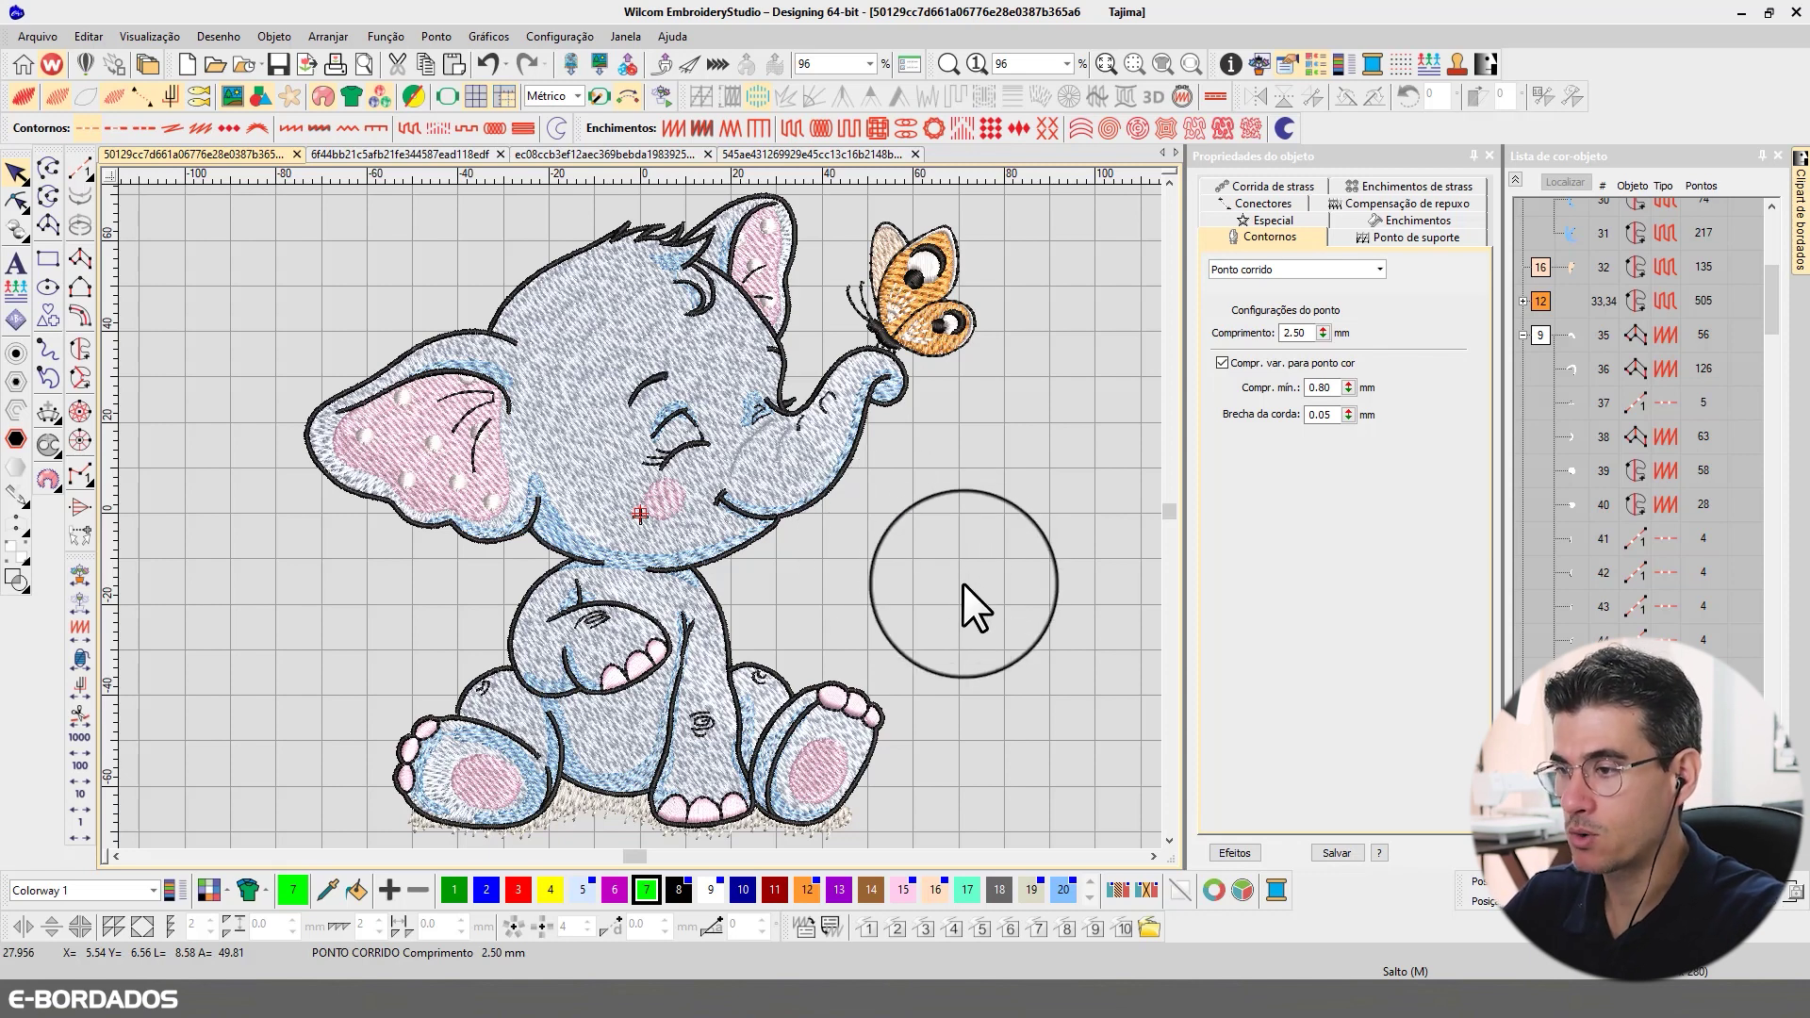
# - Select every object in the elephant design and check its overall width and height
pyautogui.hotkey('ctrl', 'a')
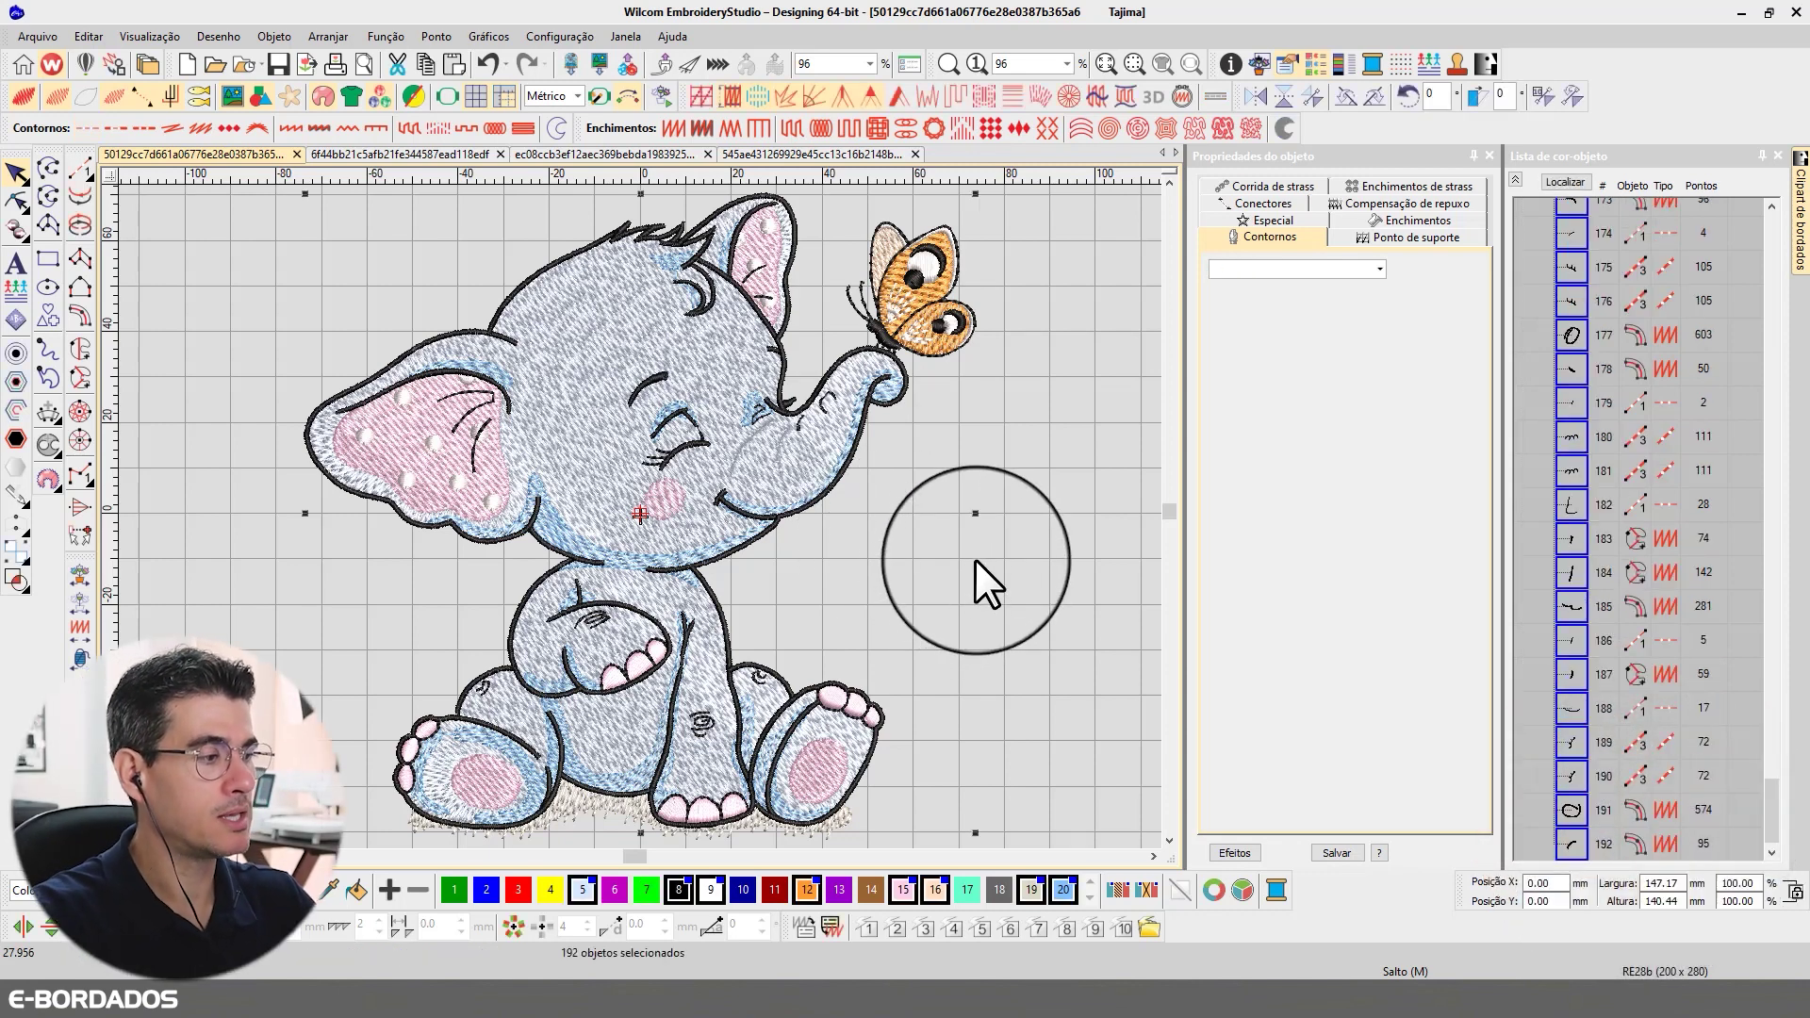
pyautogui.doubleClick(1661, 884)
pyautogui.doubleClick(1661, 901)
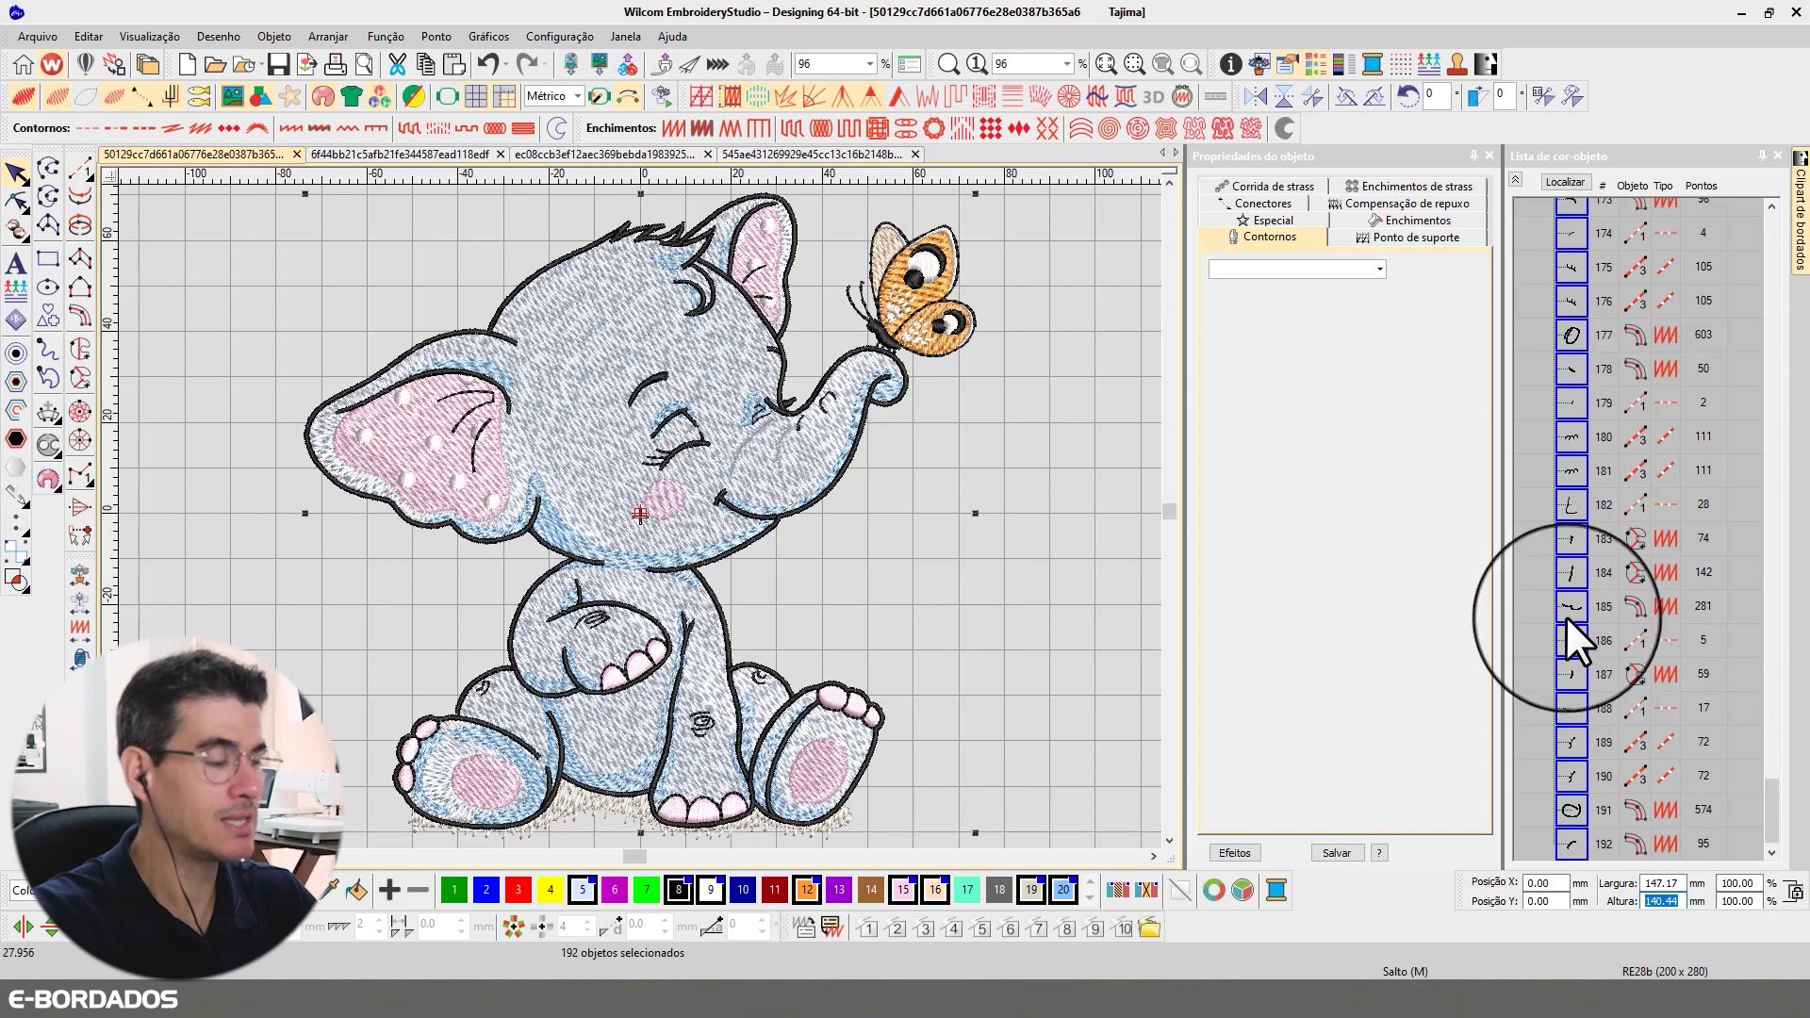
pyautogui.click(1054, 427)
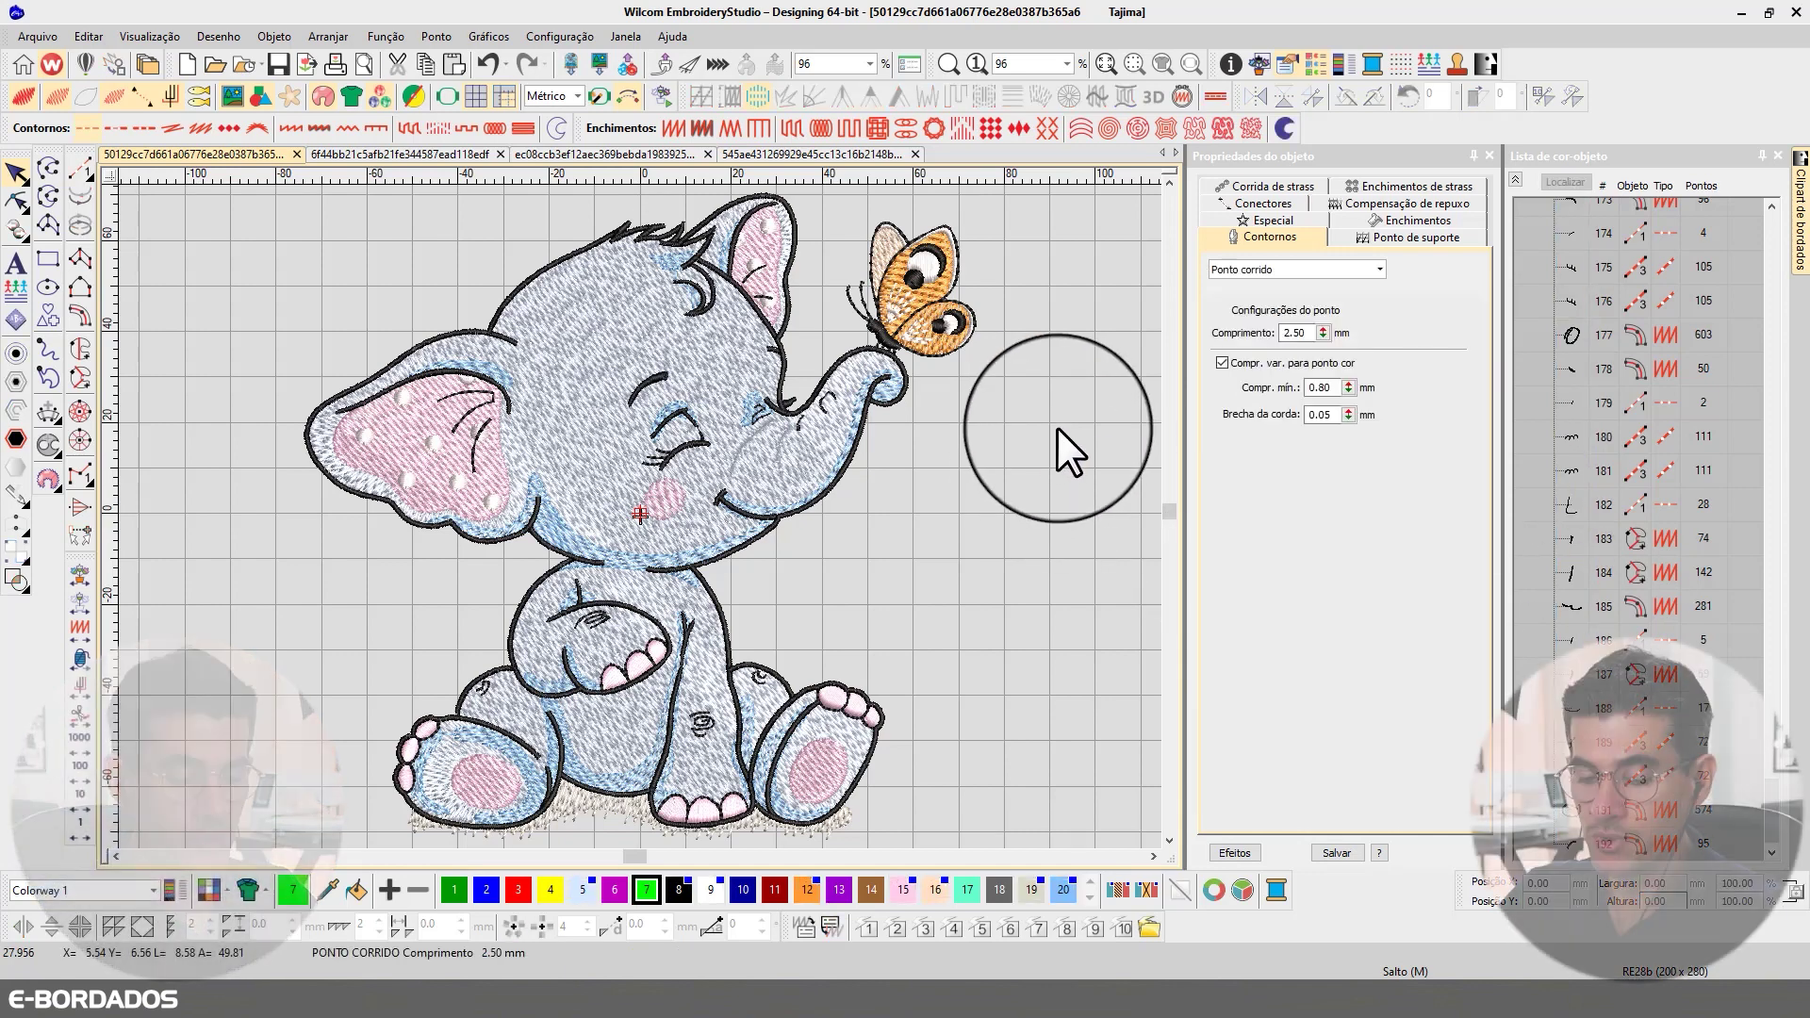
# - Play the stitch-by-stitch simulation of the elephant design at a reduced playback speed
pyautogui.hotkey('ctrl', 'r')
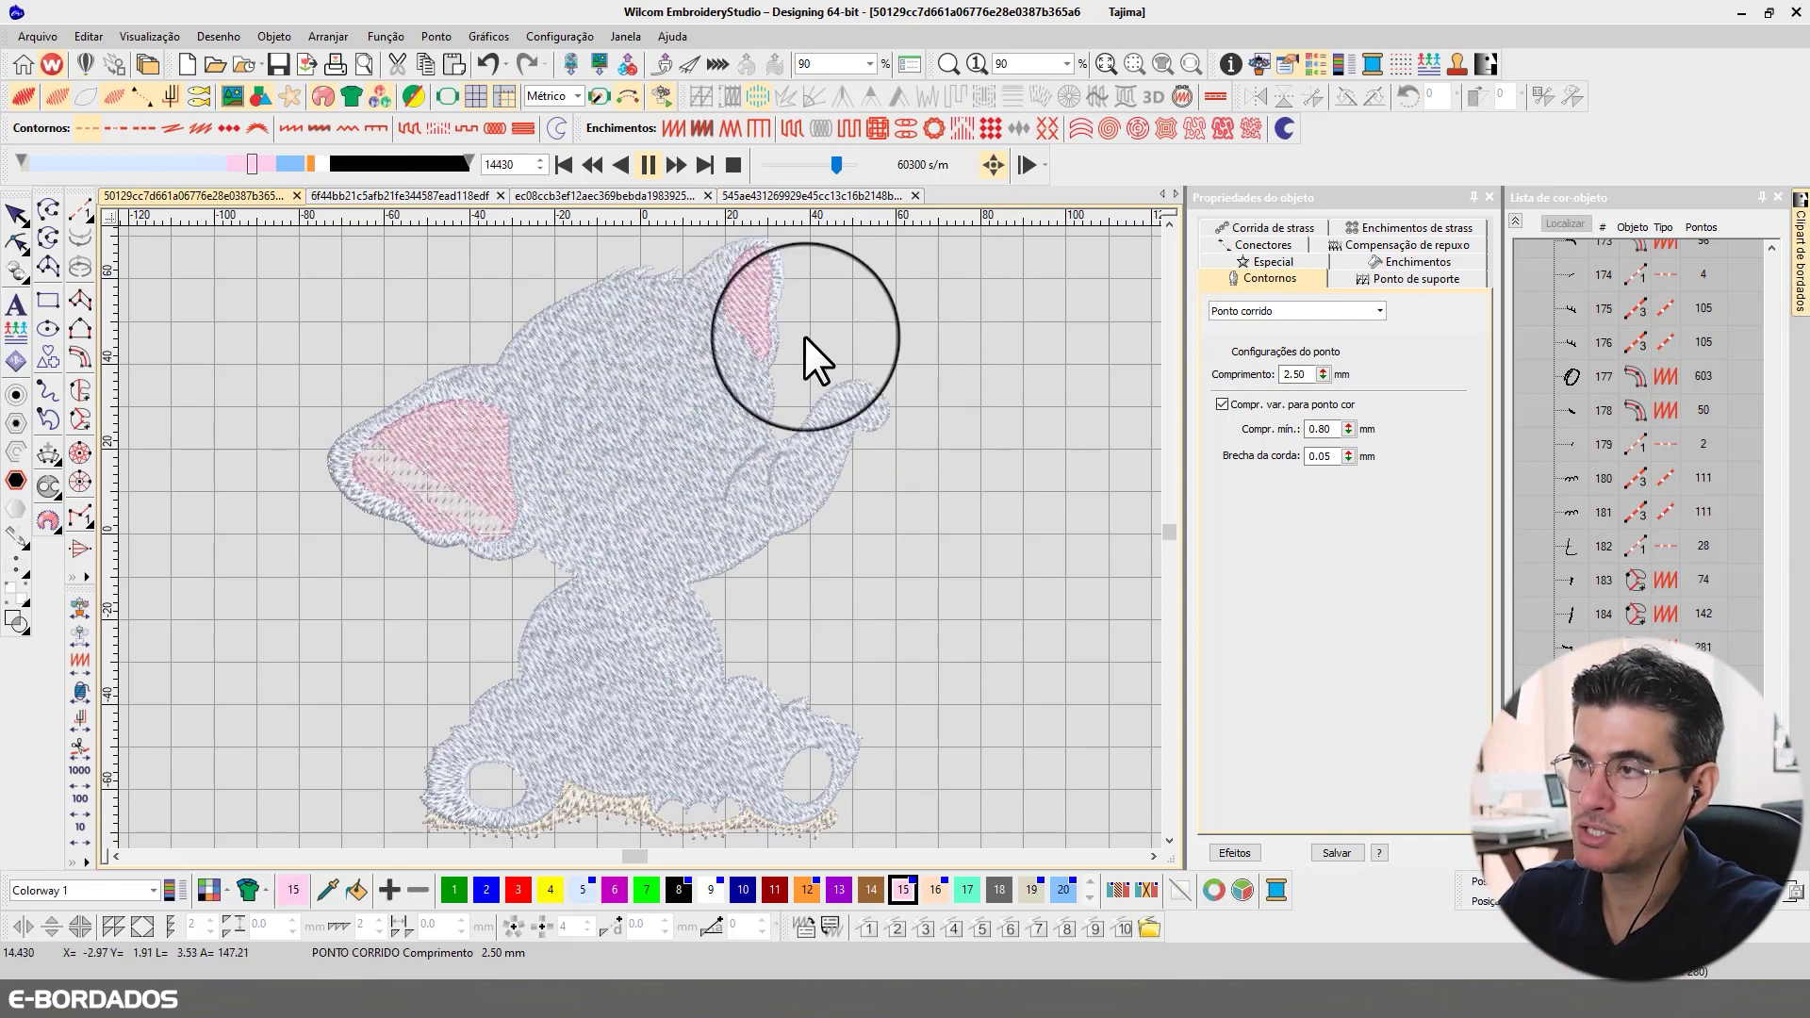
pyautogui.click(817, 164)
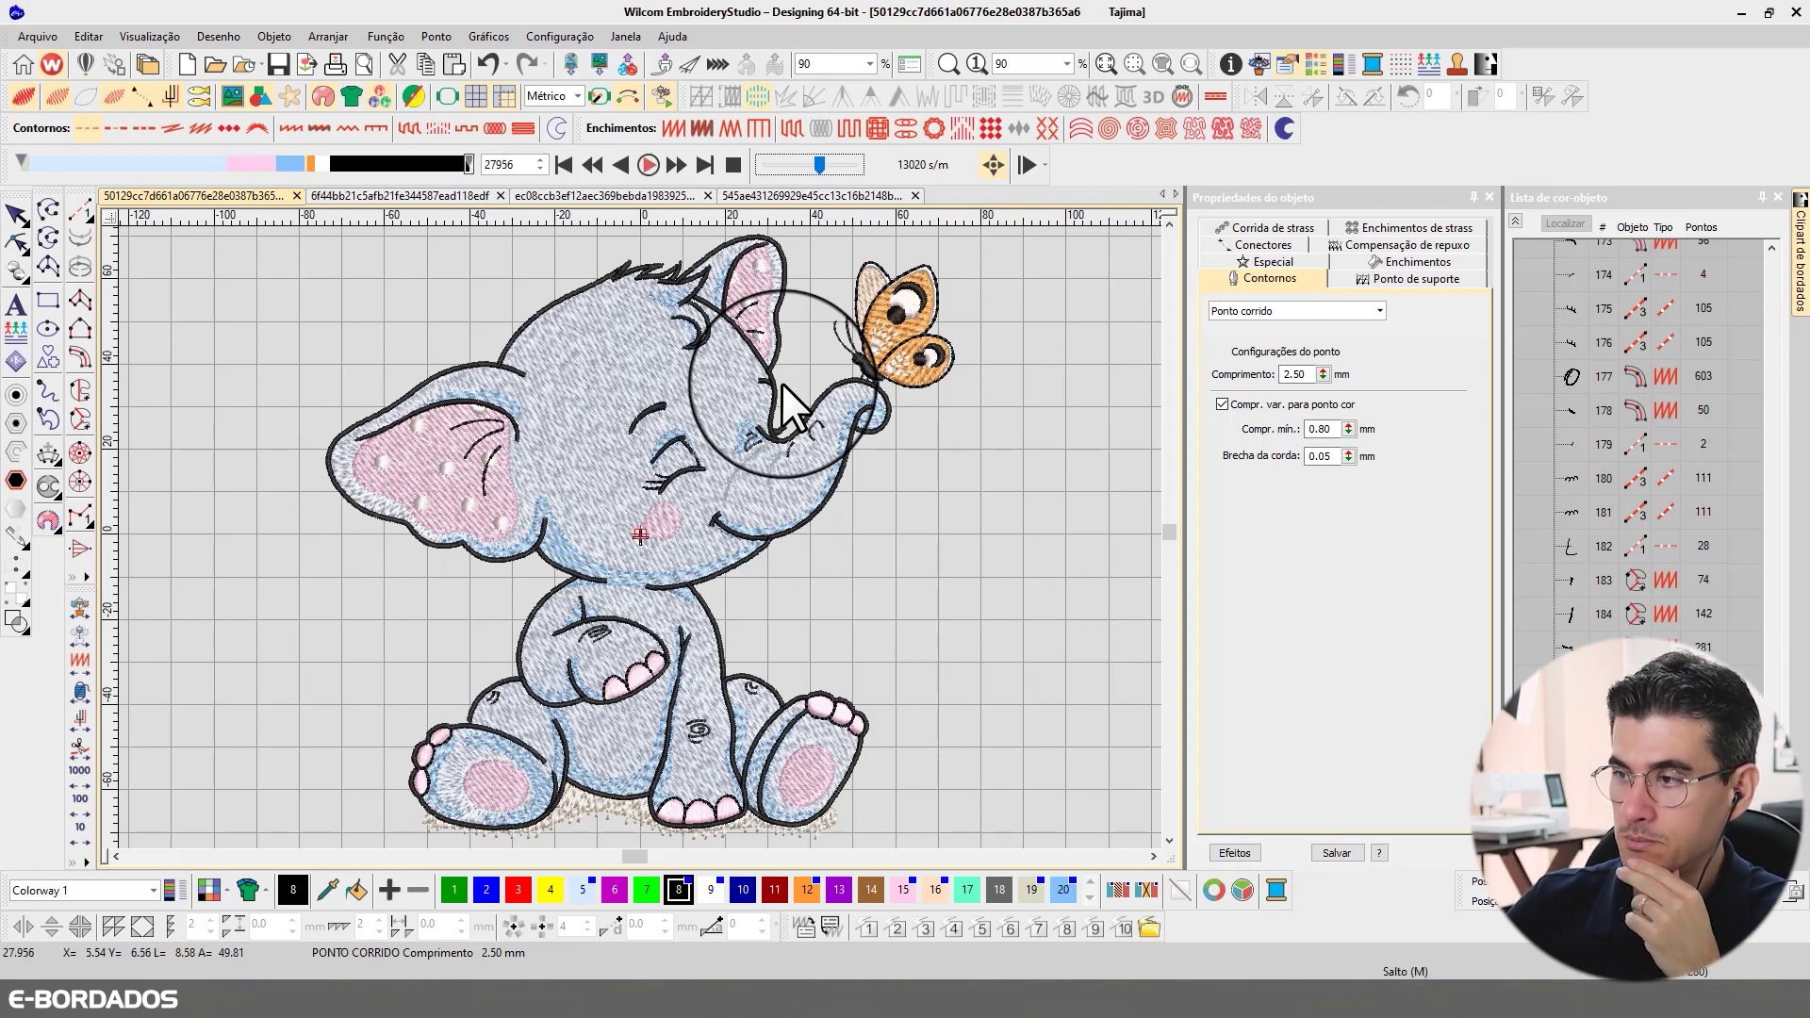
pyautogui.click(17, 215)
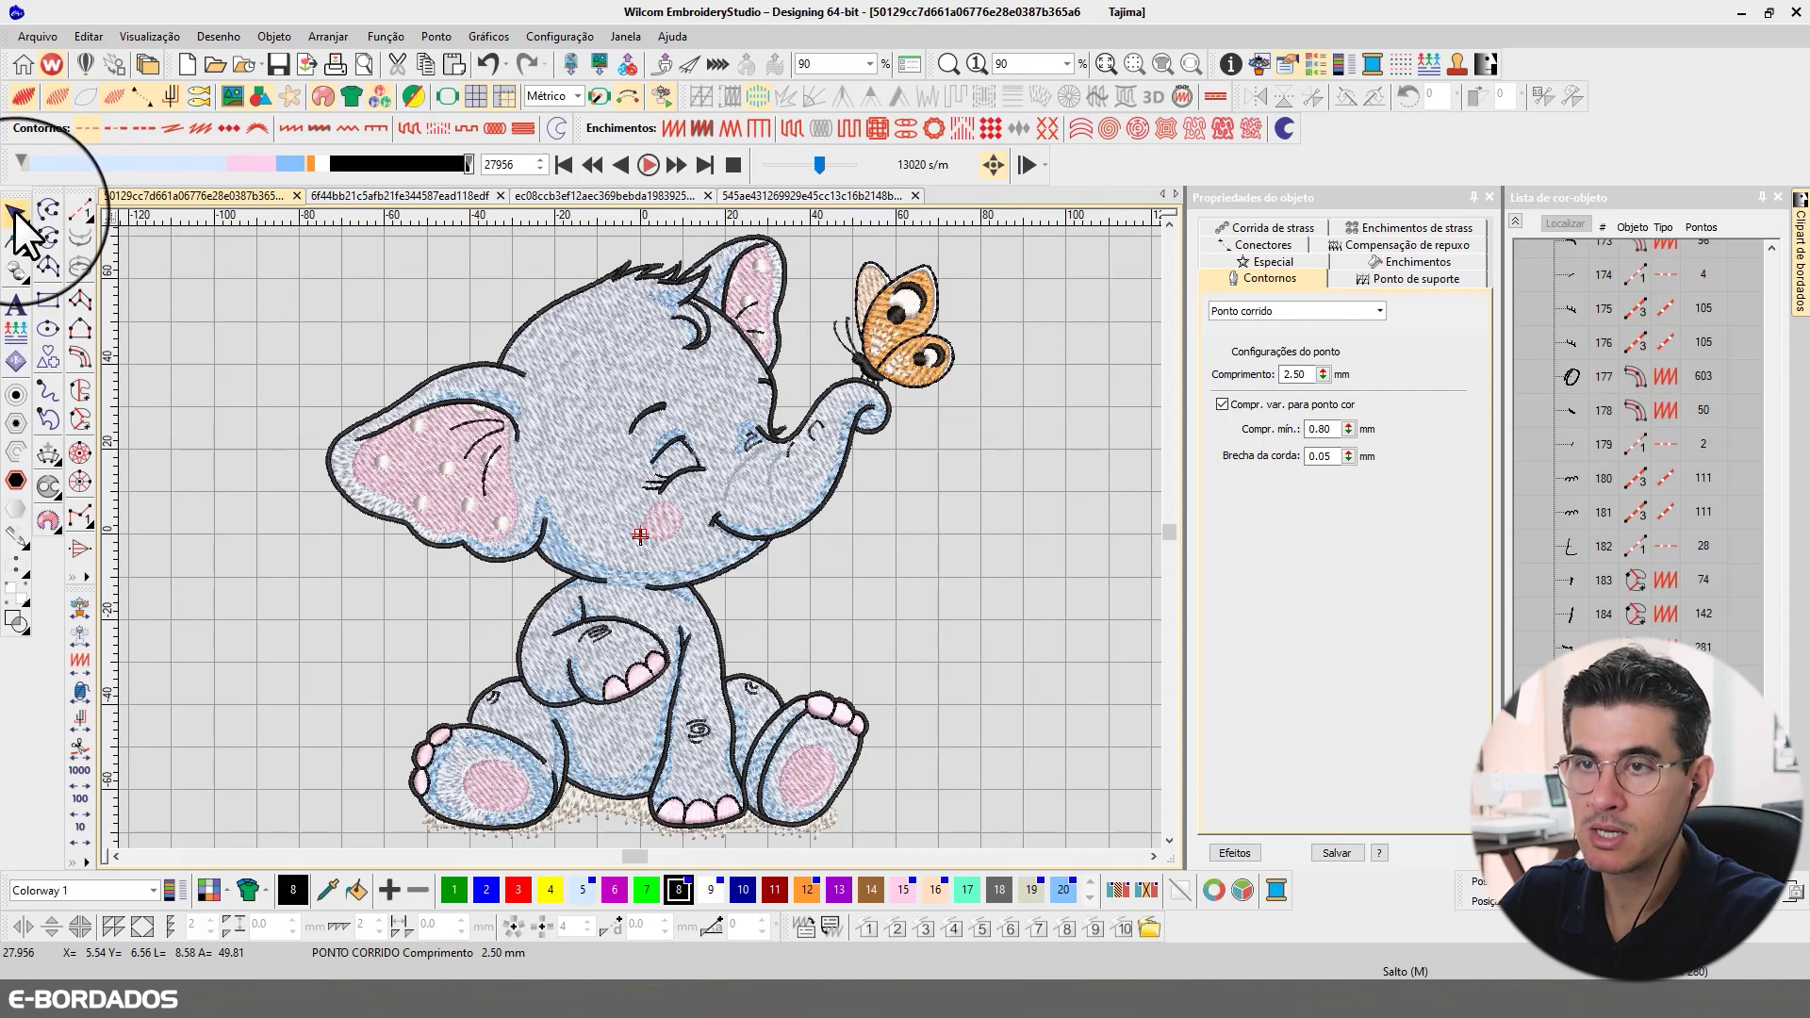
# - Collapse the colour-object list to its colour groups and examine the elephant's light grey-blue body fill
pyautogui.click(581, 342)
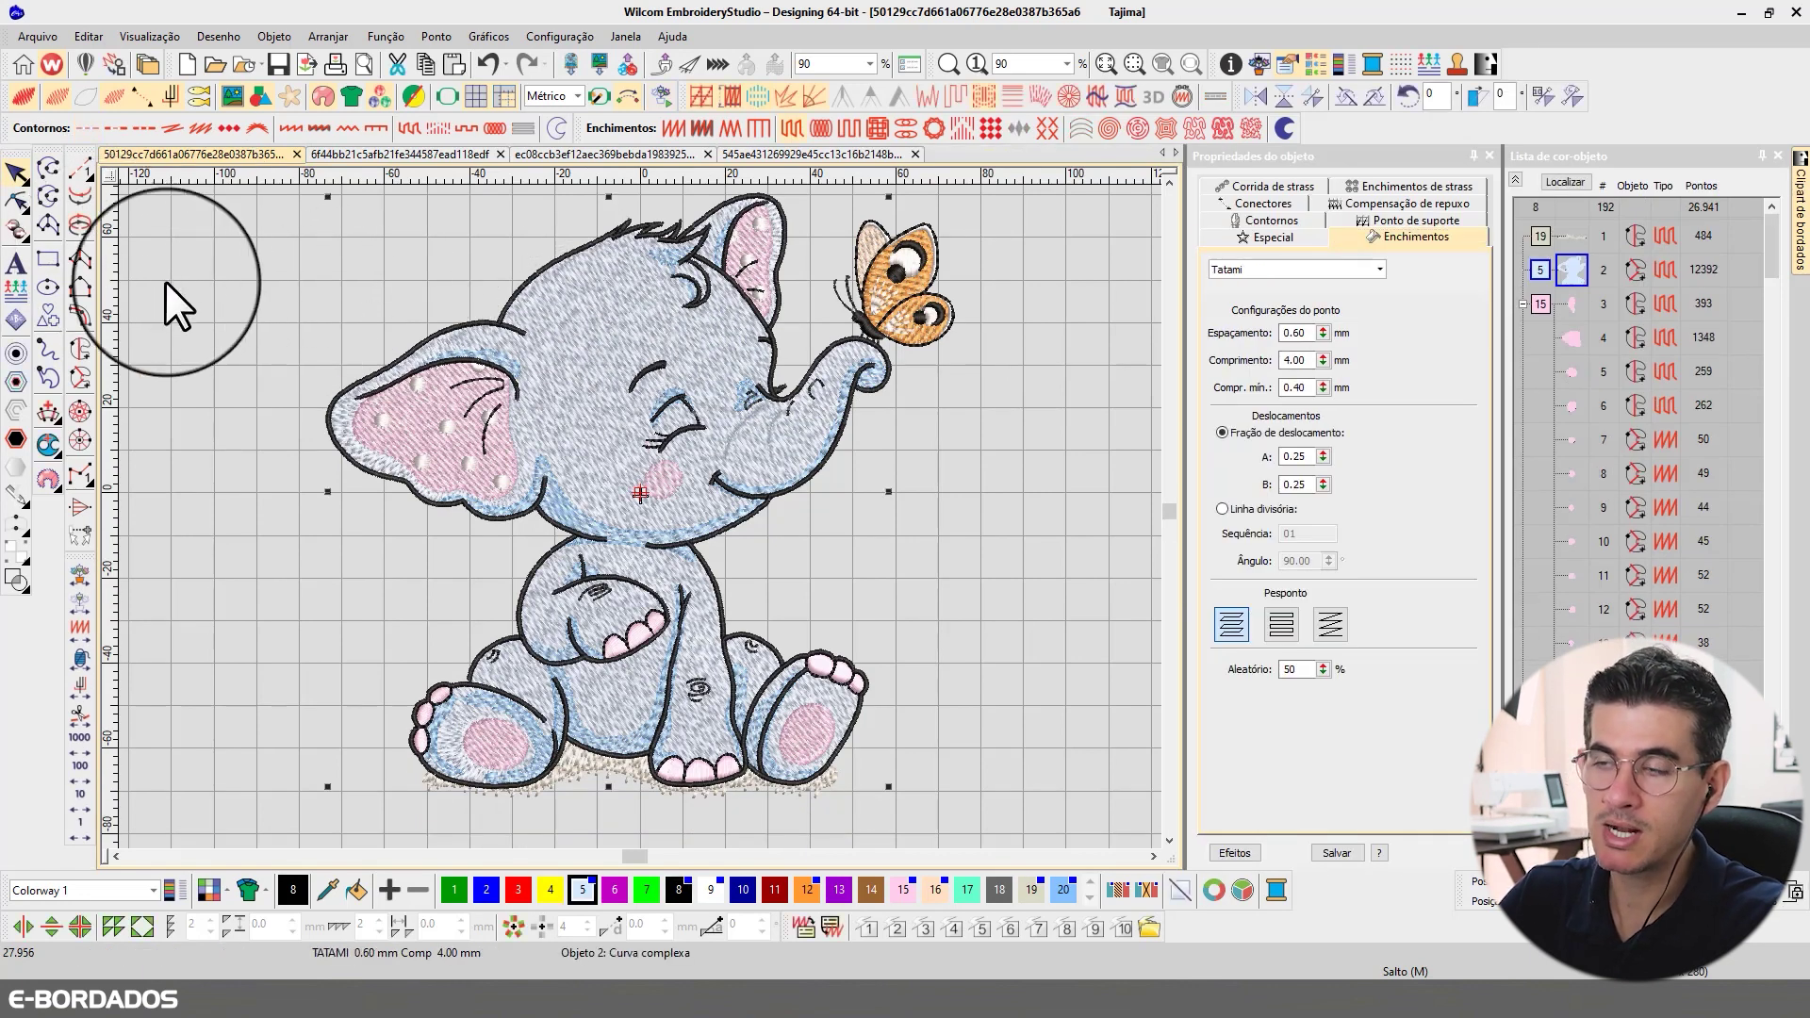
pyautogui.click(1007, 396)
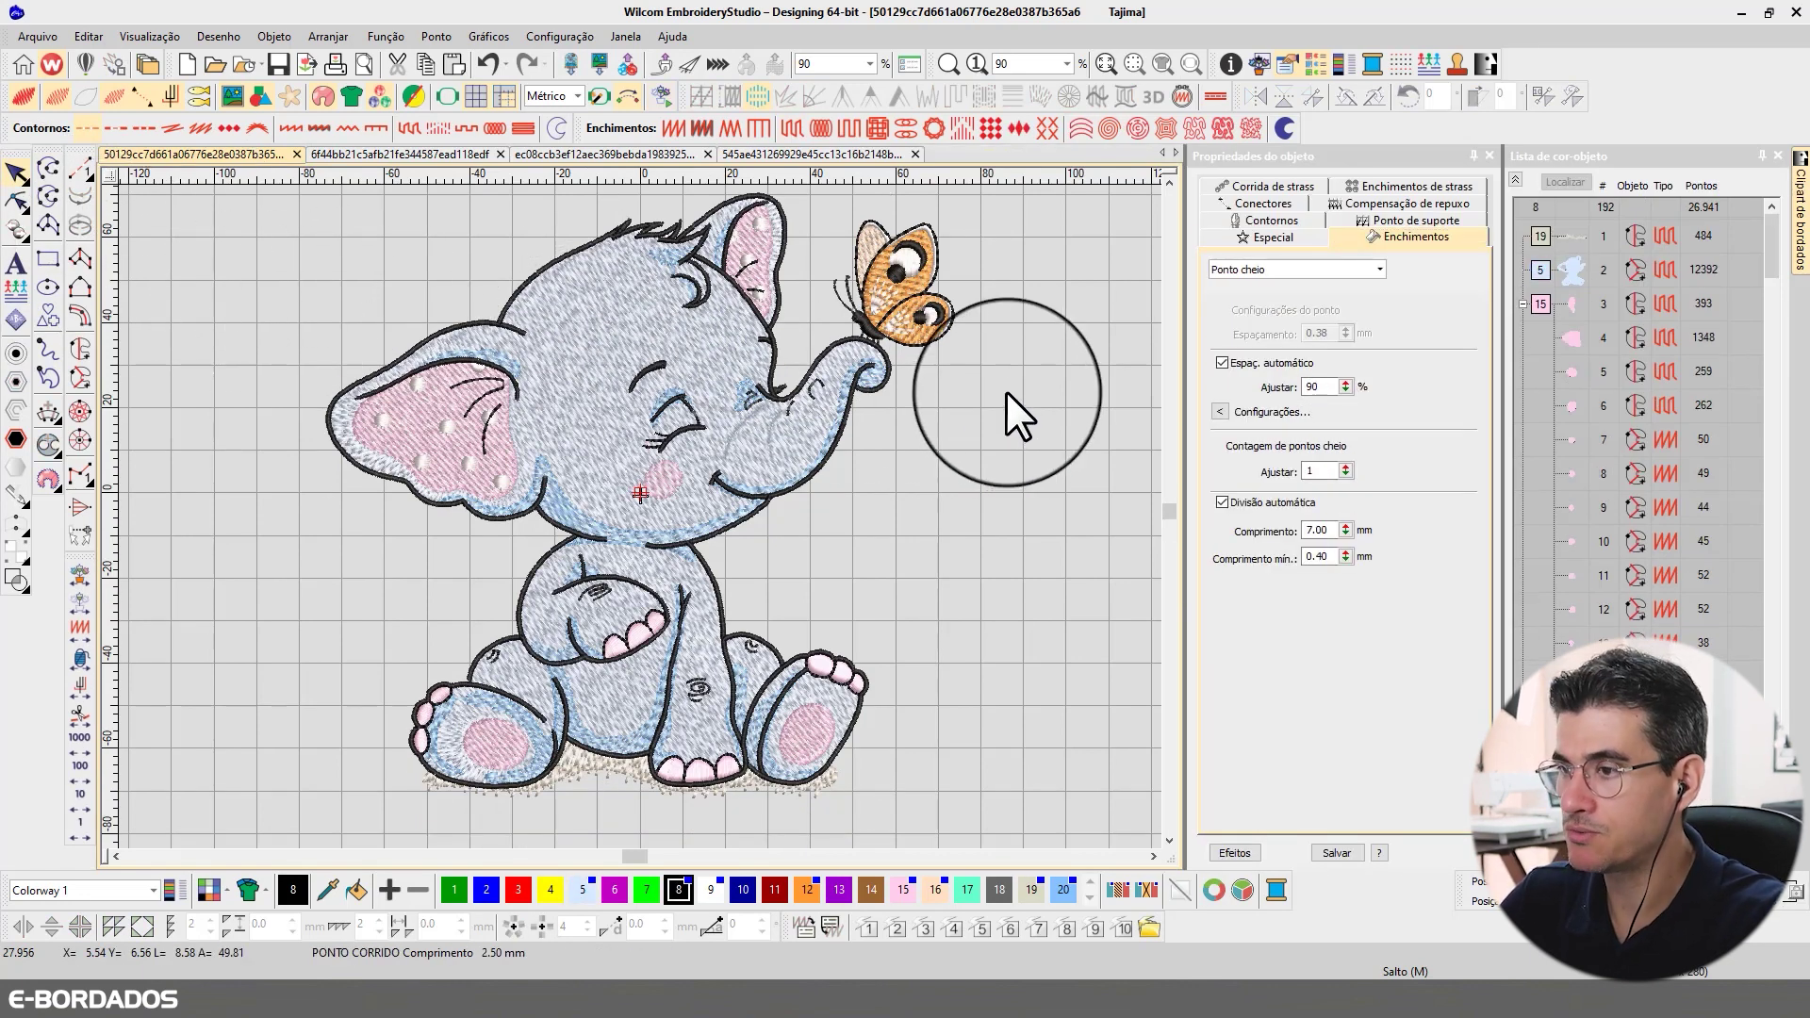
pyautogui.scroll(1, 1005, 394)
pyautogui.scroll(-1, 1005, 392)
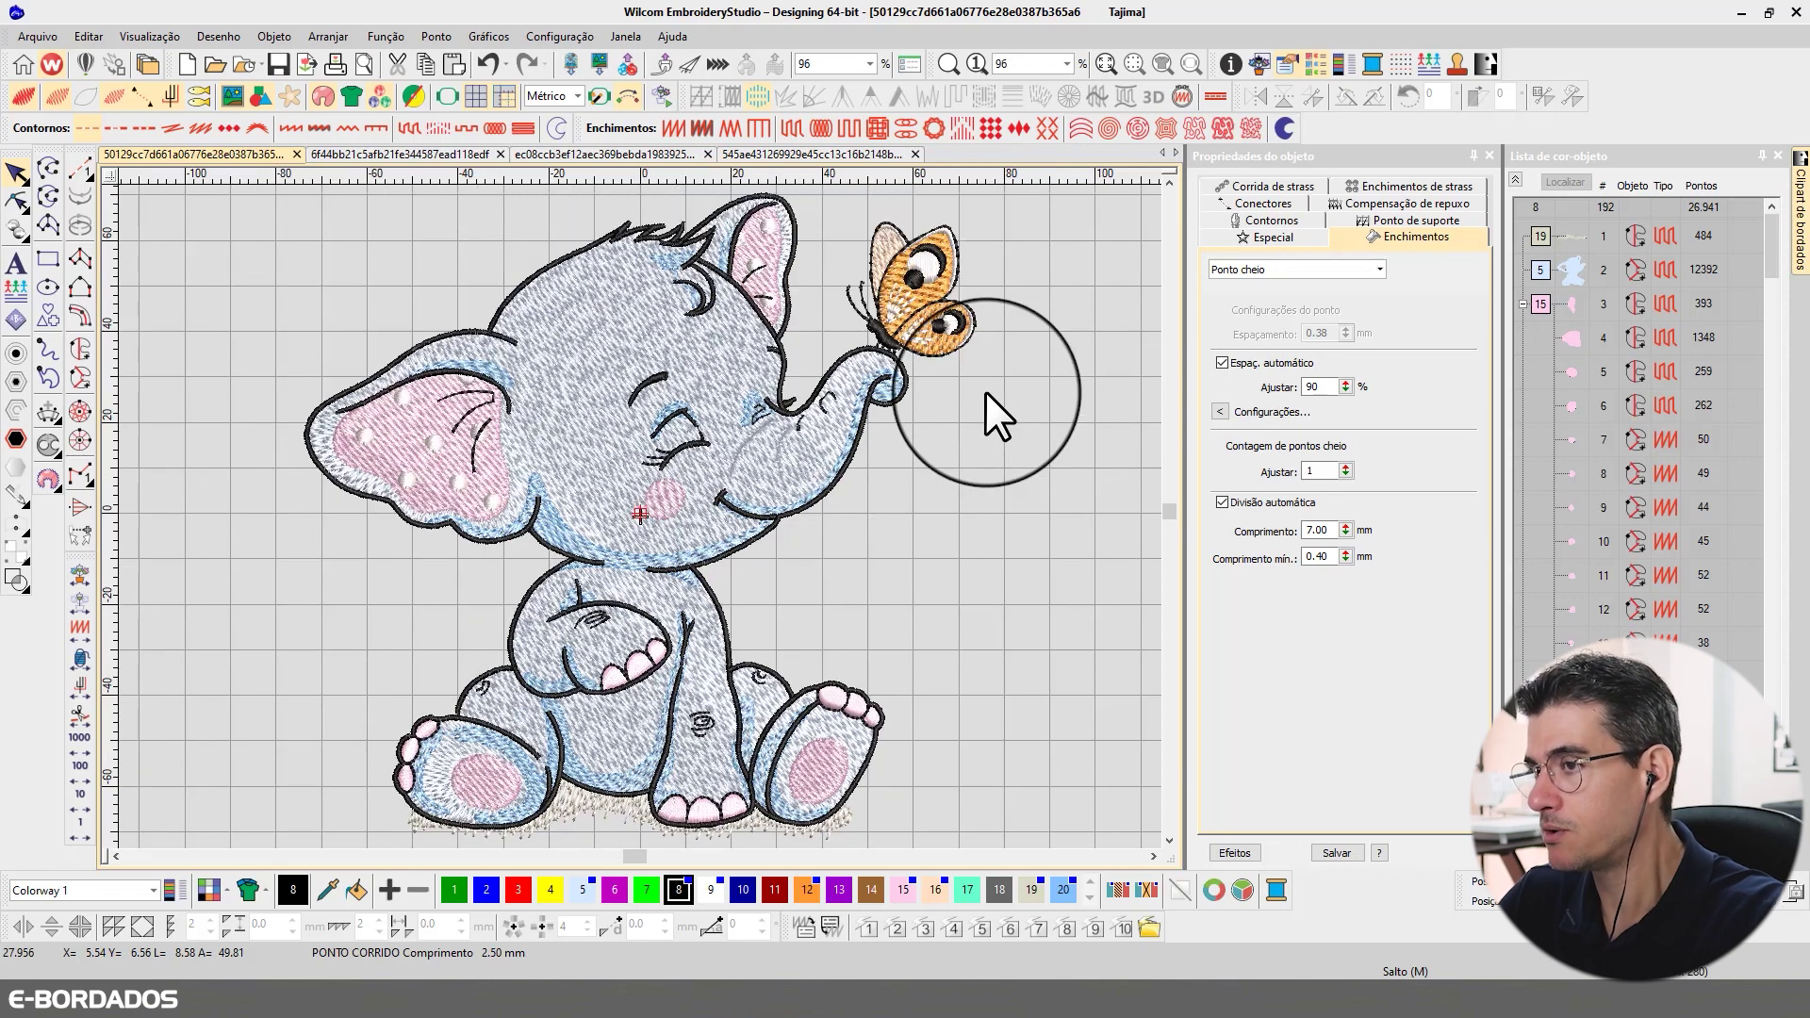
pyautogui.click(1514, 179)
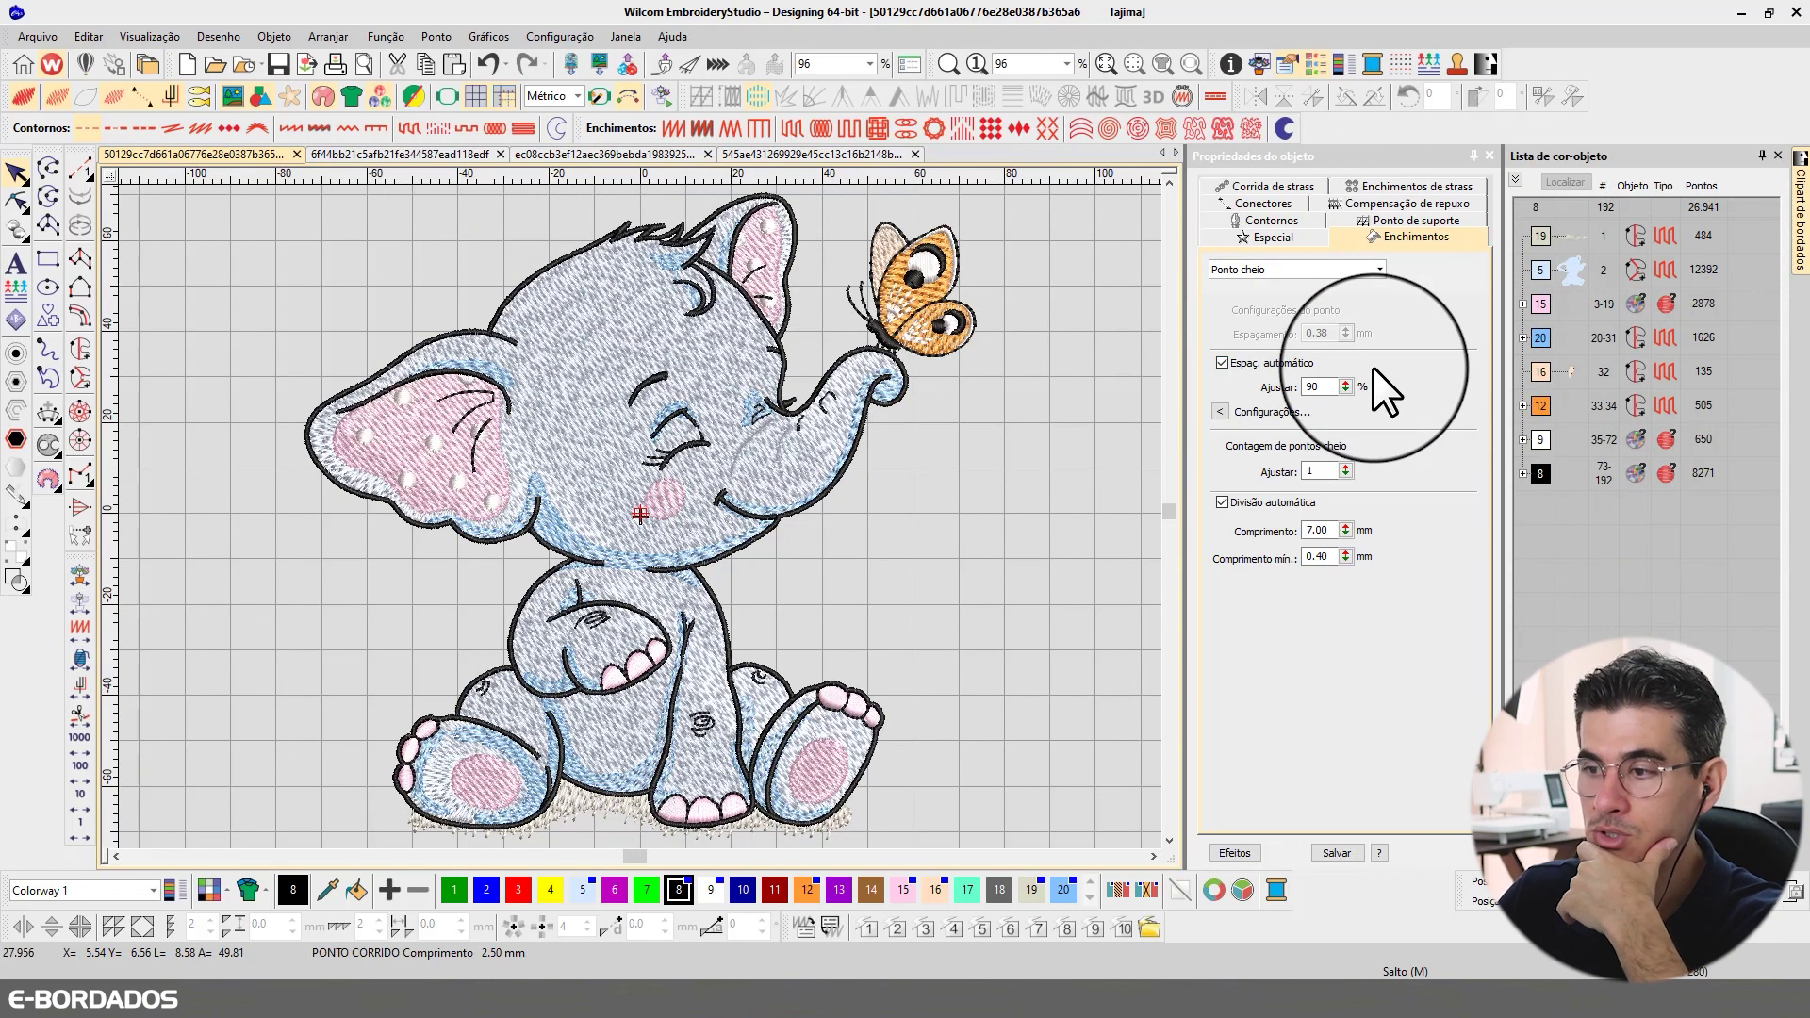
pyautogui.click(1576, 269)
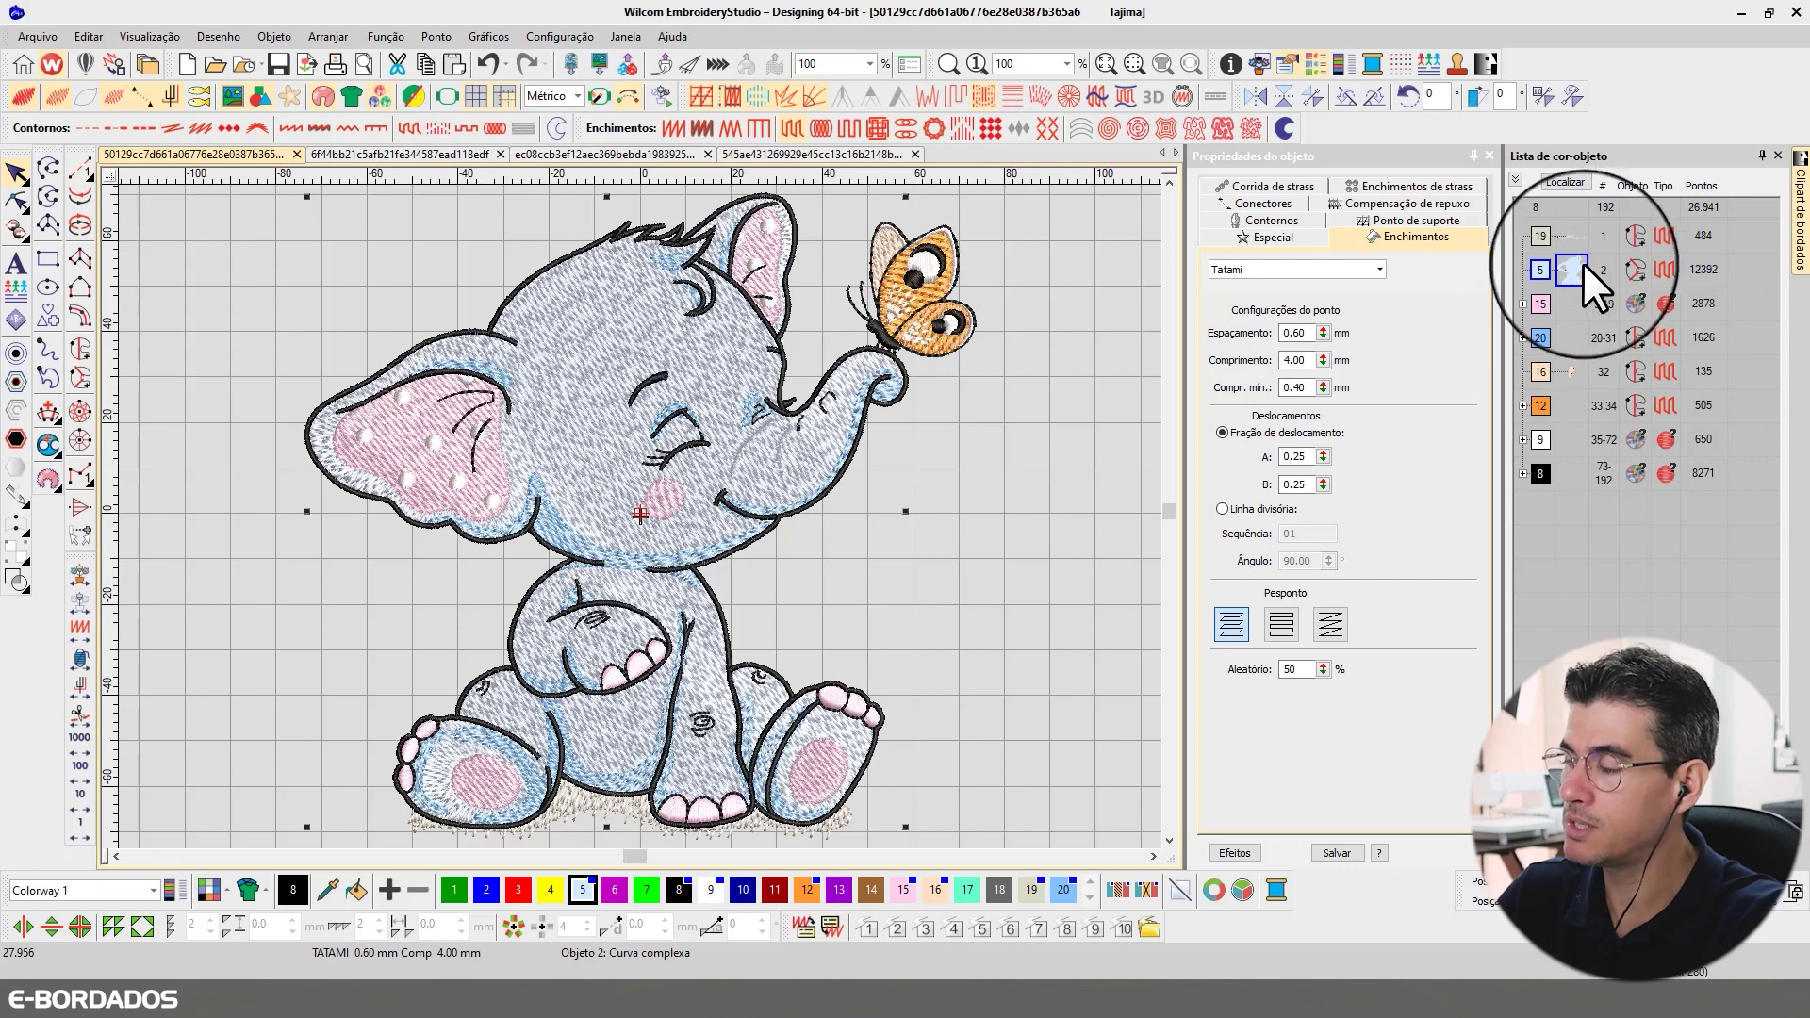
# - Isolate the beige ground fill beneath the elephant's feet and inspect it up close
pyautogui.click(1574, 234)
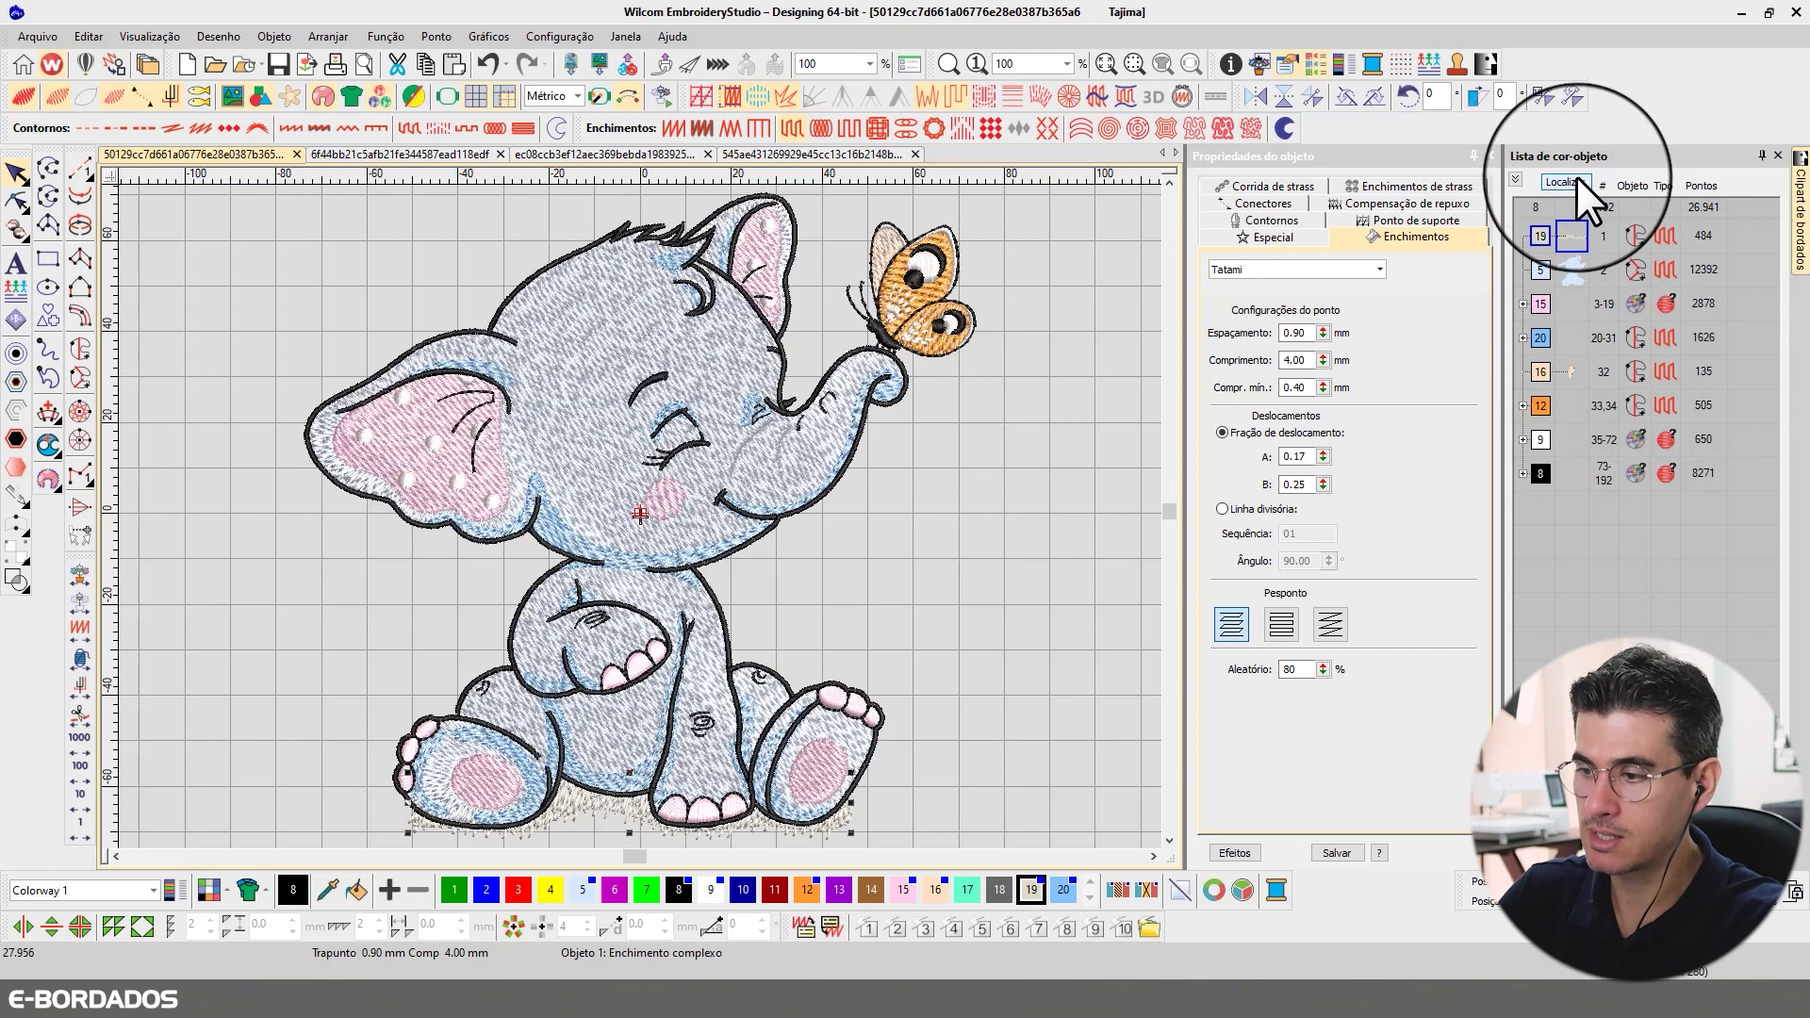
pyautogui.click(1576, 179)
pyautogui.click(1577, 180)
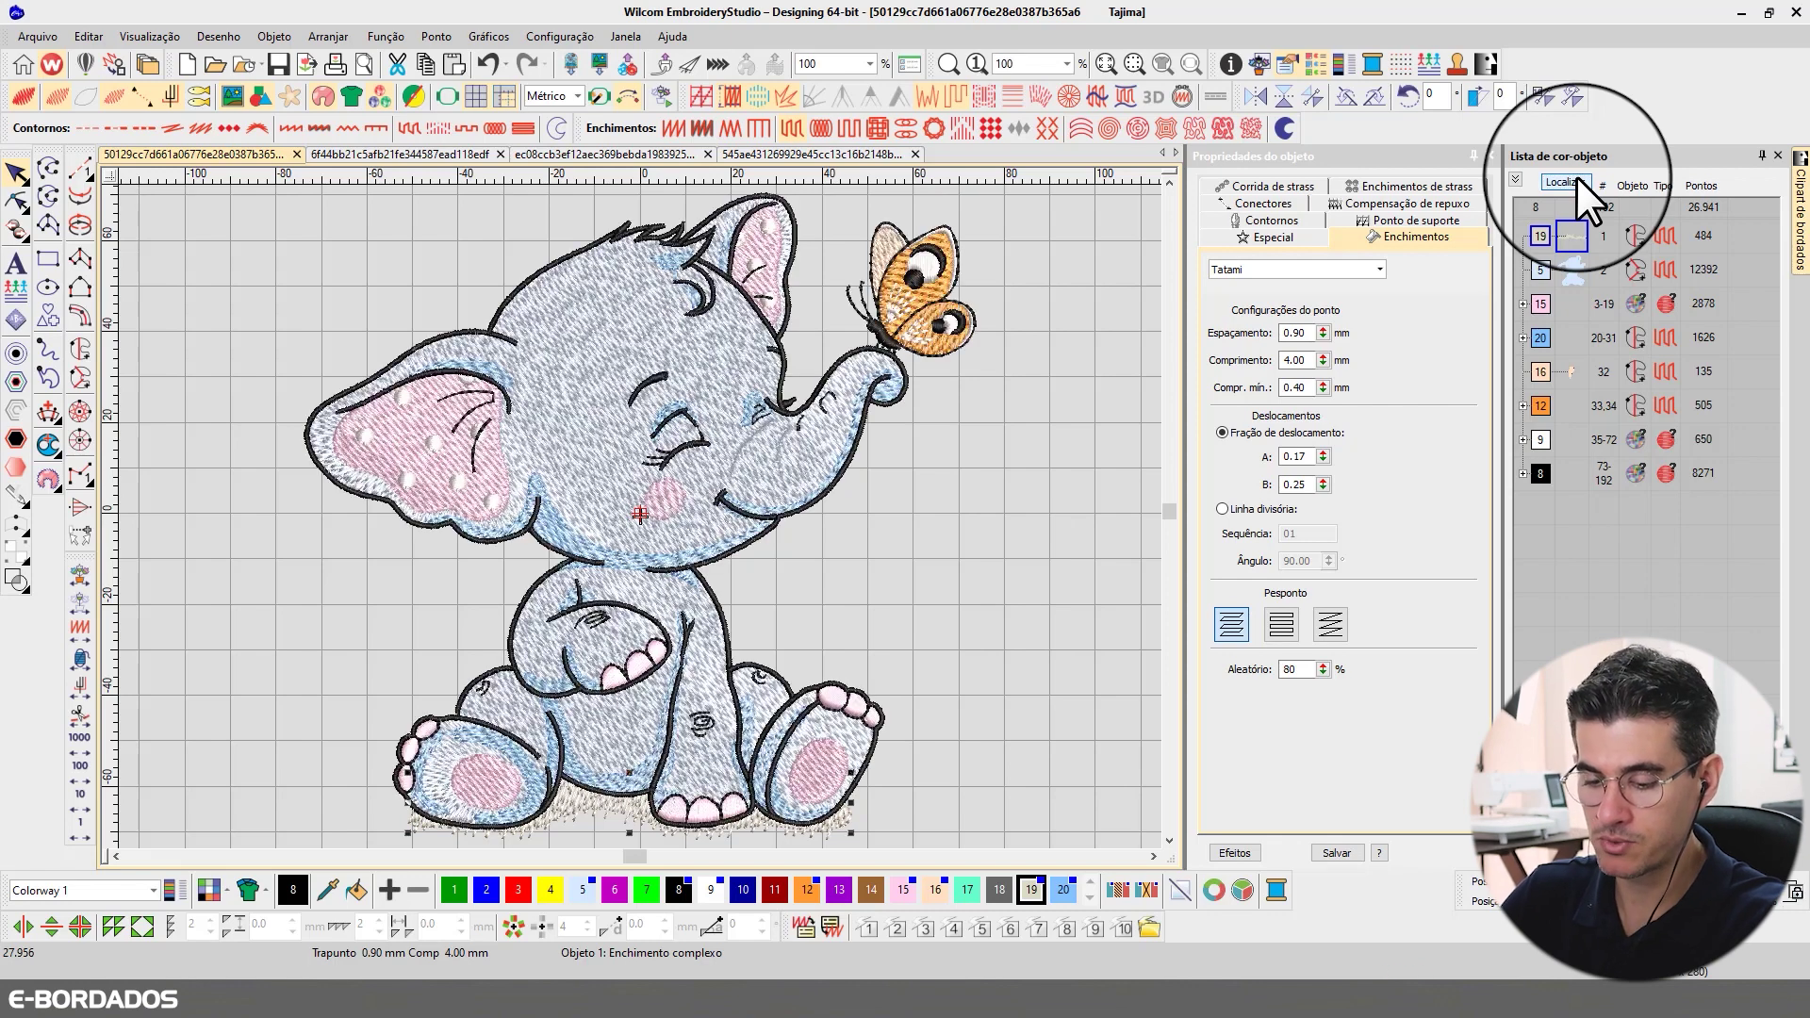
pyautogui.click(1576, 179)
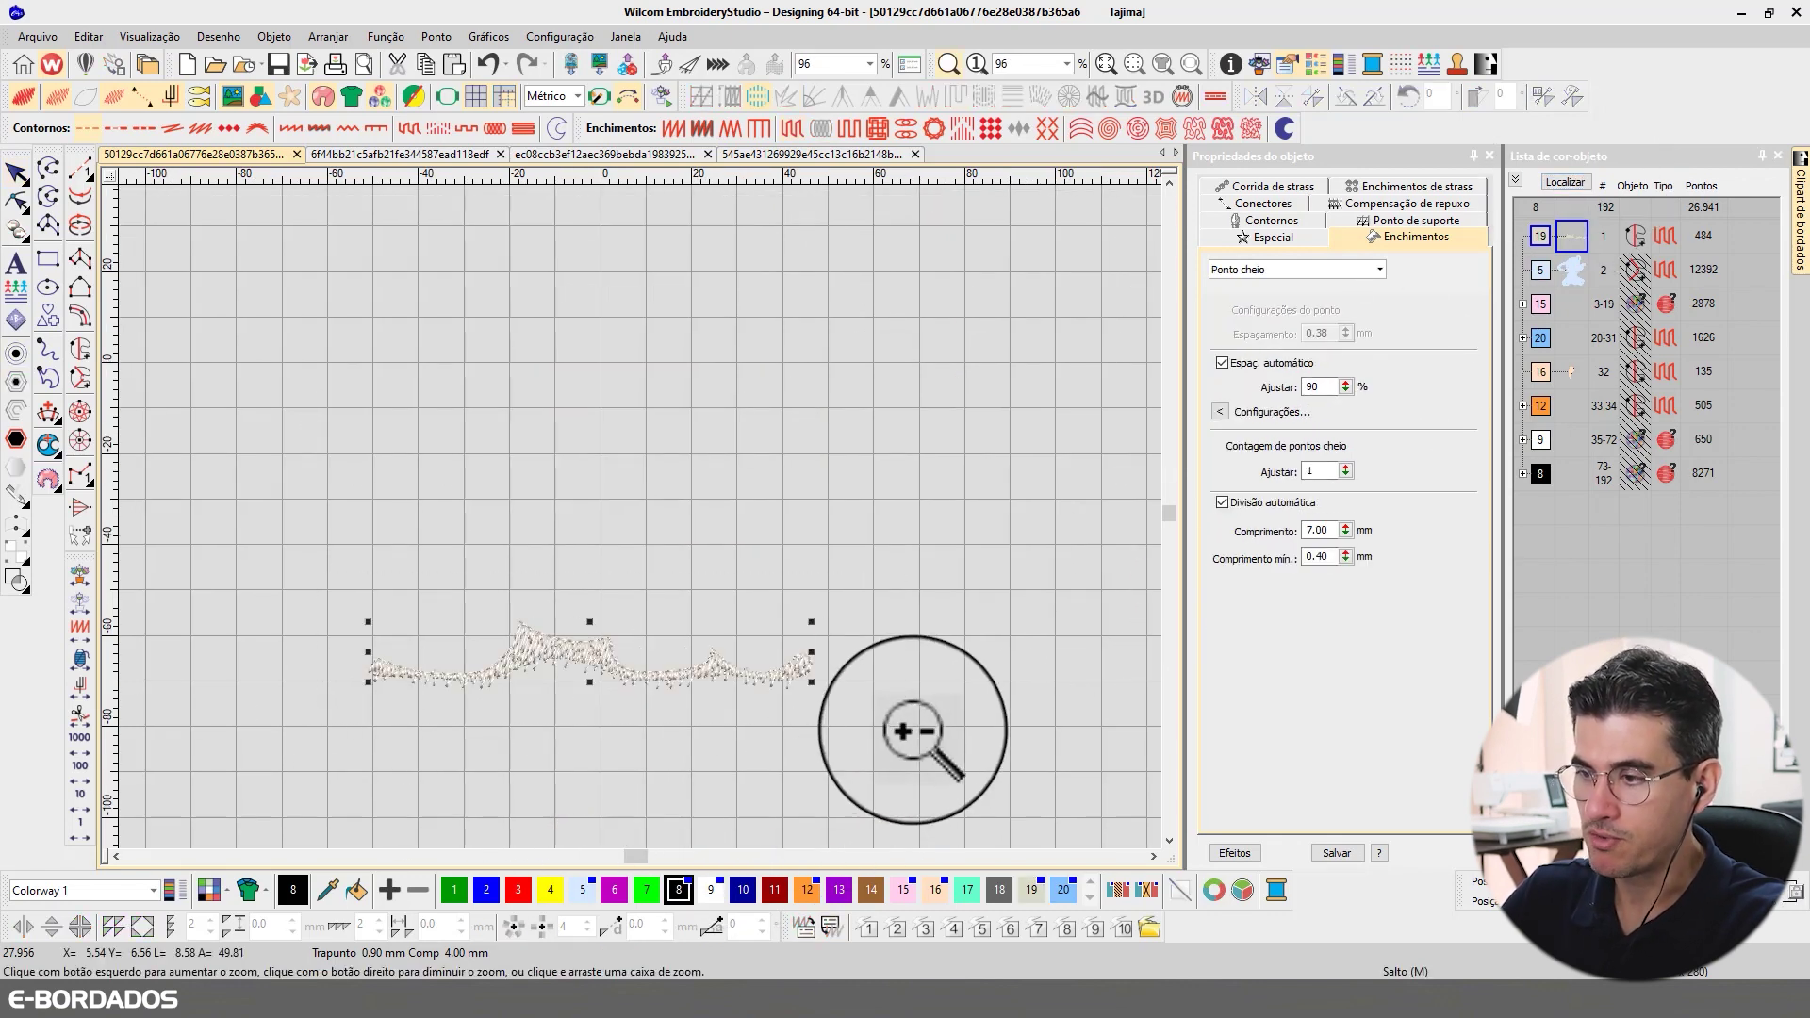
pyautogui.click(910, 730)
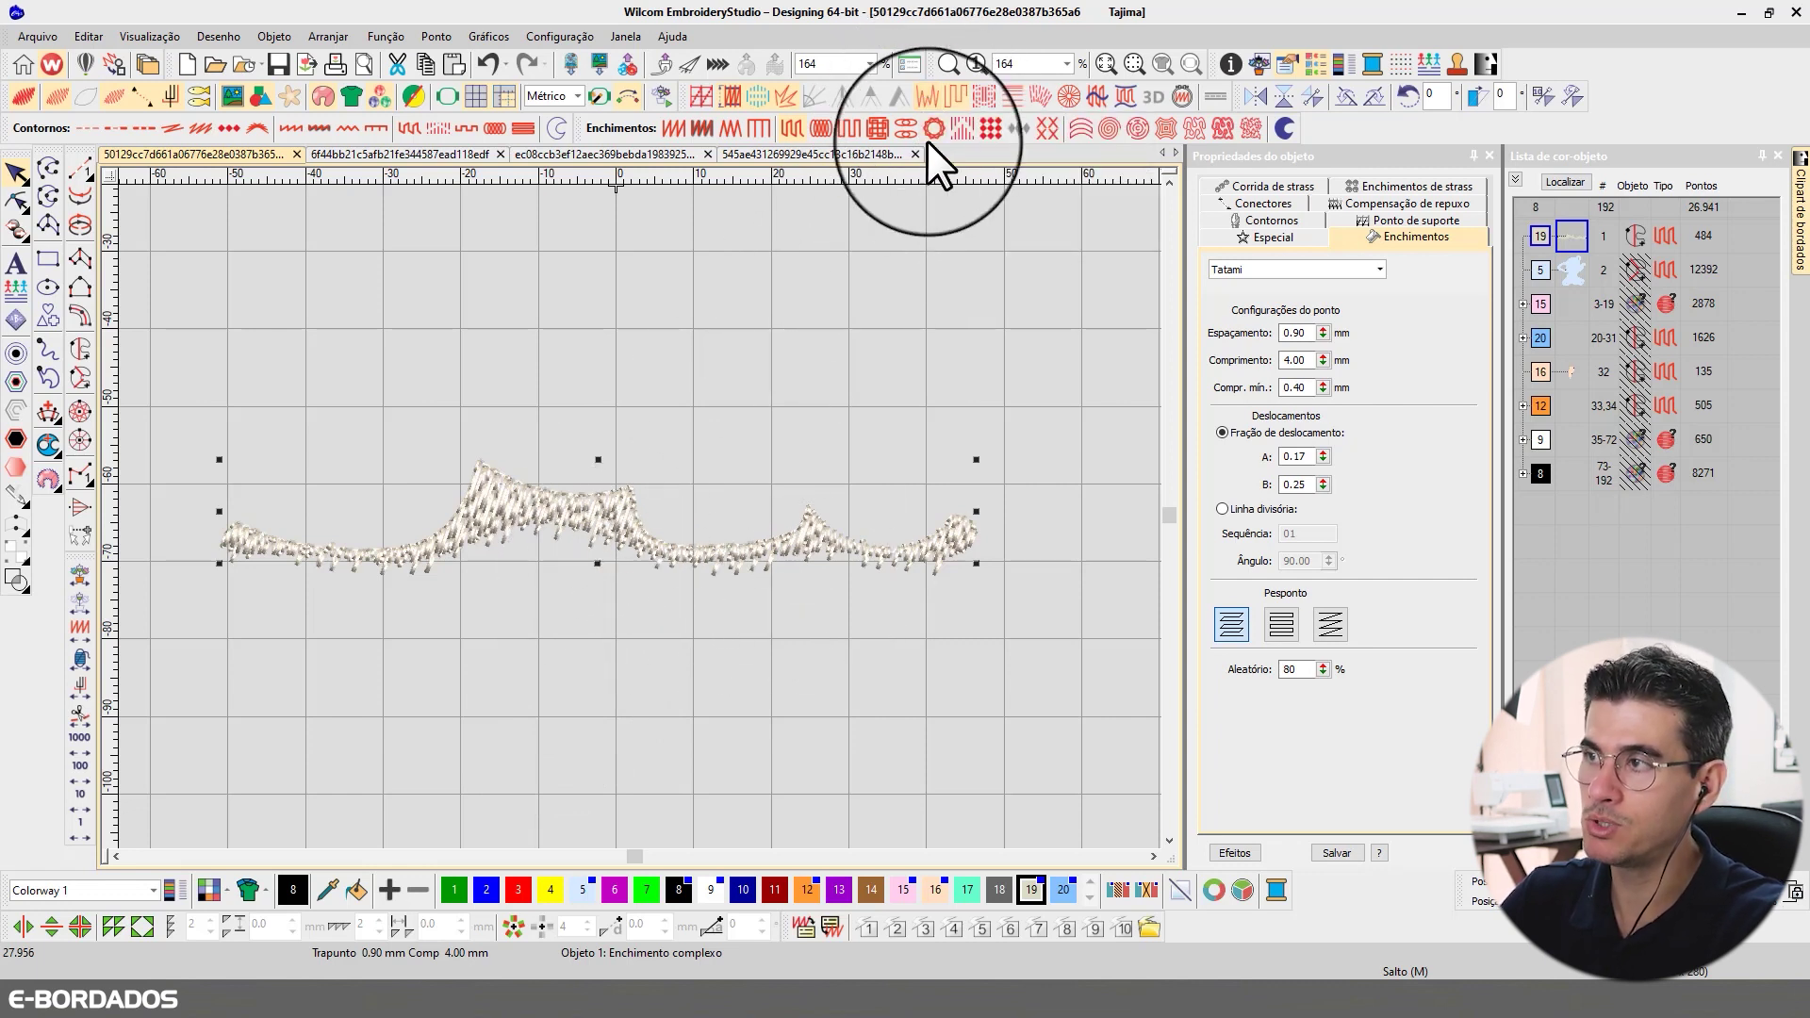
# - Try the ground fill without its jagged edge effect, undo the change and deselect the fill
pyautogui.click(930, 96)
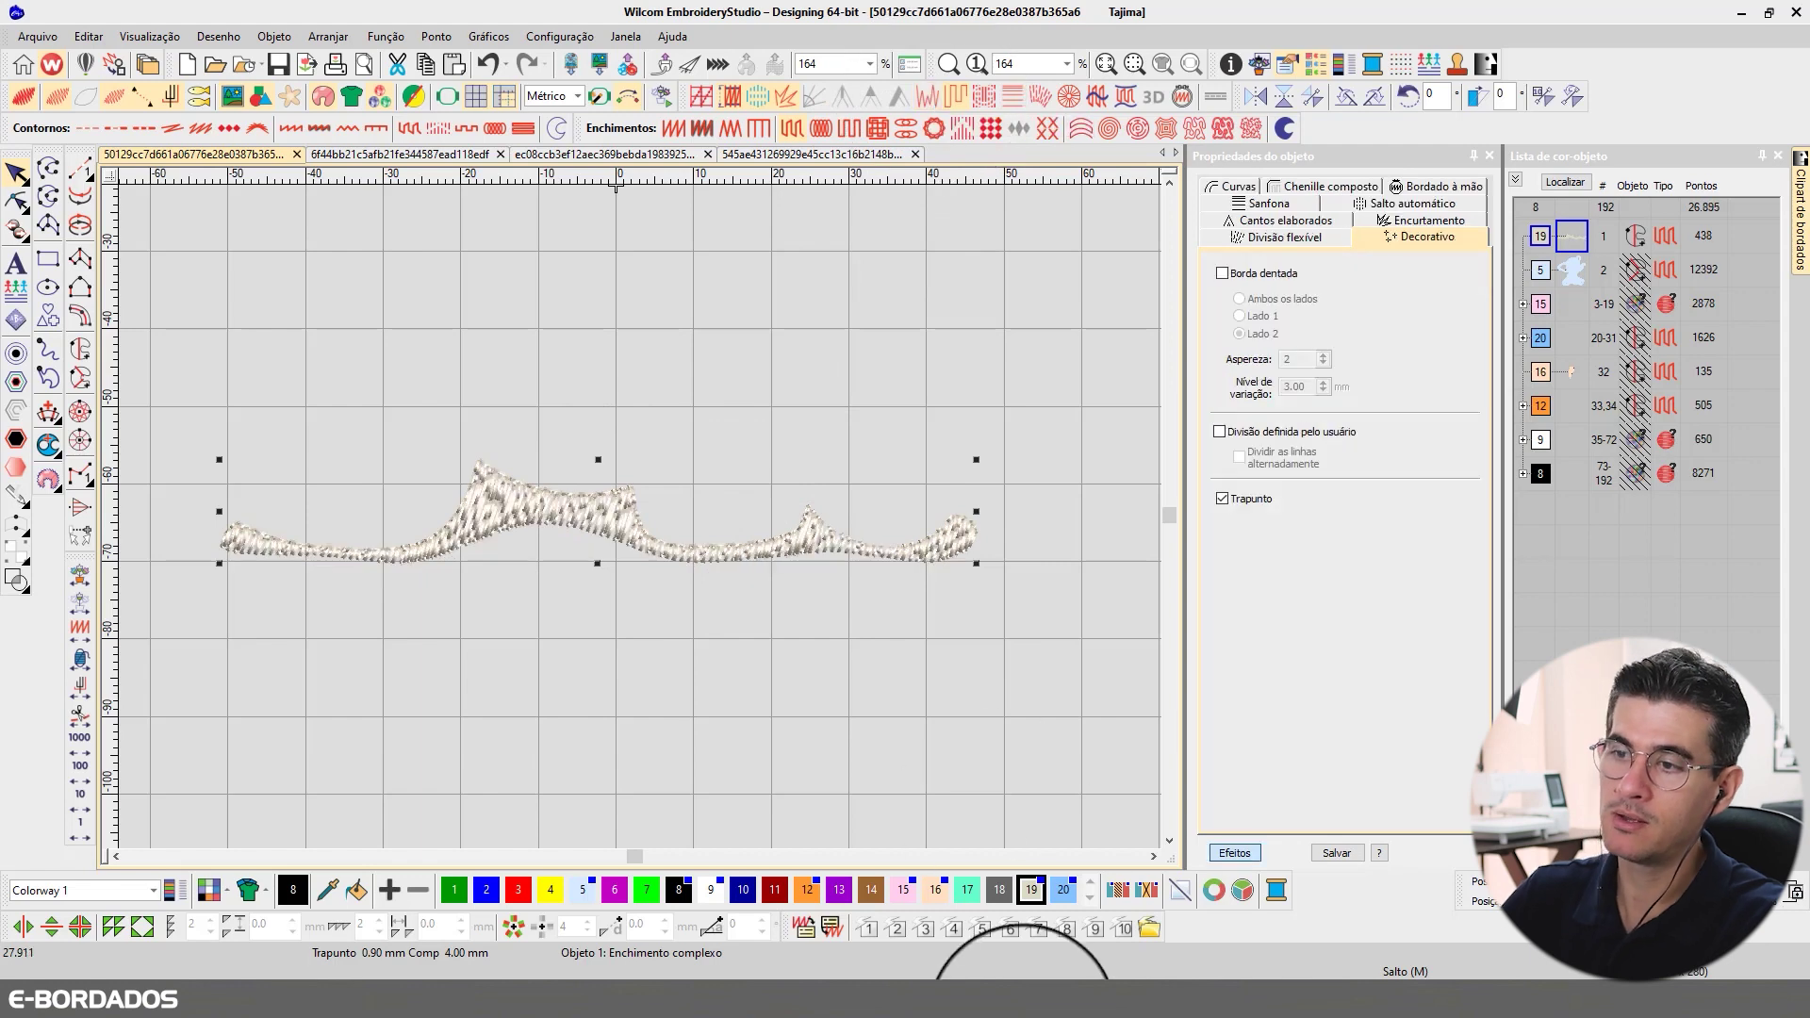
pyautogui.hotkey('ctrl', 'z')
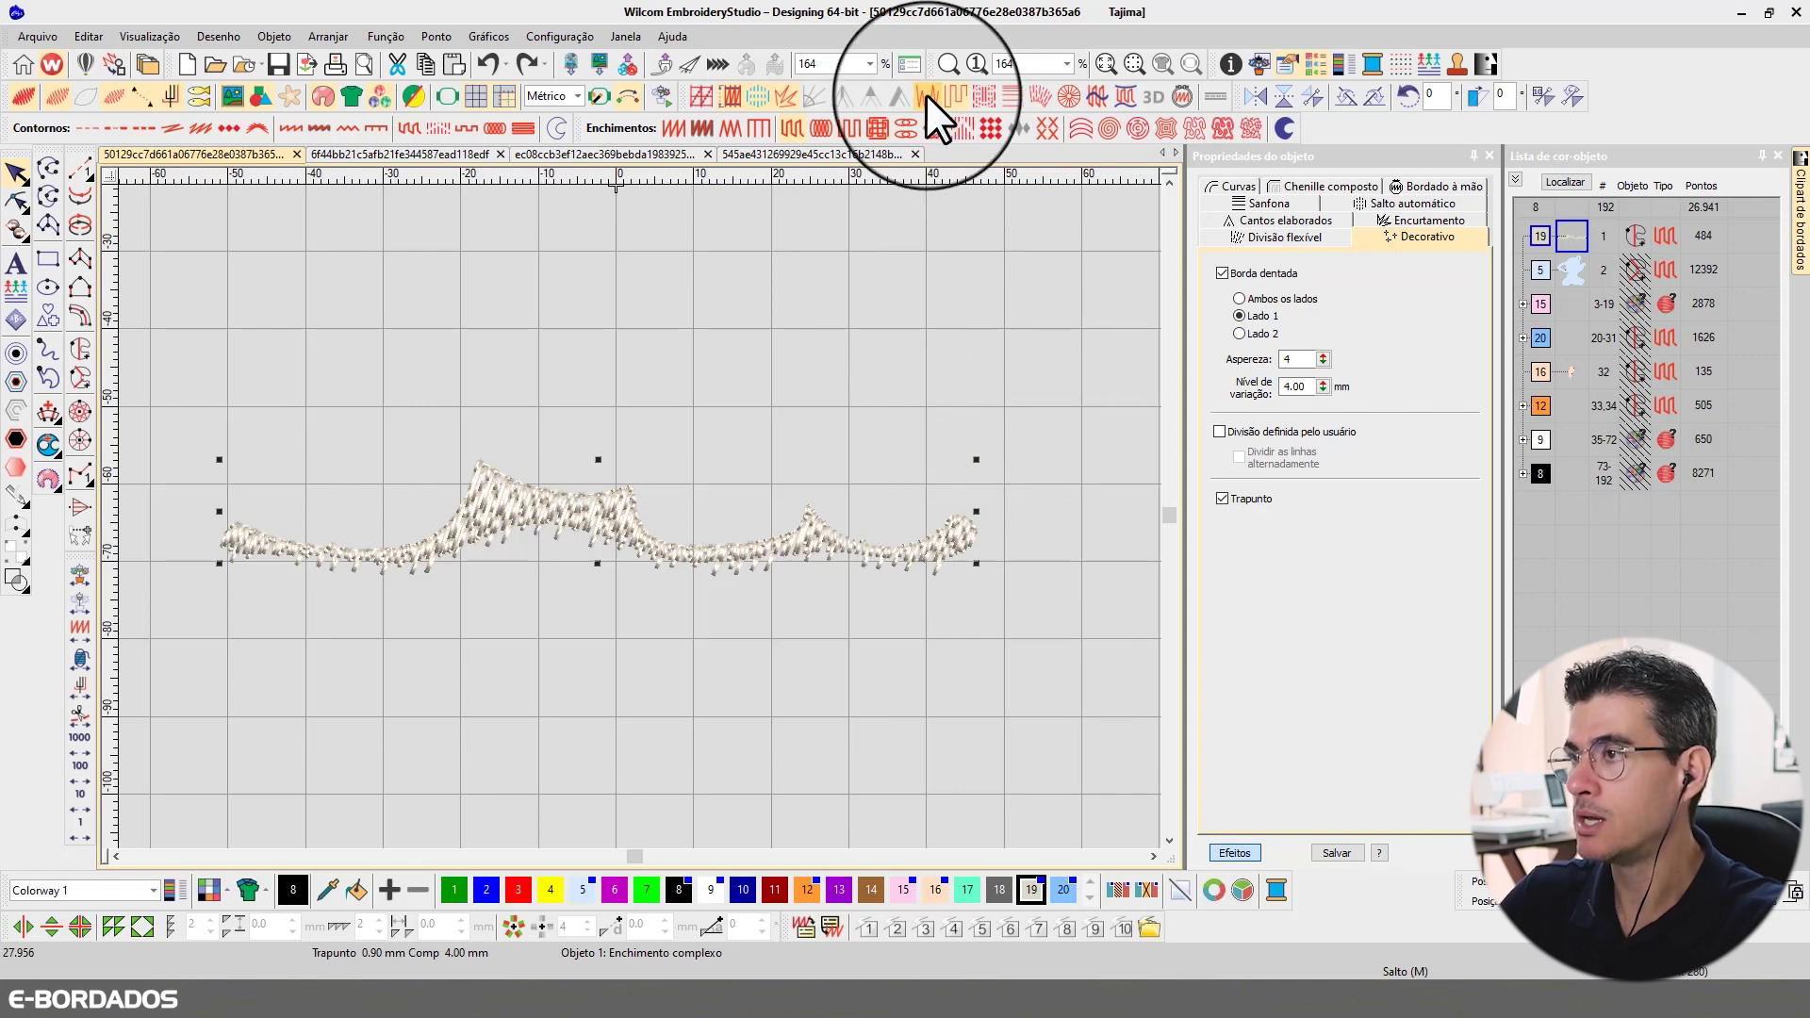
pyautogui.click(958, 341)
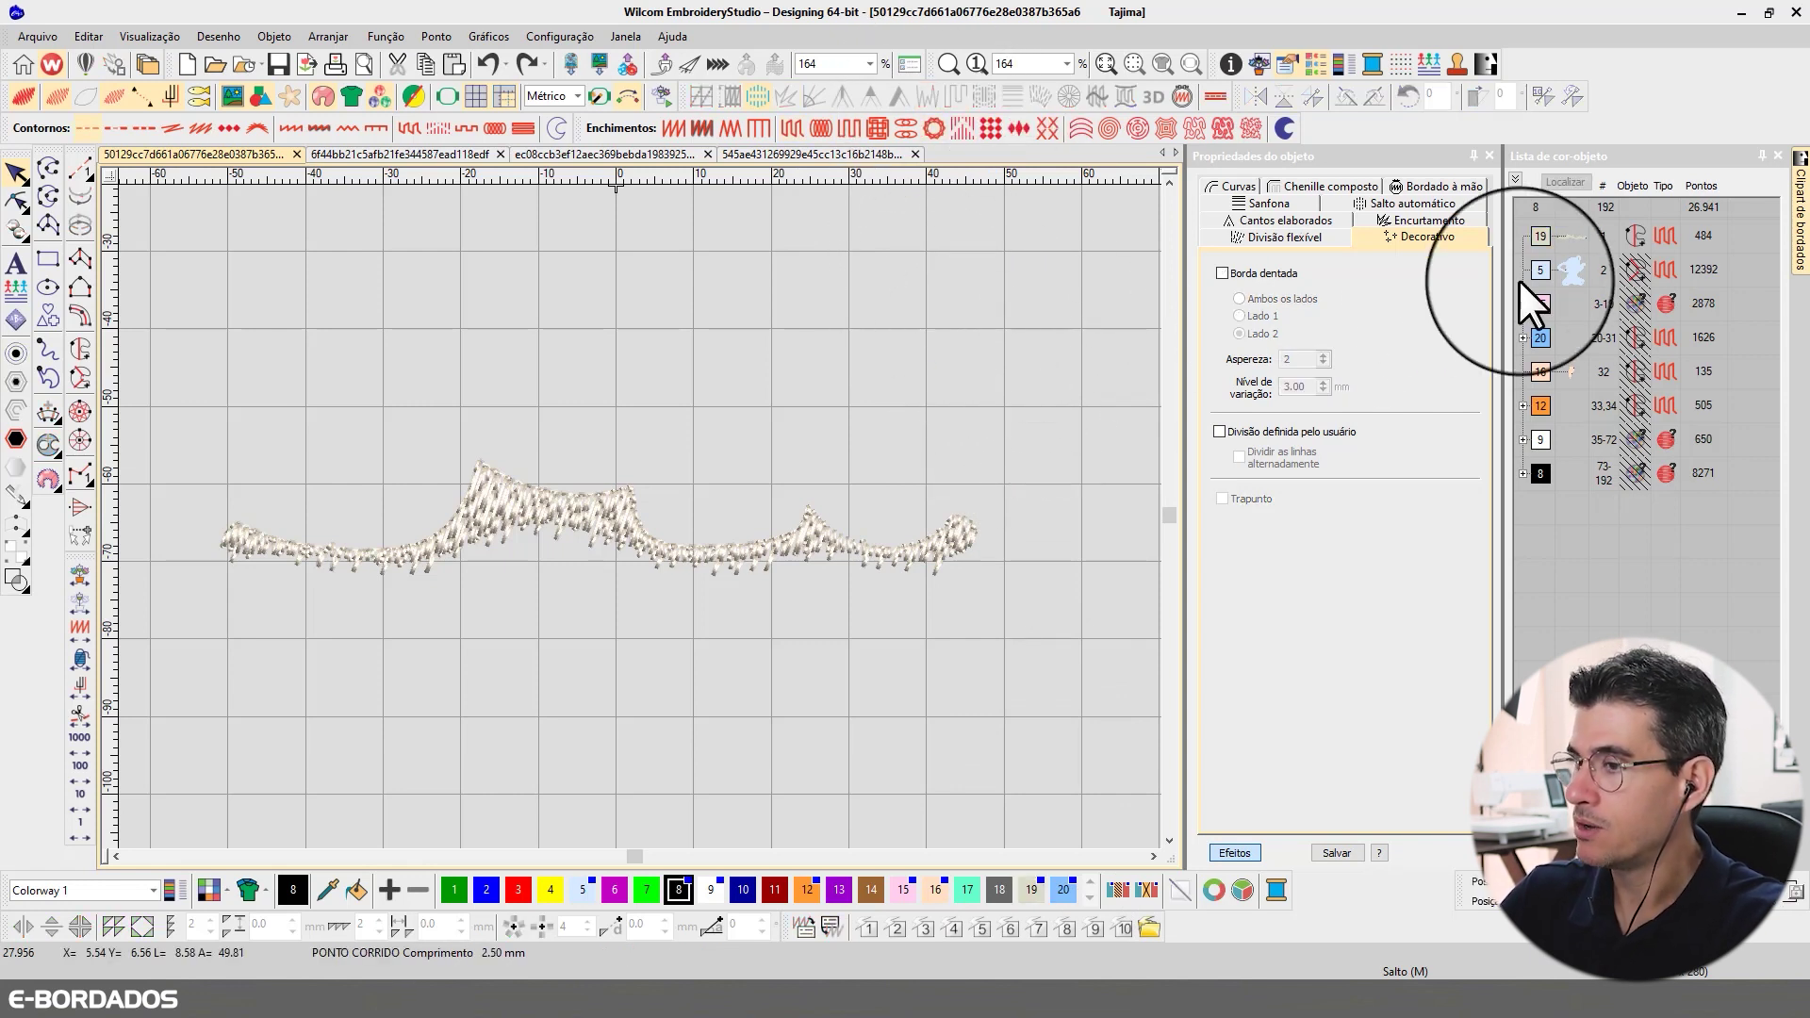
# - Isolate the elephant's body fill so it is displayed alone and in full
pyautogui.click(1574, 268)
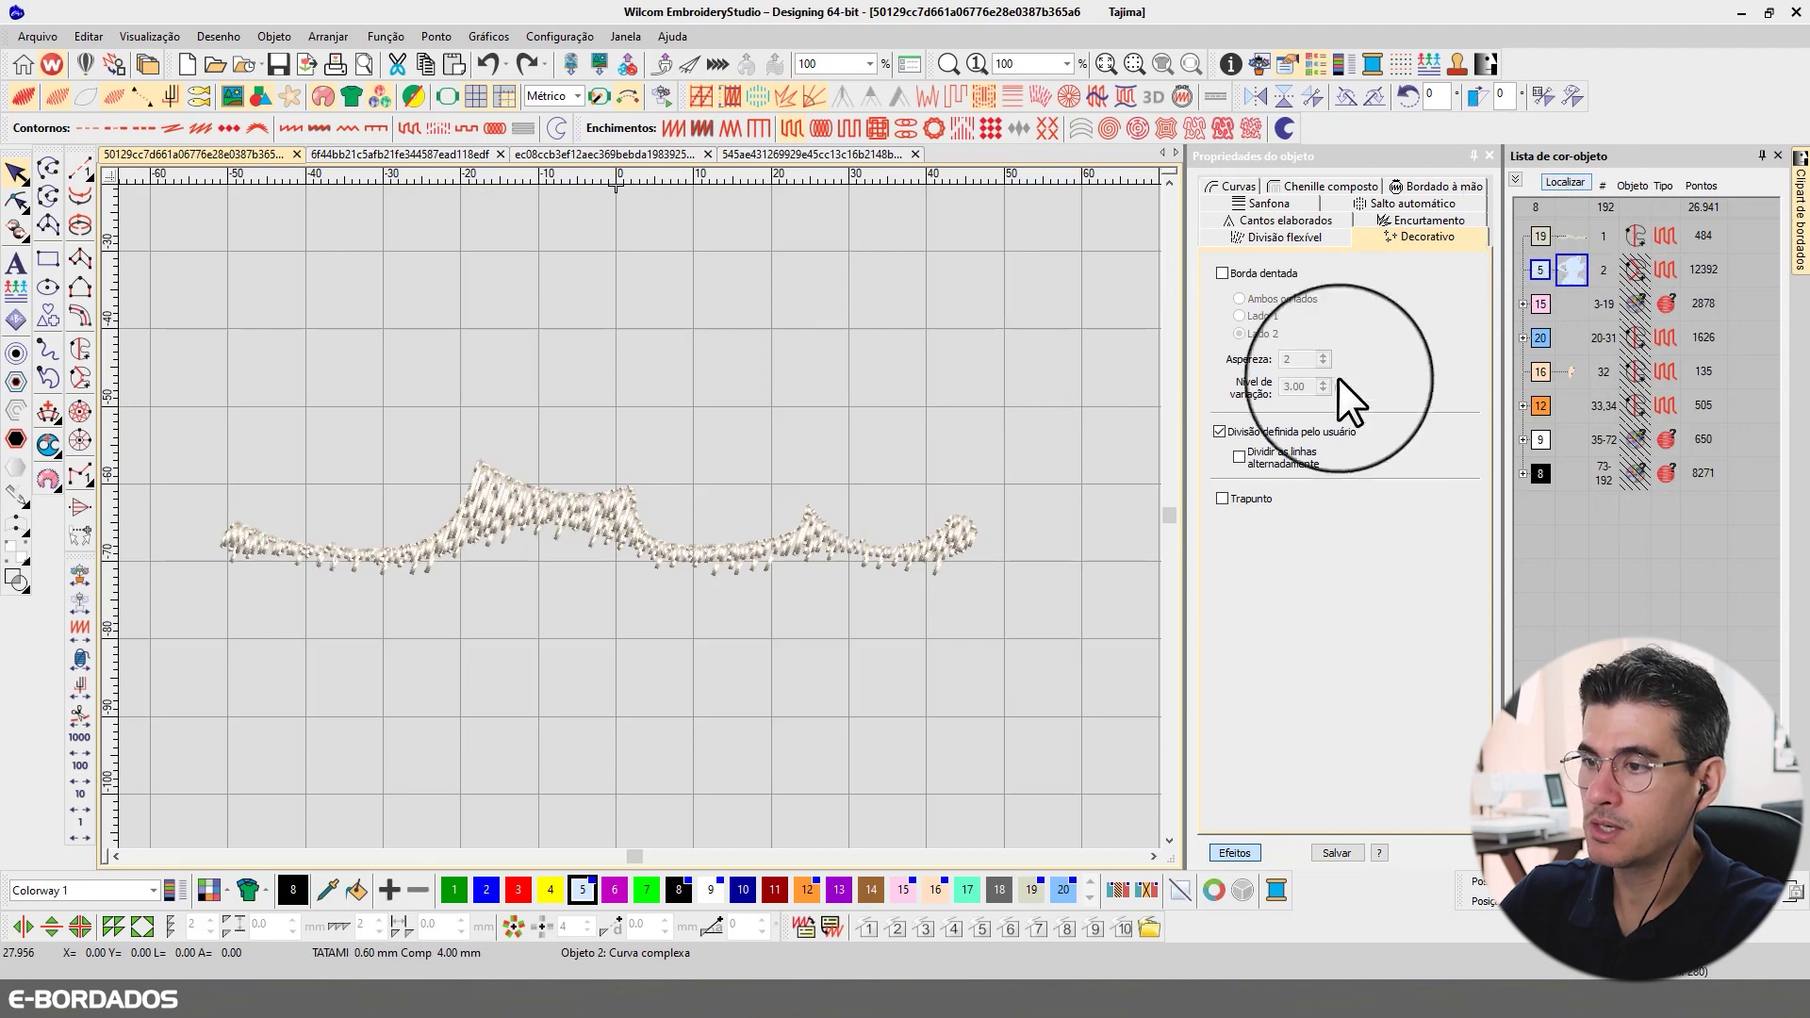
pyautogui.press('Escape')
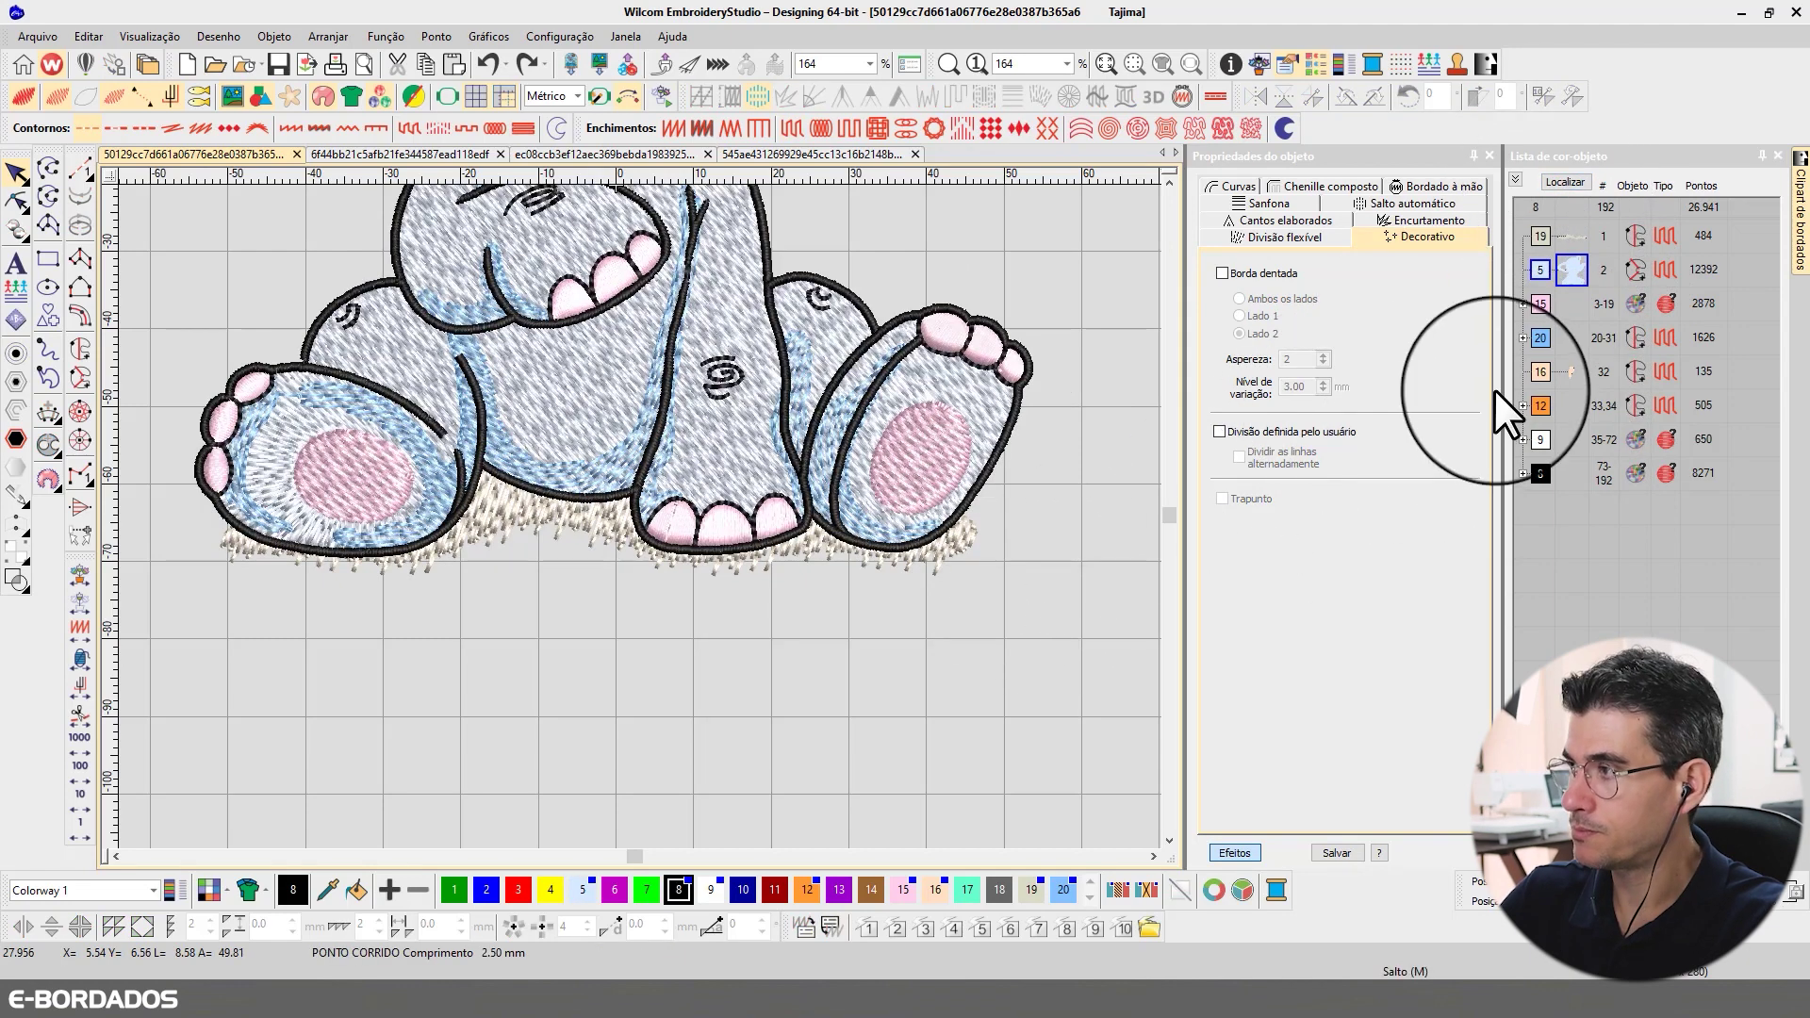
pyautogui.click(1569, 276)
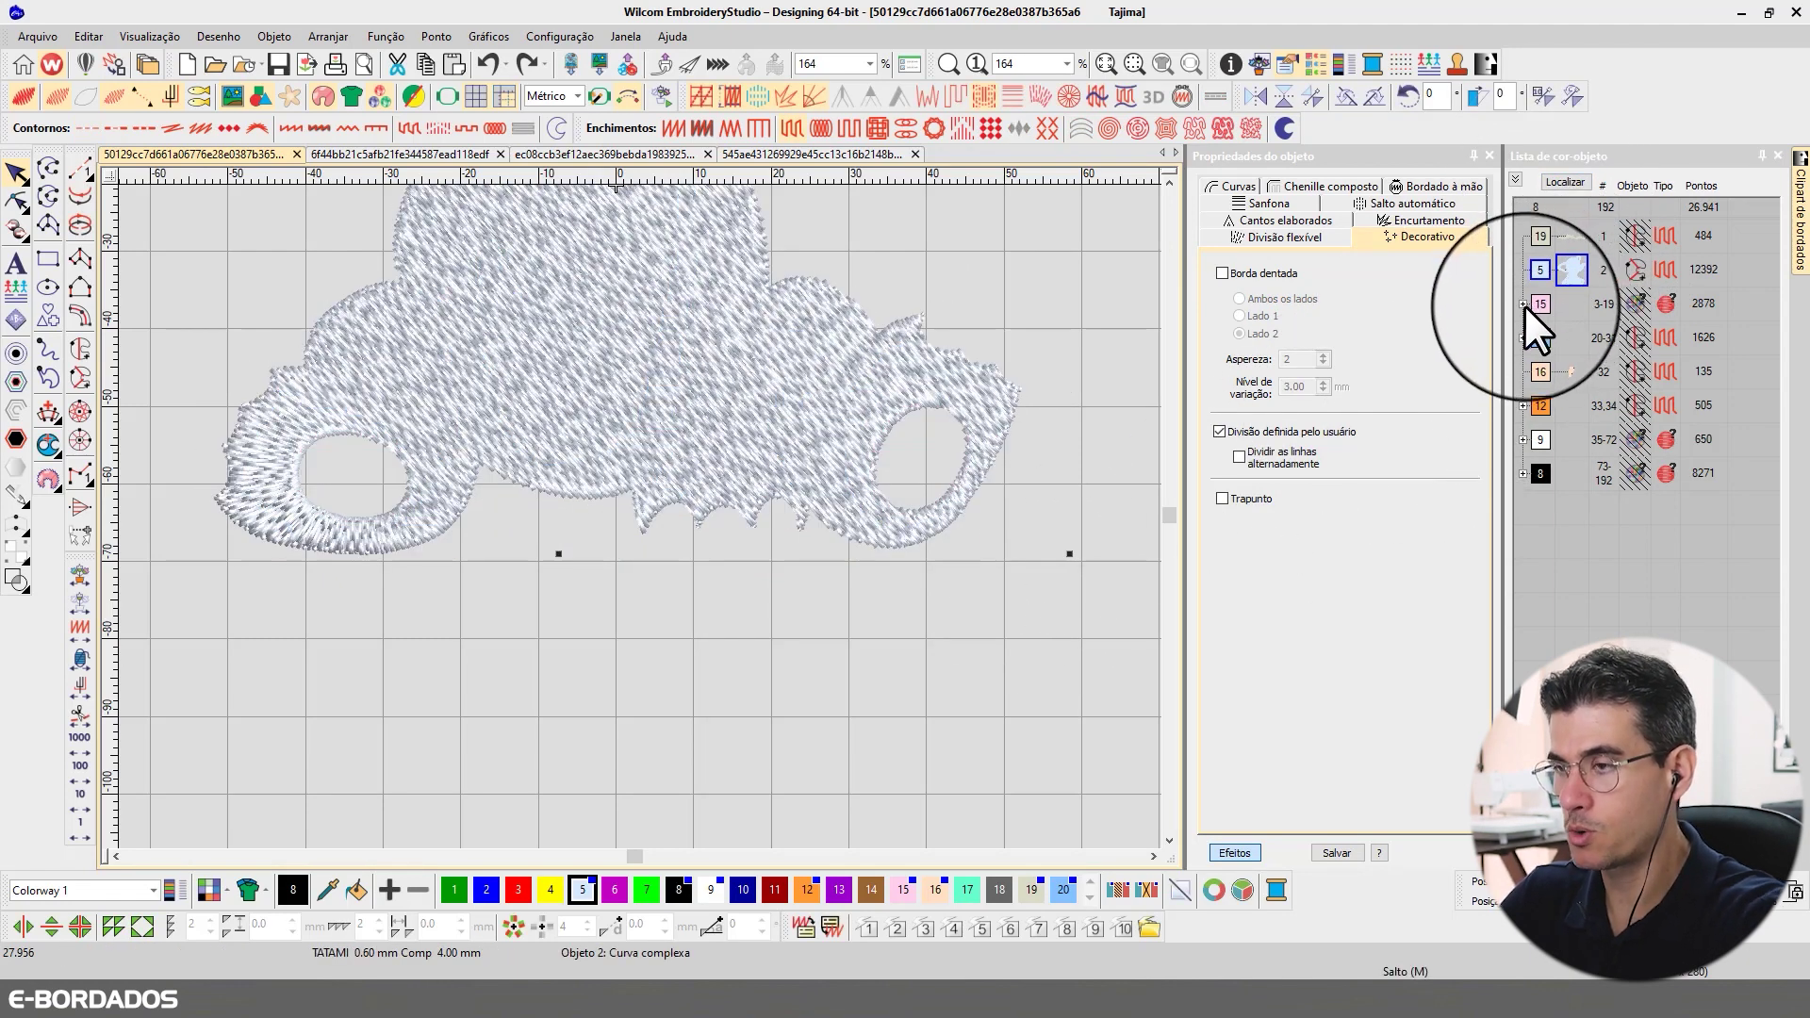
pyautogui.click(1052, 407)
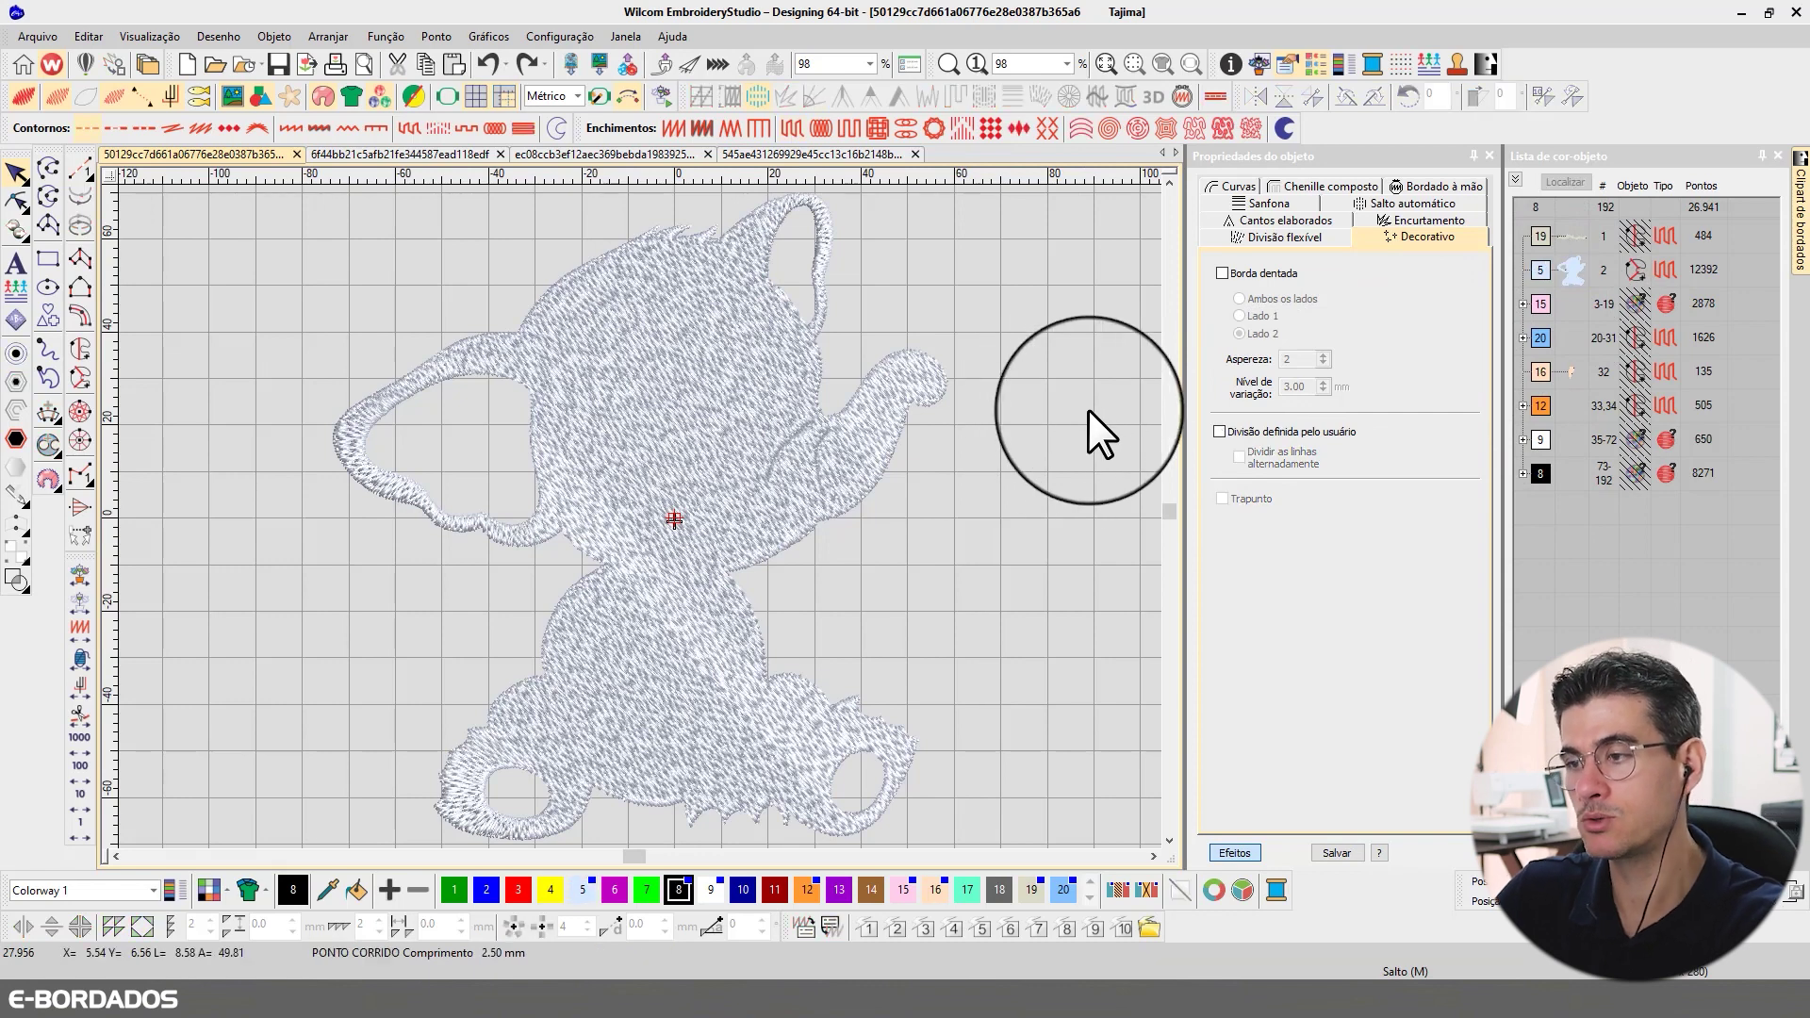
# - Examine the Tatami fill settings of the isolated elephant body, including spacing, stitch length and offsets
pyautogui.click(754, 432)
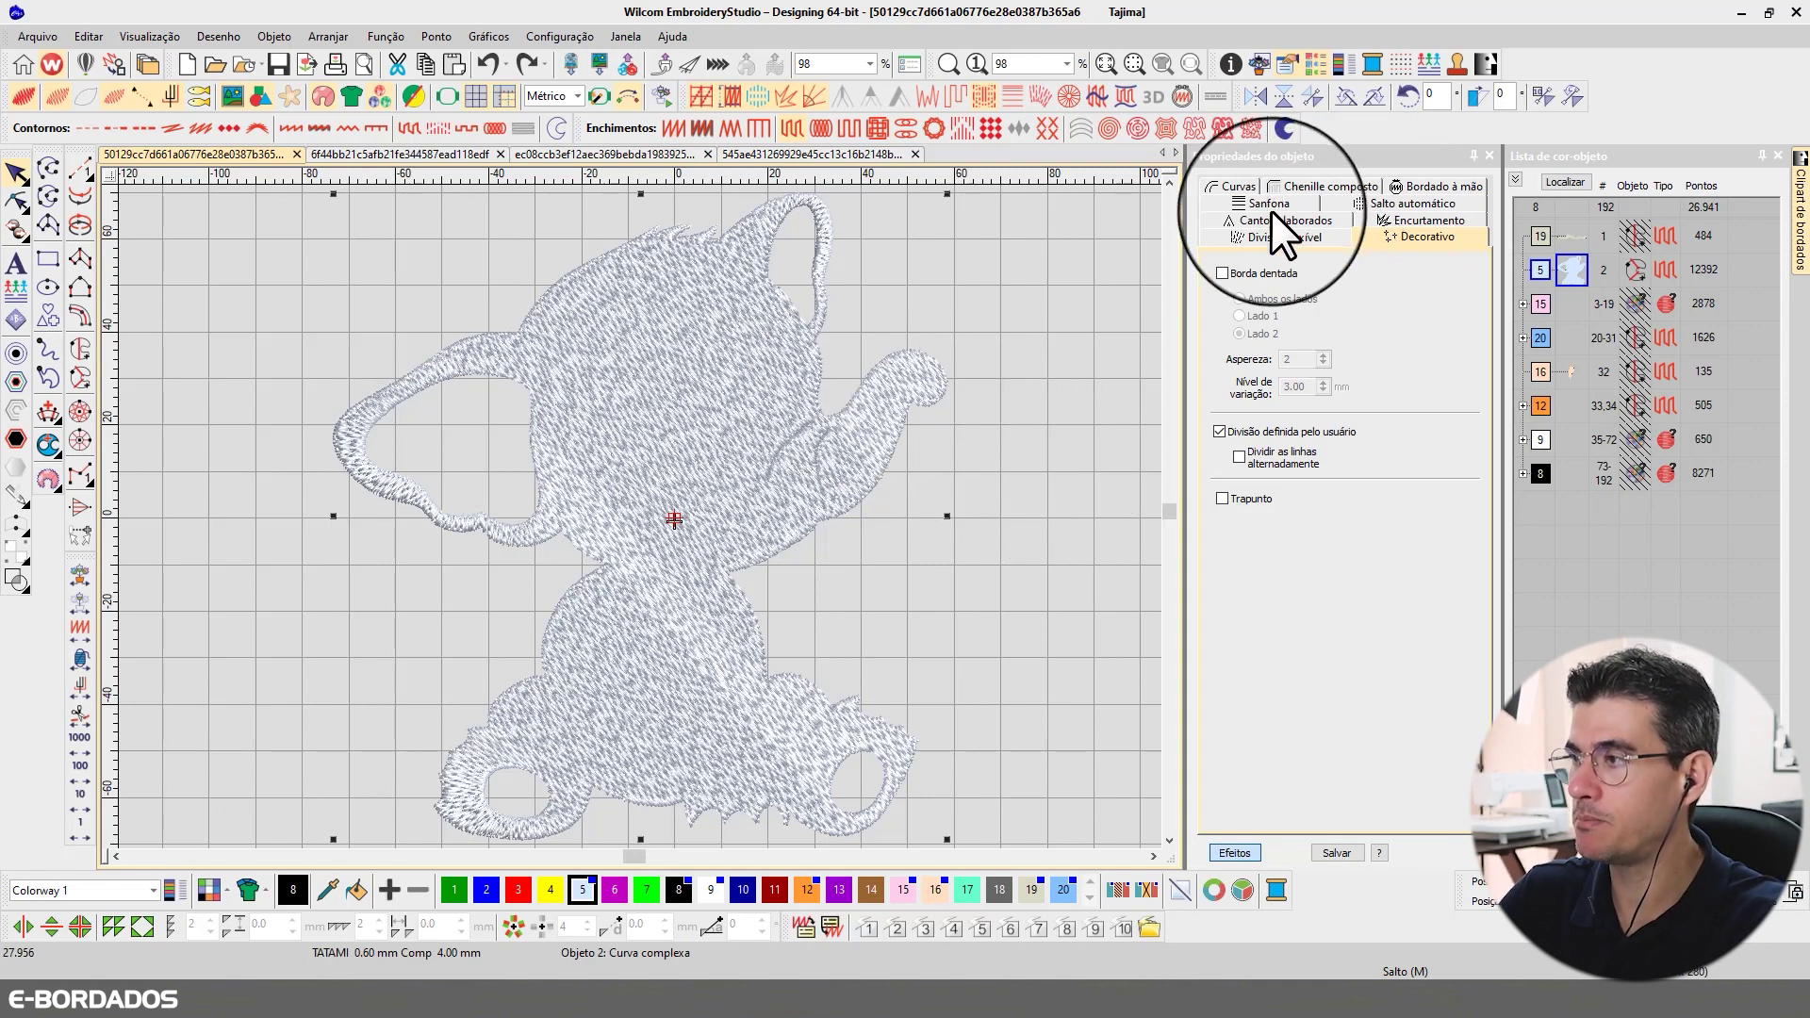
pyautogui.click(1224, 852)
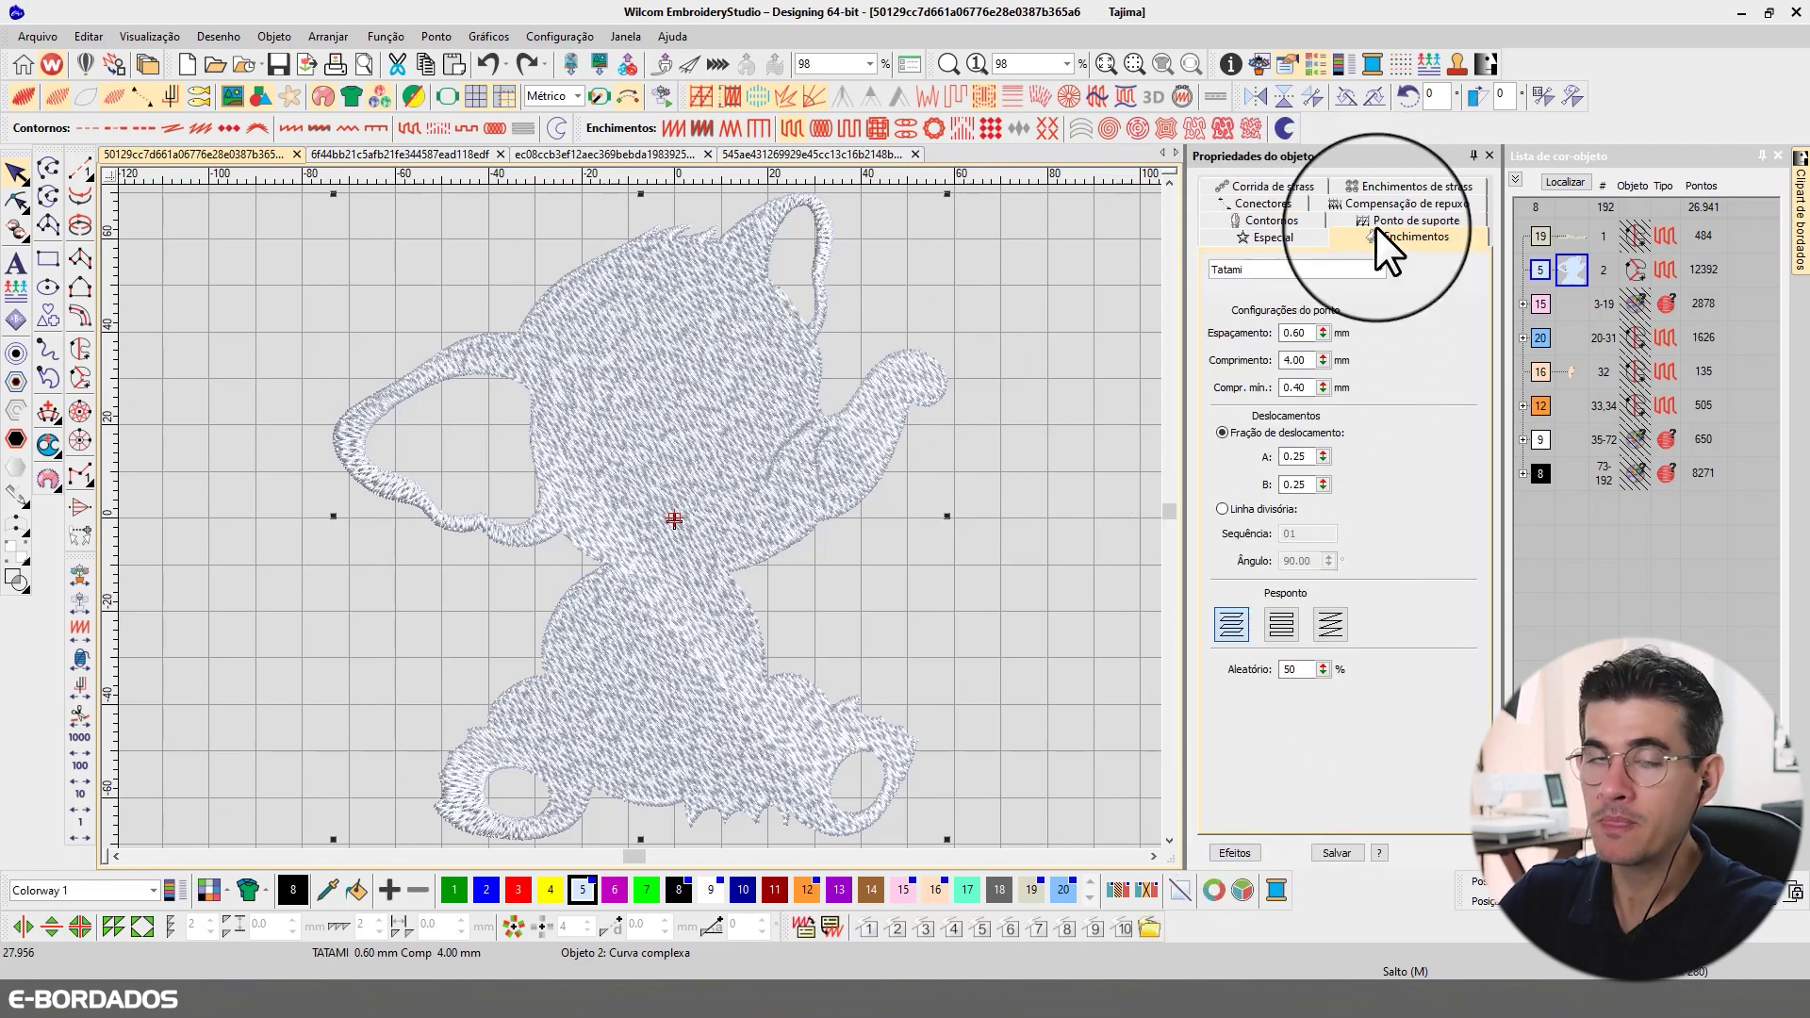
pyautogui.click(1020, 364)
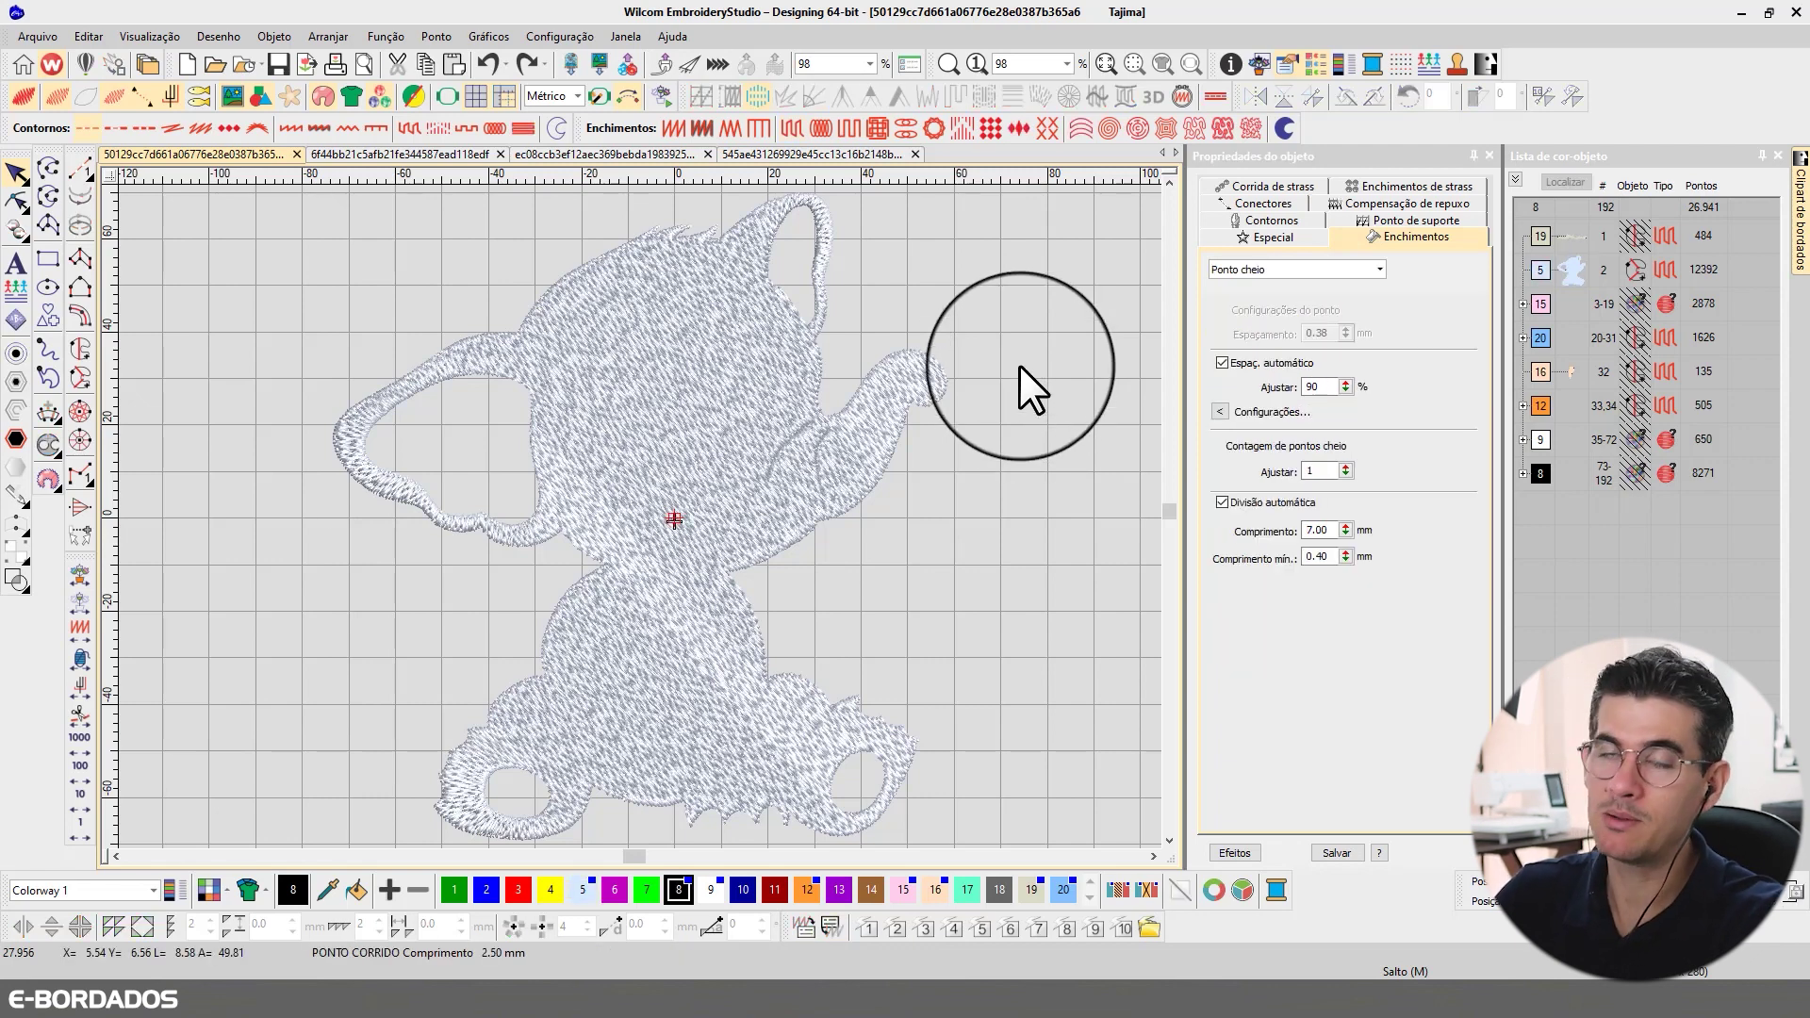
pyautogui.click(835, 415)
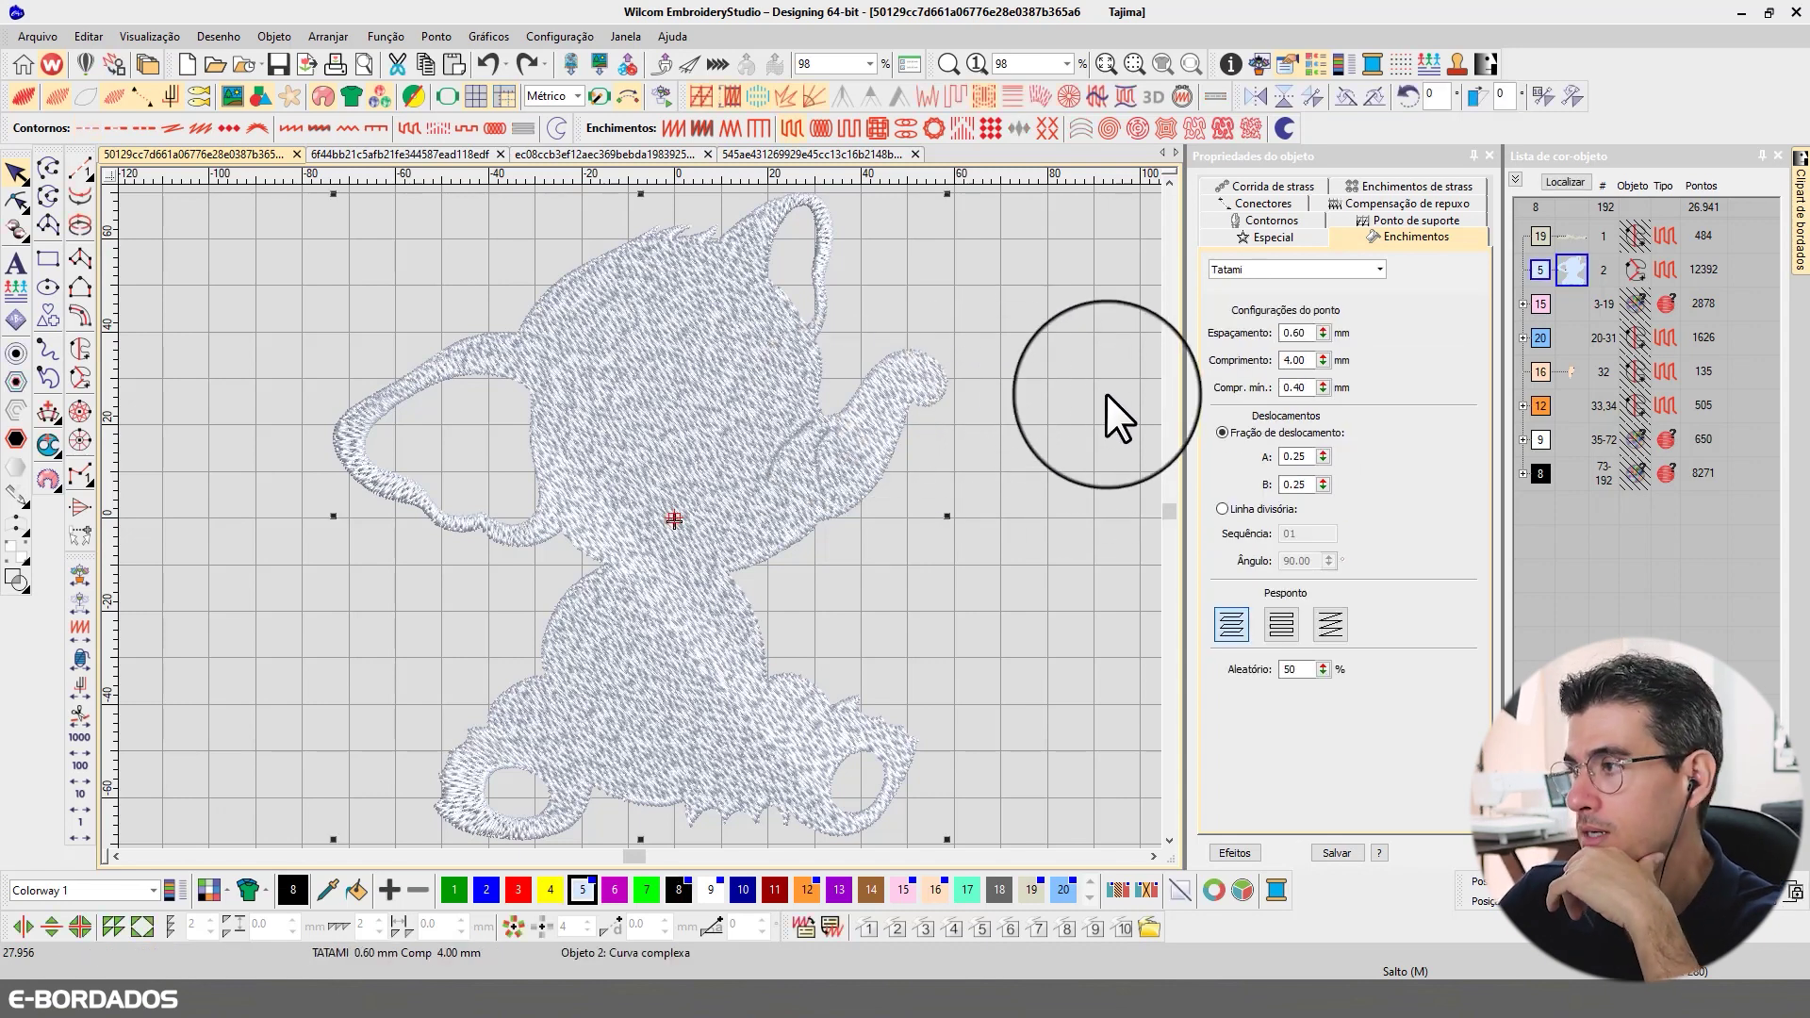
pyautogui.click(1563, 182)
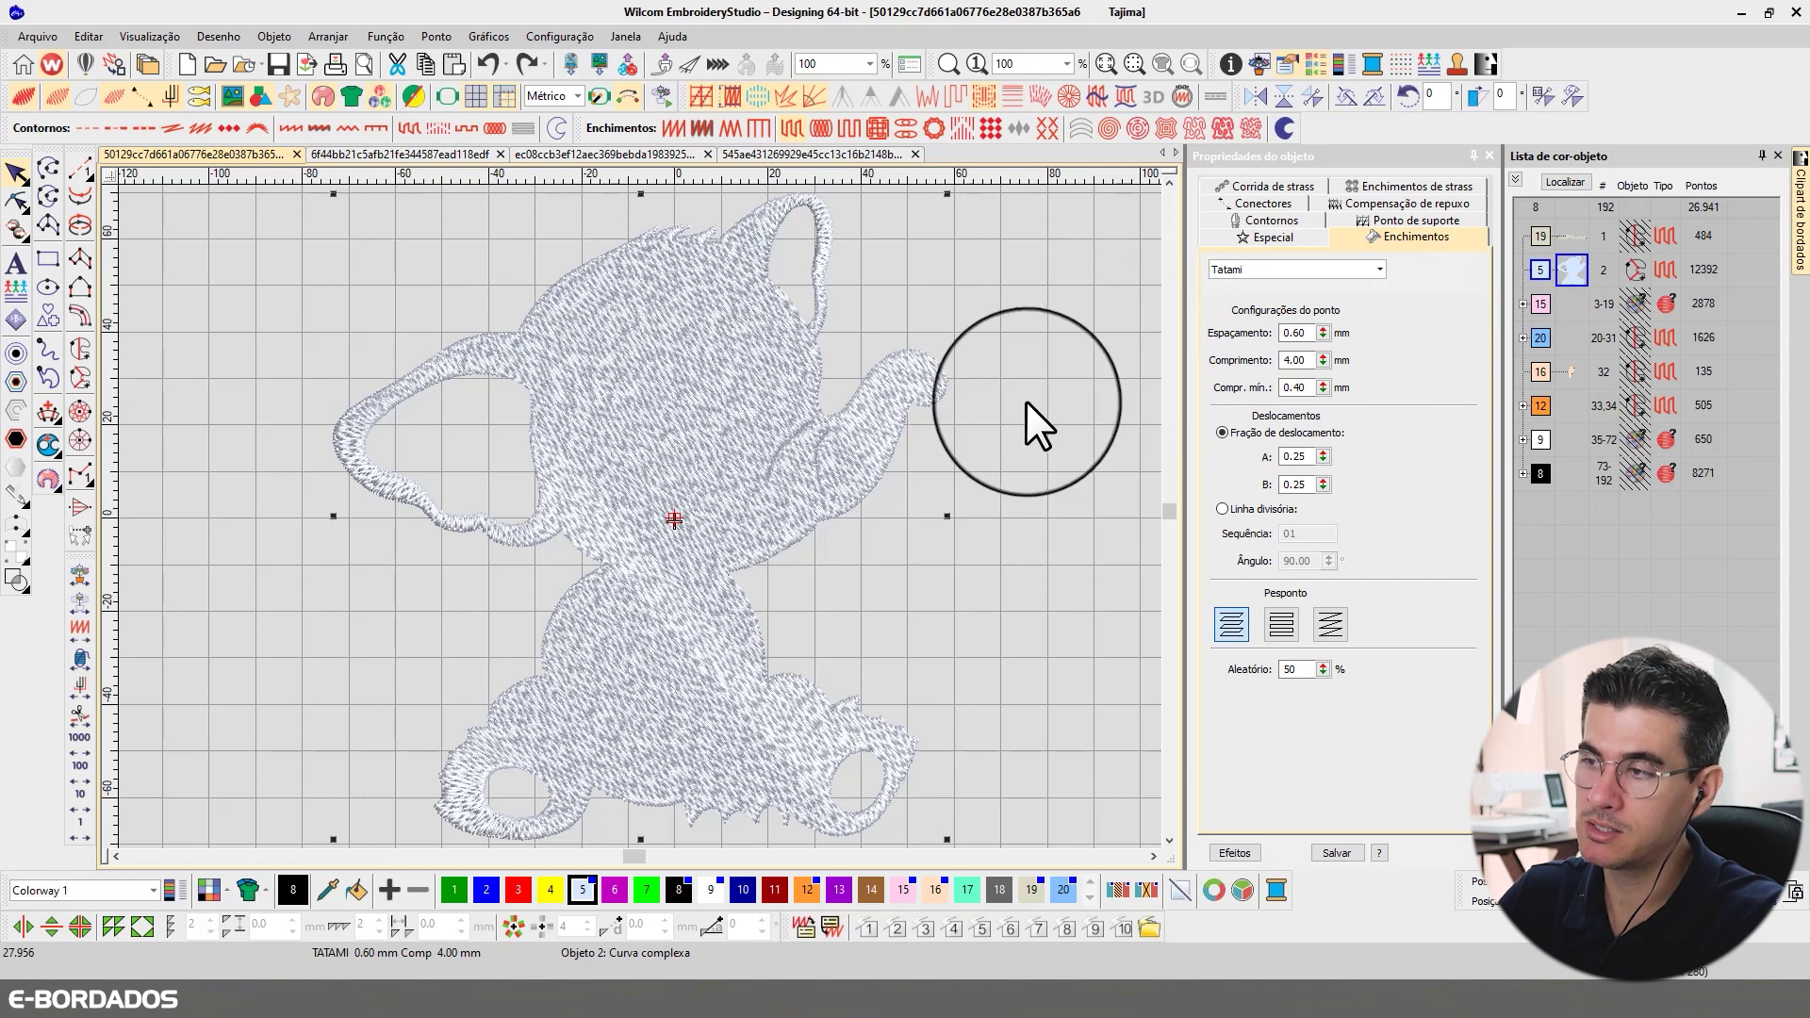
pyautogui.click(1563, 182)
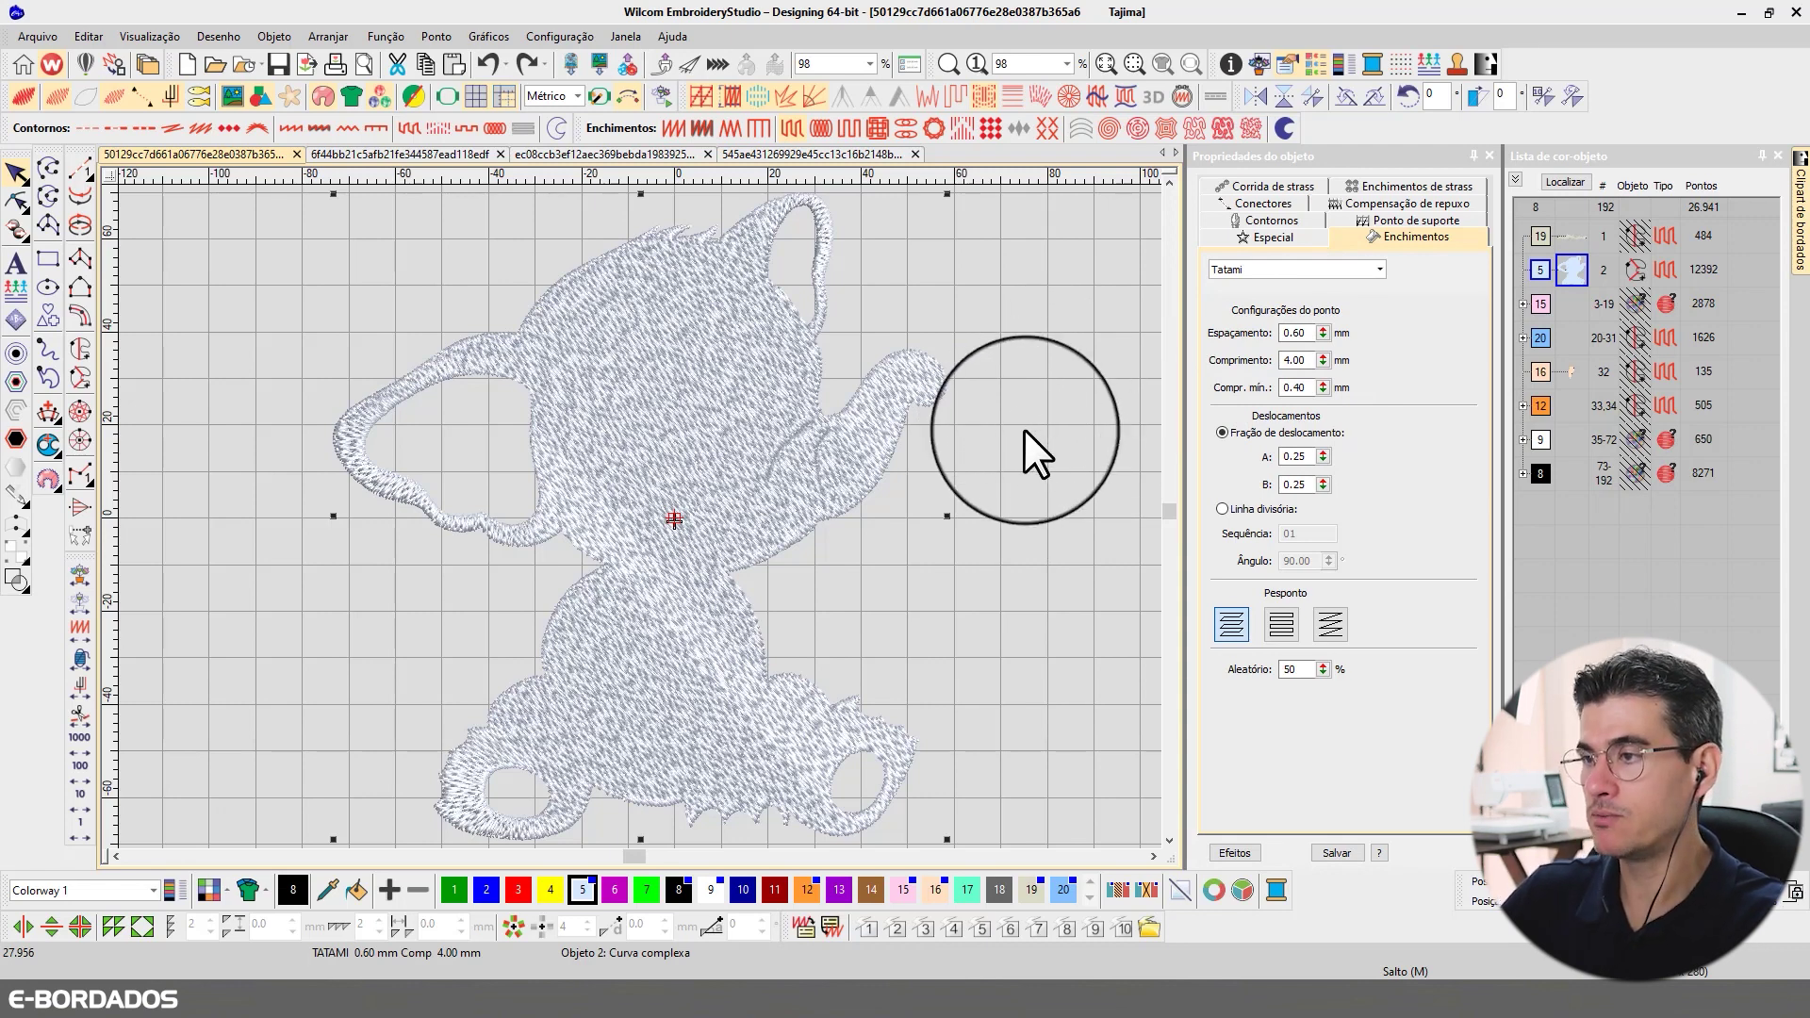
pyautogui.click(1027, 358)
pyautogui.click(759, 437)
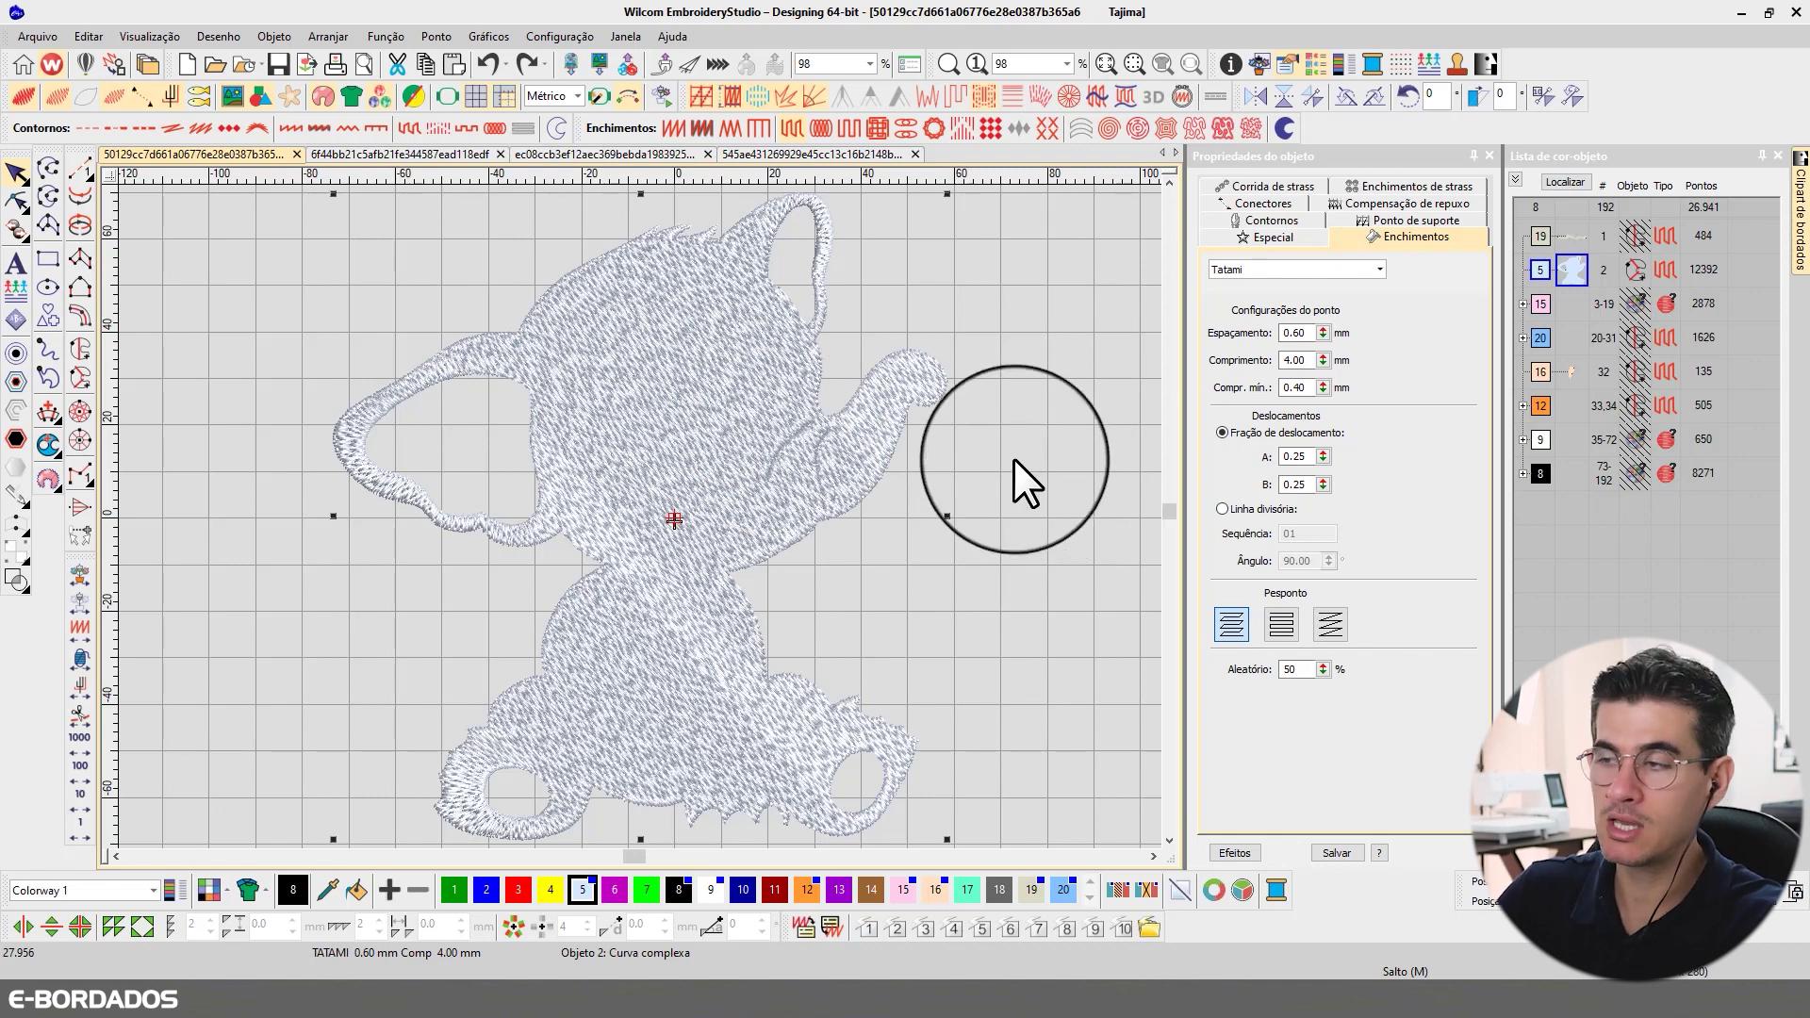
pyautogui.click(1025, 411)
pyautogui.click(811, 421)
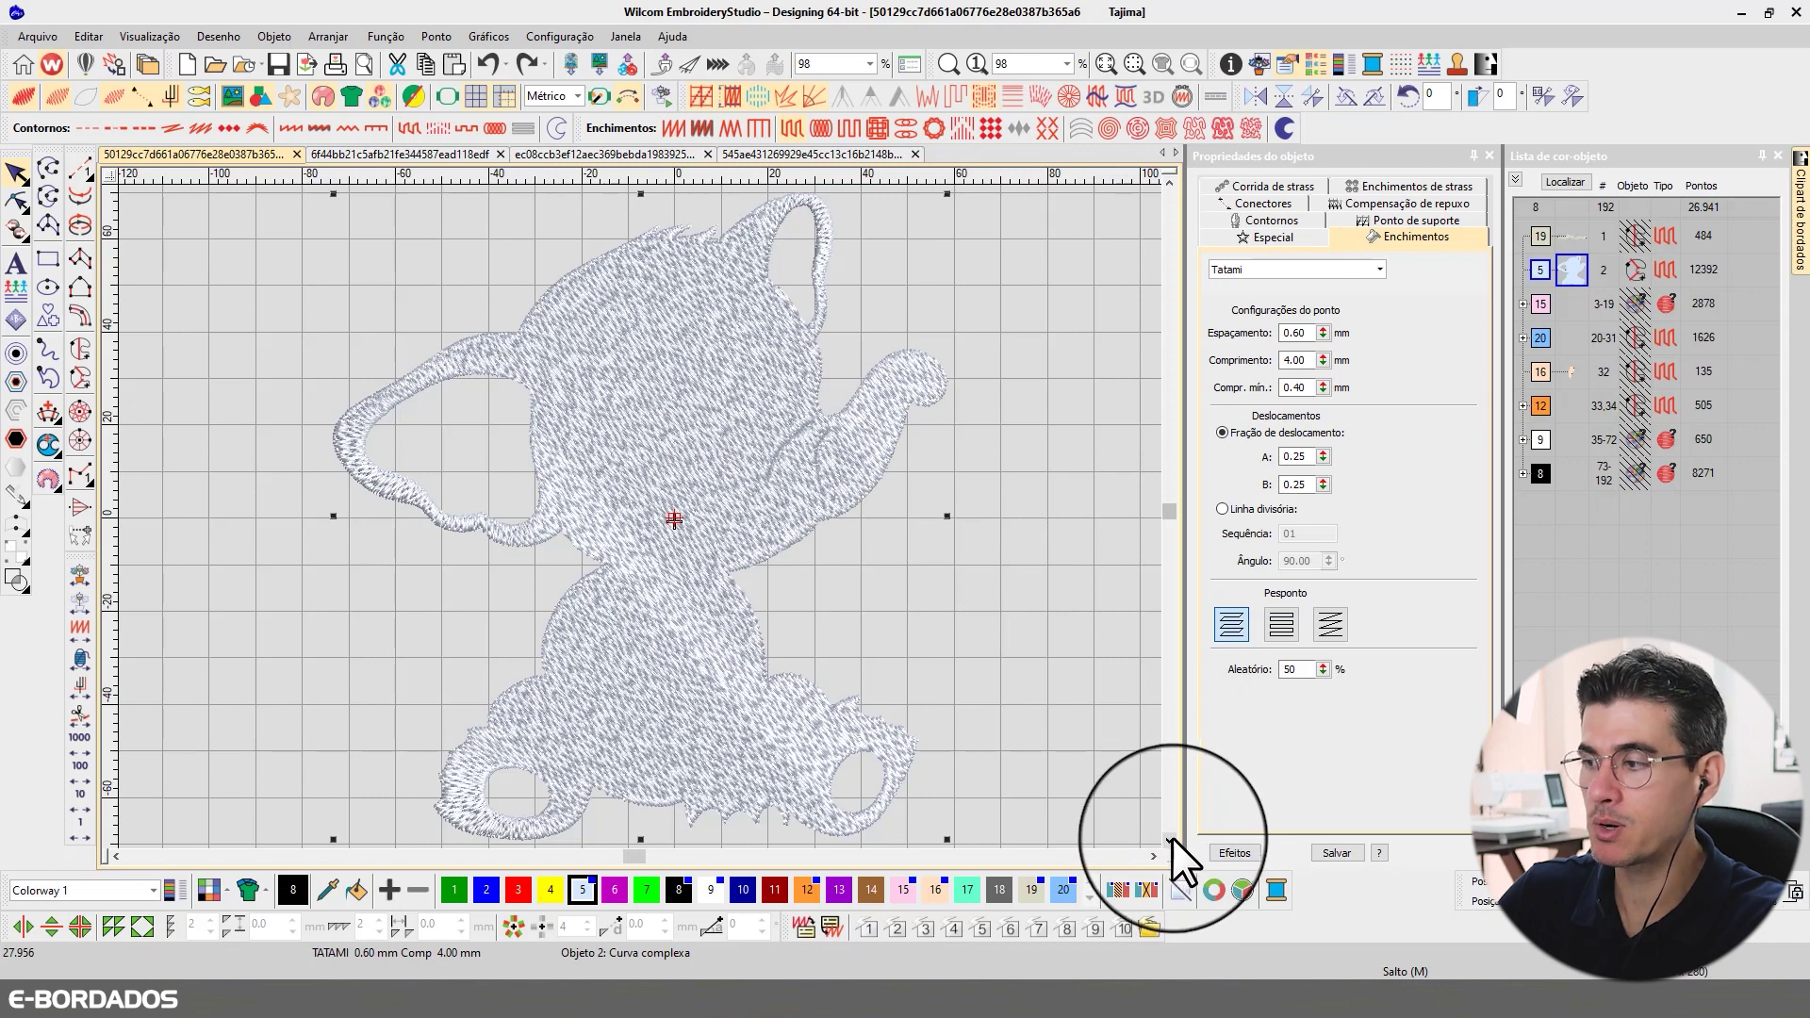
# - Duplicate the elephant's body fill in place and recolour the copy with magenta colour 6
pyautogui.click(1153, 856)
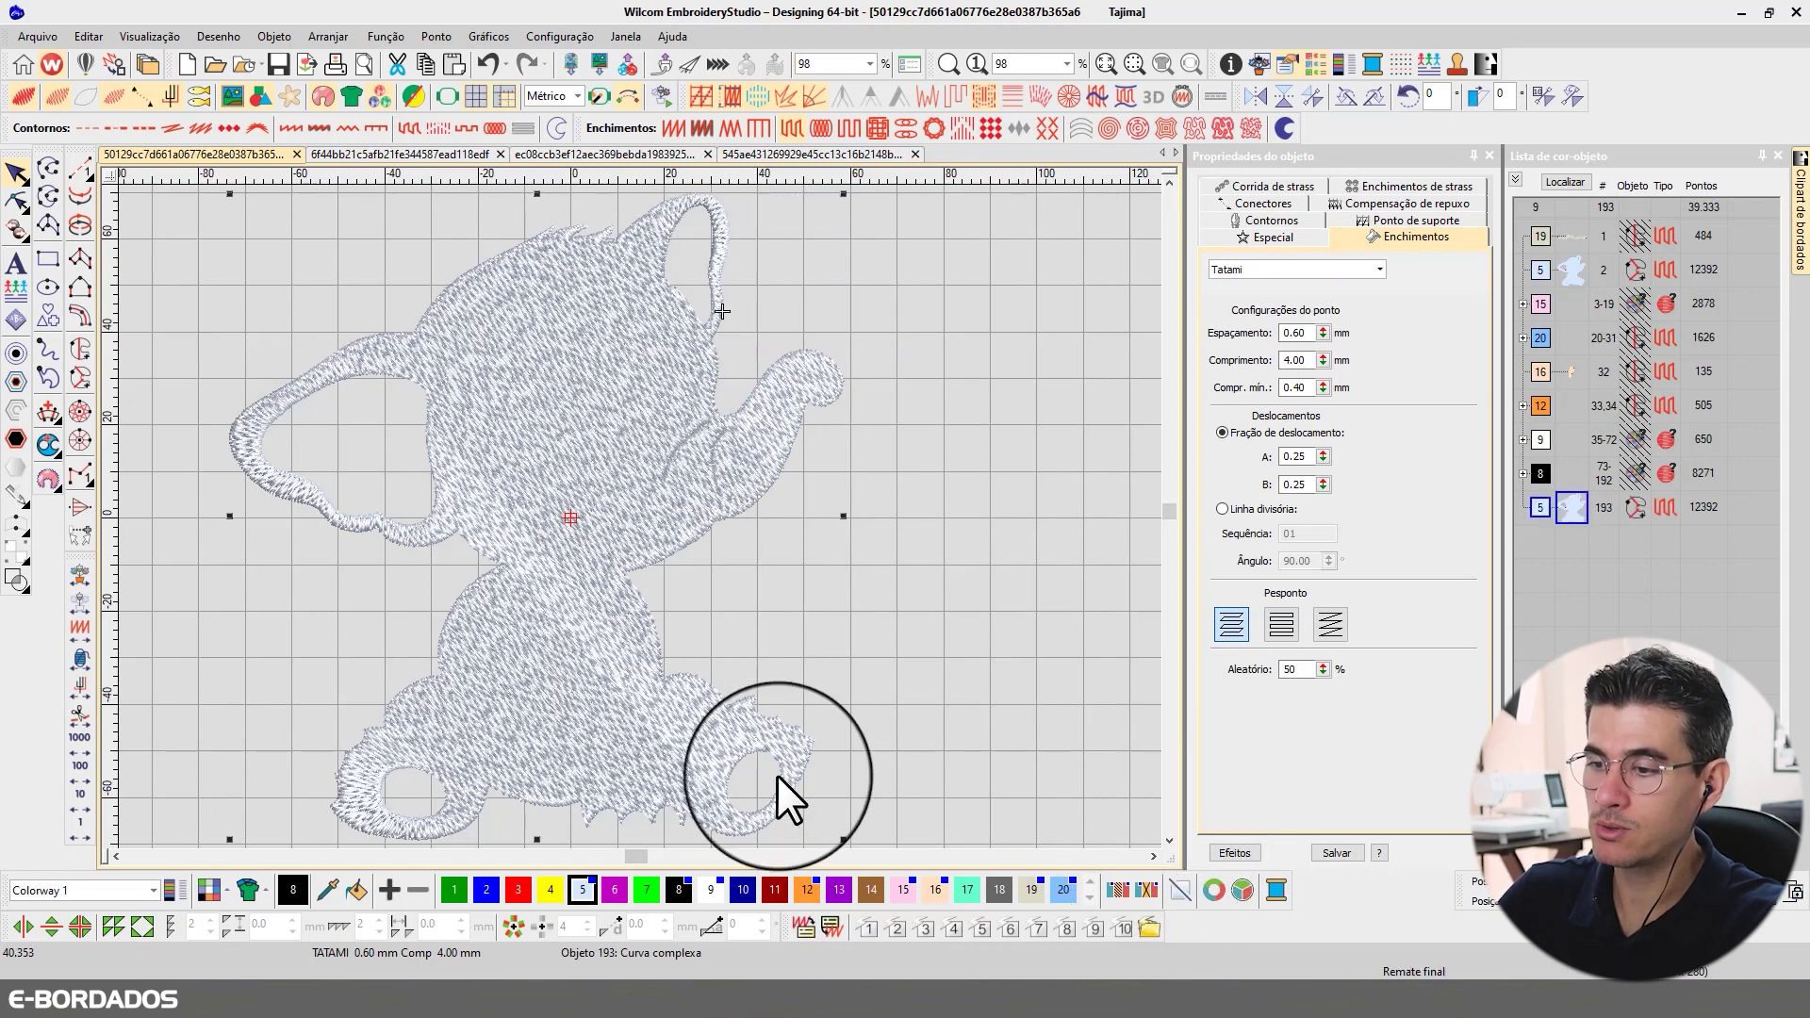
pyautogui.click(614, 889)
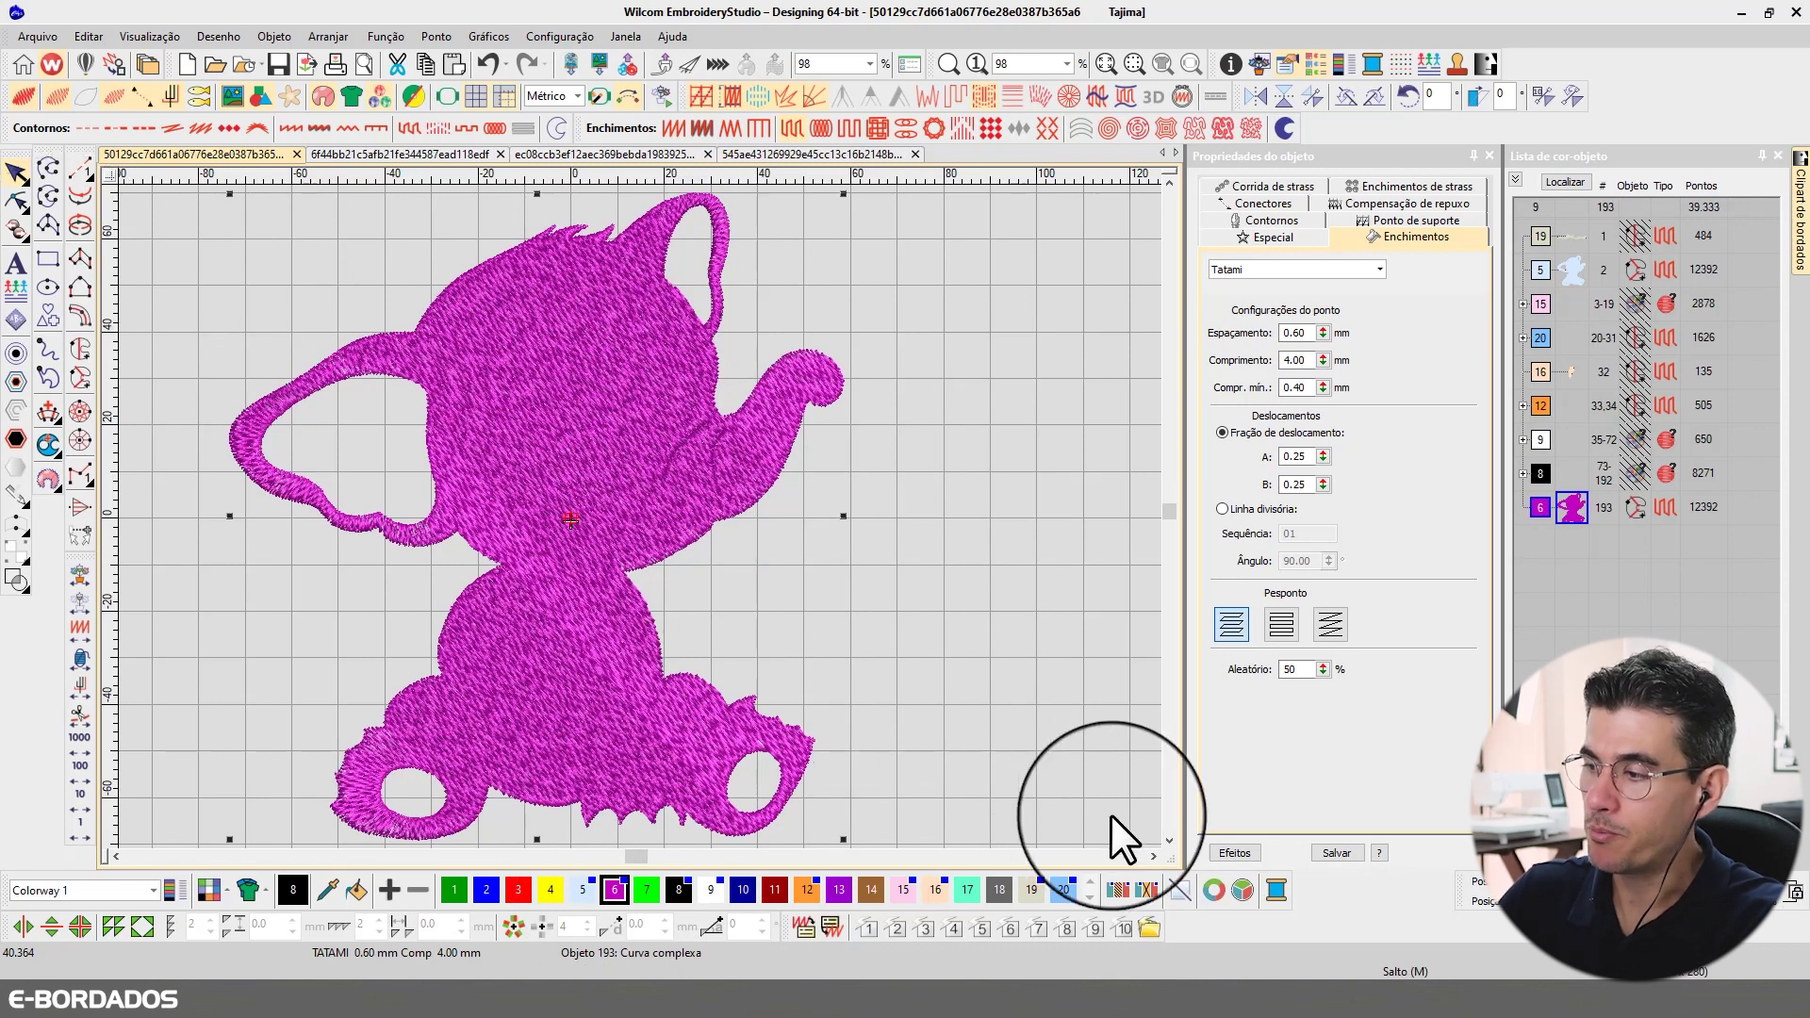
# - Reshape the magenta copy by deleting the outline nodes around the feet, leaving the head, trunk and upper body
pyautogui.click(17, 199)
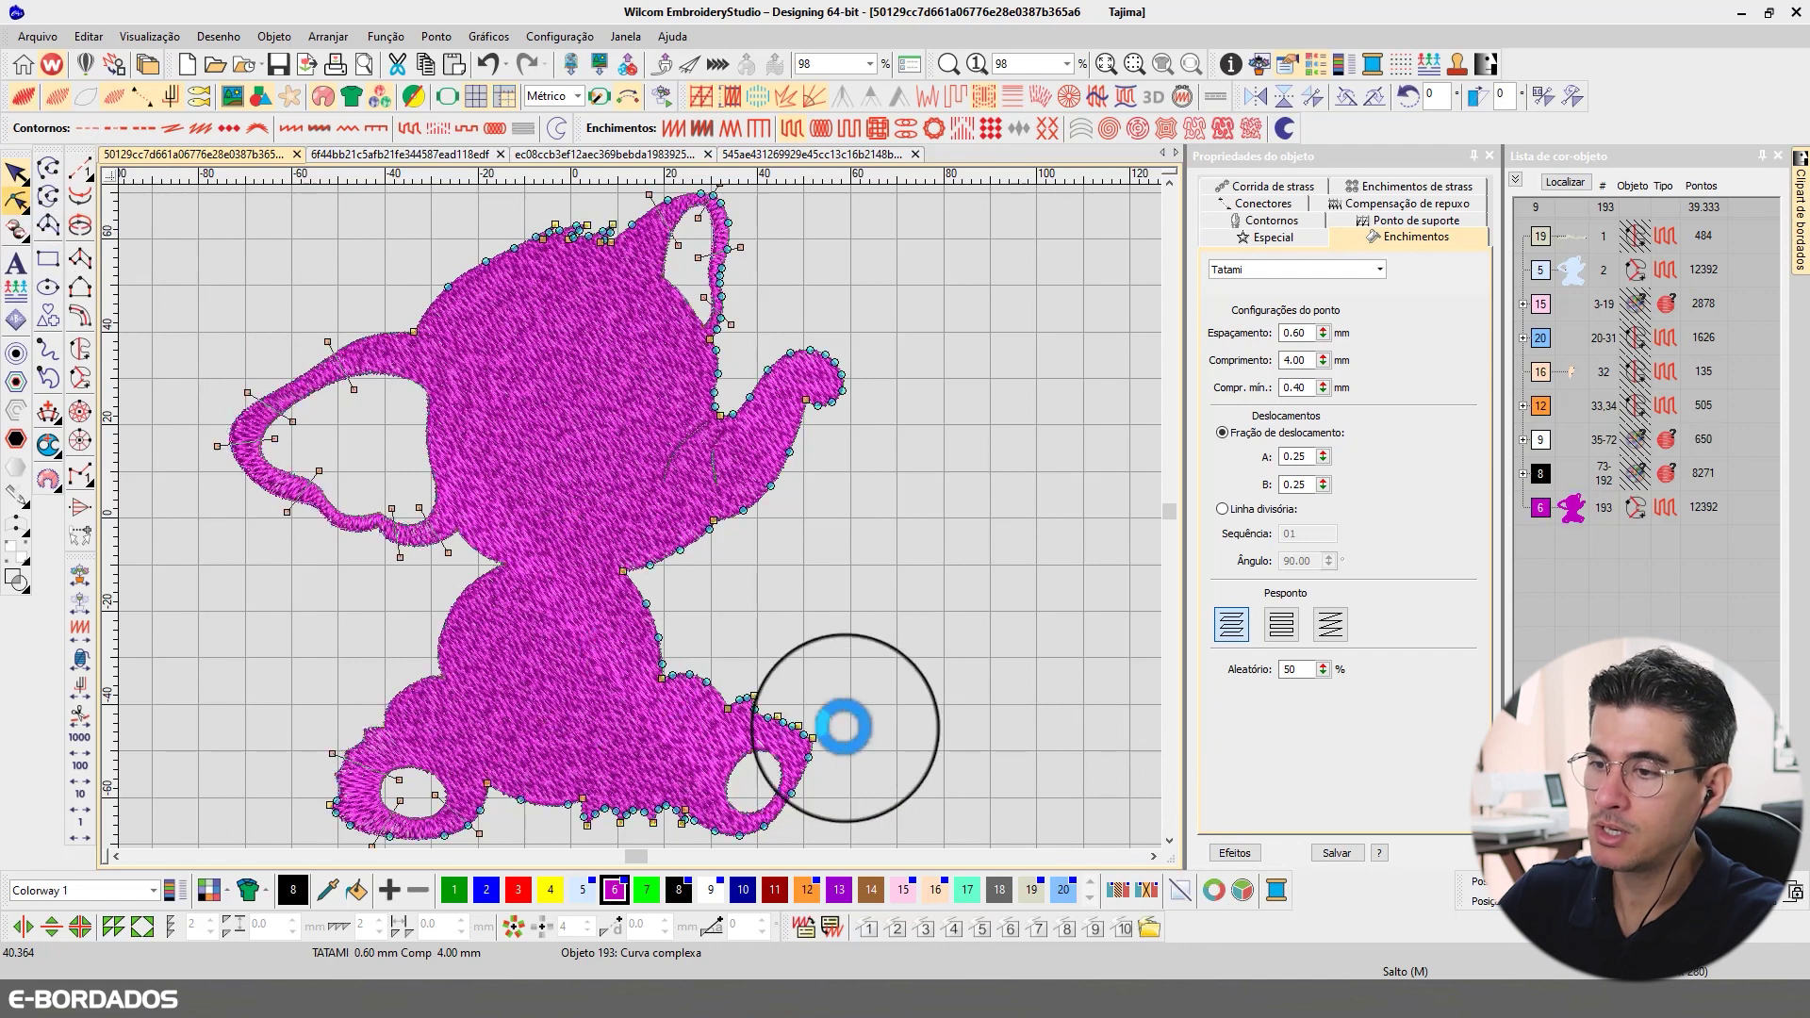
pyautogui.click(1169, 838)
pyautogui.moveTo(885, 807); pyautogui.dragTo(271, 612)
pyautogui.moveTo(416, 726); pyautogui.dragTo(407, 605)
pyautogui.click(606, 788)
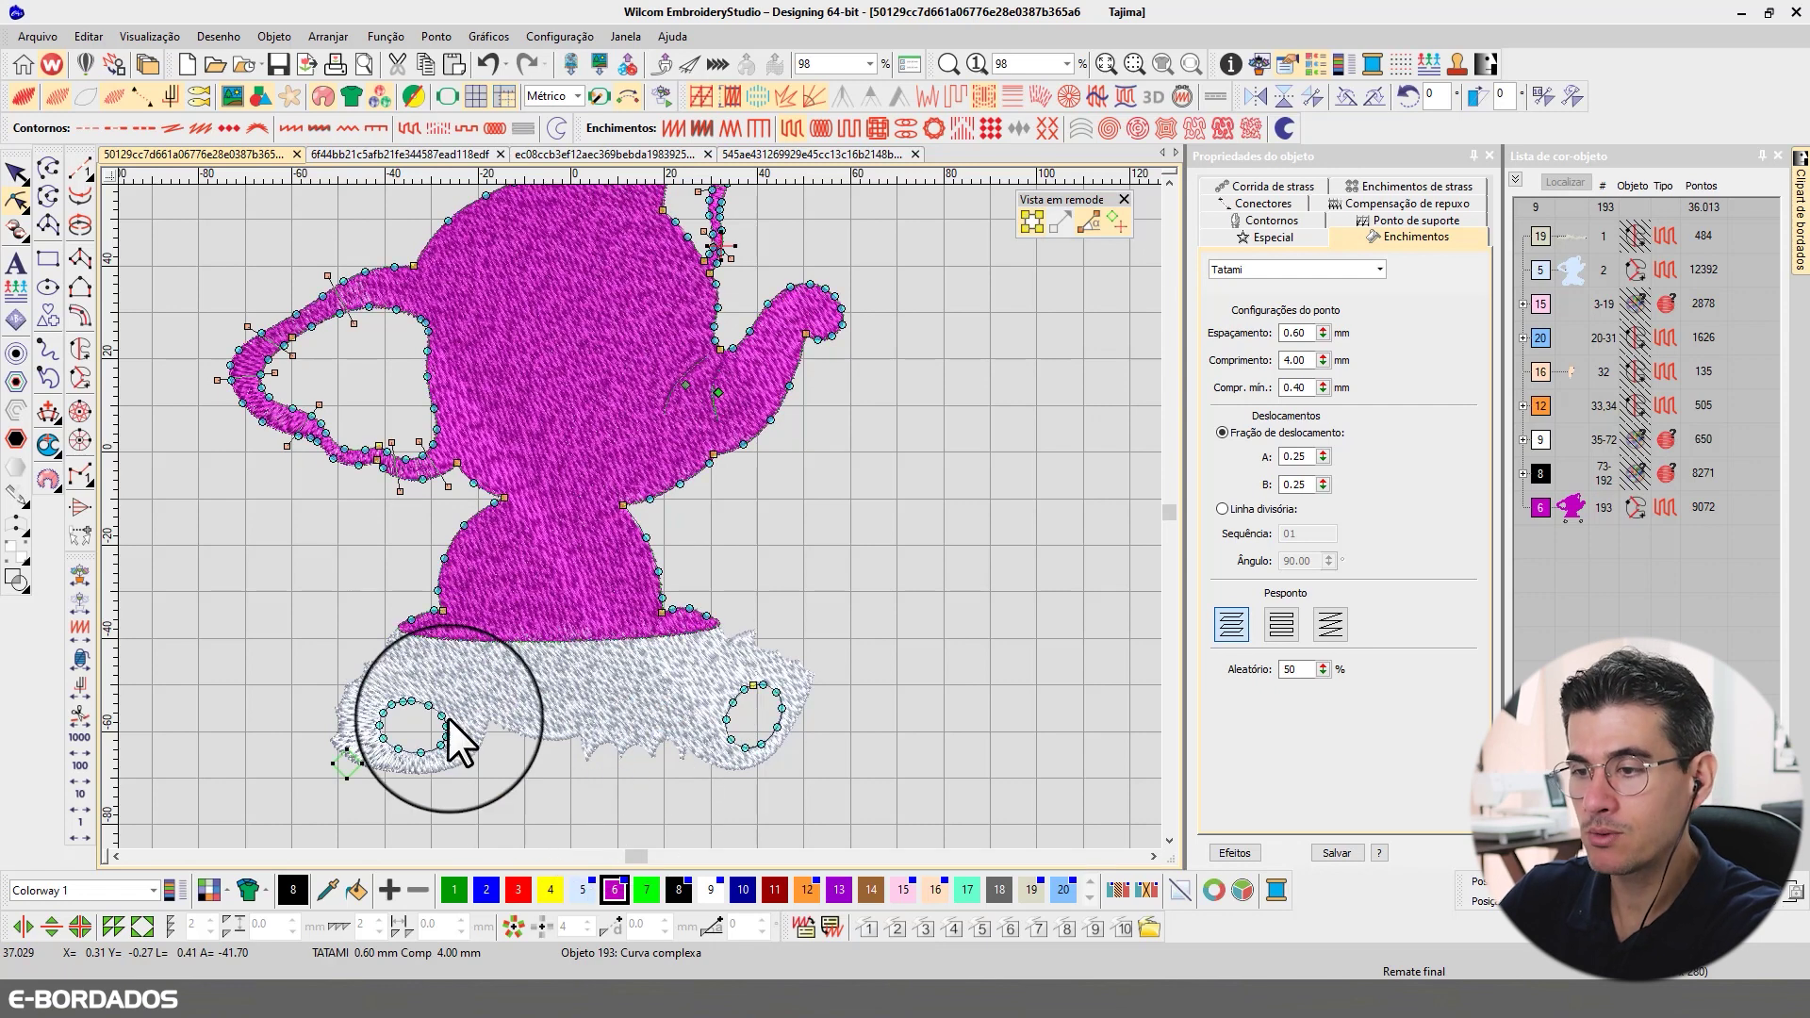
# - Delete the two leftover foot-hole outlines from the magenta copy
pyautogui.moveTo(460, 762); pyautogui.dragTo(381, 698)
pyautogui.click(857, 801)
pyautogui.click(707, 677)
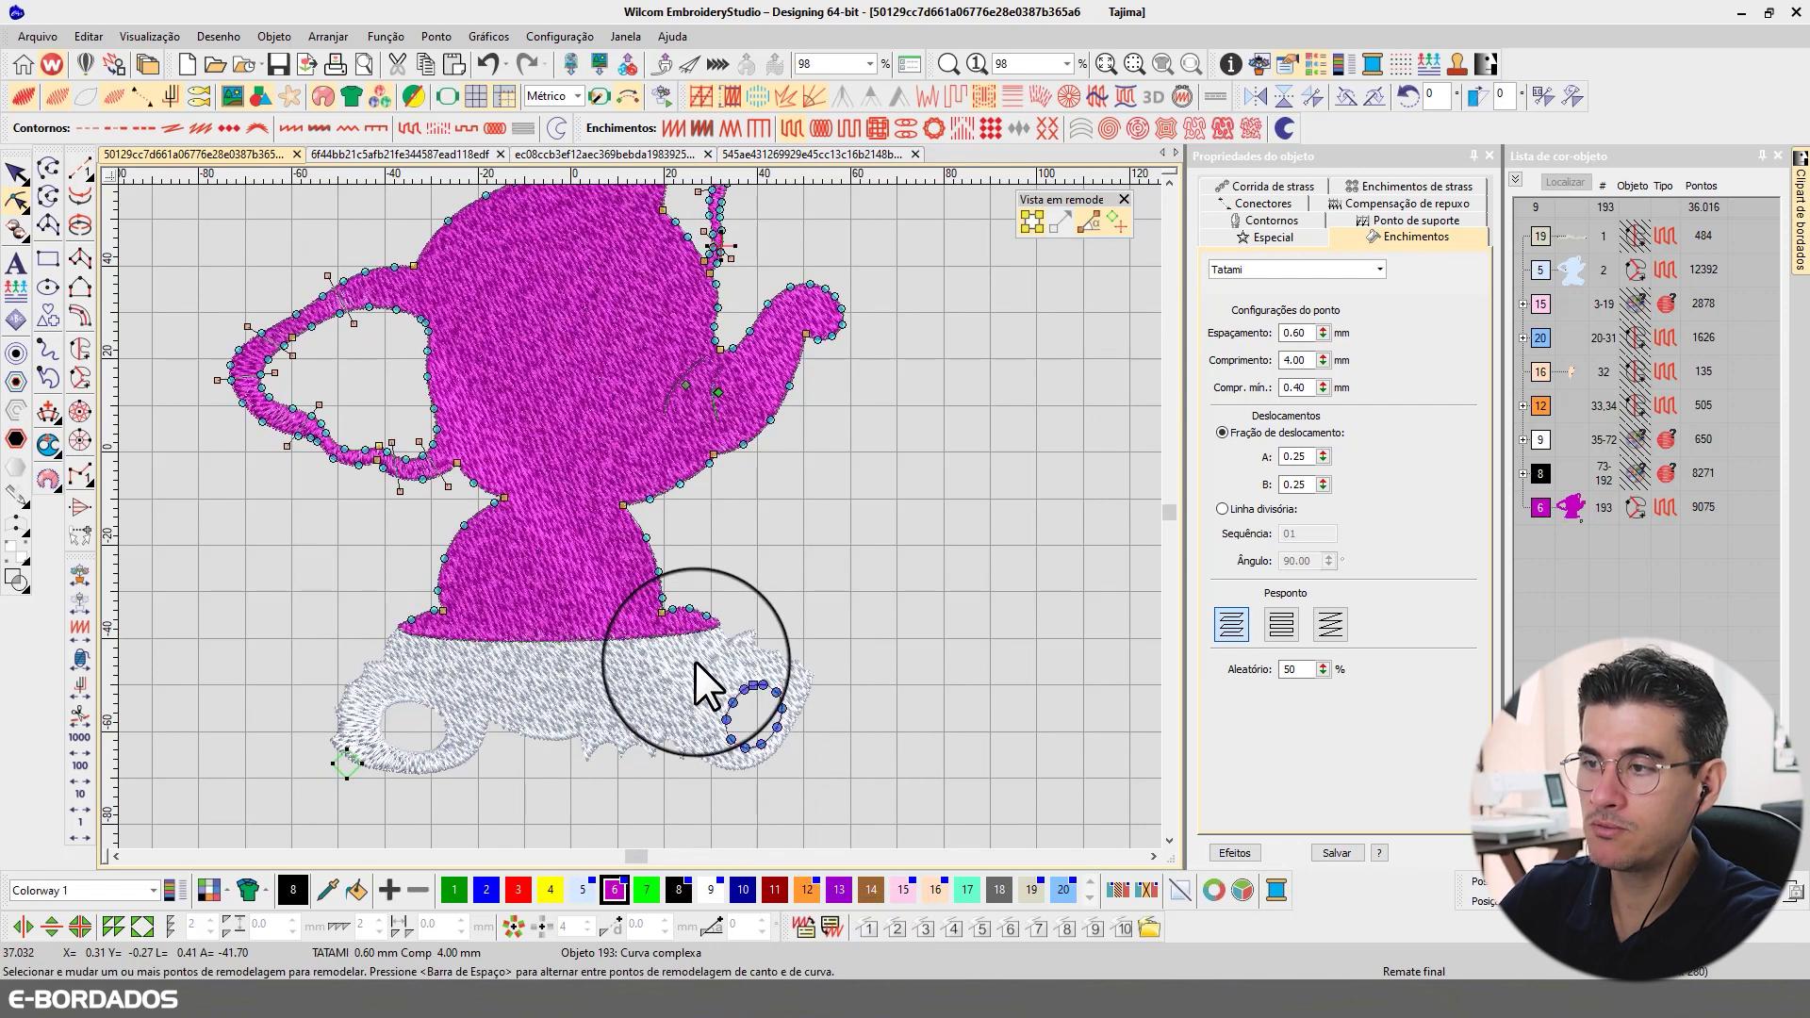
pyautogui.click(723, 697)
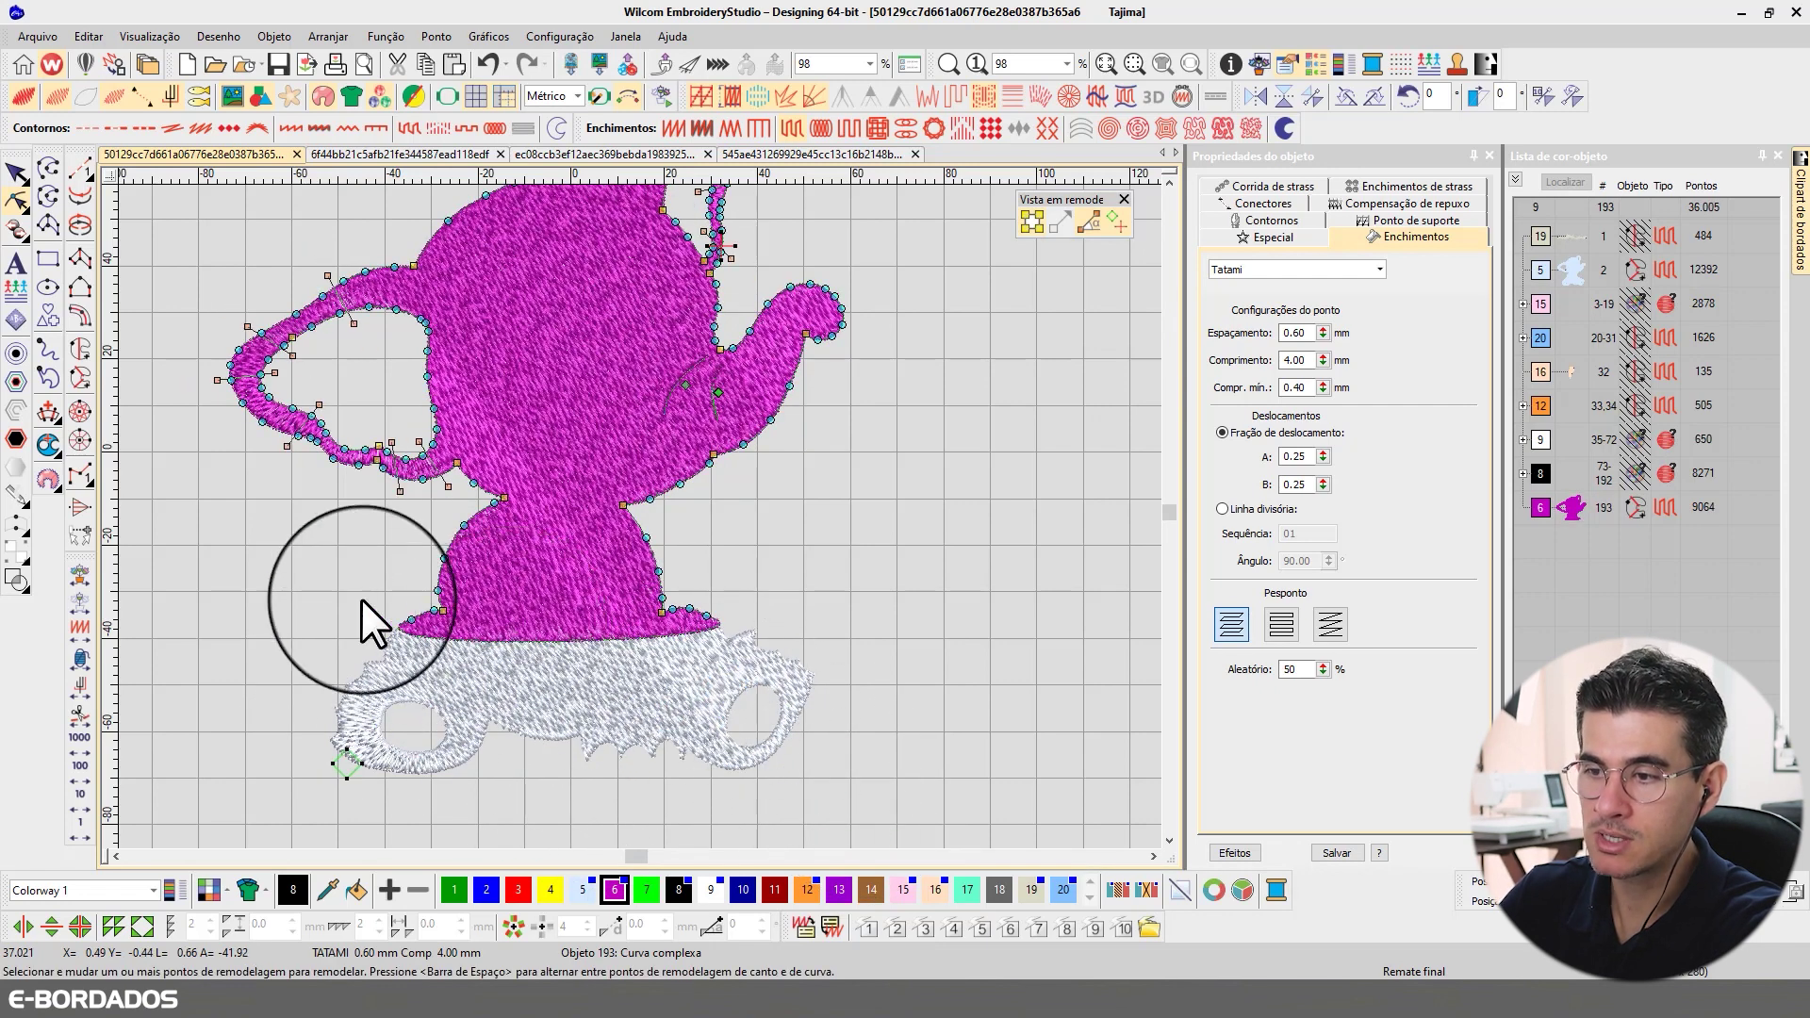
# - Delete the magenta copy's lower-body outline nodes up to the neck and shape the chin edge with a node at its middle
pyautogui.moveTo(360, 598); pyautogui.dragTo(536, 655)
pyautogui.press('Delete')
pyautogui.click(808, 658)
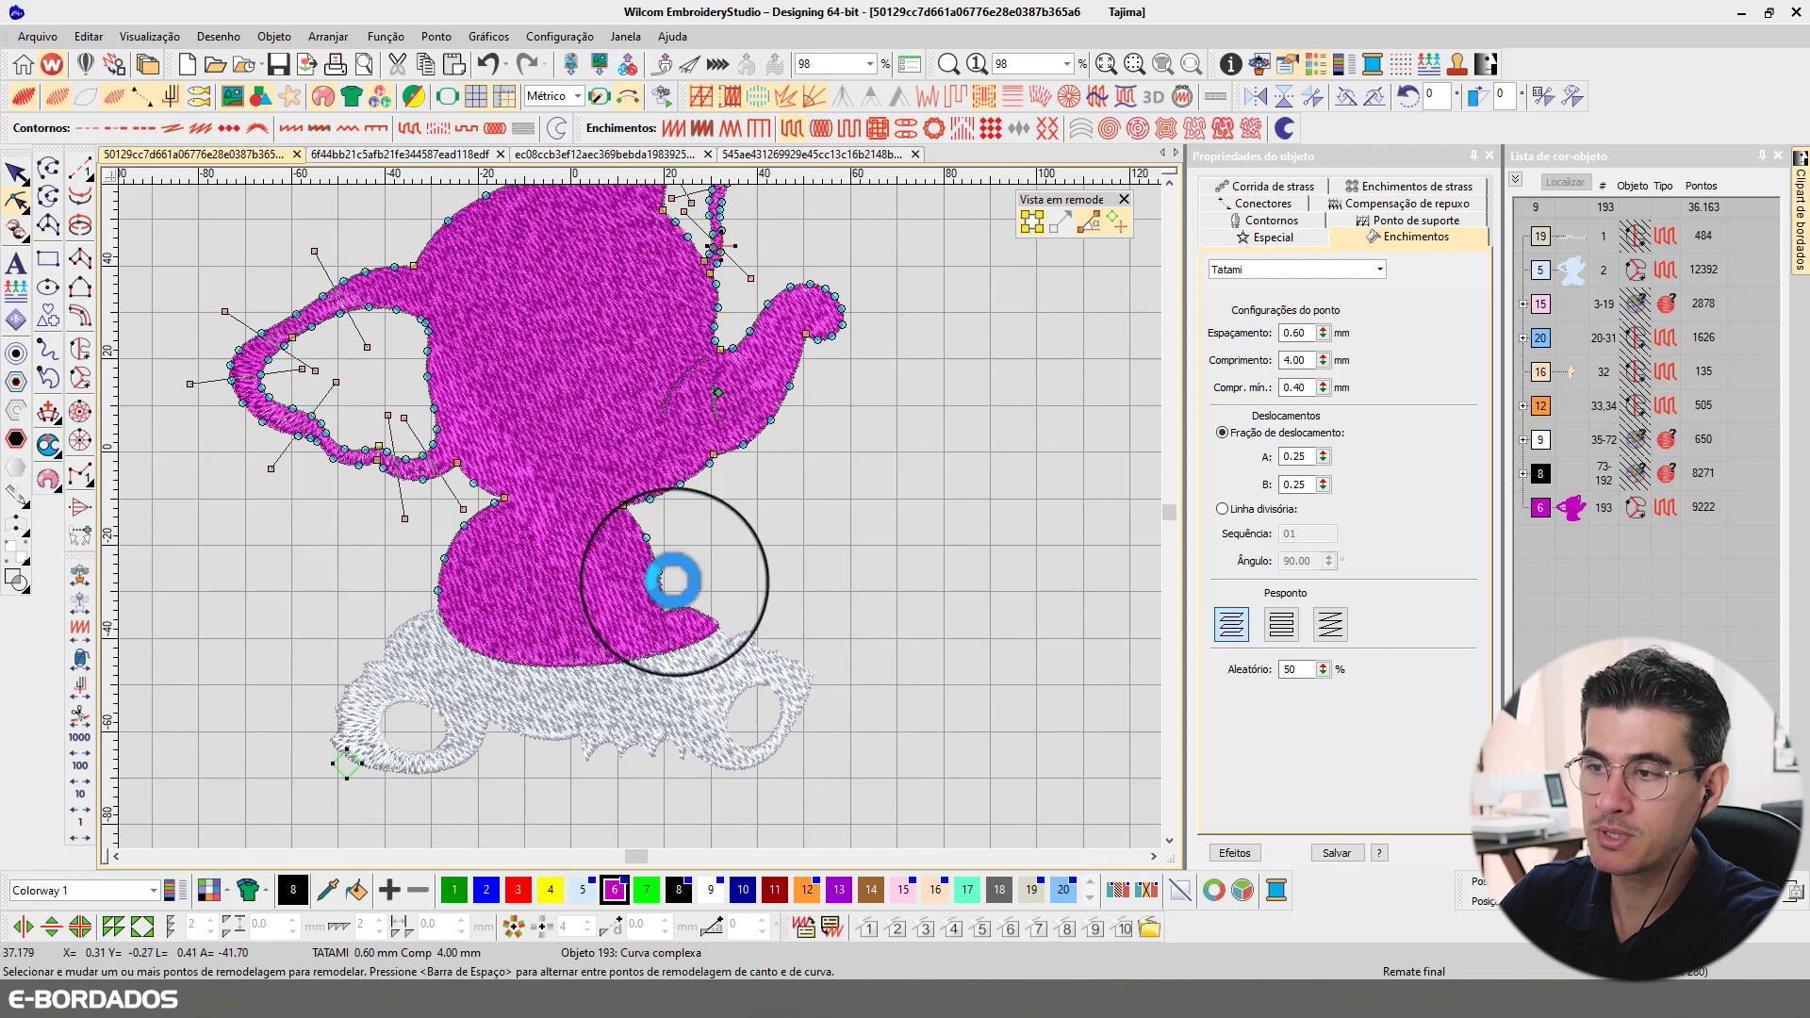
pyautogui.moveTo(668, 578)
pyautogui.mouseDown()
pyautogui.moveTo(732, 594)
pyautogui.moveTo(615, 529)
pyautogui.mouseUp()
pyautogui.press('Delete')
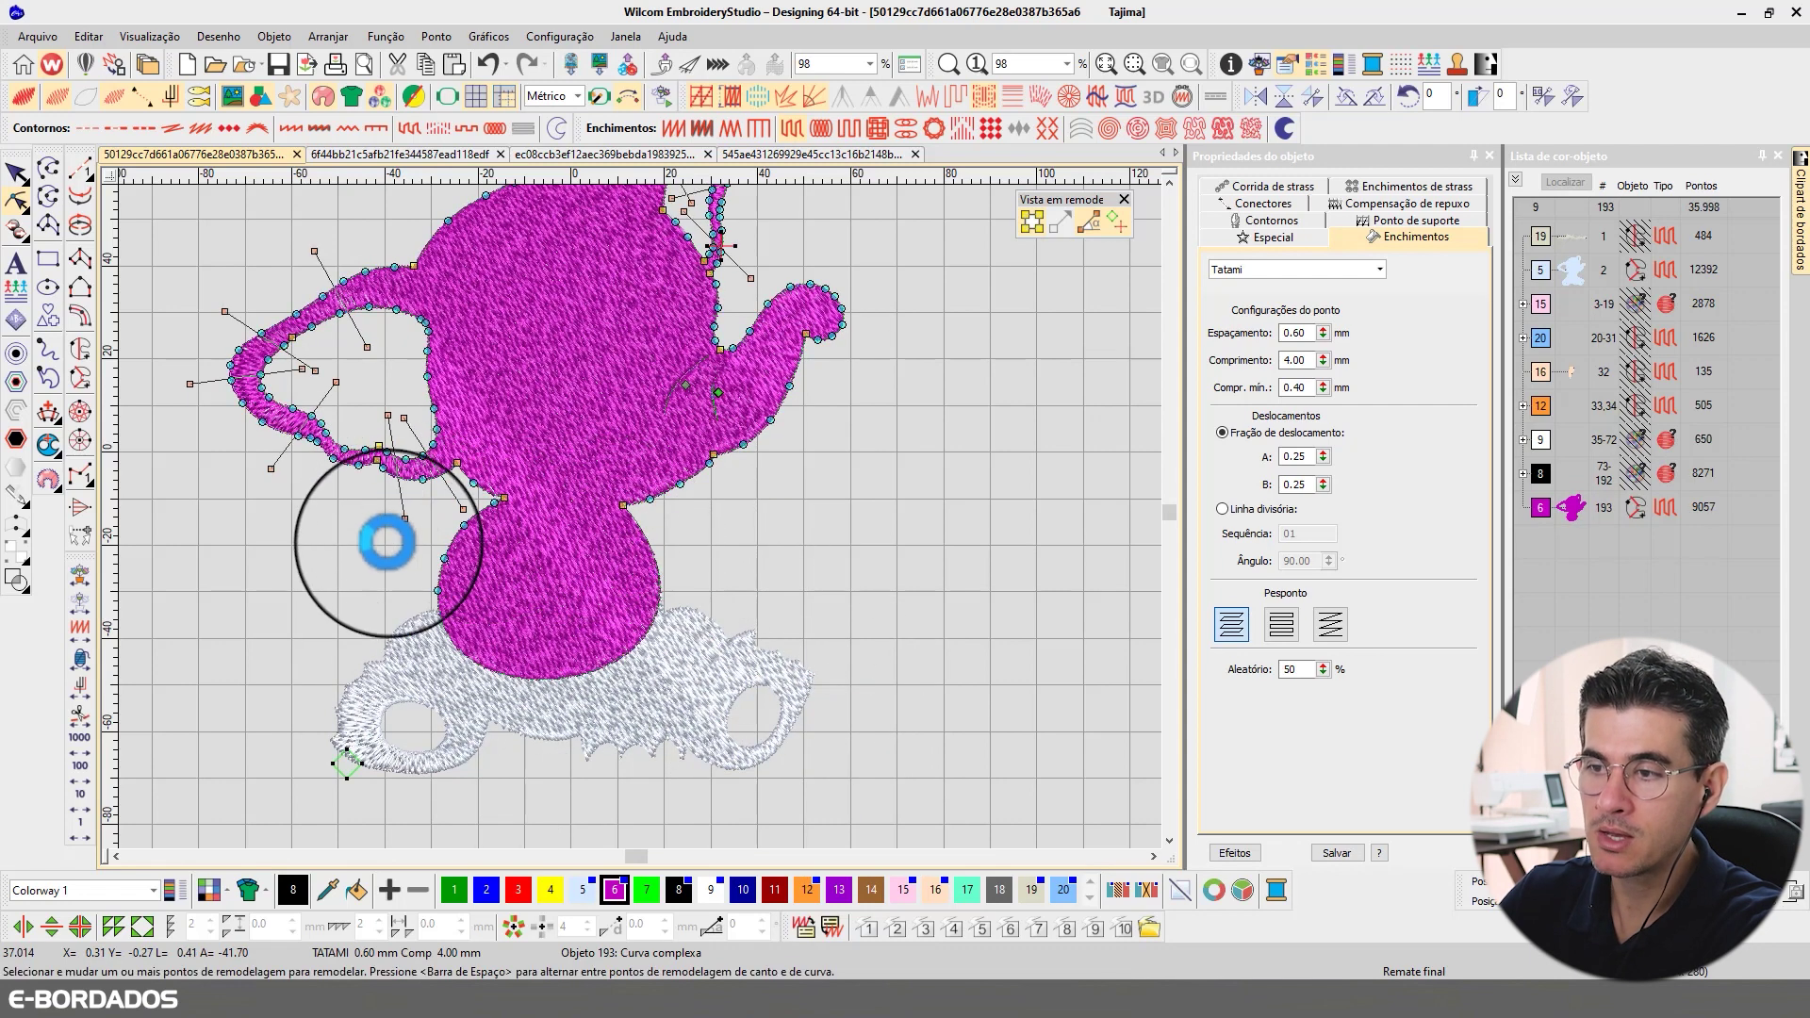
pyautogui.moveTo(409, 599)
pyautogui.mouseDown()
pyautogui.moveTo(494, 518)
pyautogui.moveTo(591, 563)
pyautogui.mouseUp()
pyautogui.press('Delete')
pyautogui.press('Delete')
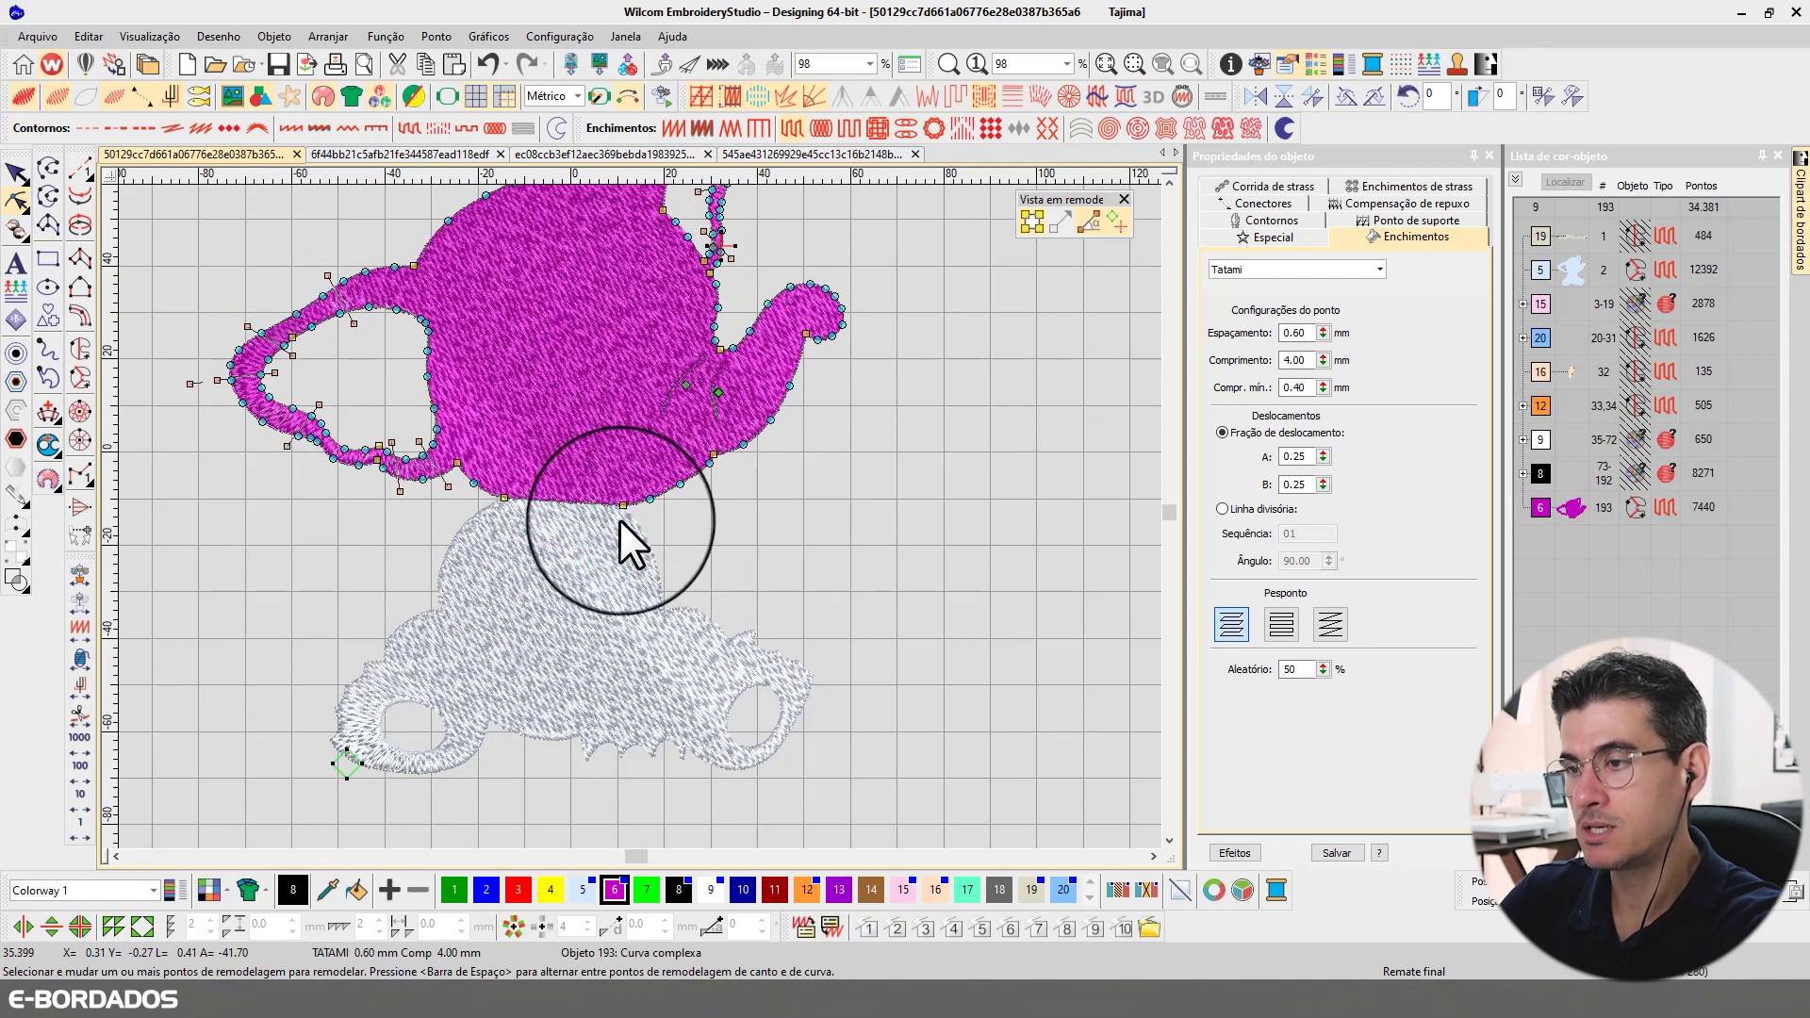
pyautogui.click(566, 503)
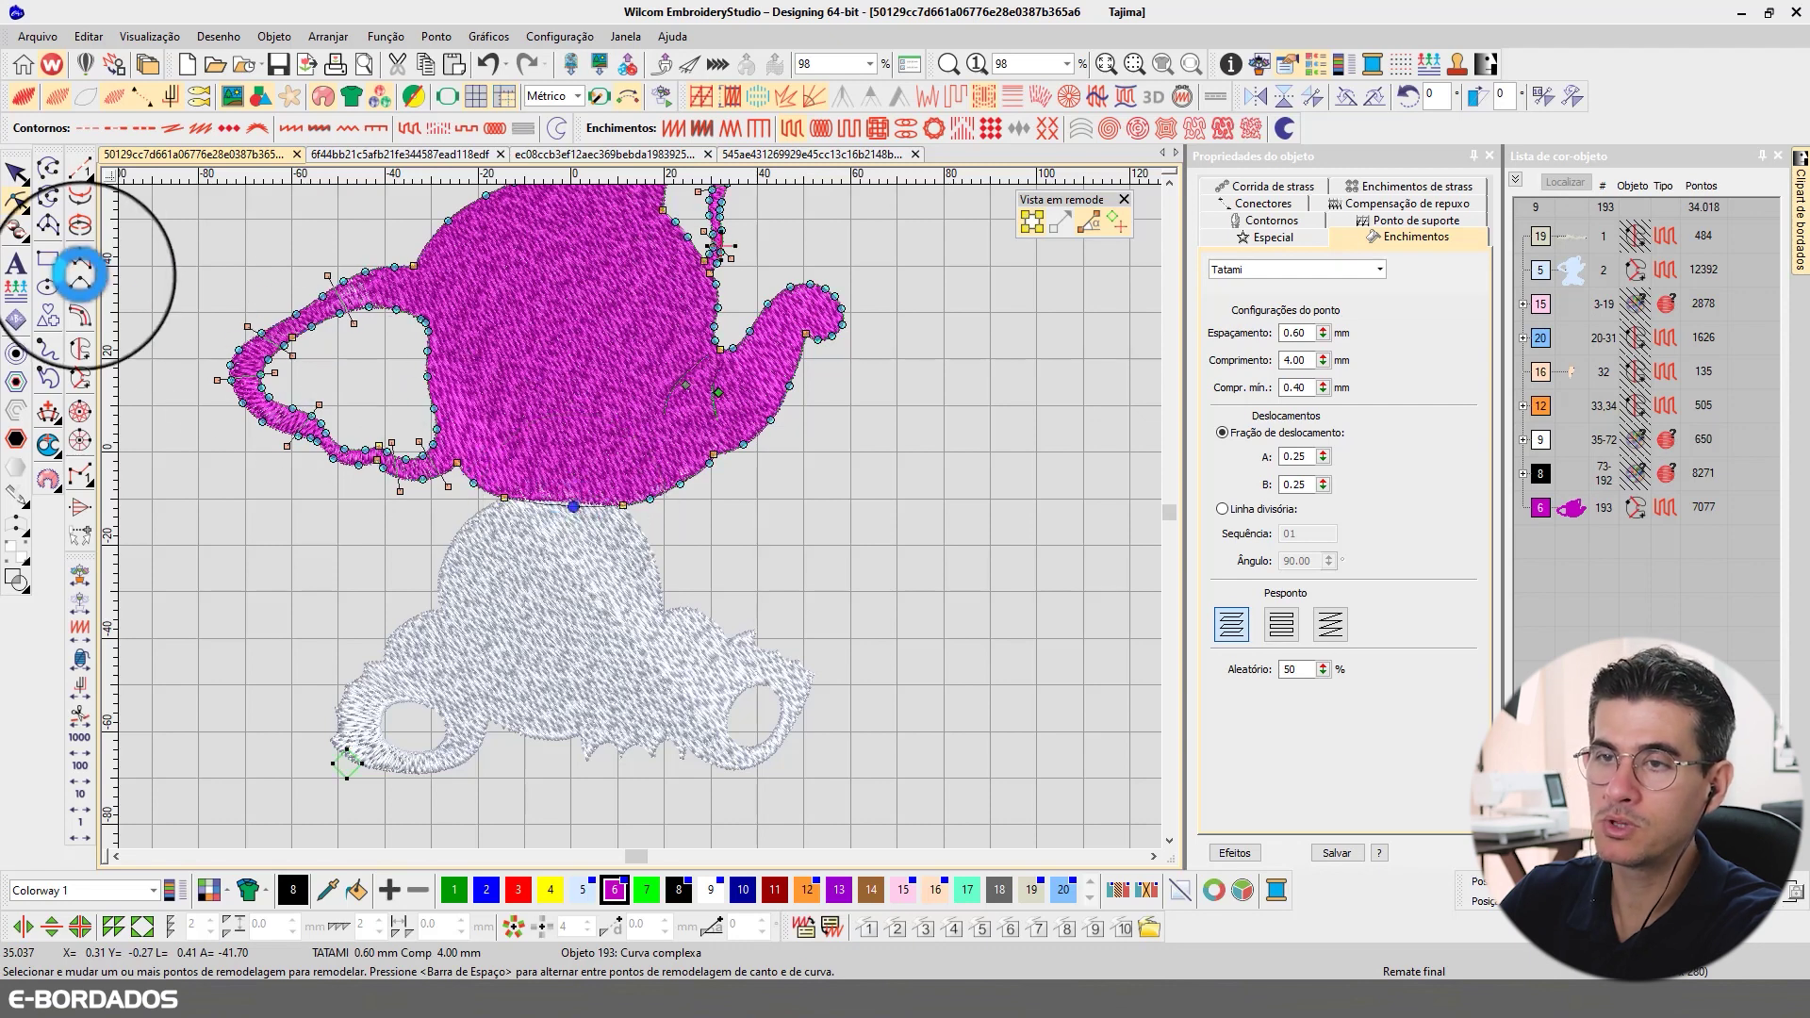
pyautogui.click(16, 172)
pyautogui.click(965, 427)
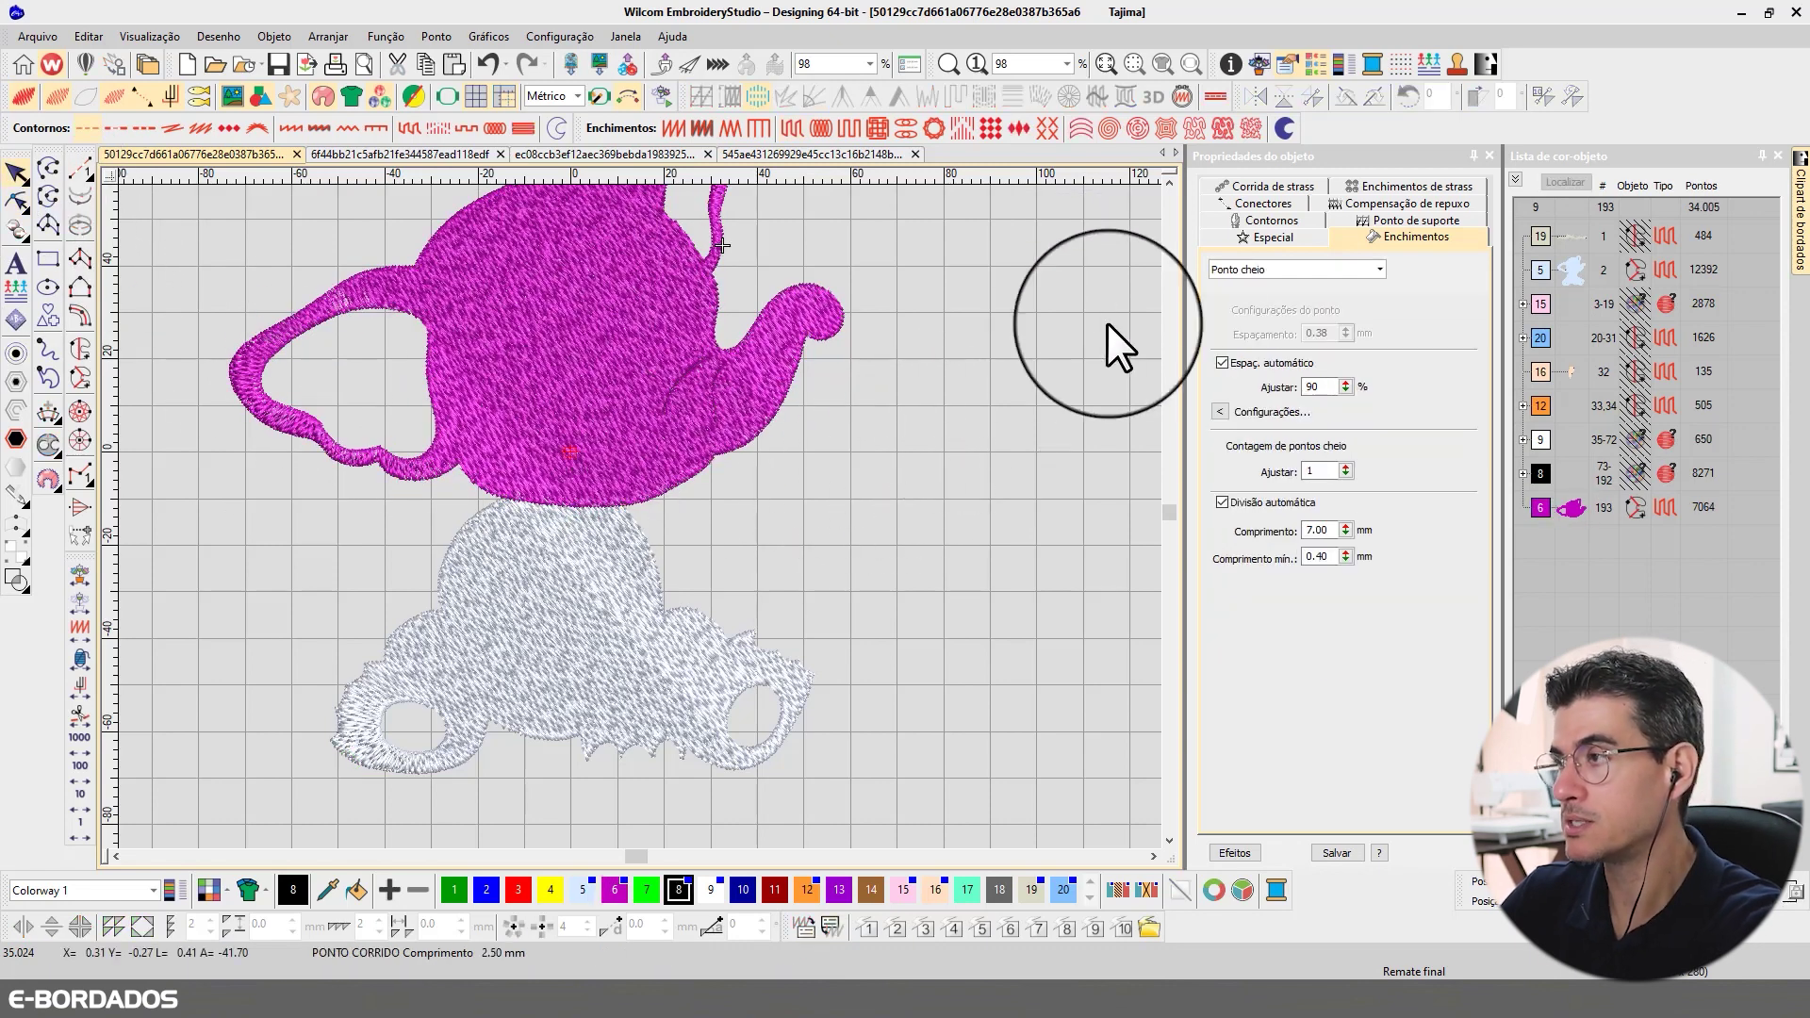
# - Compare the magenta head fill with the original white body fill, viewing the magenta piece on its own
pyautogui.click(1169, 181)
pyautogui.click(600, 403)
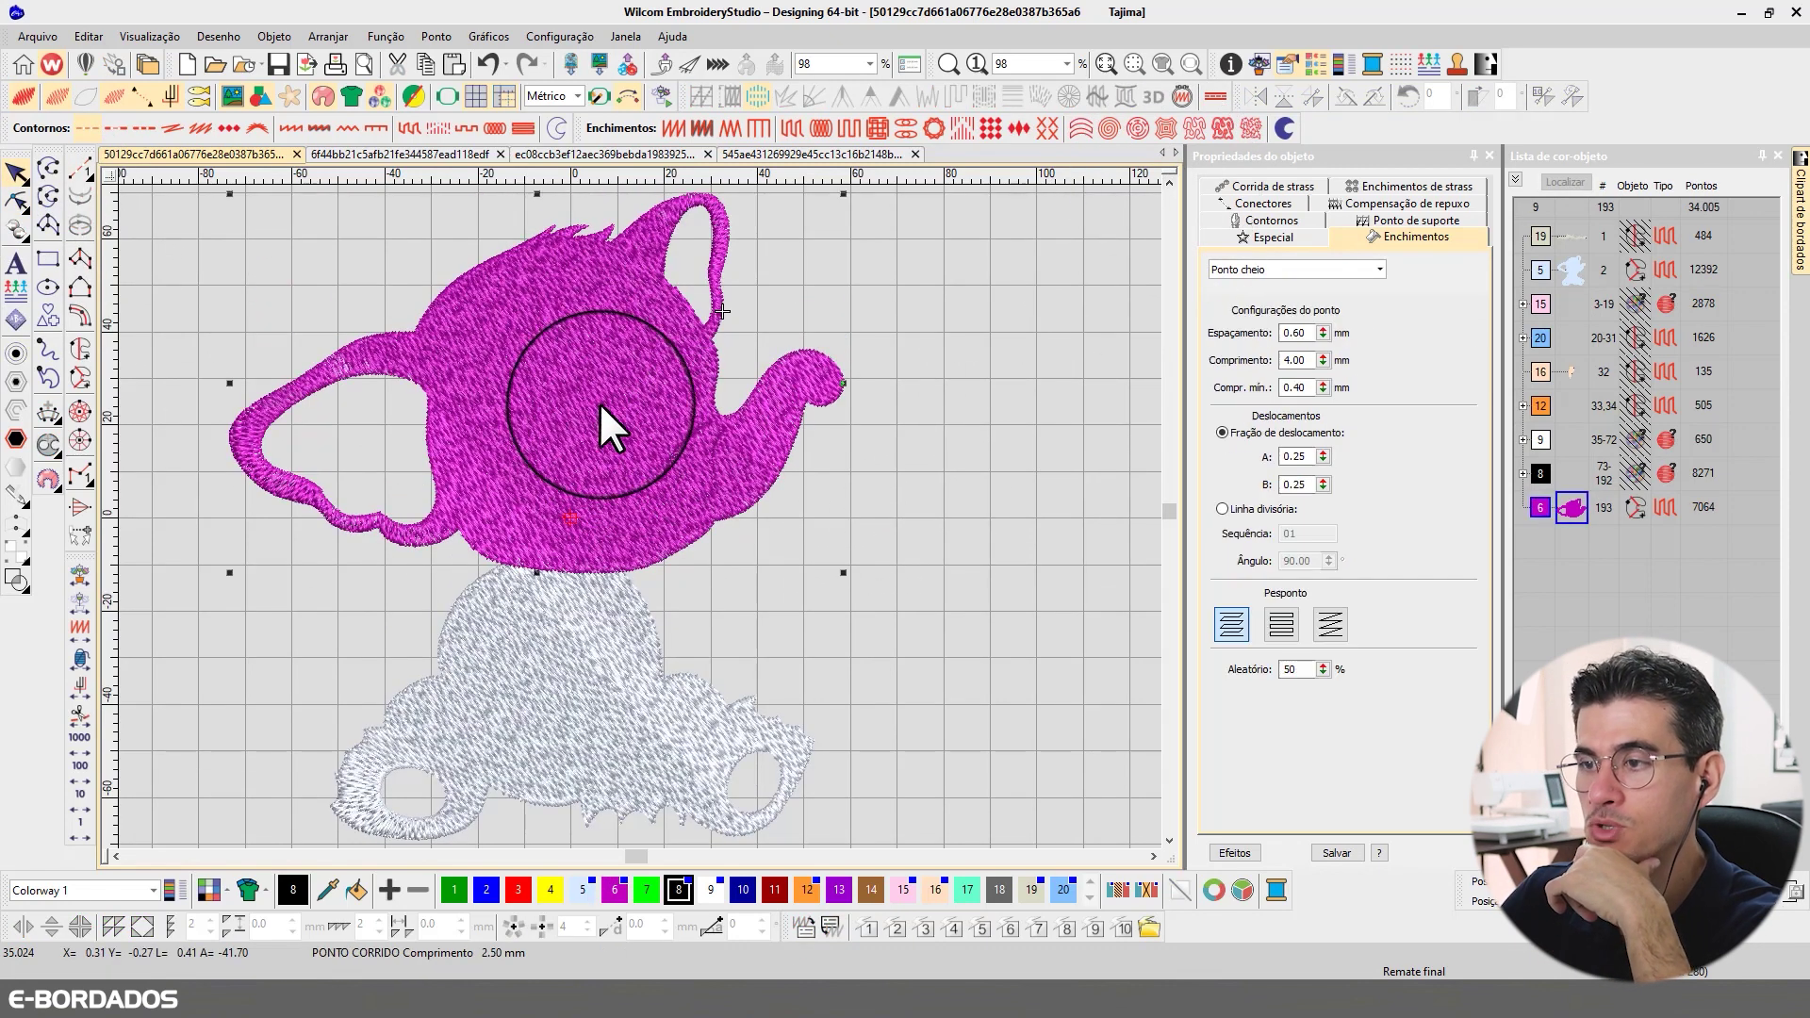
pyautogui.click(592, 676)
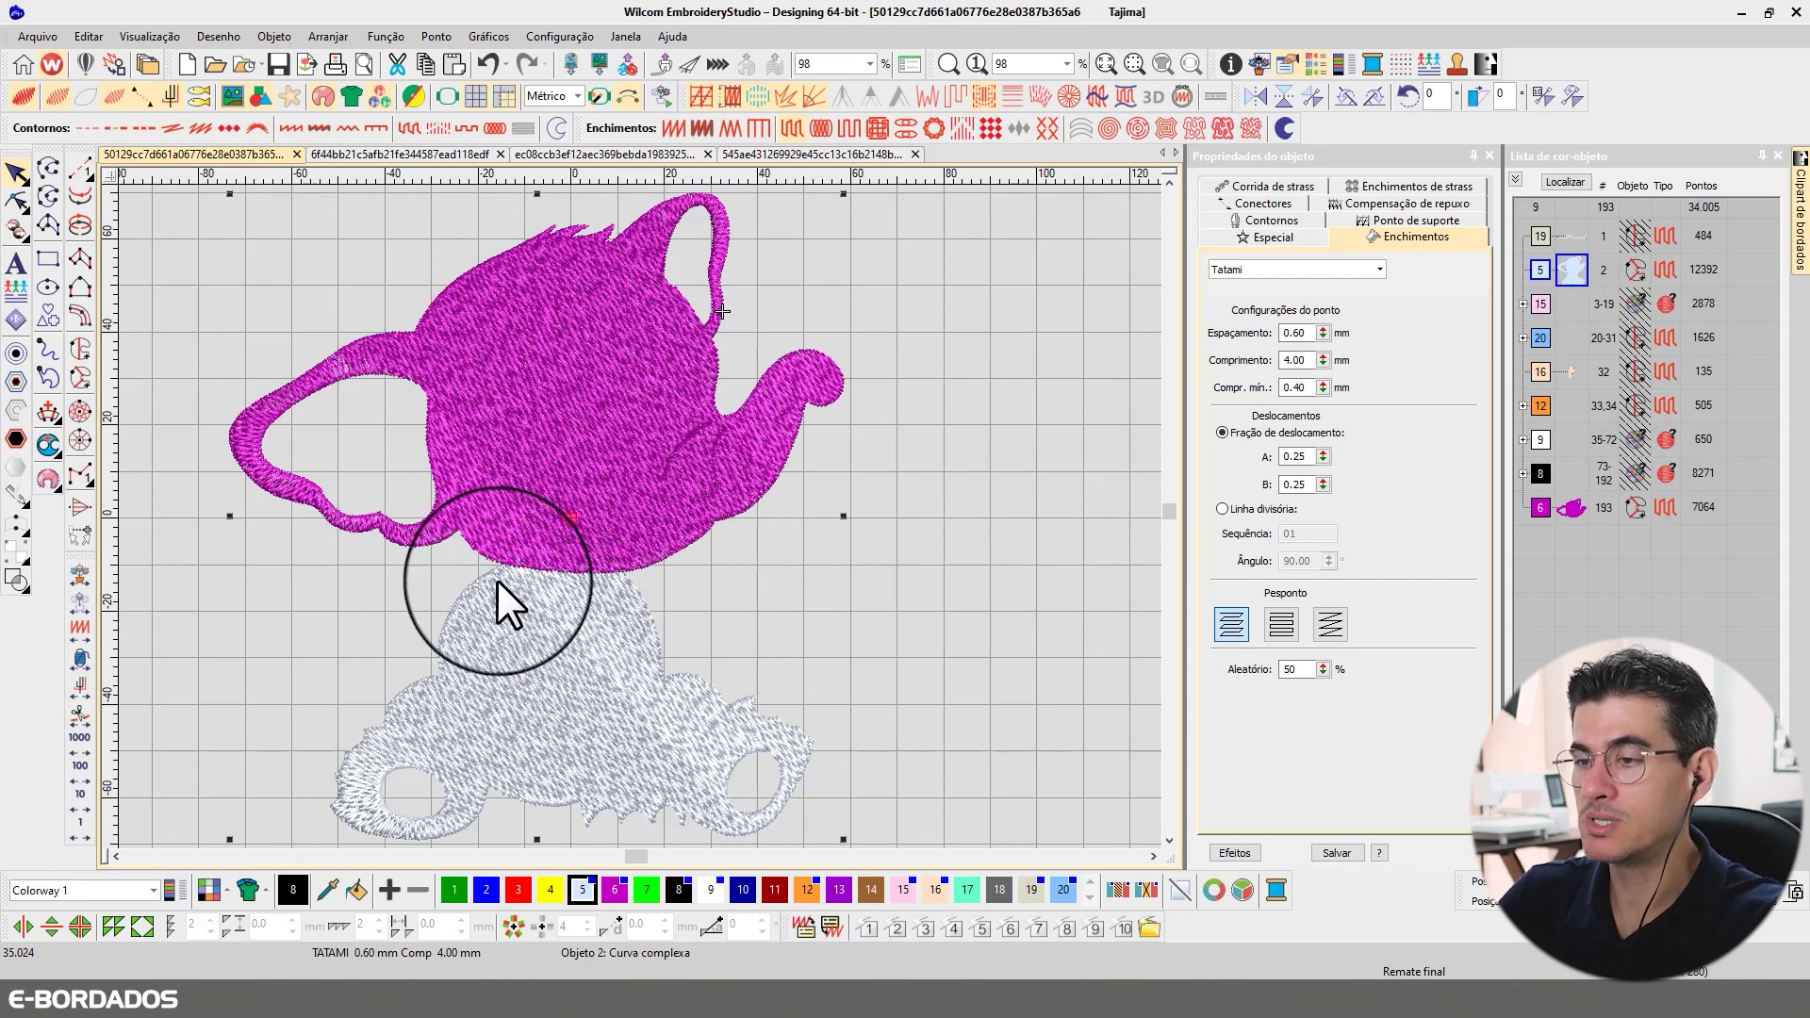
pyautogui.click(594, 415)
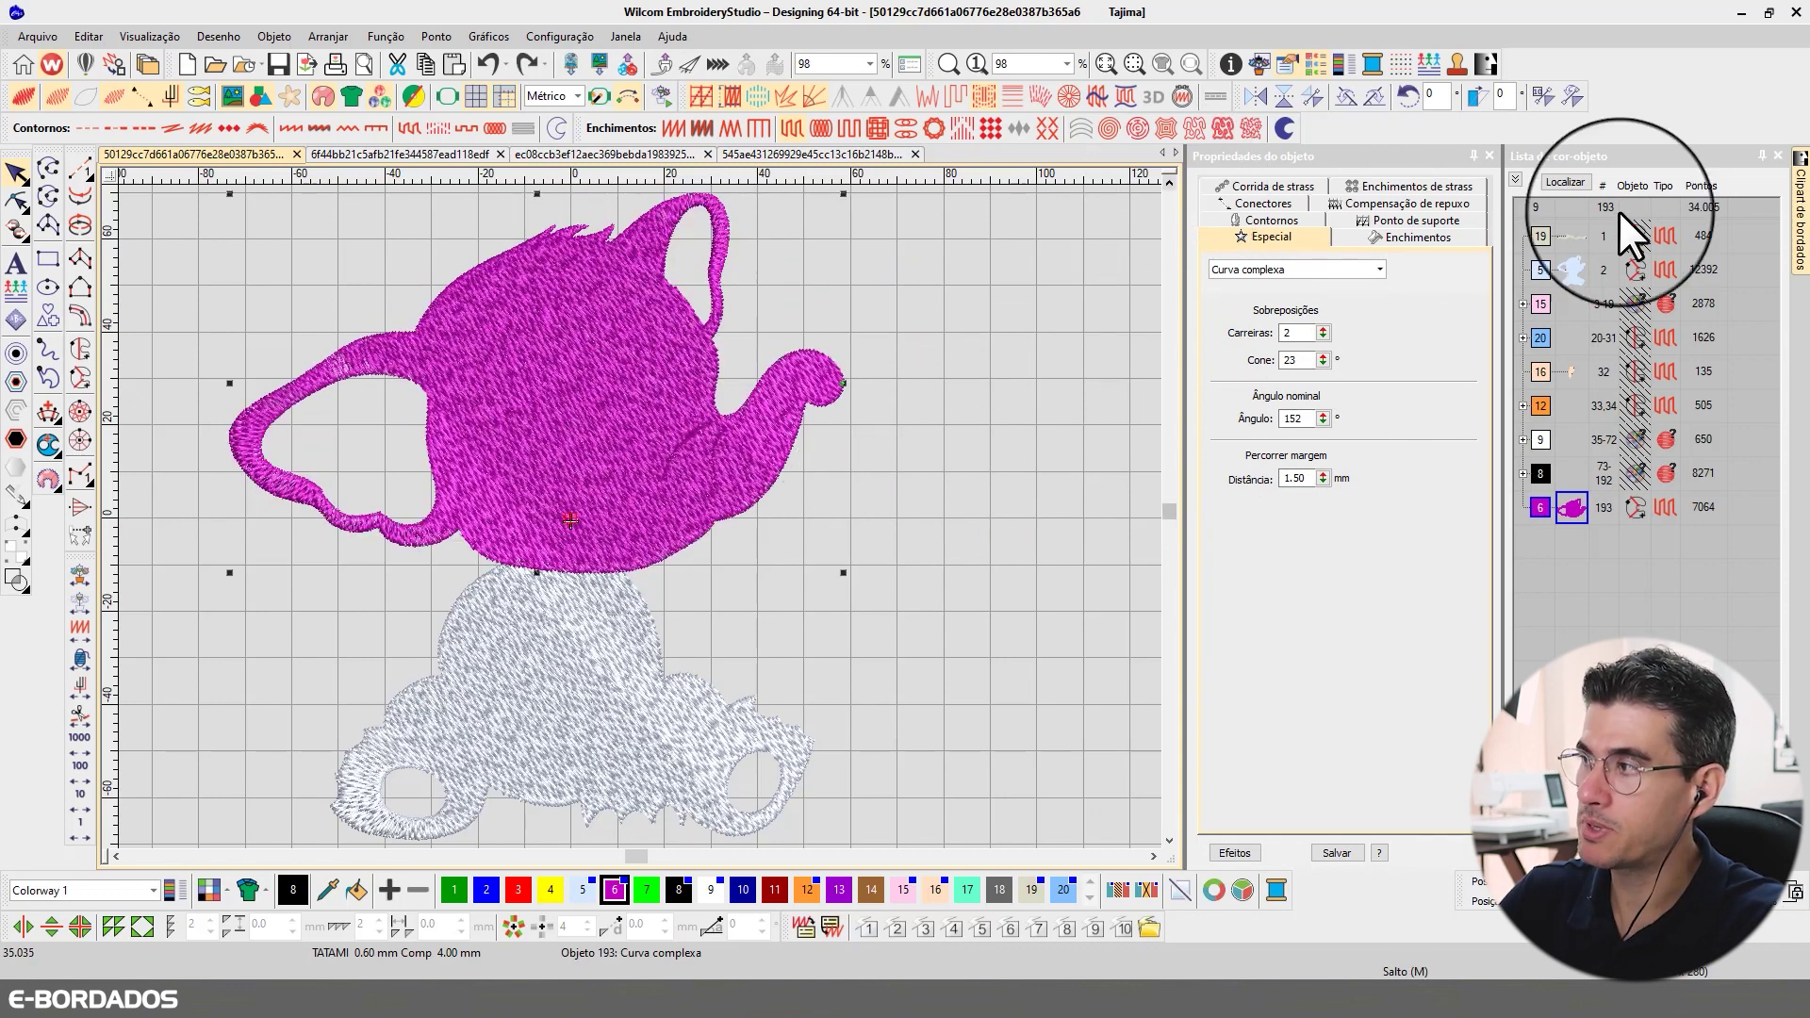
pyautogui.click(1579, 179)
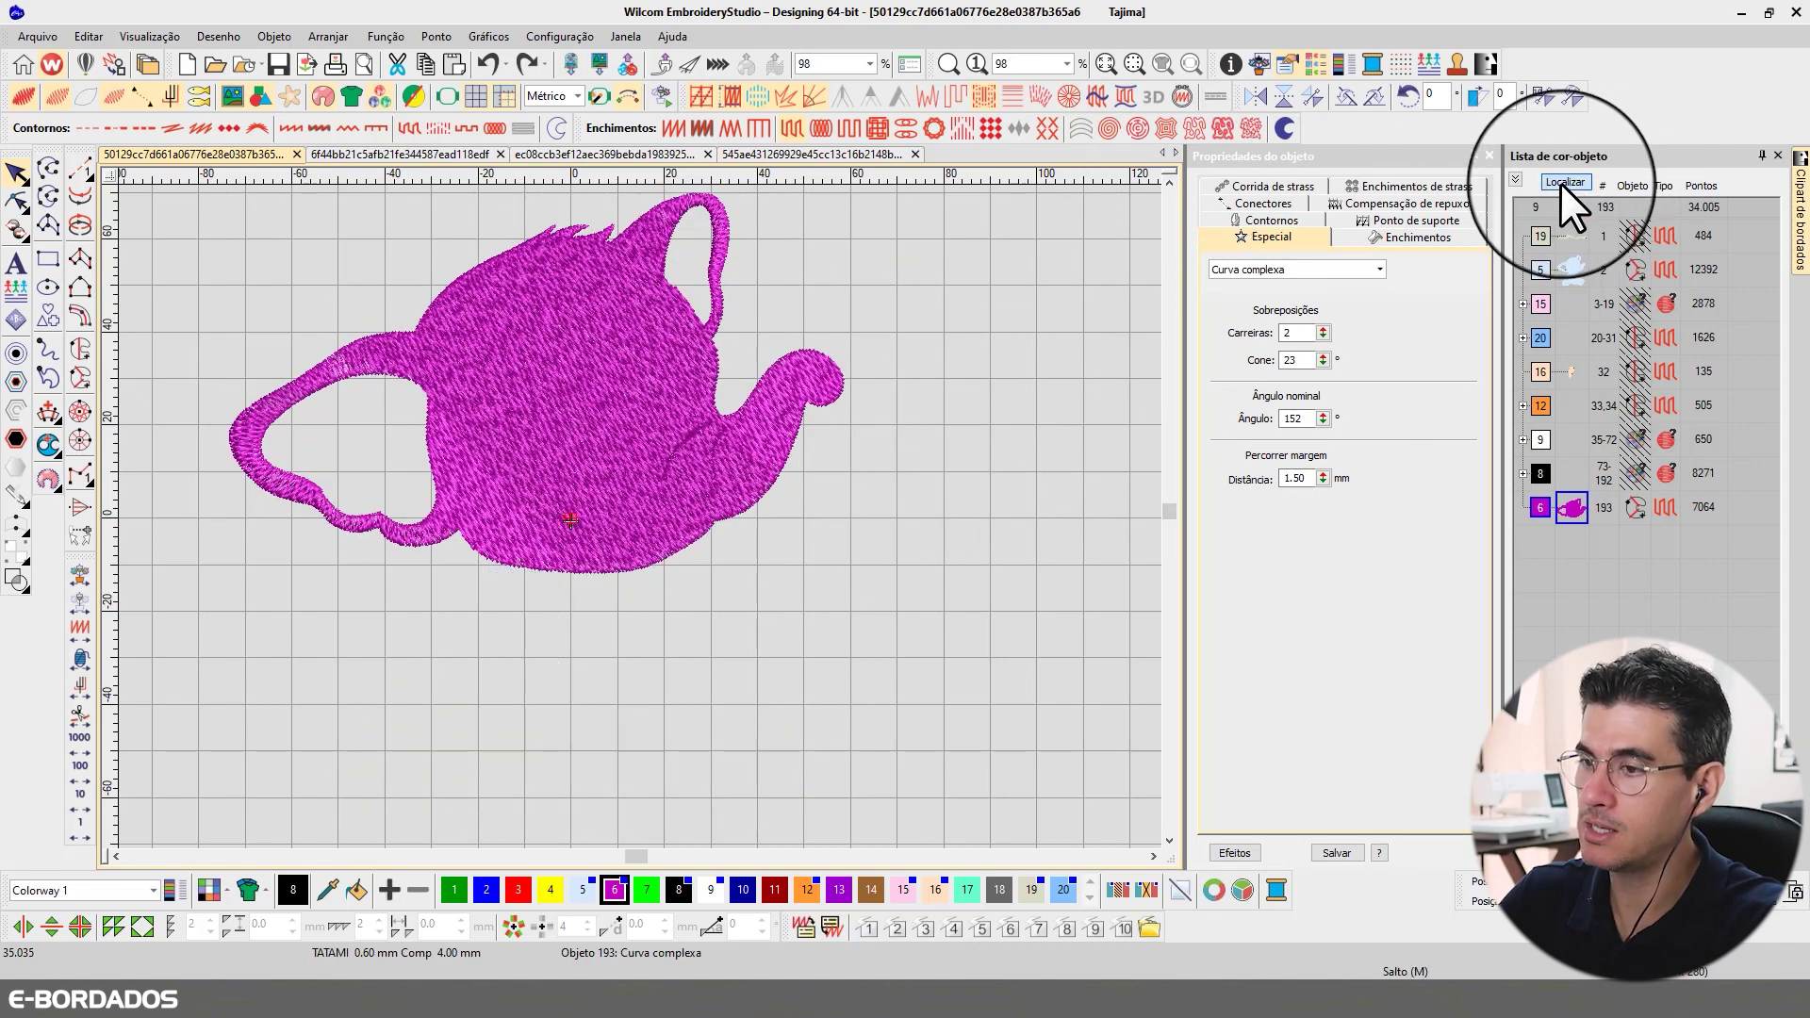
pyautogui.click(656, 736)
pyautogui.click(1576, 187)
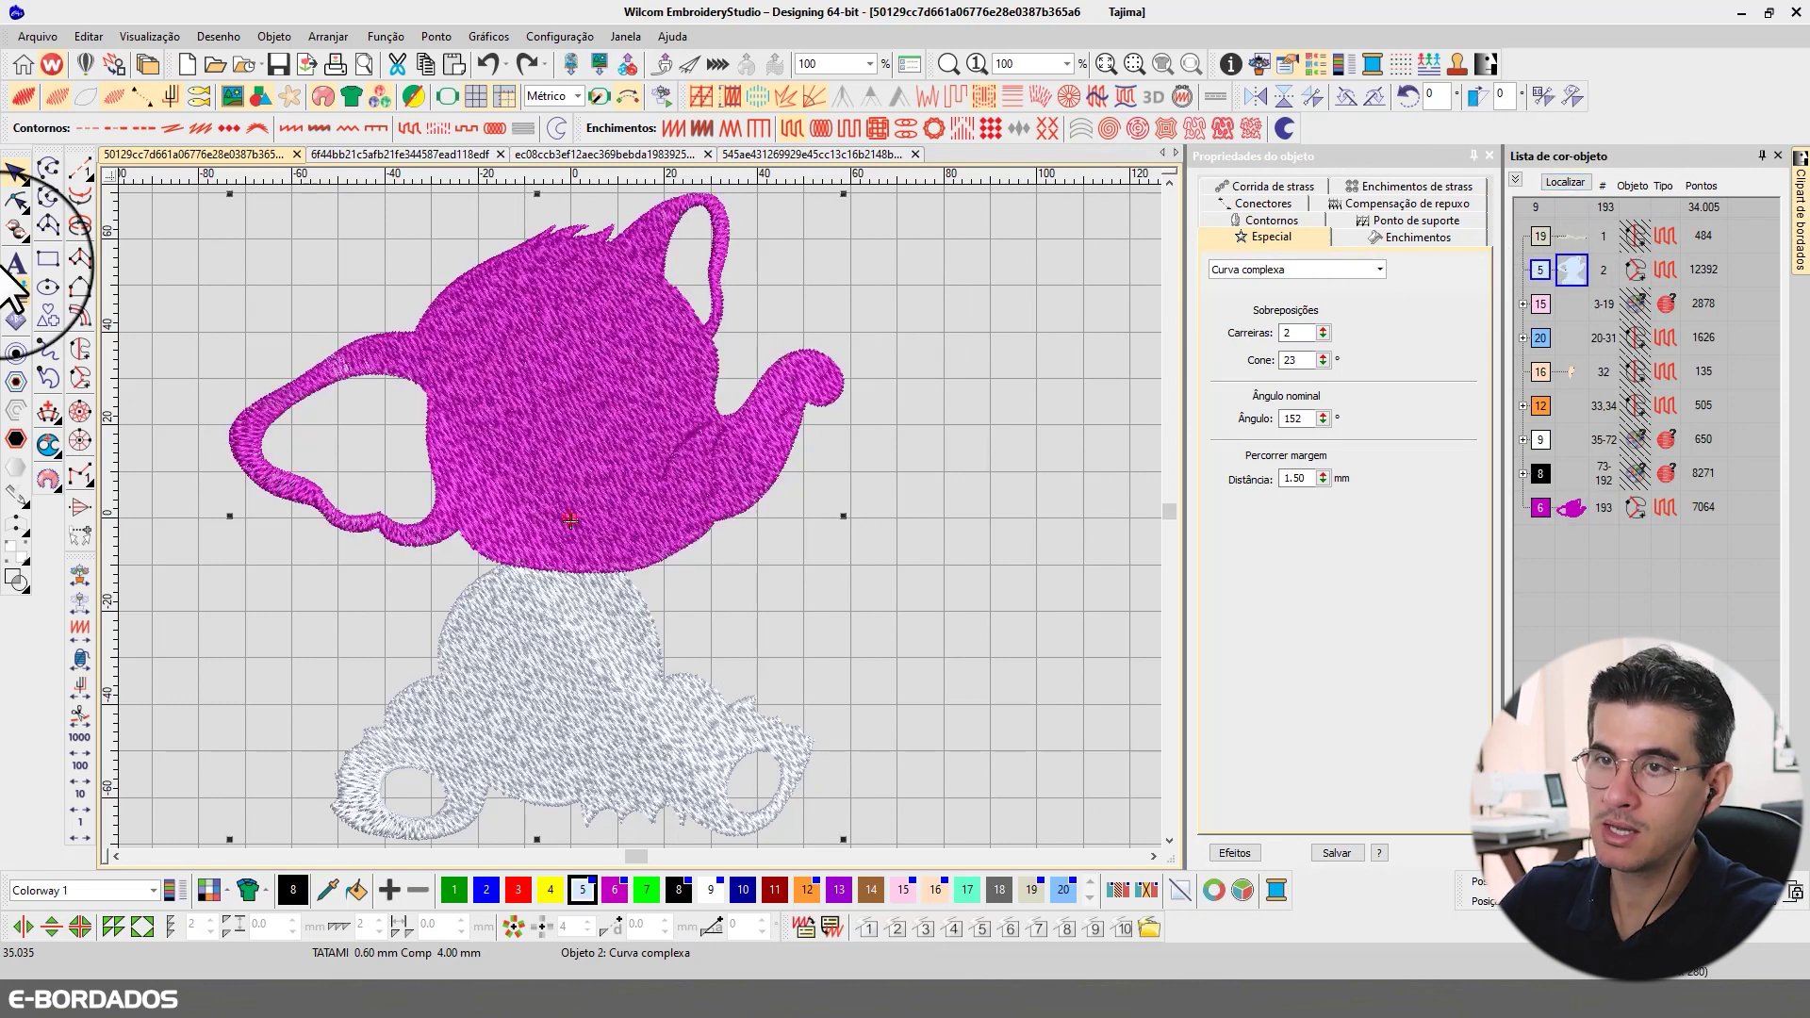
# - Reshape the original white body fill by deleting the outer outline nodes of the large left ear
pyautogui.click(17, 201)
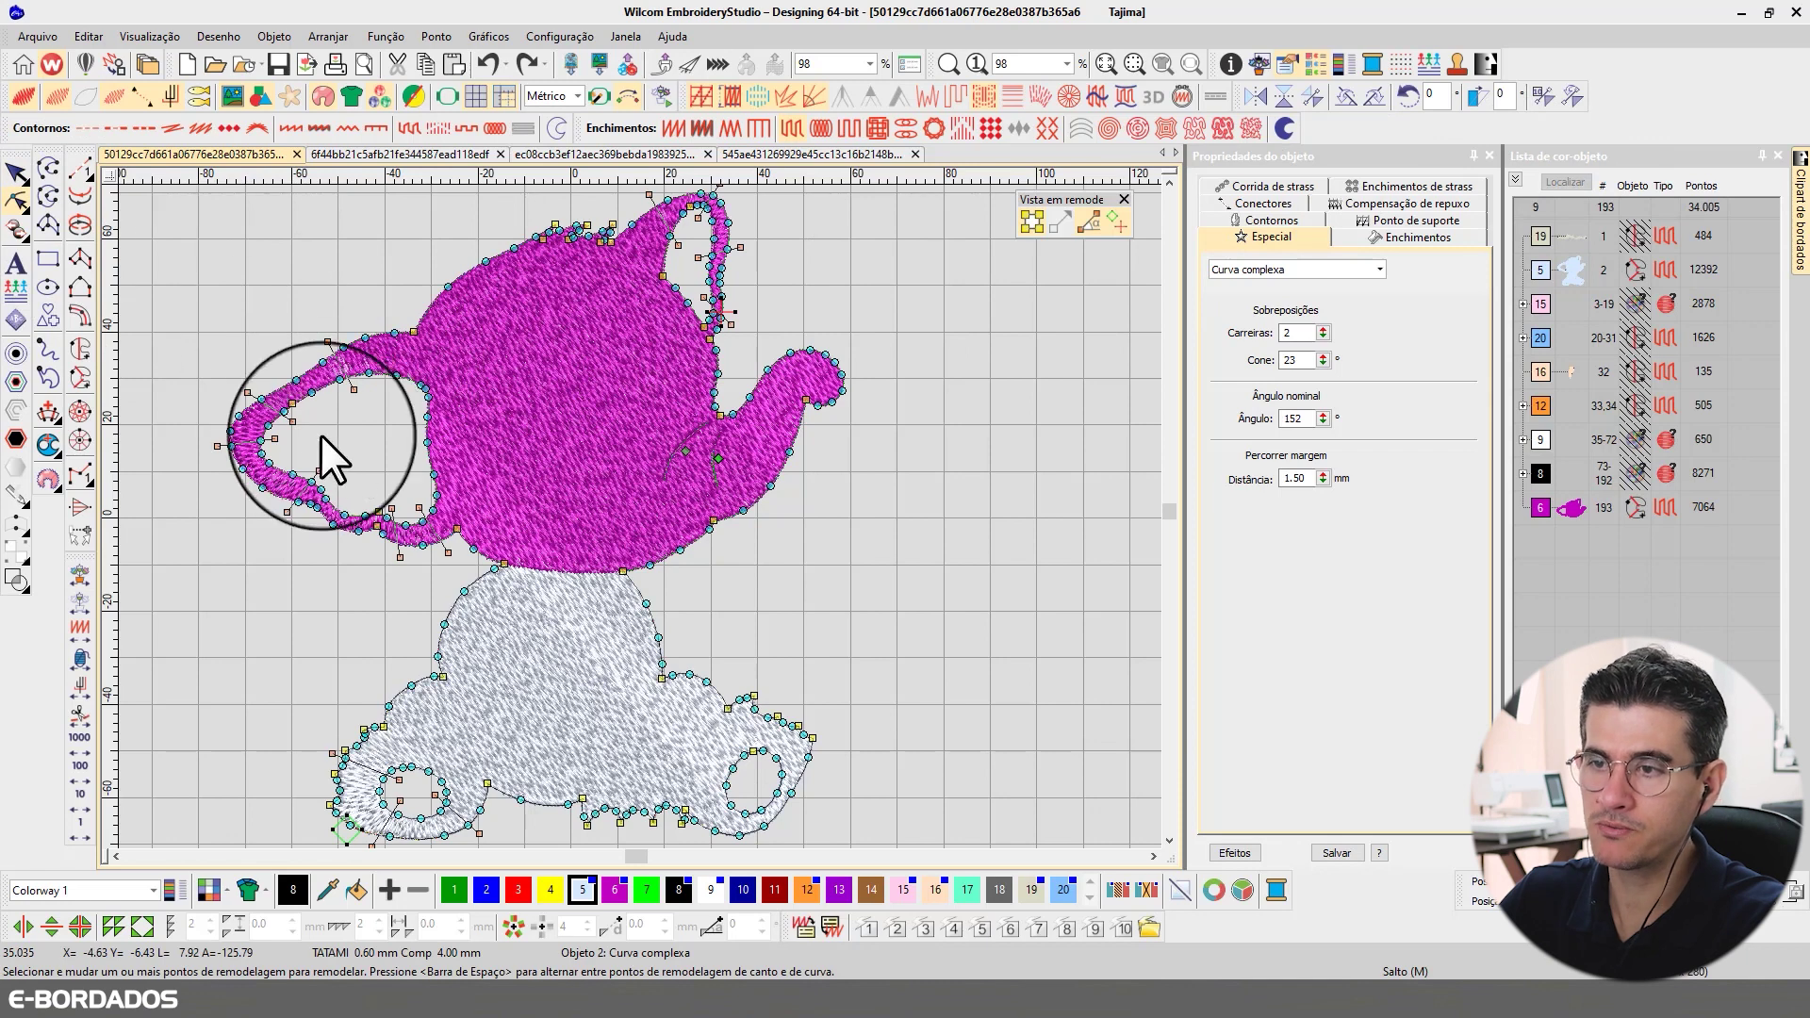
pyautogui.moveTo(191, 277); pyautogui.dragTo(492, 556)
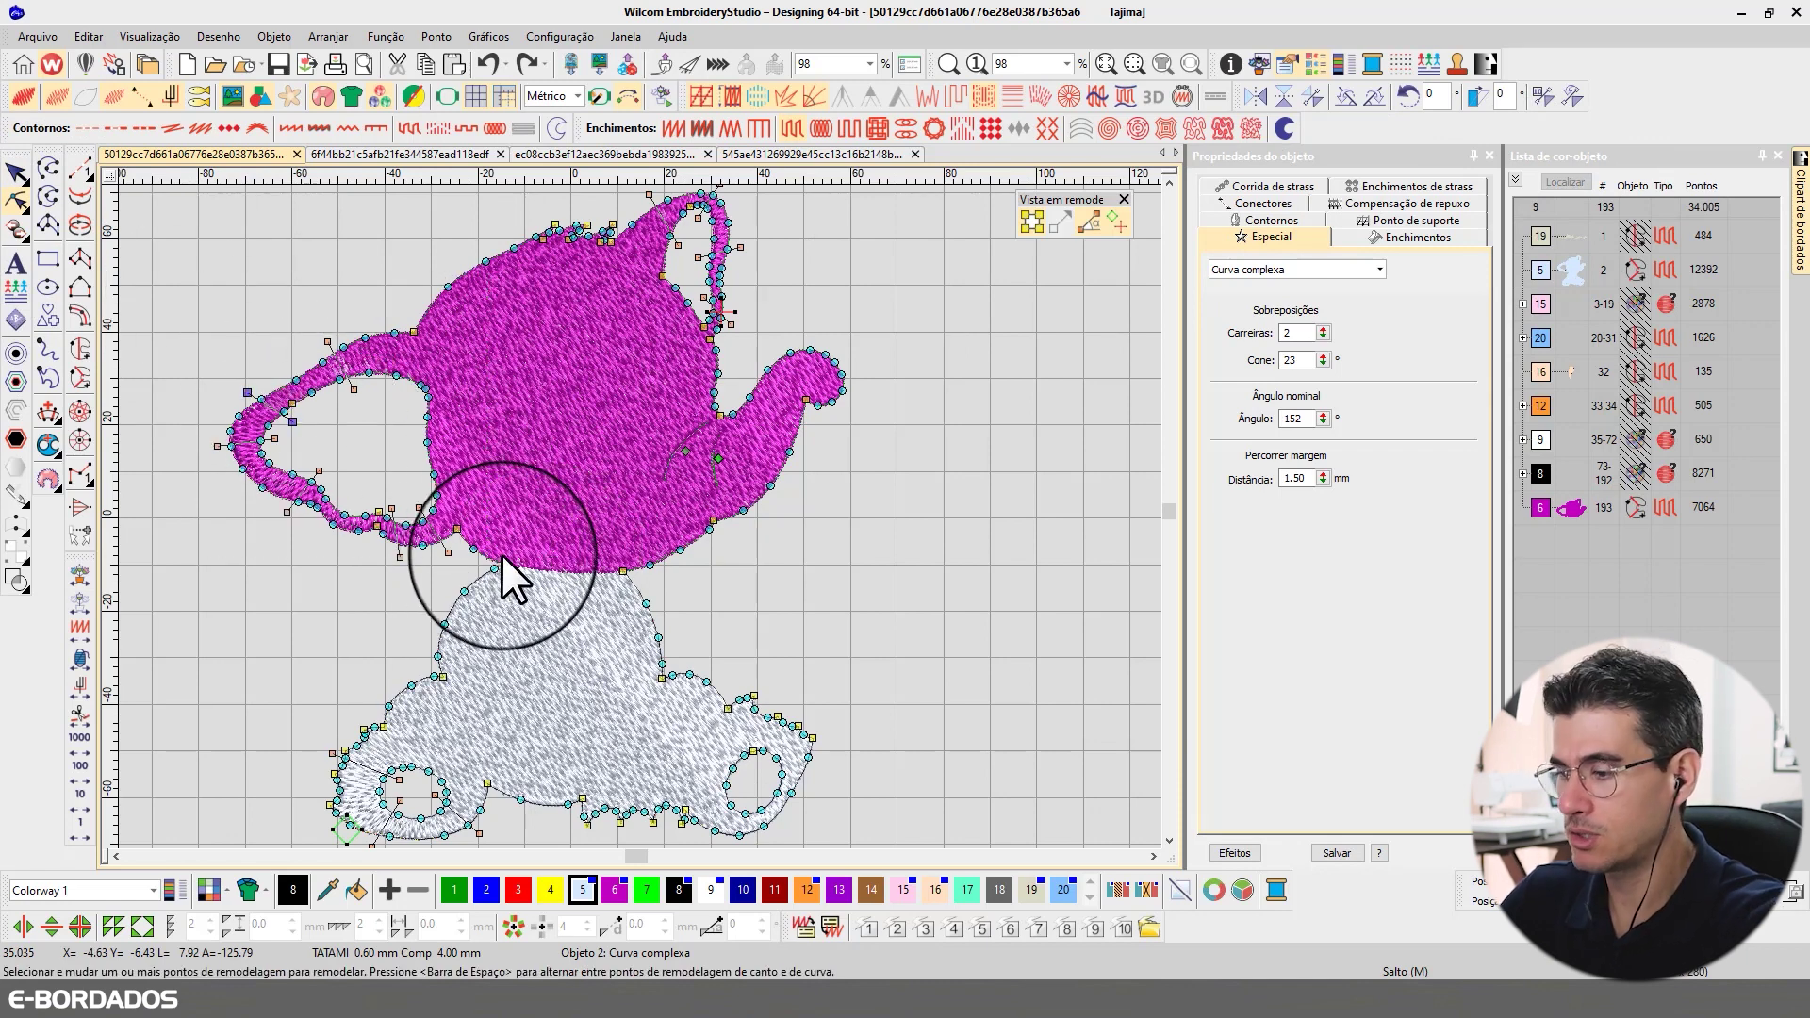
pyautogui.moveTo(356, 385); pyautogui.dragTo(419, 507)
pyautogui.click(293, 422)
pyautogui.click(392, 510)
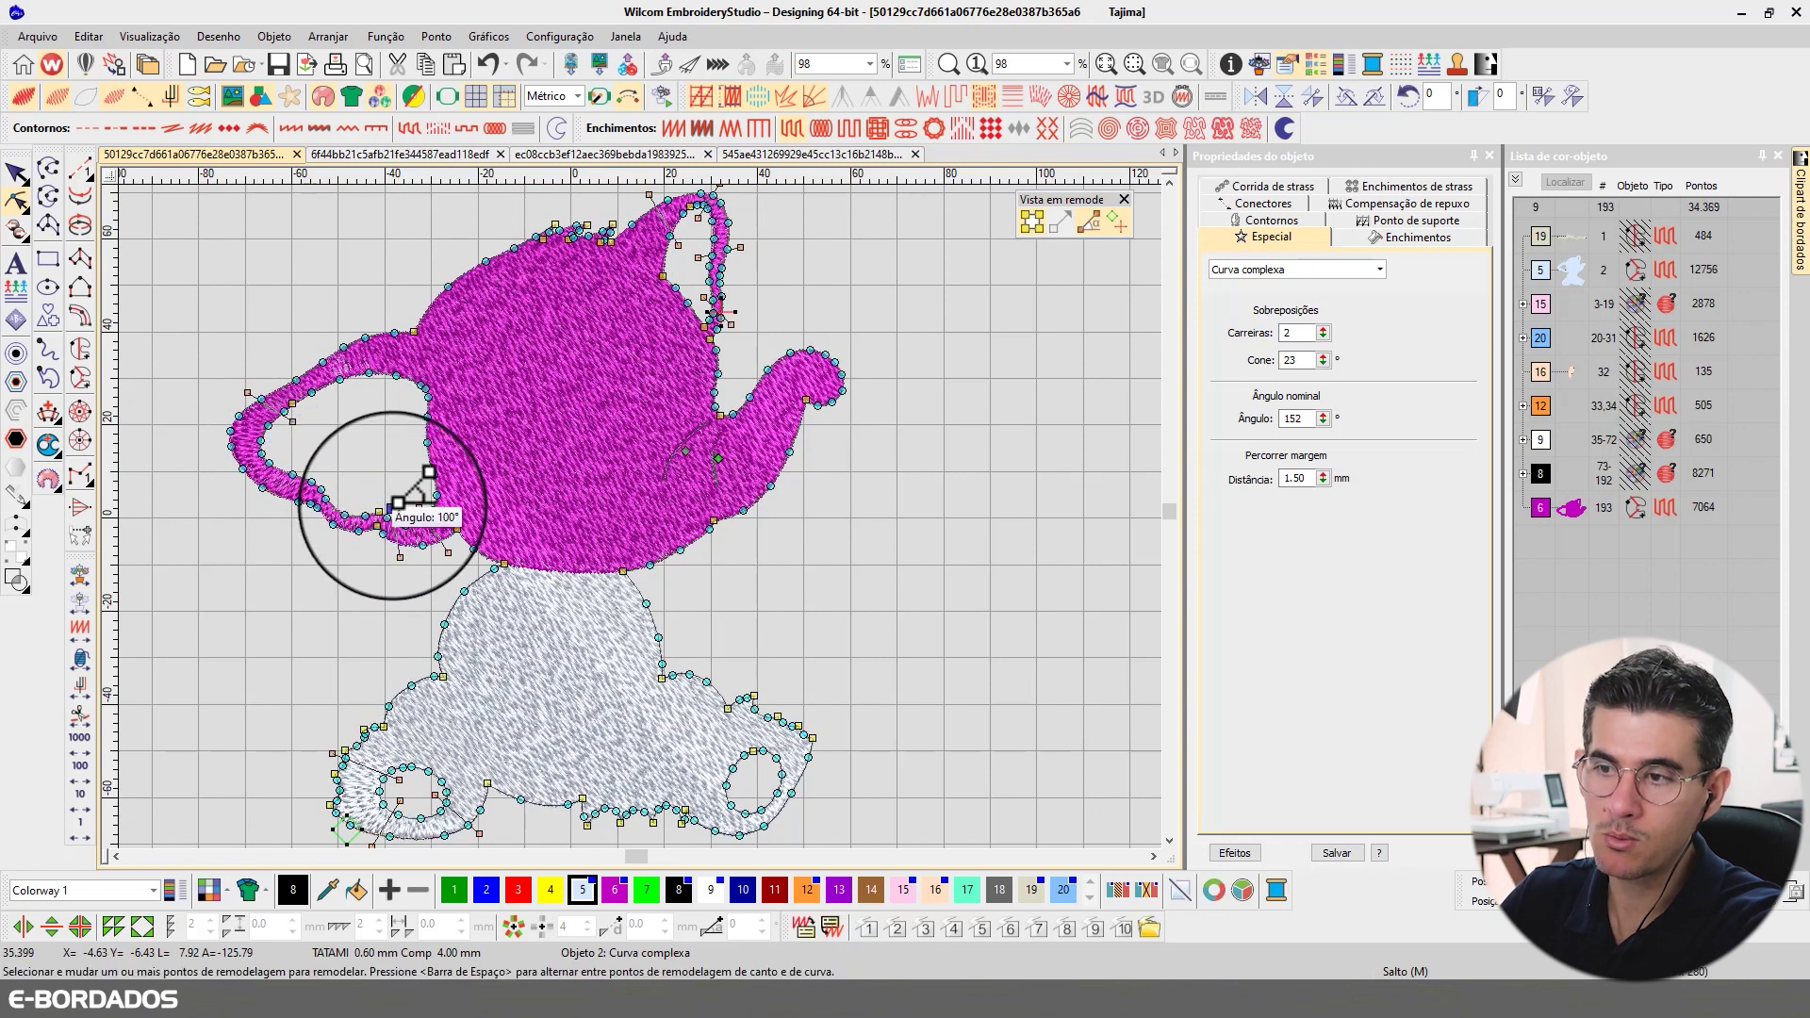
pyautogui.click(622, 570)
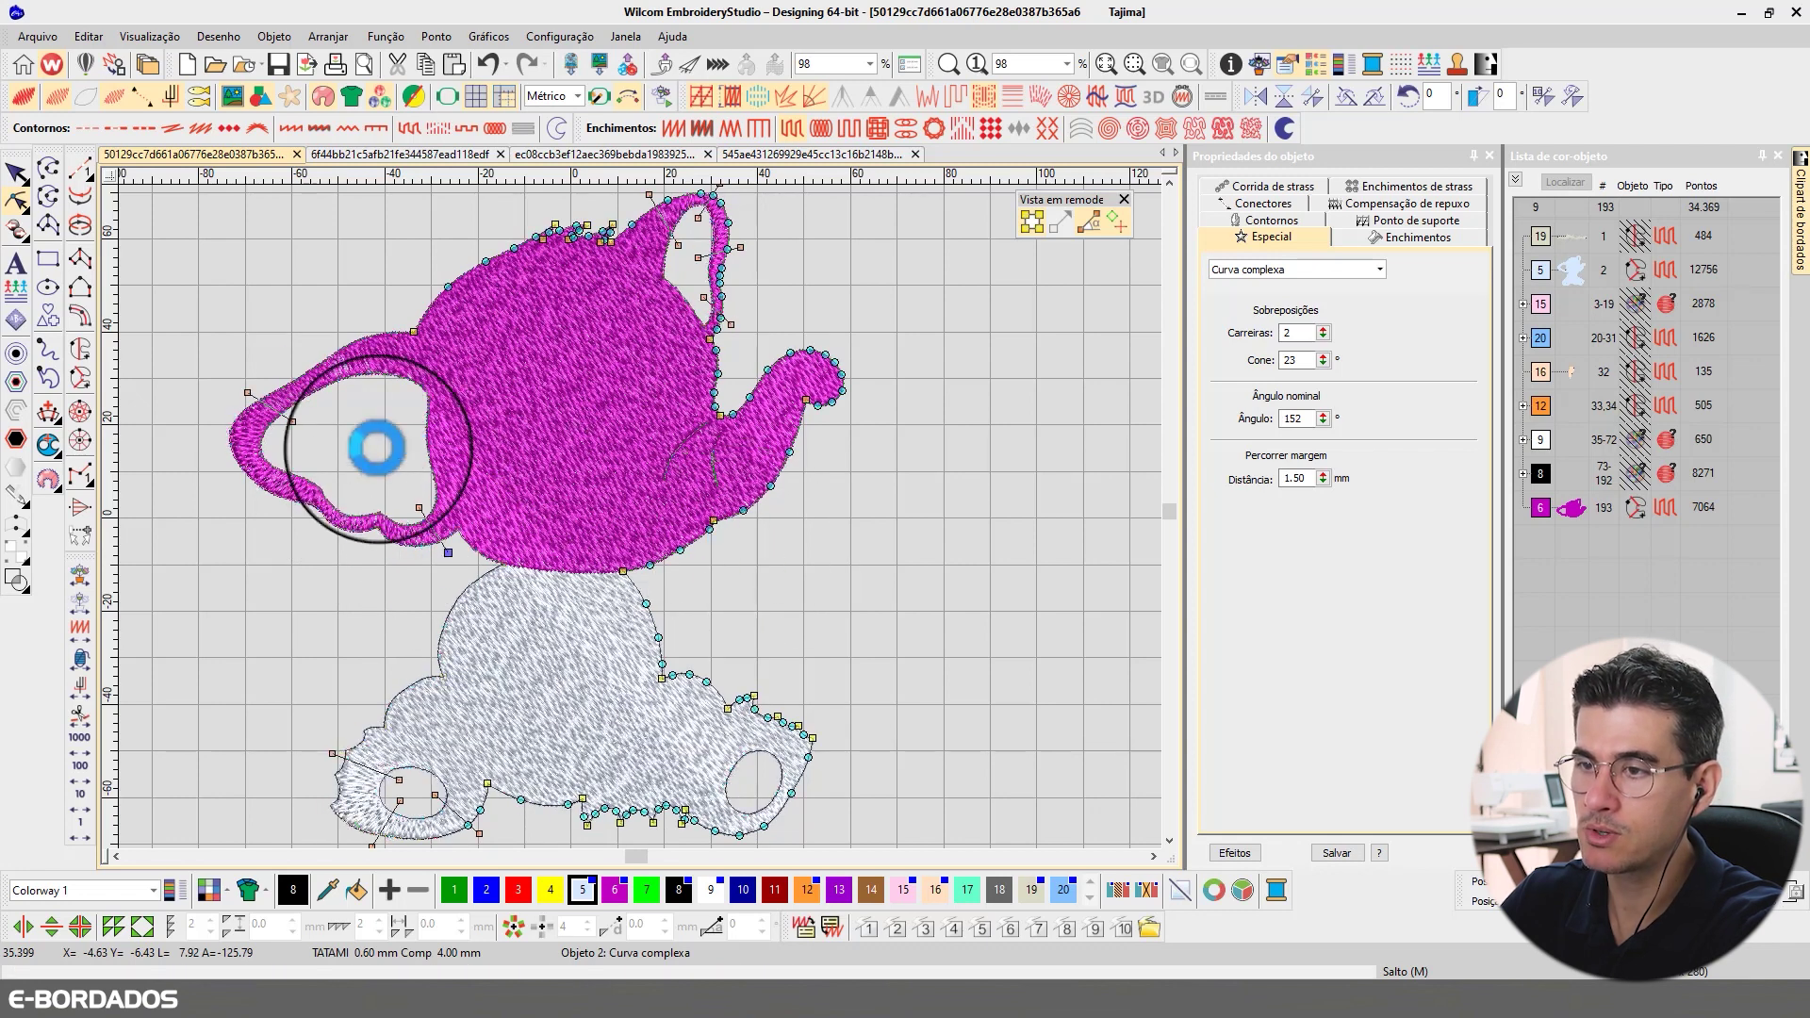
pyautogui.click(293, 421)
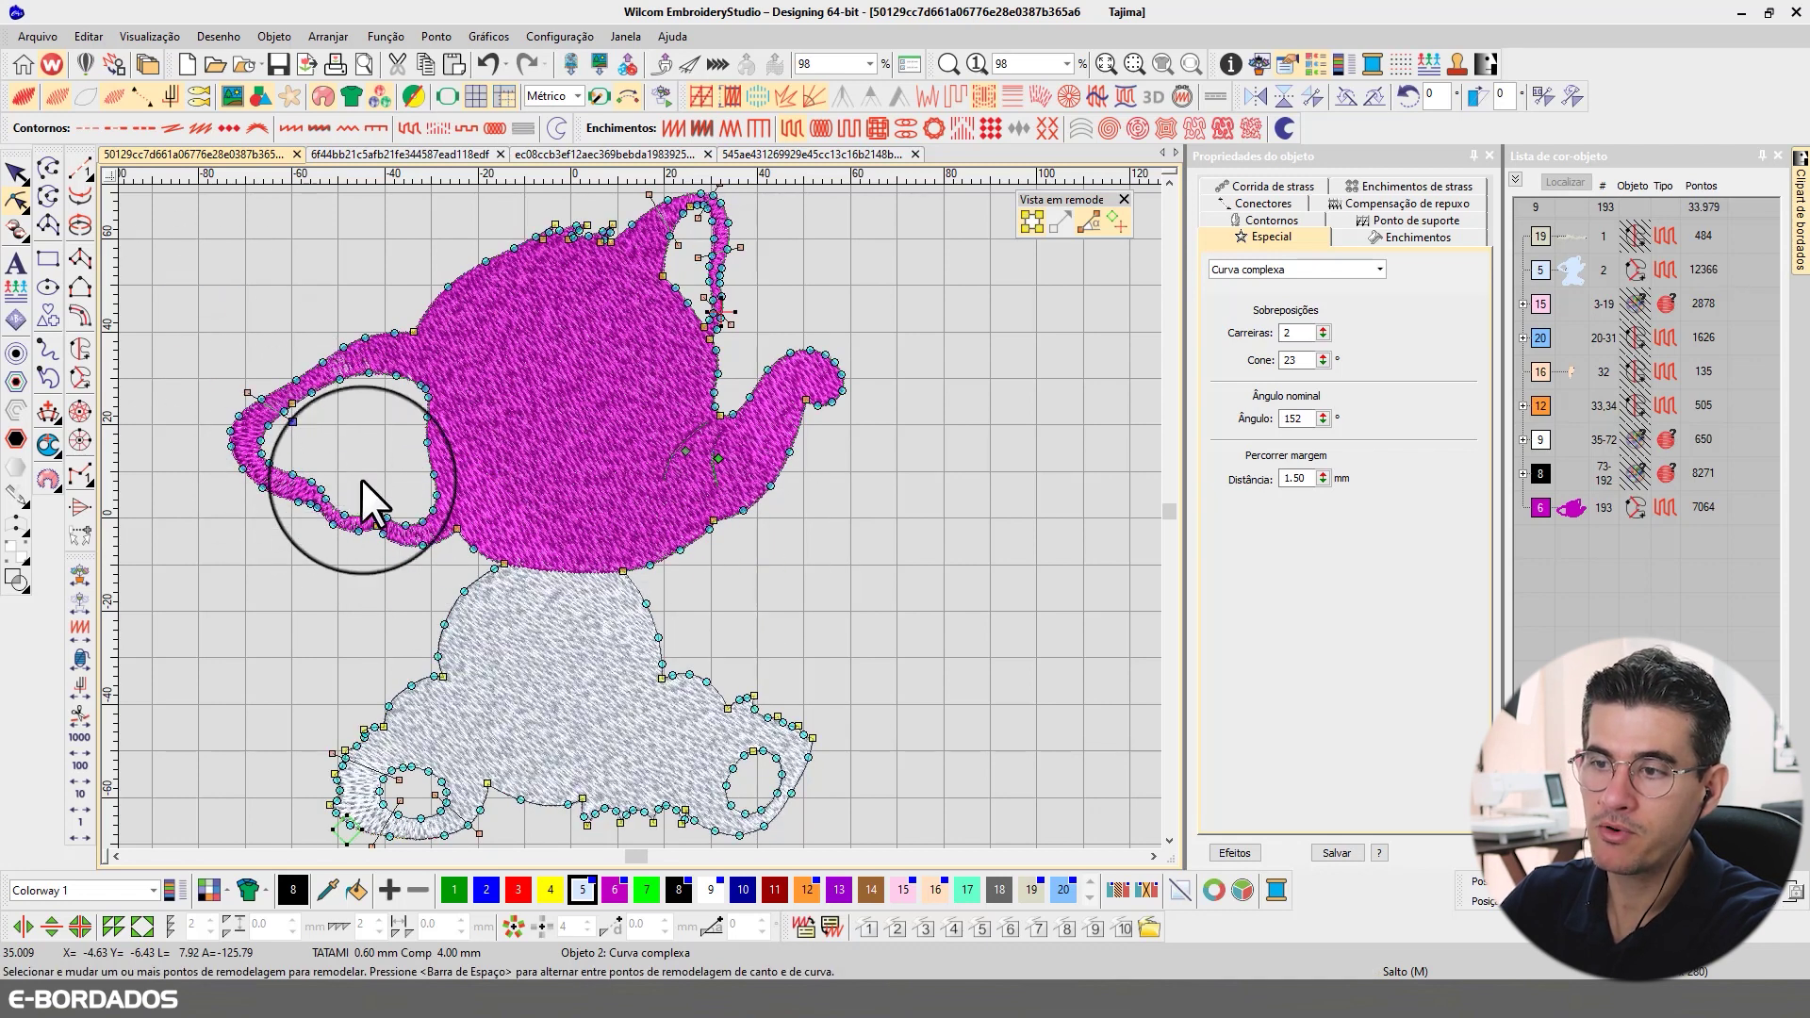
pyautogui.press('Delete')
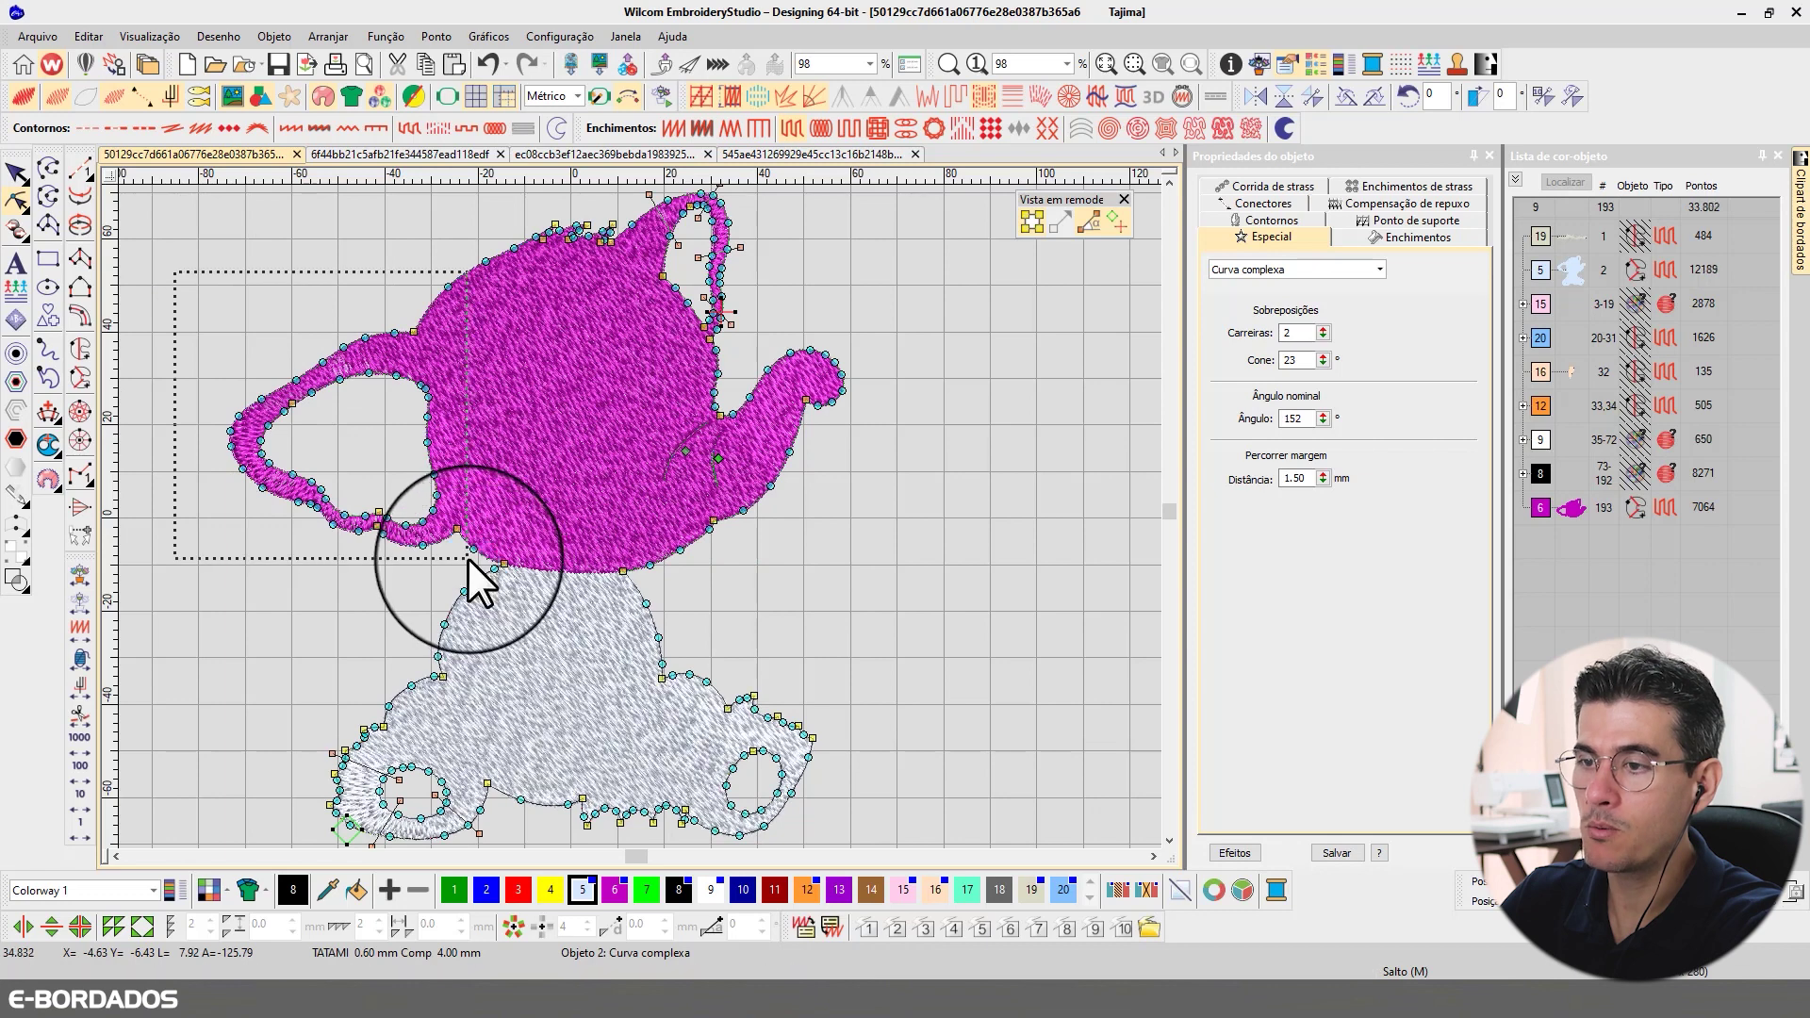
pyautogui.click(767, 244)
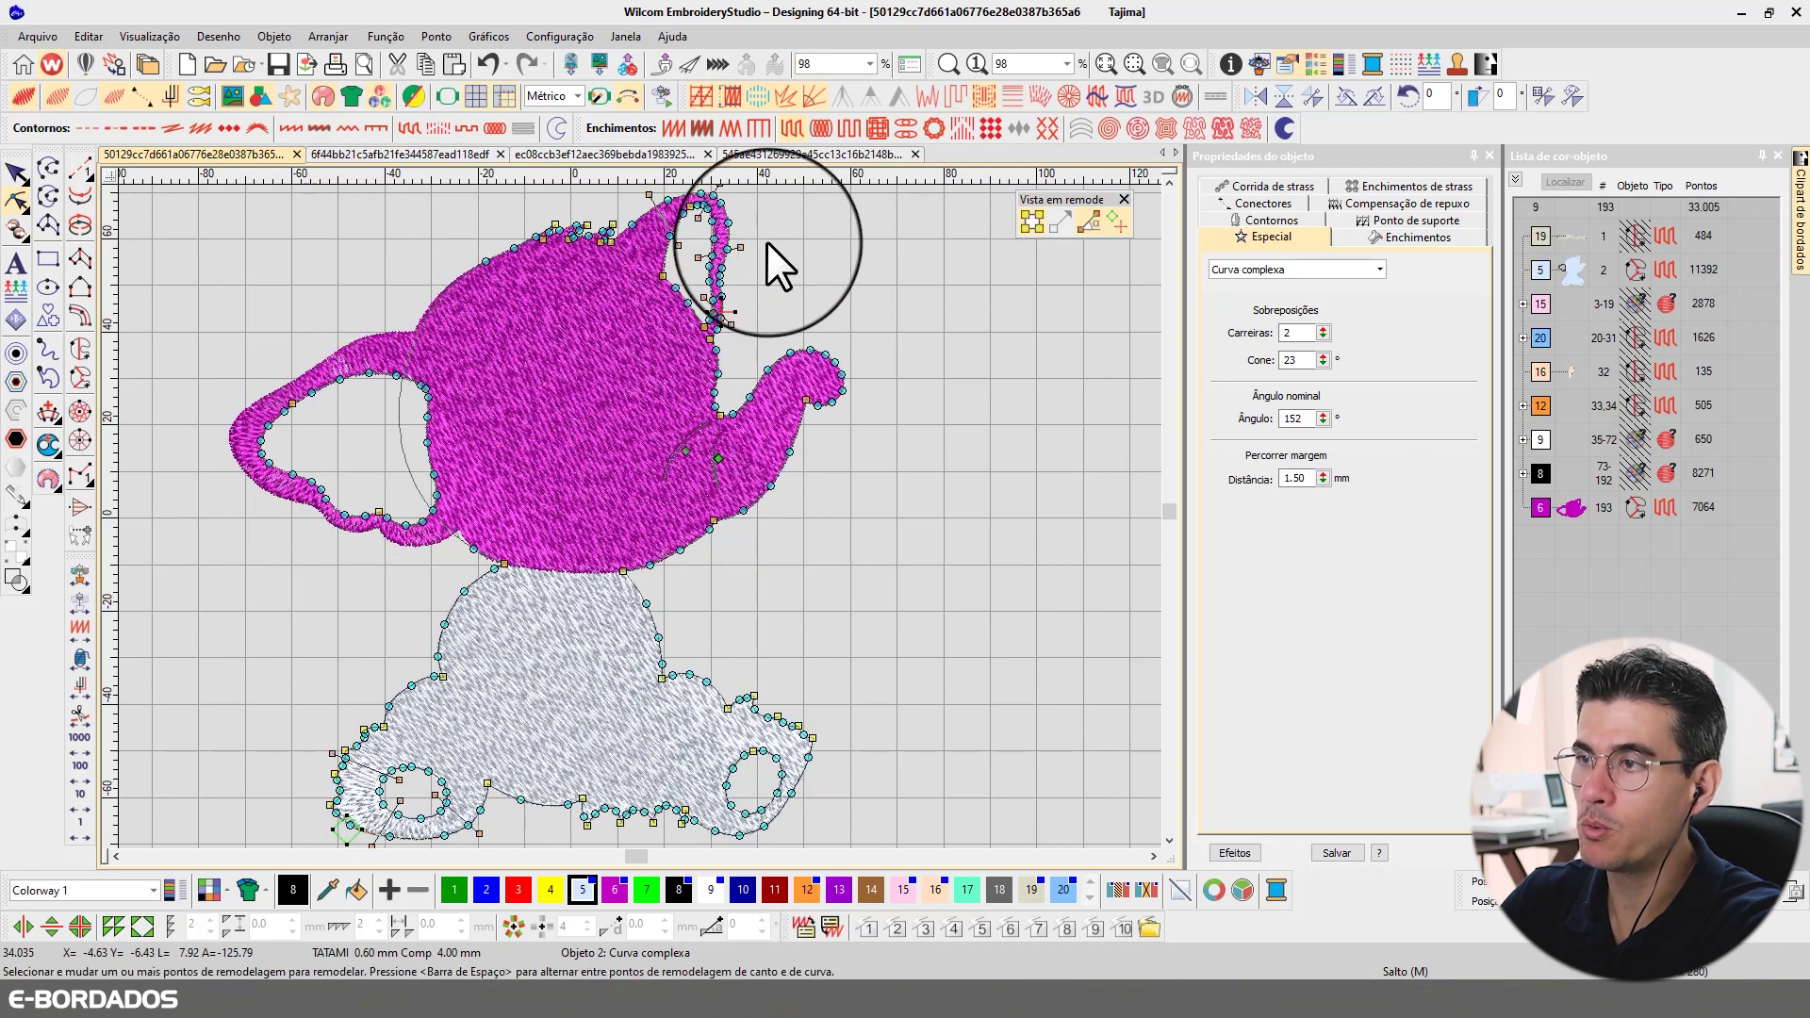
# - Delete the white fill's nodes around the left ear hole, top of the head, outer right ear and upper trunk
pyautogui.scroll(2, 1173, 179)
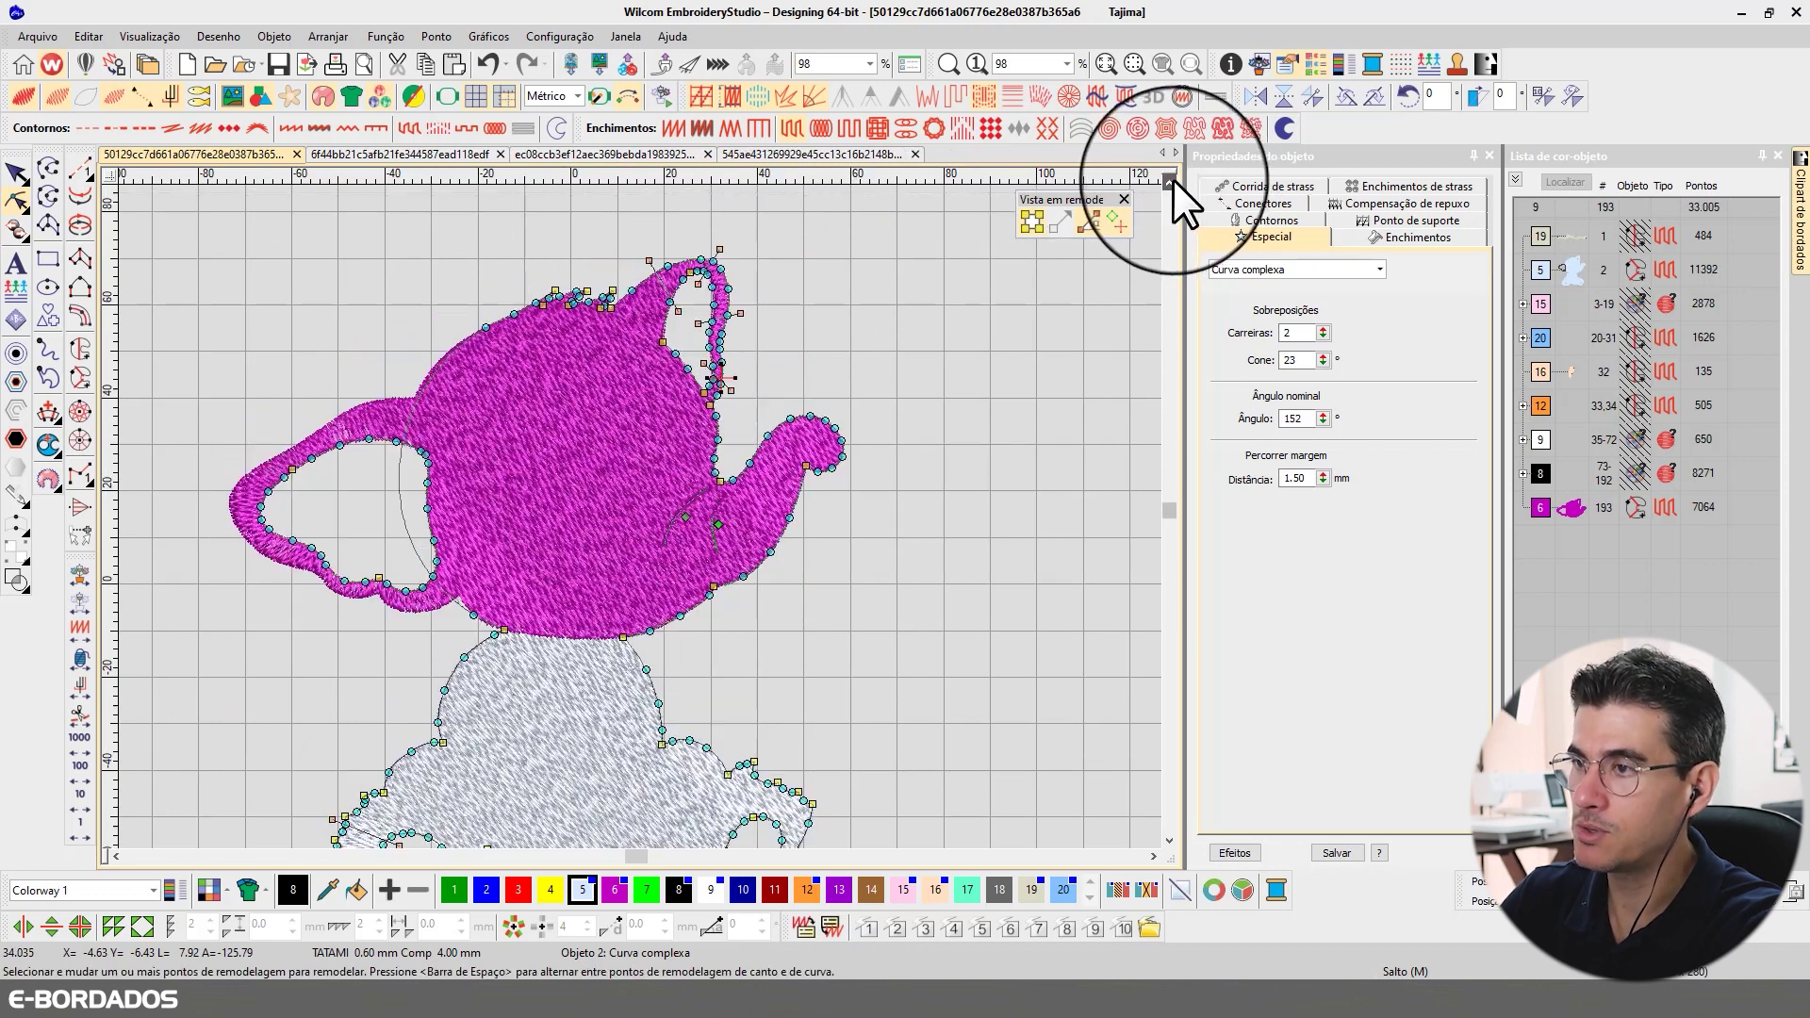
pyautogui.moveTo(624, 276)
pyautogui.mouseDown()
pyautogui.moveTo(638, 255)
pyautogui.moveTo(658, 274)
pyautogui.mouseUp()
pyautogui.click(741, 313)
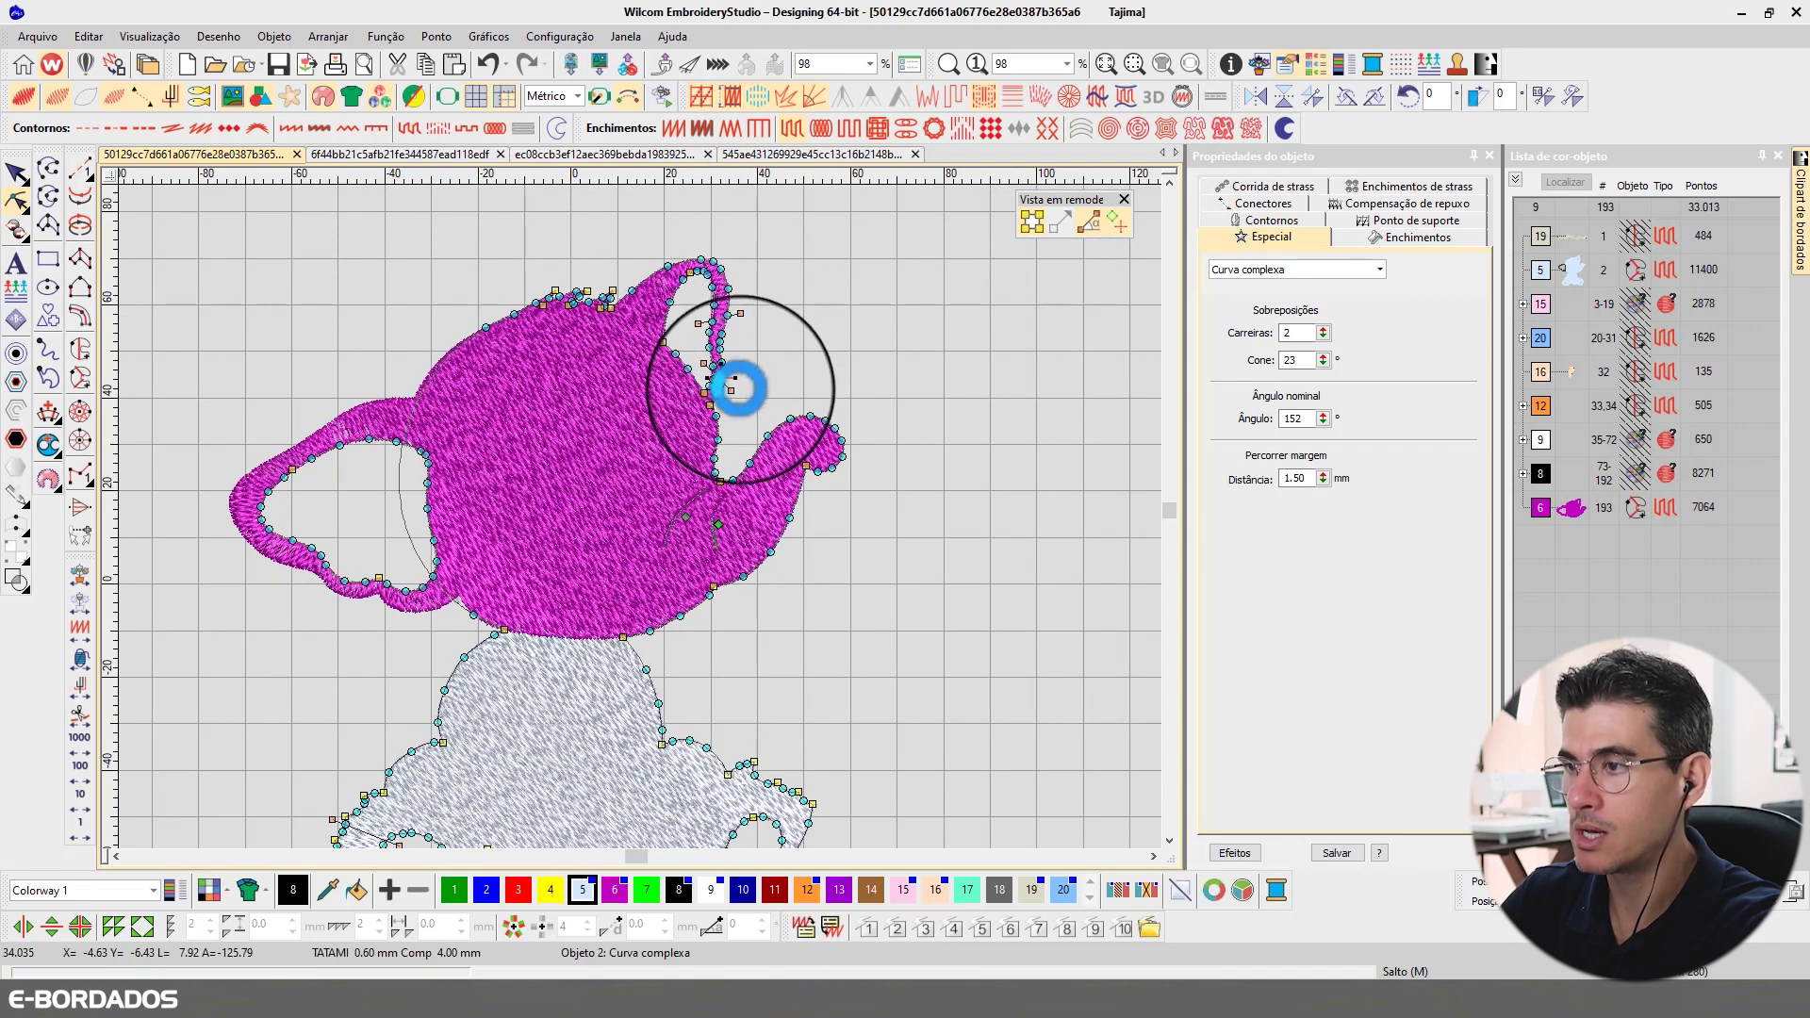
pyautogui.click(731, 392)
pyautogui.moveTo(512, 274); pyautogui.dragTo(444, 254)
pyautogui.moveTo(209, 351); pyautogui.dragTo(501, 608)
pyautogui.click(880, 456)
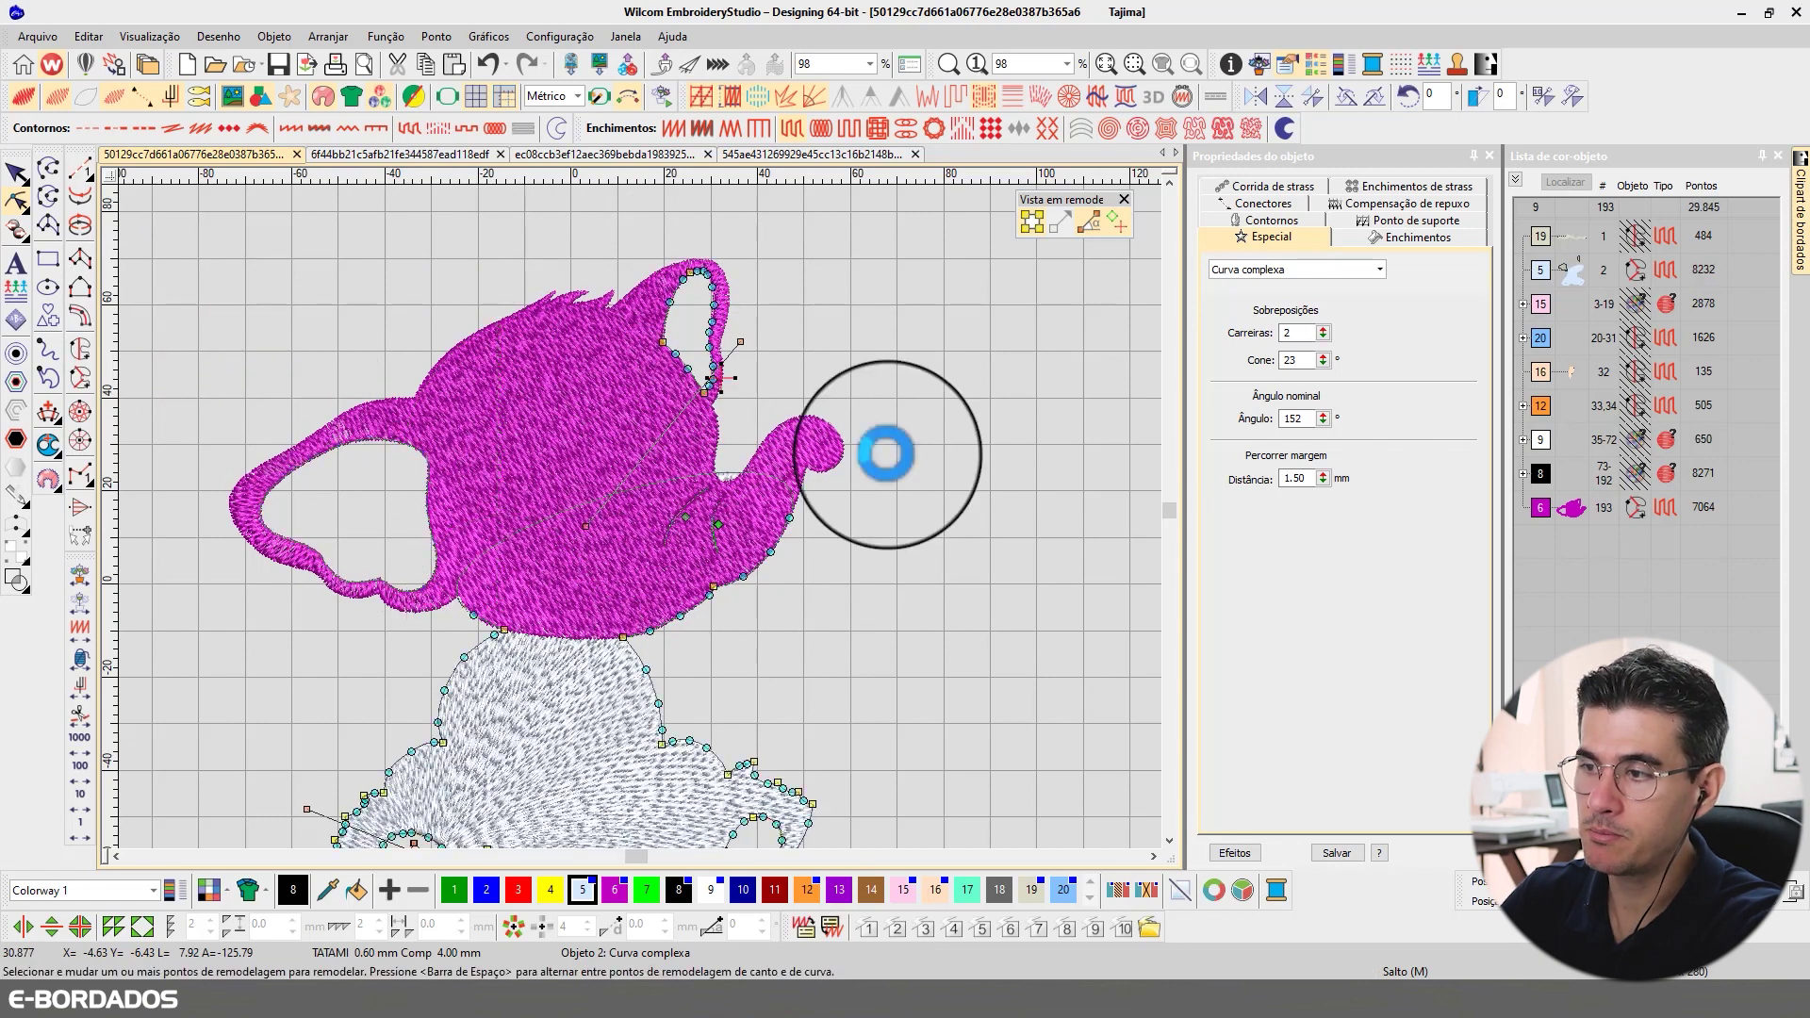
# - Delete the white fill's remaining outline nodes along the lower trunk and chin, down to the neck
pyautogui.click(608, 626)
pyautogui.click(506, 626)
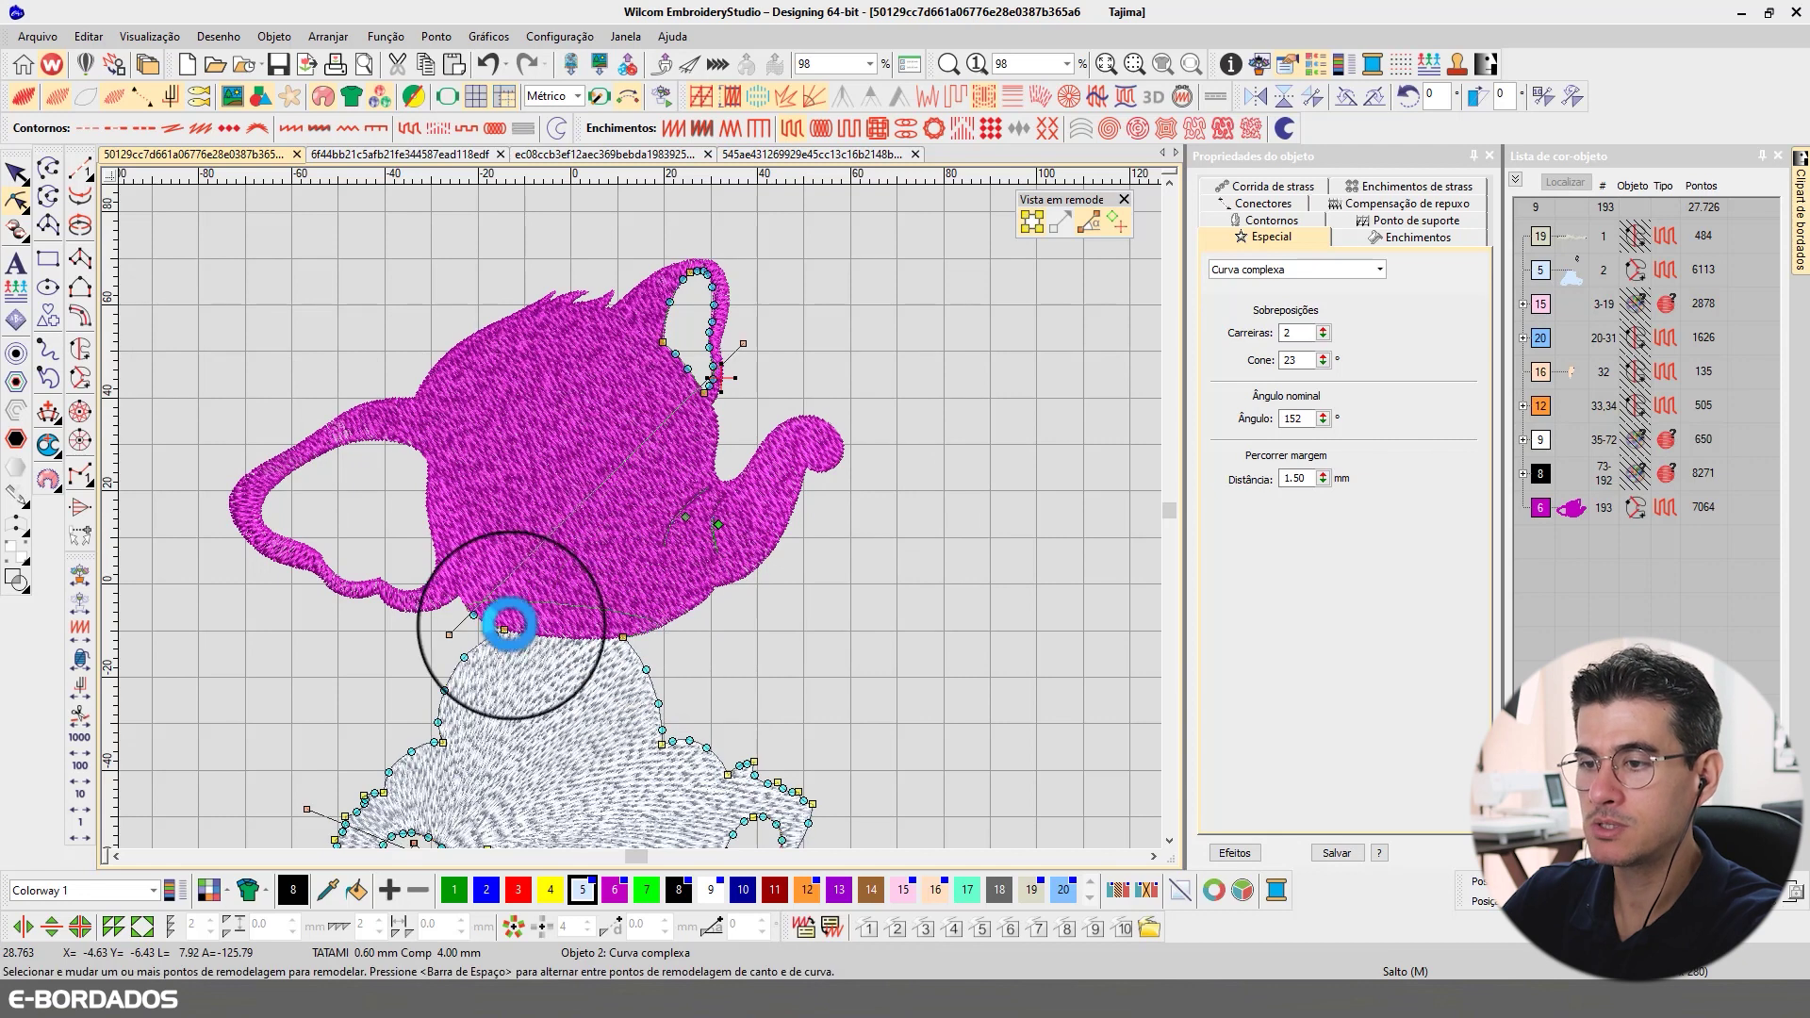
pyautogui.click(477, 614)
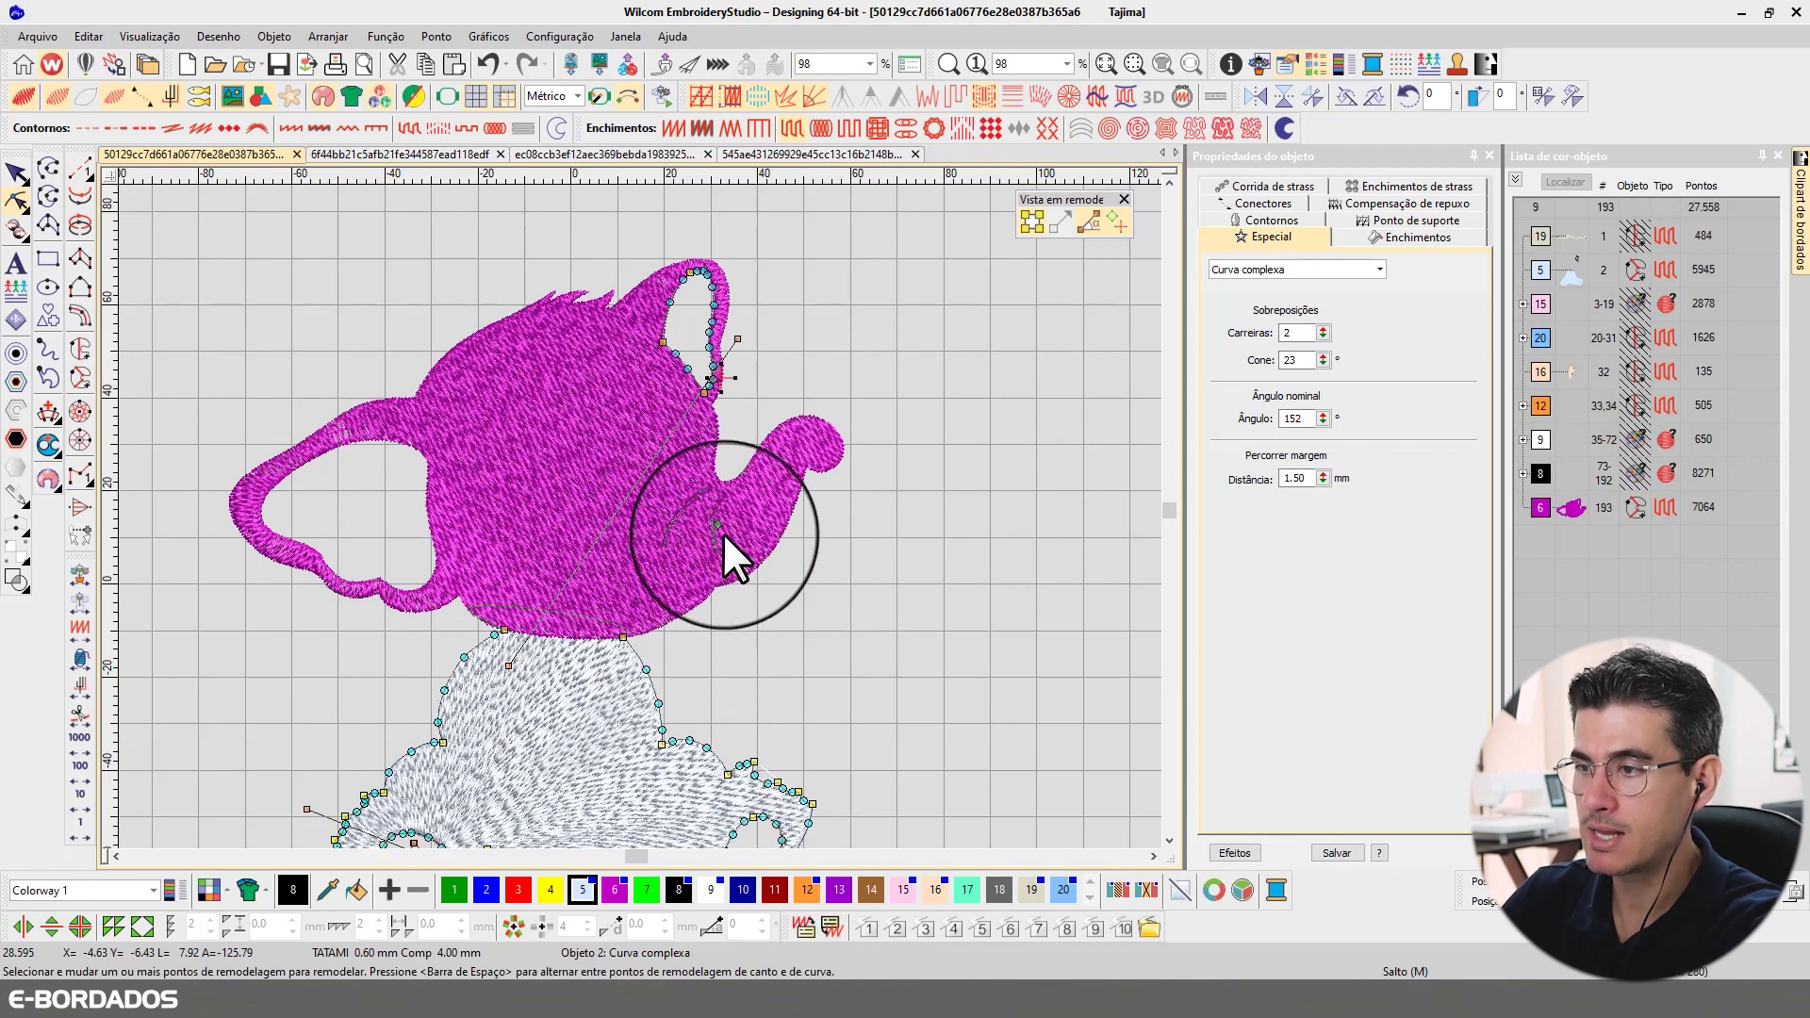
# - Delete the right ear-hole outline from the white fill and clear its leftover reshape points from the trunk area
pyautogui.click(746, 364)
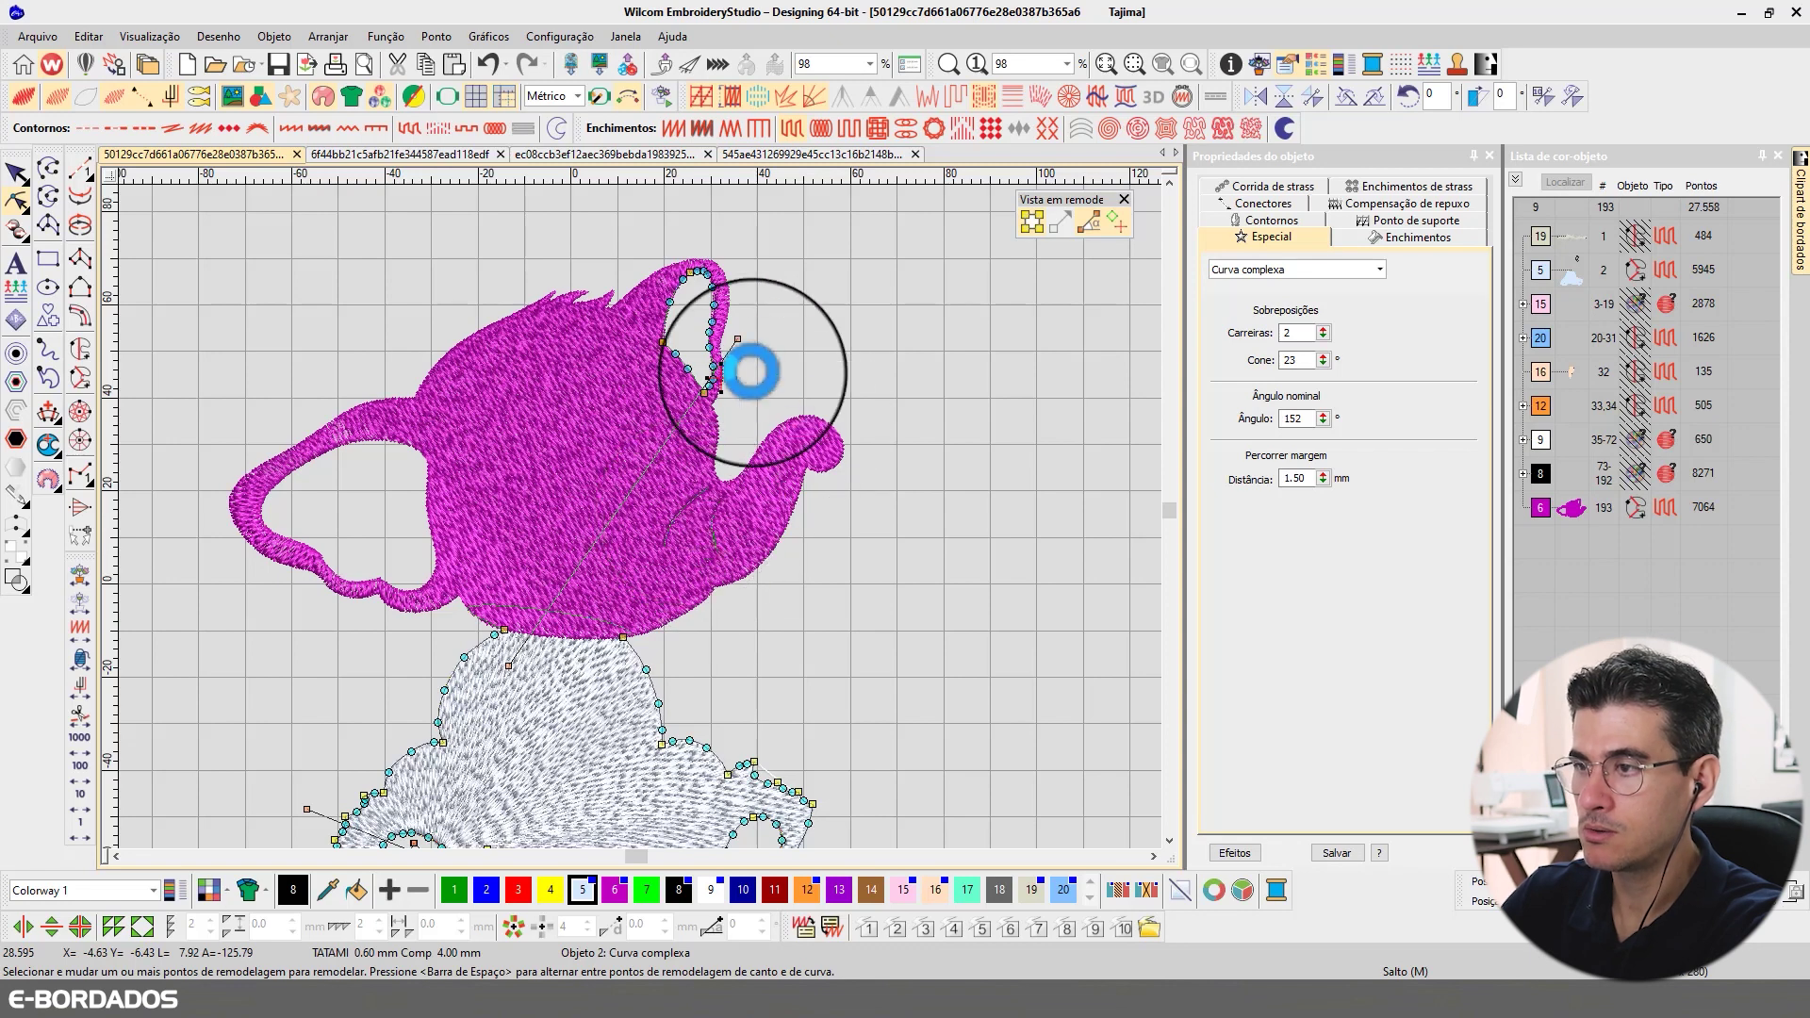
pyautogui.click(1028, 535)
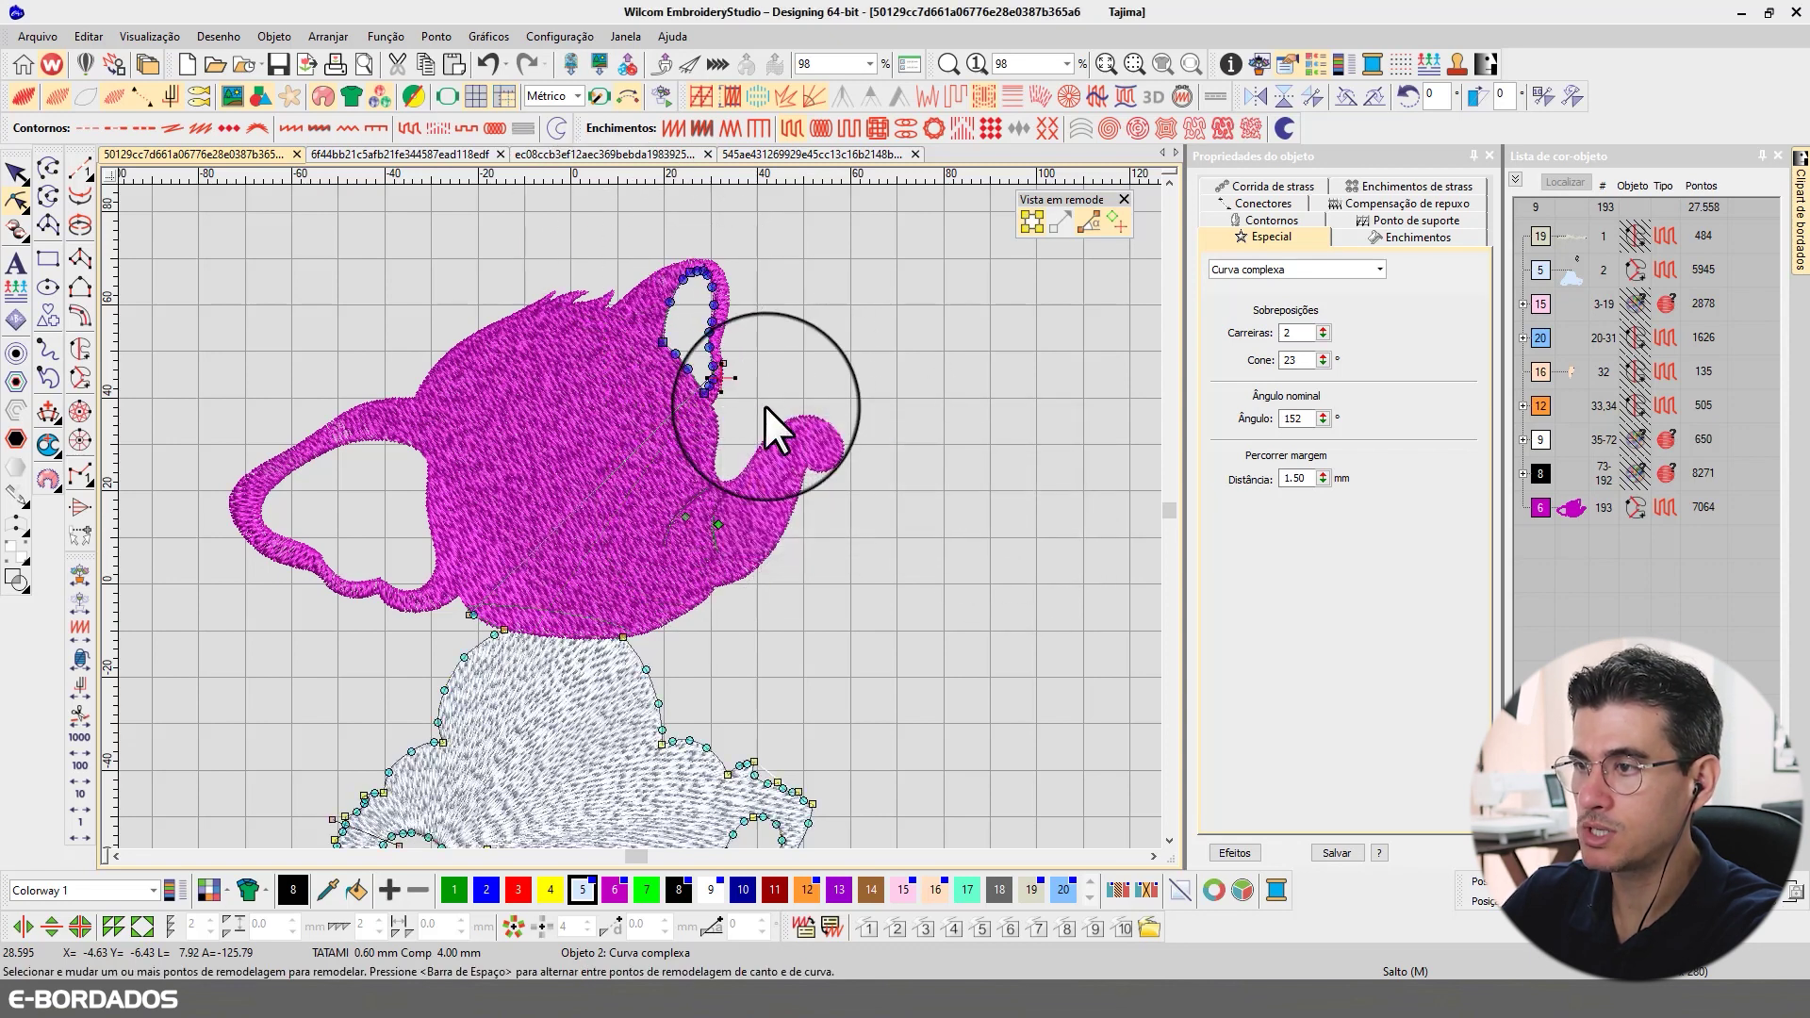
pyautogui.click(719, 525)
pyautogui.click(716, 530)
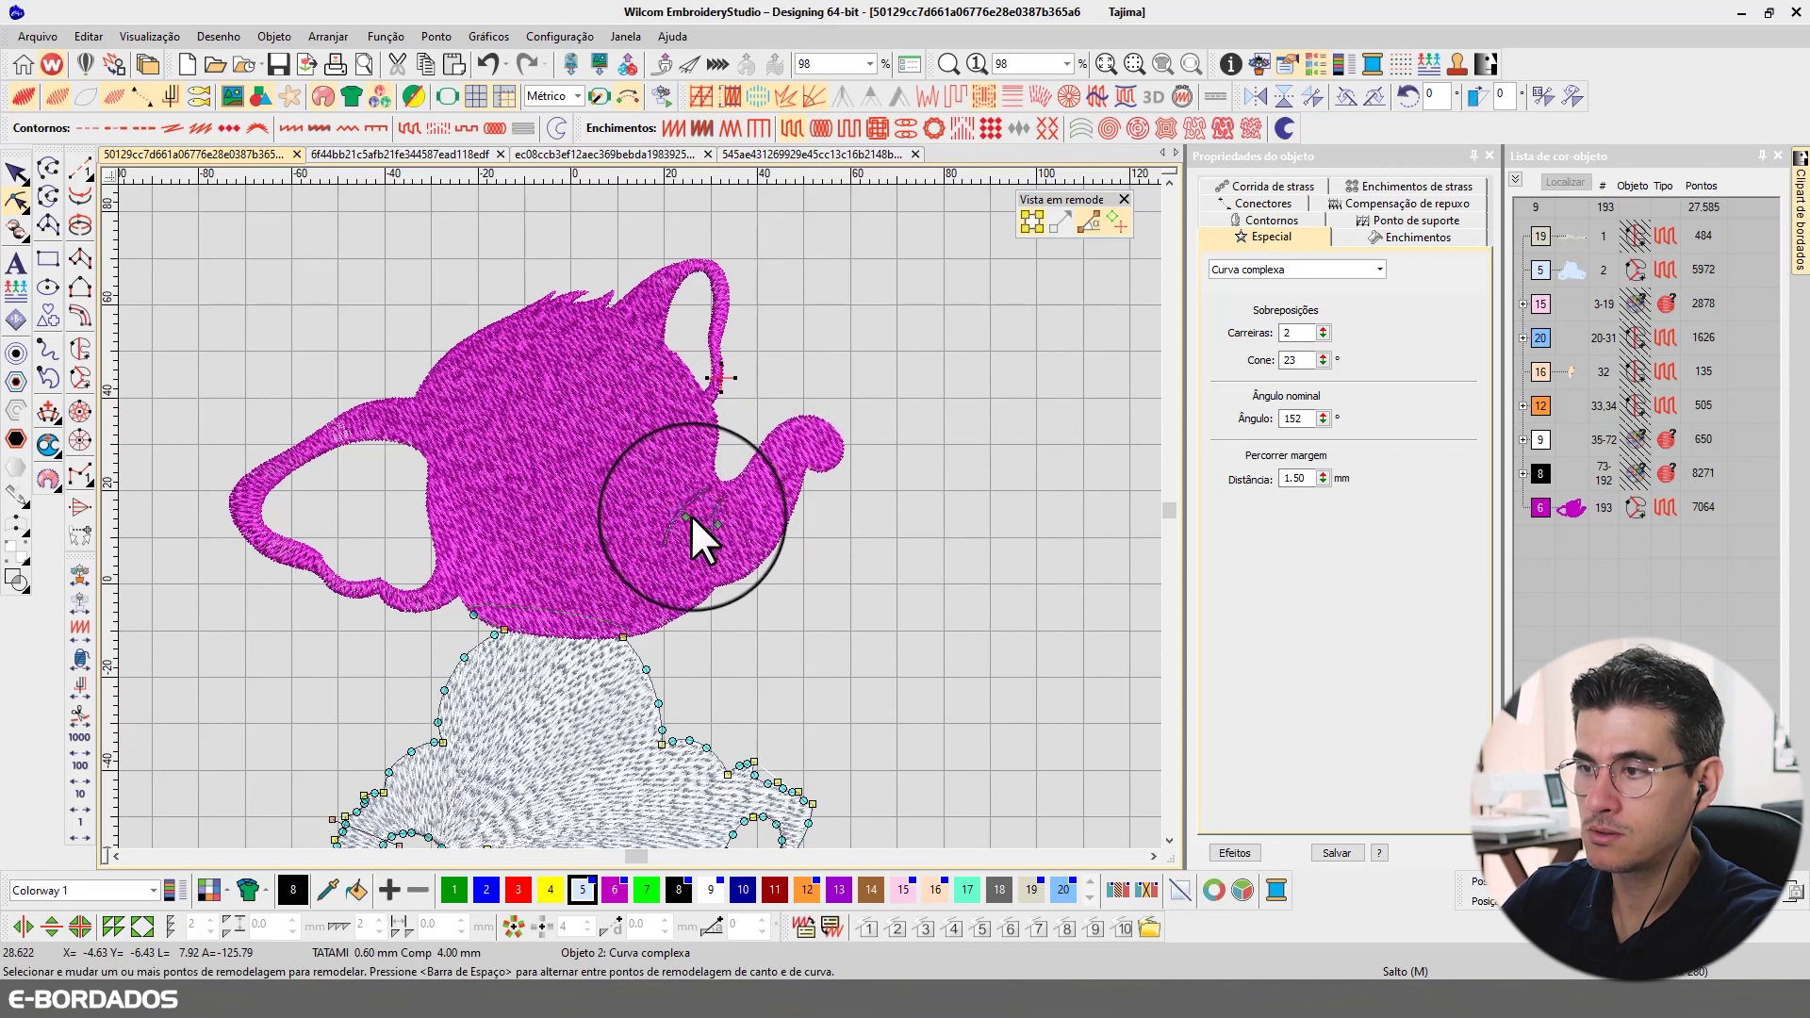
pyautogui.click(743, 573)
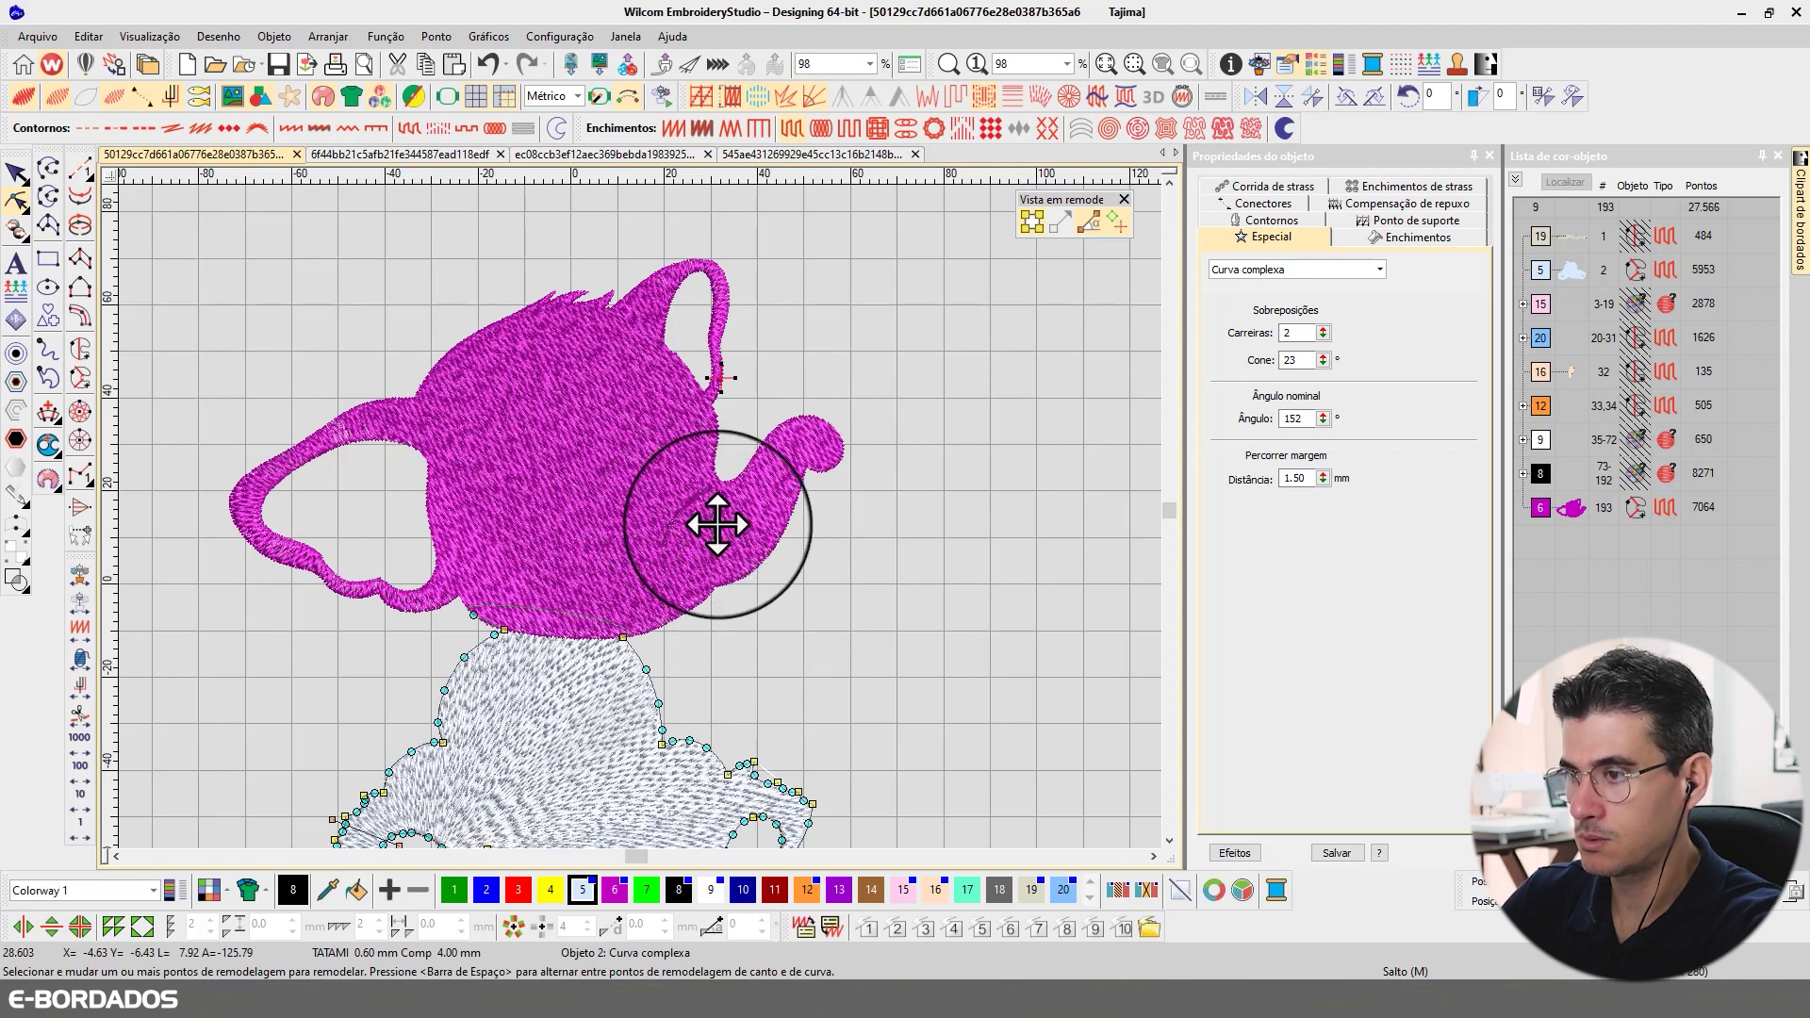
pyautogui.moveTo(716, 525); pyautogui.dragTo(779, 595)
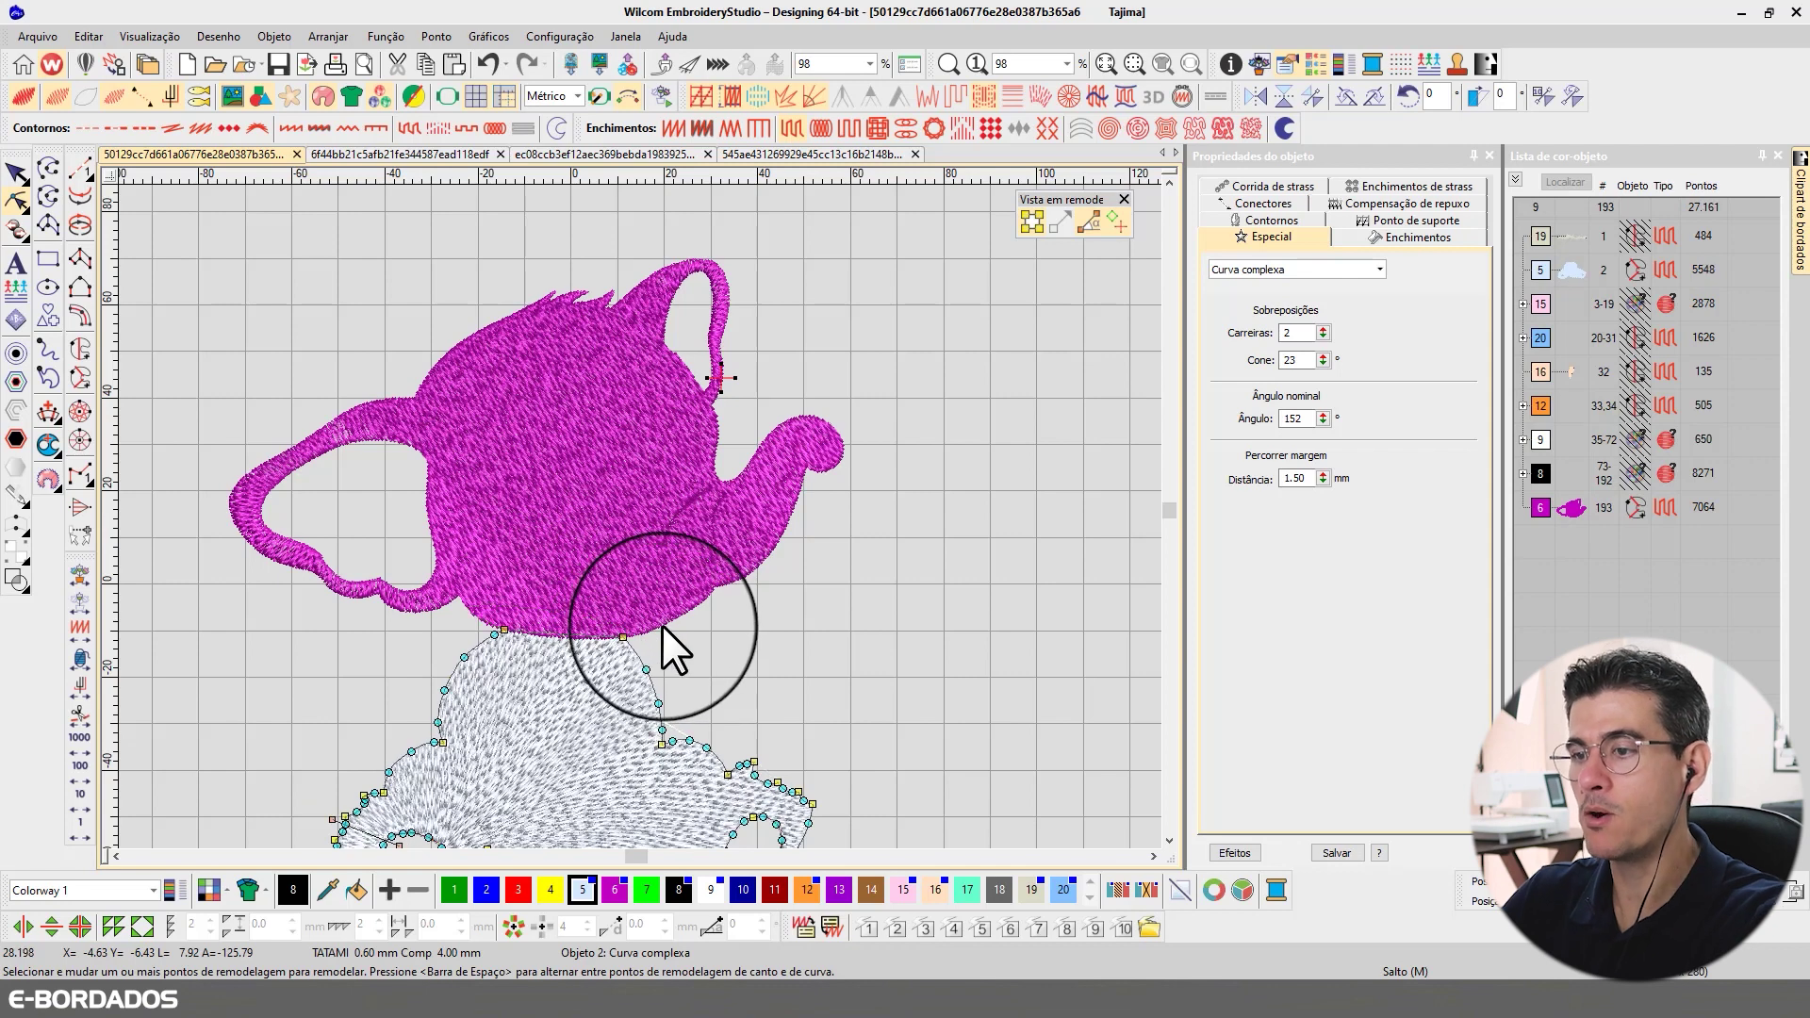
pyautogui.click(17, 172)
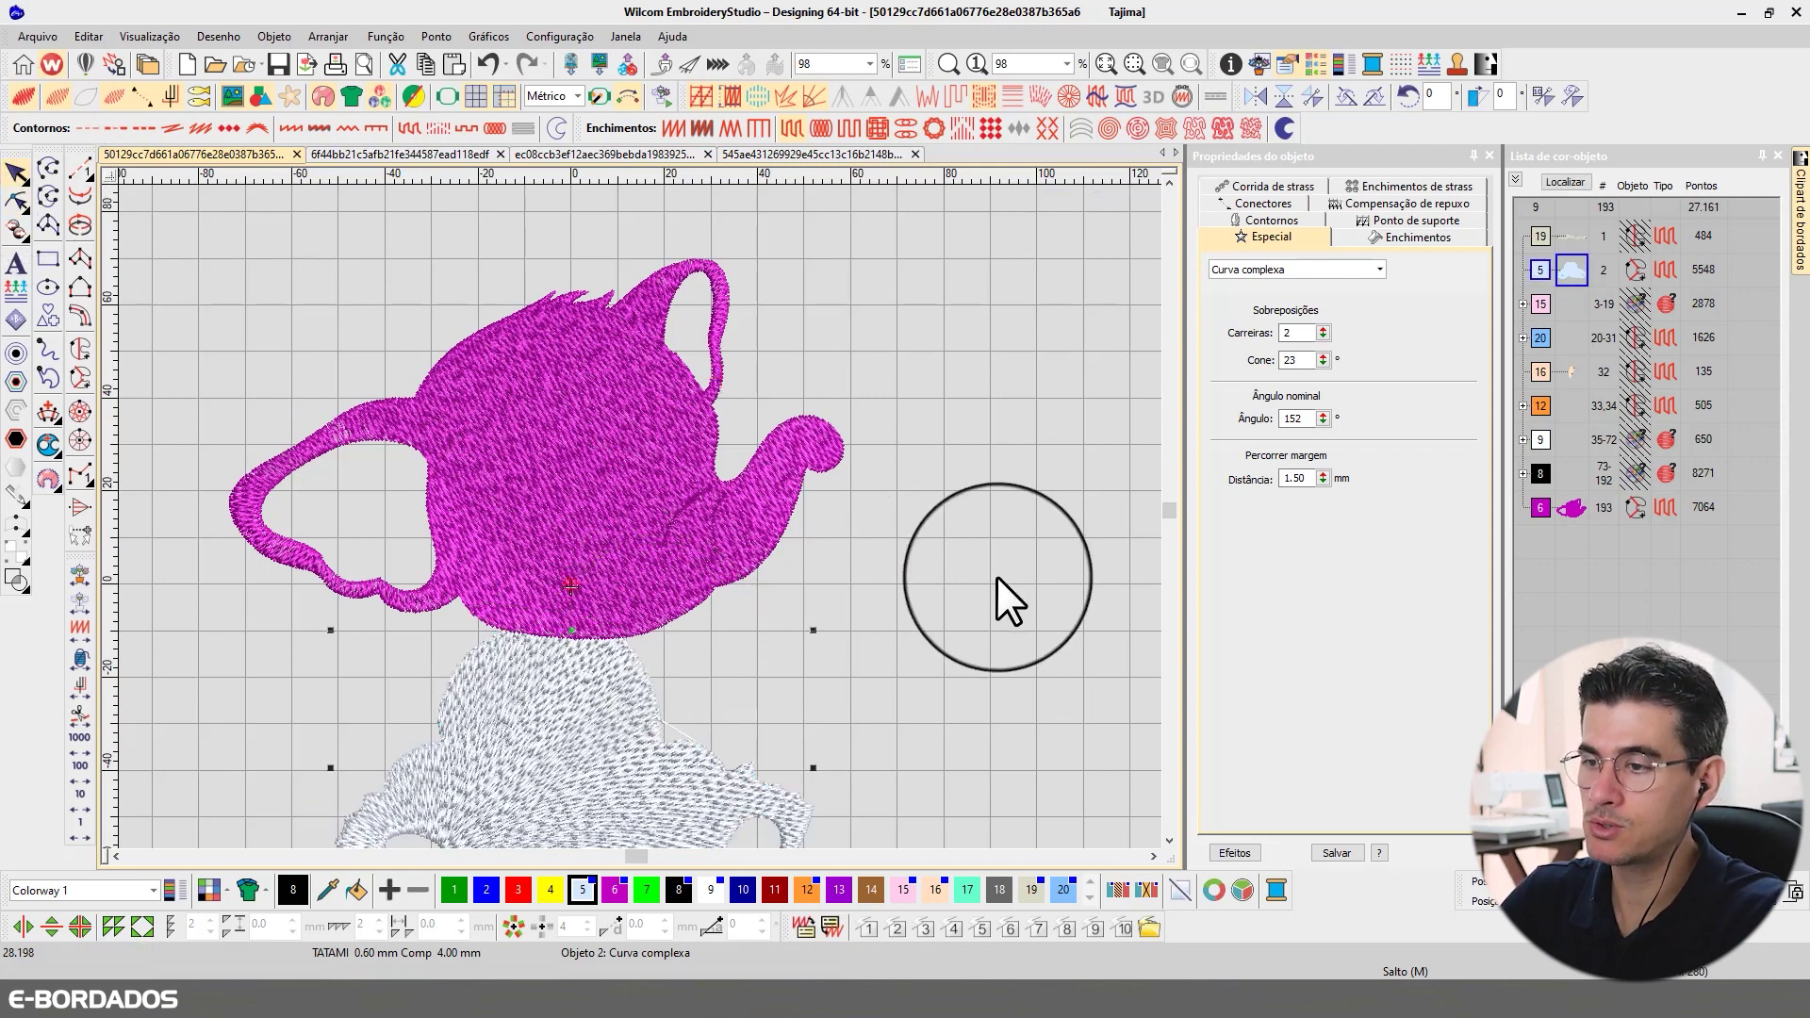
# - Try moving the magenta head fill sideways away from the white body, and undo the move
pyautogui.click(1169, 841)
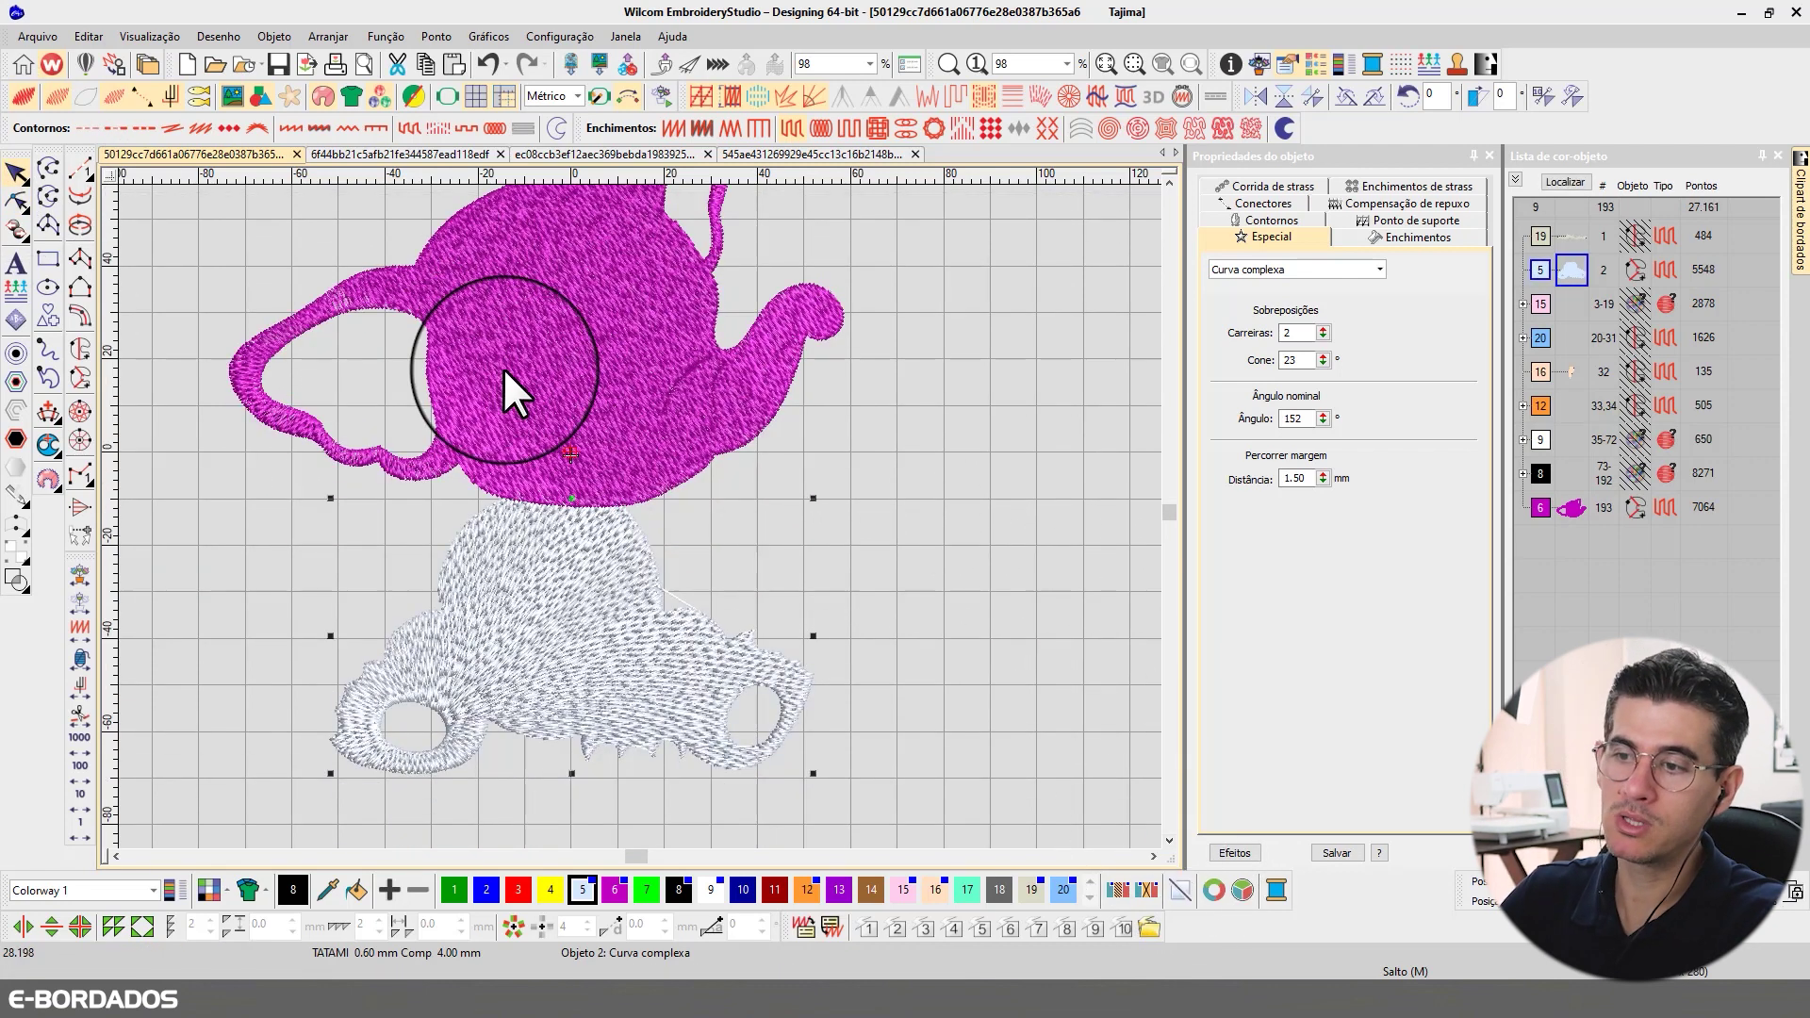
pyautogui.click(662, 330)
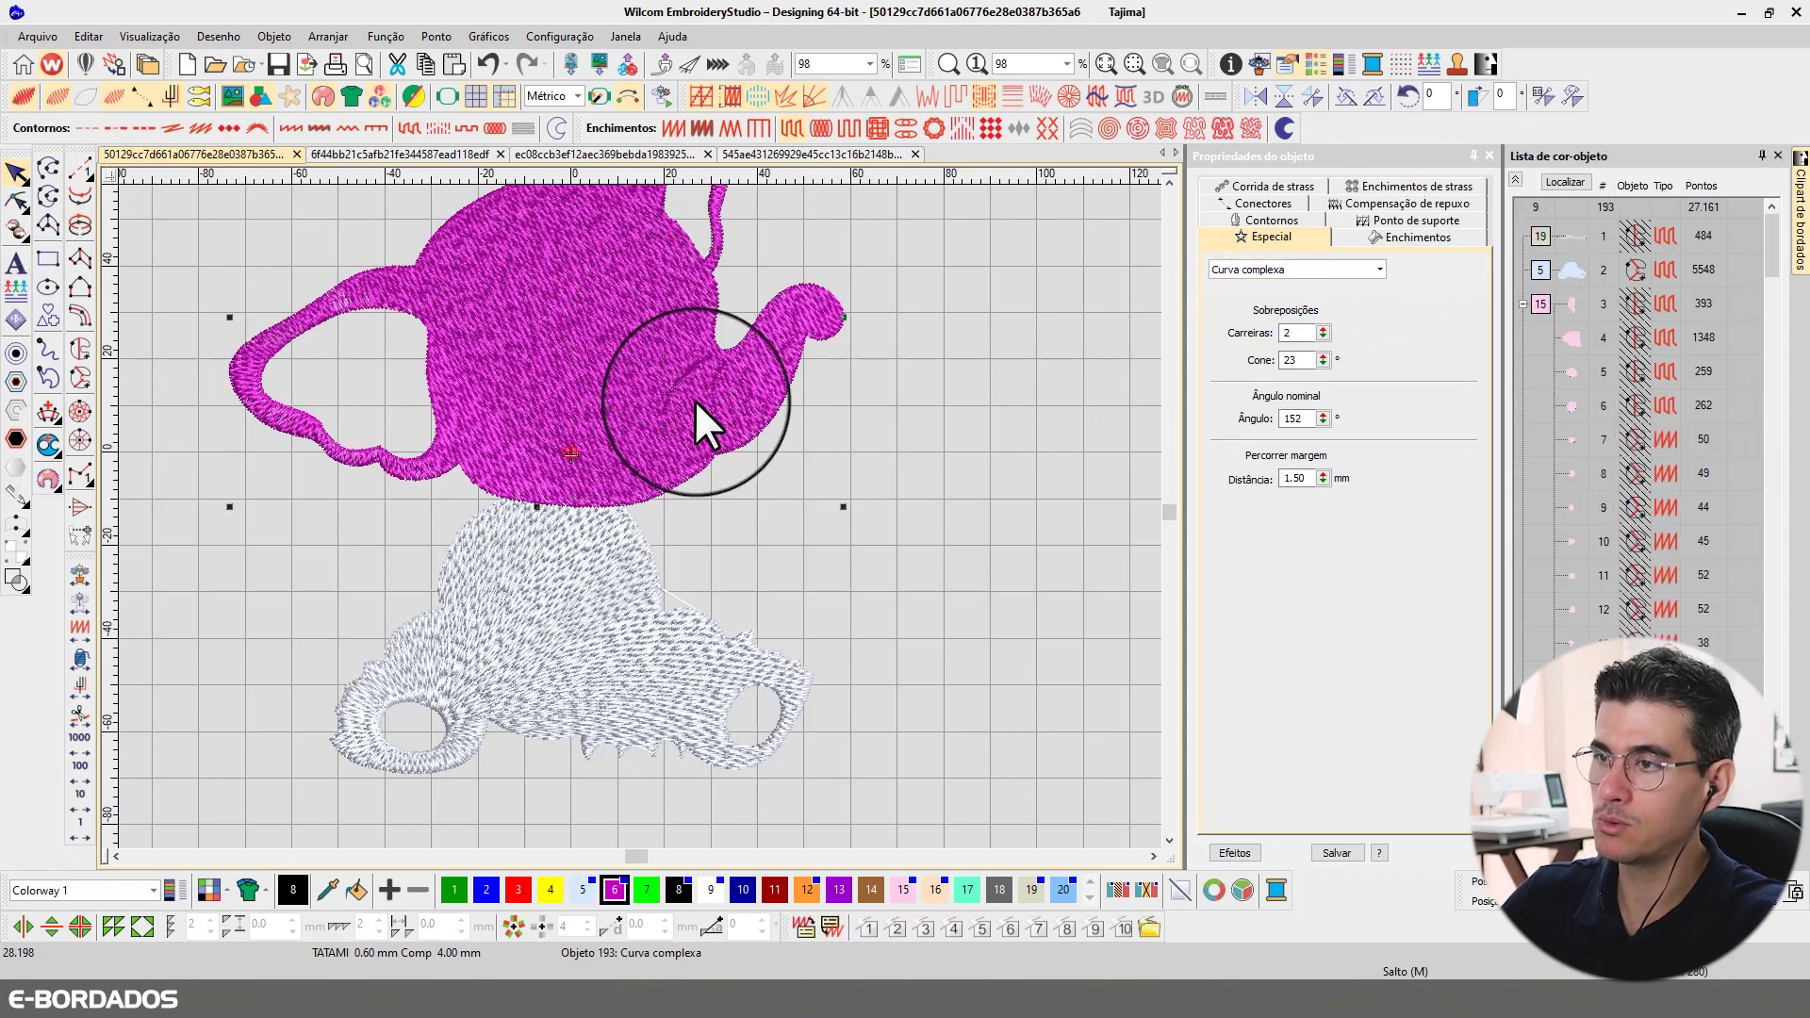
pyautogui.click(1580, 181)
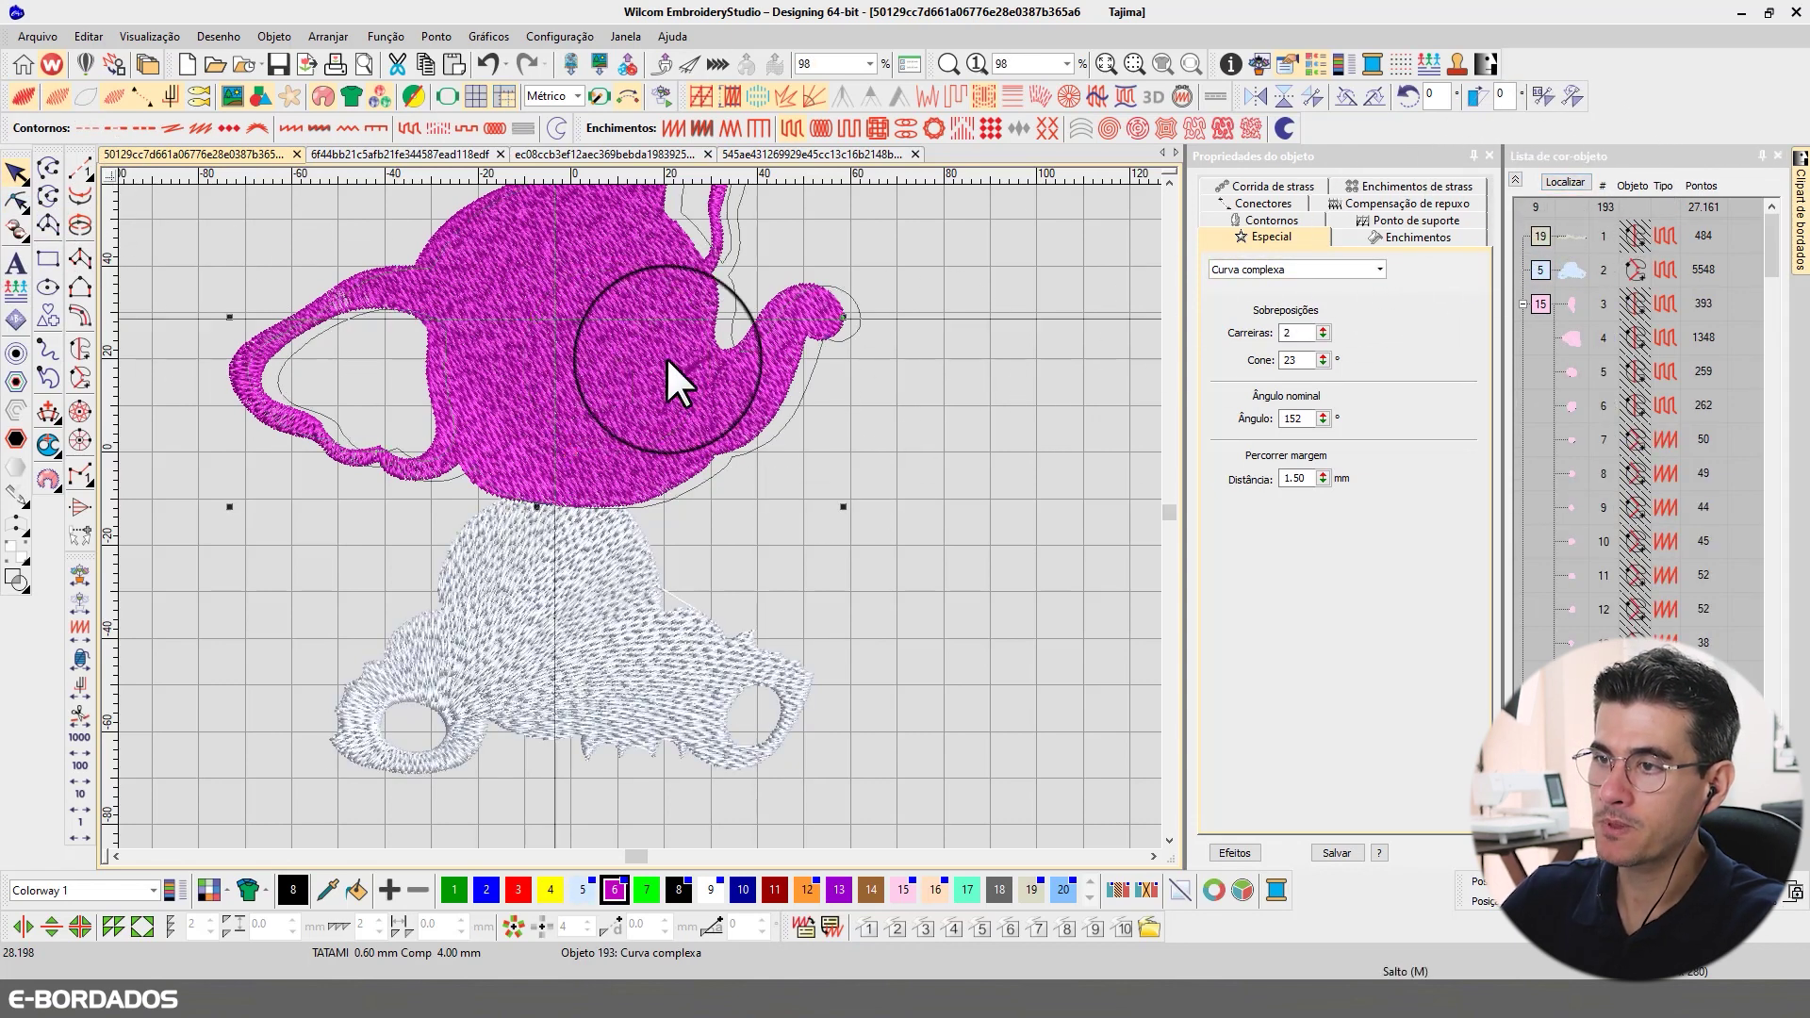
pyautogui.moveTo(665, 357); pyautogui.dragTo(965, 392)
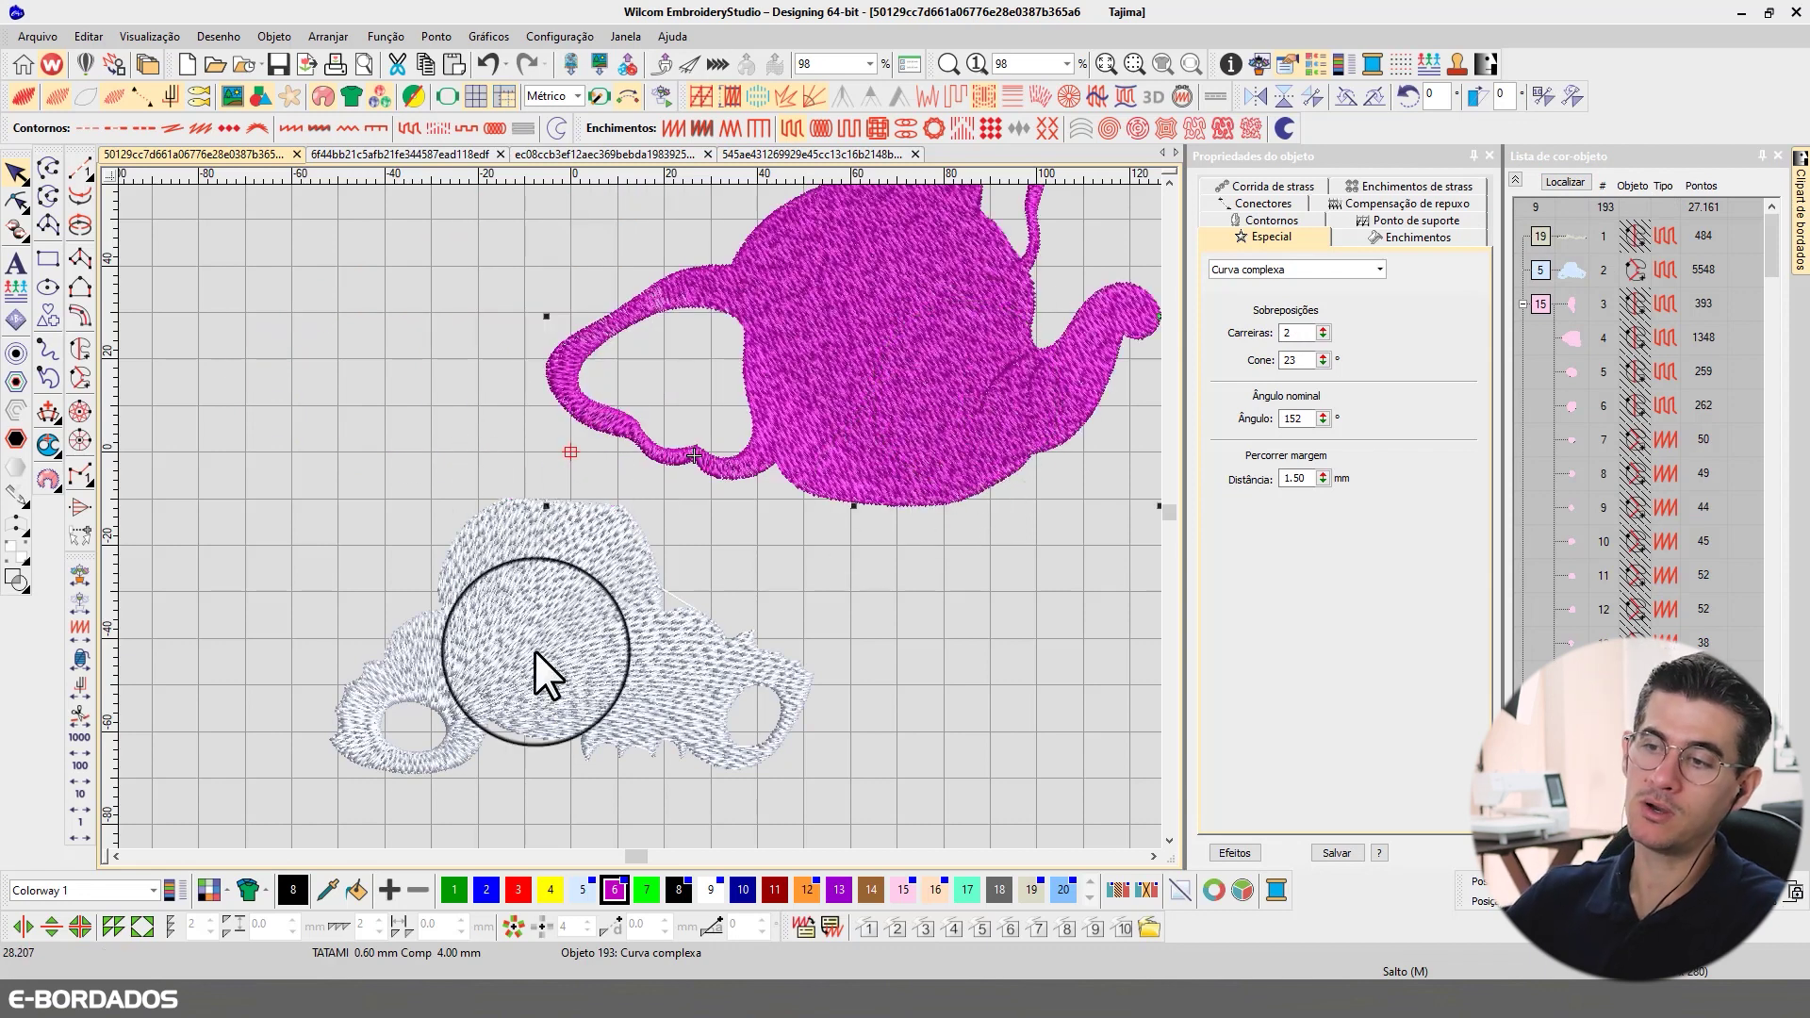
pyautogui.click(598, 633)
pyautogui.hotkey('ctrl', 'z')
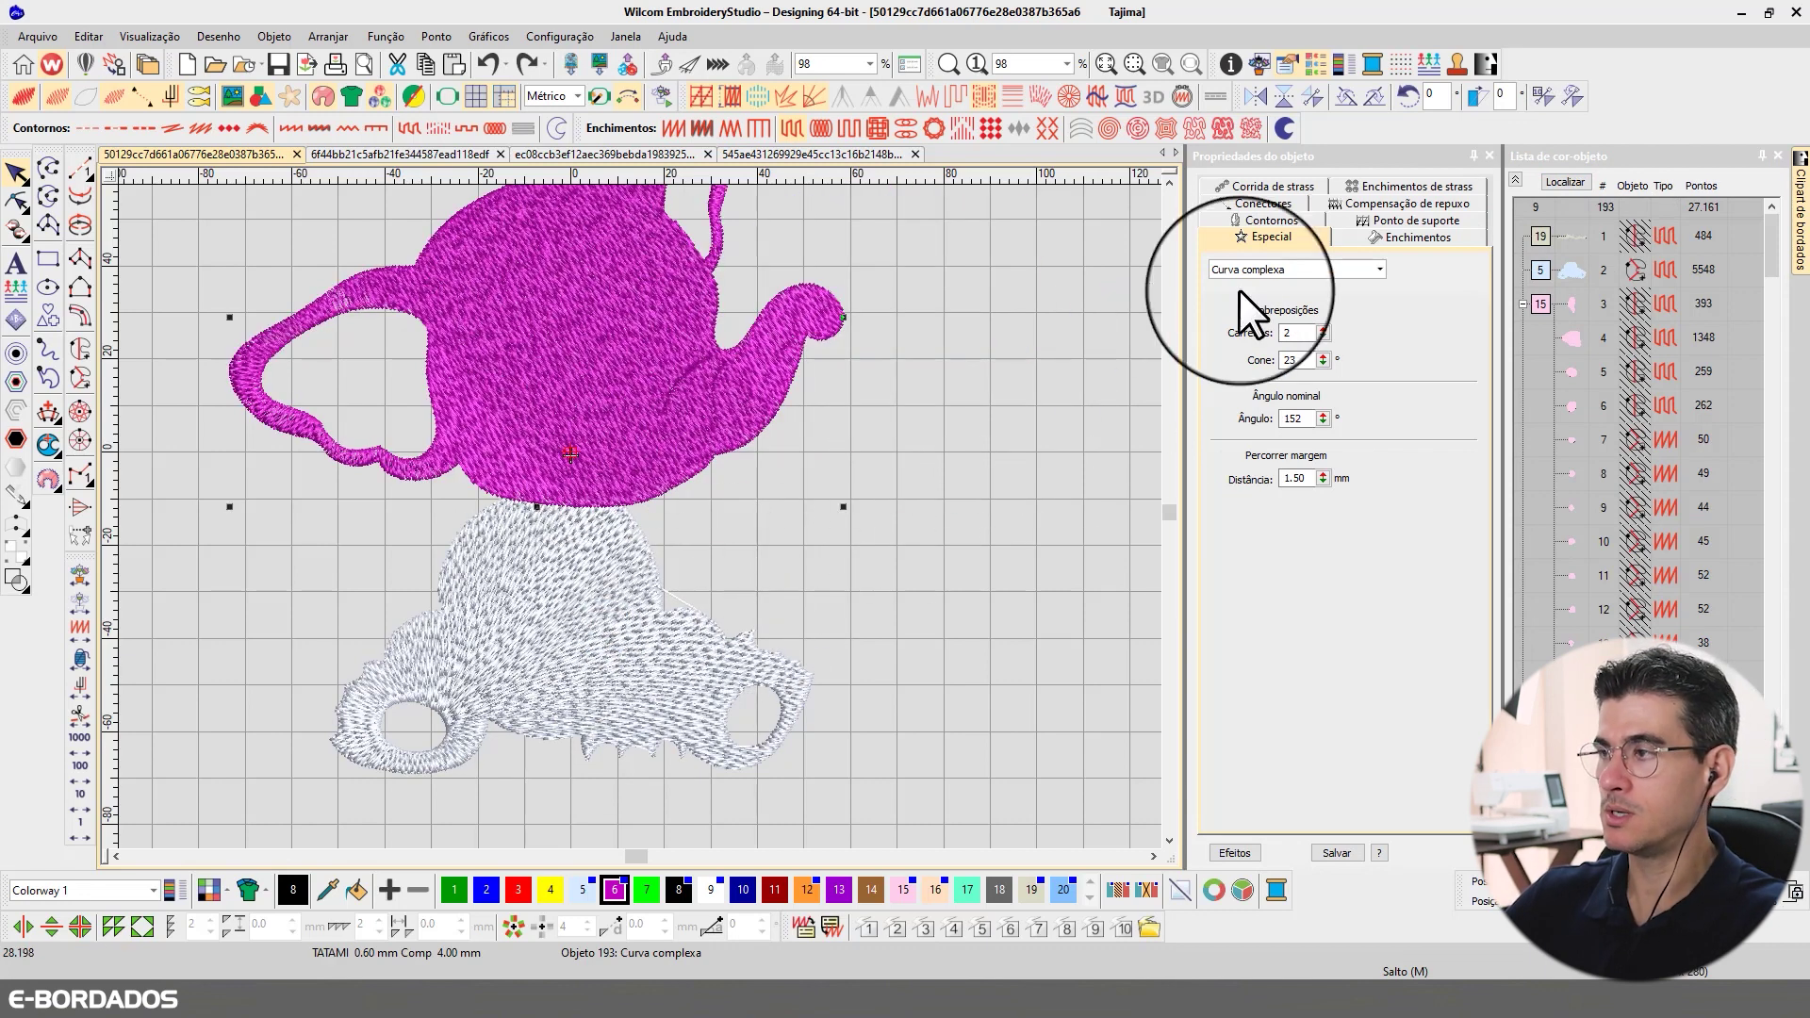
# - Set the magenta head's nominal stitch angle to 90° in its Curva complexa fill
pyautogui.click(1169, 181)
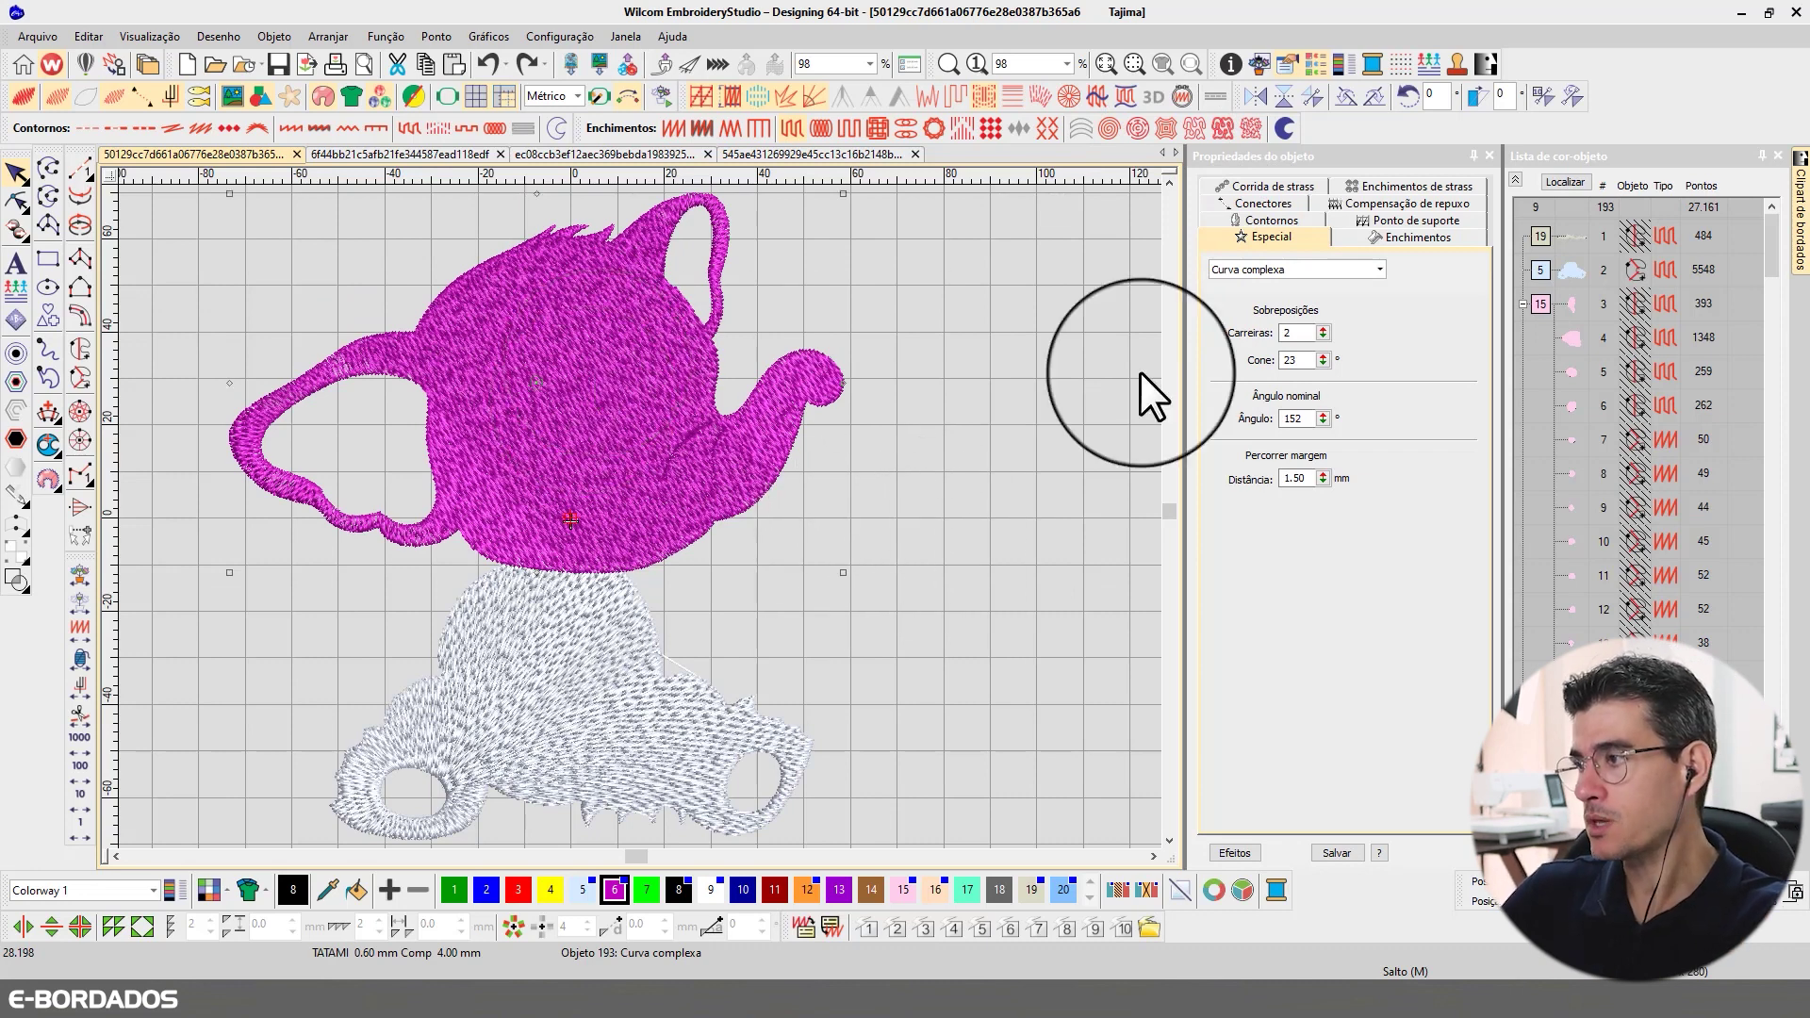
pyautogui.doubleClick(1294, 417)
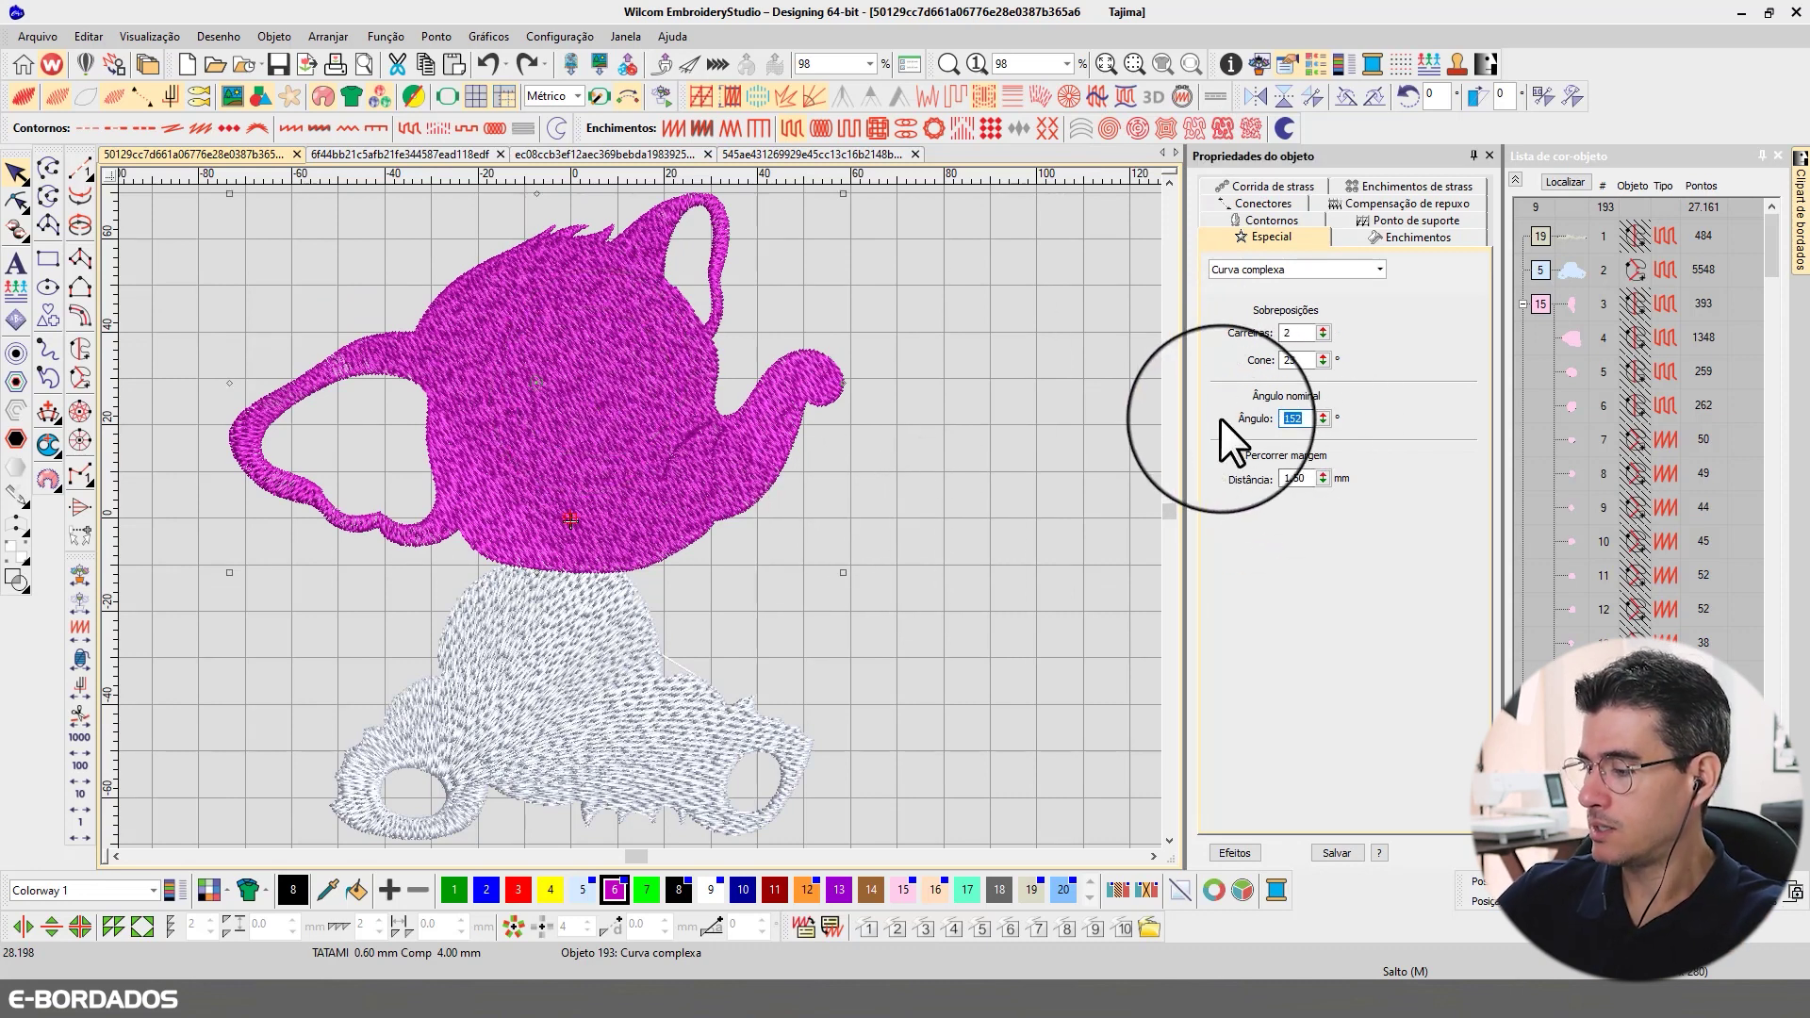
pyautogui.write('90')
pyautogui.press('Return')
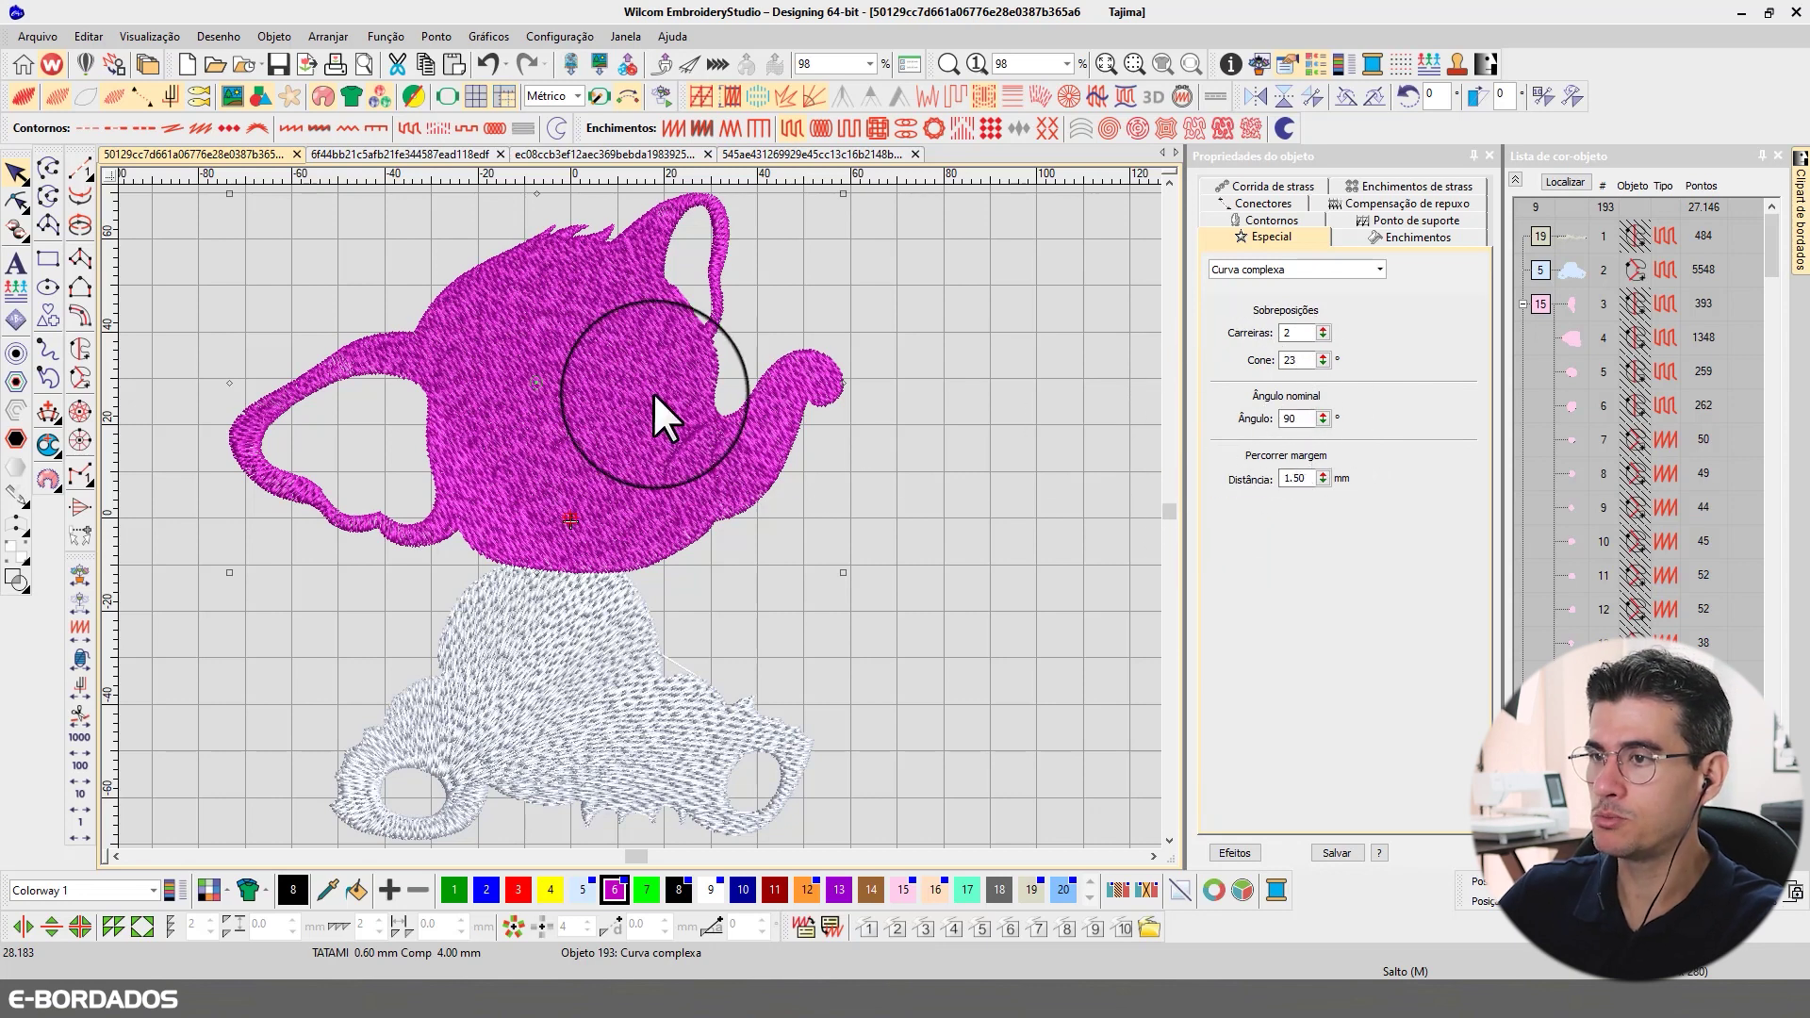
# - Convert the white lower-body piece from Curva complexa to an Enchimento complexo fill
pyautogui.click(592, 624)
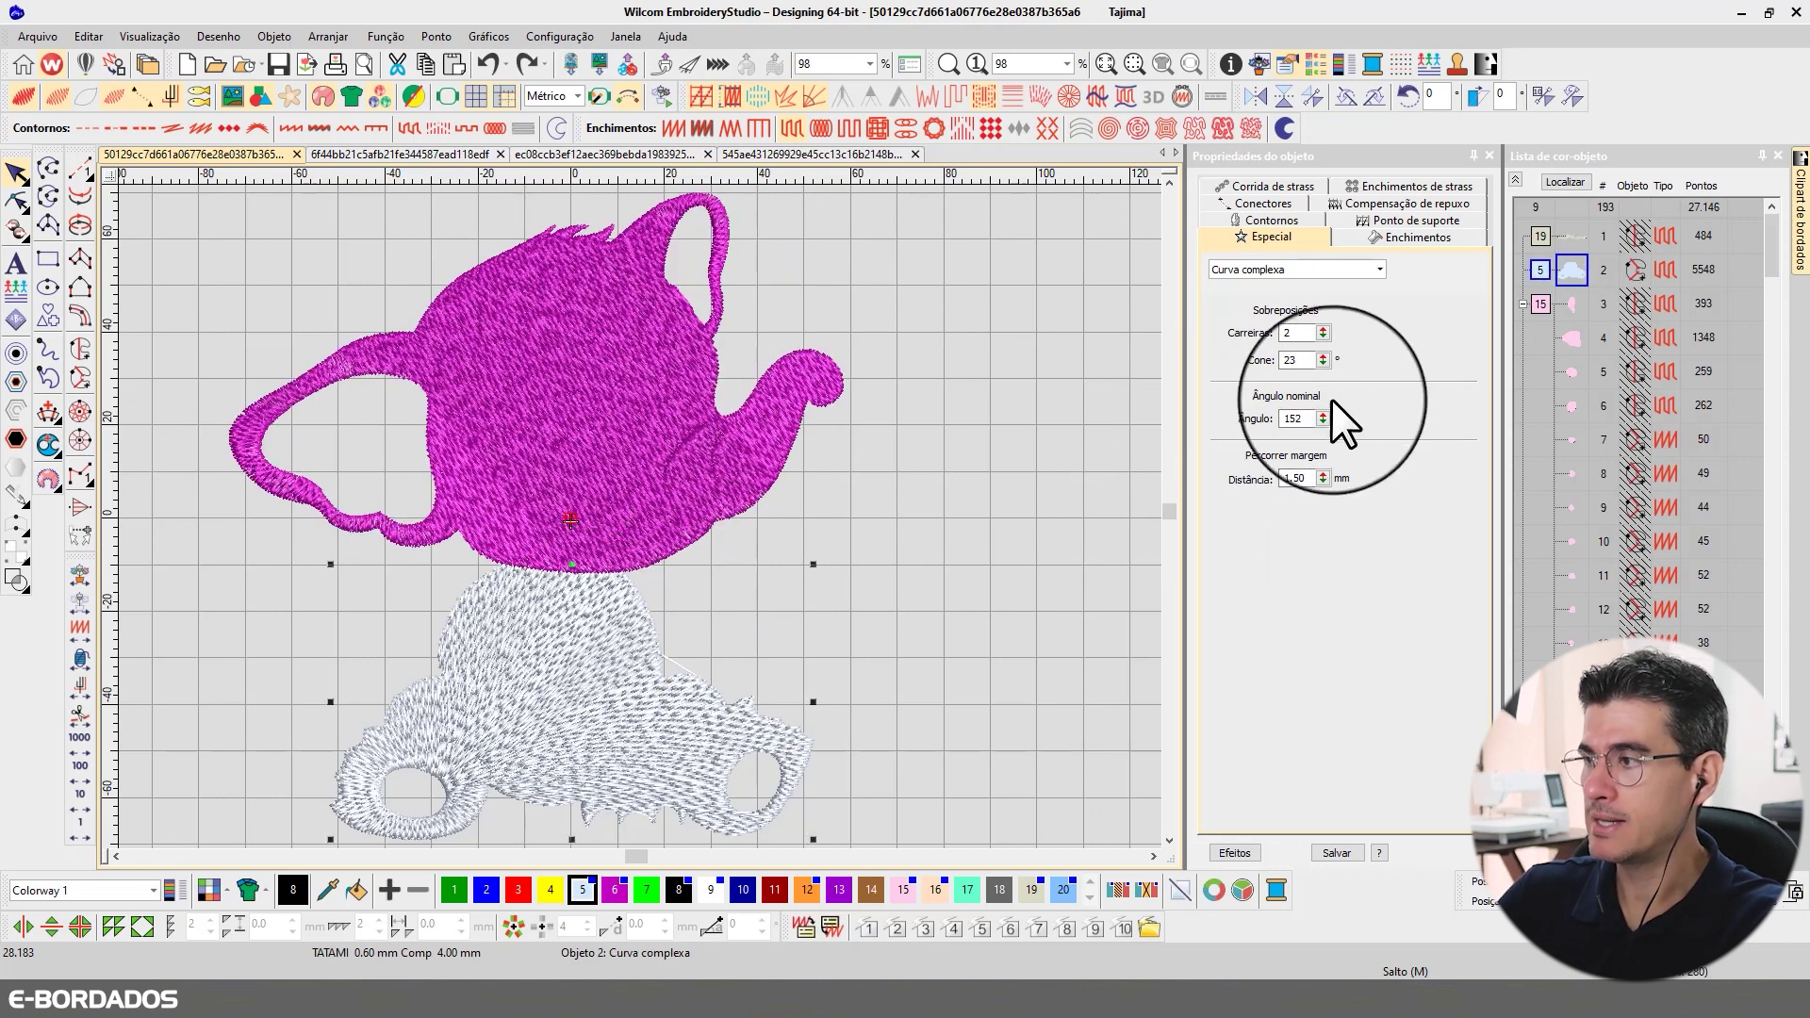
pyautogui.click(1308, 362)
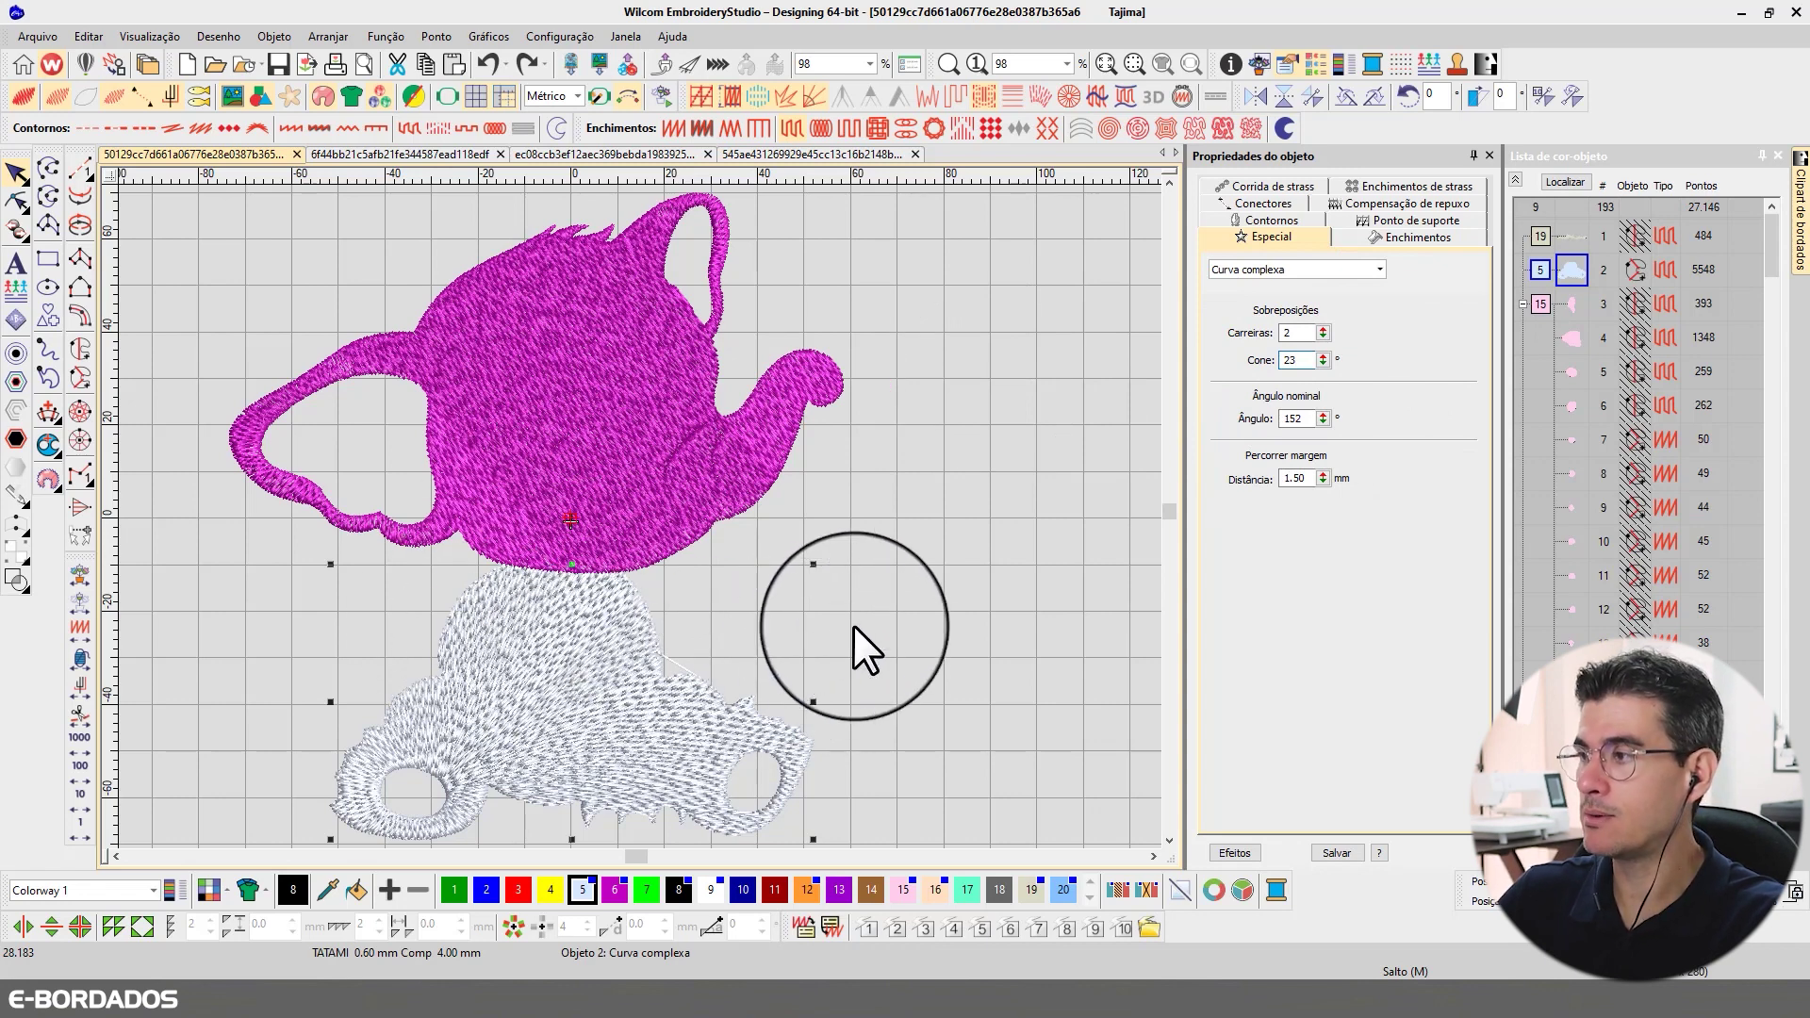
pyautogui.moveTo(1297, 360); pyautogui.dragTo(1254, 362)
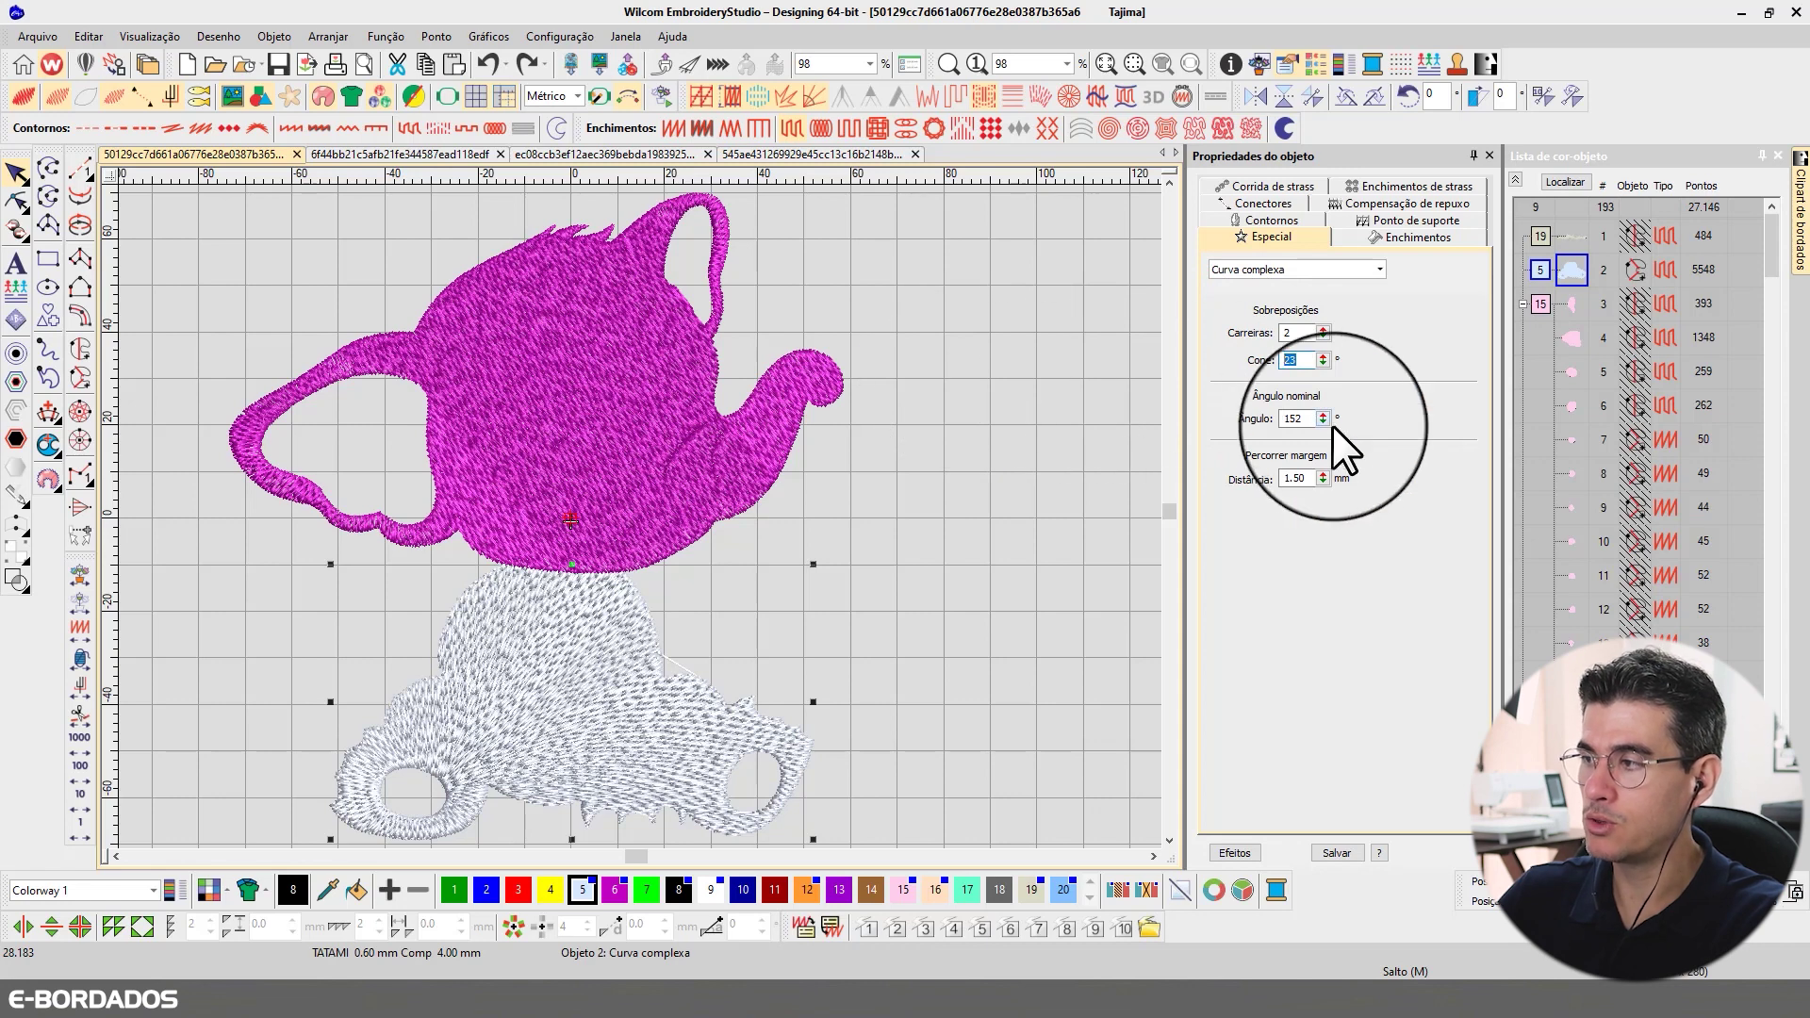
pyautogui.moveTo(1309, 419); pyautogui.dragTo(1221, 413)
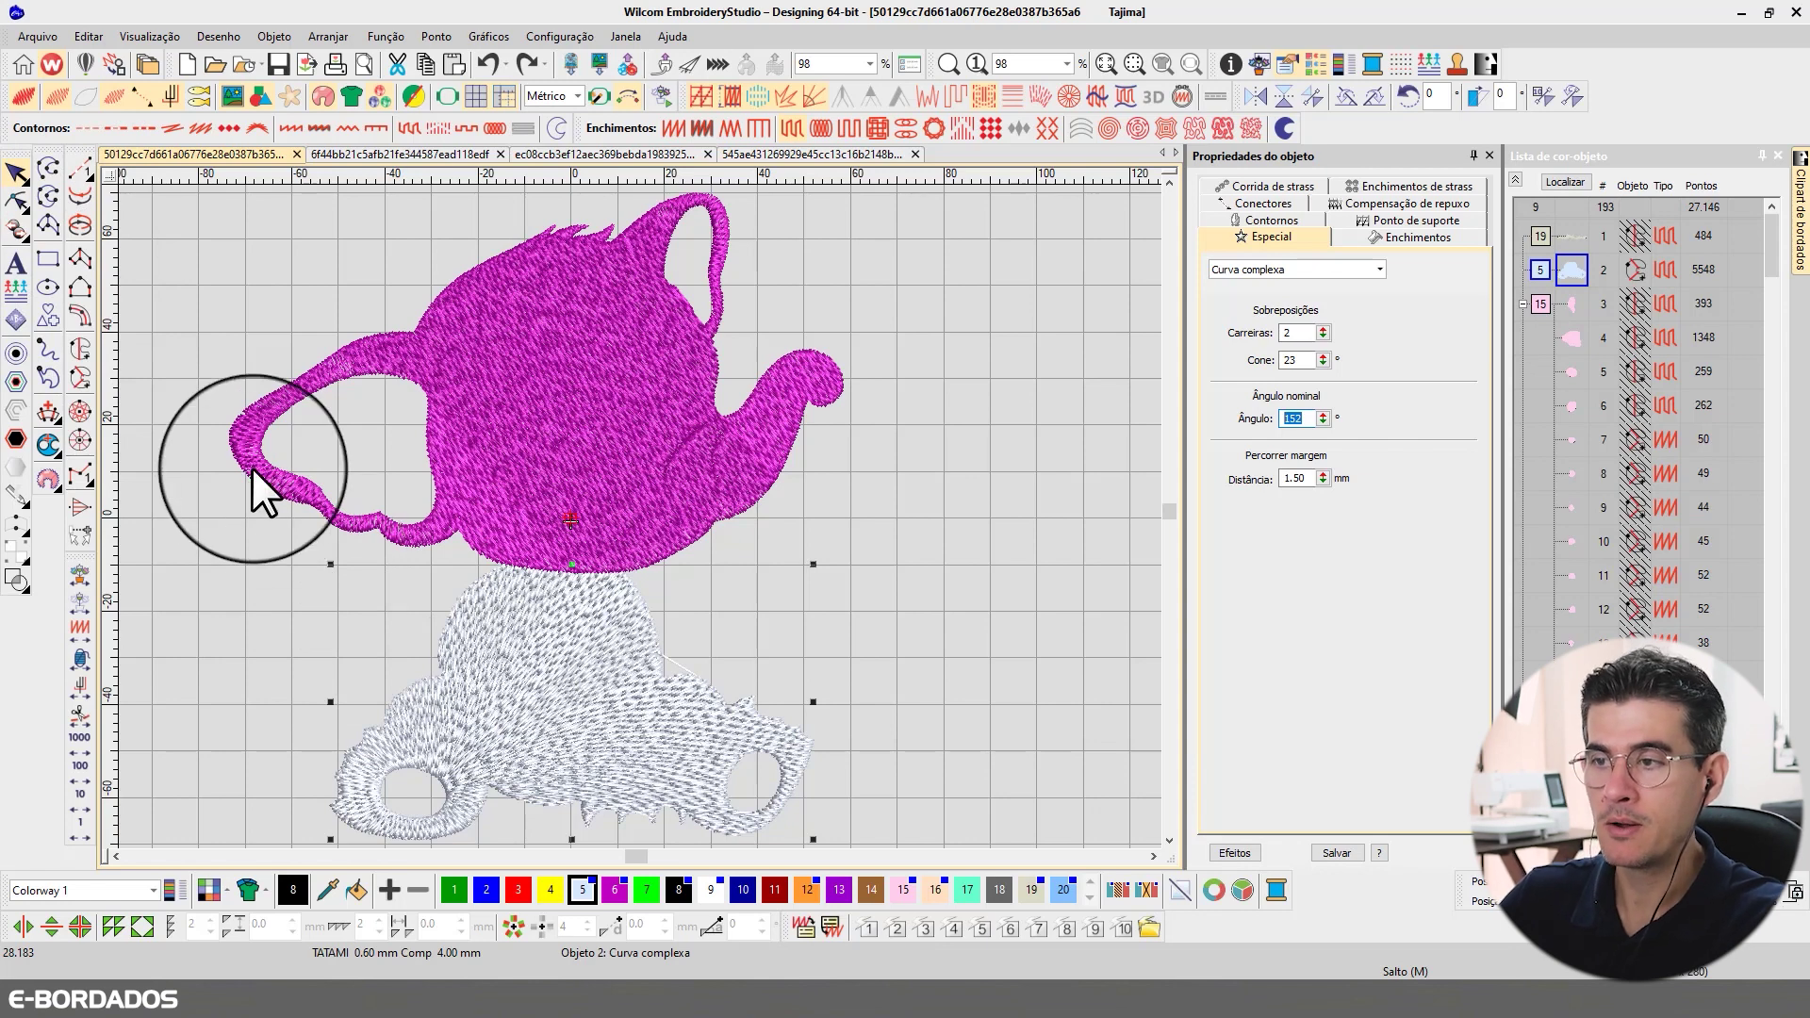
pyautogui.click(76, 348)
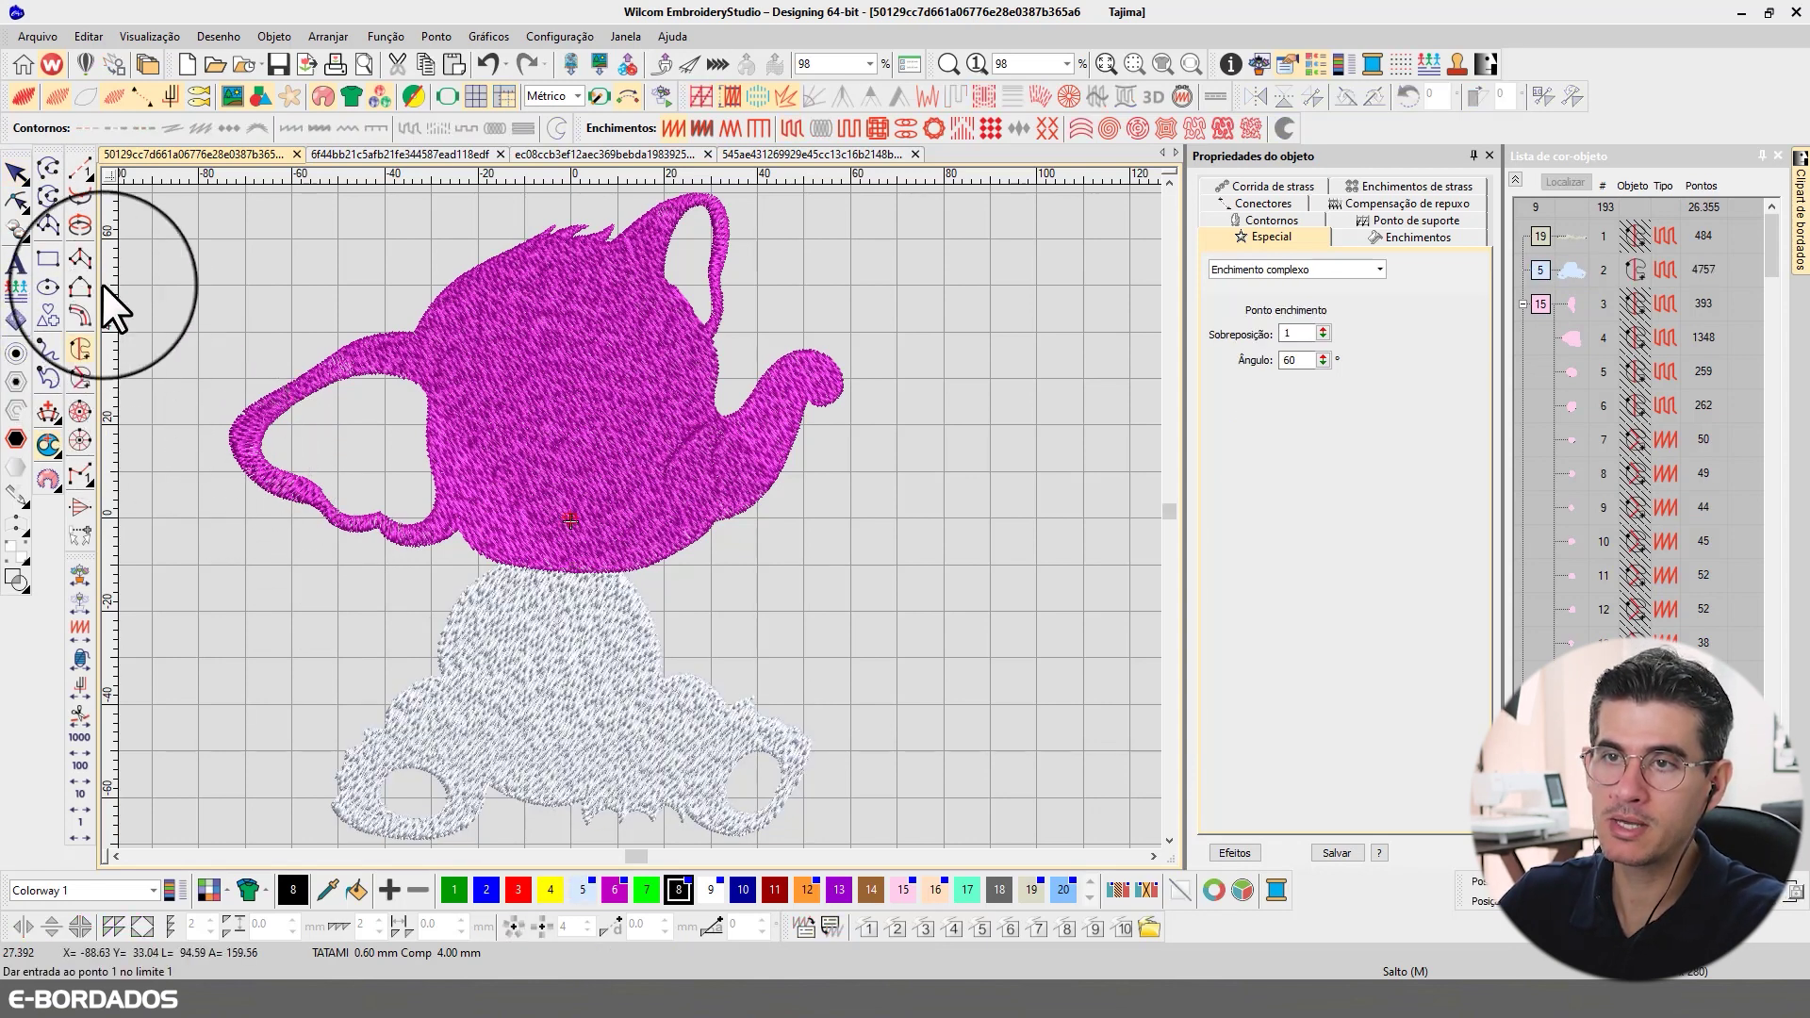
pyautogui.click(535, 387)
pyautogui.press('Escape')
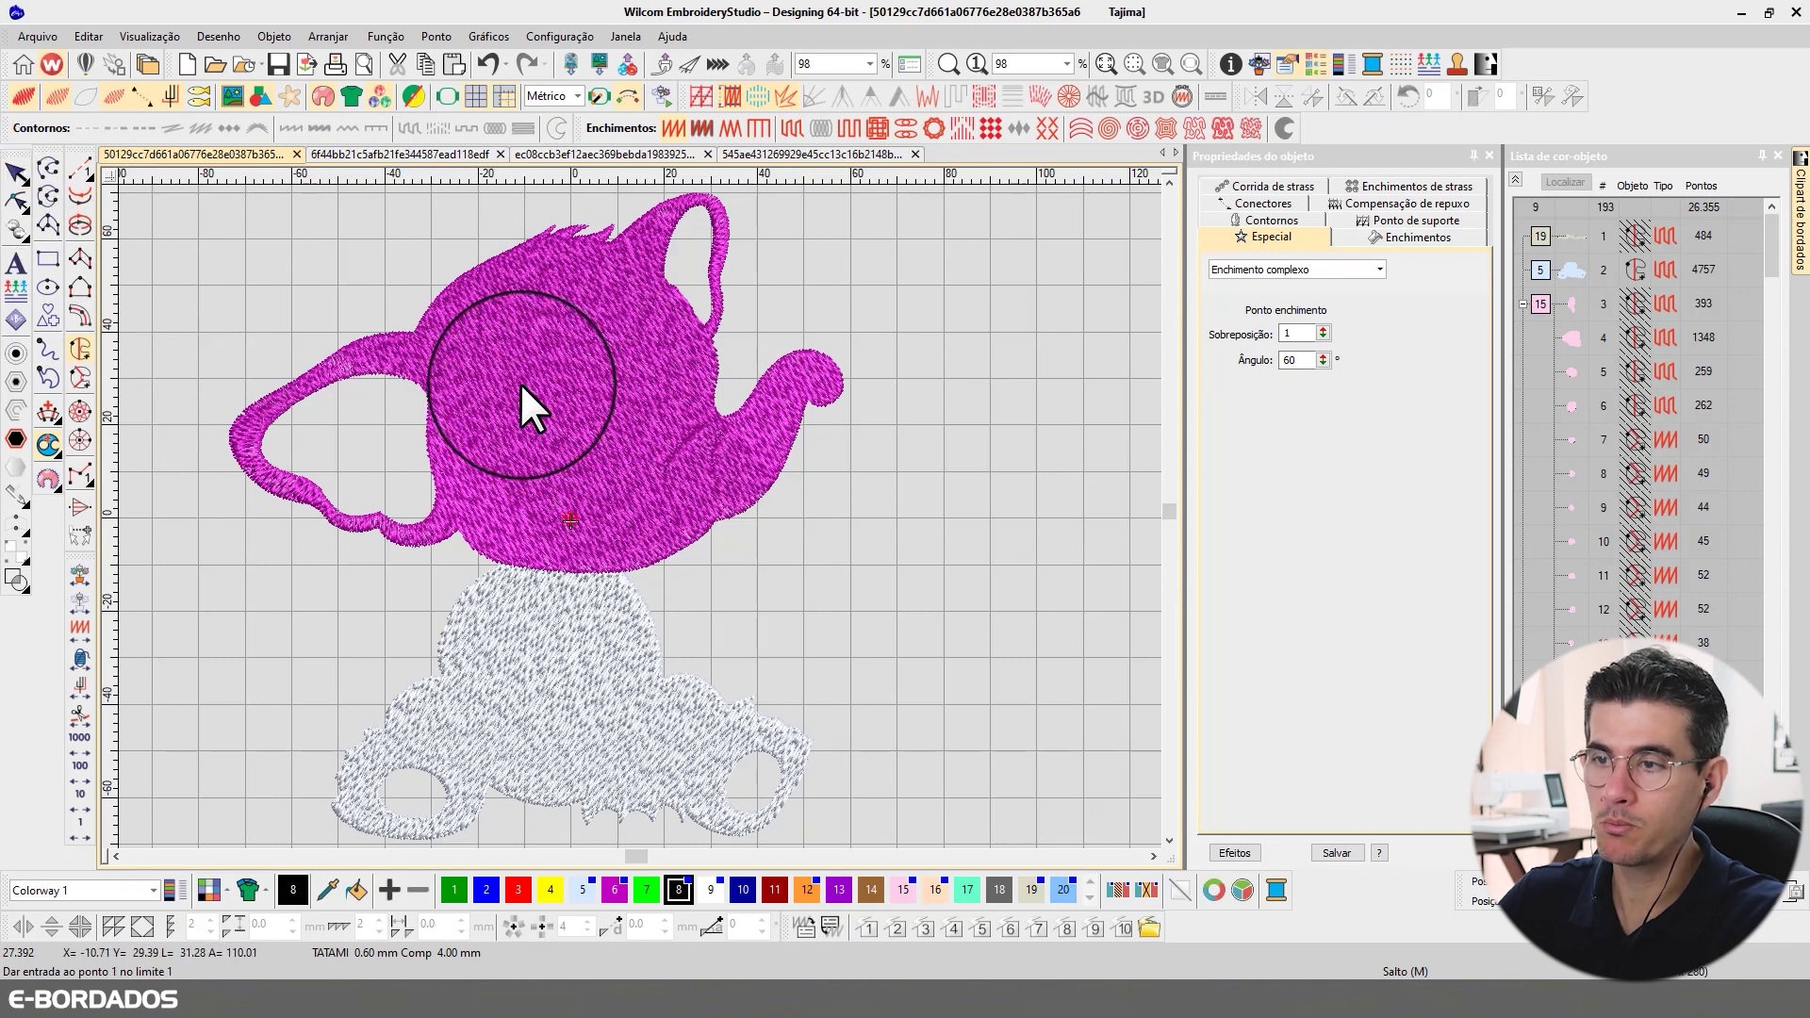
pyautogui.press('Escape')
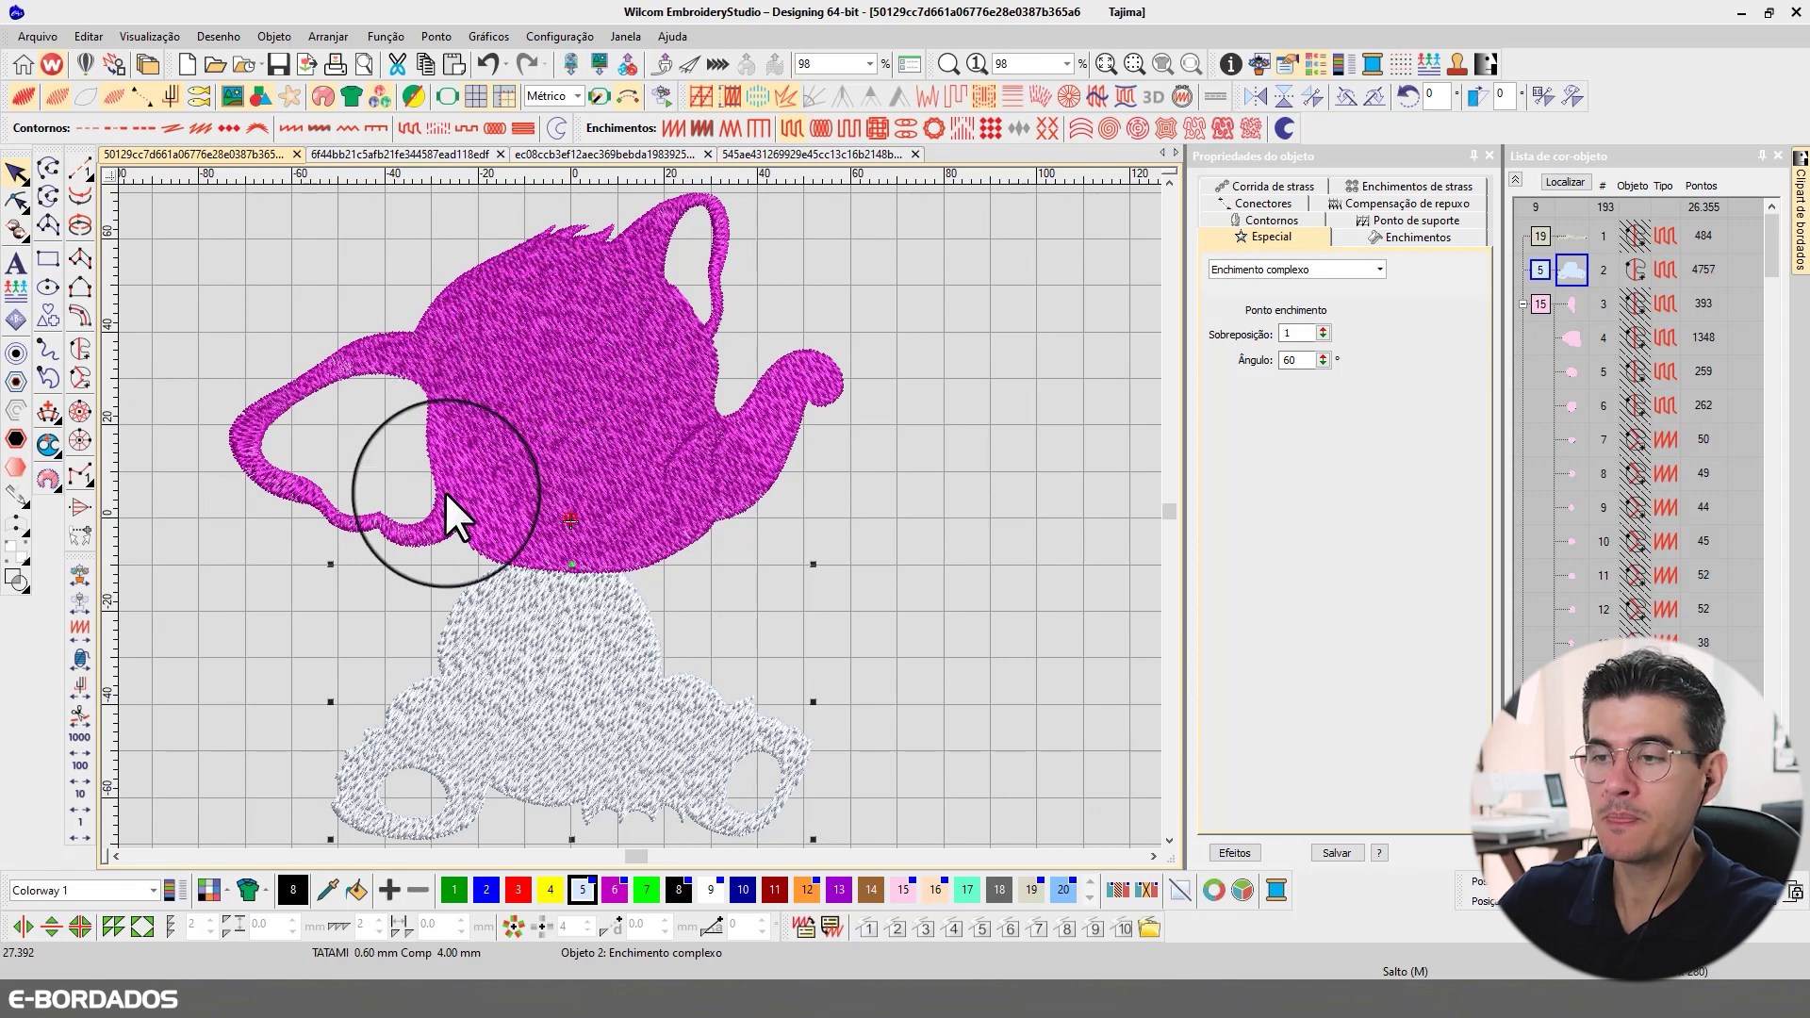
# - Convert the magenta head piece from Curva complexa to an Enchimento complexo fill
pyautogui.click(296, 477)
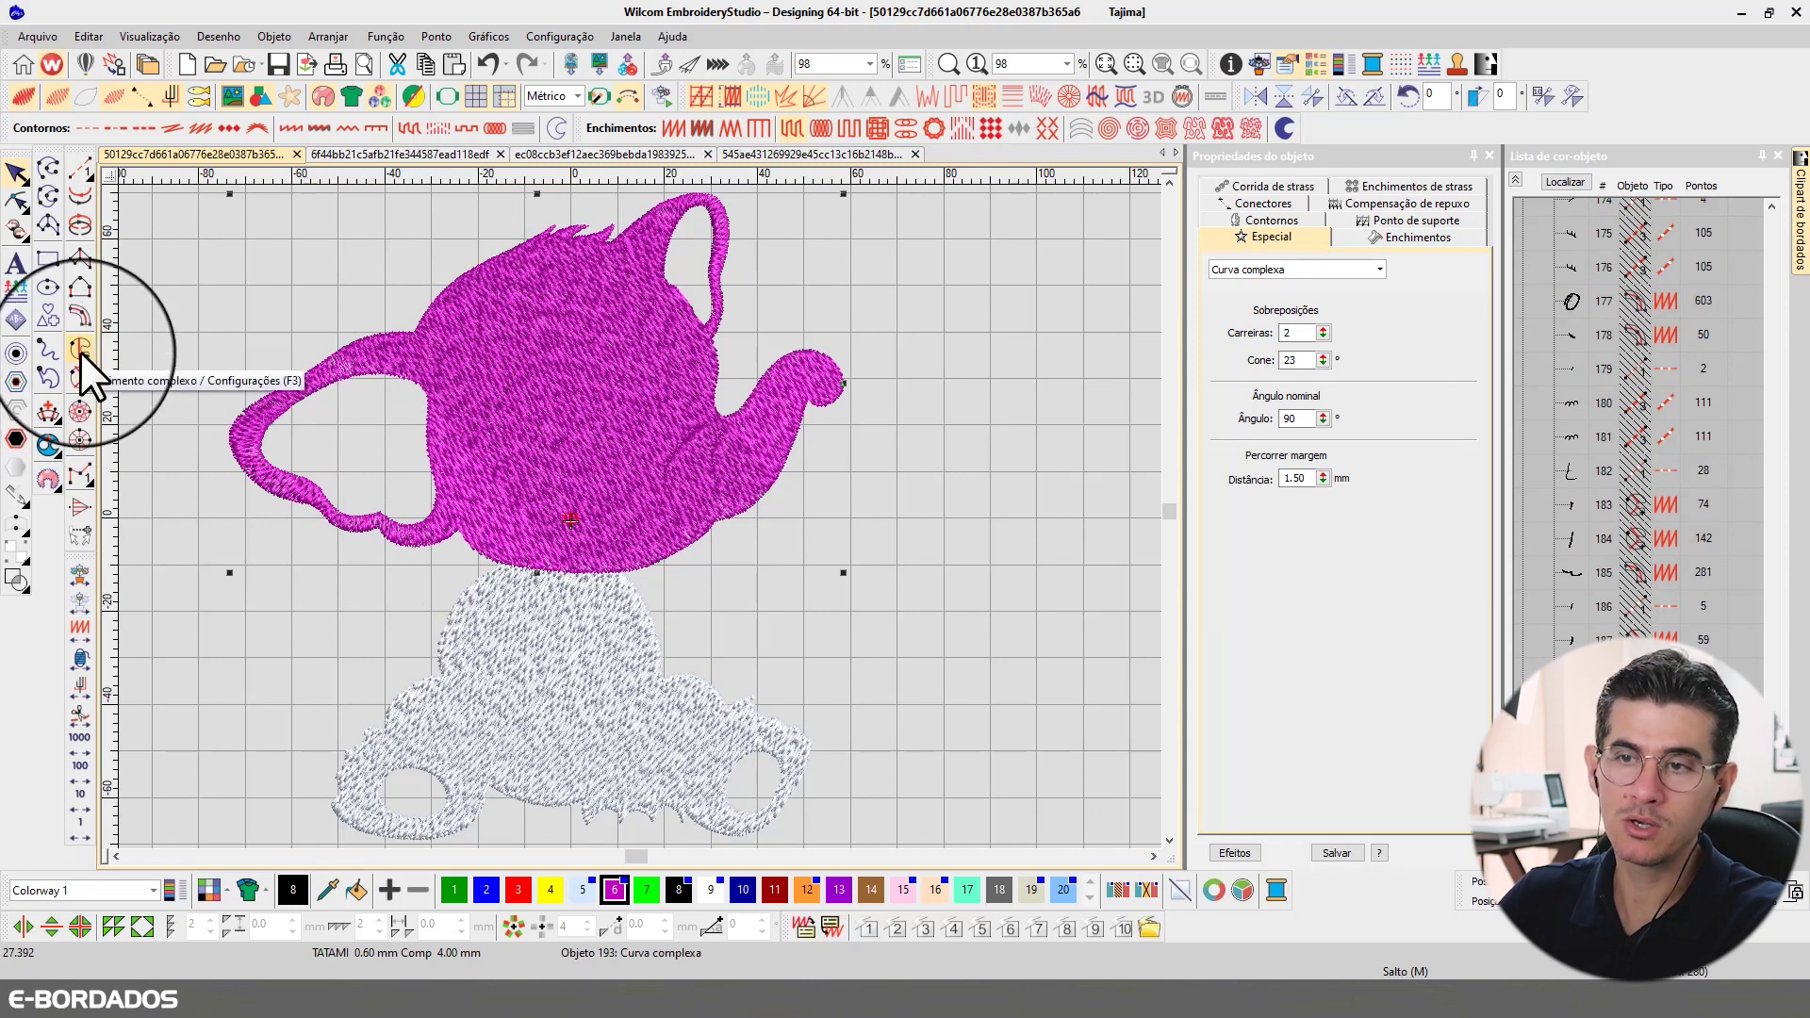
pyautogui.click(79, 320)
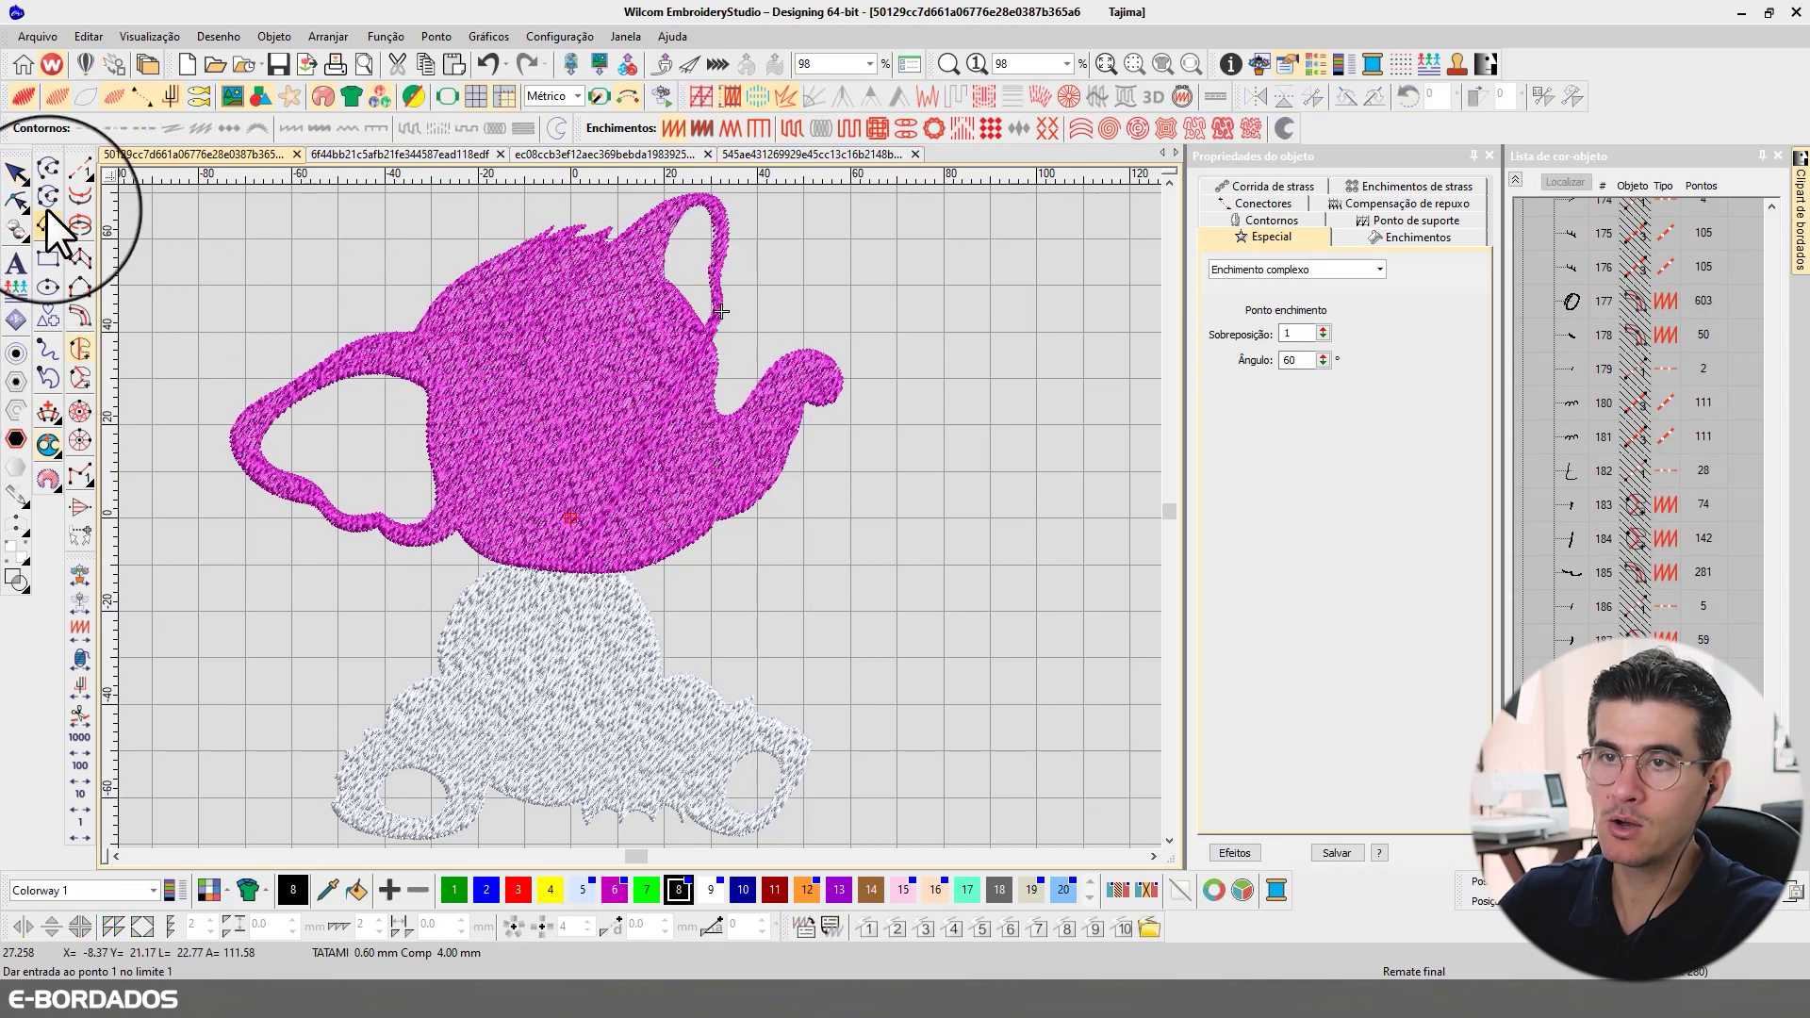
pyautogui.click(16, 172)
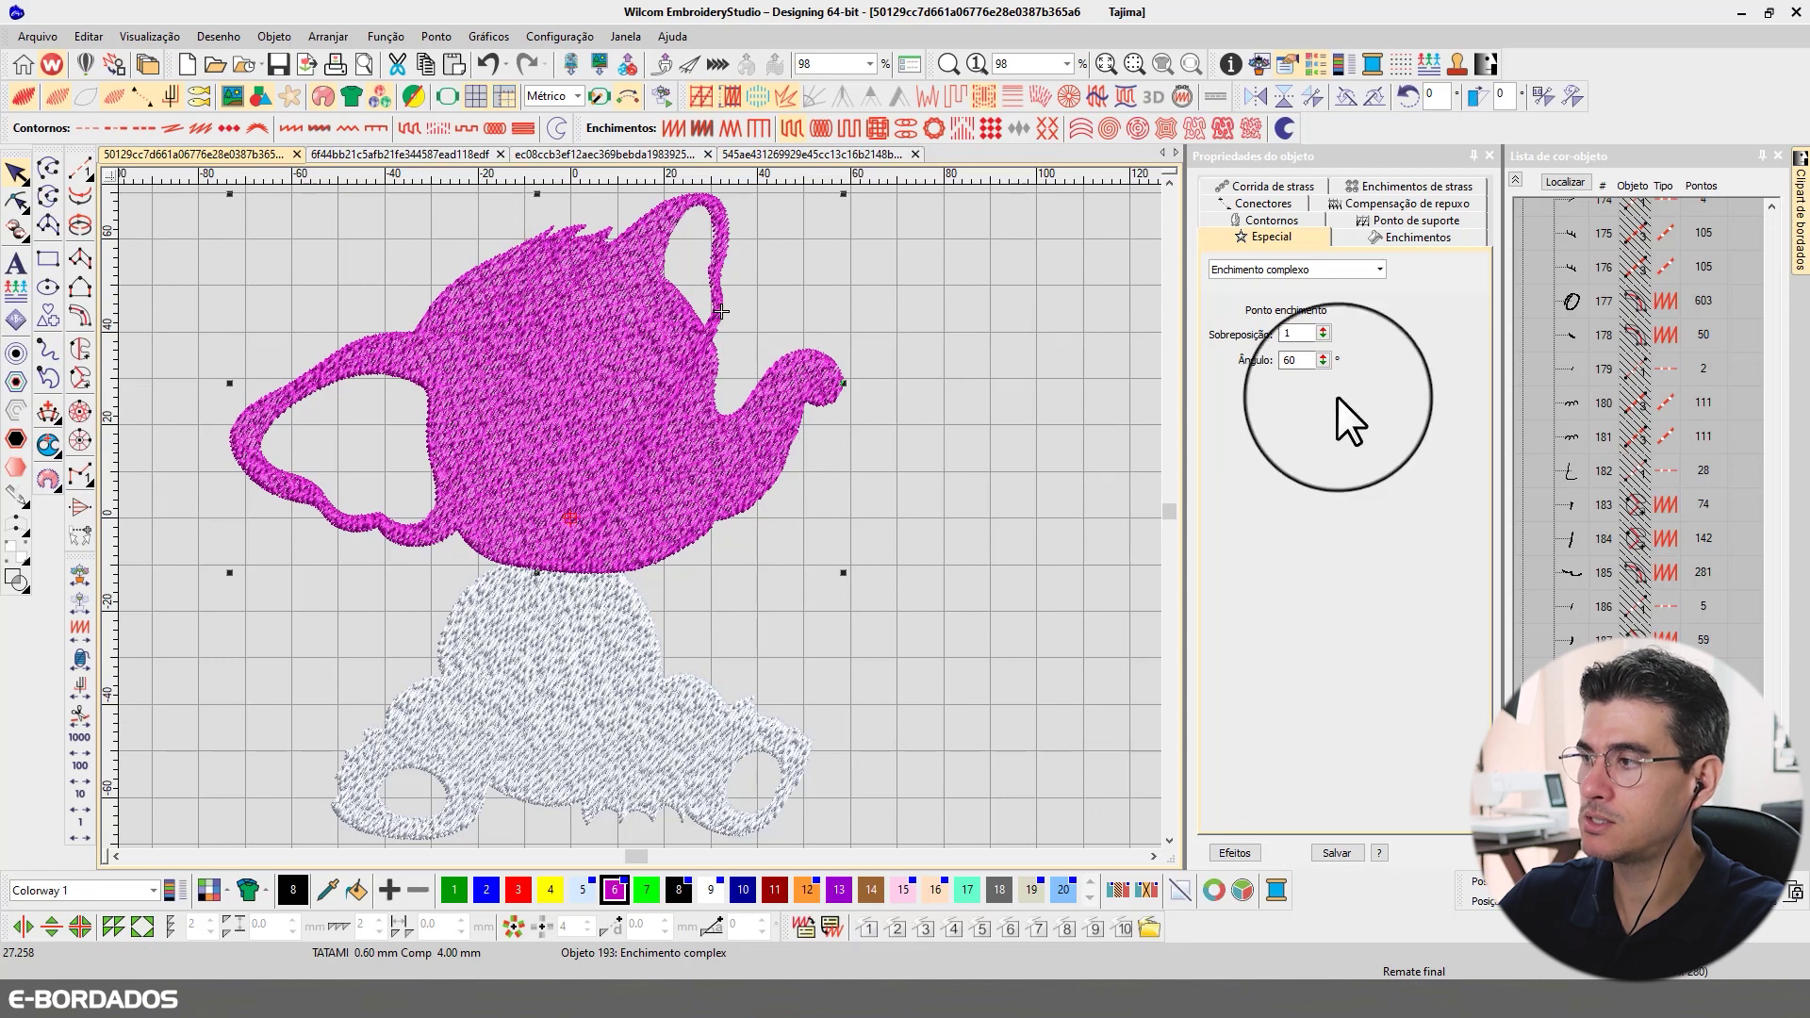
# - Try a 90° stitch angle on the magenta head fill and settle on 65°
pyautogui.moveTo(1315, 359); pyautogui.dragTo(1236, 349)
pyautogui.write('90')
pyautogui.press('Return')
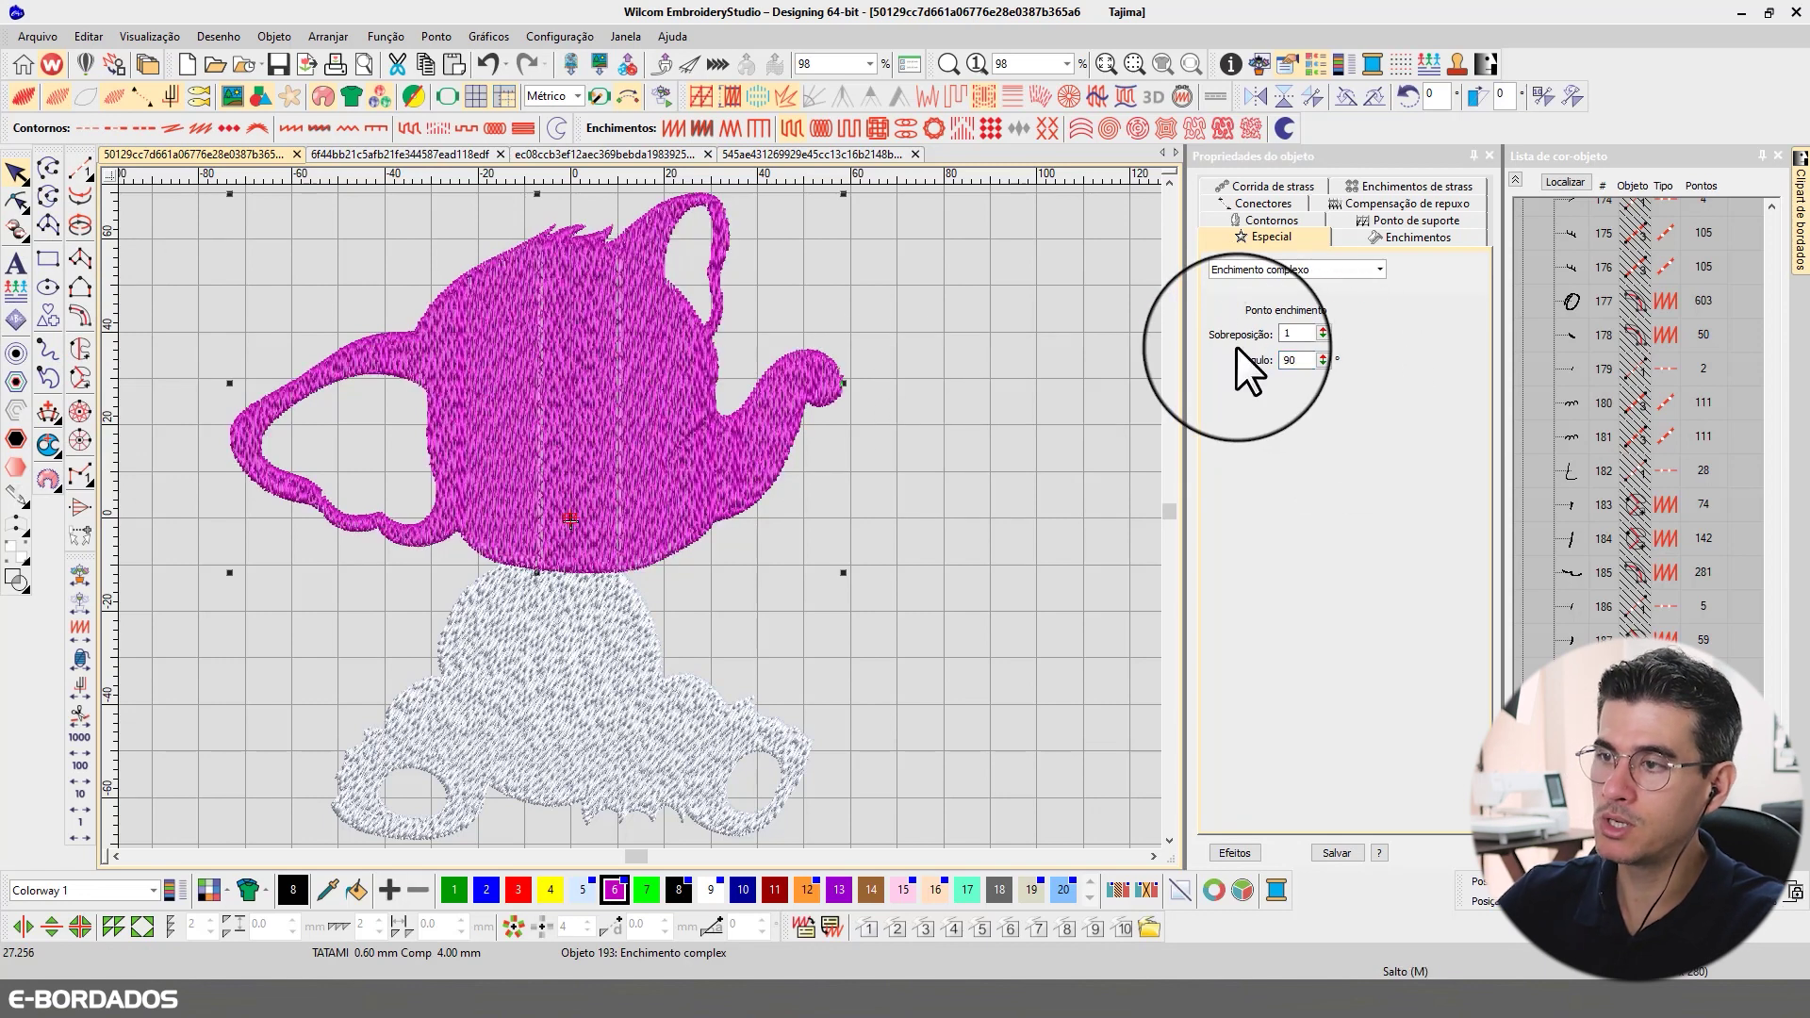
pyautogui.moveTo(1314, 359); pyautogui.dragTo(1211, 351)
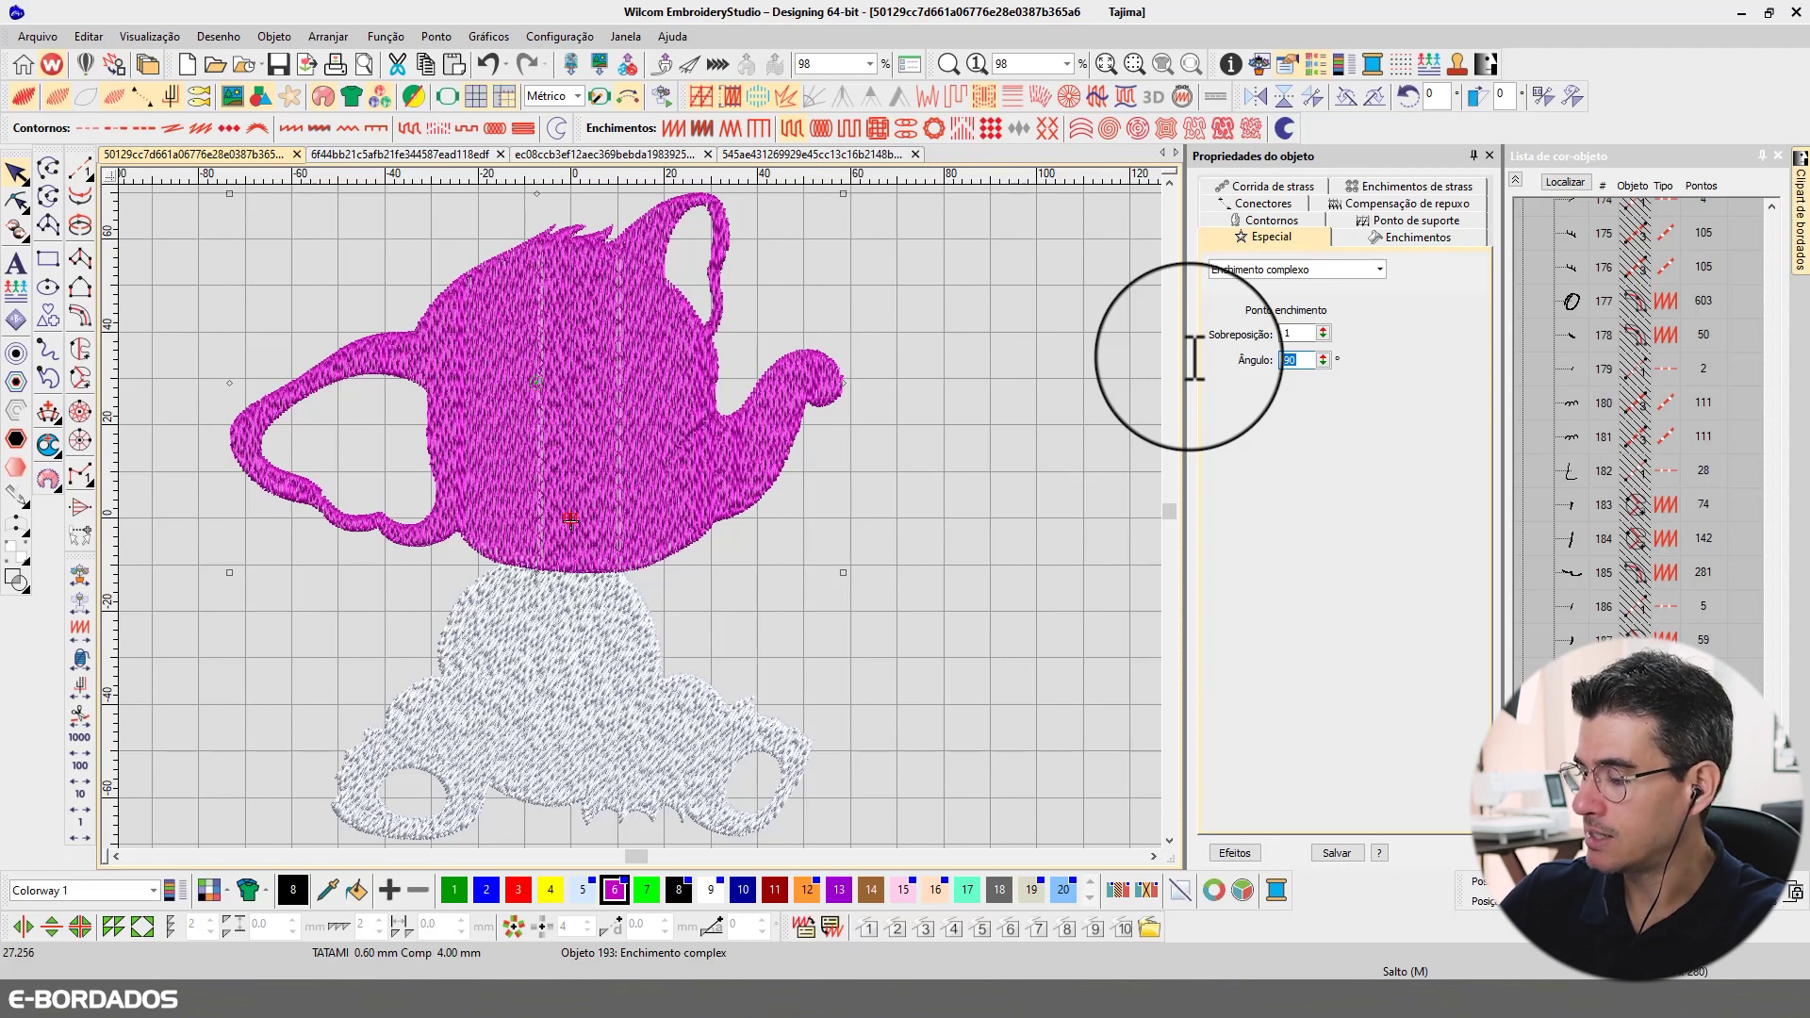
pyautogui.press('Return')
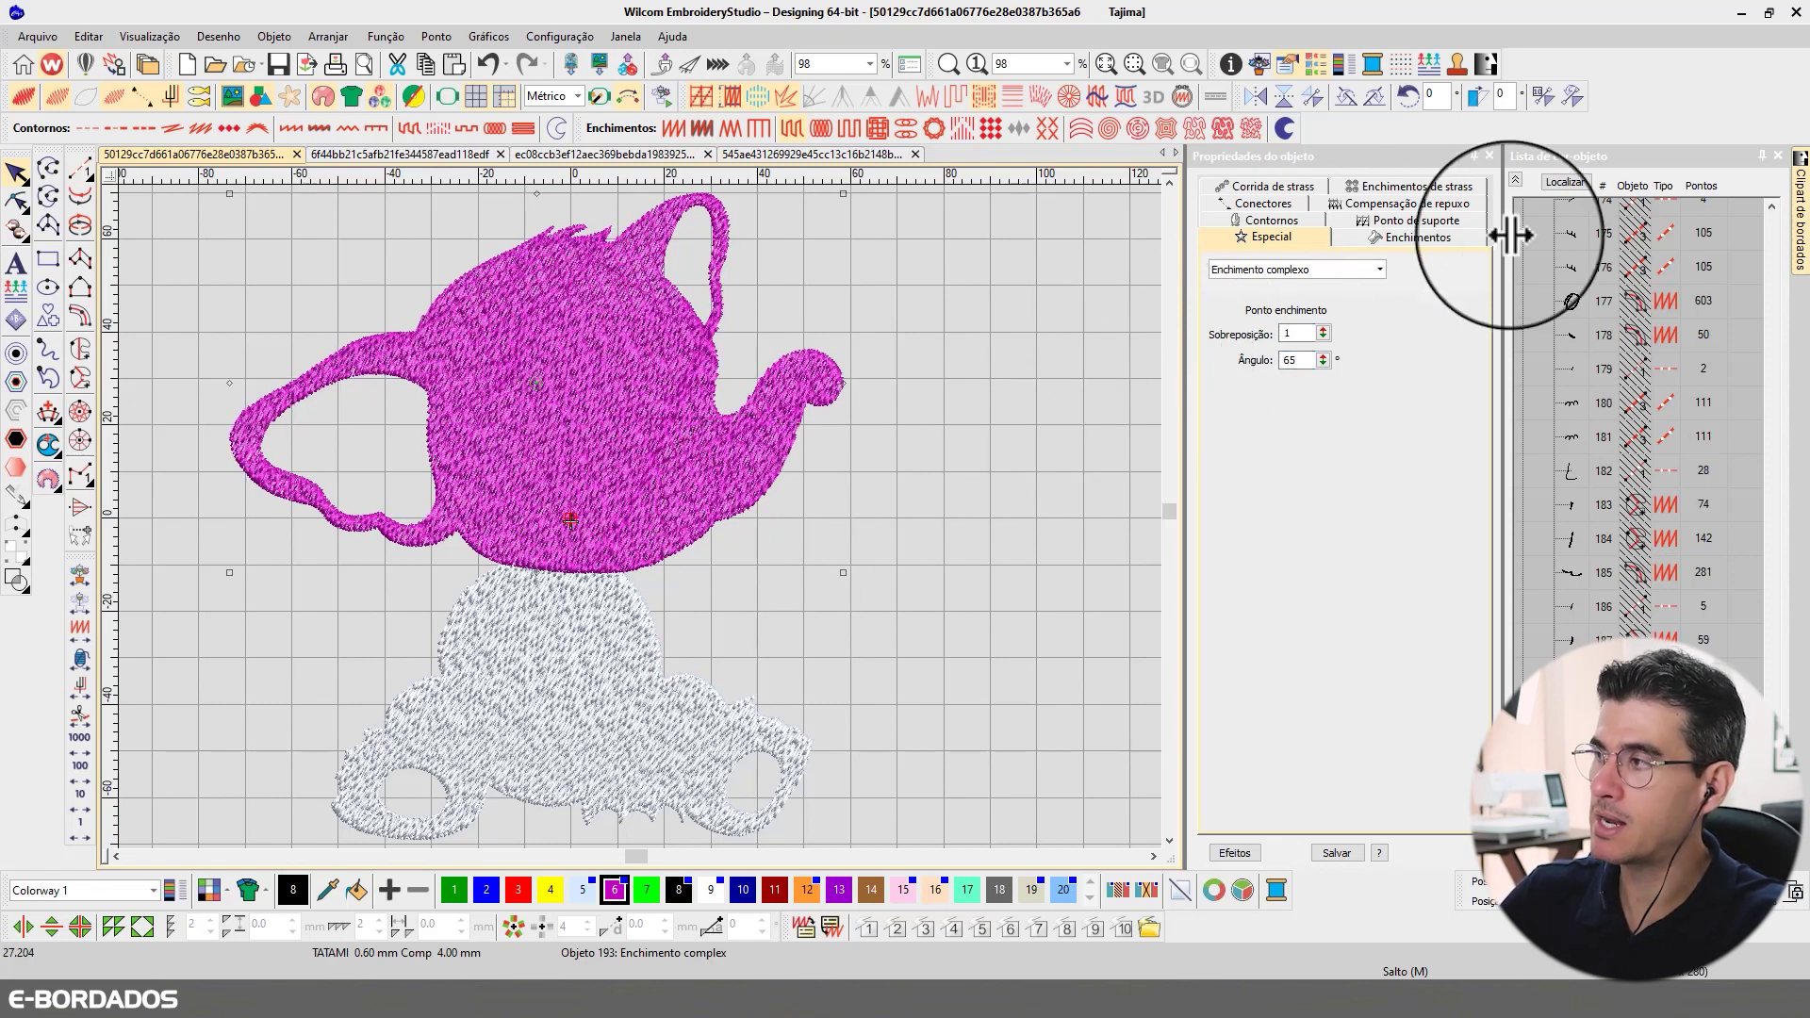
# - Set the white lower-body fill's stitch angle to 20°
pyautogui.click(624, 660)
pyautogui.moveTo(1305, 359); pyautogui.dragTo(1225, 363)
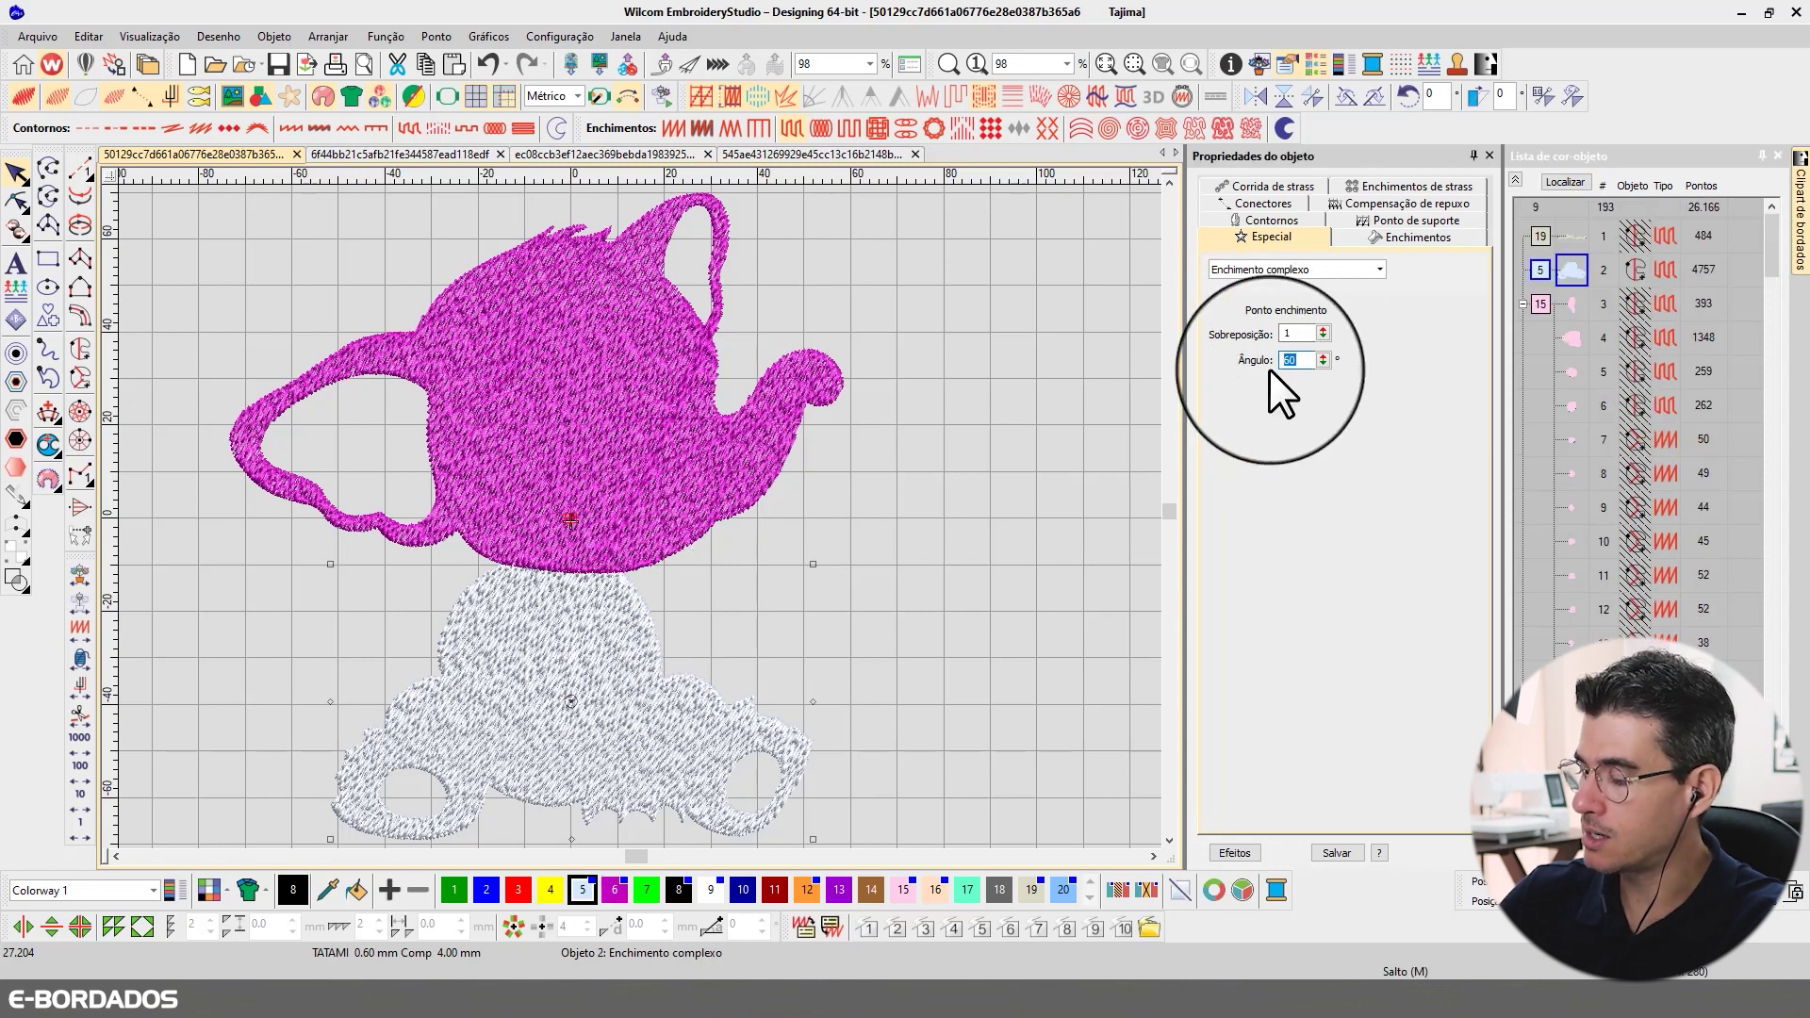
pyautogui.press('Return')
pyautogui.press('Escape')
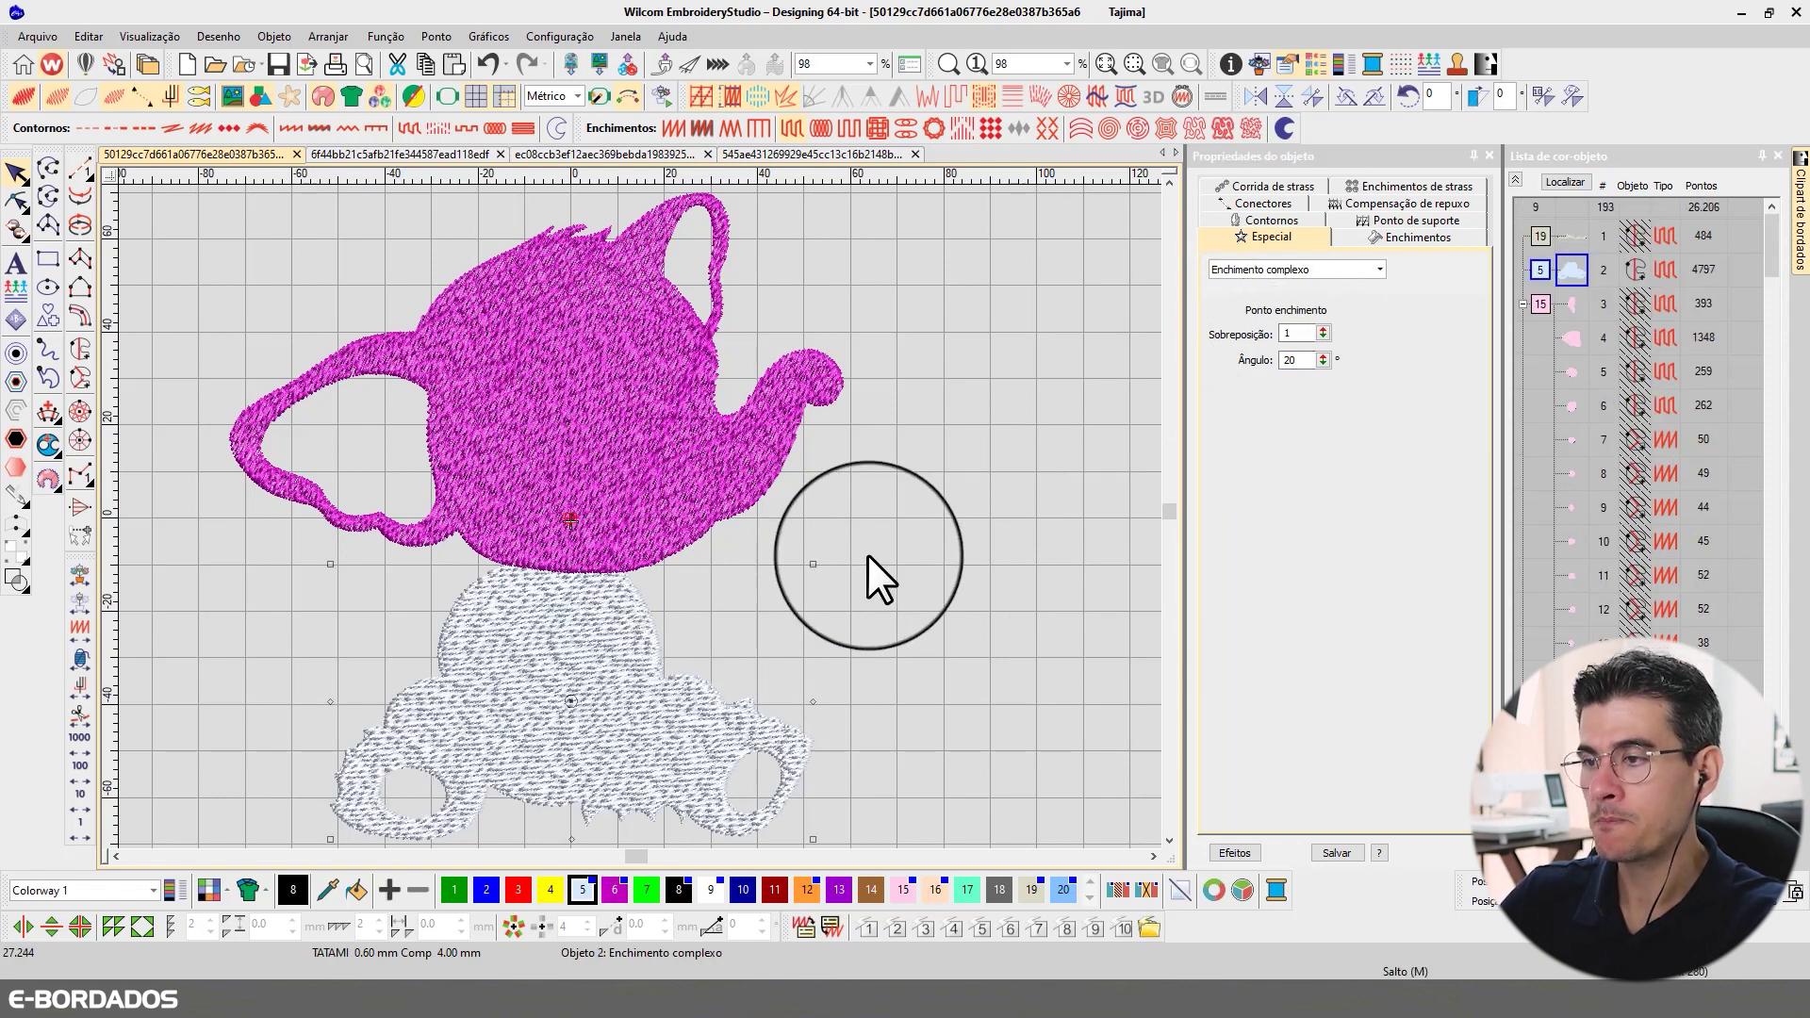
# - Recolour the magenta head fill with palette colour 5 and move it in the sewing order to directly before the body fill
pyautogui.click(660, 494)
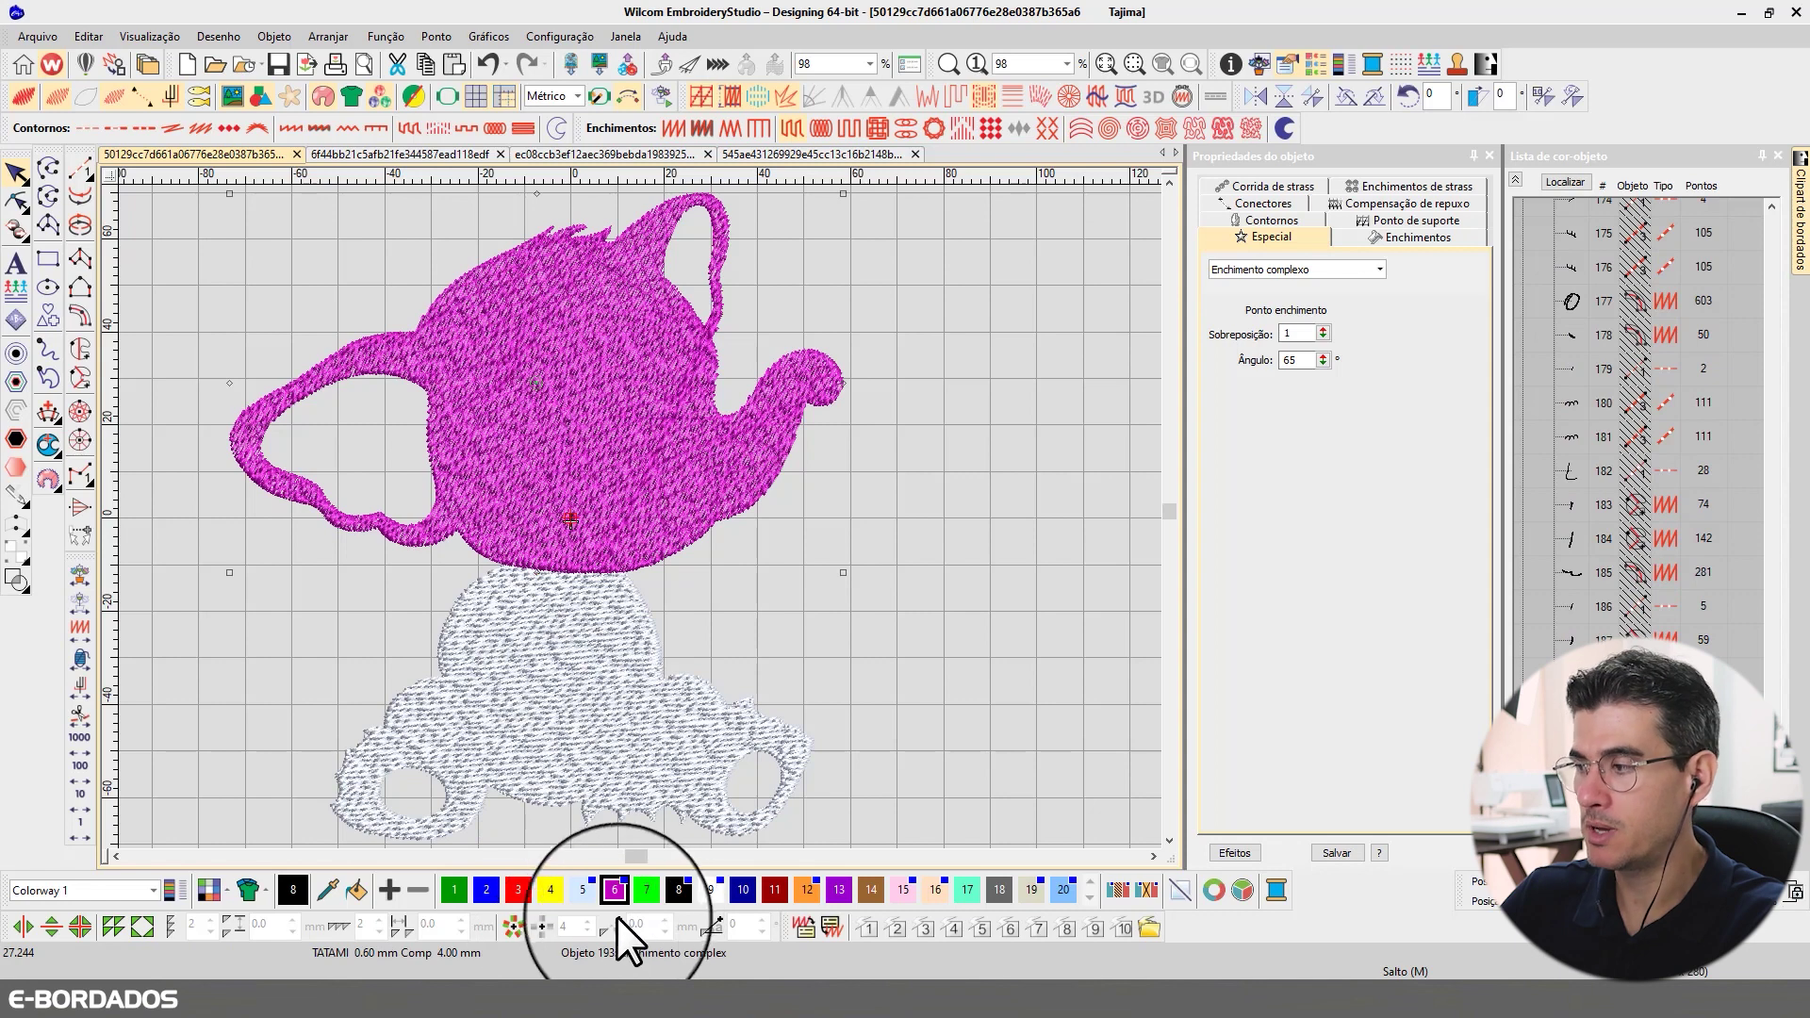
pyautogui.click(588, 894)
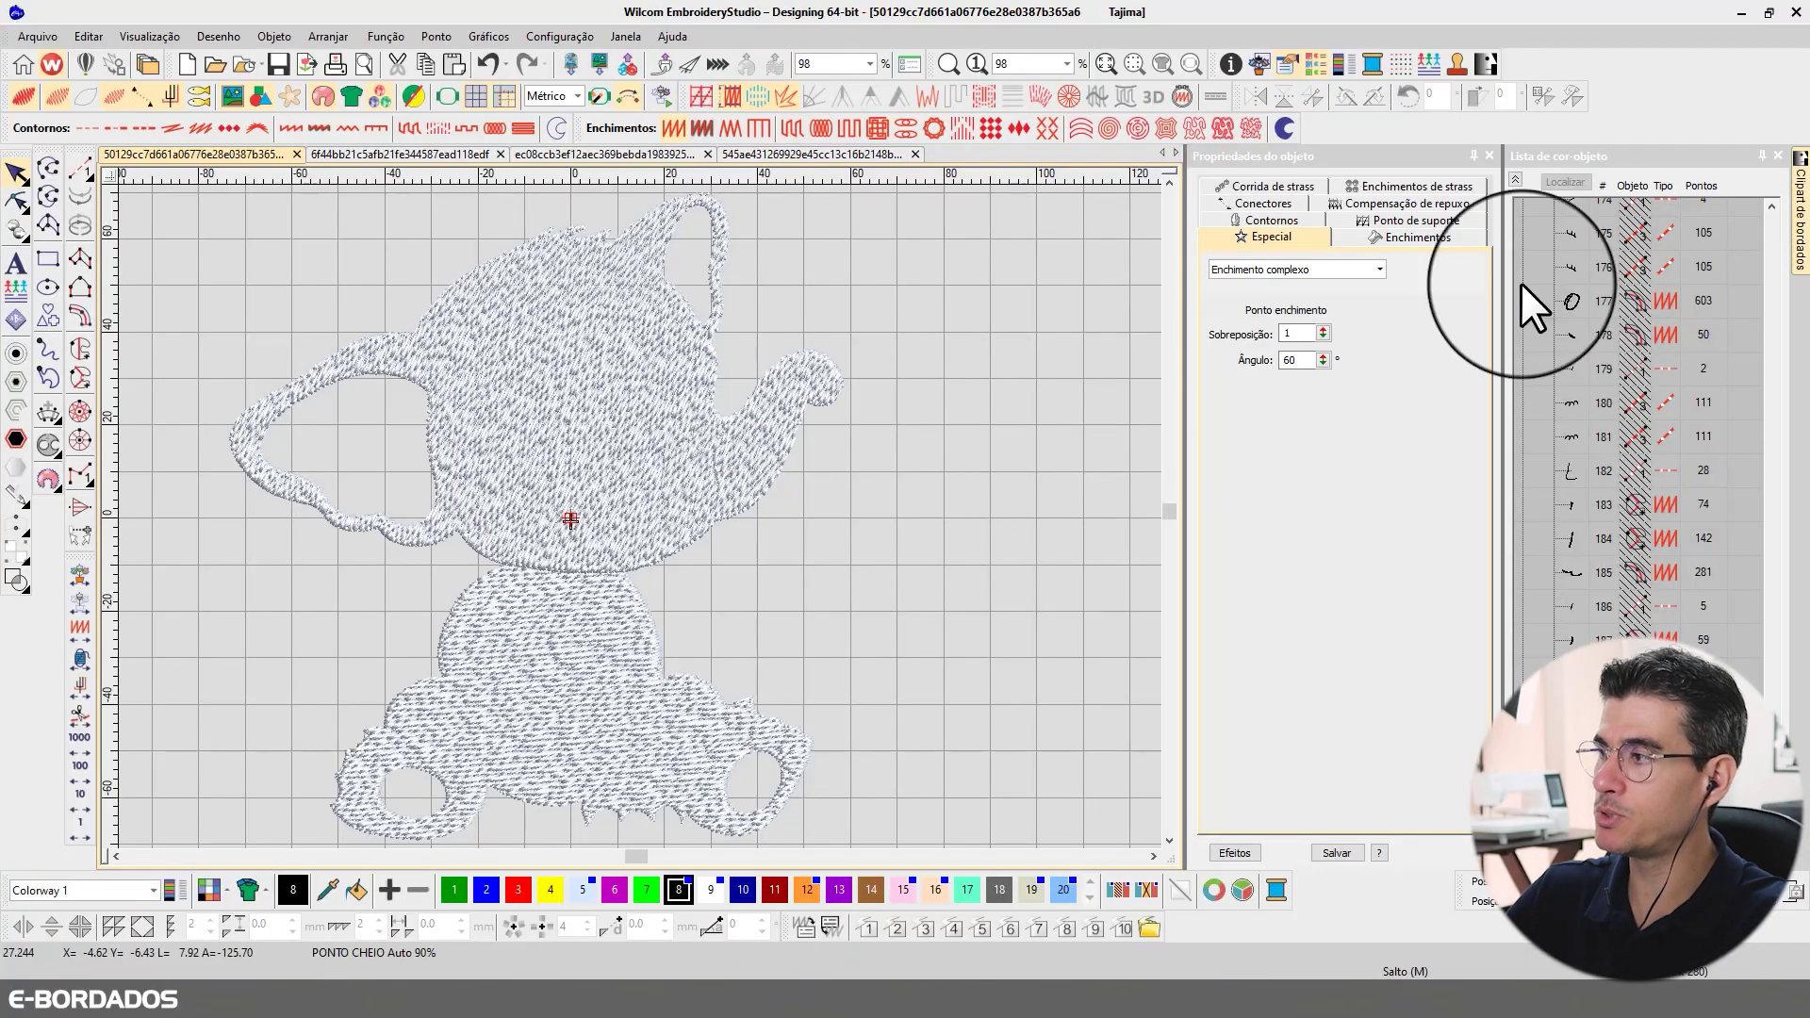
pyautogui.click(1515, 180)
pyautogui.moveTo(1575, 511); pyautogui.dragTo(1562, 258)
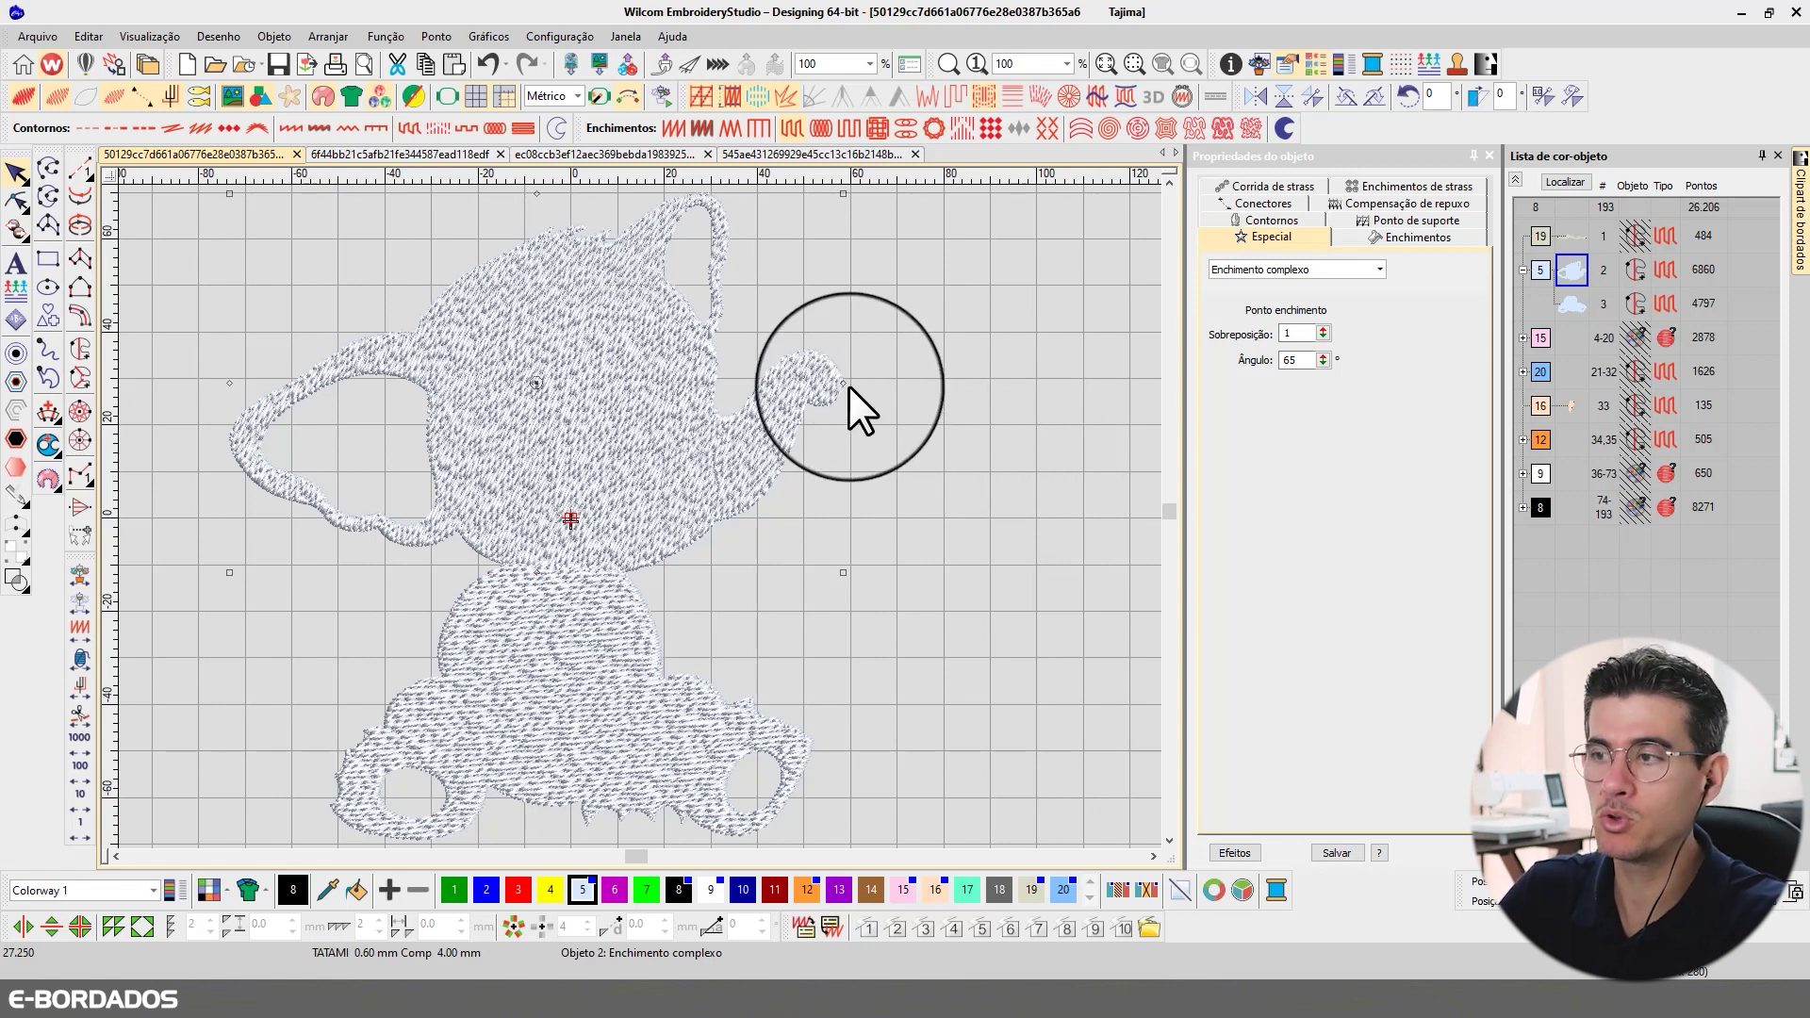
# - Inspect the body and head fills separately, and measure across the base of the right ear from the hair tuft to the ear hole
pyautogui.click(897, 362)
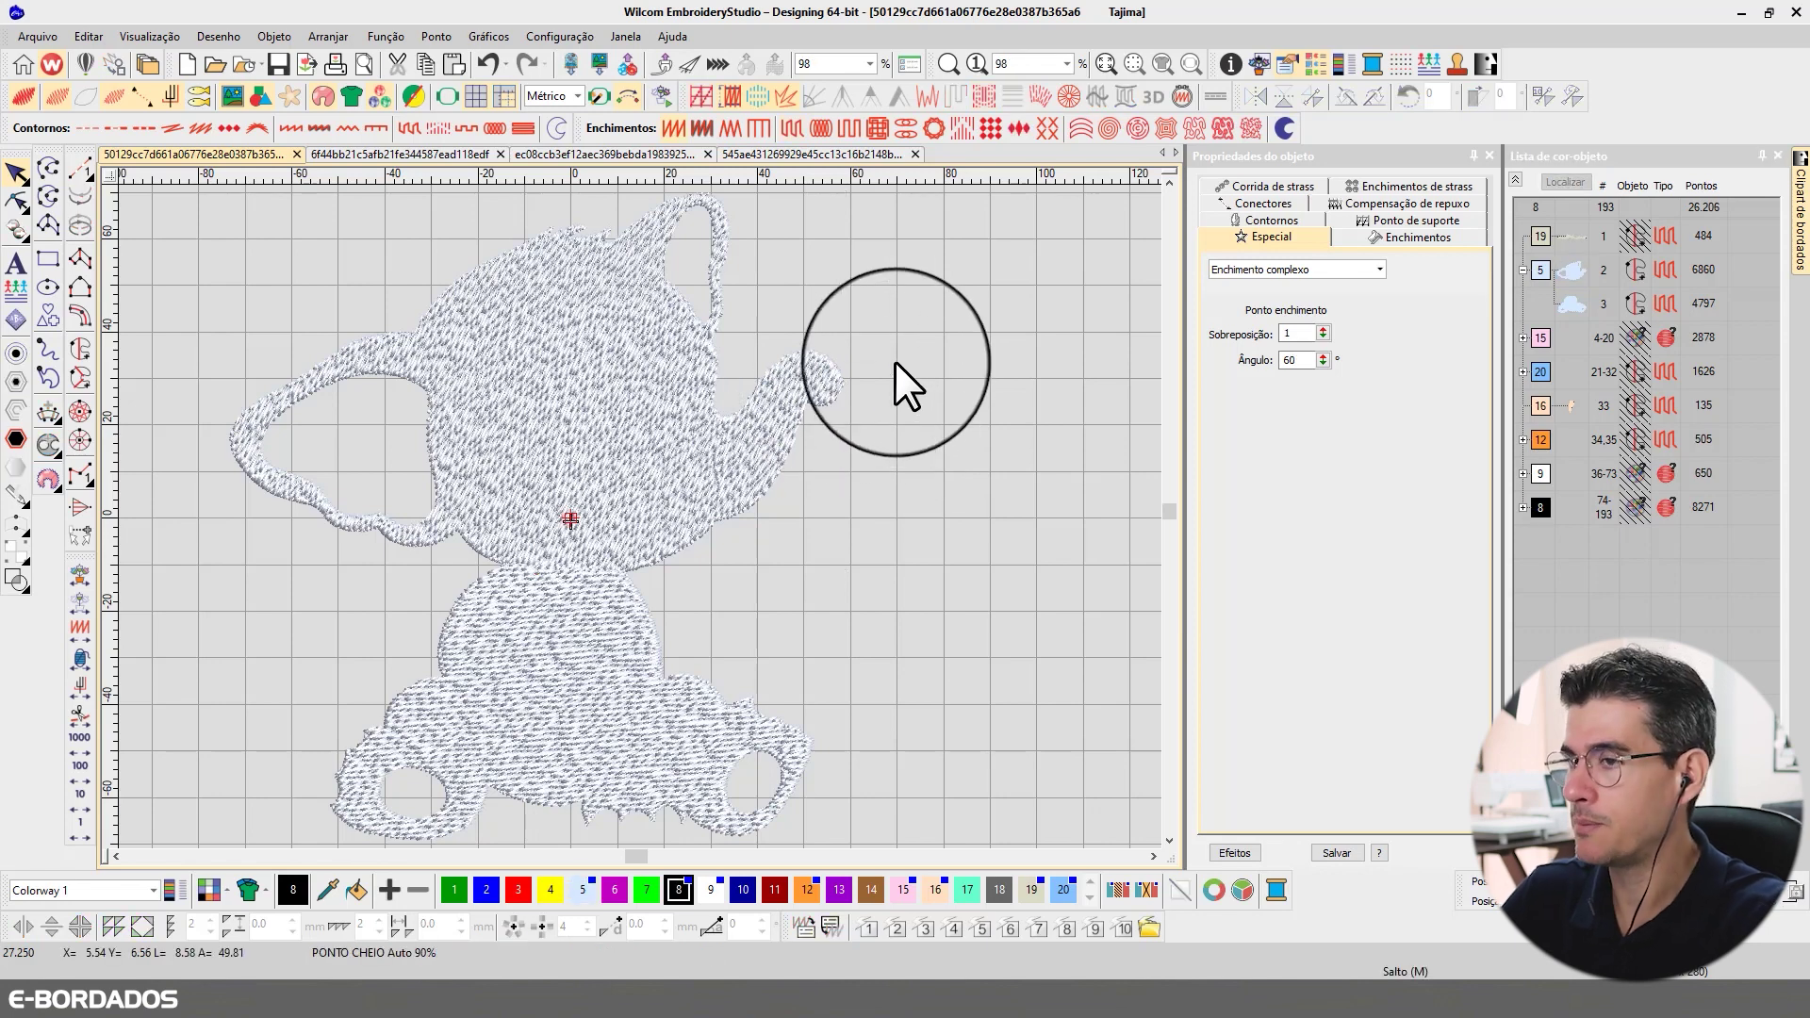
pyautogui.click(634, 599)
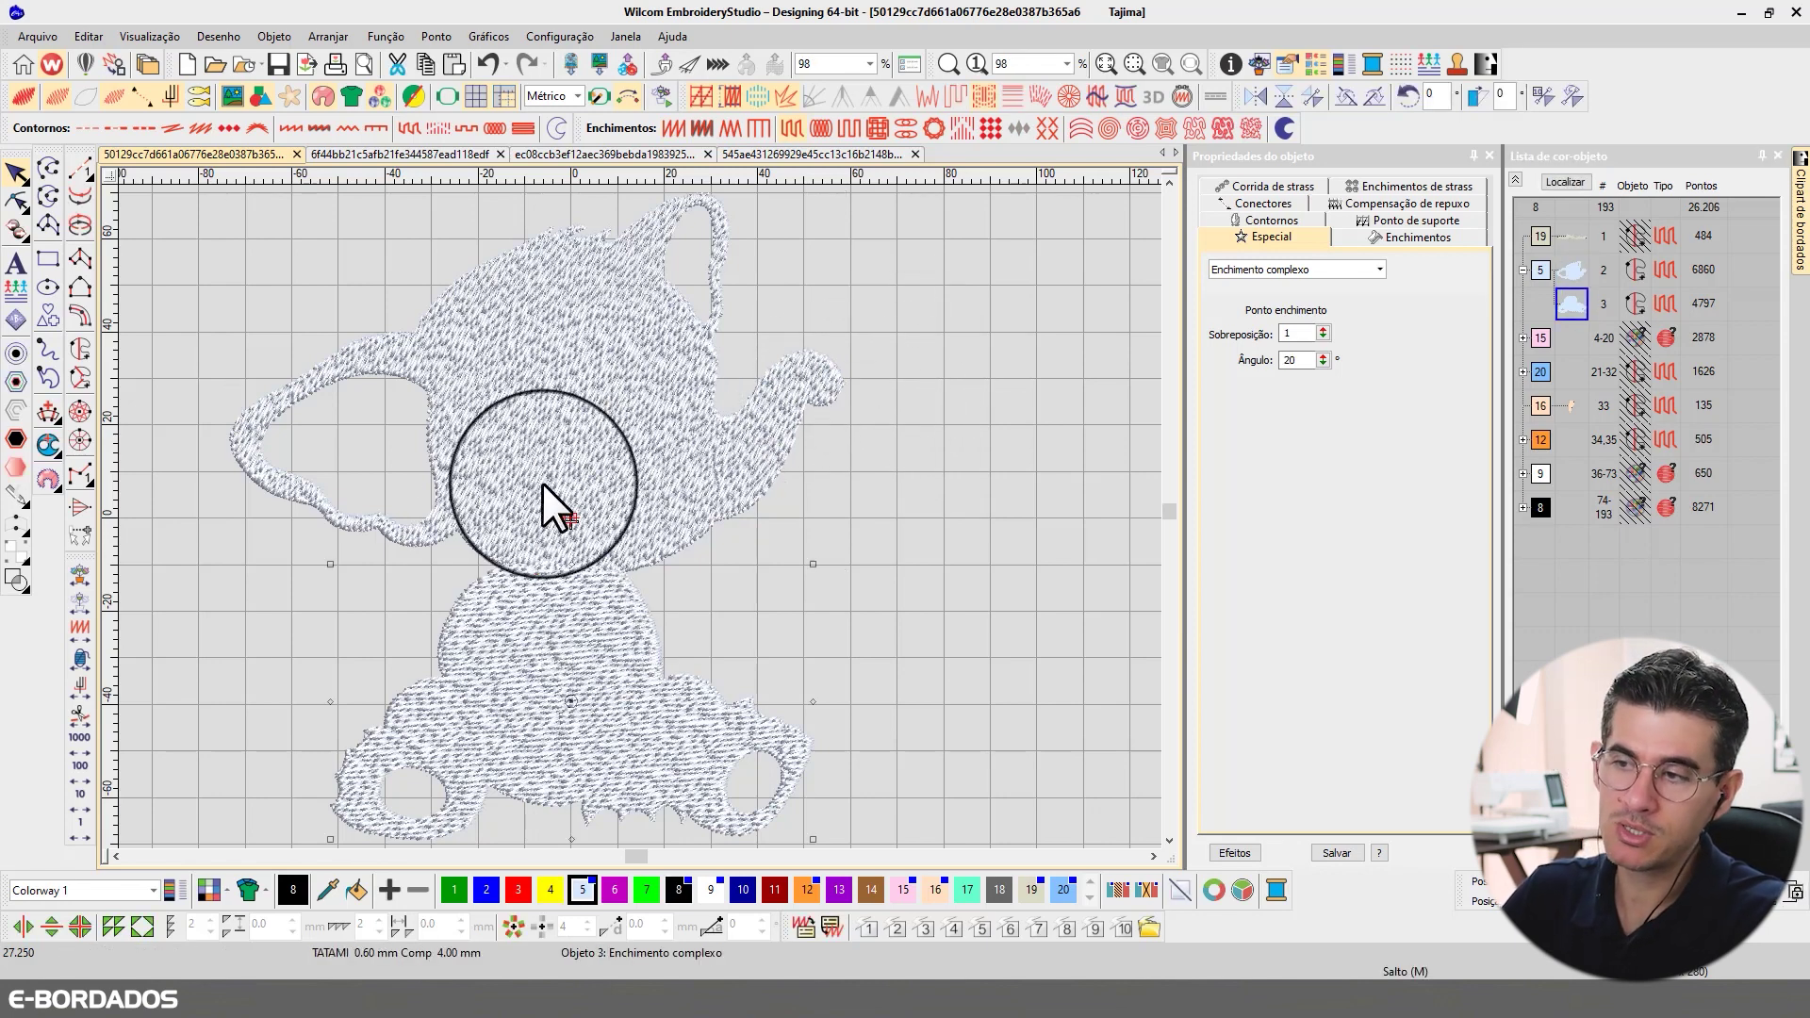
pyautogui.press('Escape')
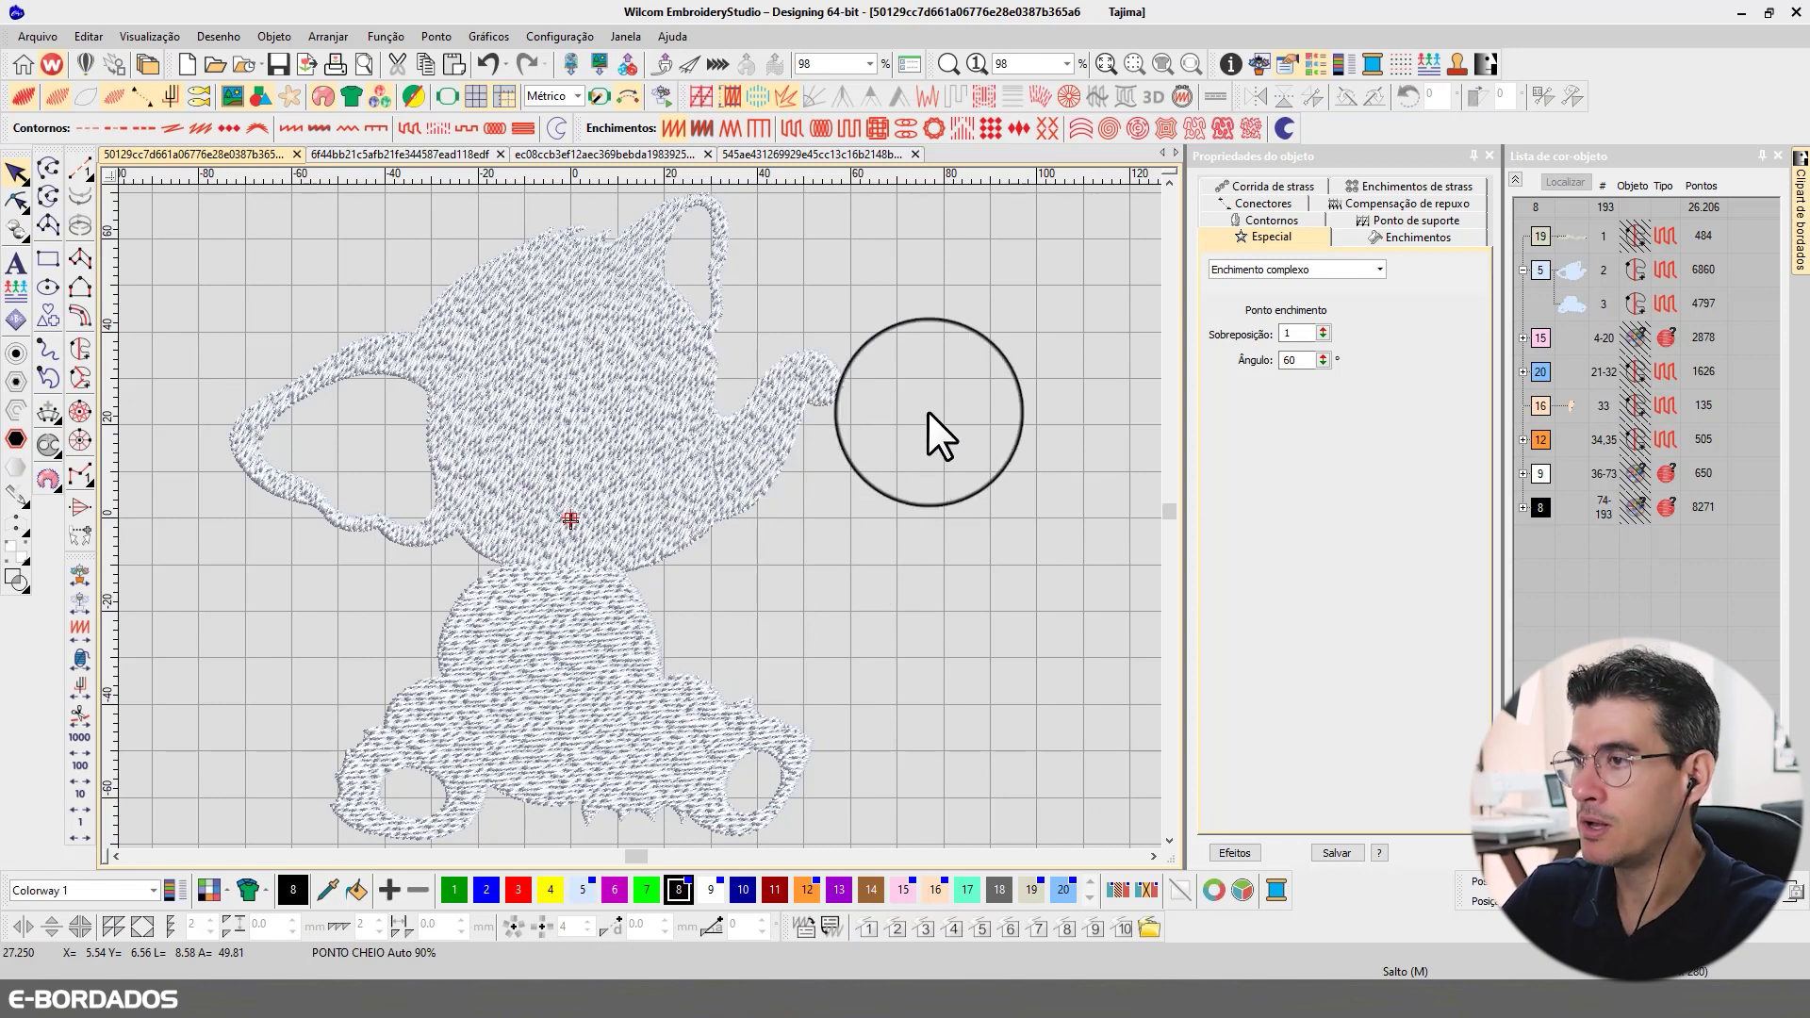
pyautogui.click(425, 391)
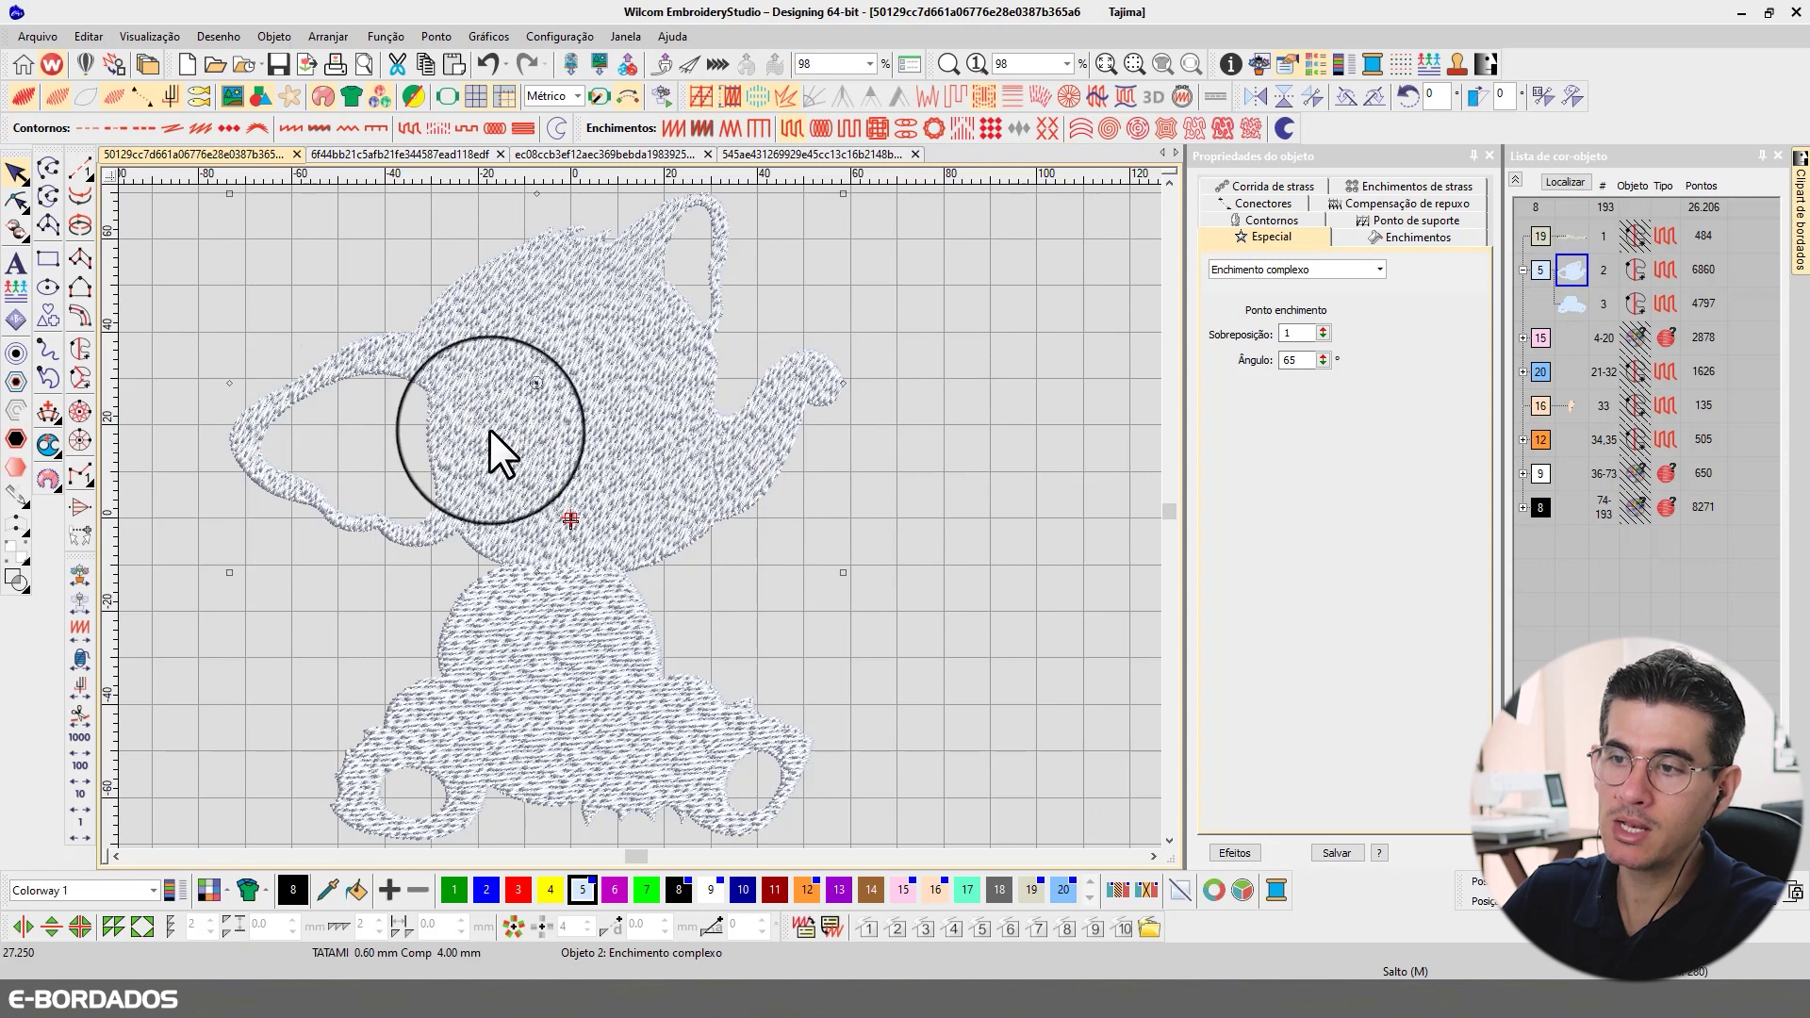
pyautogui.press('z')
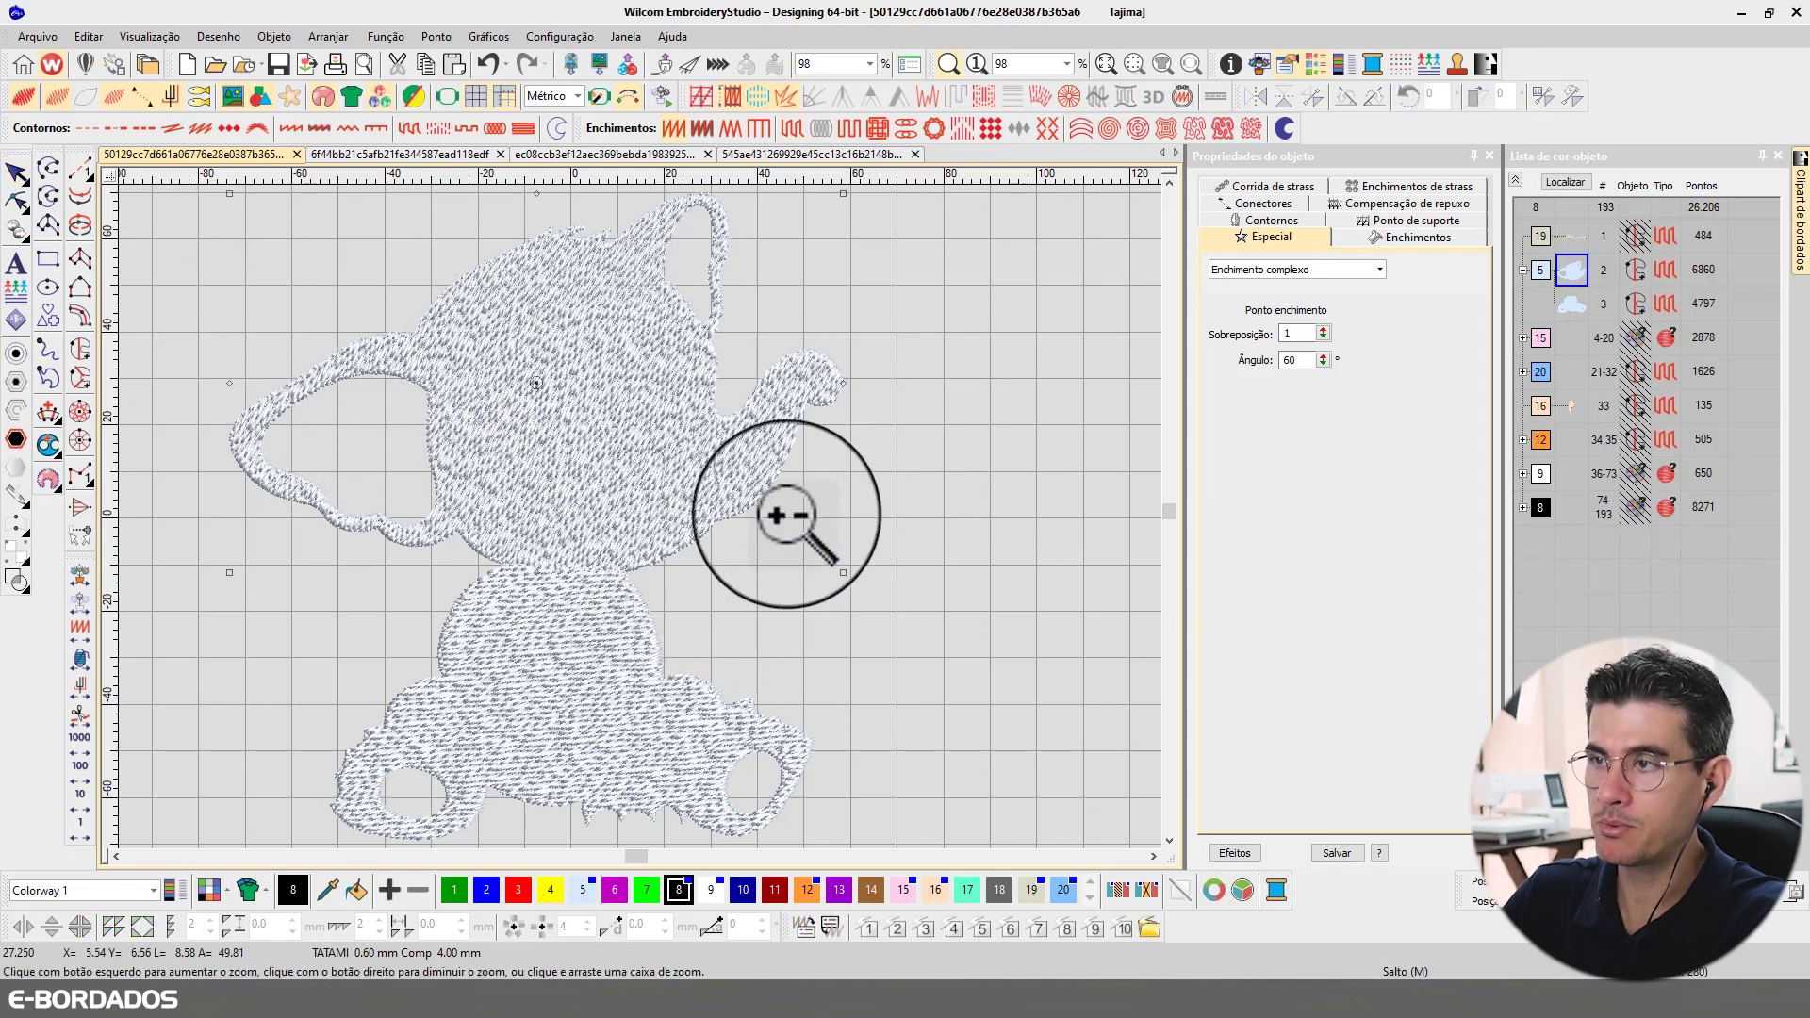
pyautogui.moveTo(201, 274); pyautogui.dragTo(868, 303)
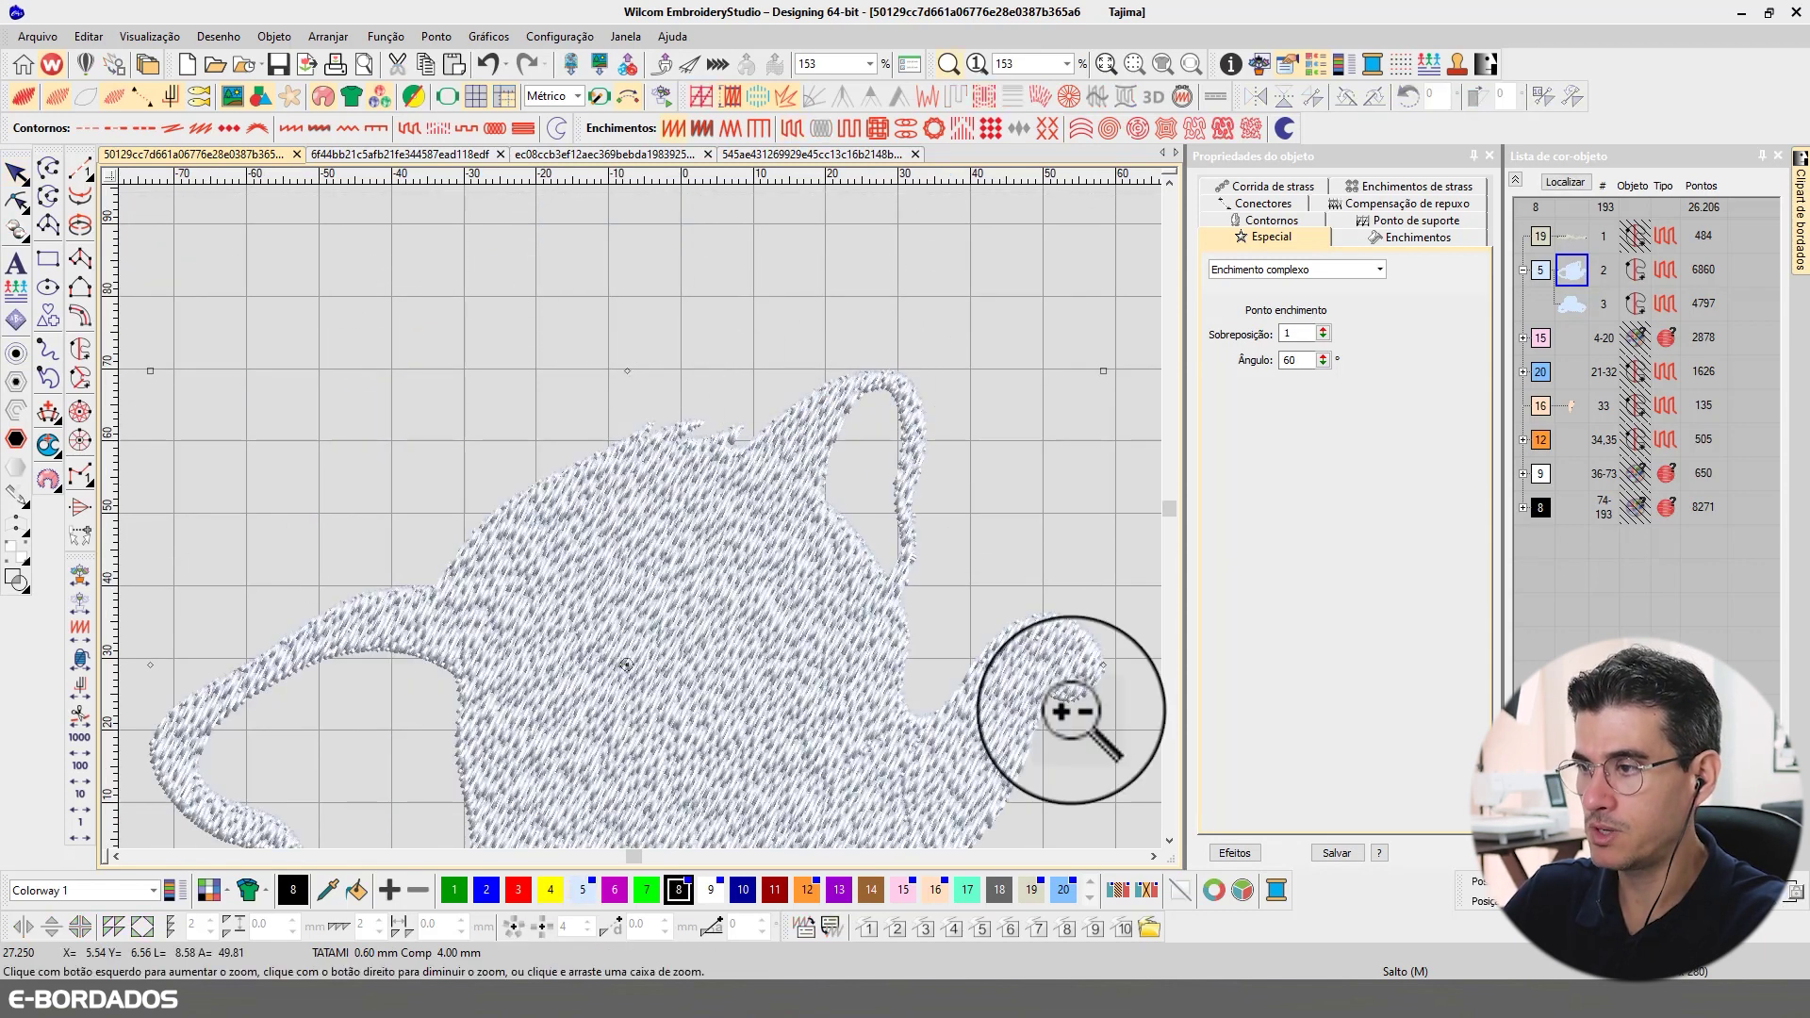
pyautogui.click(1060, 712)
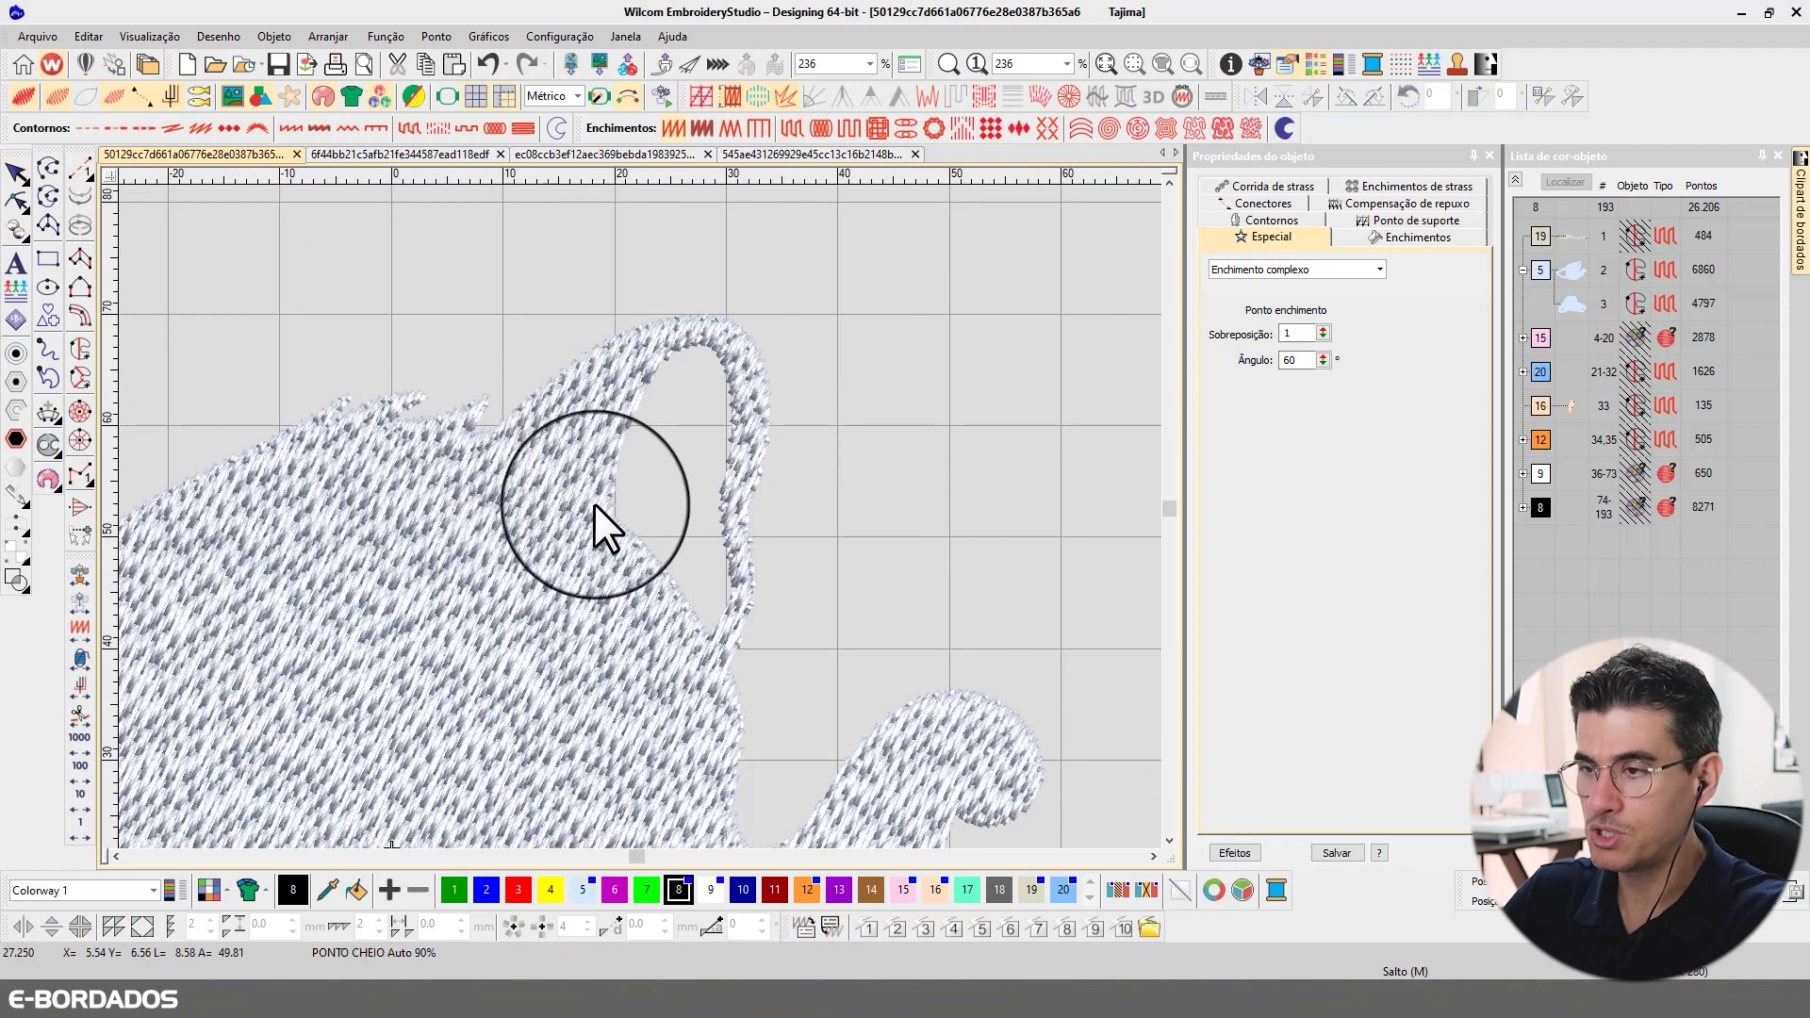
pyautogui.press('m')
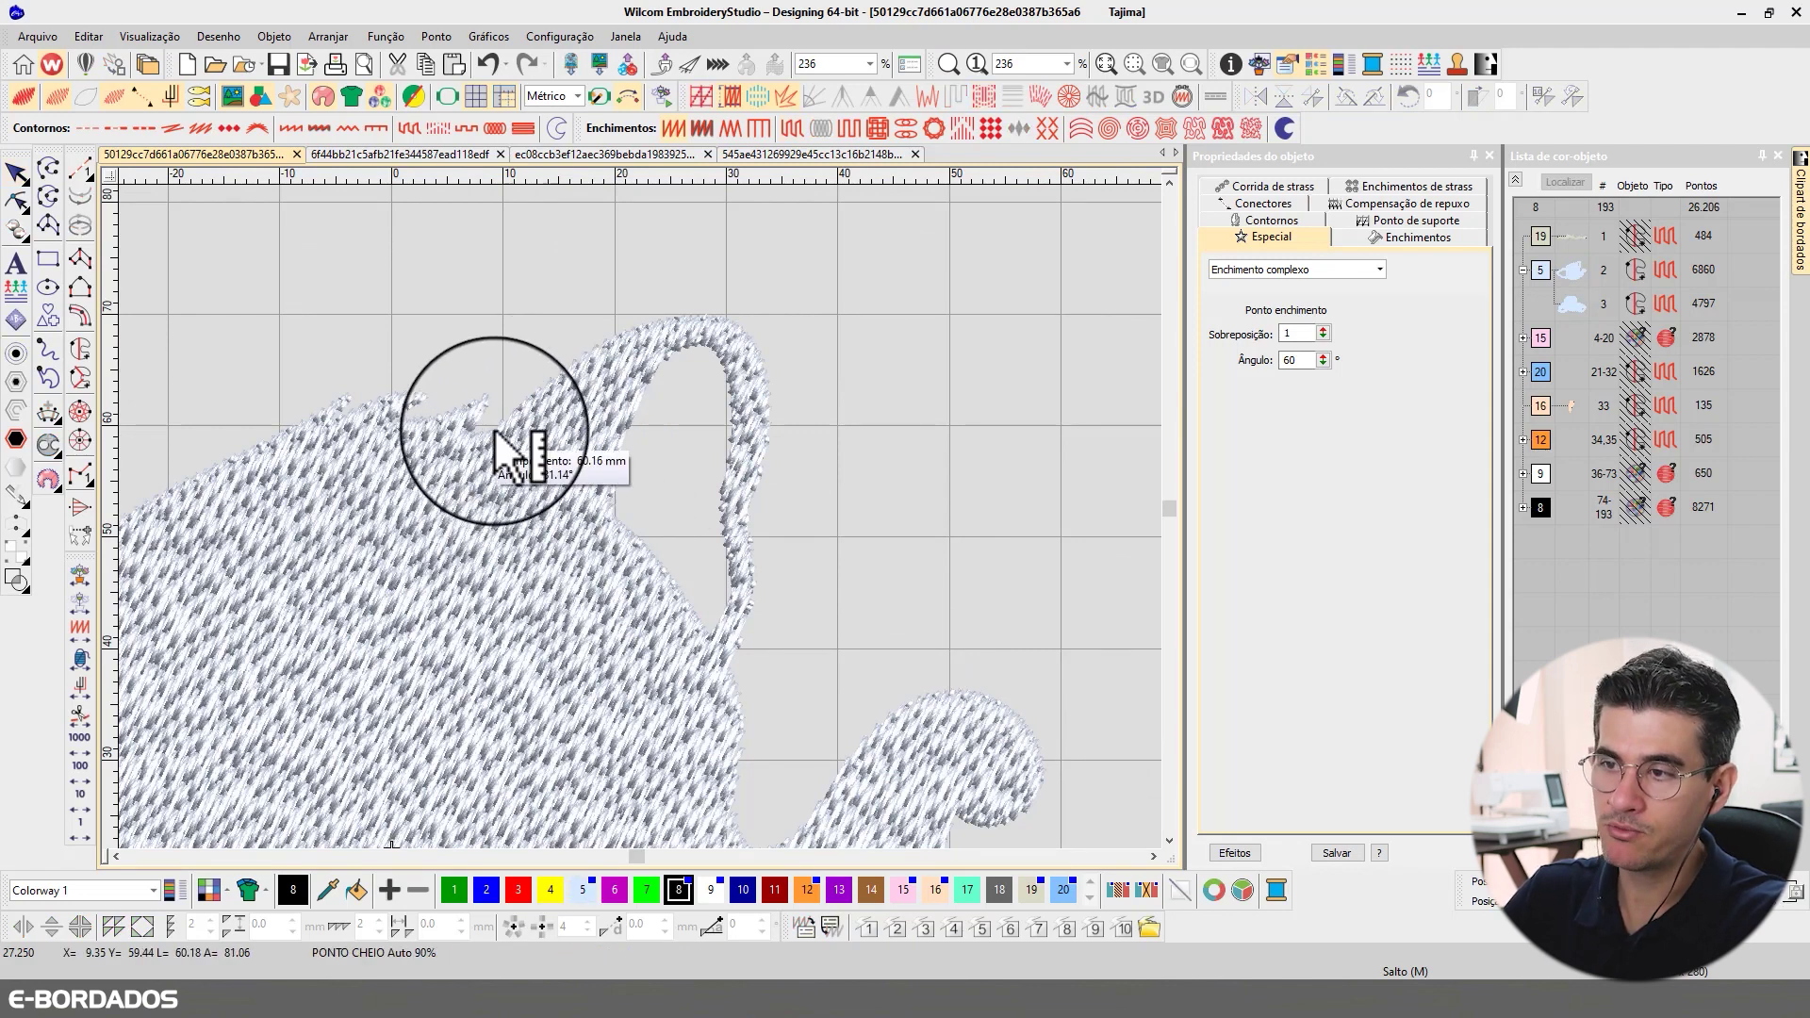
pyautogui.click(496, 431)
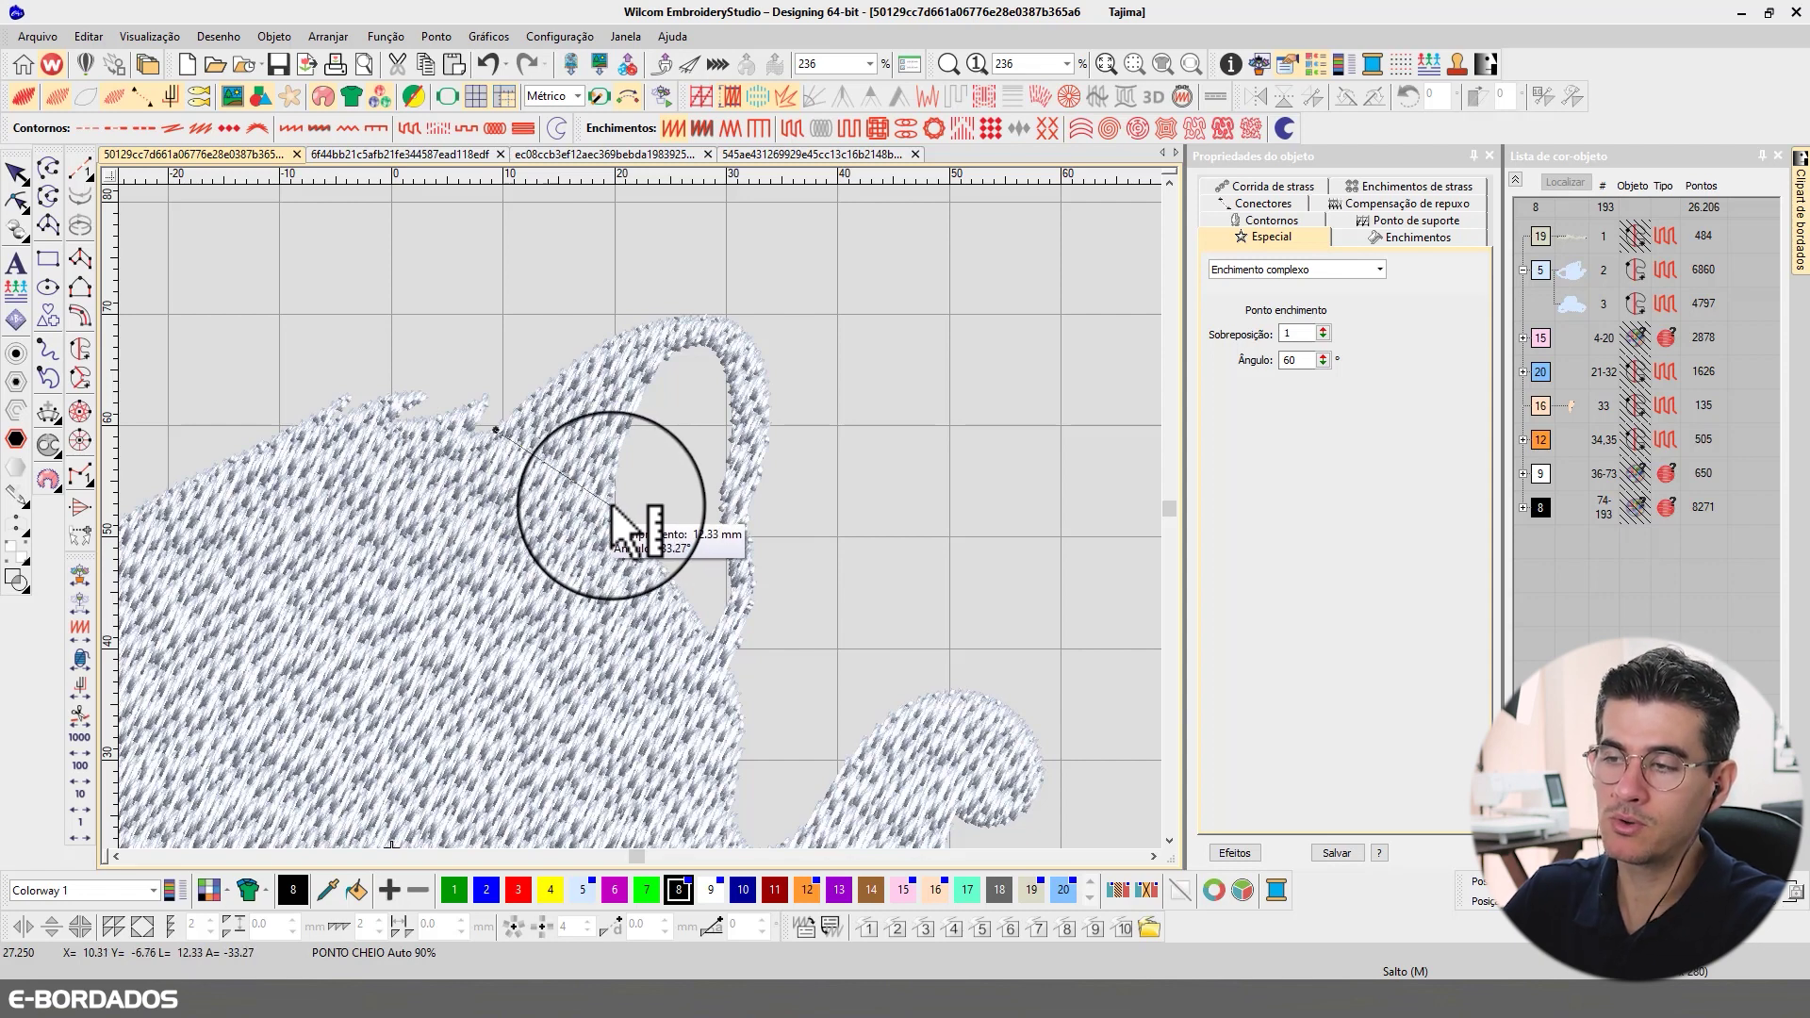
pyautogui.click(17, 173)
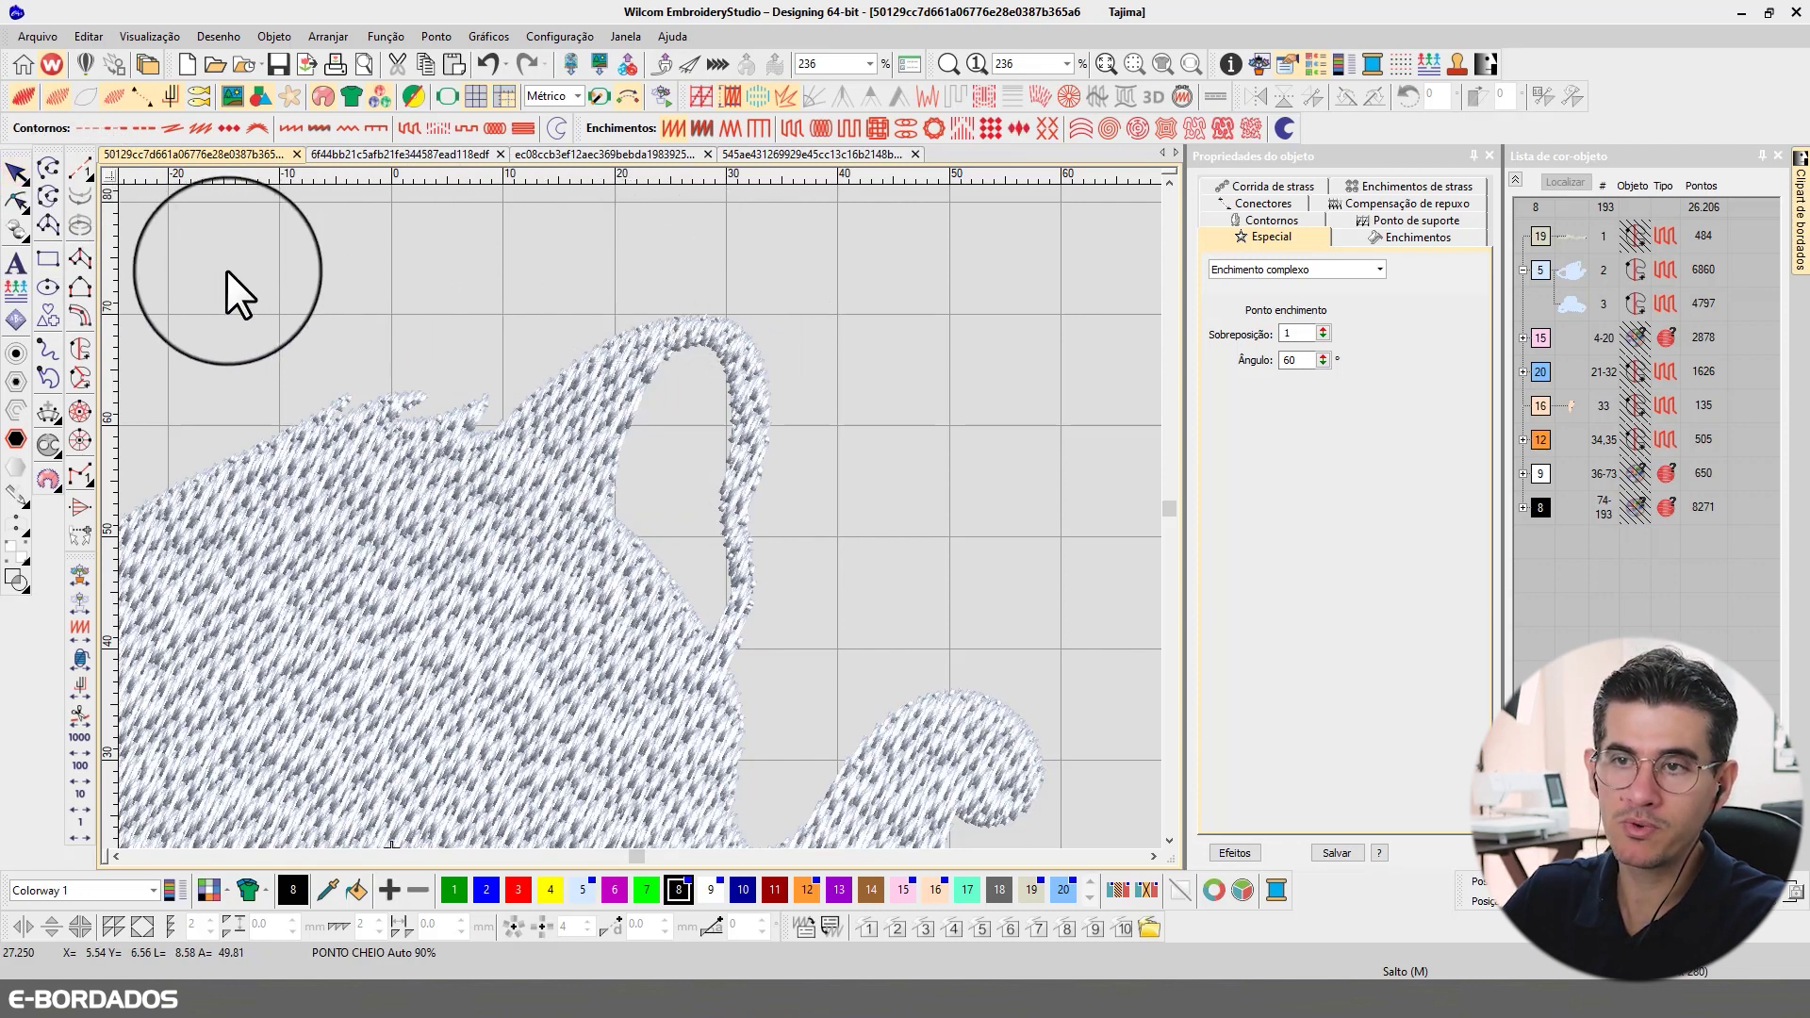
# - Start a Complex Turning shape for the right ear, tracing along the ear hole from its base, over the top and down to the lower tip
pyautogui.click(79, 378)
pyautogui.rightClick(606, 532)
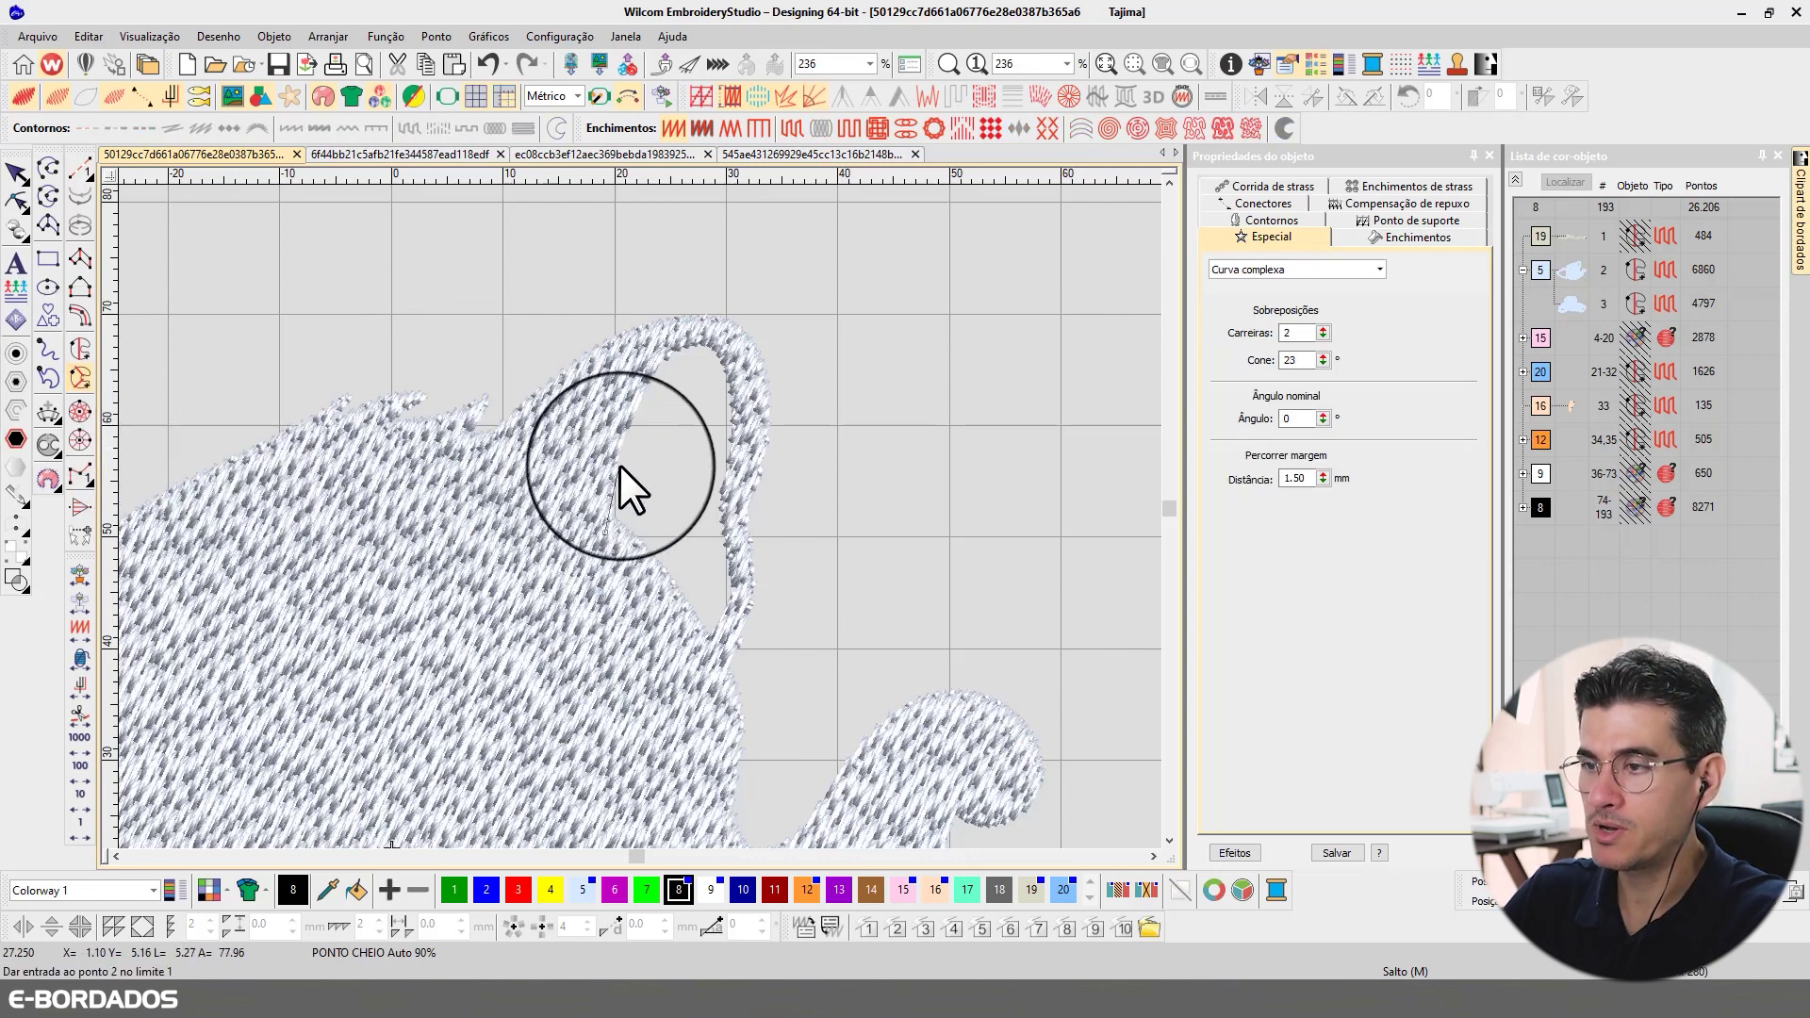
pyautogui.rightClick(618, 472)
pyautogui.rightClick(627, 430)
pyautogui.rightClick(672, 348)
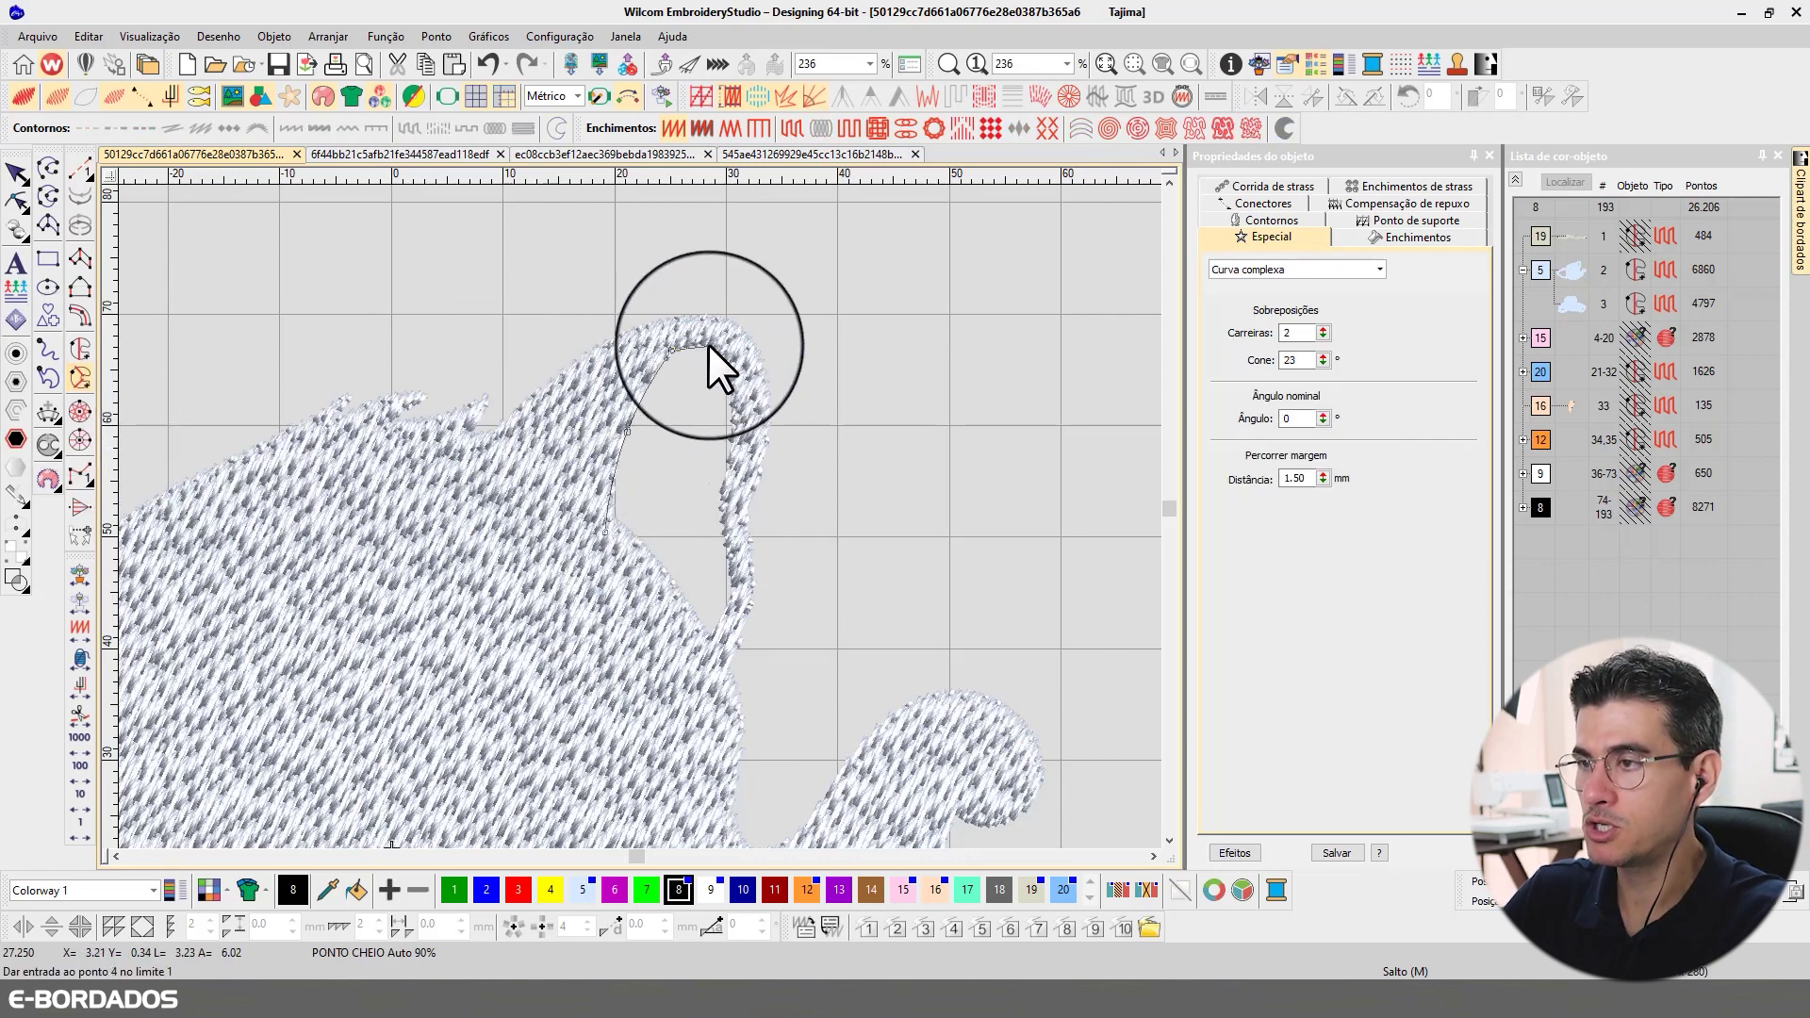
pyautogui.rightClick(709, 343)
pyautogui.rightClick(726, 381)
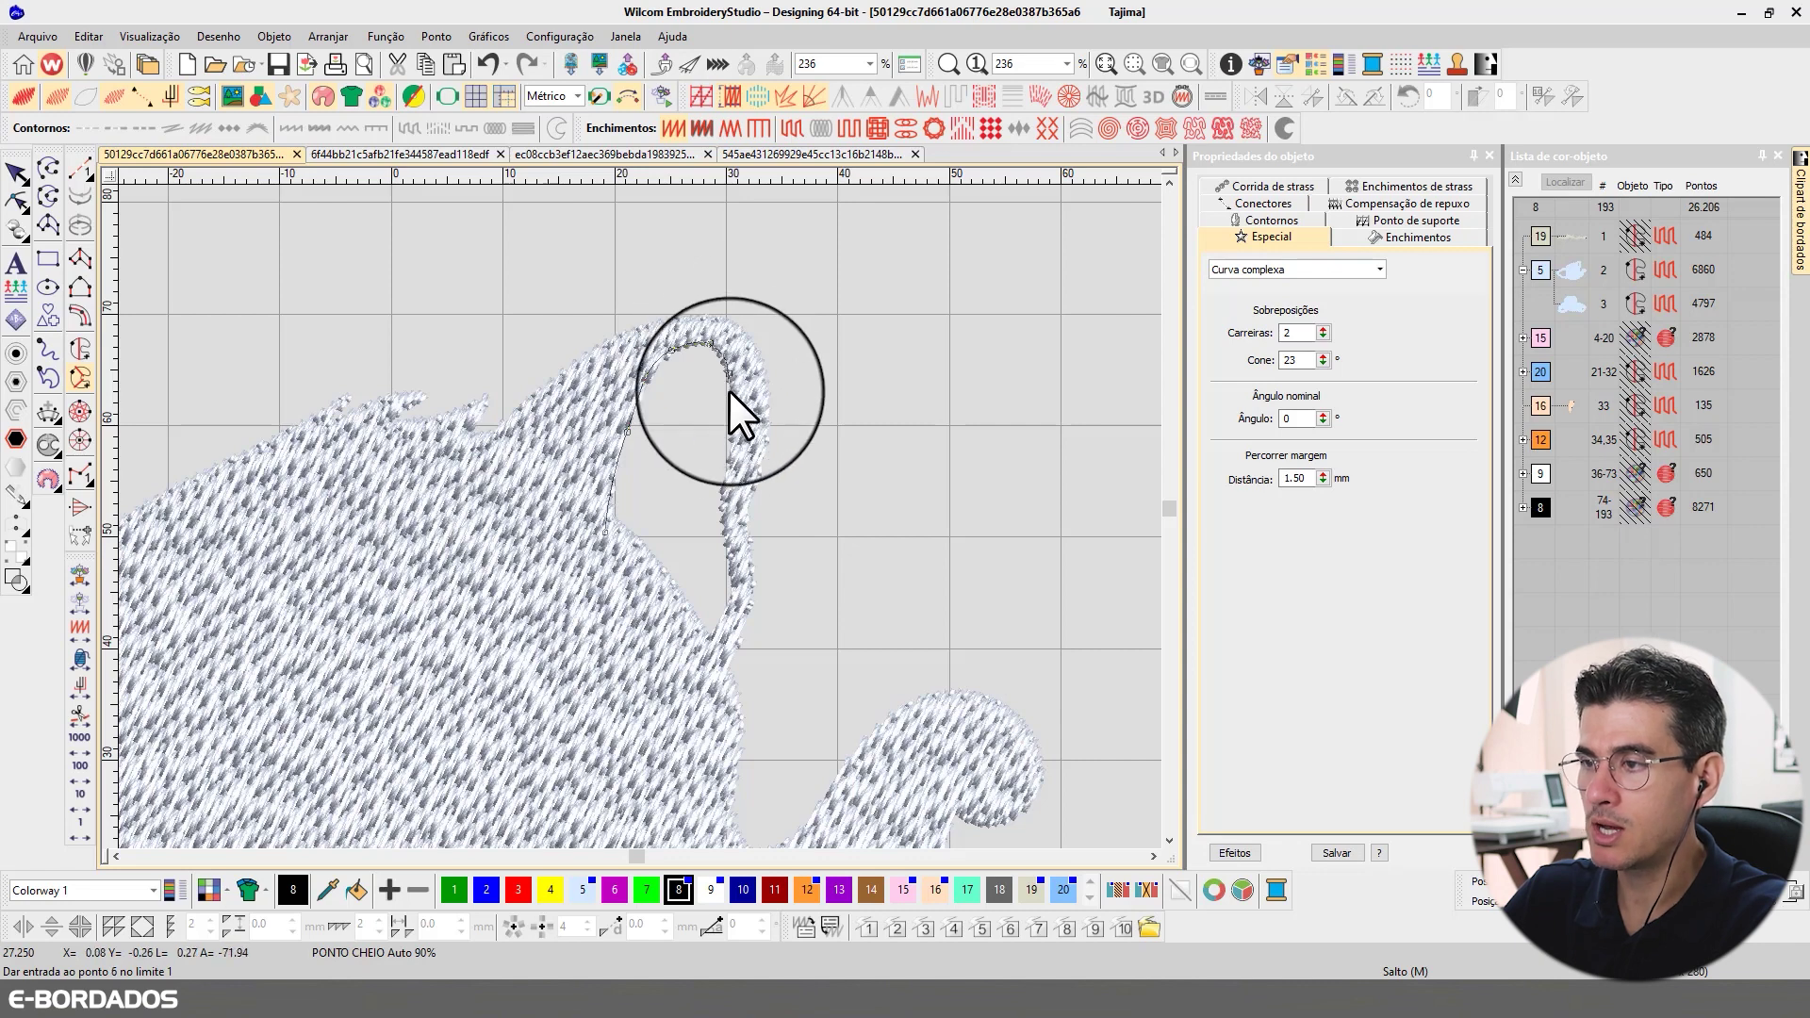
pyautogui.rightClick(723, 477)
pyautogui.rightClick(719, 512)
pyautogui.rightClick(733, 576)
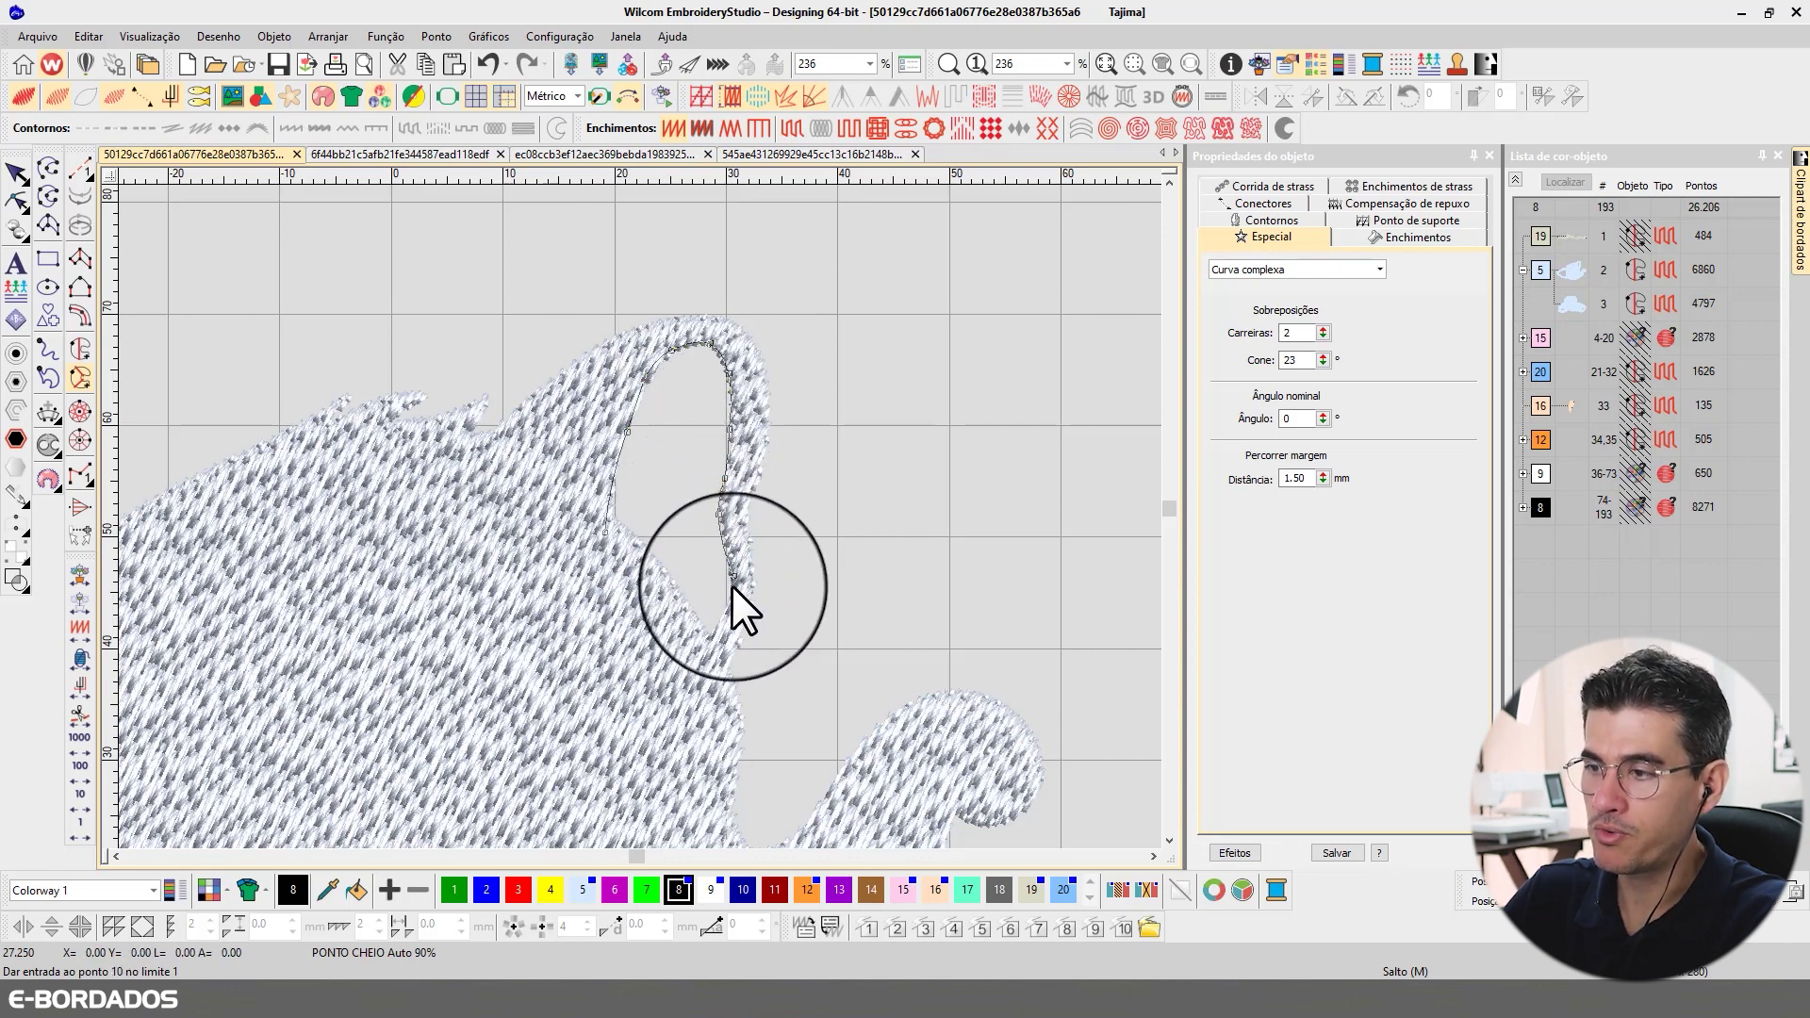
pyautogui.rightClick(725, 608)
pyautogui.rightClick(699, 648)
pyautogui.rightClick(719, 679)
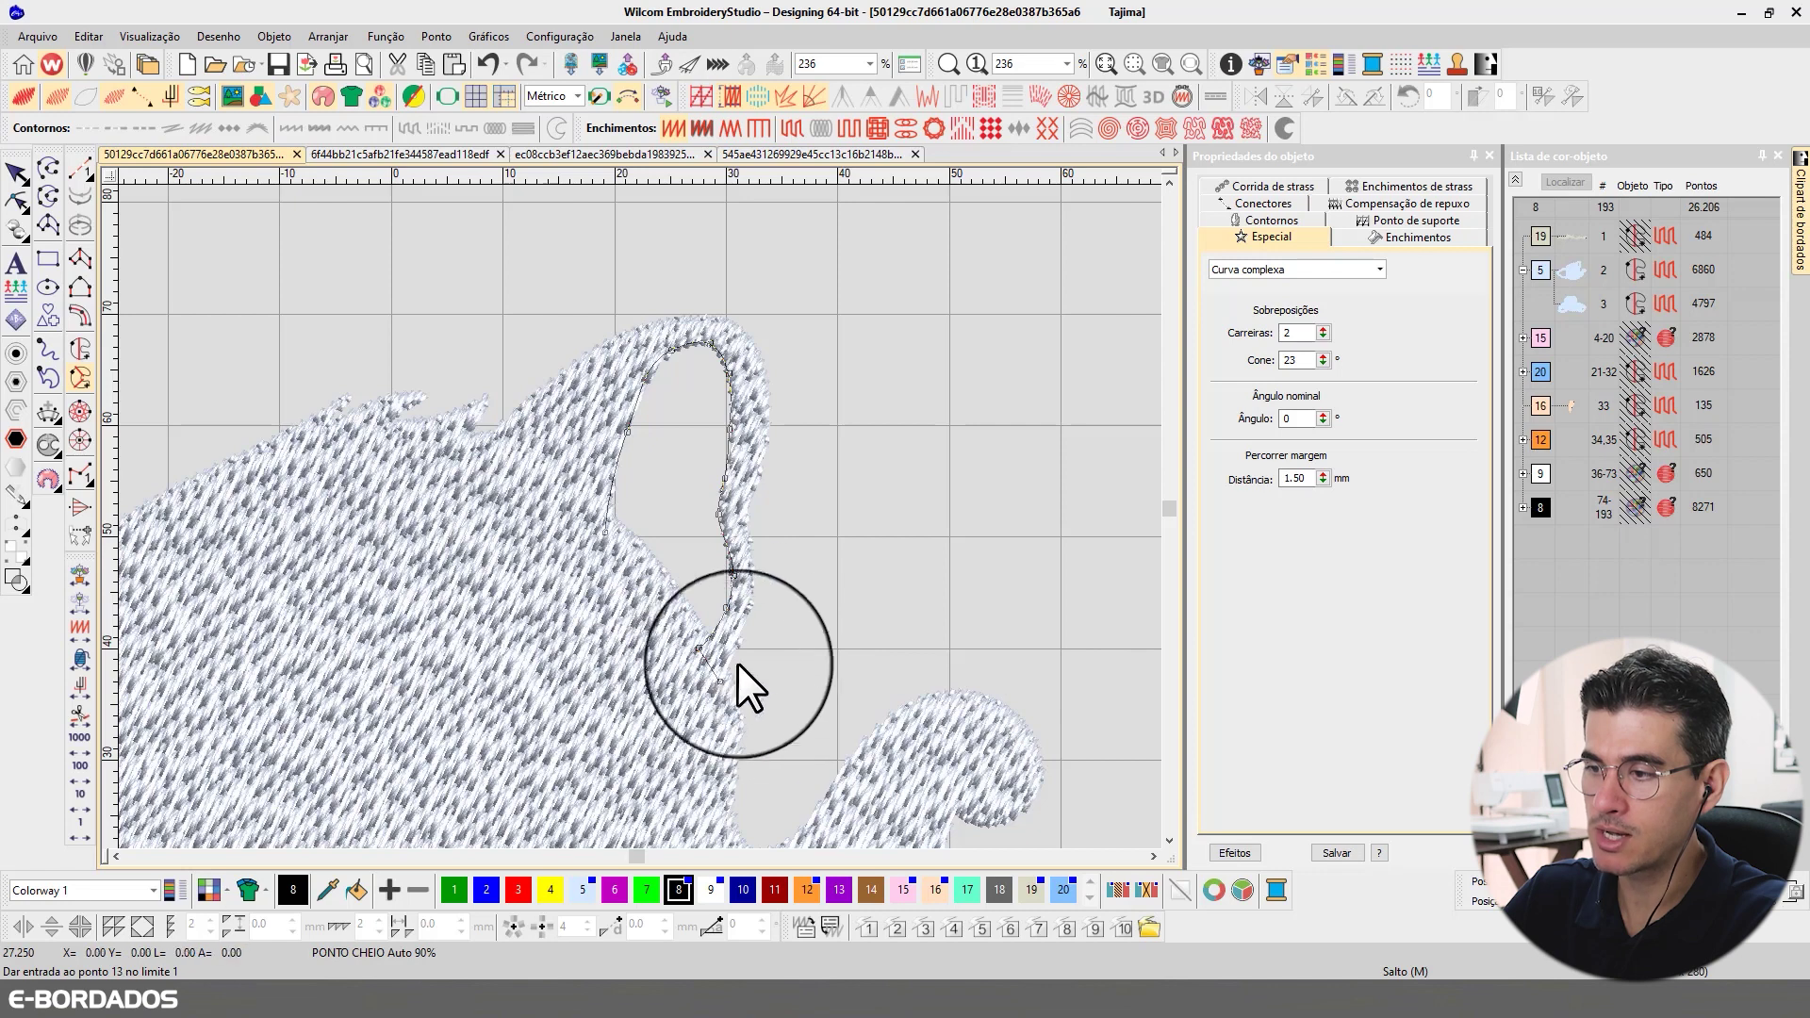
# - Trace the ear's outer edge back up and over to the hair tuft, close the shape across the ear base and generate its turning satin
pyautogui.rightClick(750, 608)
pyautogui.rightClick(754, 567)
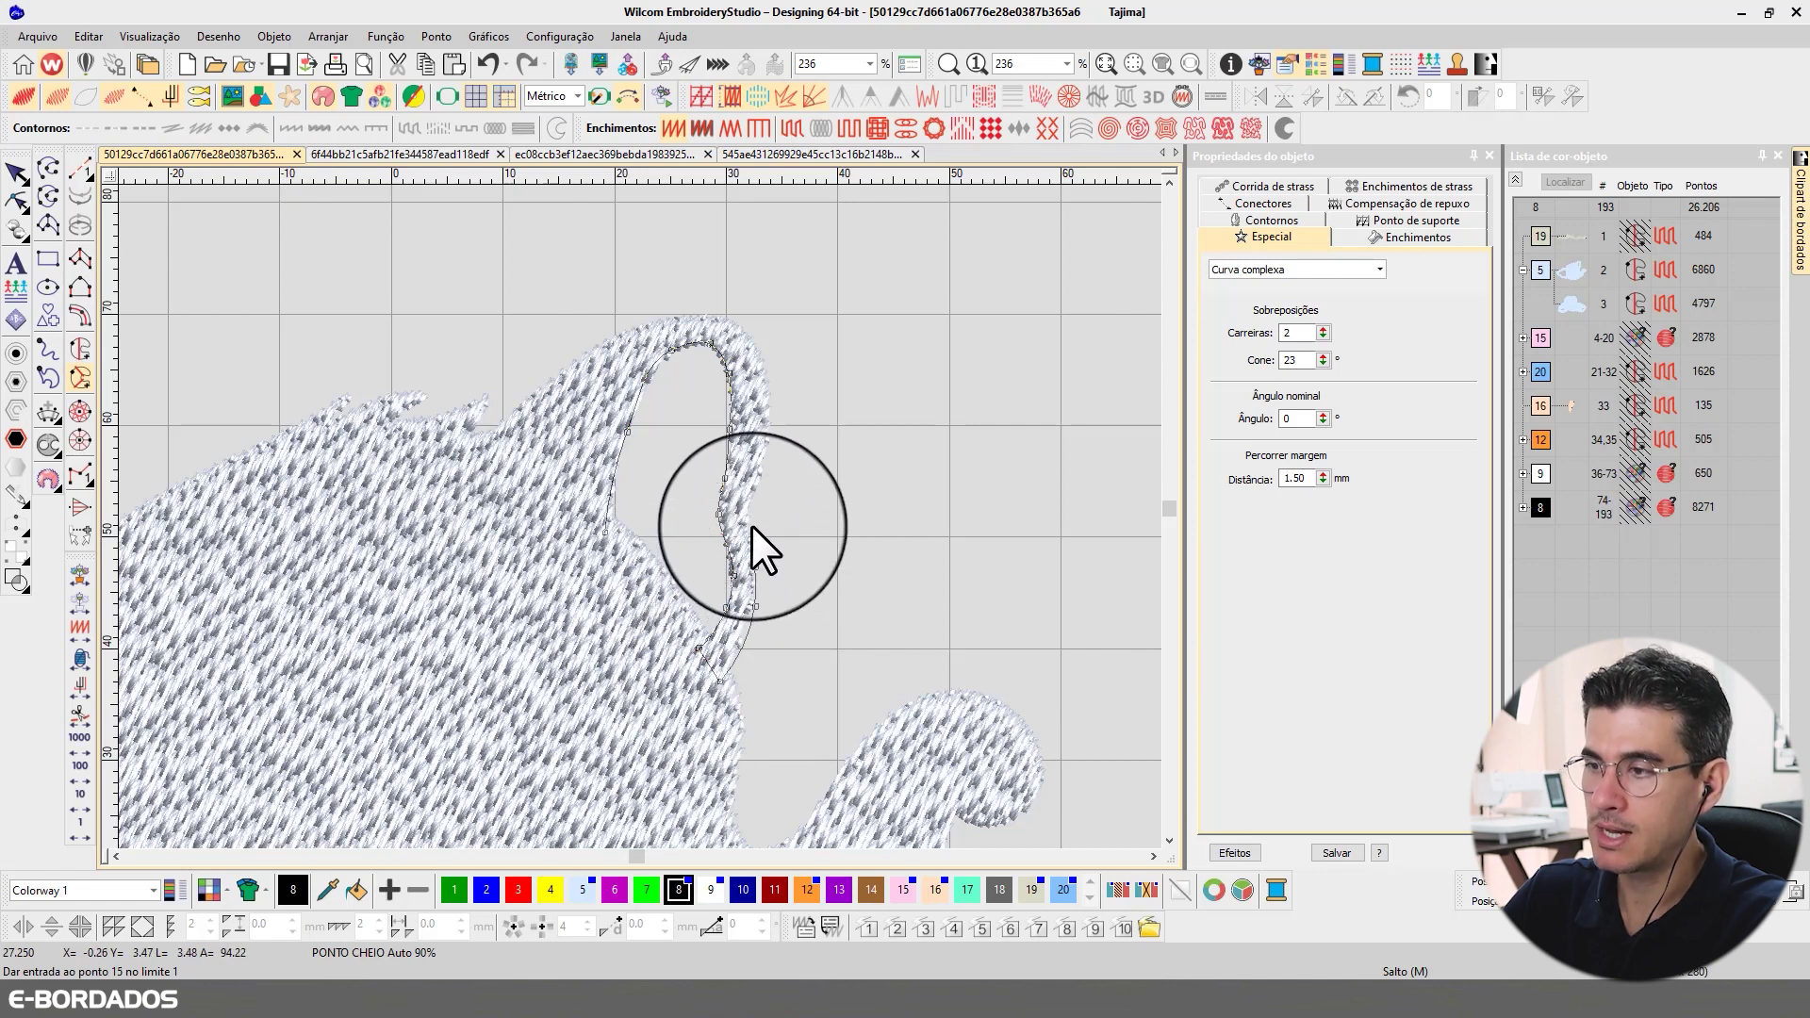
pyautogui.rightClick(752, 526)
pyautogui.rightClick(755, 487)
pyautogui.rightClick(769, 407)
pyautogui.rightClick(754, 340)
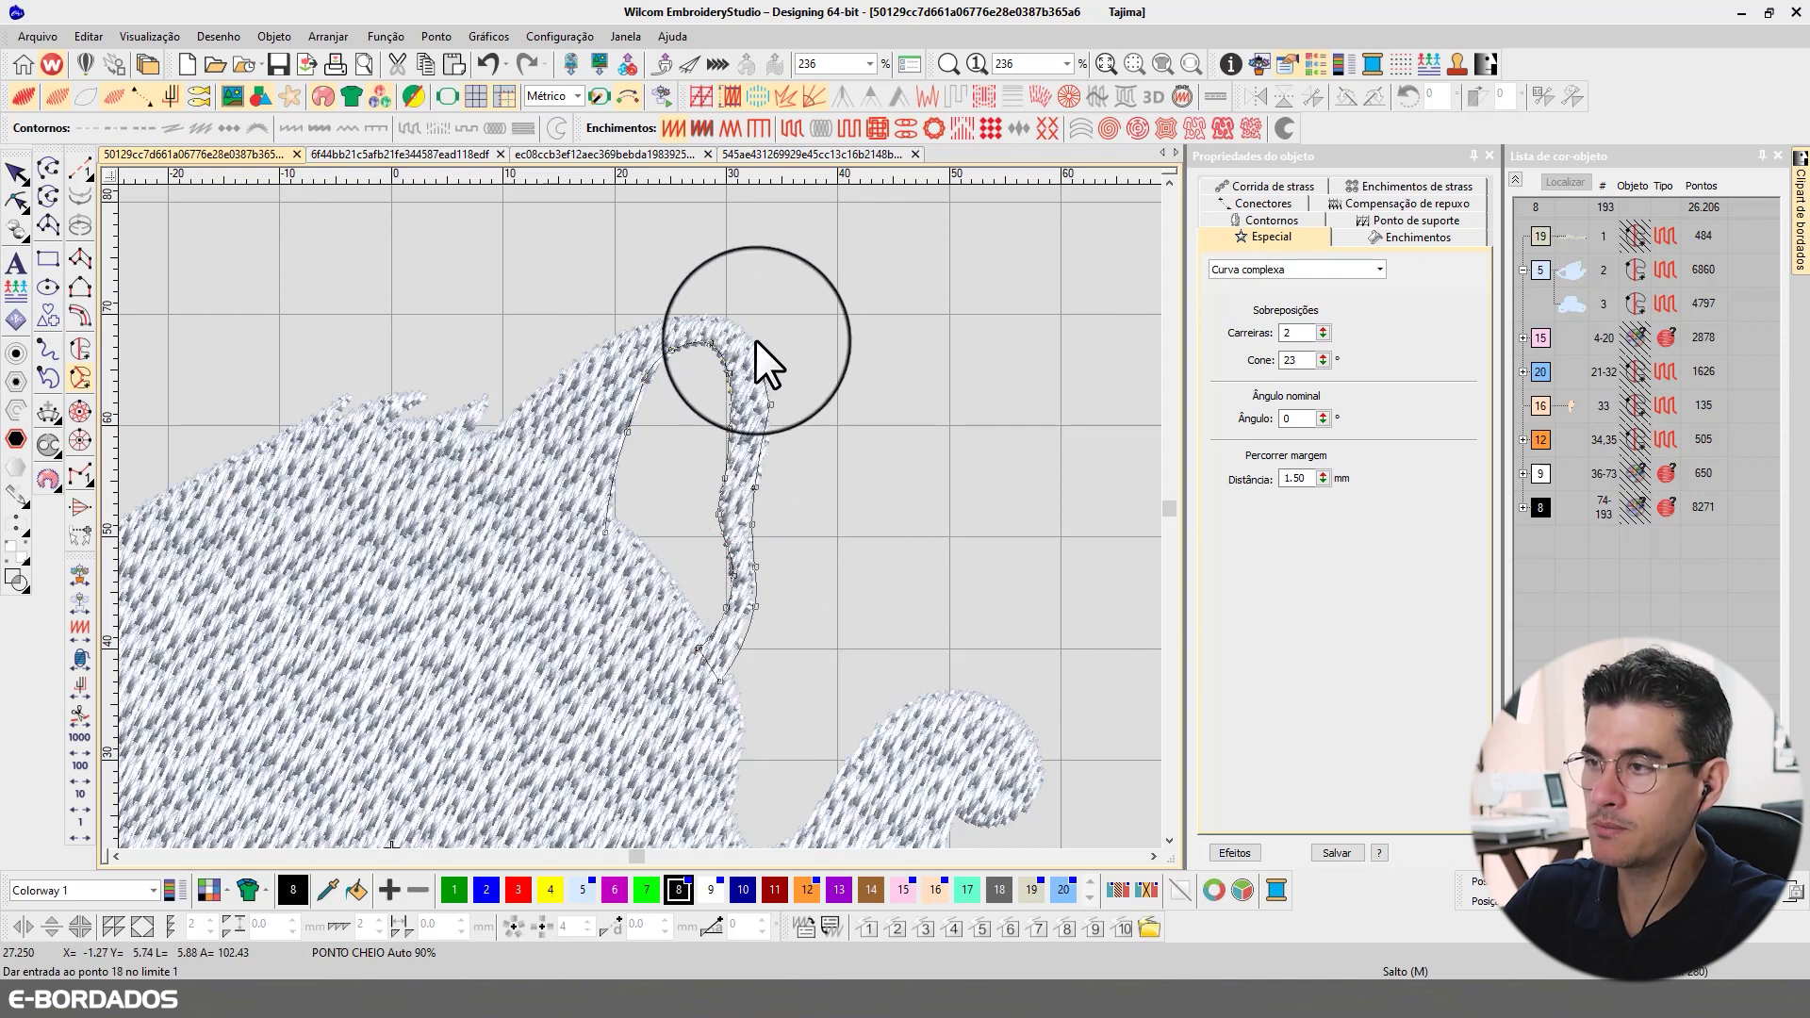
pyautogui.rightClick(707, 312)
pyautogui.rightClick(649, 324)
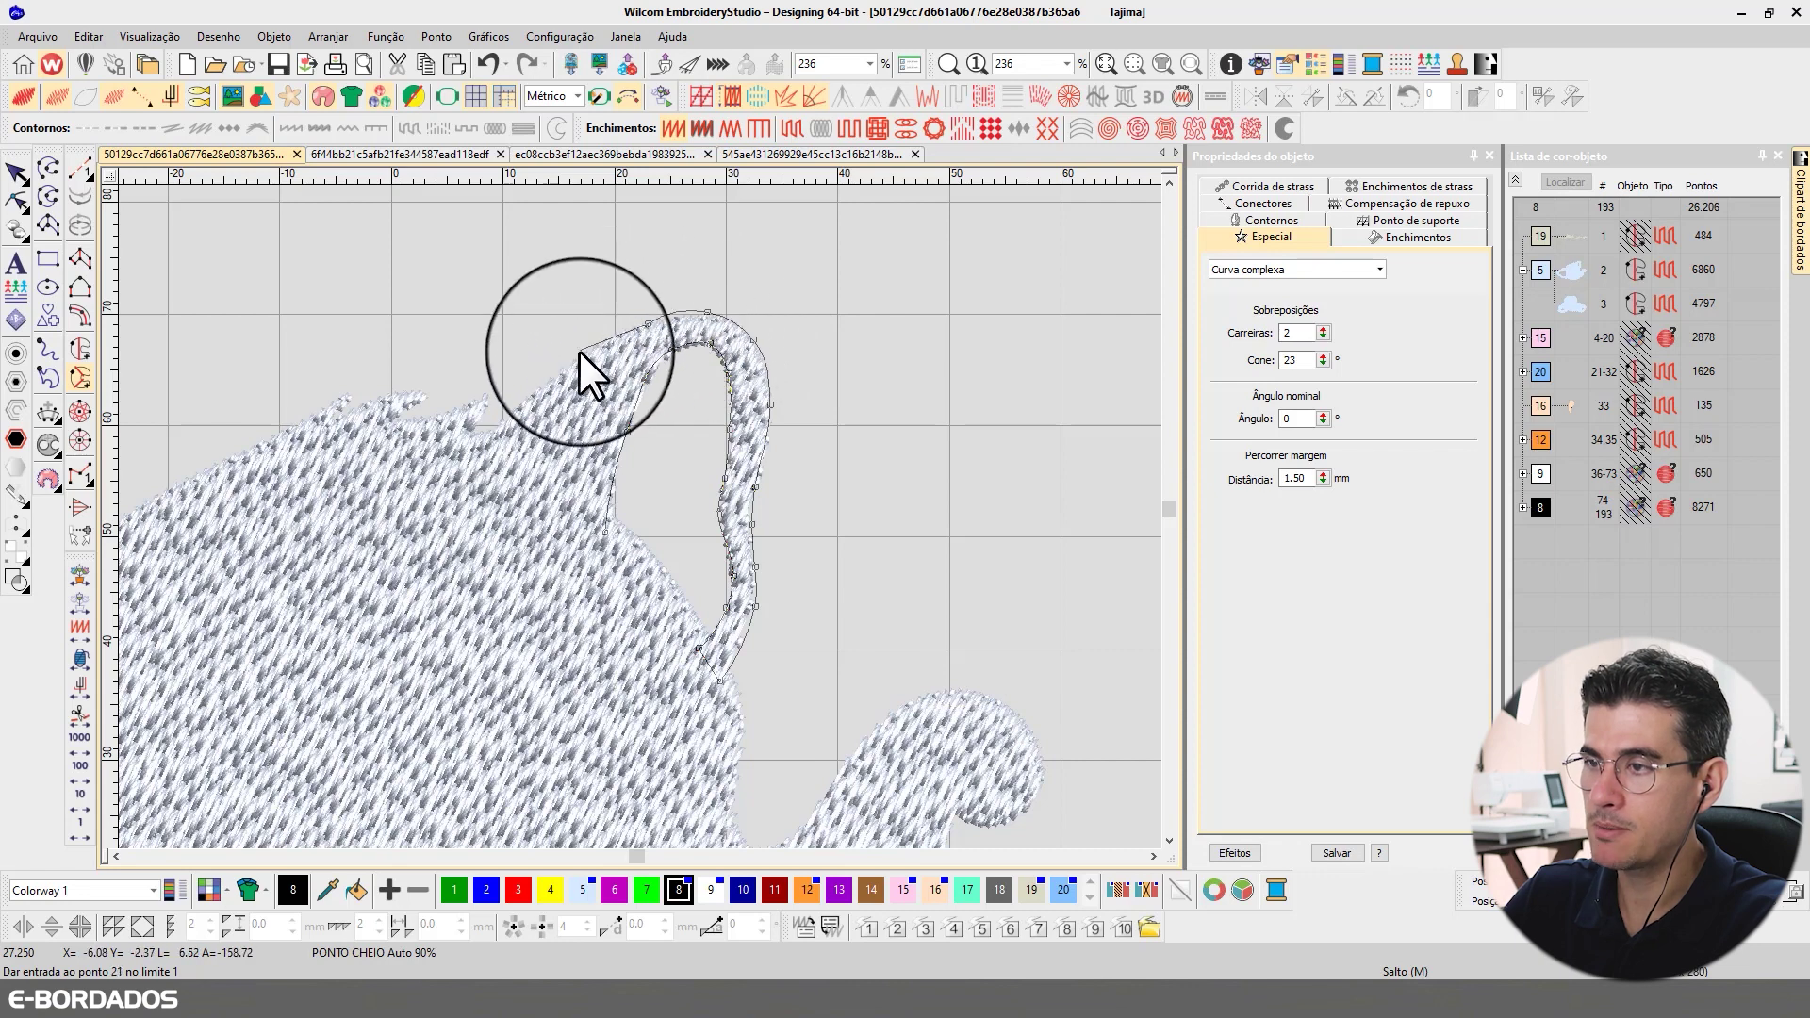
pyautogui.rightClick(574, 359)
pyautogui.rightClick(524, 400)
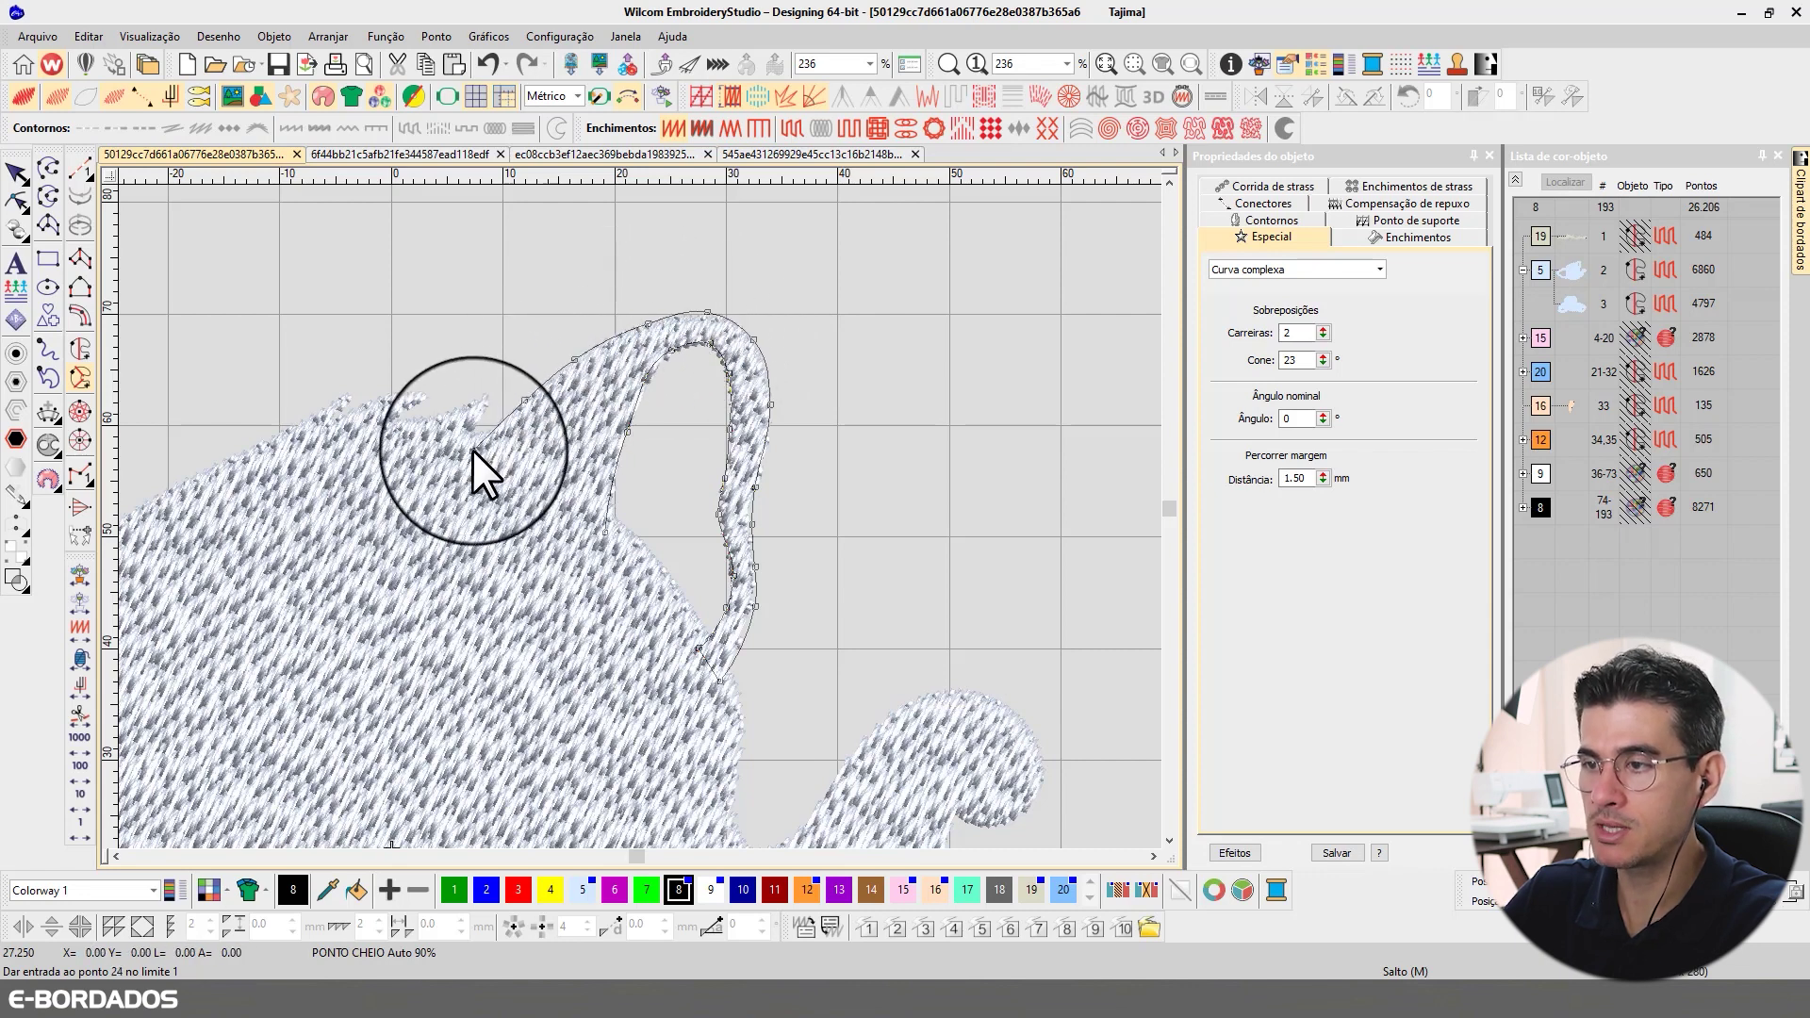
pyautogui.click(472, 450)
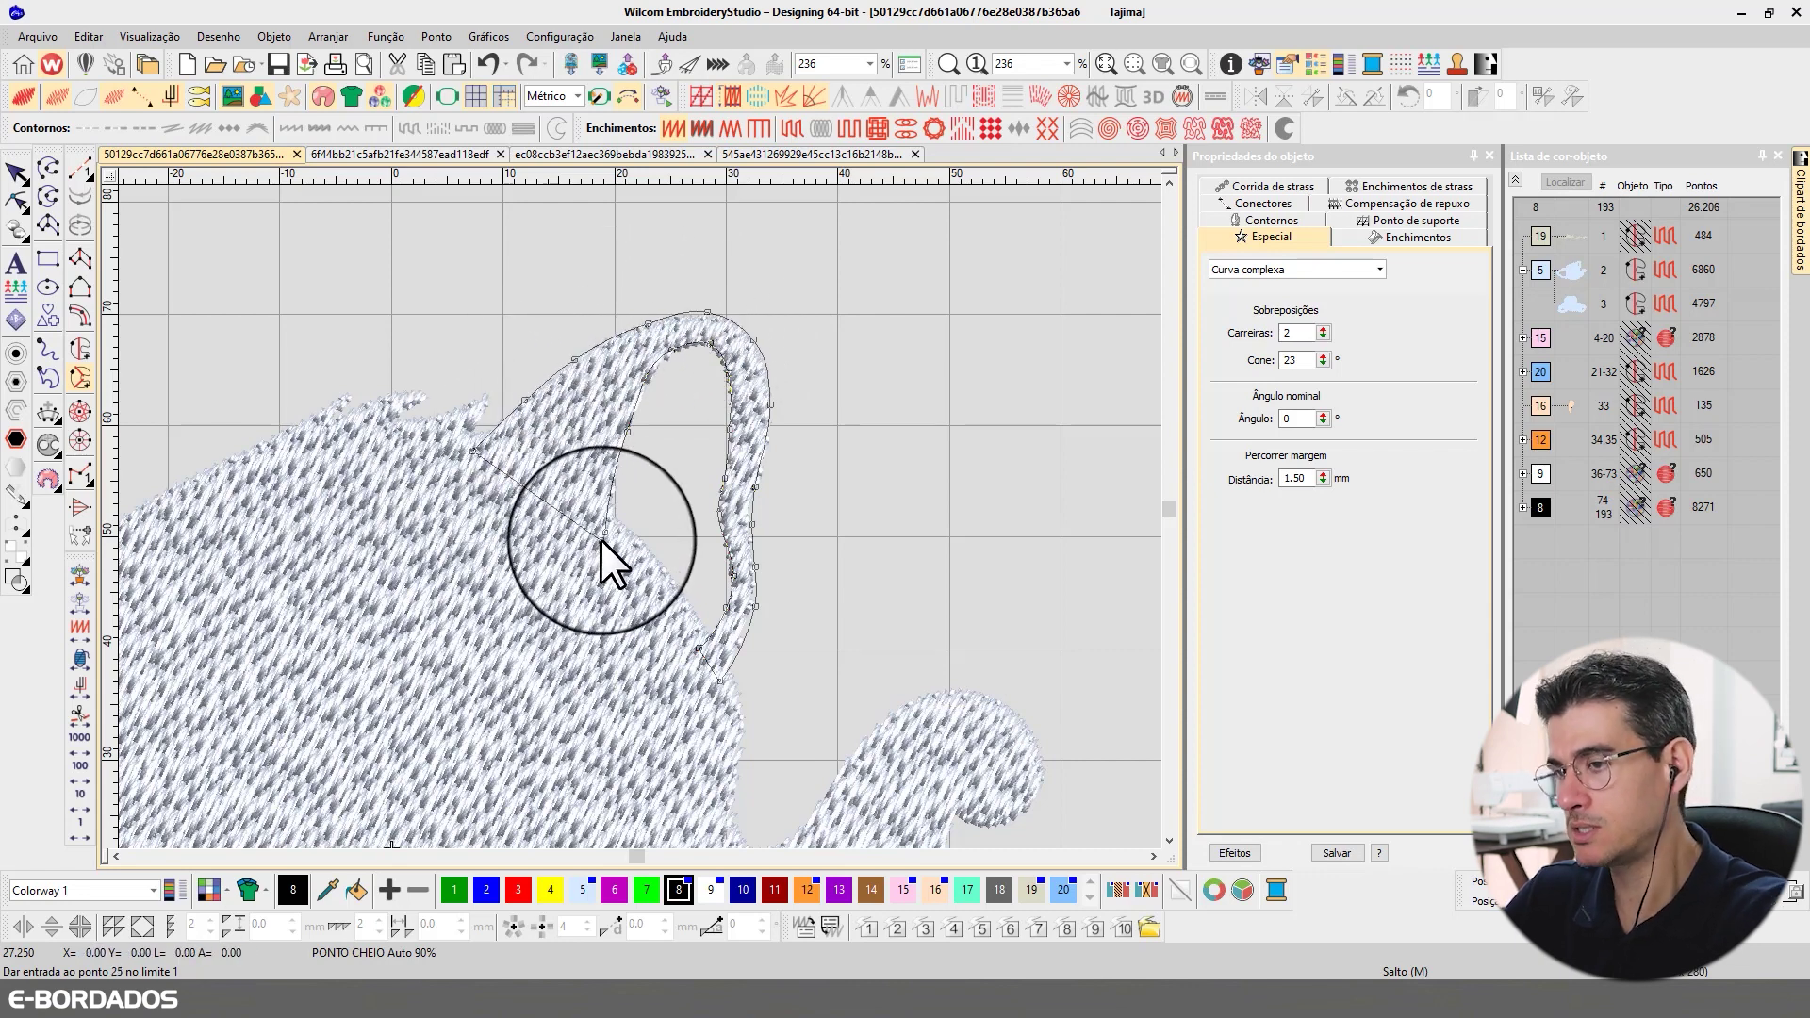
pyautogui.click(603, 534)
pyautogui.press('Return')
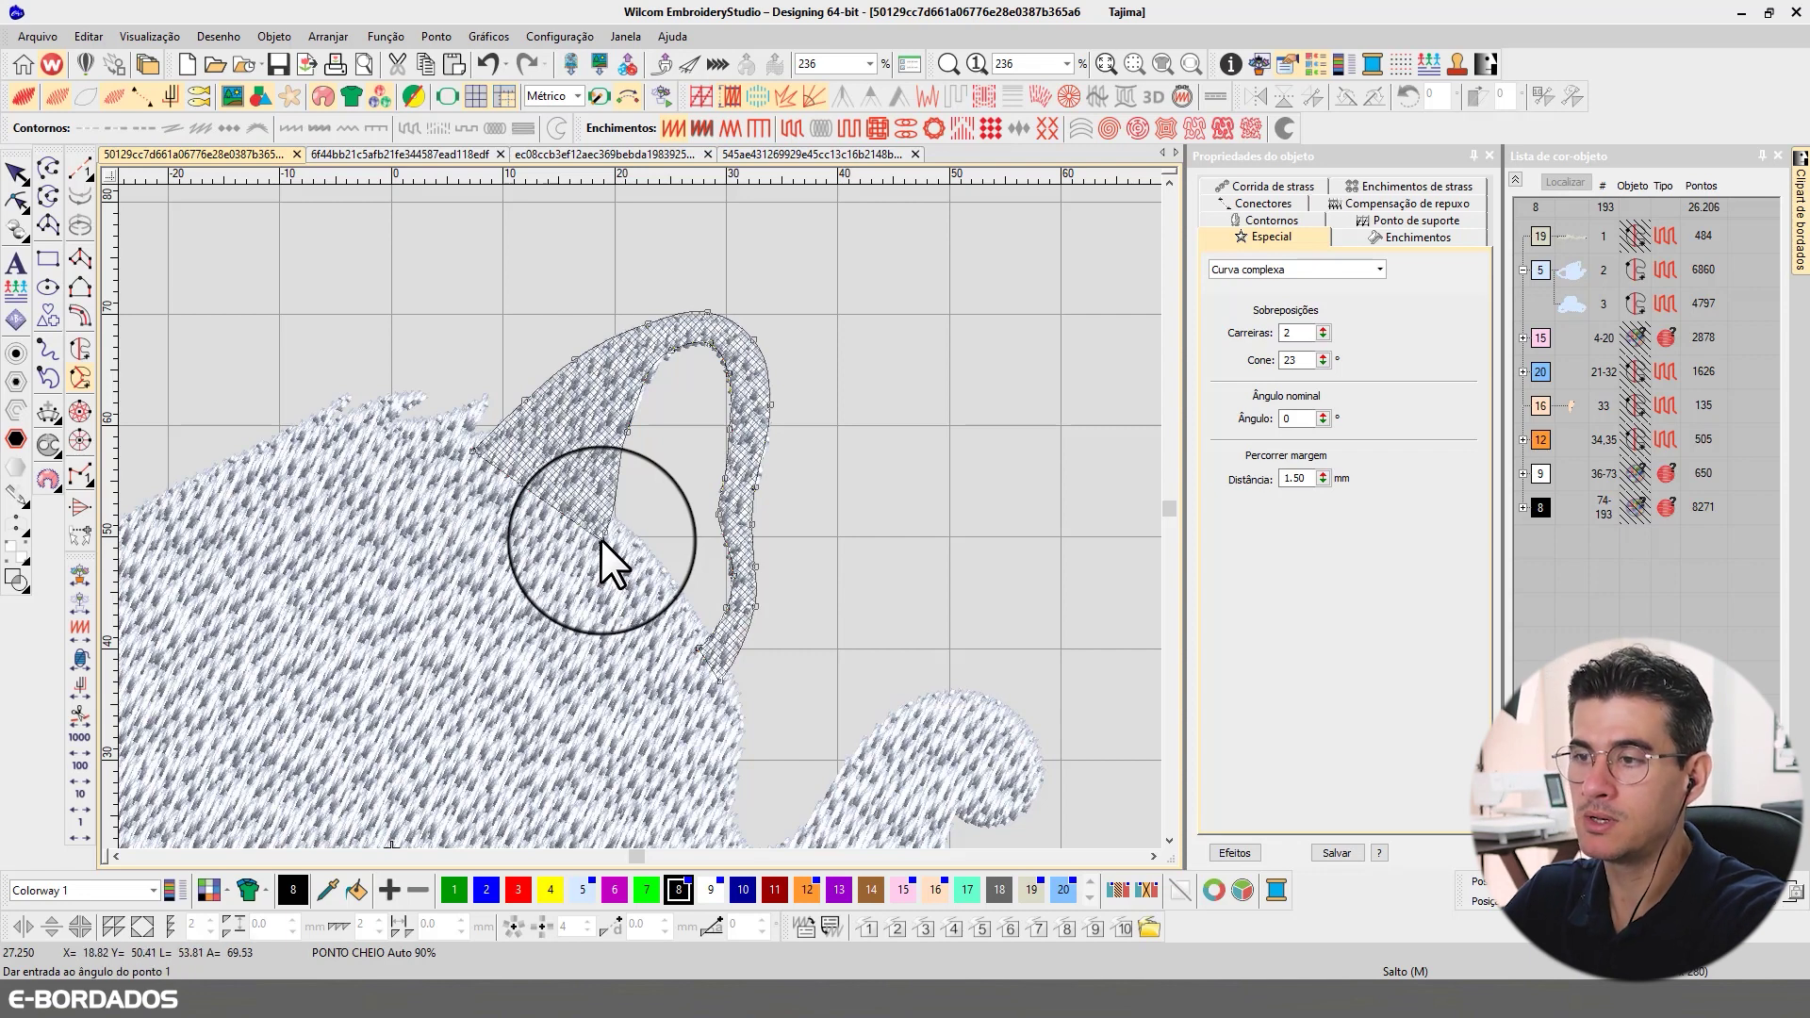
pyautogui.click(601, 540)
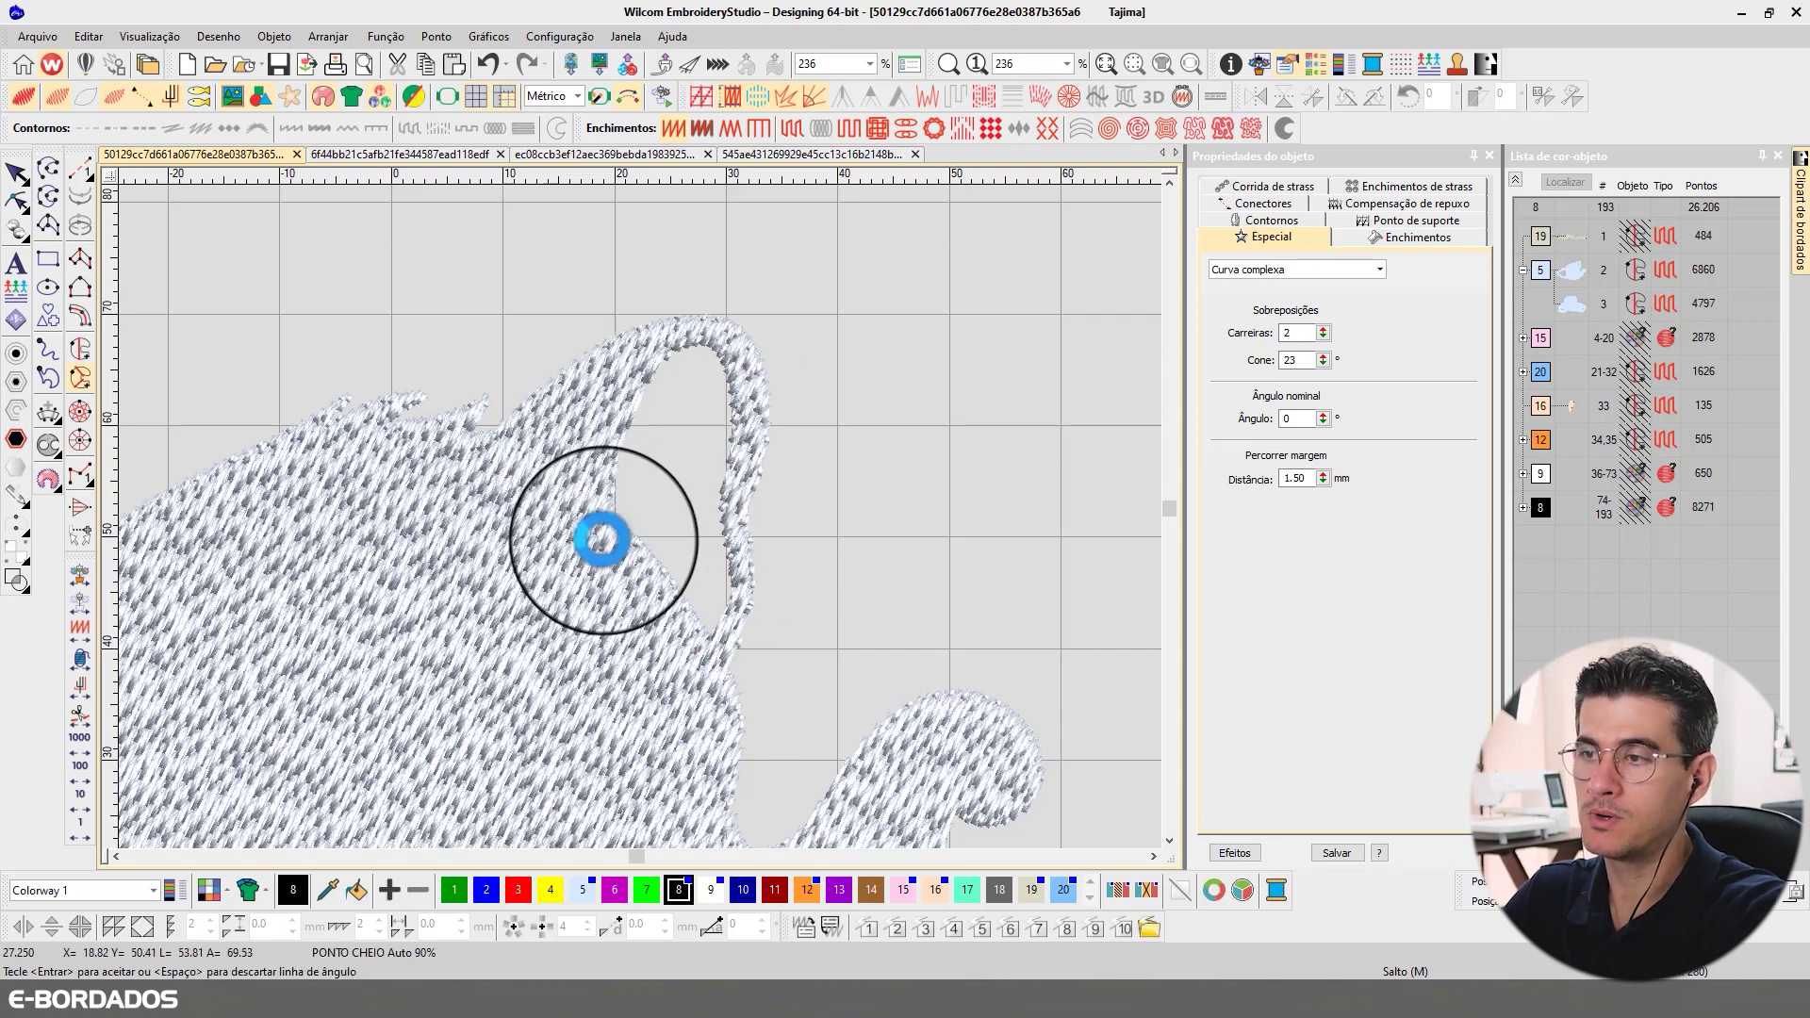
# - Recolour the new black ear piece with palette colour 5 to match the head
pyautogui.click(15, 174)
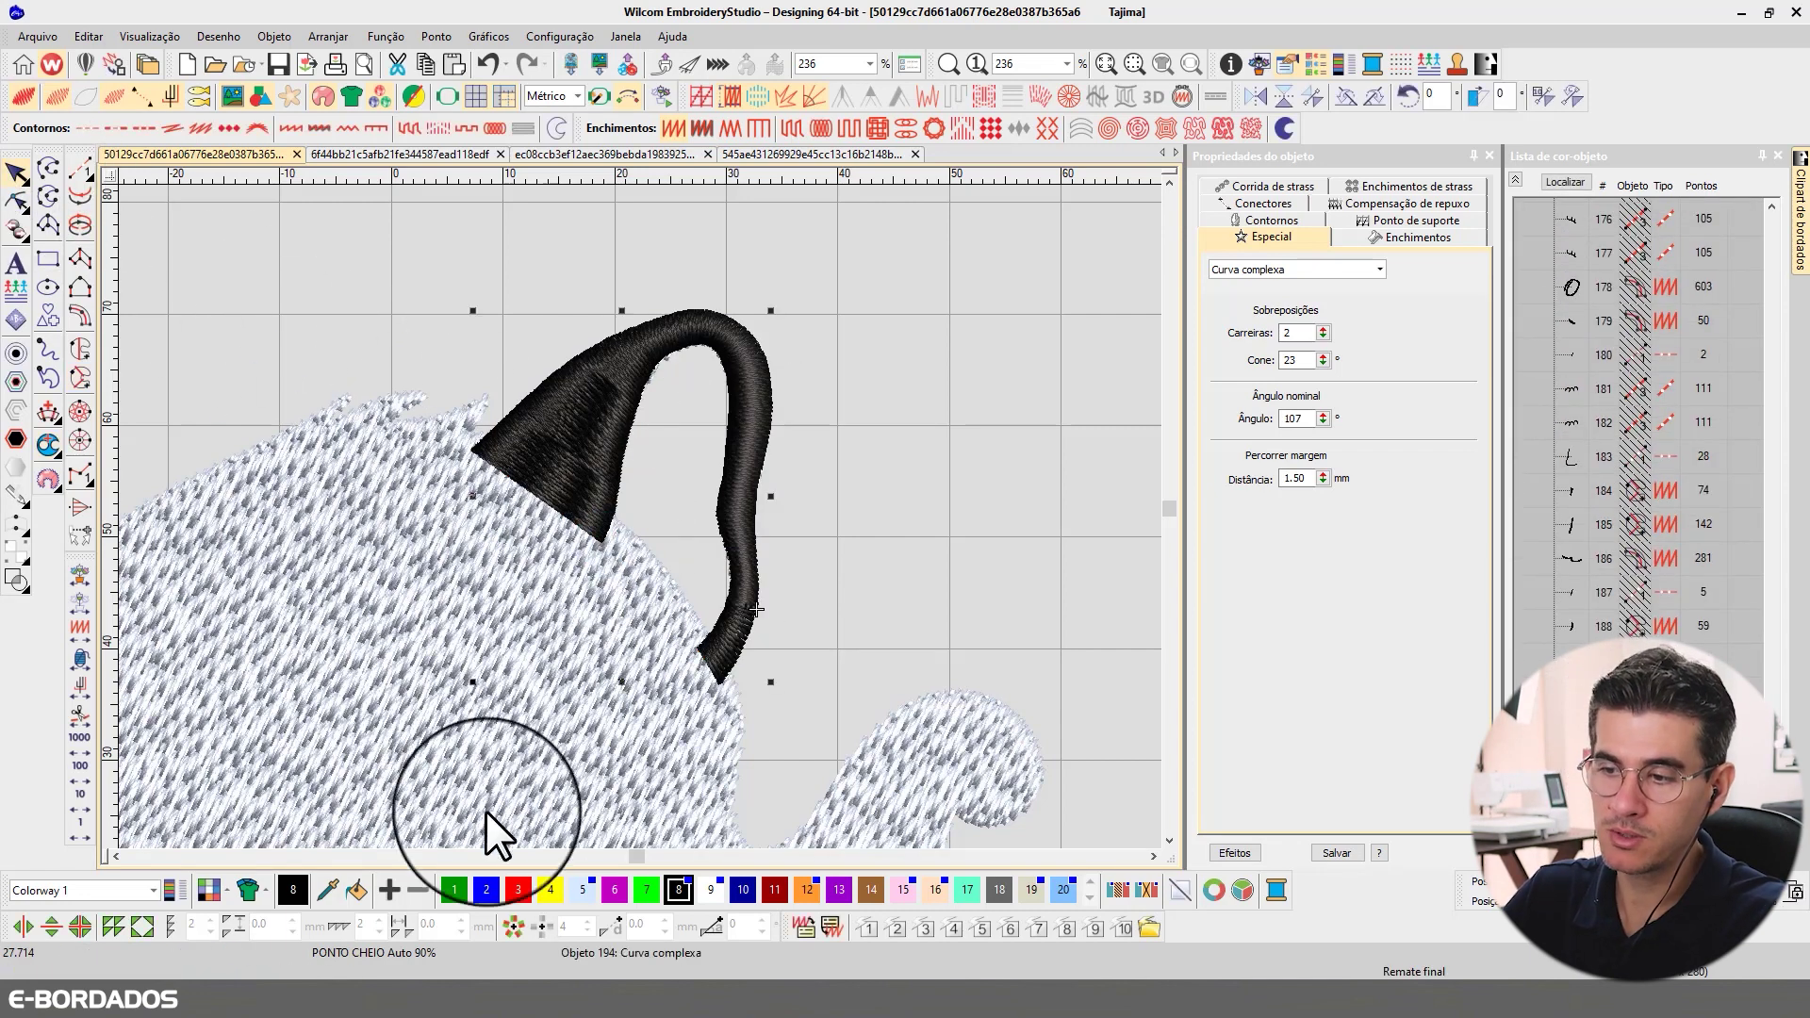
pyautogui.click(579, 889)
pyautogui.scroll(-2, 643, 514)
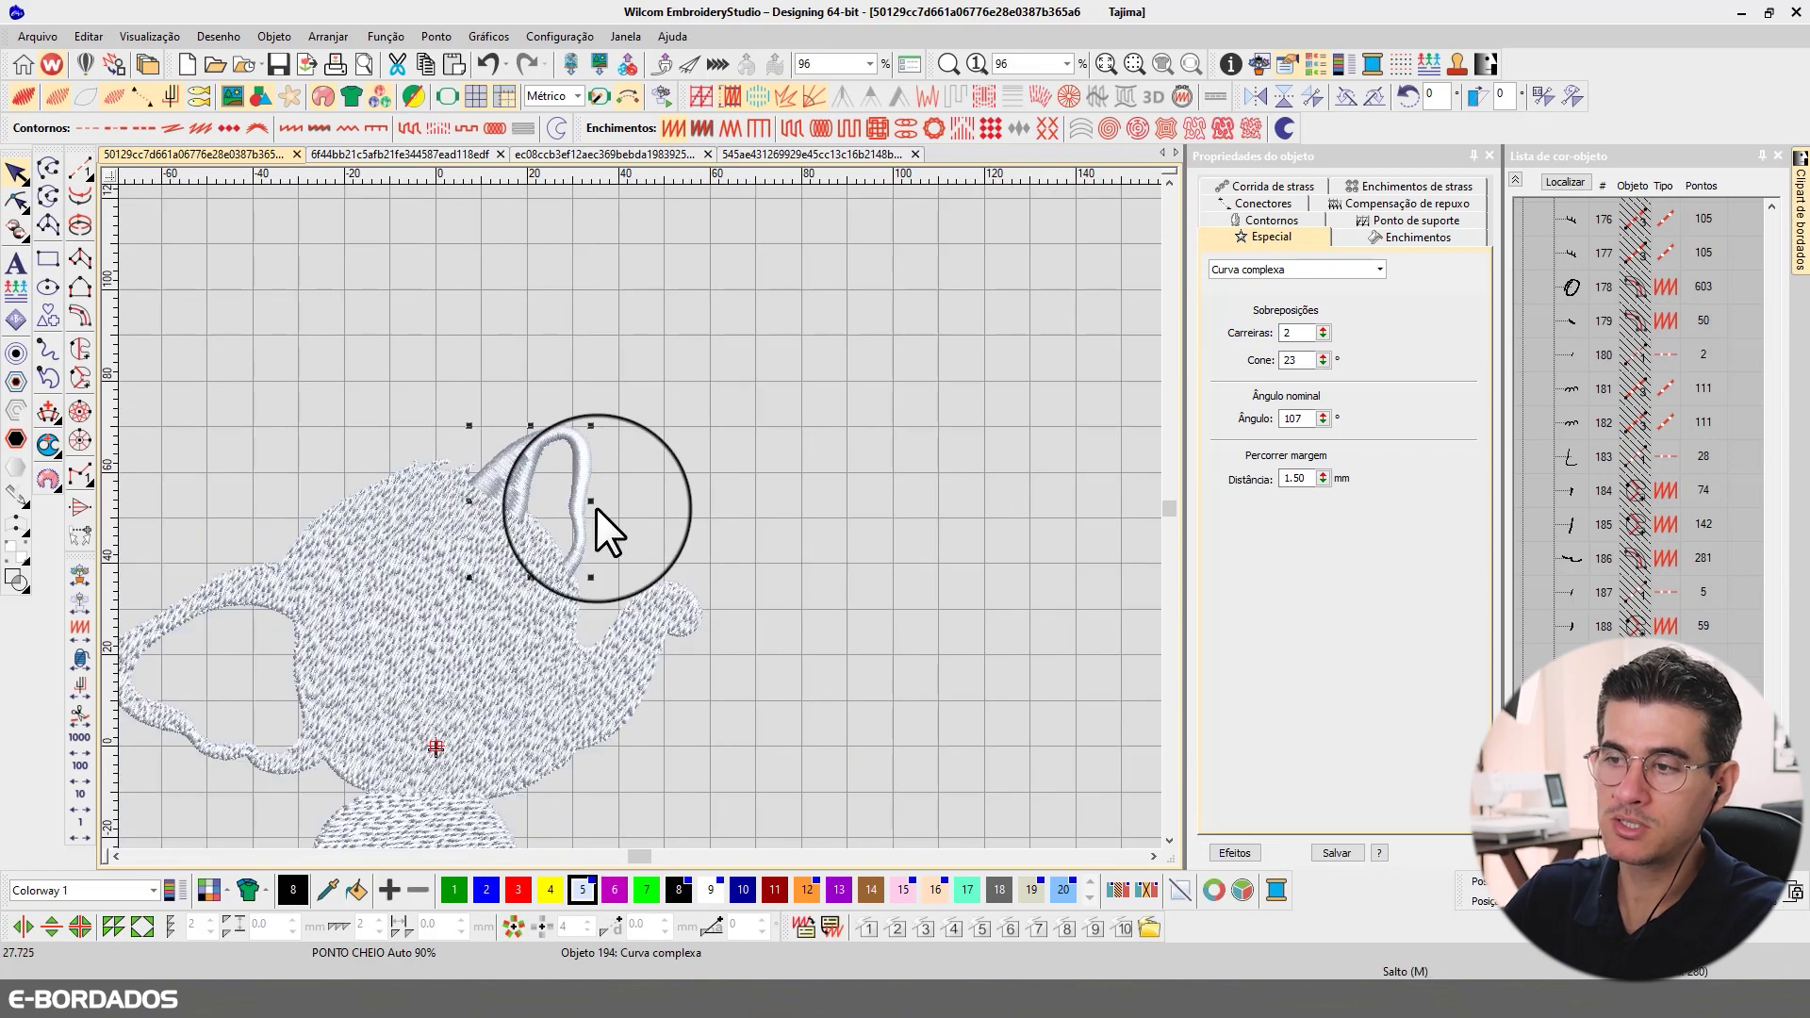
pyautogui.scroll(2, 596, 507)
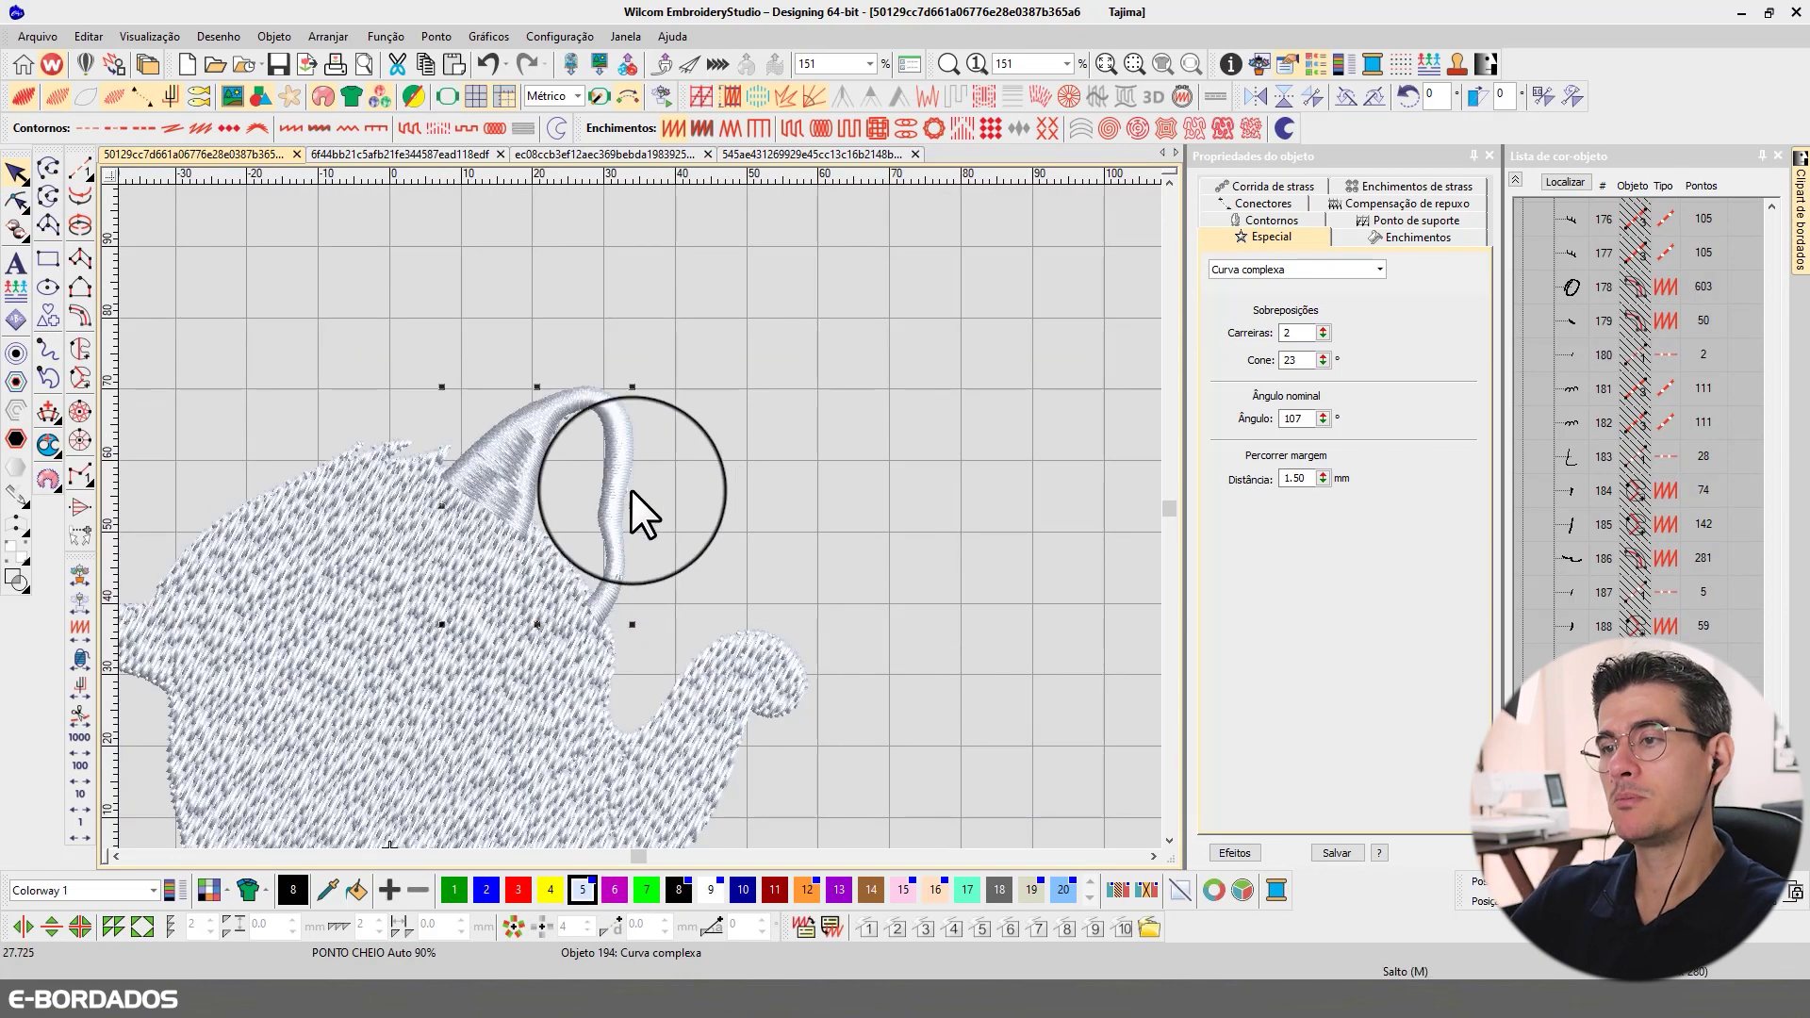
# - Reshape the head fill by deleting its outline points around the right ear and ear hole, leaving the ear to the separate satin piece
pyautogui.click(466, 558)
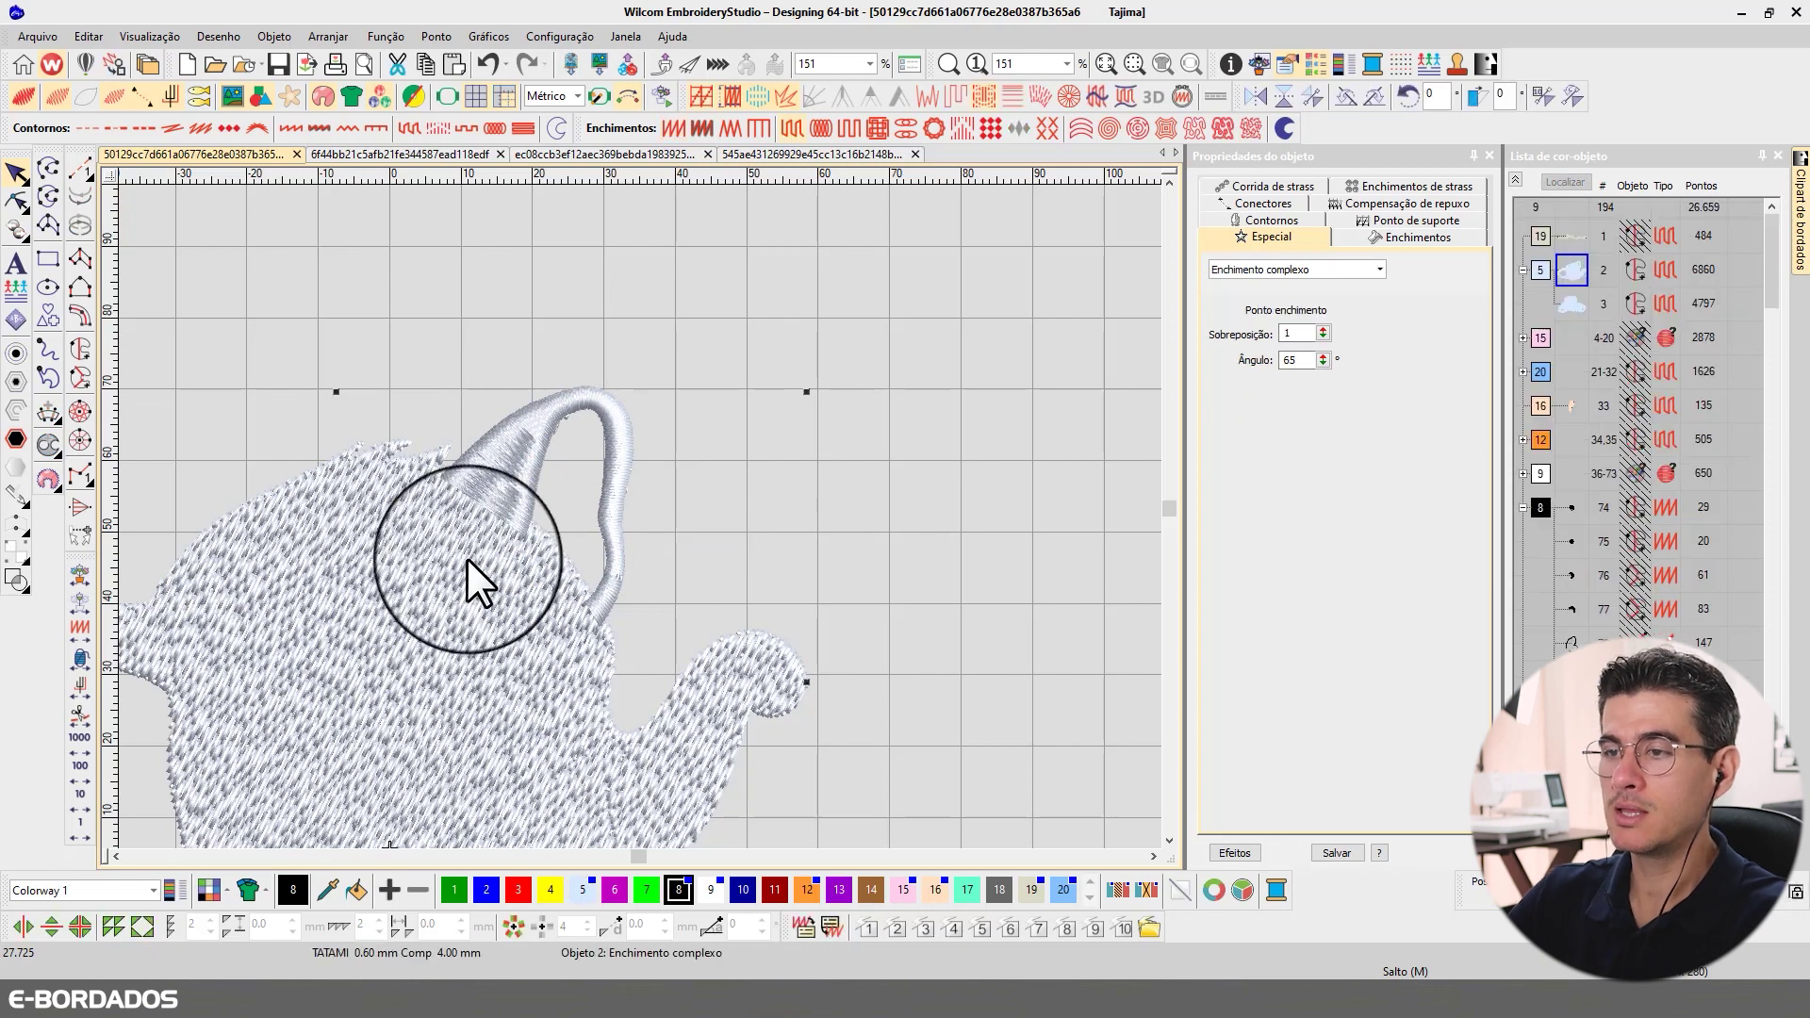
pyautogui.click(17, 200)
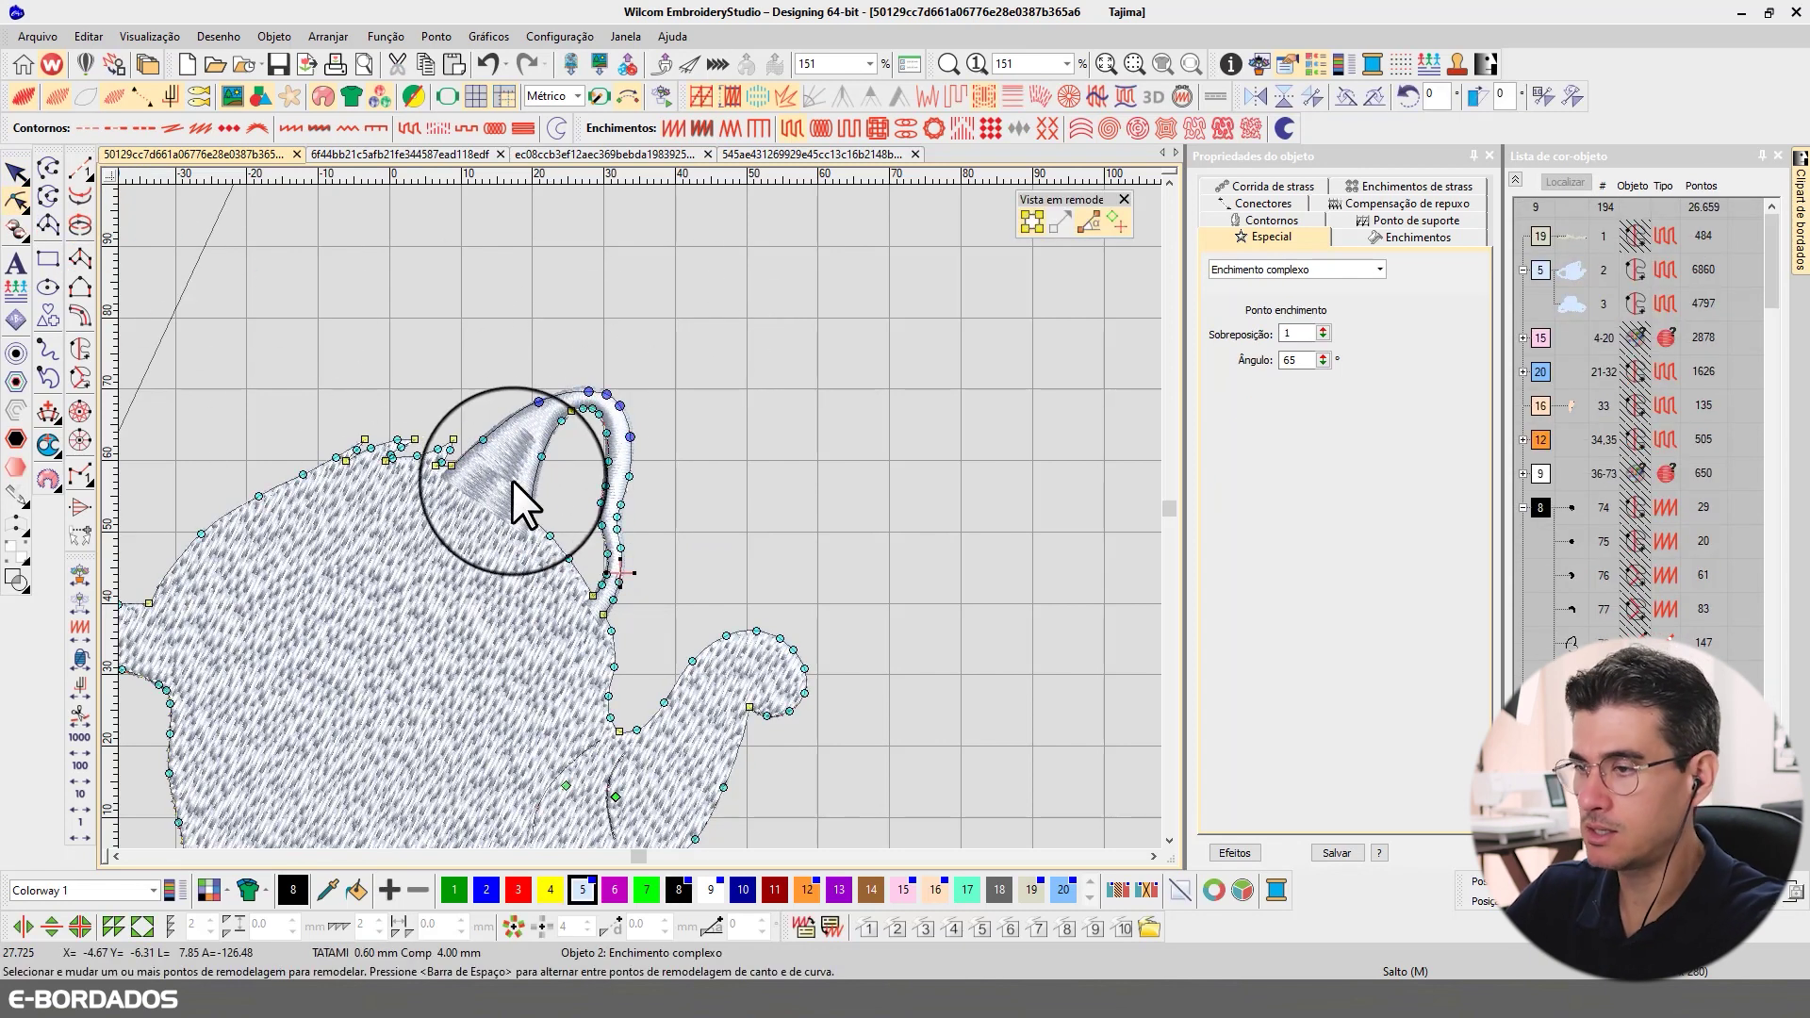
pyautogui.moveTo(540, 458); pyautogui.dragTo(530, 517)
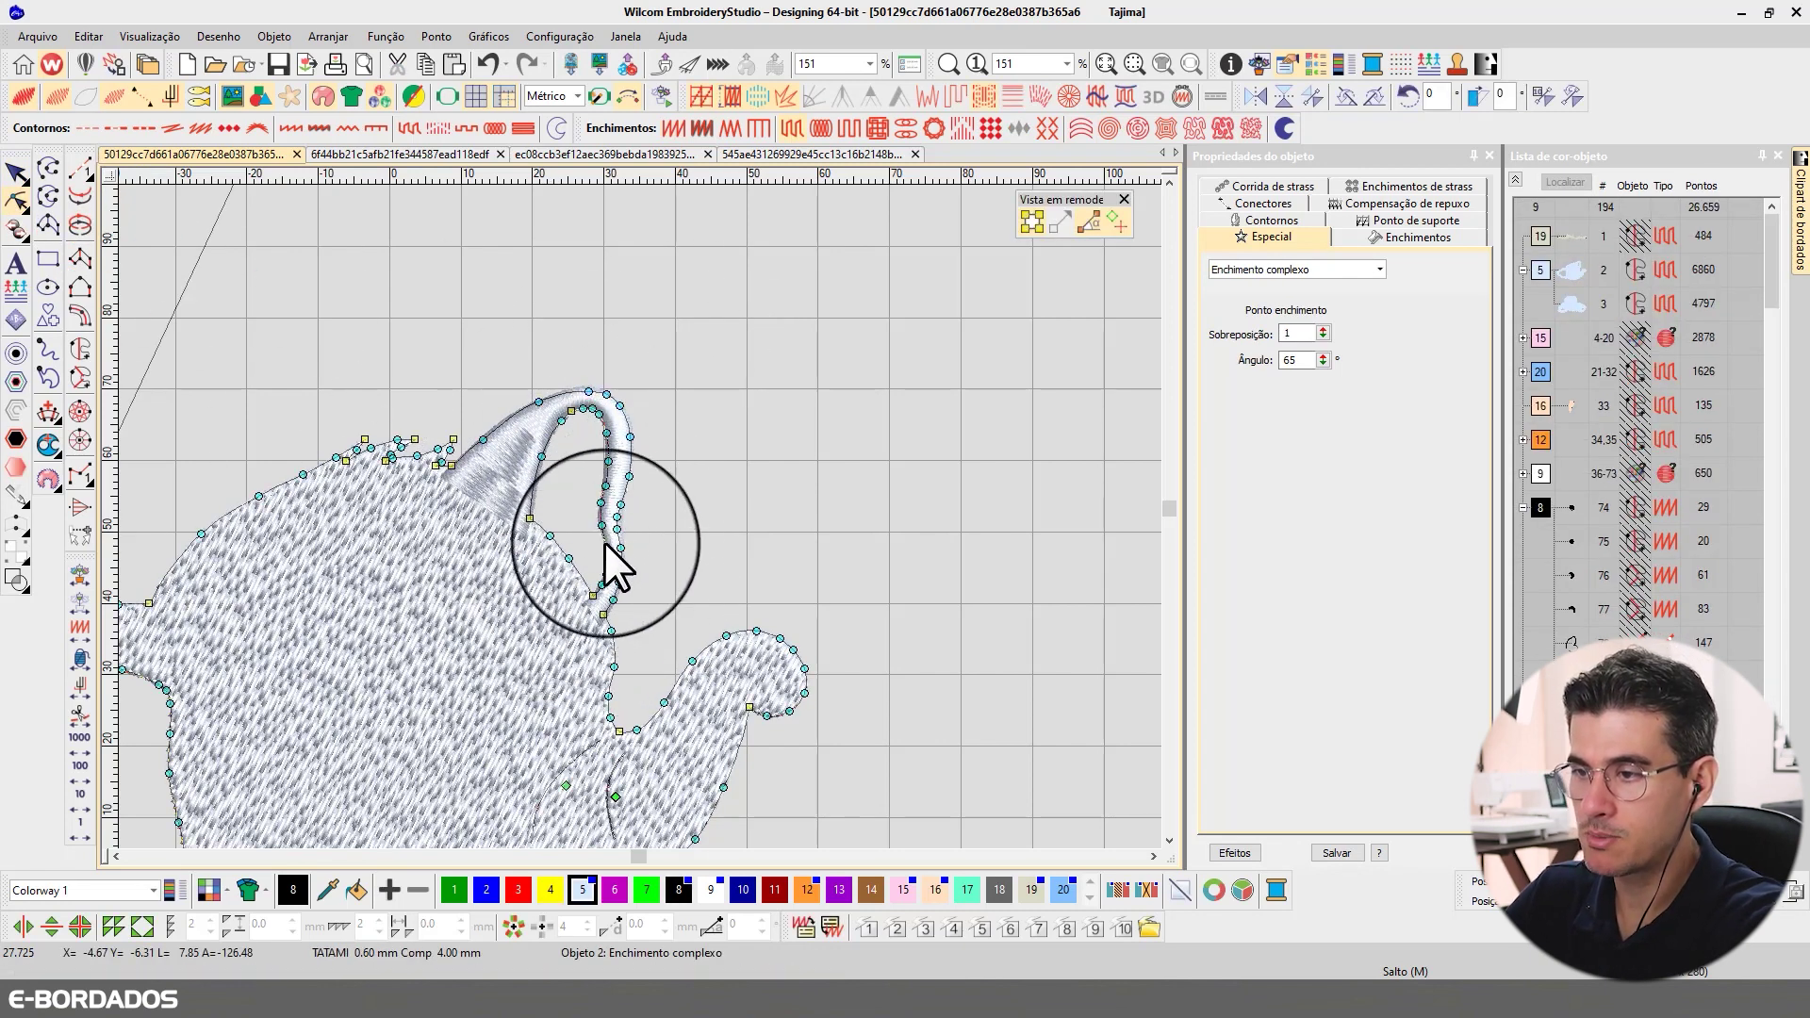
pyautogui.click(618, 534)
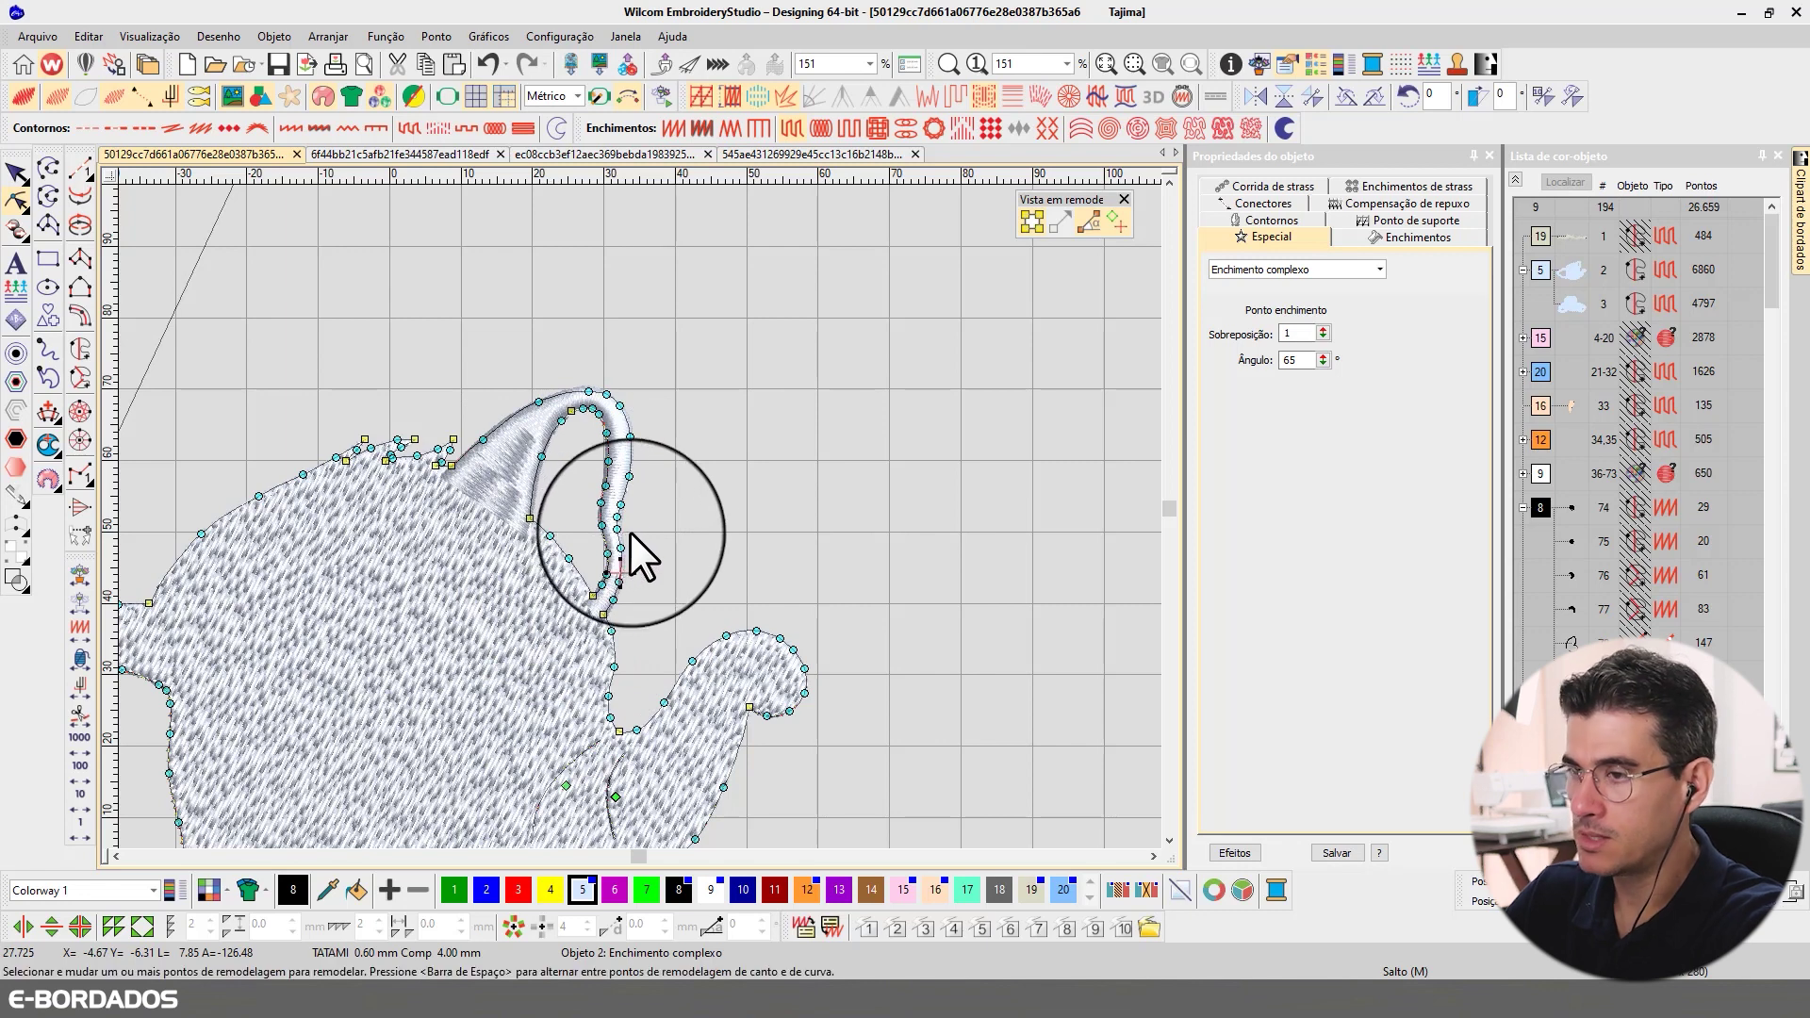
pyautogui.click(536, 549)
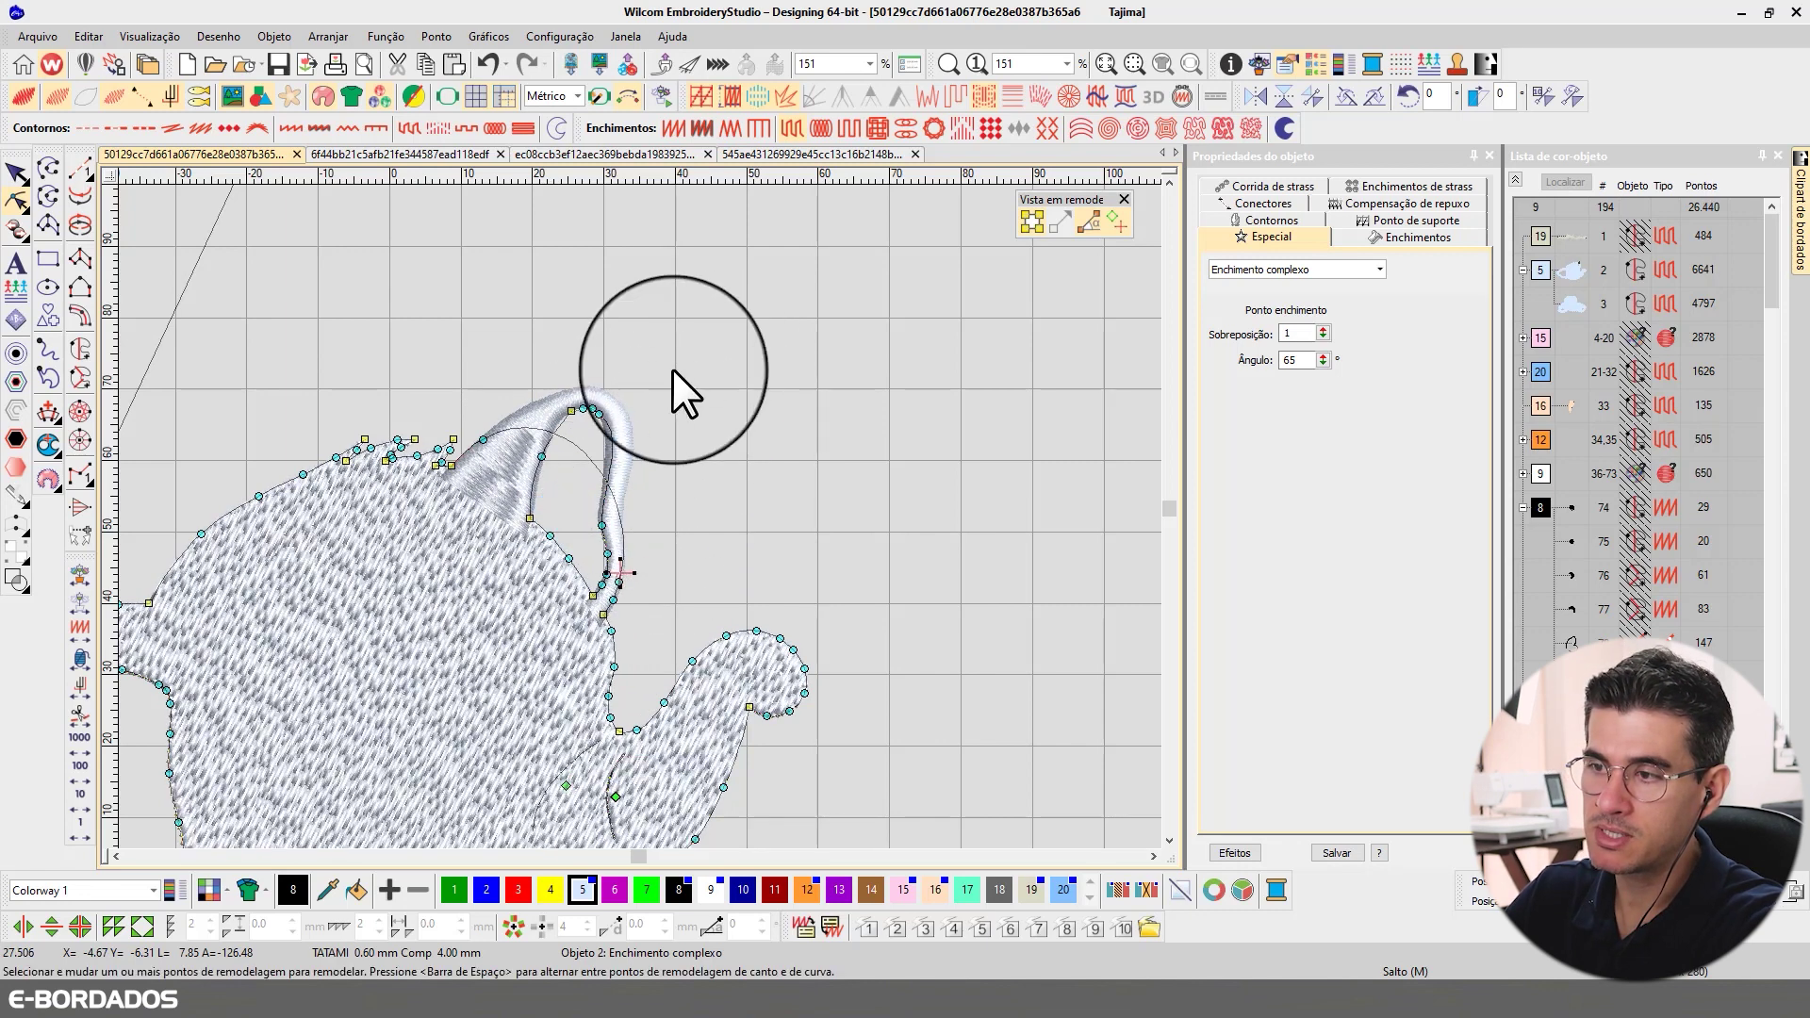
pyautogui.click(524, 488)
pyautogui.moveTo(714, 483); pyautogui.dragTo(512, 596)
pyautogui.press('Delete')
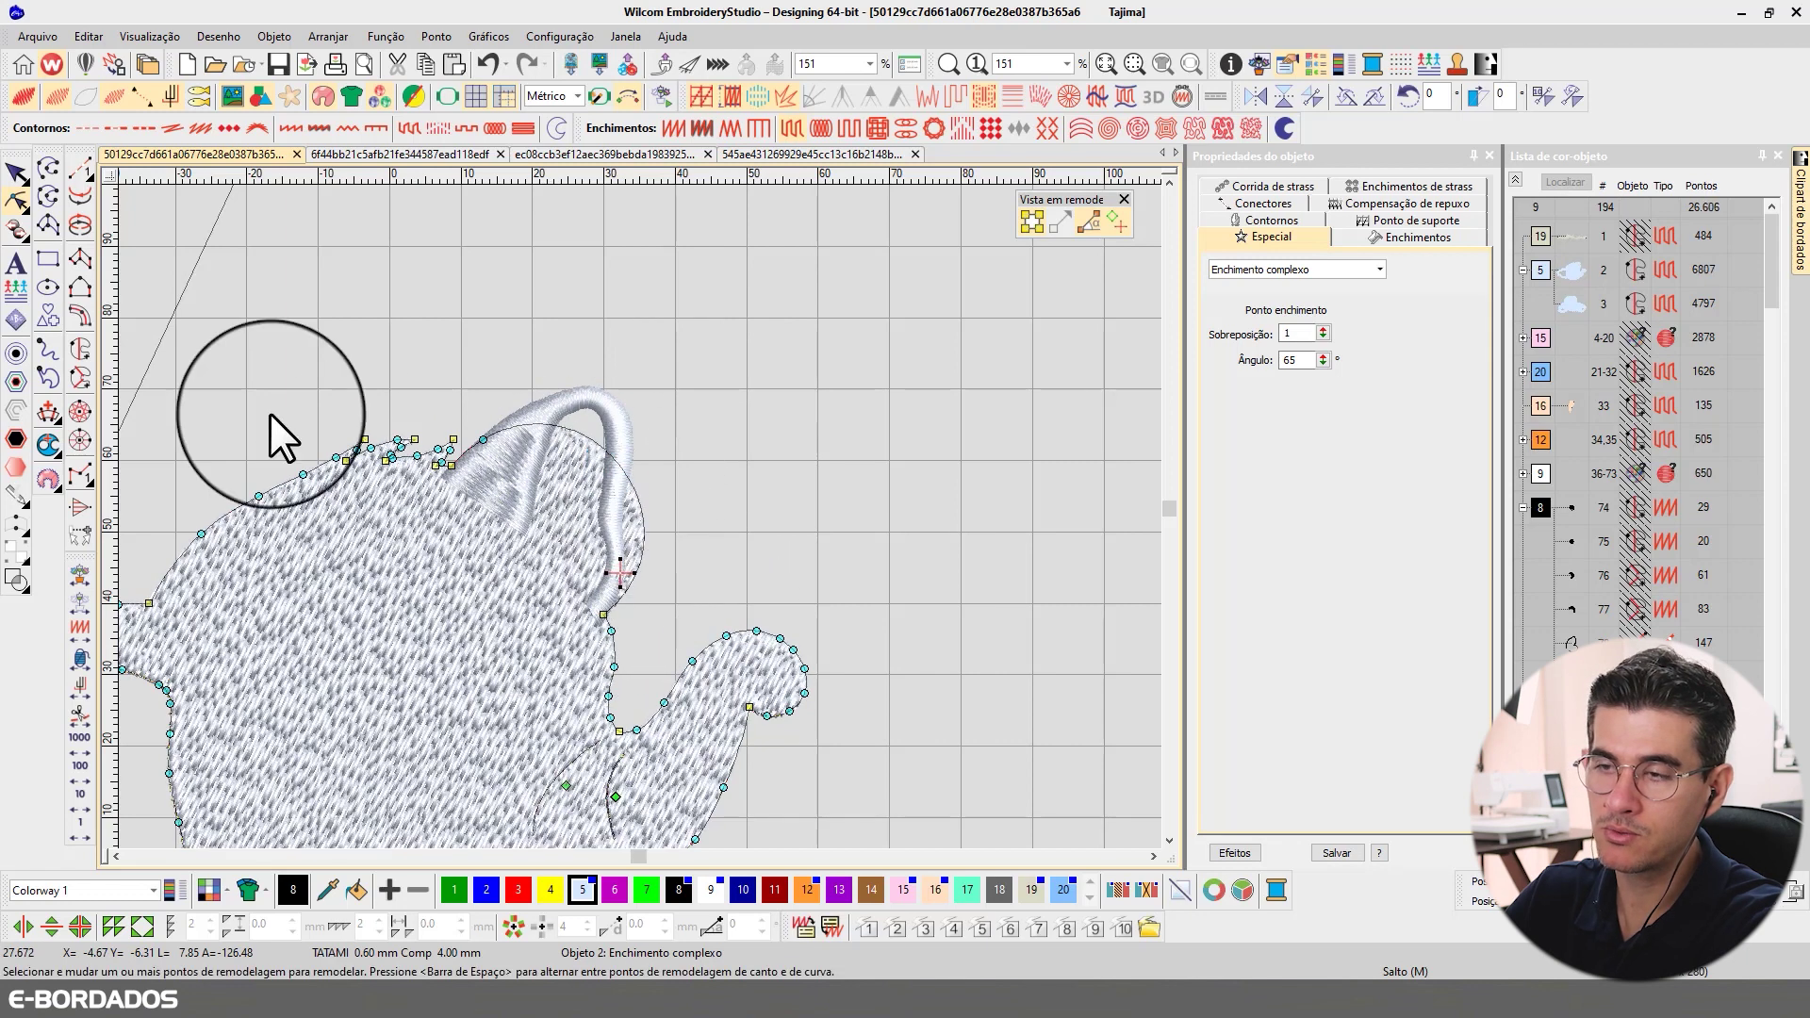
pyautogui.click(483, 439)
pyautogui.press('Delete')
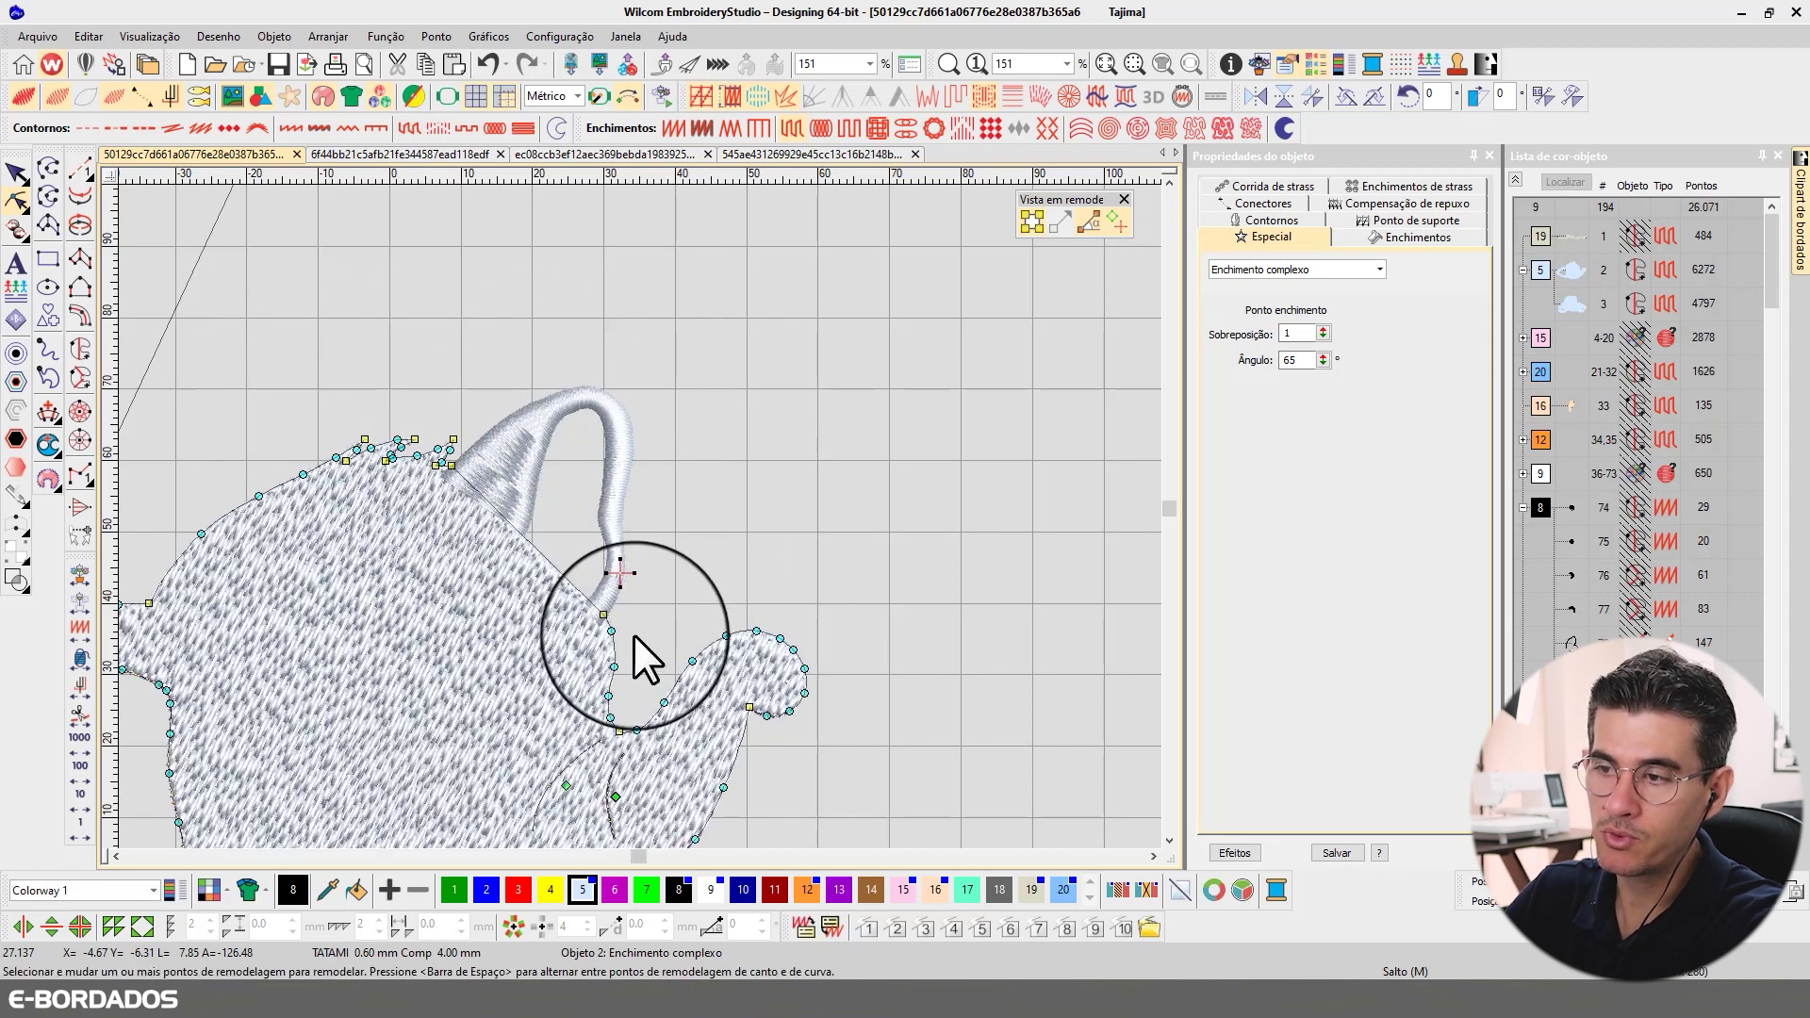
pyautogui.click(16, 174)
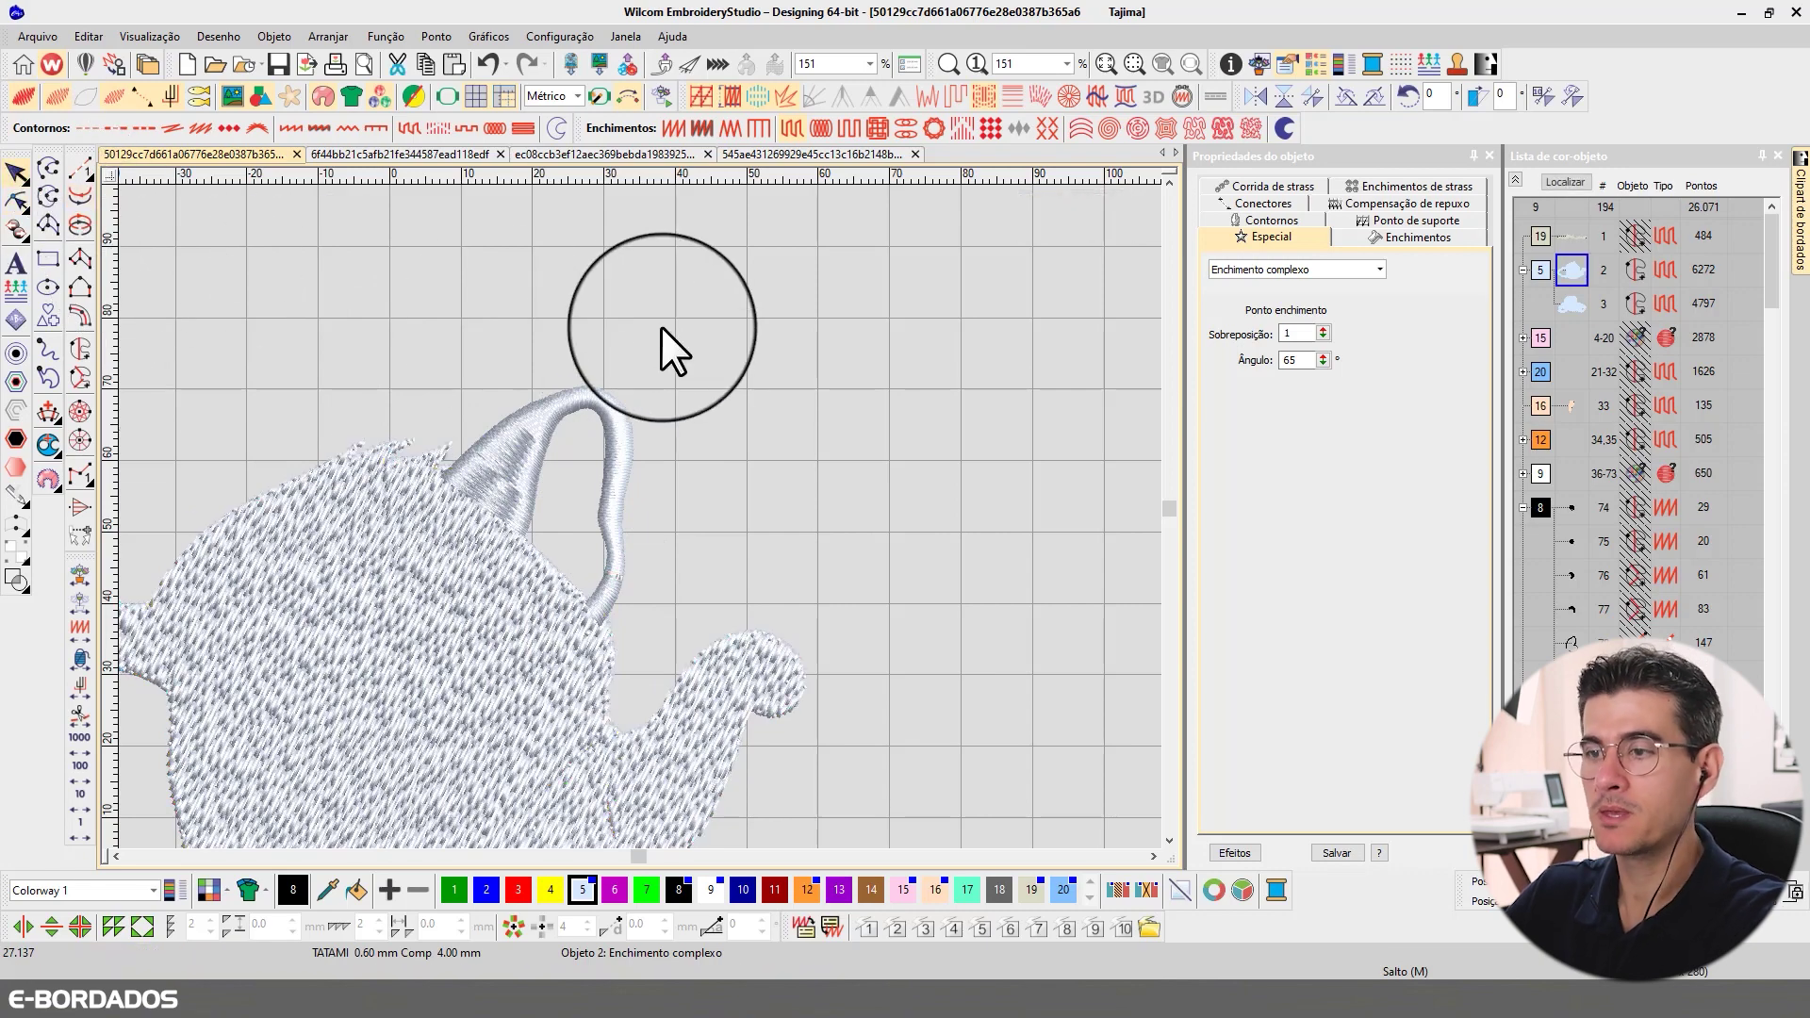
pyautogui.click(660, 326)
# - Examine the new ear piece's stitches with the realistic stitch view off and on again
pyautogui.scroll(-4, 642, 534)
pyautogui.scroll(3, 641, 518)
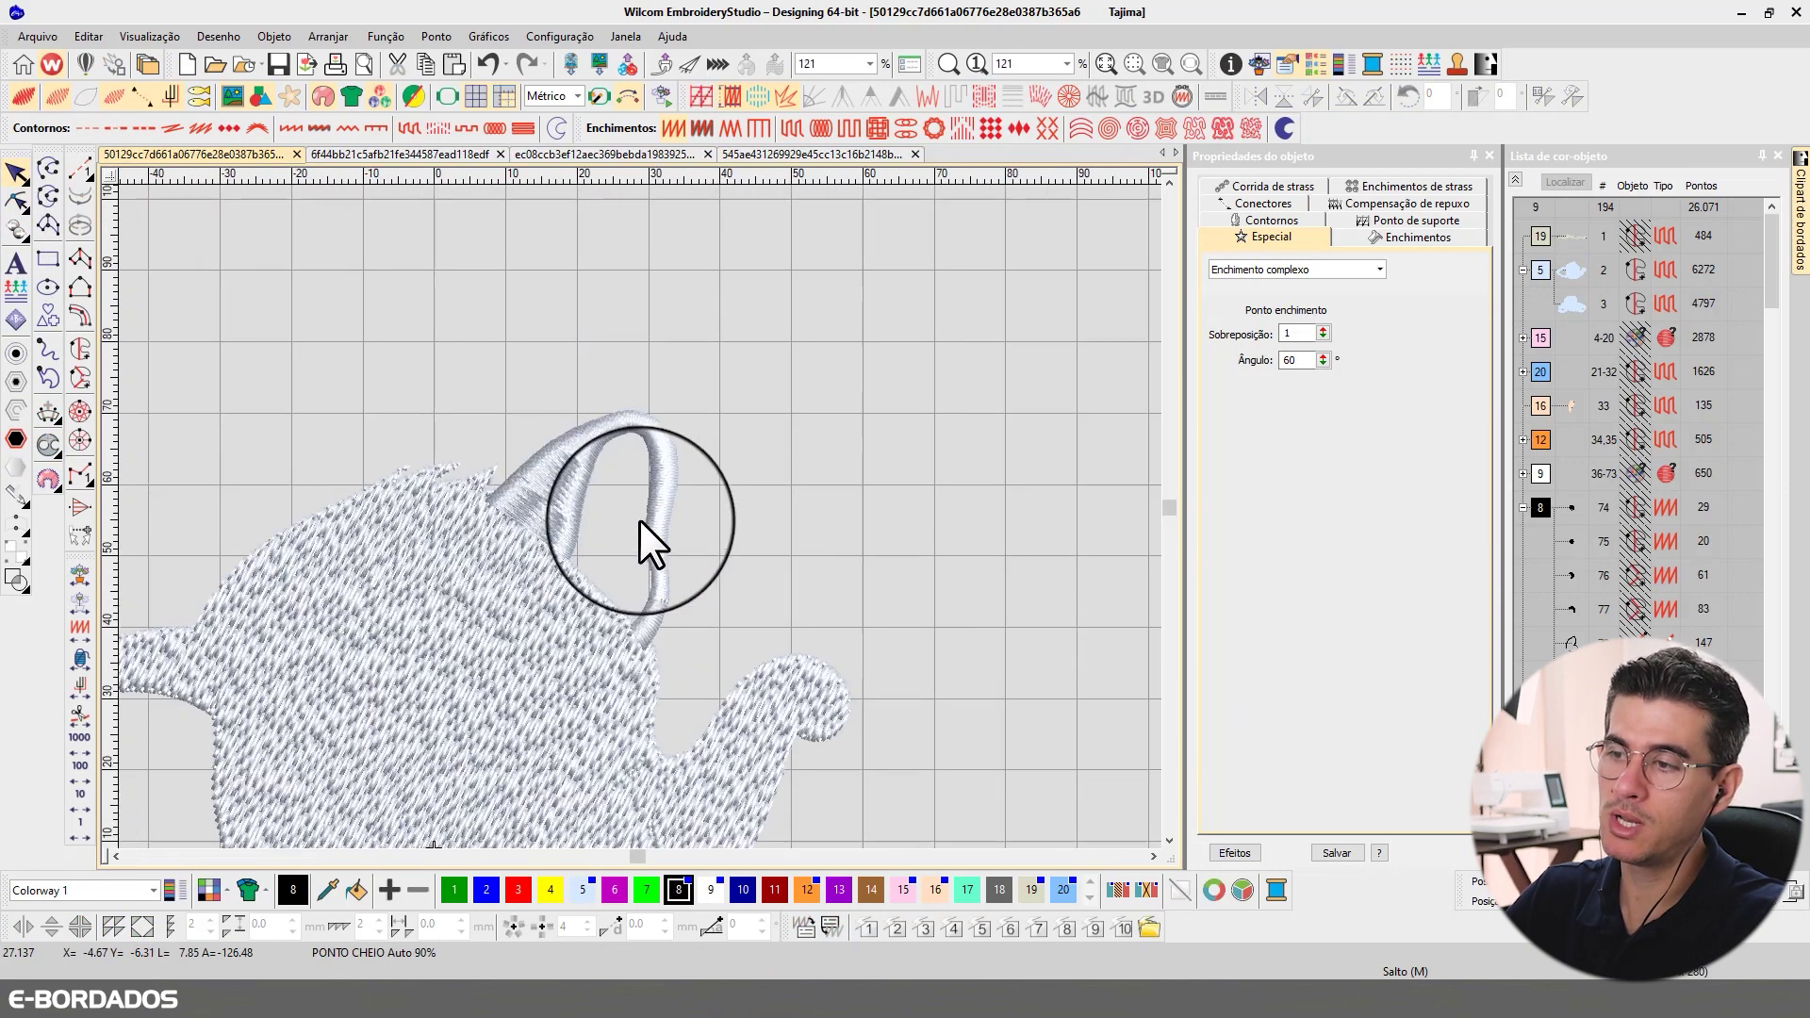
pyautogui.scroll(2, 640, 519)
pyautogui.click(590, 445)
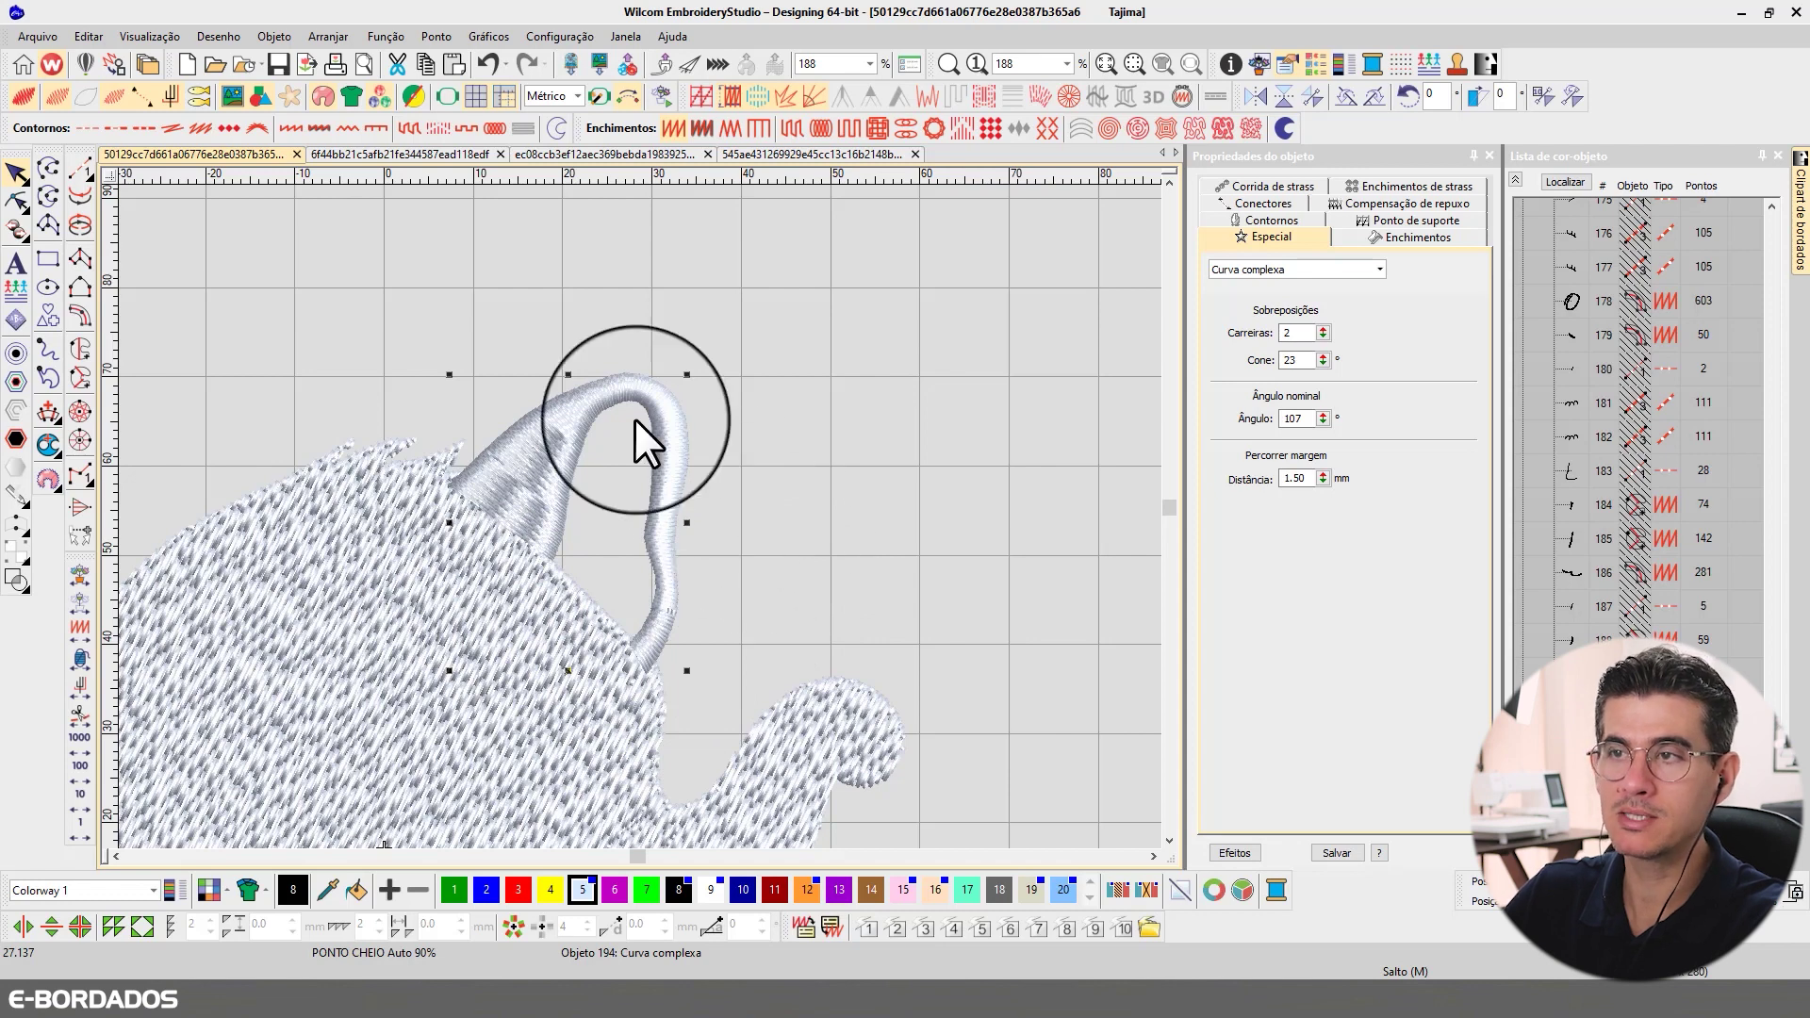
pyautogui.click(22, 98)
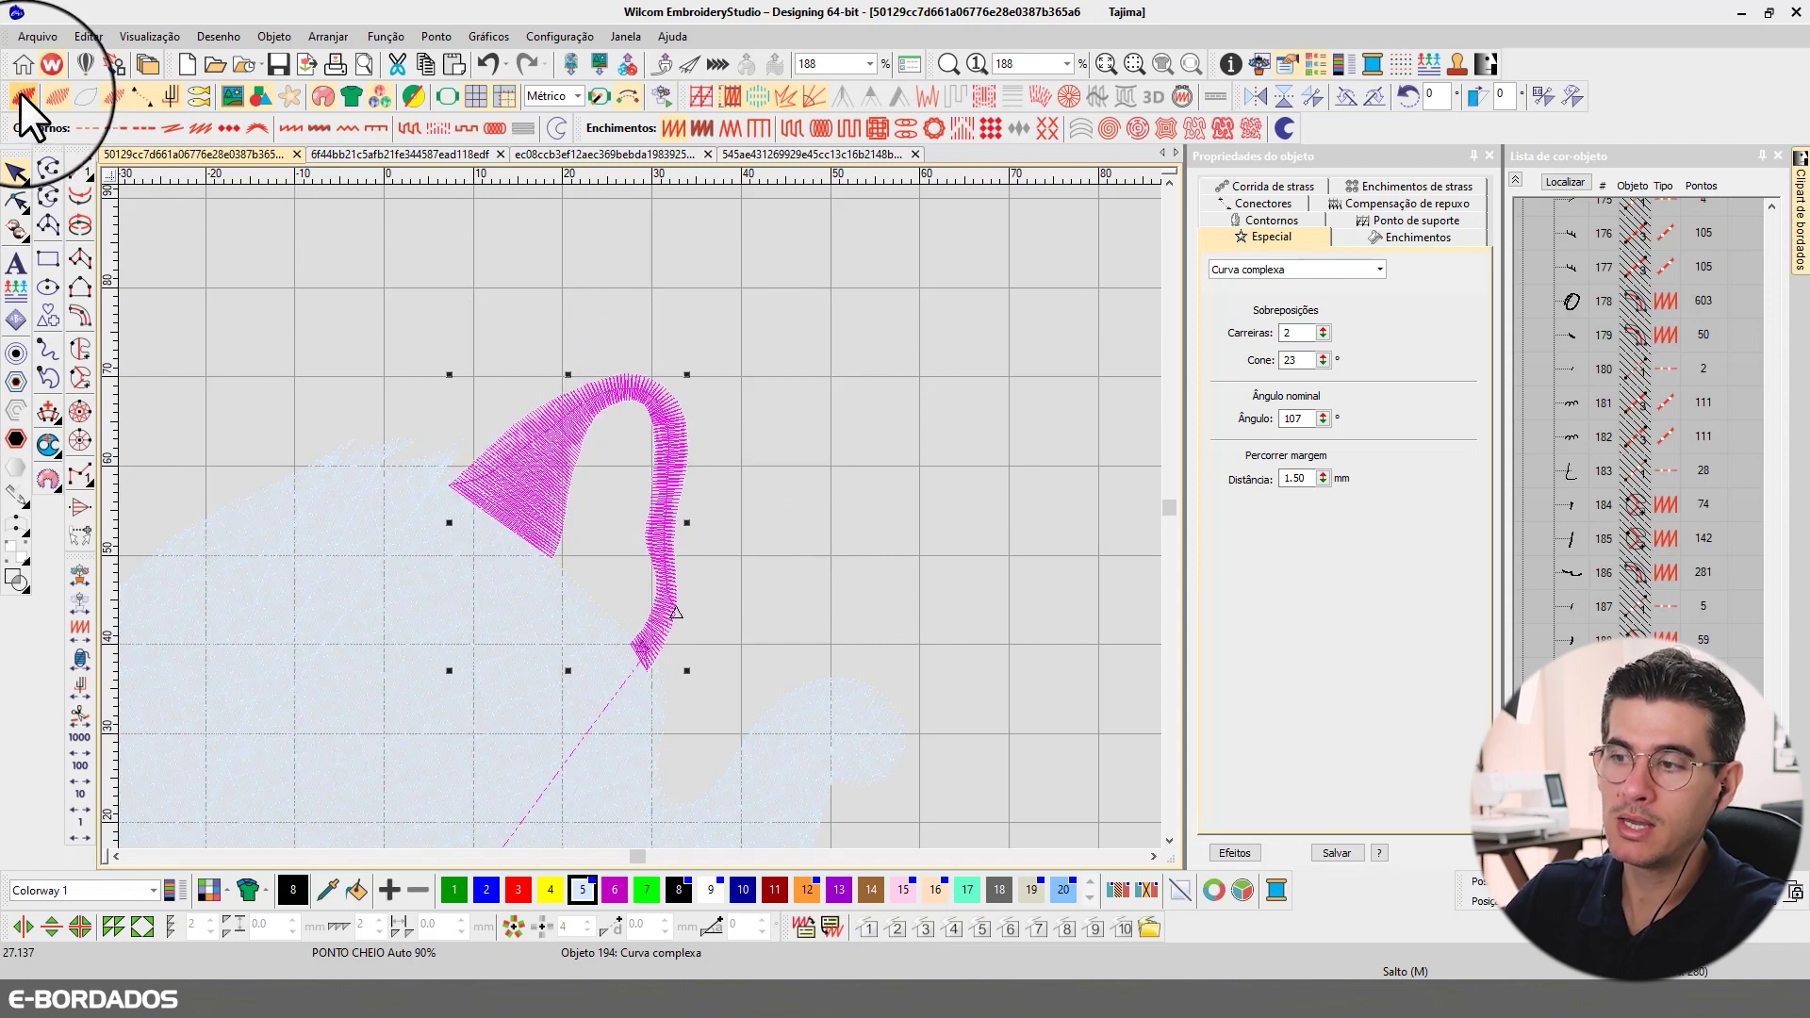
pyautogui.click(19, 93)
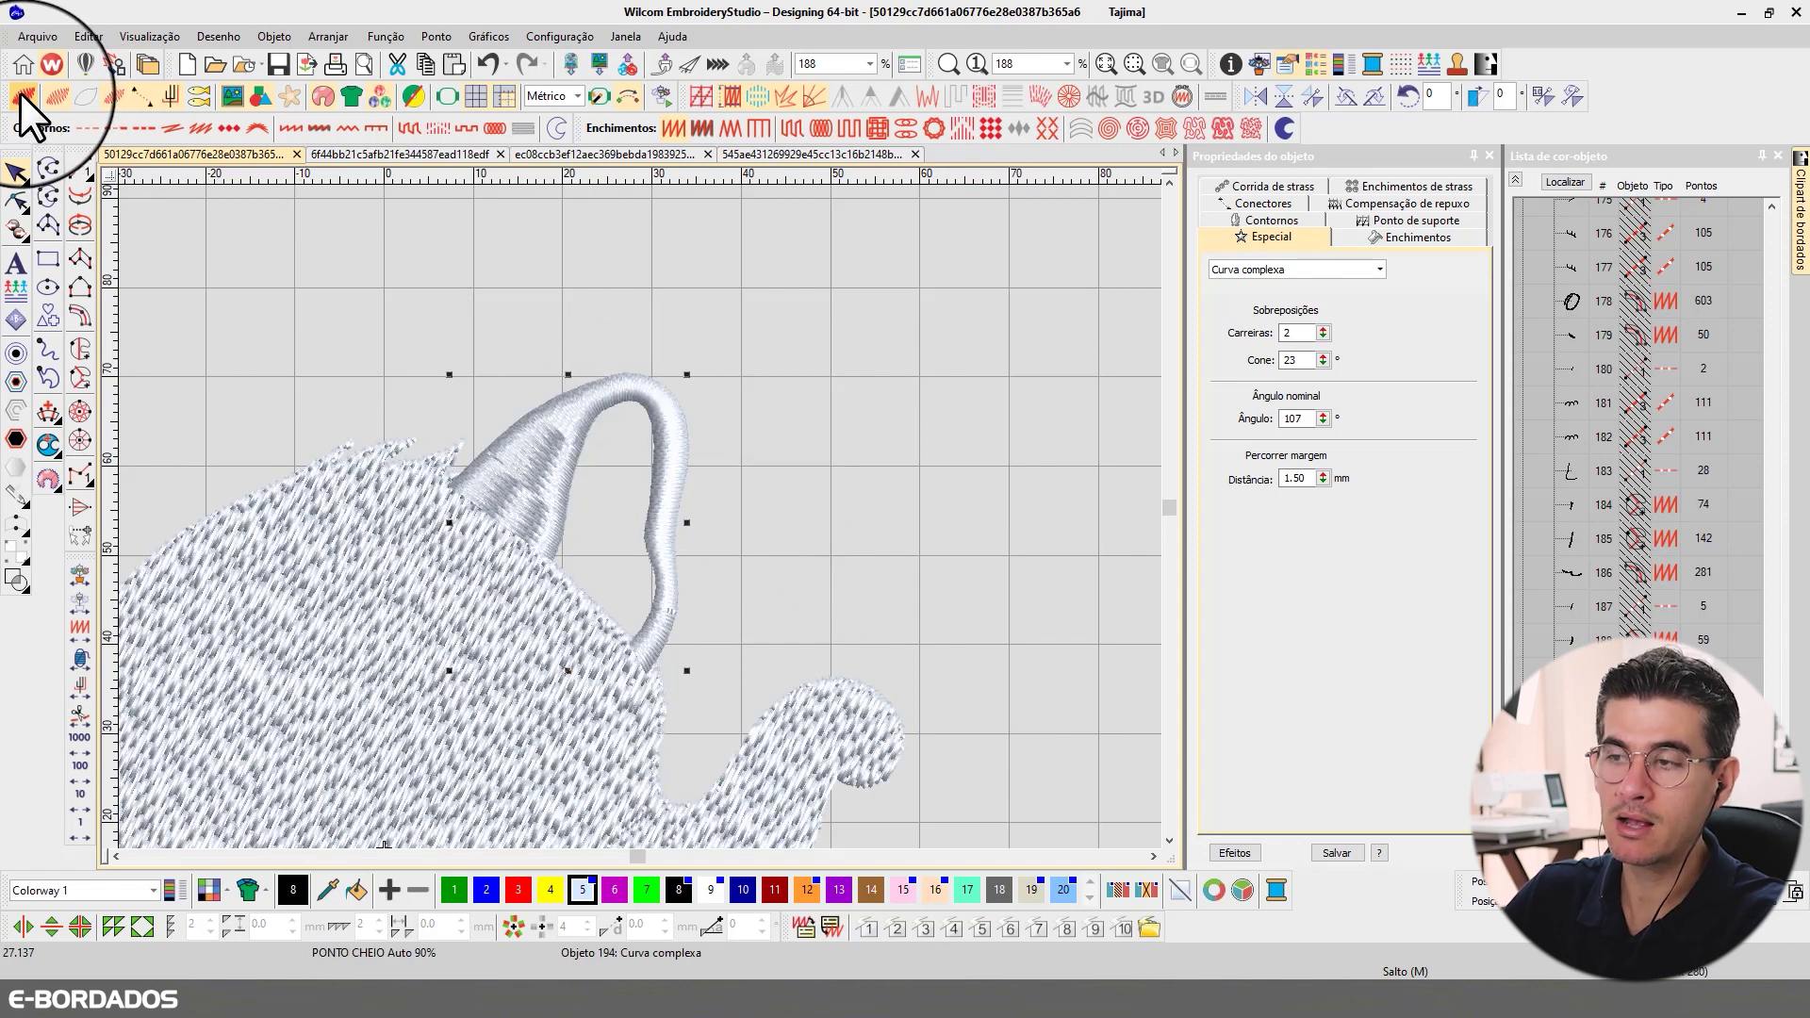
pyautogui.click(807, 436)
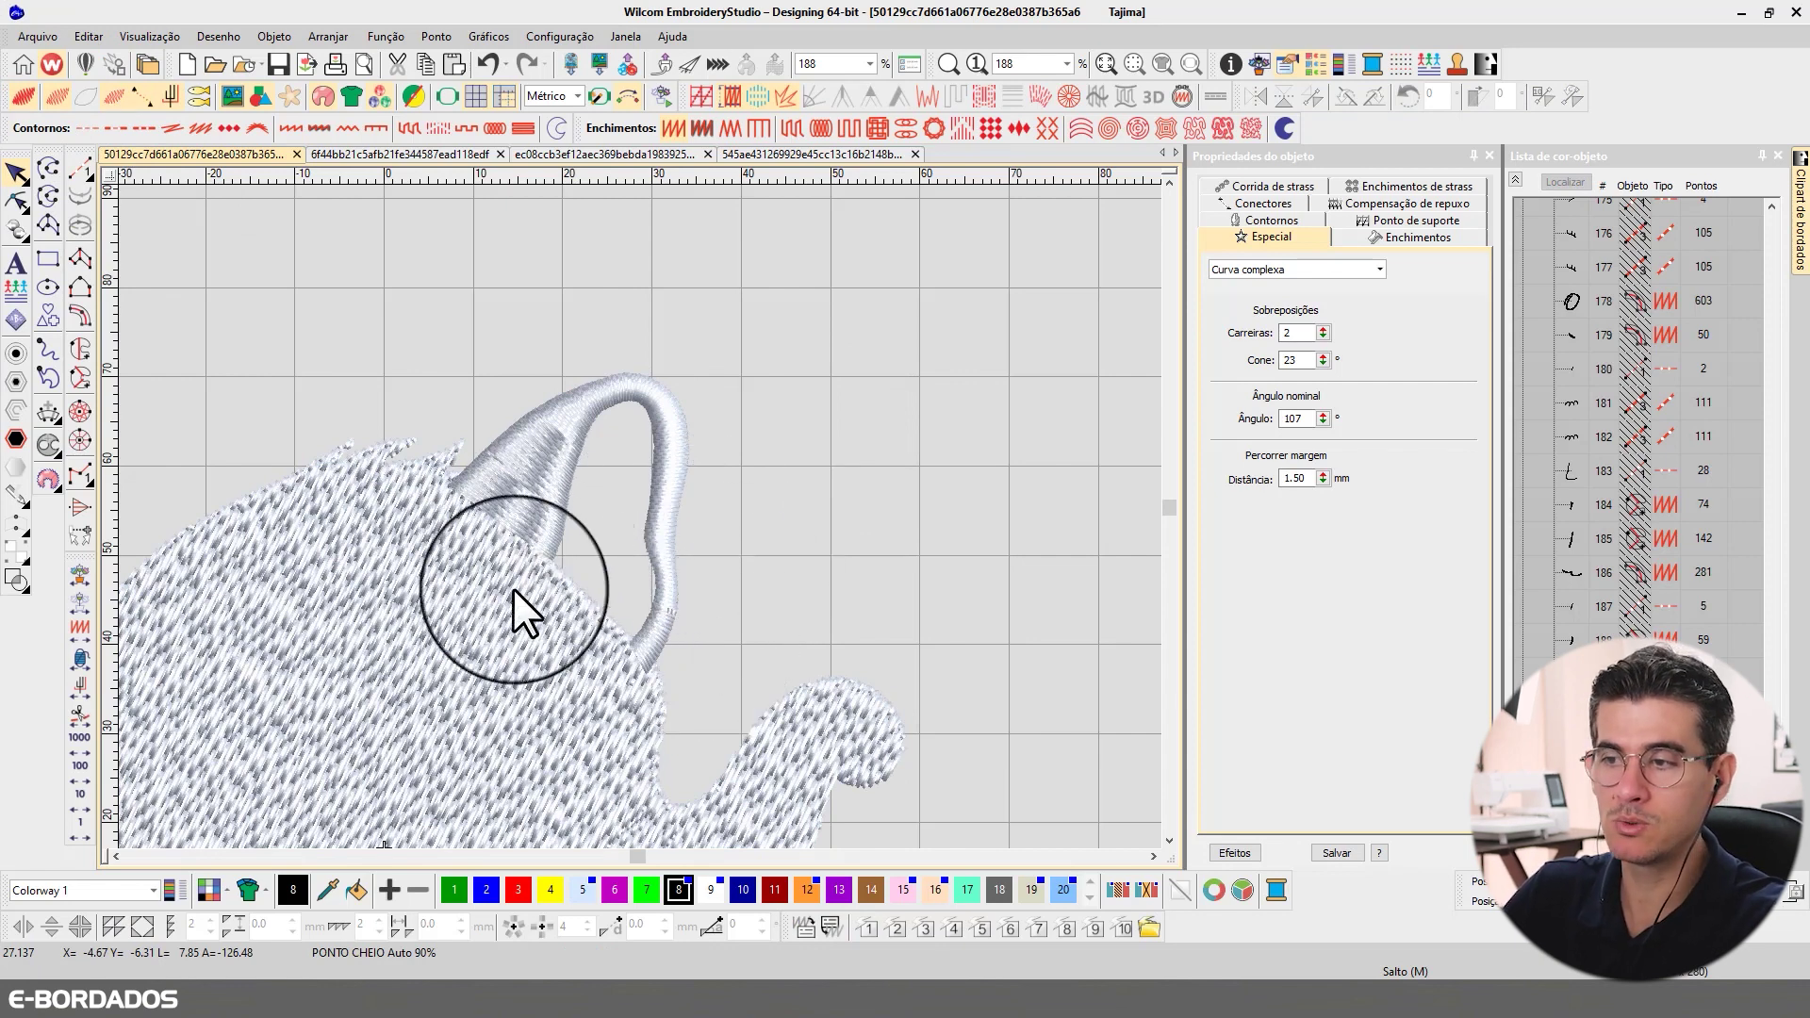
# - Move the ear piece up the stitching sequence into the first colour 5 block, right after the head and lower-body fills
pyautogui.click(117, 857)
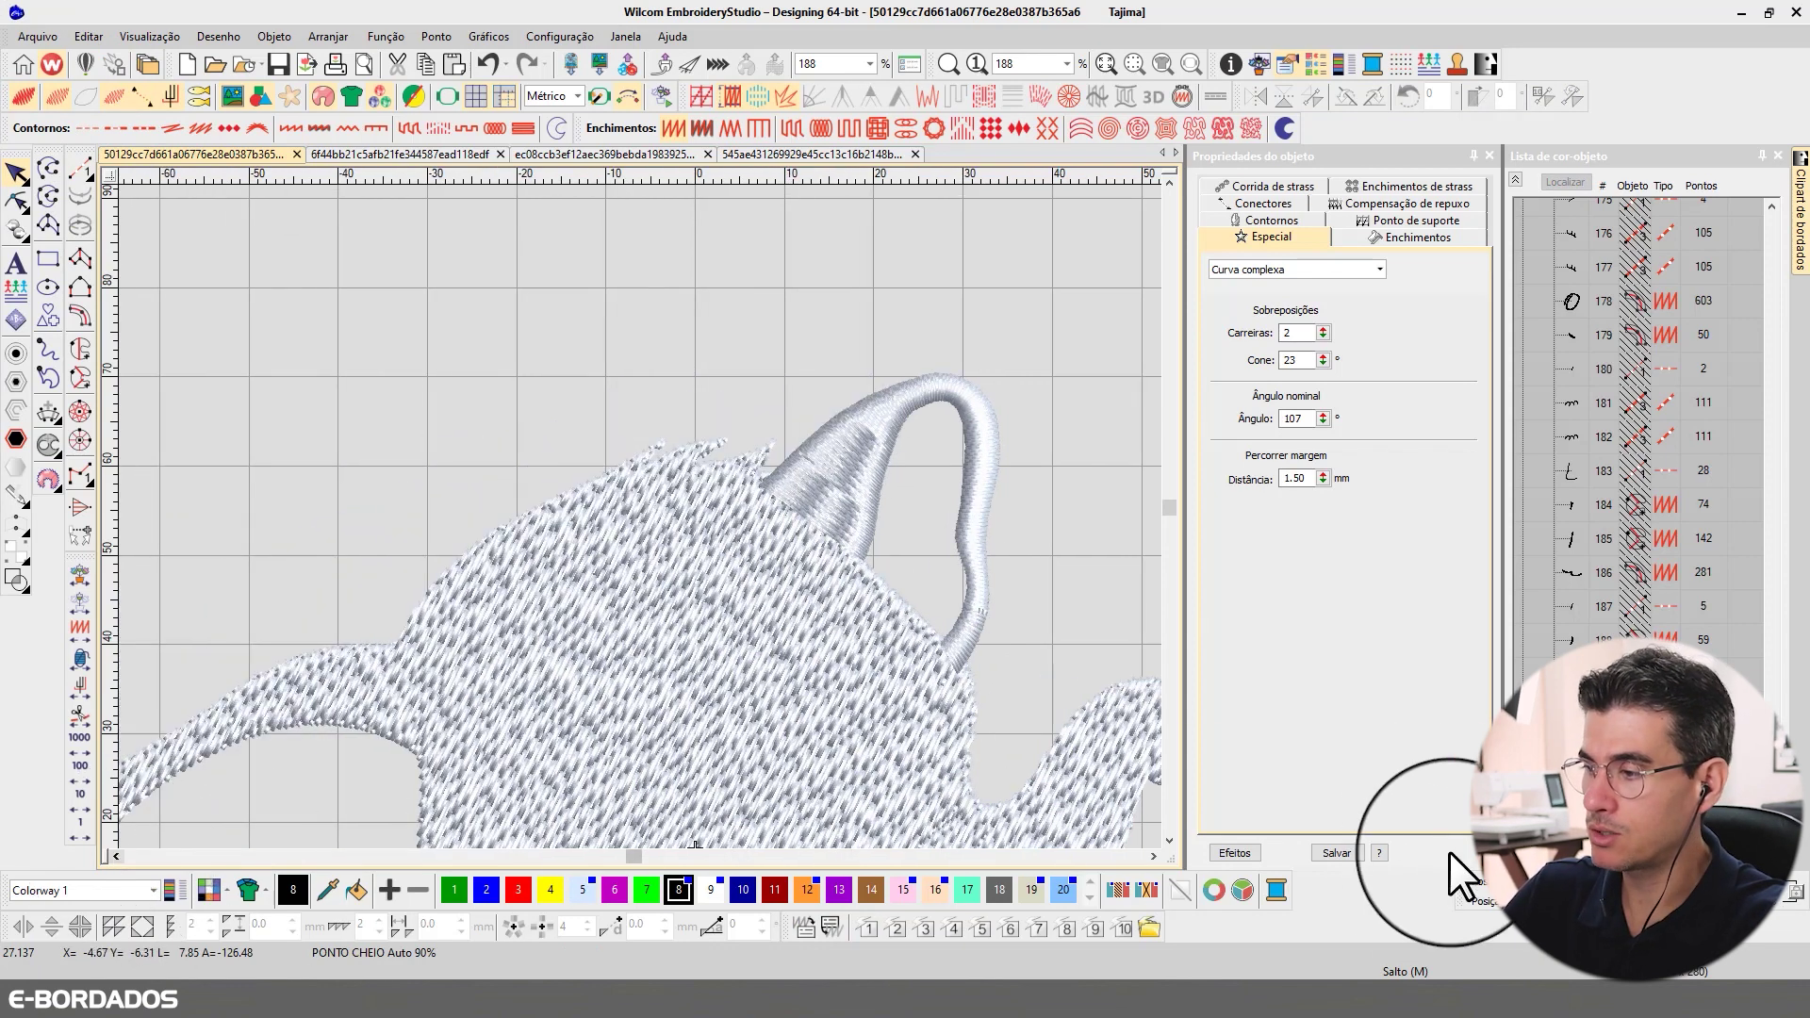
pyautogui.click(1169, 839)
pyautogui.click(1169, 839)
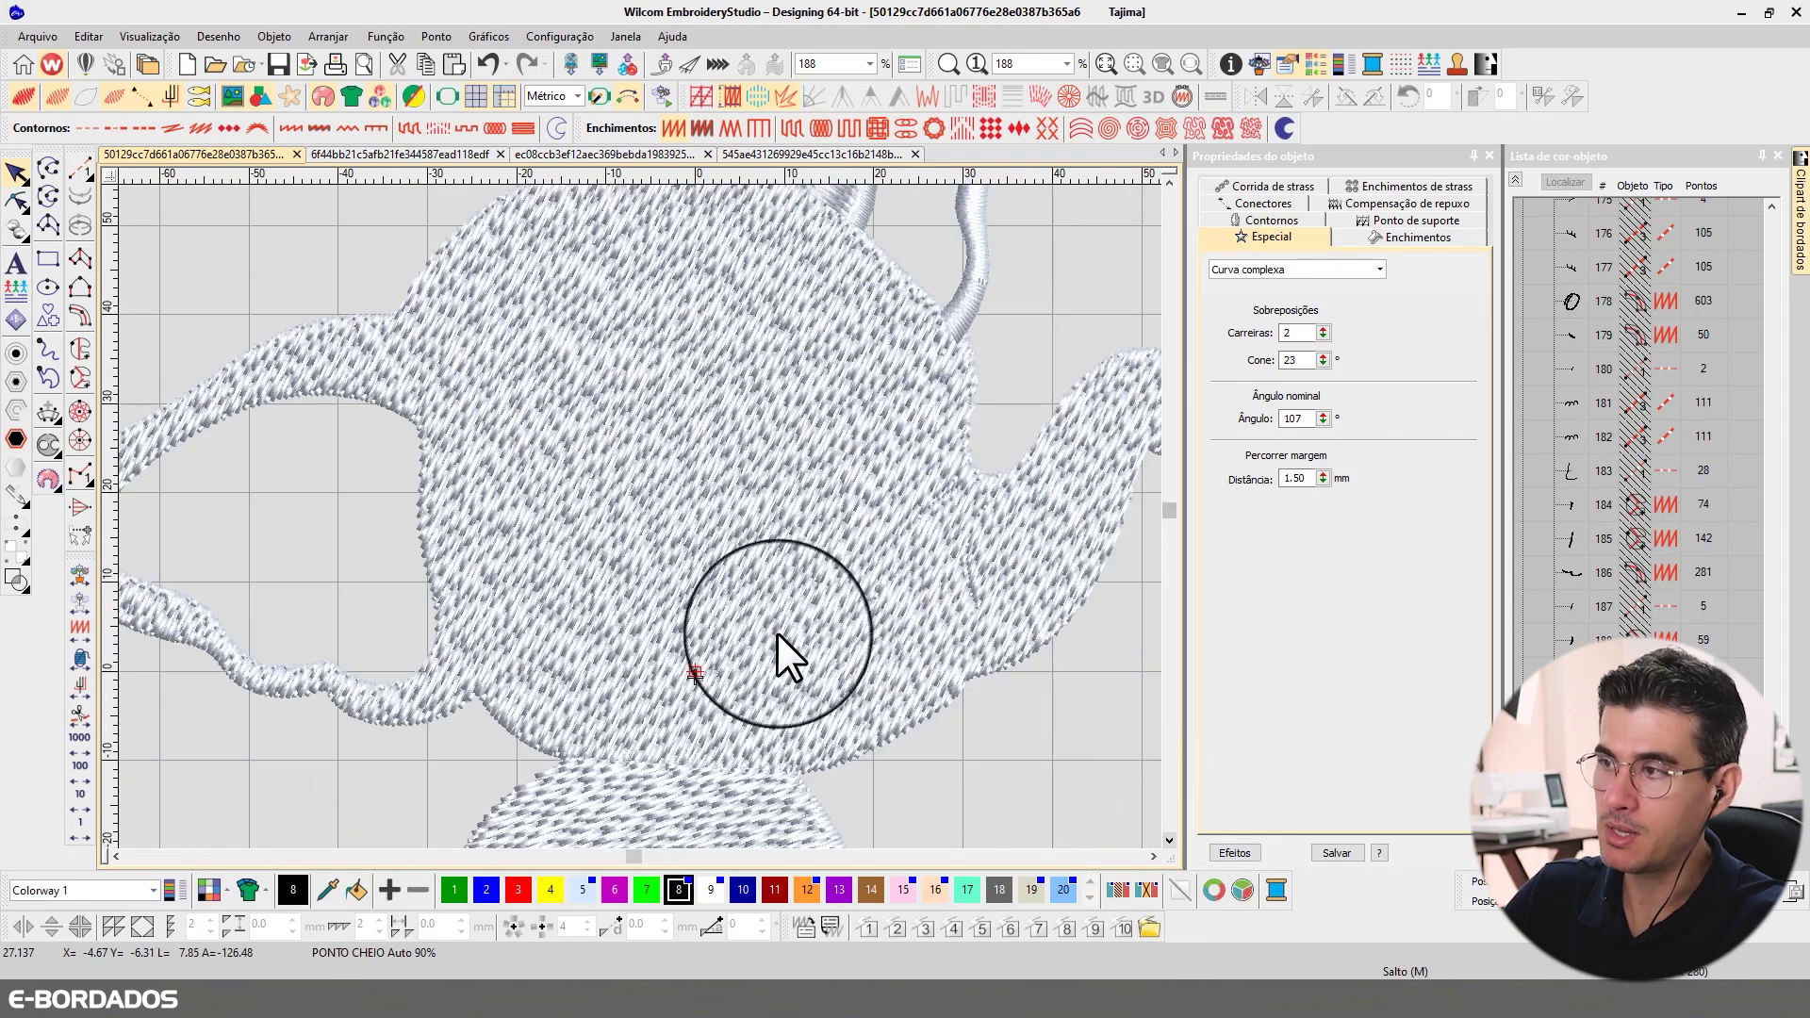
pyautogui.scroll(-2, 532, 619)
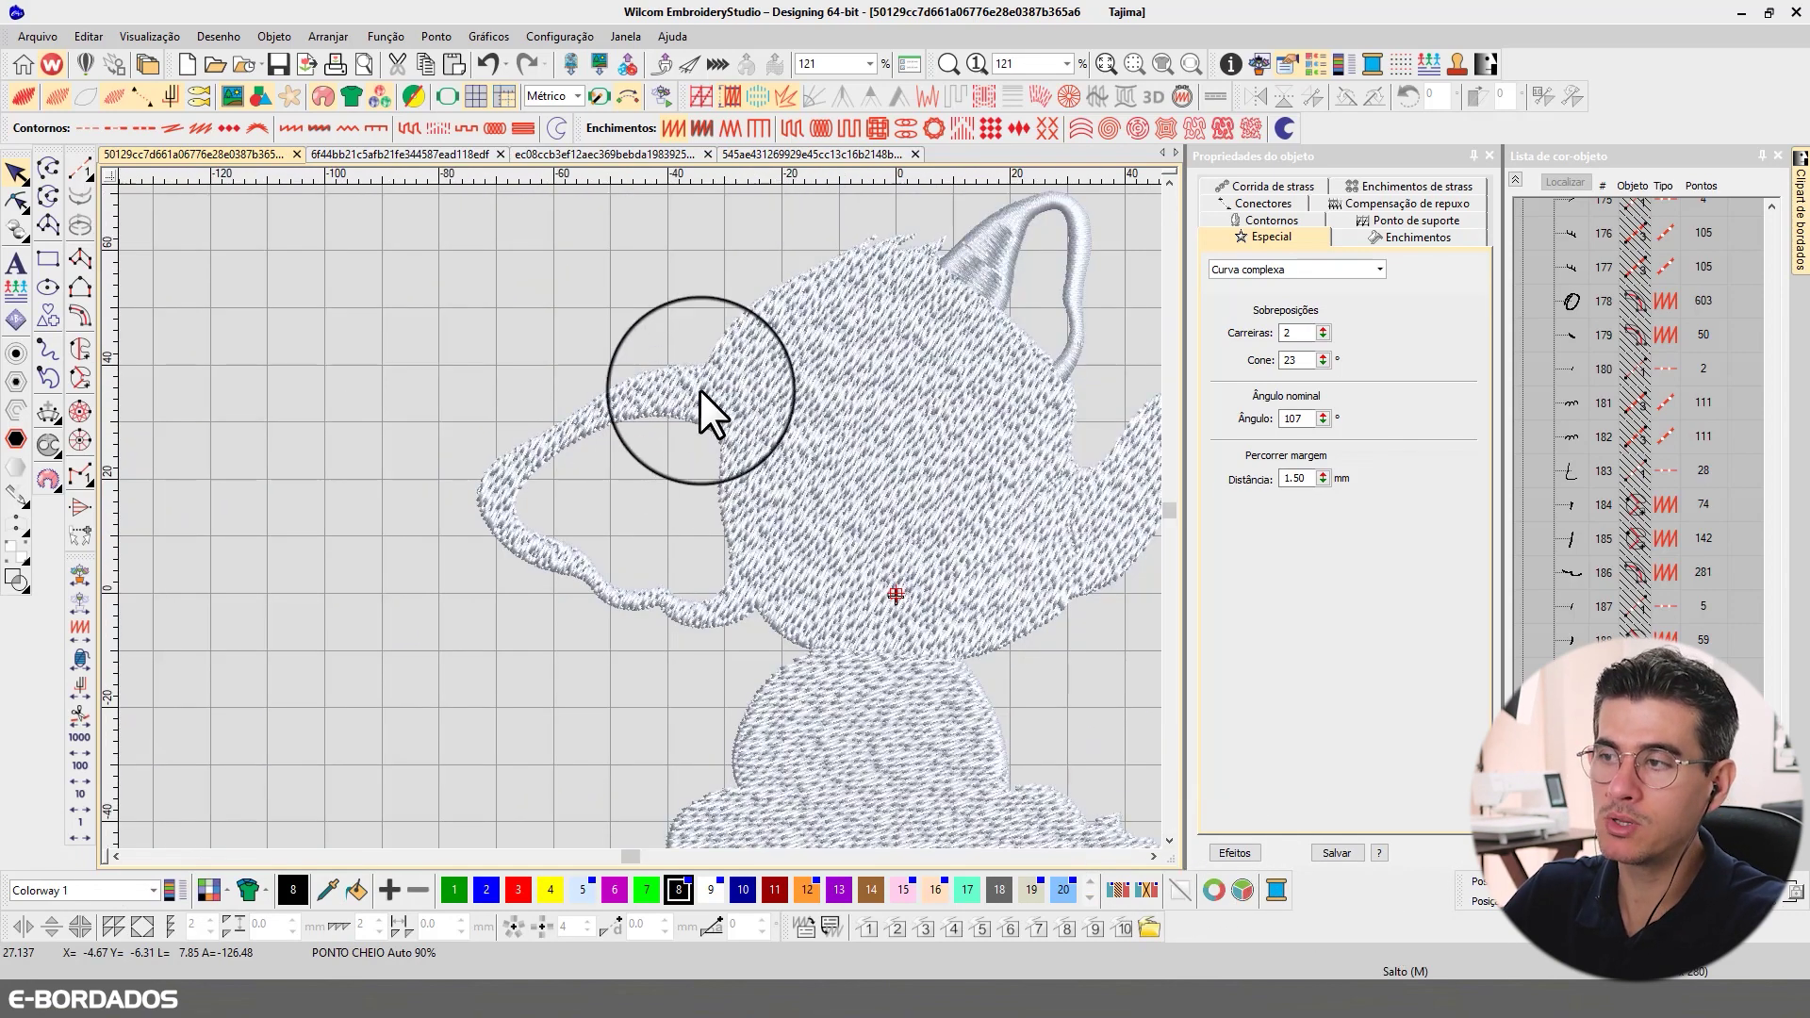
pyautogui.scroll(-1, 643, 513)
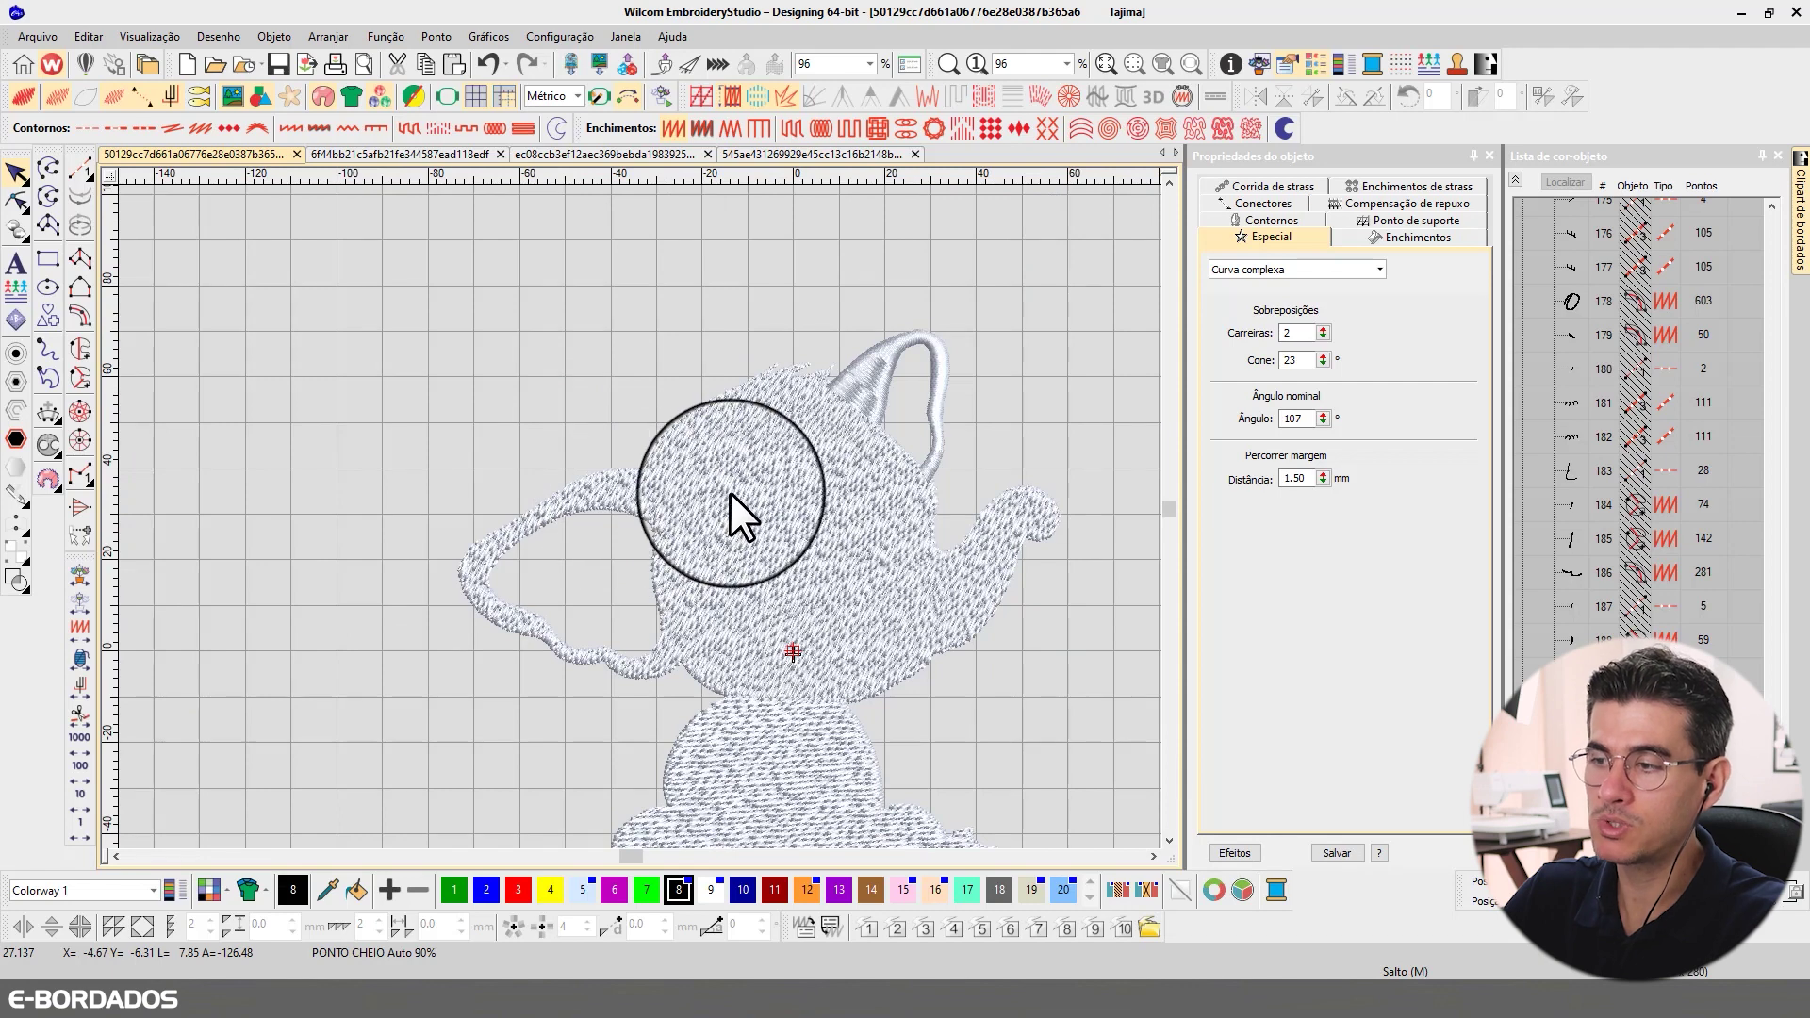
pyautogui.click(880, 388)
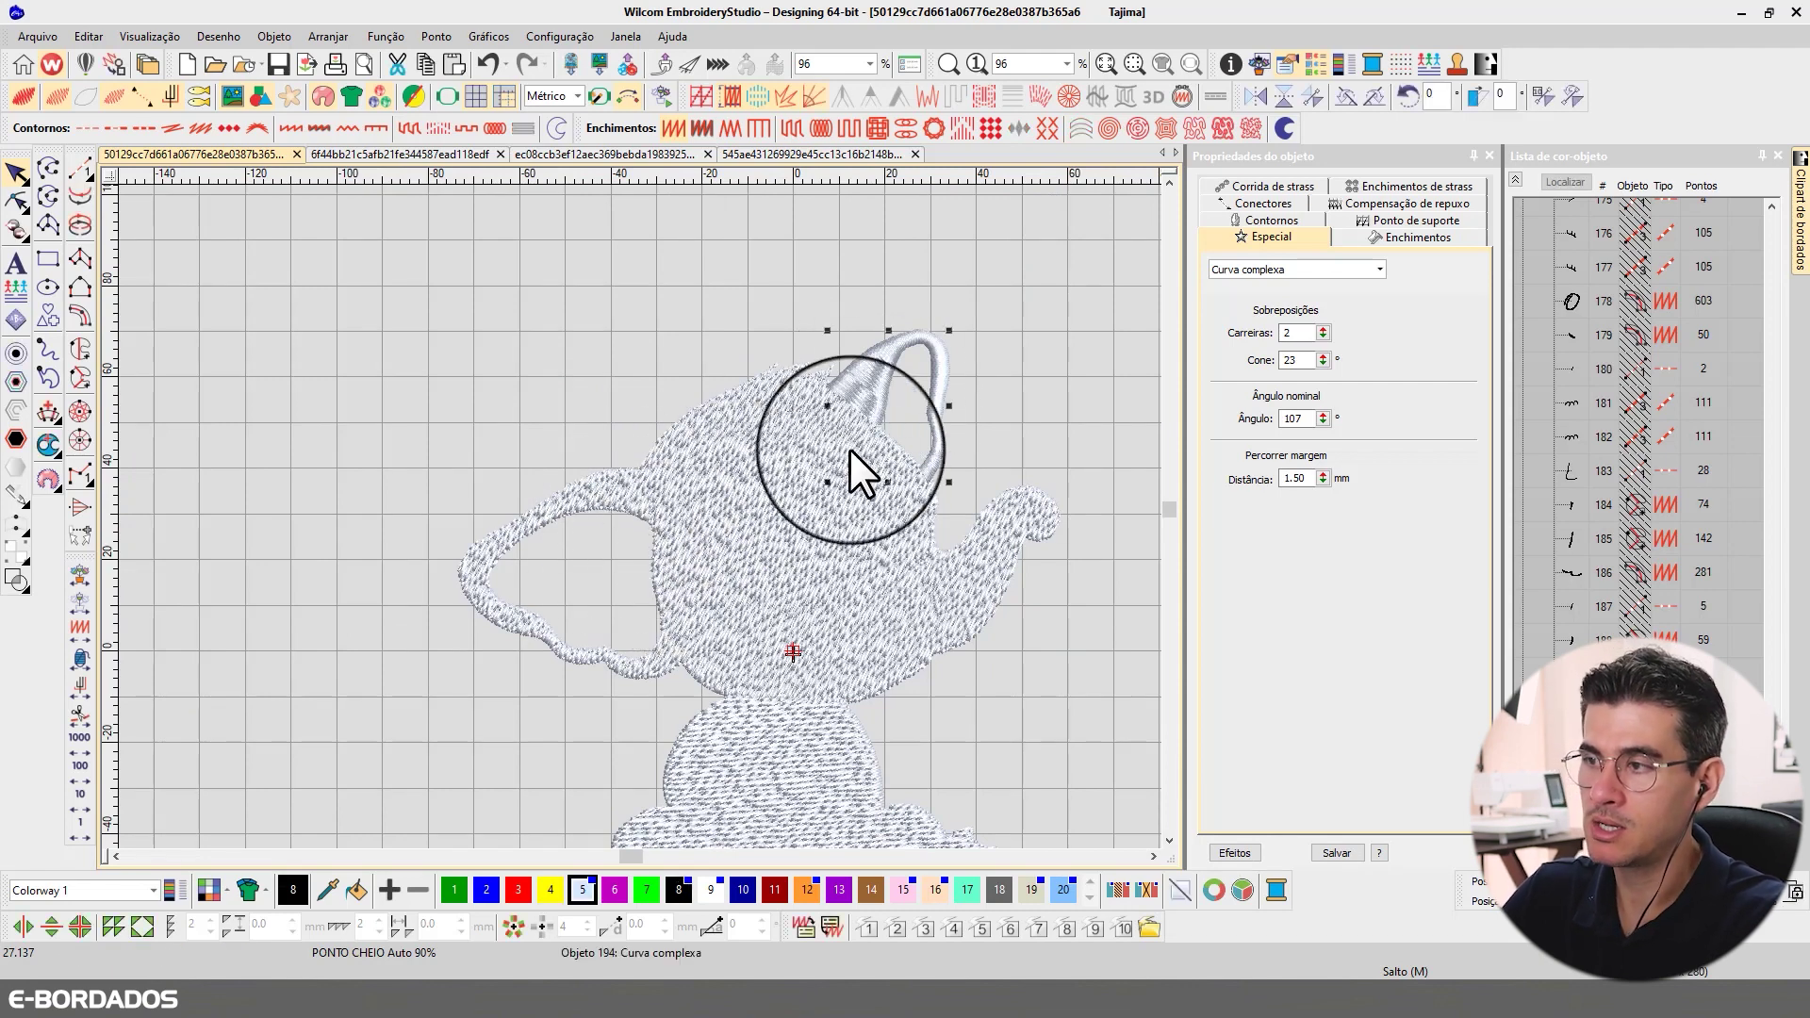
pyautogui.click(79, 378)
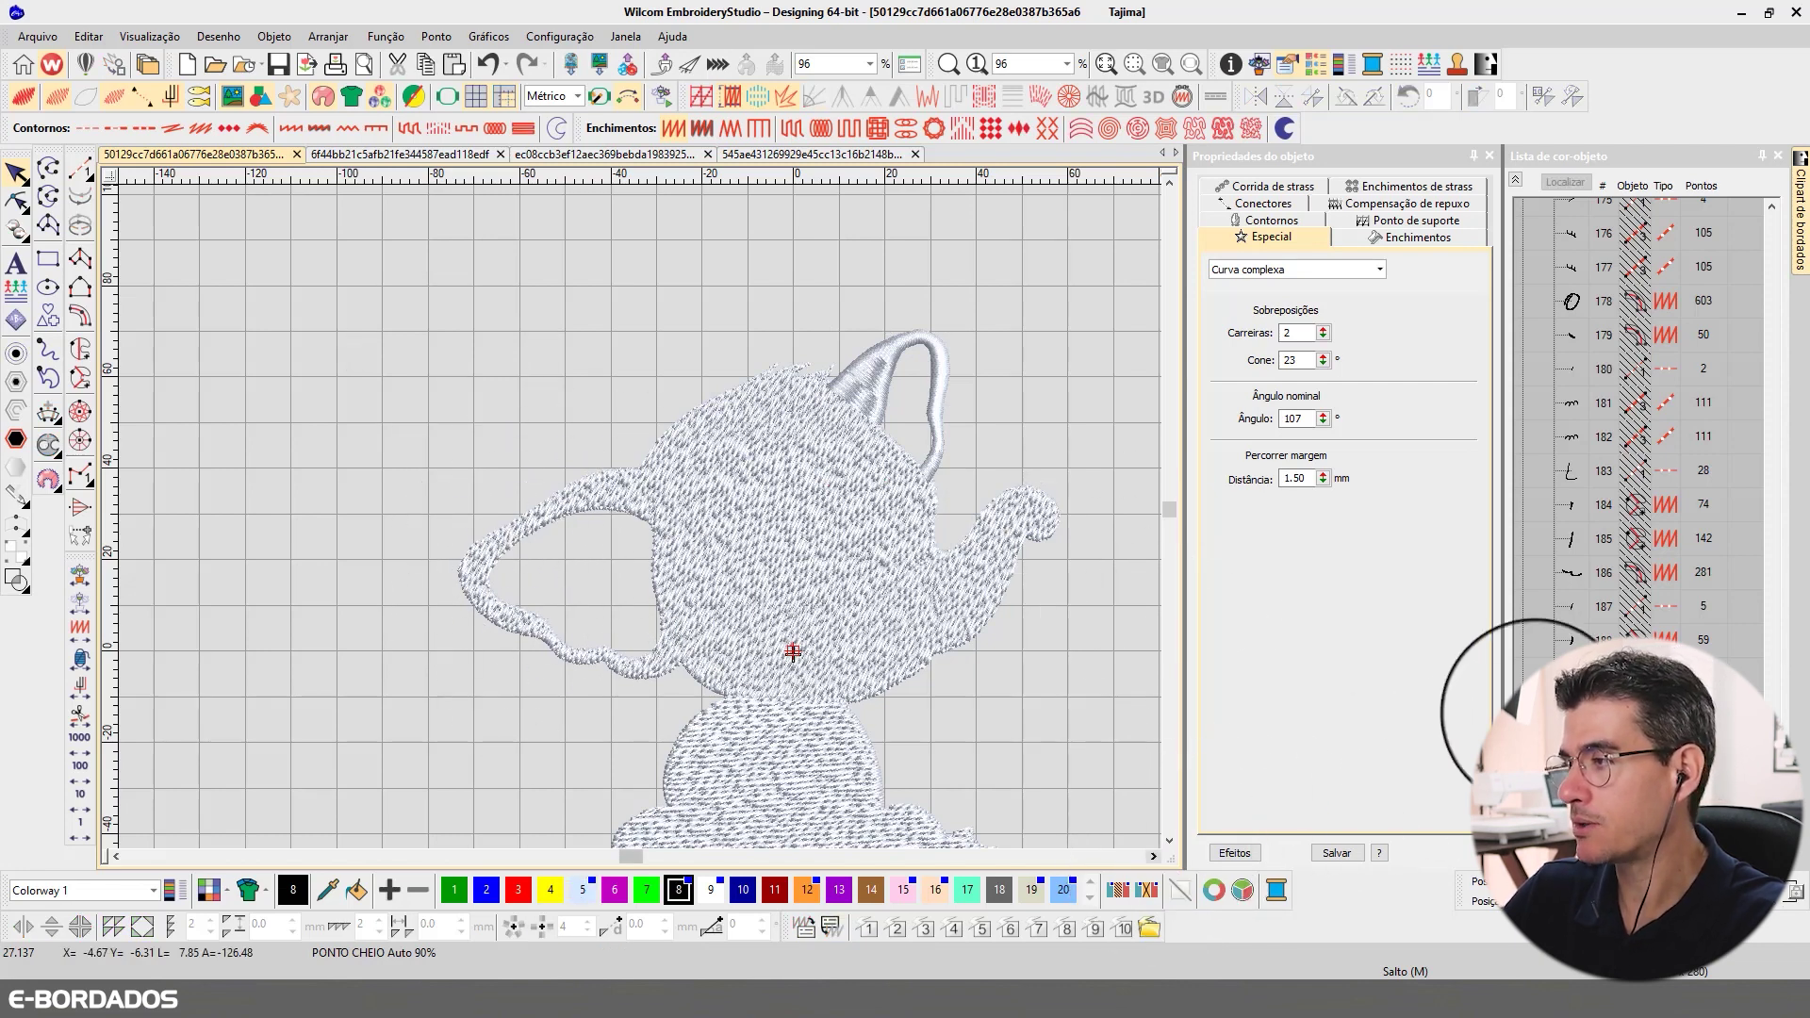
pyautogui.click(1516, 174)
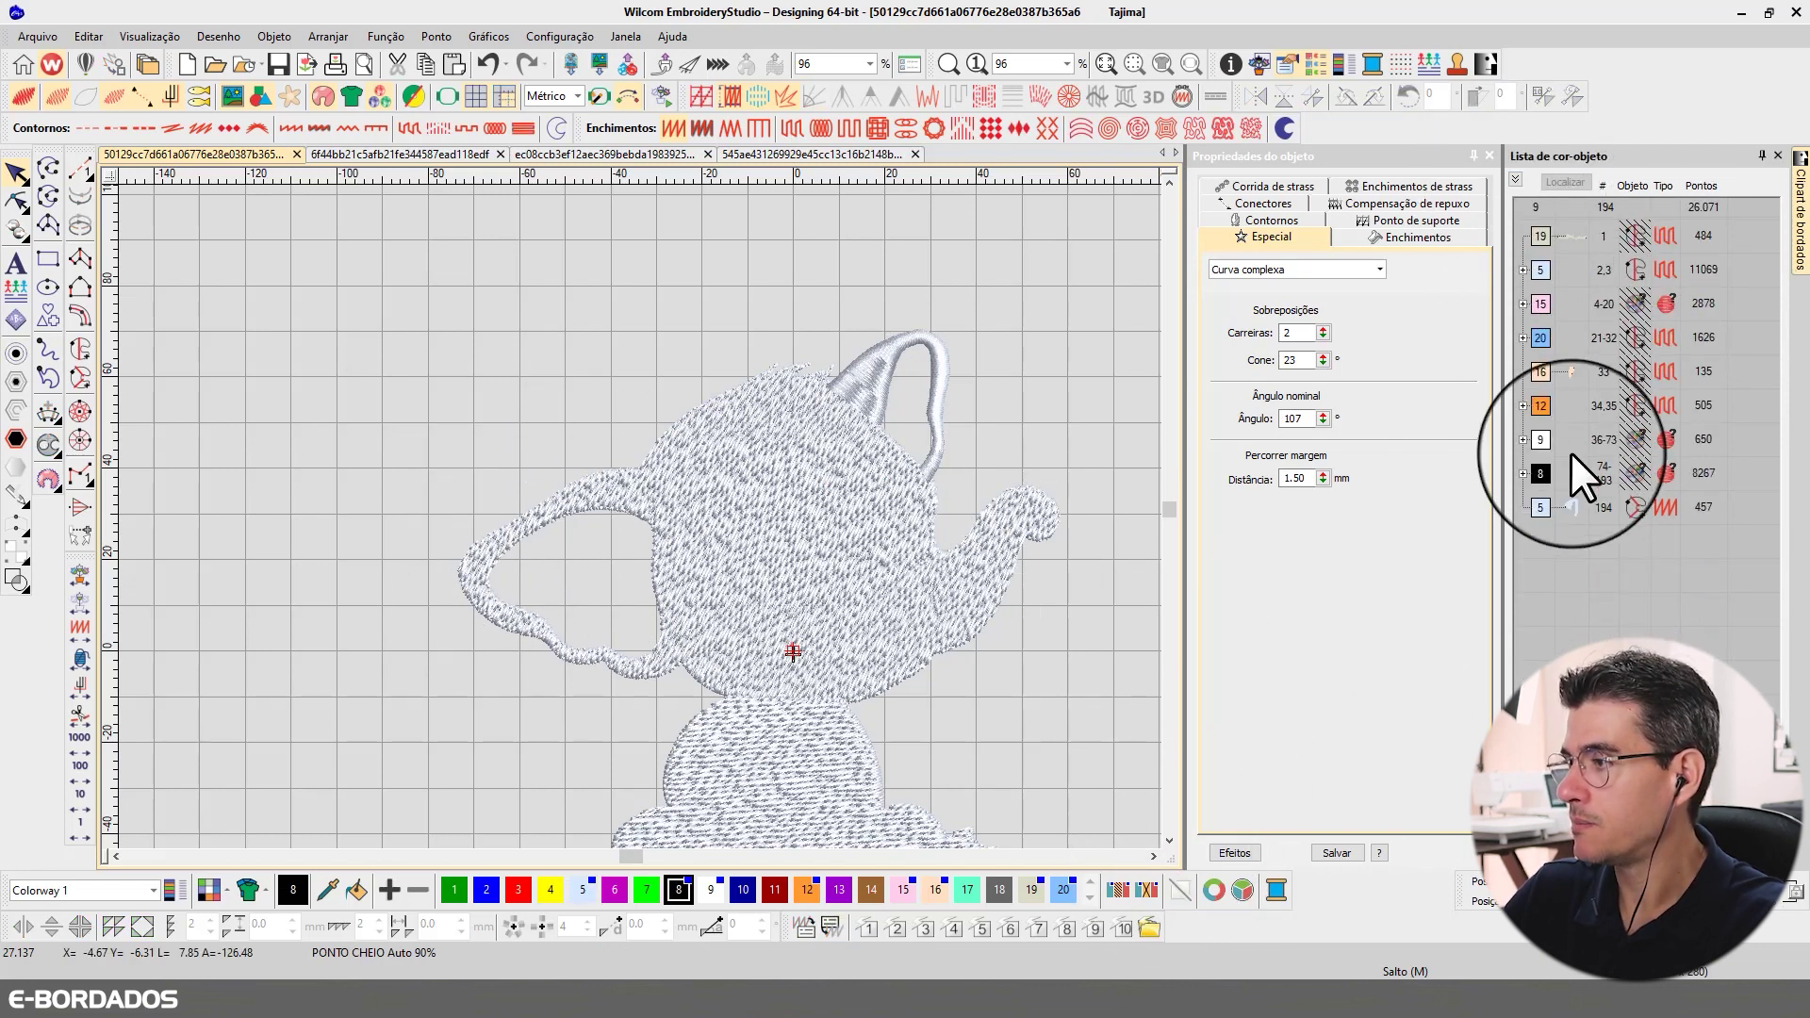
pyautogui.click(1576, 501)
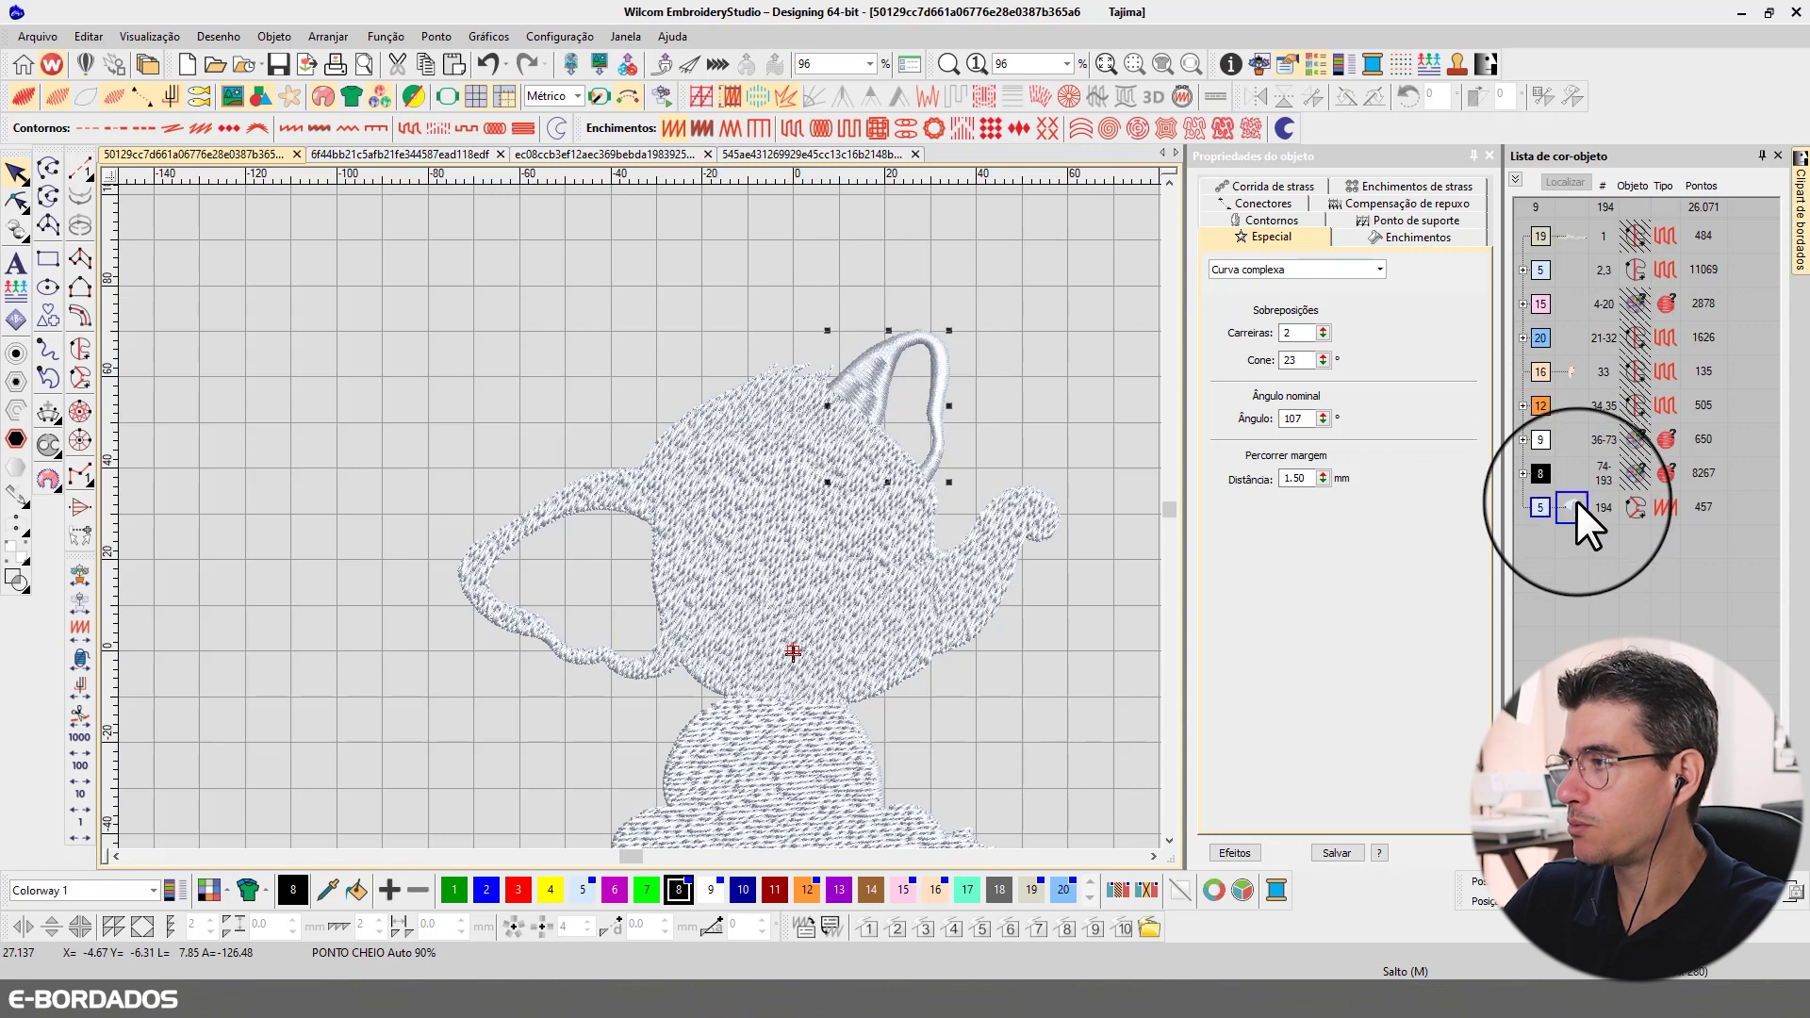
pyautogui.click(1571, 281)
# - Move the lower-body fill ahead of the head fill in the stitching sequence
pyautogui.click(1575, 184)
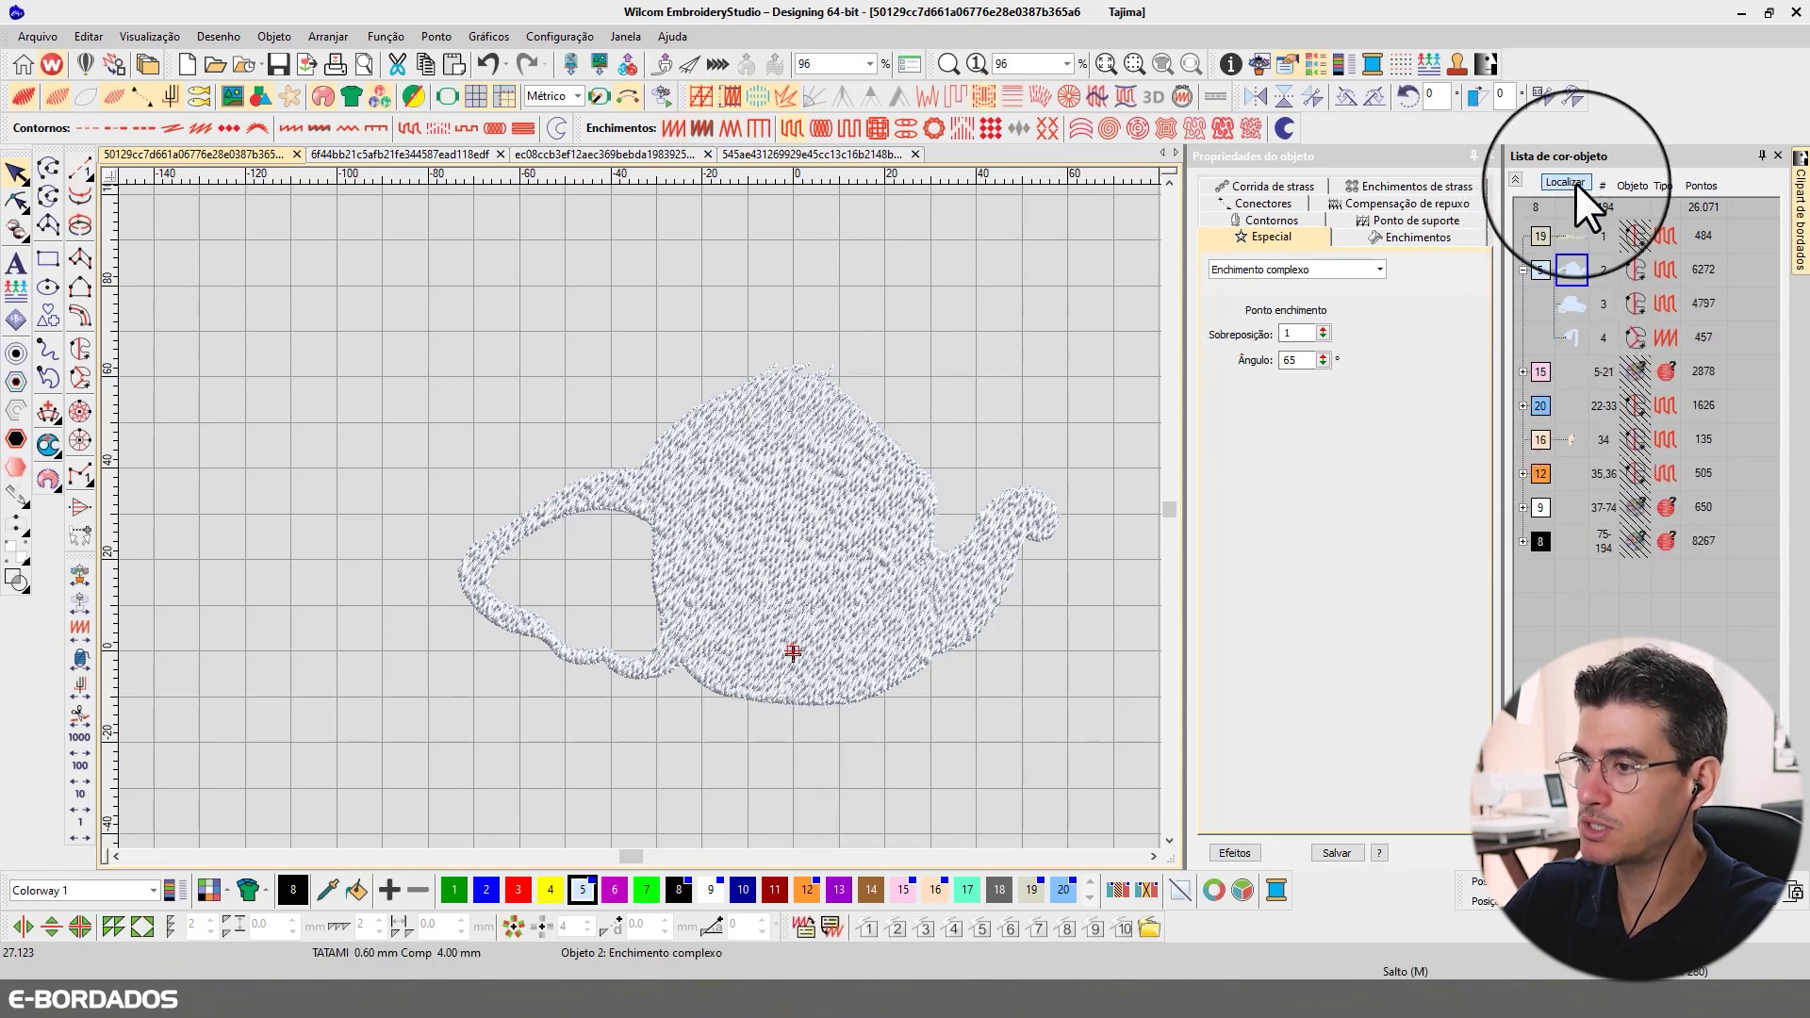
pyautogui.click(1575, 183)
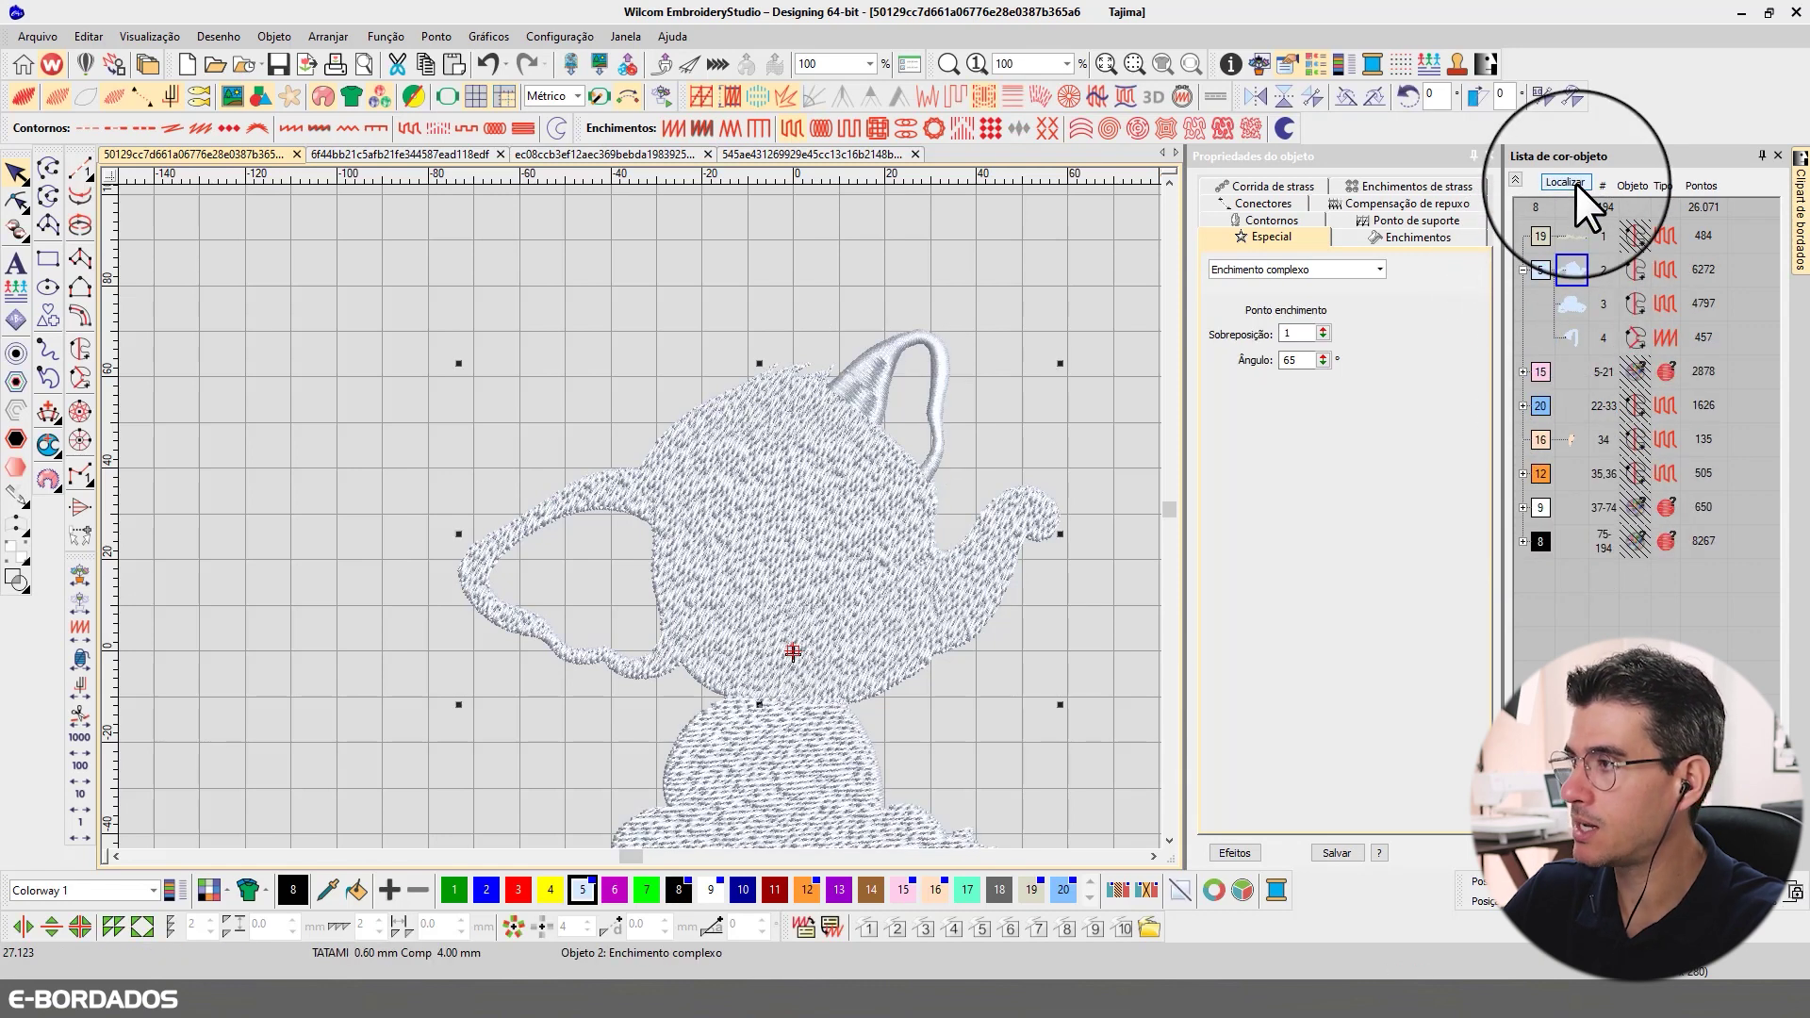
pyautogui.click(1573, 337)
pyautogui.click(1576, 307)
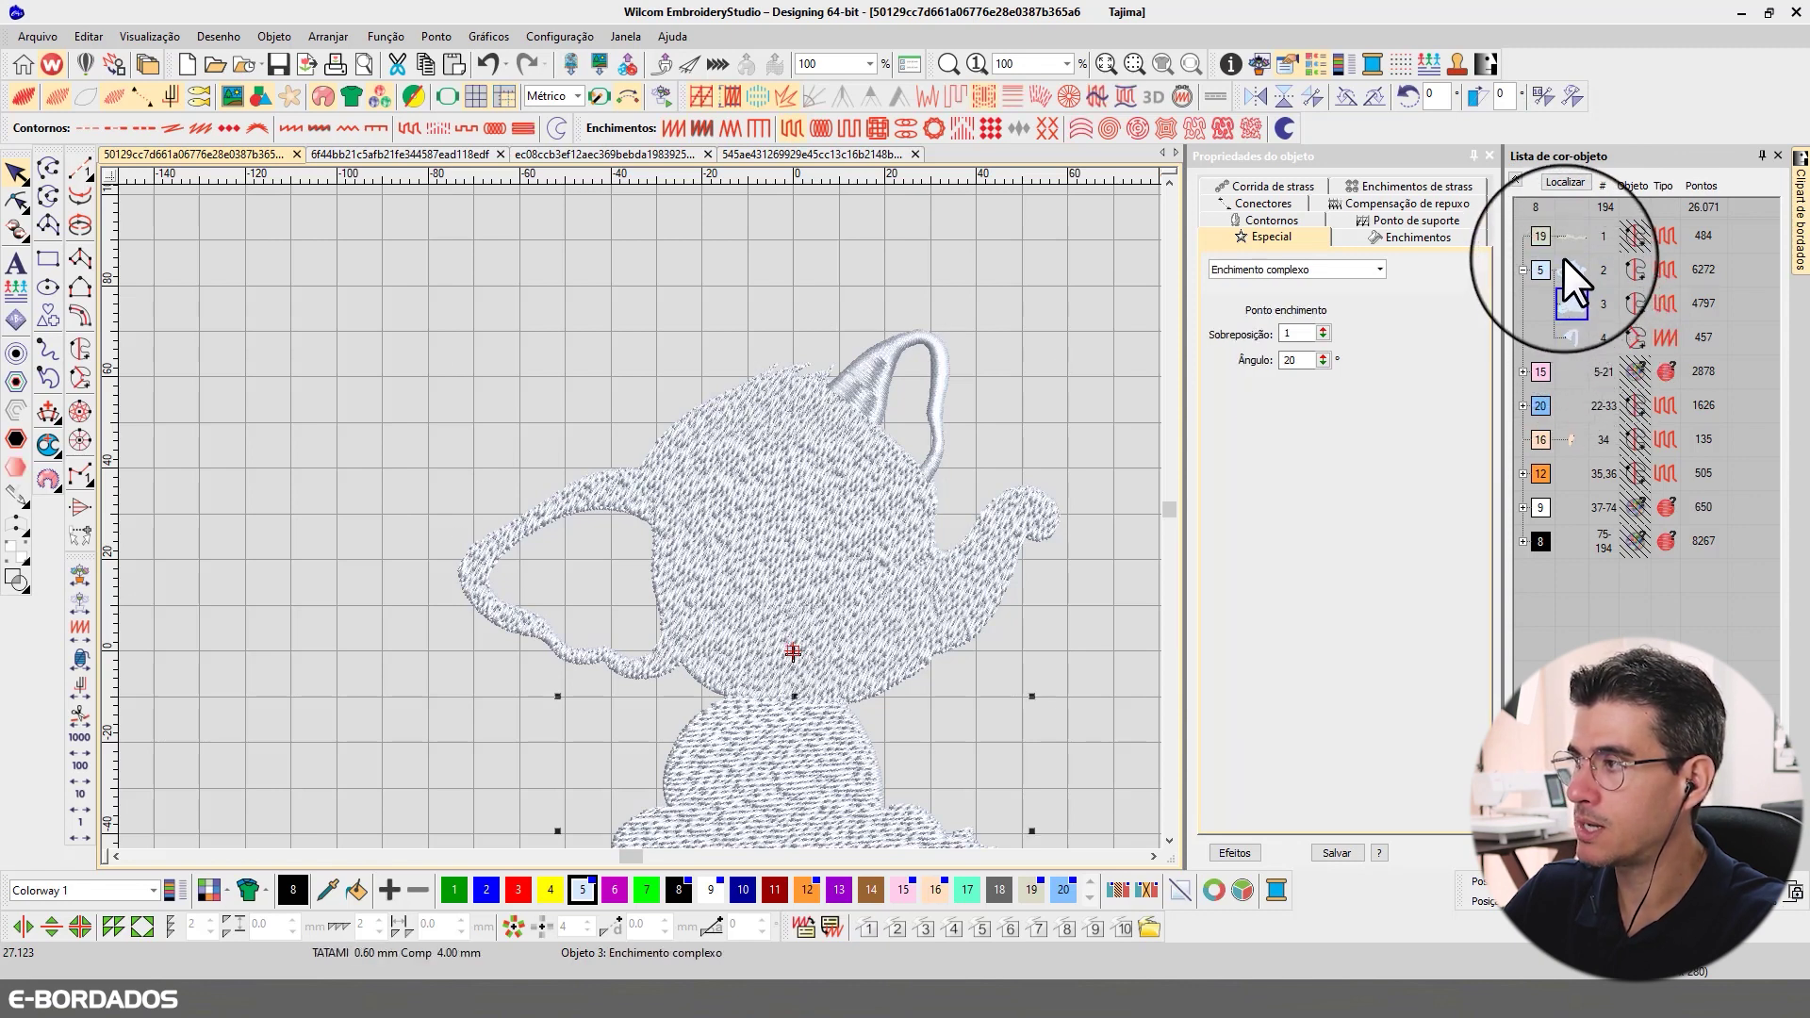
pyautogui.moveTo(1581, 298)
pyautogui.mouseDown()
pyautogui.moveTo(1537, 274)
pyautogui.moveTo(1567, 266)
pyautogui.mouseUp()
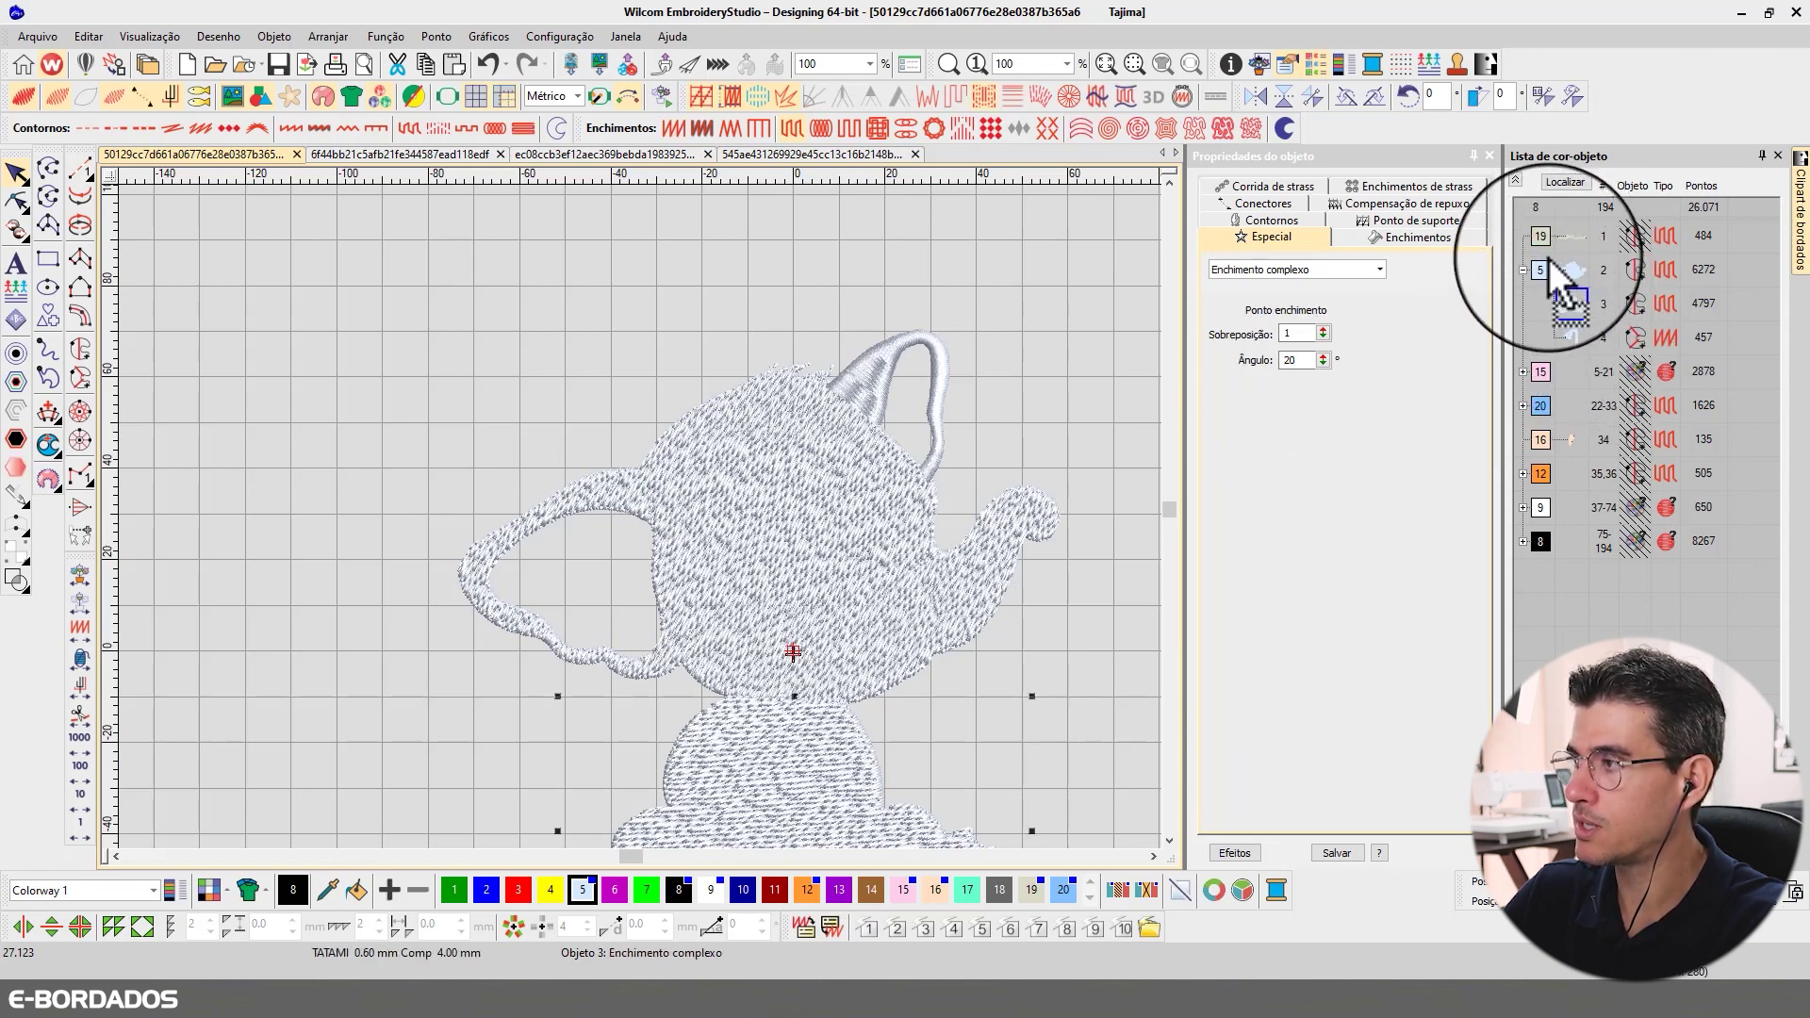
# - Move the lower-body fill's start point across to the opposite foot and reposition its end point
pyautogui.scroll(-3, 1161, 834)
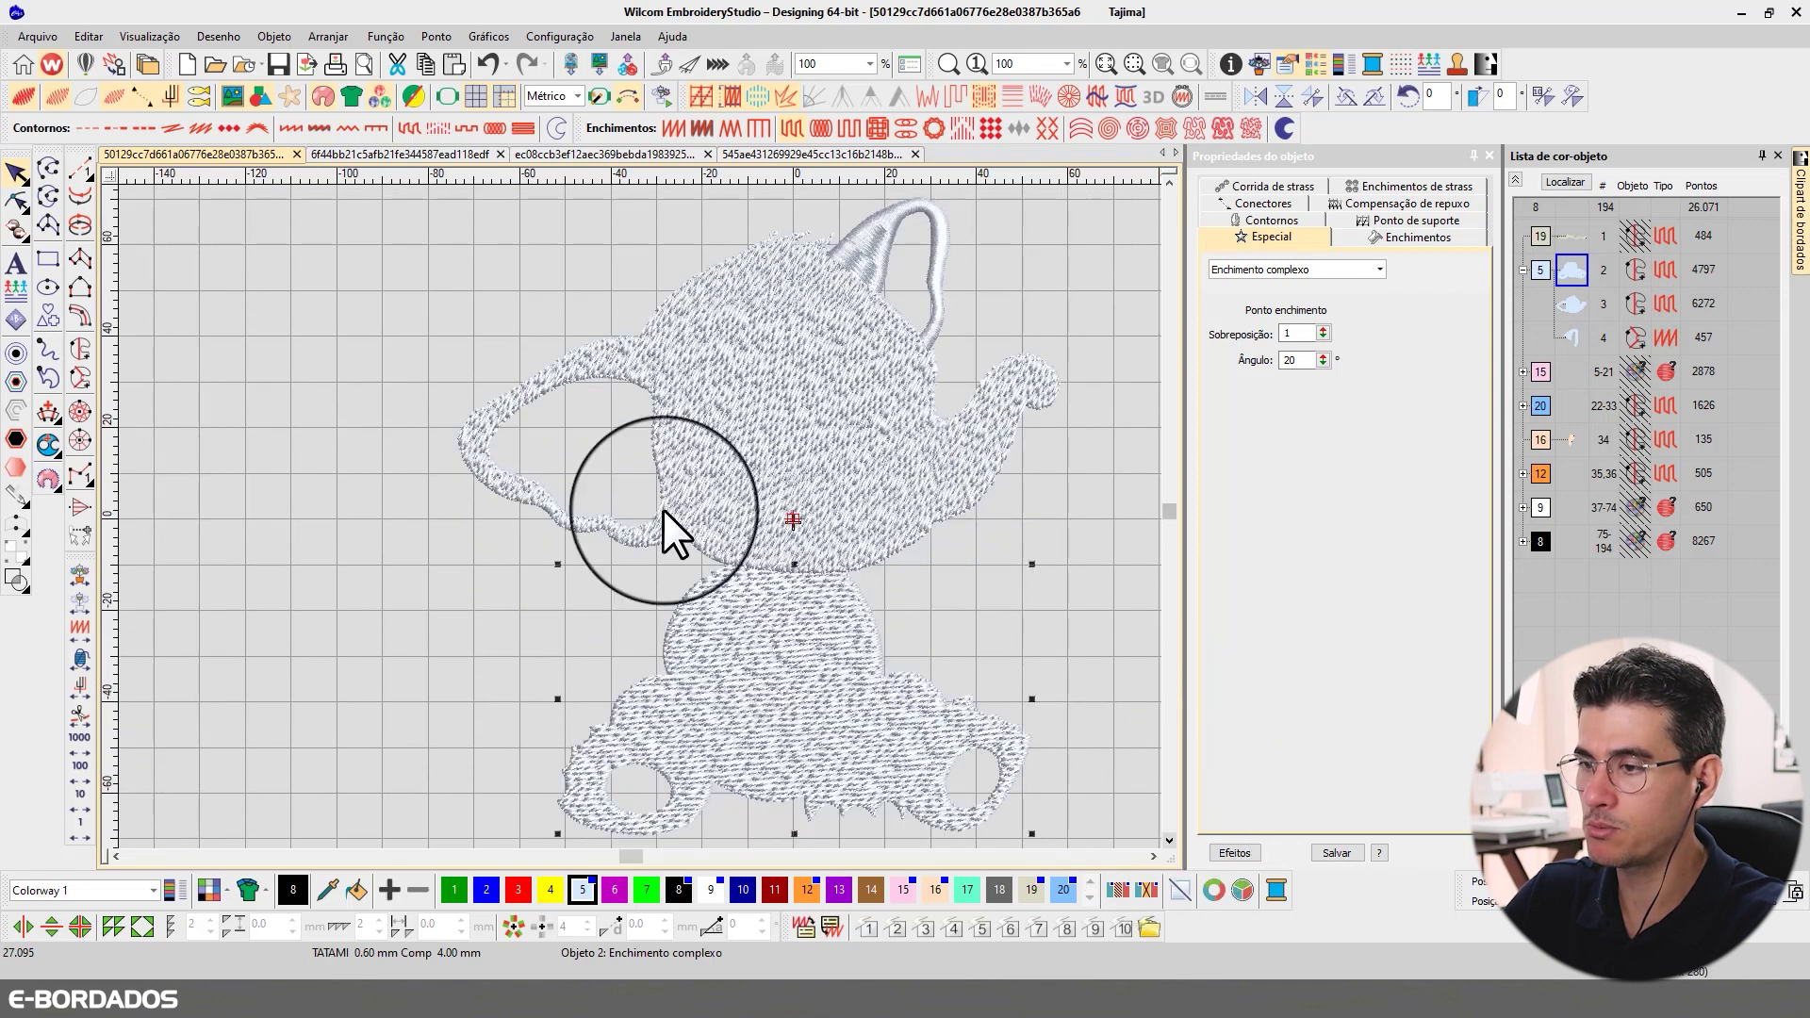
pyautogui.click(17, 200)
pyautogui.scroll(-1, 939, 802)
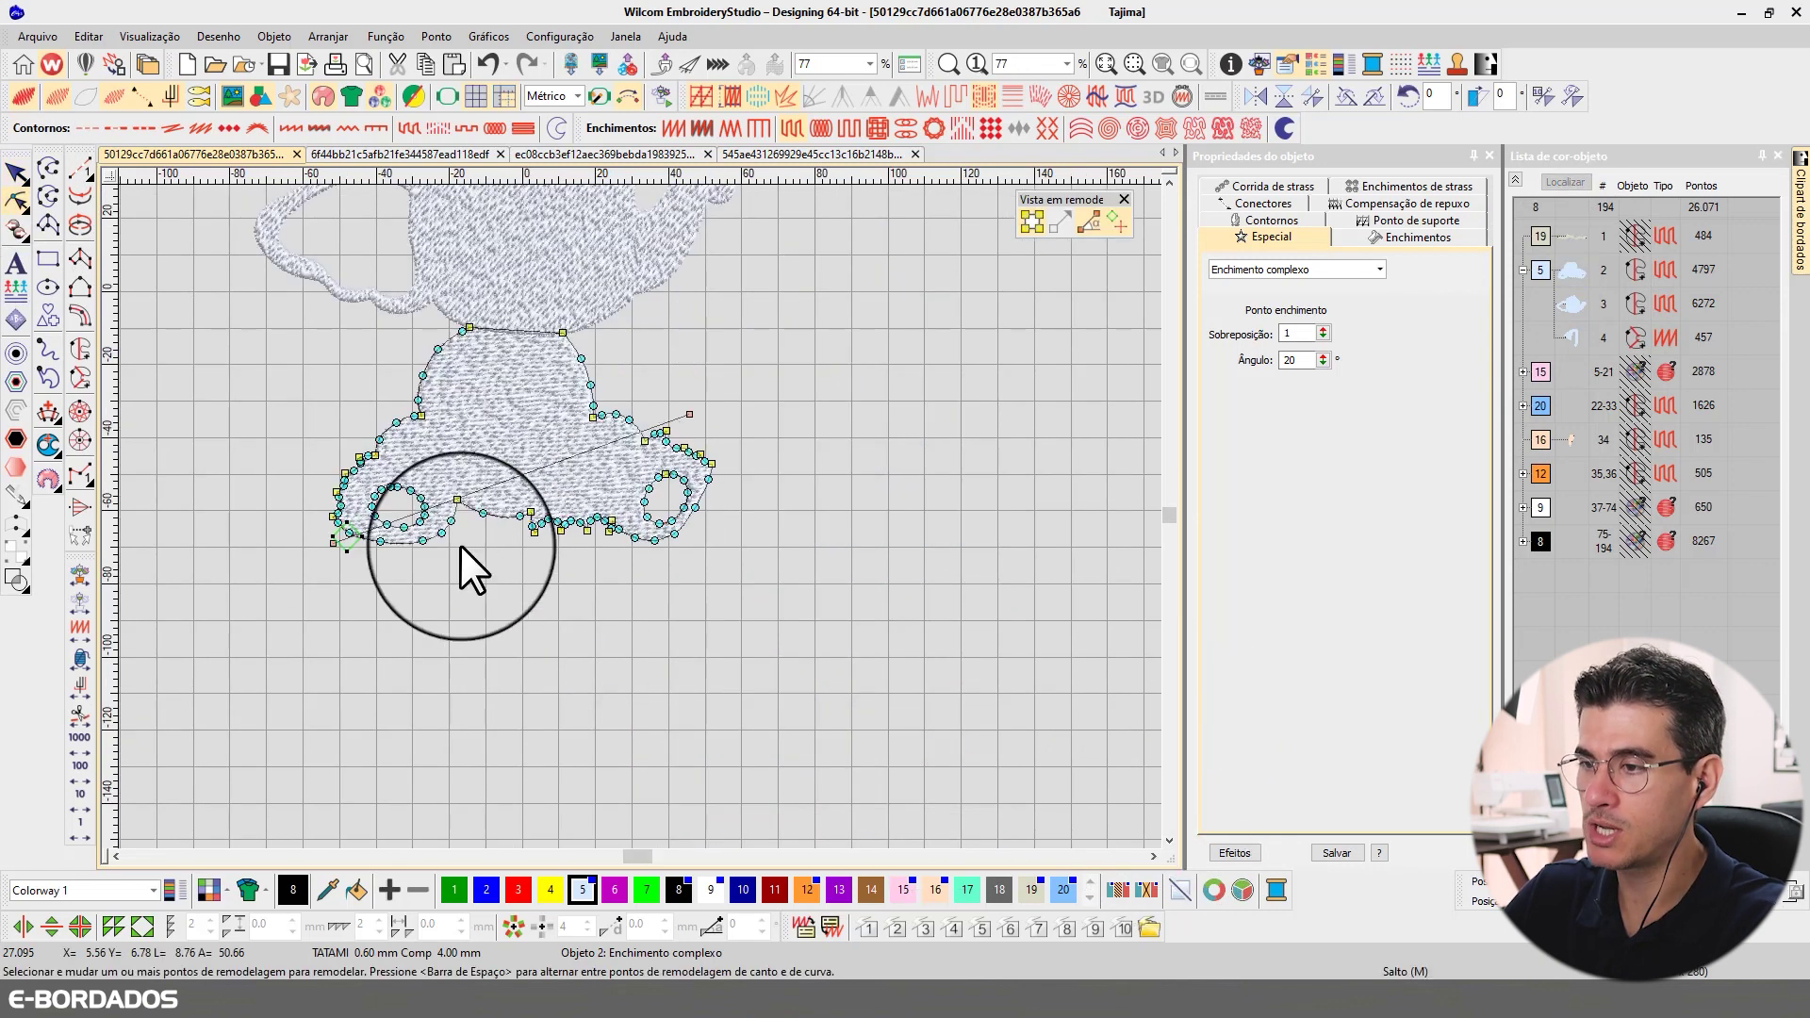
pyautogui.moveTo(364, 545); pyautogui.dragTo(669, 560)
pyautogui.click(586, 514)
pyautogui.scroll(-1, 620, 373)
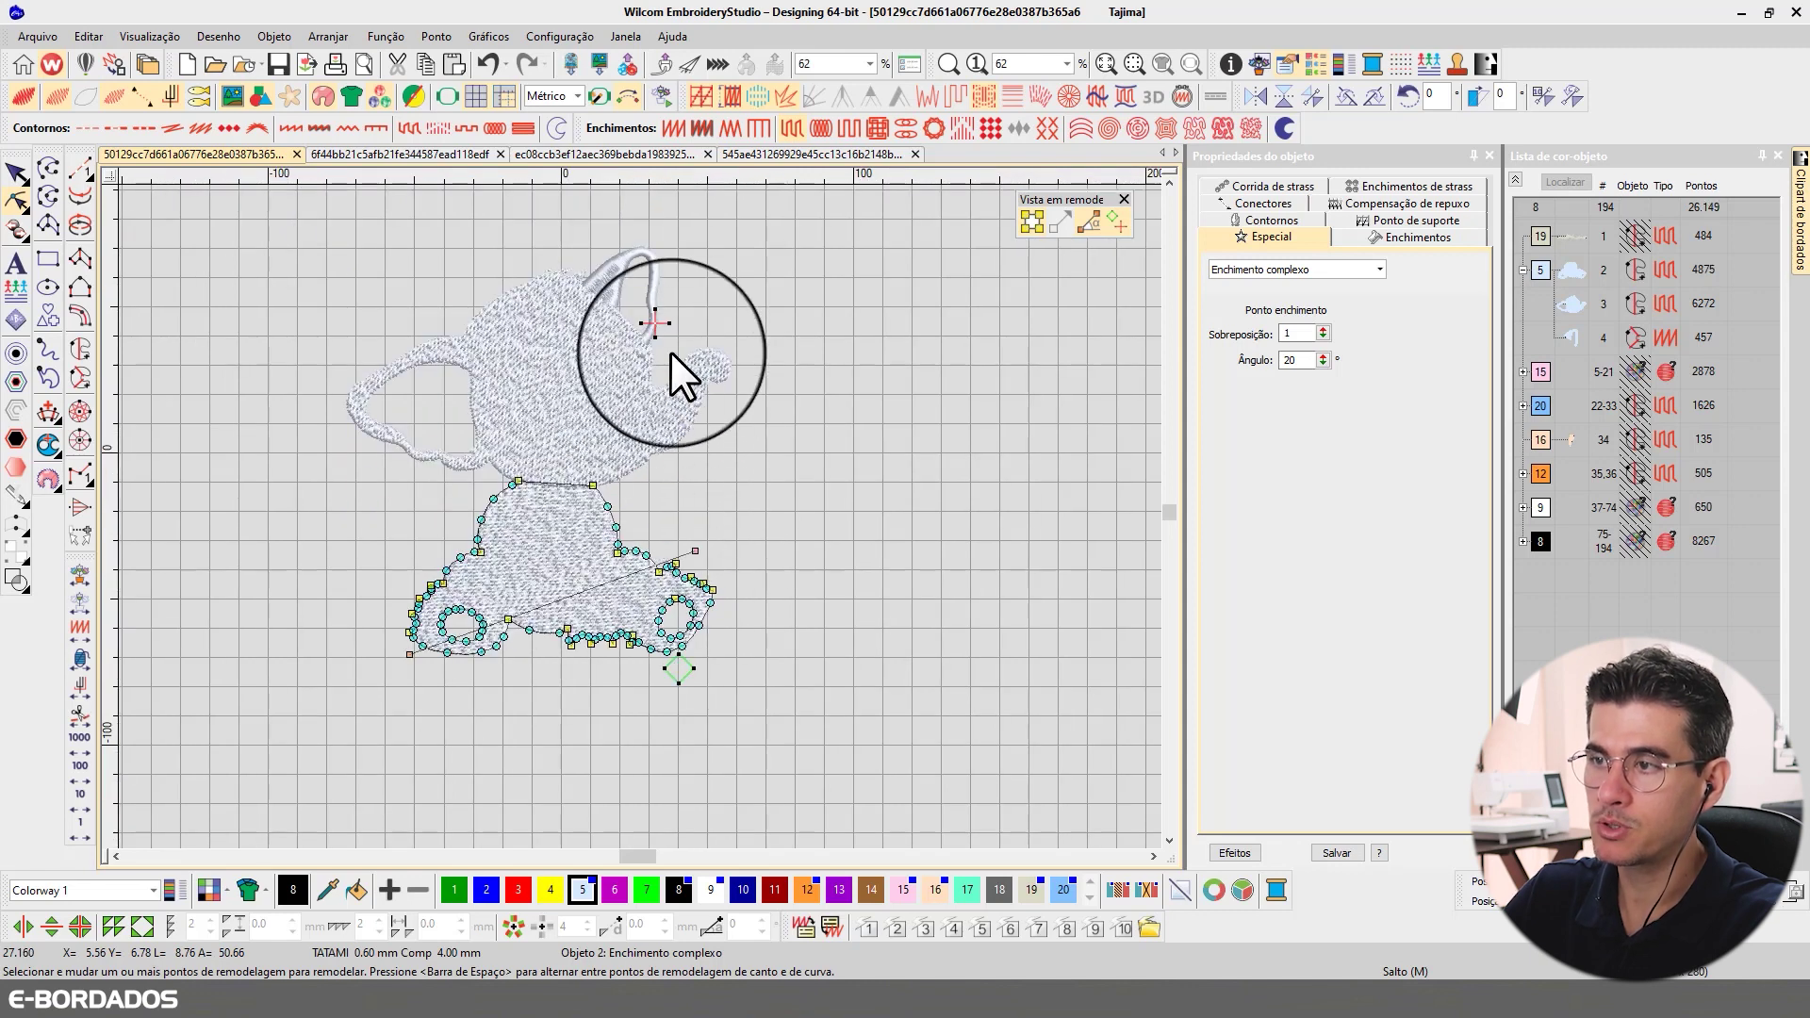
pyautogui.click(182, 283)
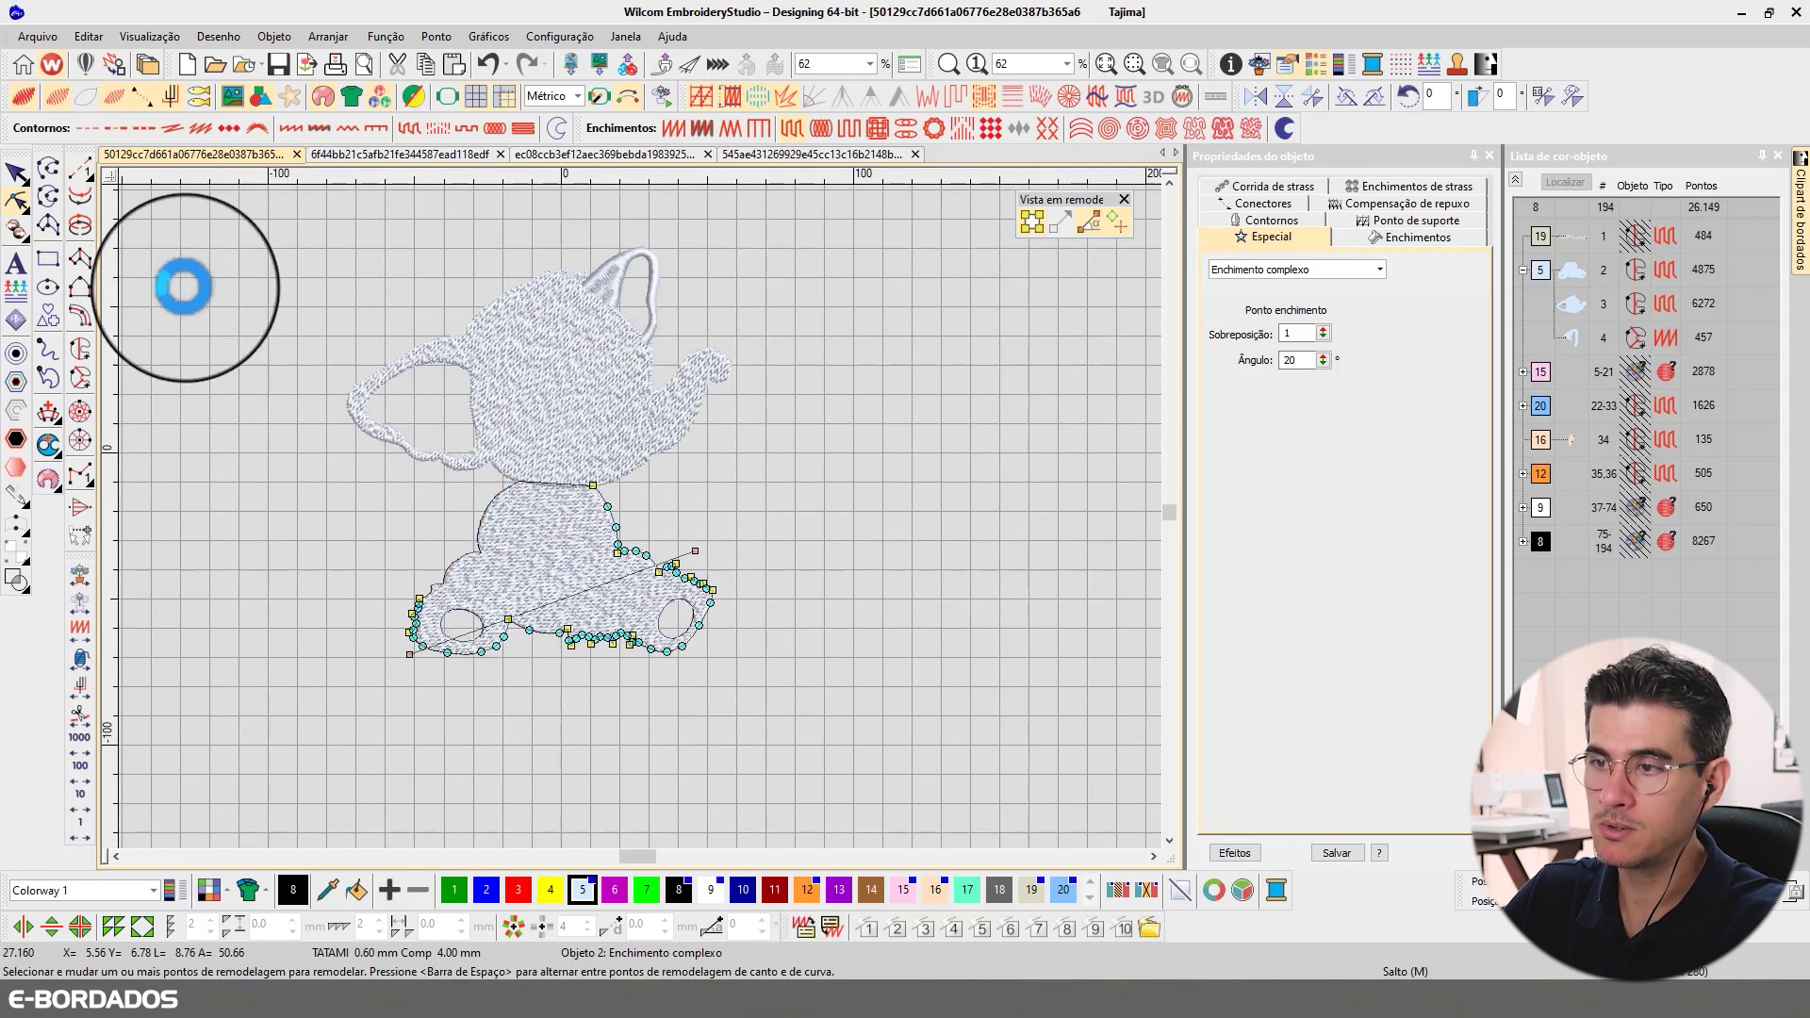
# - Move the head fill's start point to the neck and its end point to the ear base beside the hair tuft
pyautogui.click(17, 172)
pyautogui.click(573, 427)
pyautogui.click(17, 201)
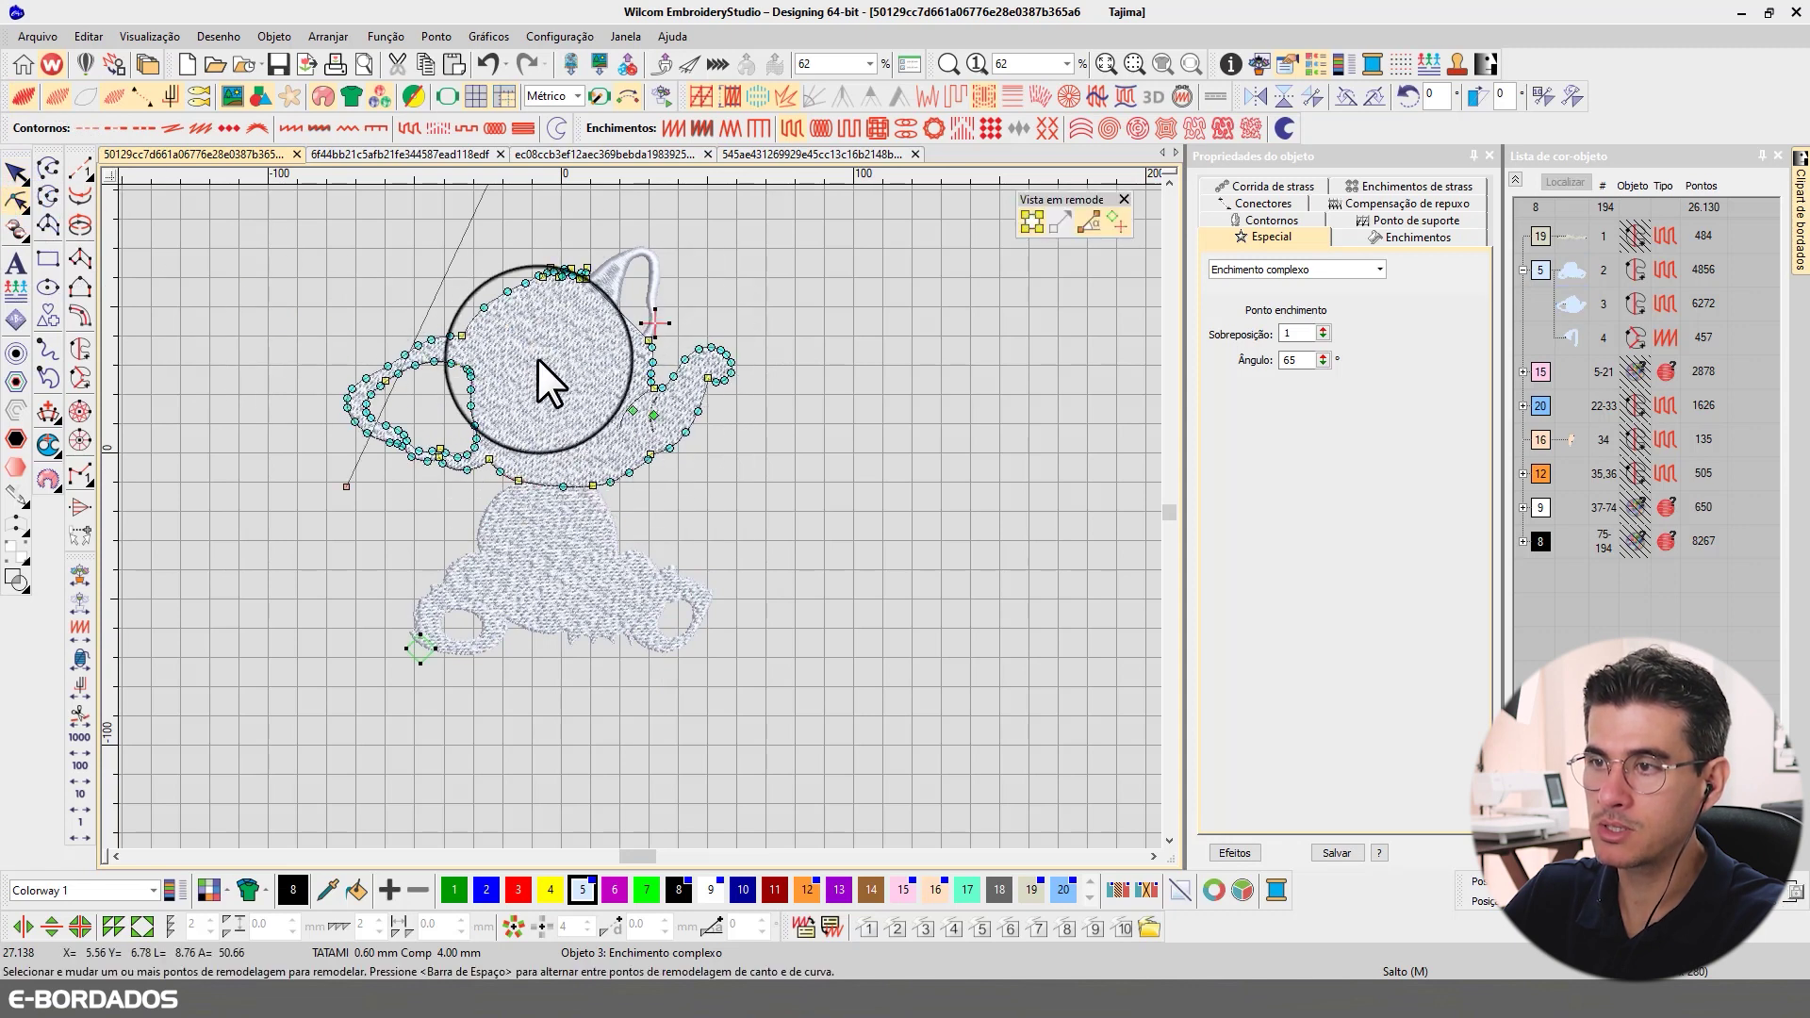
pyautogui.scroll(-1, 537, 361)
pyautogui.scroll(1, 617, 561)
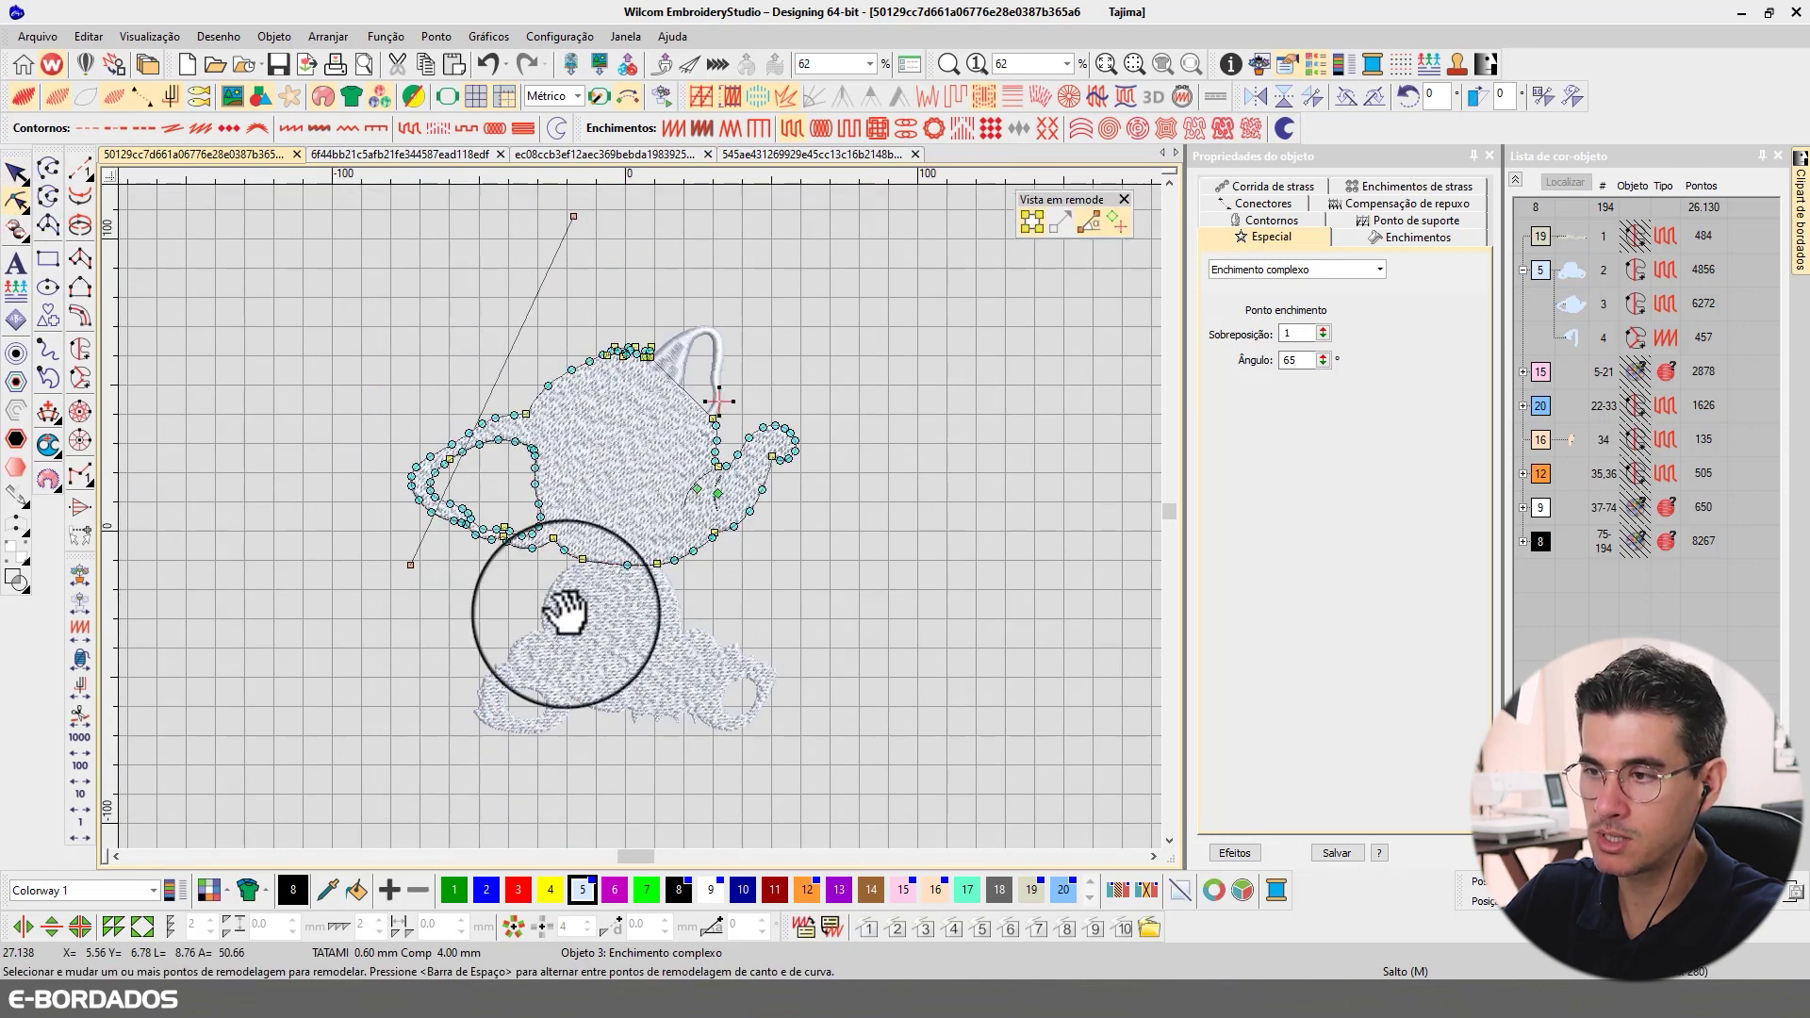
pyautogui.click(582, 558)
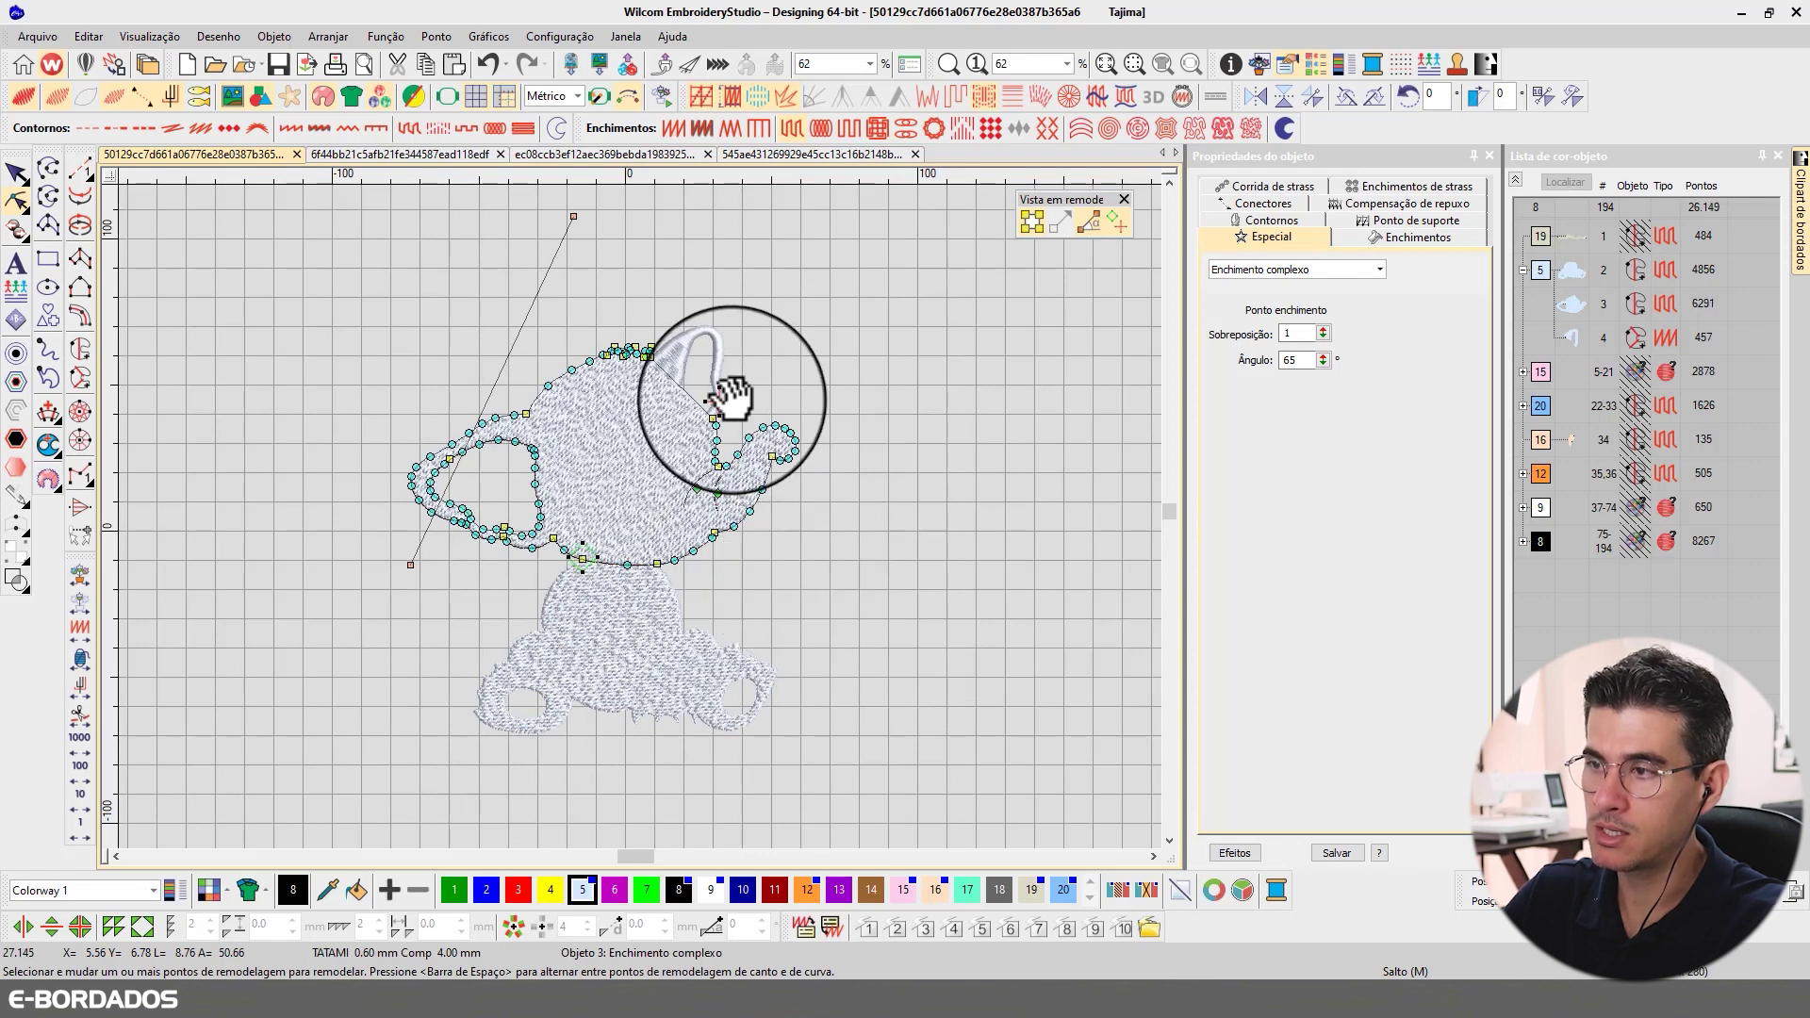
pyautogui.click(688, 351)
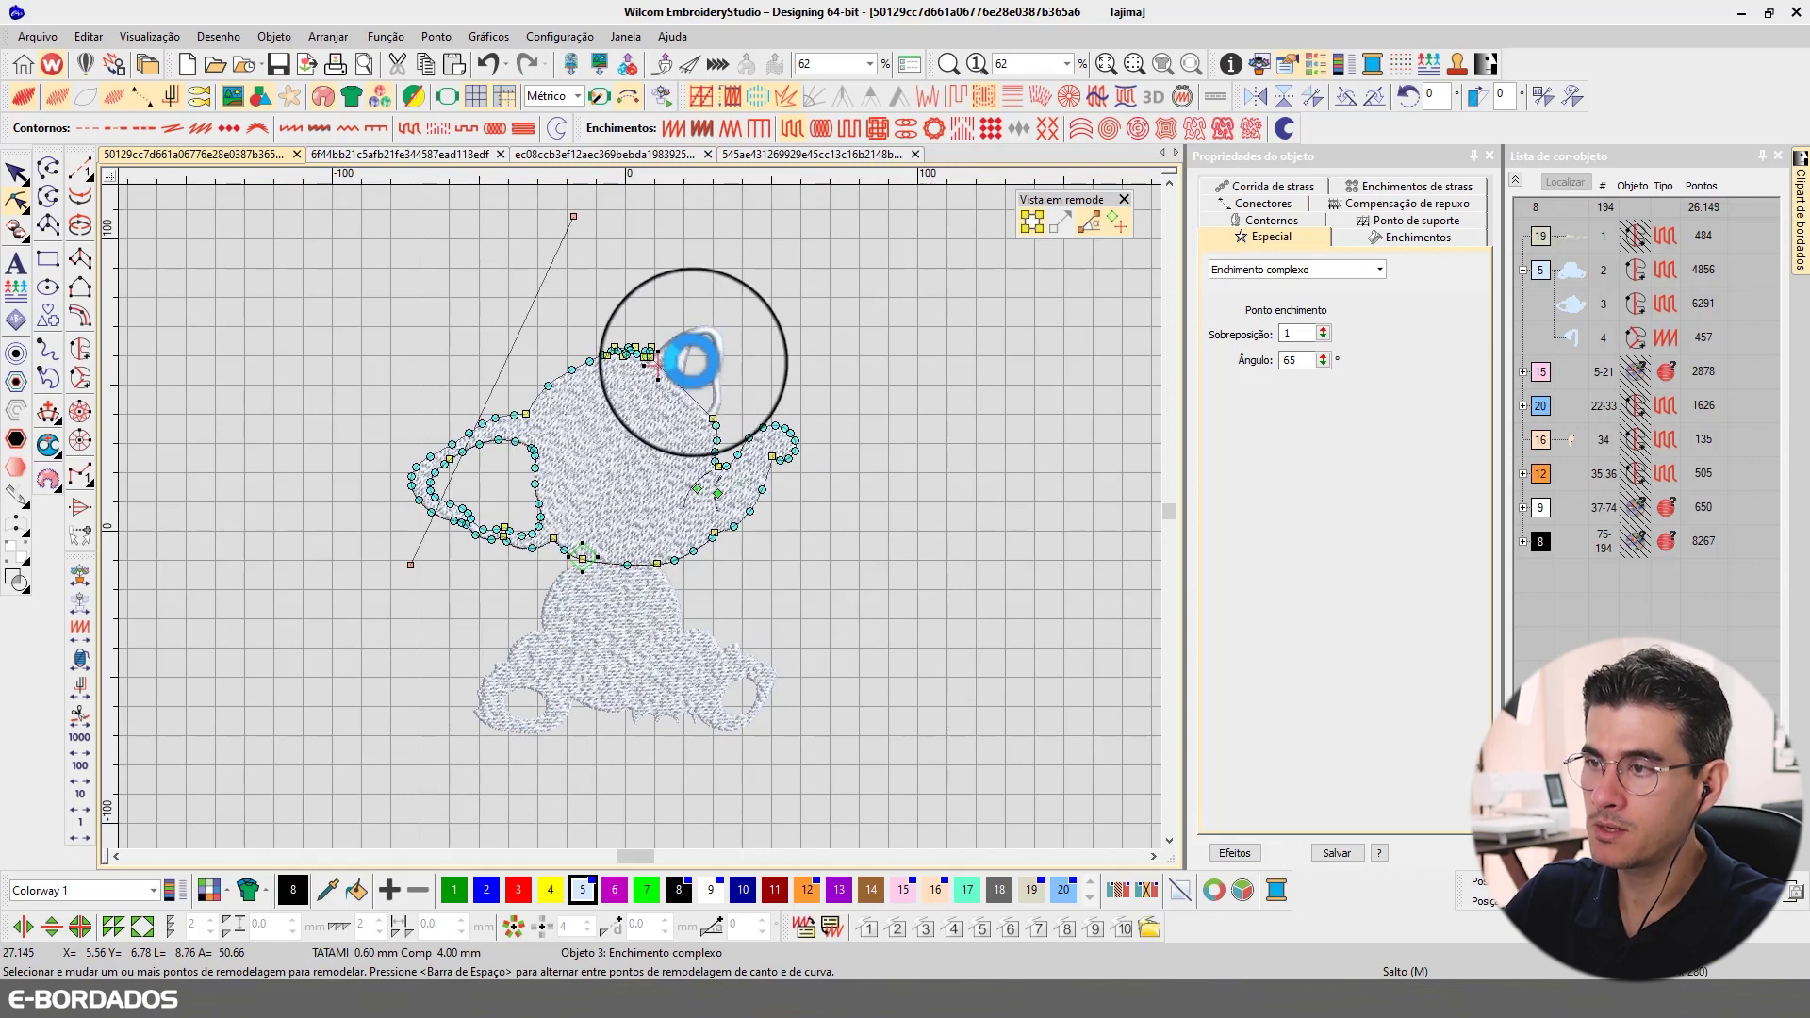
# - Move the ear satin's start point from its lower tip to the ear base beside the hair tuft and finish reshaping
pyautogui.scroll(3, 716, 472)
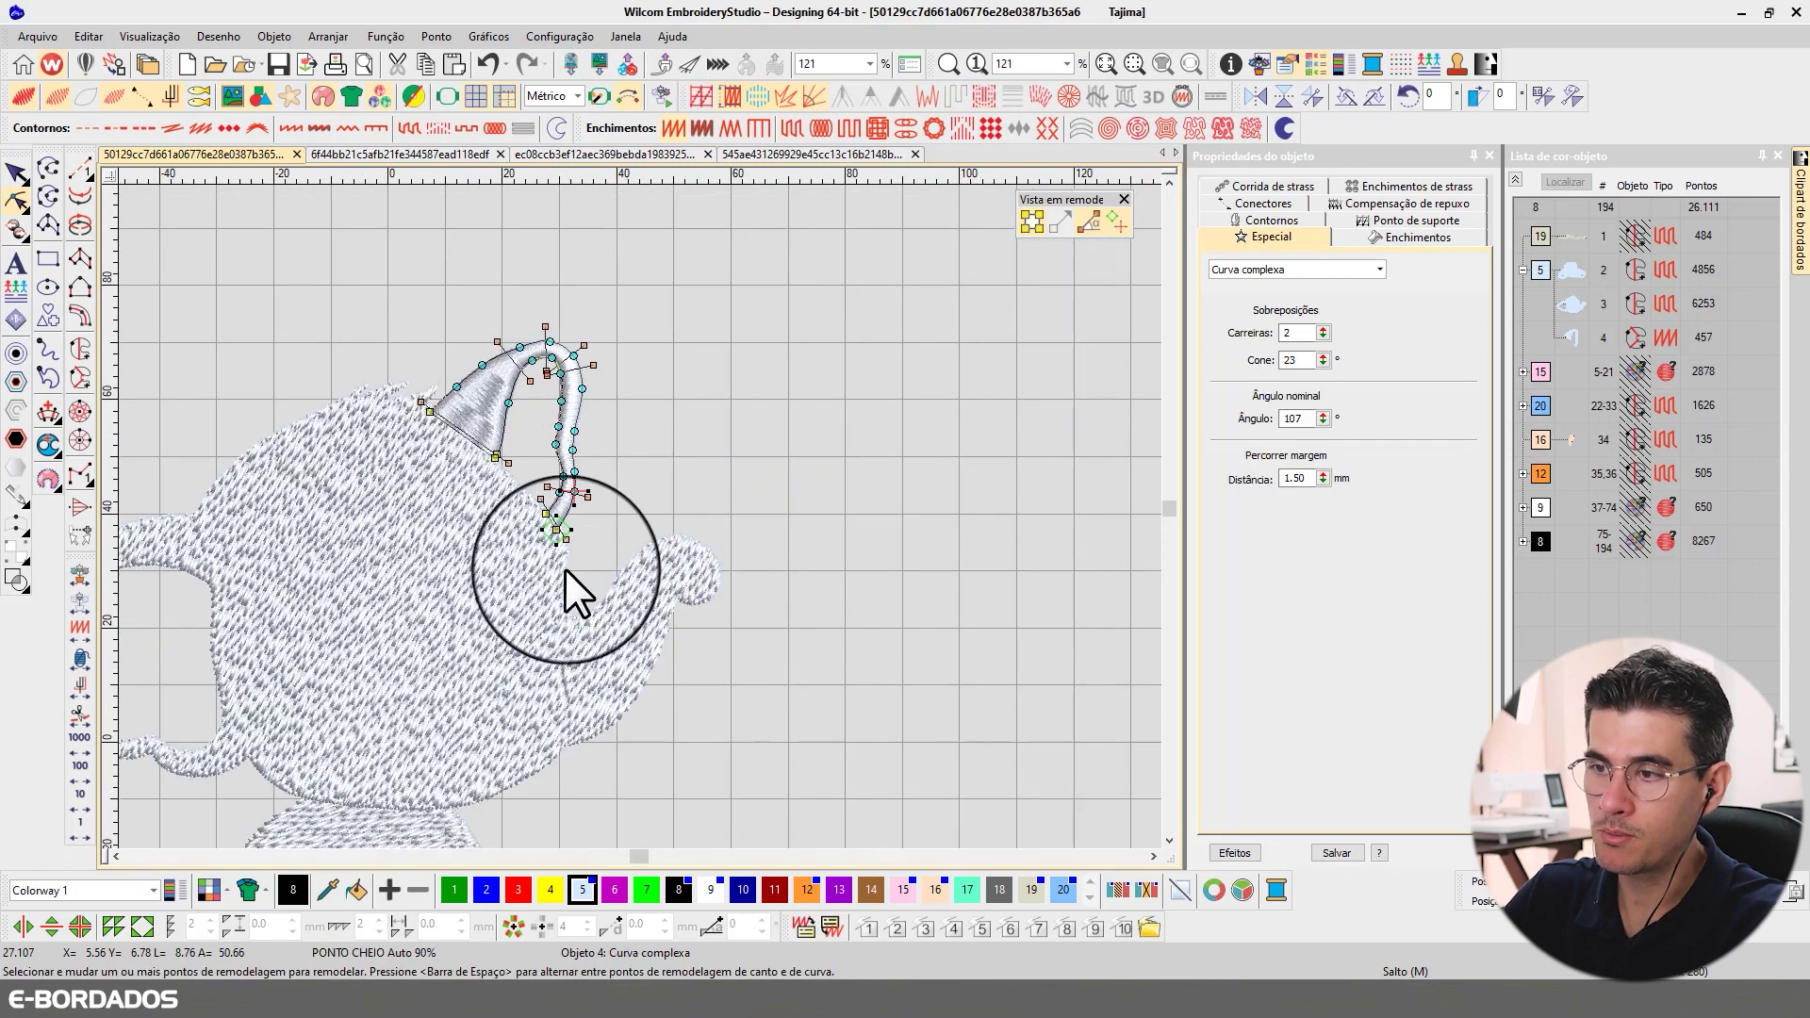
pyautogui.moveTo(559, 542); pyautogui.dragTo(454, 438)
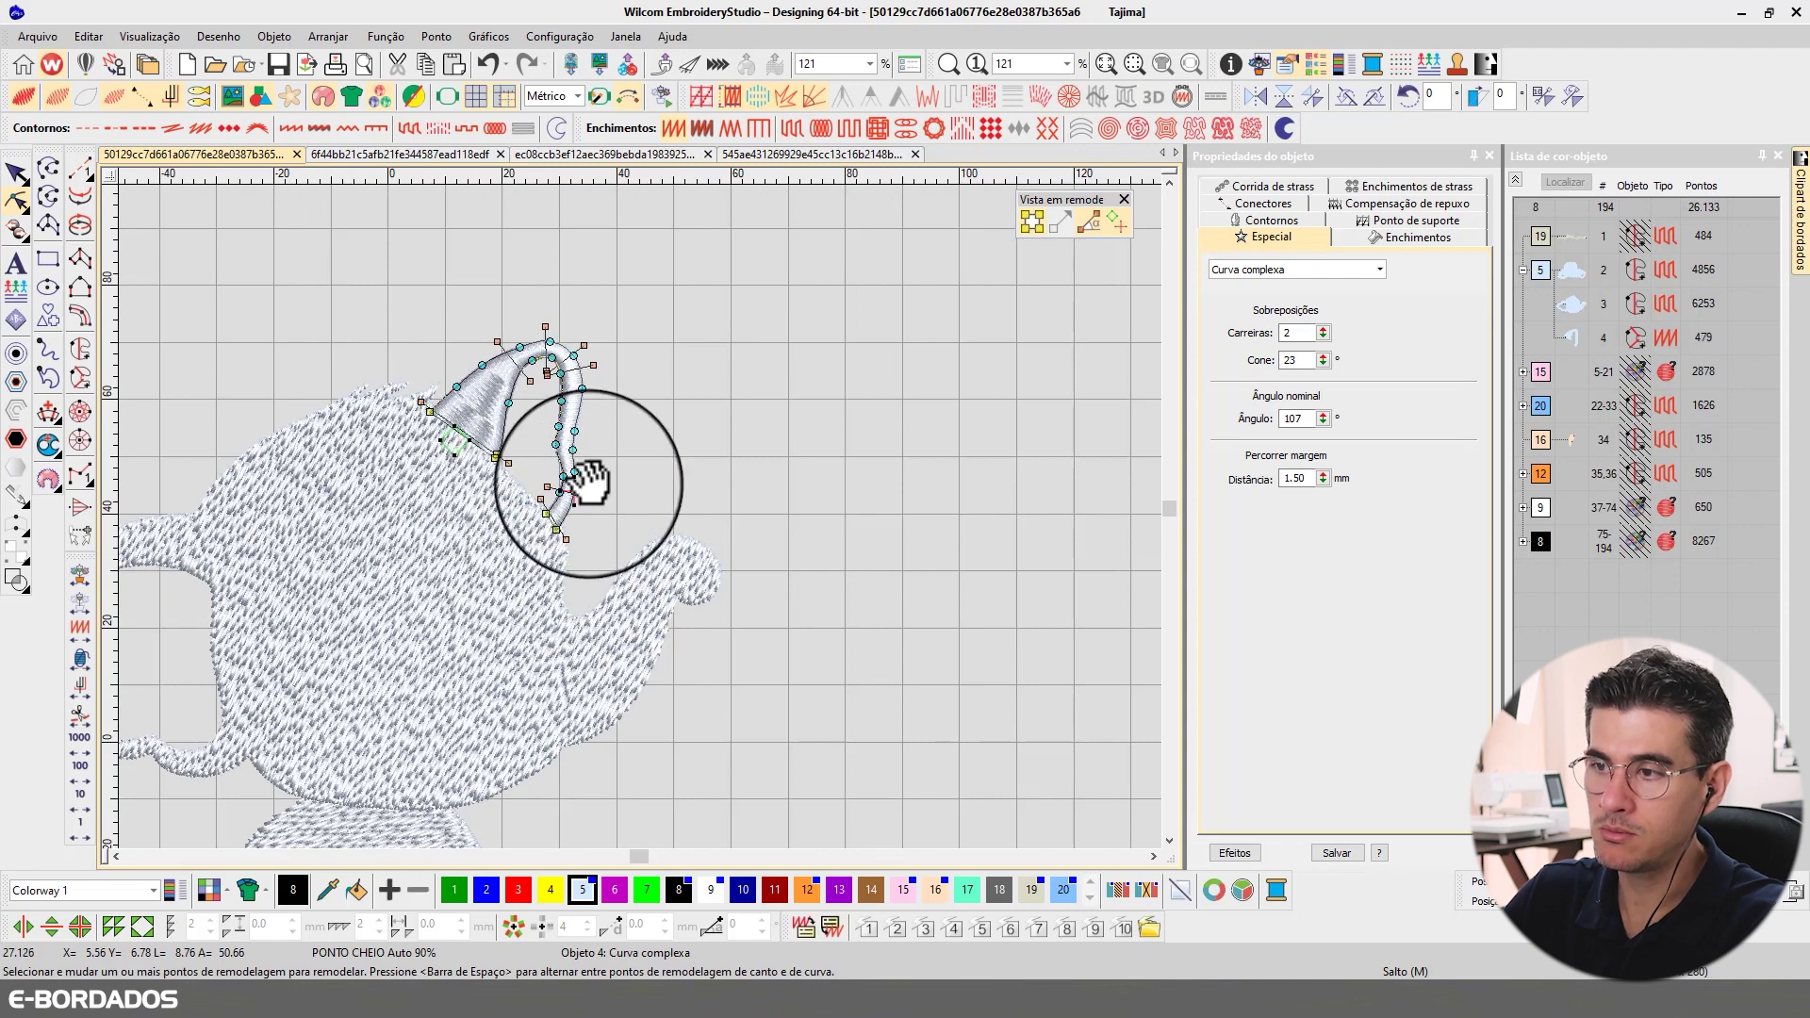
pyautogui.click(16, 172)
# - Examine the lower-body, head and ear pieces one after another to check how they connect in the colour 5 block
pyautogui.moveTo(416, 276); pyautogui.dragTo(637, 517)
pyautogui.click(670, 351)
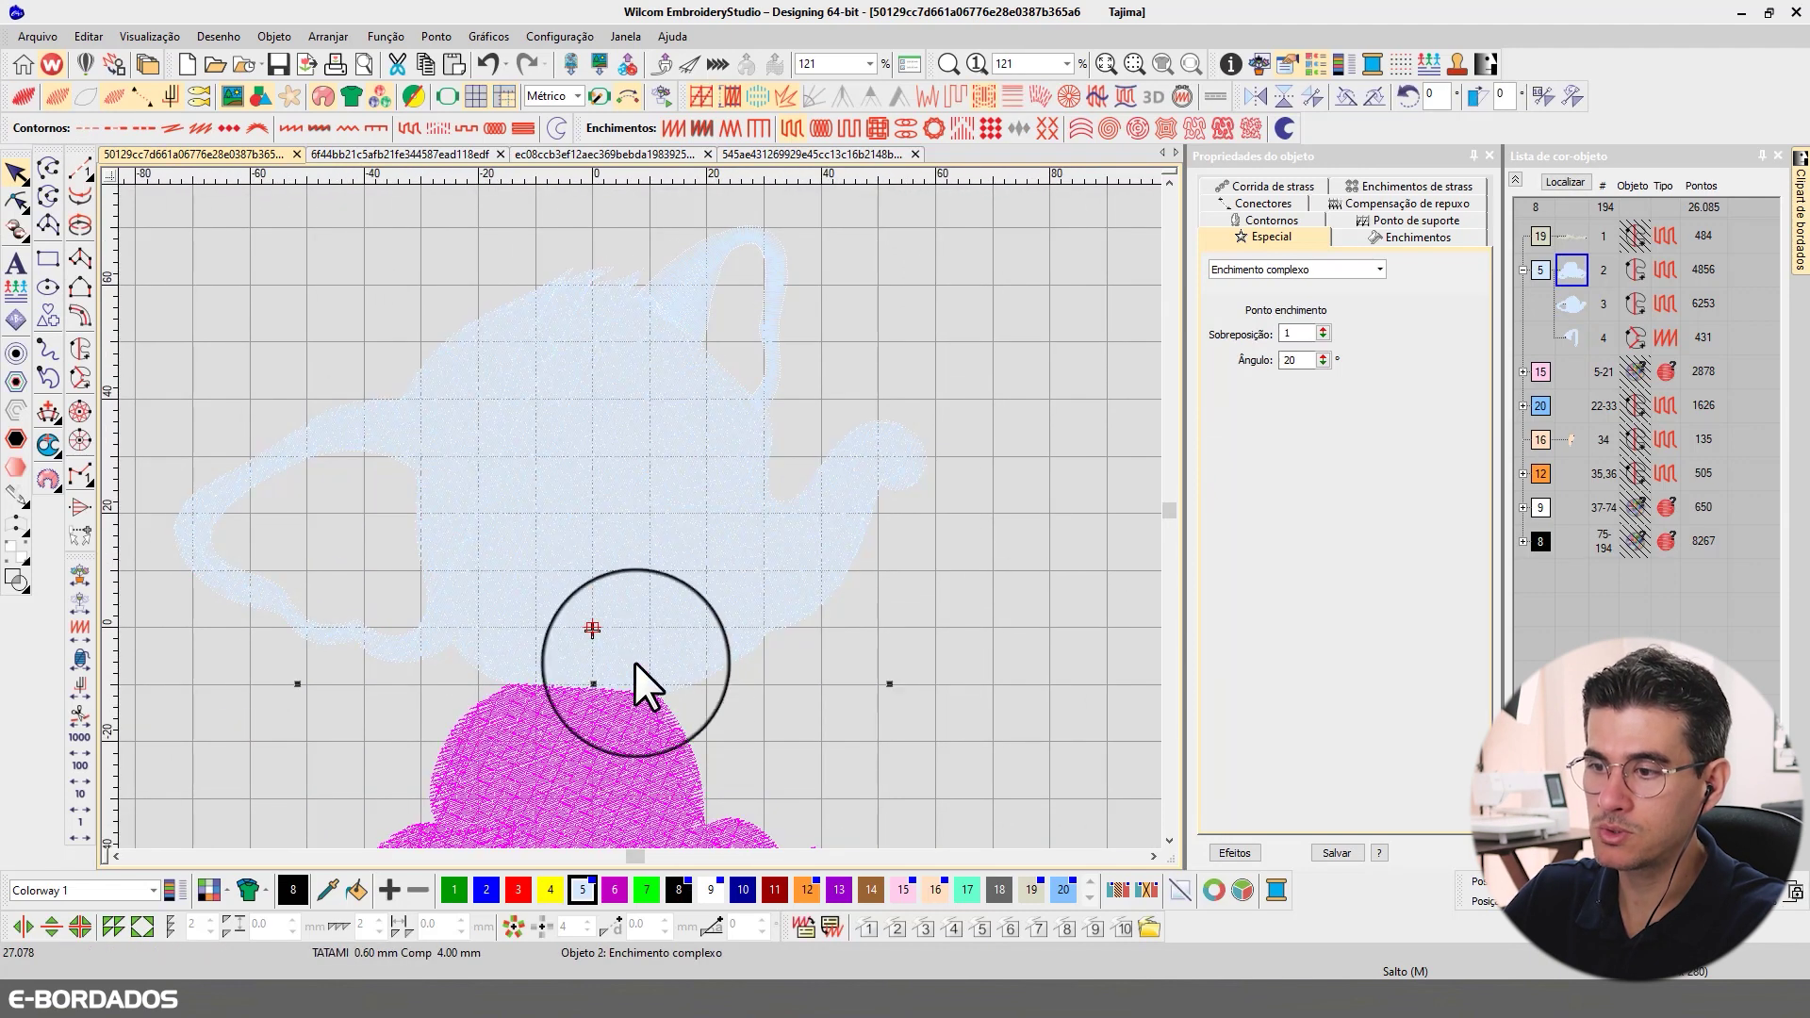
pyautogui.click(711, 251)
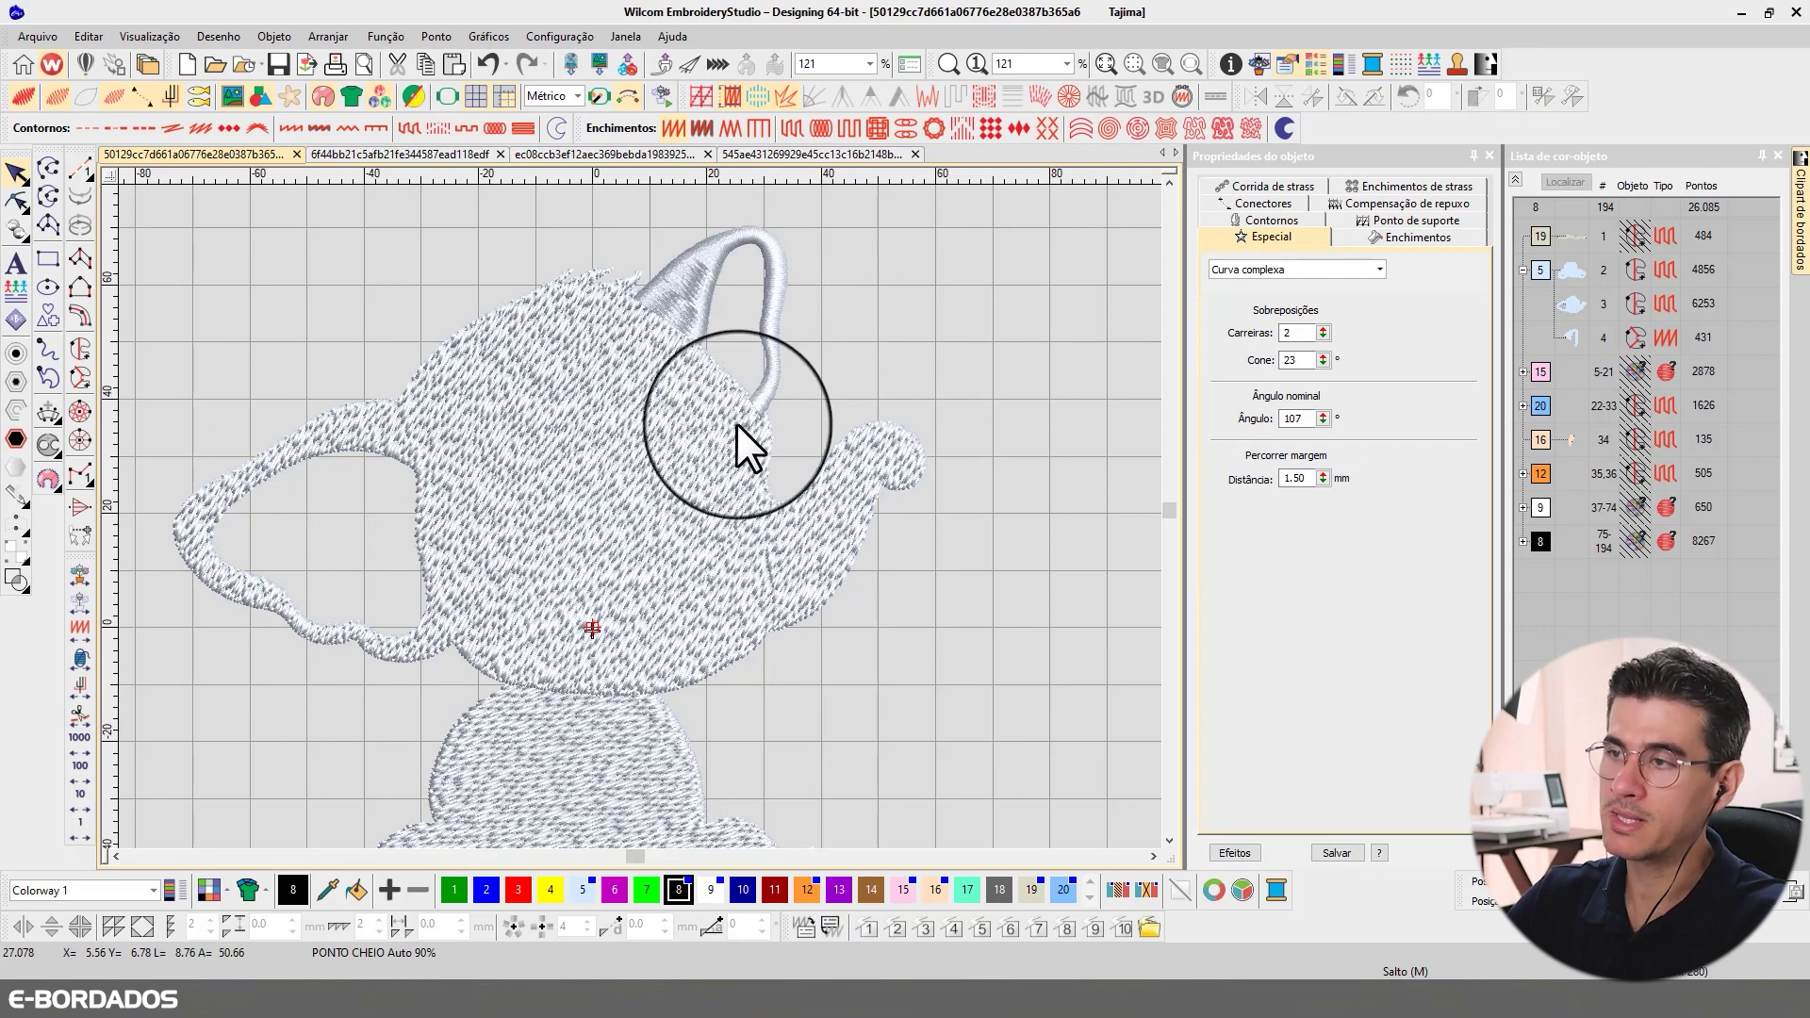
pyautogui.click(703, 275)
pyautogui.click(358, 437)
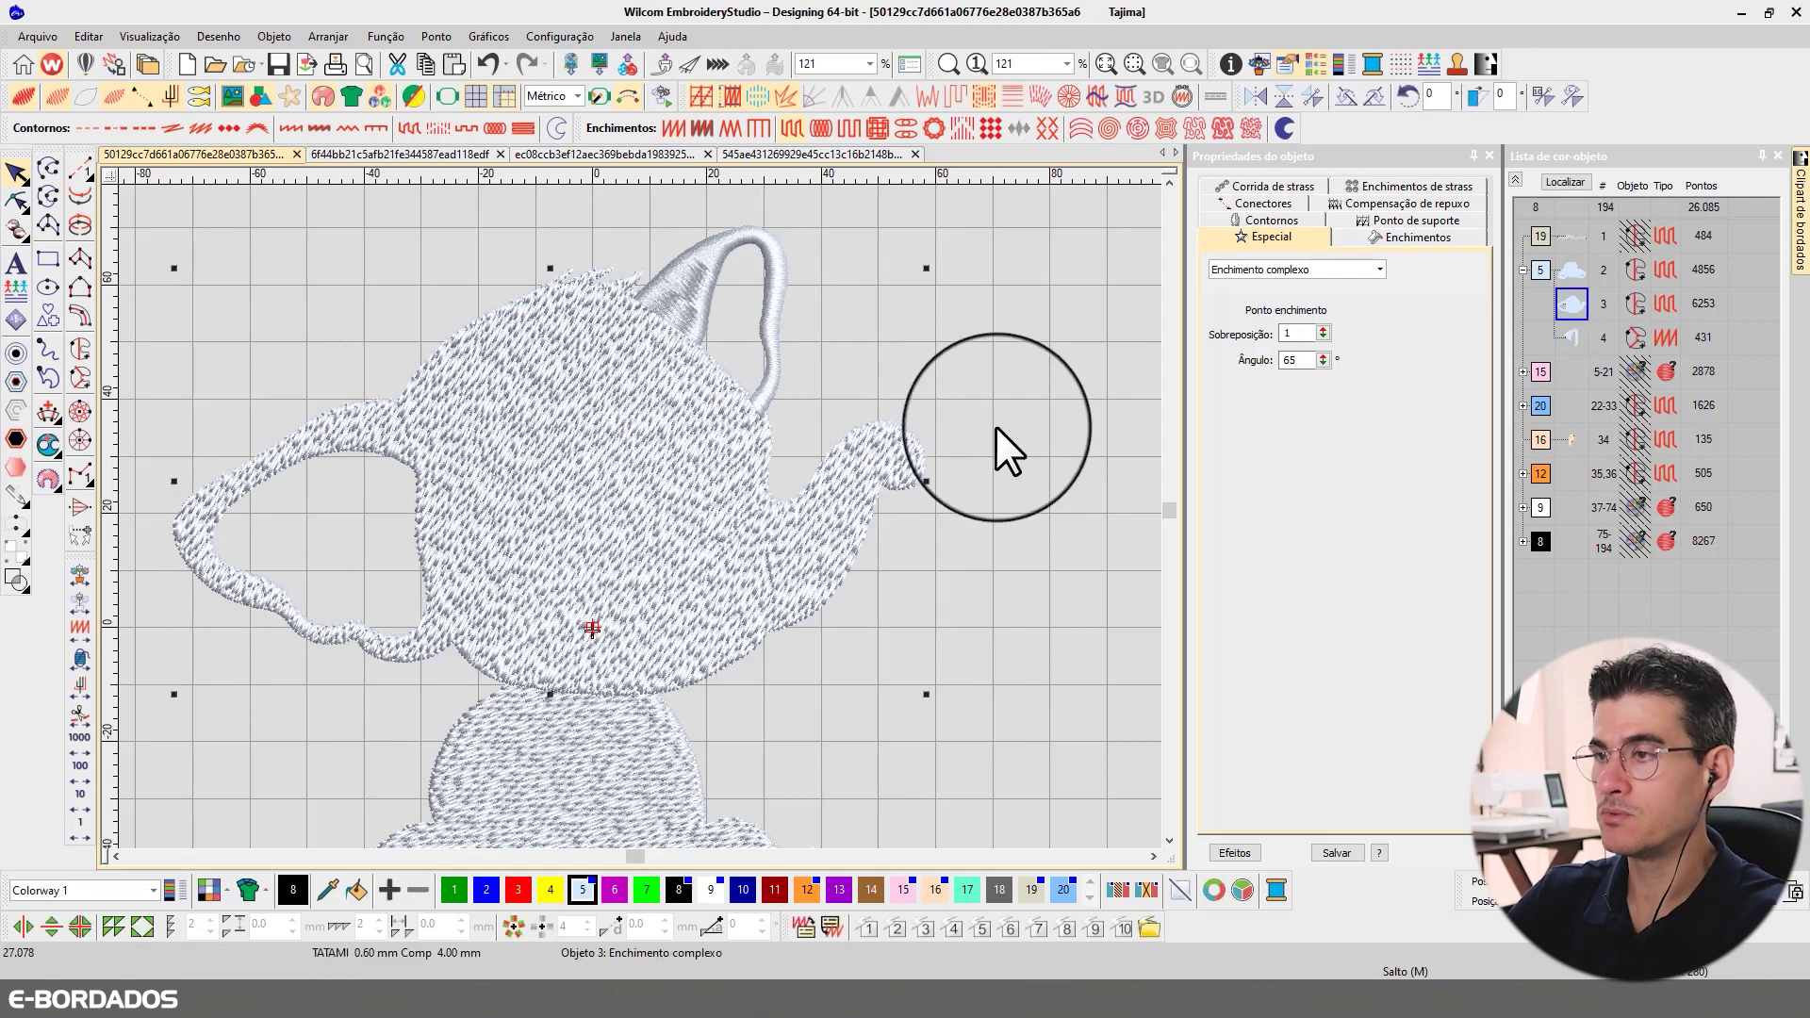
pyautogui.click(734, 243)
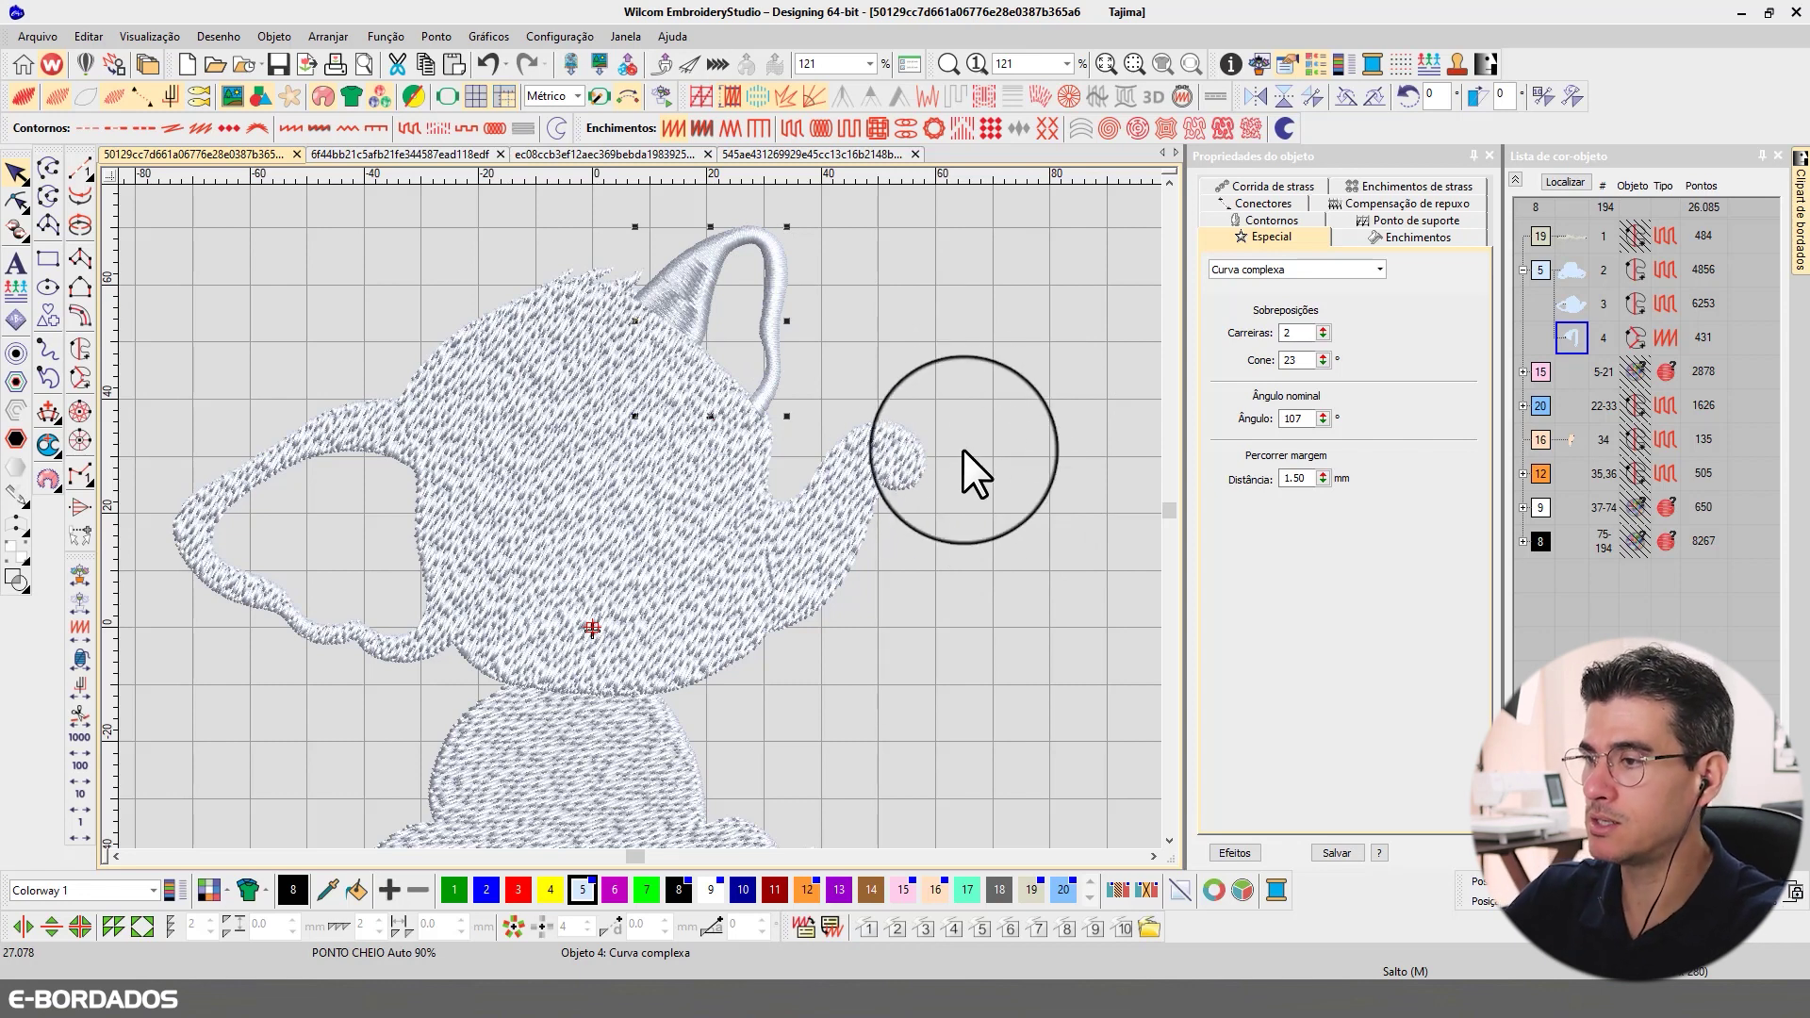
pyautogui.press('Escape')
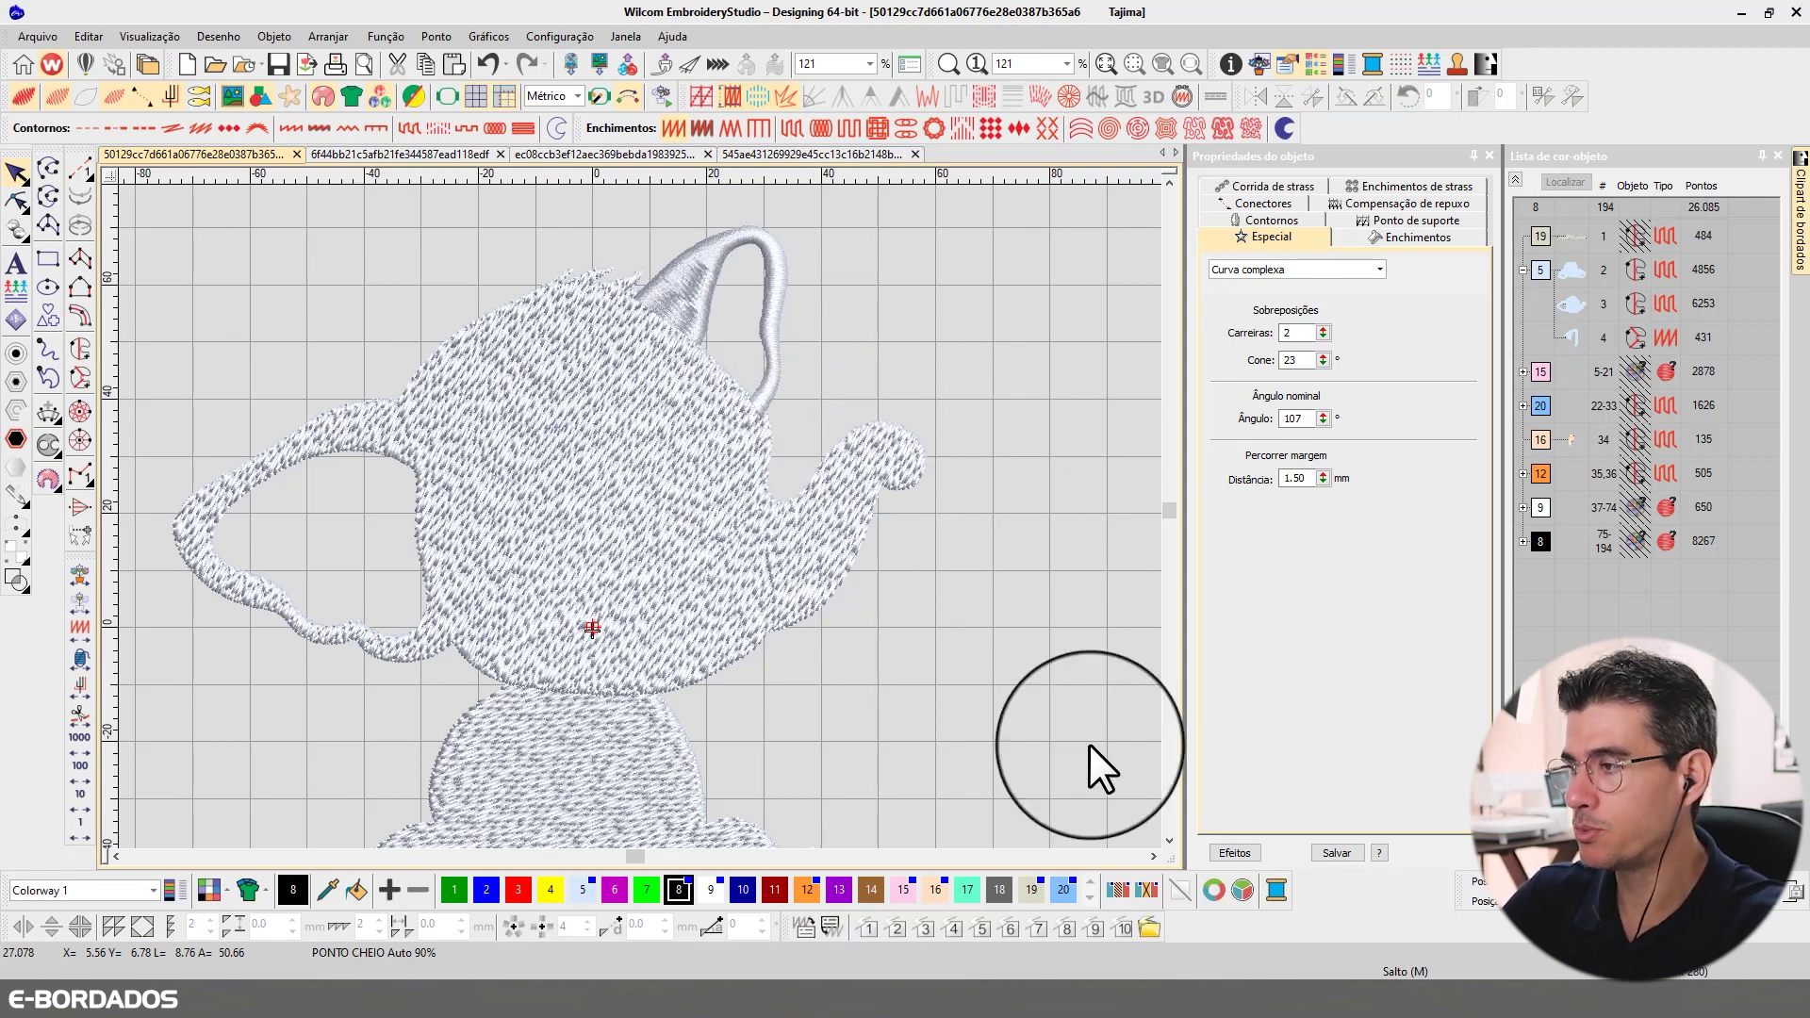
# - Turn off automatic spacing for the ear's satin fill and set its stitch spacing to 0.60 mm
pyautogui.click(709, 258)
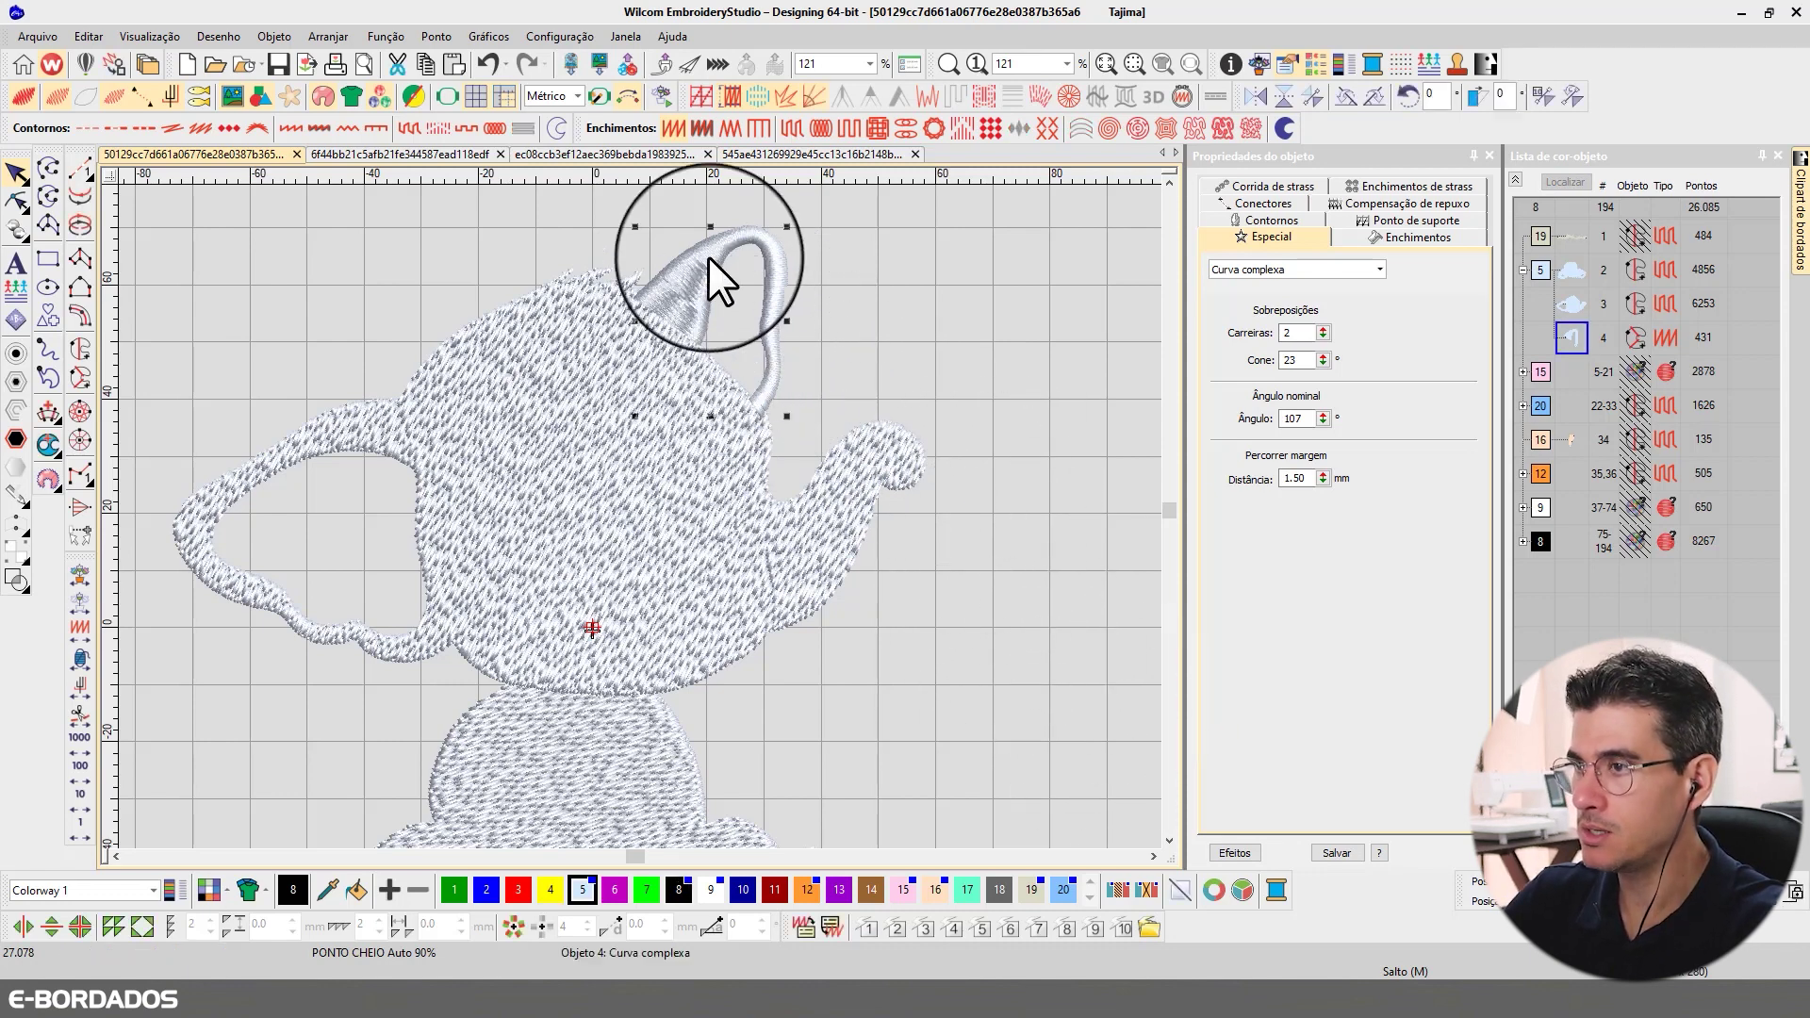
pyautogui.click(1396, 236)
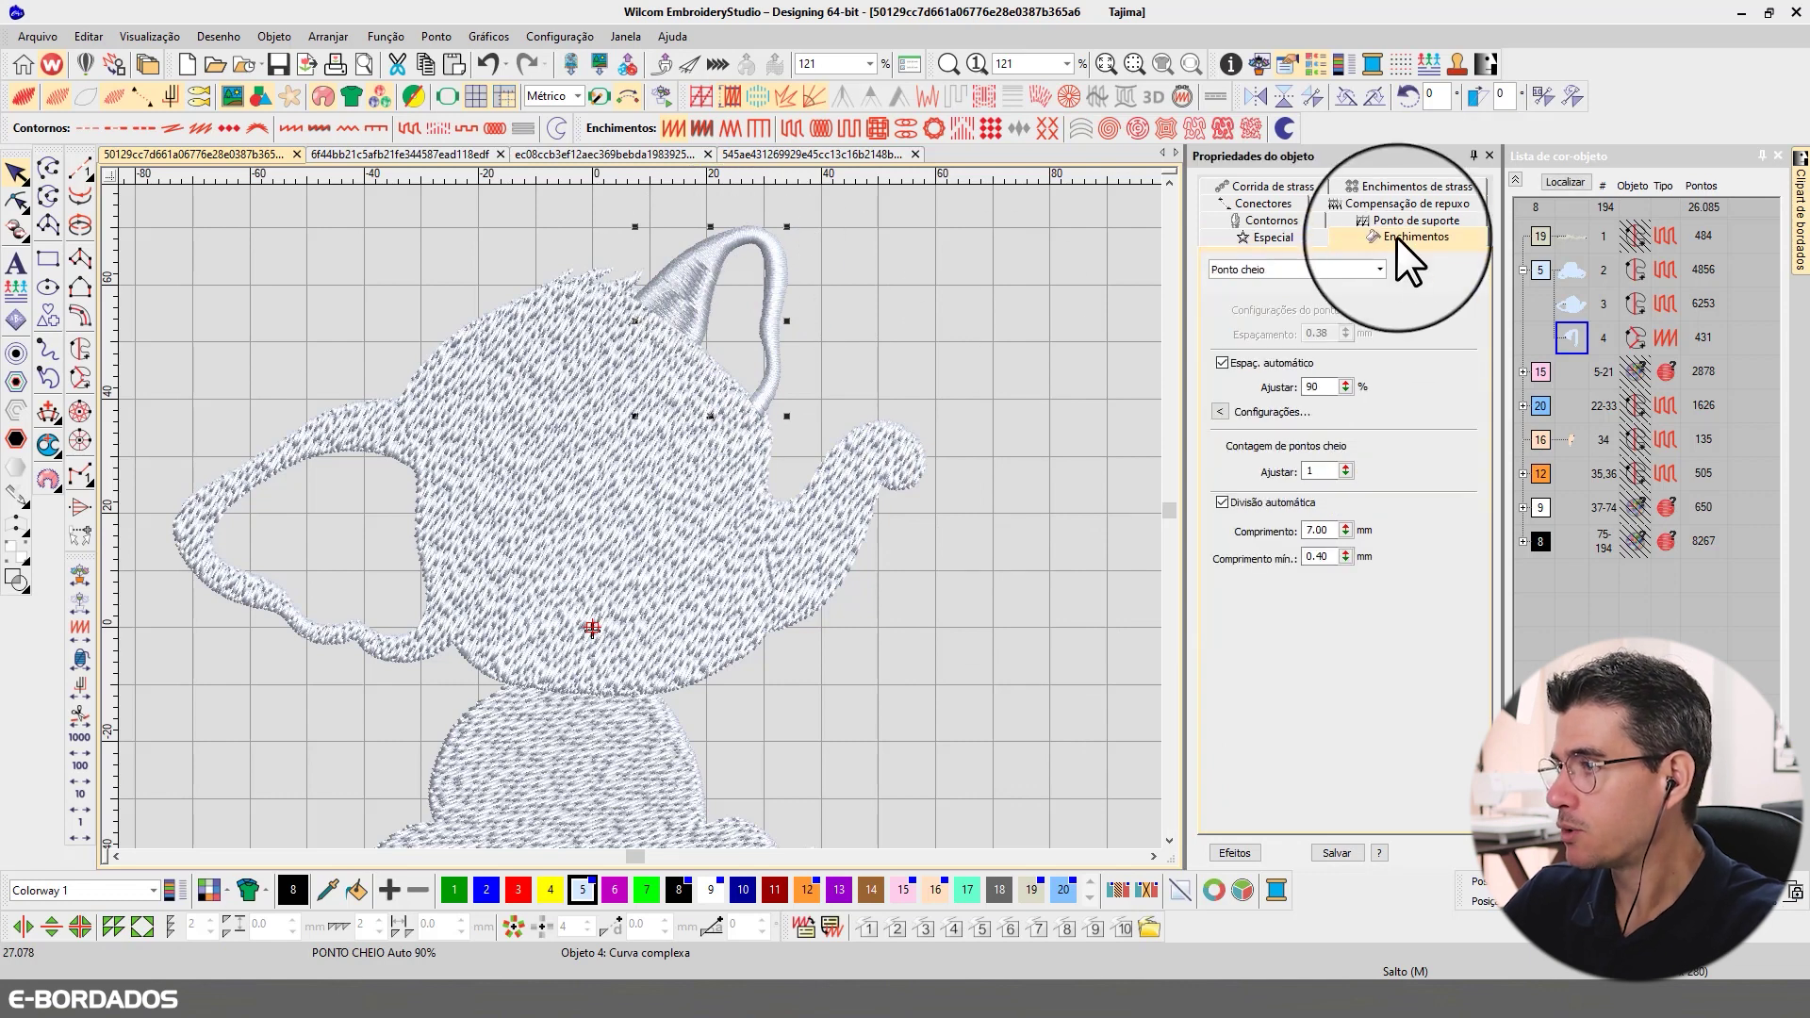
pyautogui.click(1298, 362)
pyautogui.click(1329, 333)
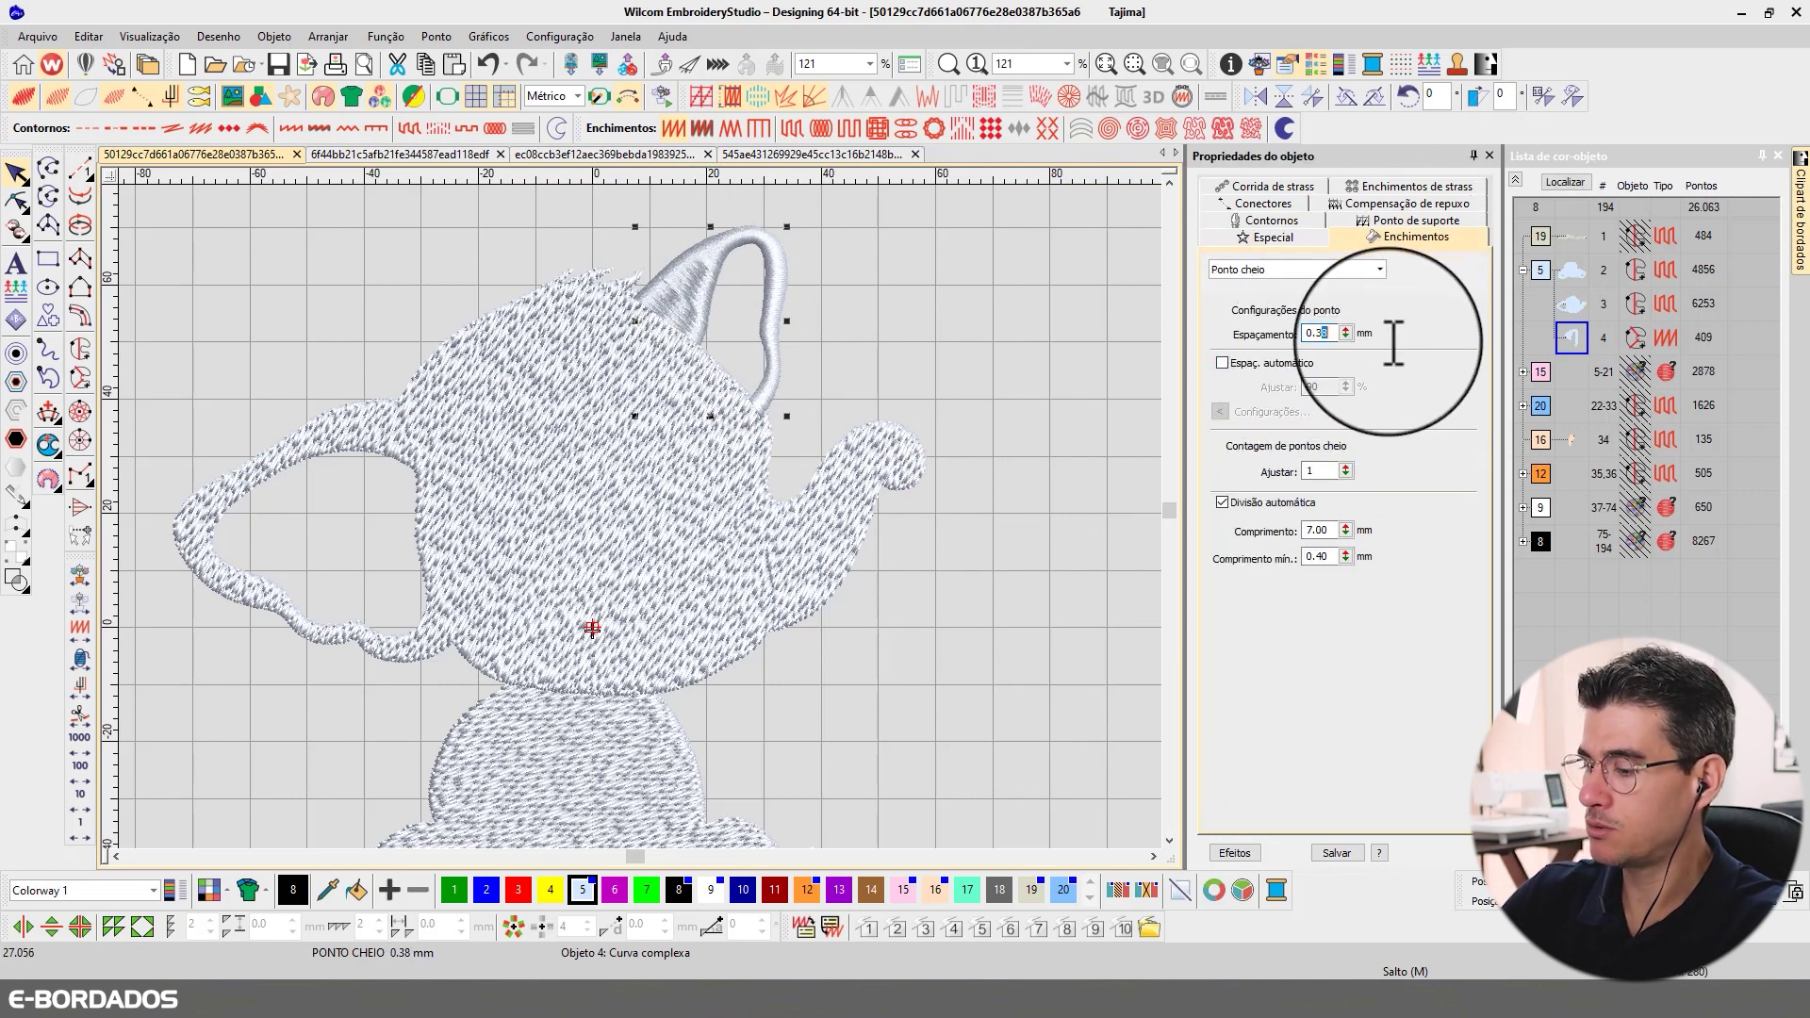
pyautogui.write('0.60')
pyautogui.press('Return')
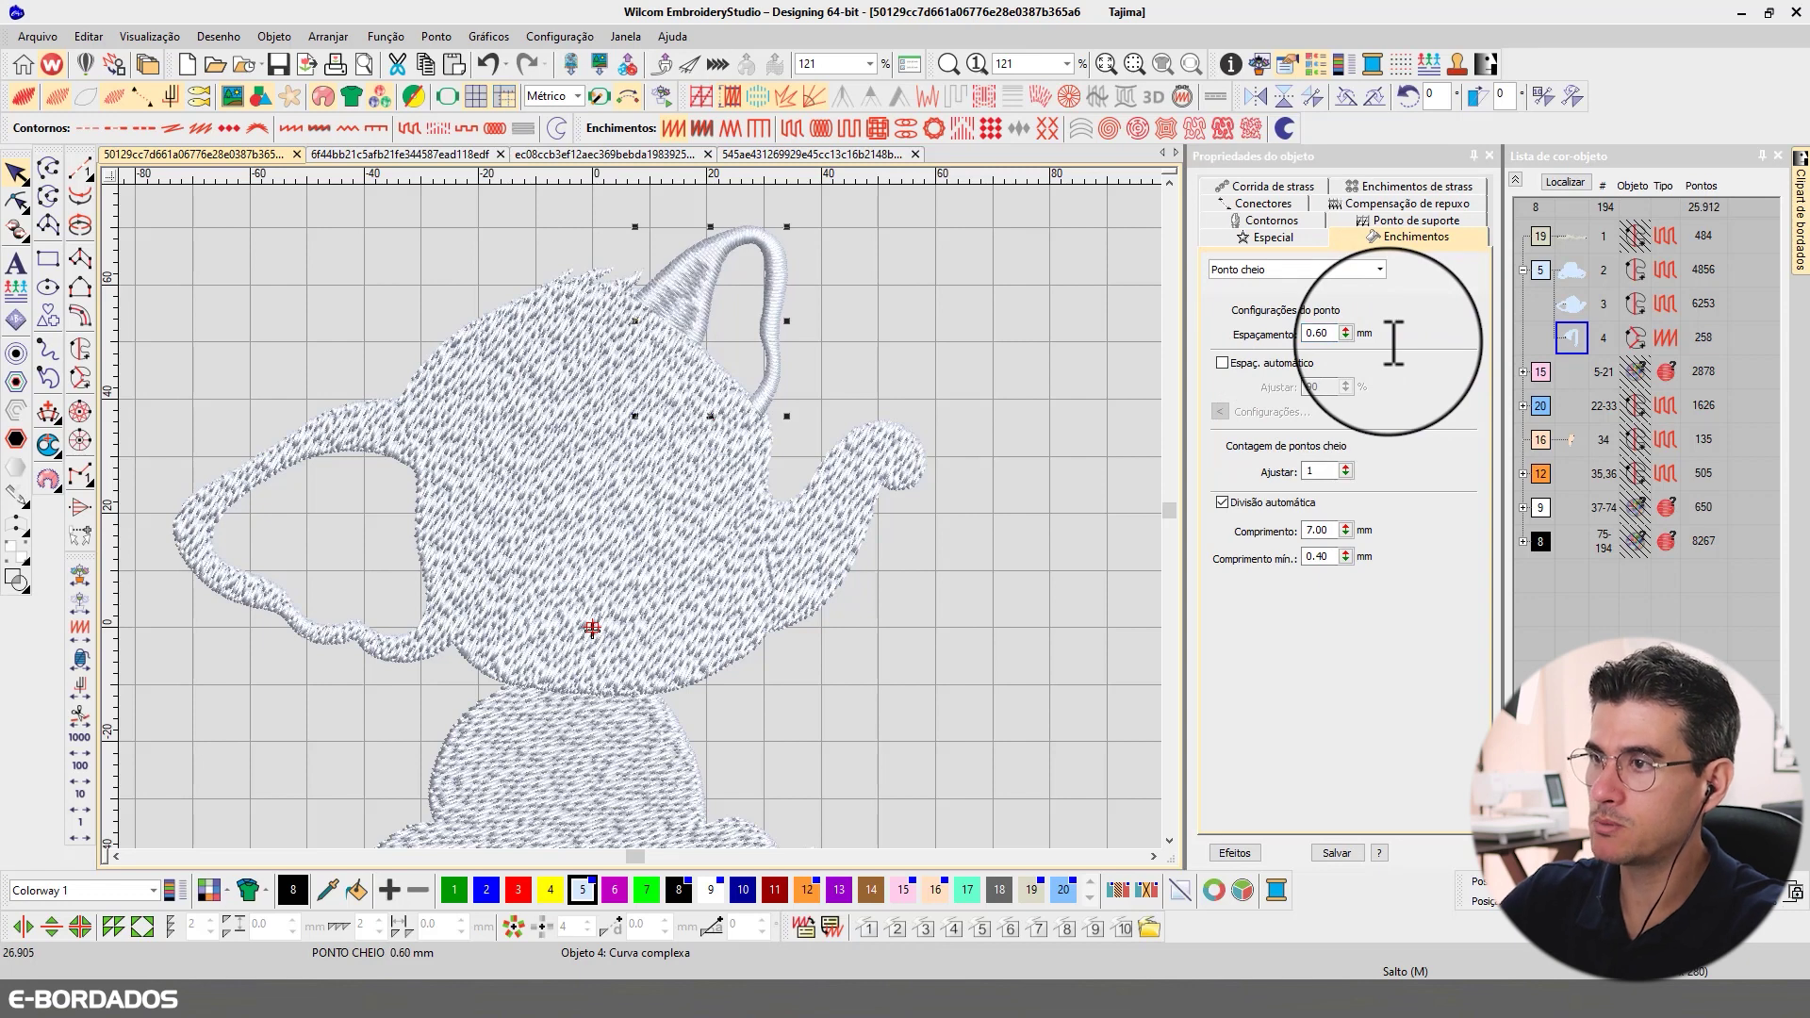
# - Compare the head's tatami spacing with the ear's satin spacing
pyautogui.click(658, 501)
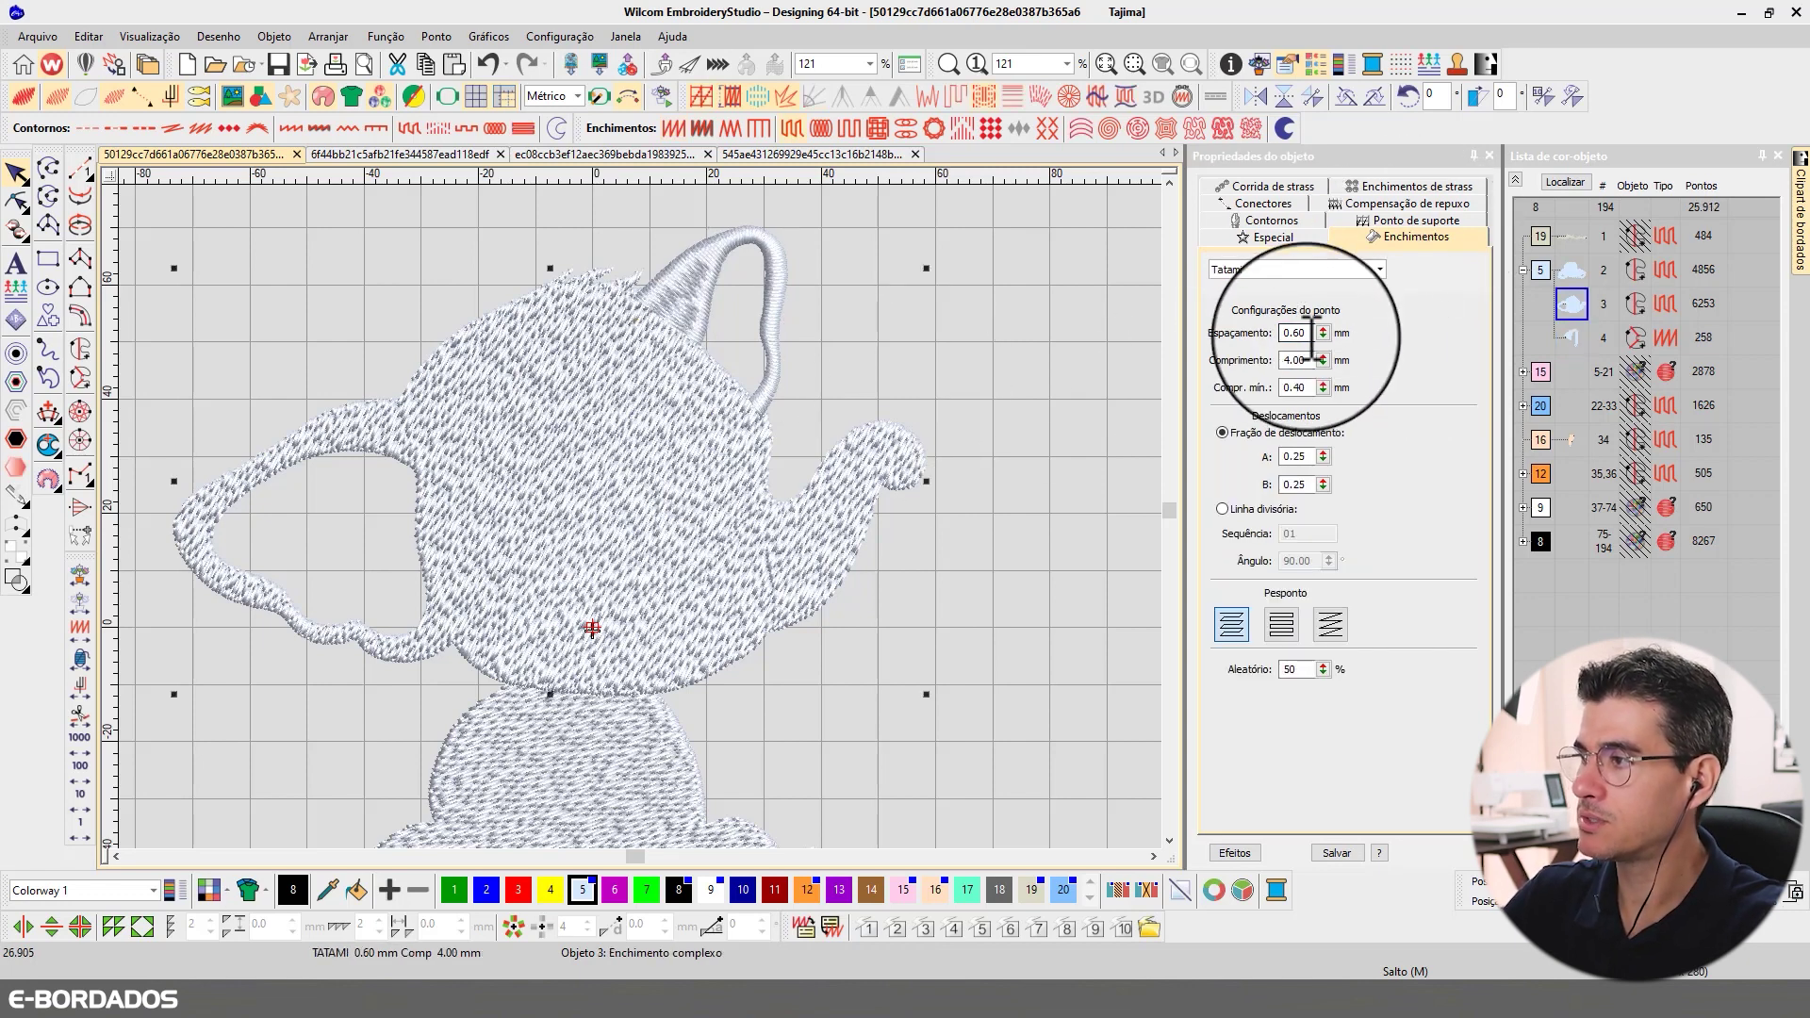
pyautogui.click(1300, 332)
pyautogui.click(722, 259)
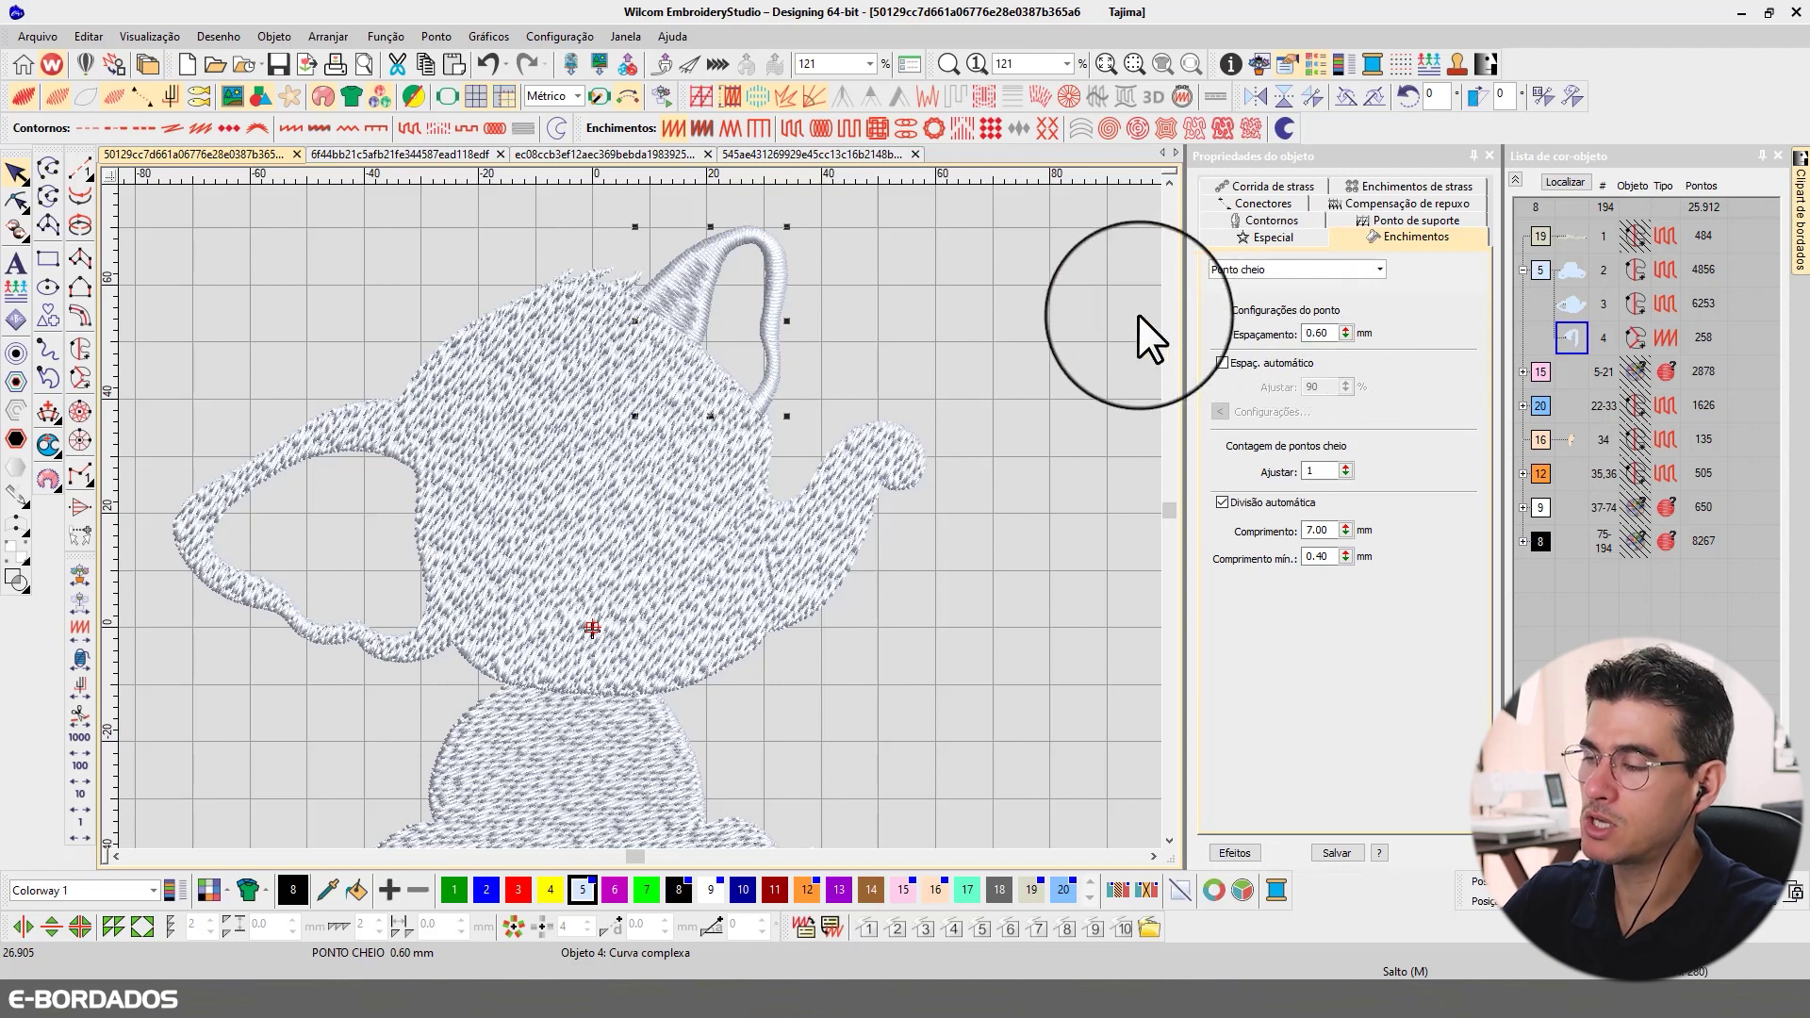
# - Deselect the ear, show the complete elephant design and examine the reworked ear up close
pyautogui.click(976, 298)
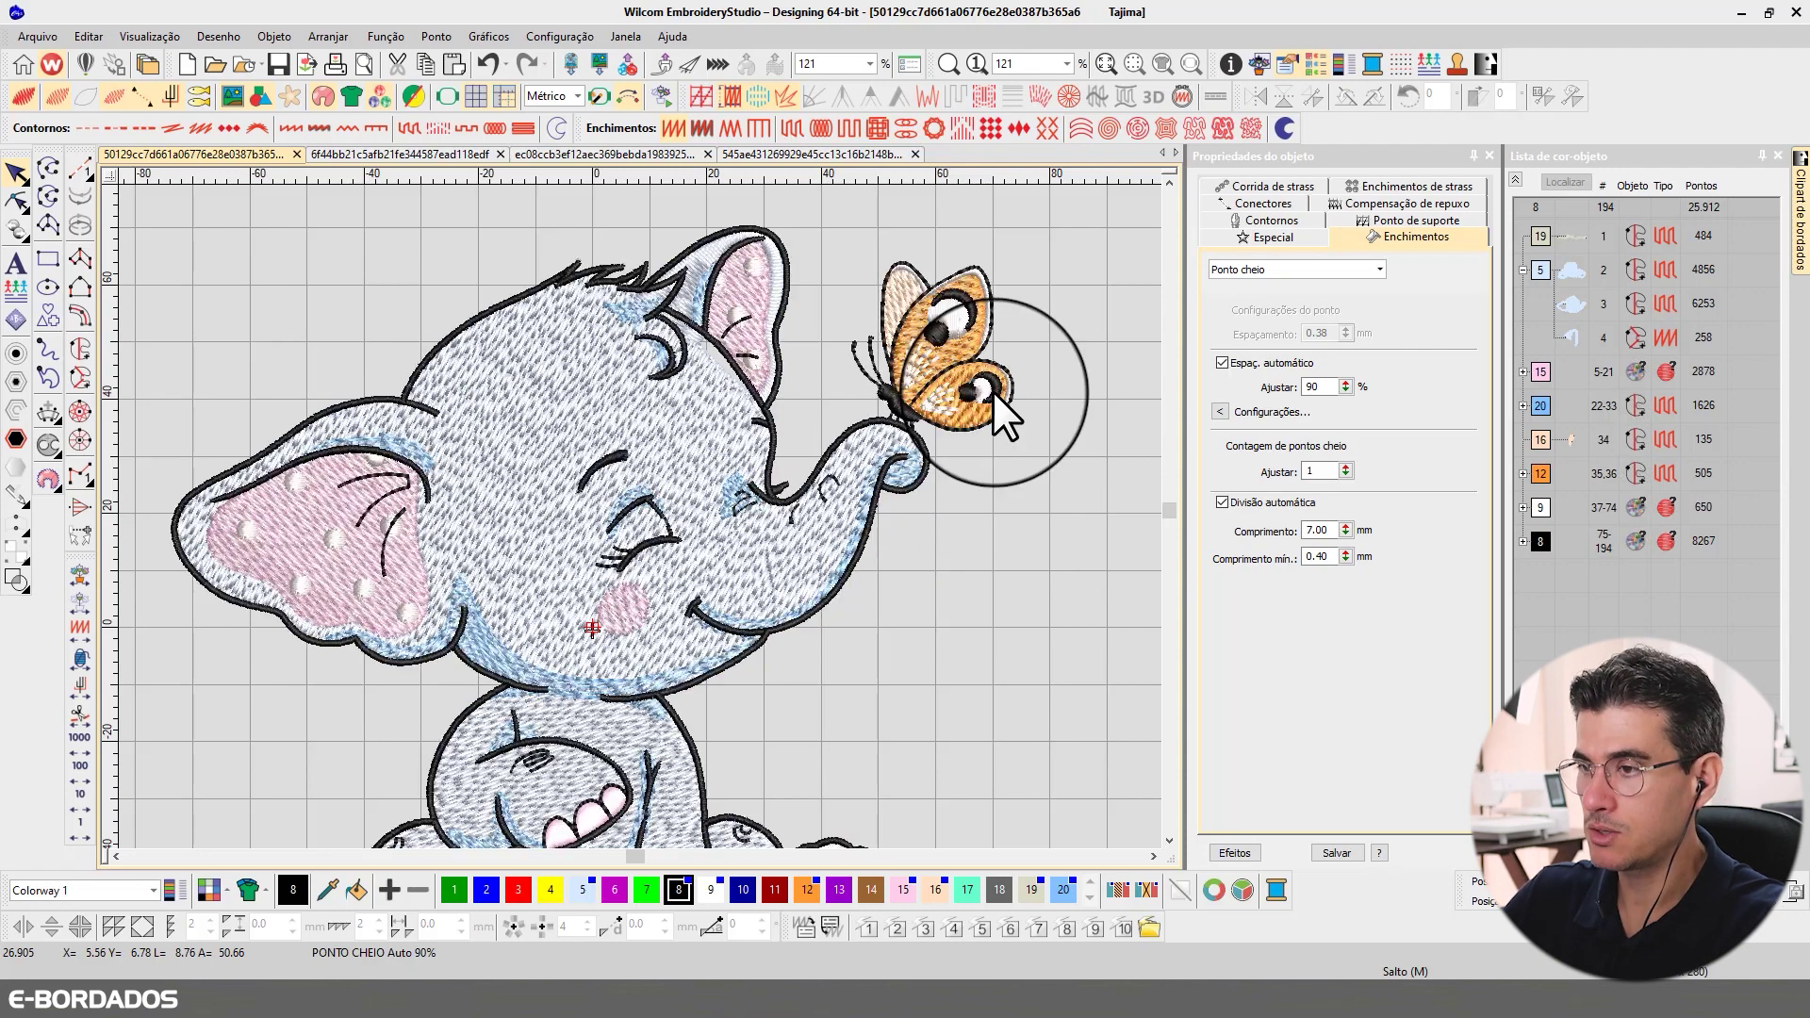
pyautogui.hotkey('ctrl', 'z')
pyautogui.scroll(3, 639, 516)
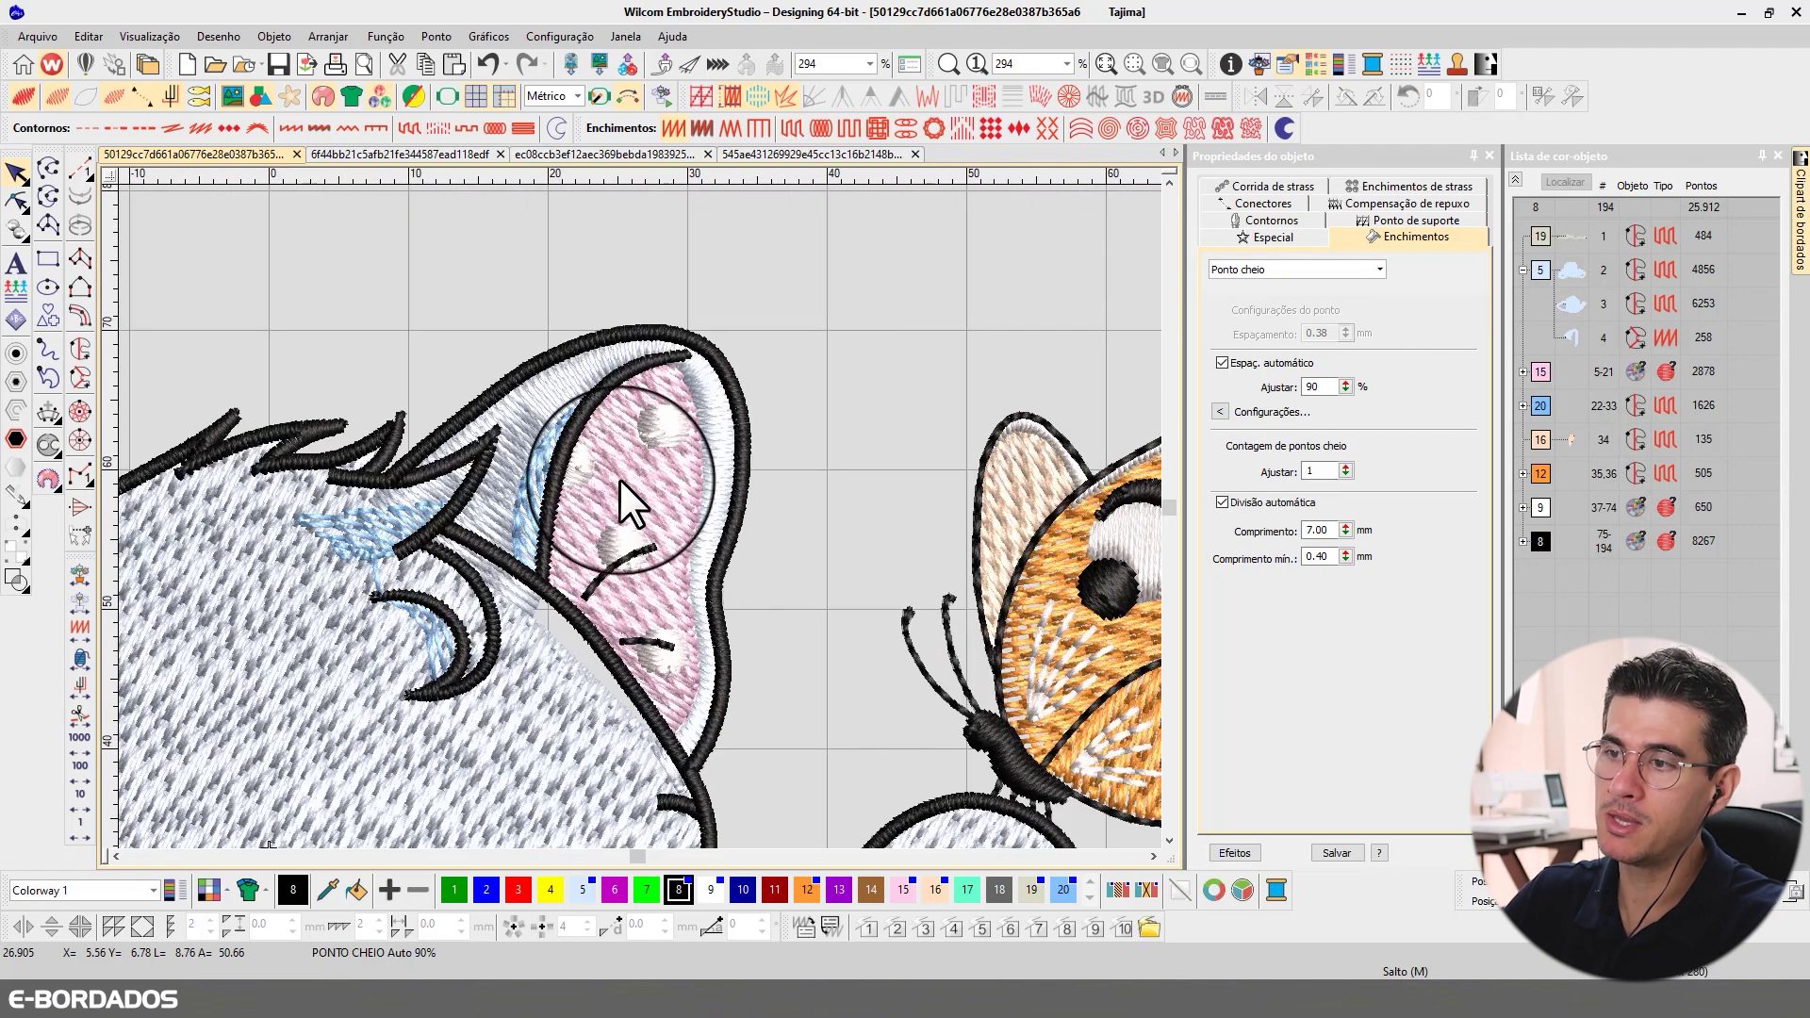
# - Reshape the head's tatami fill so its edge beside the small ear extends under the black outline
pyautogui.scroll(-3, 639, 517)
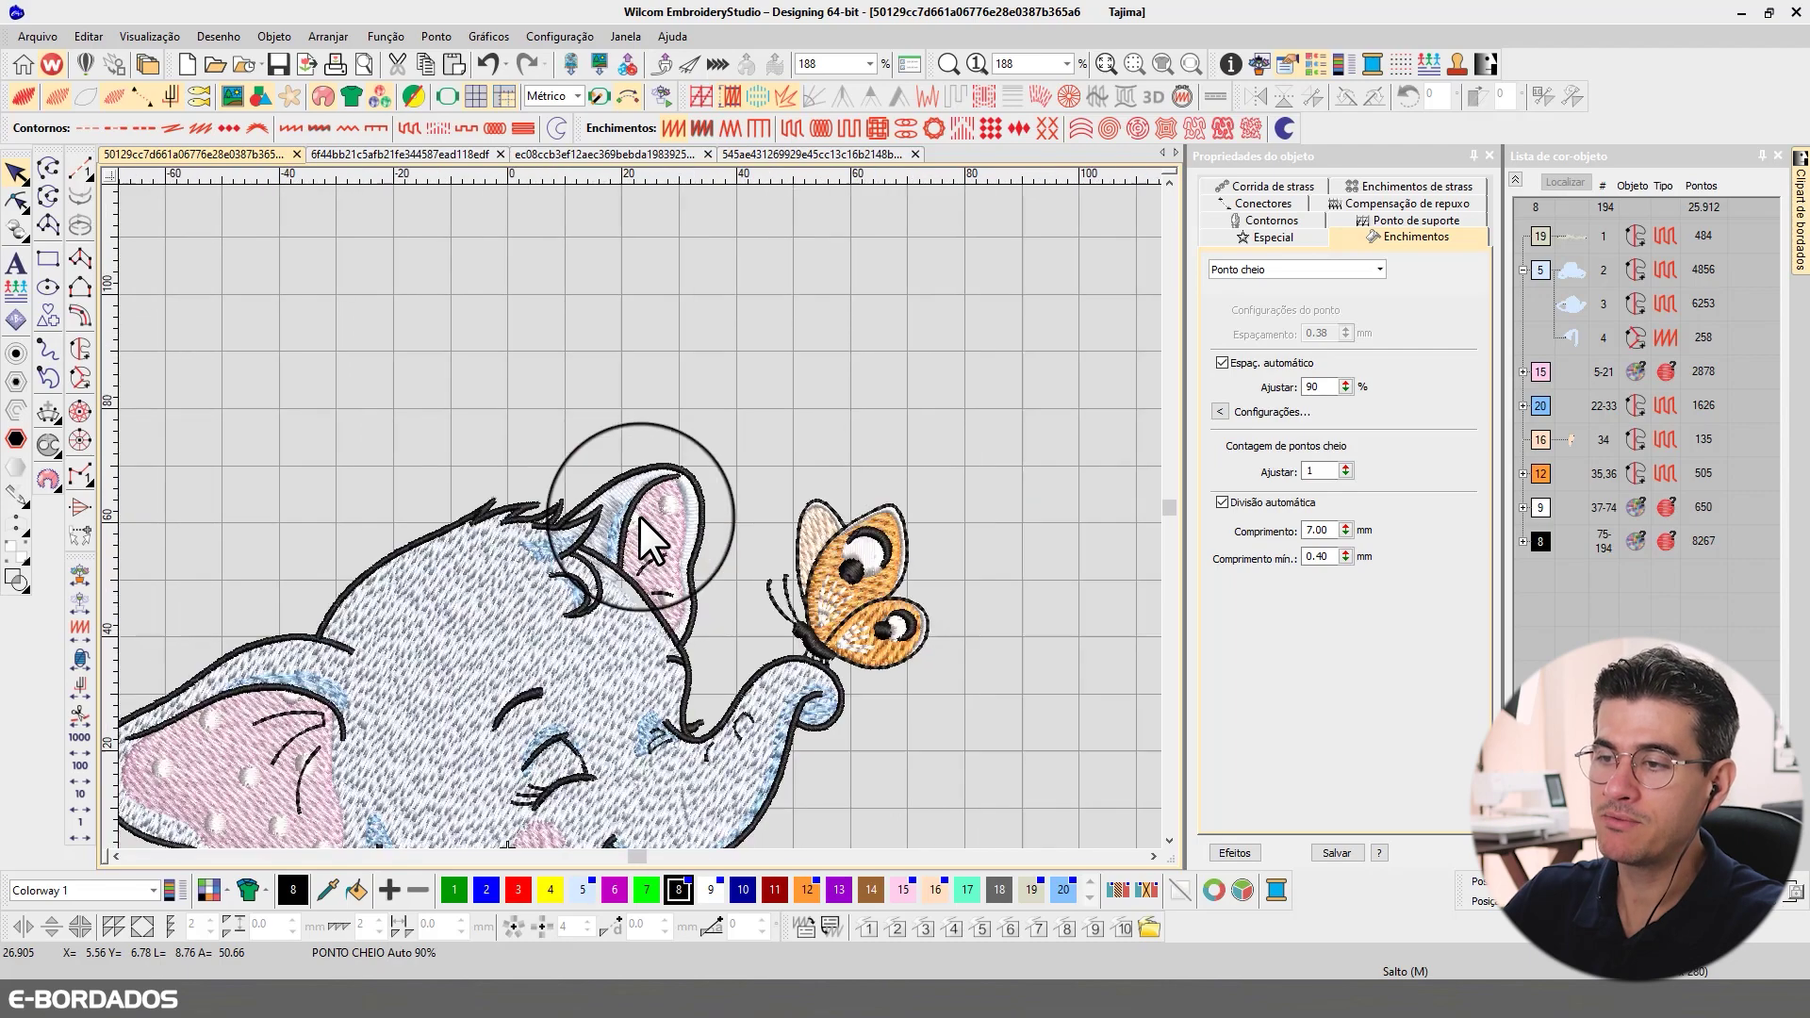
pyautogui.scroll(-1, 639, 517)
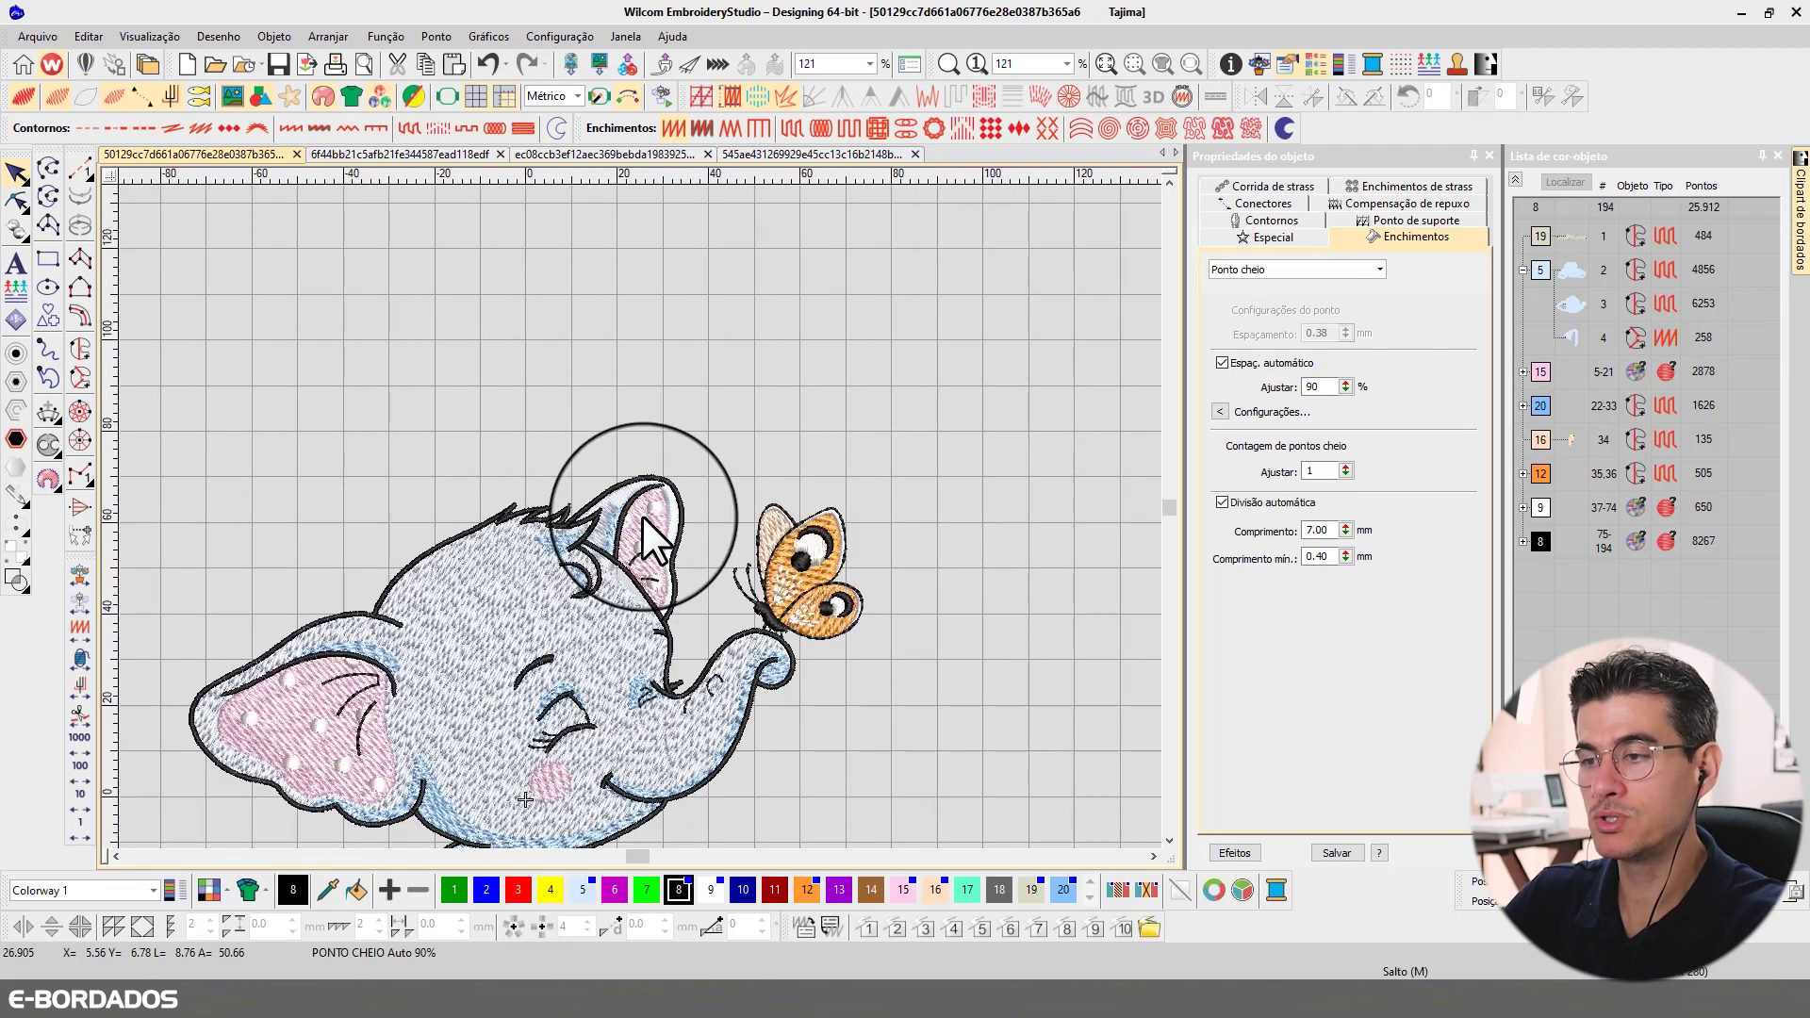
pyautogui.scroll(1, 642, 517)
pyautogui.scroll(5, 636, 523)
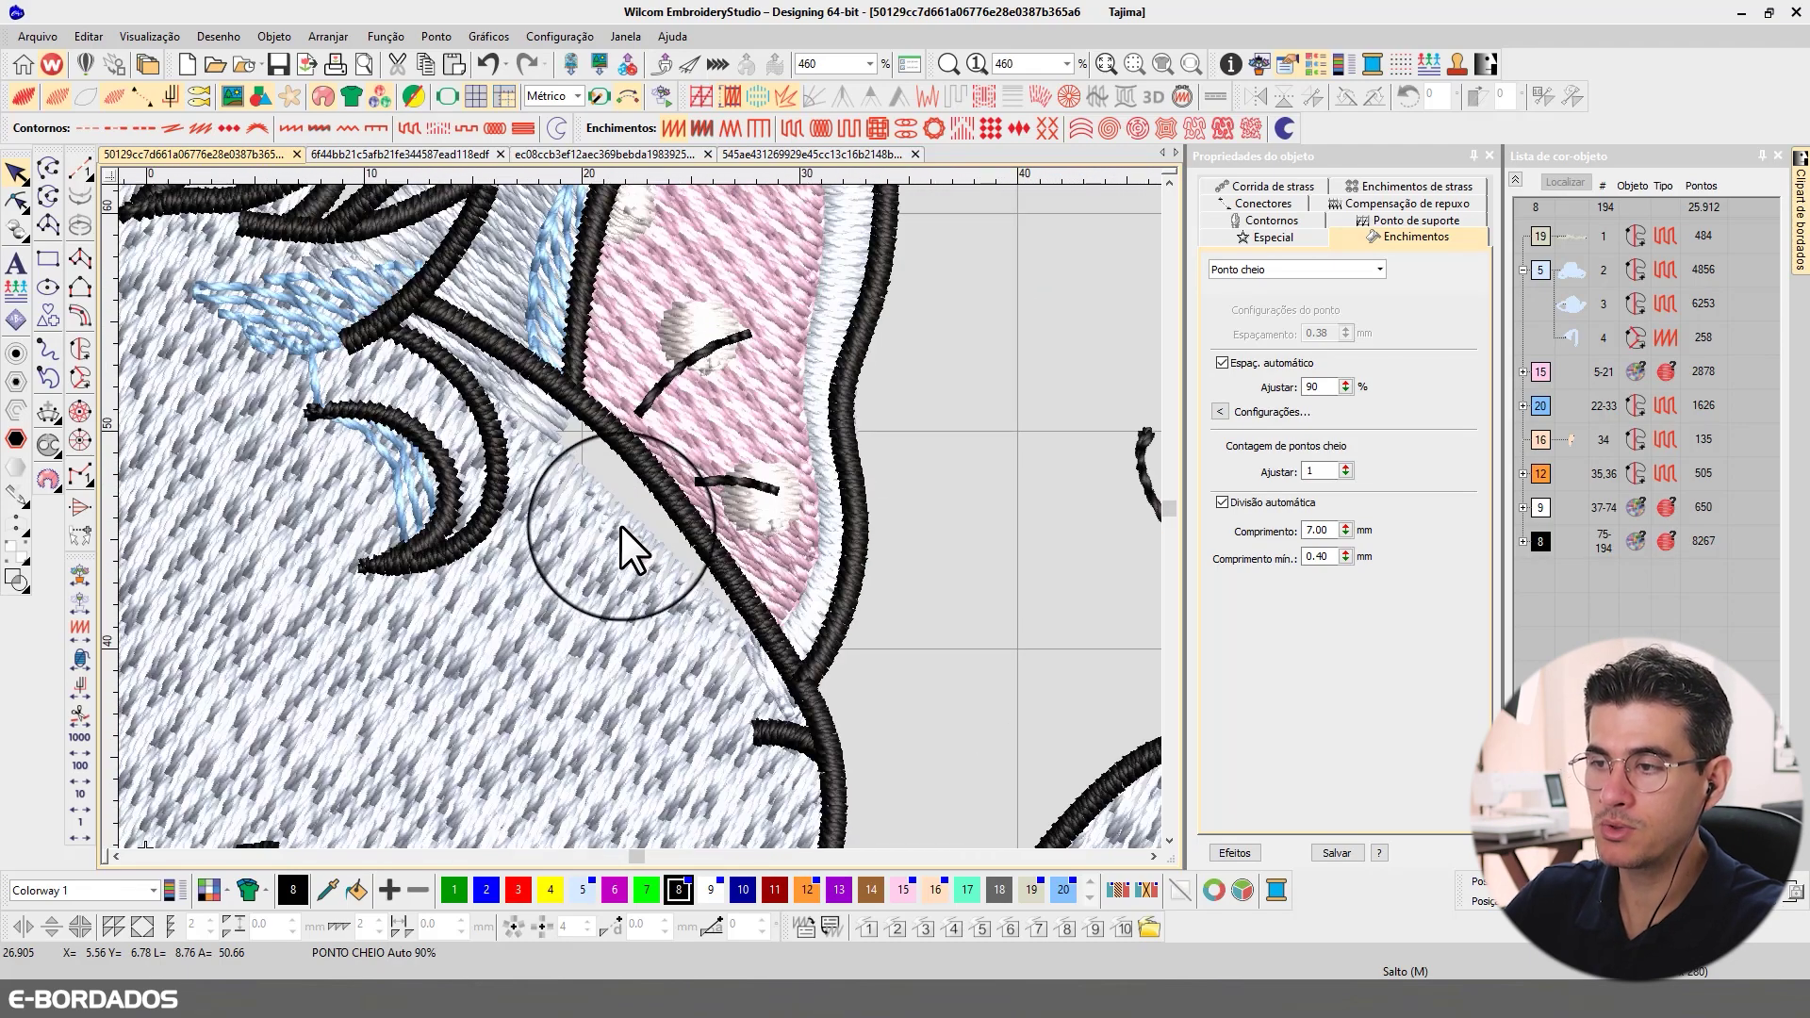
pyautogui.click(620, 524)
pyautogui.click(16, 201)
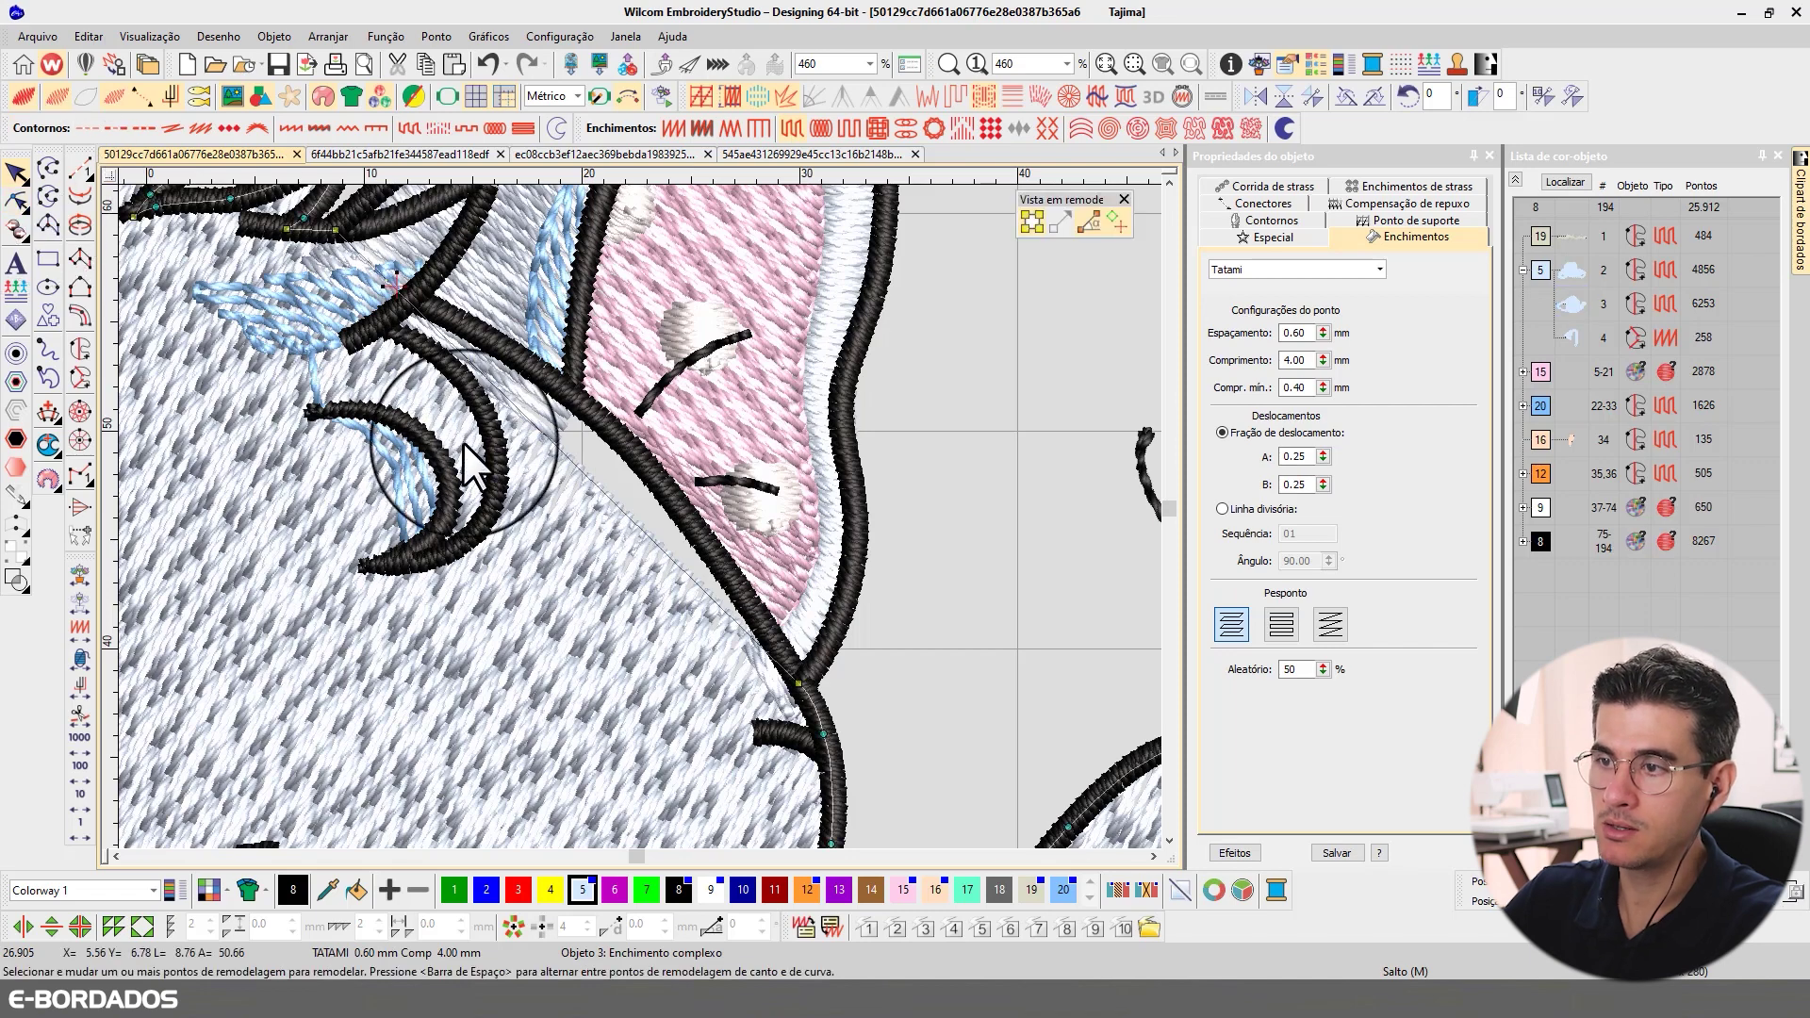
pyautogui.moveTo(614, 509); pyautogui.dragTo(630, 451)
pyautogui.moveTo(421, 281); pyautogui.dragTo(412, 296)
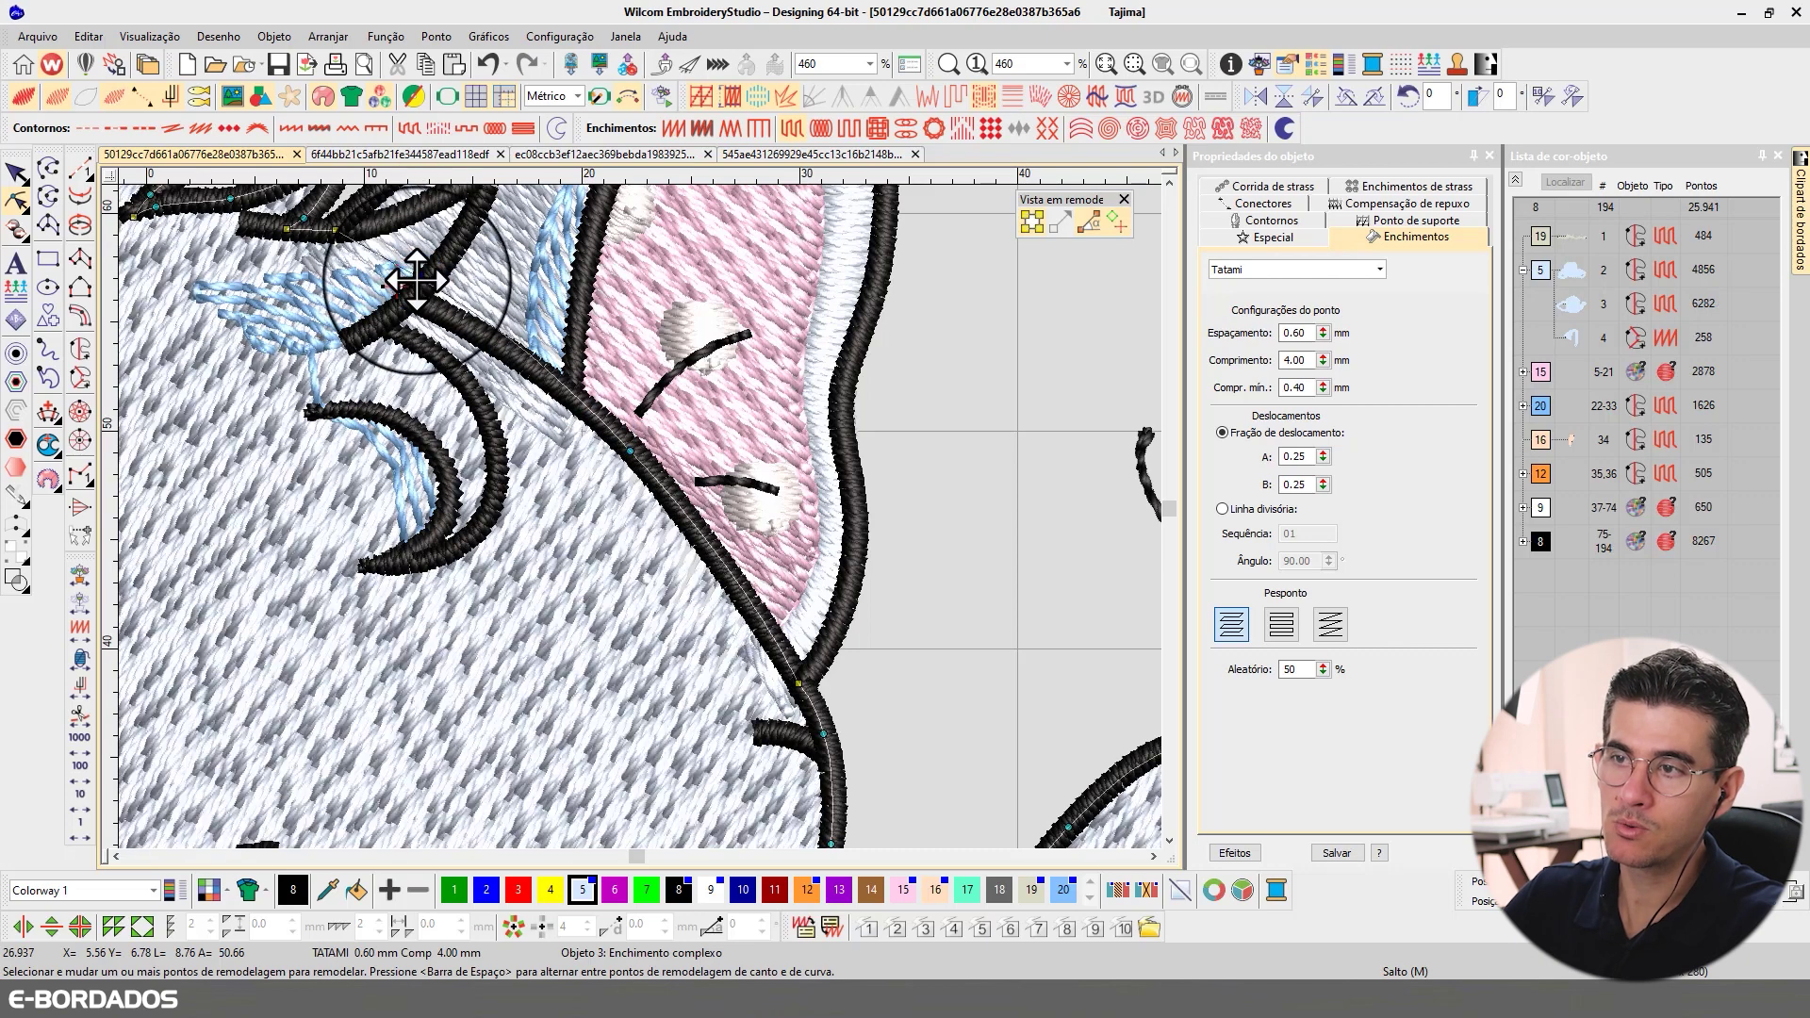
pyautogui.click(533, 381)
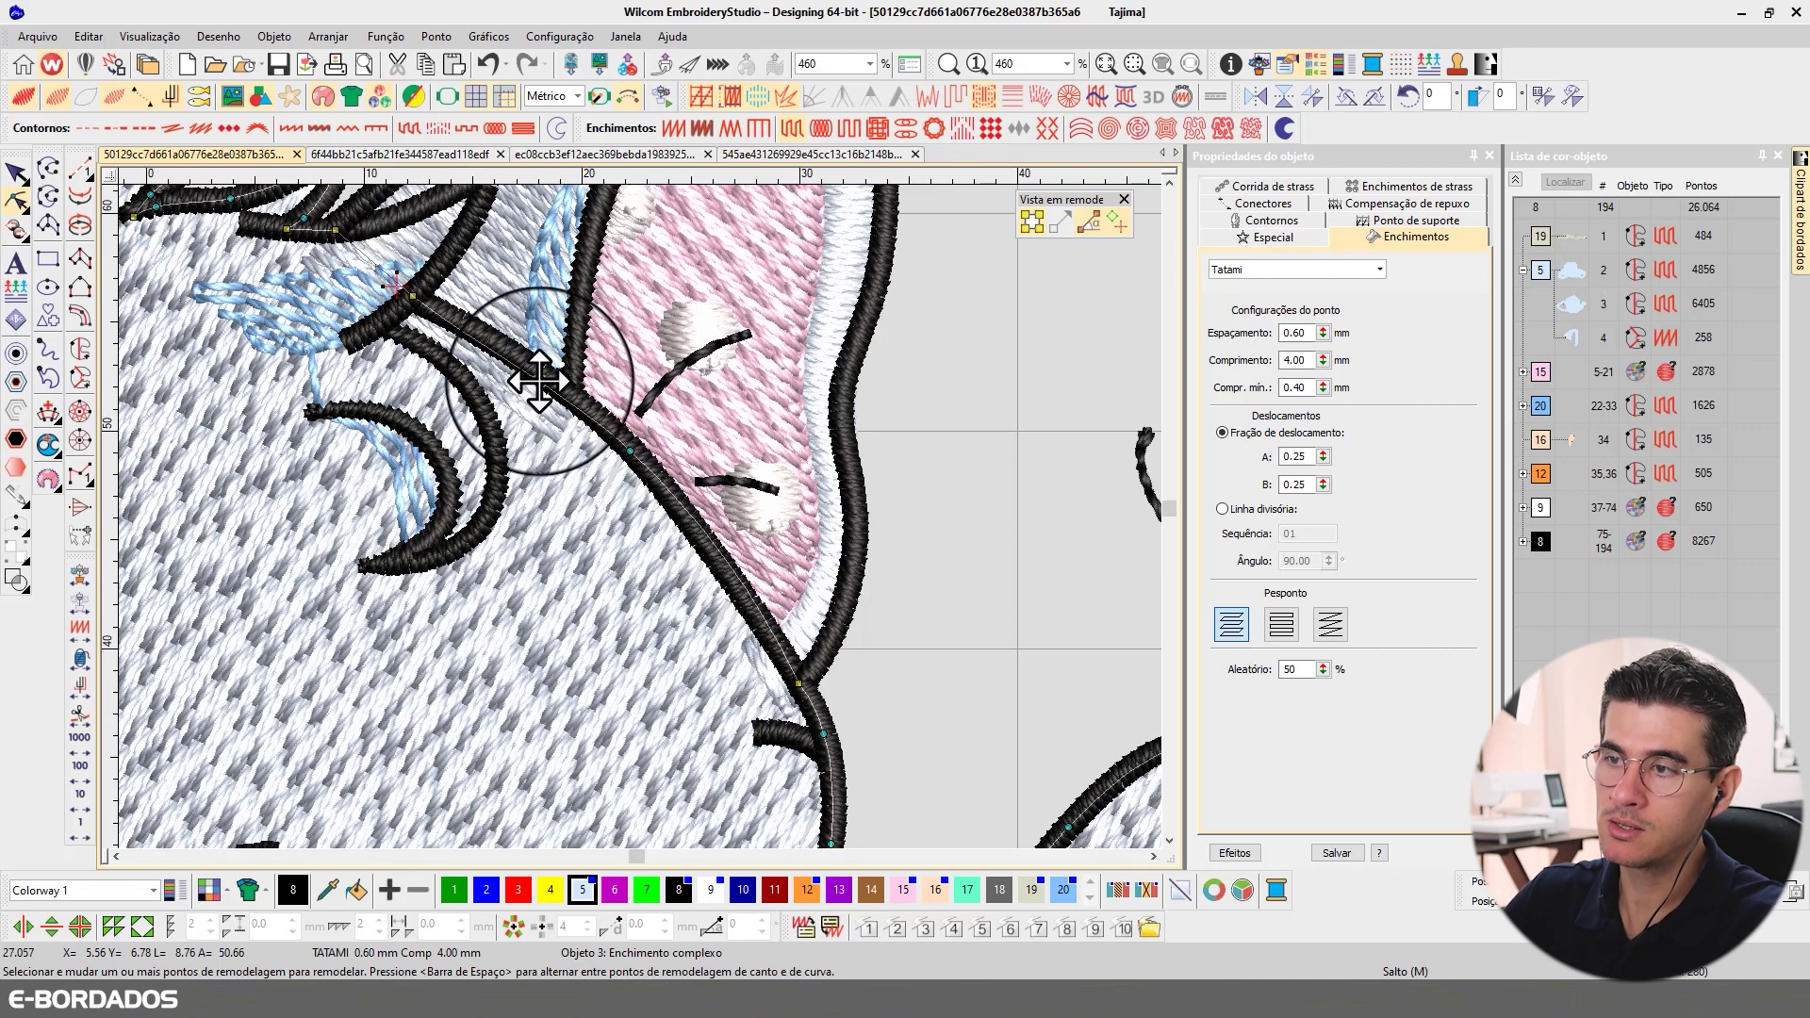
pyautogui.click(16, 172)
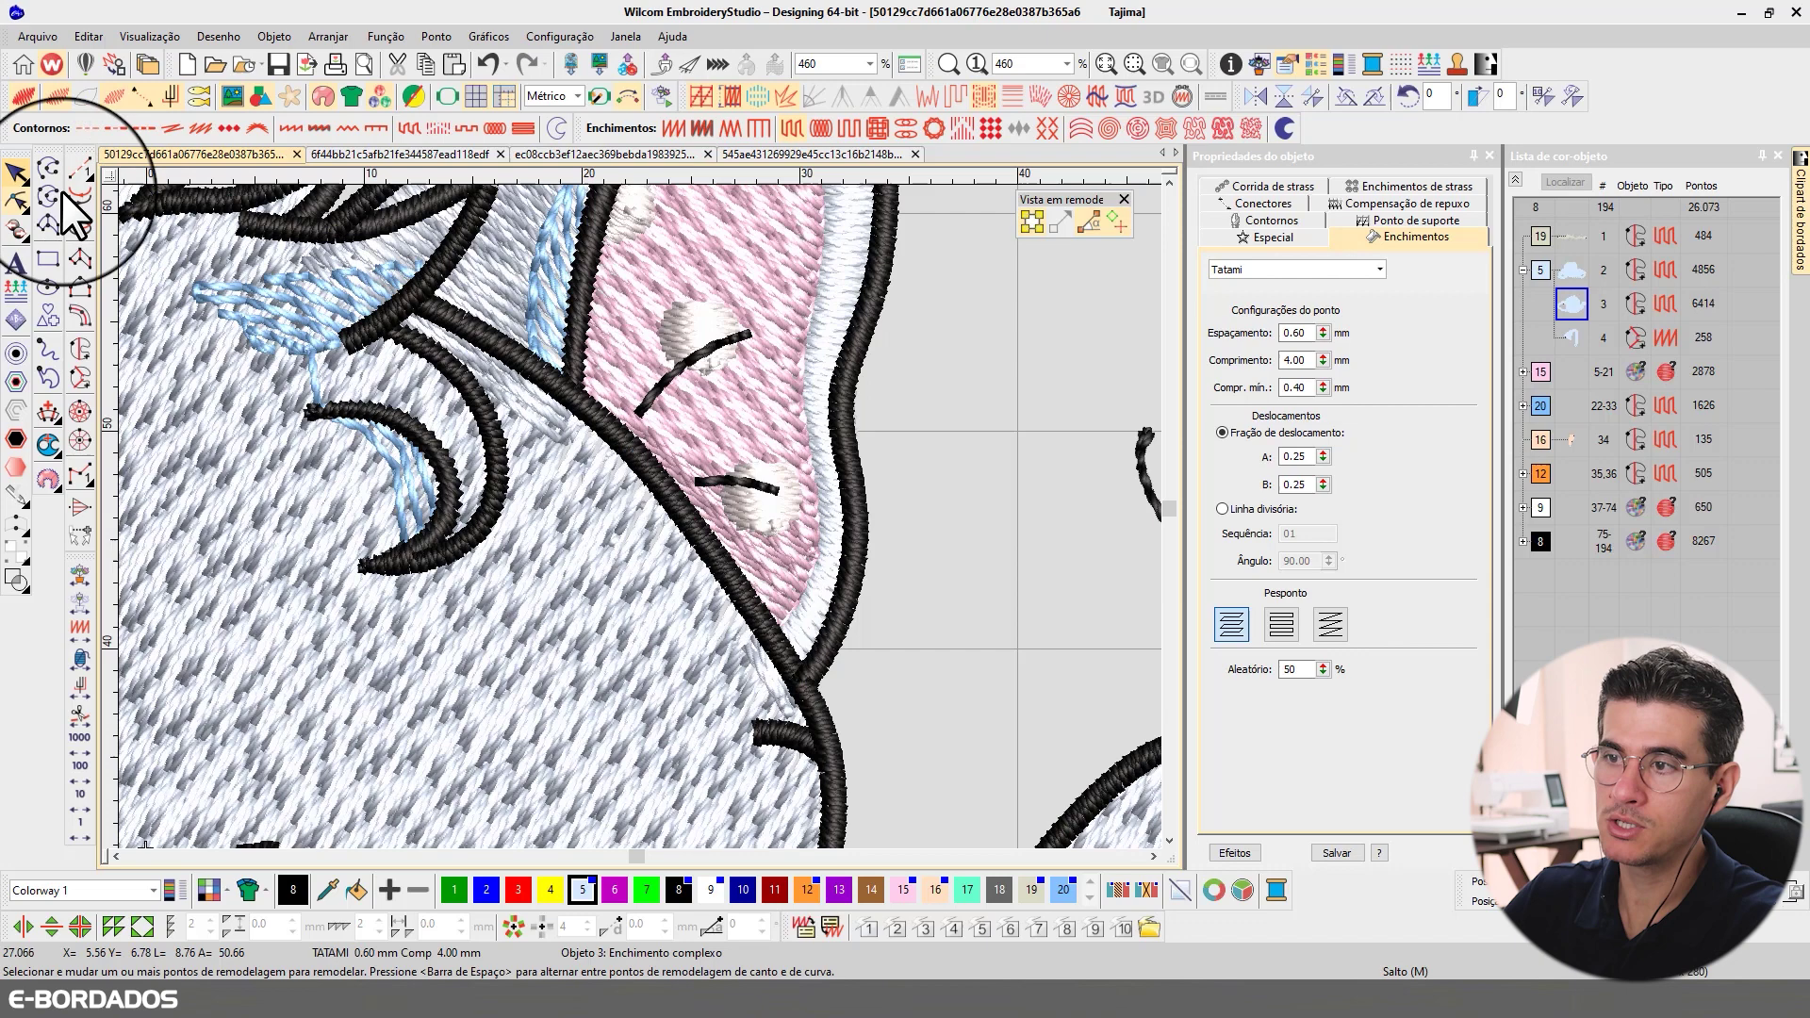
# - Reshape the small ear's satin fill so the inner corners at its base align with the black head and hair outlines
pyautogui.click(547, 404)
pyautogui.scroll(-2, 603, 452)
pyautogui.scroll(1, 580, 496)
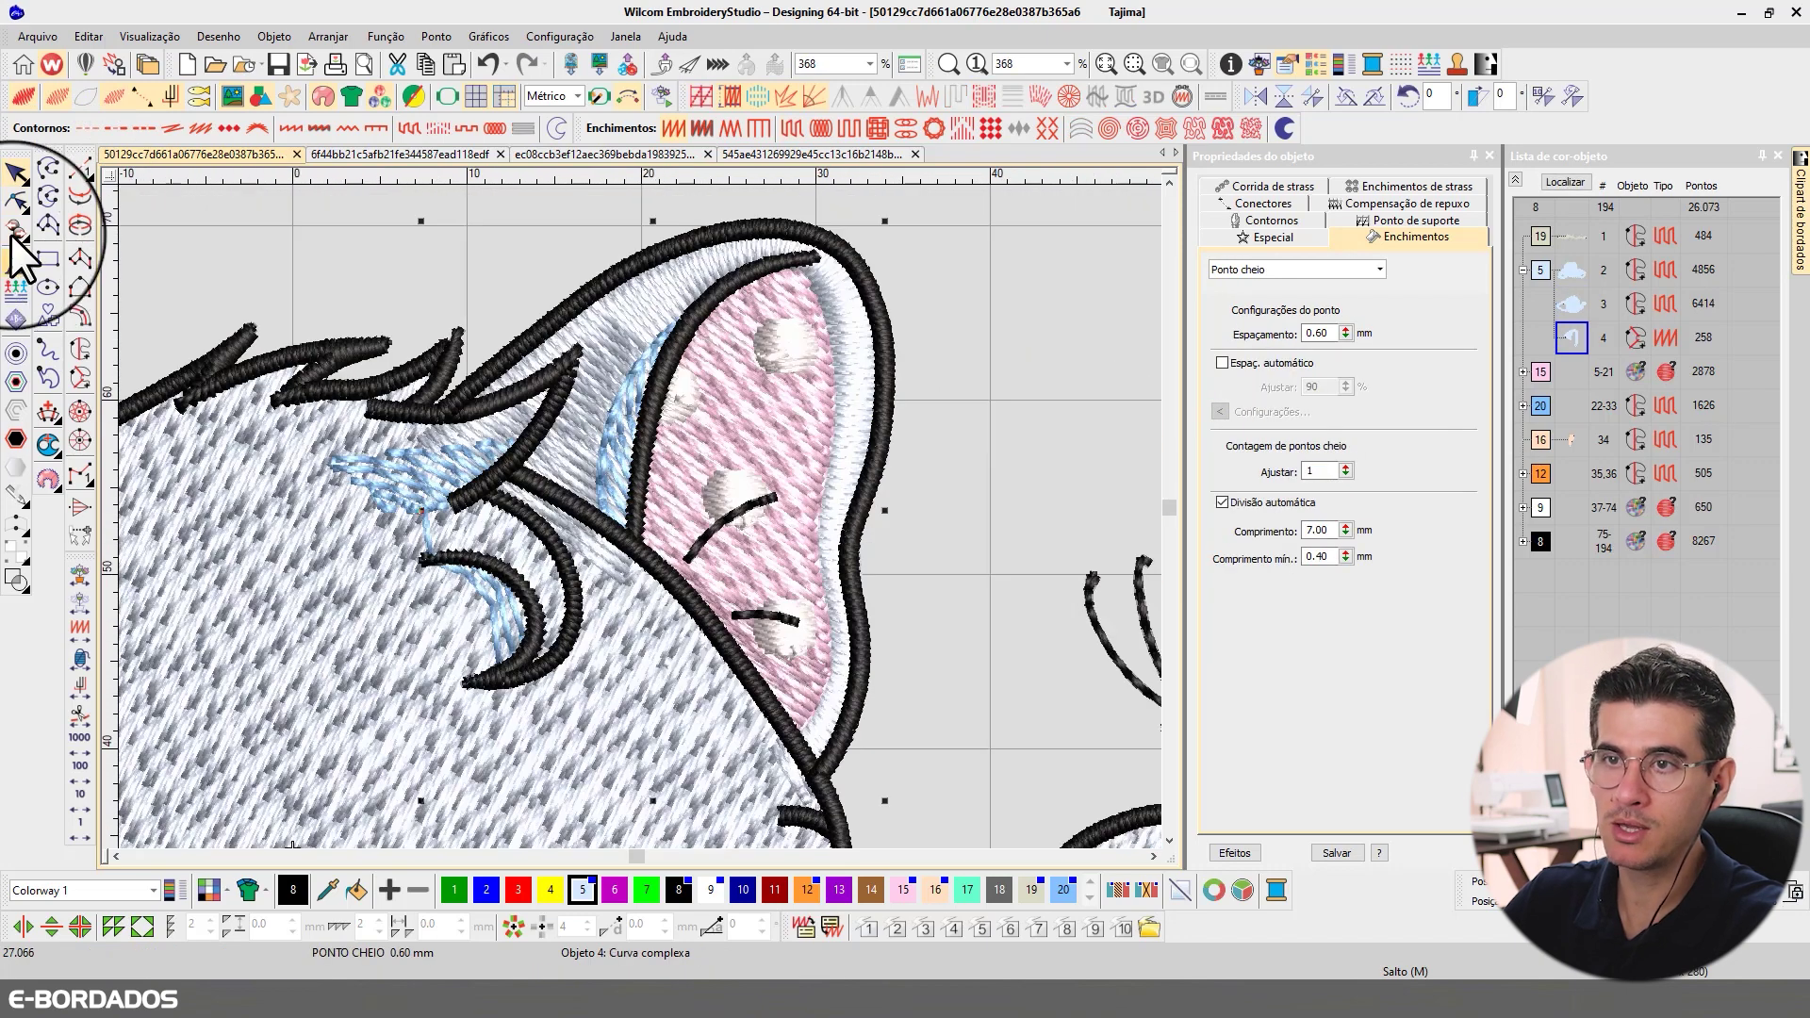
pyautogui.click(85, 270)
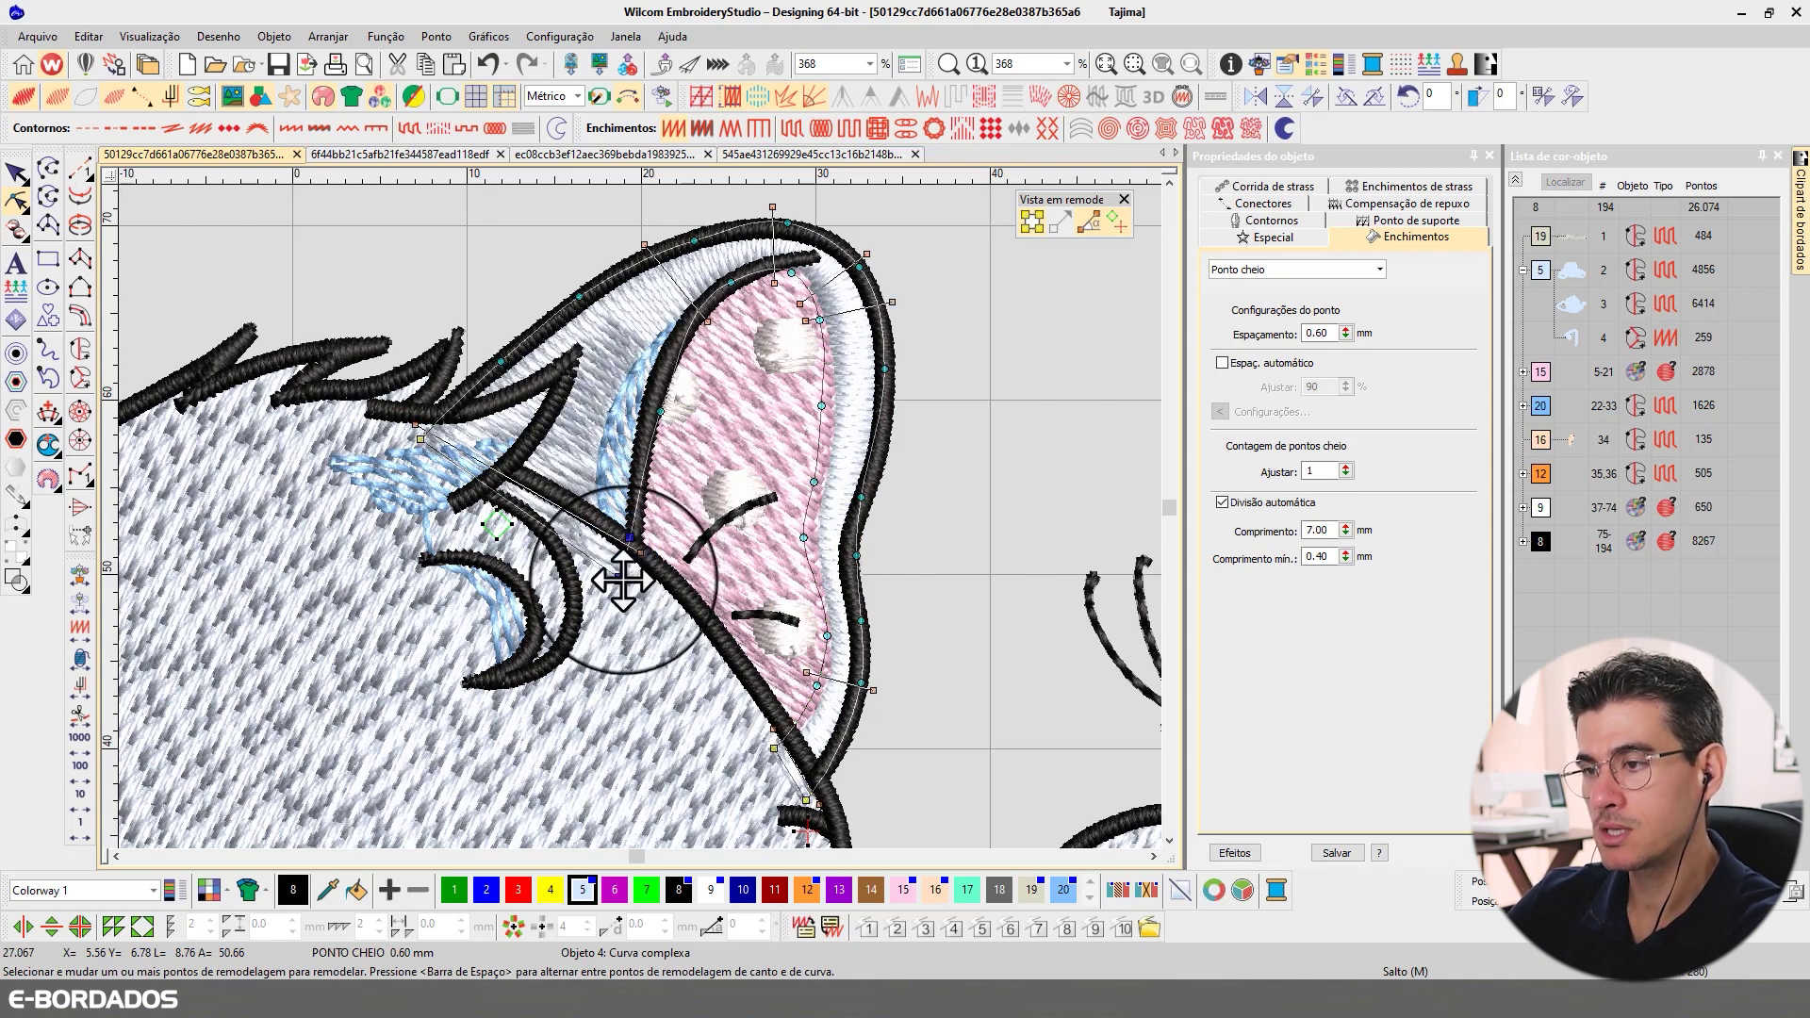
pyautogui.moveTo(620, 578); pyautogui.dragTo(630, 545)
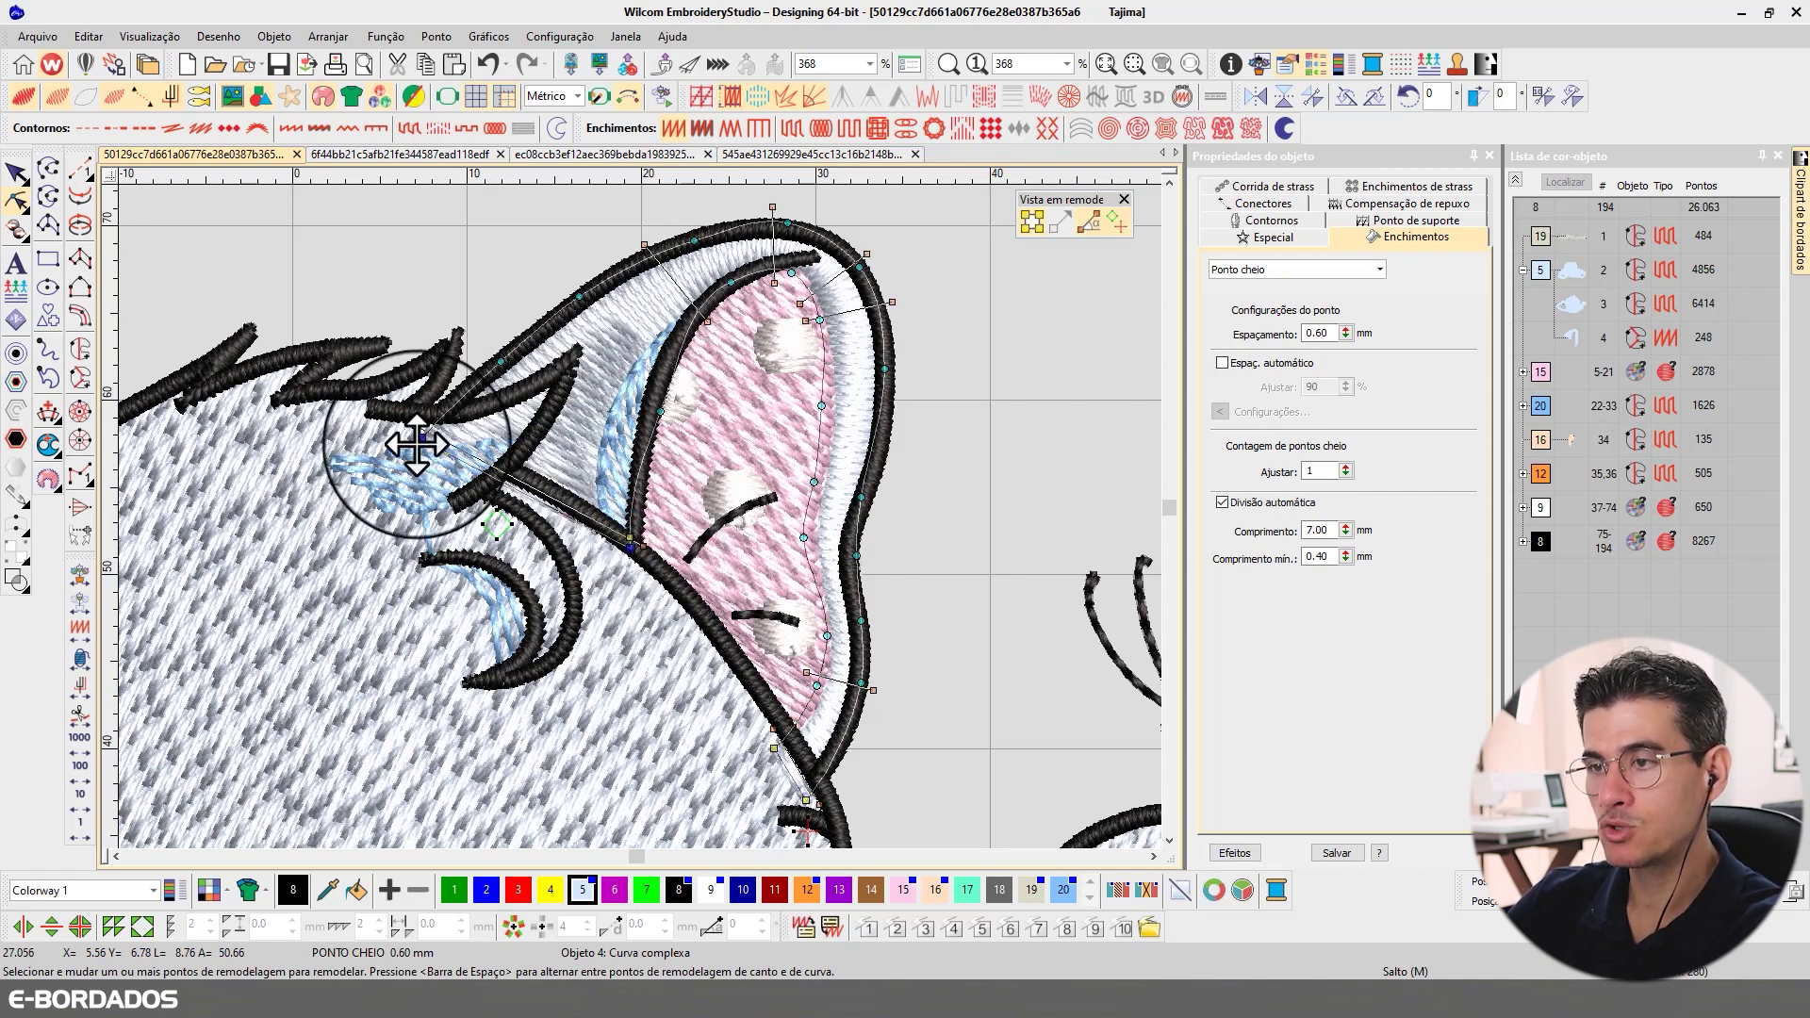
pyautogui.moveTo(420, 433); pyautogui.dragTo(422, 415)
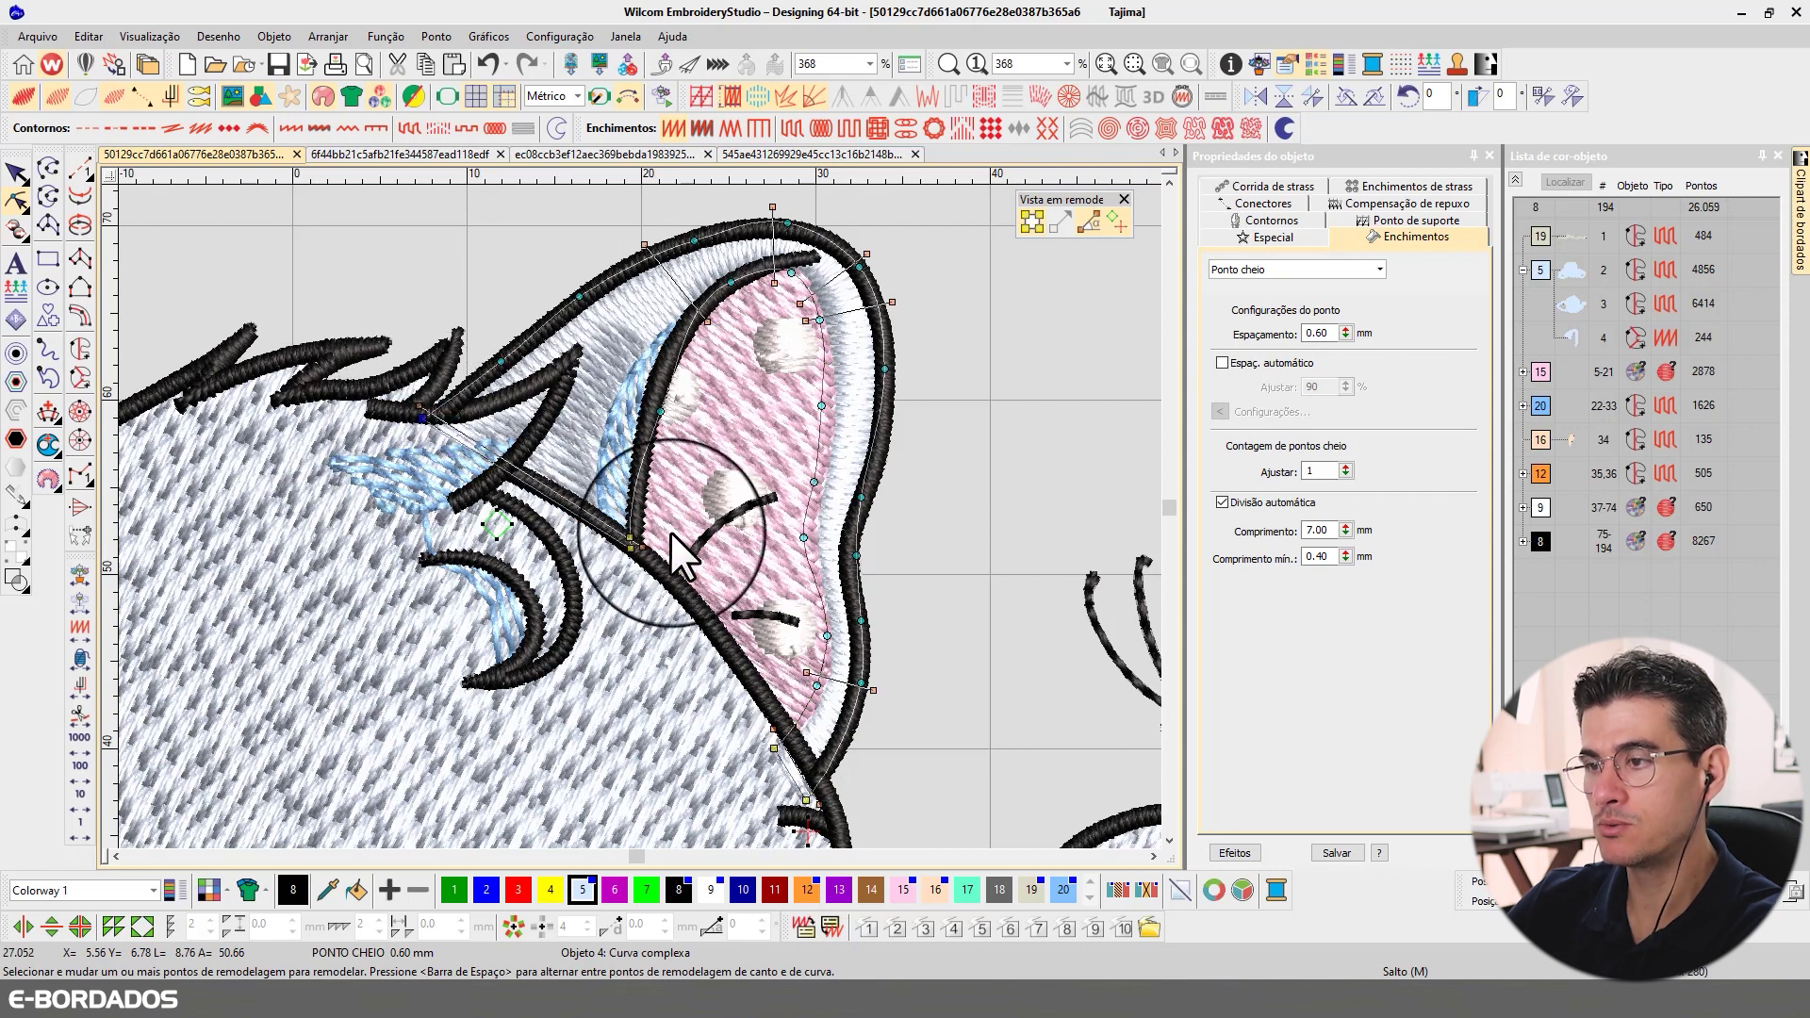
pyautogui.click(661, 410)
pyautogui.moveTo(660, 404); pyautogui.dragTo(630, 542)
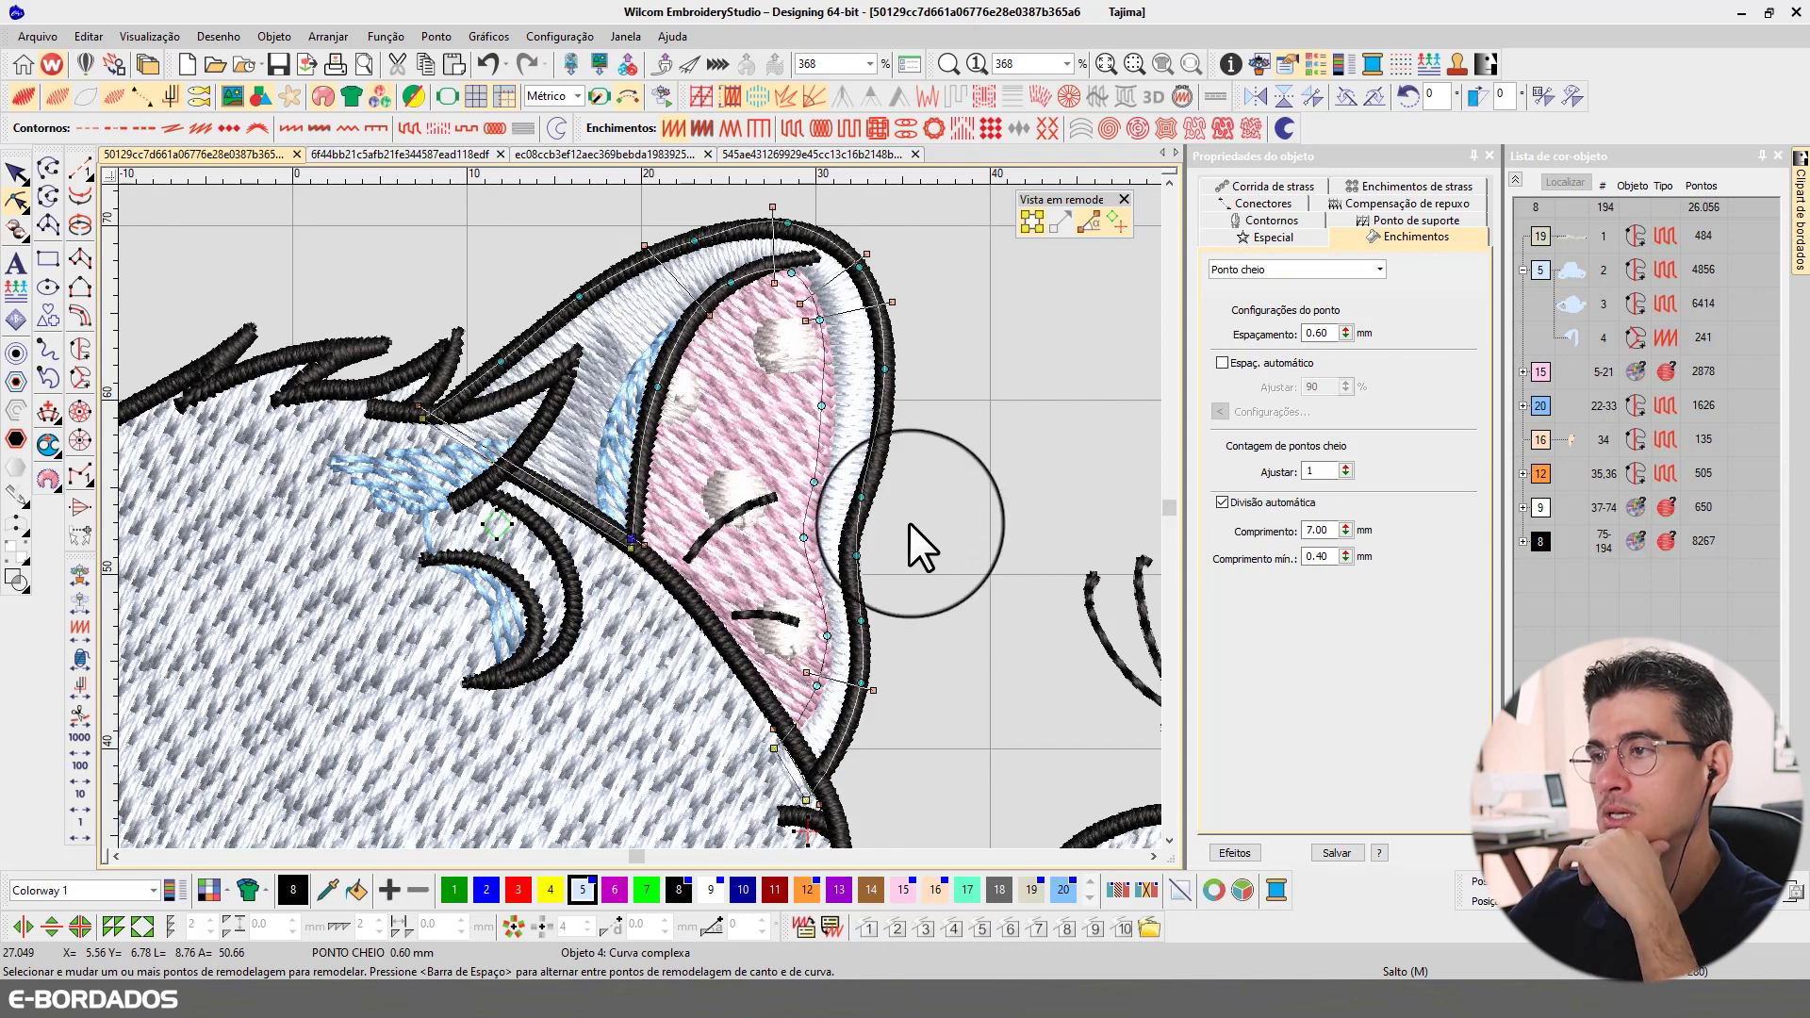
pyautogui.click(16, 173)
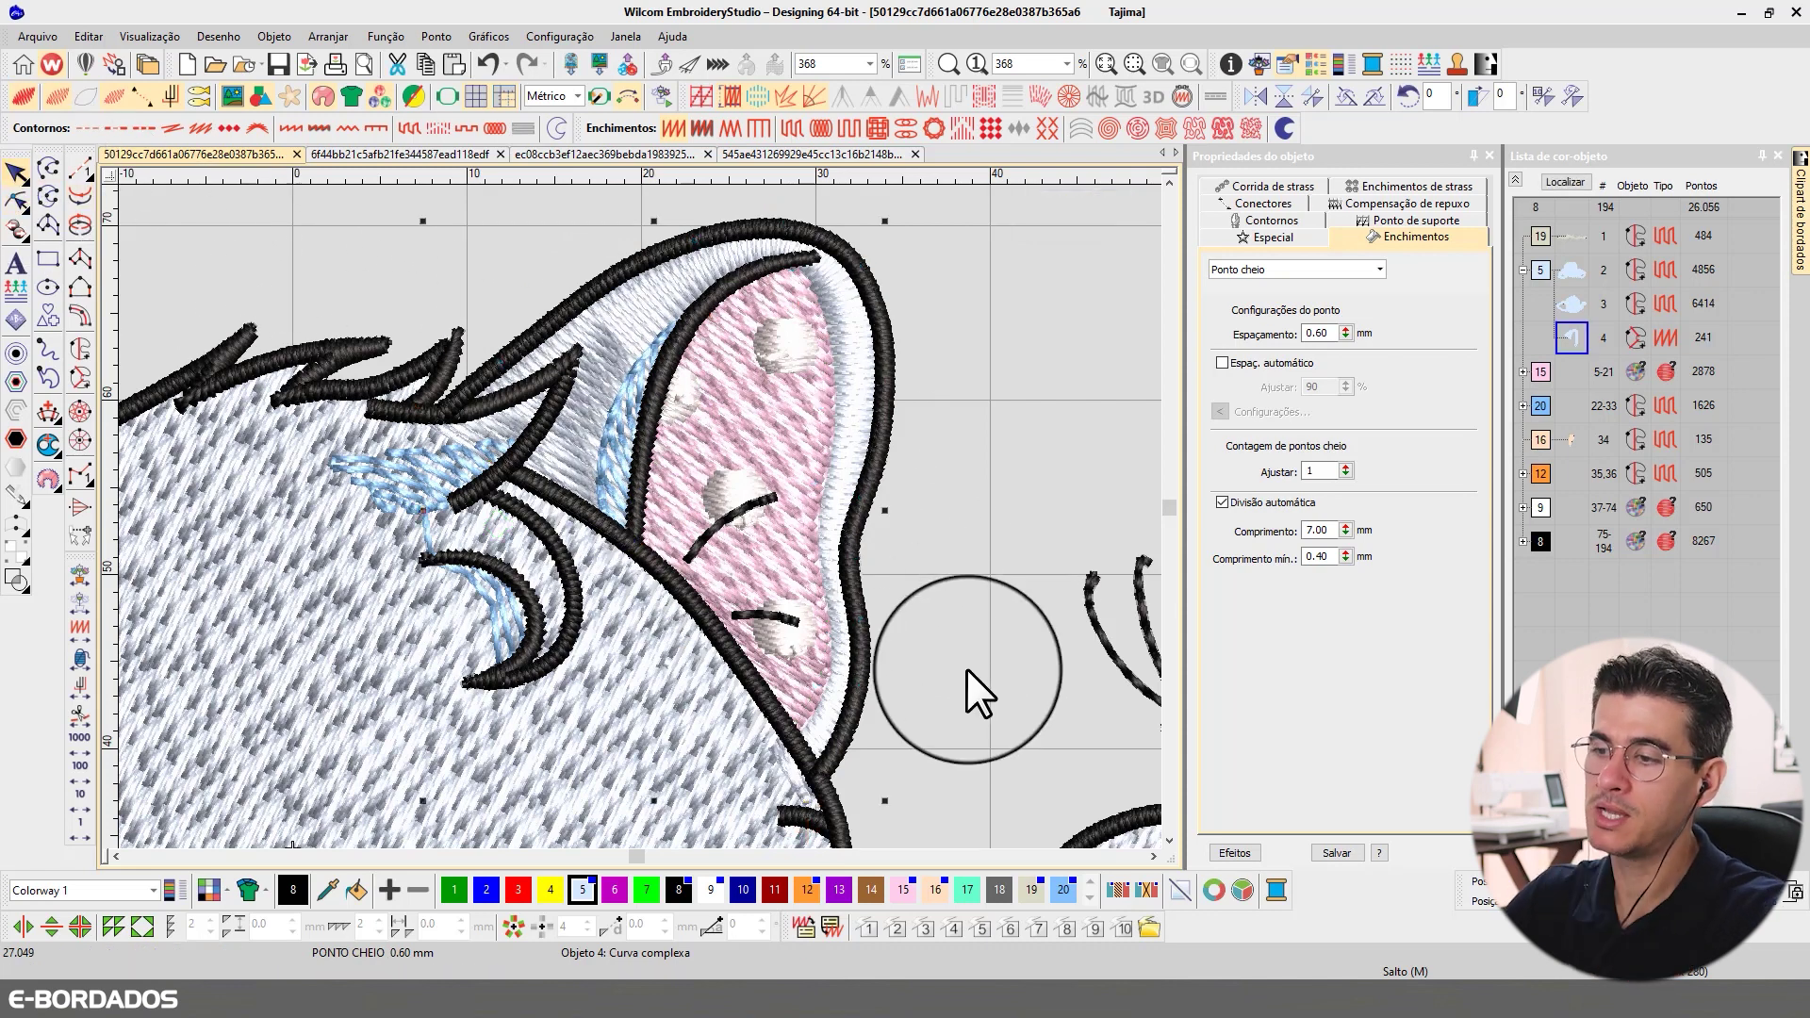
# - Move the small ear satin's lower reshape node to the point where the ear and head outlines meet
pyautogui.click(16, 201)
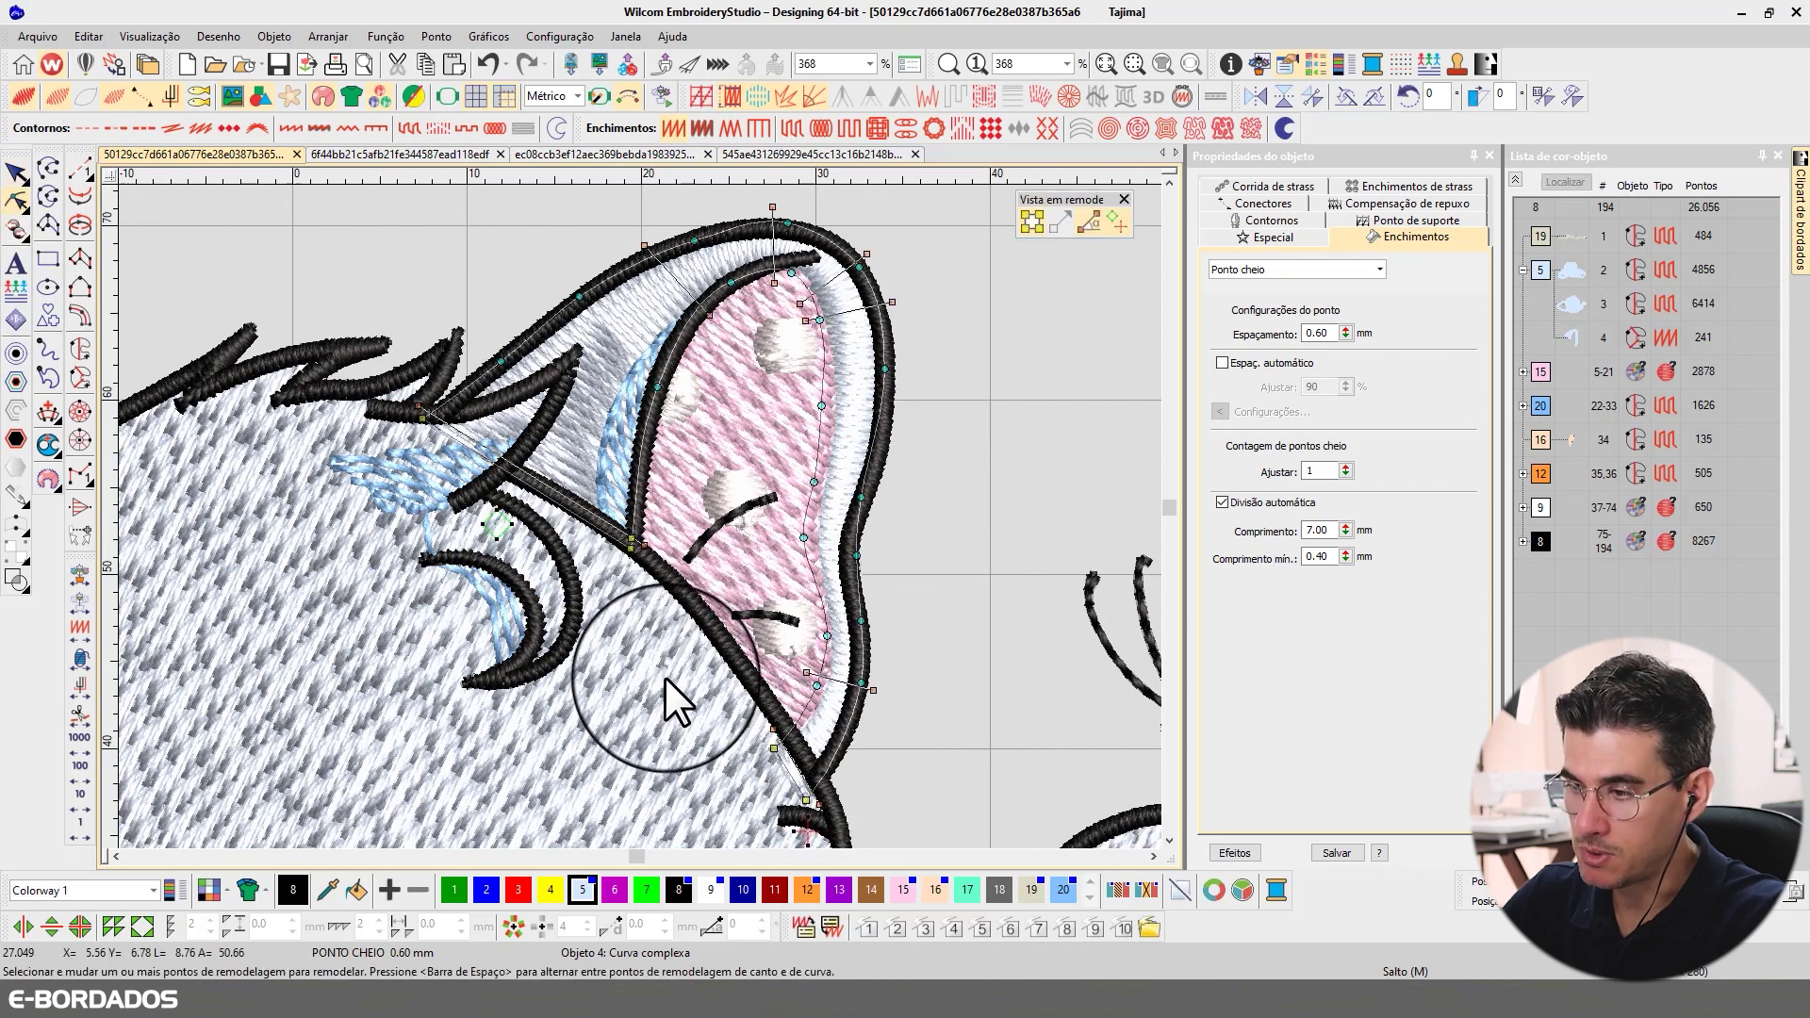
pyautogui.moveTo(771, 750); pyautogui.dragTo(822, 787)
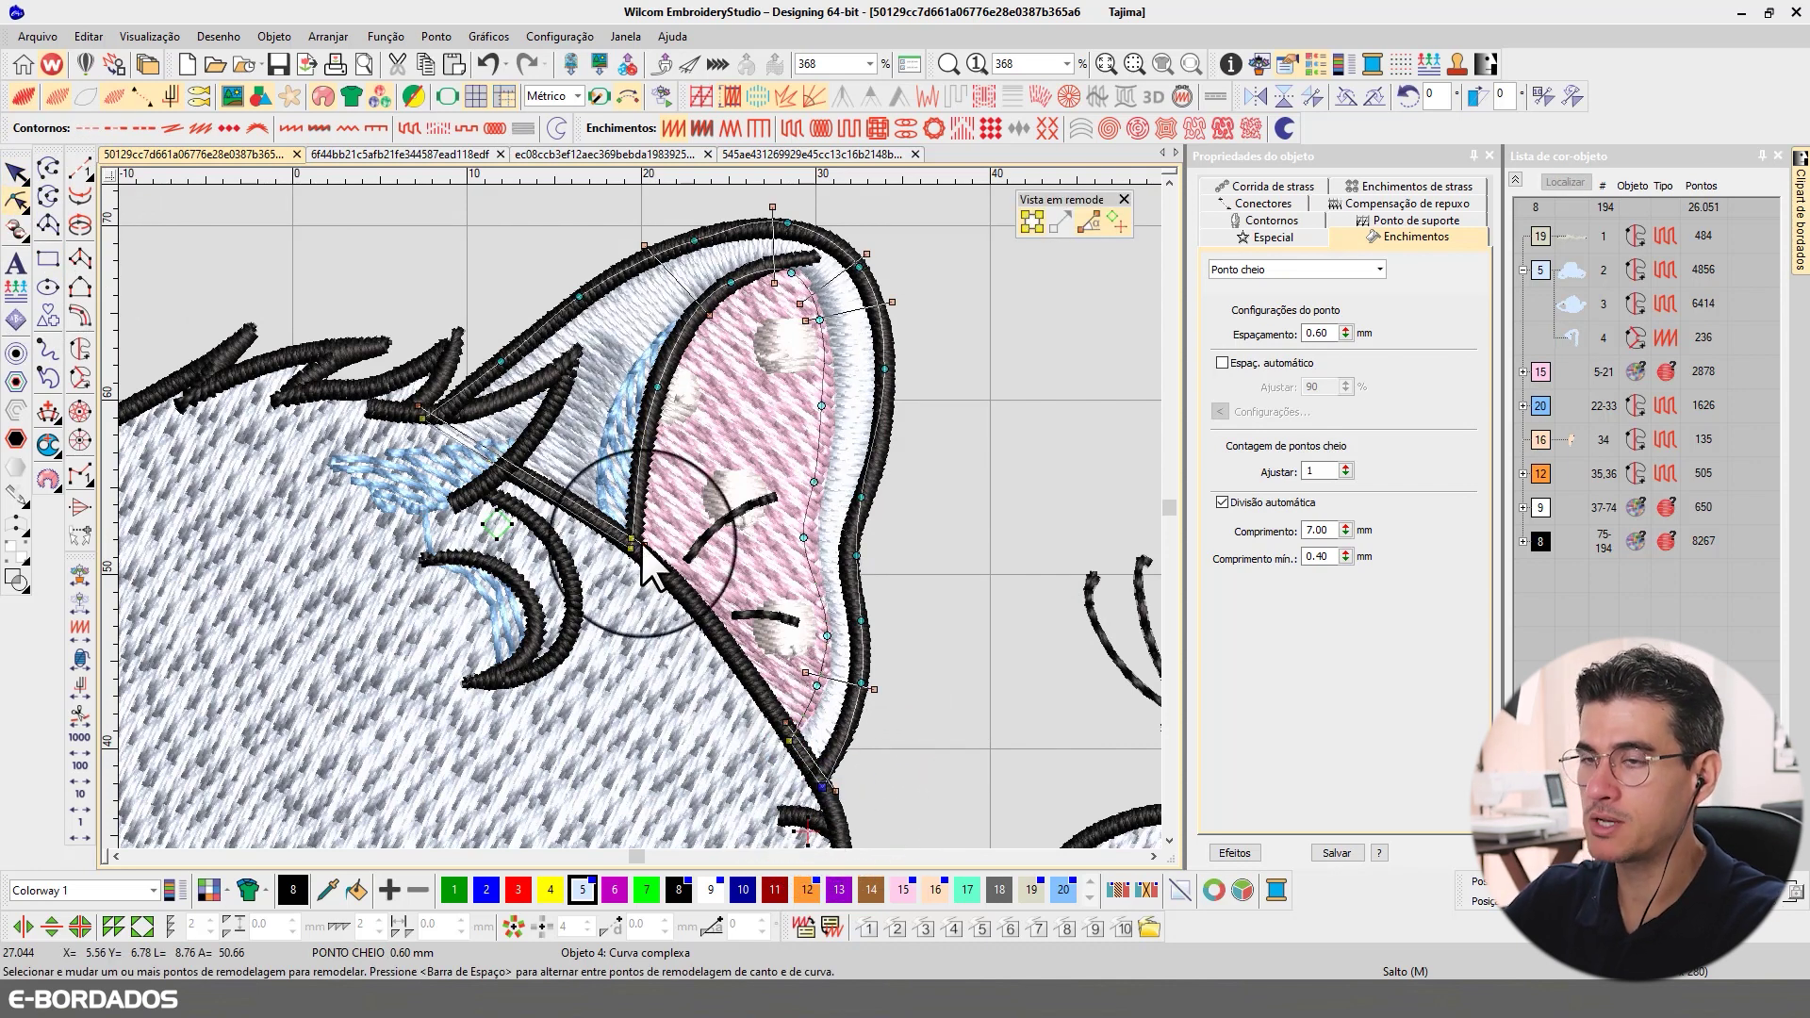
pyautogui.click(16, 172)
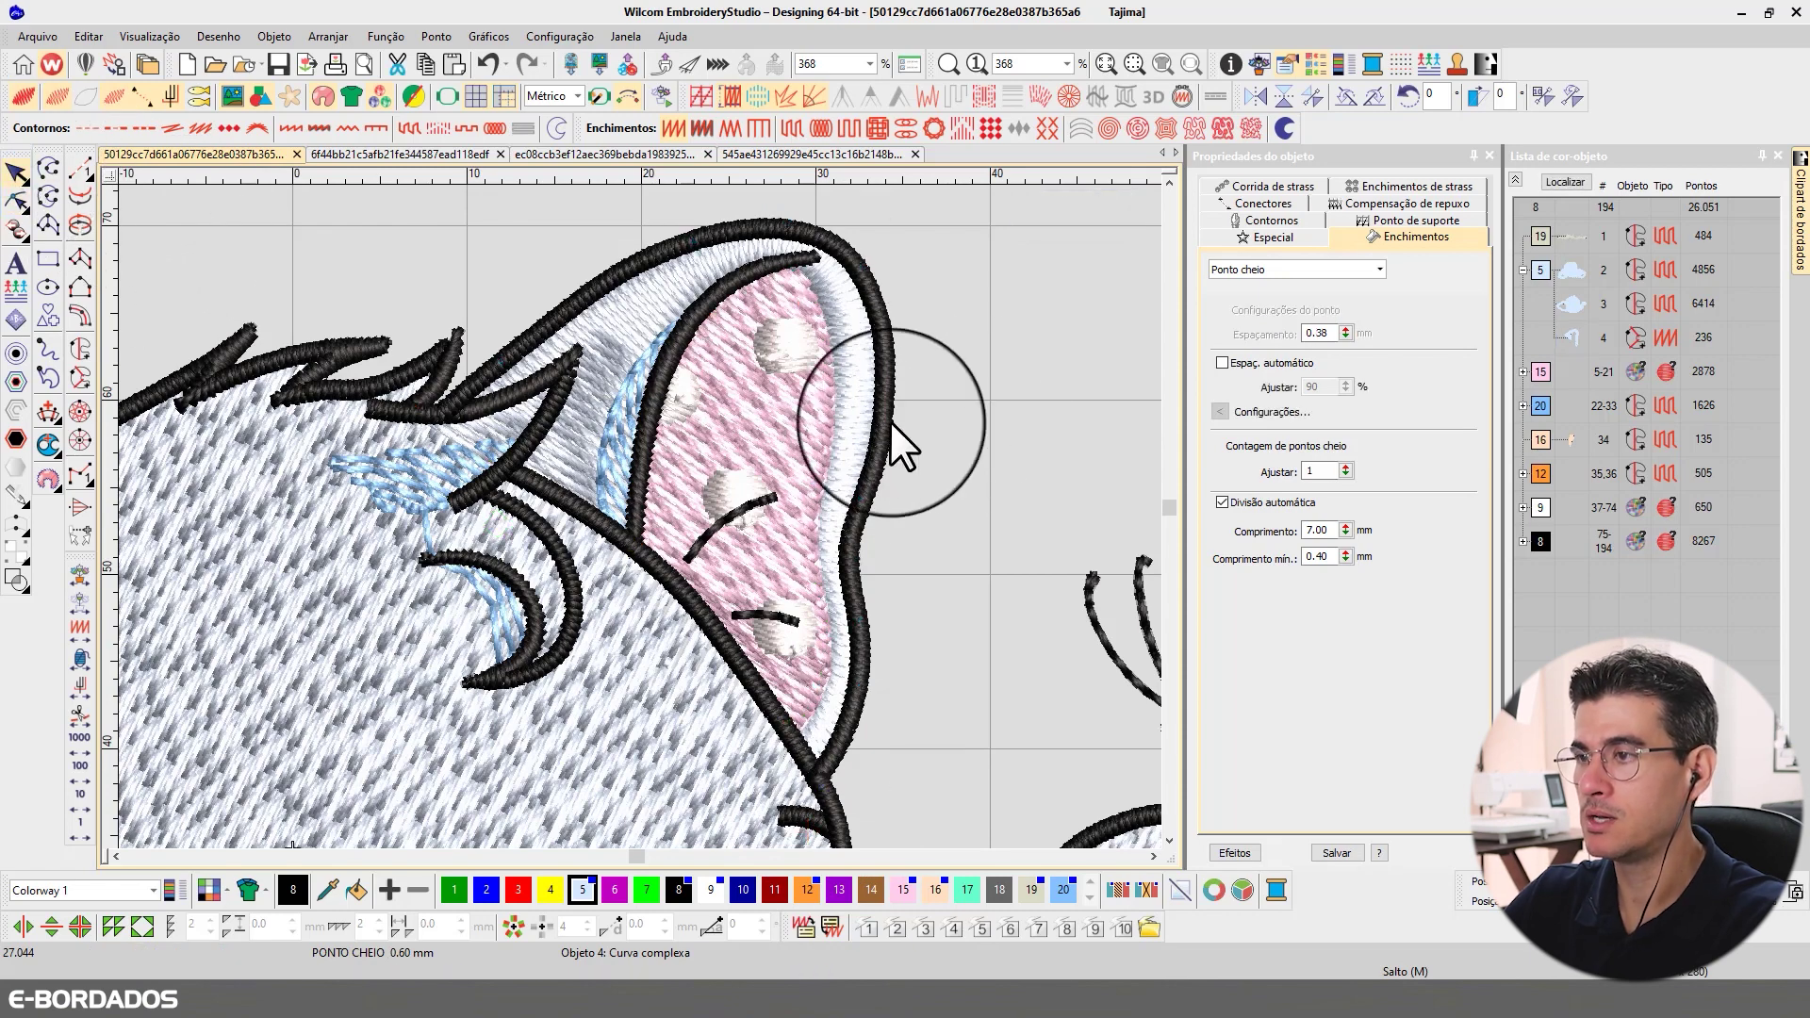
# - Move the small ear's pink inner fill ahead of the colour 5 block in the stitching sequence
pyautogui.click(762, 426)
pyautogui.scroll(-4, 774, 439)
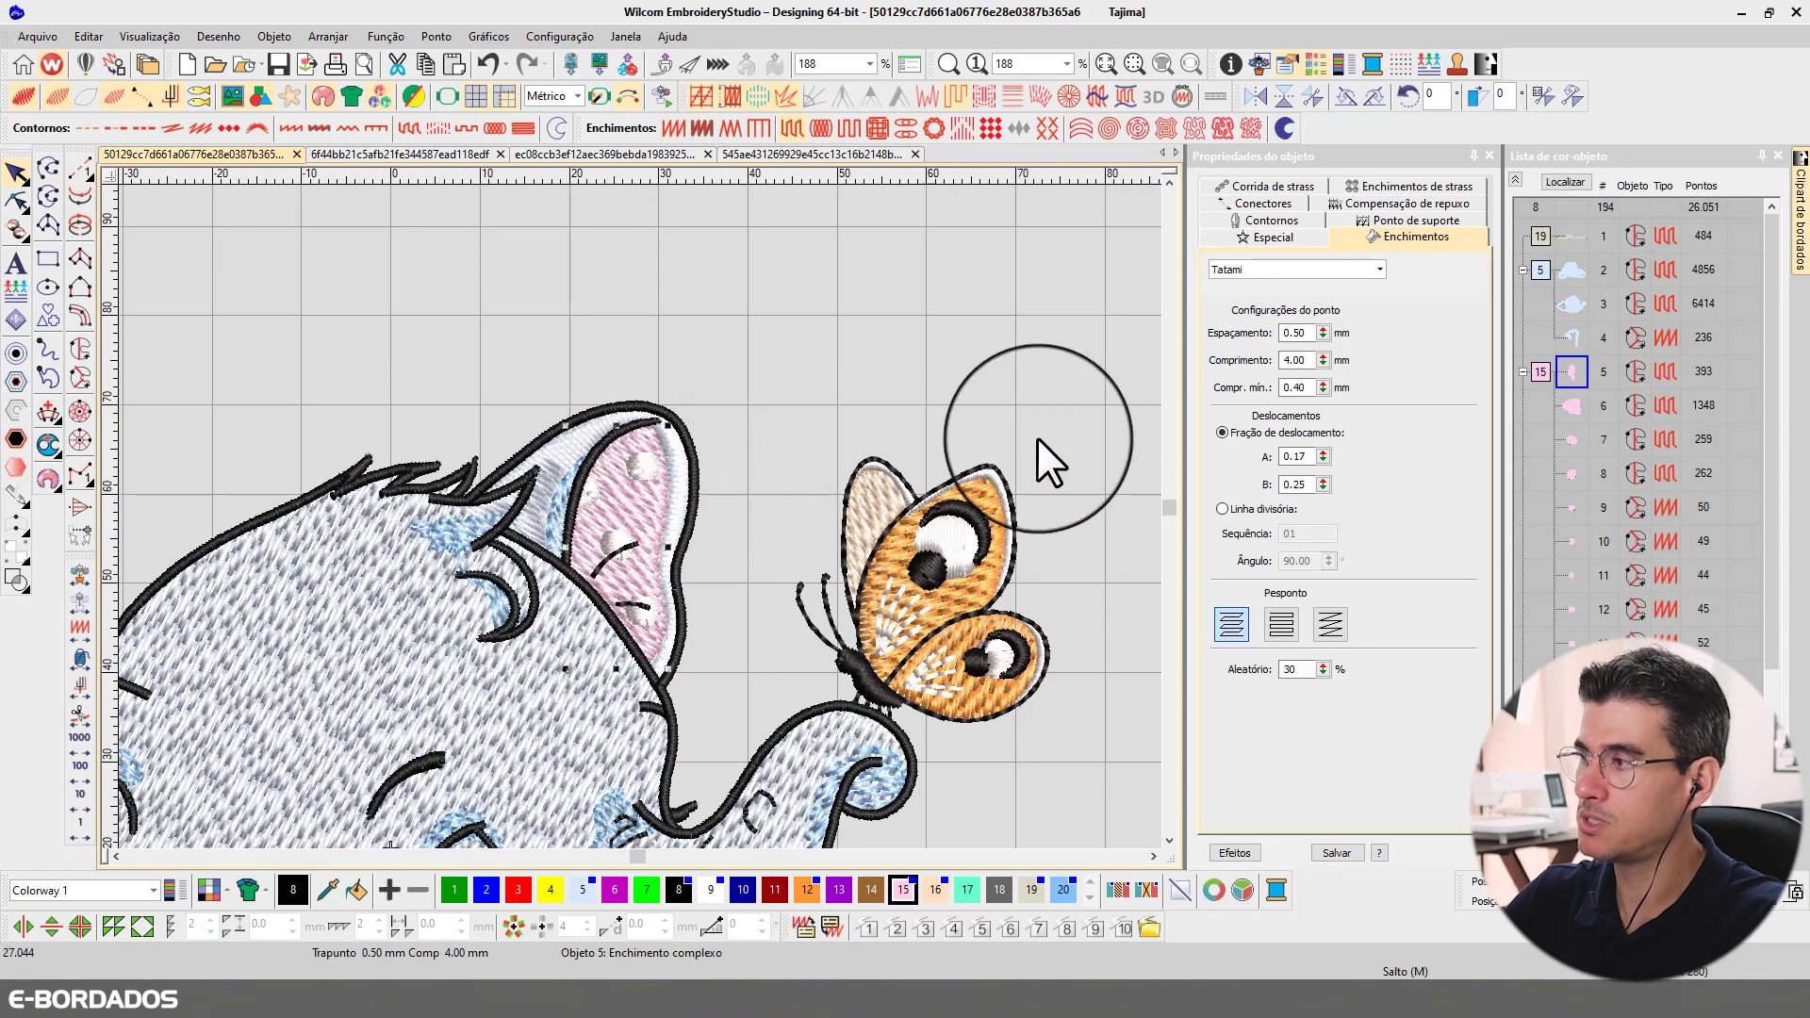
pyautogui.scroll(-2, 483, 585)
pyautogui.scroll(2, 603, 566)
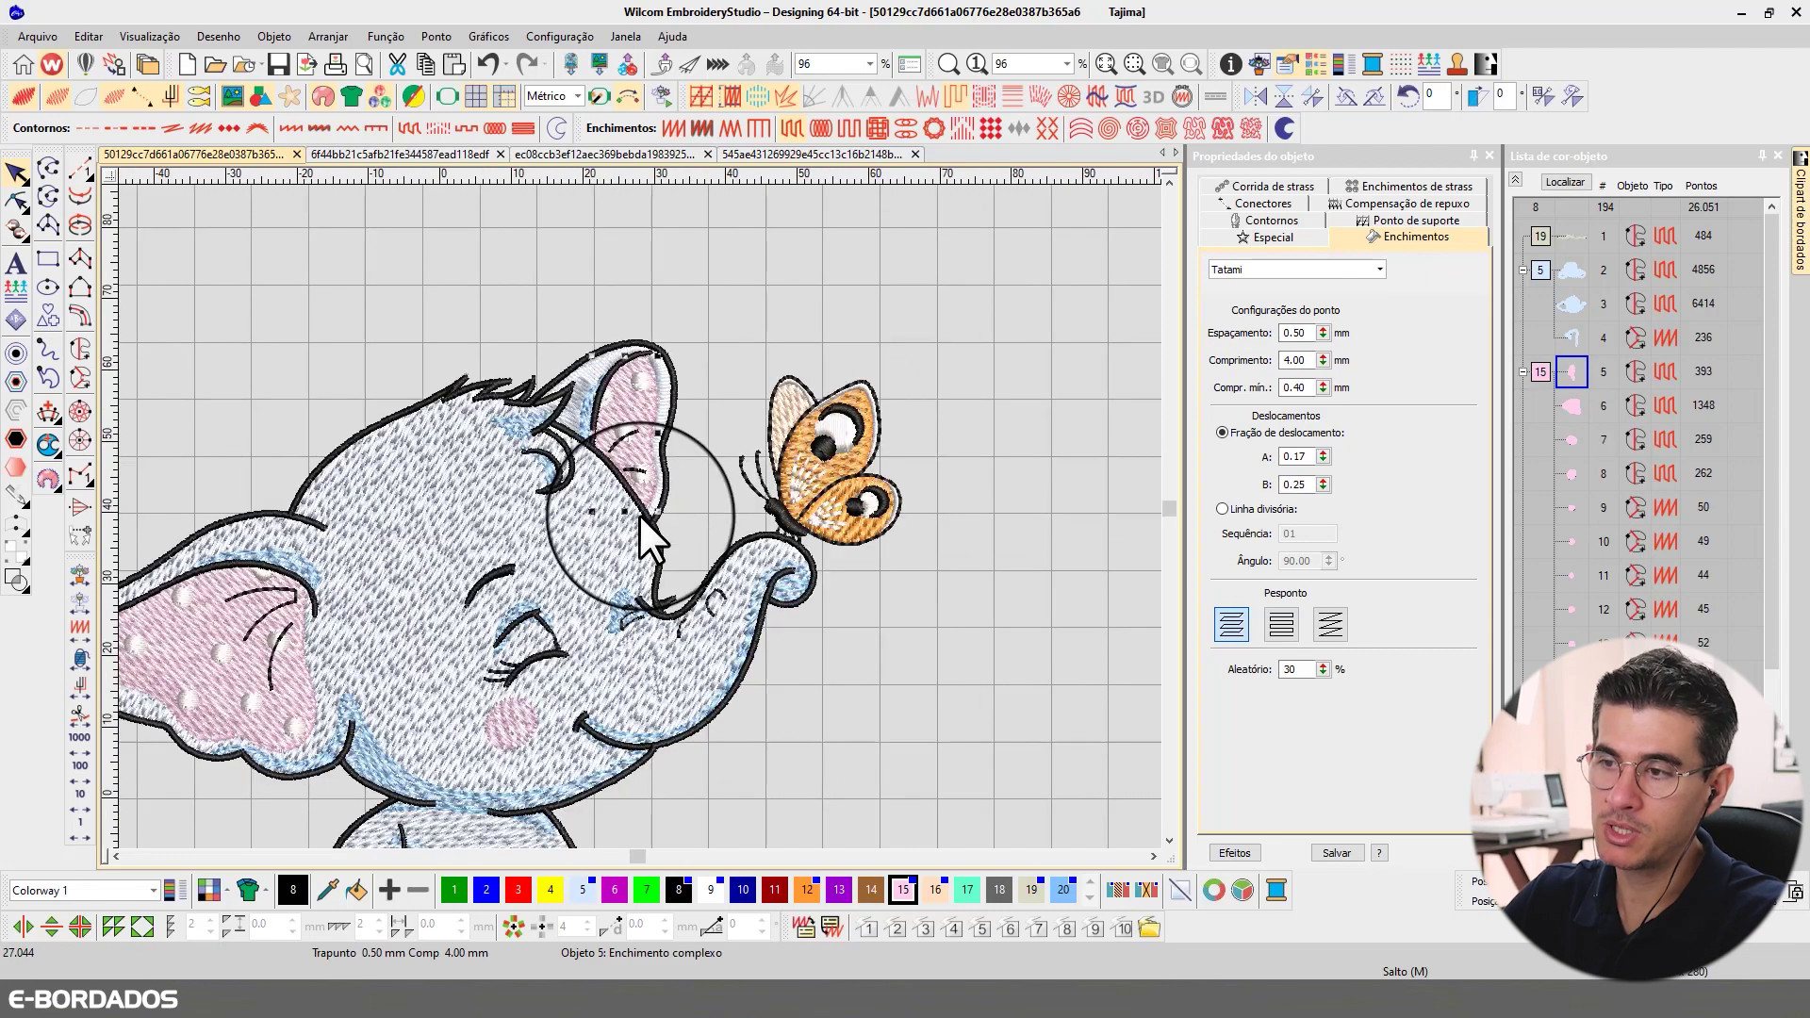
pyautogui.scroll(4, 652, 365)
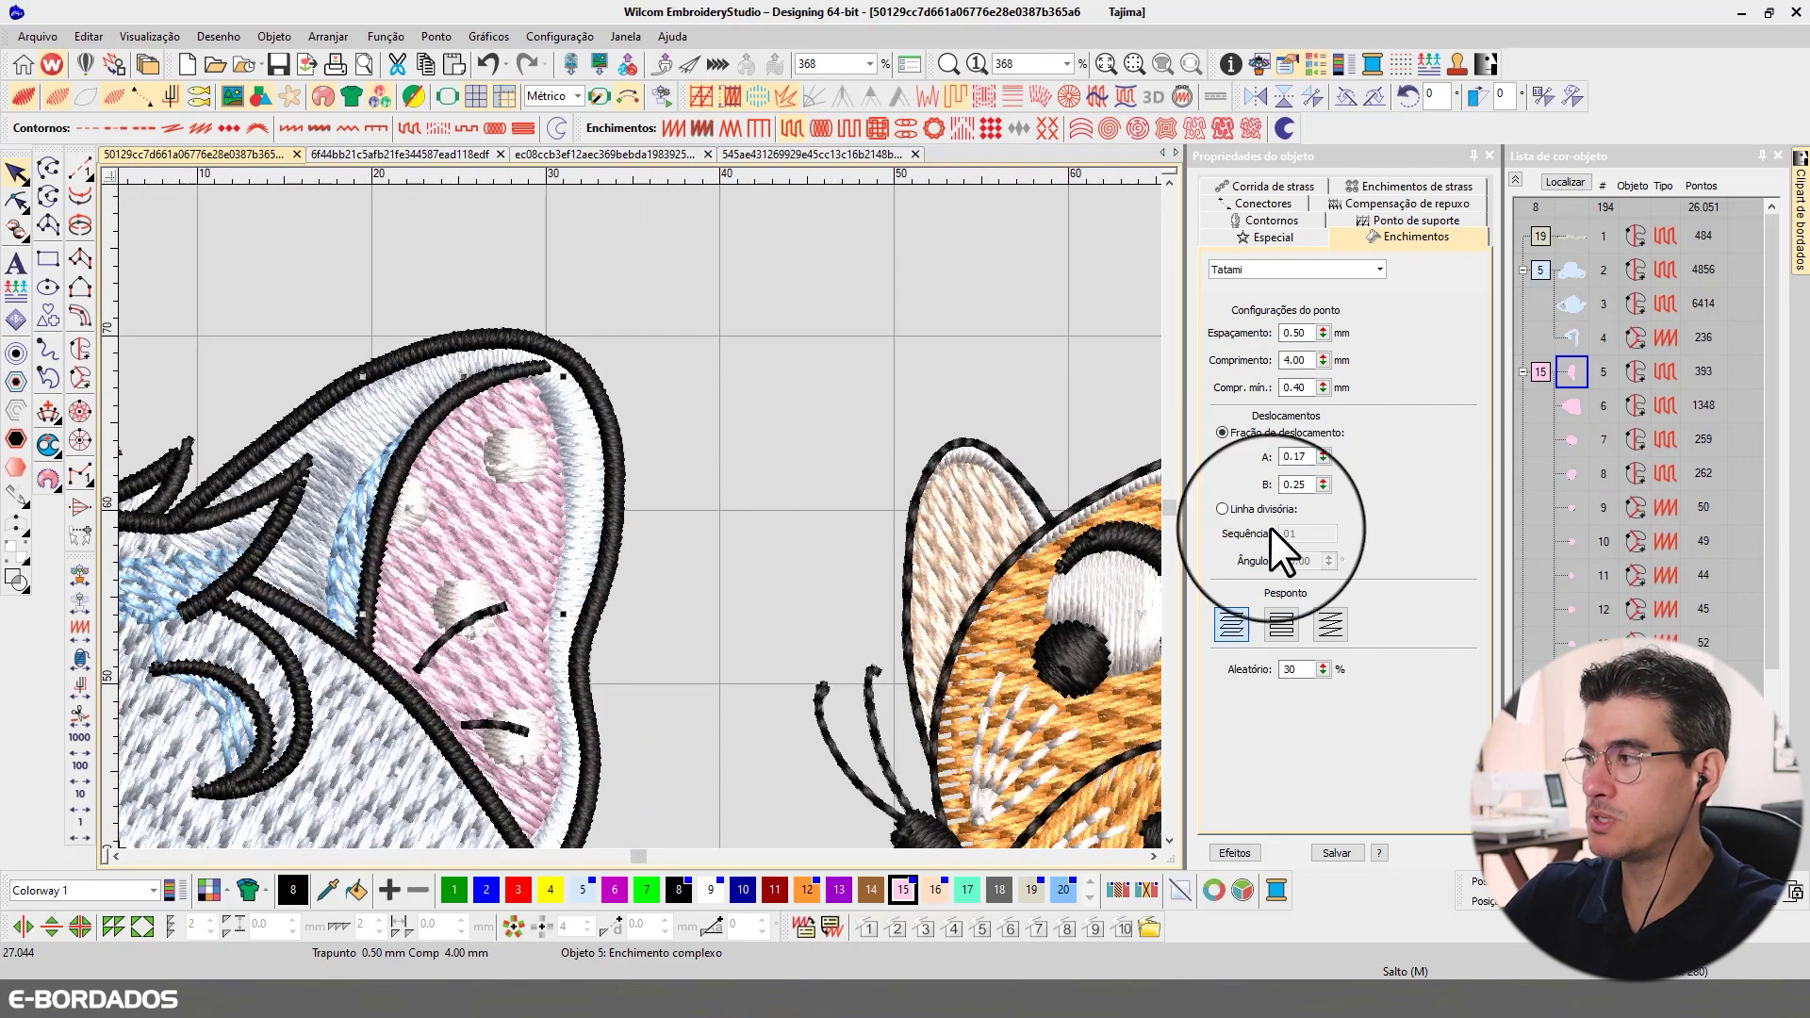
pyautogui.scroll(-1, 1774, 385)
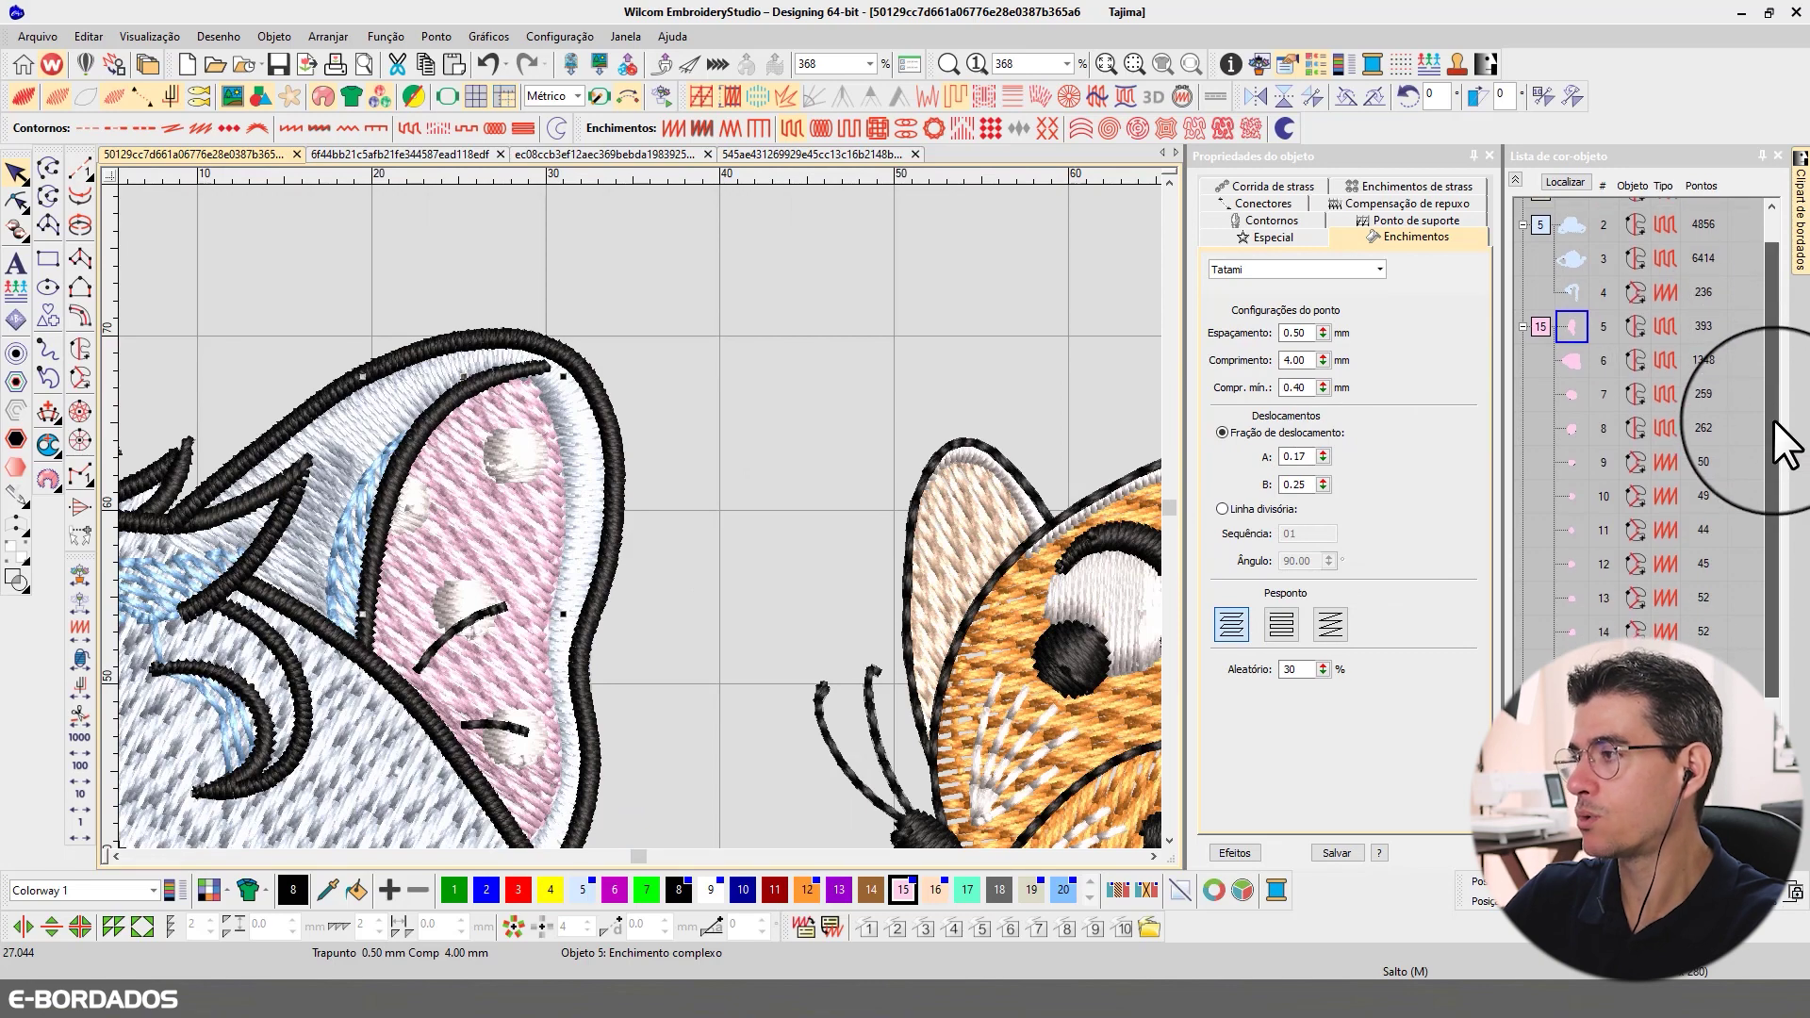
pyautogui.scroll(-4, 654, 518)
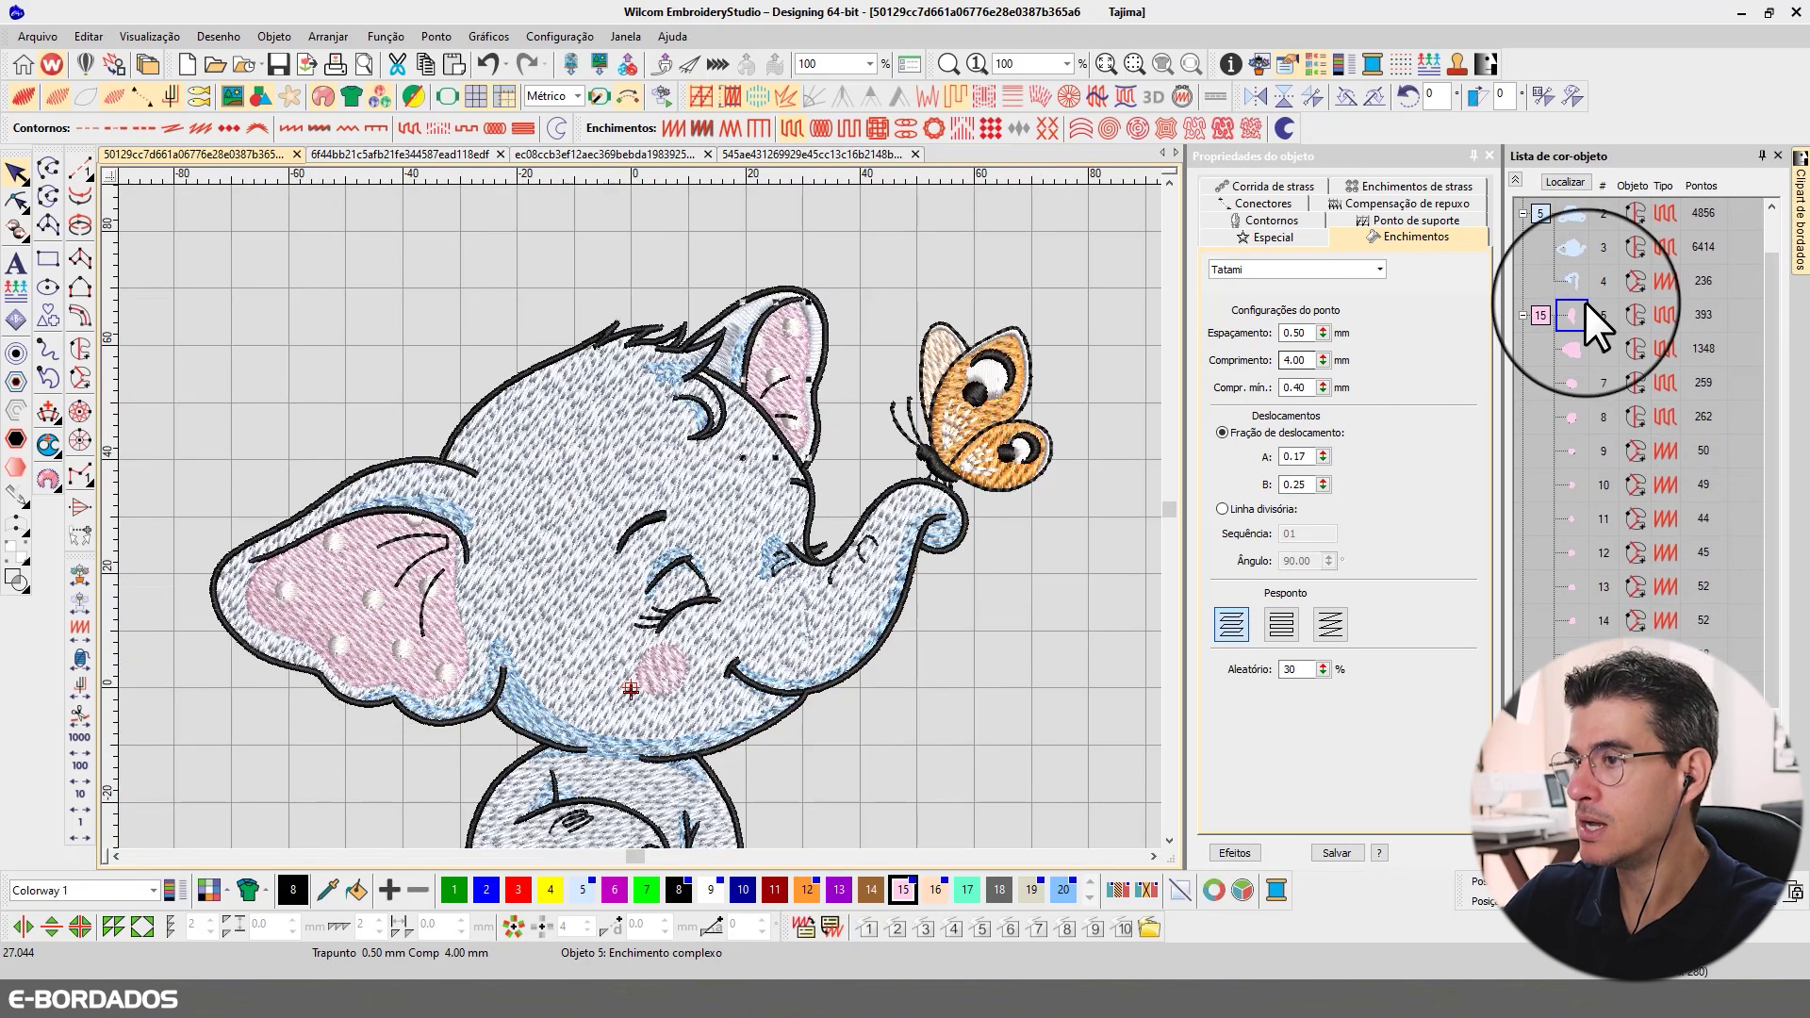
pyautogui.scroll(3, 679, 625)
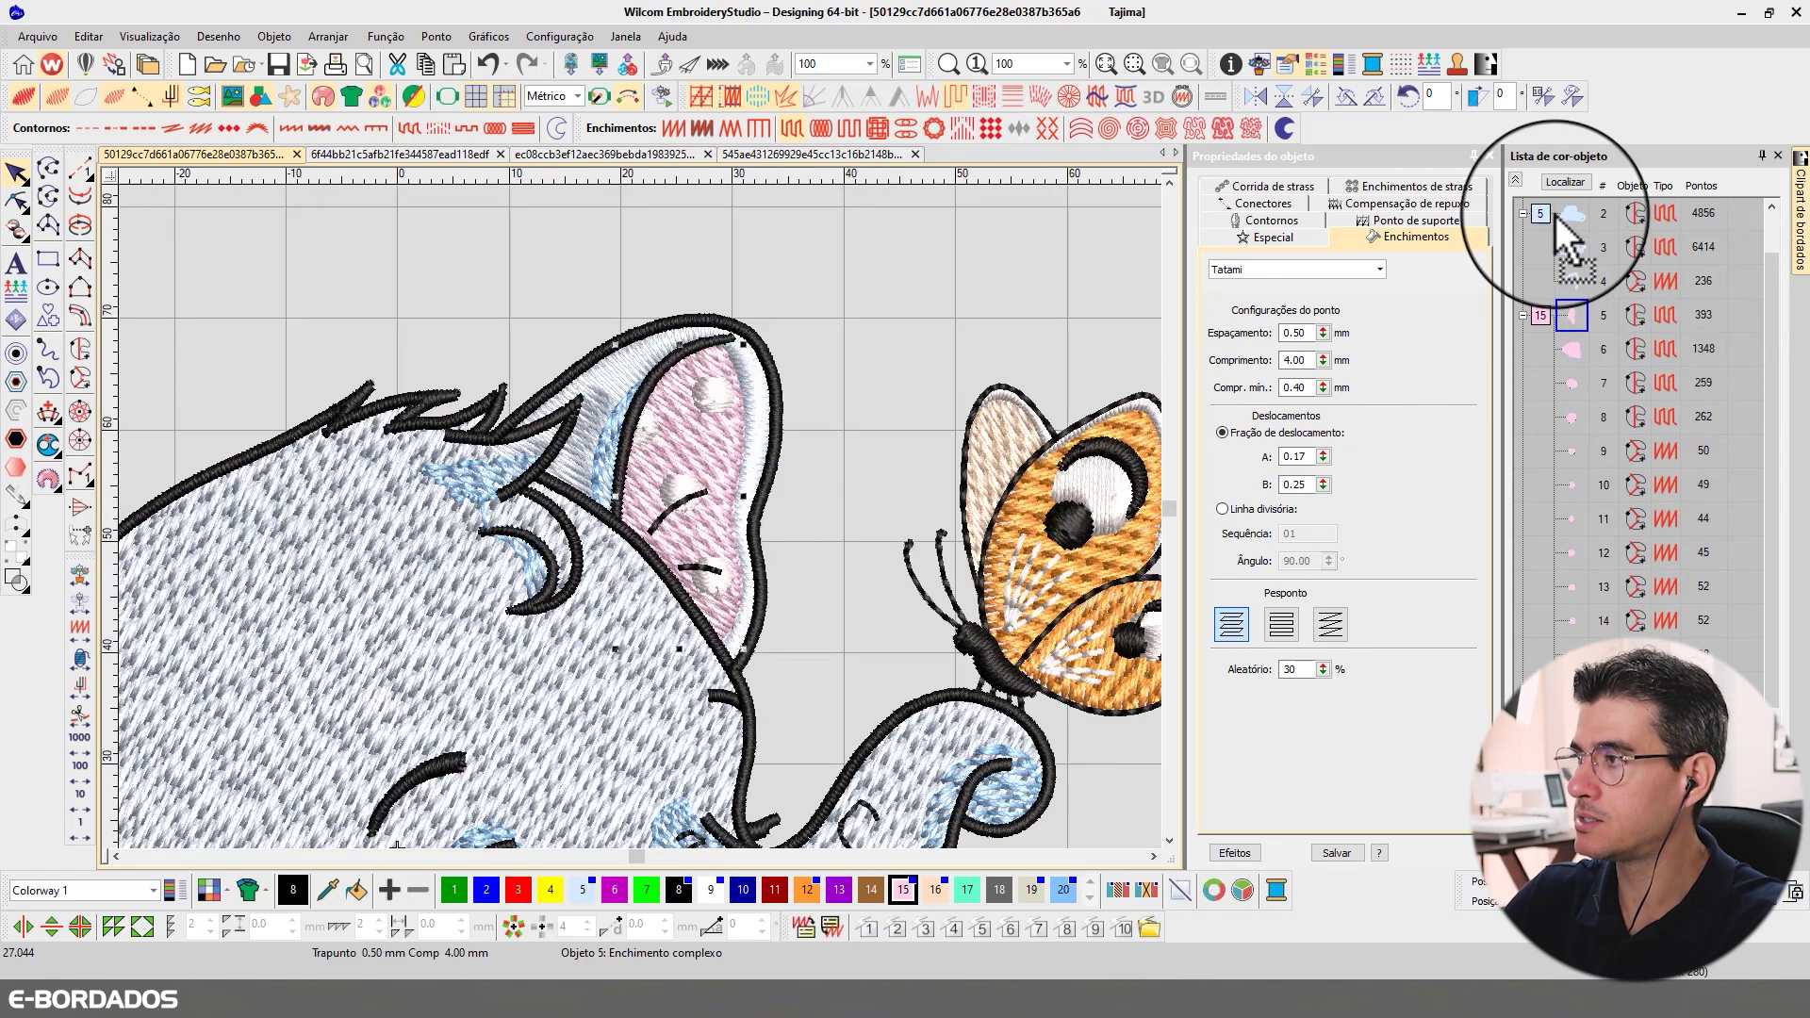
pyautogui.scroll(2, 1560, 235)
pyautogui.moveTo(1553, 224); pyautogui.dragTo(1560, 269)
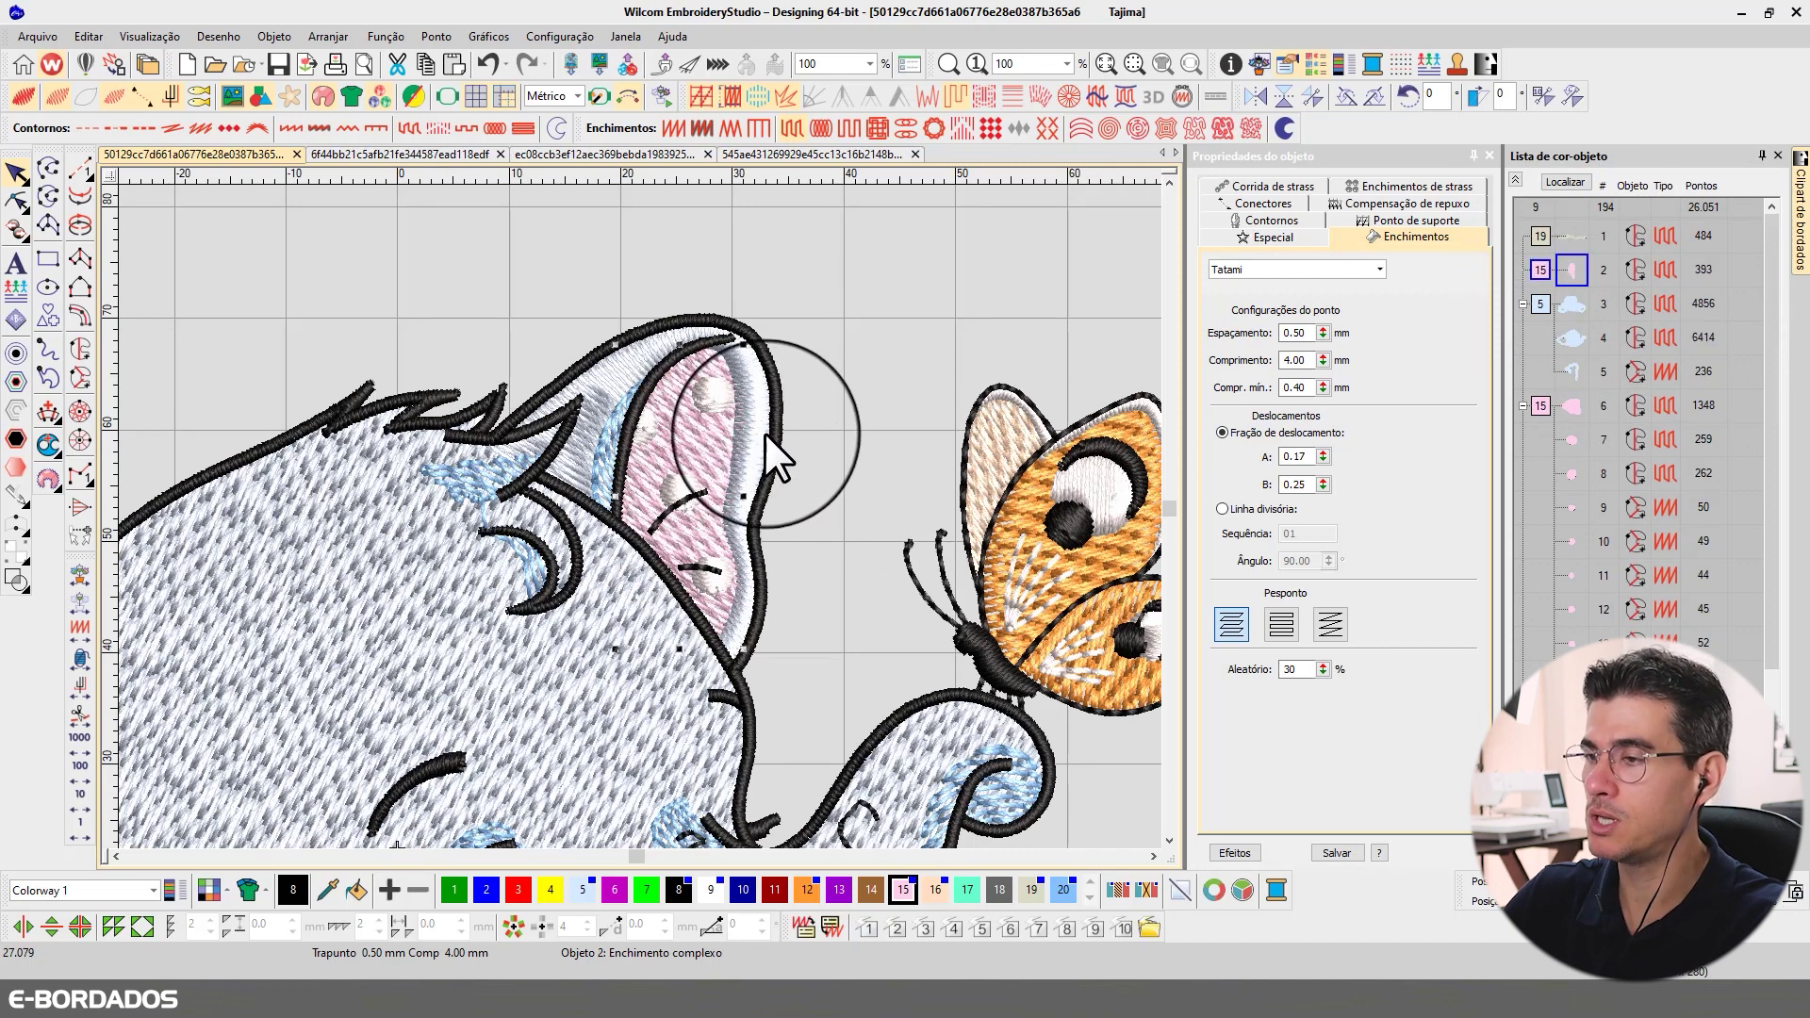
# - Move the large ear's pink inner fill directly after the small ear's pink fill, ahead of the colour 5 block
pyautogui.scroll(-1, 766, 432)
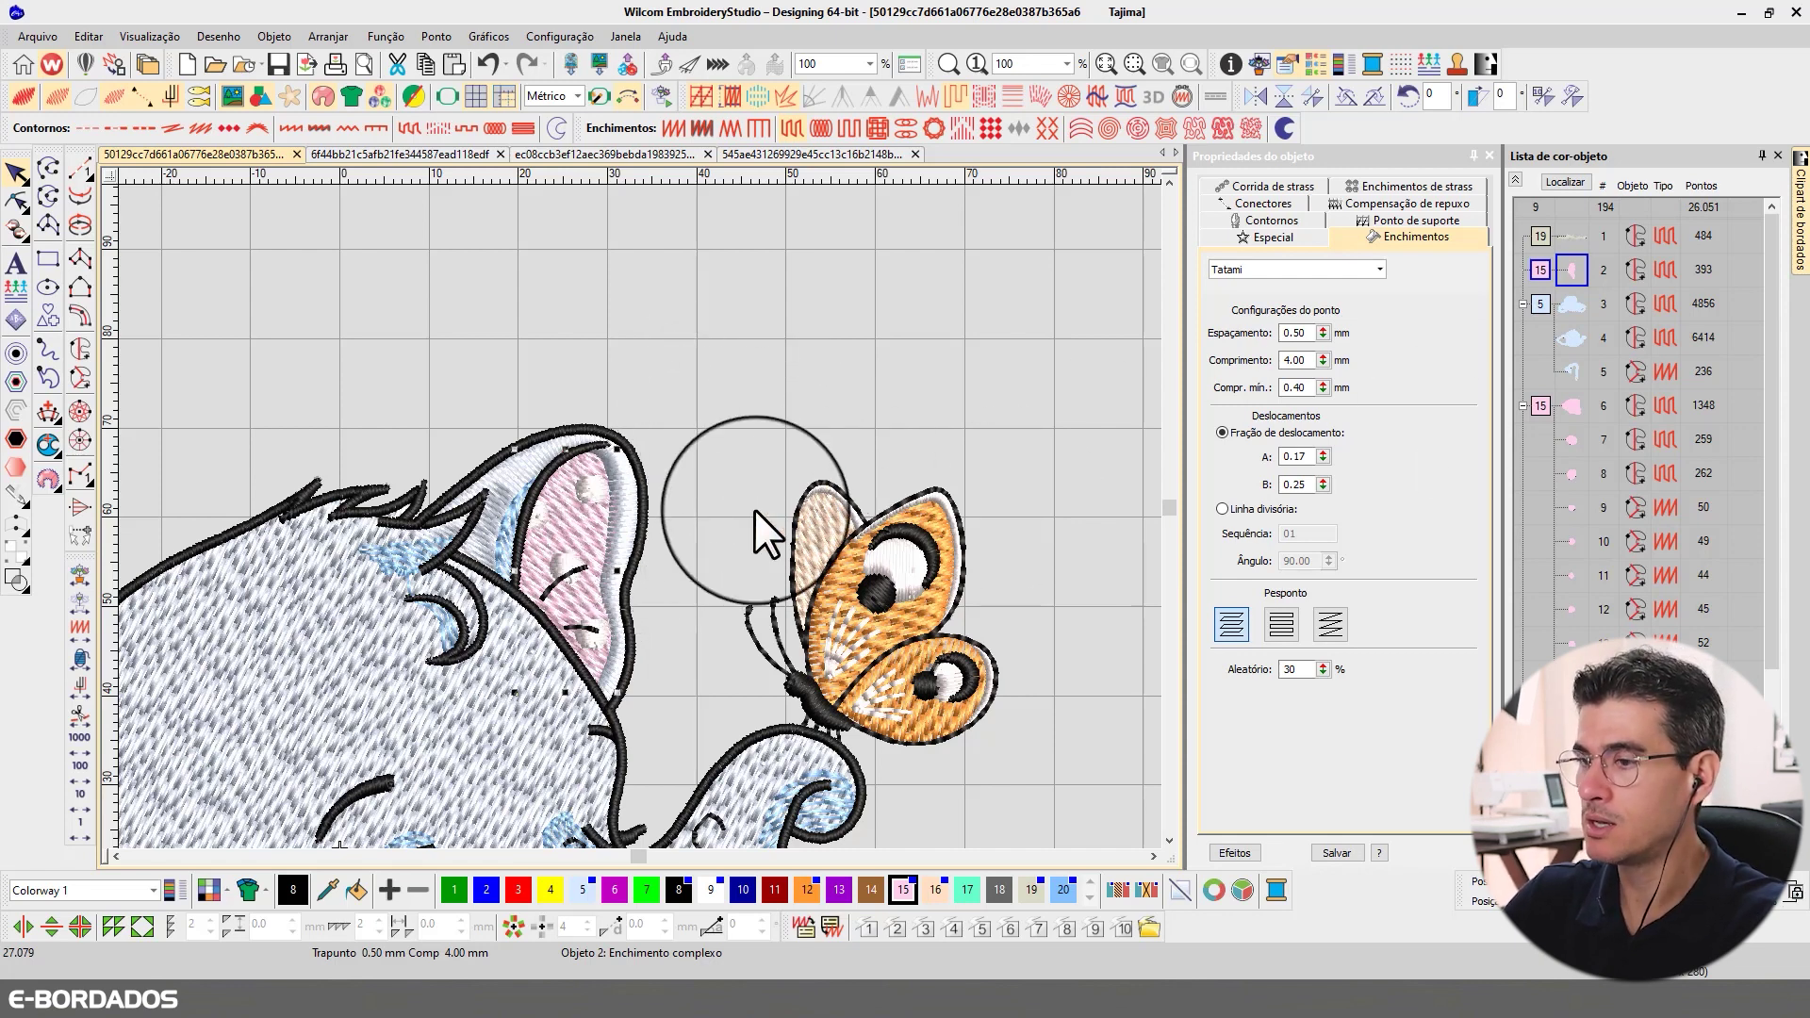
pyautogui.scroll(-3, 634, 517)
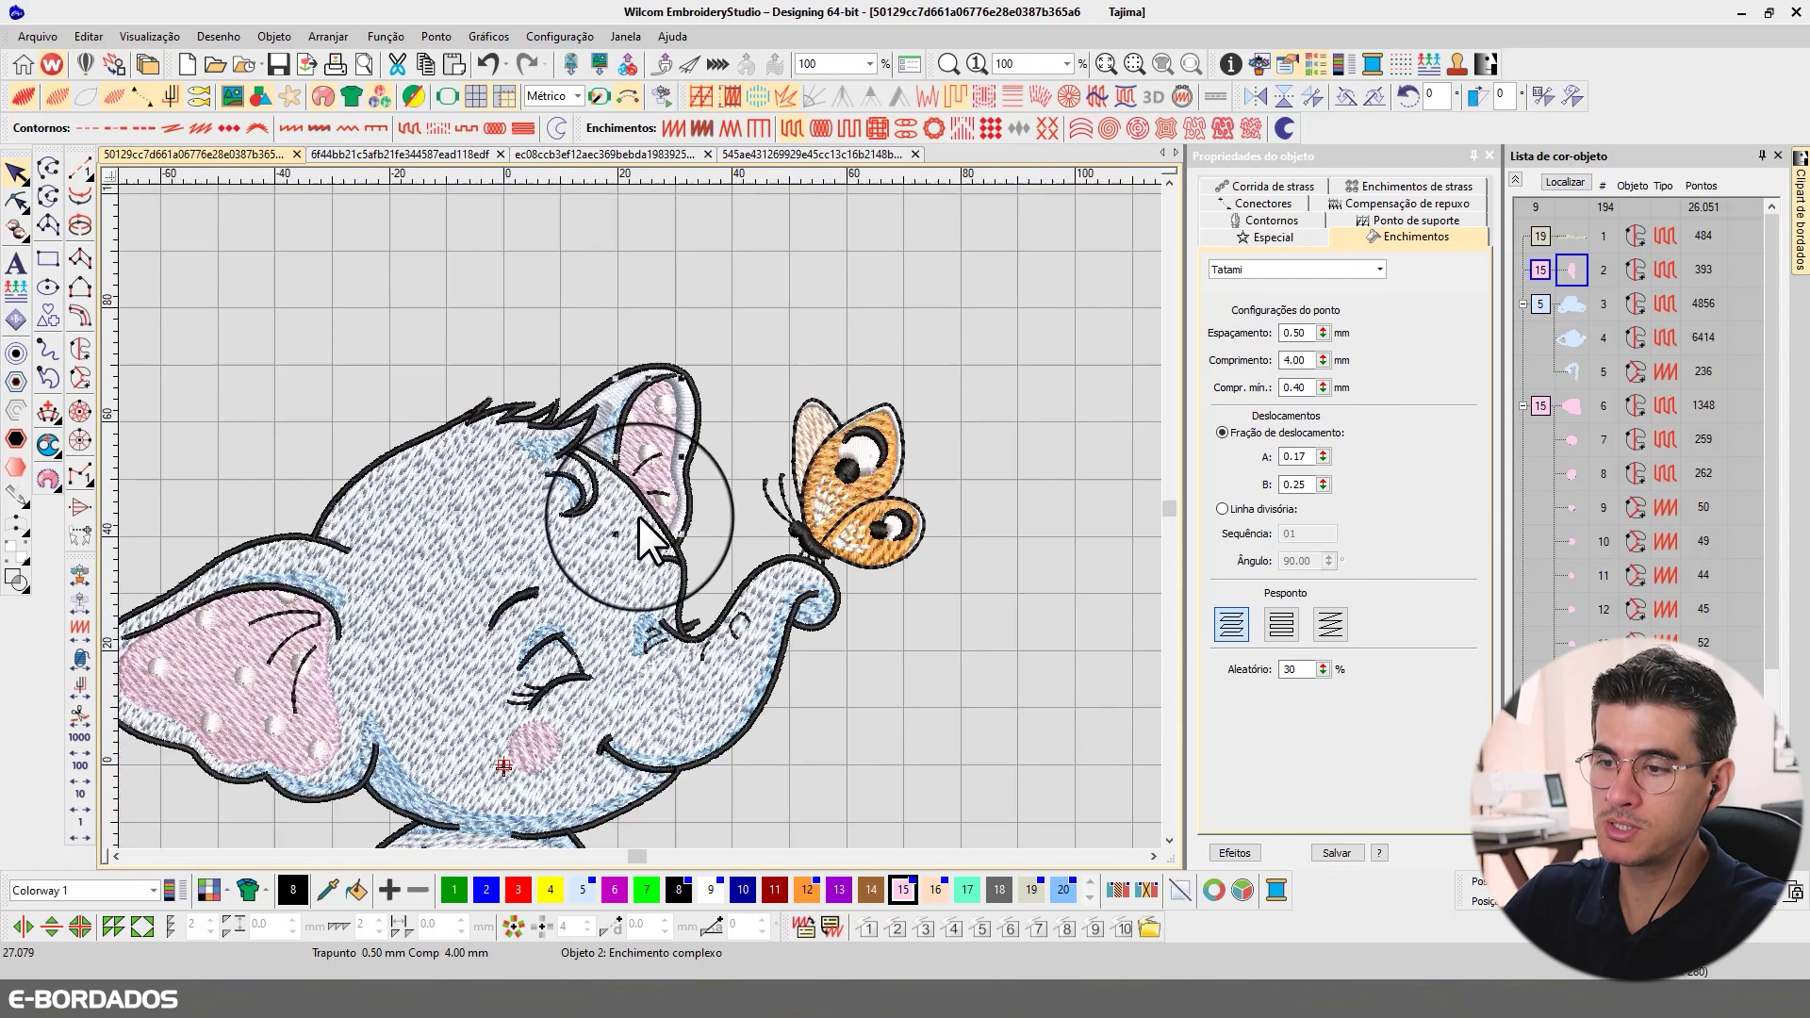
pyautogui.scroll(2, 647, 520)
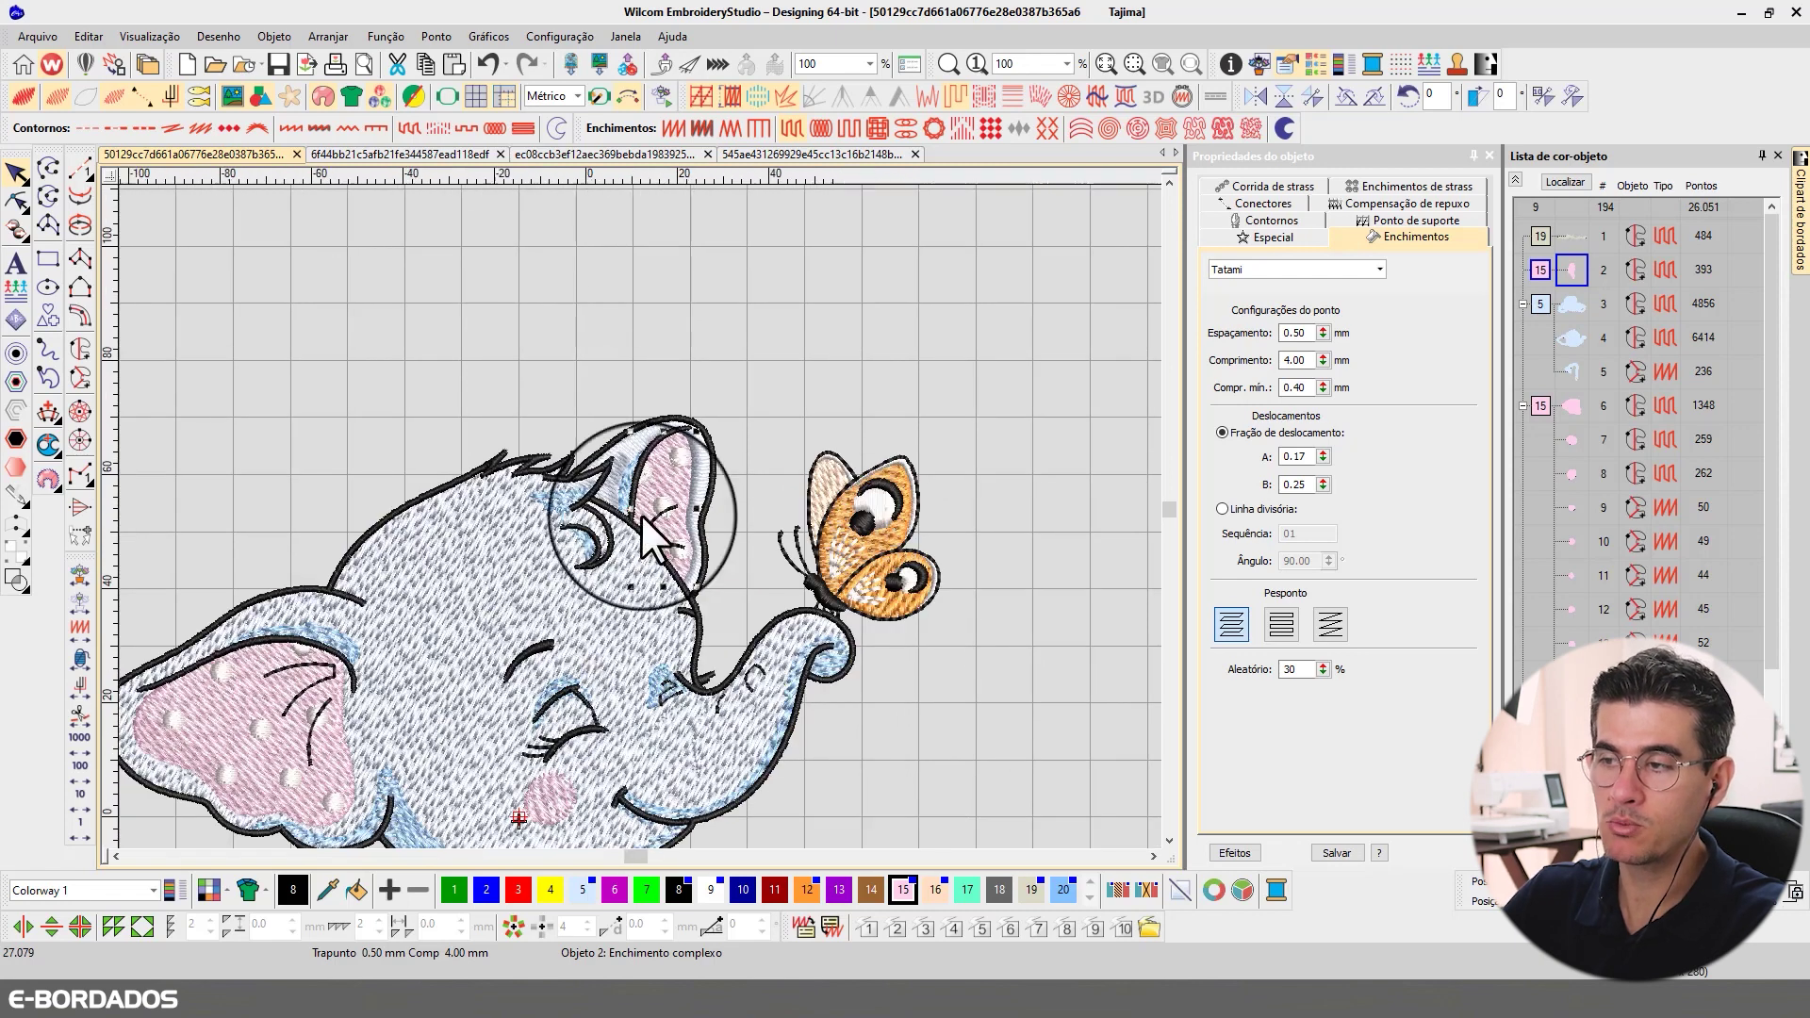
pyautogui.scroll(-1, 641, 515)
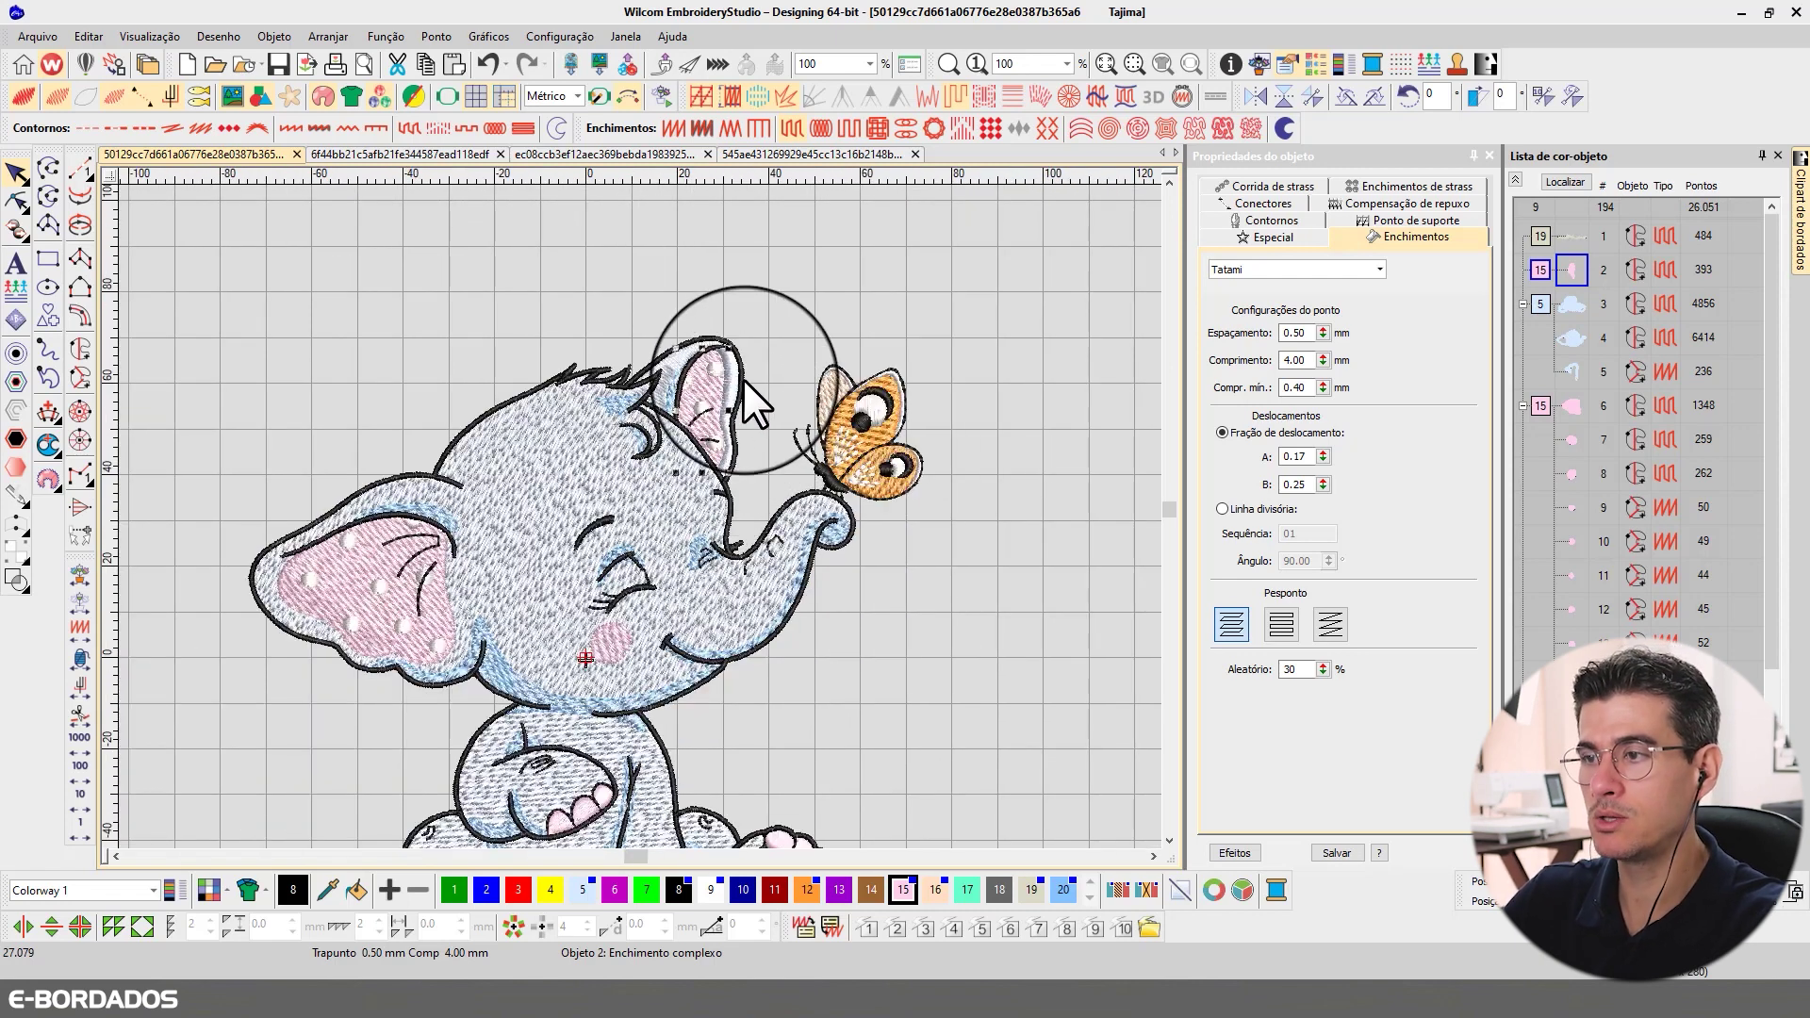
pyautogui.click(741, 326)
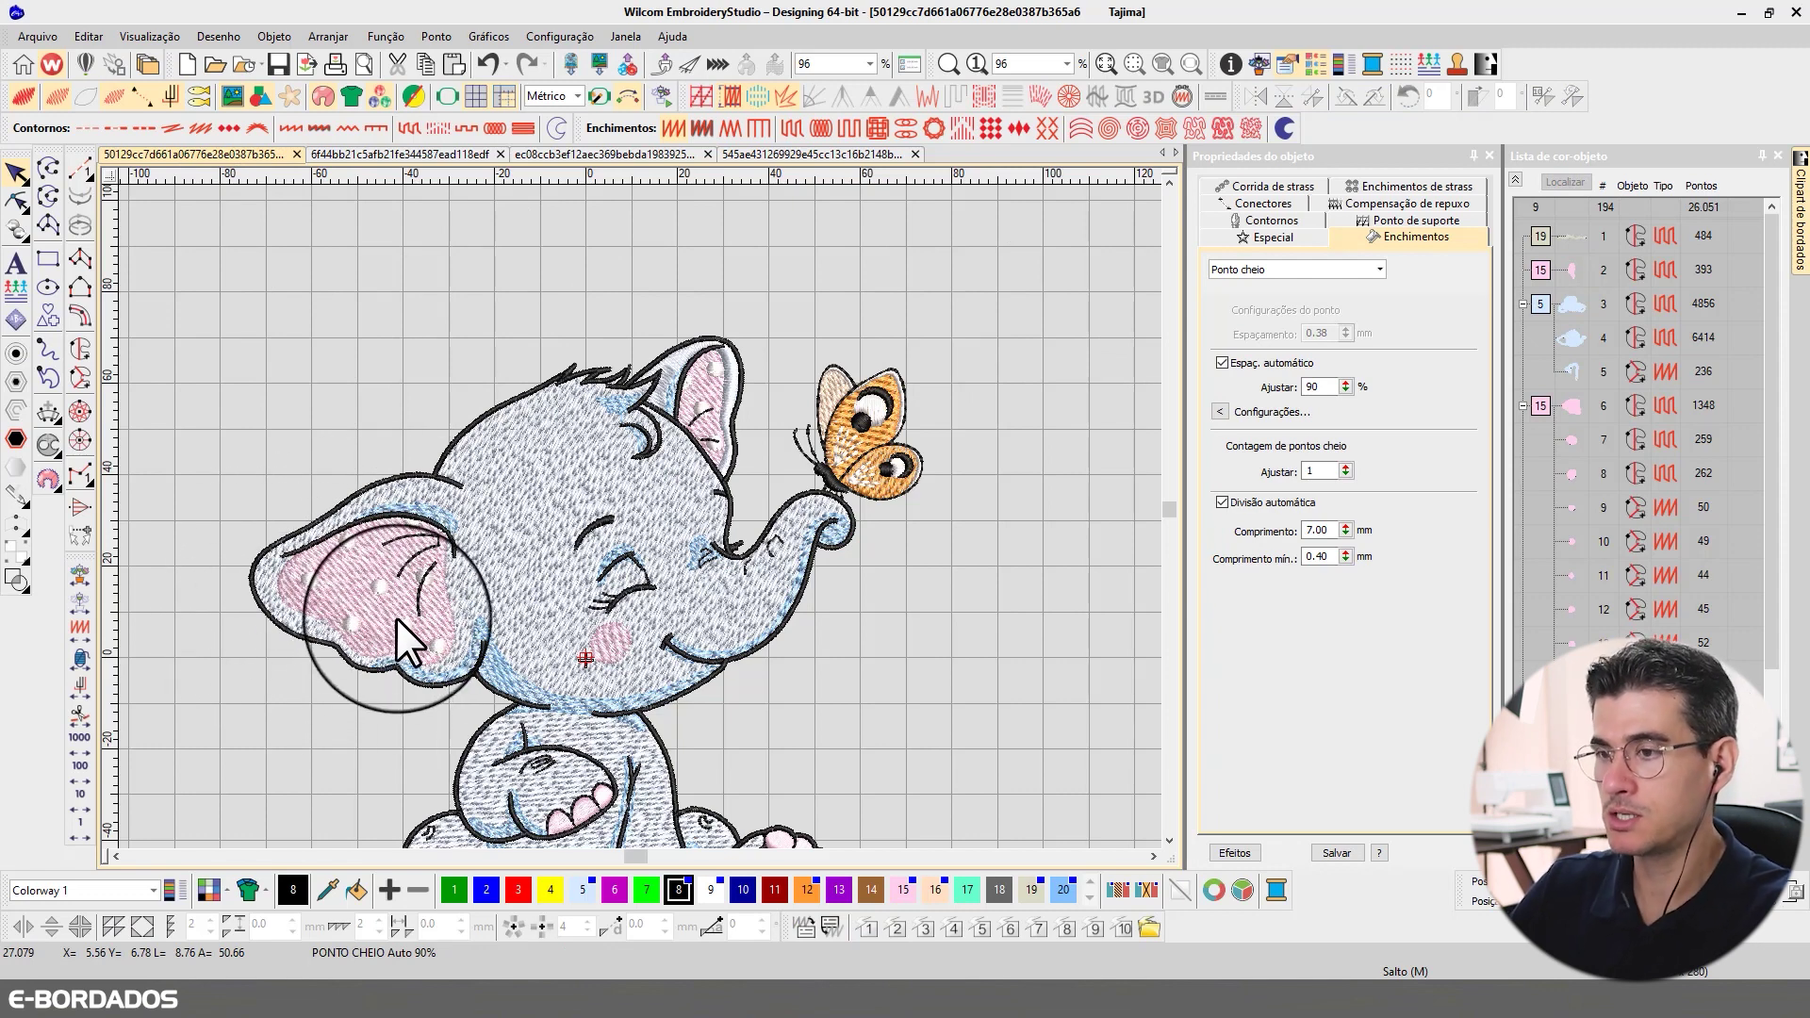
pyautogui.click(356, 575)
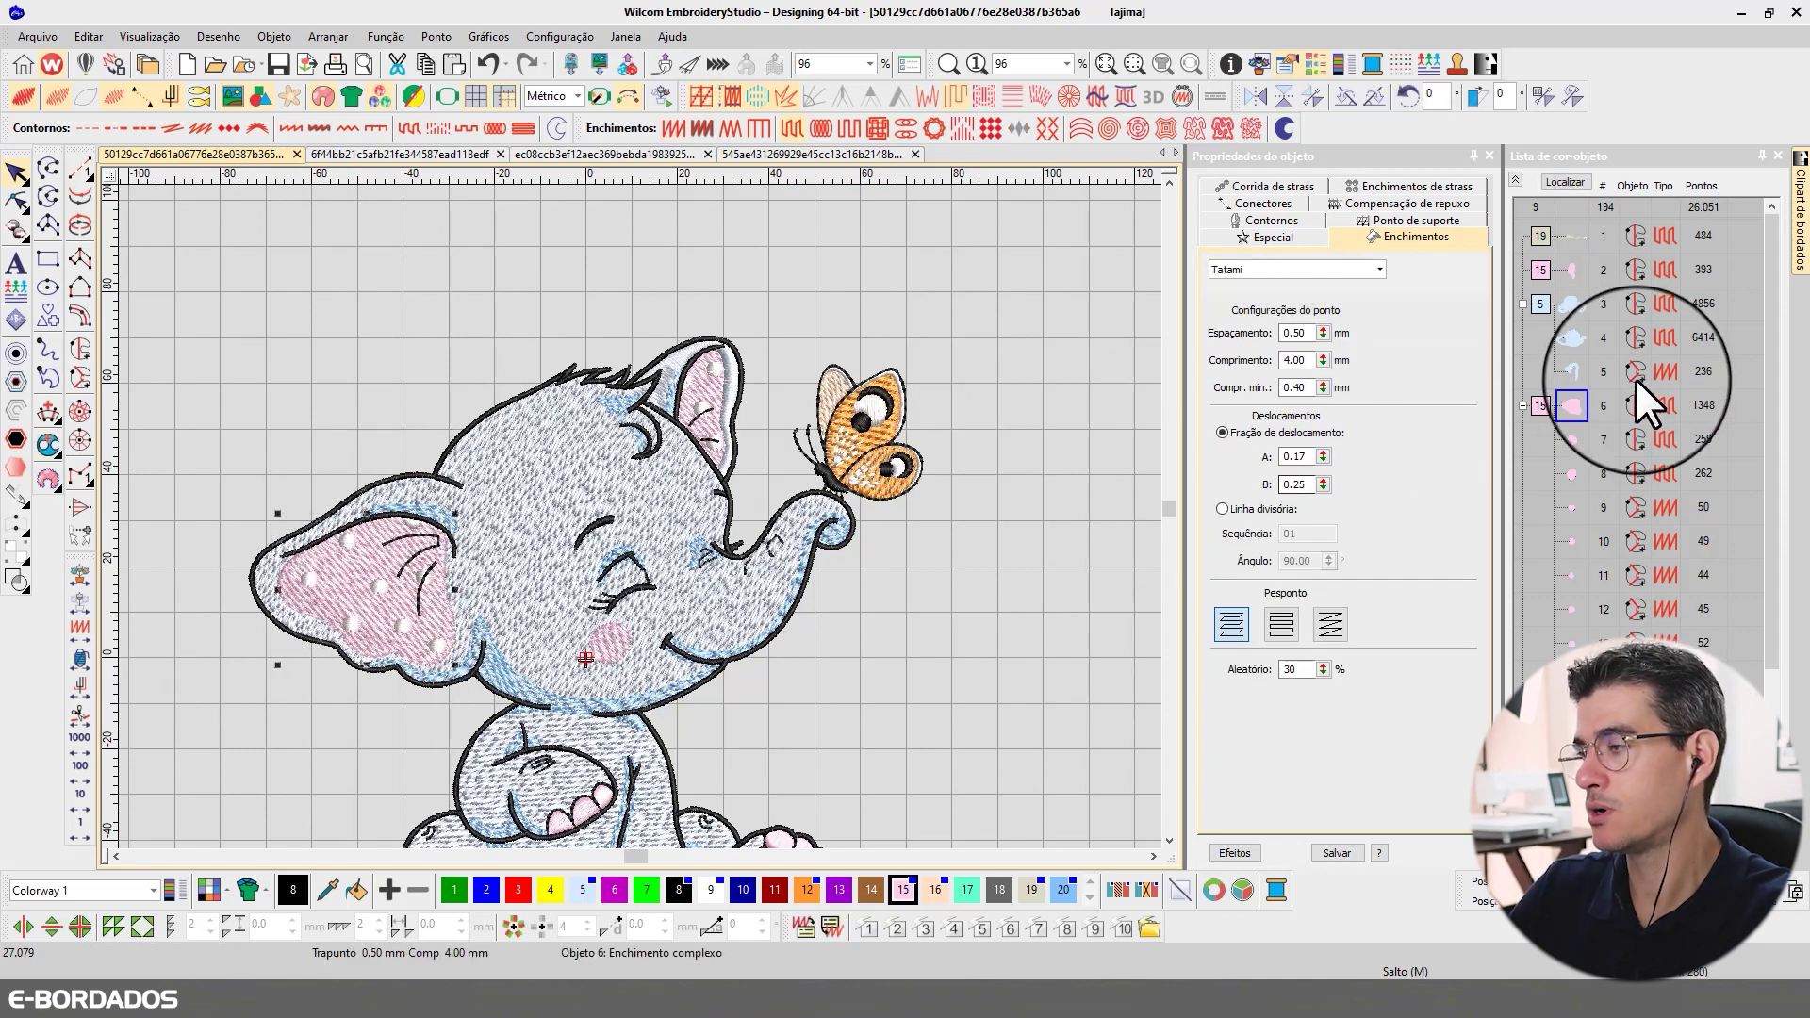
pyautogui.moveTo(1582, 414); pyautogui.dragTo(1576, 286)
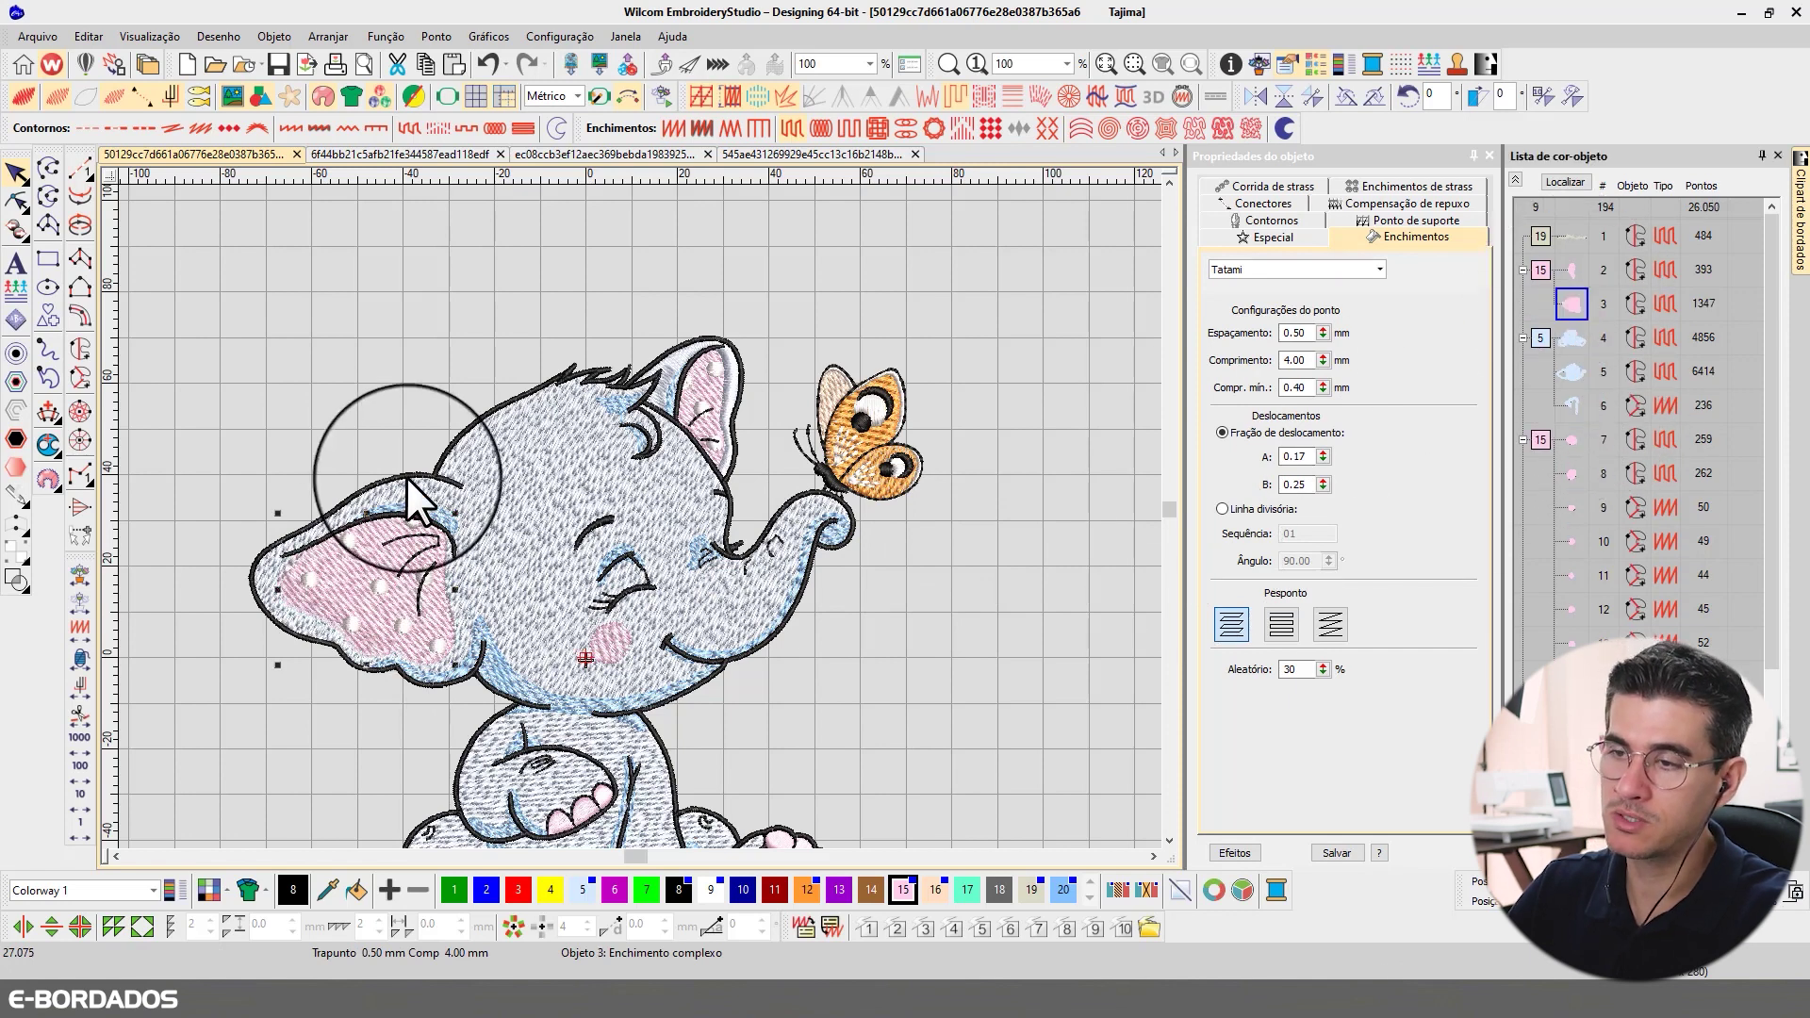
pyautogui.click(426, 490)
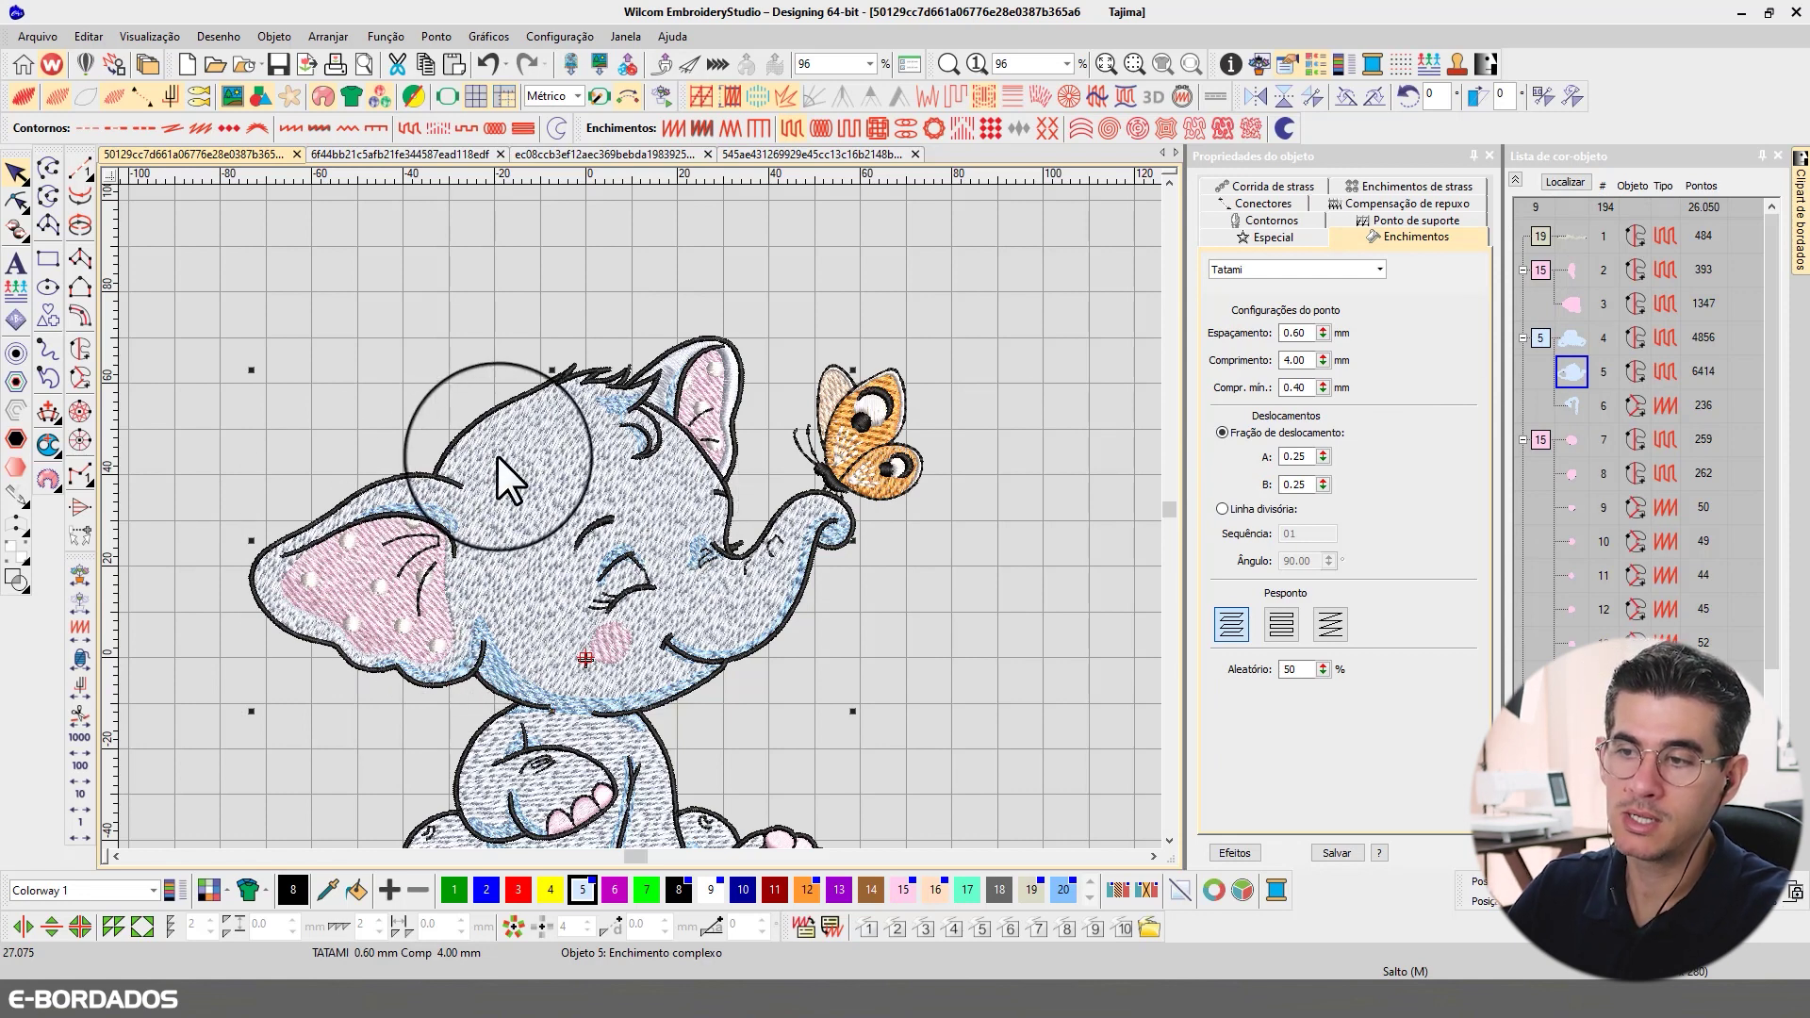
pyautogui.click(418, 294)
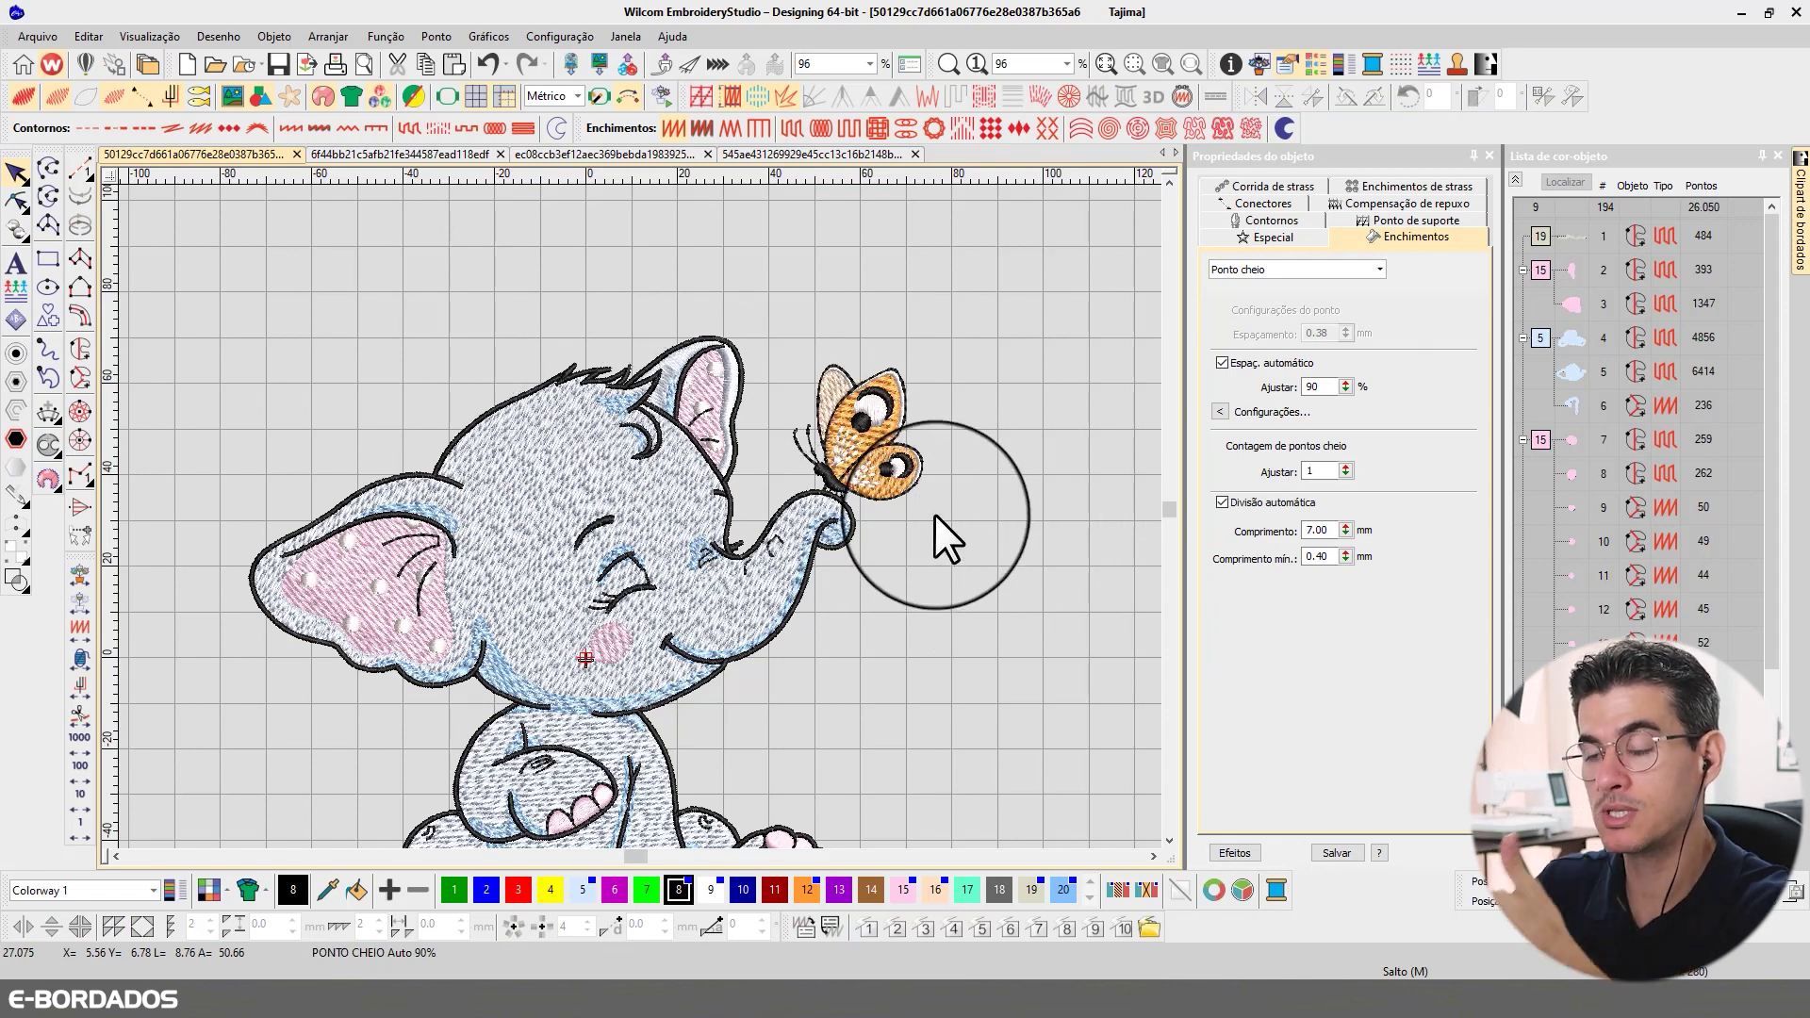
# - Collapse the object list into colour blocks and locate all colour 20 shading objects in the design
pyautogui.click(1517, 180)
pyautogui.click(1546, 370)
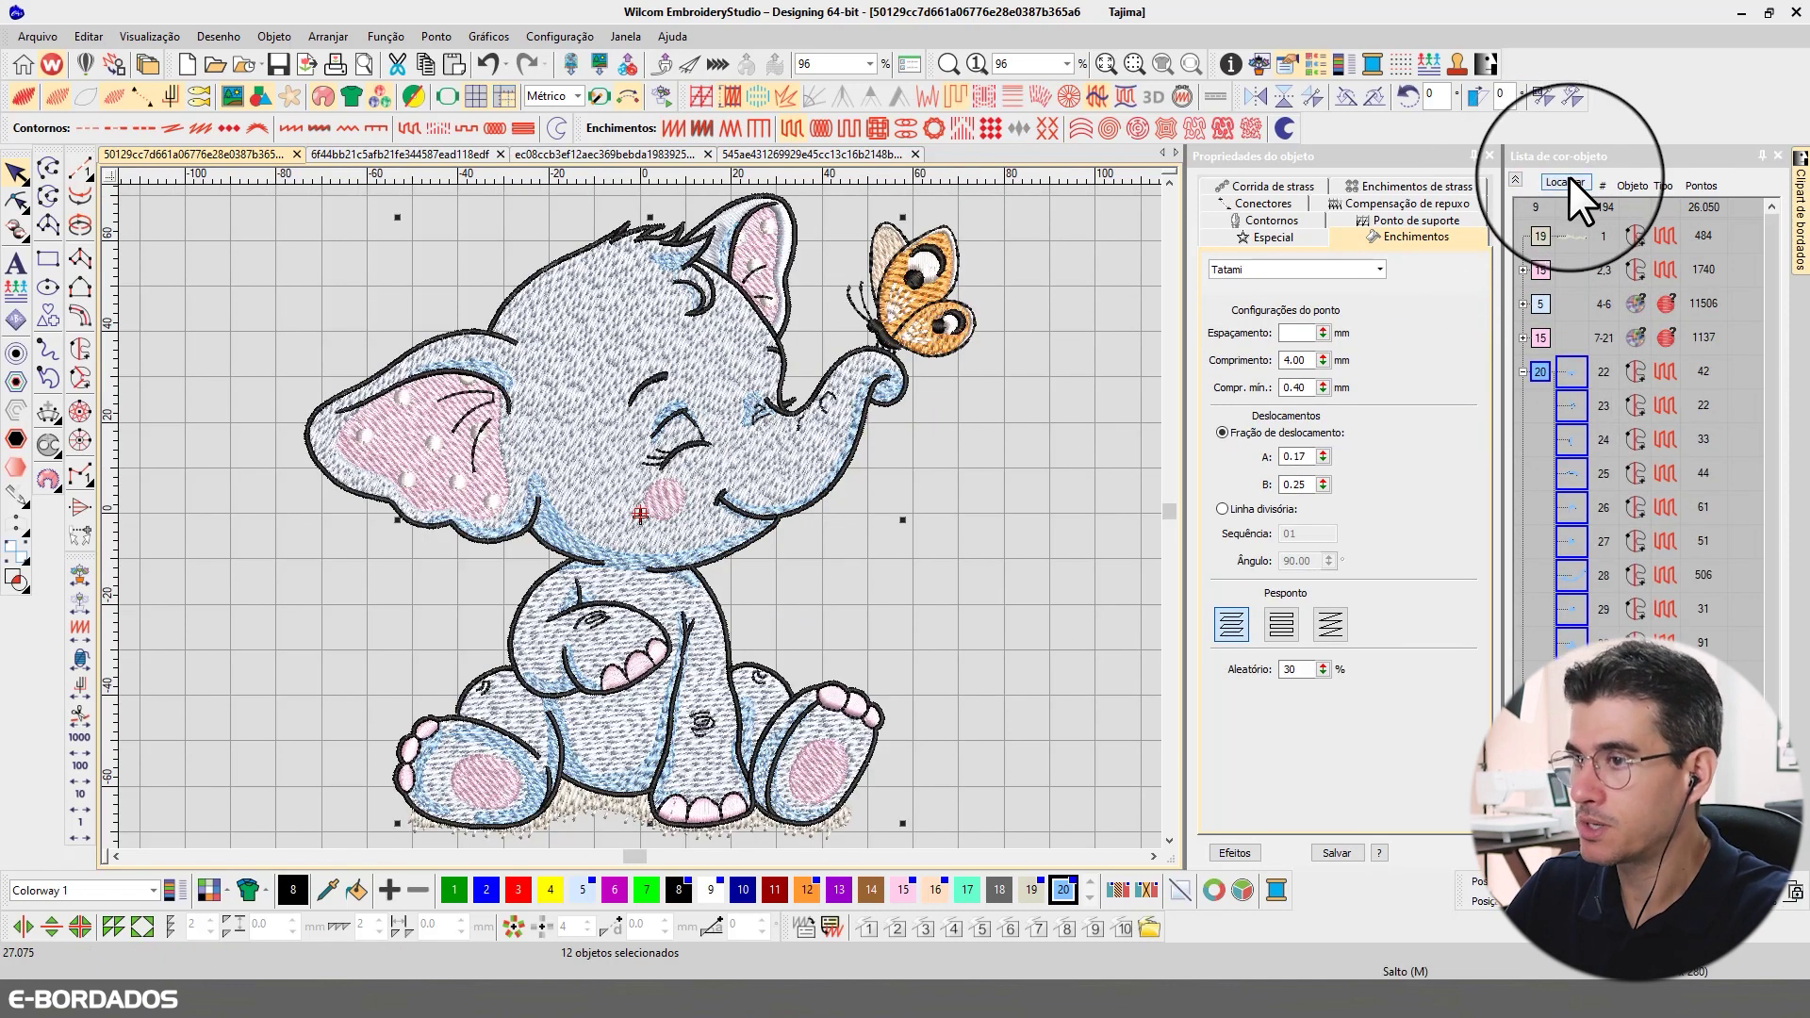
pyautogui.click(1567, 180)
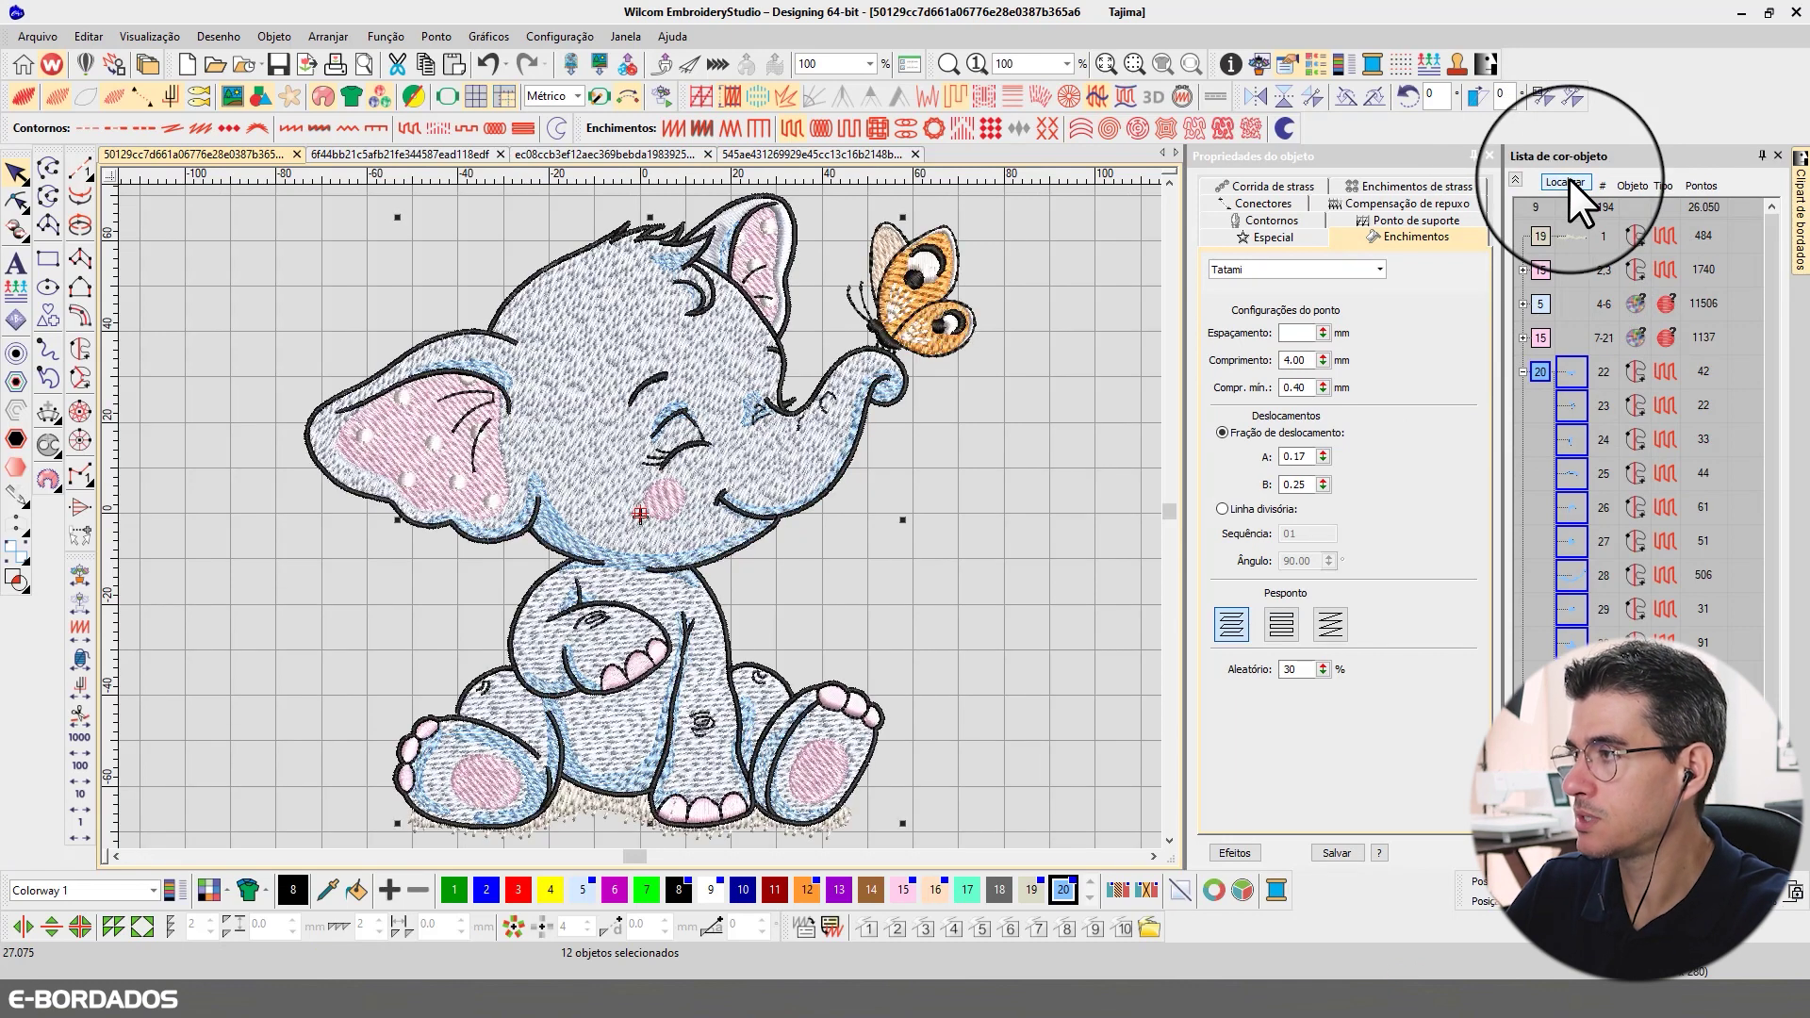
pyautogui.click(1569, 180)
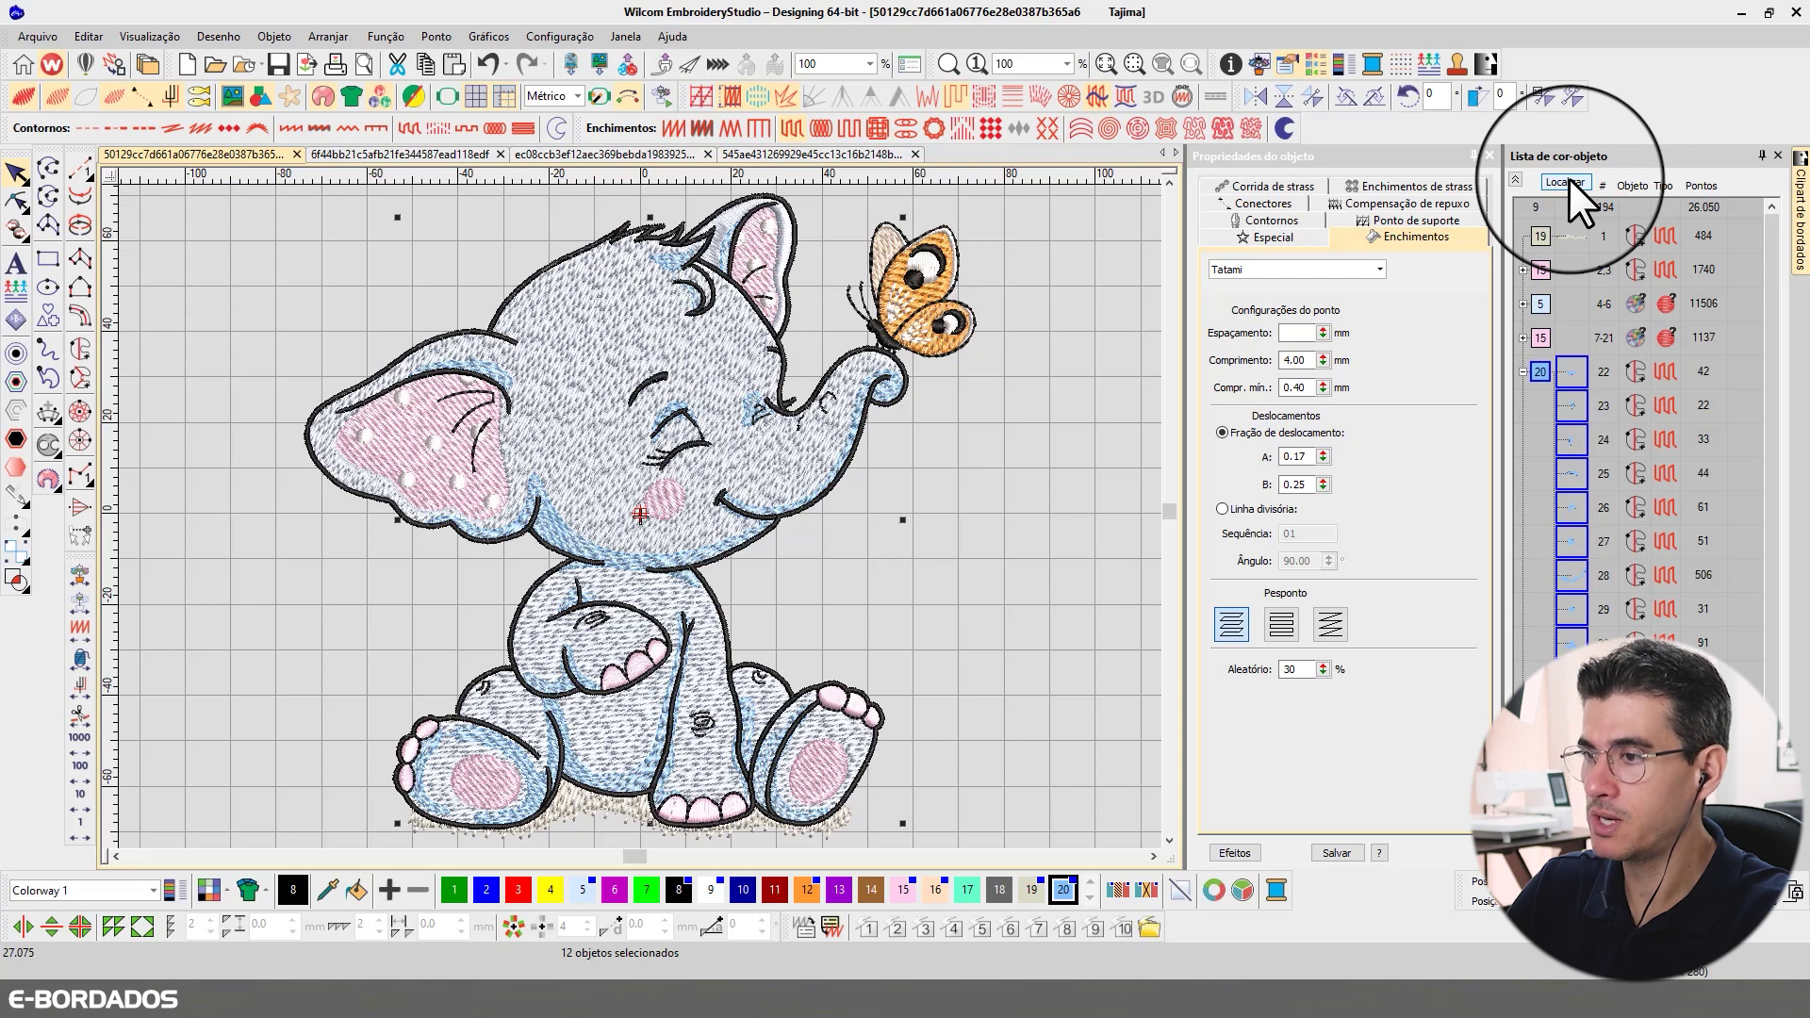
# - Recolour all the selected shading objects to colour 2 and isolate them from the rest of the elephant design
pyautogui.click(1568, 180)
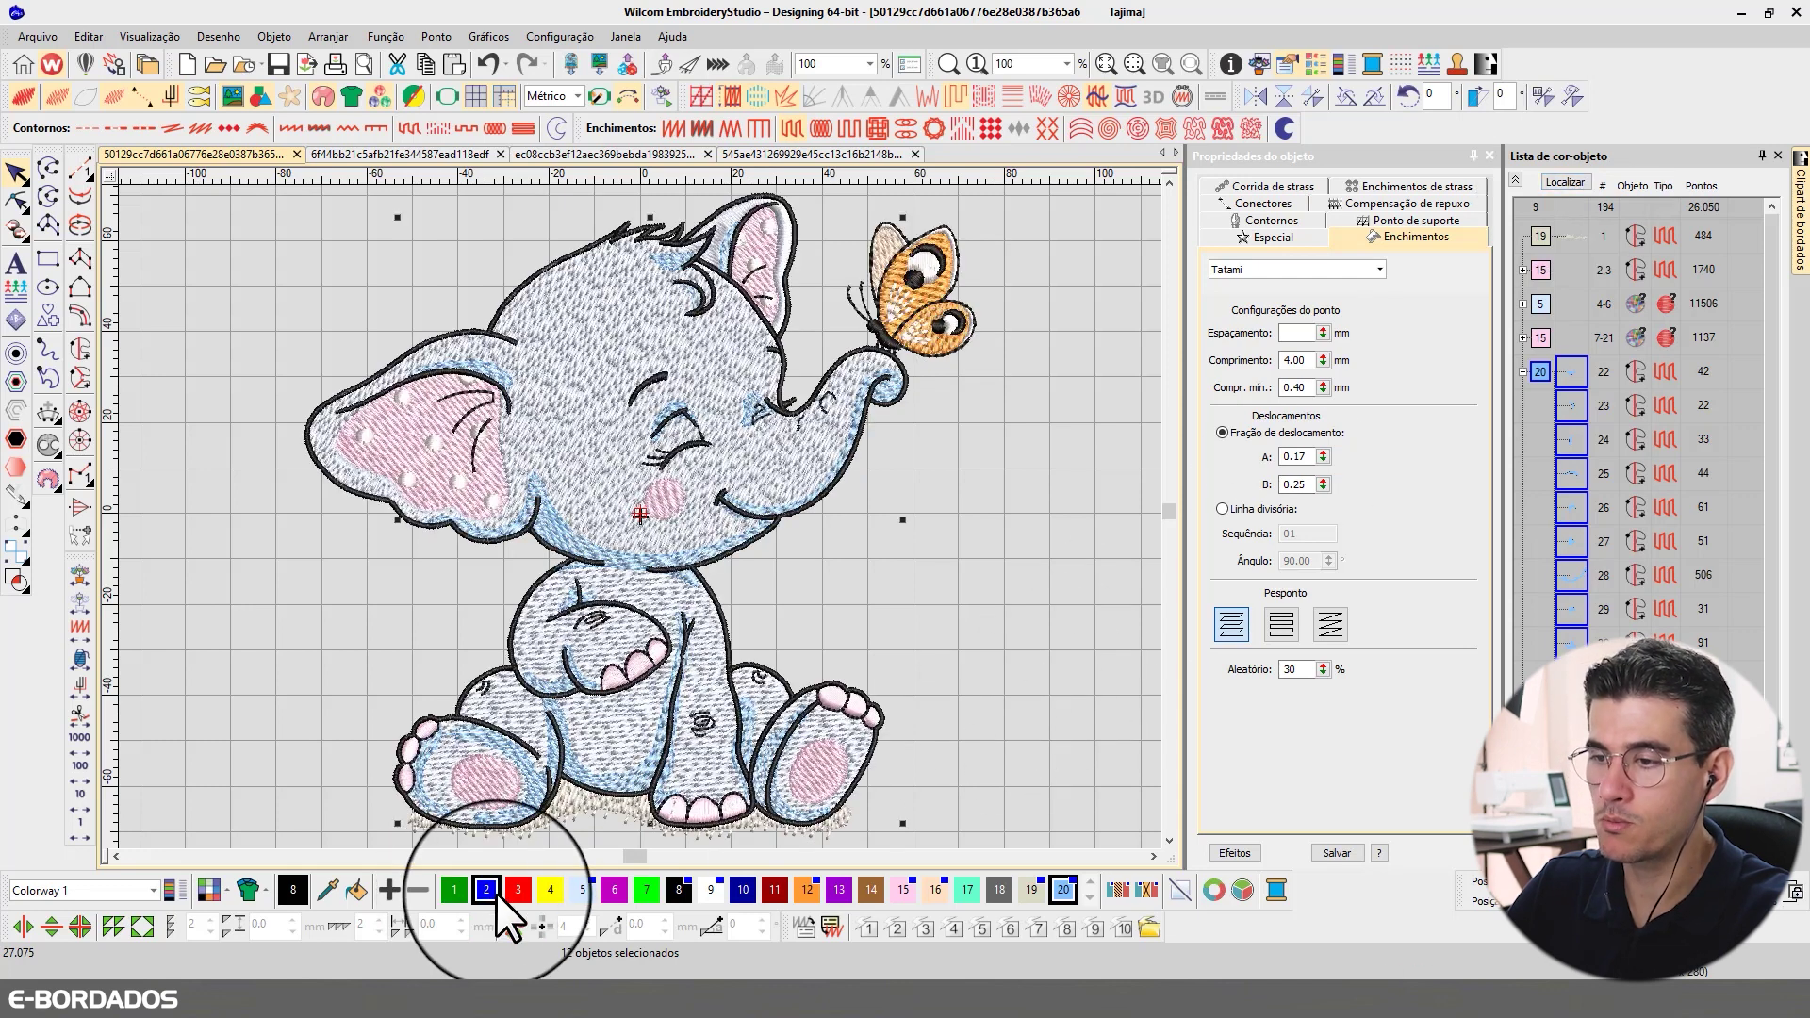
pyautogui.click(486, 891)
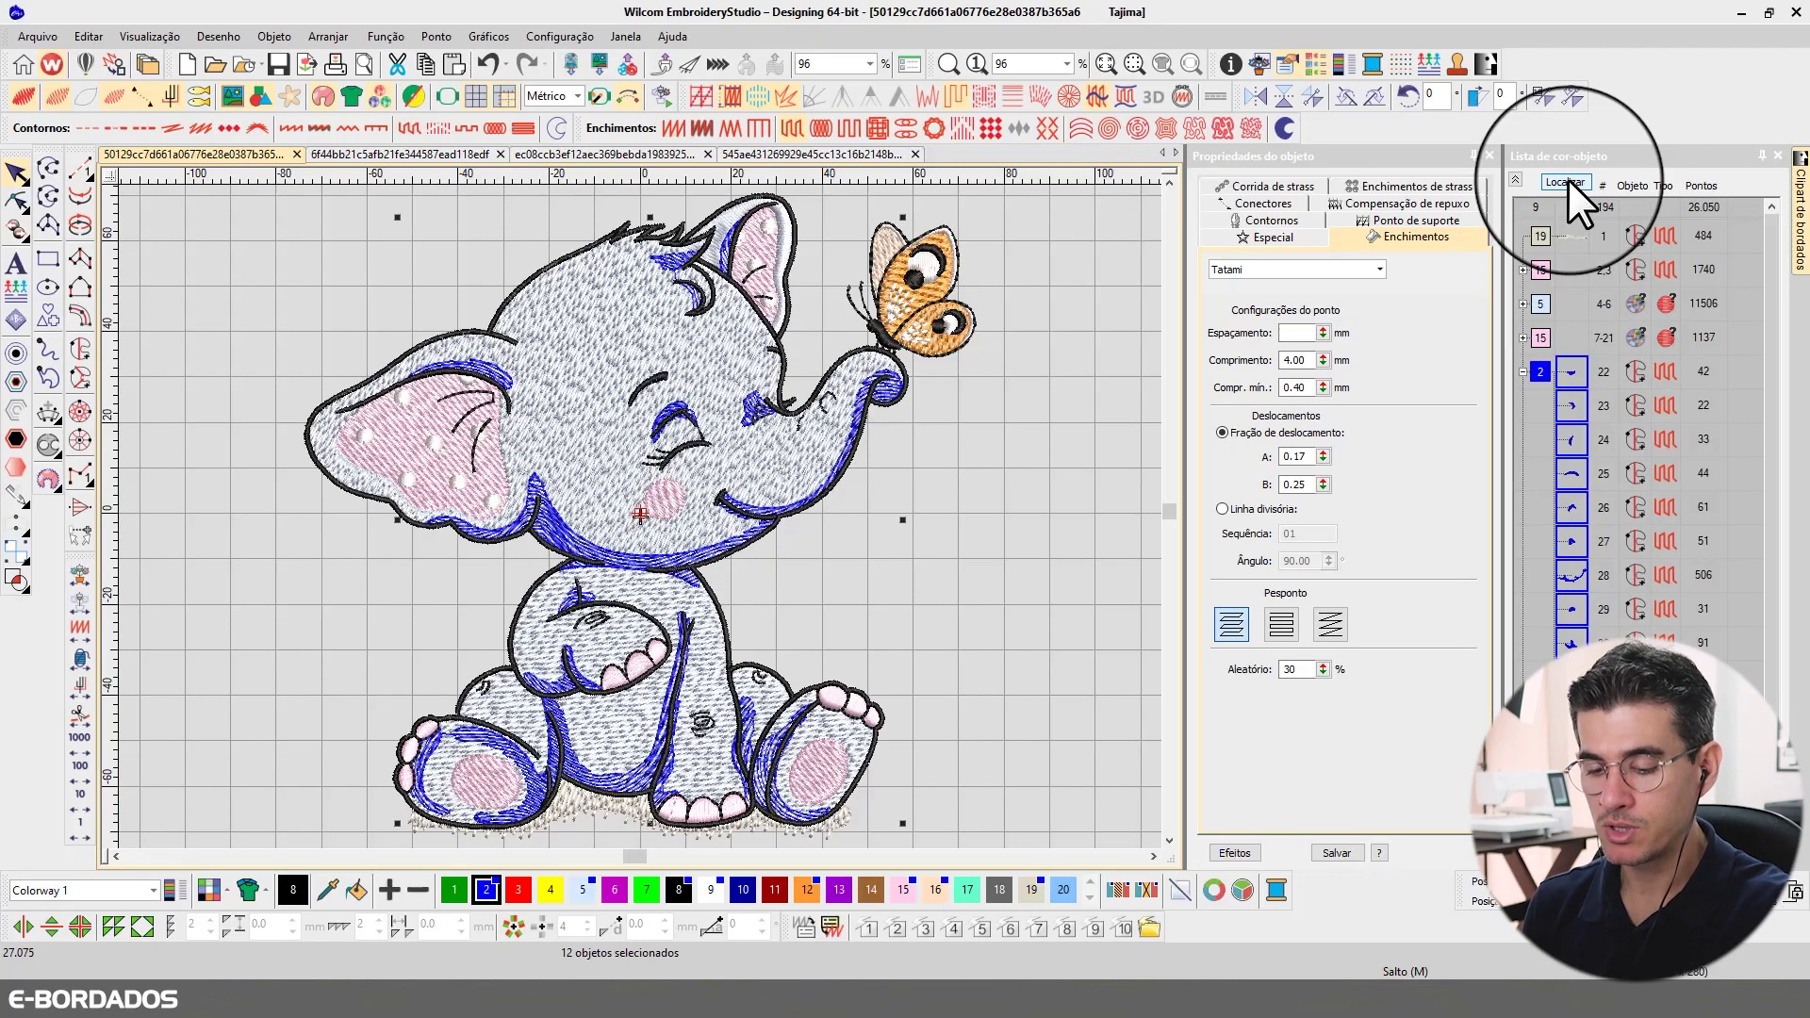
pyautogui.click(1569, 181)
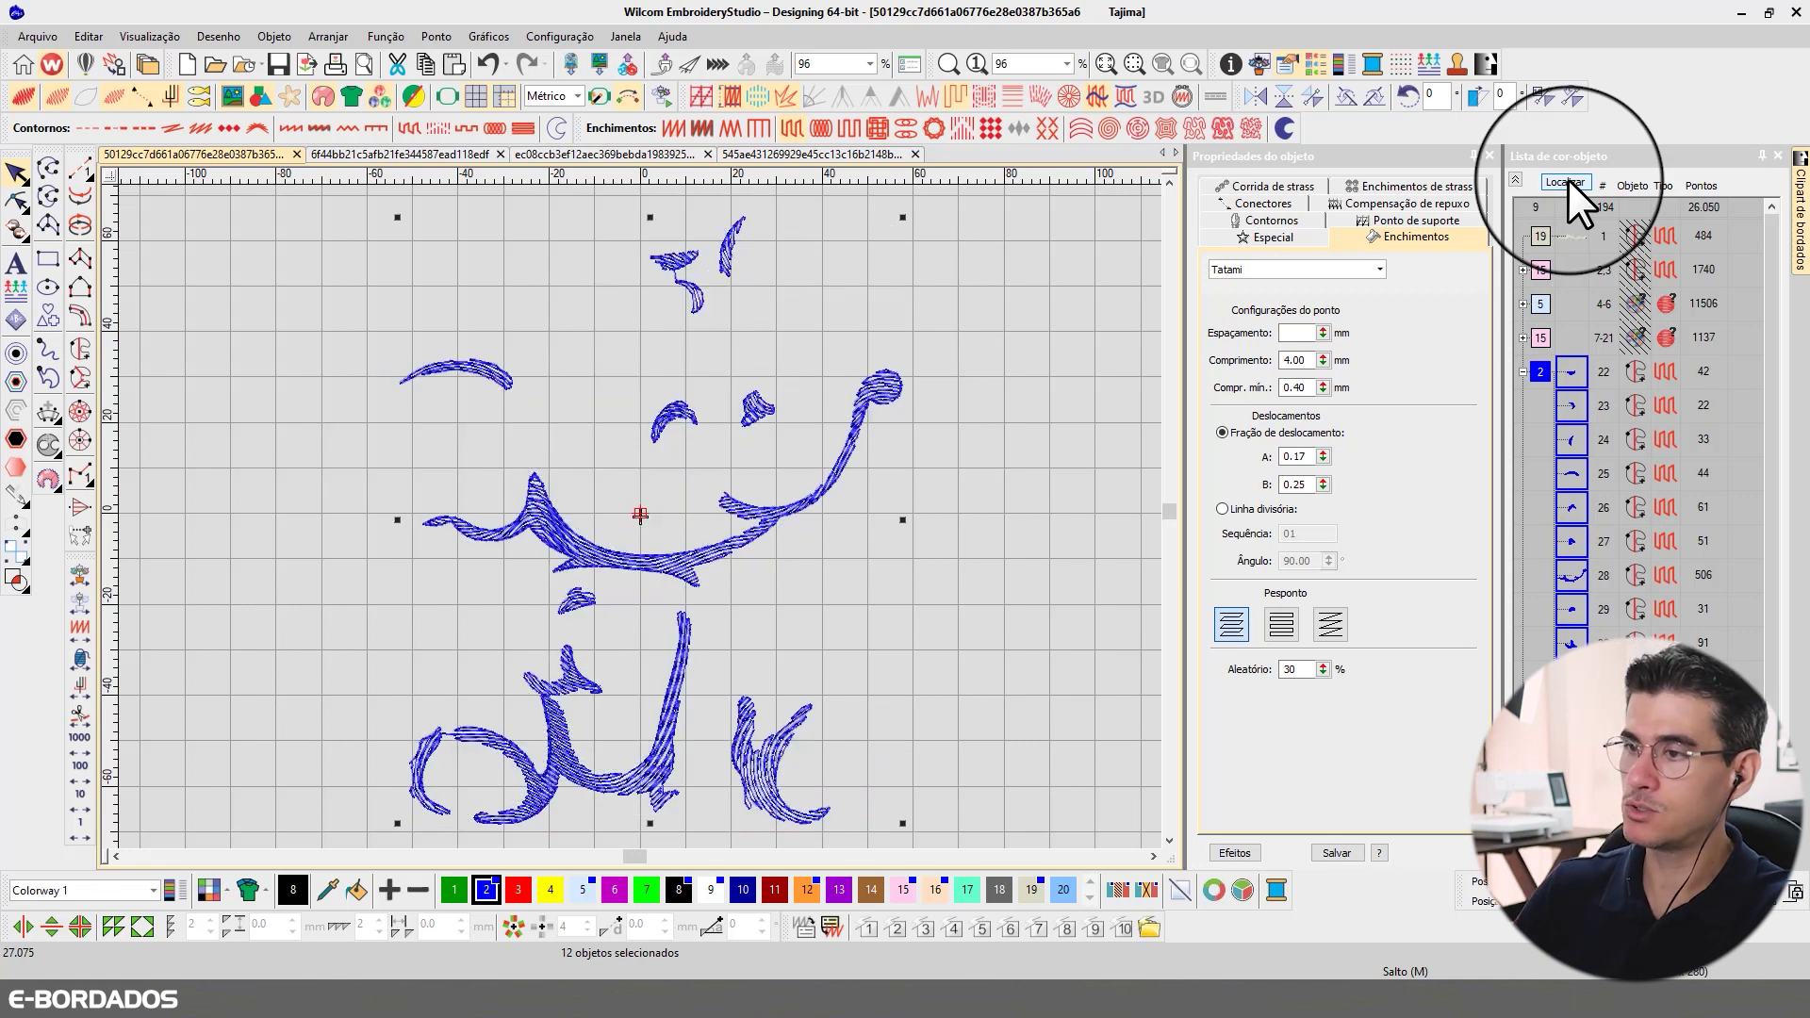
pyautogui.press('Escape')
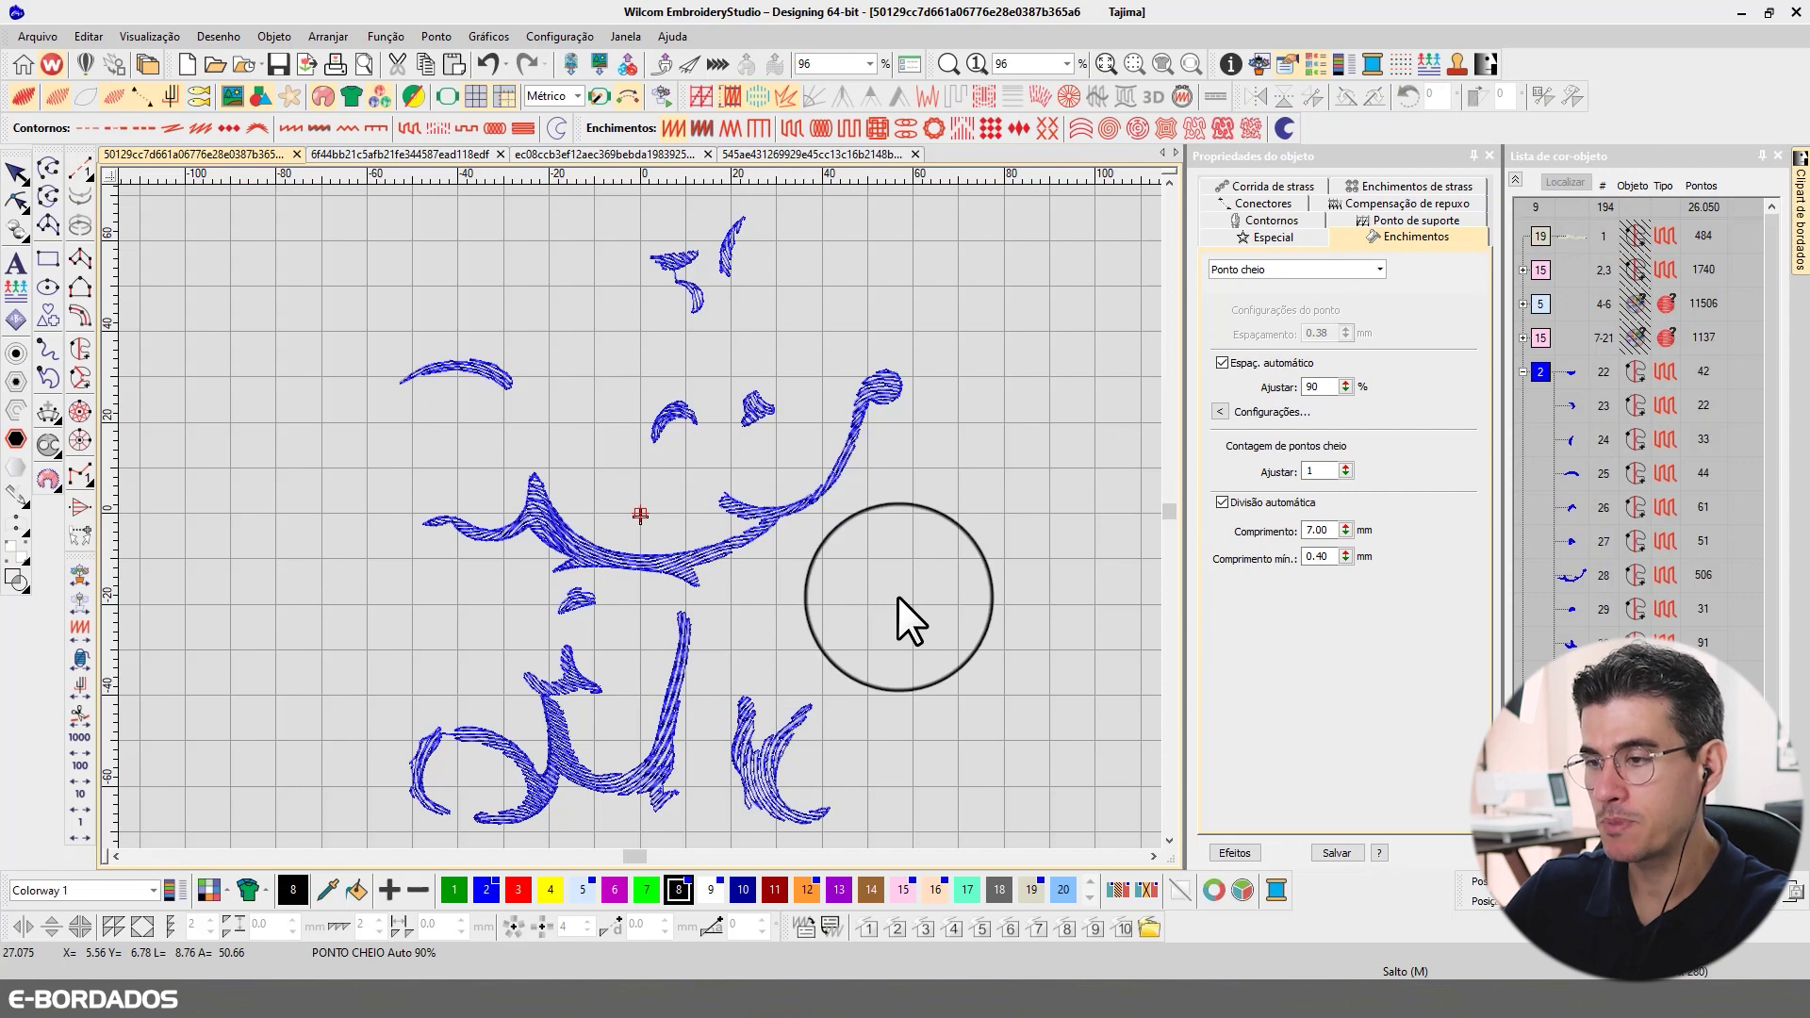
# - Examine the outline nodes and stitch-flow guide line of the large tatami shading object running along the ear, chin and trunk
pyautogui.press('b')
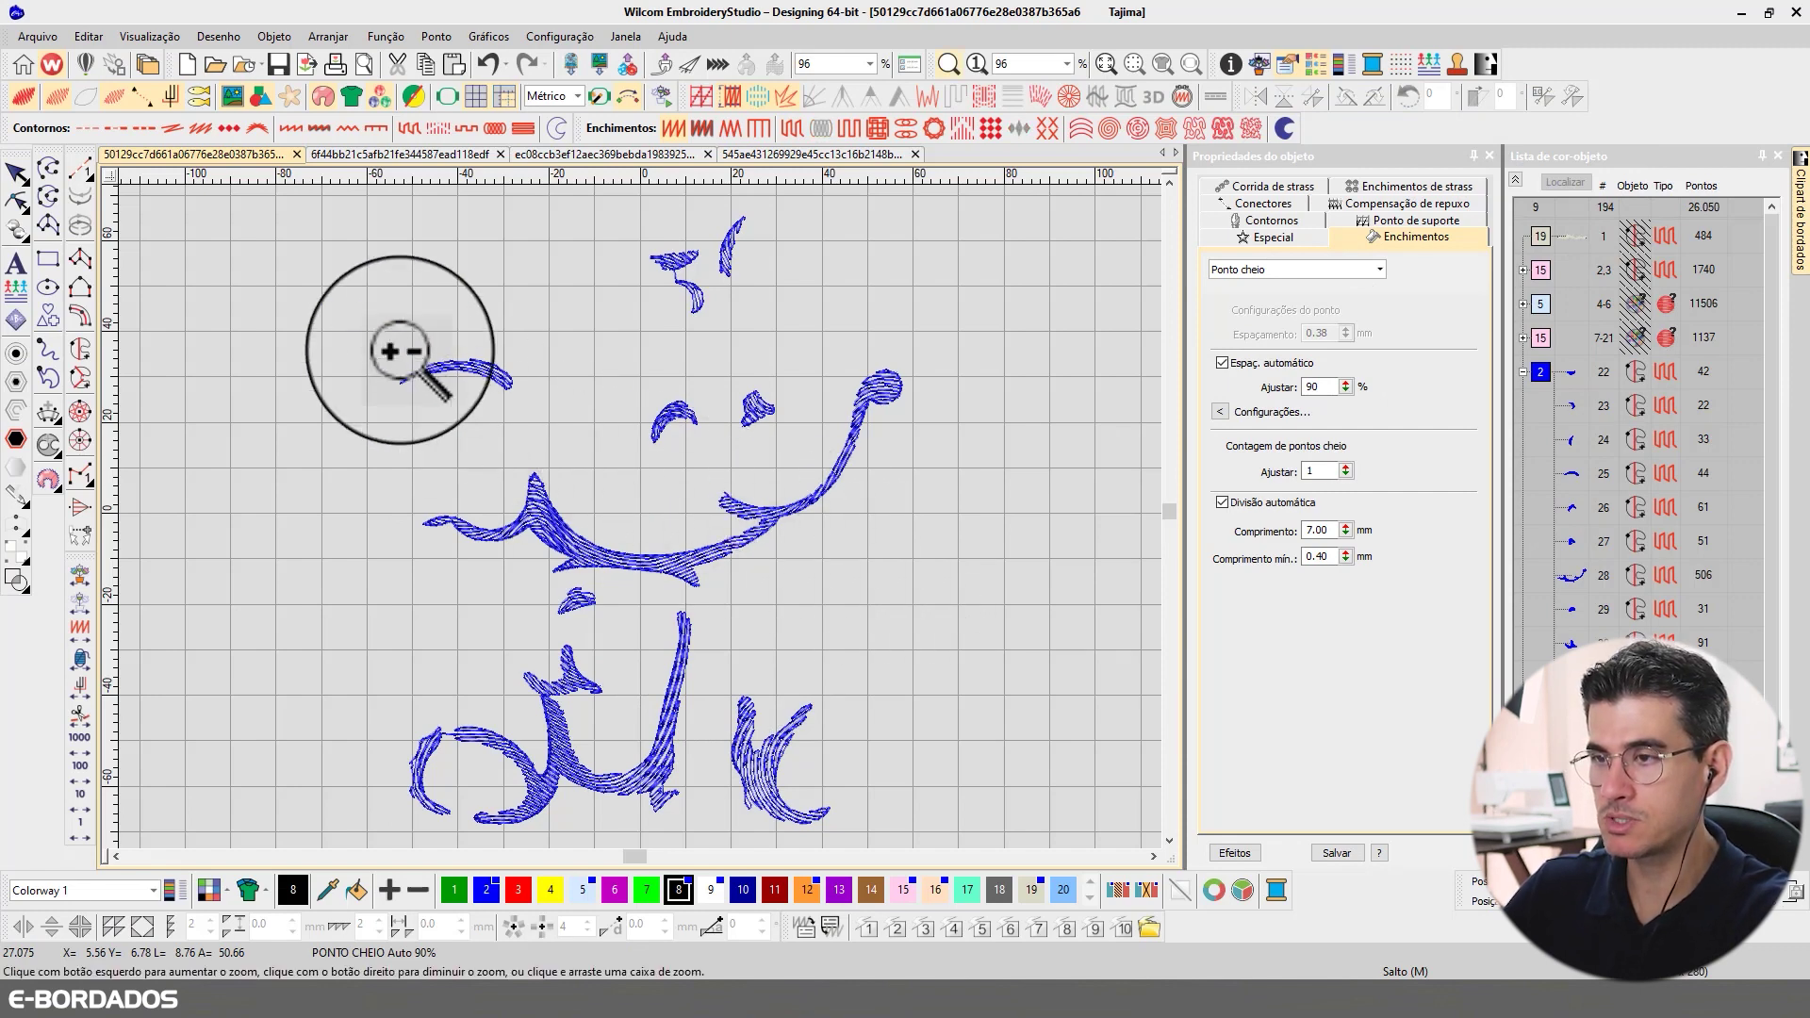
pyautogui.moveTo(314, 273); pyautogui.dragTo(986, 639)
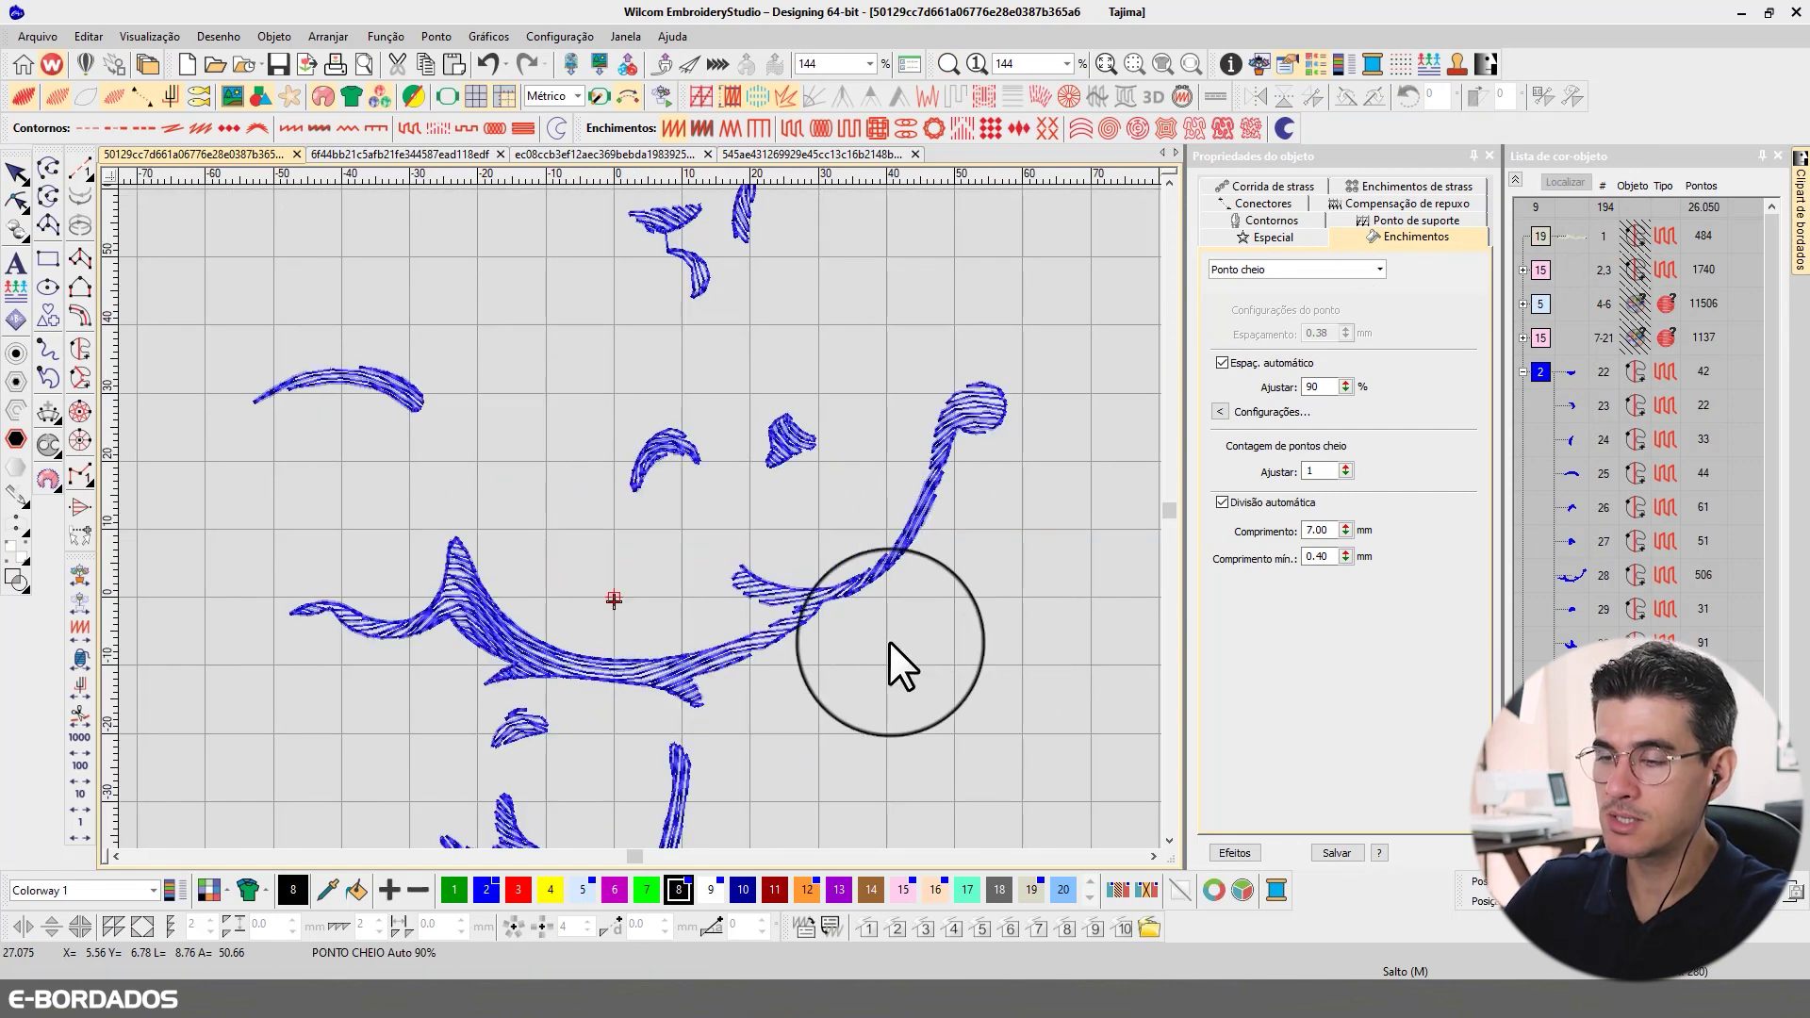
pyautogui.click(1074, 751)
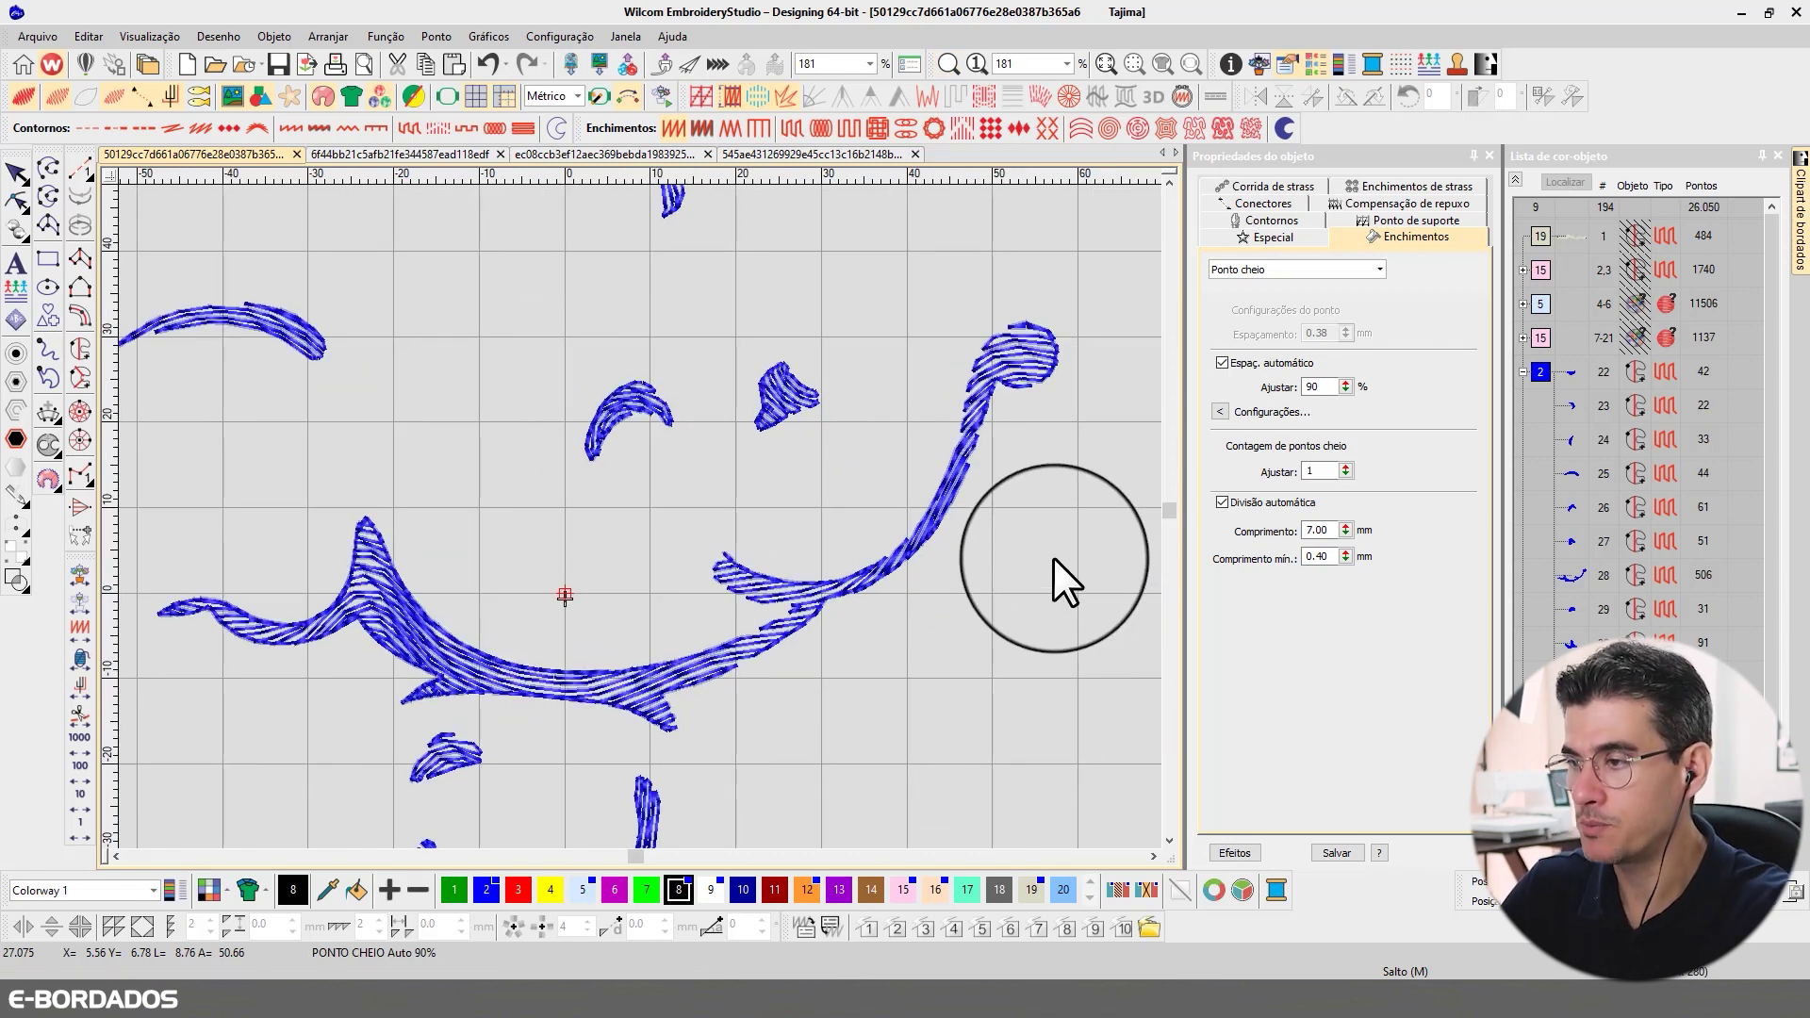
pyautogui.click(975, 428)
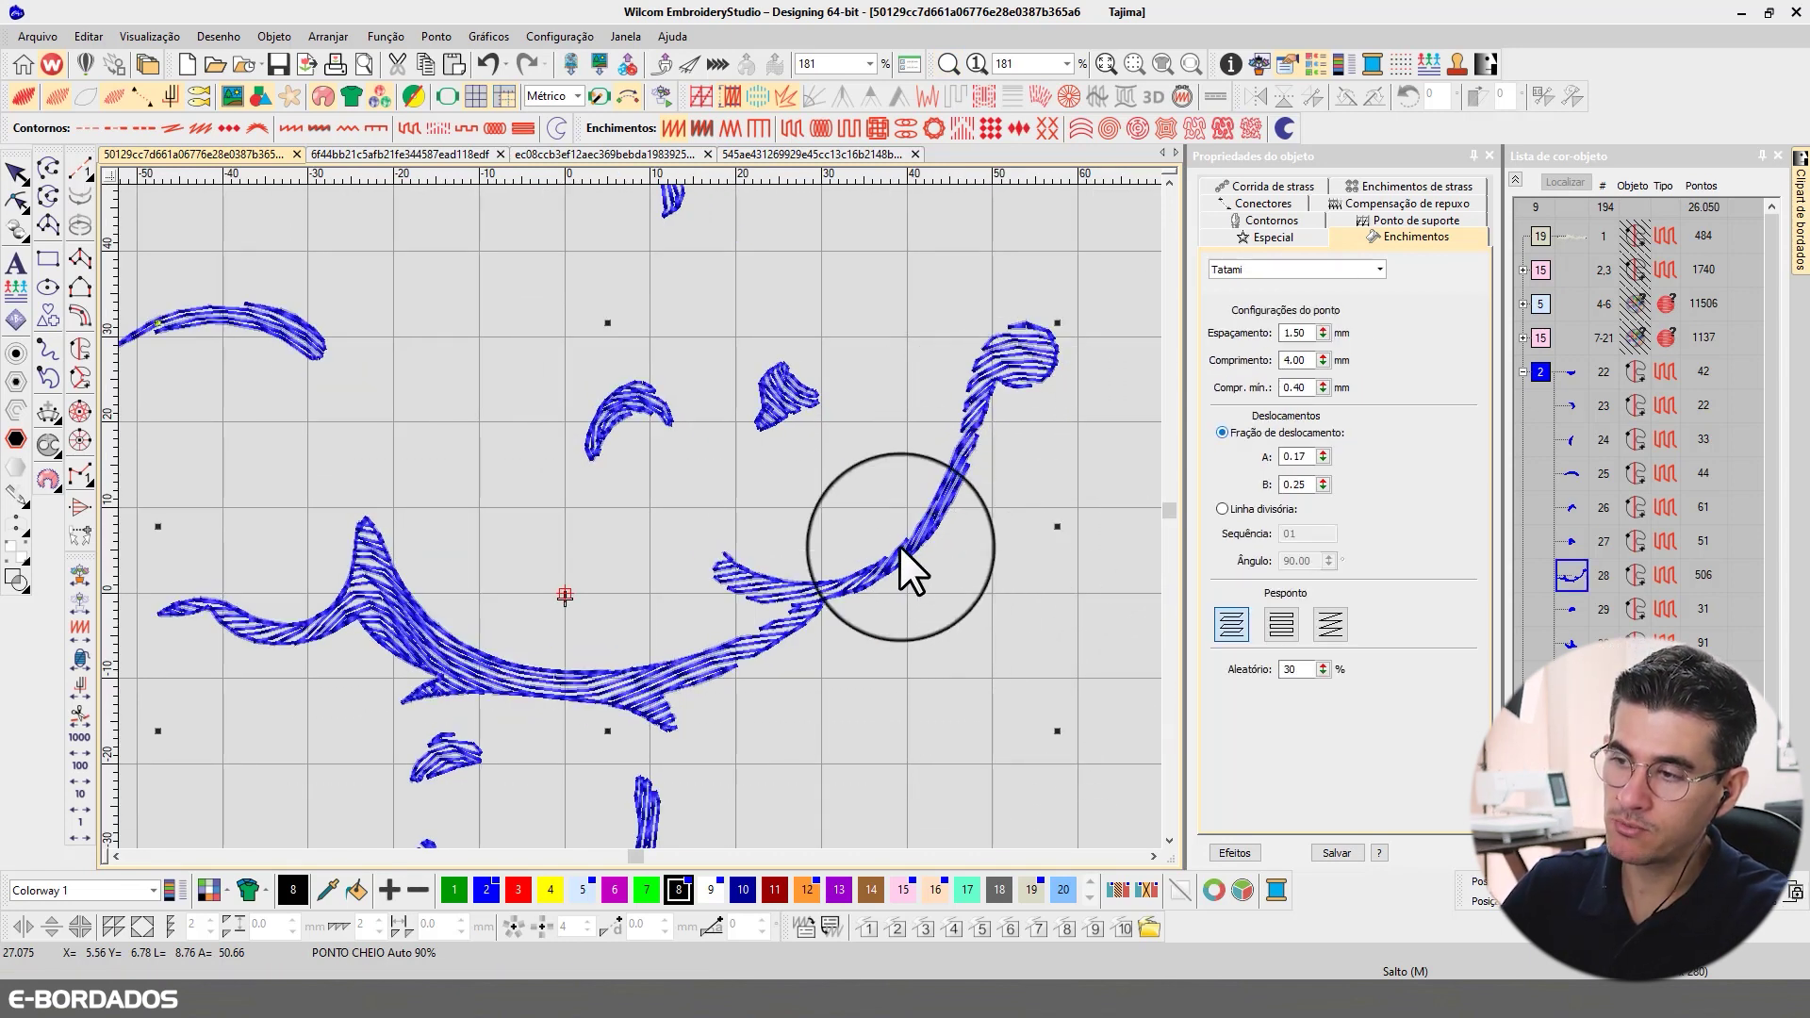
pyautogui.click(1581, 181)
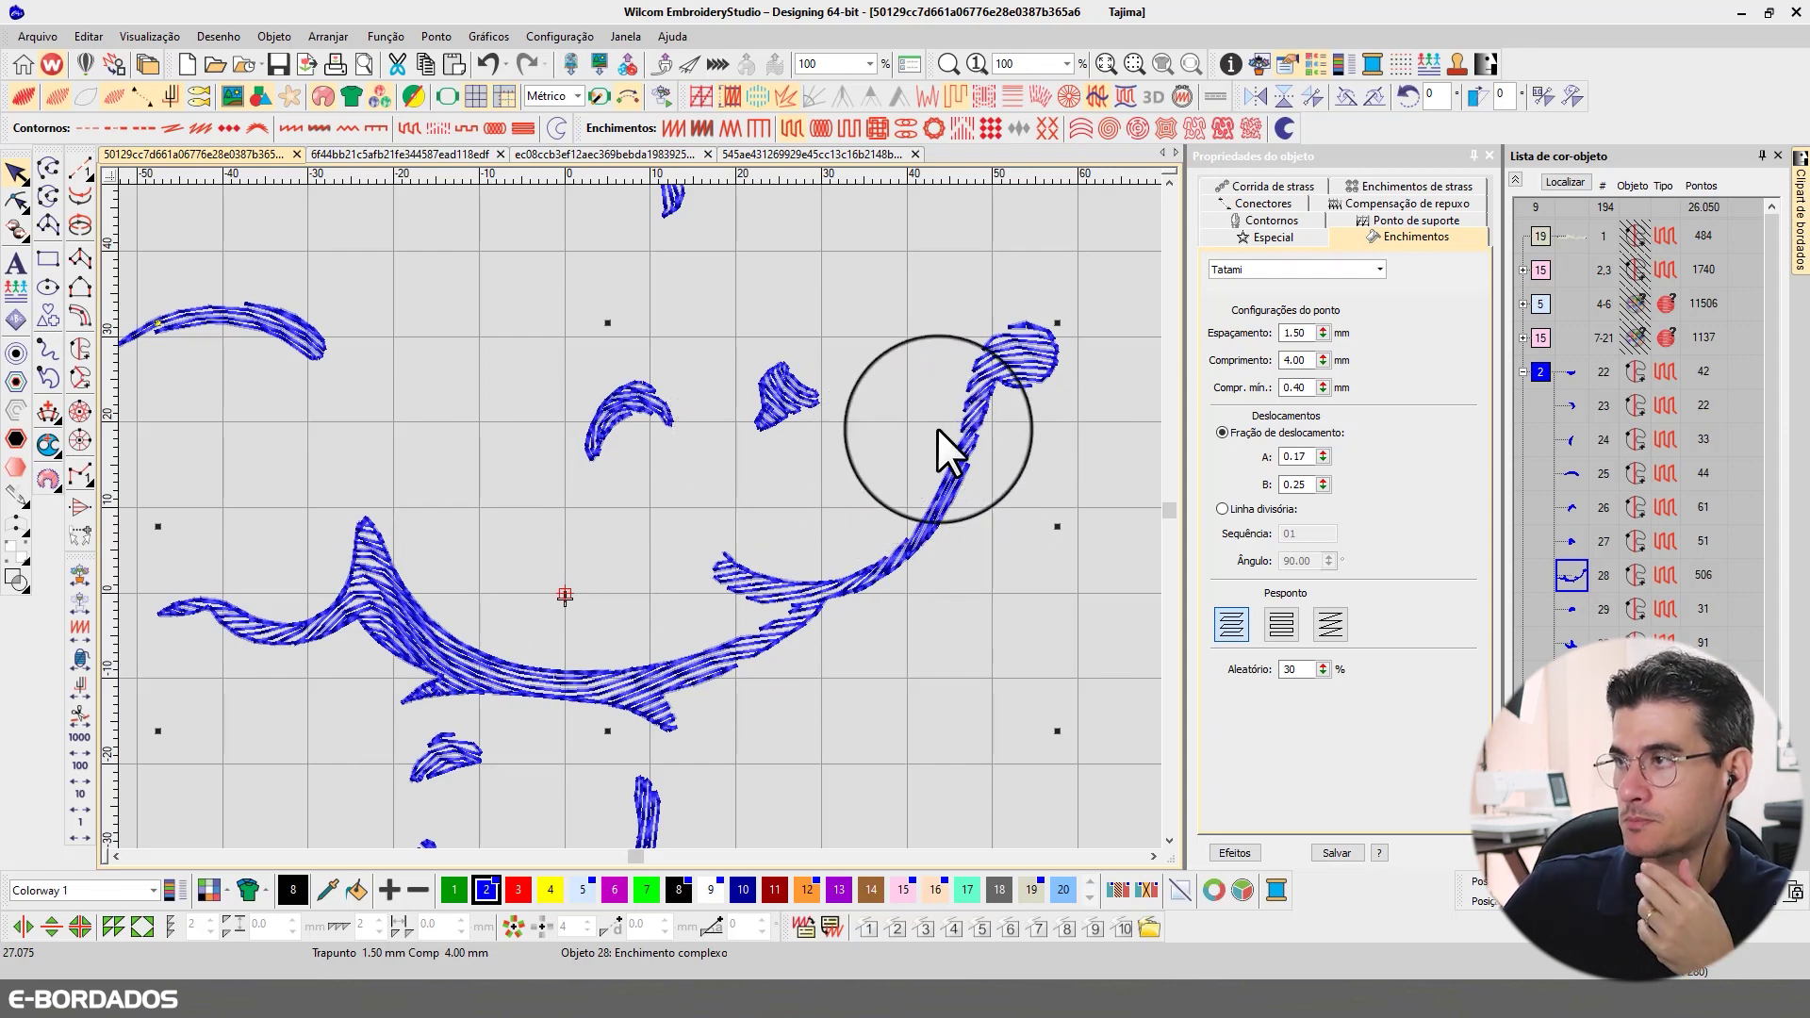
pyautogui.click(16, 200)
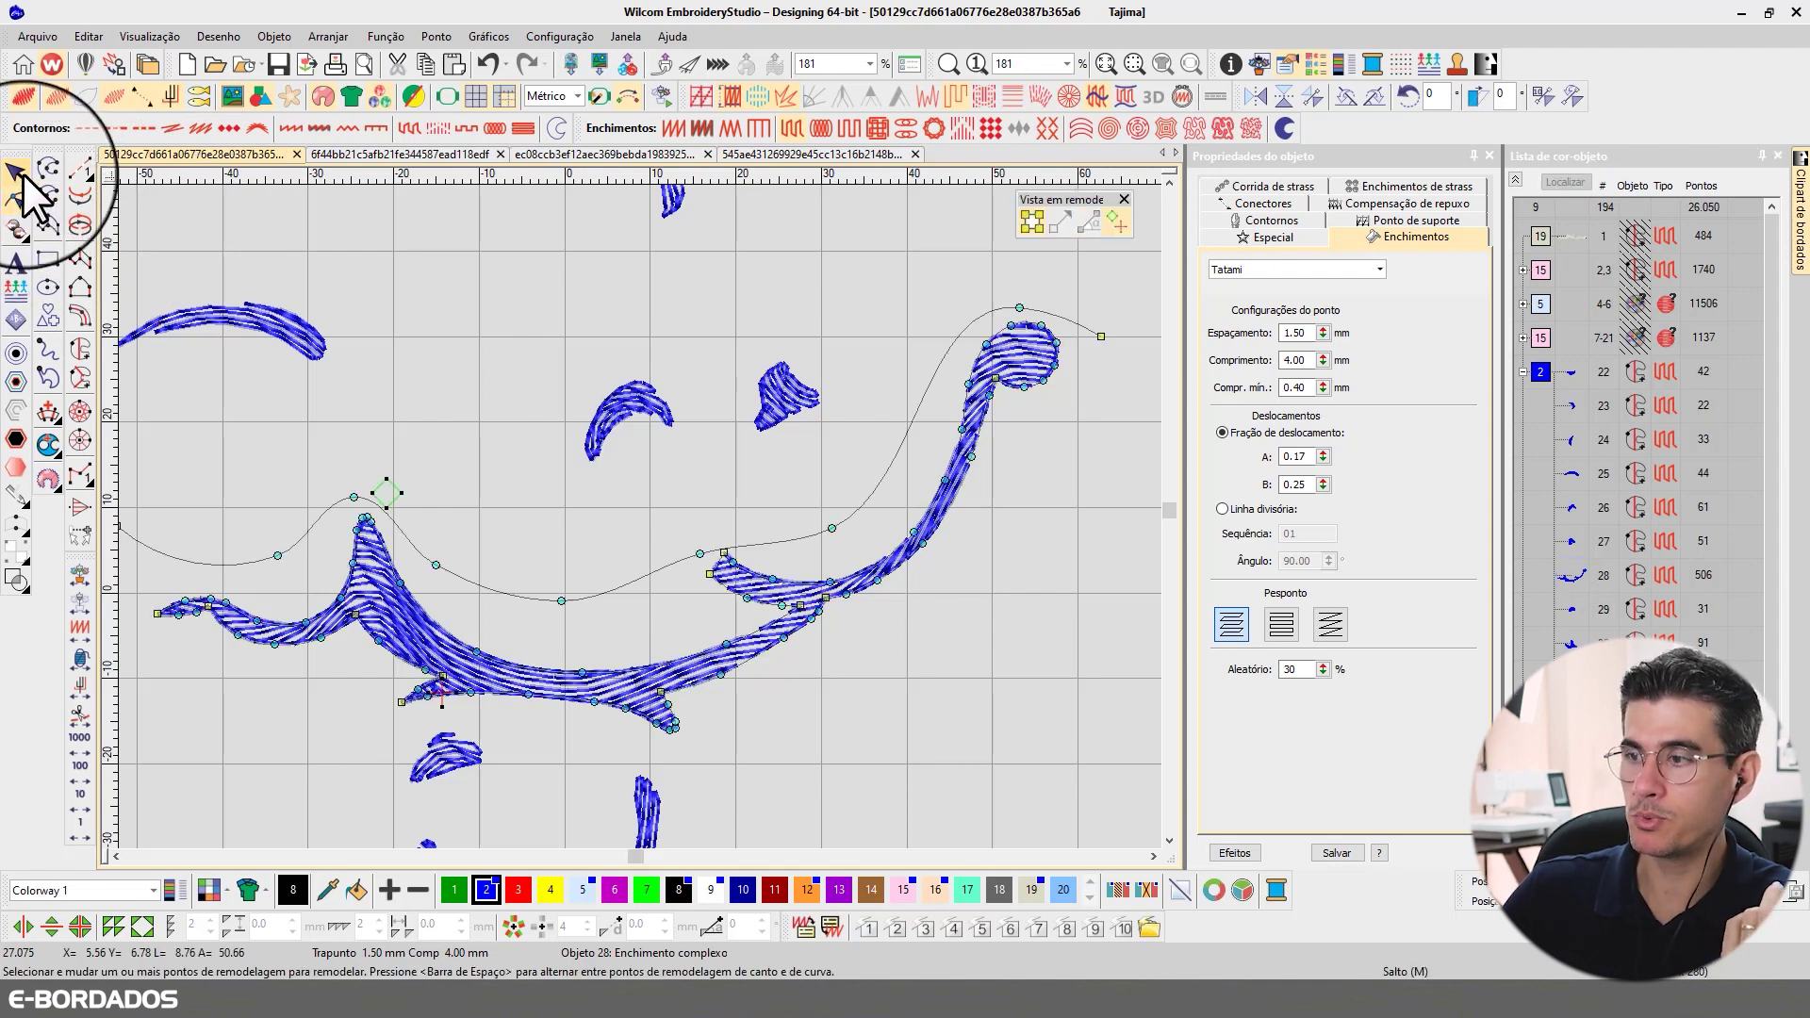
pyautogui.click(24, 177)
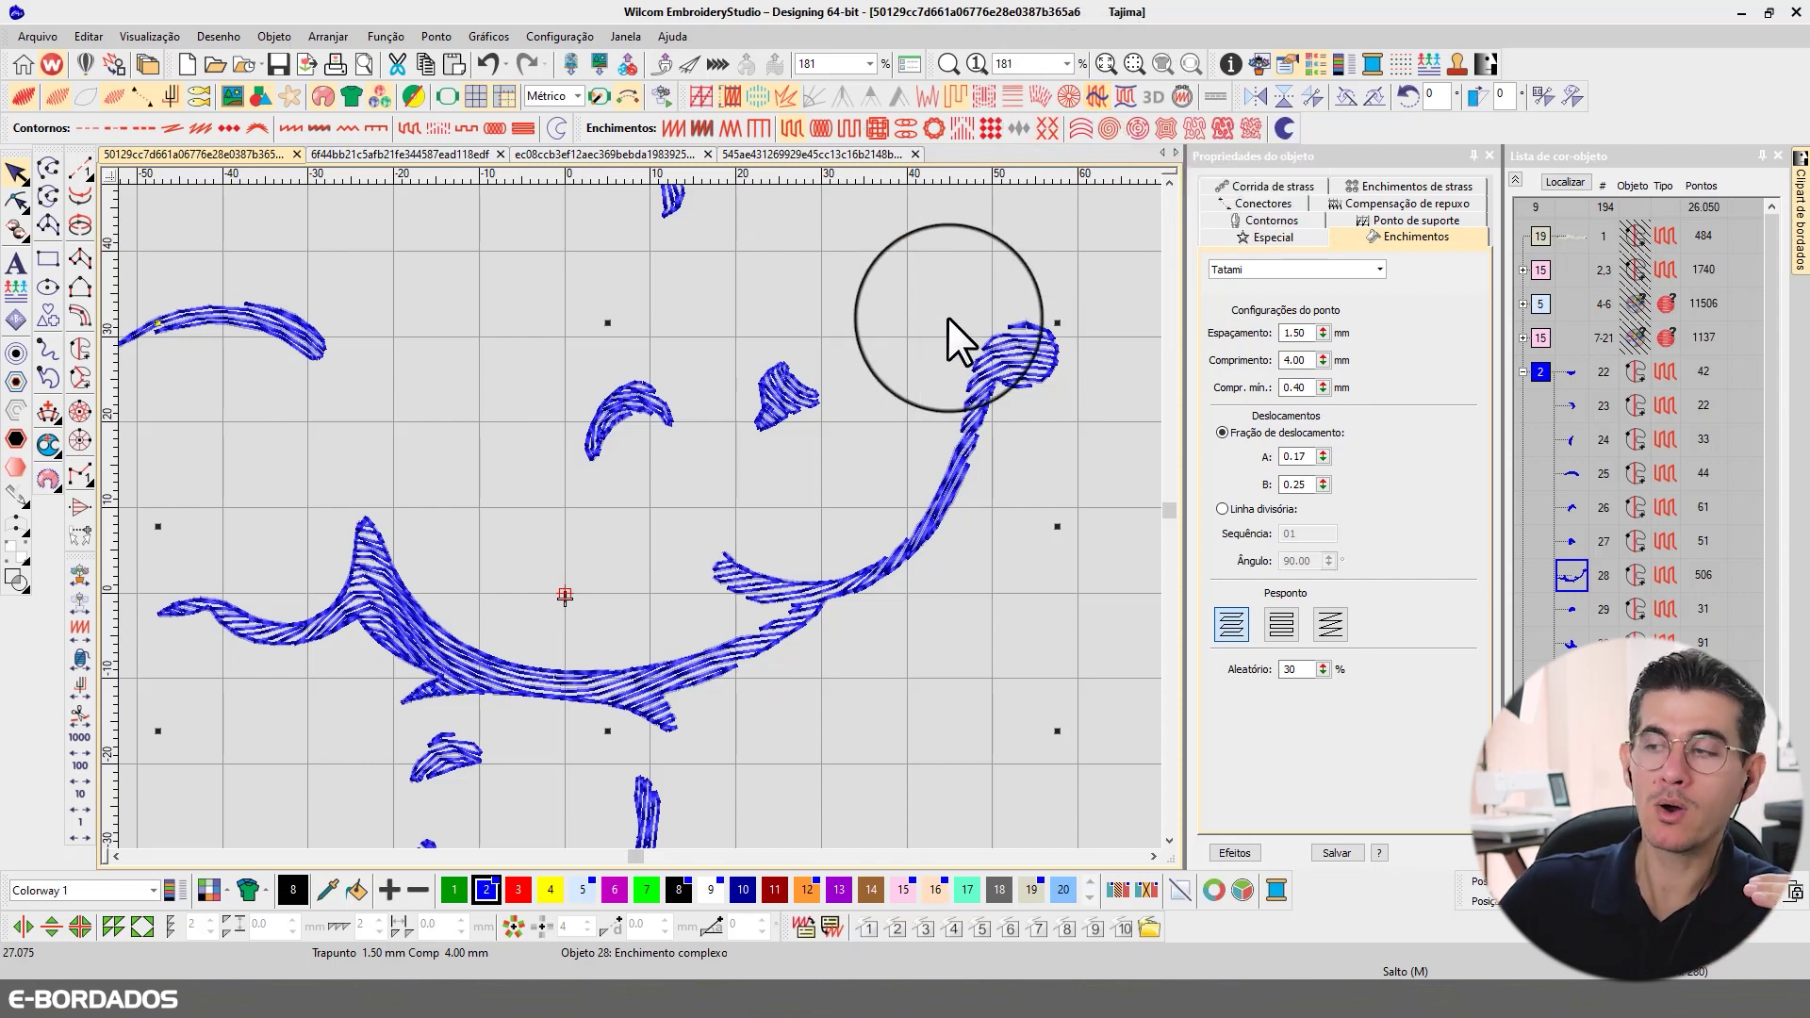
pyautogui.click(16, 201)
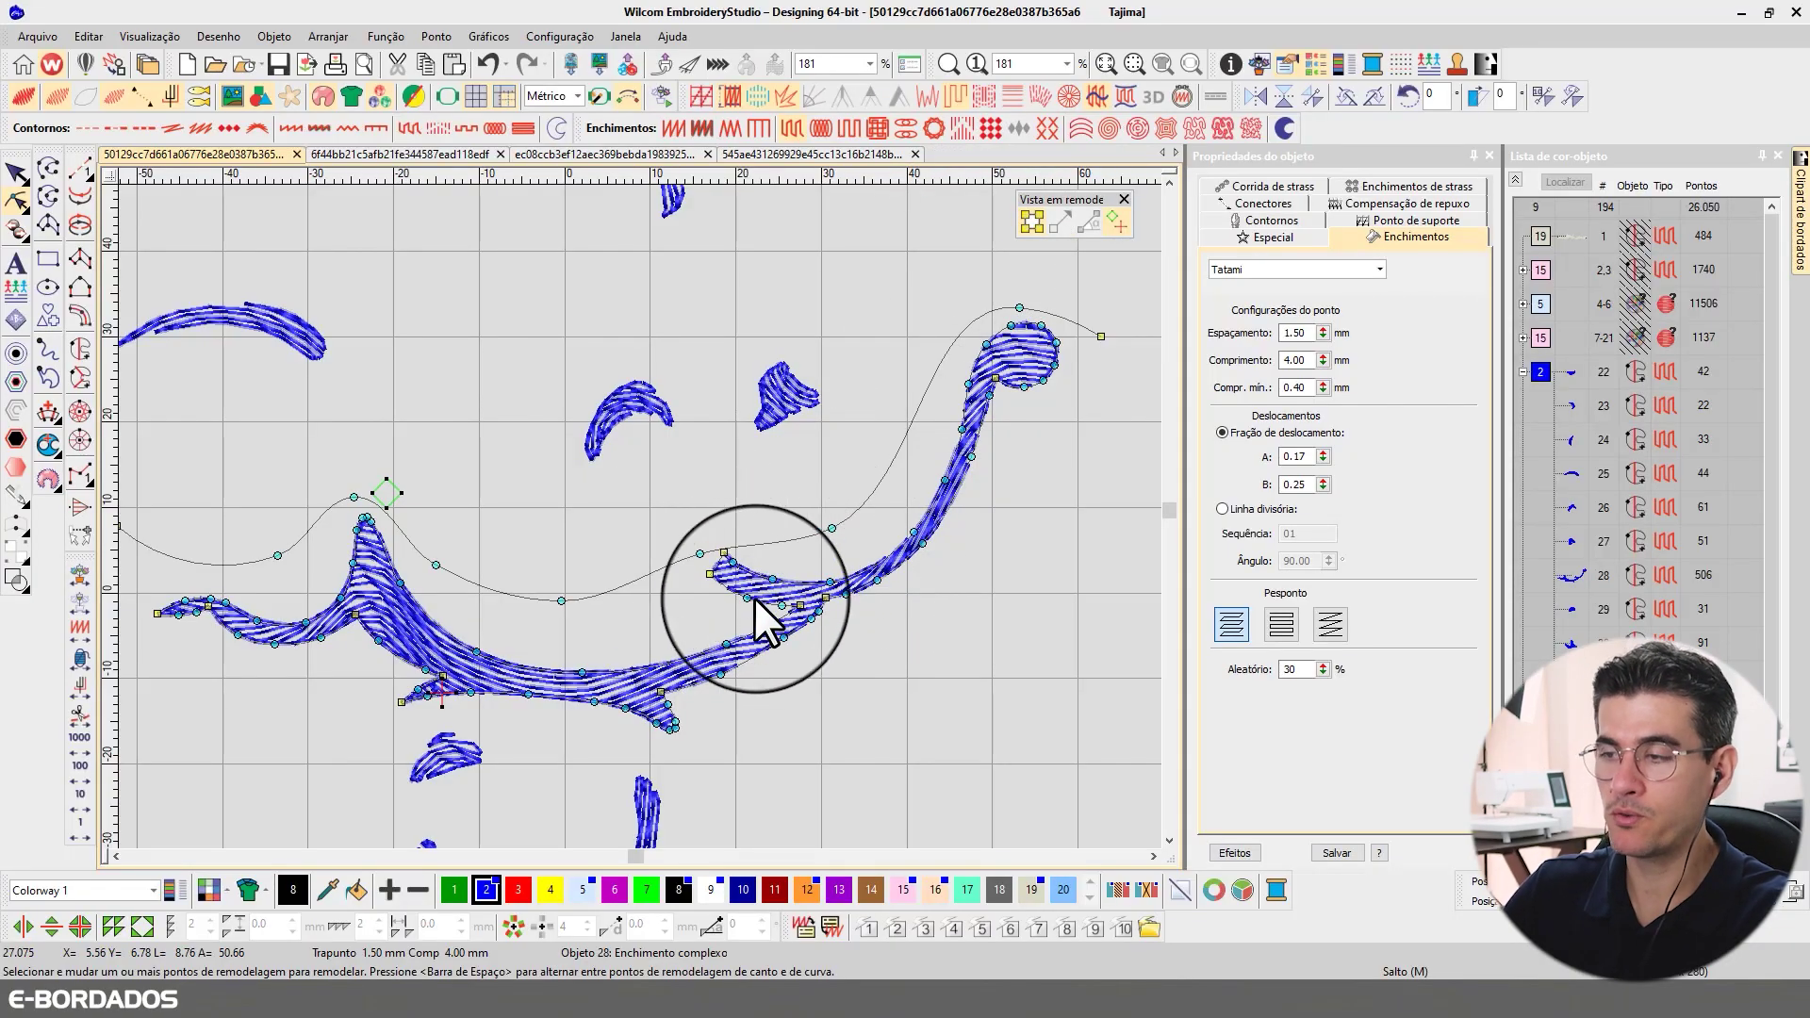
pyautogui.click(708, 498)
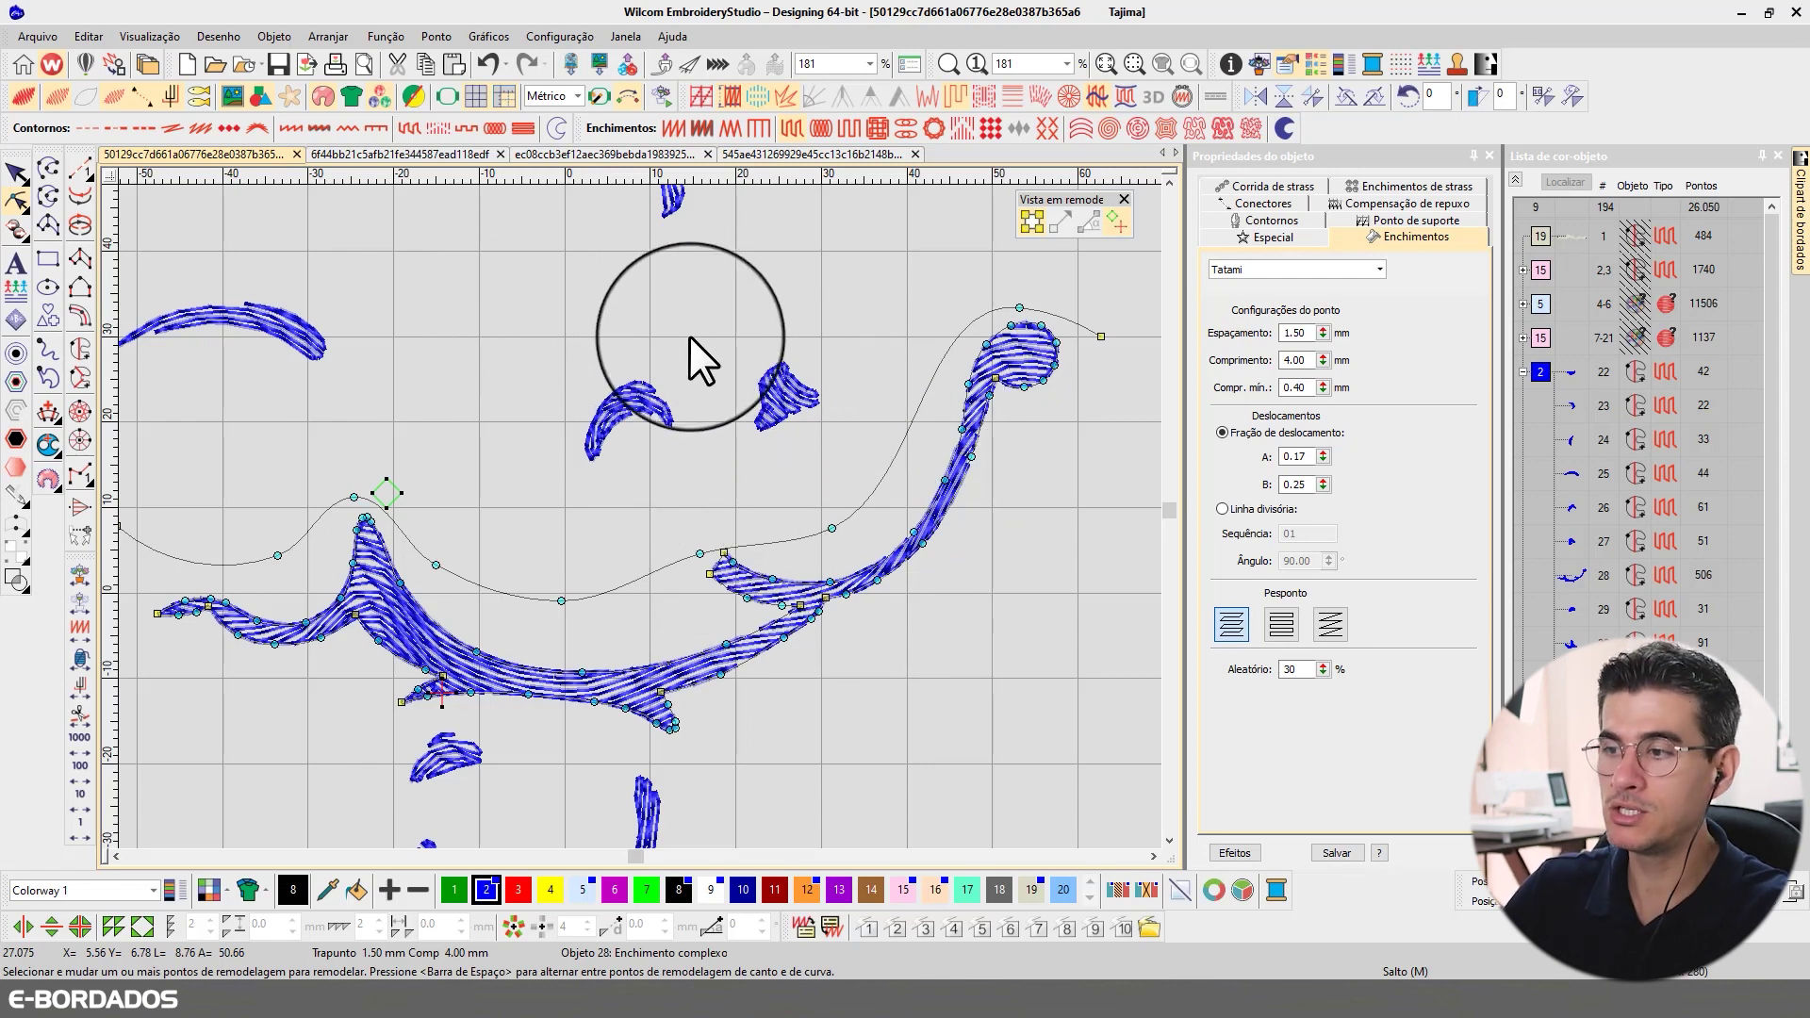
pyautogui.scroll(-1, 803, 430)
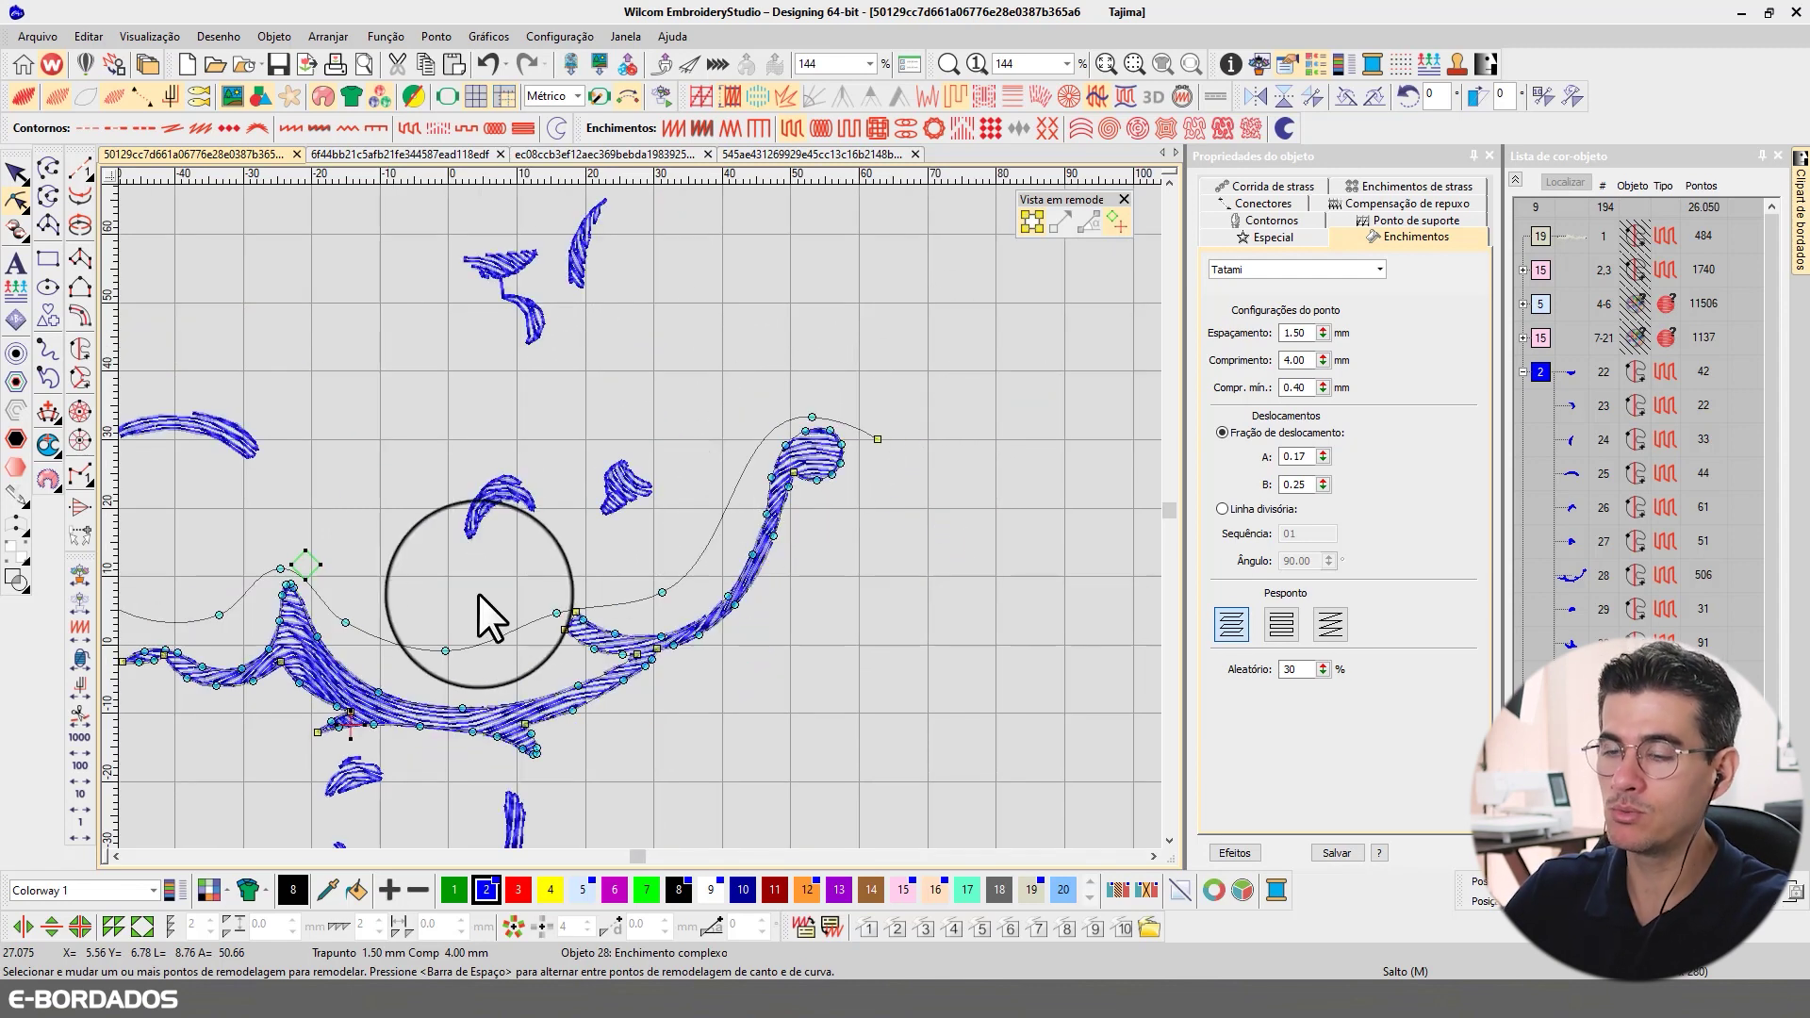
pyautogui.scroll(1, 487, 590)
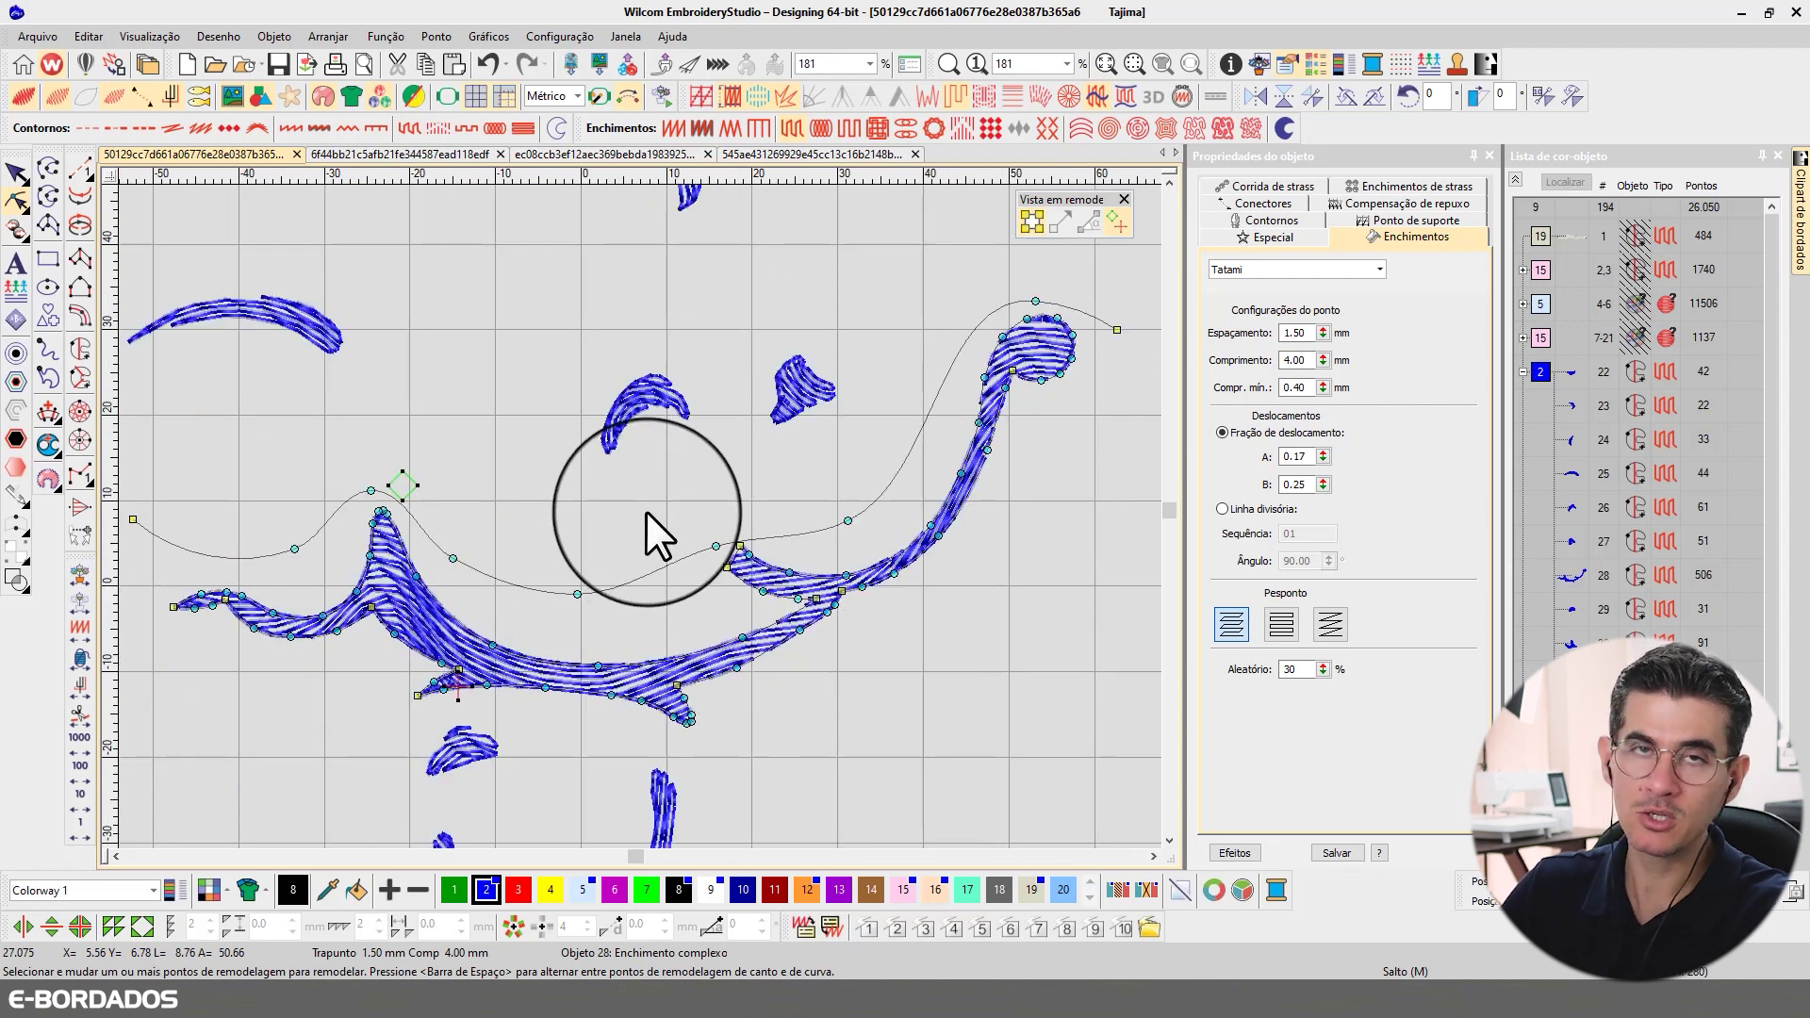
pyautogui.click(16, 172)
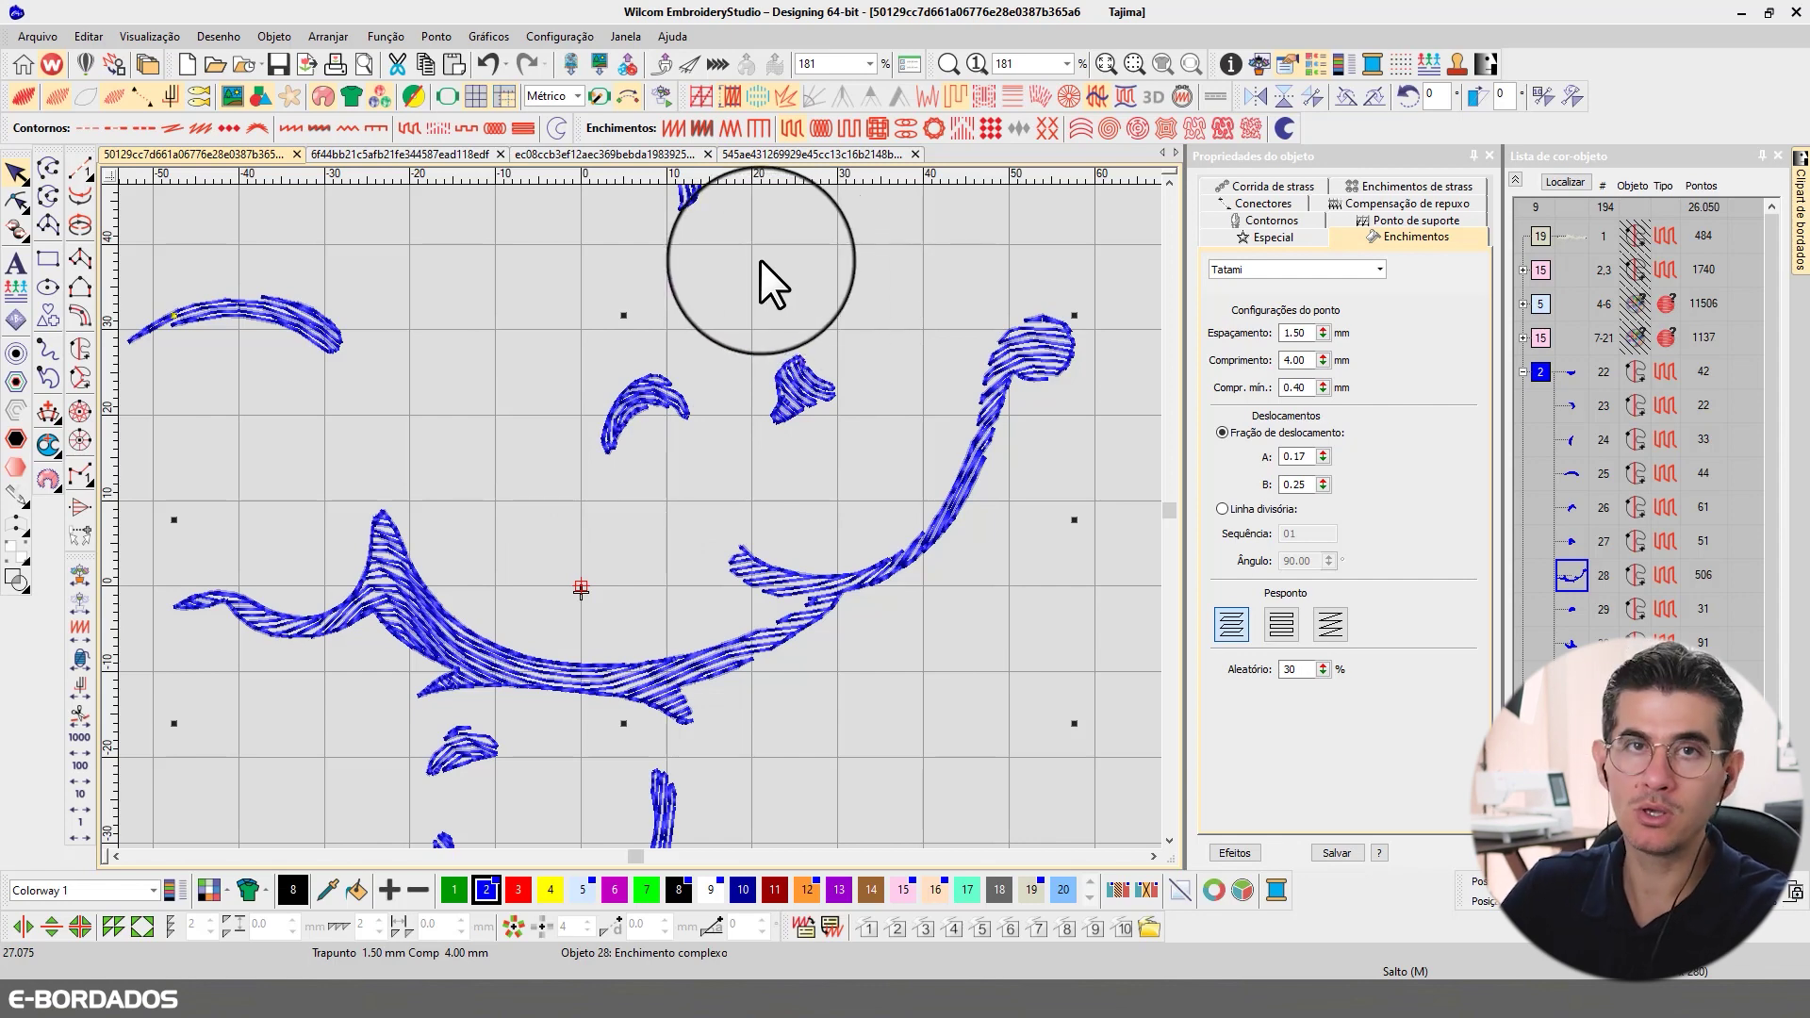
pyautogui.click(800, 240)
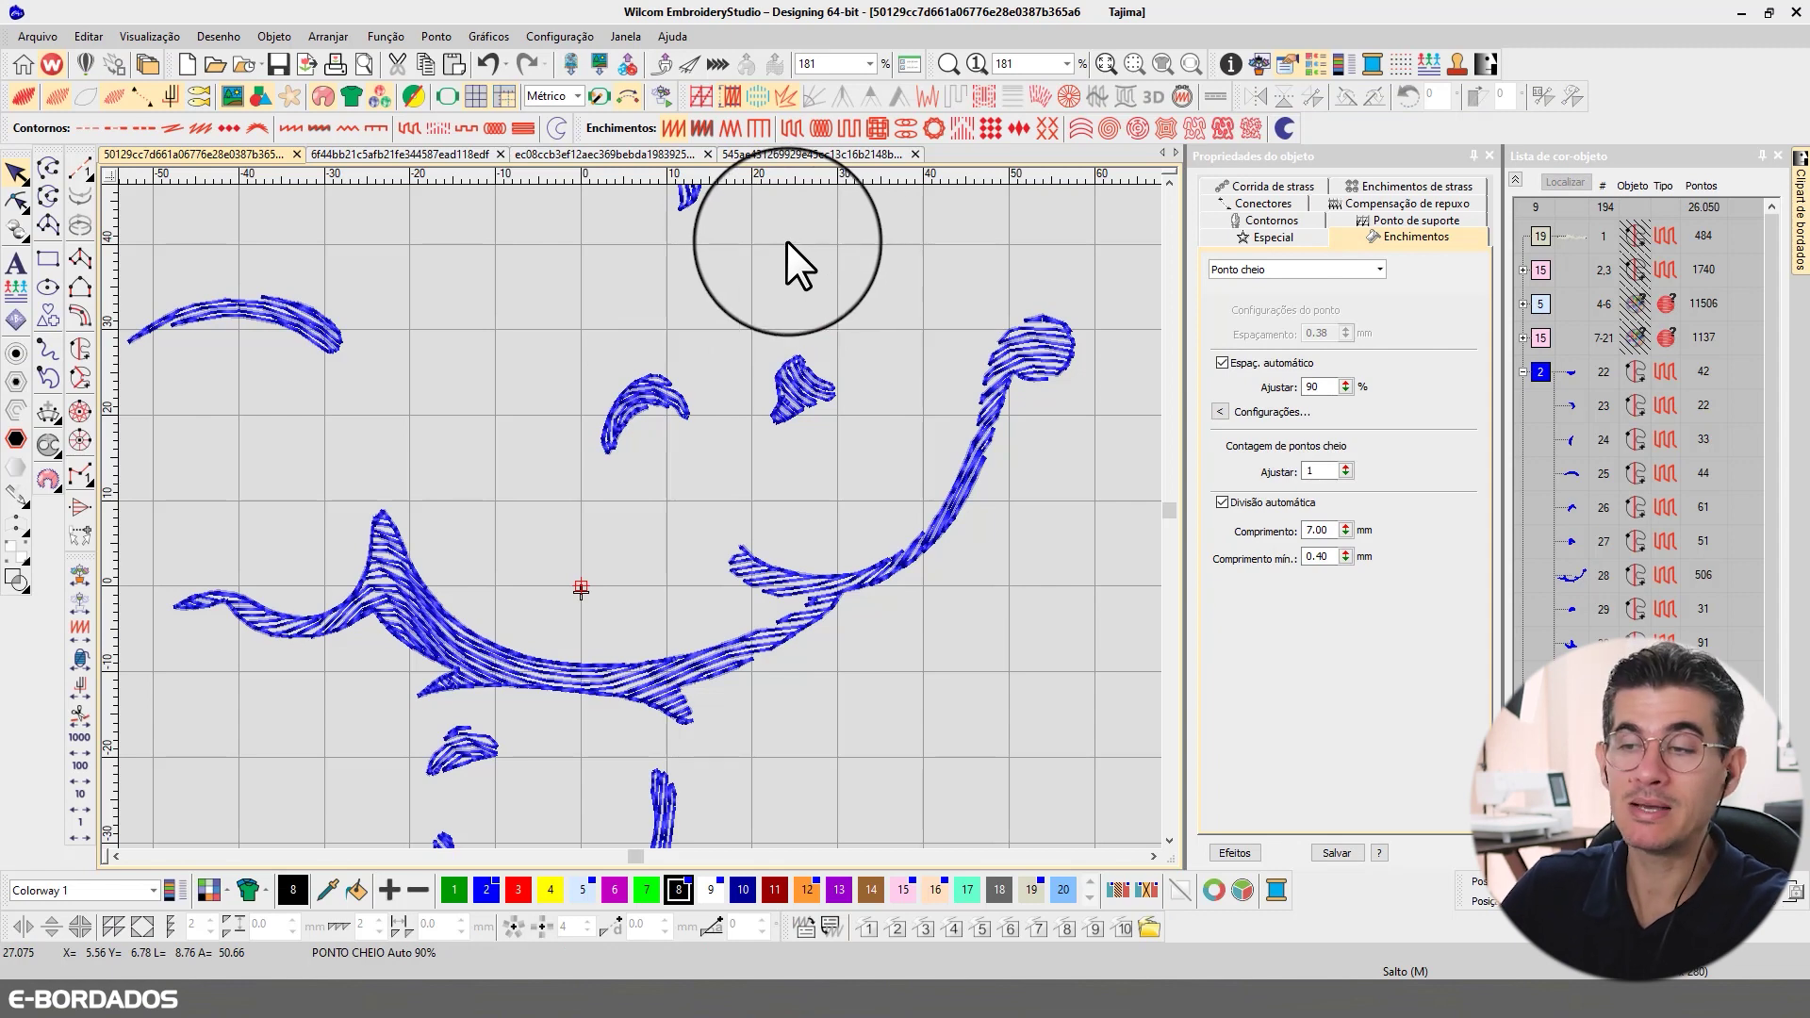
# - Set colour 3 as the current thread colour for new objects, with nothing selected in the isolated shading
pyautogui.hotkey('shift', 'z')
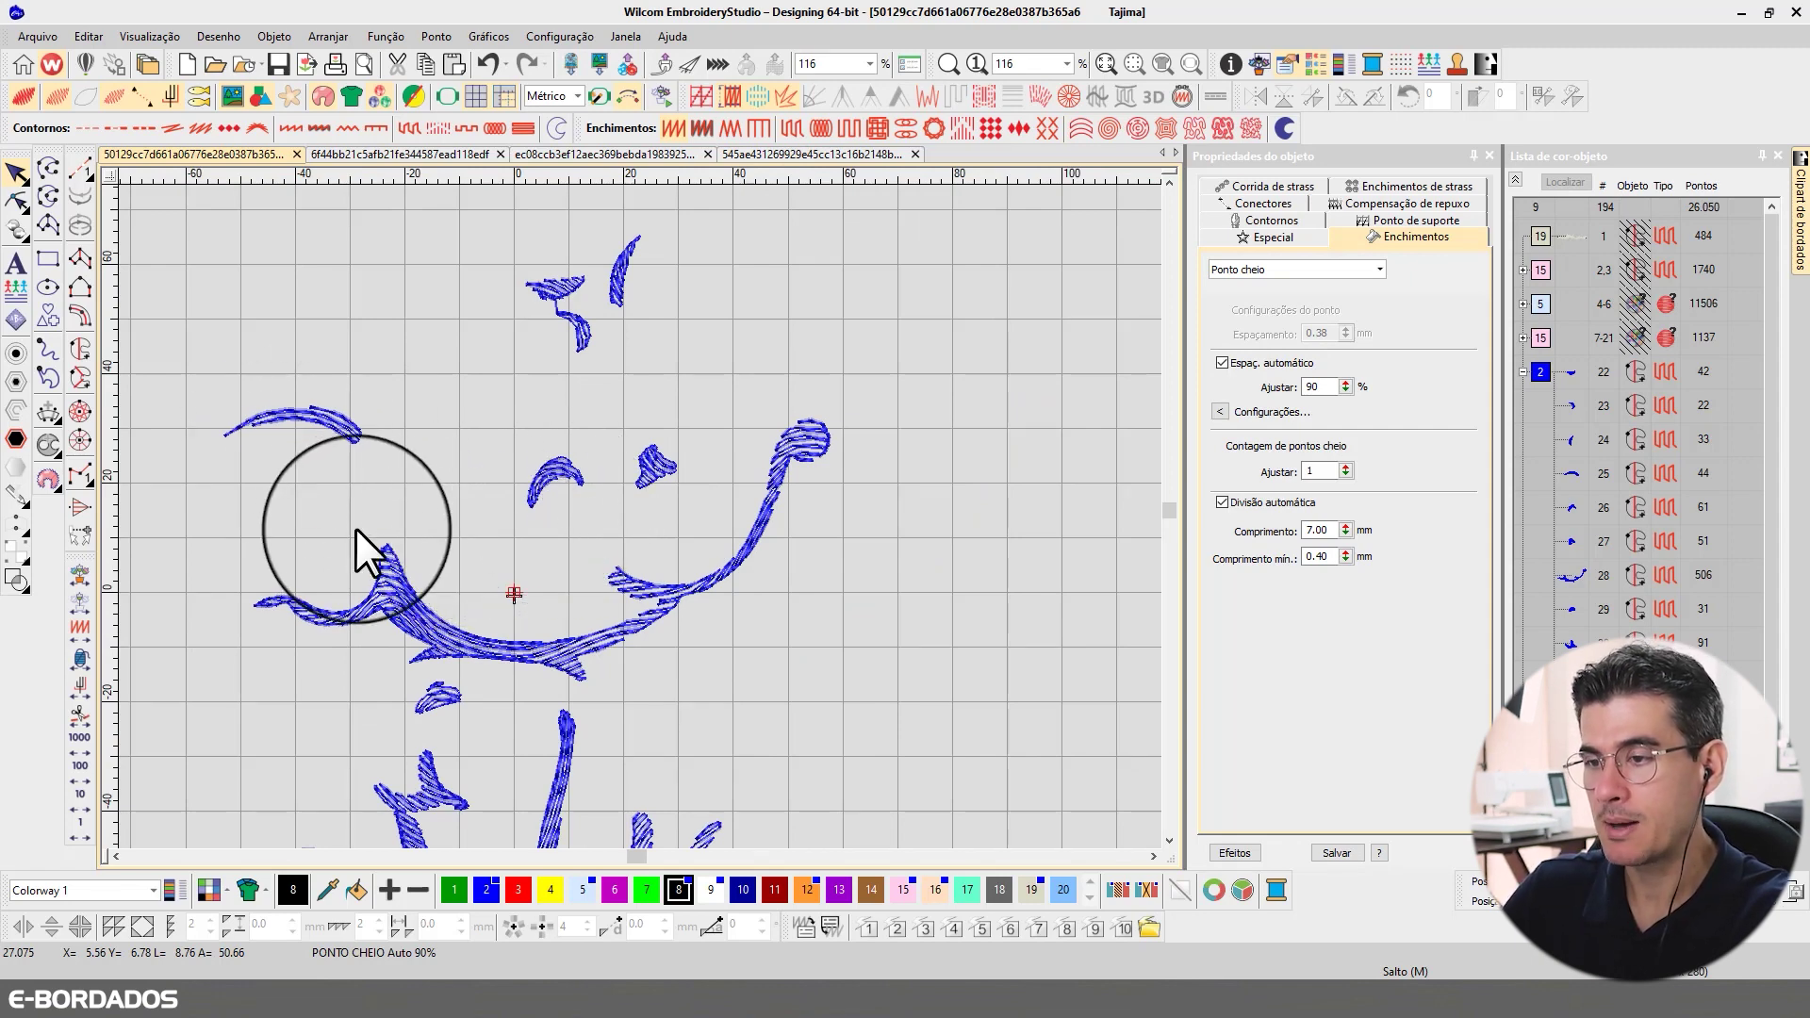
pyautogui.press('b')
pyautogui.moveTo(242, 456); pyautogui.dragTo(719, 727)
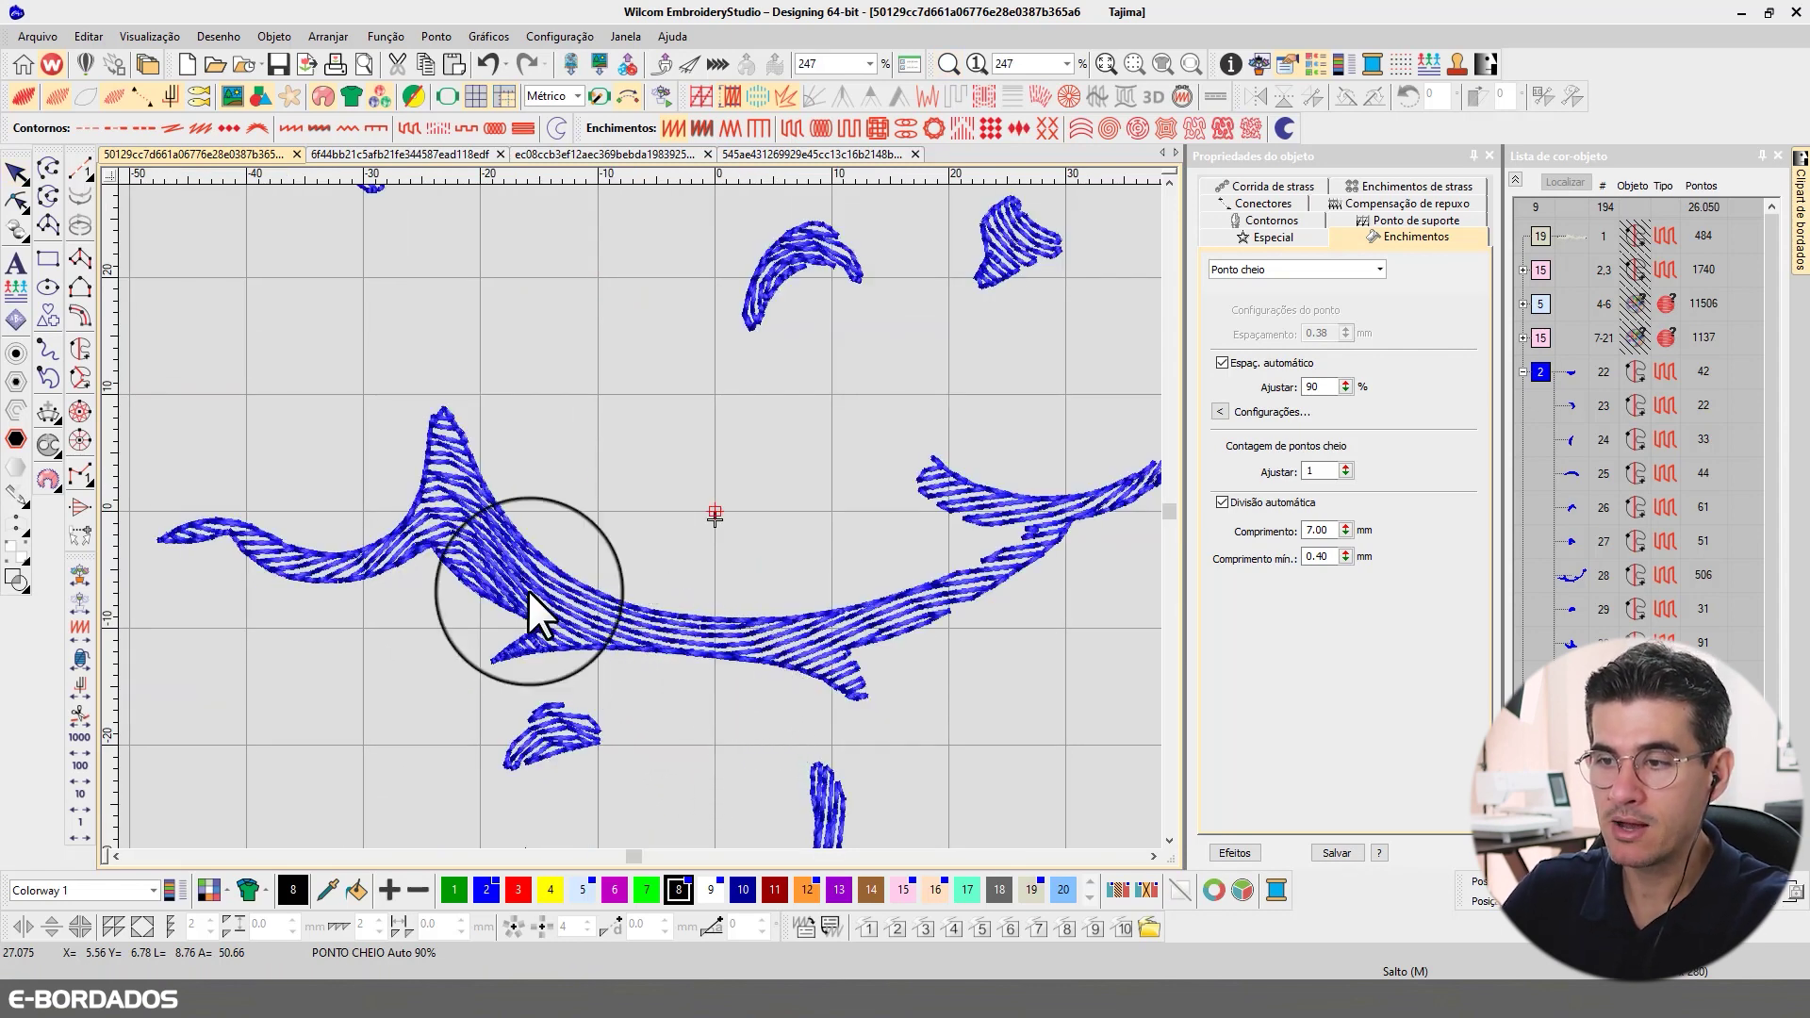
pyautogui.scroll(-2, 642, 517)
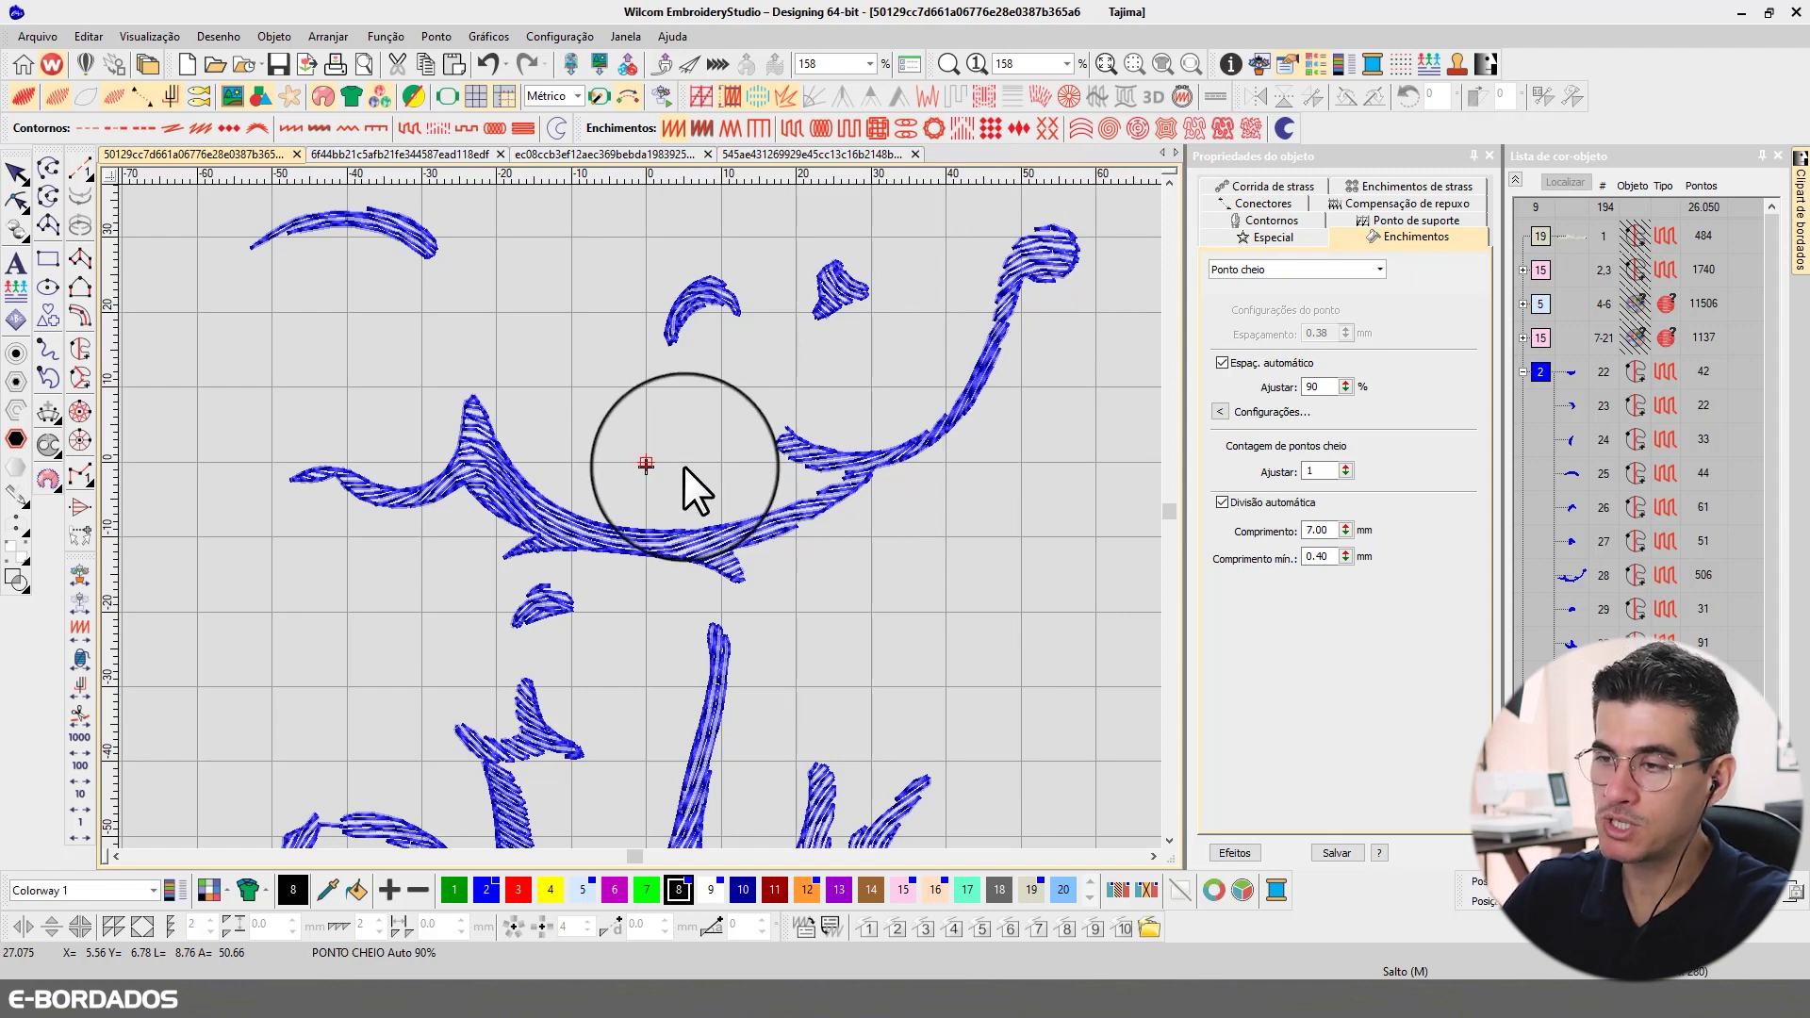
pyautogui.click(519, 890)
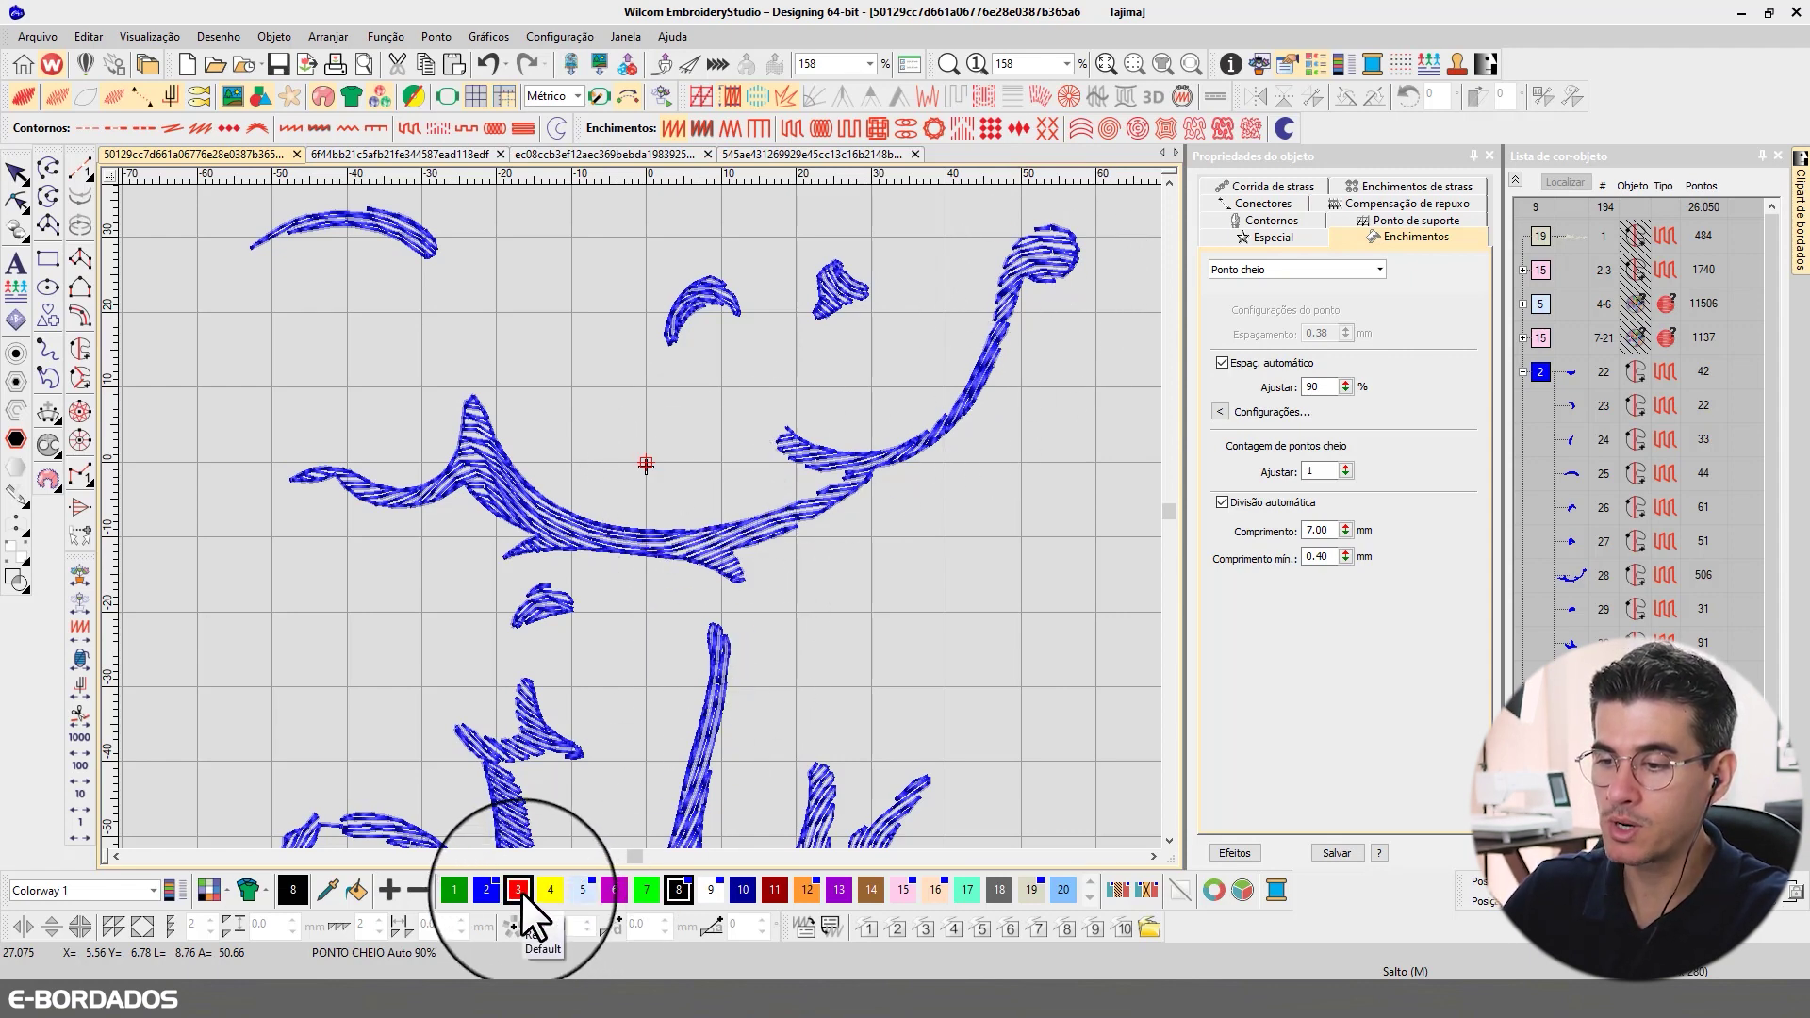
pyautogui.press('b')
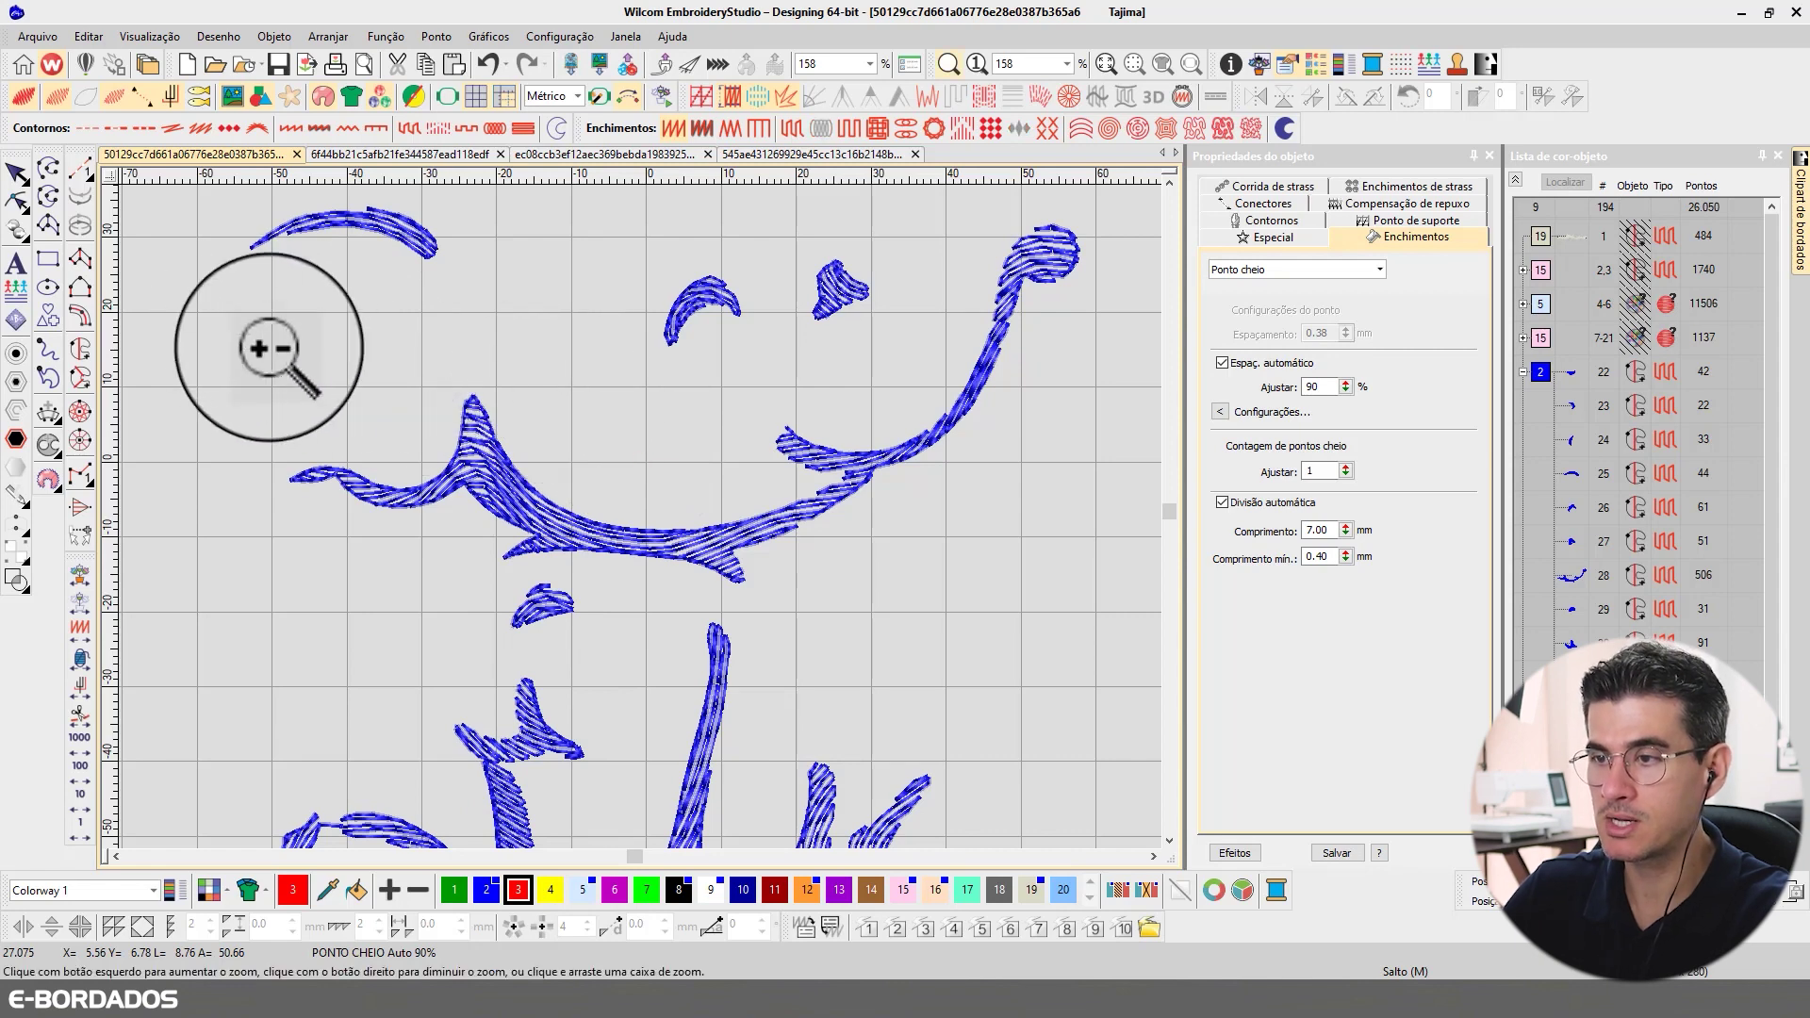
pyautogui.moveTo(252, 329); pyautogui.dragTo(1044, 626)
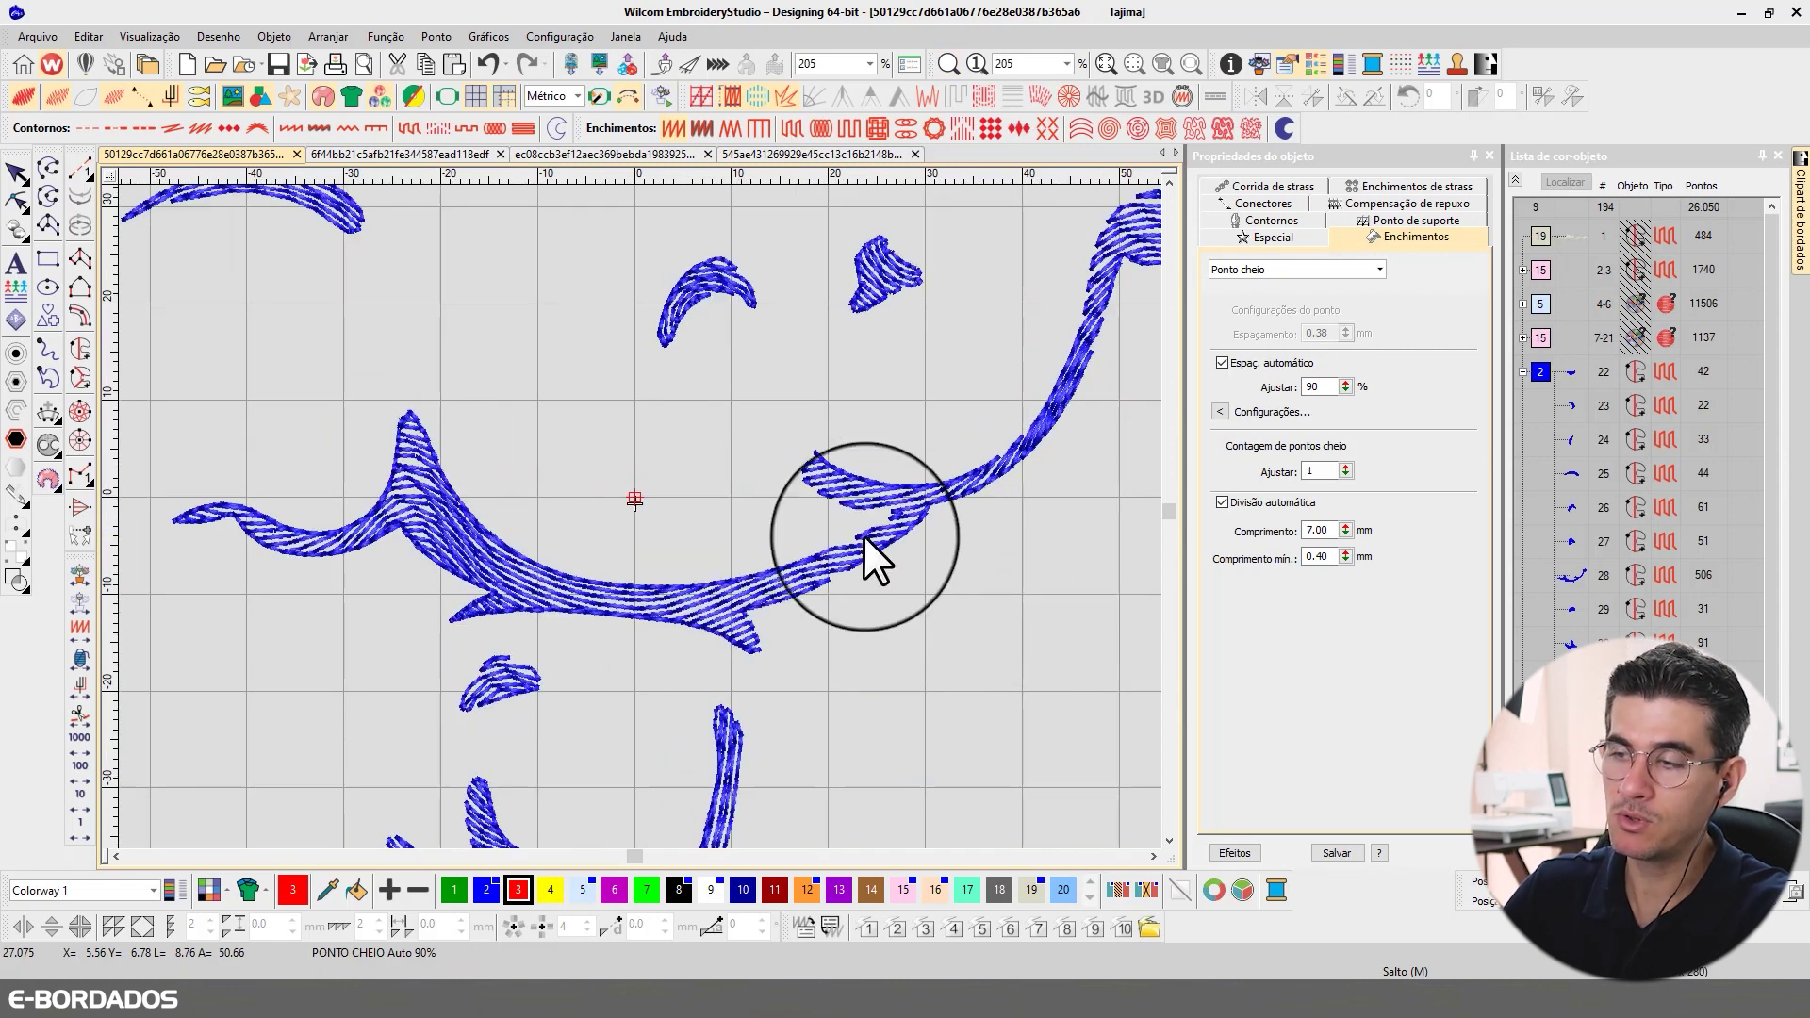
pyautogui.click(1156, 855)
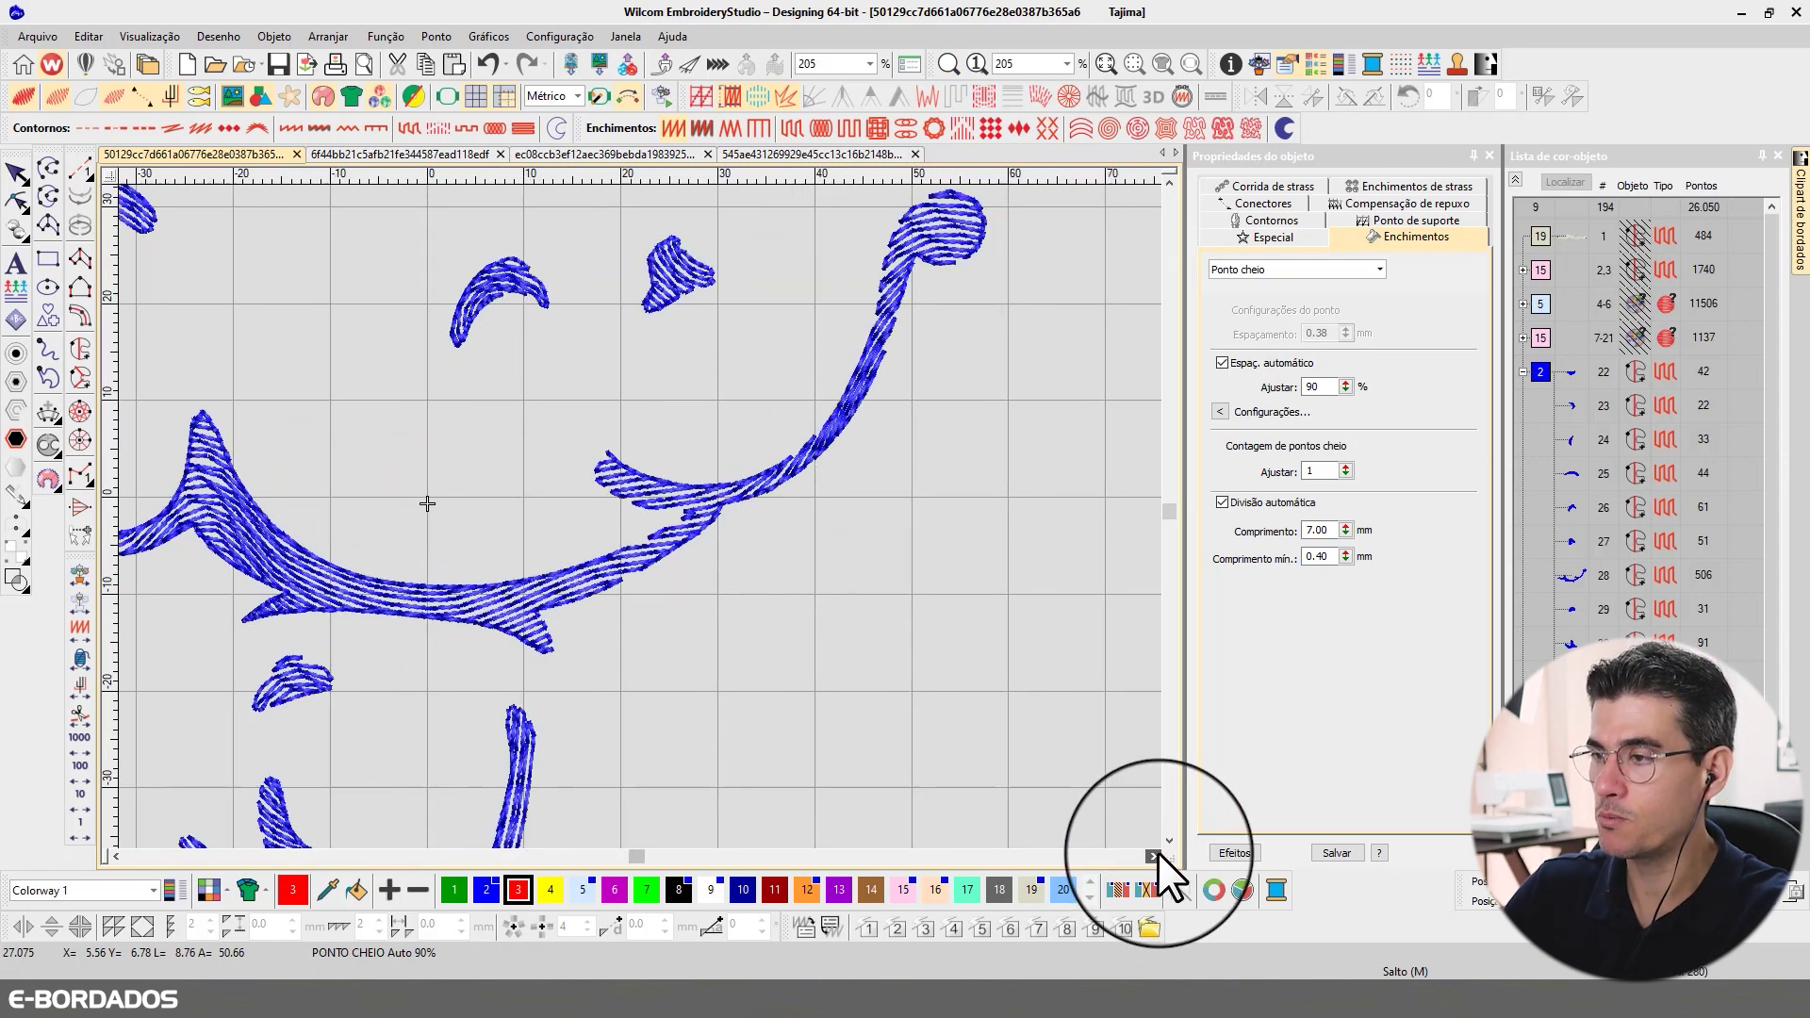
pyautogui.click(1168, 180)
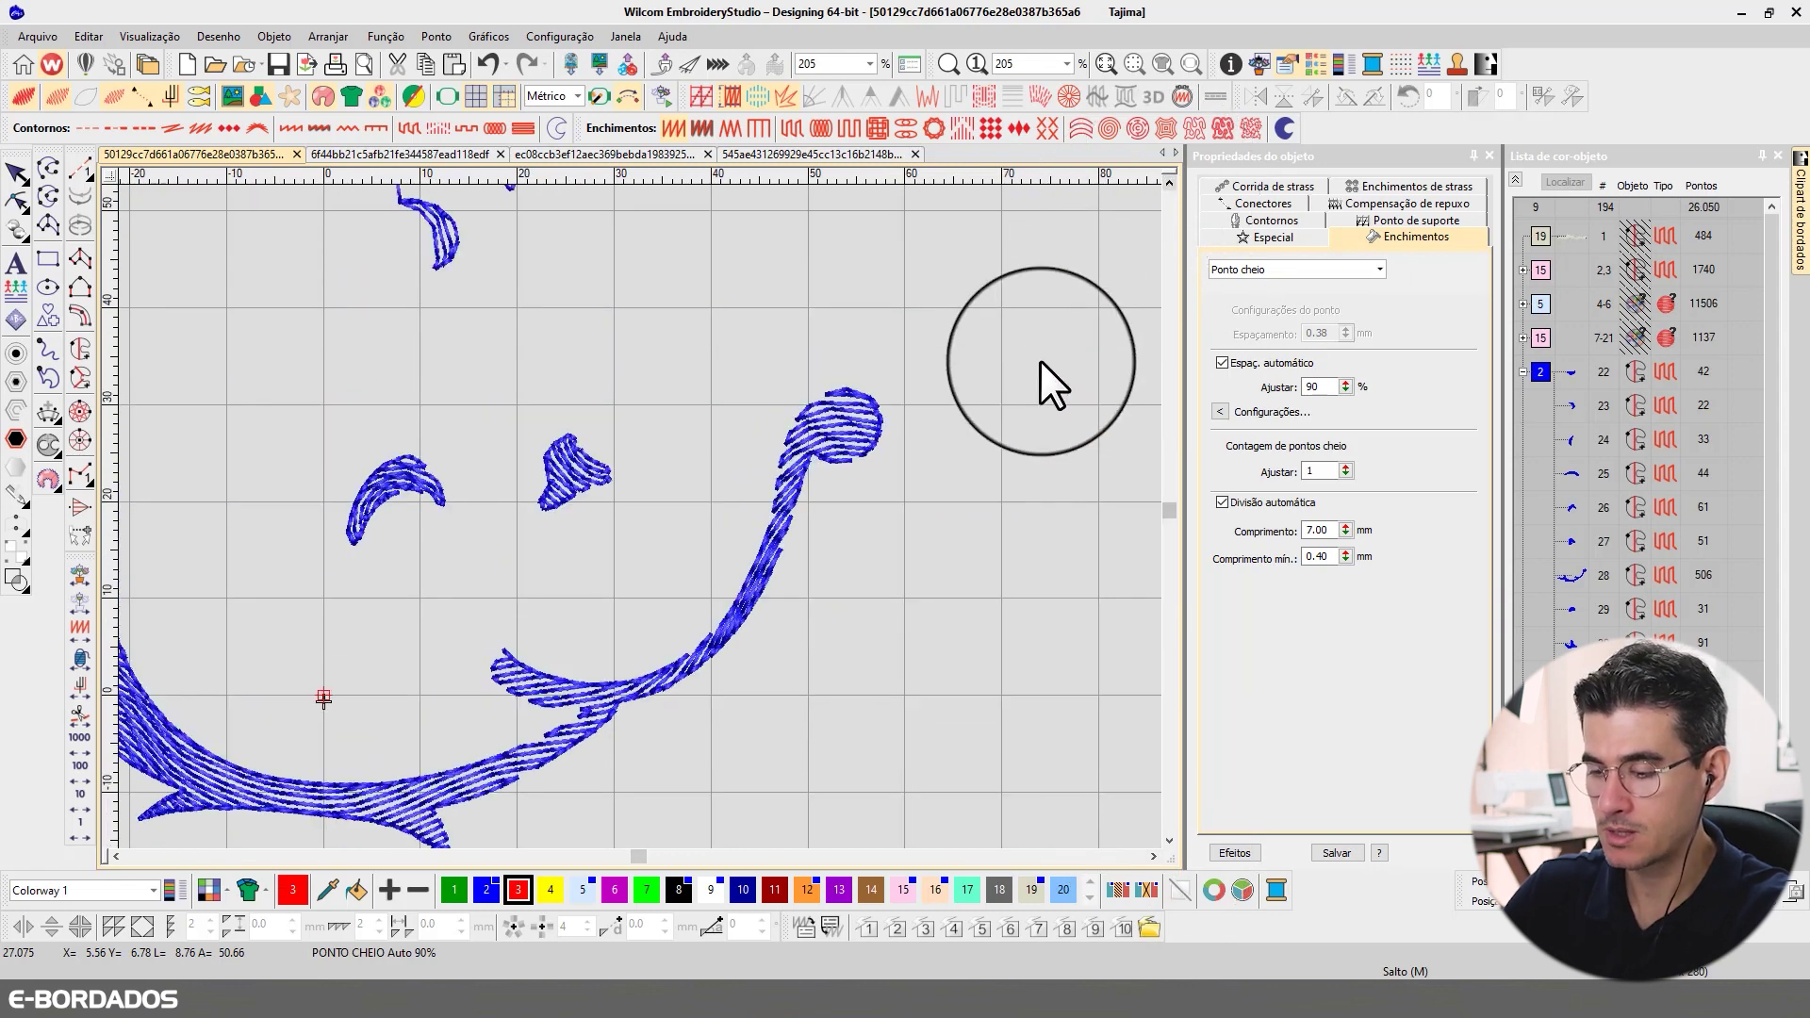
# - Inspect the fill properties of the long blue curved stroke with the rounded tip, leaving it deselected
pyautogui.press('b')
pyautogui.moveTo(390, 289); pyautogui.dragTo(943, 756)
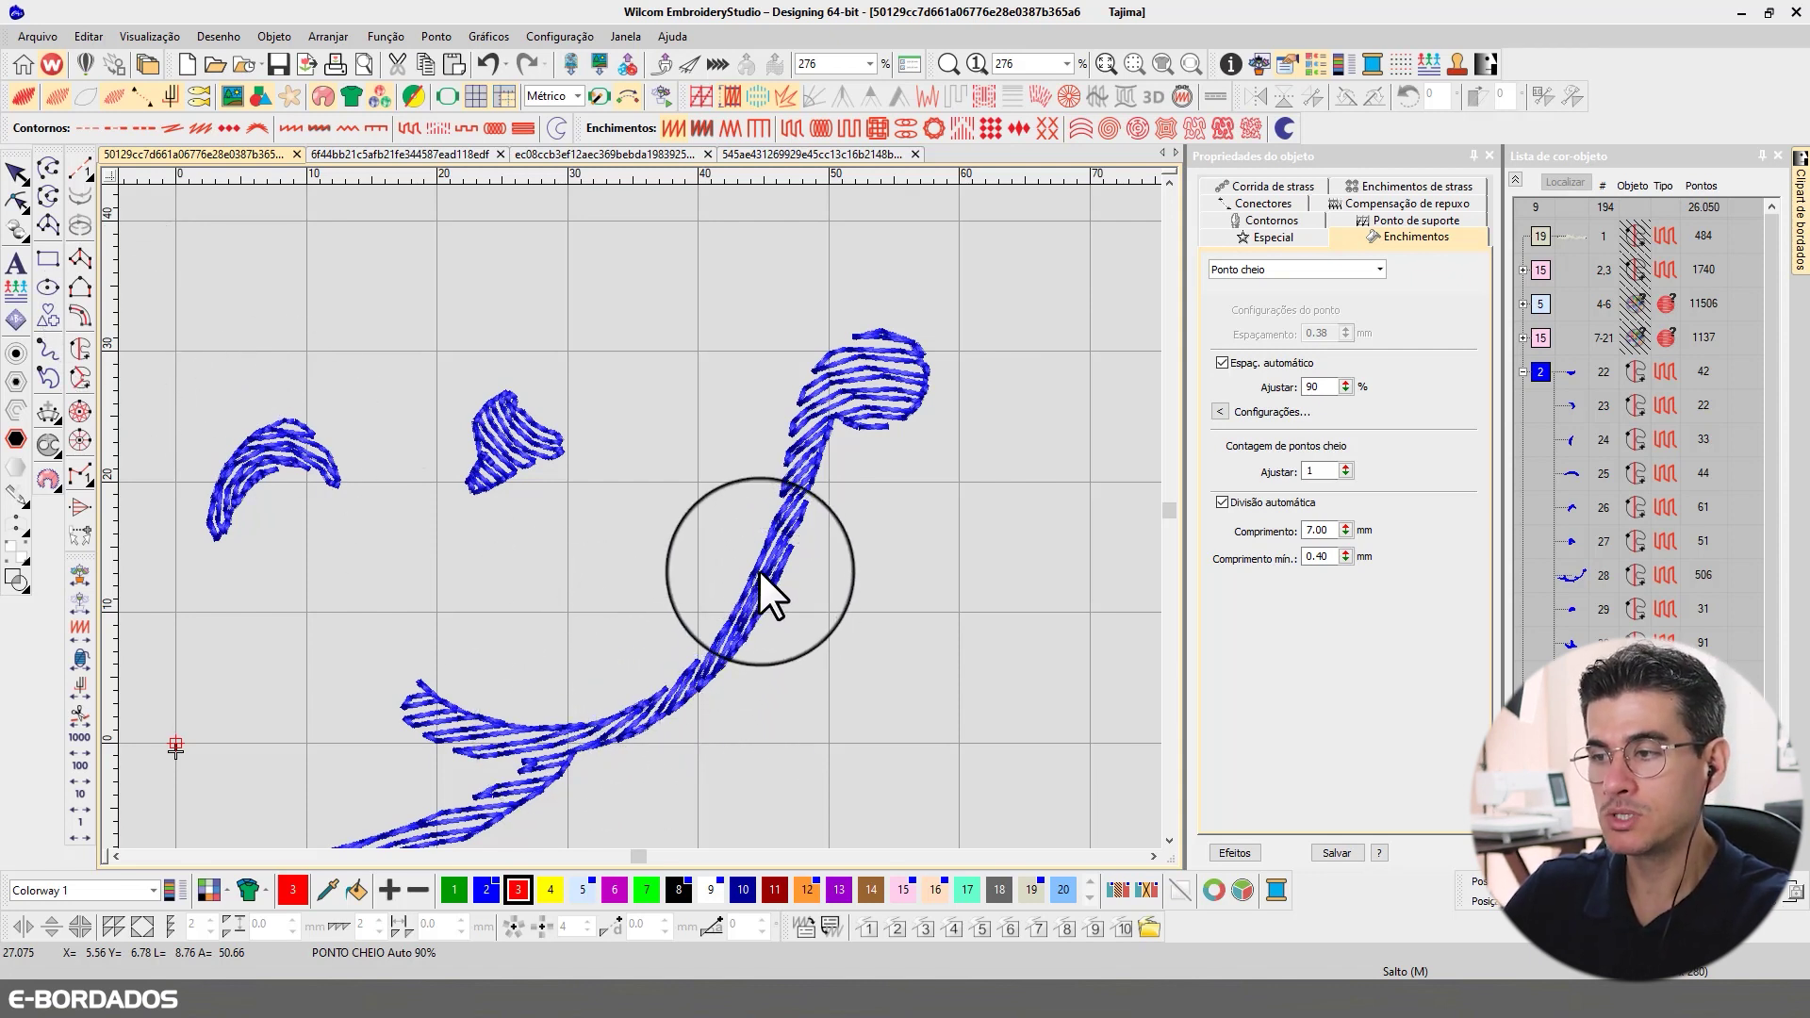
pyautogui.click(16, 173)
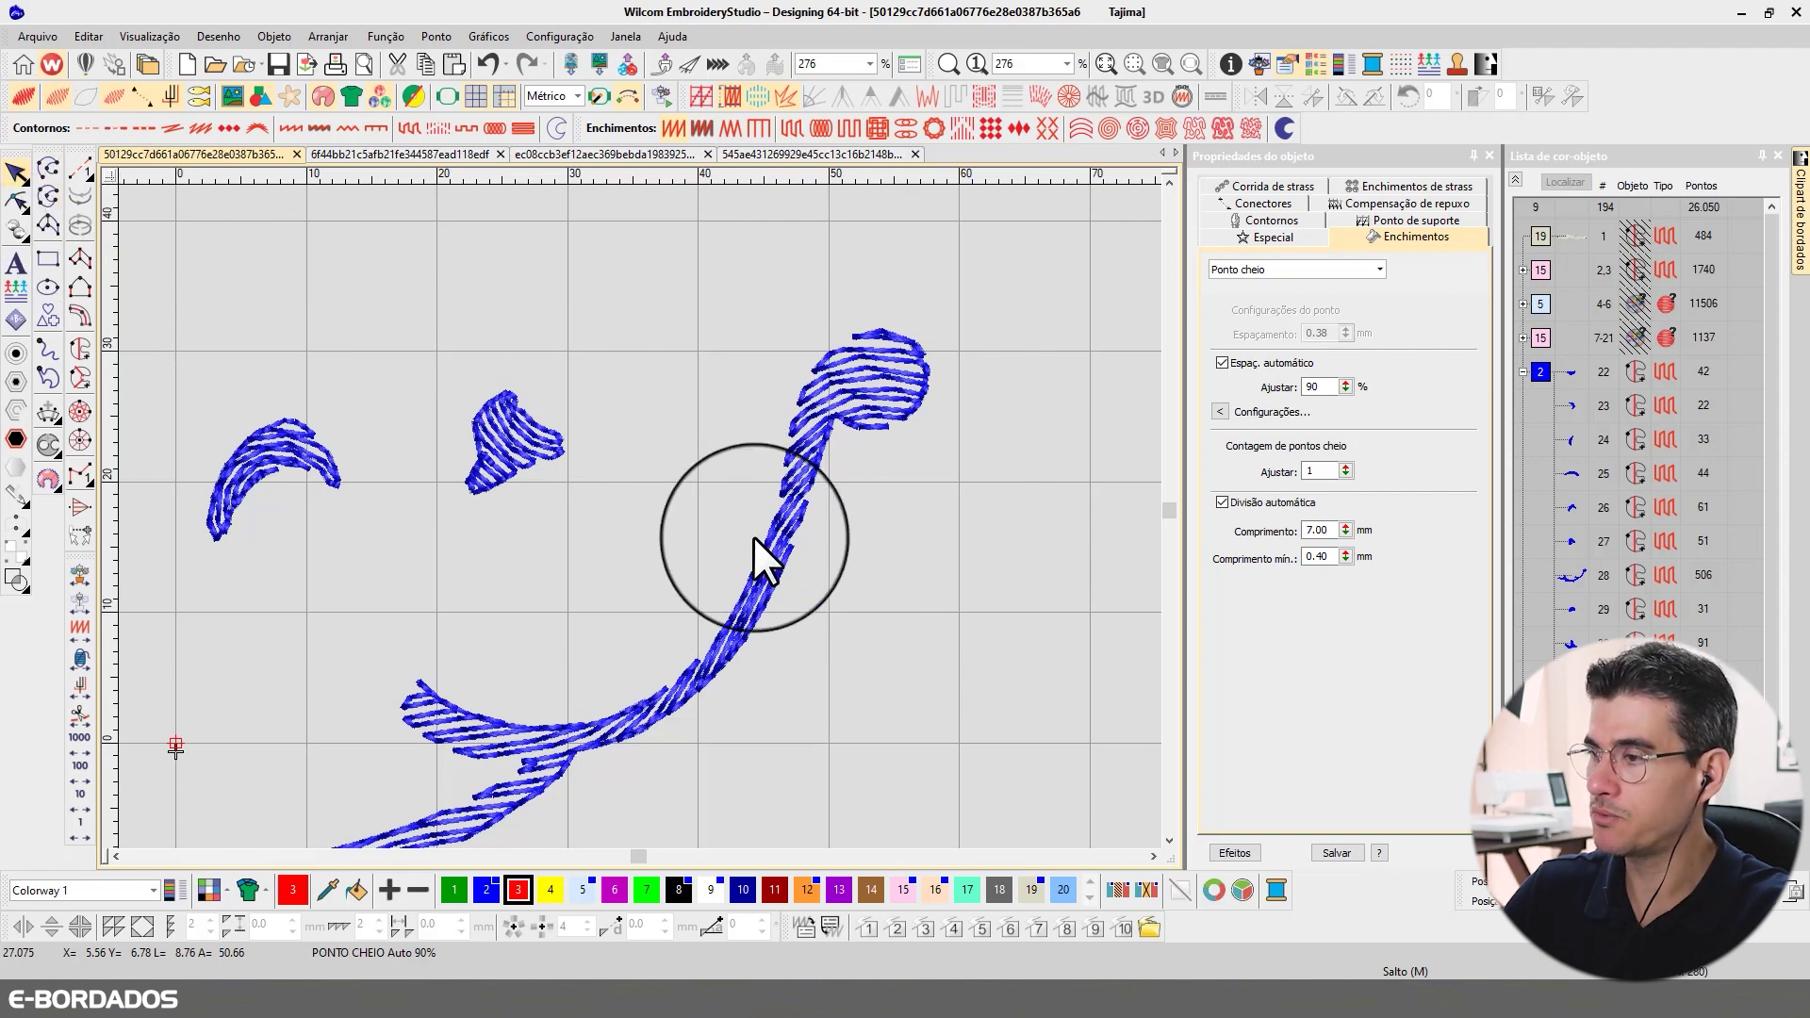
pyautogui.click(796, 526)
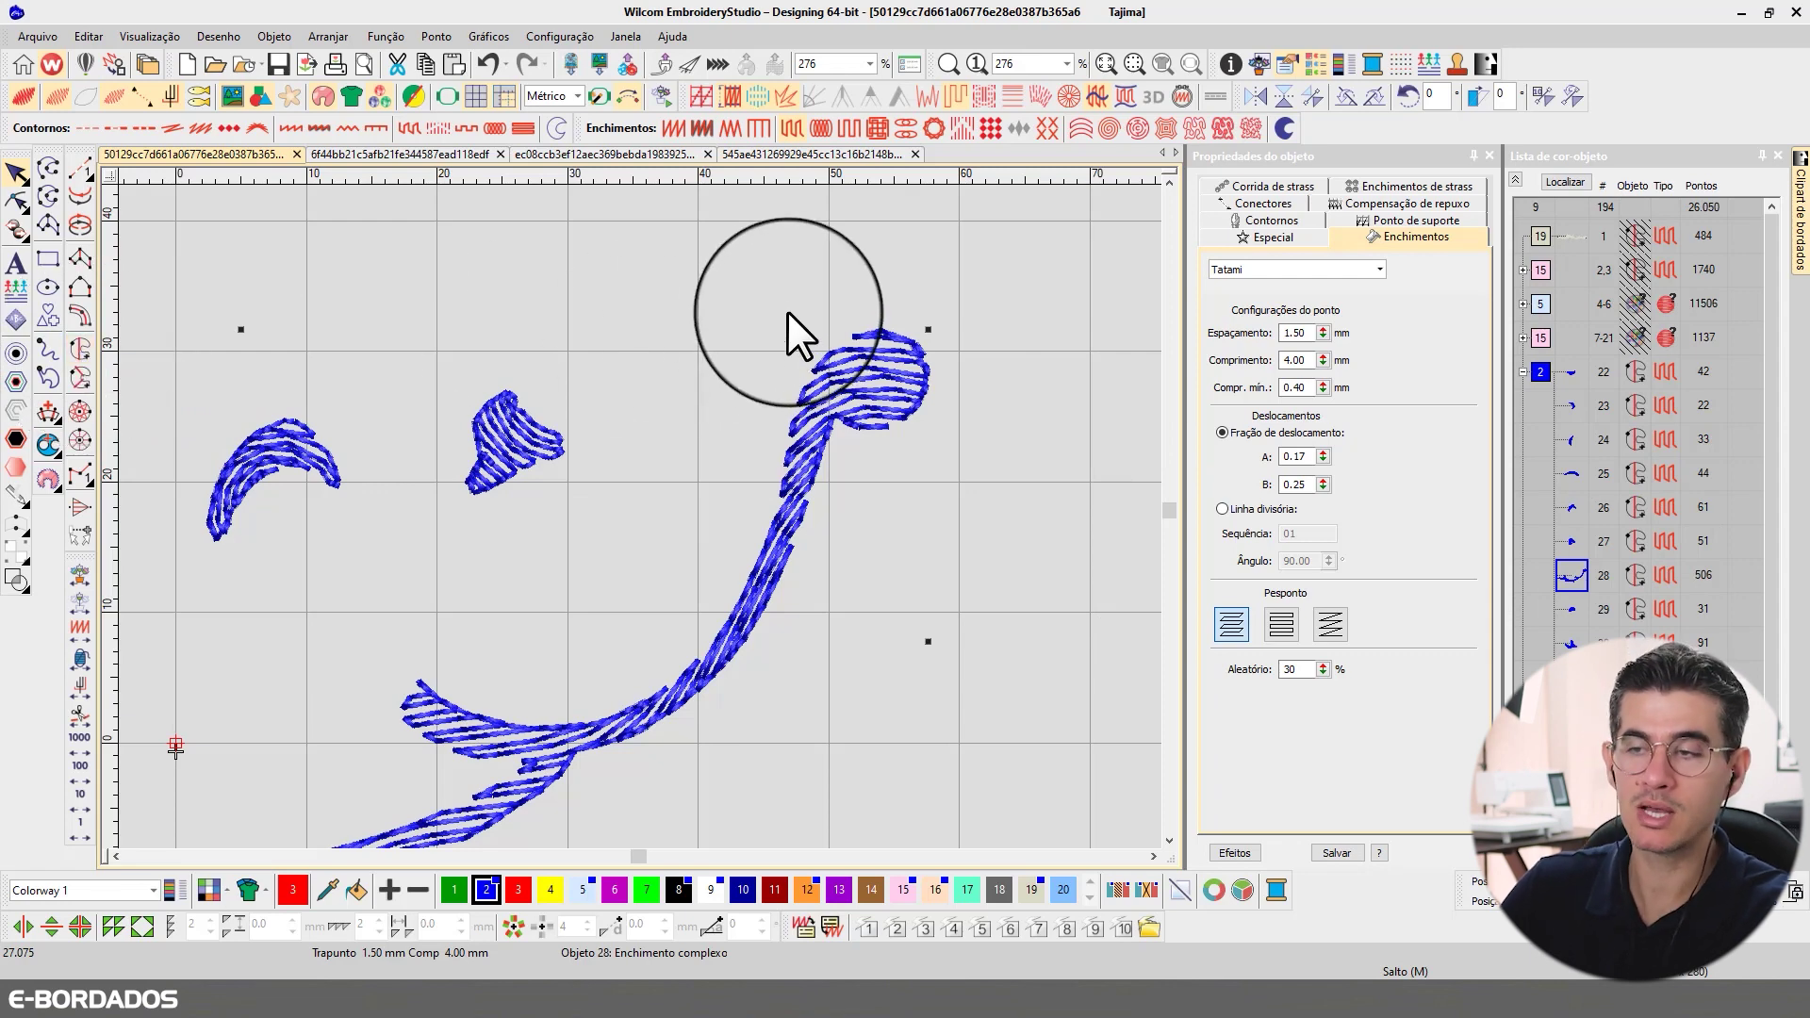
pyautogui.click(759, 234)
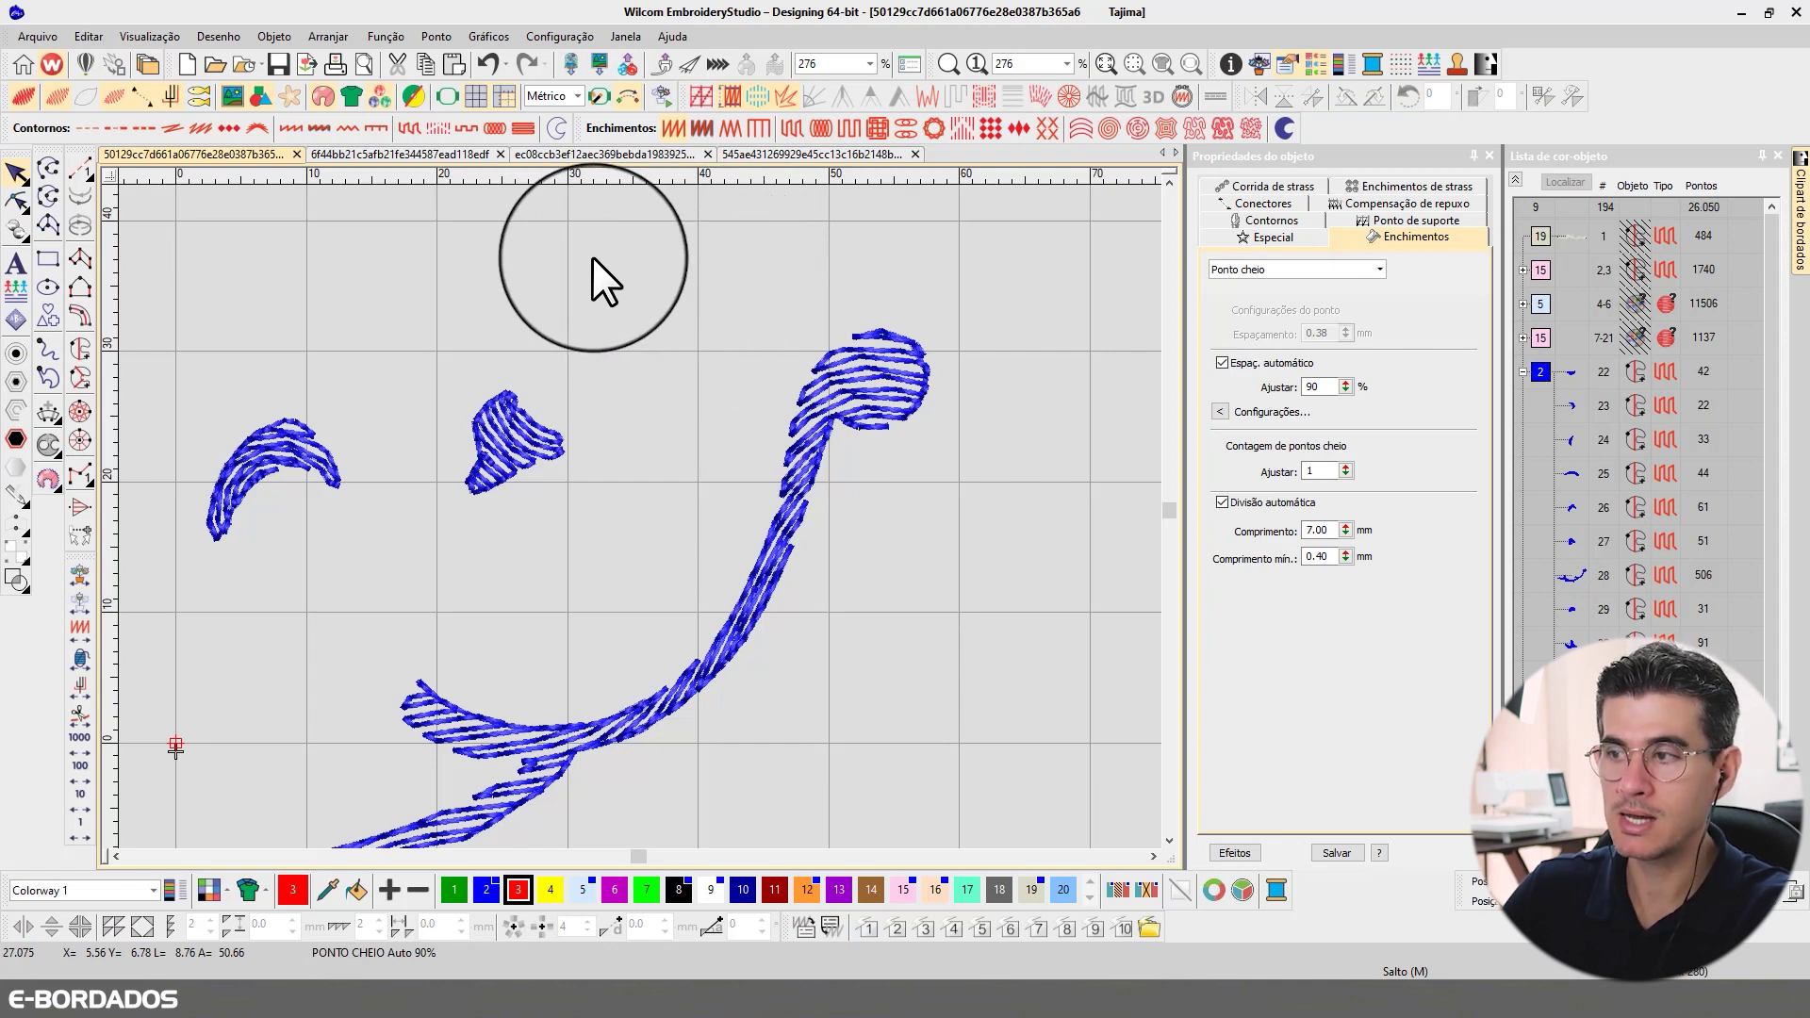
# - Digitize a red satin Column A (Coluna A) over the blue curved stroke, pairing points along both edges from its lower end to the rounded tip
pyautogui.click(83, 253)
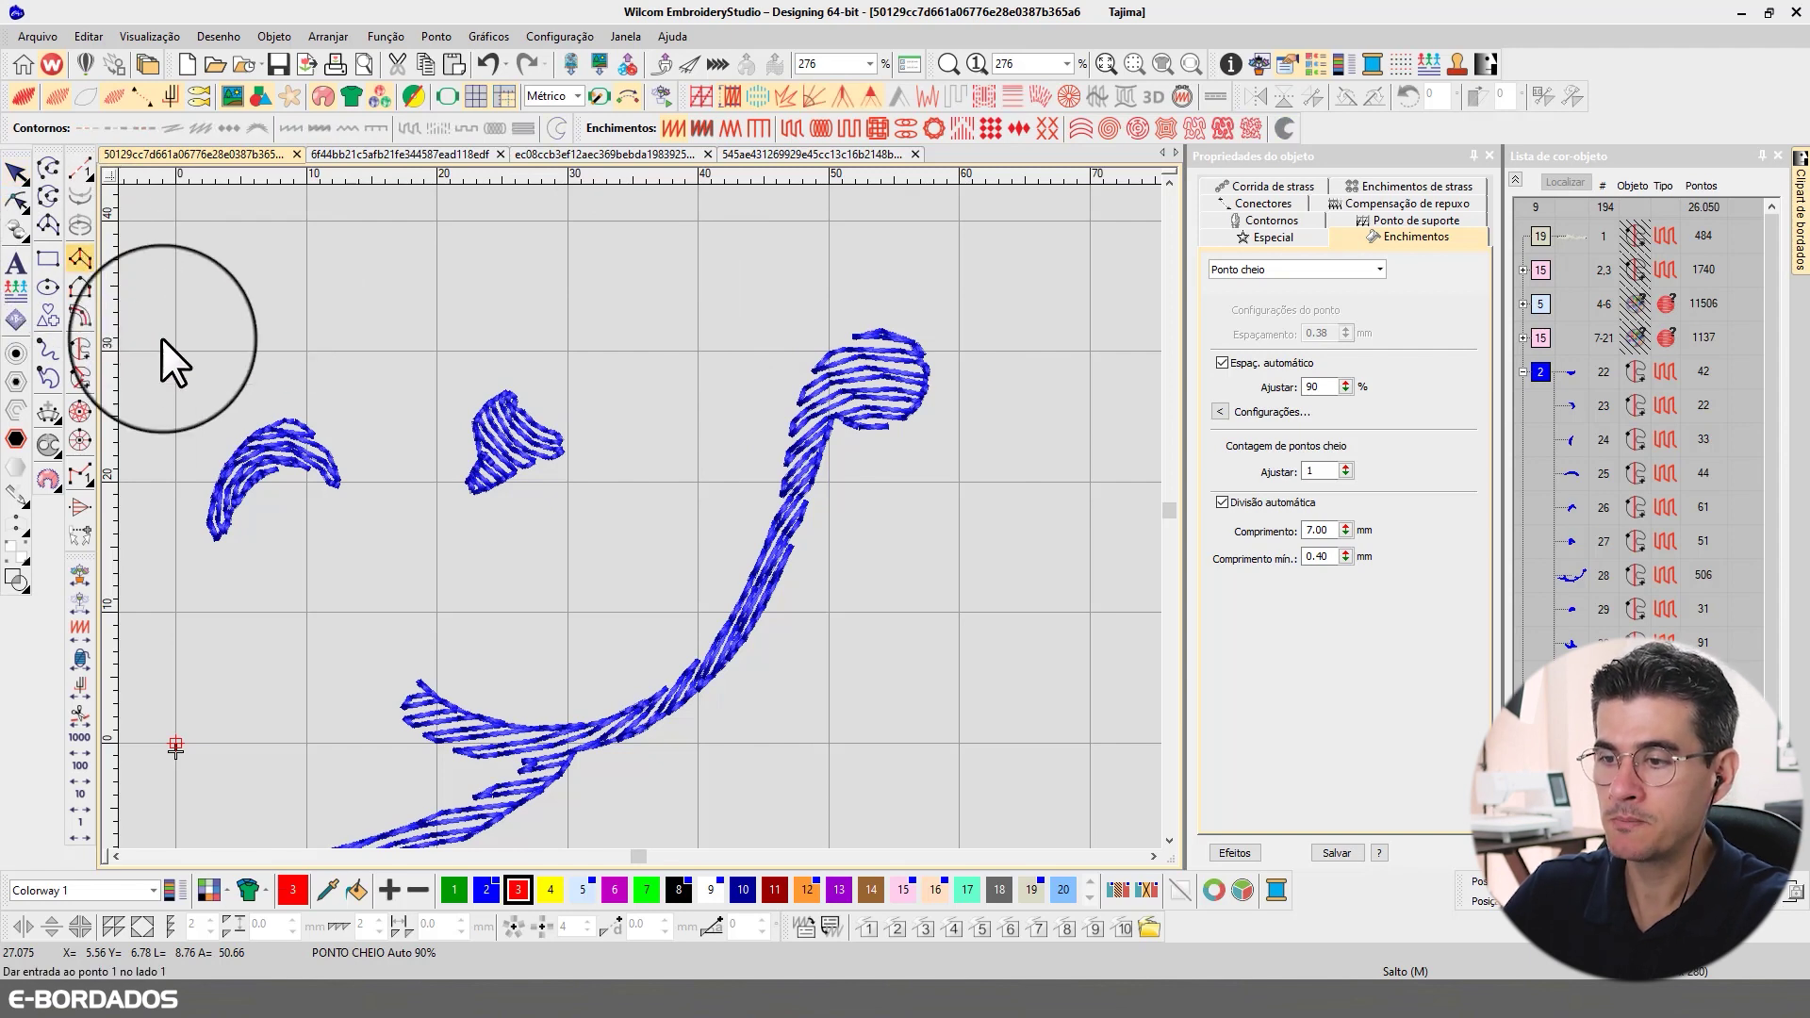
pyautogui.click(419, 680)
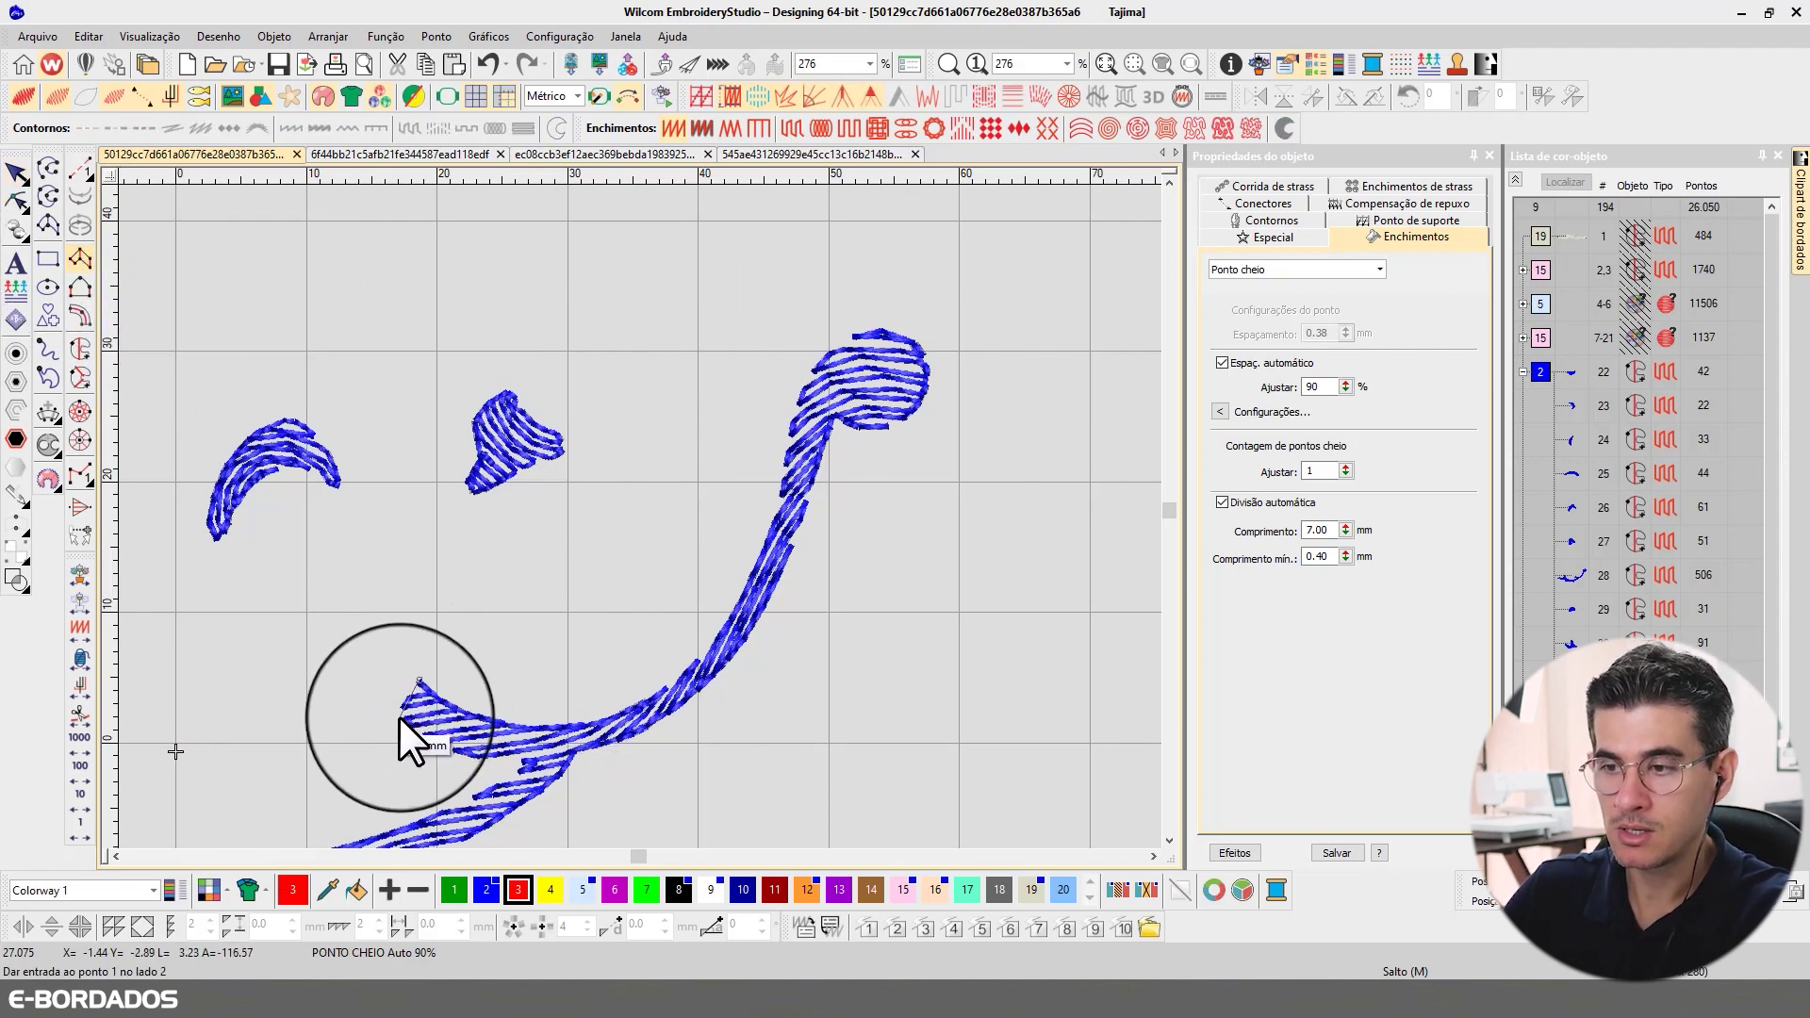
pyautogui.click(399, 716)
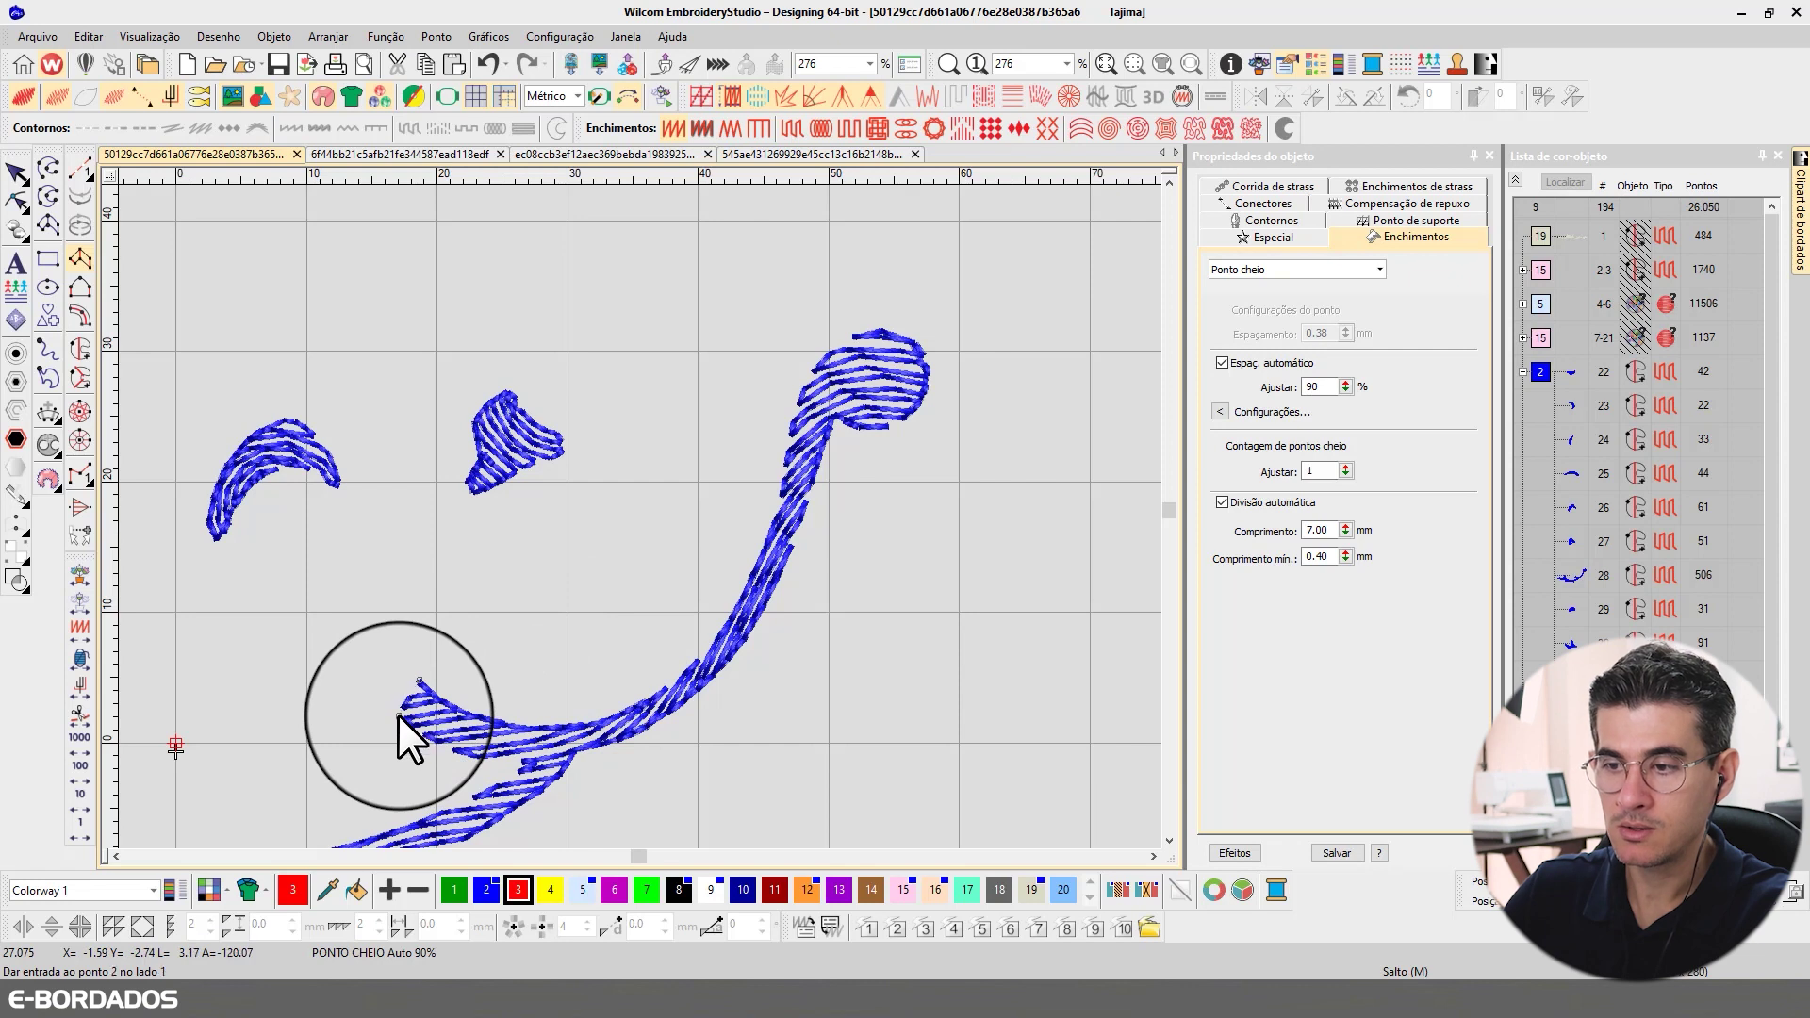
pyautogui.click(461, 710)
pyautogui.click(456, 750)
pyautogui.click(509, 728)
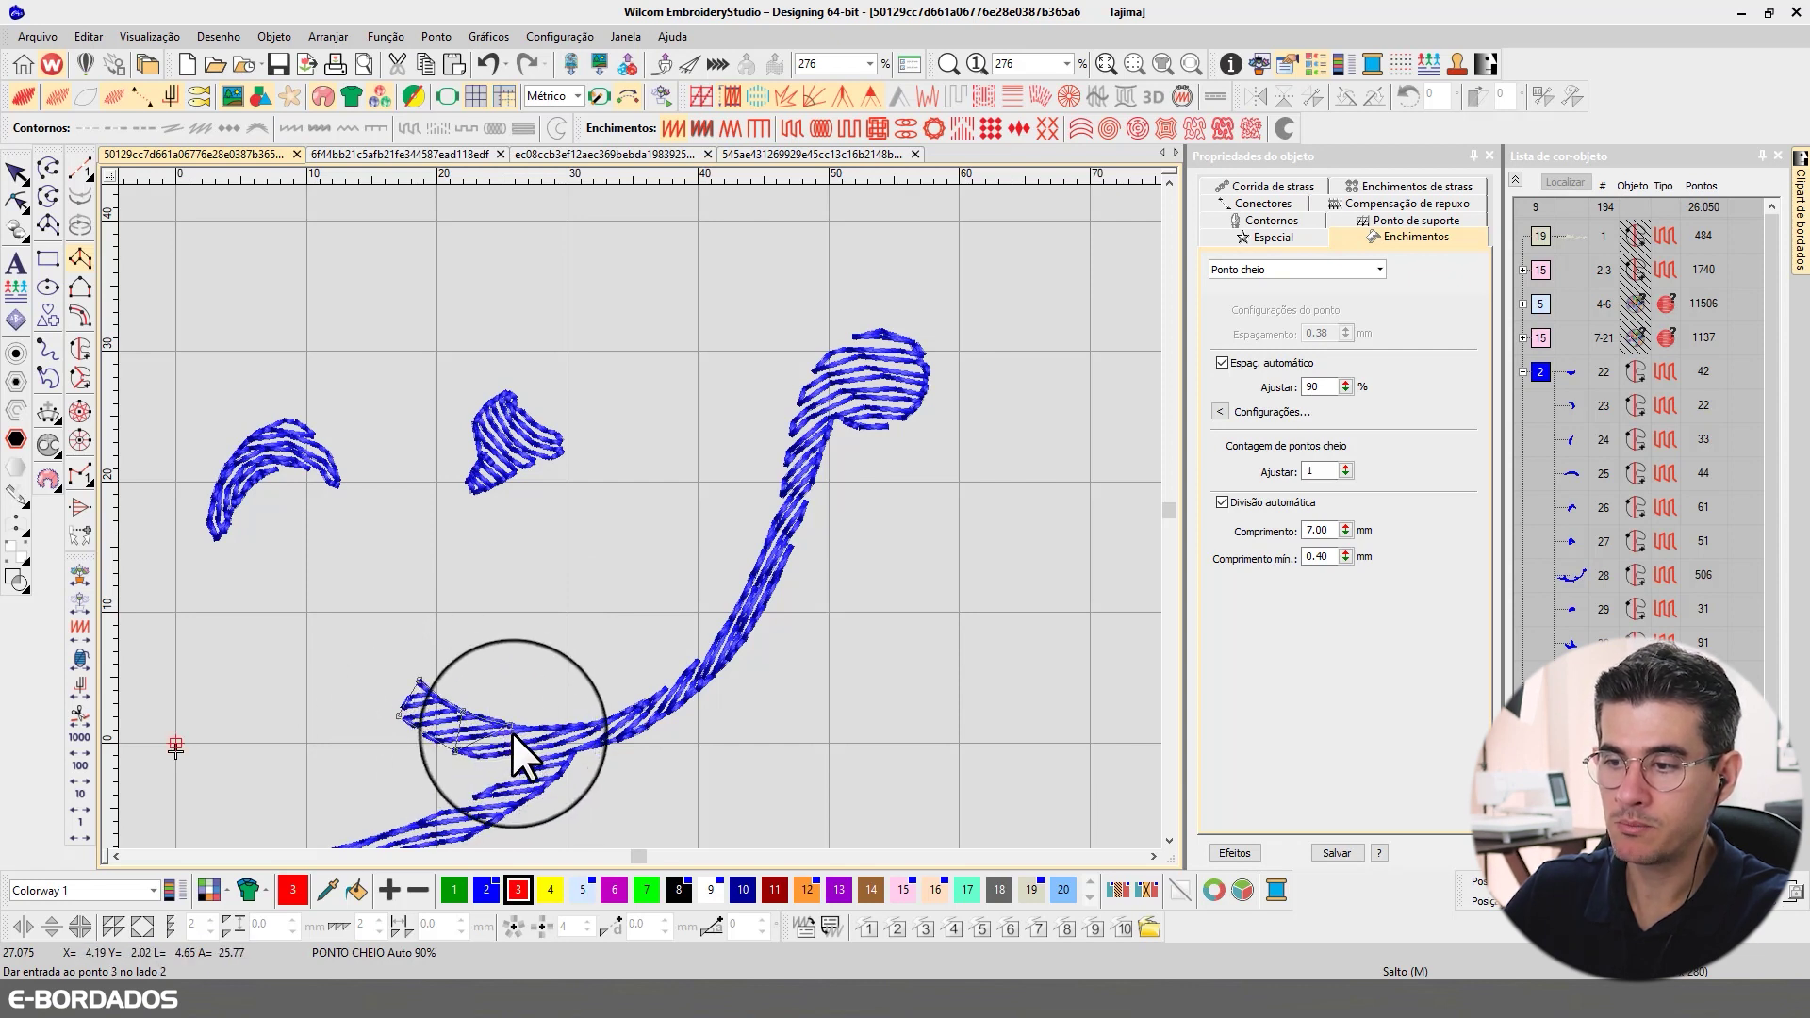
pyautogui.click(516, 760)
pyautogui.click(558, 729)
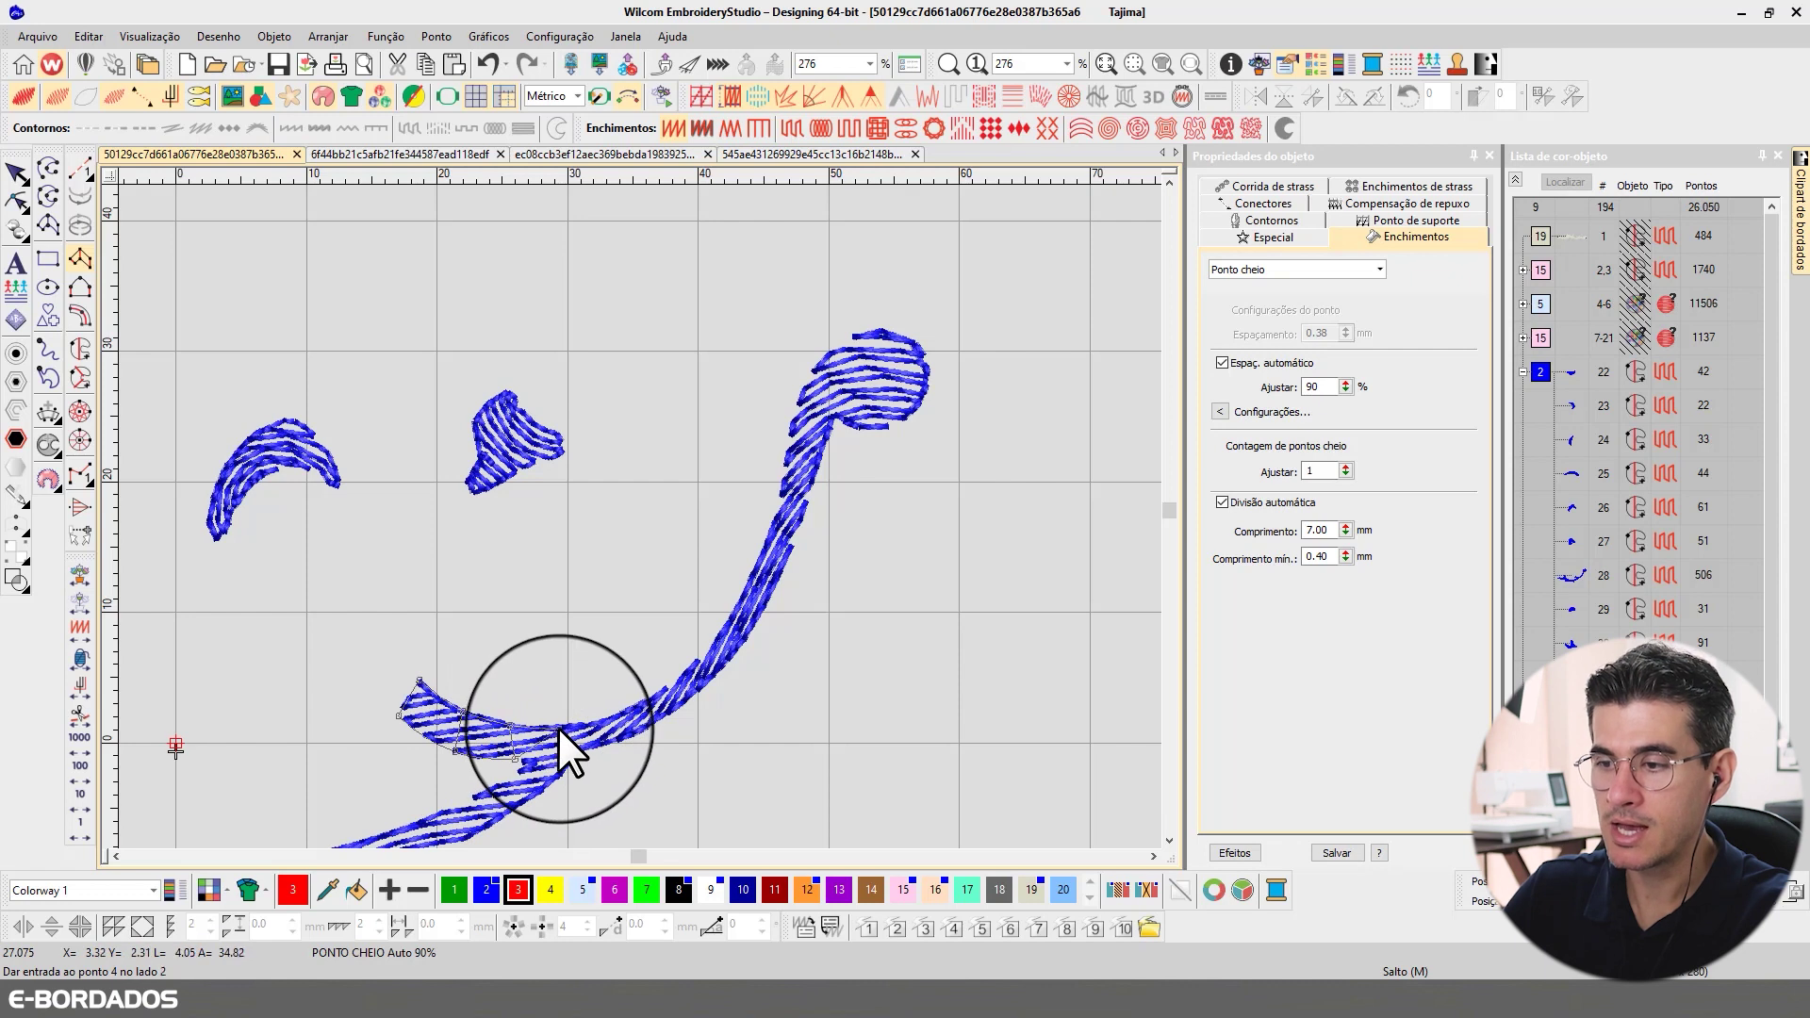
pyautogui.click(564, 752)
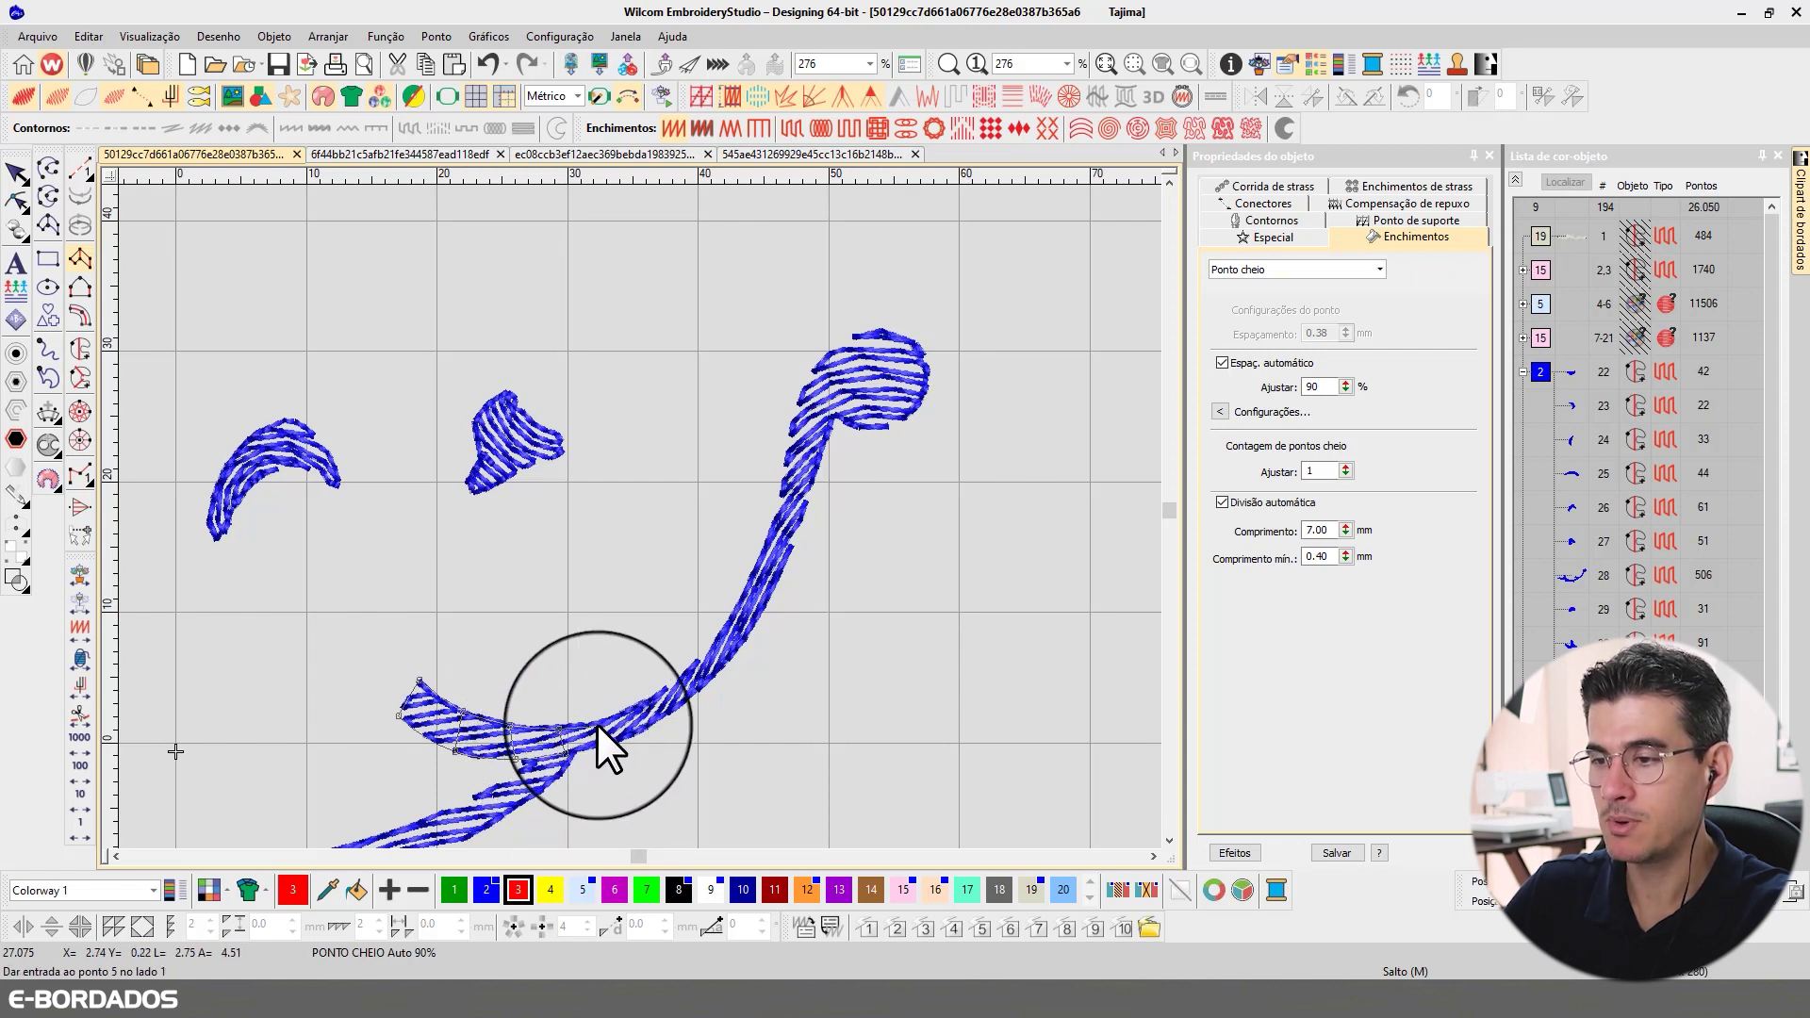
pyautogui.click(608, 719)
pyautogui.click(614, 739)
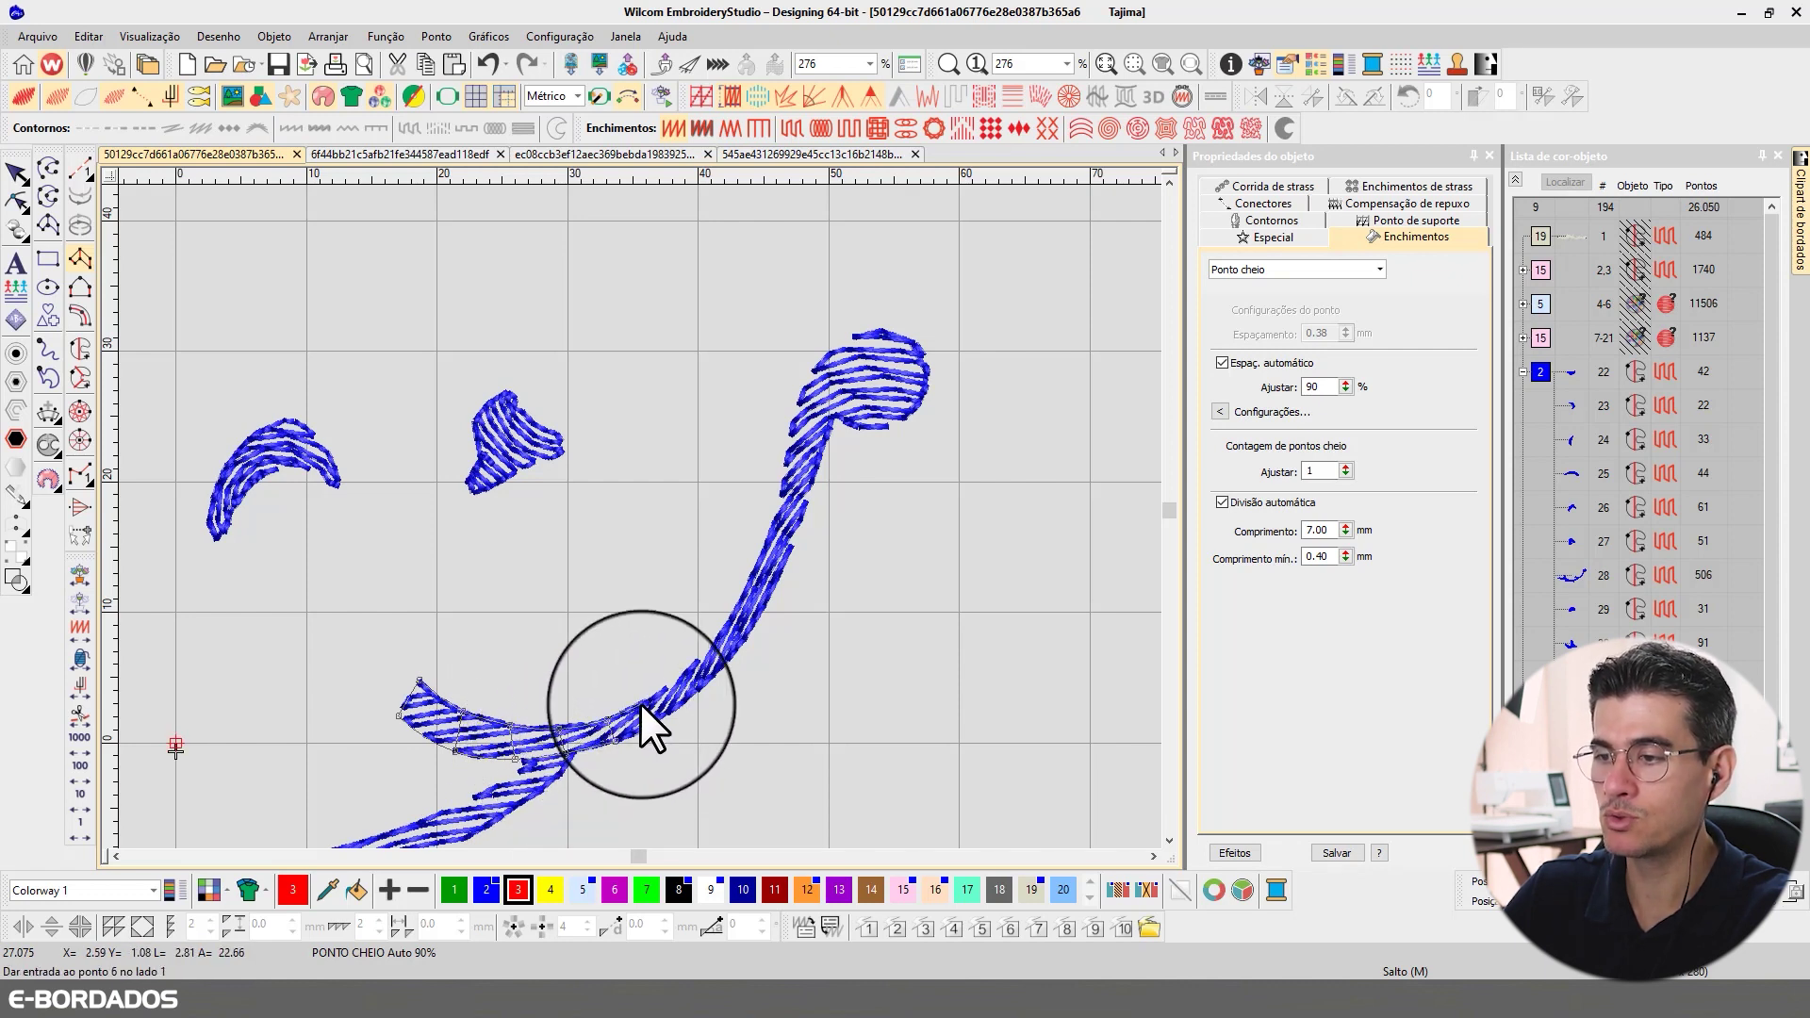
pyautogui.click(641, 703)
pyautogui.click(660, 720)
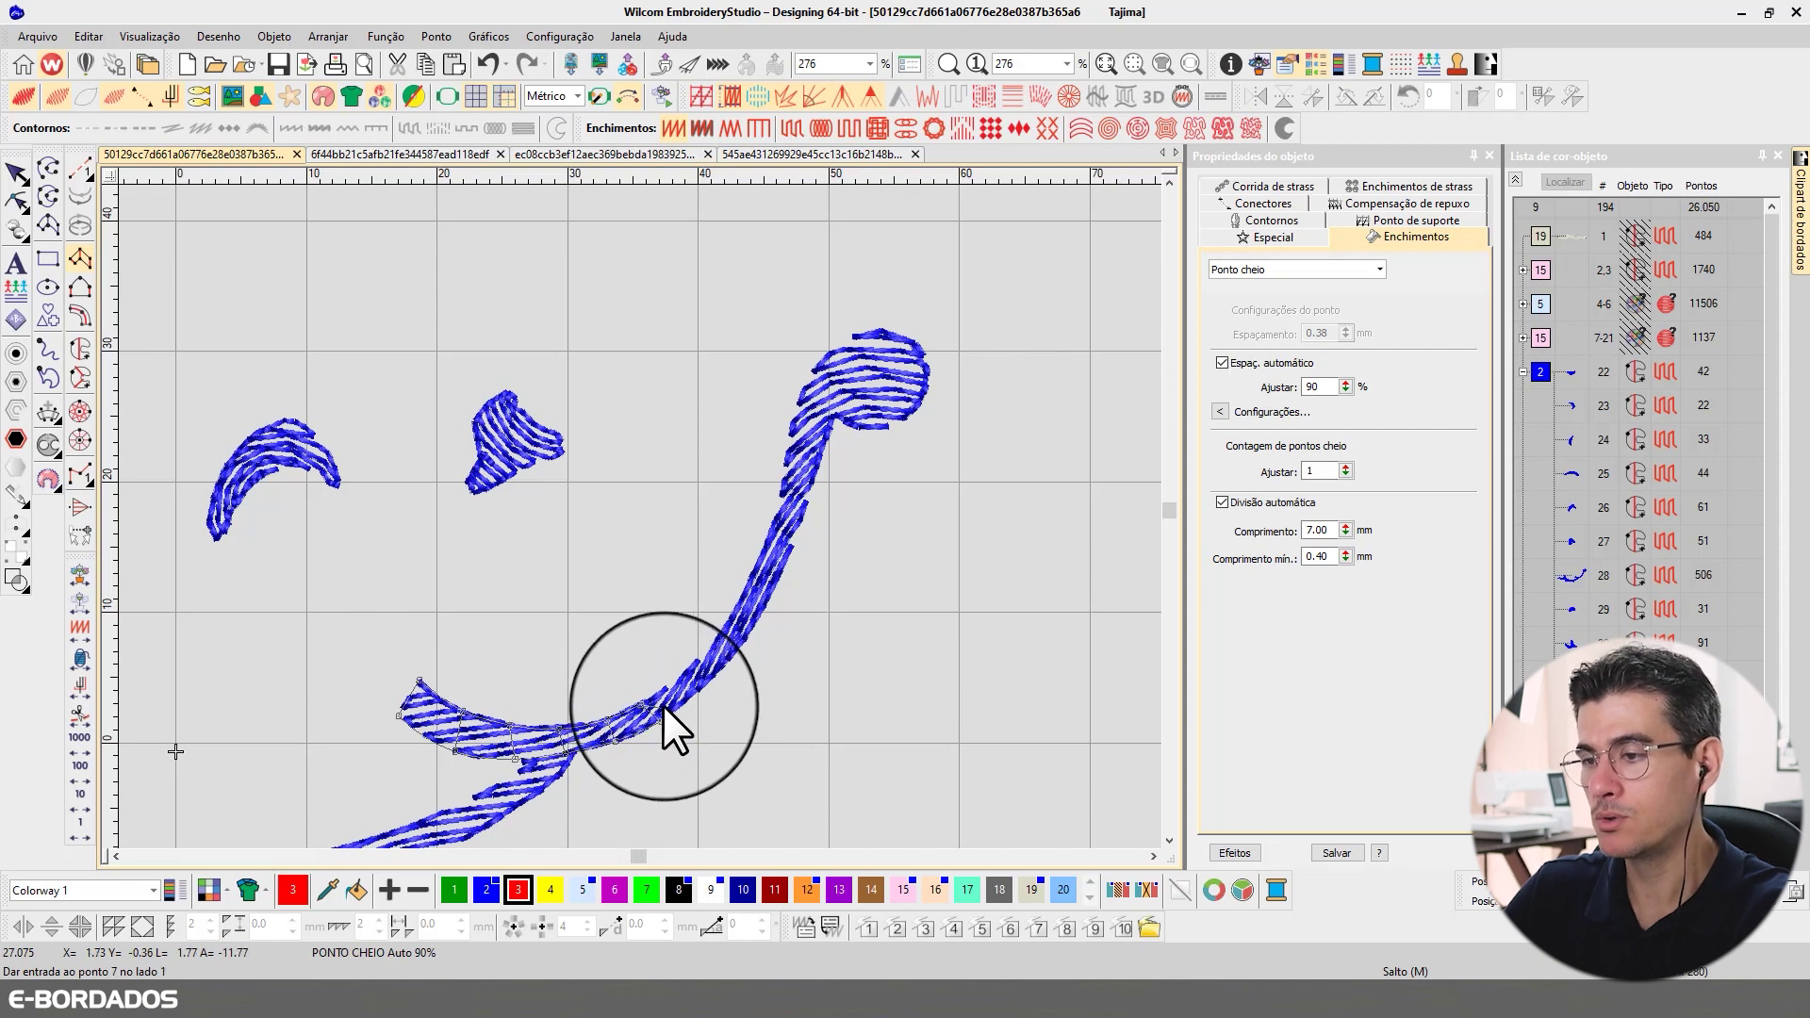
pyautogui.click(668, 688)
pyautogui.click(693, 699)
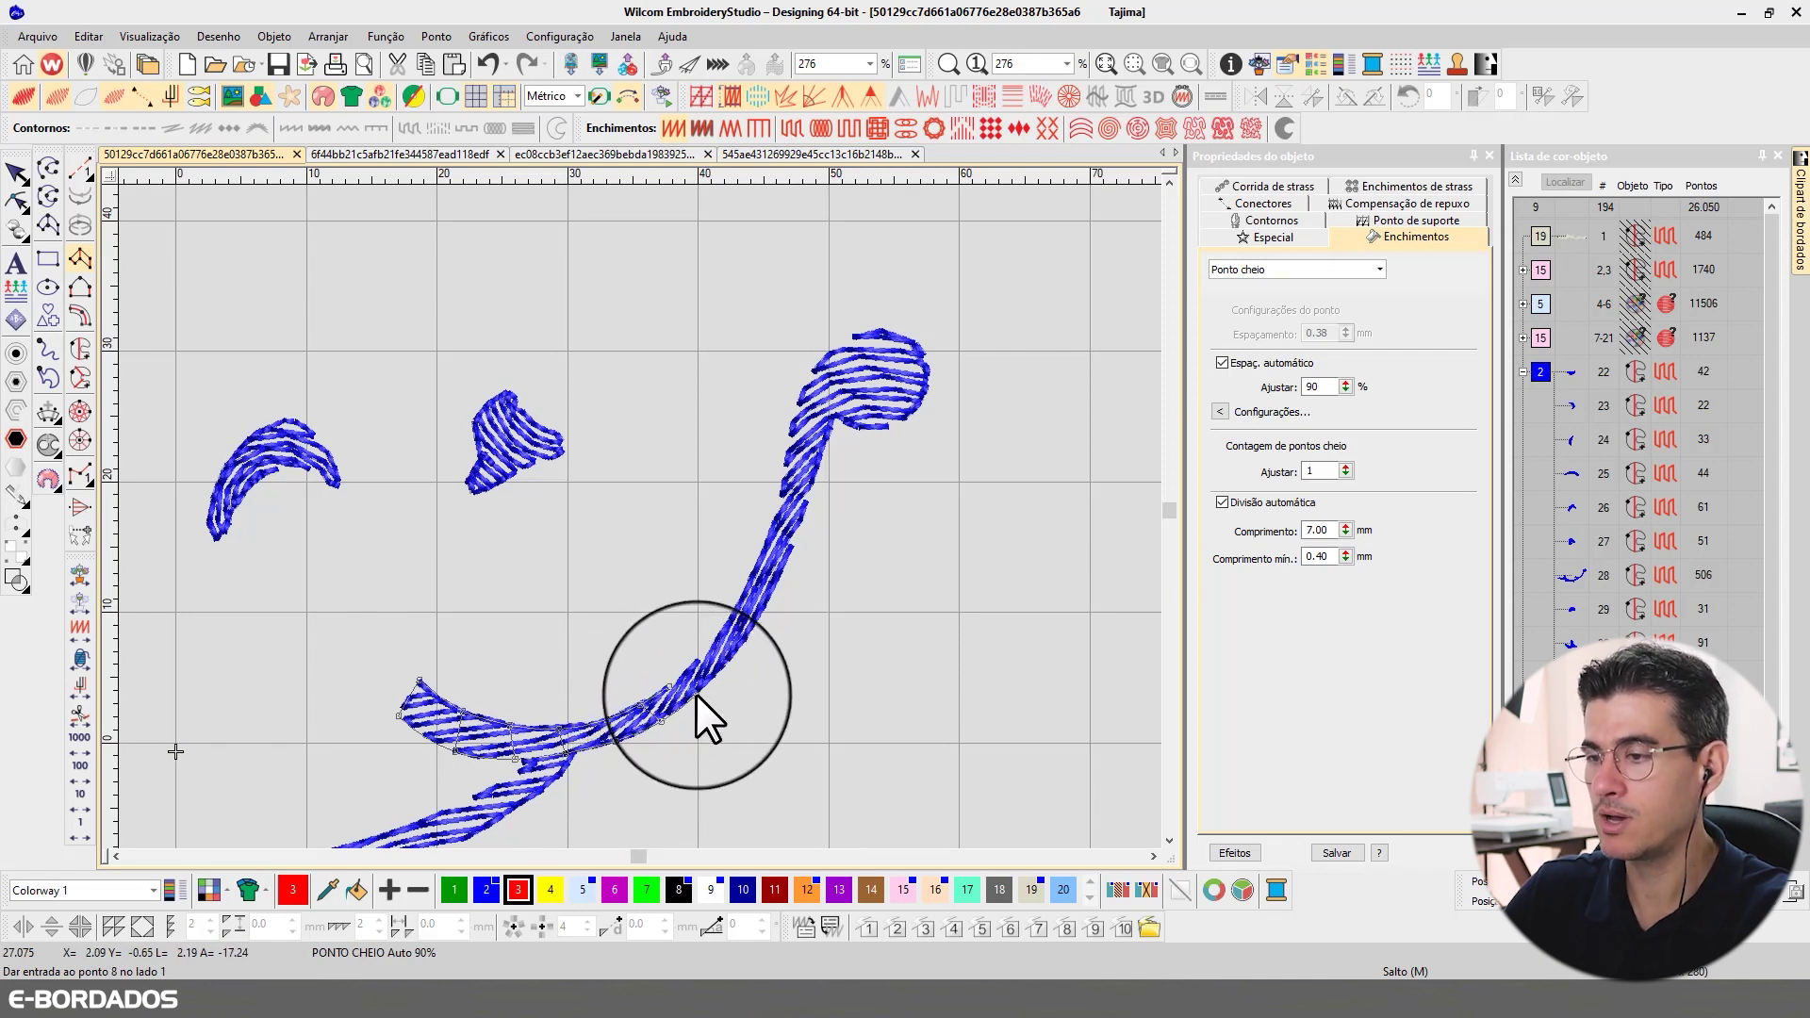
pyautogui.click(698, 662)
pyautogui.click(720, 670)
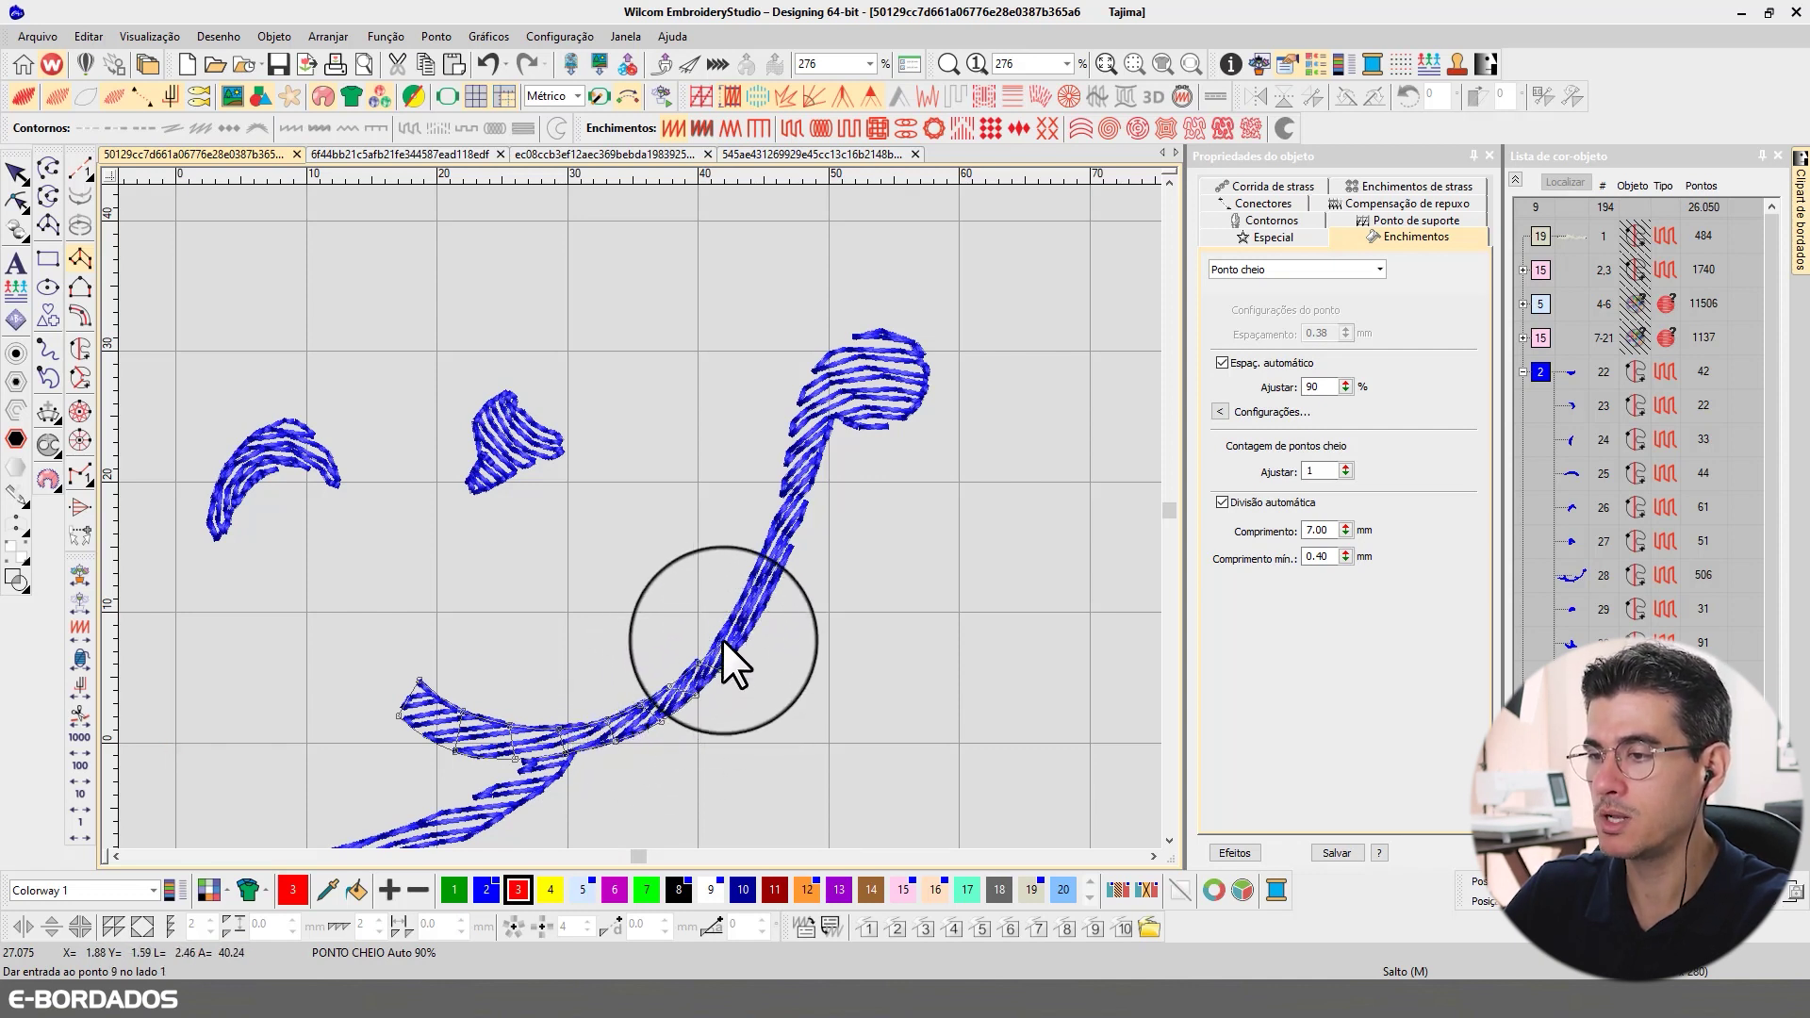
pyautogui.click(723, 626)
pyautogui.click(754, 626)
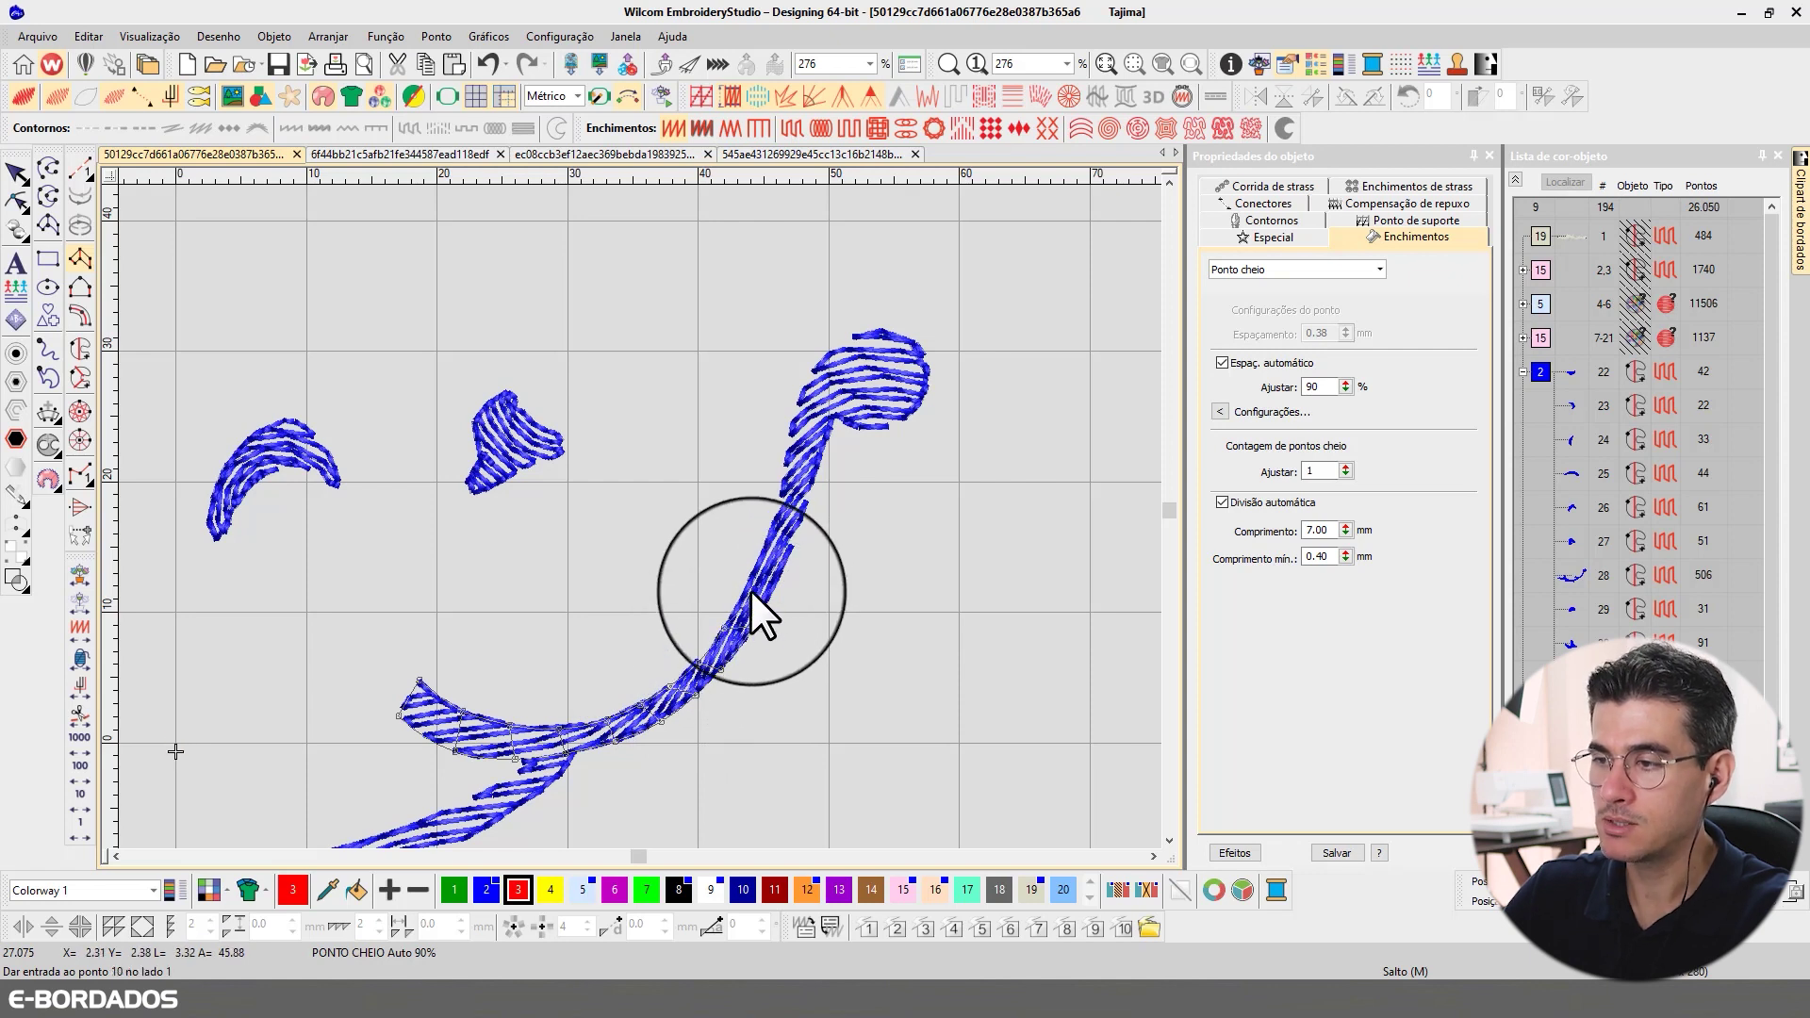
pyautogui.click(750, 581)
pyautogui.click(774, 586)
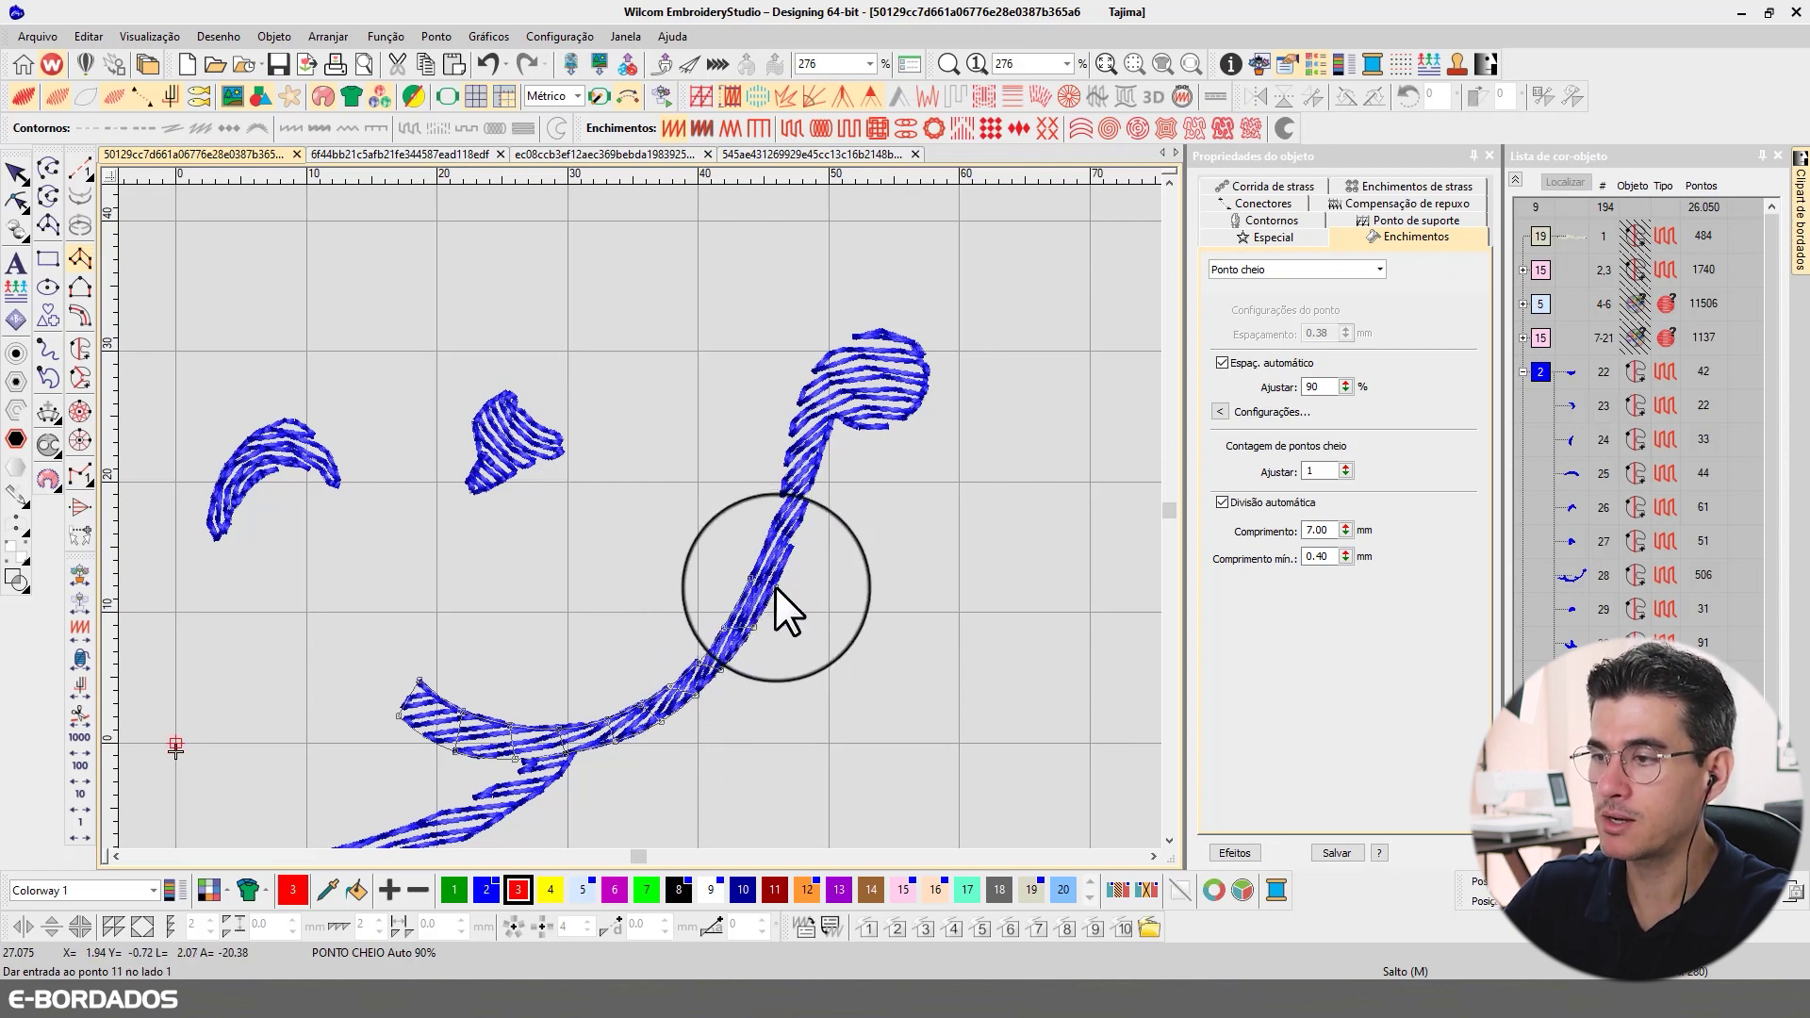
pyautogui.click(774, 529)
pyautogui.click(794, 538)
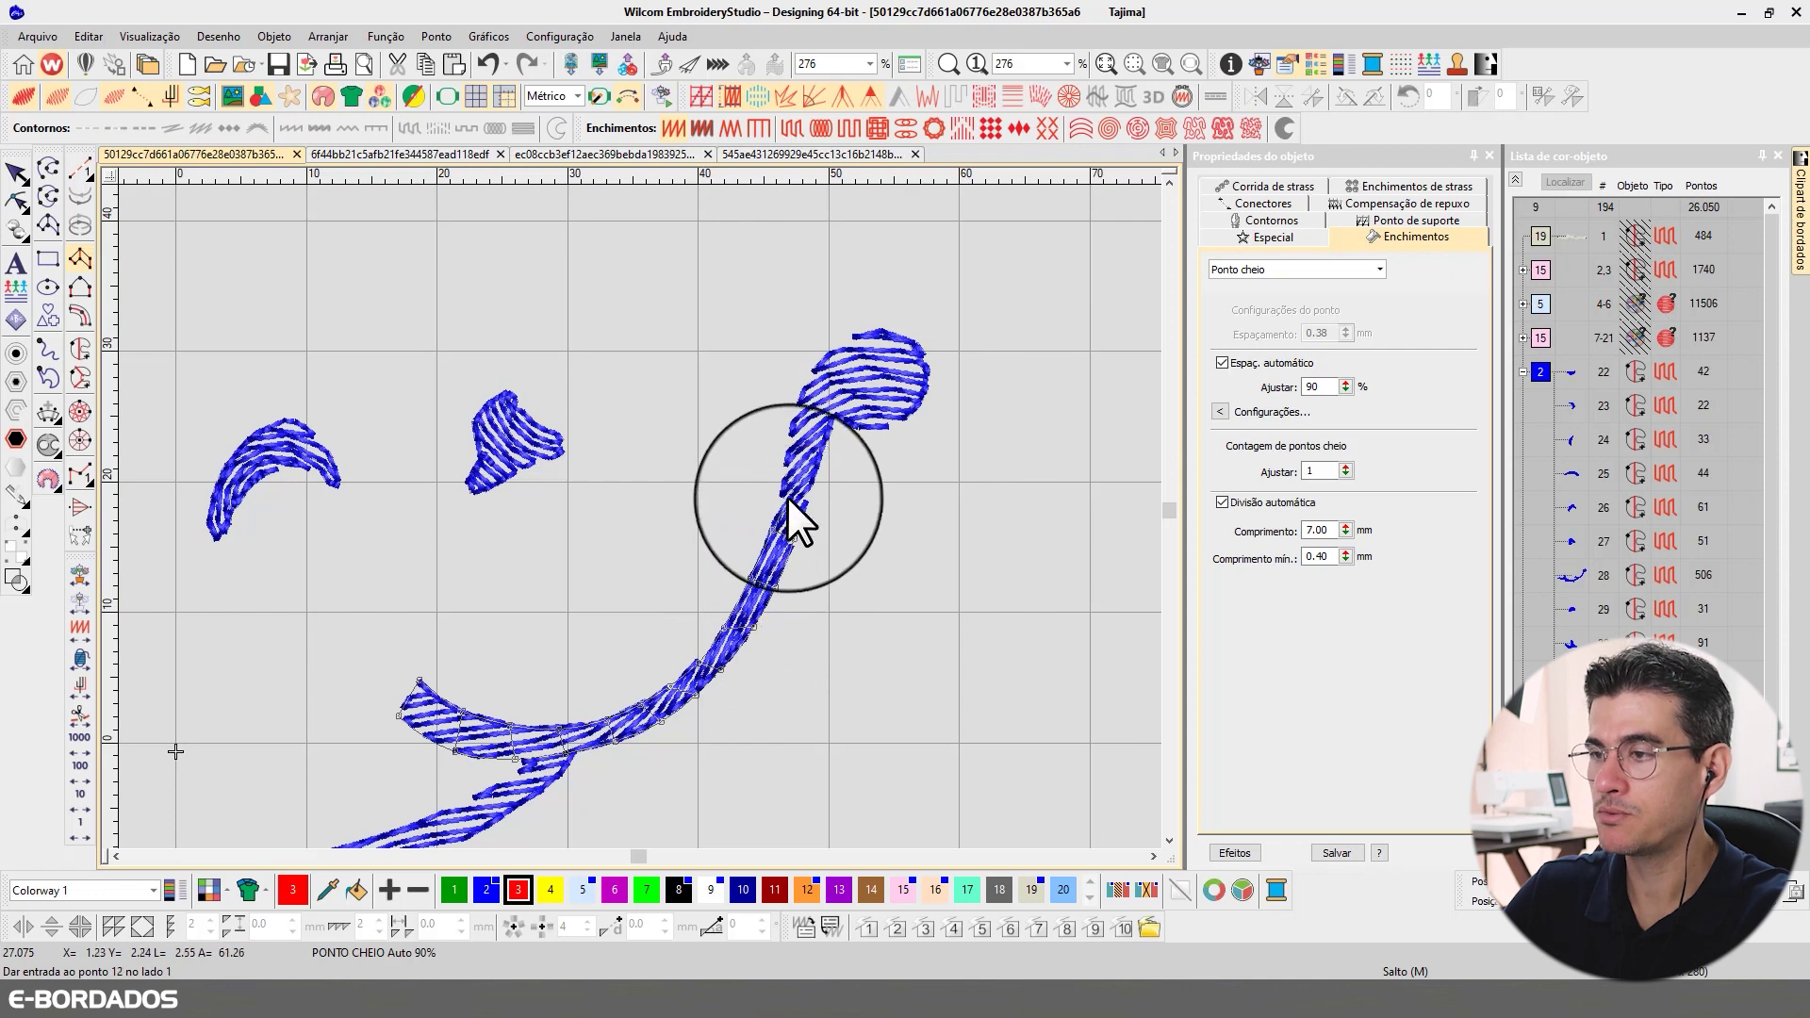
pyautogui.click(782, 477)
pyautogui.click(811, 485)
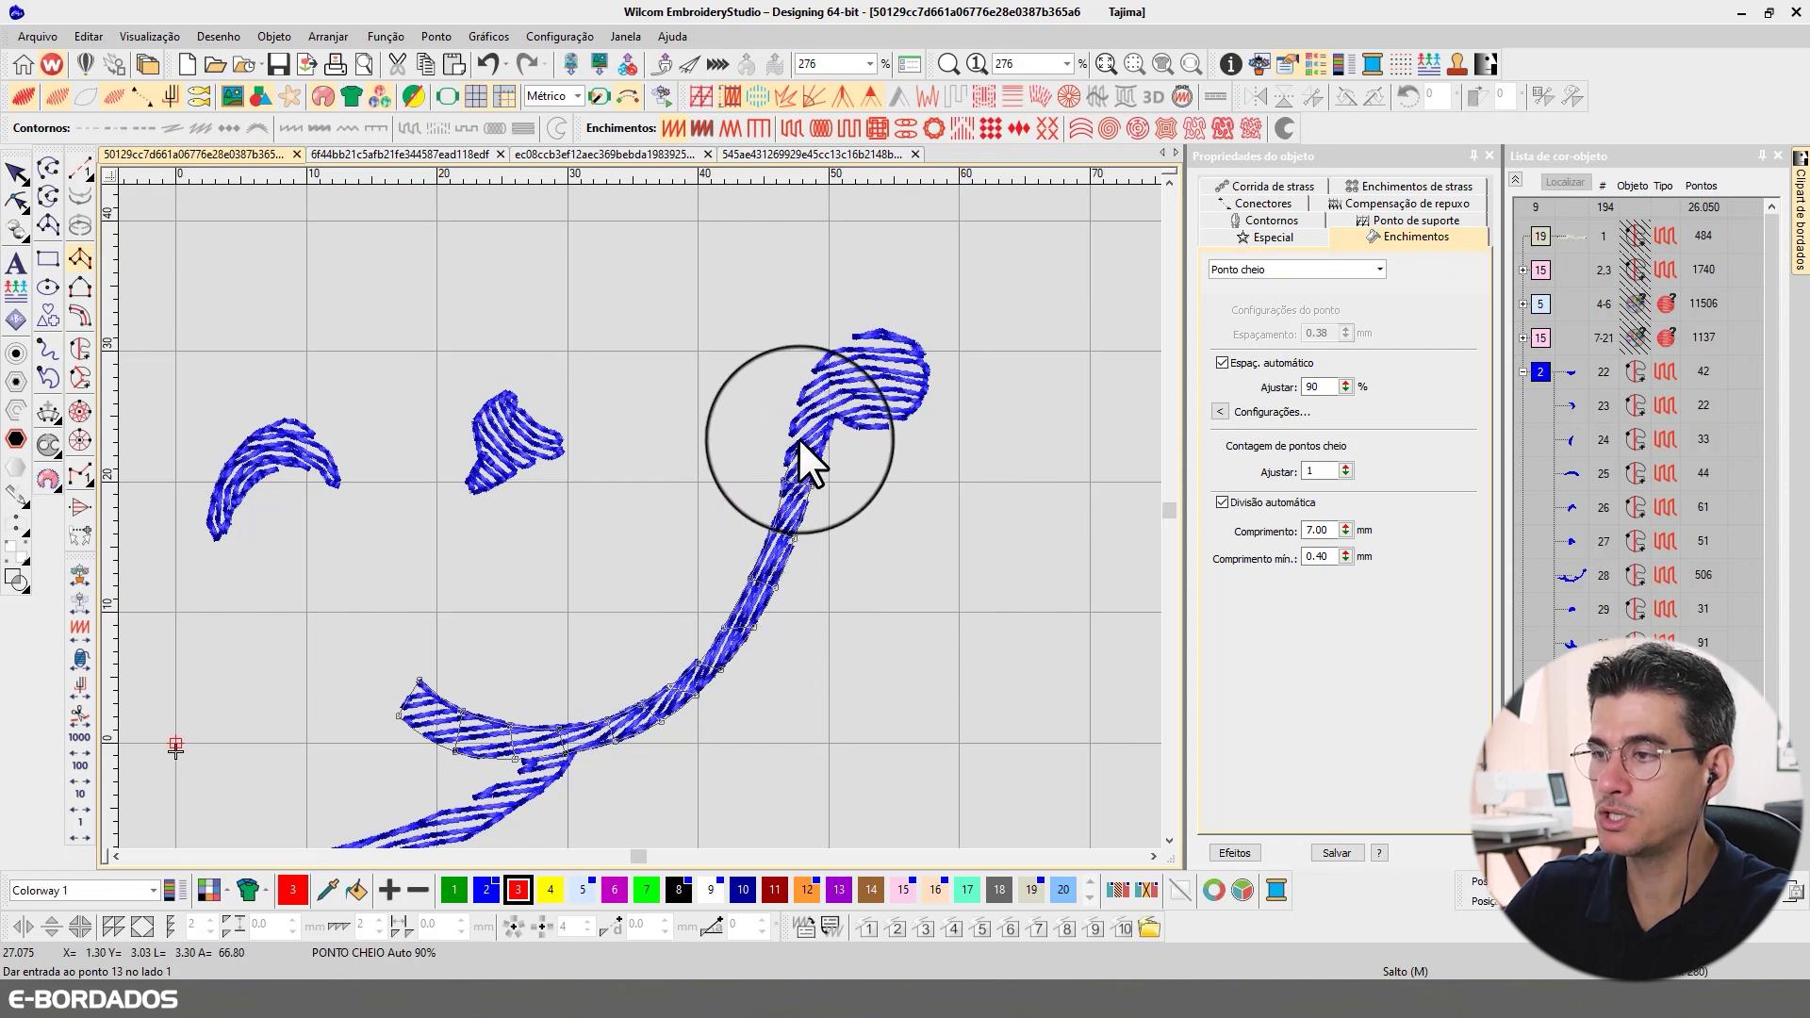
pyautogui.click(790, 426)
pyautogui.click(824, 443)
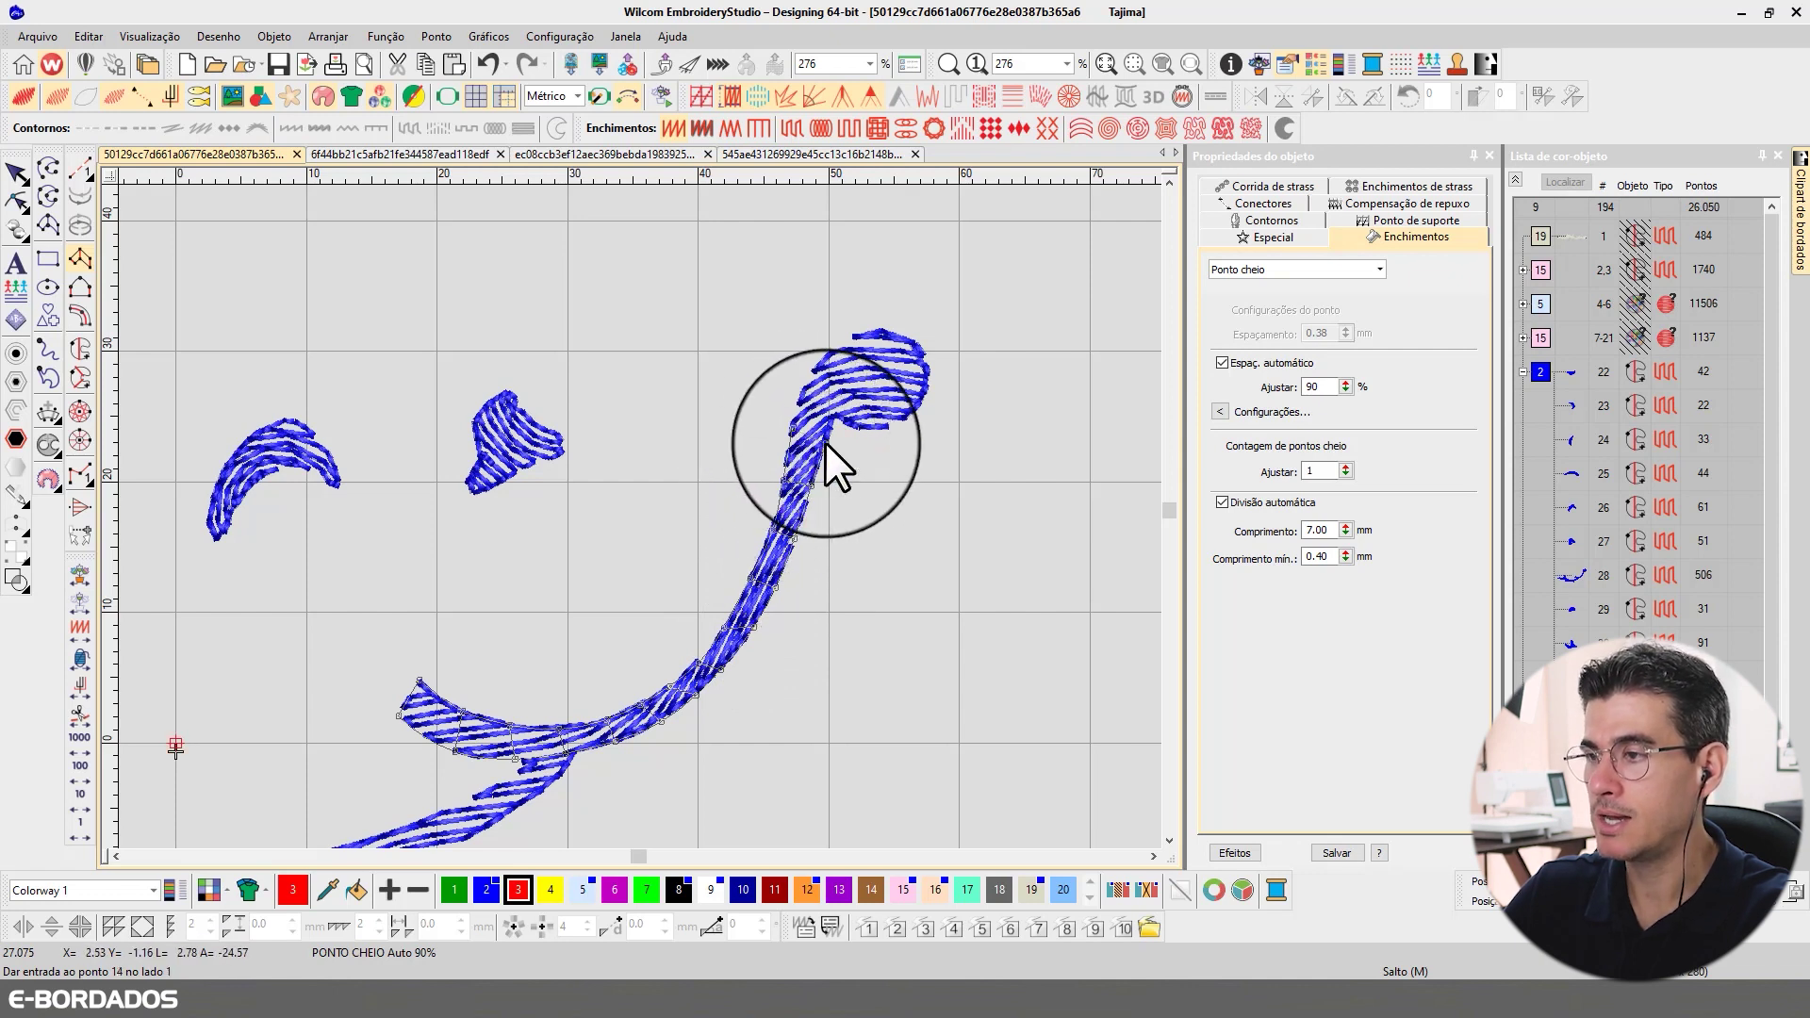
pyautogui.click(803, 388)
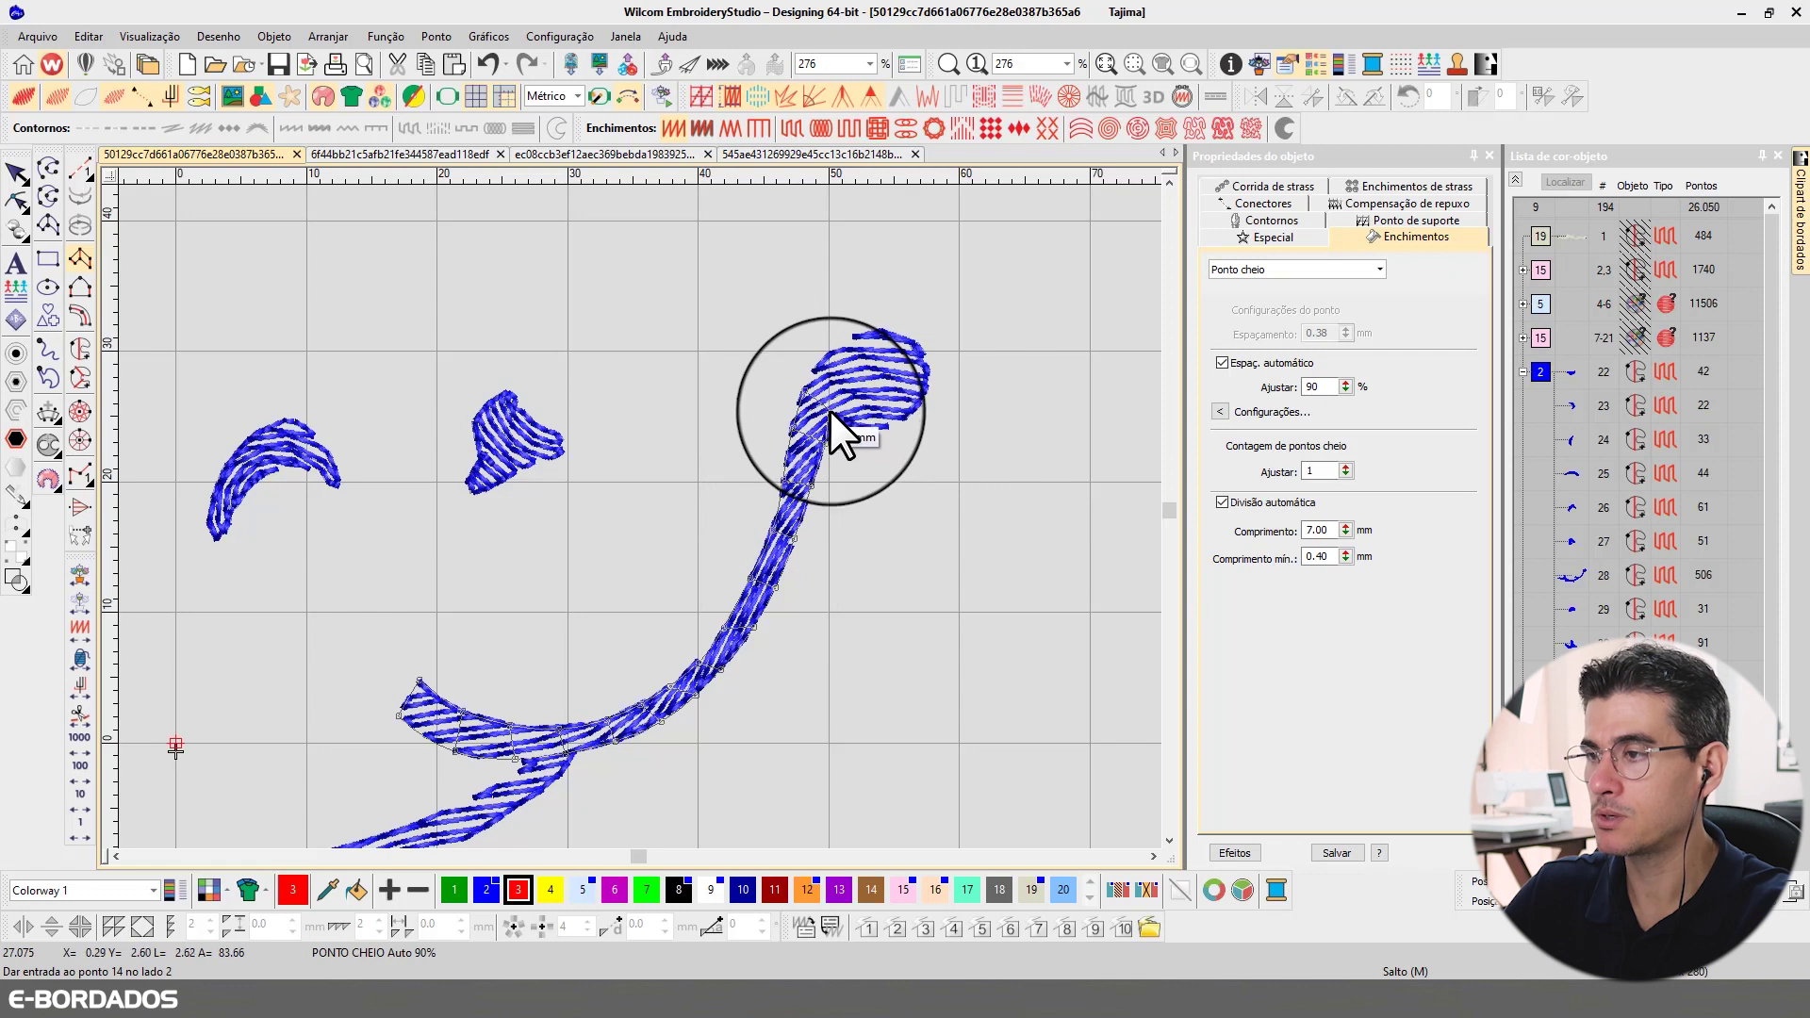
pyautogui.click(841, 340)
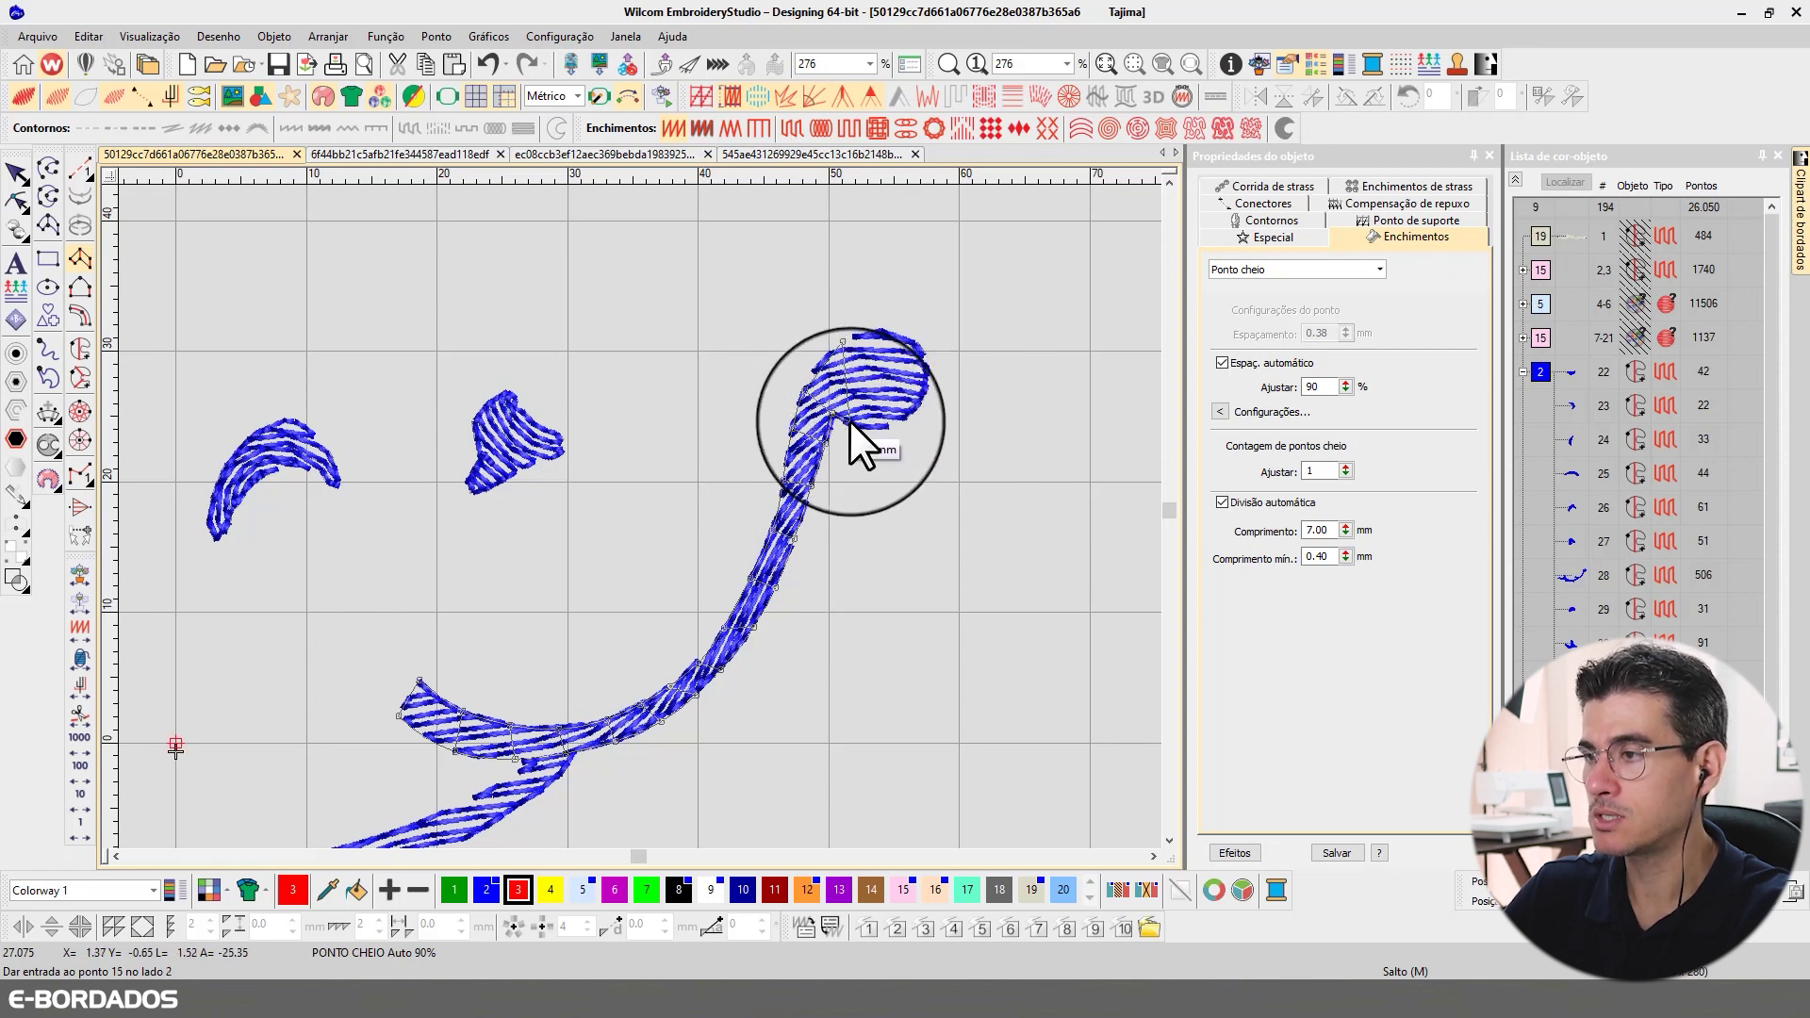
pyautogui.click(881, 333)
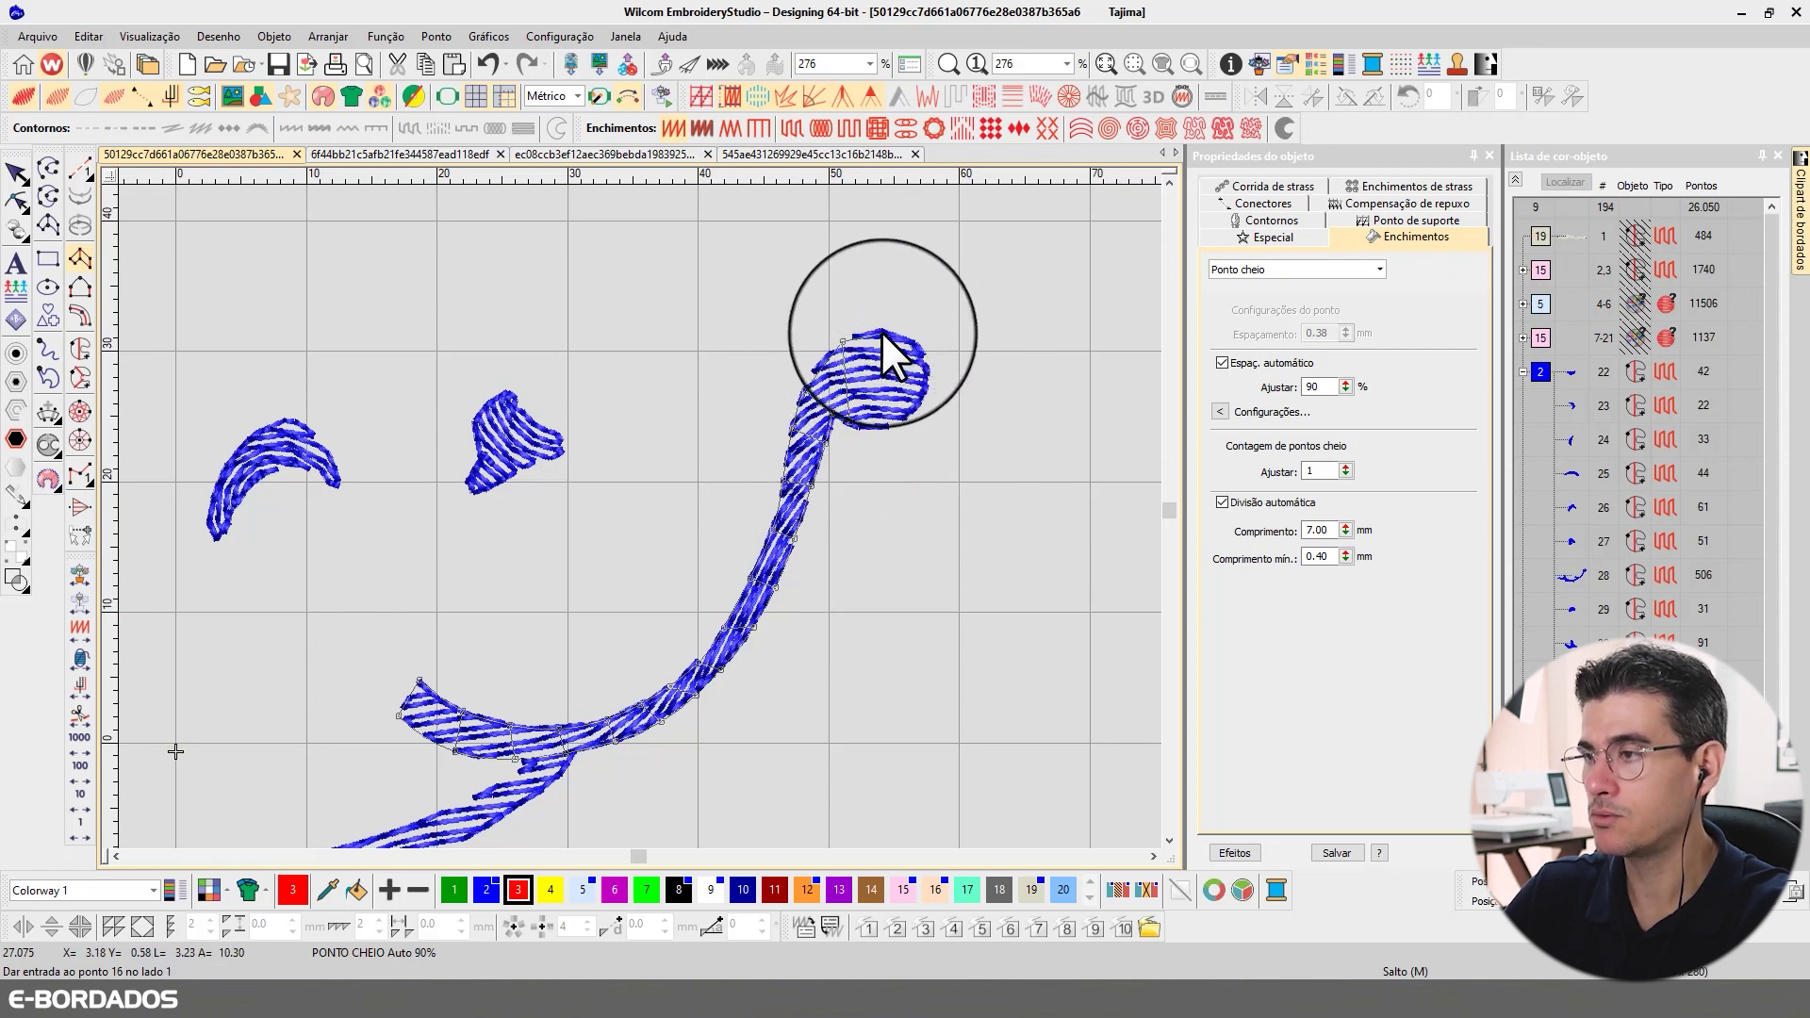
pyautogui.click(881, 424)
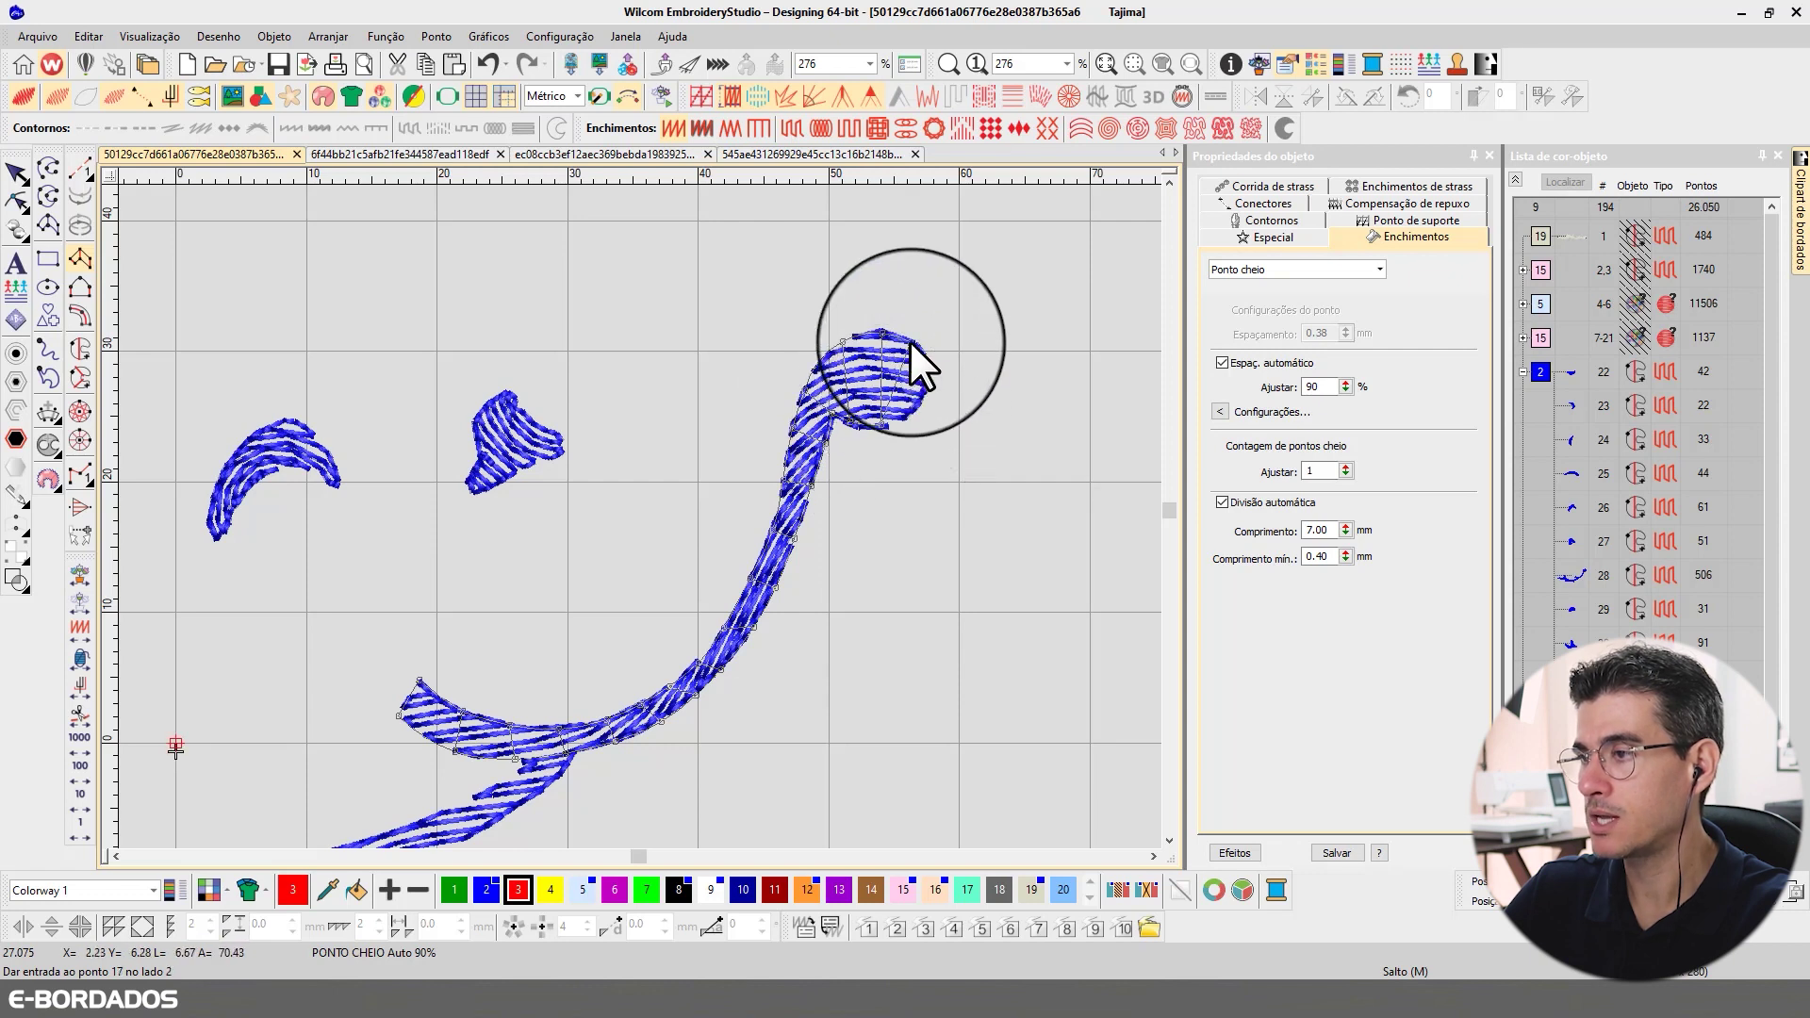
pyautogui.click(912, 414)
pyautogui.click(925, 394)
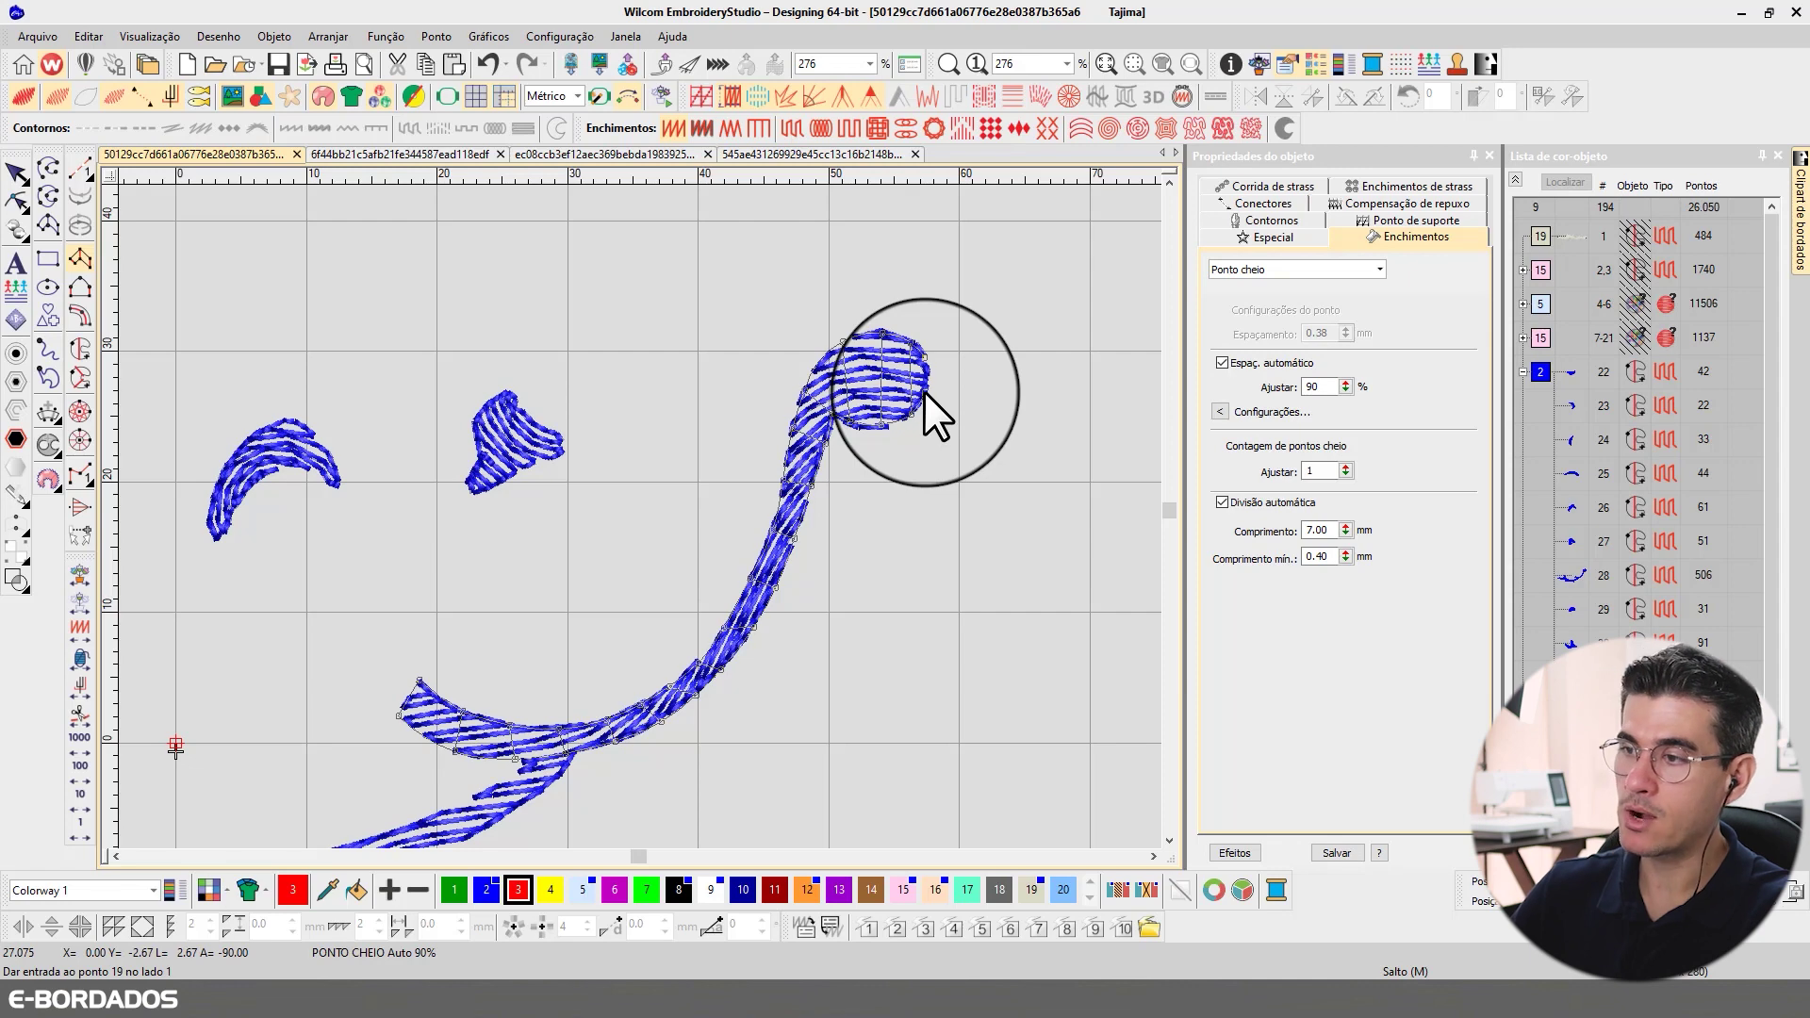
pyautogui.press('Return')
pyautogui.click(17, 175)
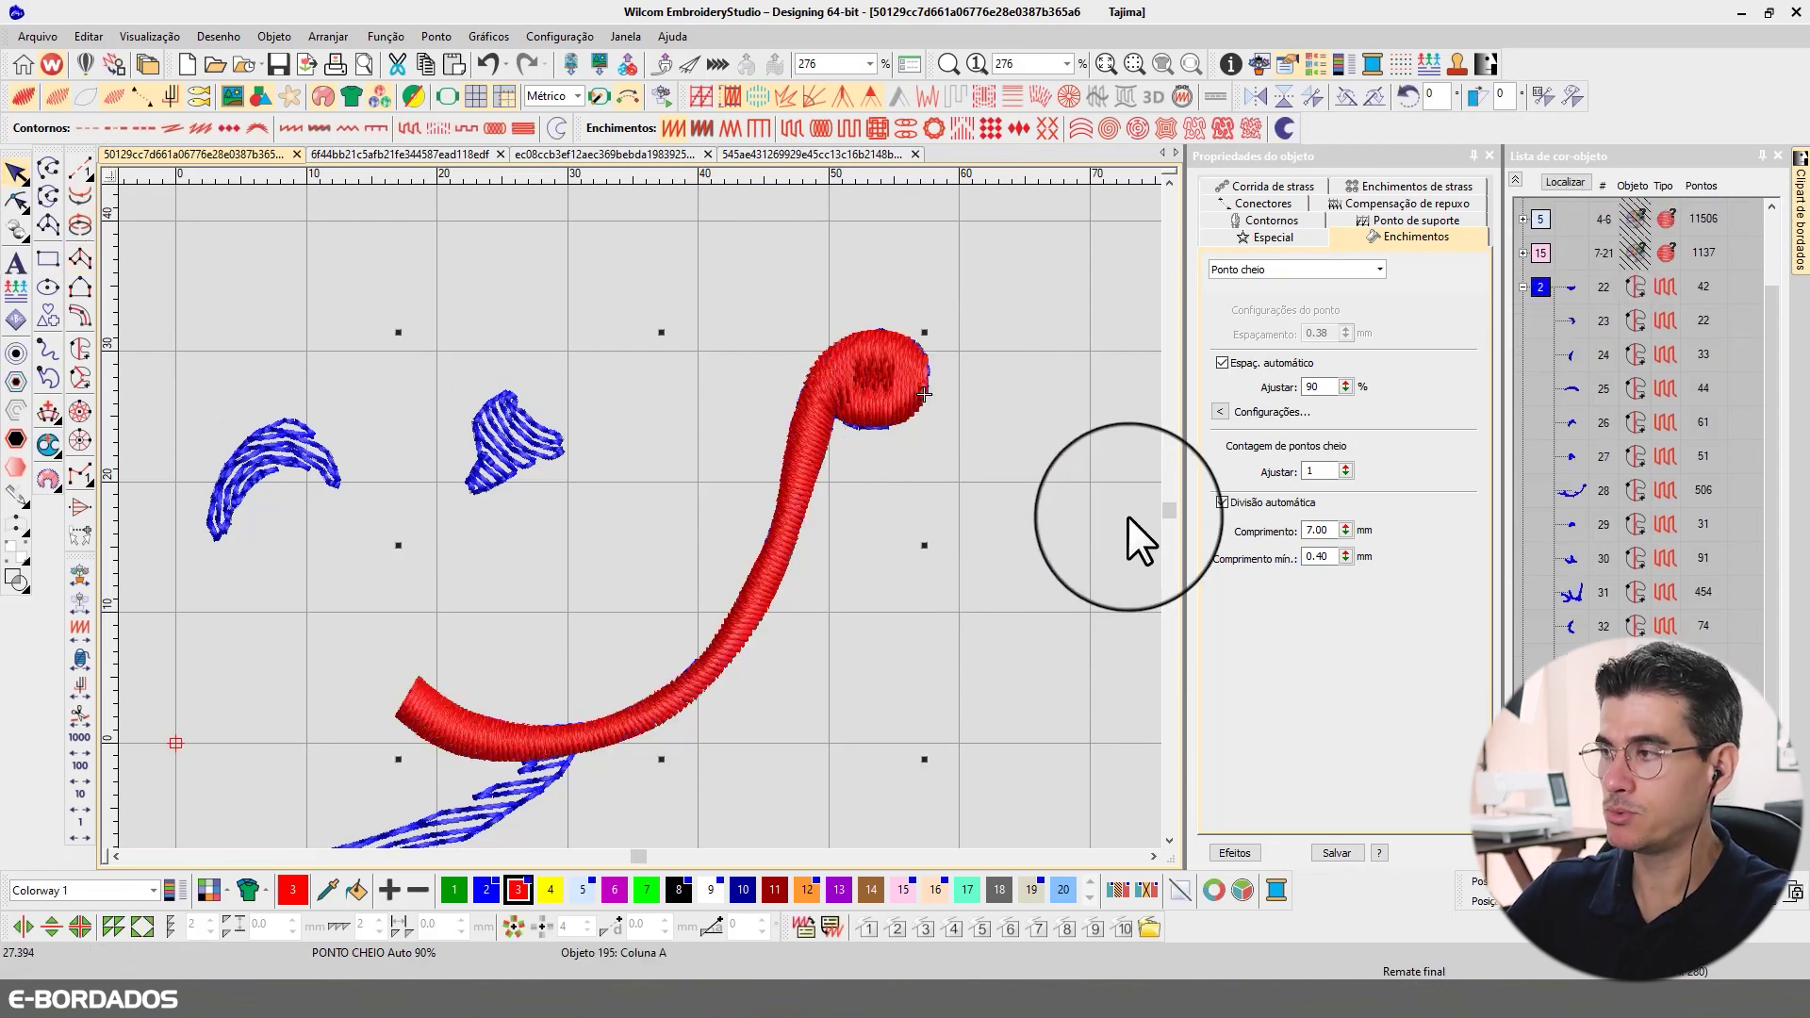
# - Change the red column's fill to Contorno and move it up and left, off the original blue stroke
pyautogui.click(1307, 270)
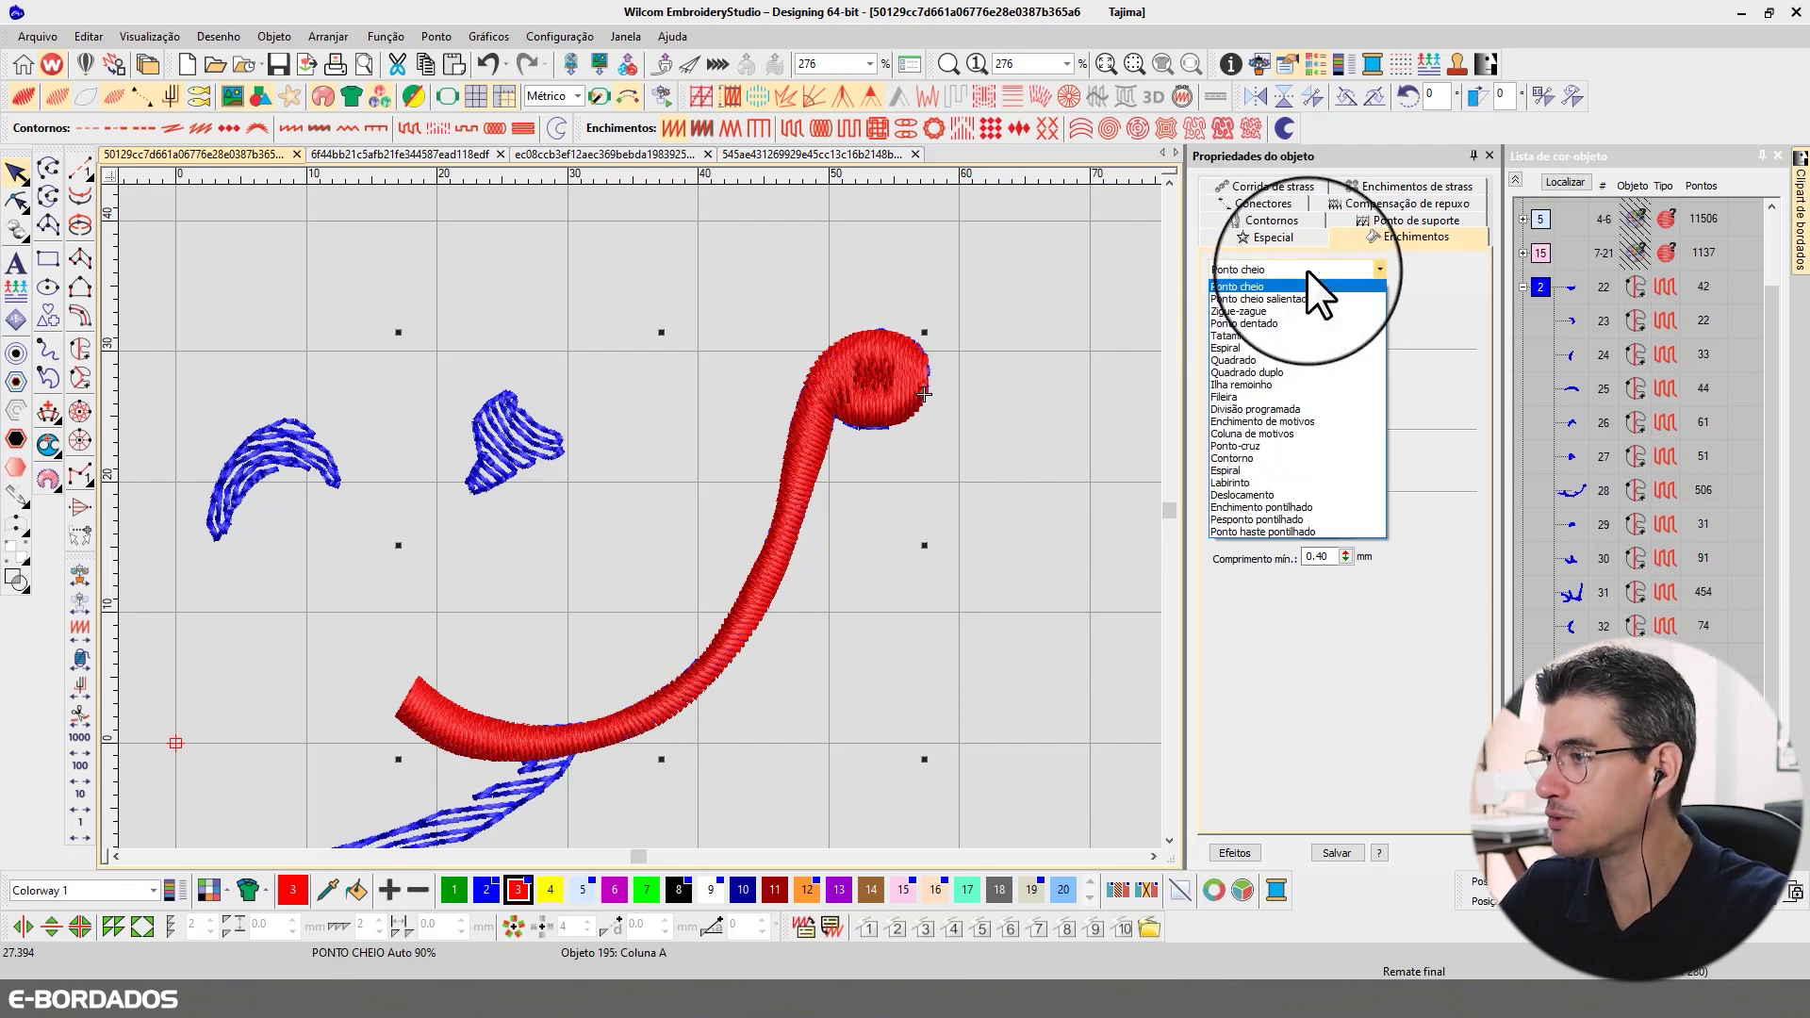
pyautogui.click(1239, 458)
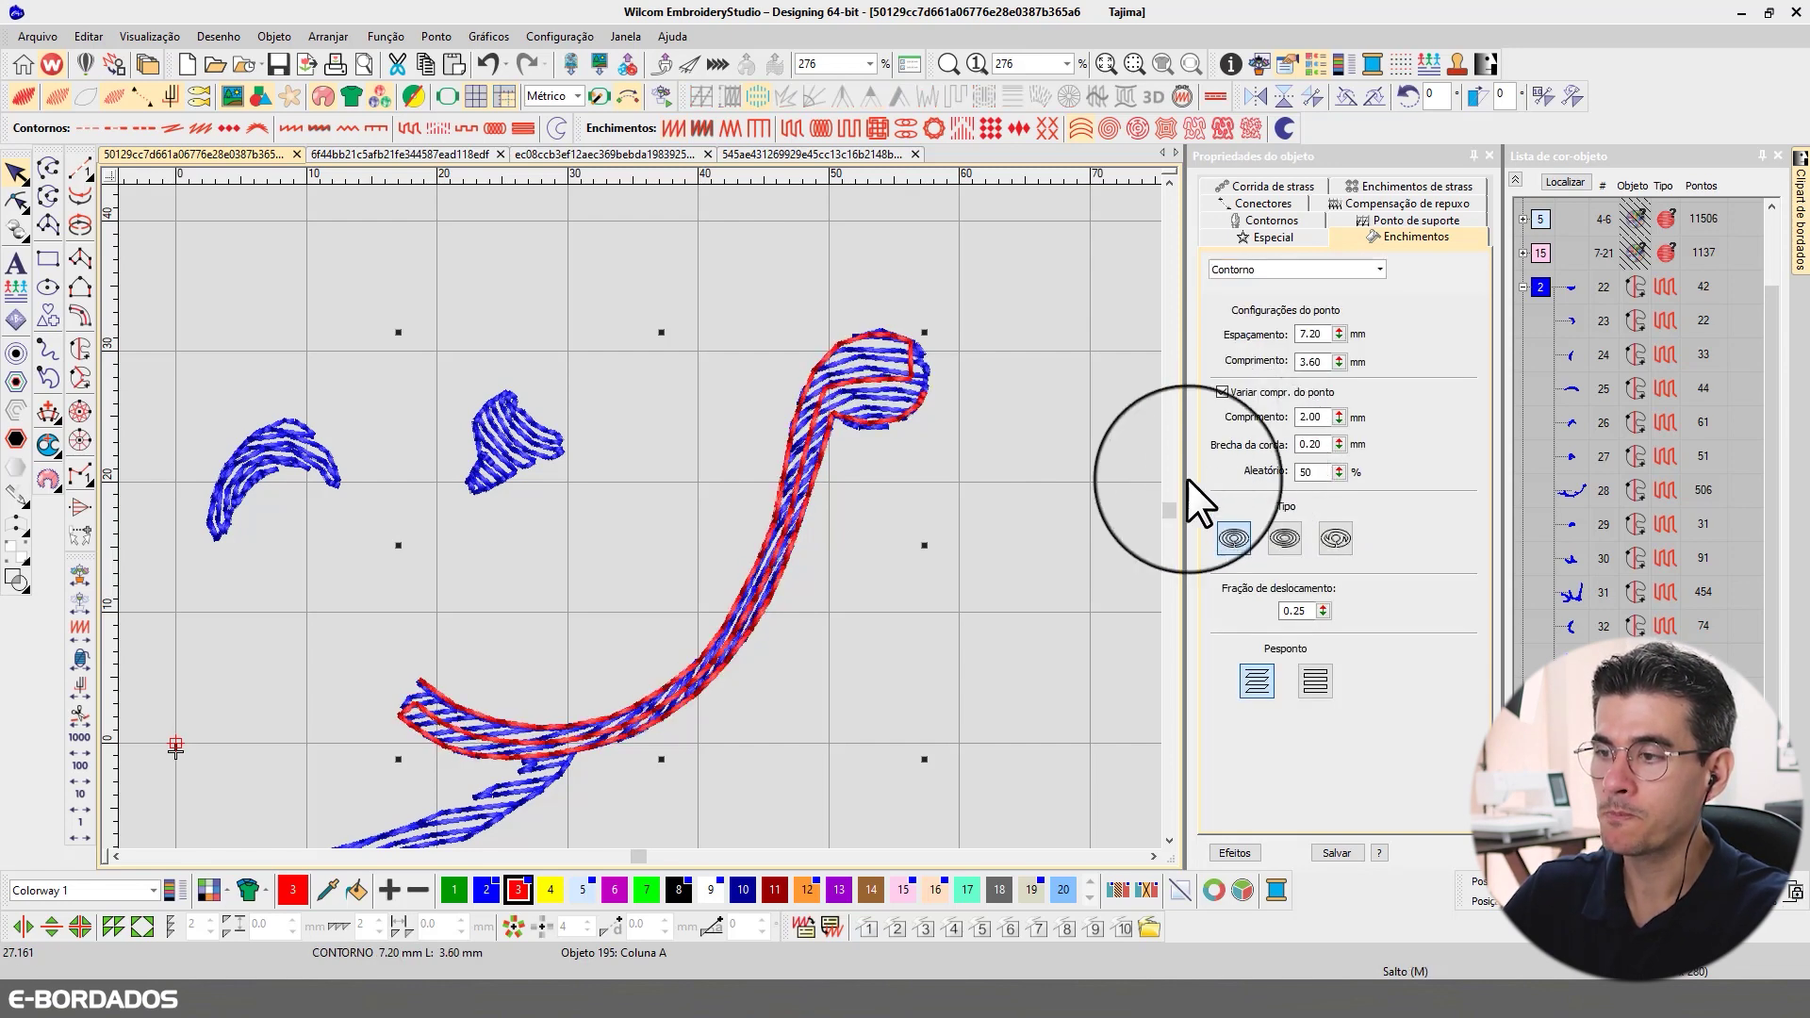
pyautogui.moveTo(815, 618); pyautogui.dragTo(737, 547)
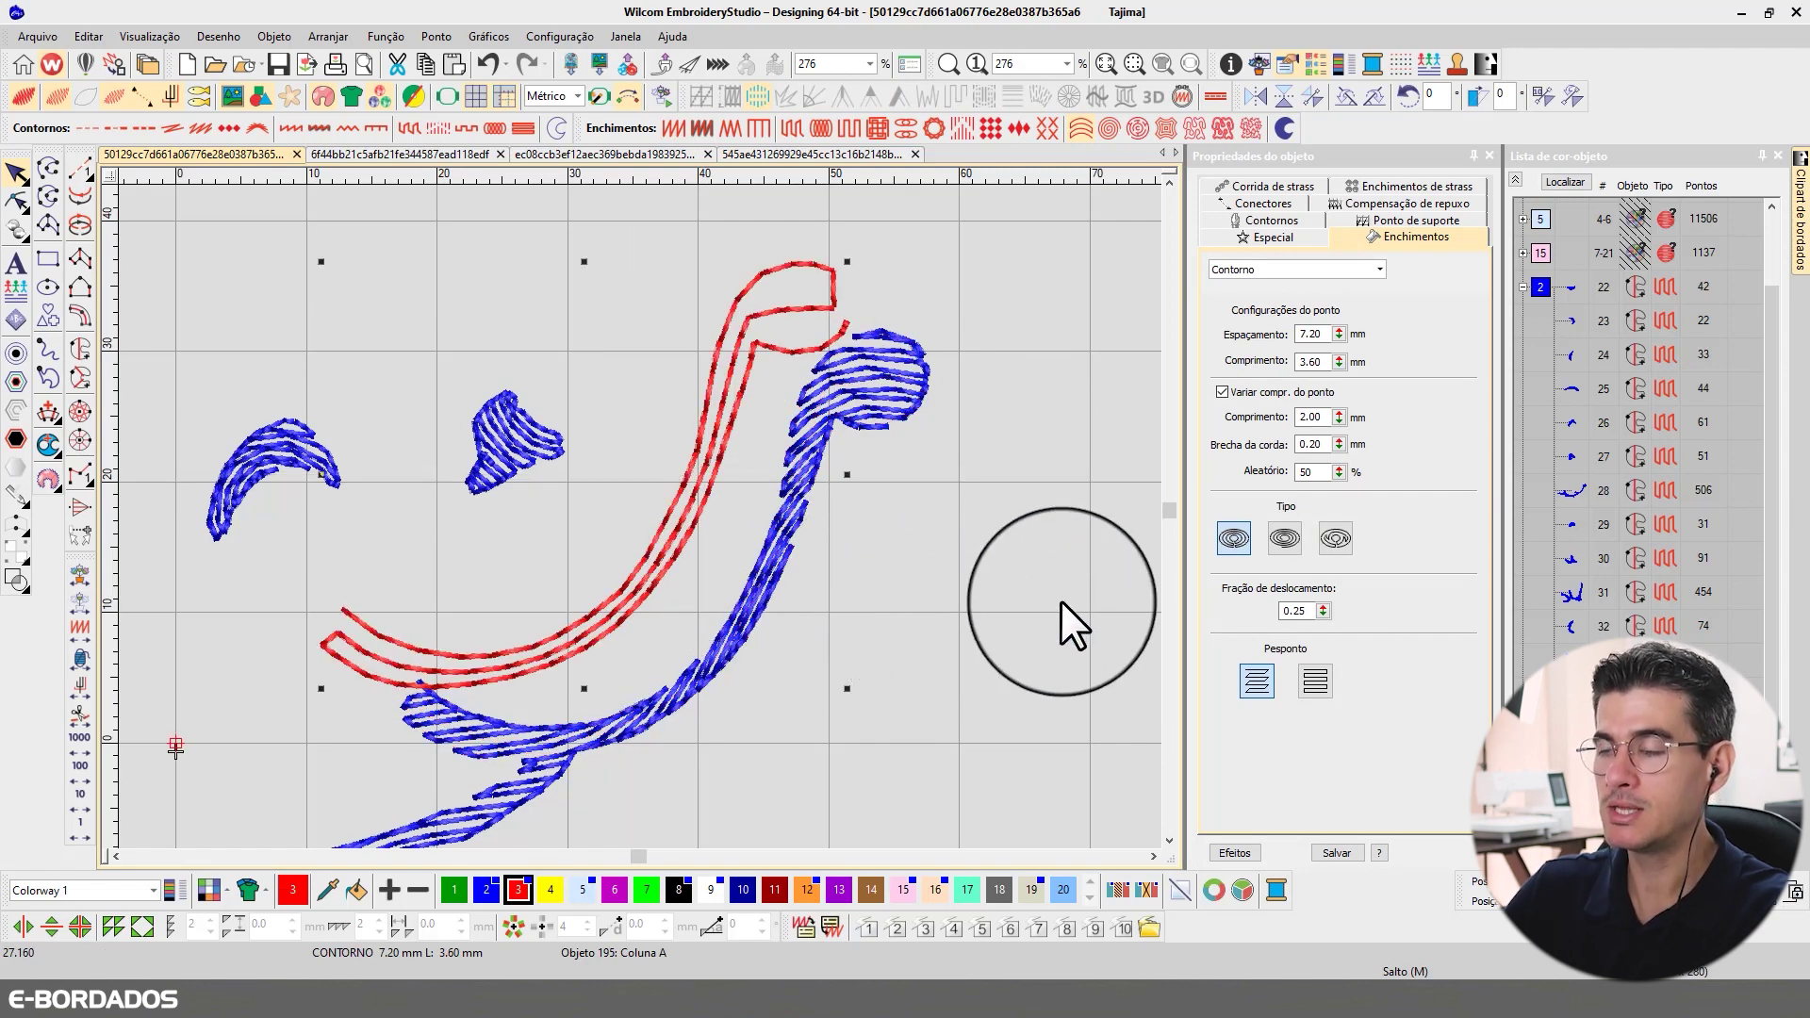
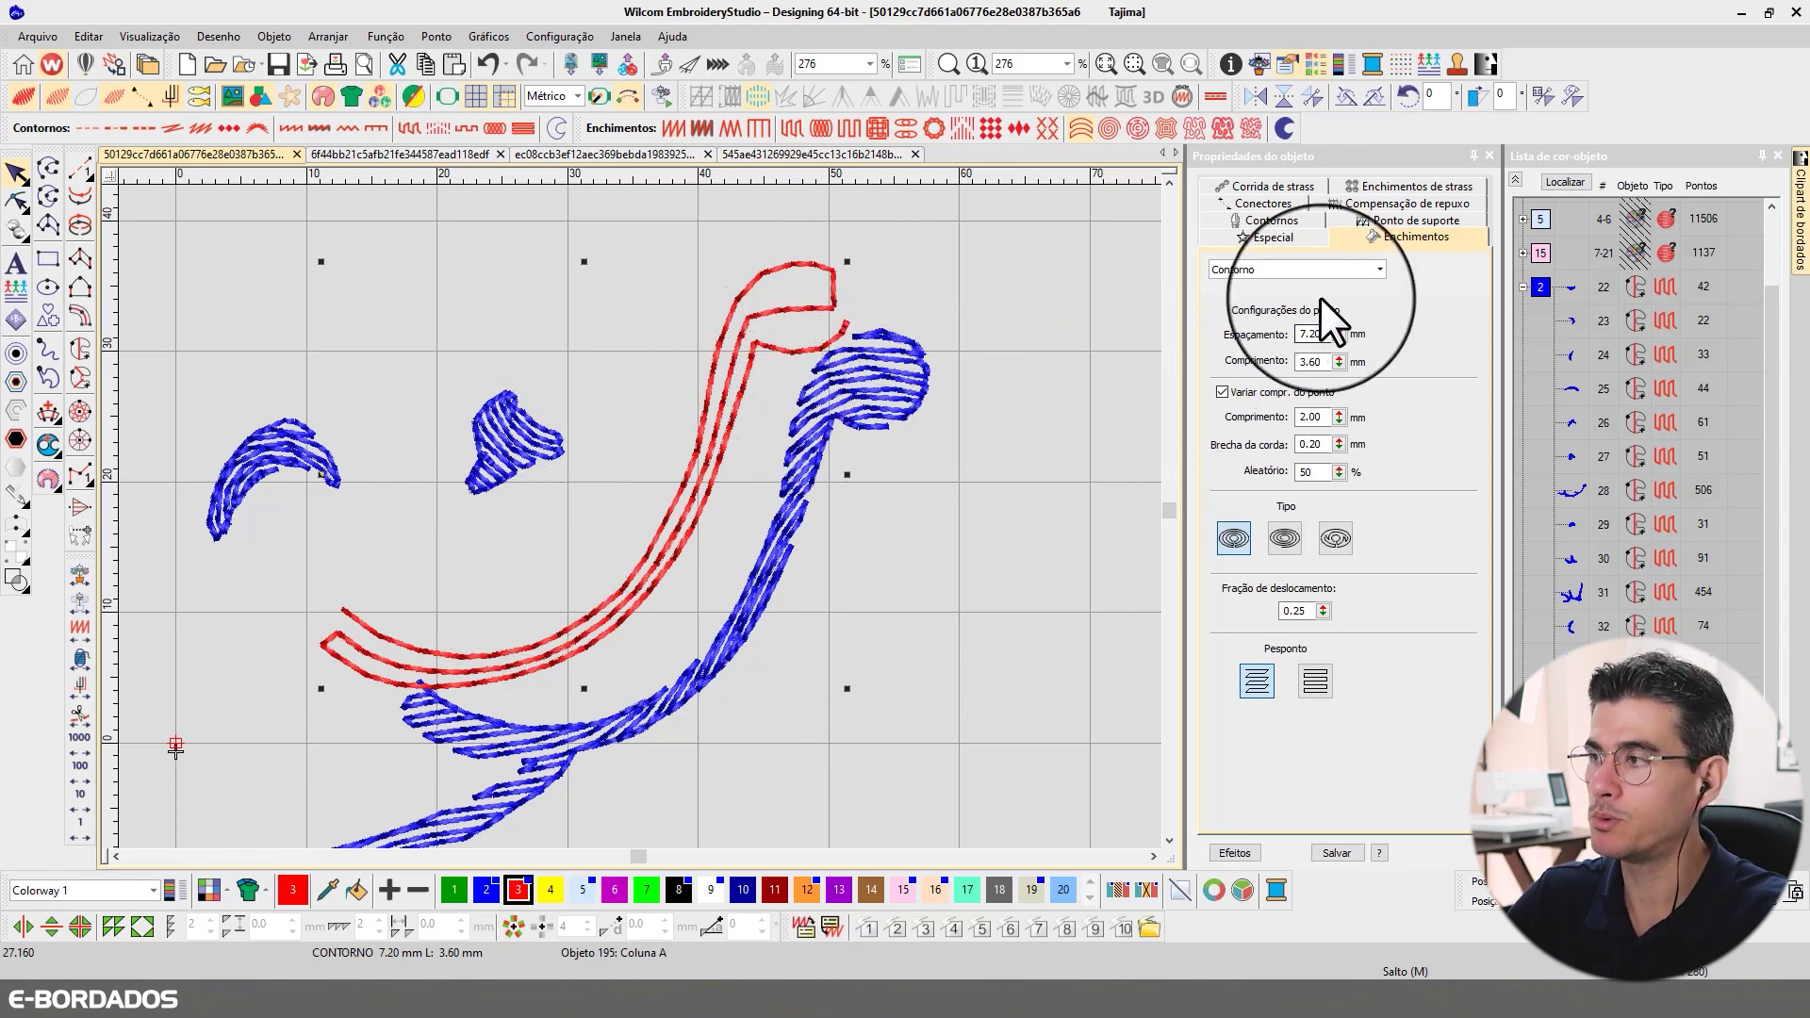
# - Try stitch spacings of 3.00 mm and 4.00 mm on the red column's Contorno fill
pyautogui.doubleClick(1329, 334)
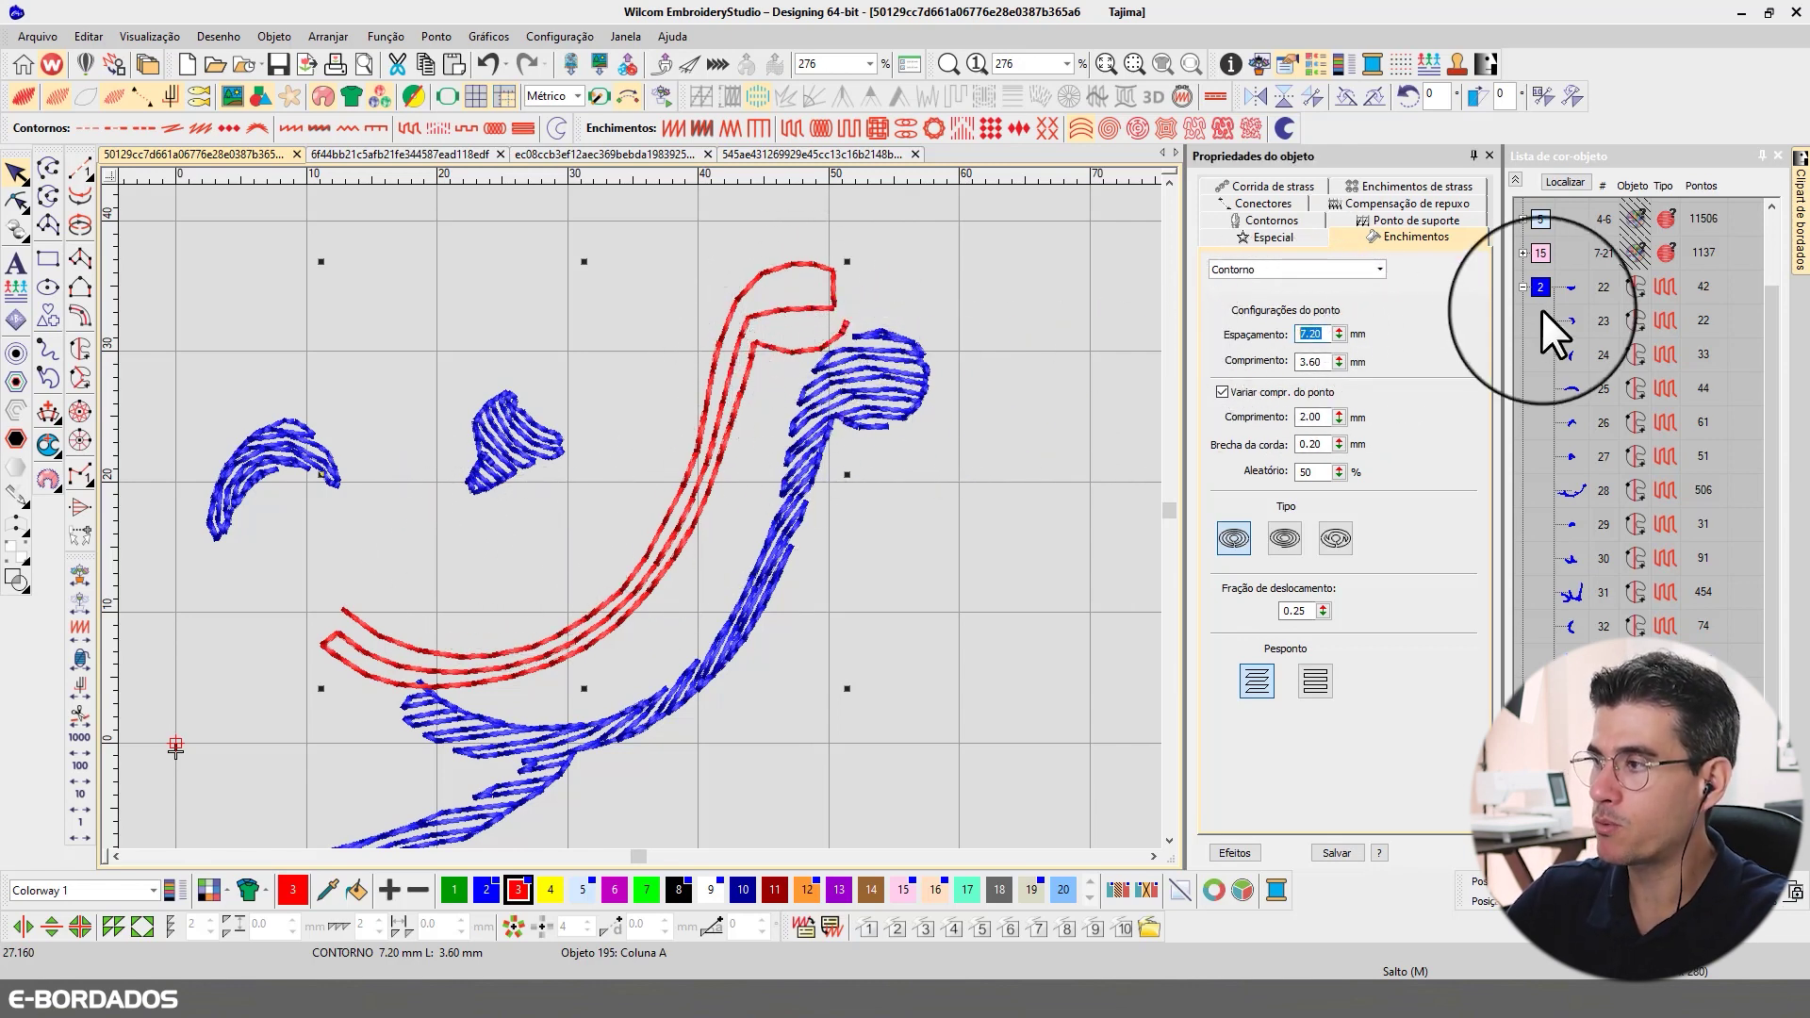
pyautogui.write('3.')
pyautogui.press('Return')
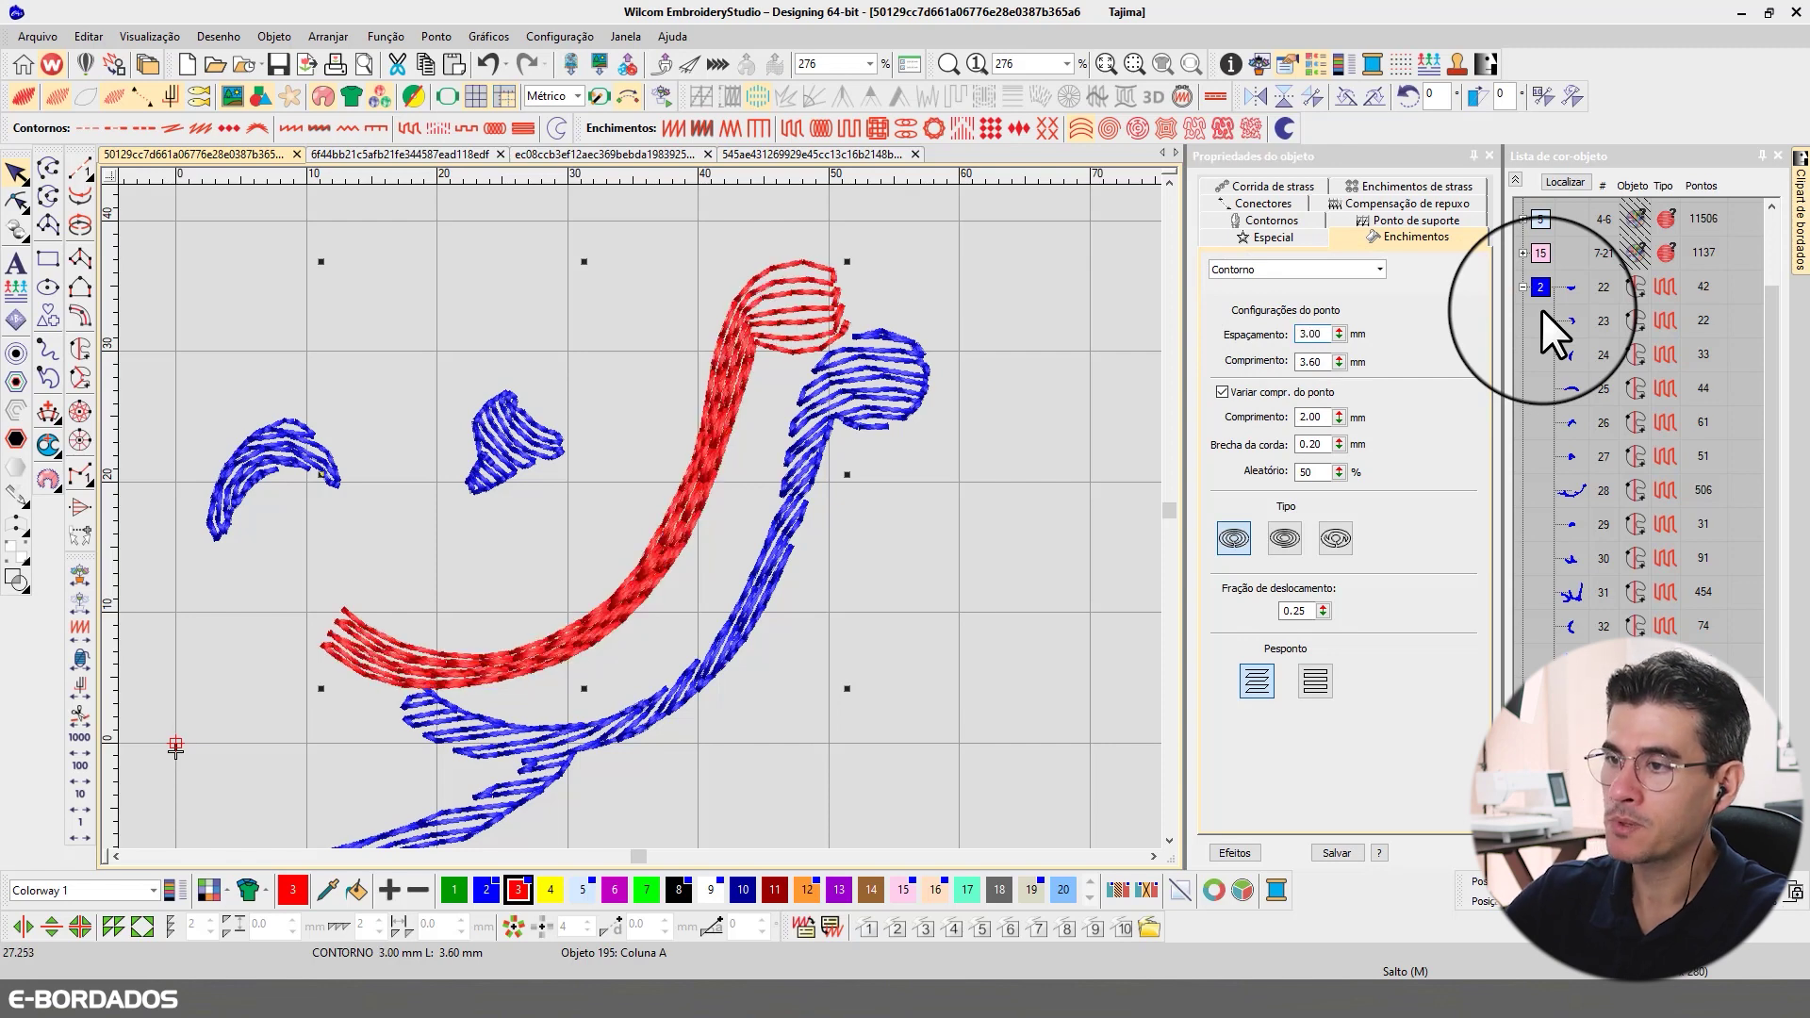
pyautogui.doubleClick(1312, 334)
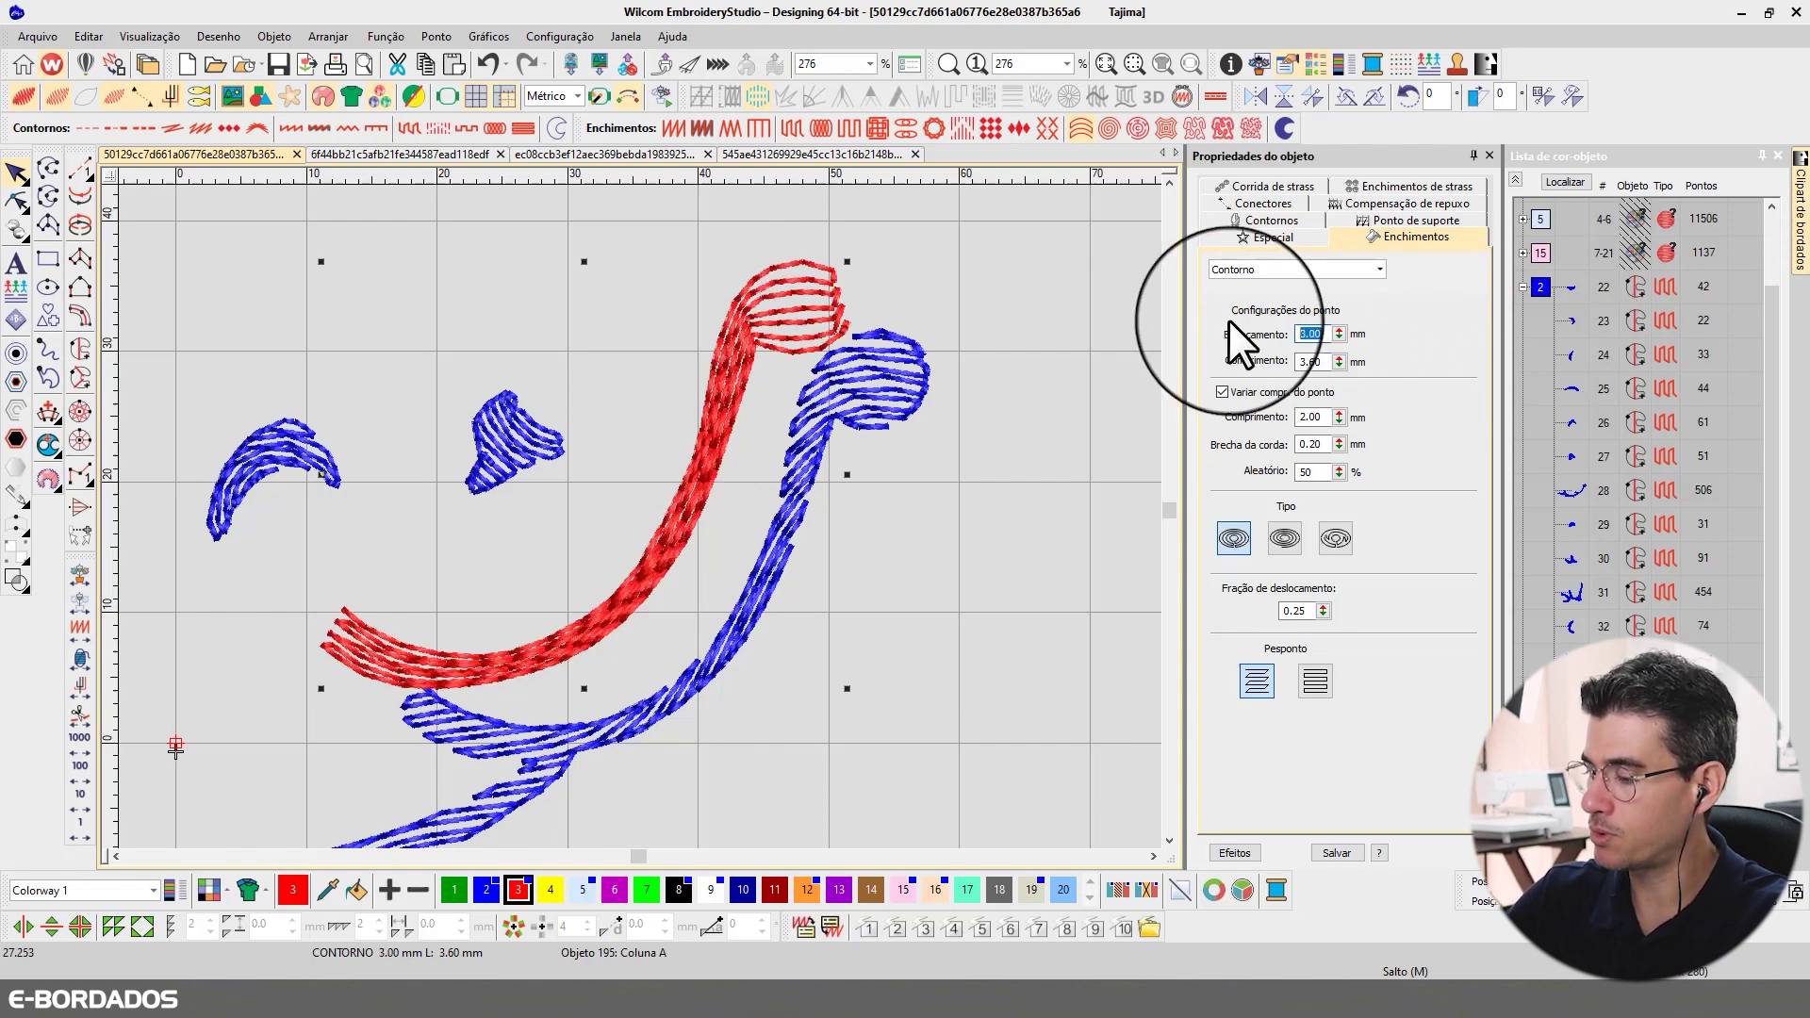
pyautogui.write('4')
pyautogui.press('Return')
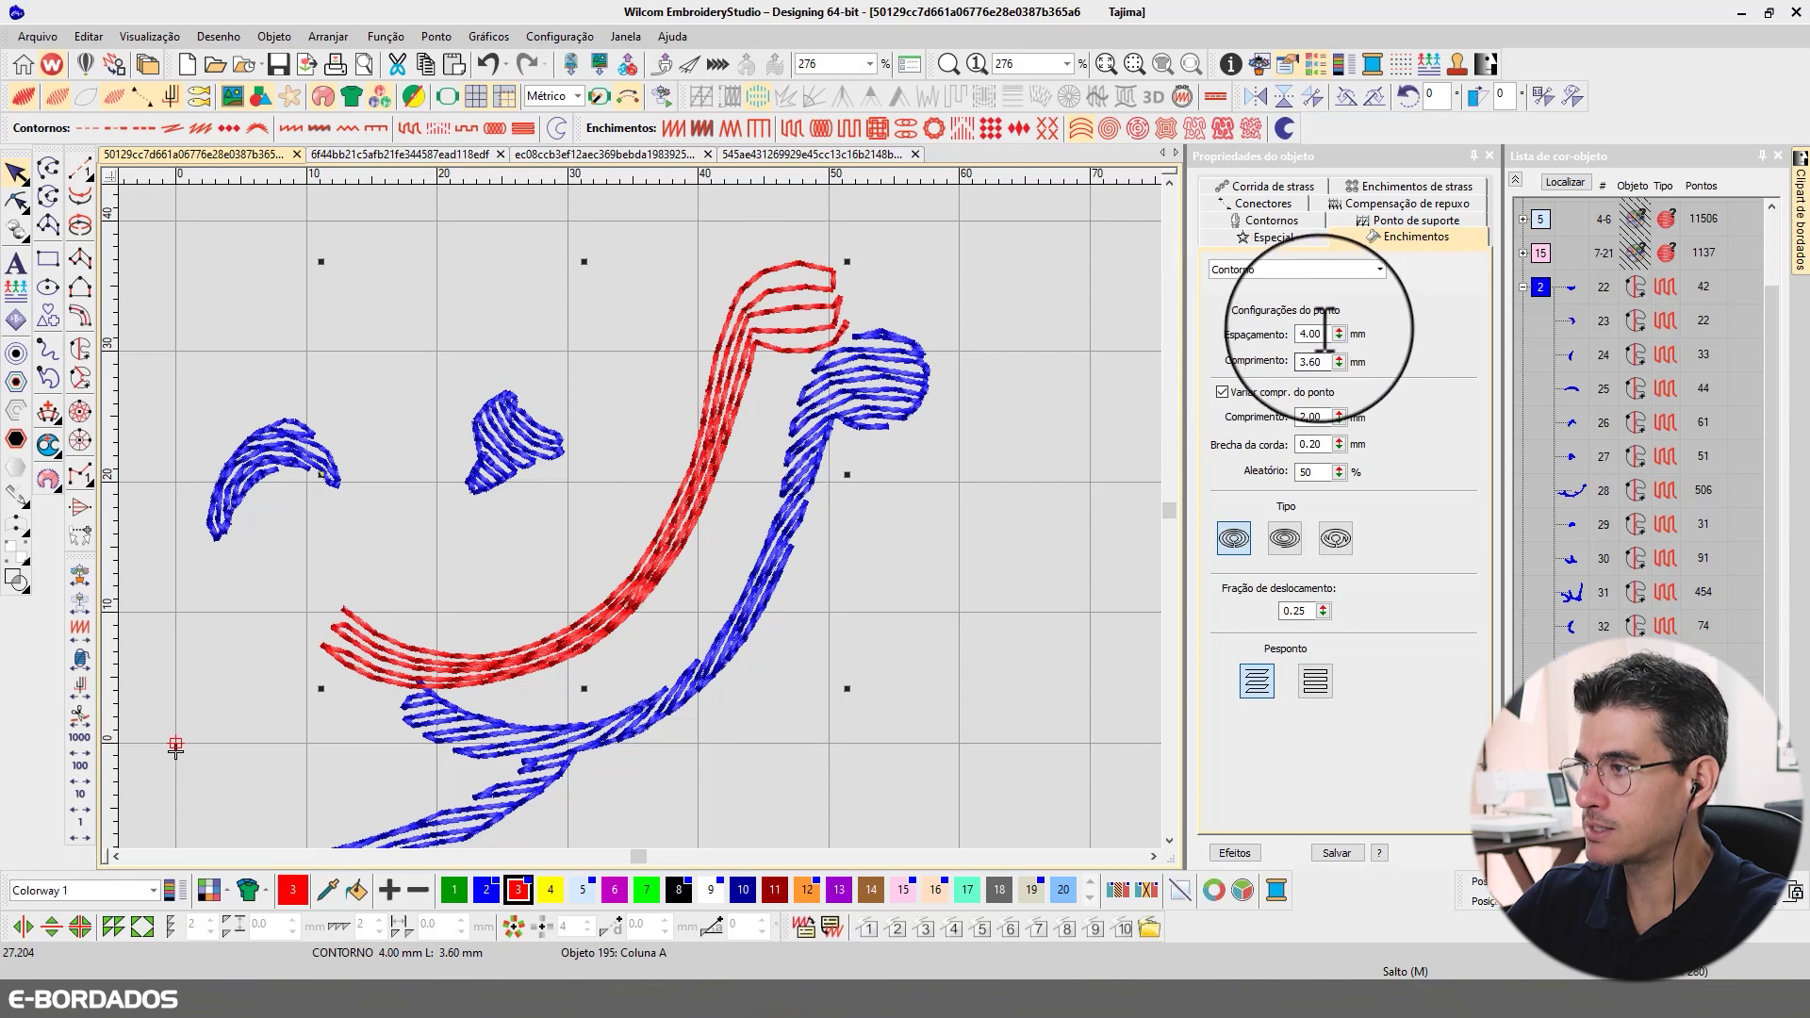
# - Set the Contorno fill spacing of the red column to 5.00 mm and deselect it
pyautogui.write('5')
pyautogui.press('Return')
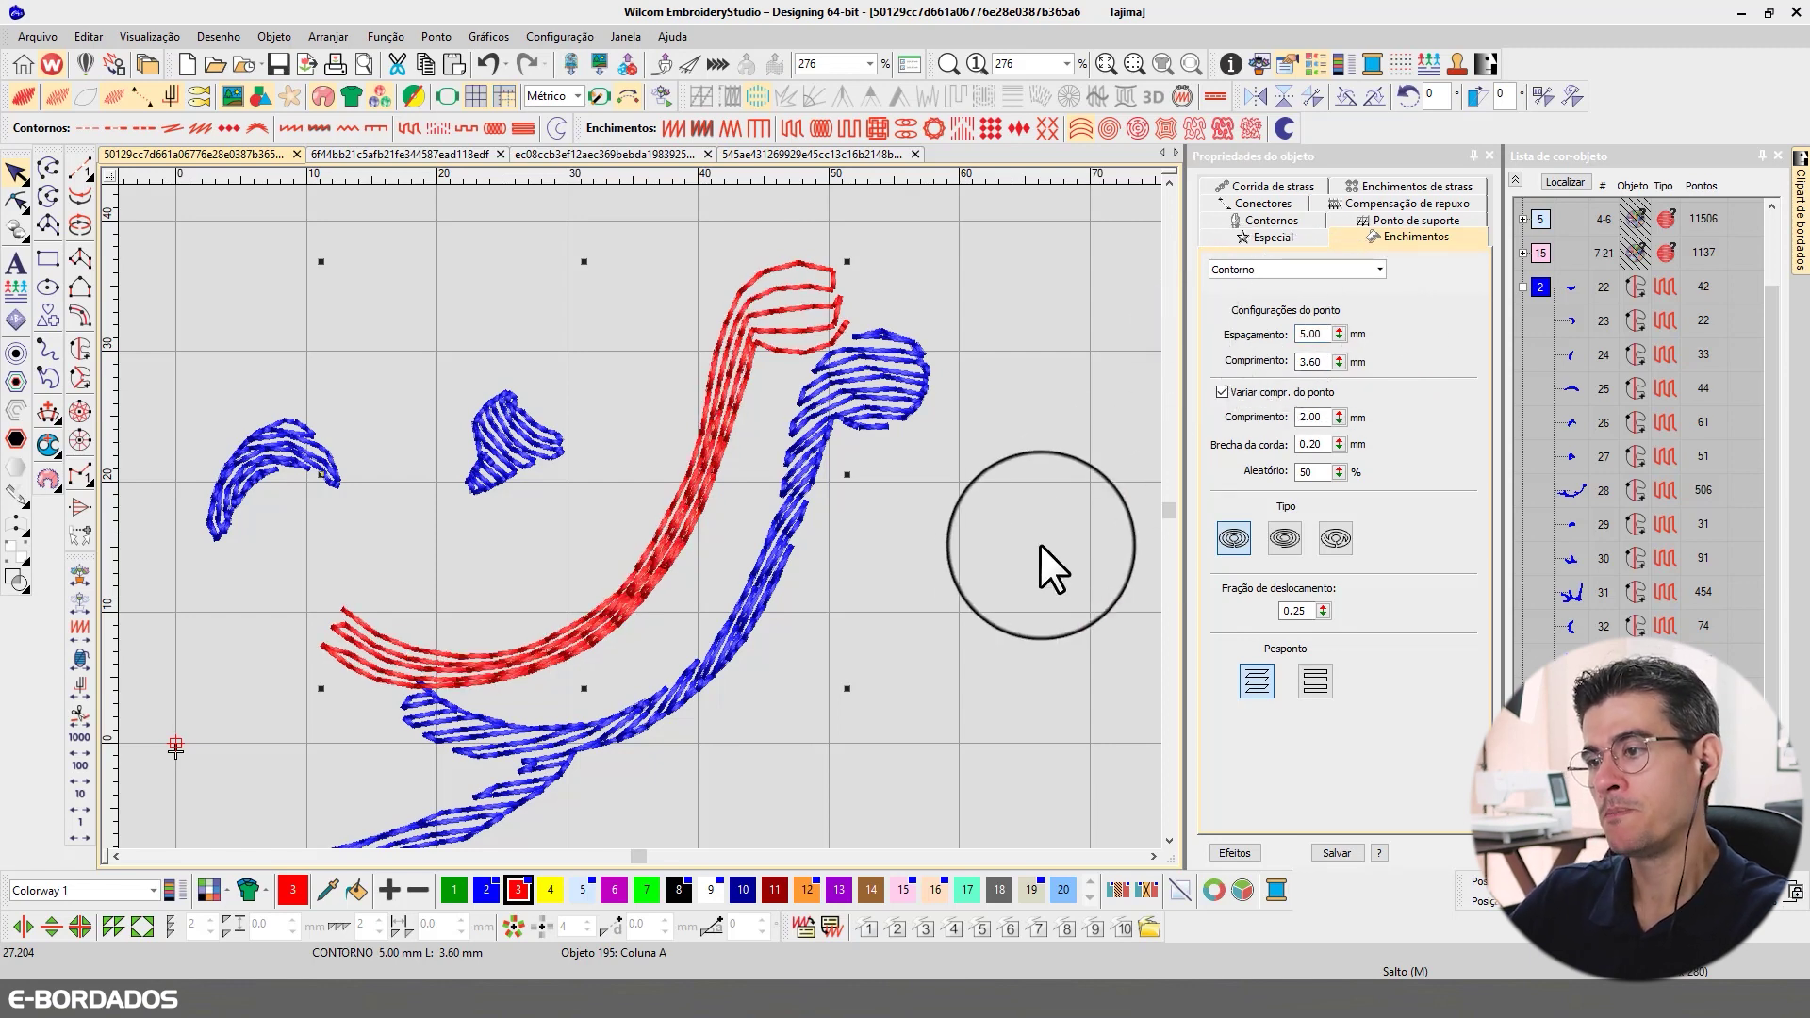
pyautogui.click(978, 550)
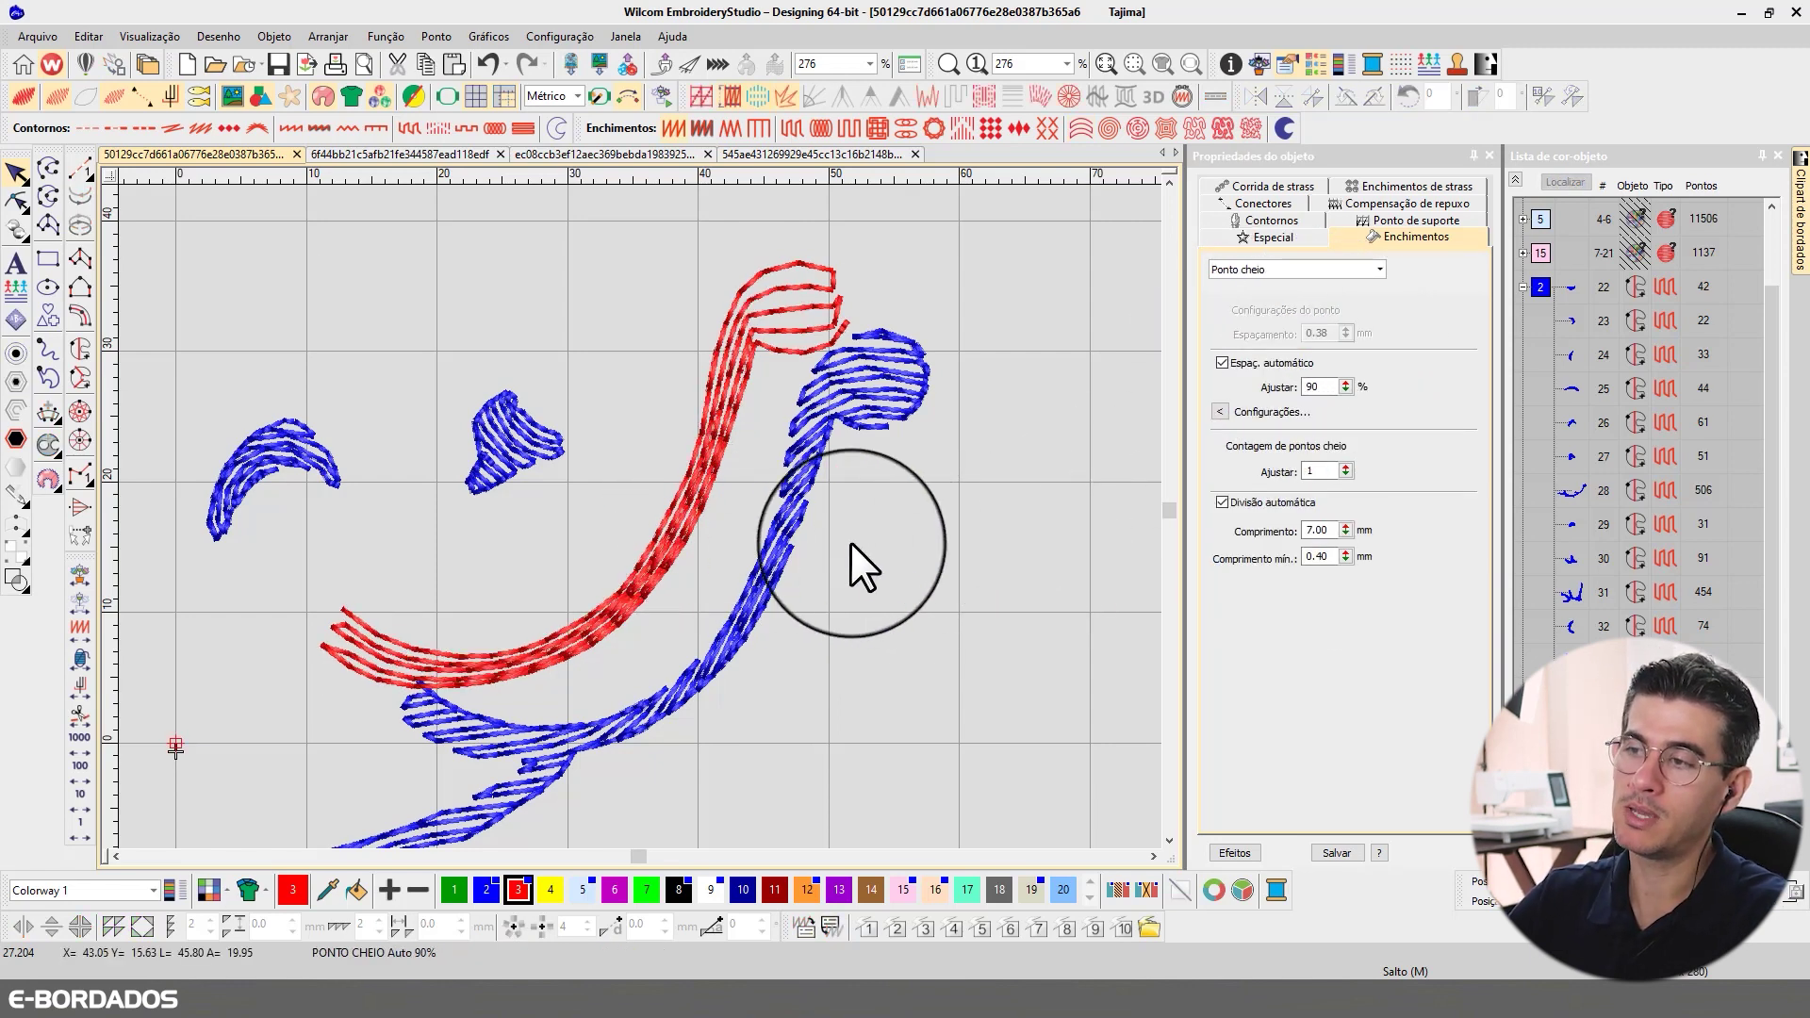
# - Move the red Contorno column back over the original blue curved stroke and deselect it
pyautogui.moveTo(684, 498); pyautogui.dragTo(777, 538)
pyautogui.press('Escape')
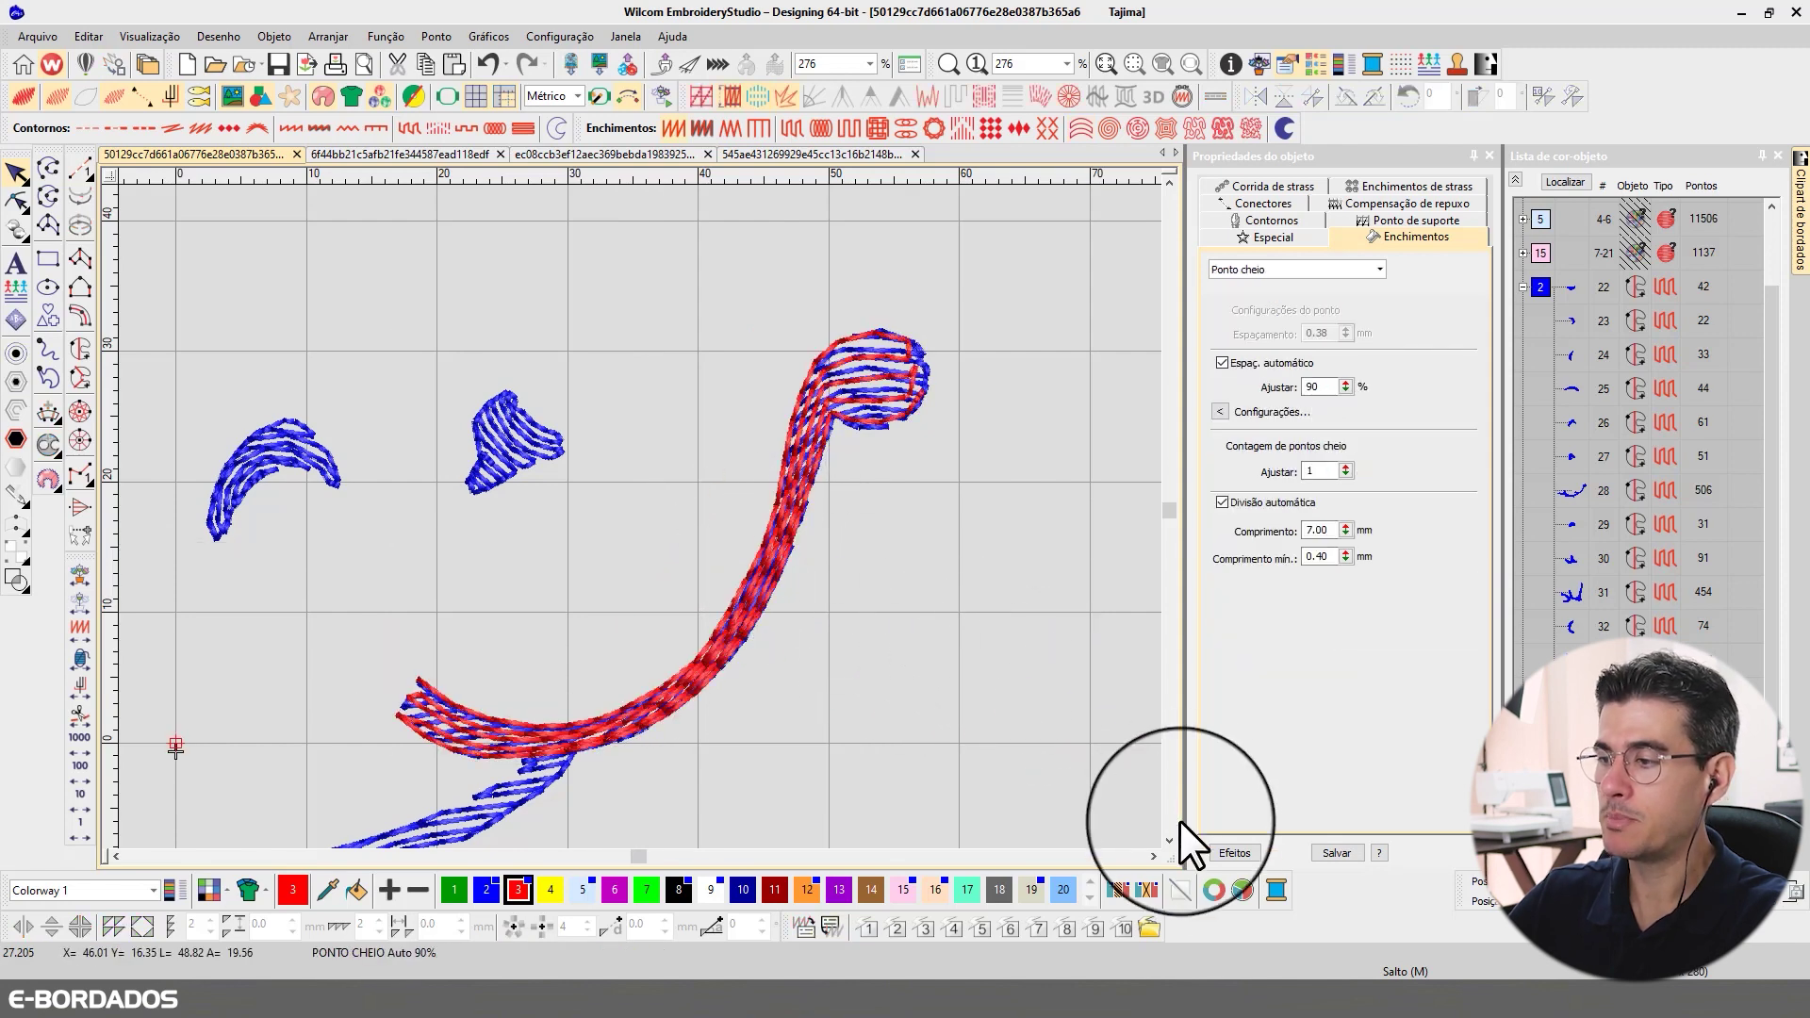
pyautogui.scroll(-2, 1165, 839)
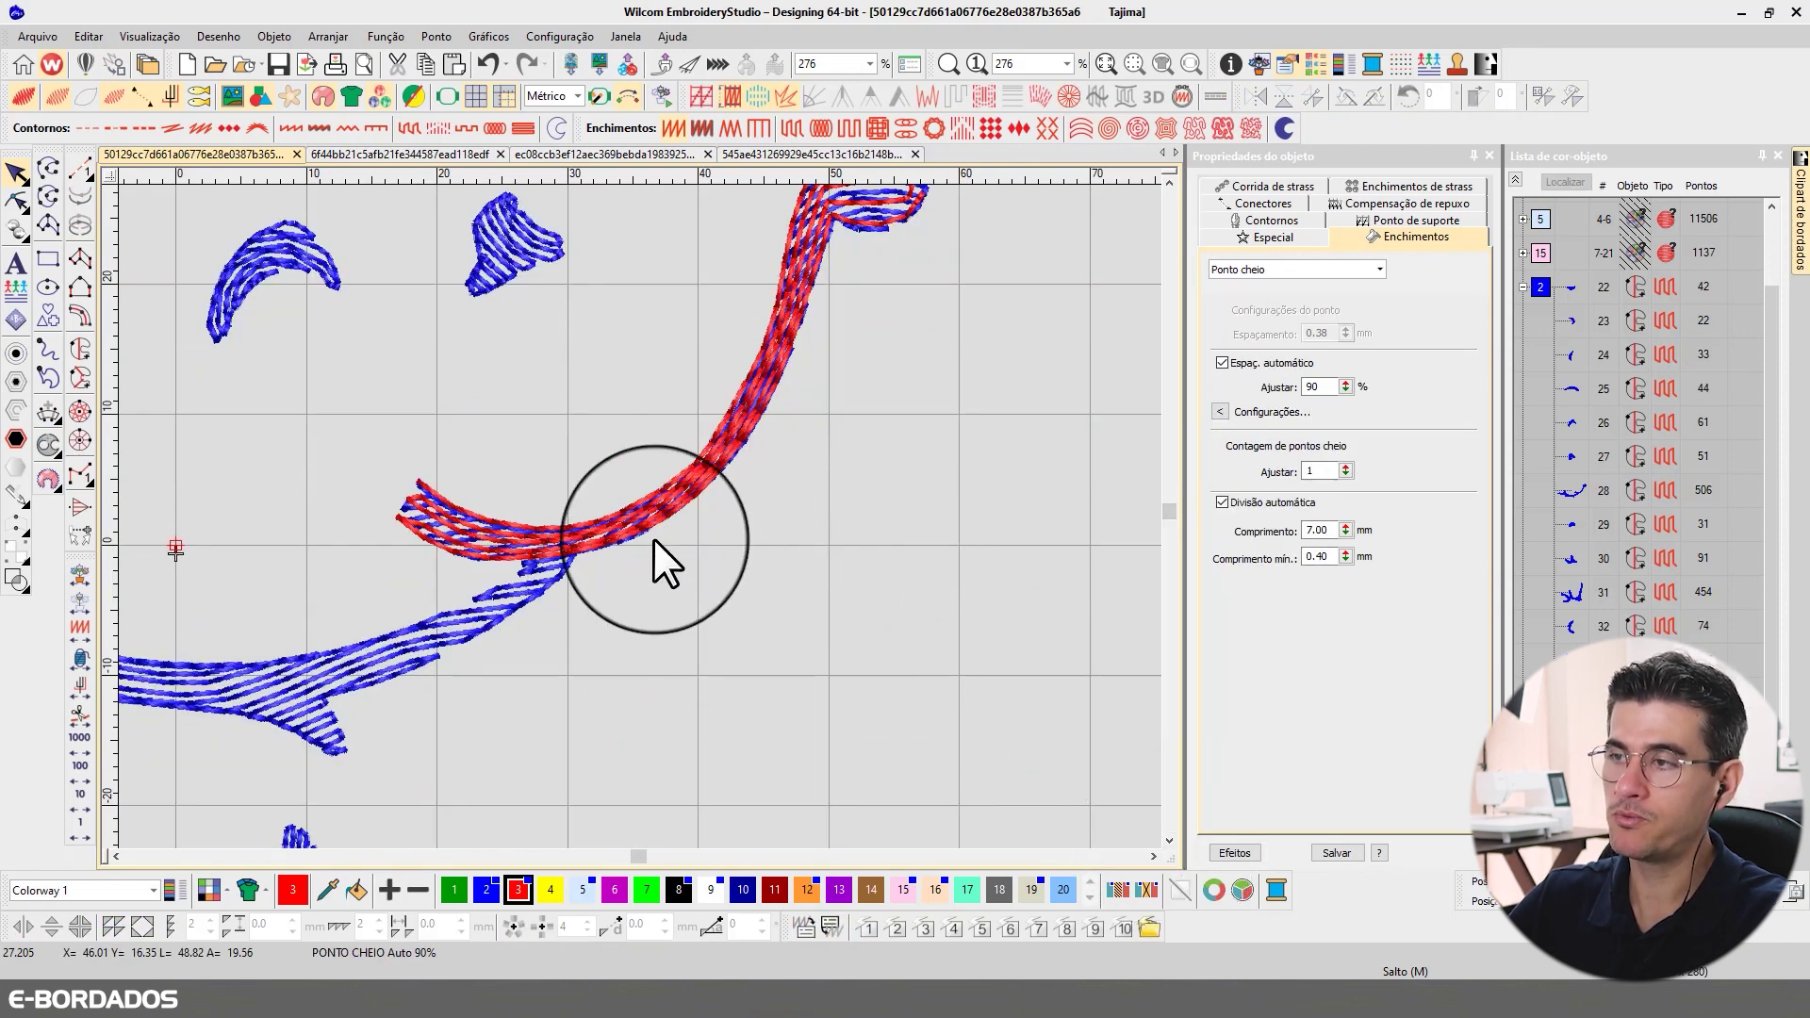
pyautogui.scroll(-2, 650, 538)
pyautogui.scroll(-1, 640, 512)
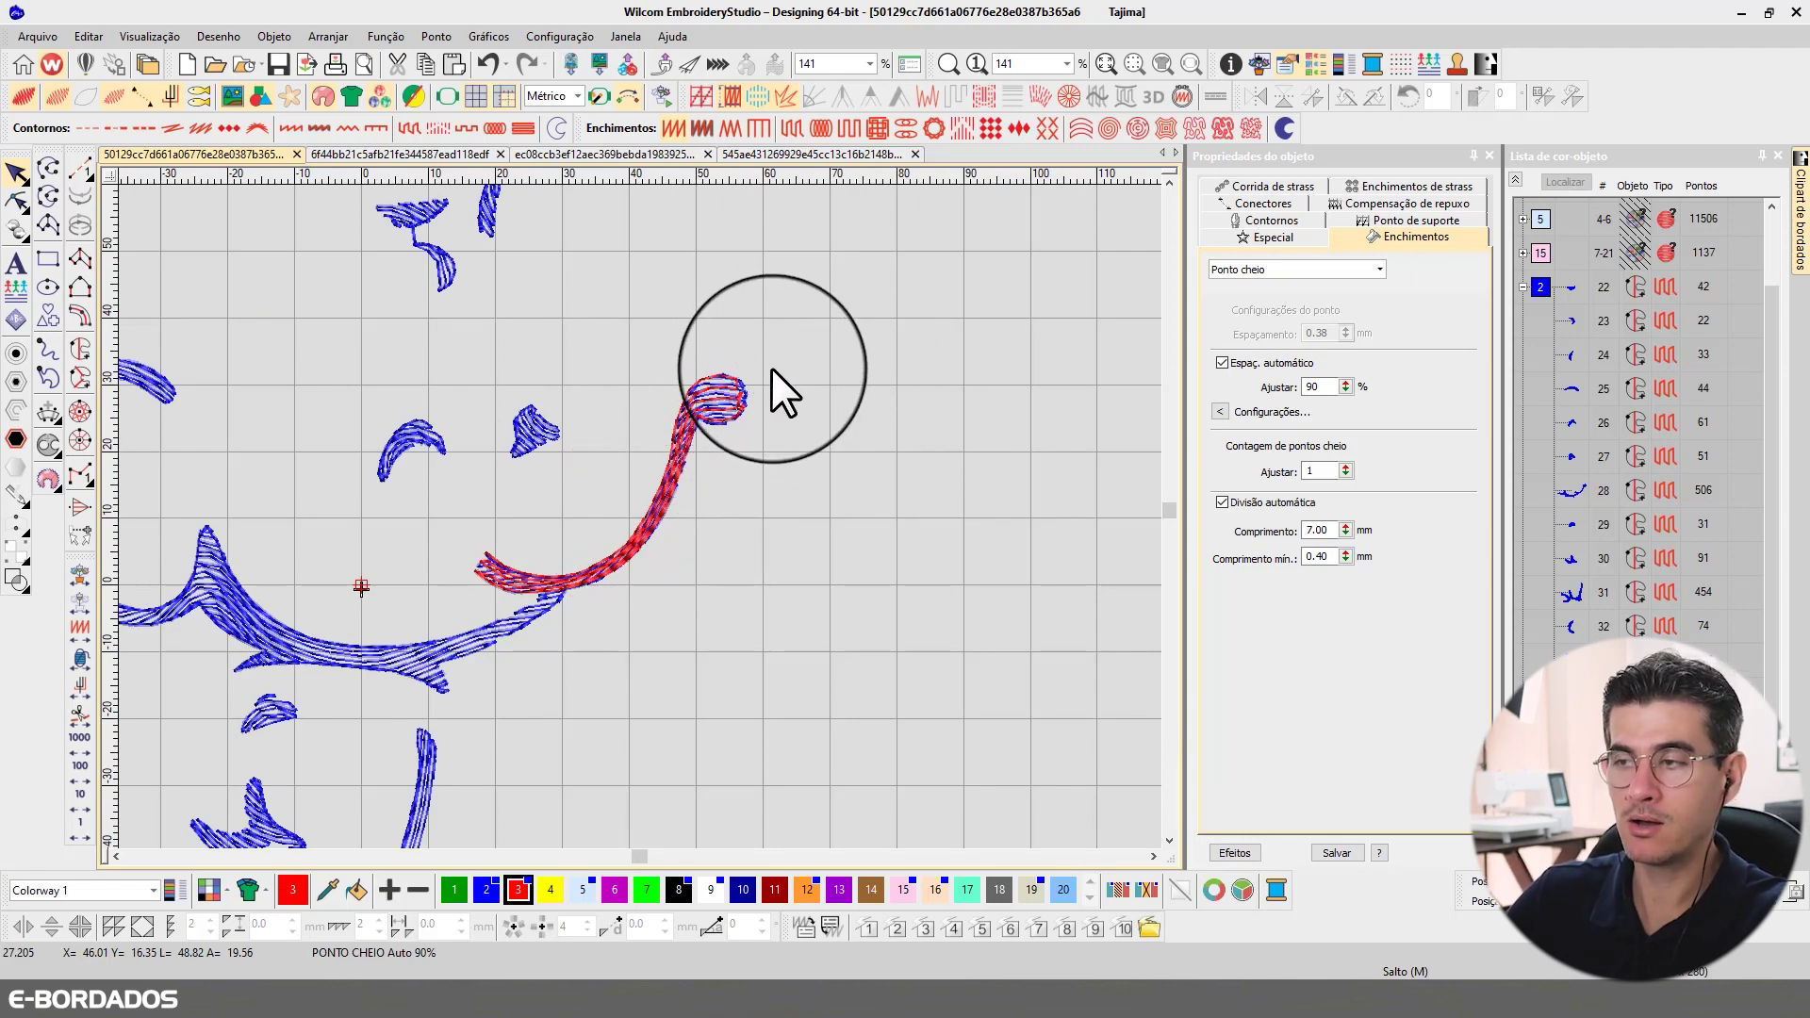
# - Digitize a red satin Column A over the right spur beneath the long blue stroke, from its tip to its tapered inner end
pyautogui.click(116, 856)
pyautogui.scroll(2, 879, 500)
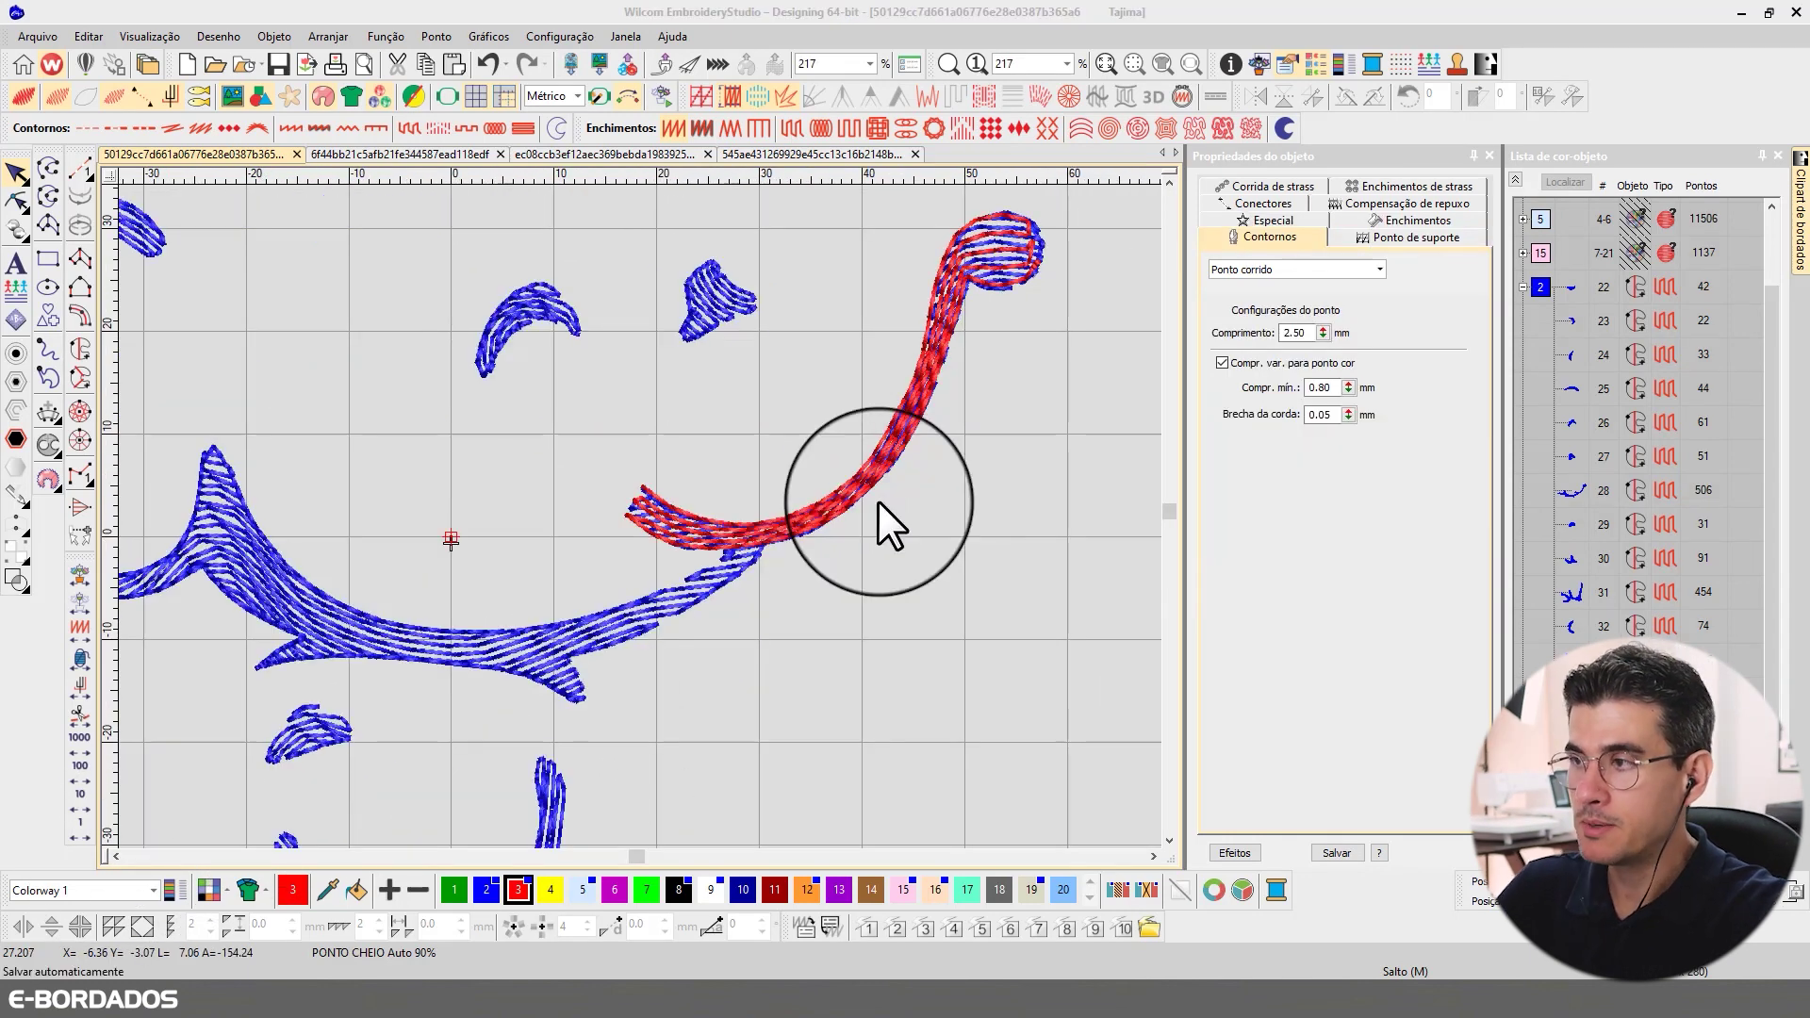
pyautogui.click(884, 480)
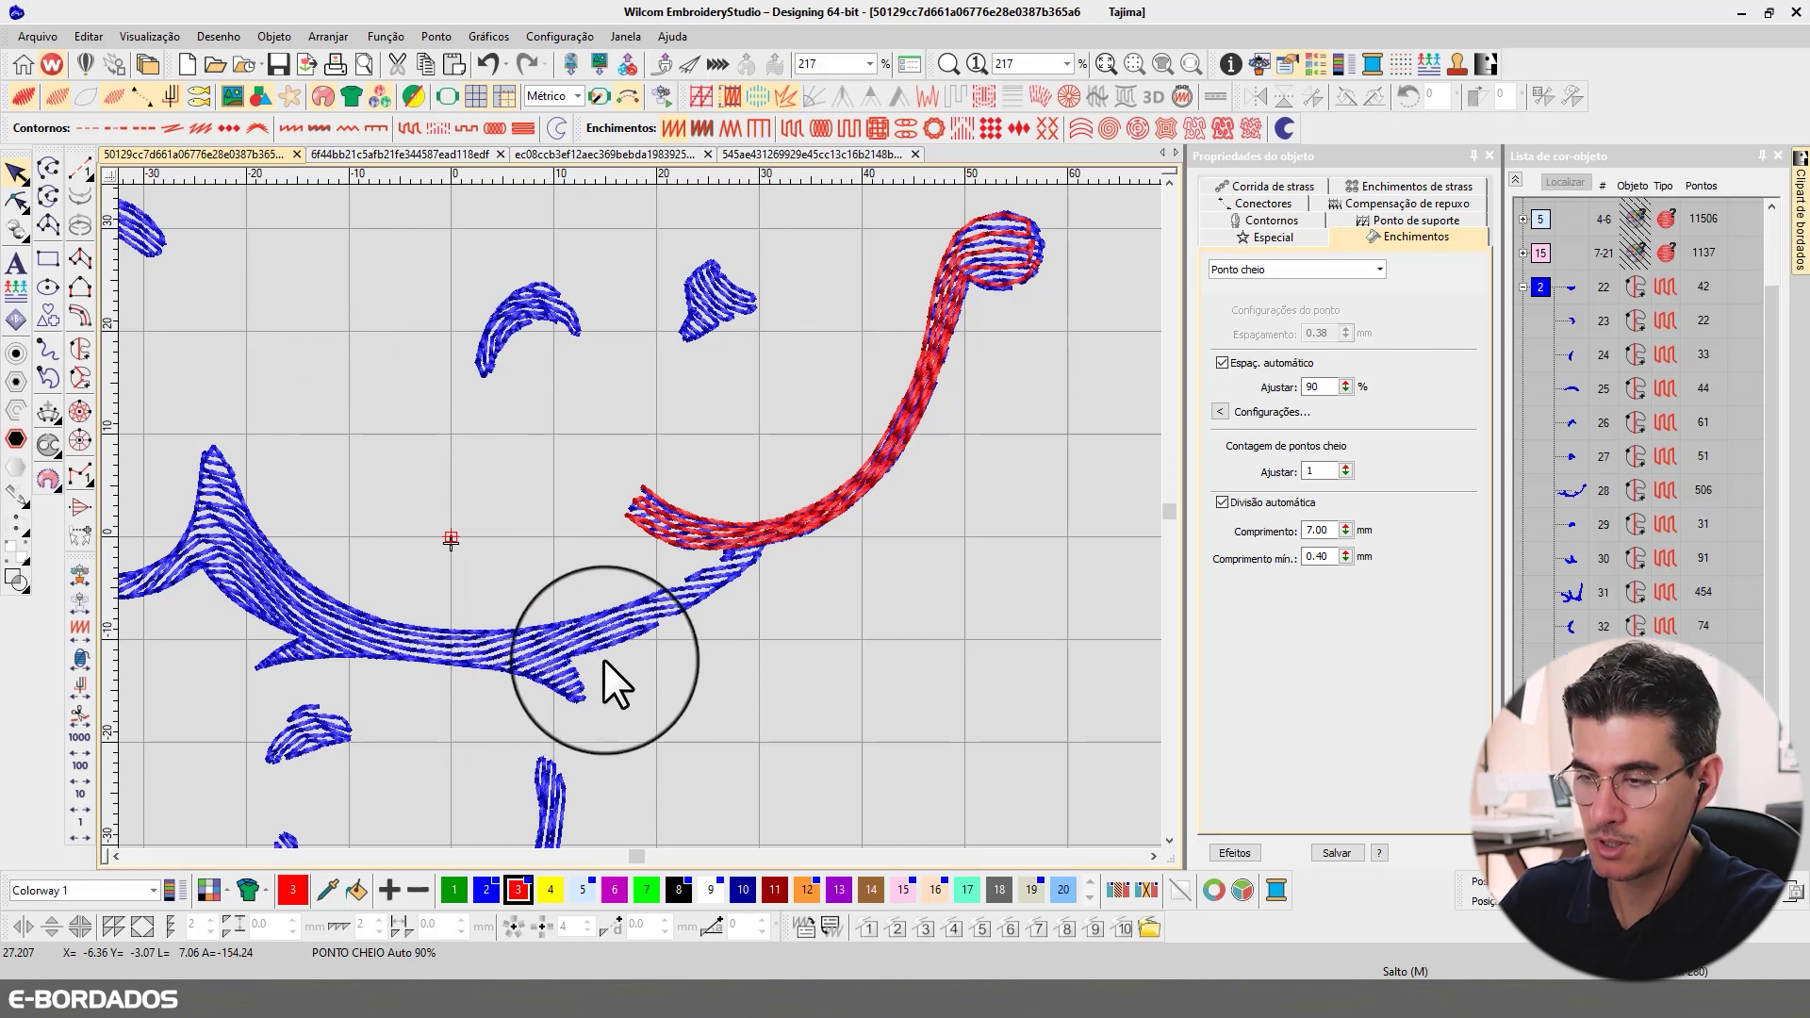
pyautogui.press('b')
pyautogui.moveTo(429, 497); pyautogui.dragTo(741, 794)
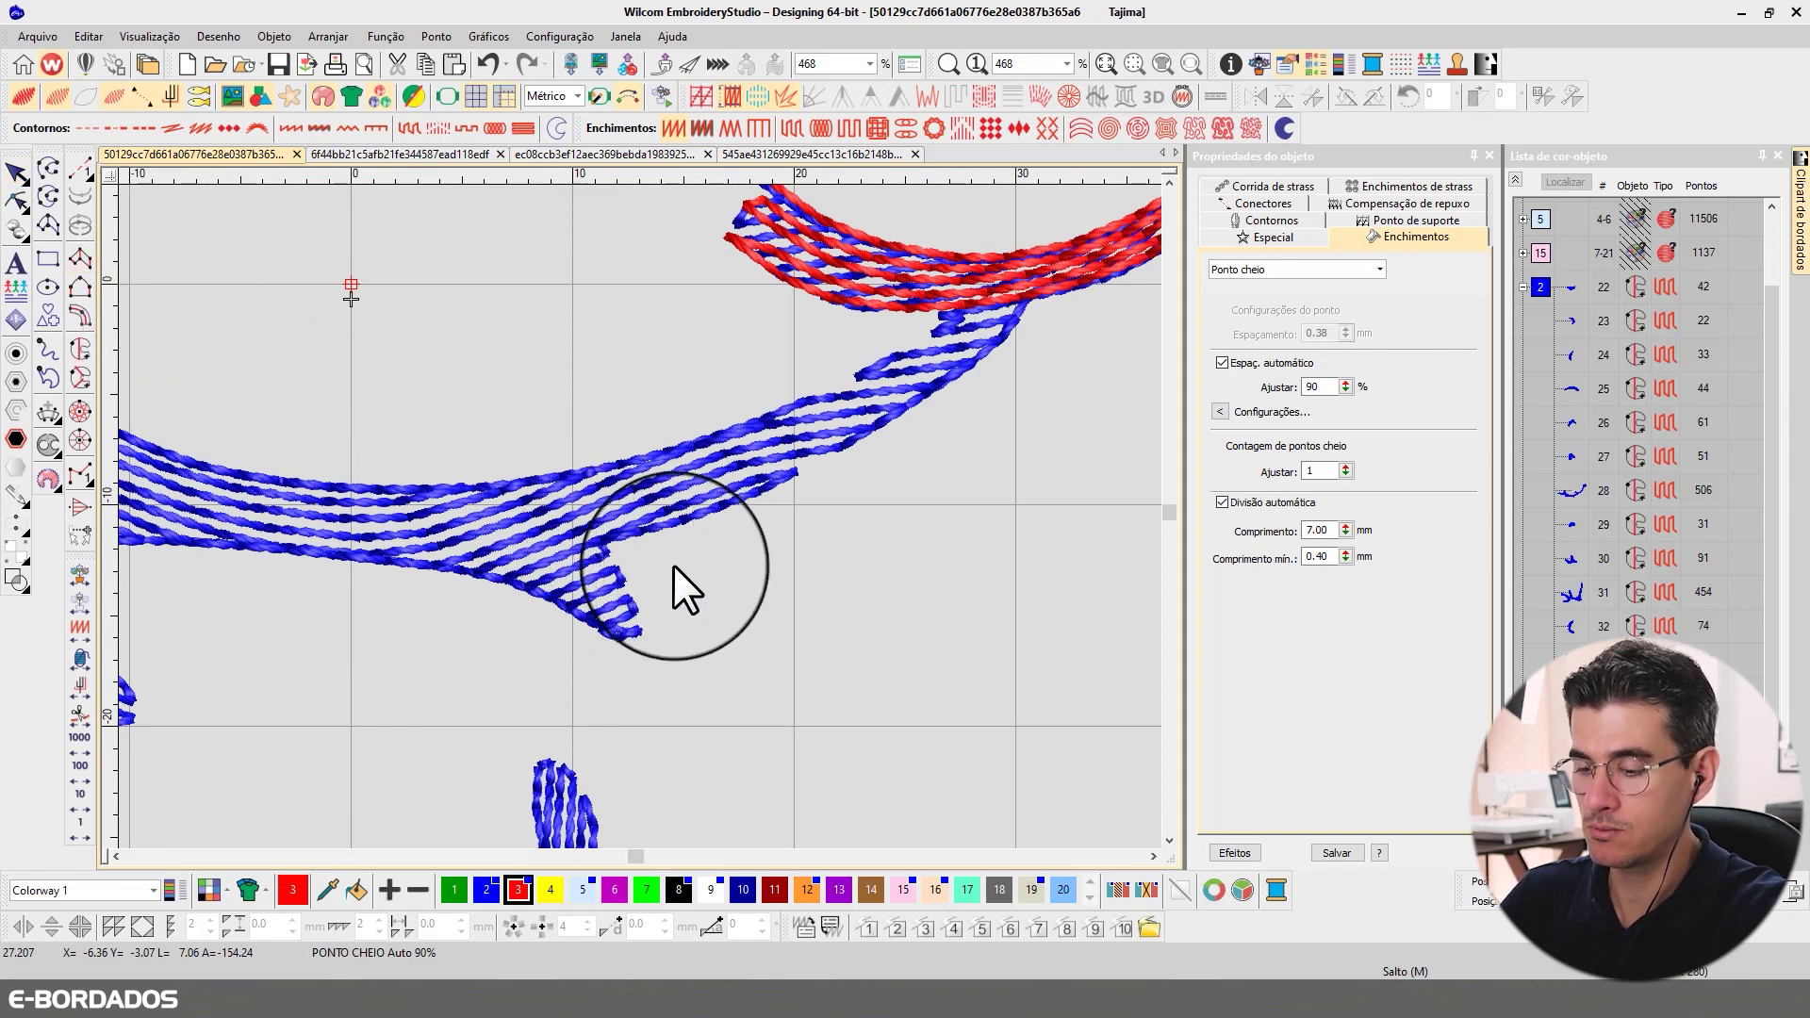
pyautogui.press('a')
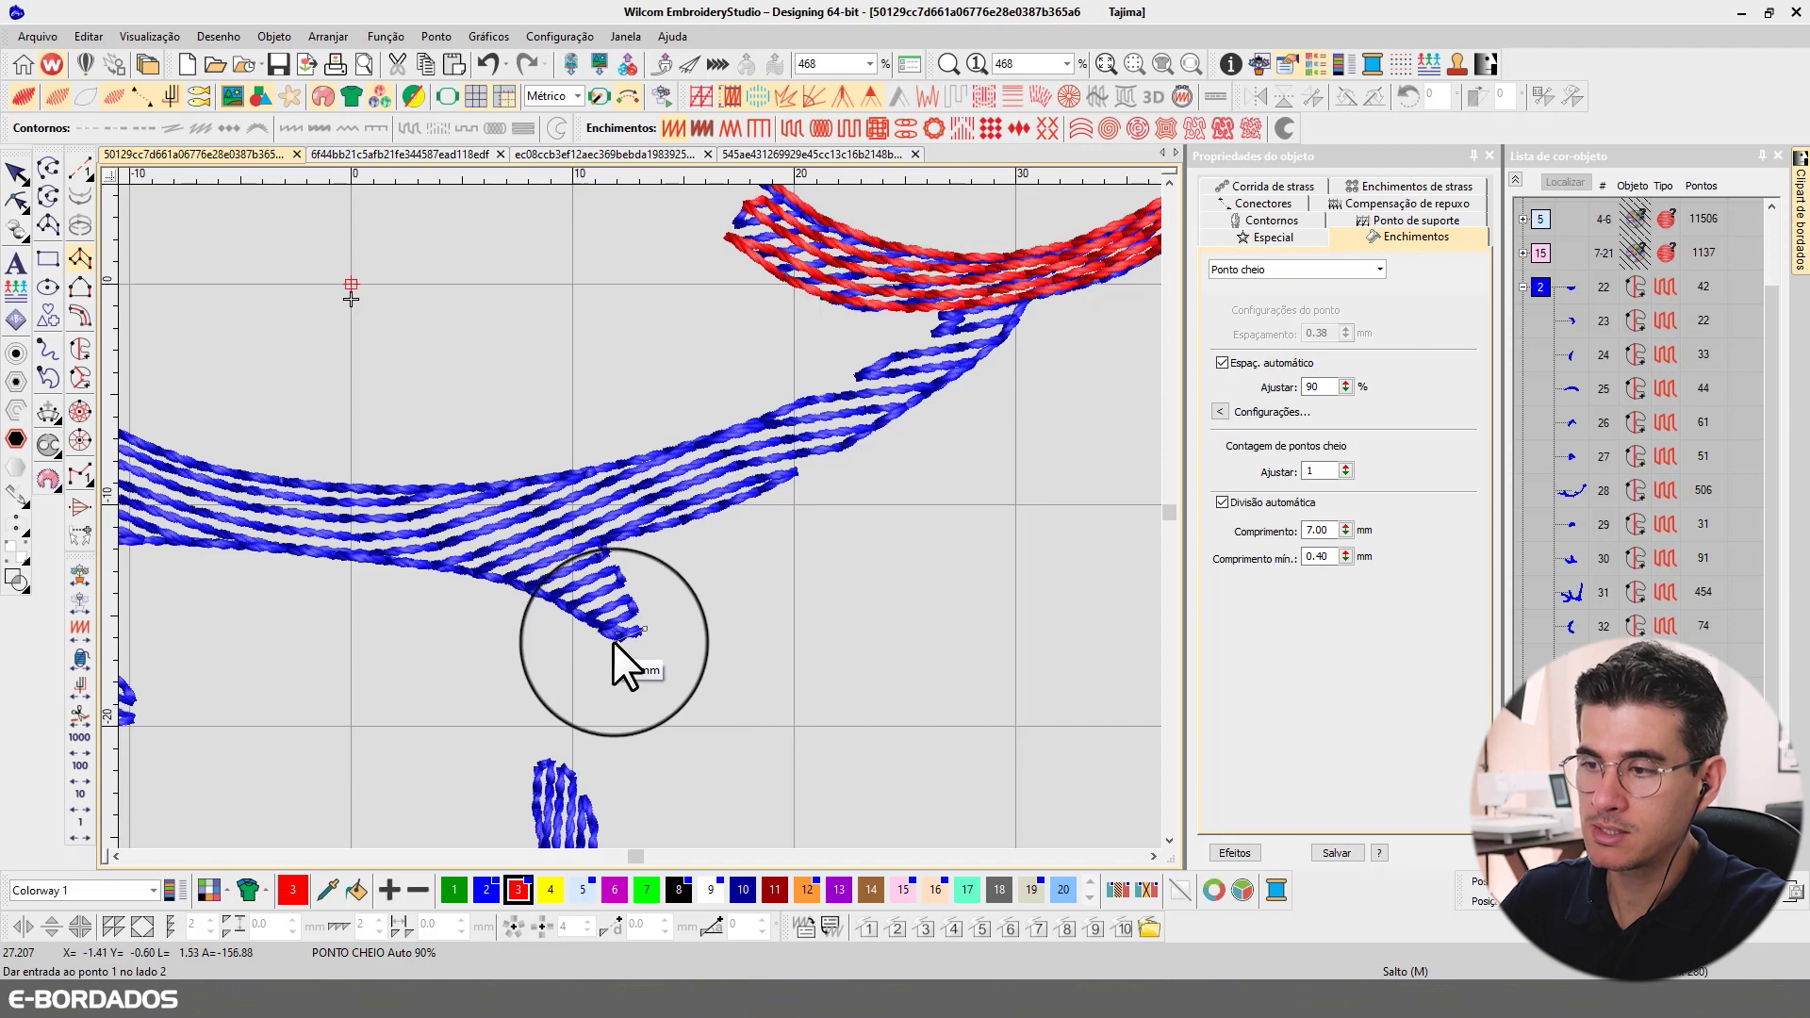
pyautogui.click(614, 639)
pyautogui.click(644, 628)
pyautogui.click(569, 613)
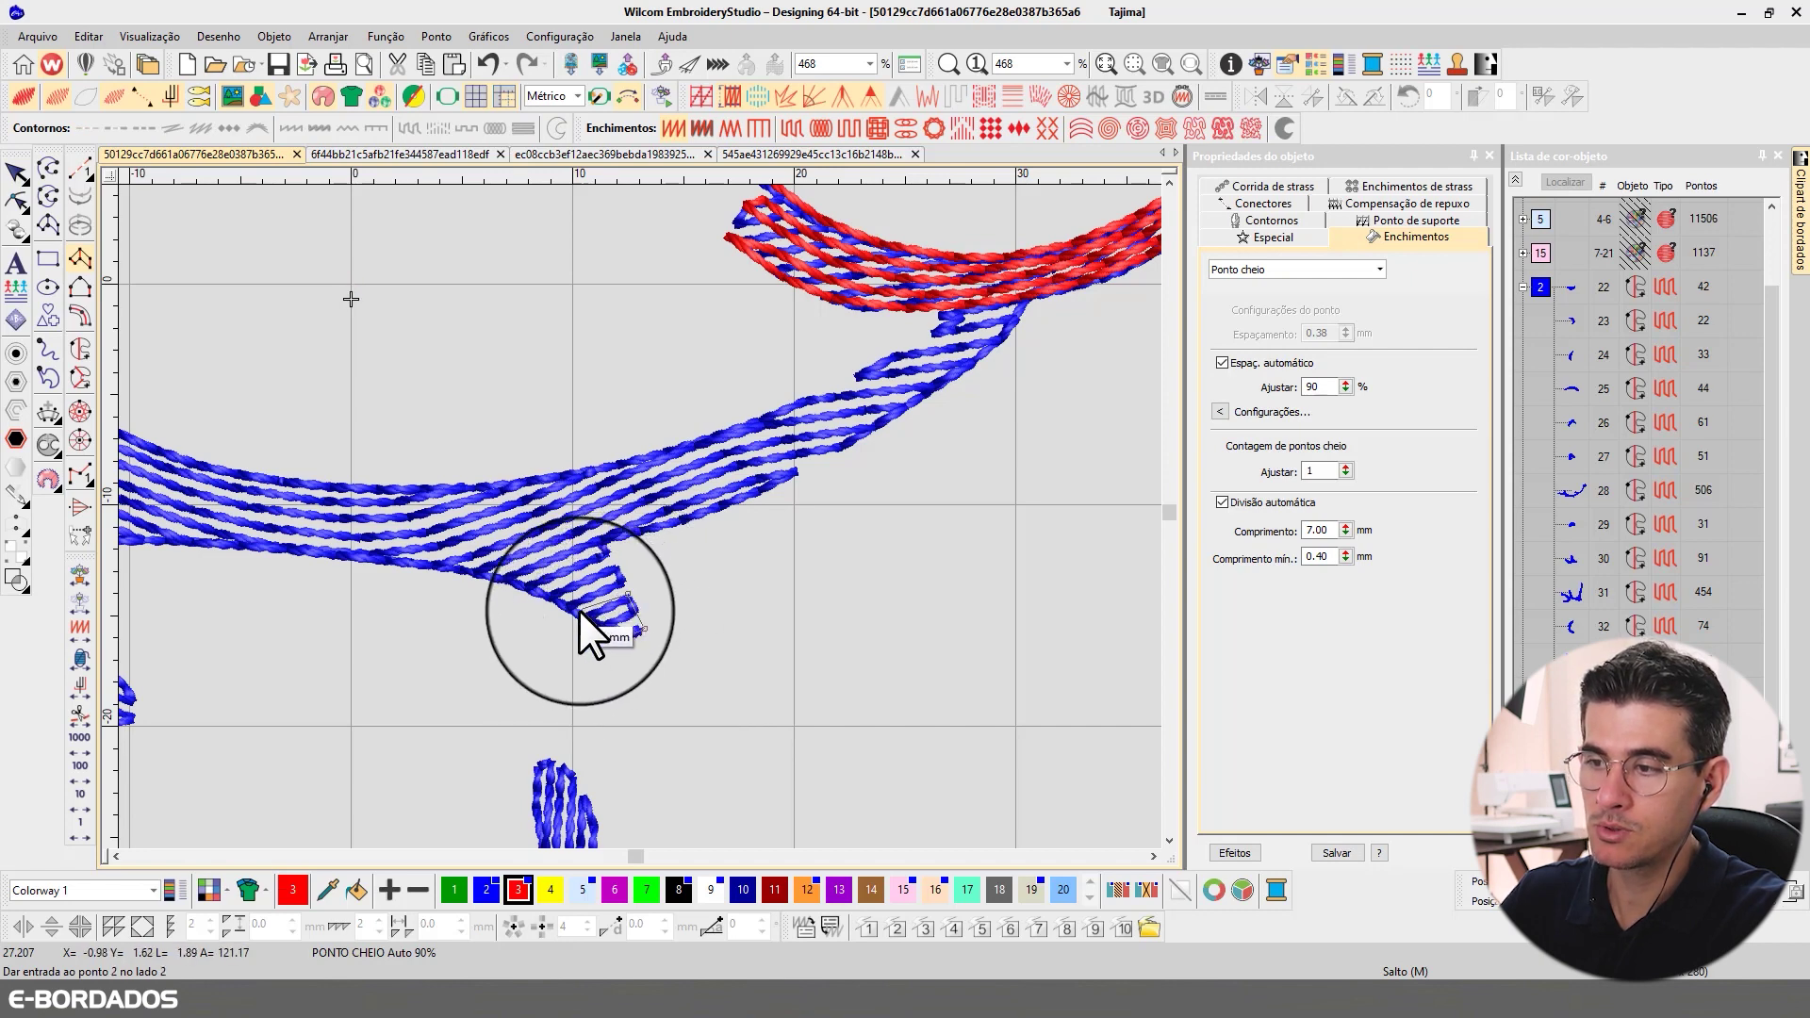
pyautogui.click(618, 565)
pyautogui.click(591, 525)
pyautogui.click(535, 590)
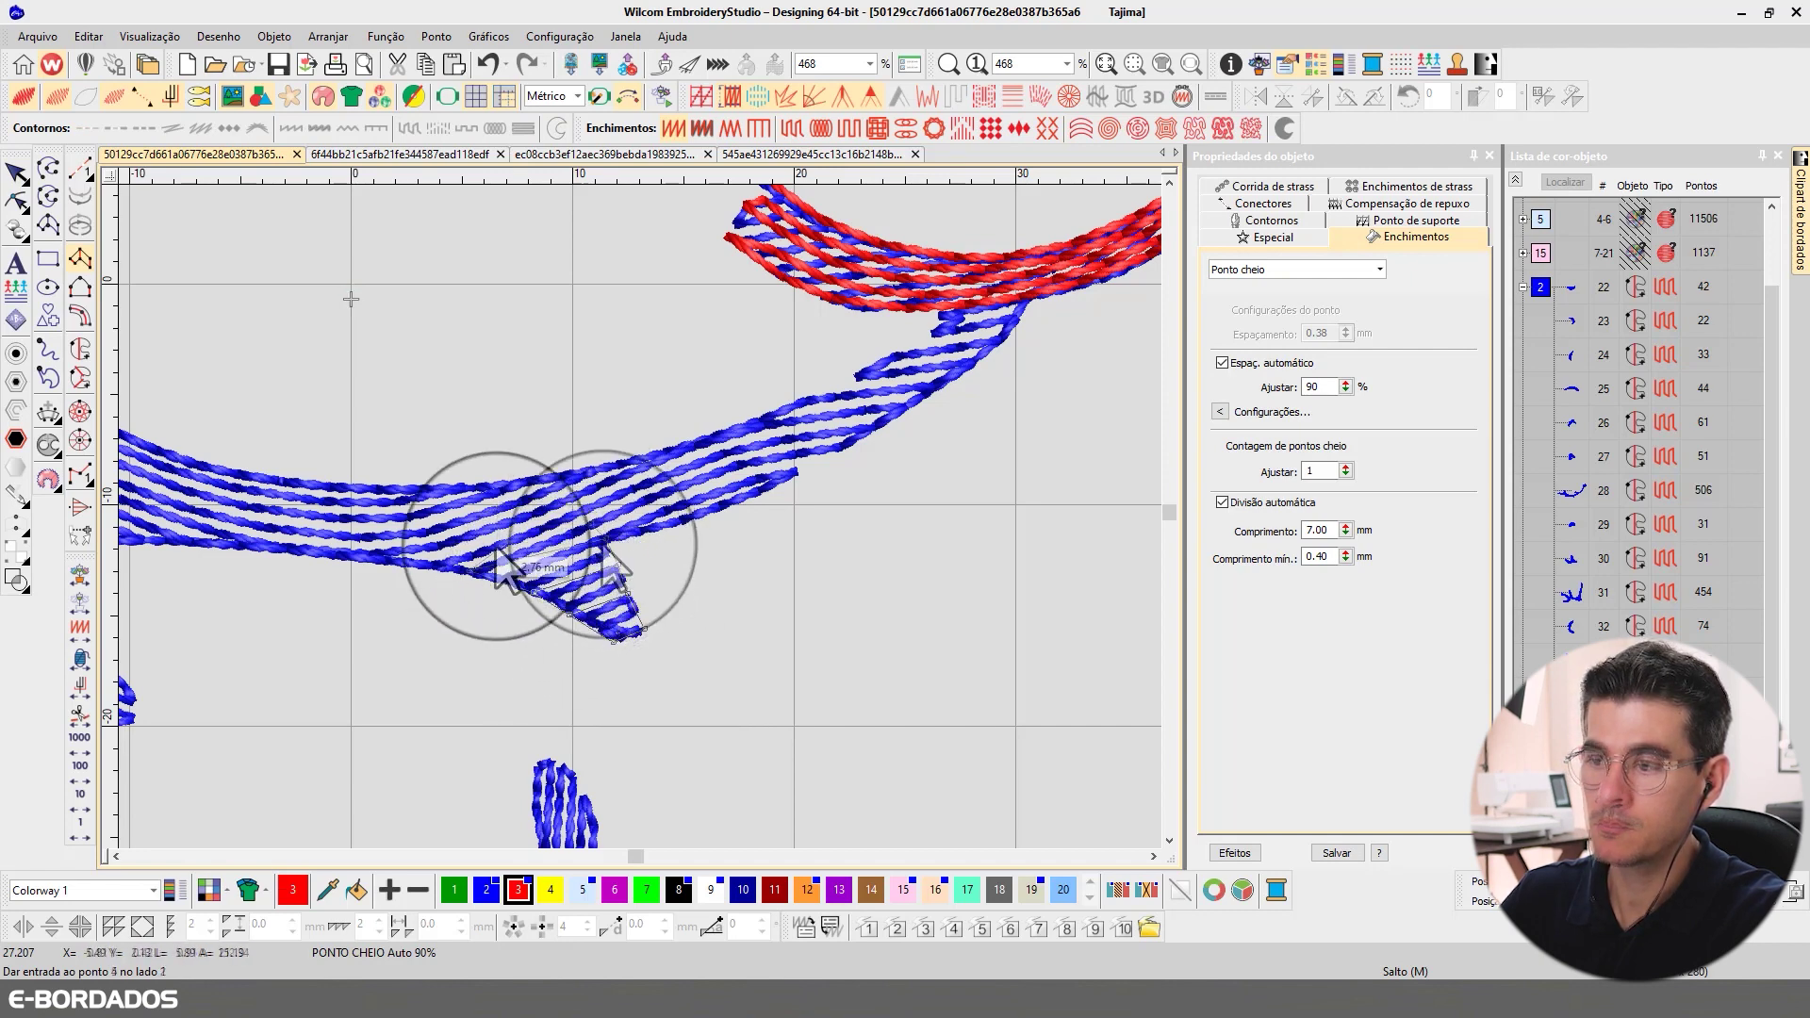
pyautogui.click(439, 564)
pyautogui.press('Return')
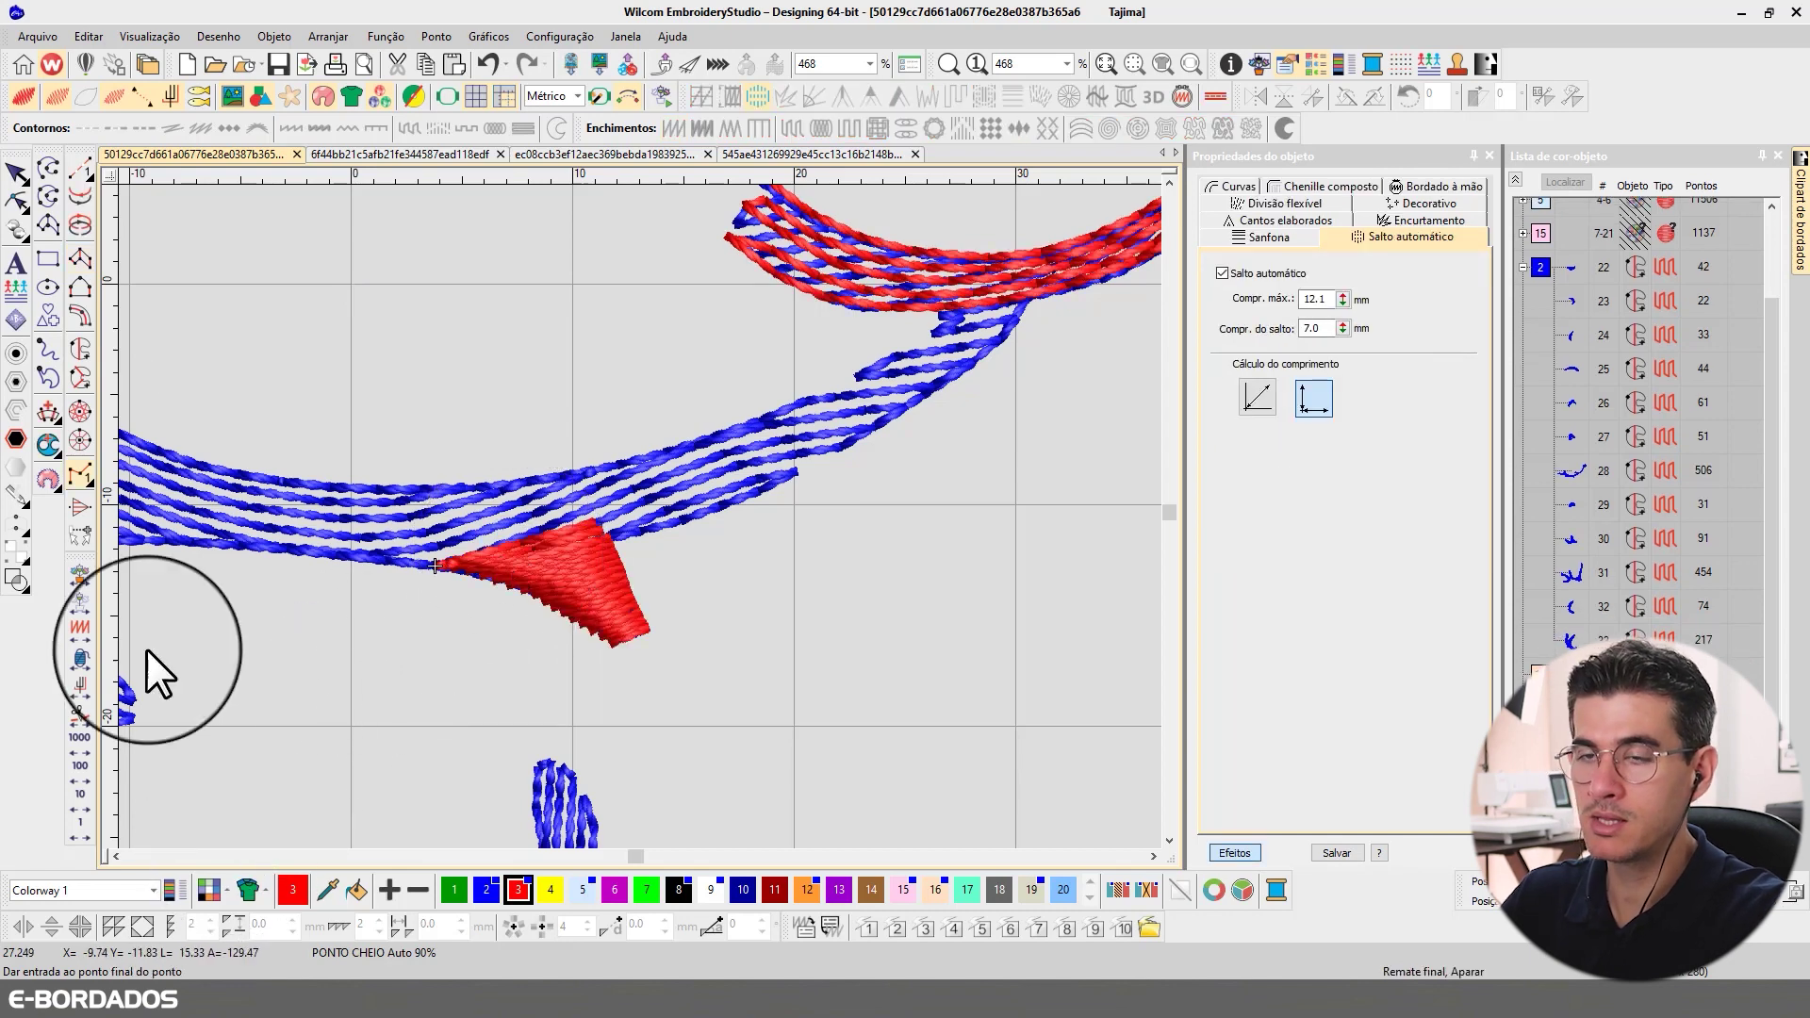
pyautogui.click(16, 172)
# - Digitize a red satin Column A over the left spur beneath the long blue stroke and deselect it
pyautogui.click(117, 853)
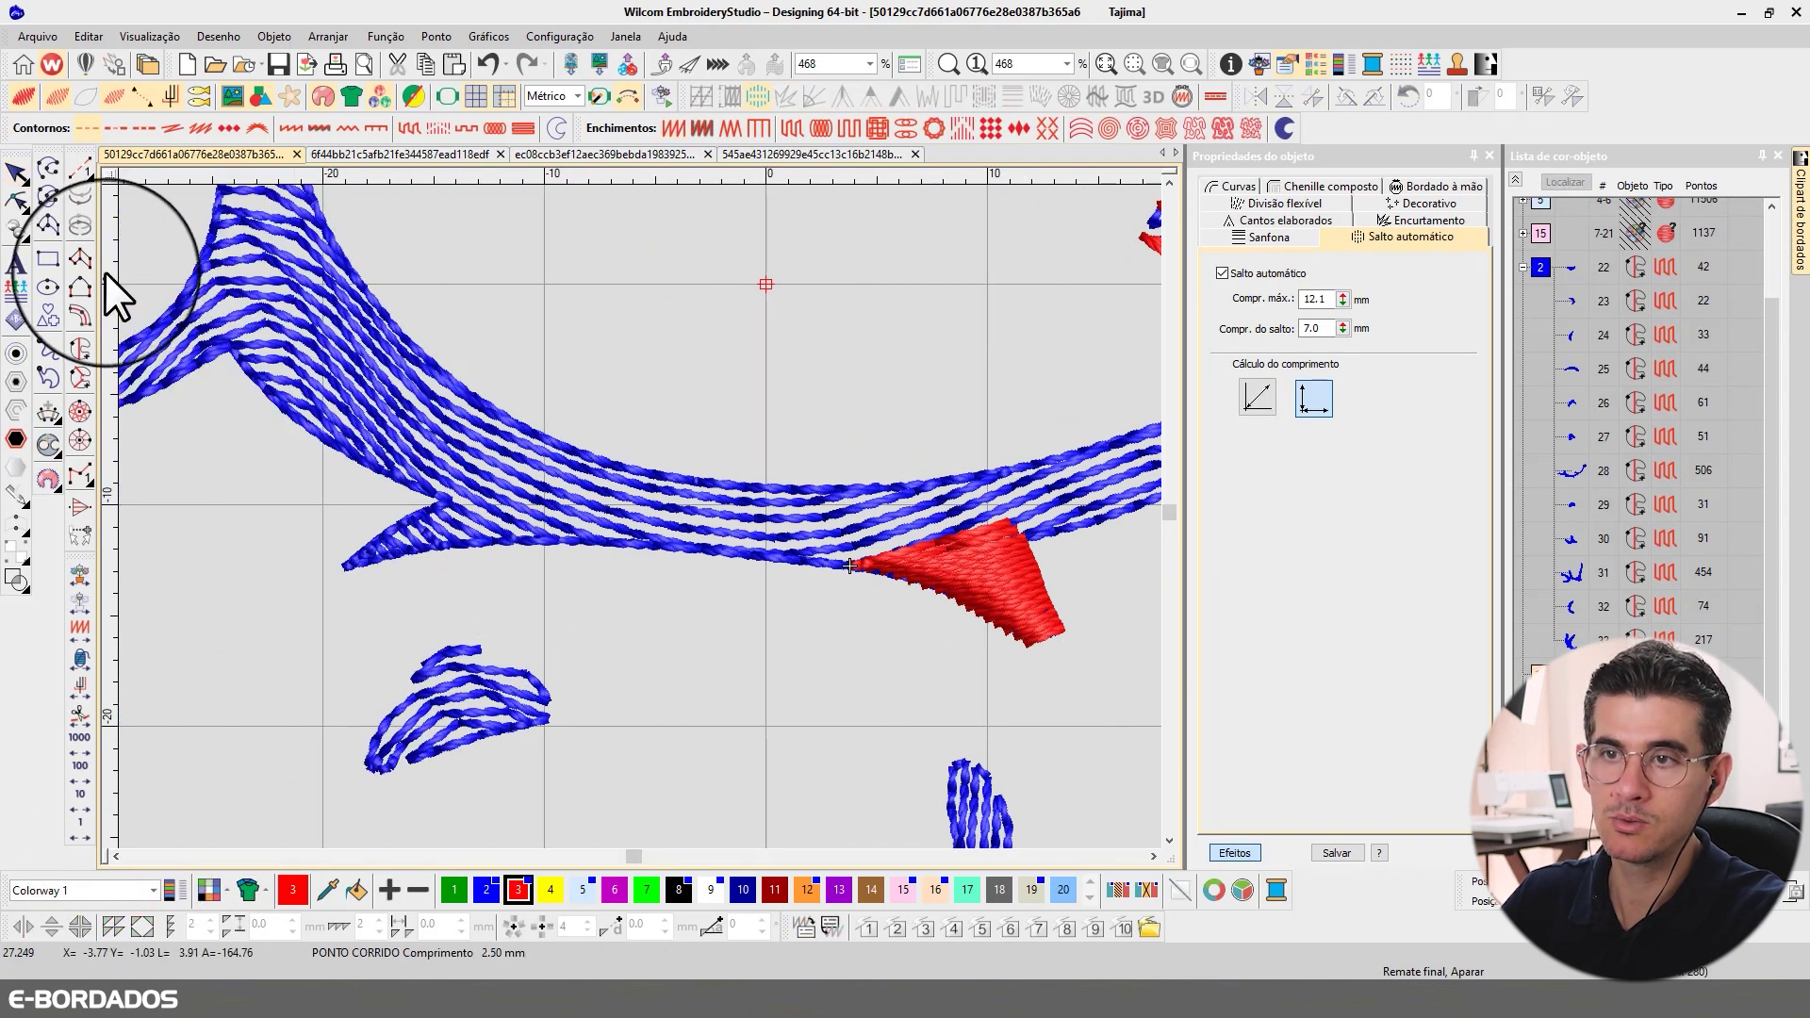
pyautogui.click(82, 258)
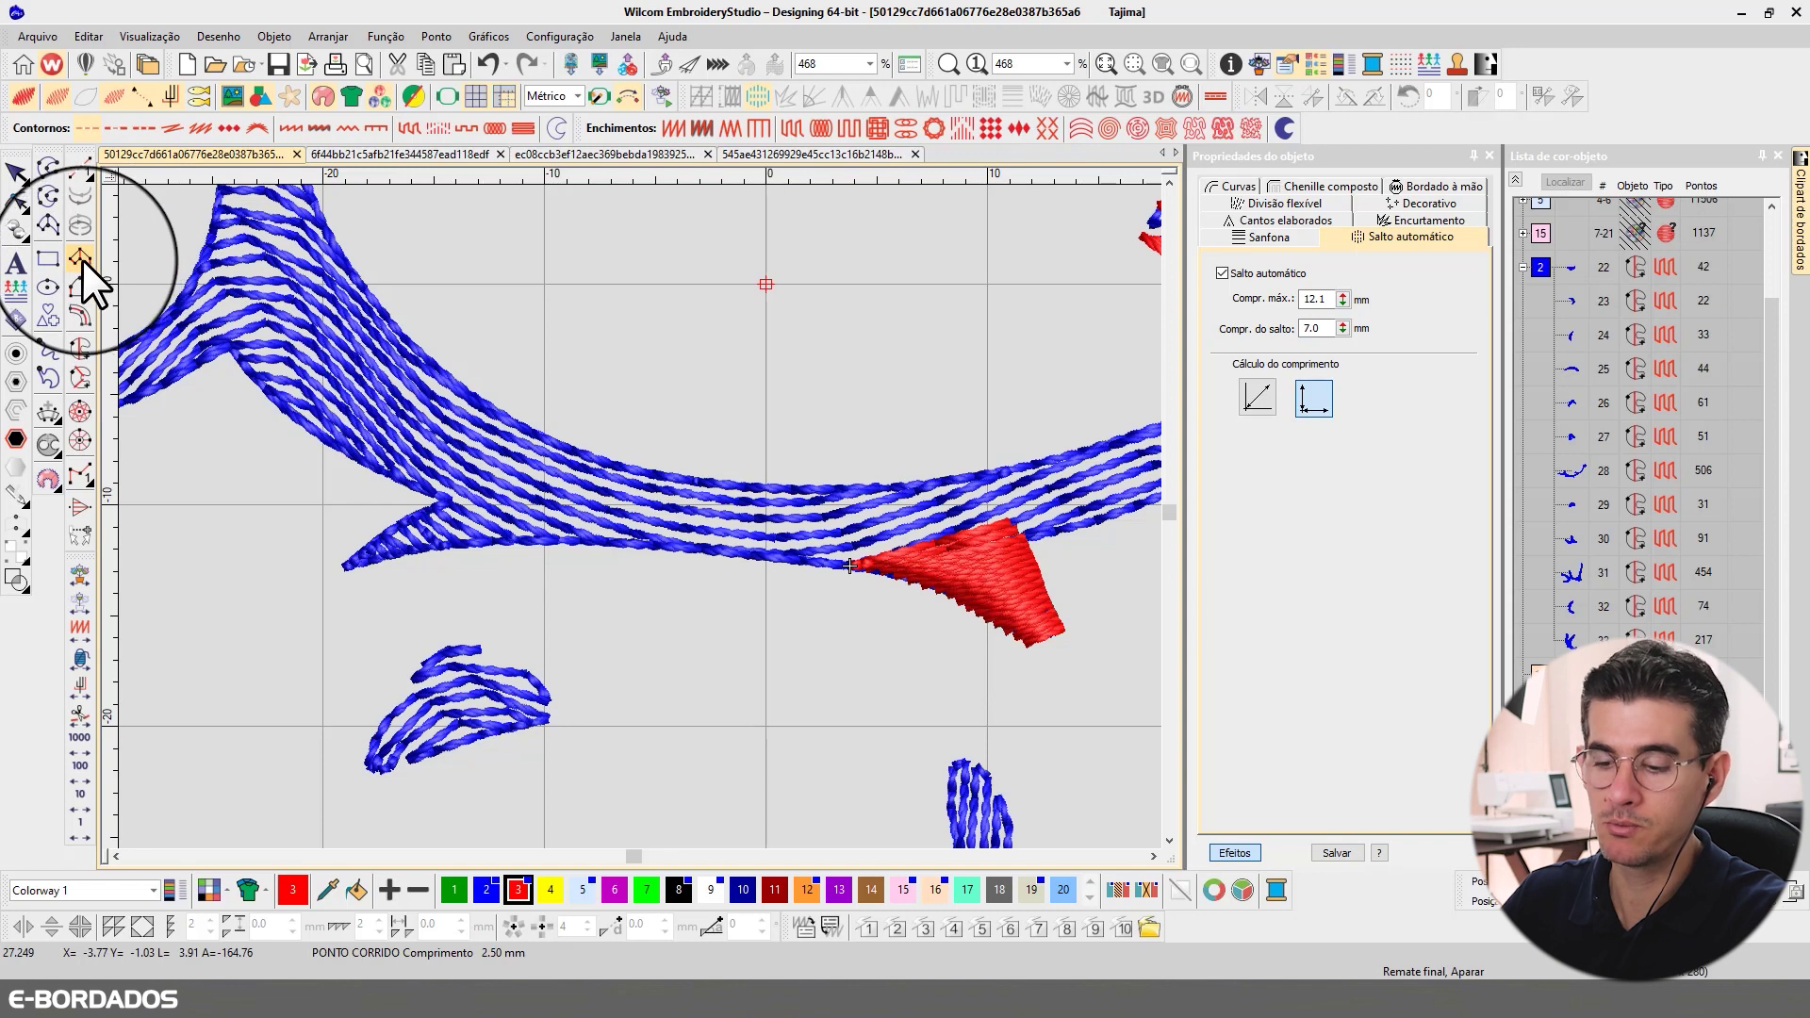
pyautogui.click(342, 563)
pyautogui.click(361, 547)
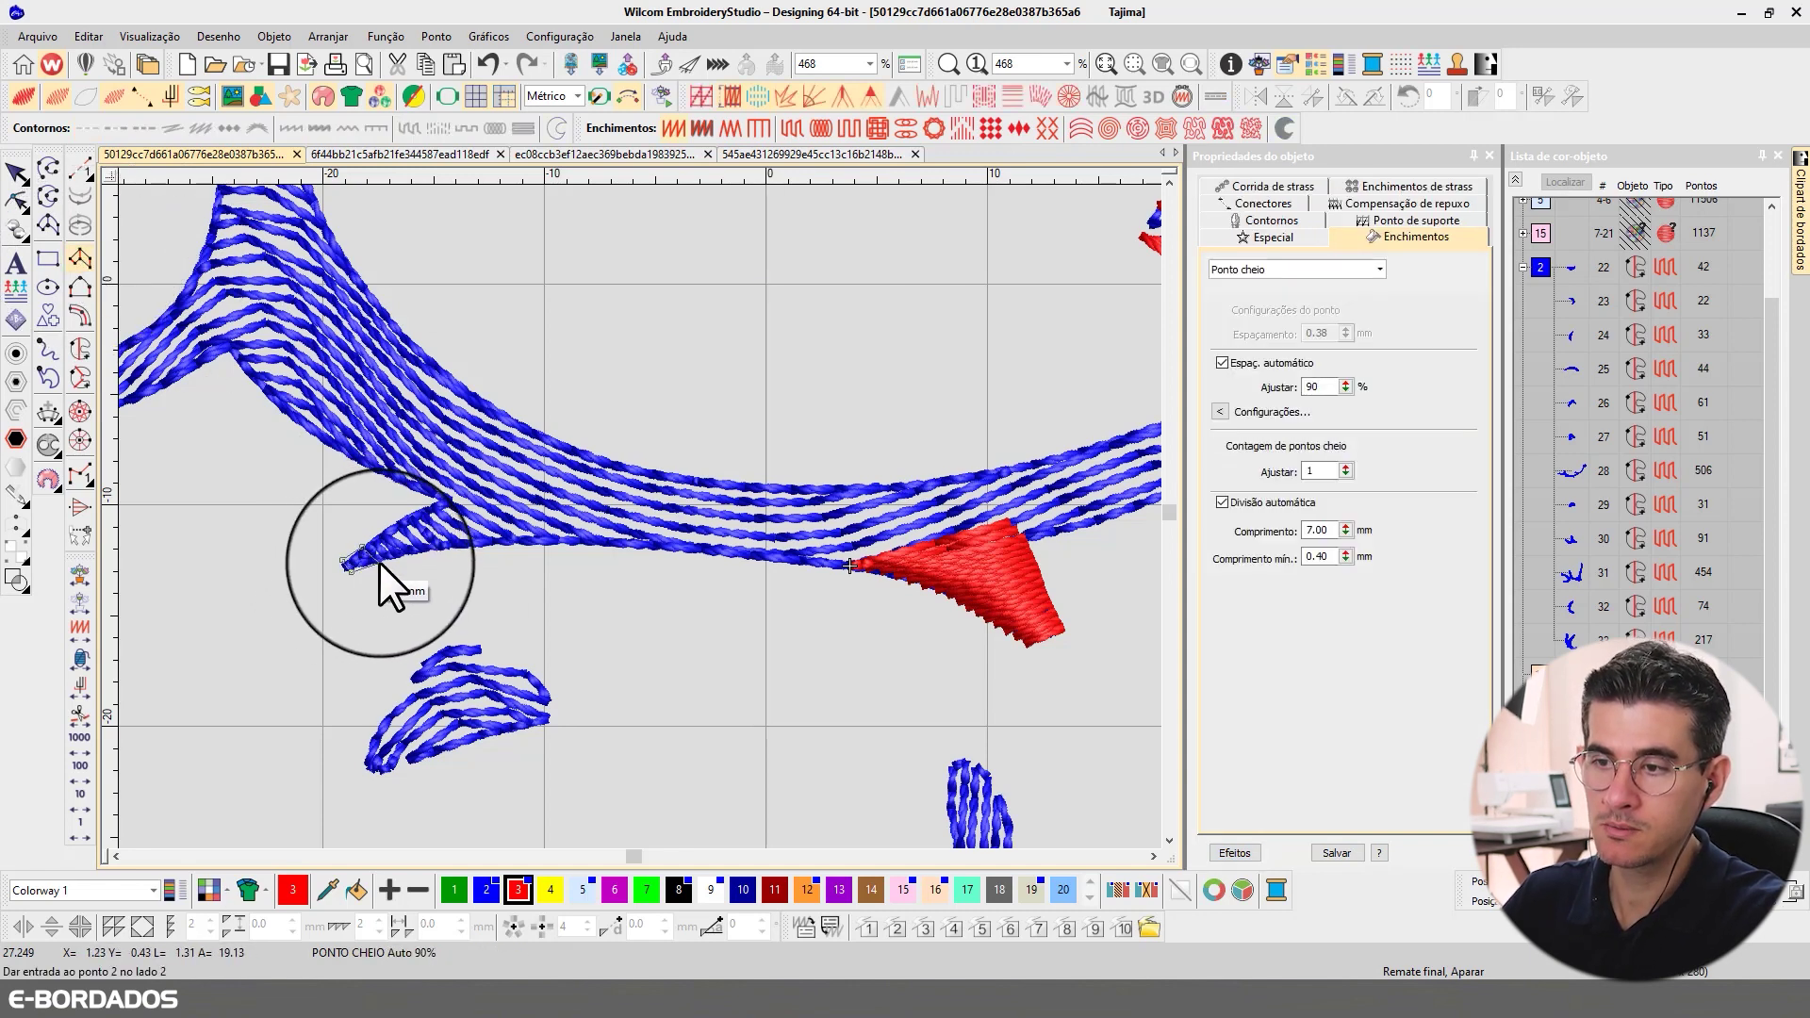
pyautogui.click(380, 562)
pyautogui.click(423, 559)
pyautogui.click(432, 502)
pyautogui.click(465, 550)
pyautogui.click(511, 524)
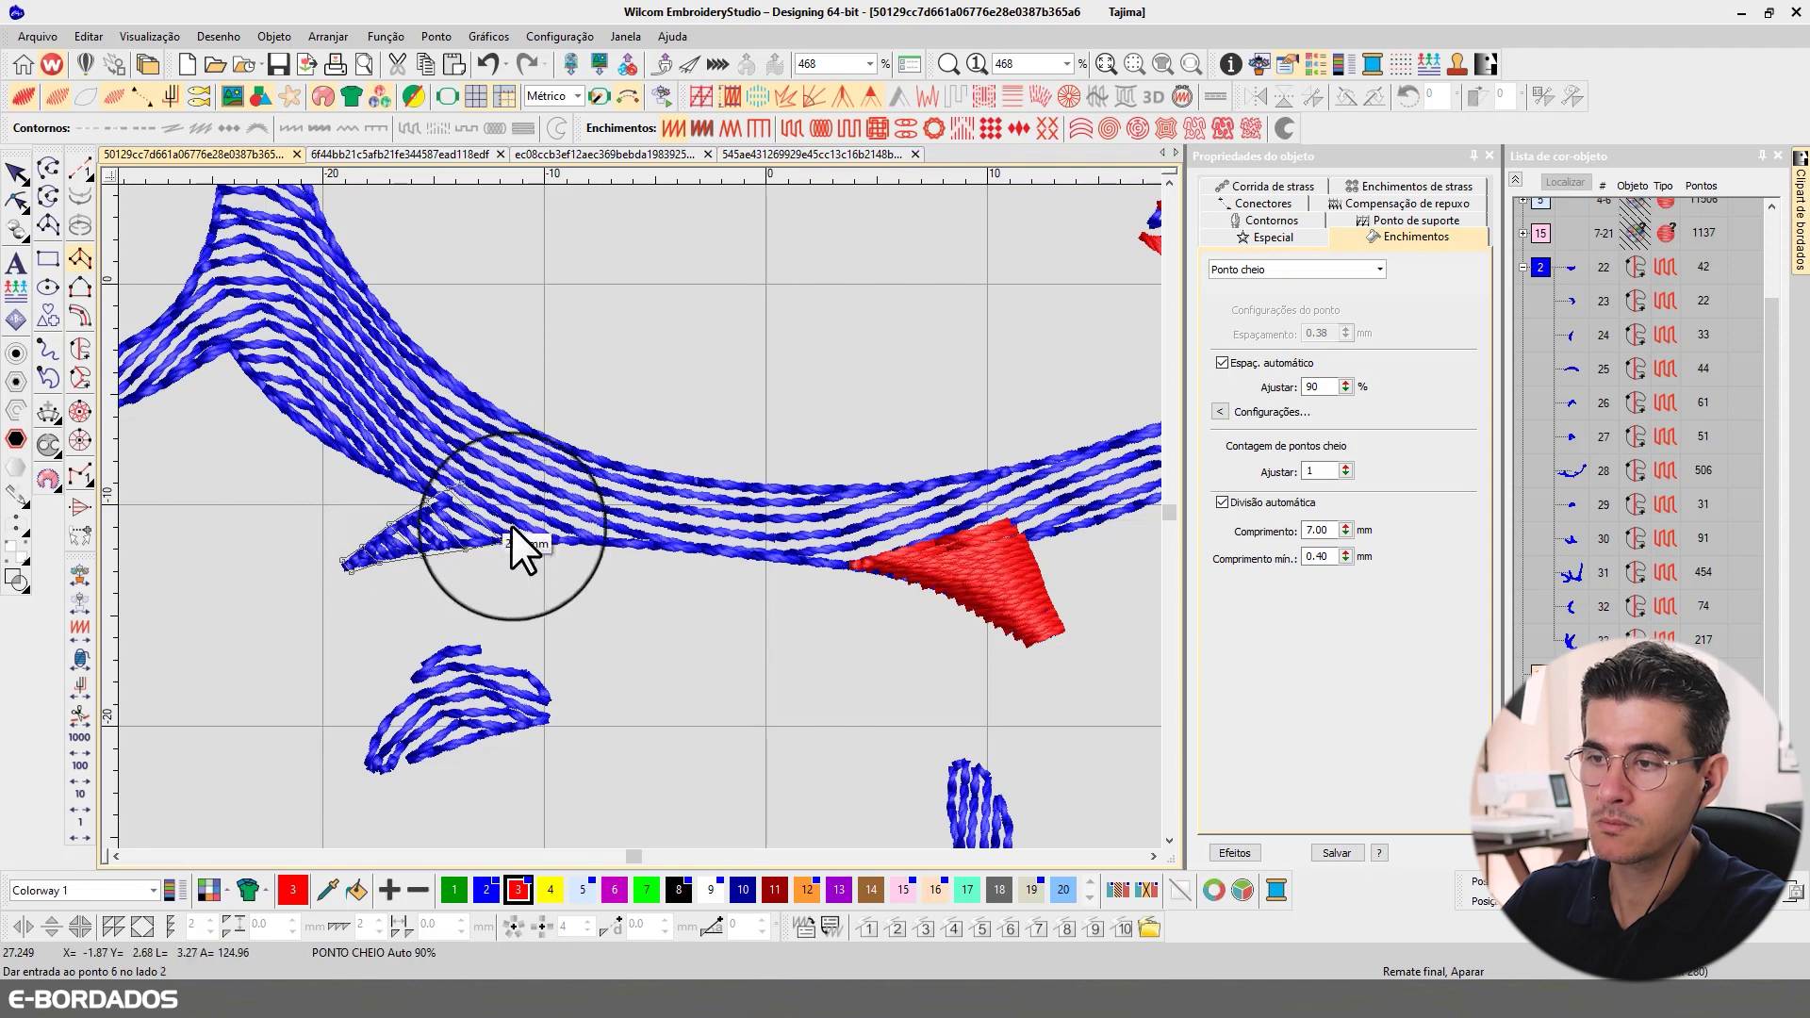
pyautogui.click(16, 172)
pyautogui.scroll(-2, 640, 515)
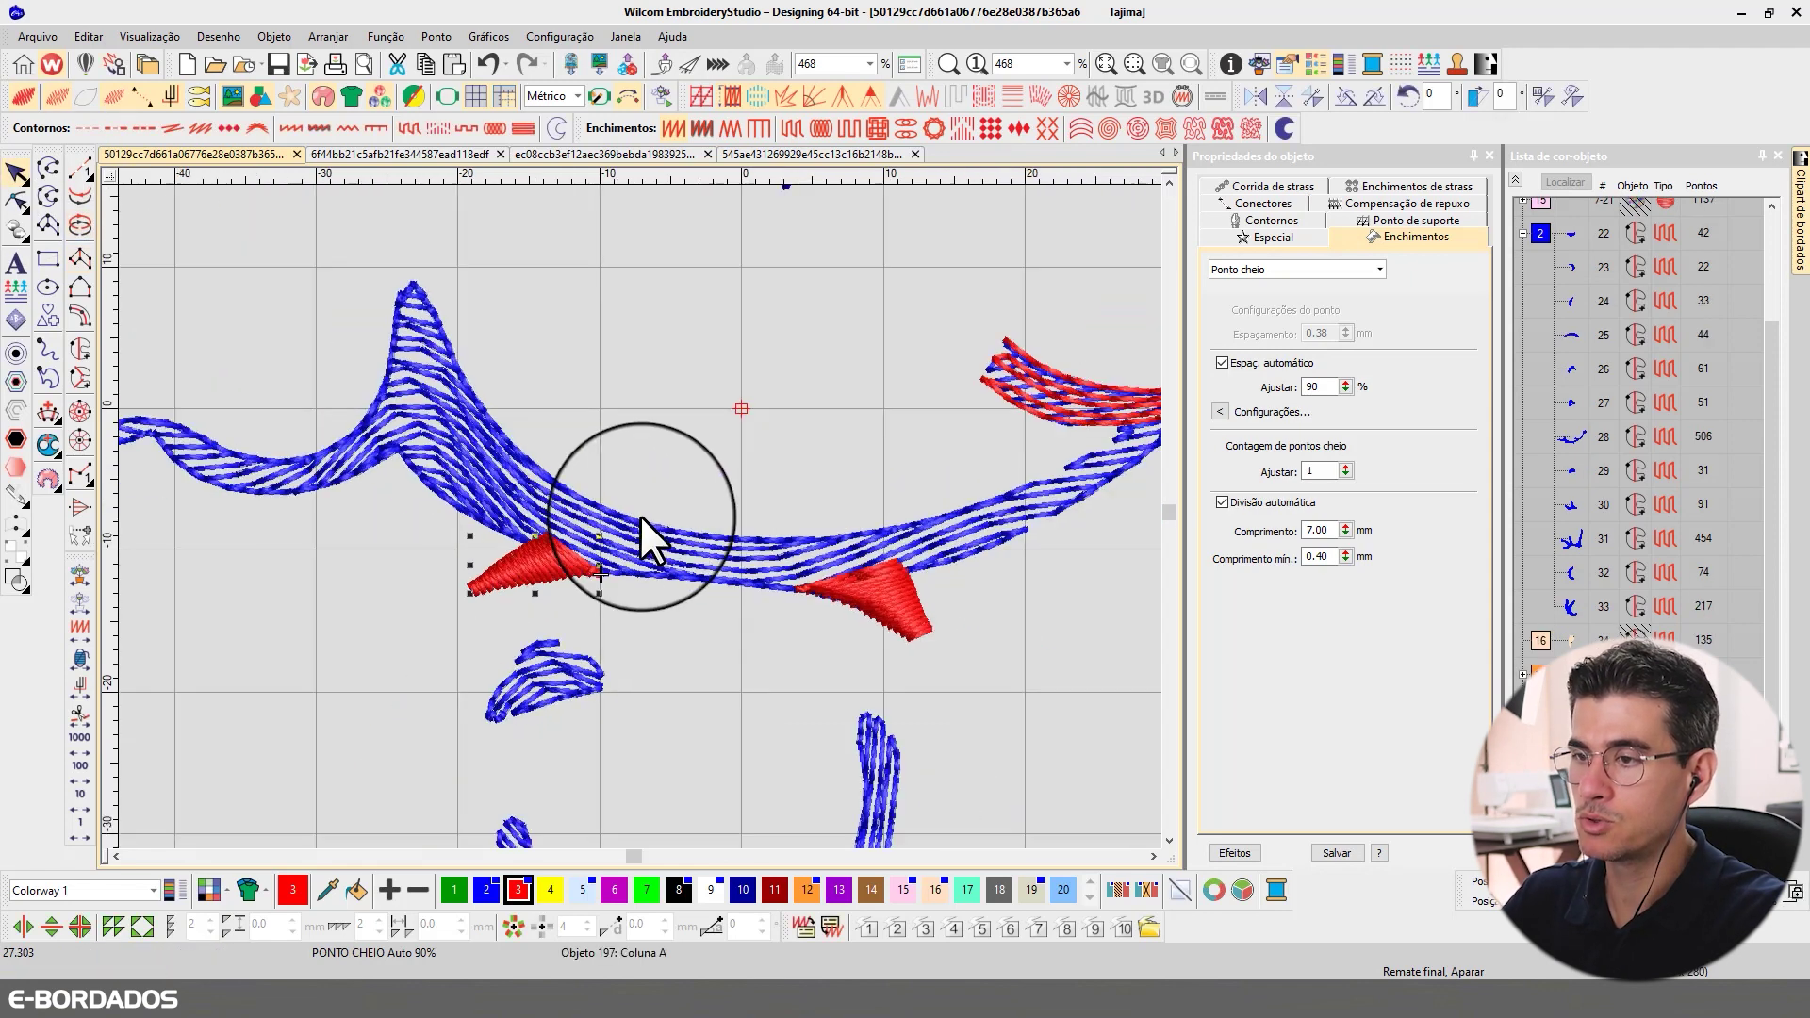
pyautogui.scroll(-1, 649, 505)
pyautogui.press('Escape')
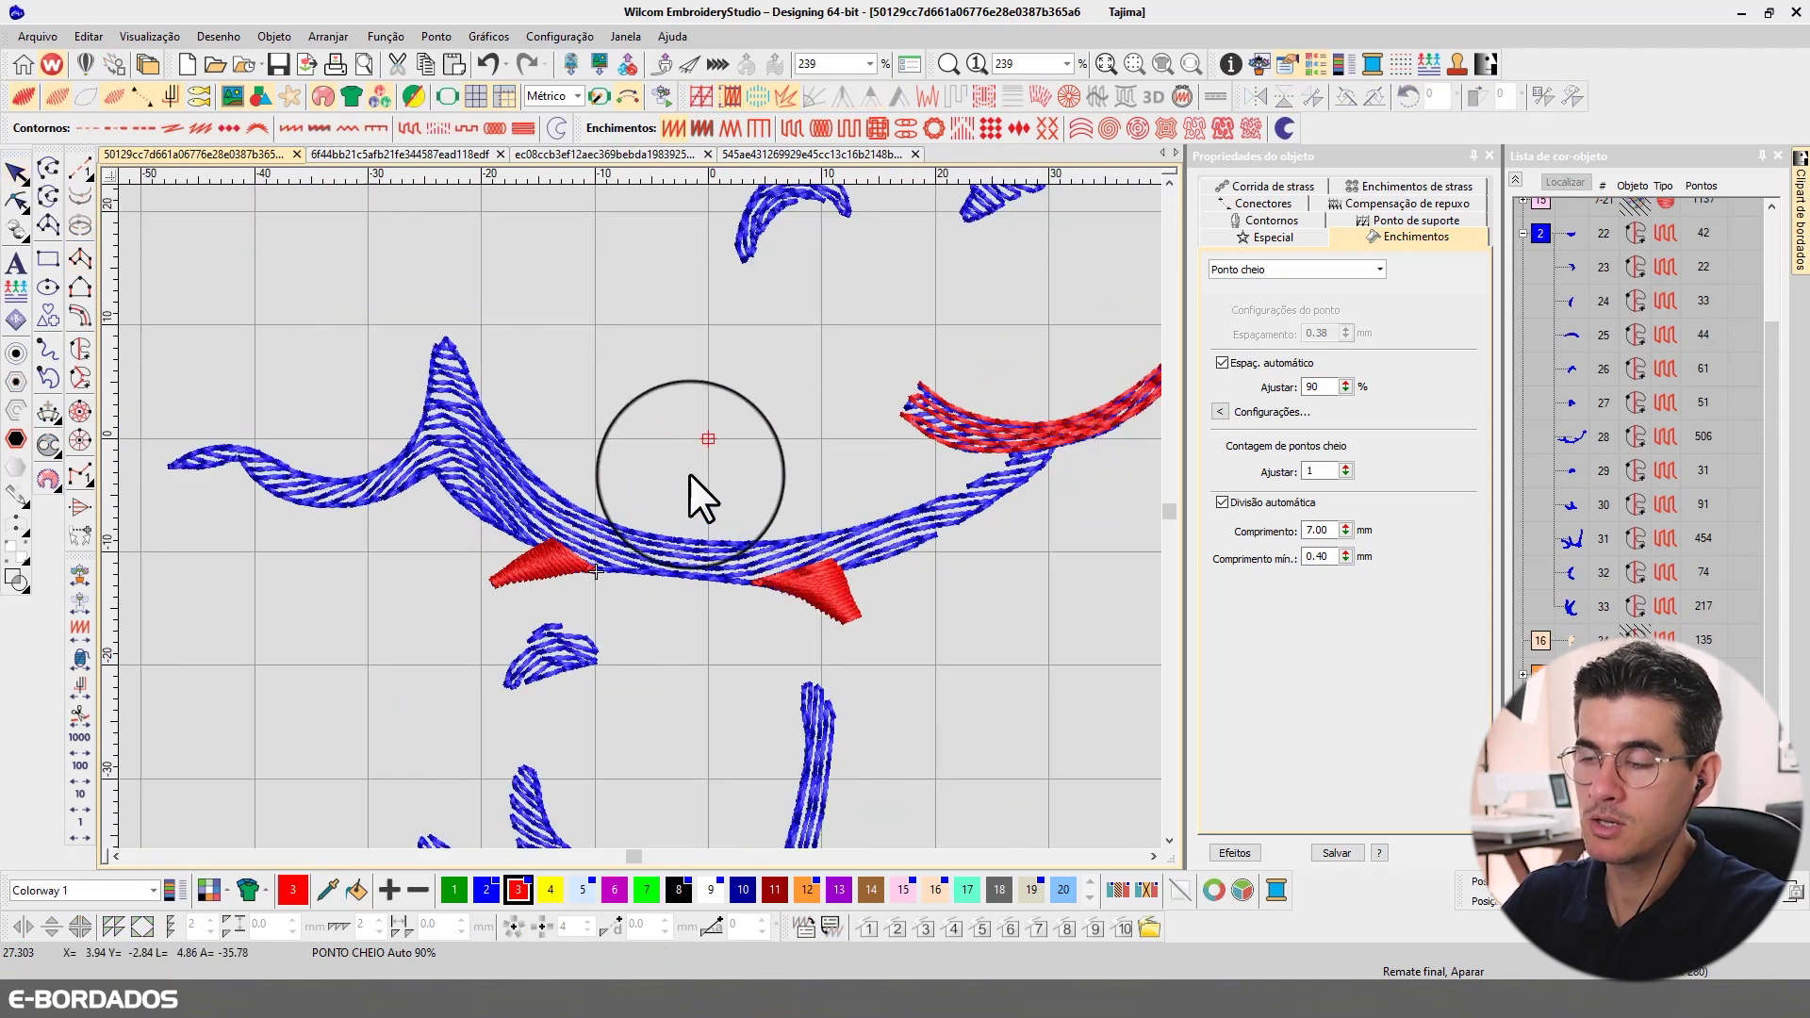
# - Digitize a red satin Column A along the long blue stroke, pairing points on both edges from its upper left peak to the first red column
pyautogui.scroll(1, 636, 465)
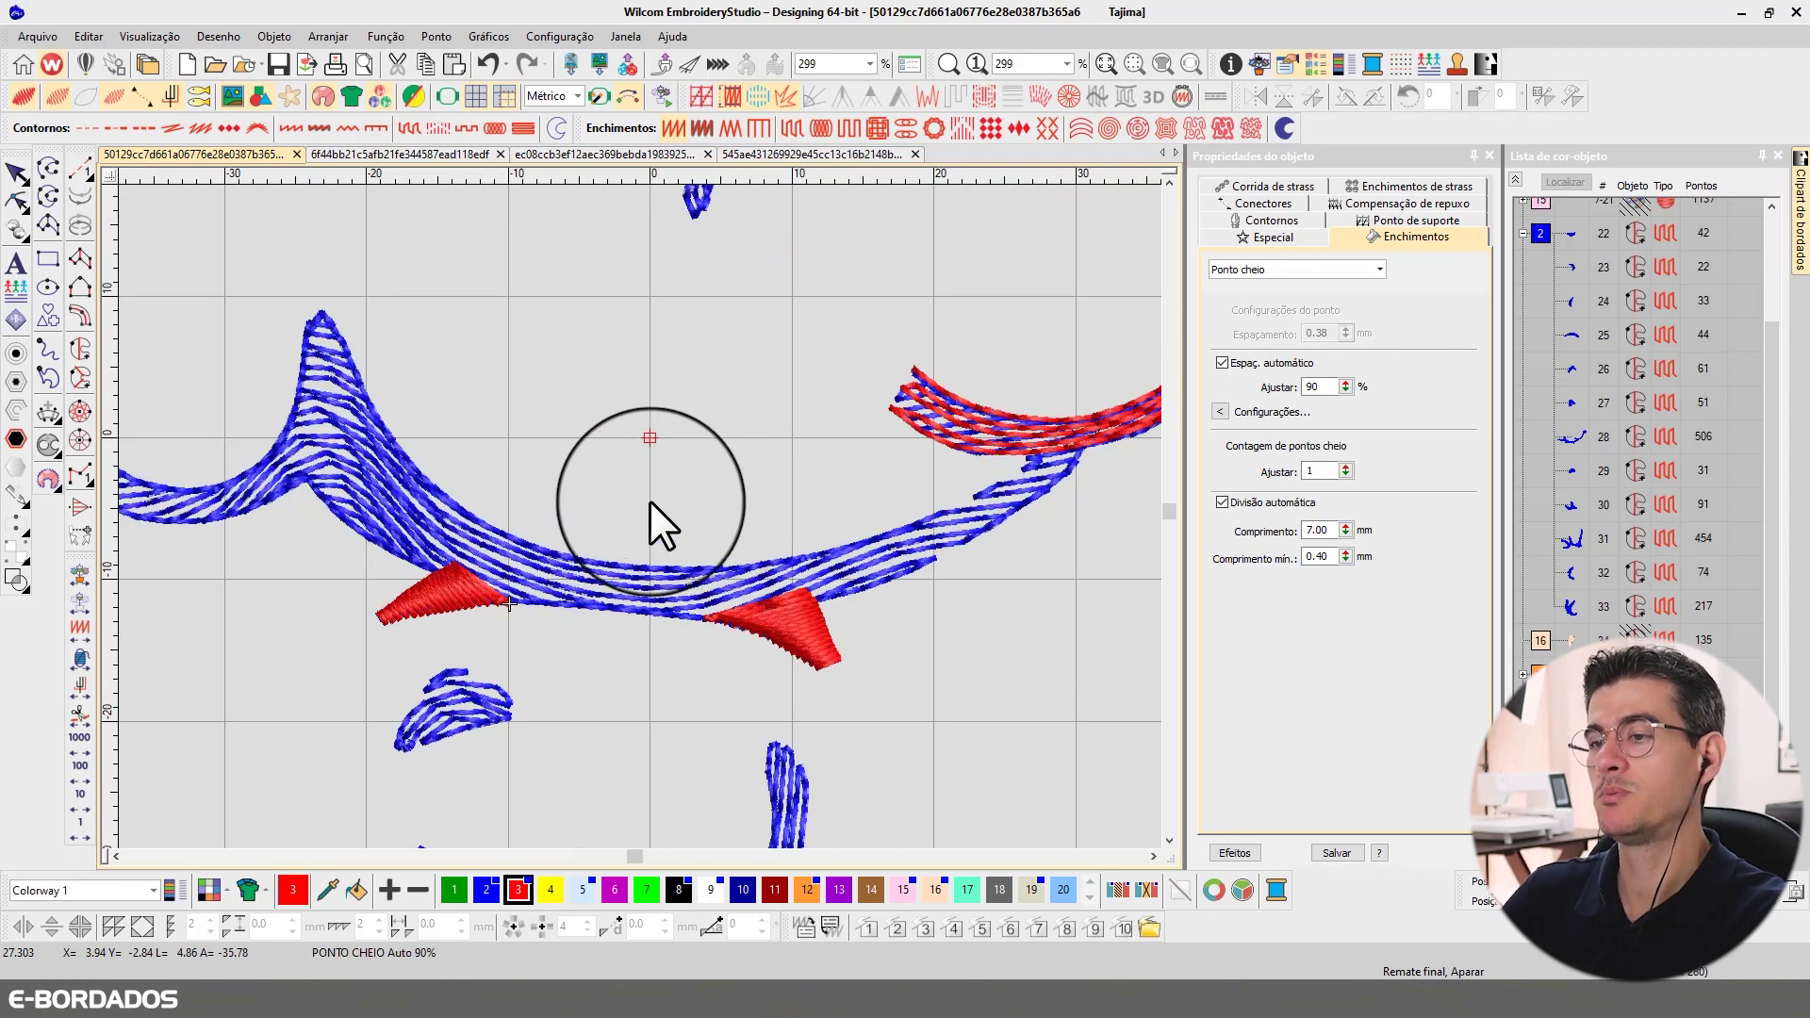
pyautogui.click(78, 252)
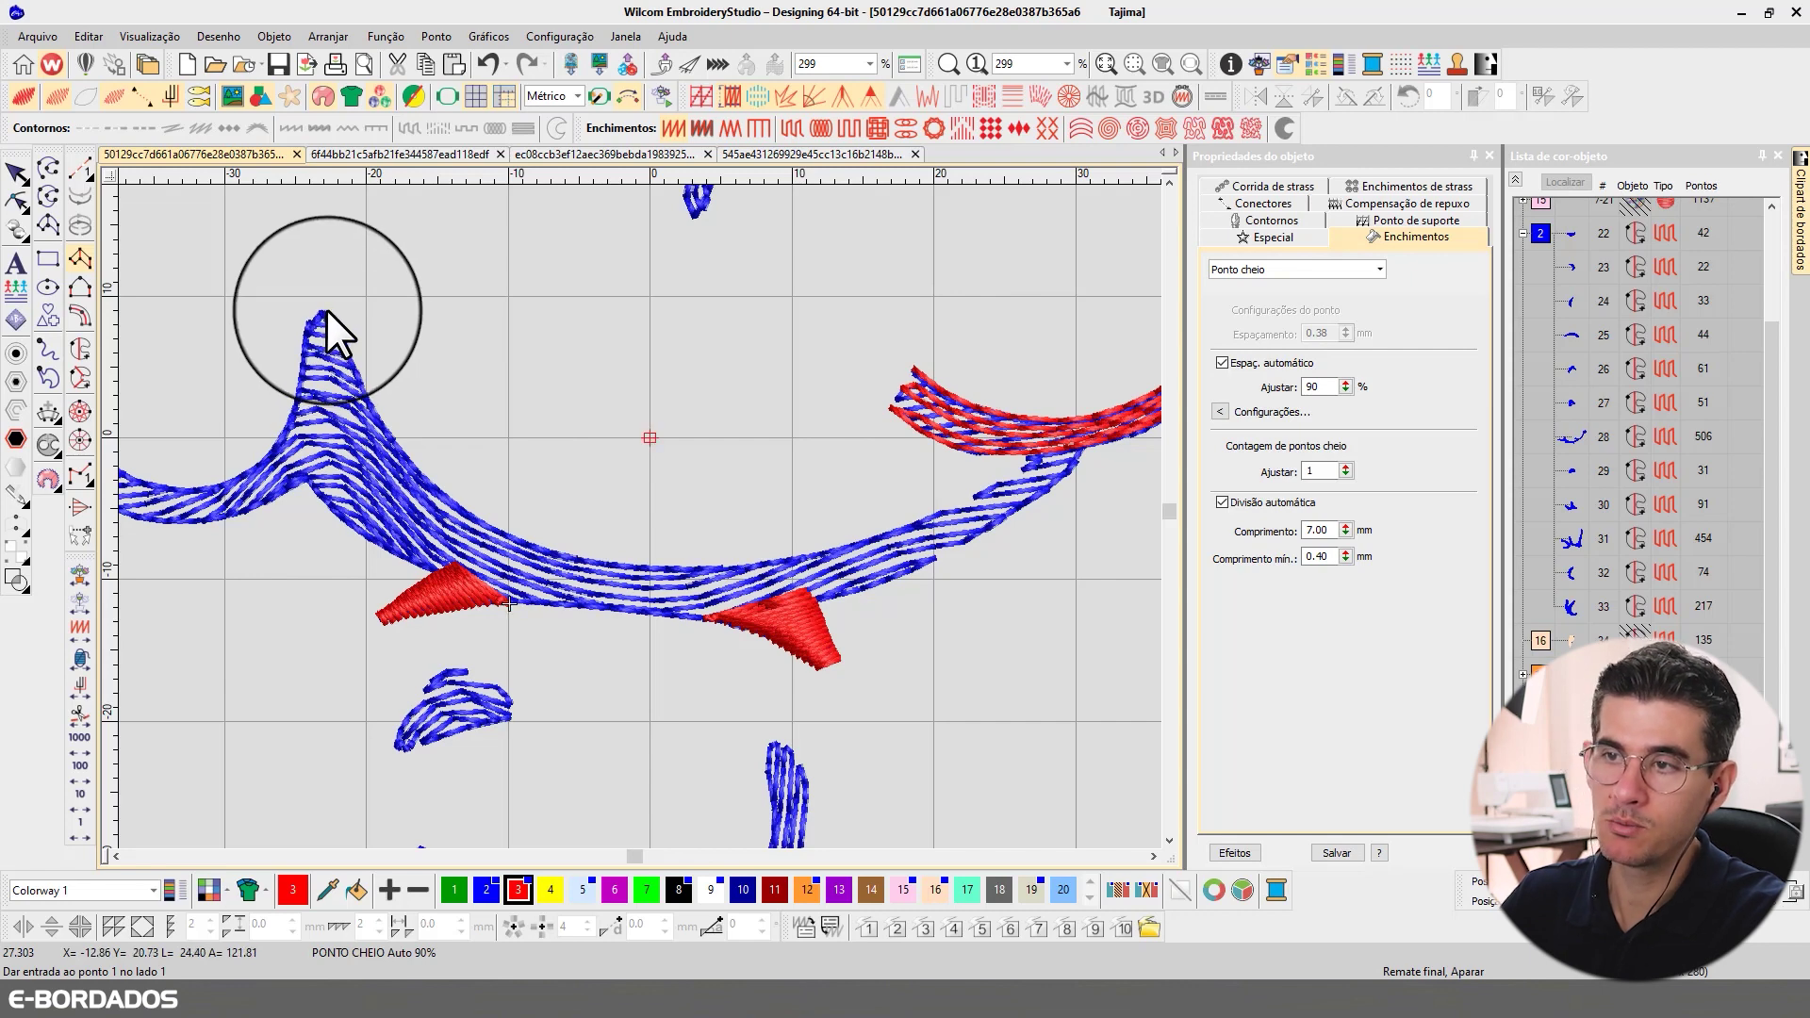
pyautogui.click(331, 310)
pyautogui.click(303, 320)
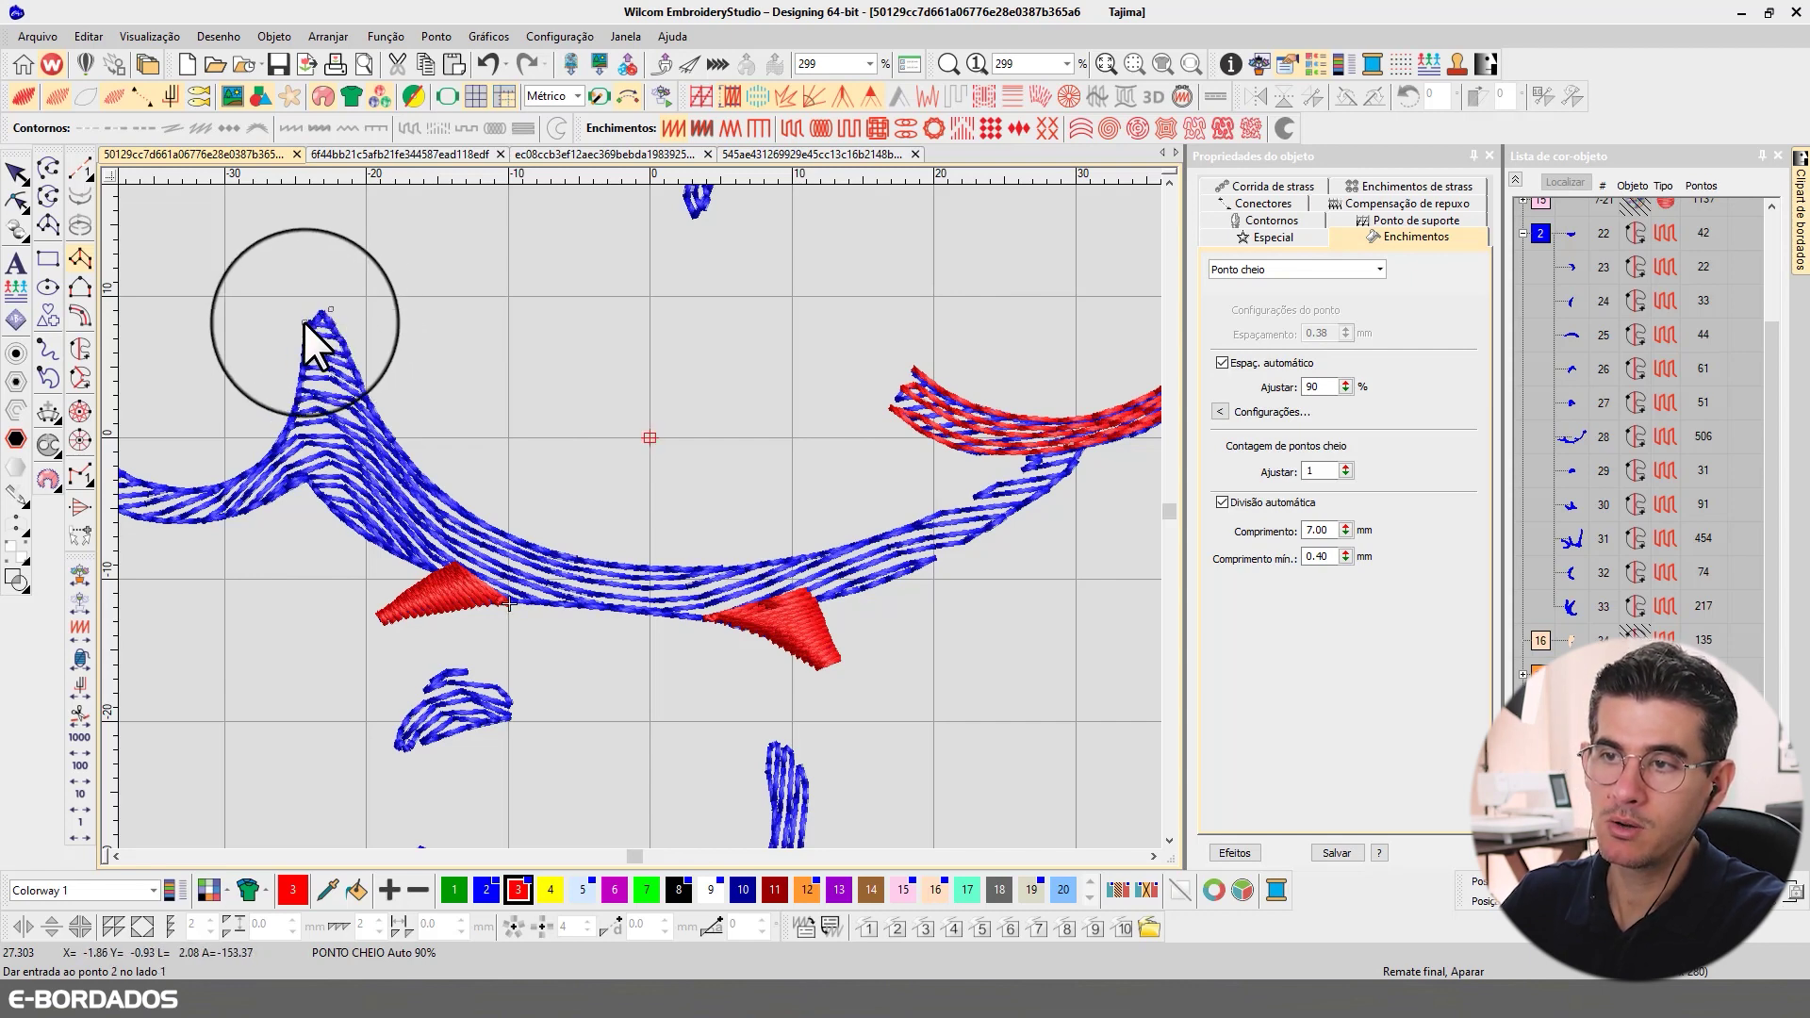
pyautogui.click(366, 381)
pyautogui.click(381, 433)
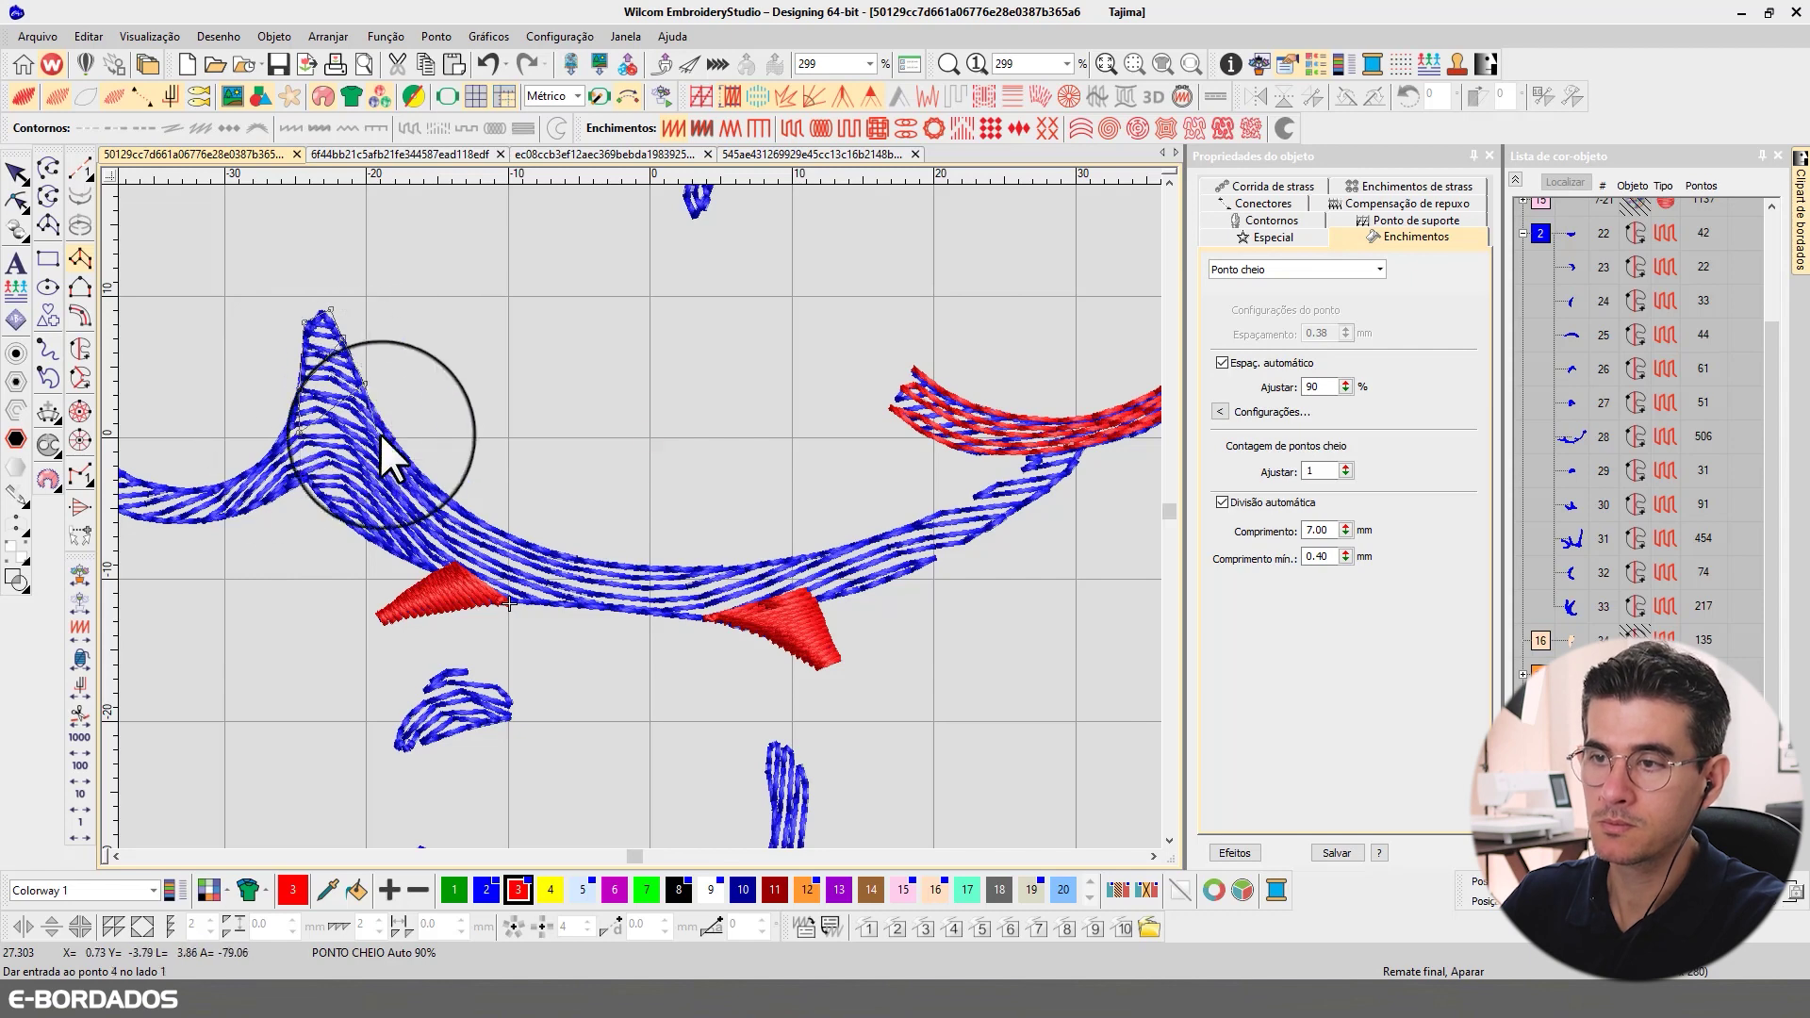
pyautogui.click(411, 463)
pyautogui.click(443, 492)
pyautogui.click(476, 517)
pyautogui.click(508, 603)
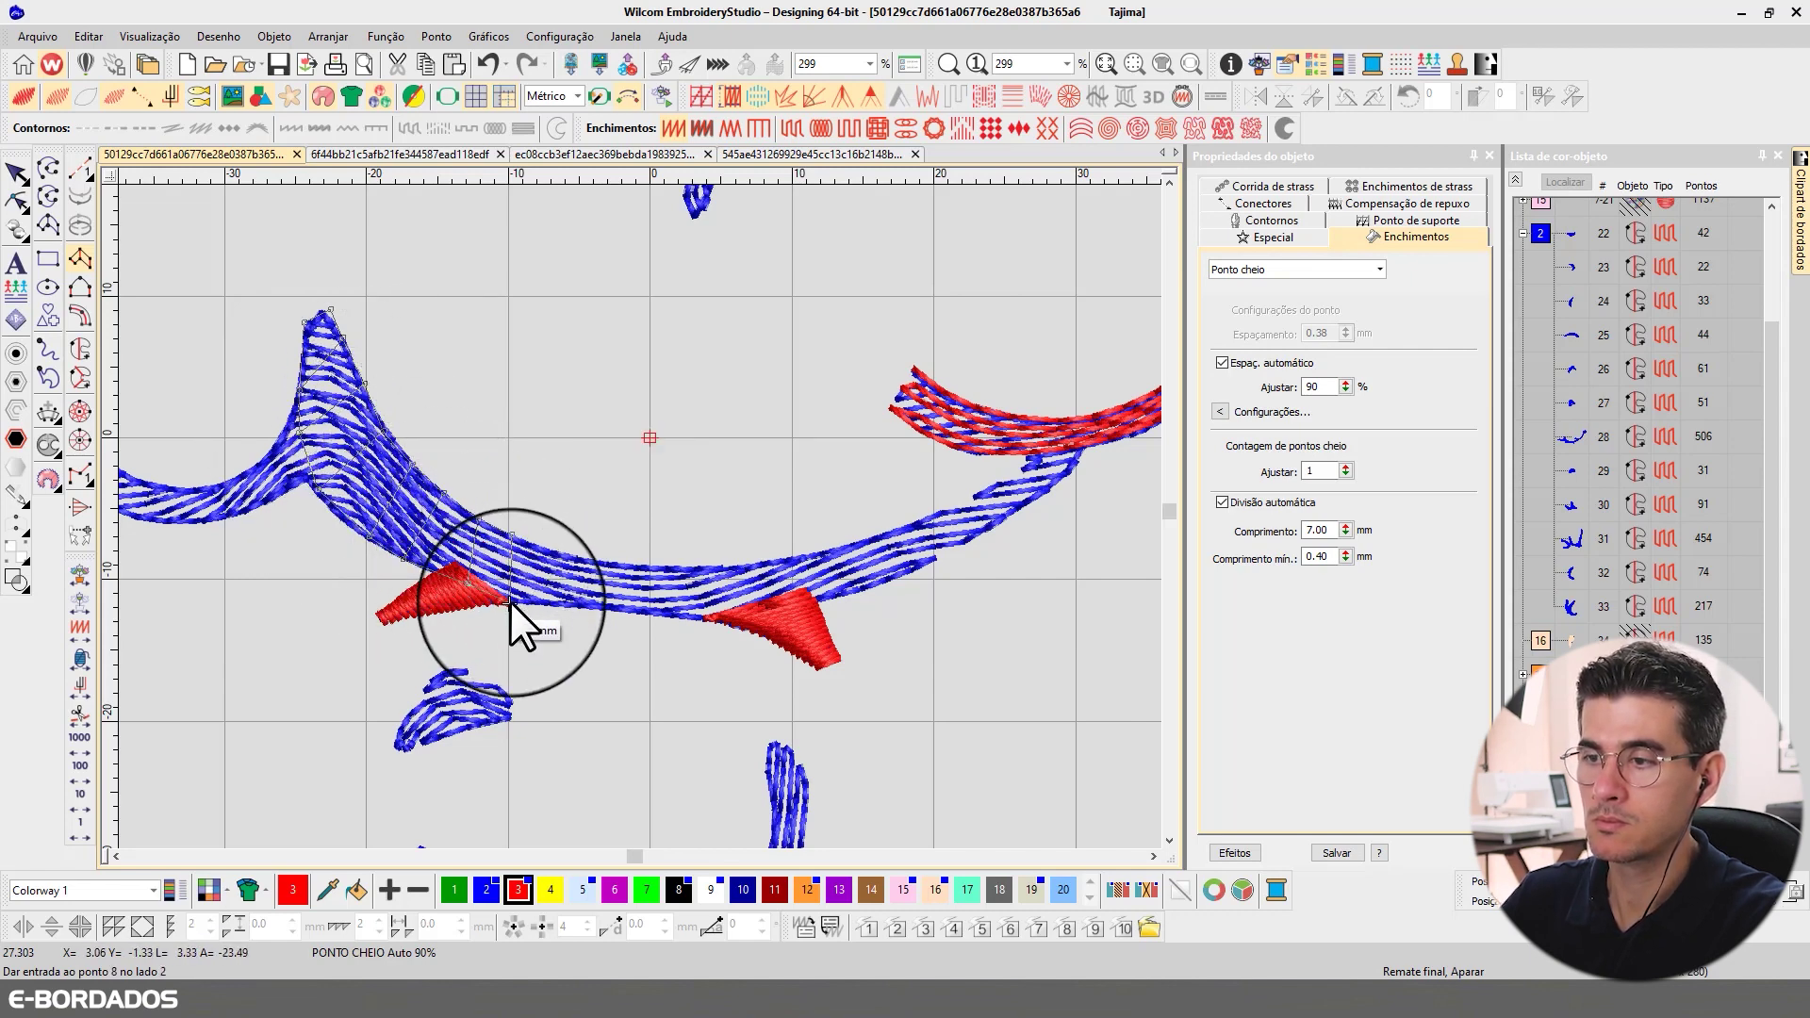
pyautogui.click(565, 558)
pyautogui.click(570, 599)
pyautogui.click(610, 563)
pyautogui.click(613, 608)
pyautogui.click(656, 566)
pyautogui.click(669, 613)
pyautogui.click(697, 568)
pyautogui.click(710, 619)
pyautogui.click(752, 562)
pyautogui.click(801, 559)
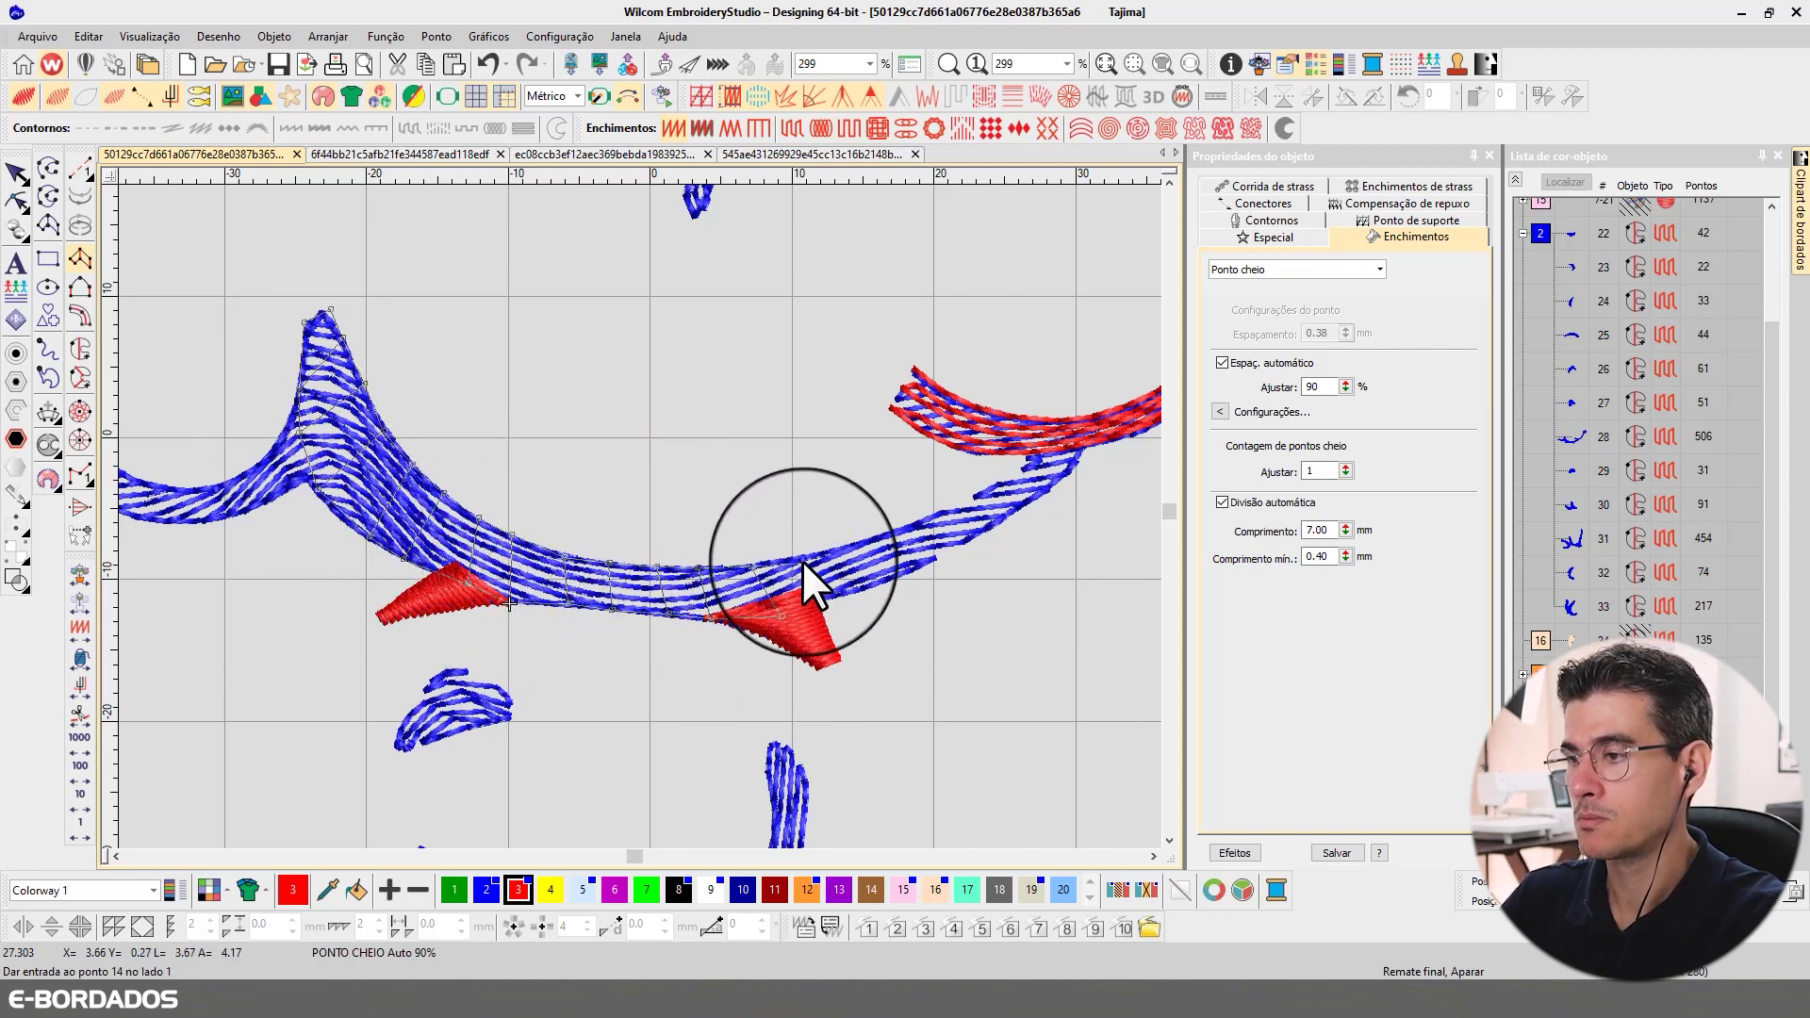
pyautogui.click(827, 601)
pyautogui.click(884, 584)
pyautogui.click(897, 533)
pyautogui.click(931, 565)
pyautogui.click(938, 515)
pyautogui.click(971, 540)
pyautogui.click(974, 498)
pyautogui.click(1011, 520)
pyautogui.click(1009, 476)
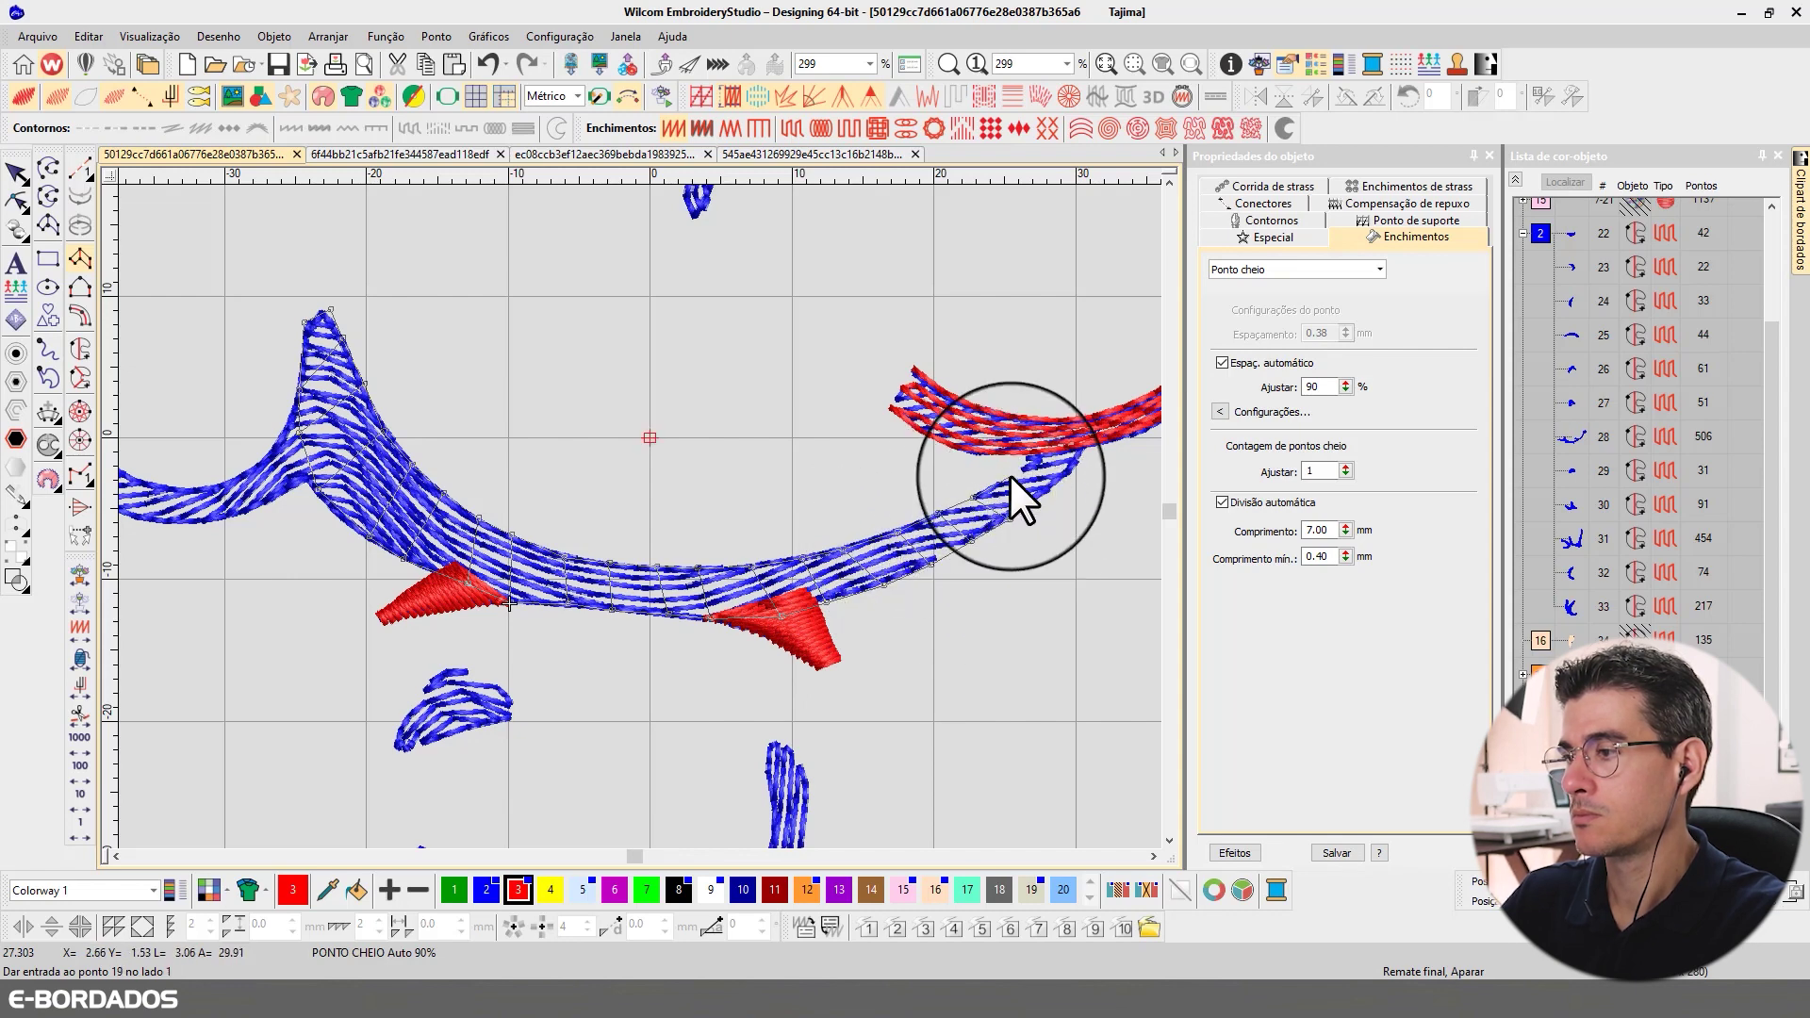
pyautogui.click(1043, 493)
pyautogui.click(1032, 458)
pyautogui.click(1074, 473)
pyautogui.click(1049, 442)
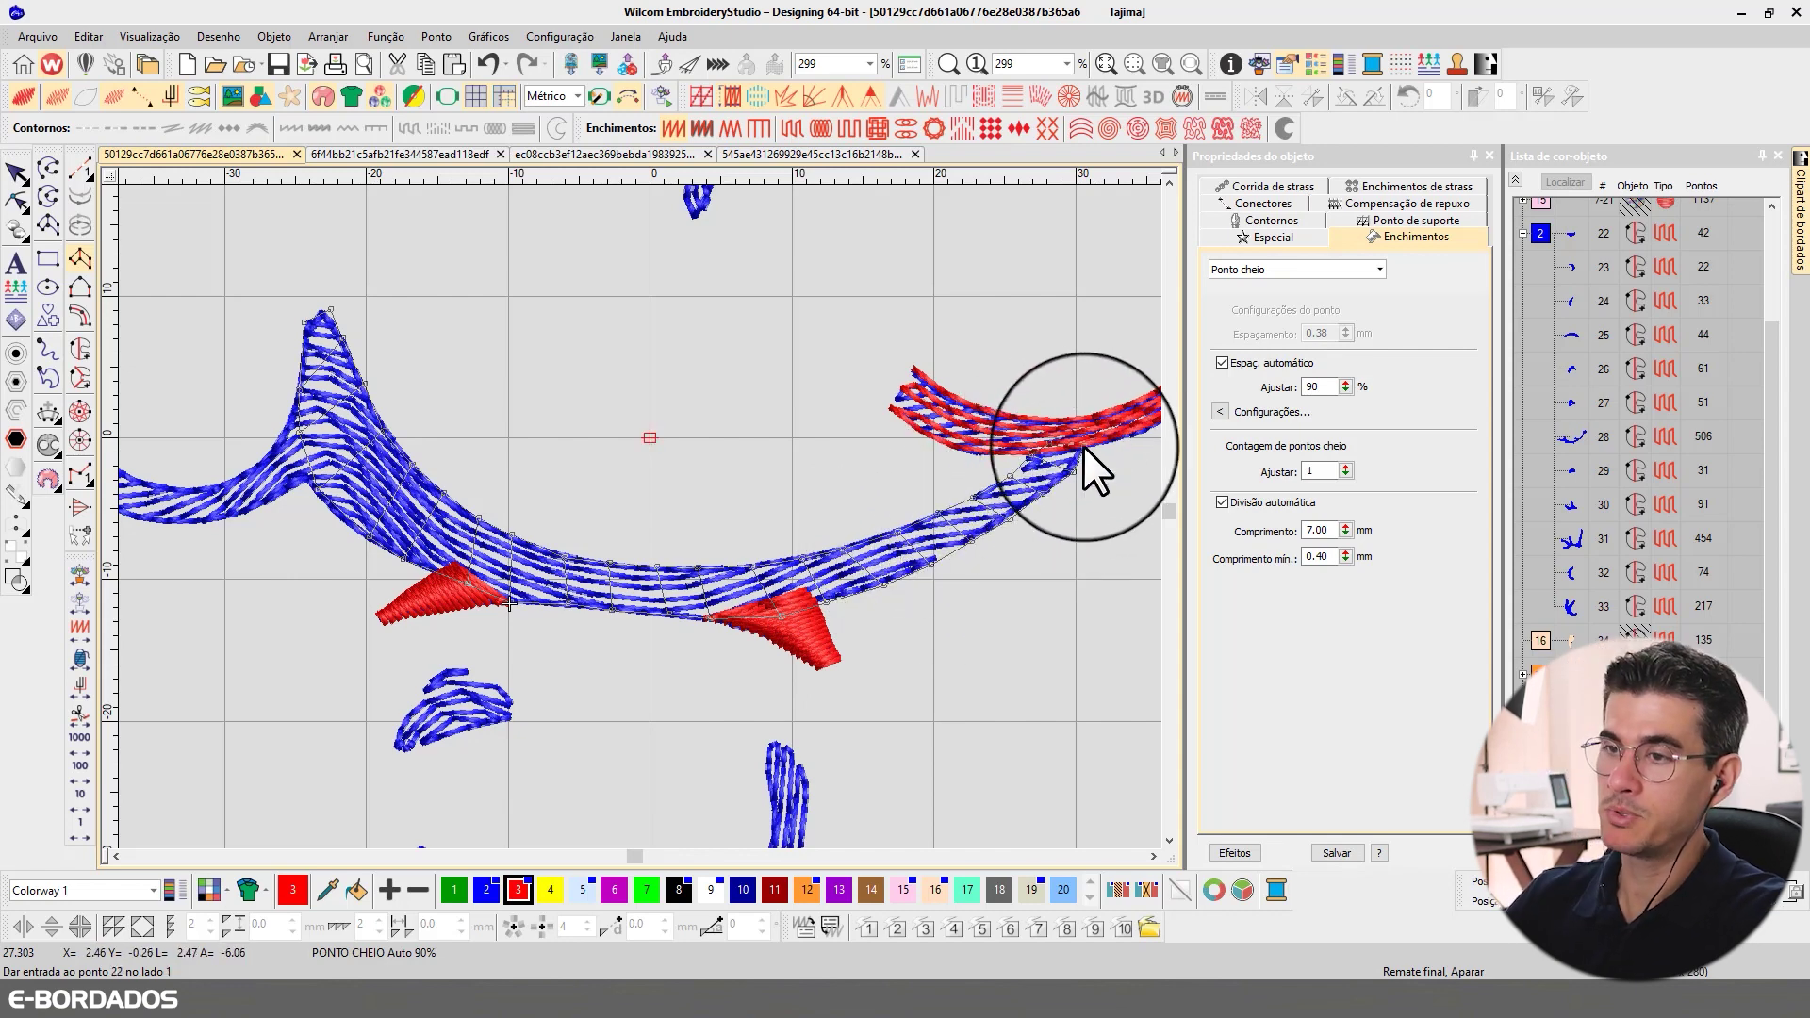
pyautogui.press('Return')
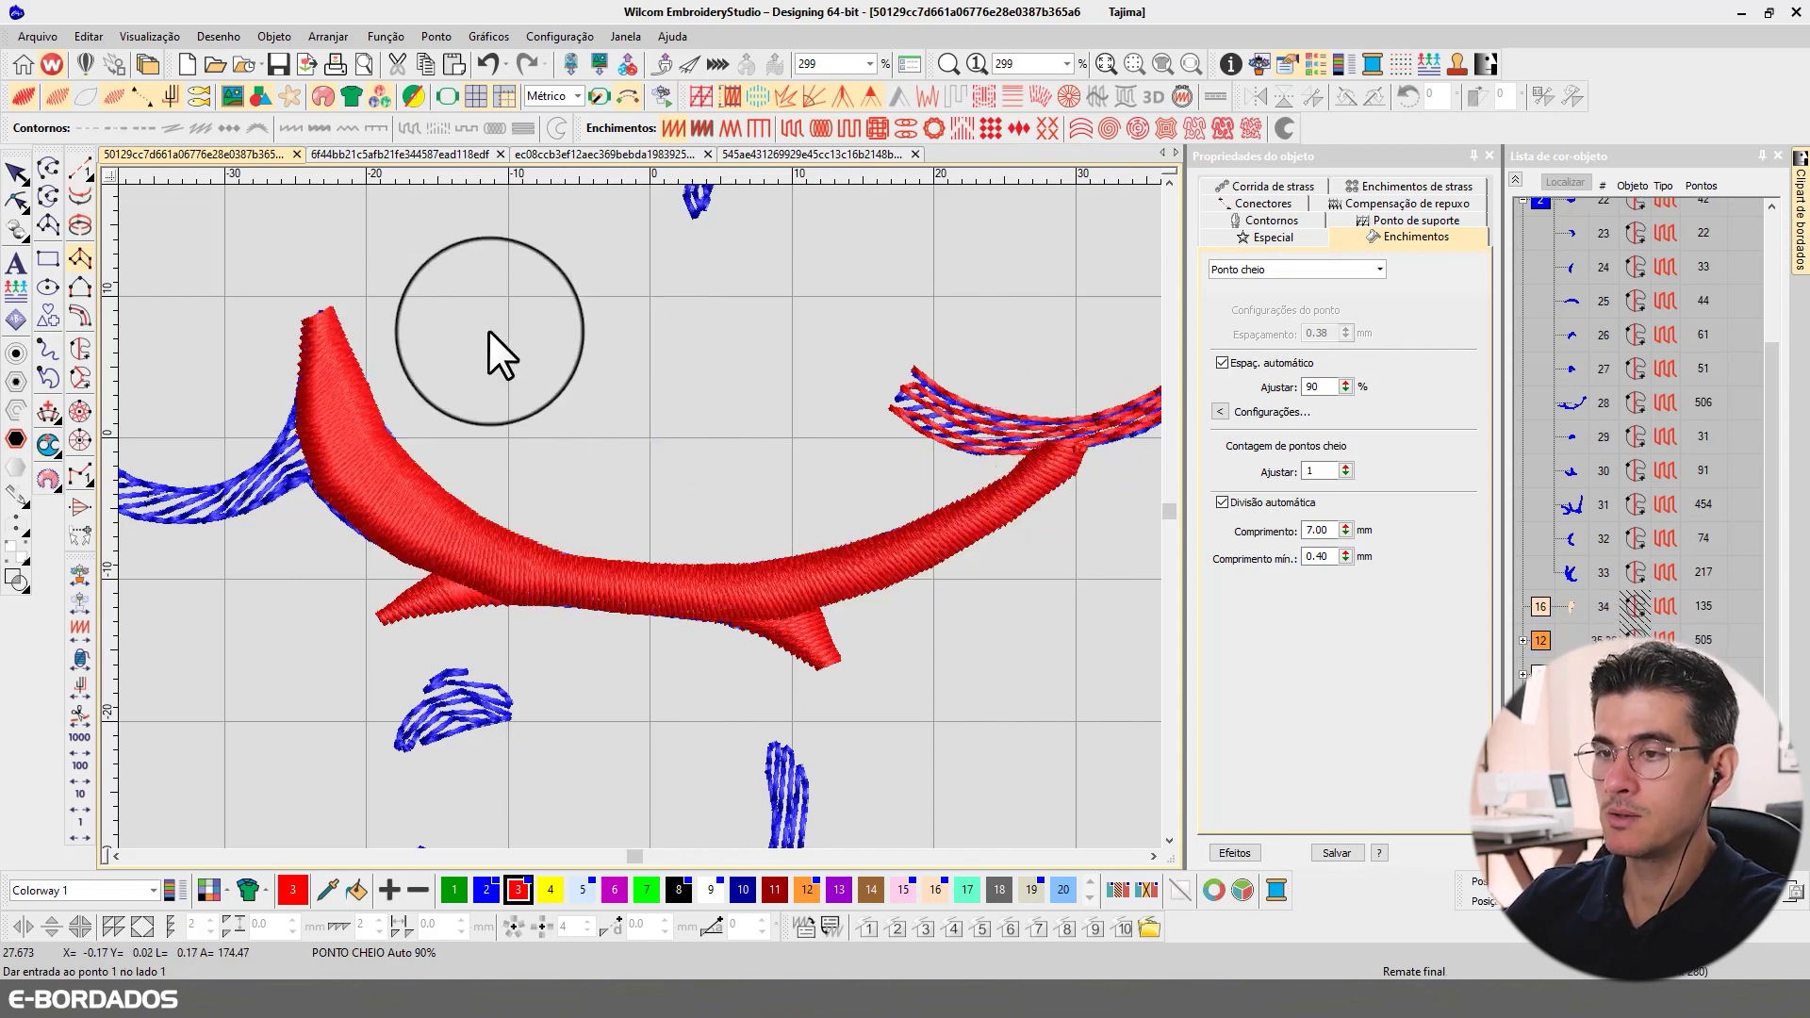
pyautogui.click(17, 175)
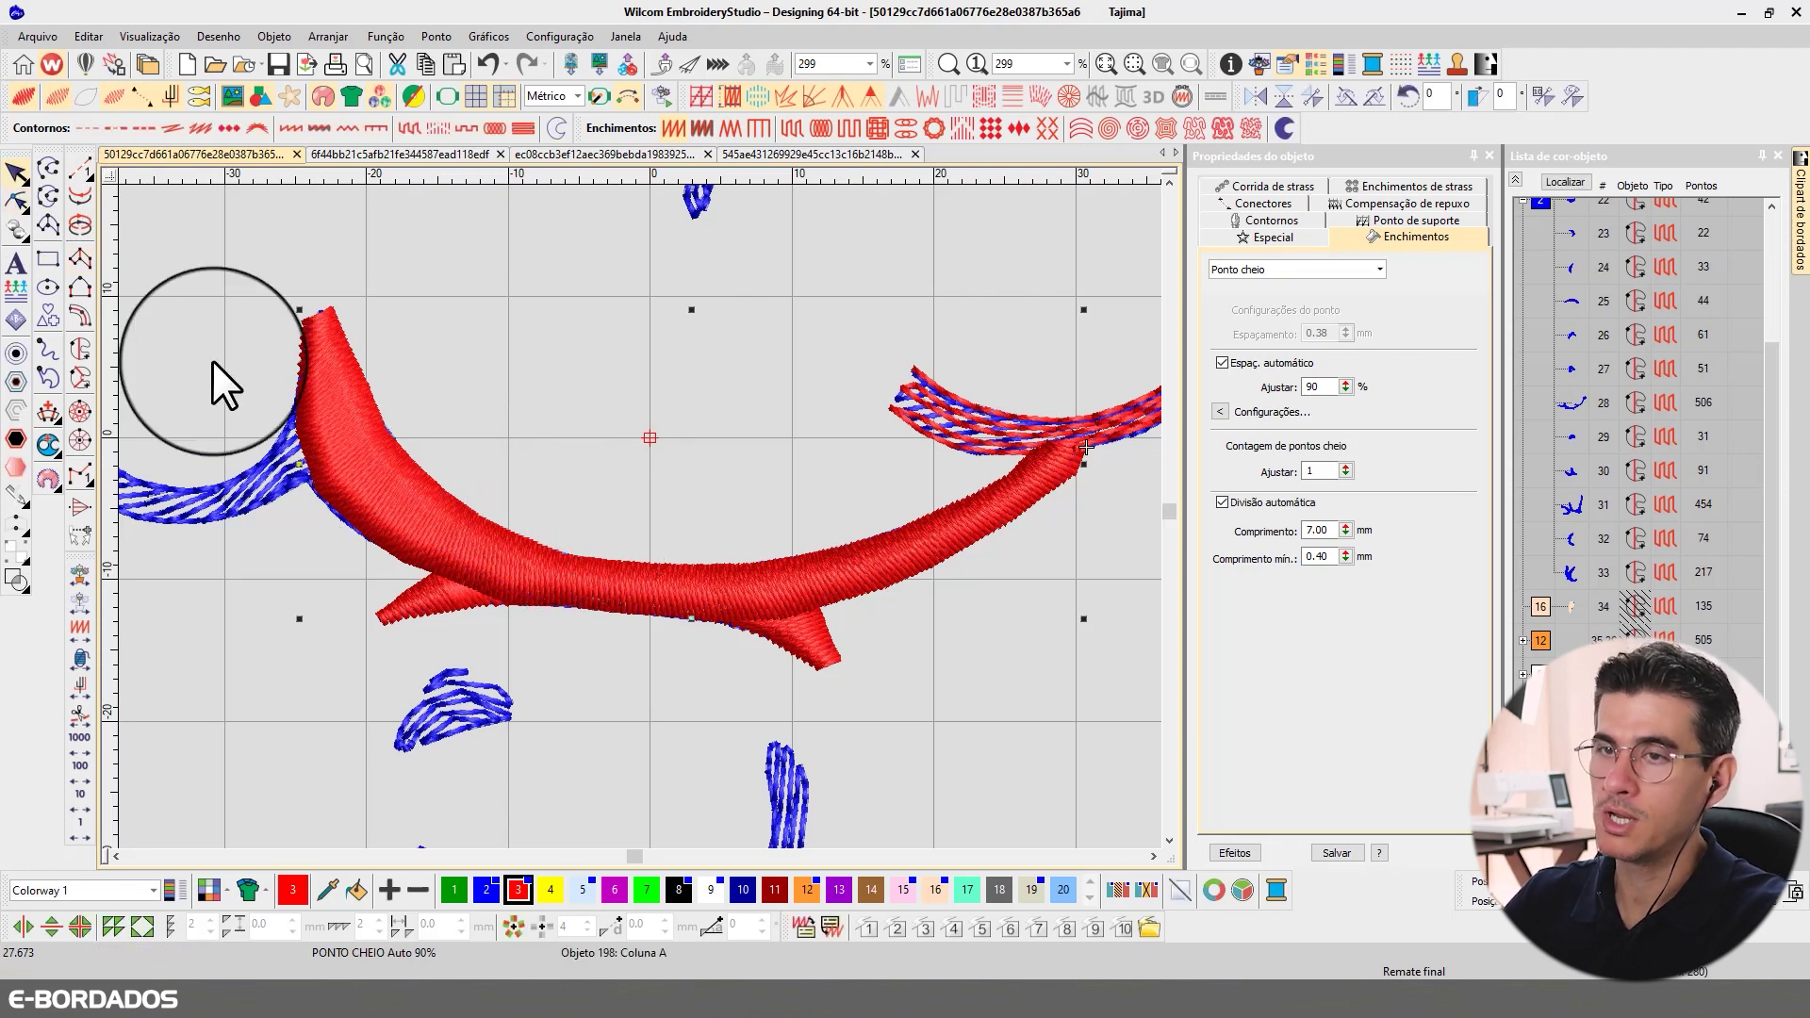
# - Examine the reshape nodes along the bend of the long red satin column
pyautogui.click(17, 201)
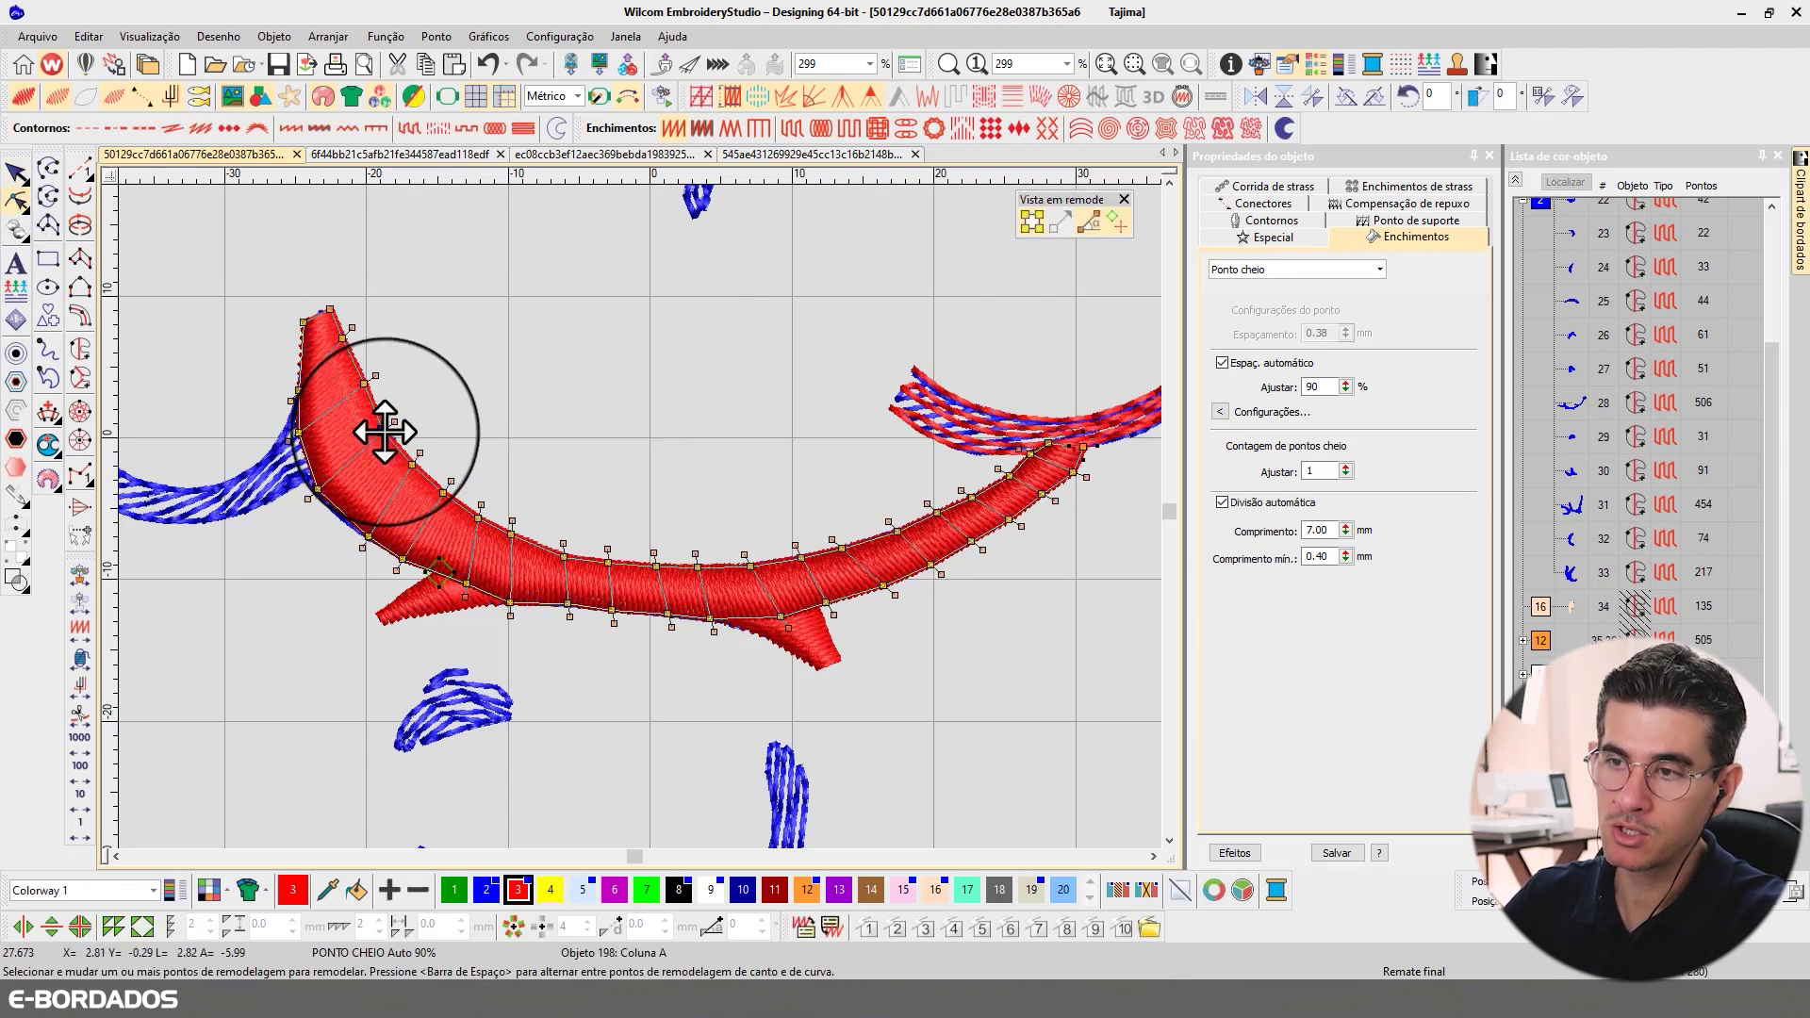
pyautogui.moveTo(382, 430); pyautogui.dragTo(389, 432)
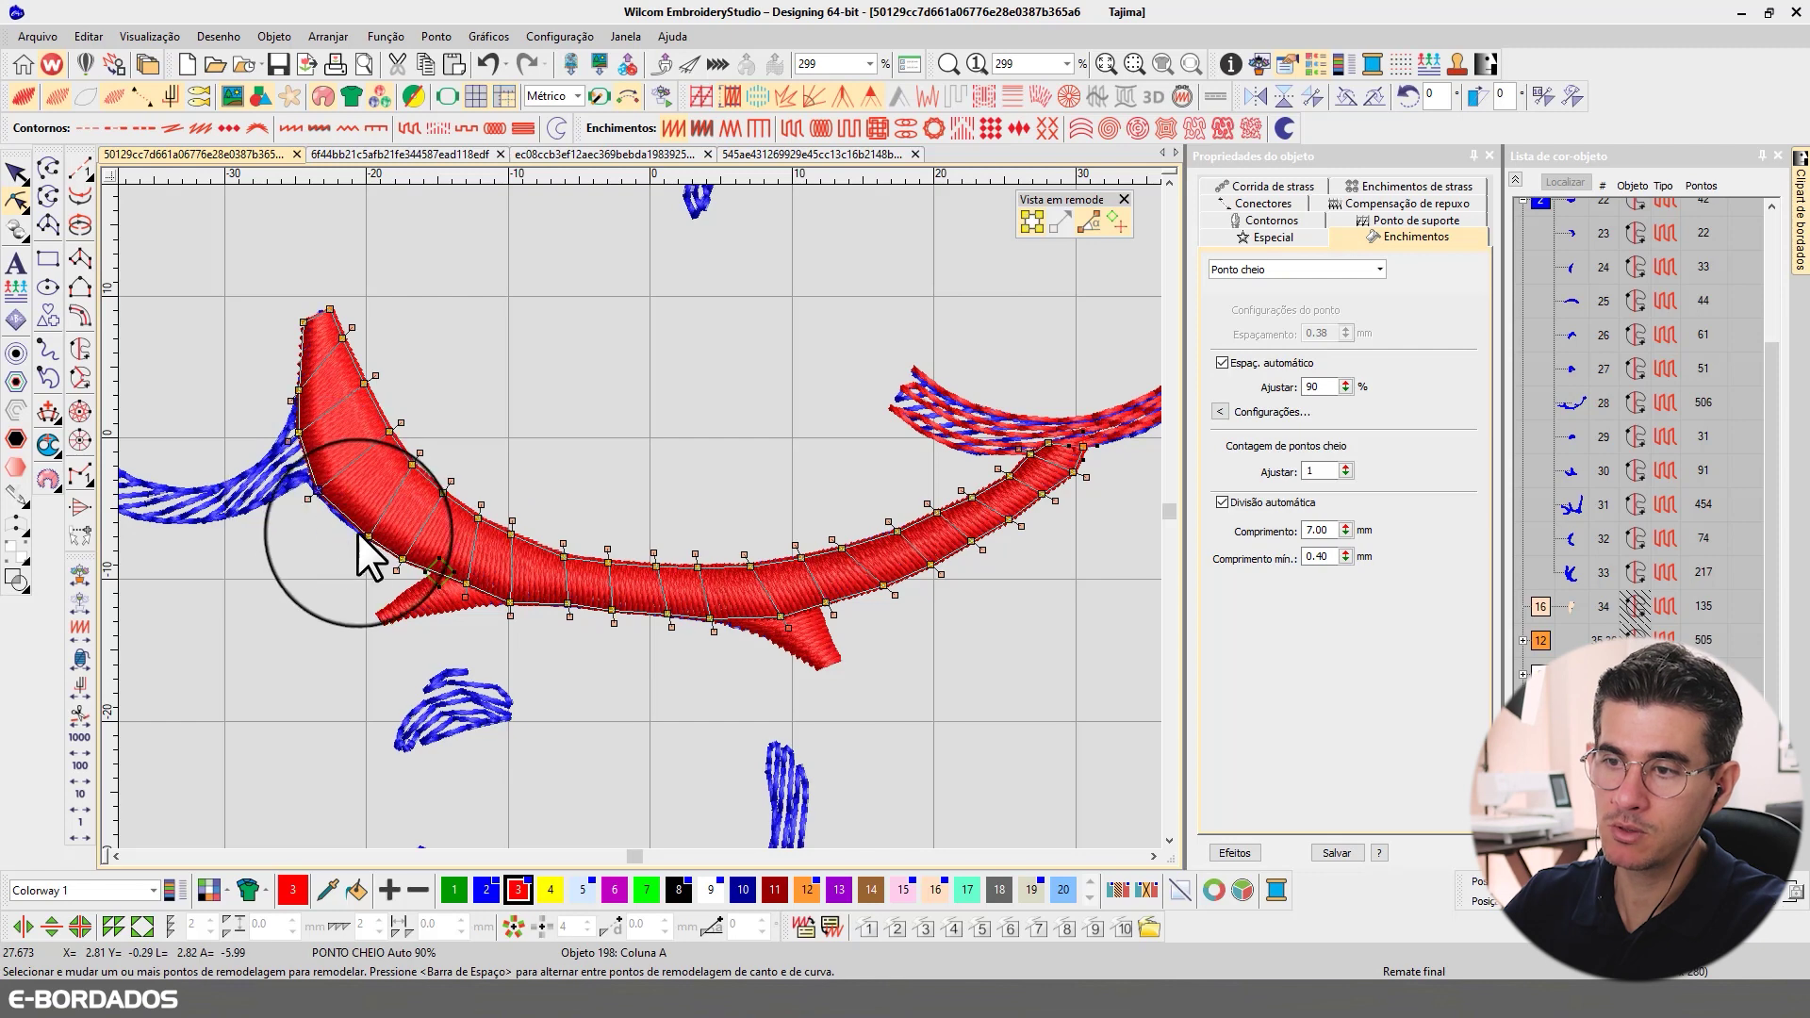
pyautogui.moveTo(364, 545); pyautogui.dragTo(356, 540)
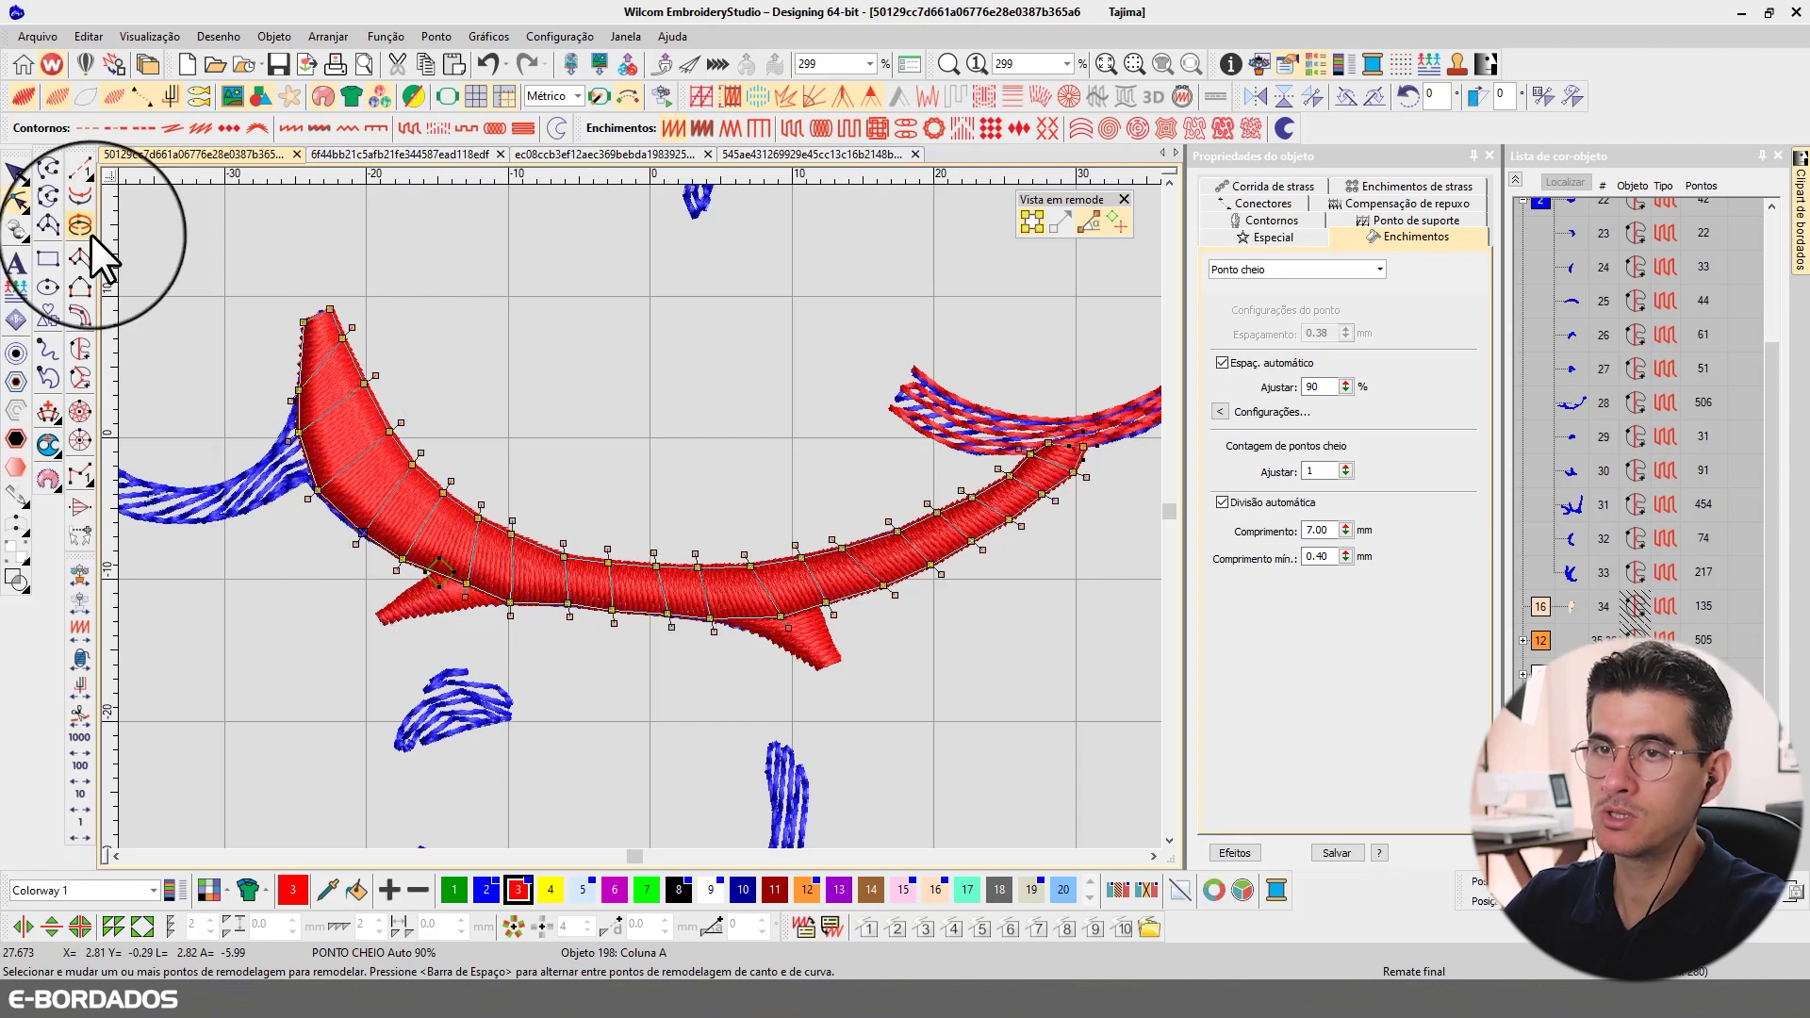
pyautogui.click(17, 172)
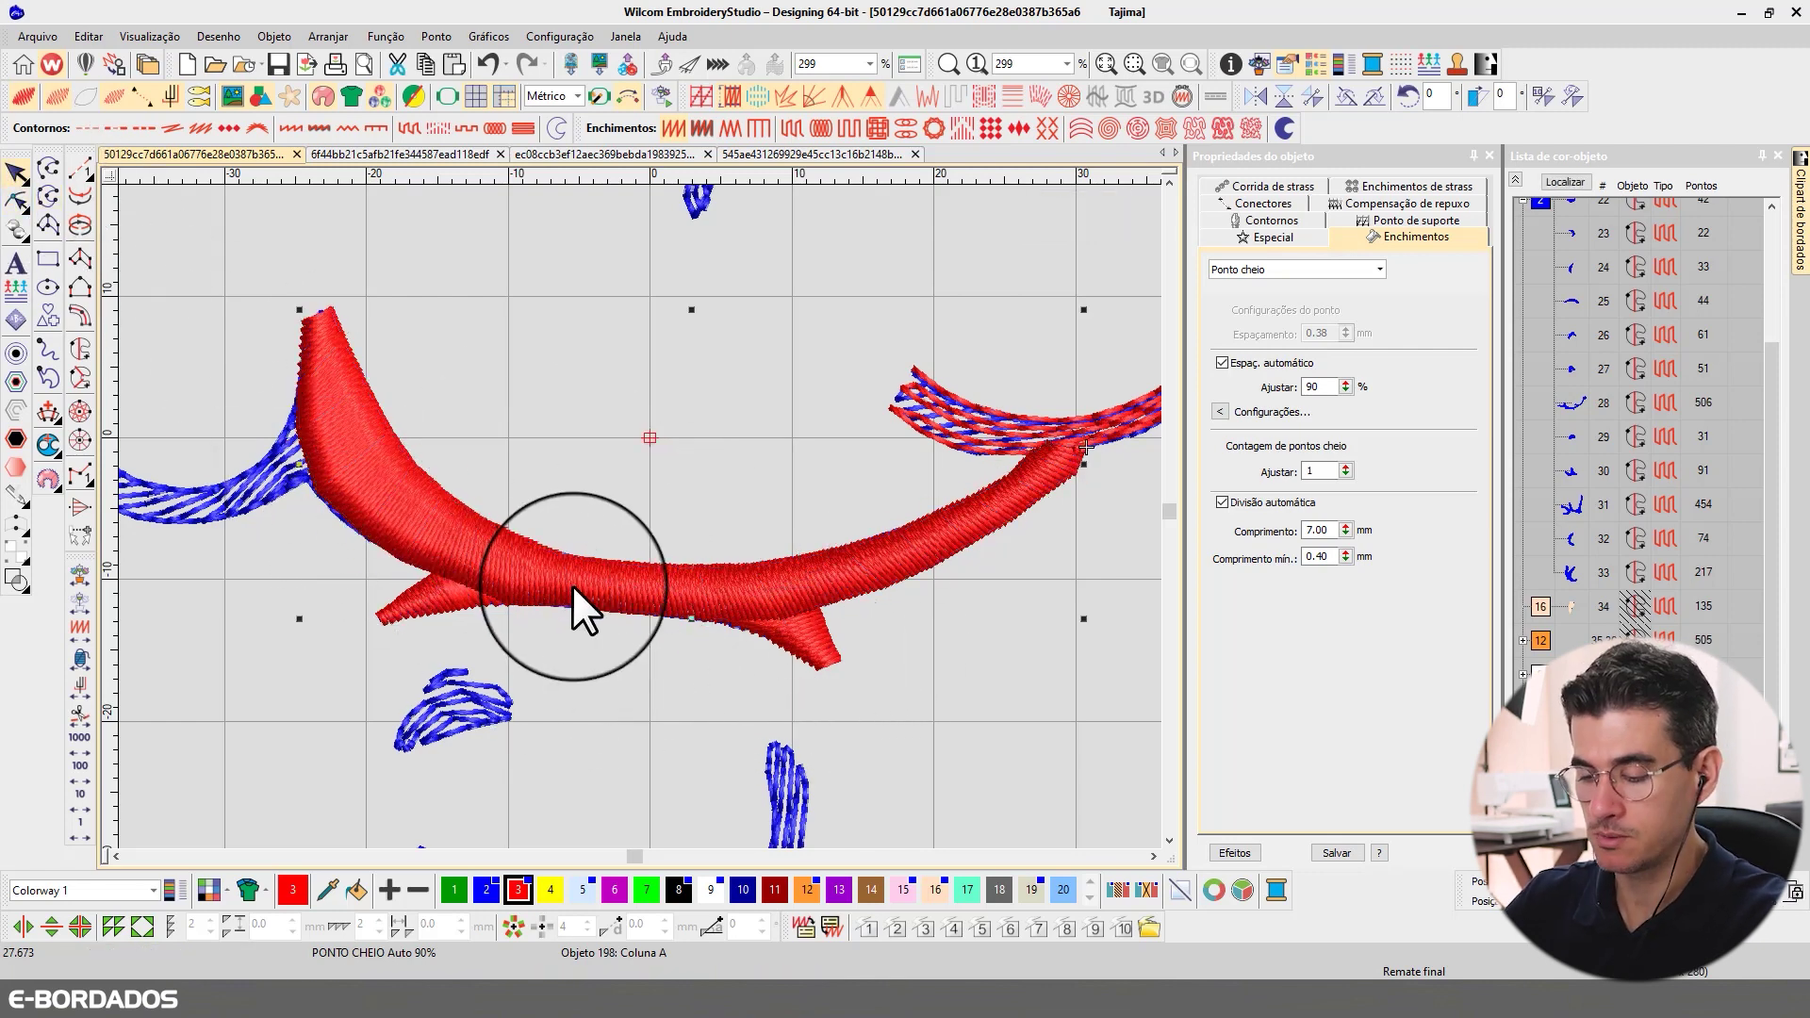
# - Select the long red column together with both red spur columns and change their fill to Contorno
pyautogui.press('t')
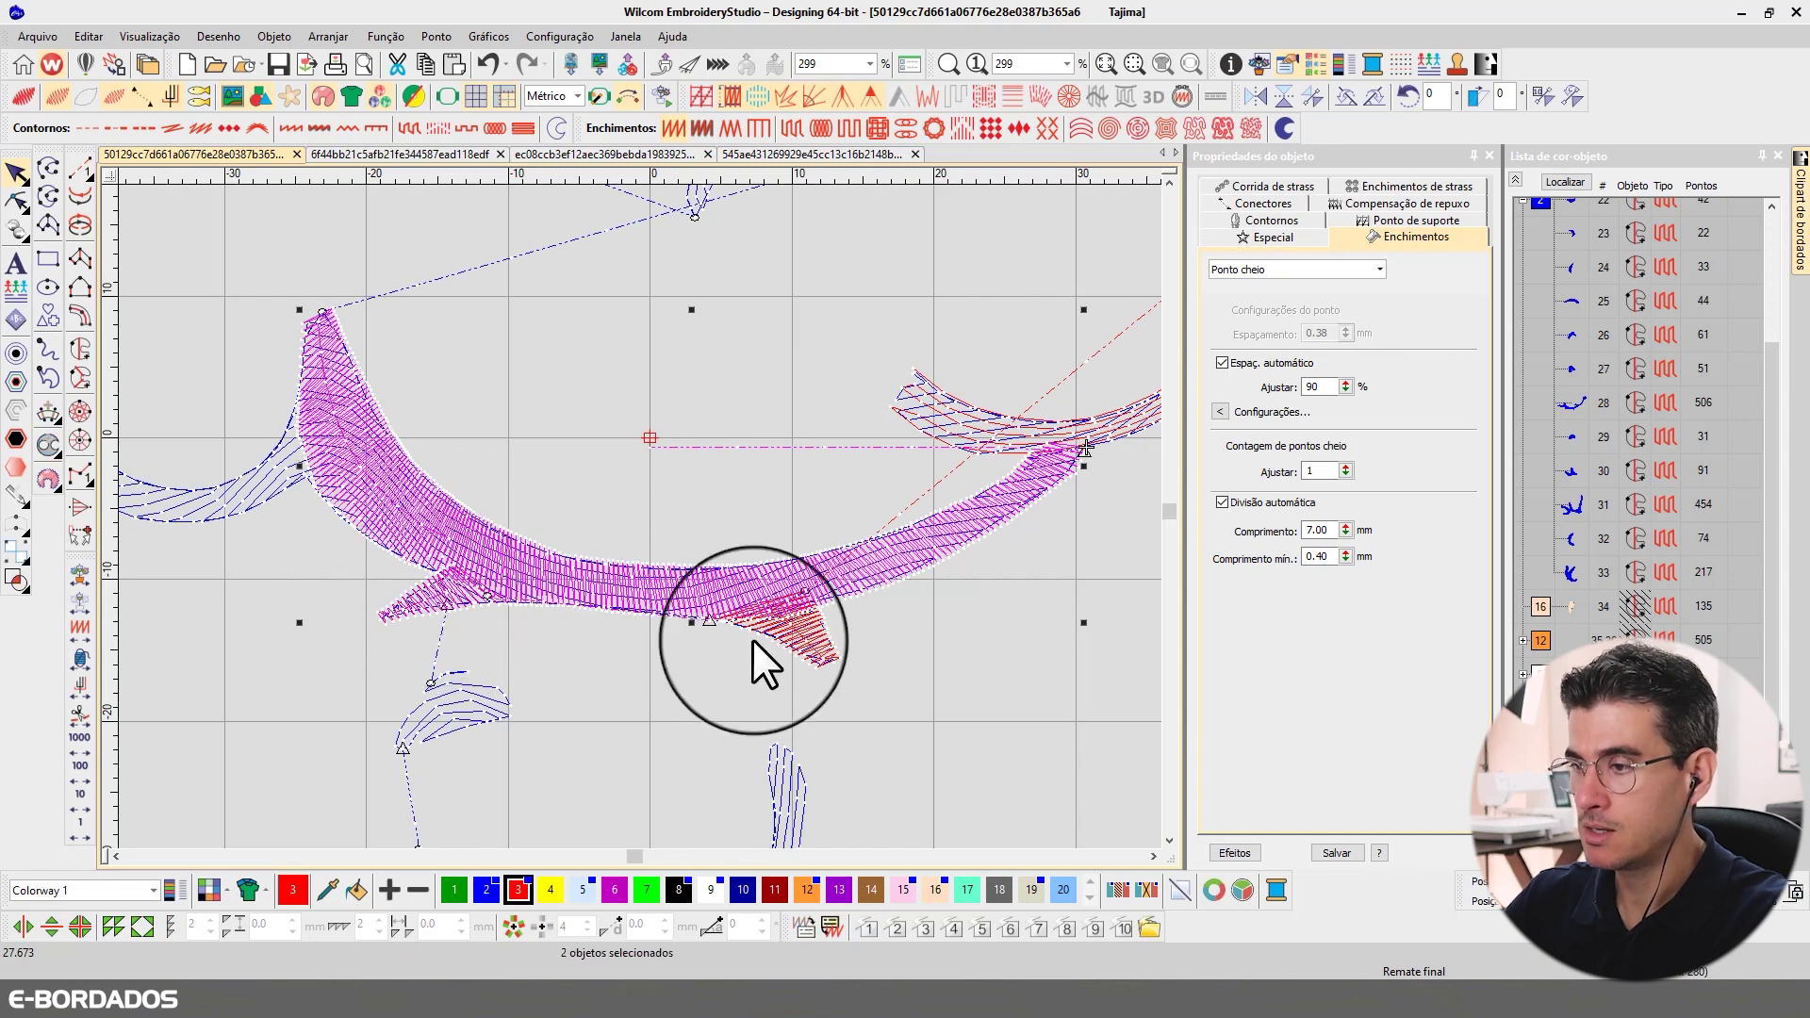
pyautogui.keyDown('shift'); pyautogui.click(783, 637); pyautogui.keyUp('shift')
pyautogui.click(1283, 273)
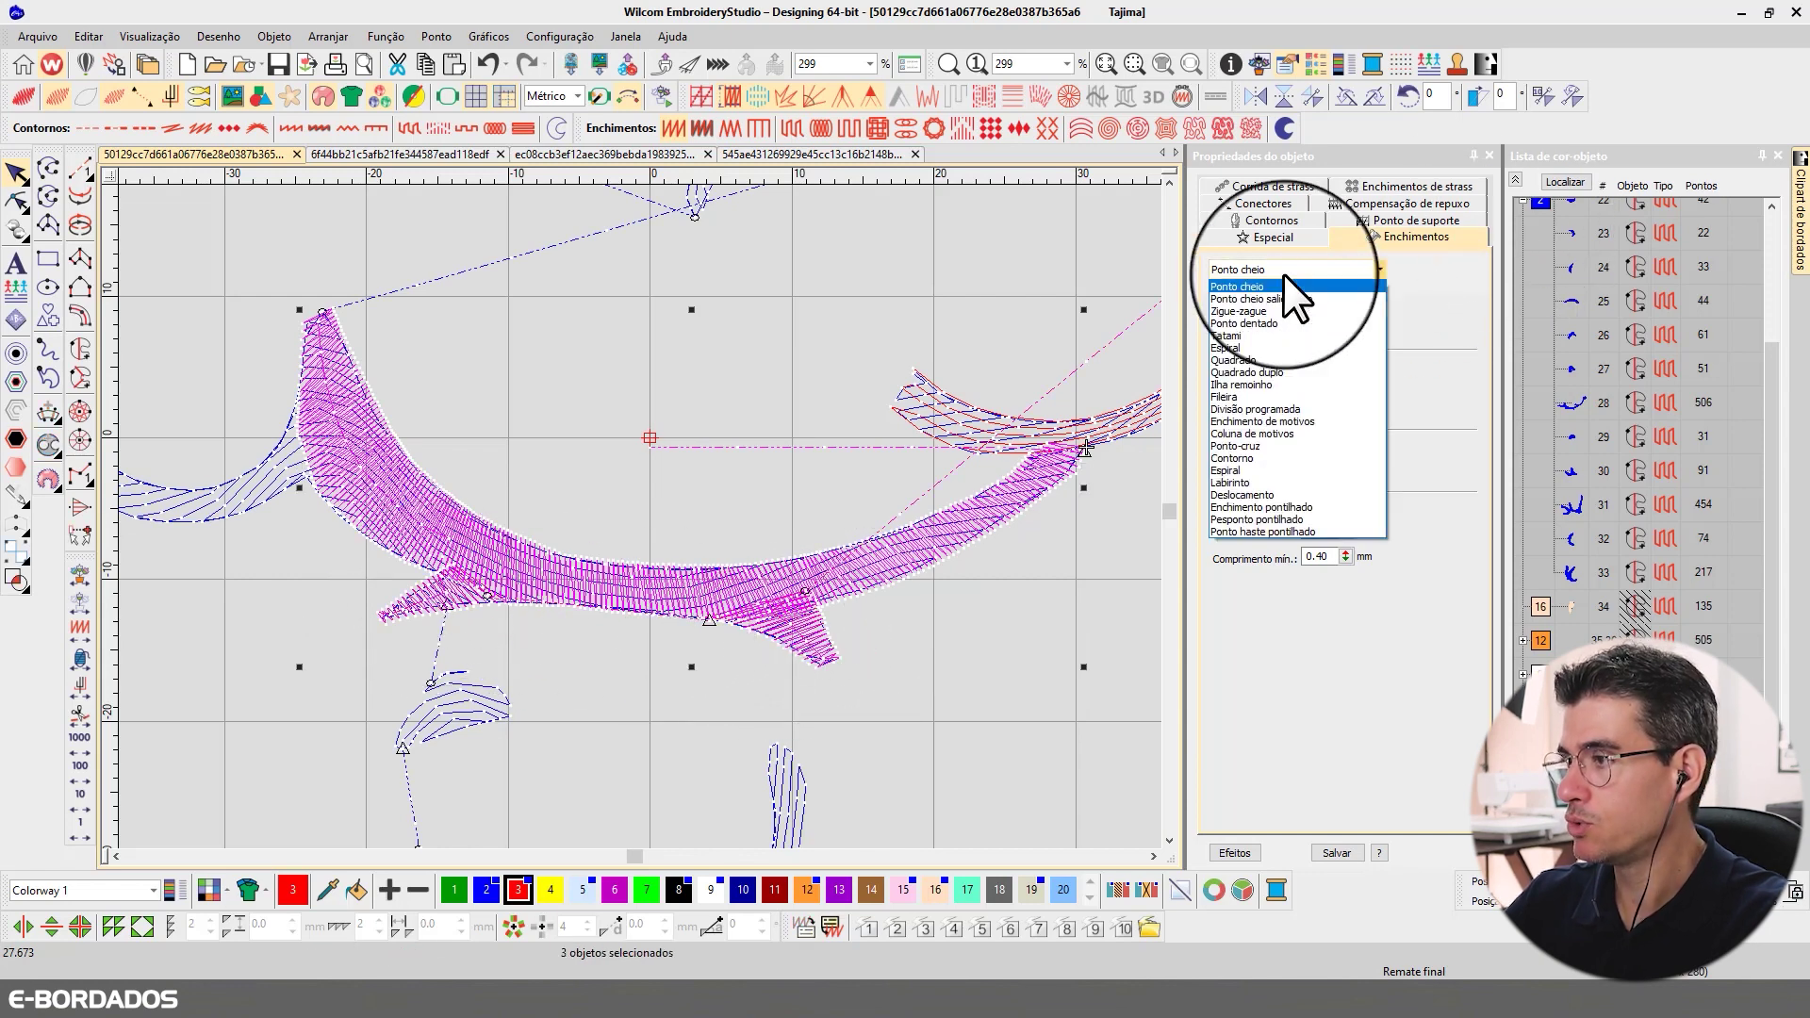
pyautogui.click(1242, 456)
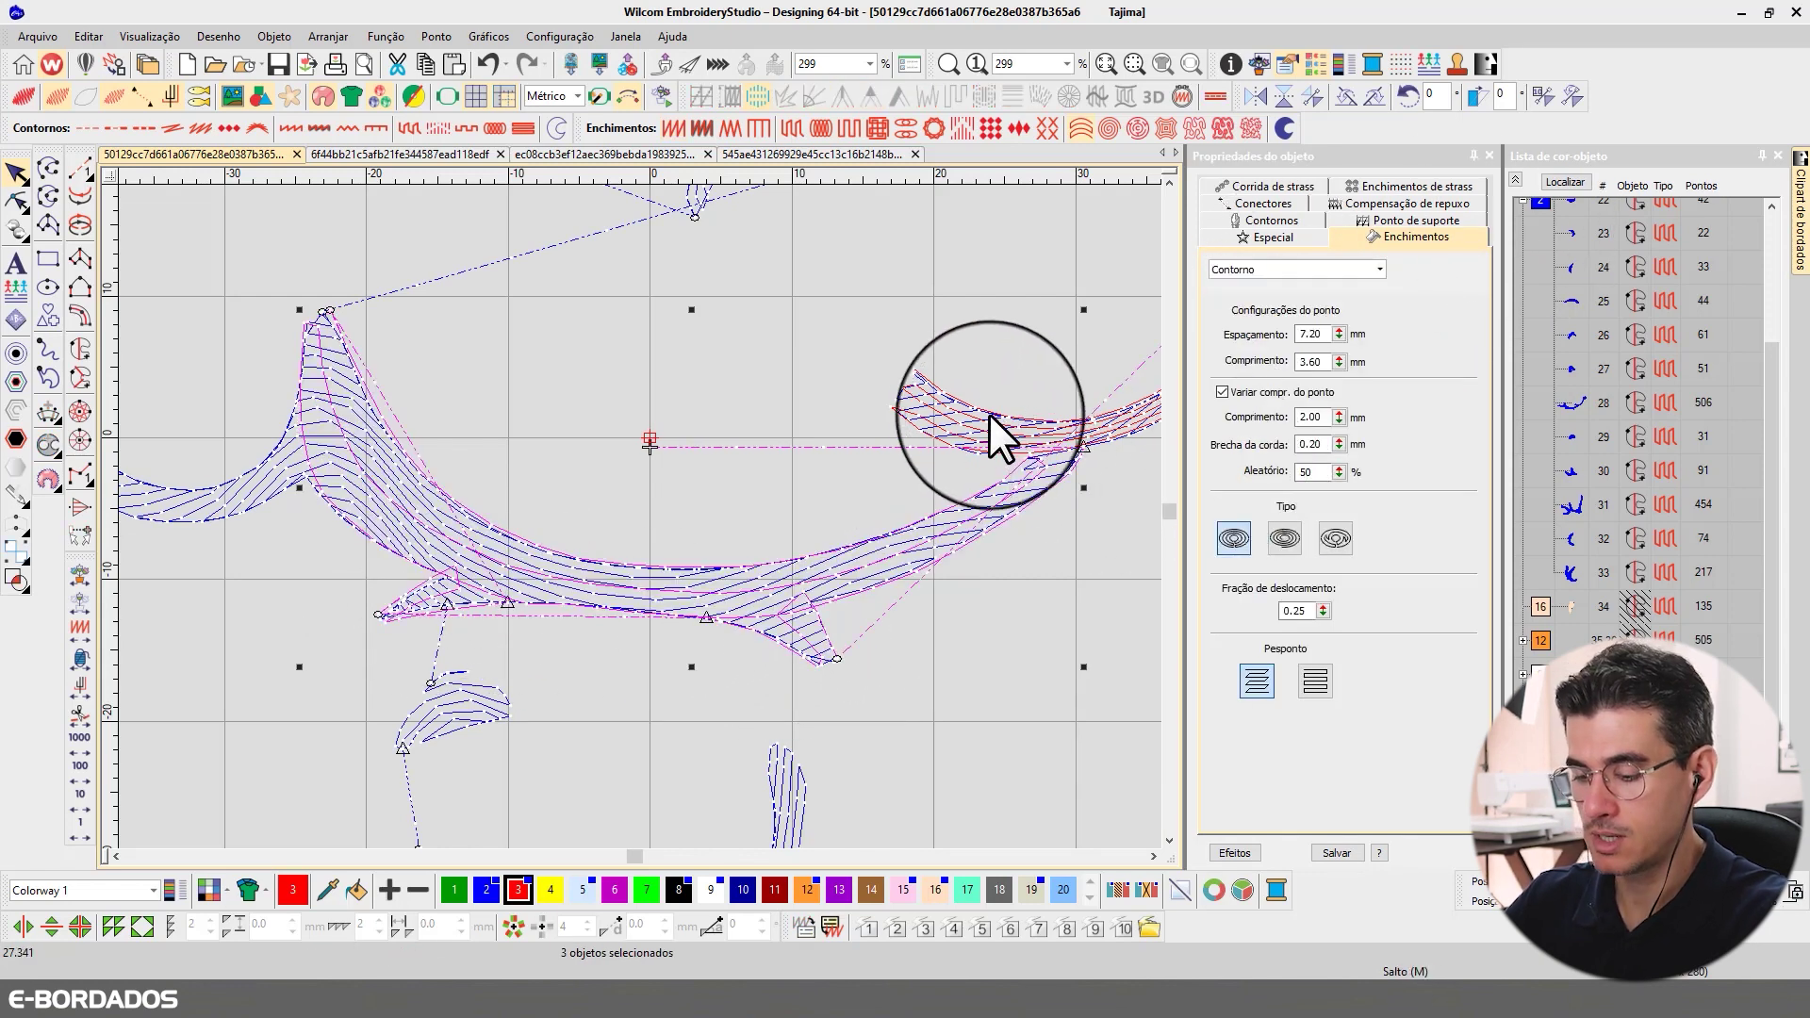
pyautogui.press('t')
# - Select the first red curved column with the rounded tip to check its Contorno spacing
pyautogui.scroll(-2, 949, 496)
pyautogui.scroll(-1, 562, 494)
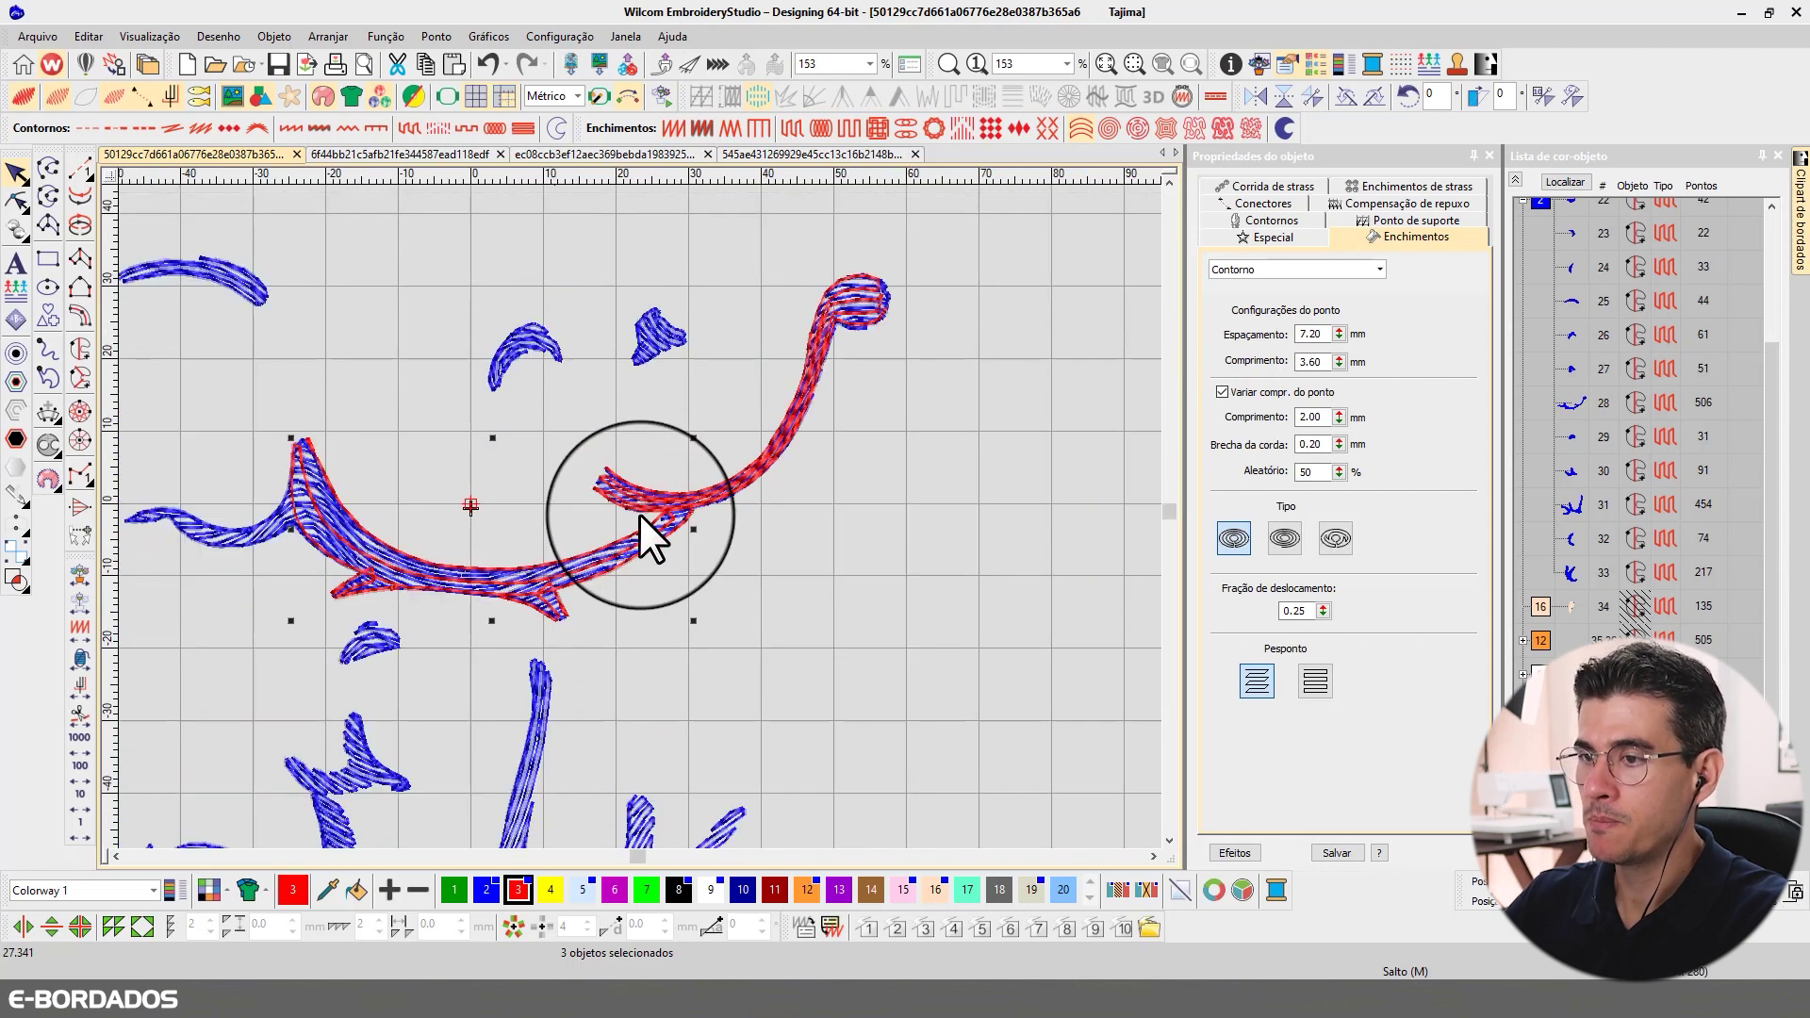
pyautogui.click(778, 428)
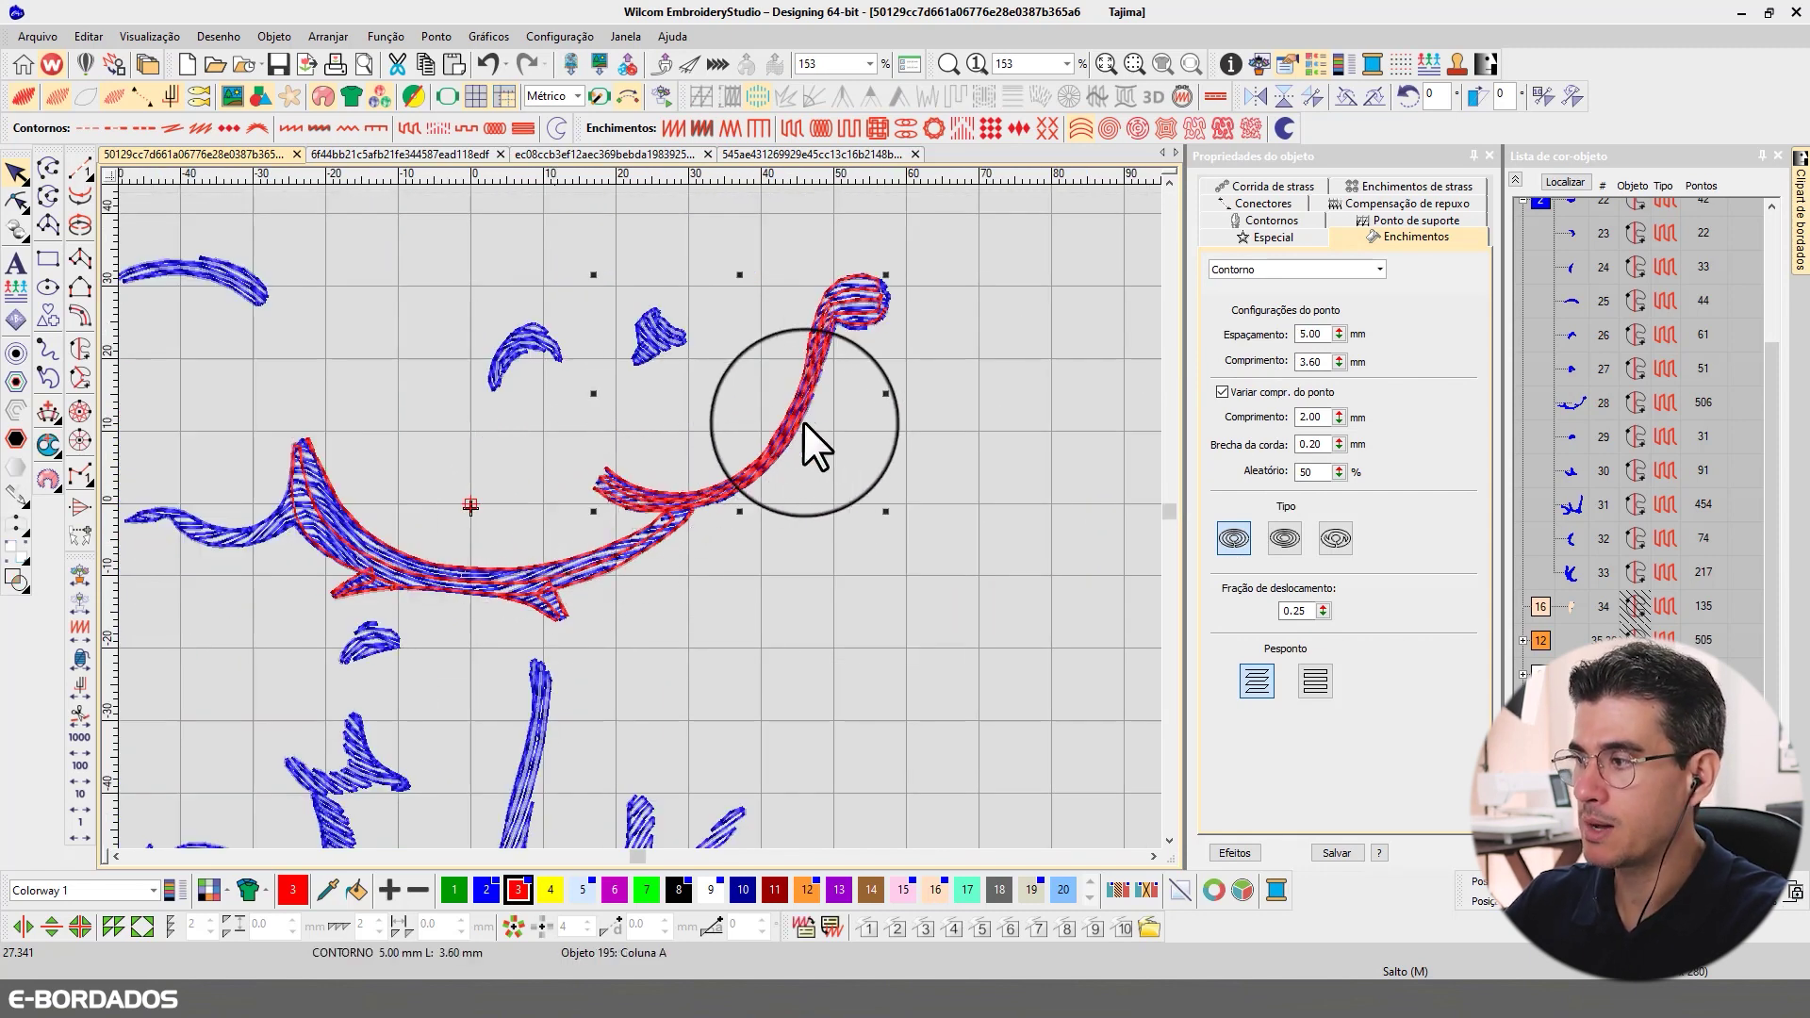
# - Apply the first red column's Contorno properties with 5.00 mm spacing to both red spur columns and the long red column
pyautogui.click(1565, 183)
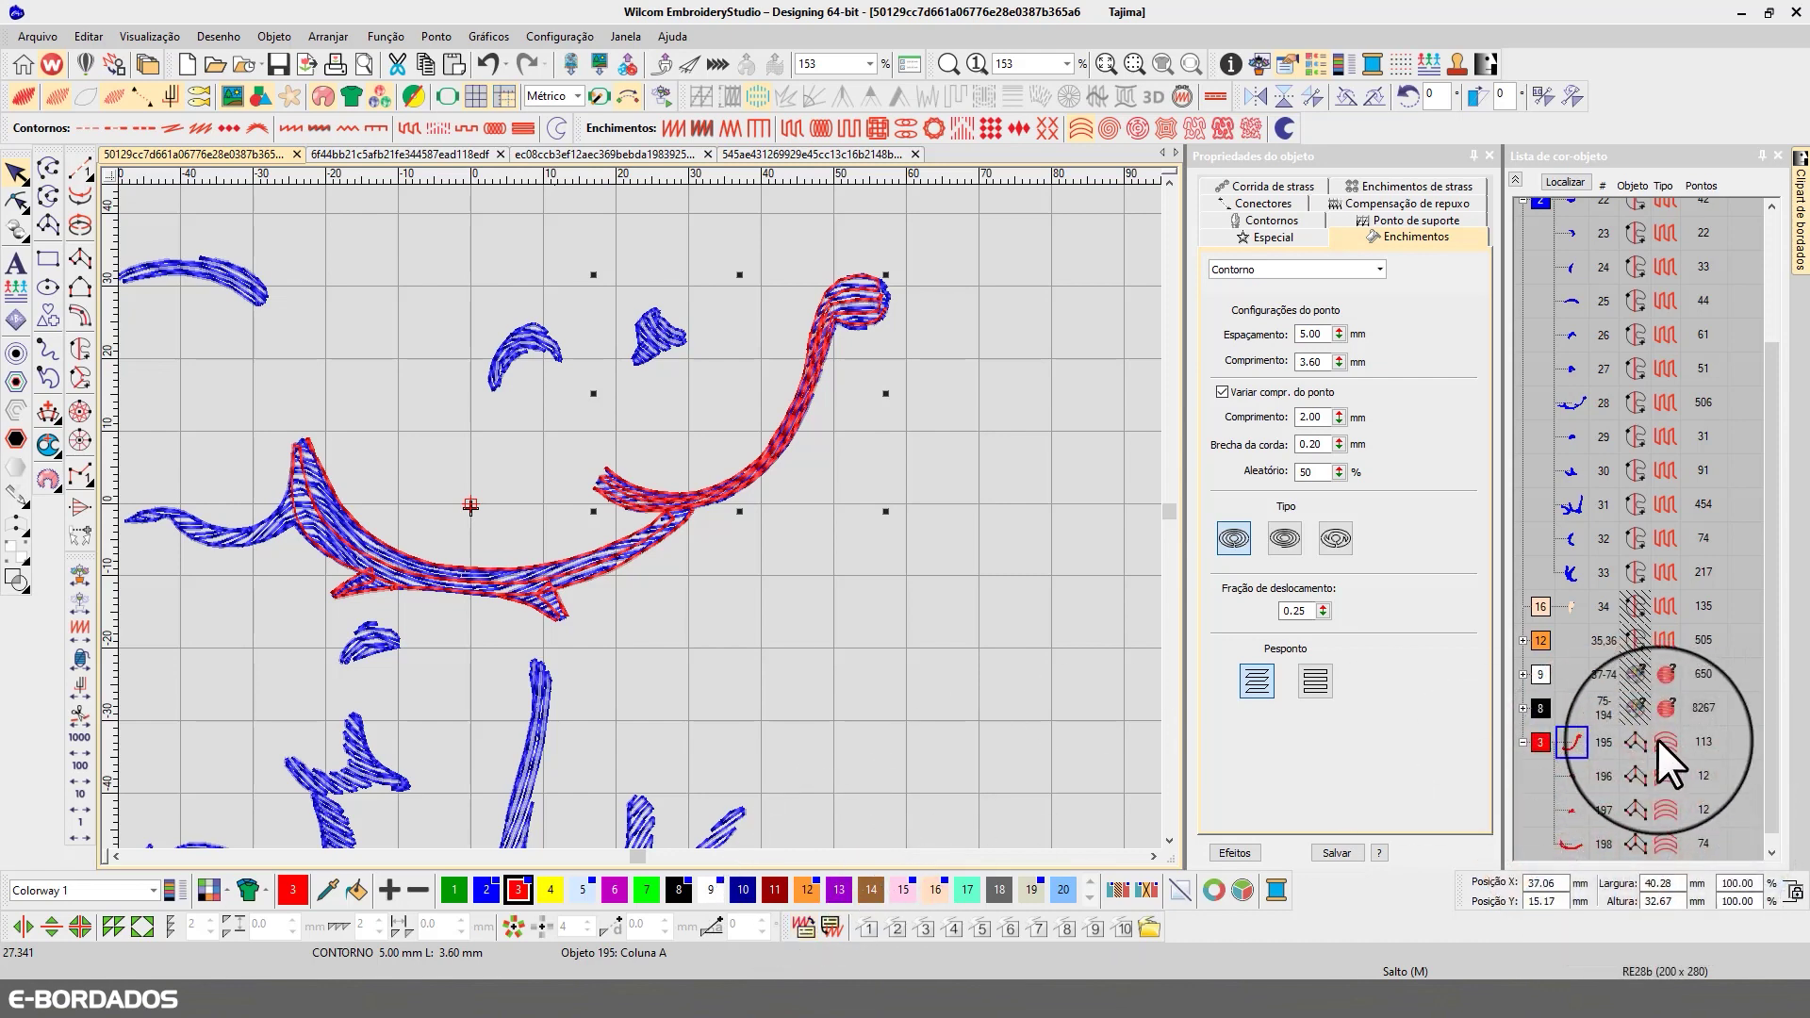
pyautogui.click(1569, 775)
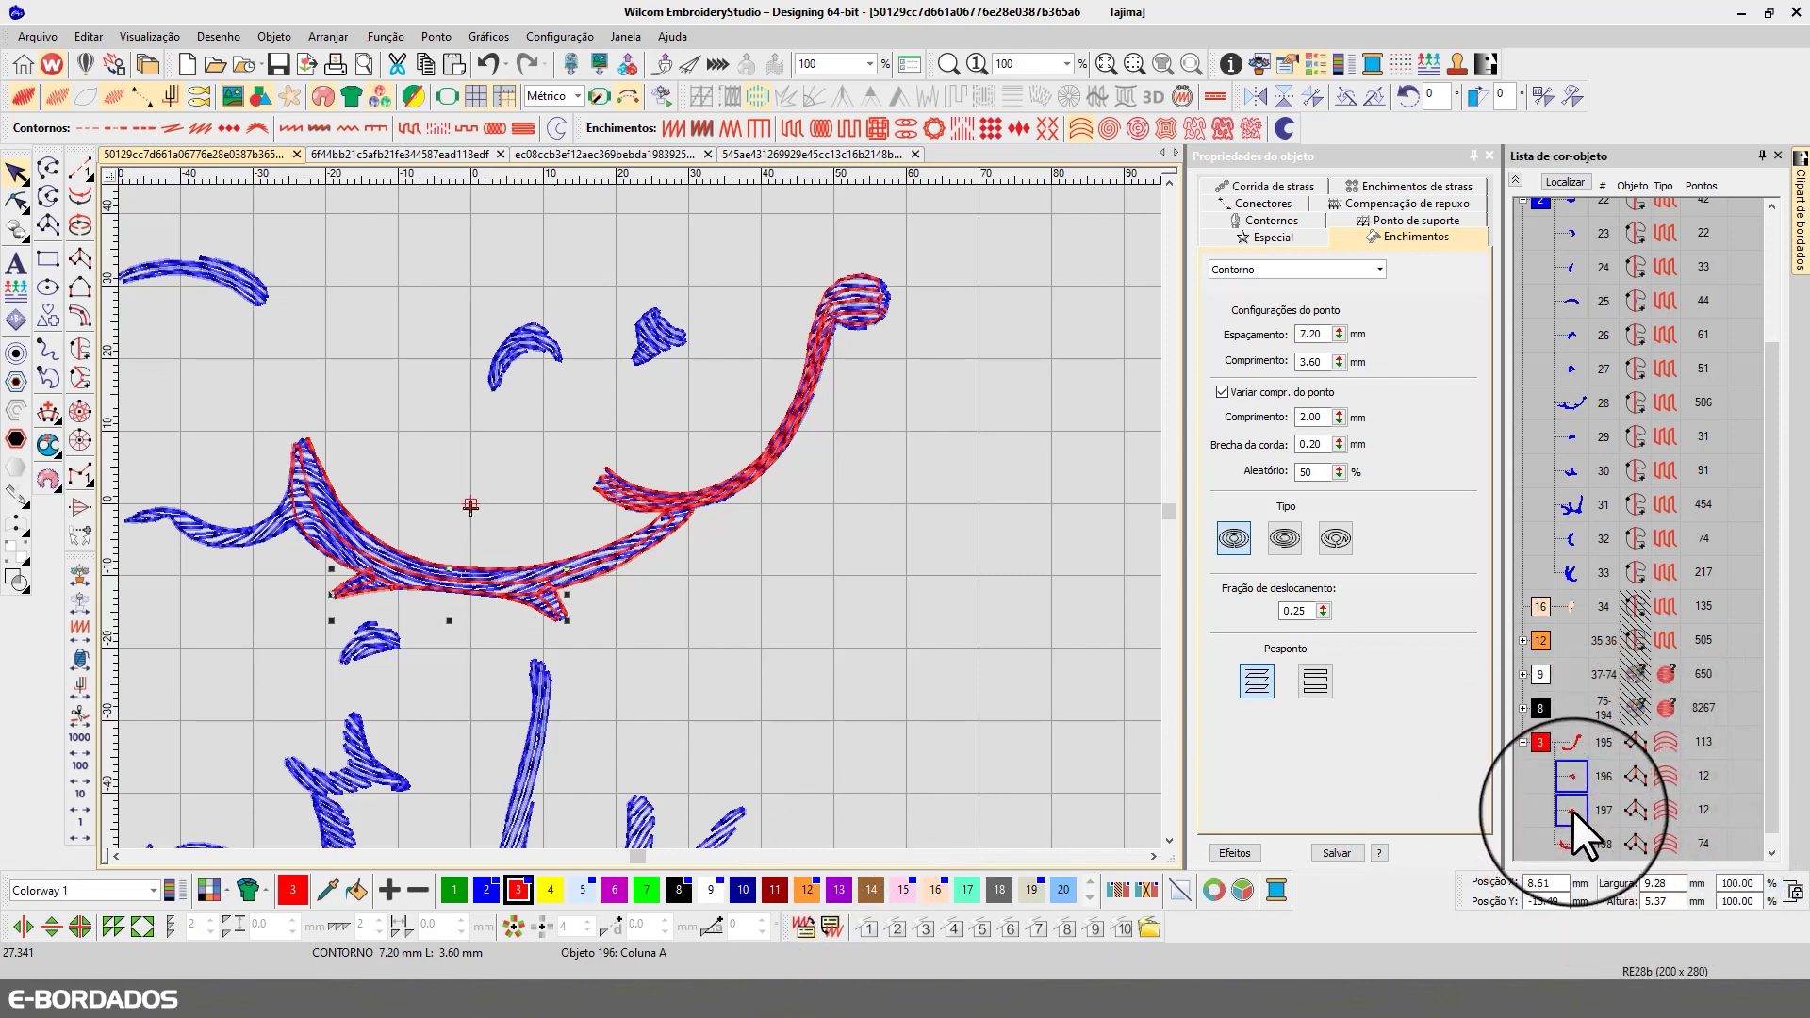
pyautogui.keyDown('shift'); pyautogui.click(1571, 839); pyautogui.keyUp('shift')
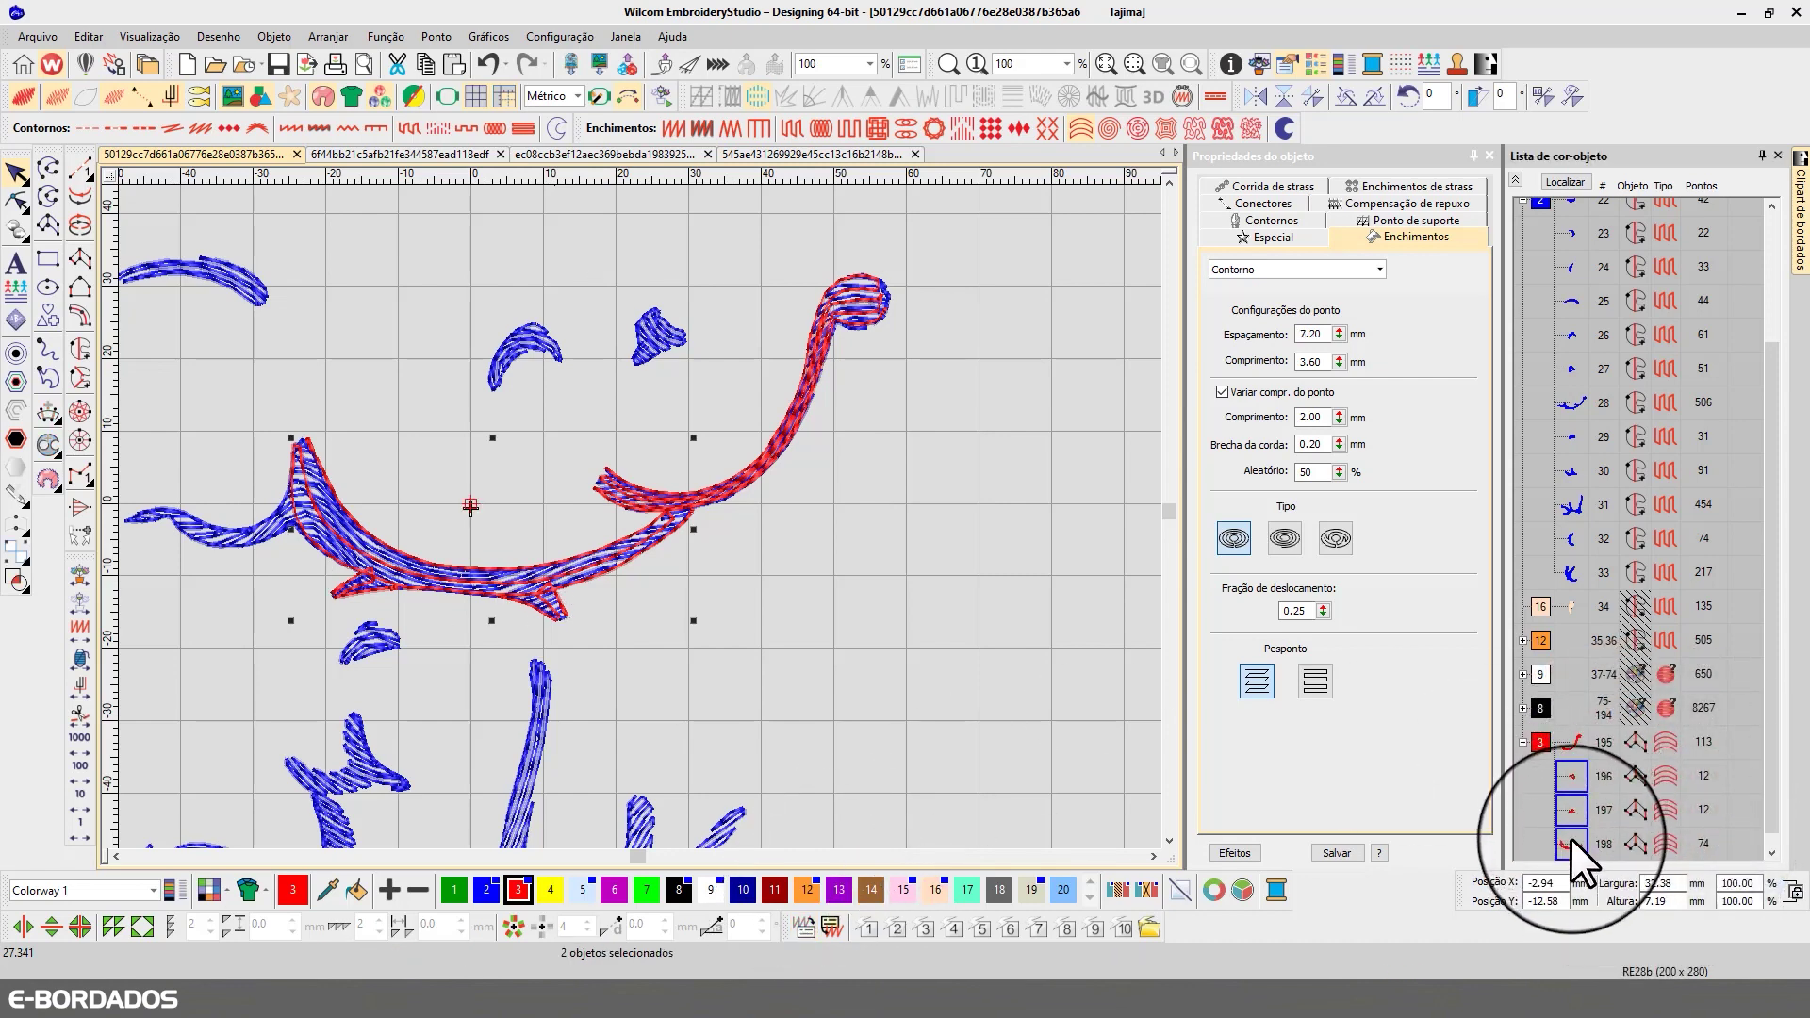
pyautogui.click(833, 925)
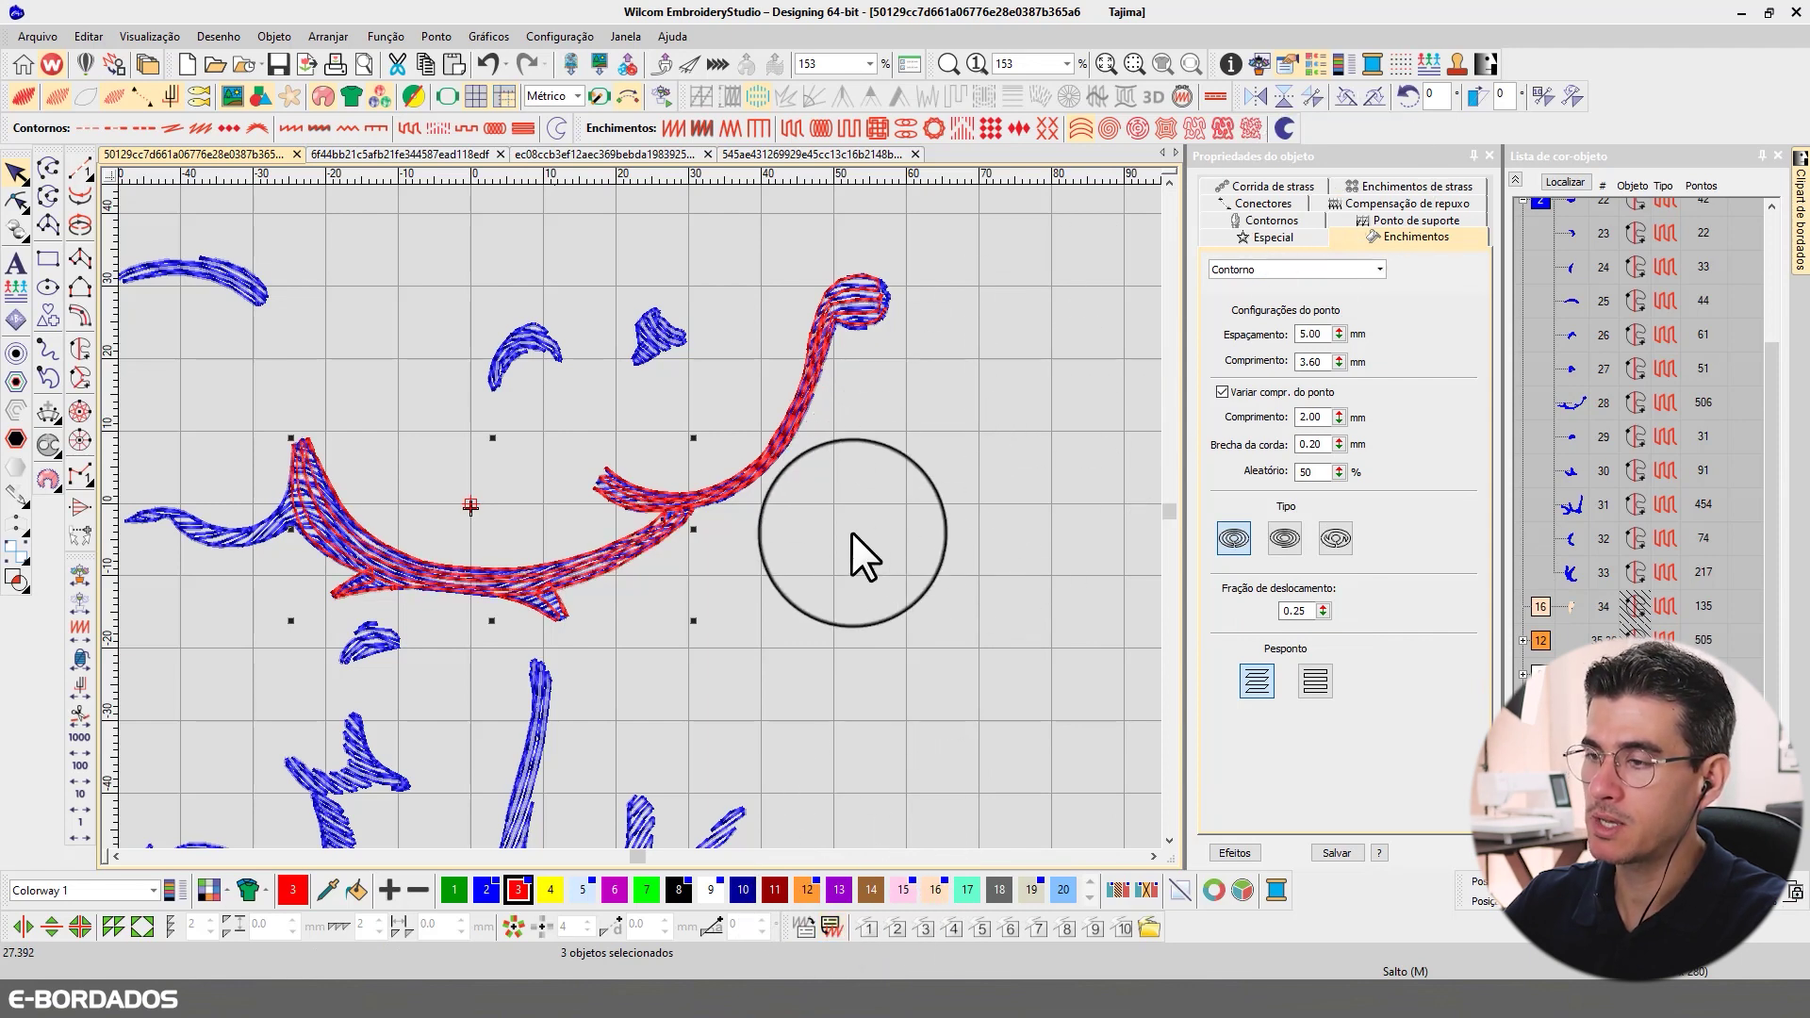
# - Add the first red column to the selection and move all four red columns clear of the blue stroke, down and to its right
pyautogui.keyDown('shift'); pyautogui.click(1535, 727); pyautogui.keyUp('shift')
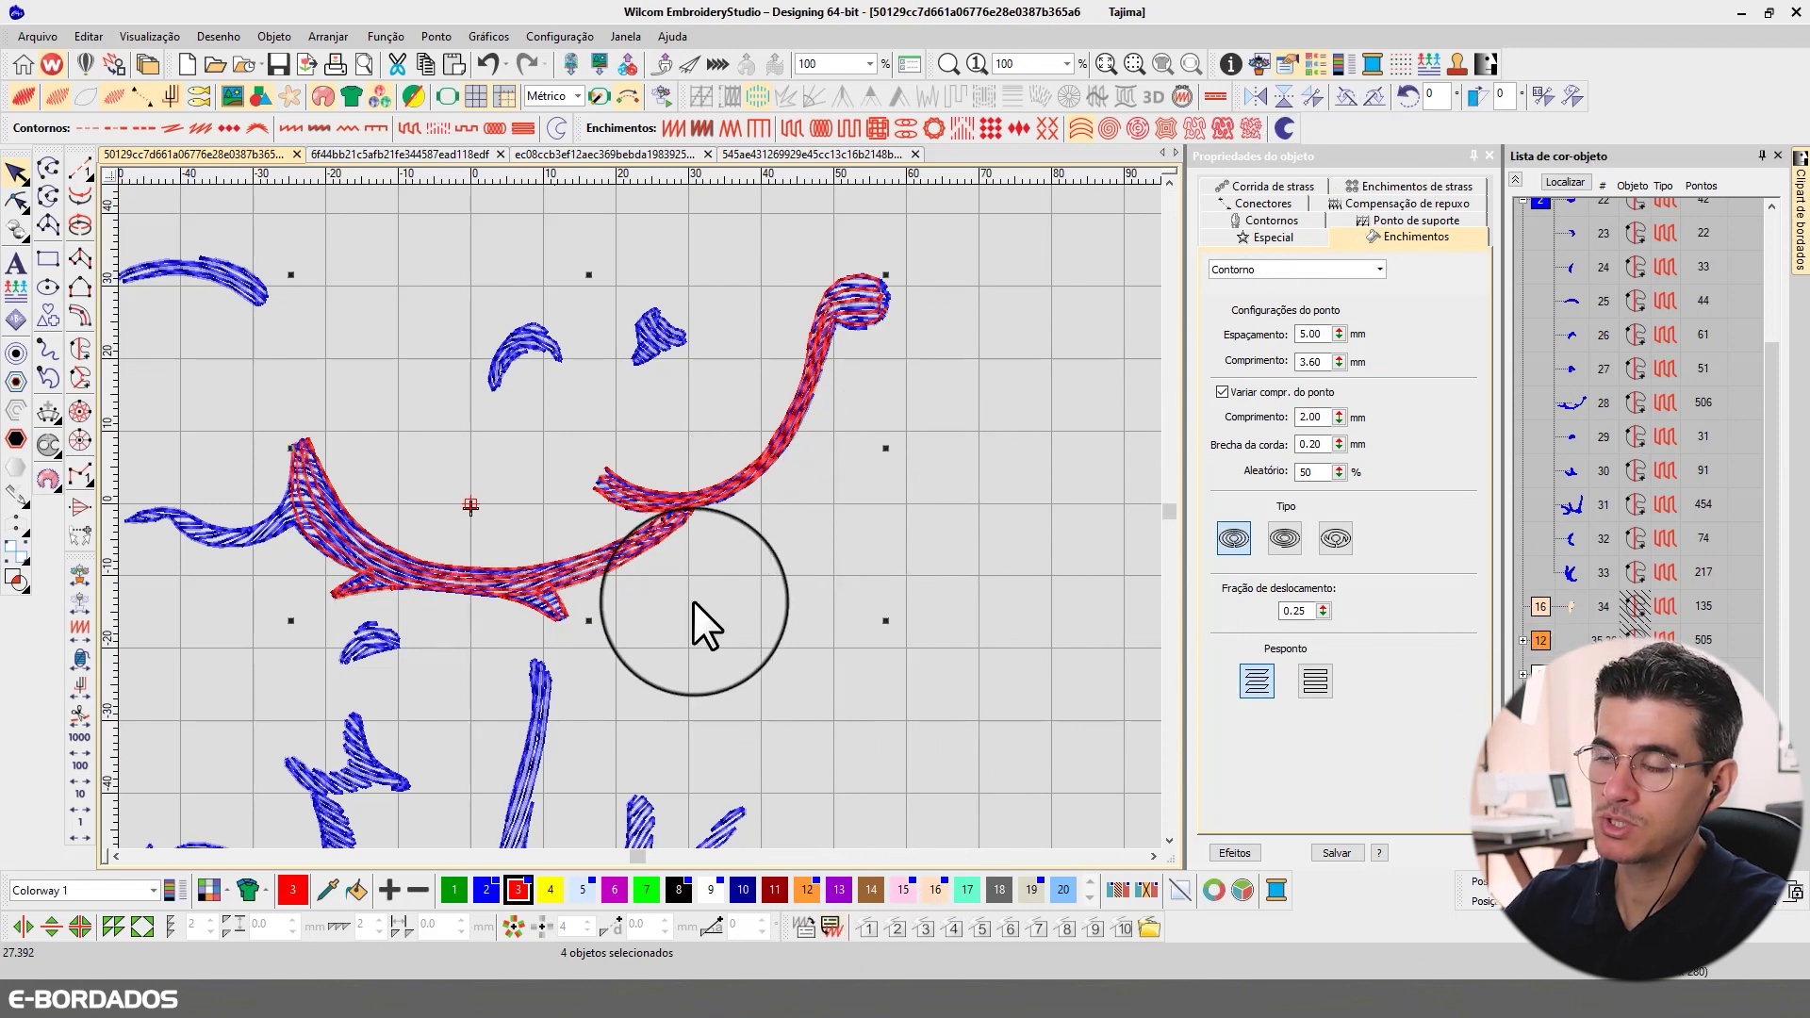
pyautogui.moveTo(716, 578); pyautogui.dragTo(896, 688)
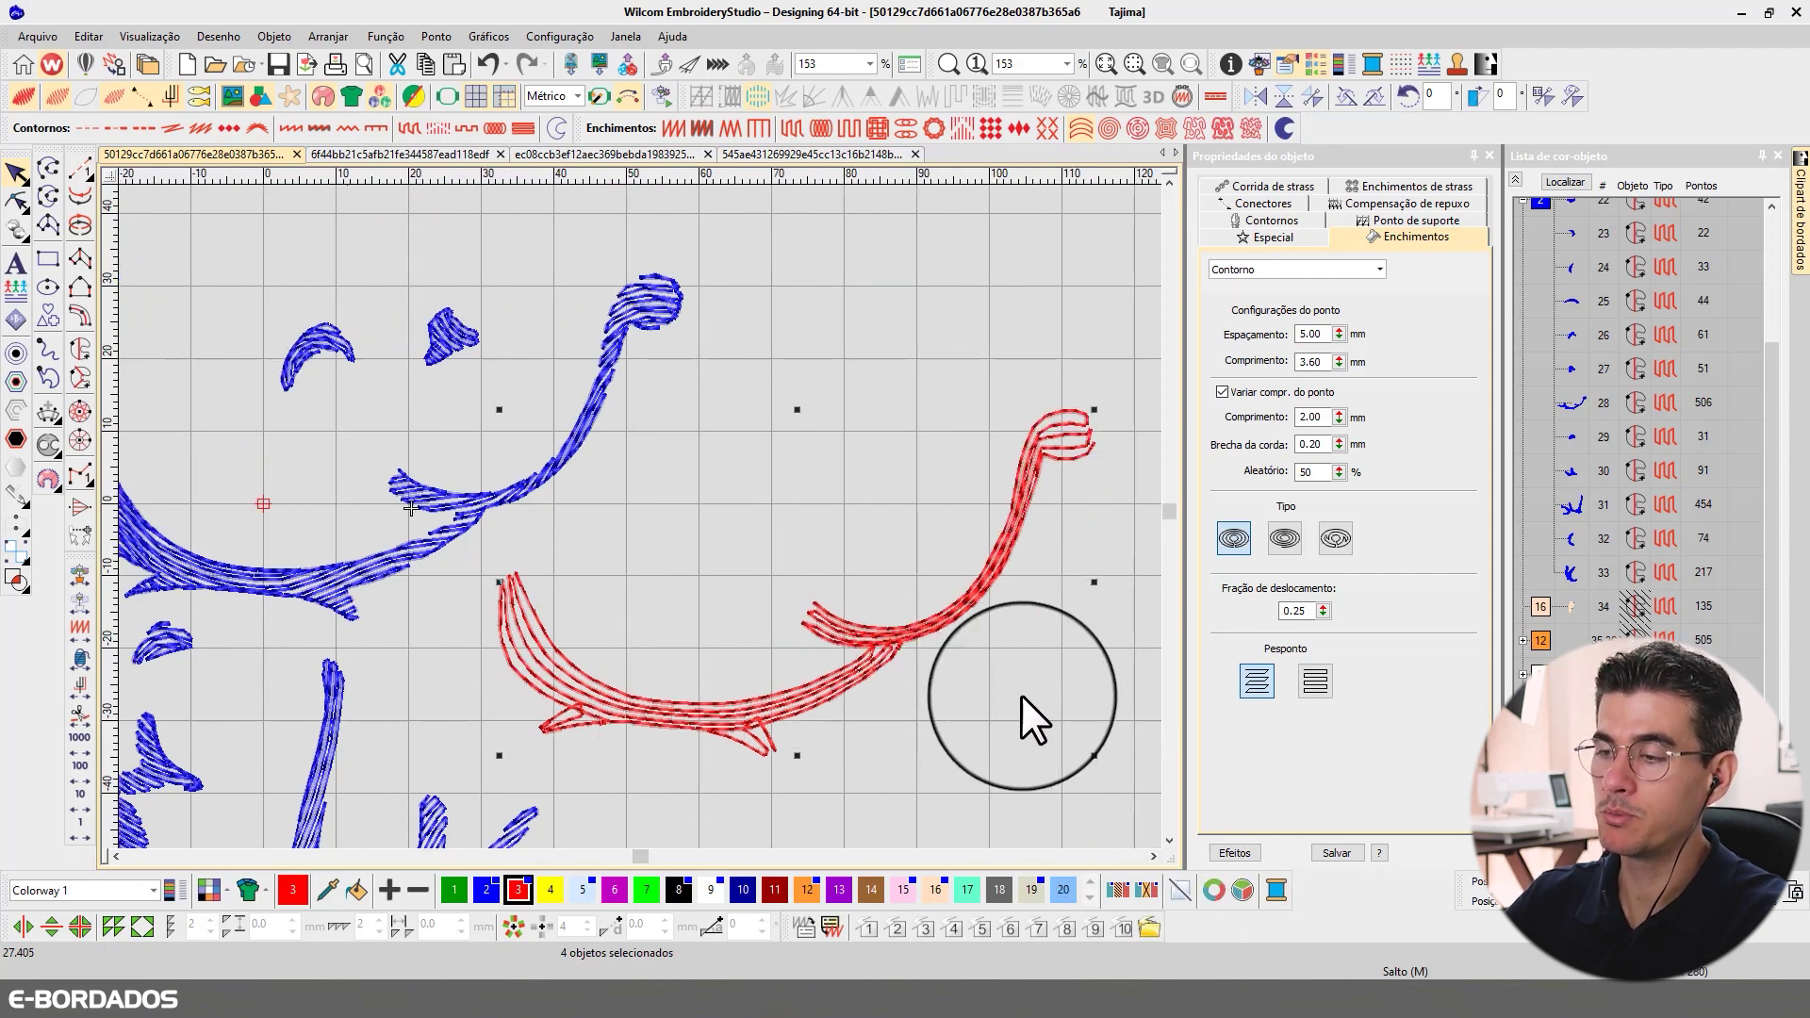
# - Set the Contorno spacing of the two red spur columns to 3.00 mm
pyautogui.scroll(-1, 630, 513)
pyautogui.scroll(2, 460, 568)
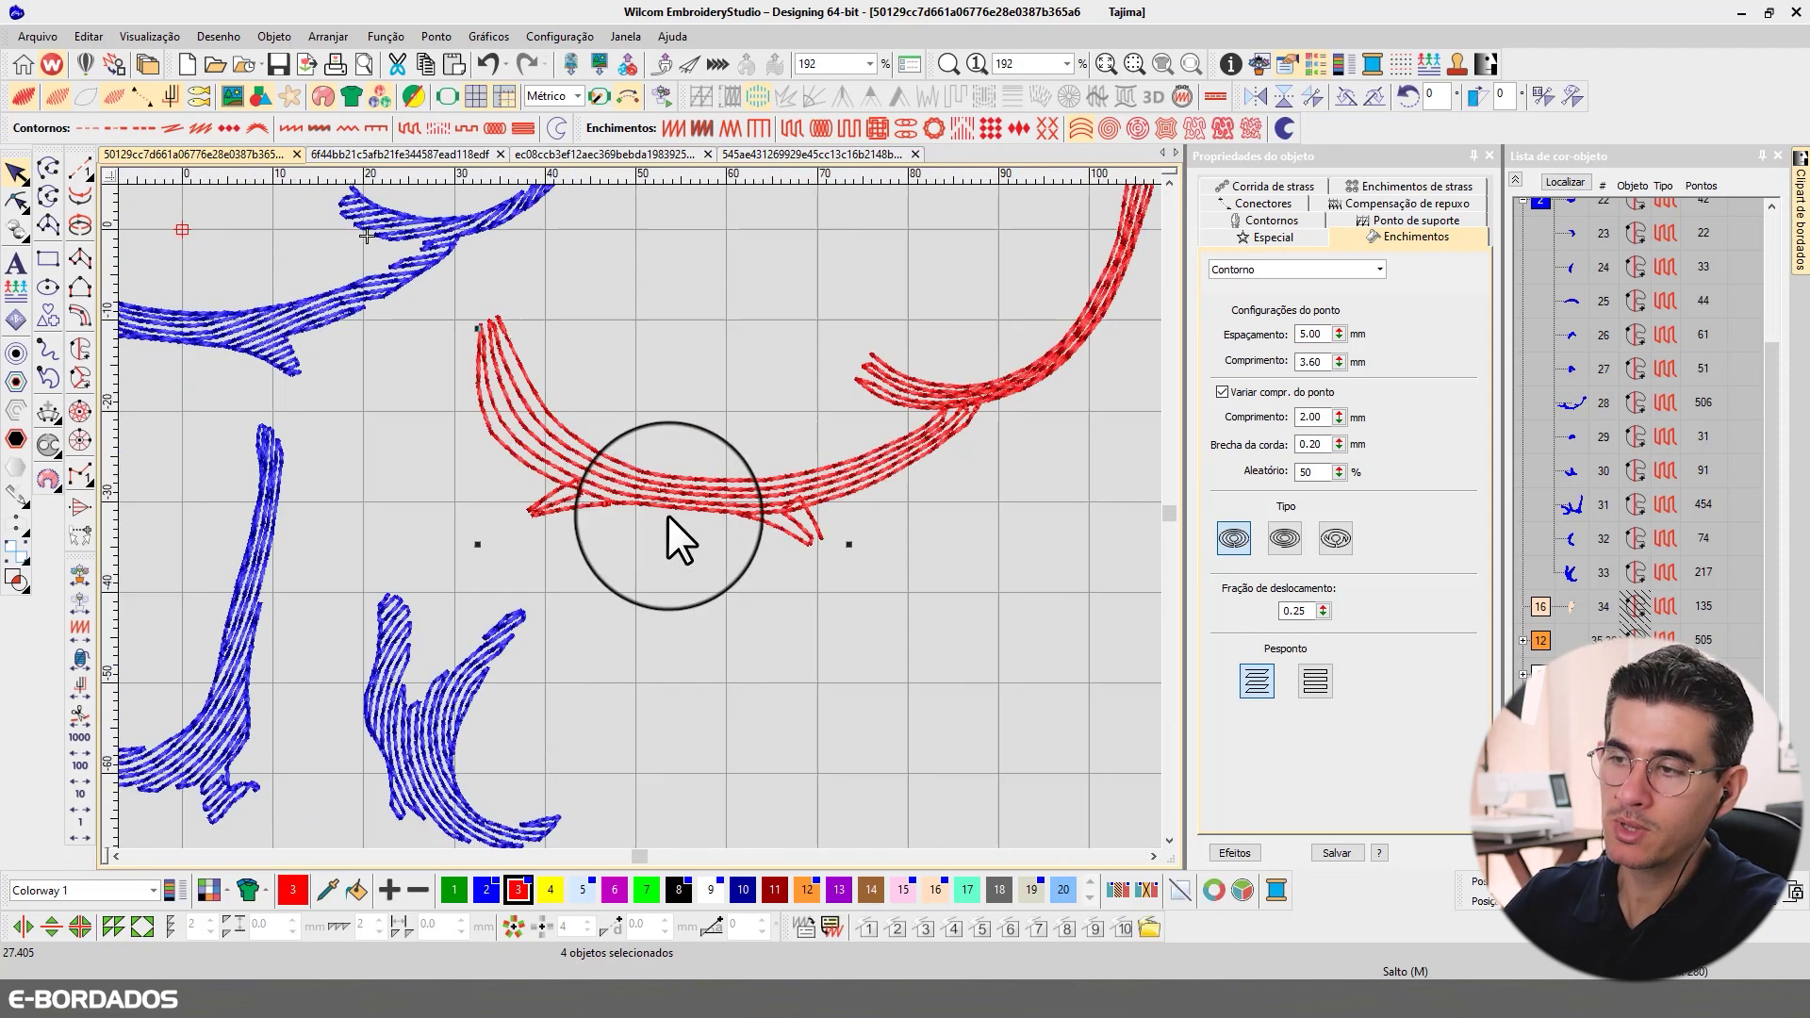
pyautogui.click(556, 500)
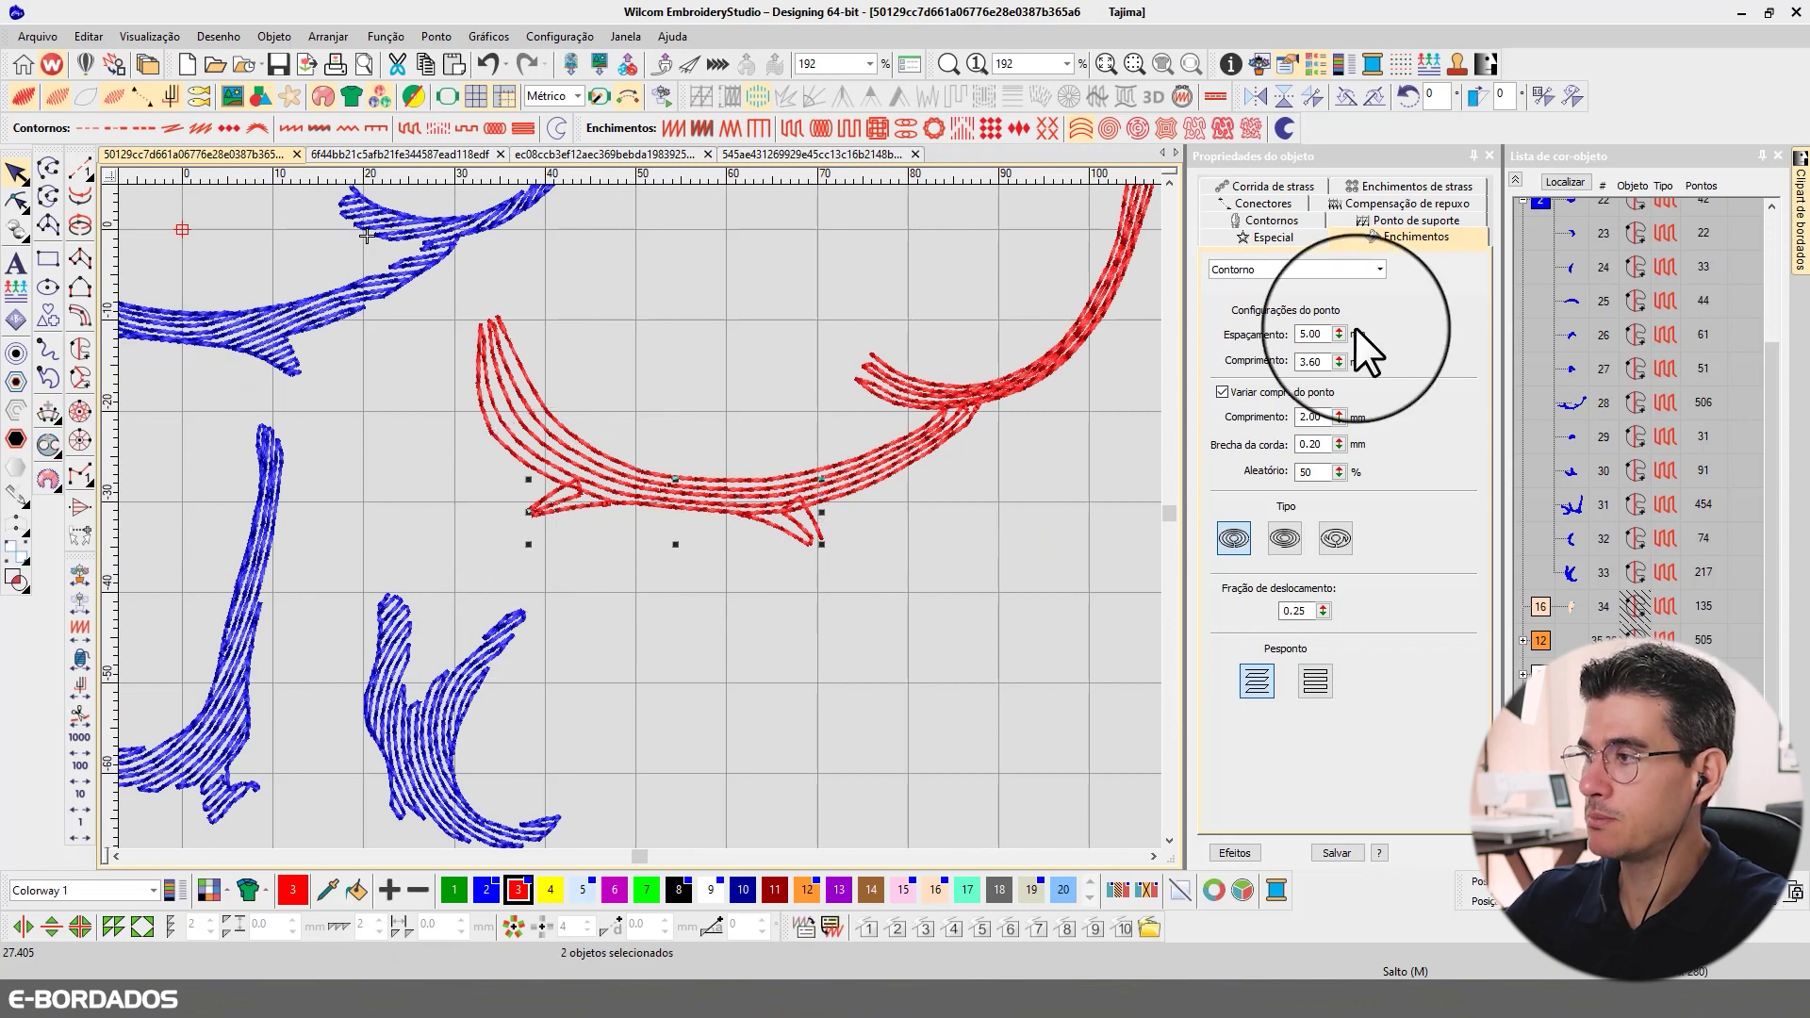
pyautogui.moveTo(1329, 334); pyautogui.dragTo(1245, 325)
pyautogui.write('3.50')
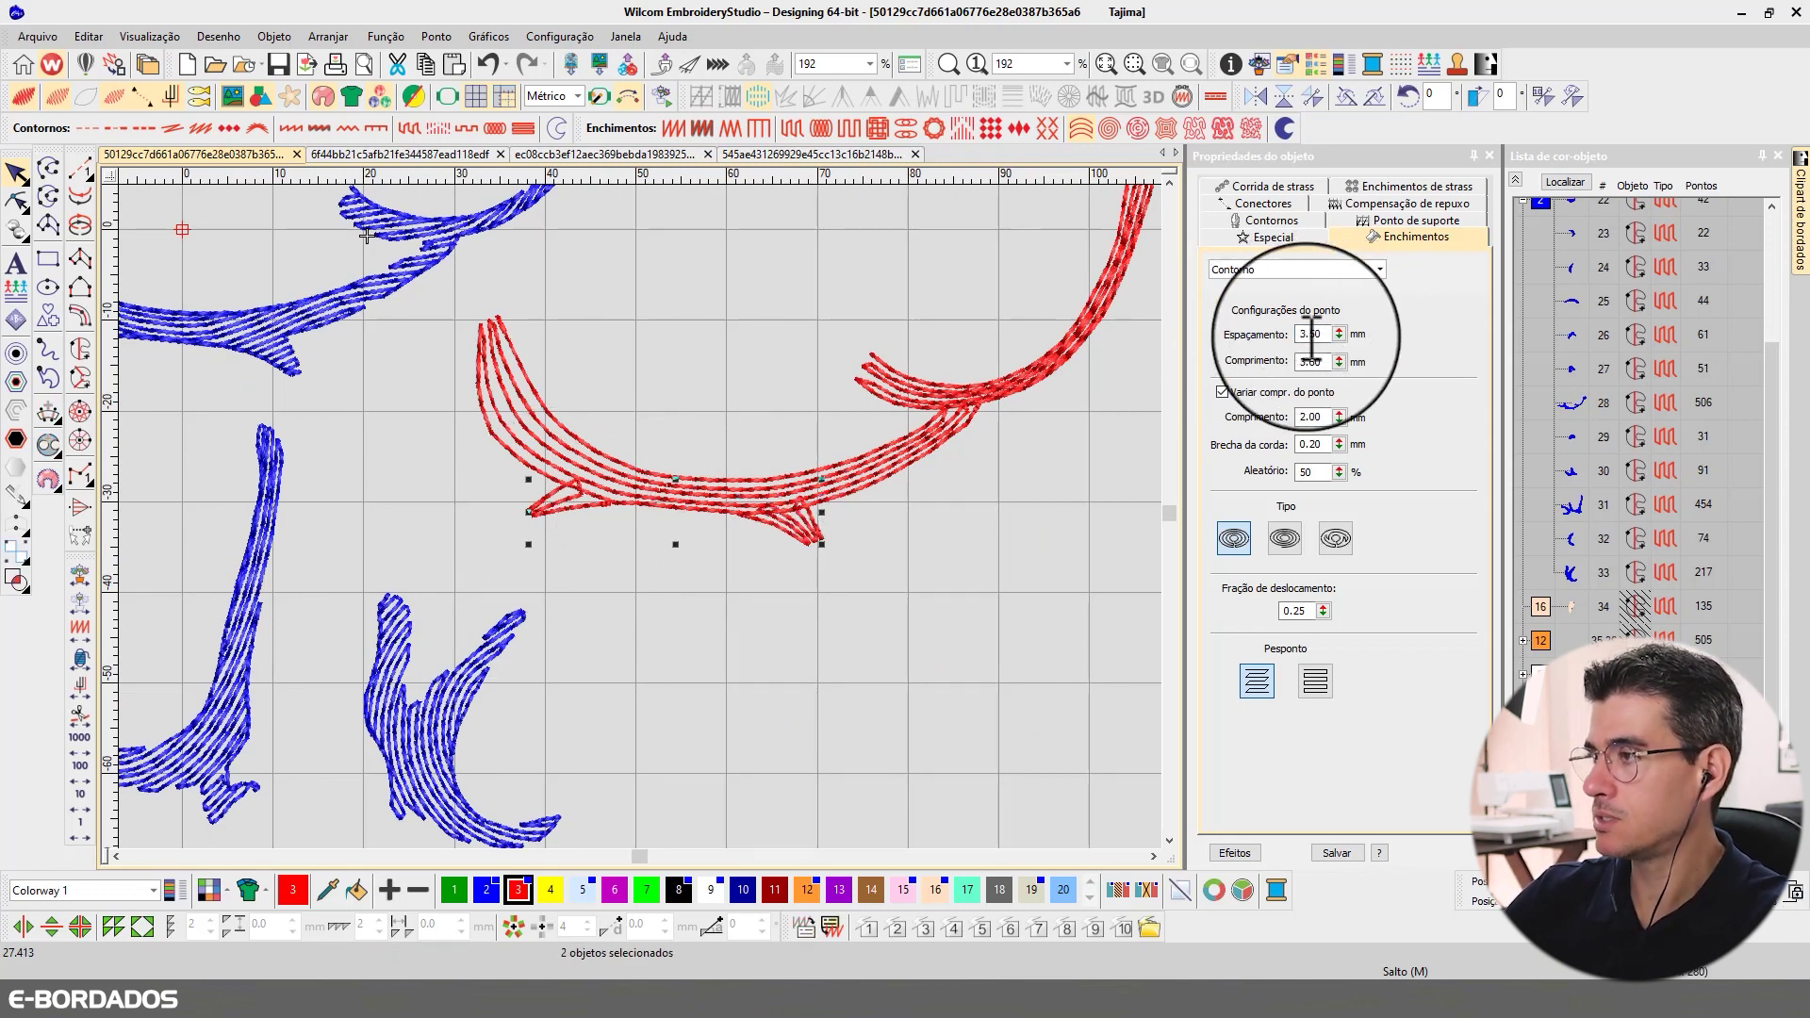
pyautogui.moveTo(1325, 335); pyautogui.dragTo(1249, 325)
pyautogui.write('0')
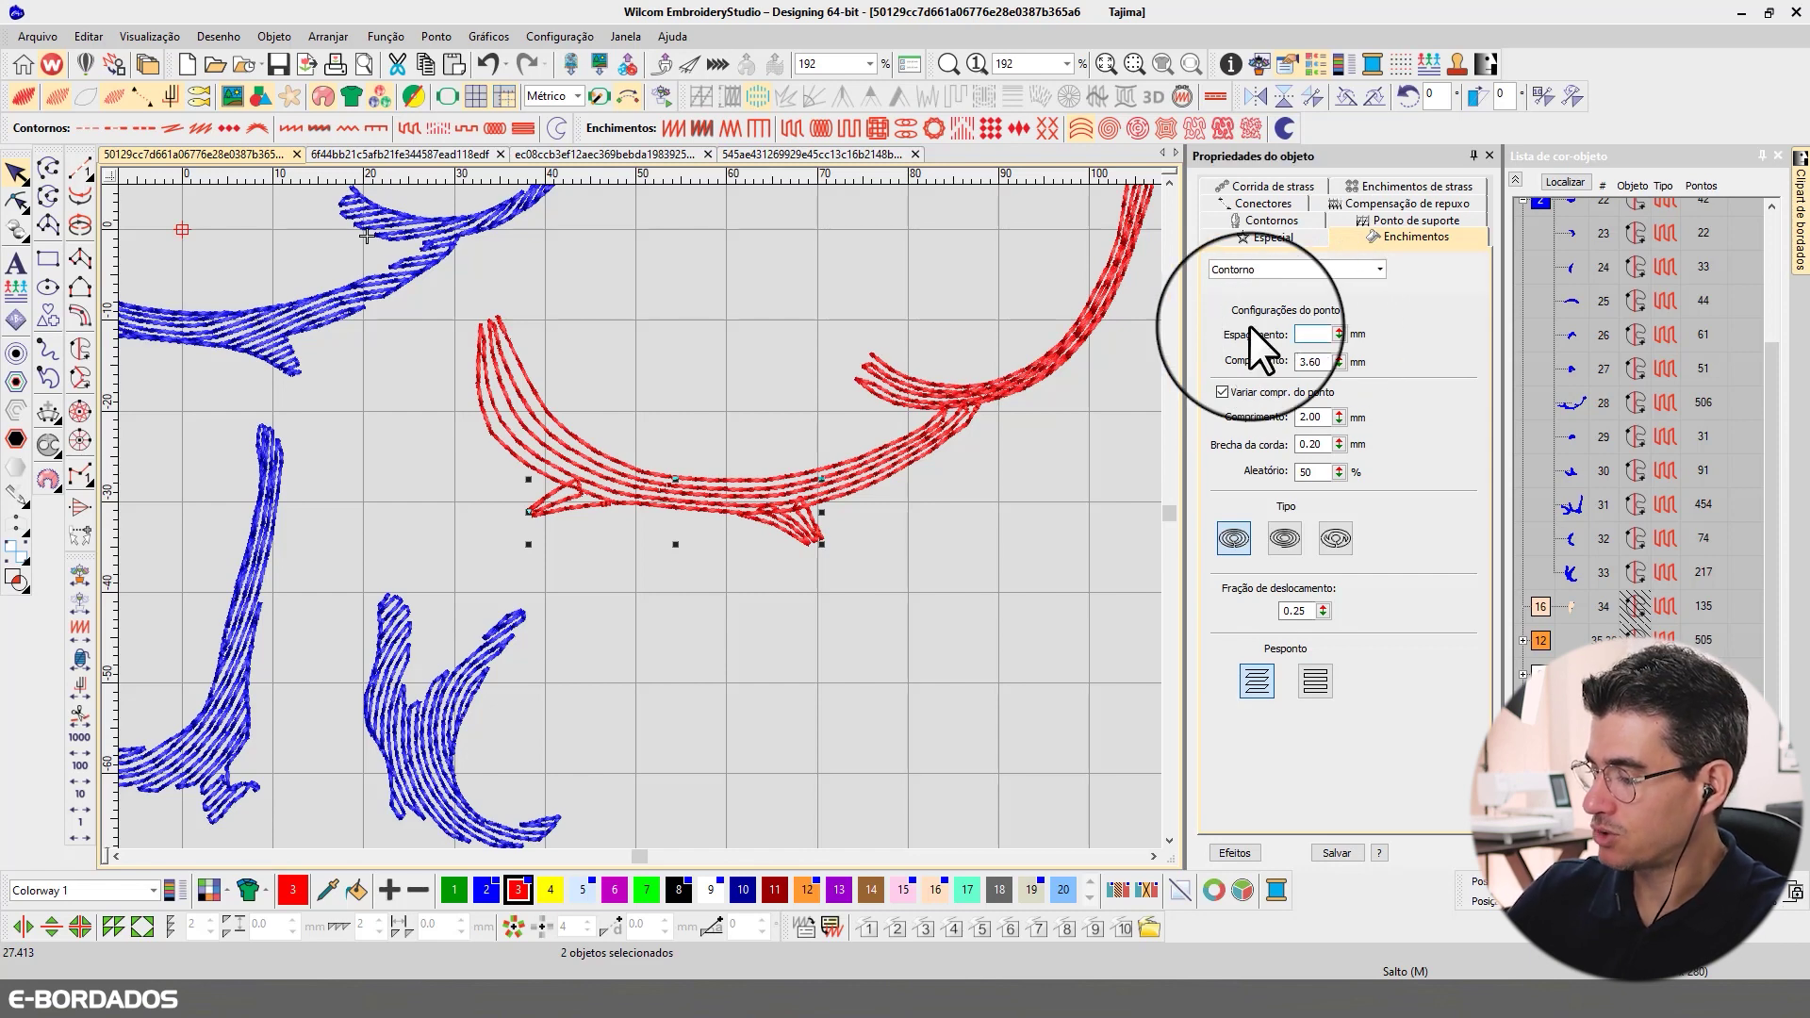
pyautogui.write('3')
pyautogui.press('Return')
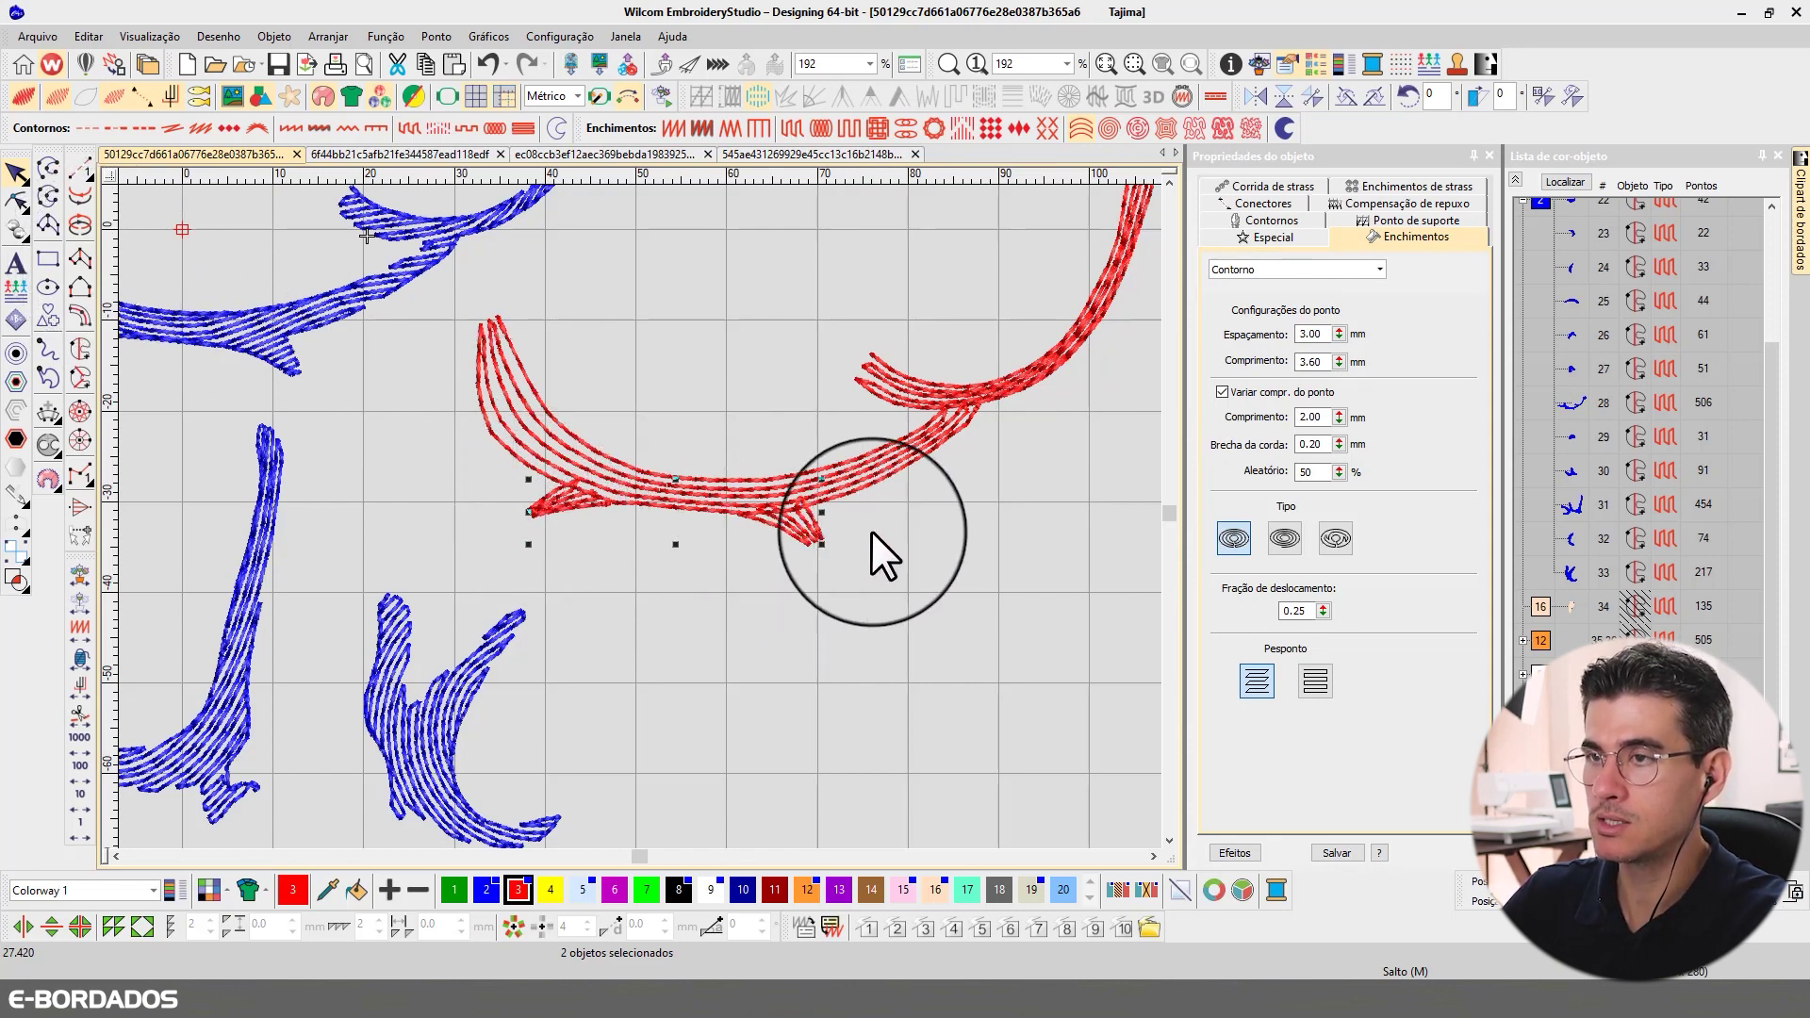
# - Examine the stitch lines of the long red column with the realistic thread display turned off
pyautogui.click(870, 491)
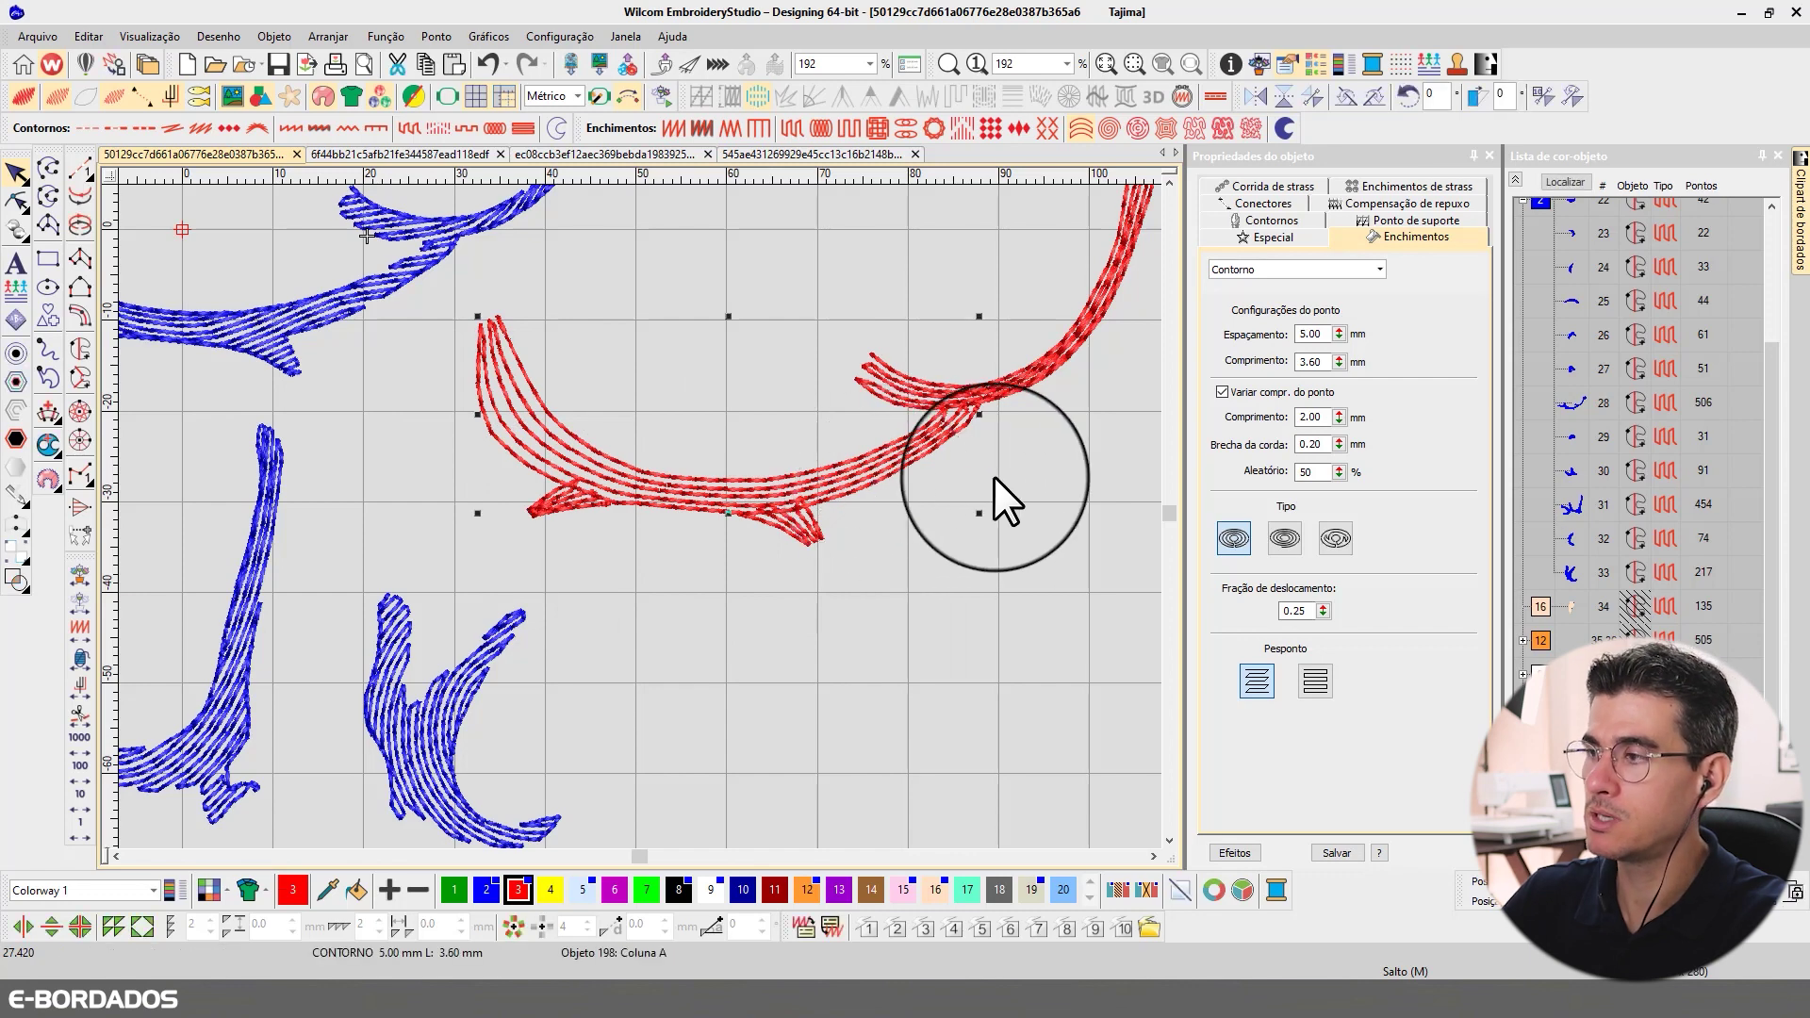
pyautogui.press('t')
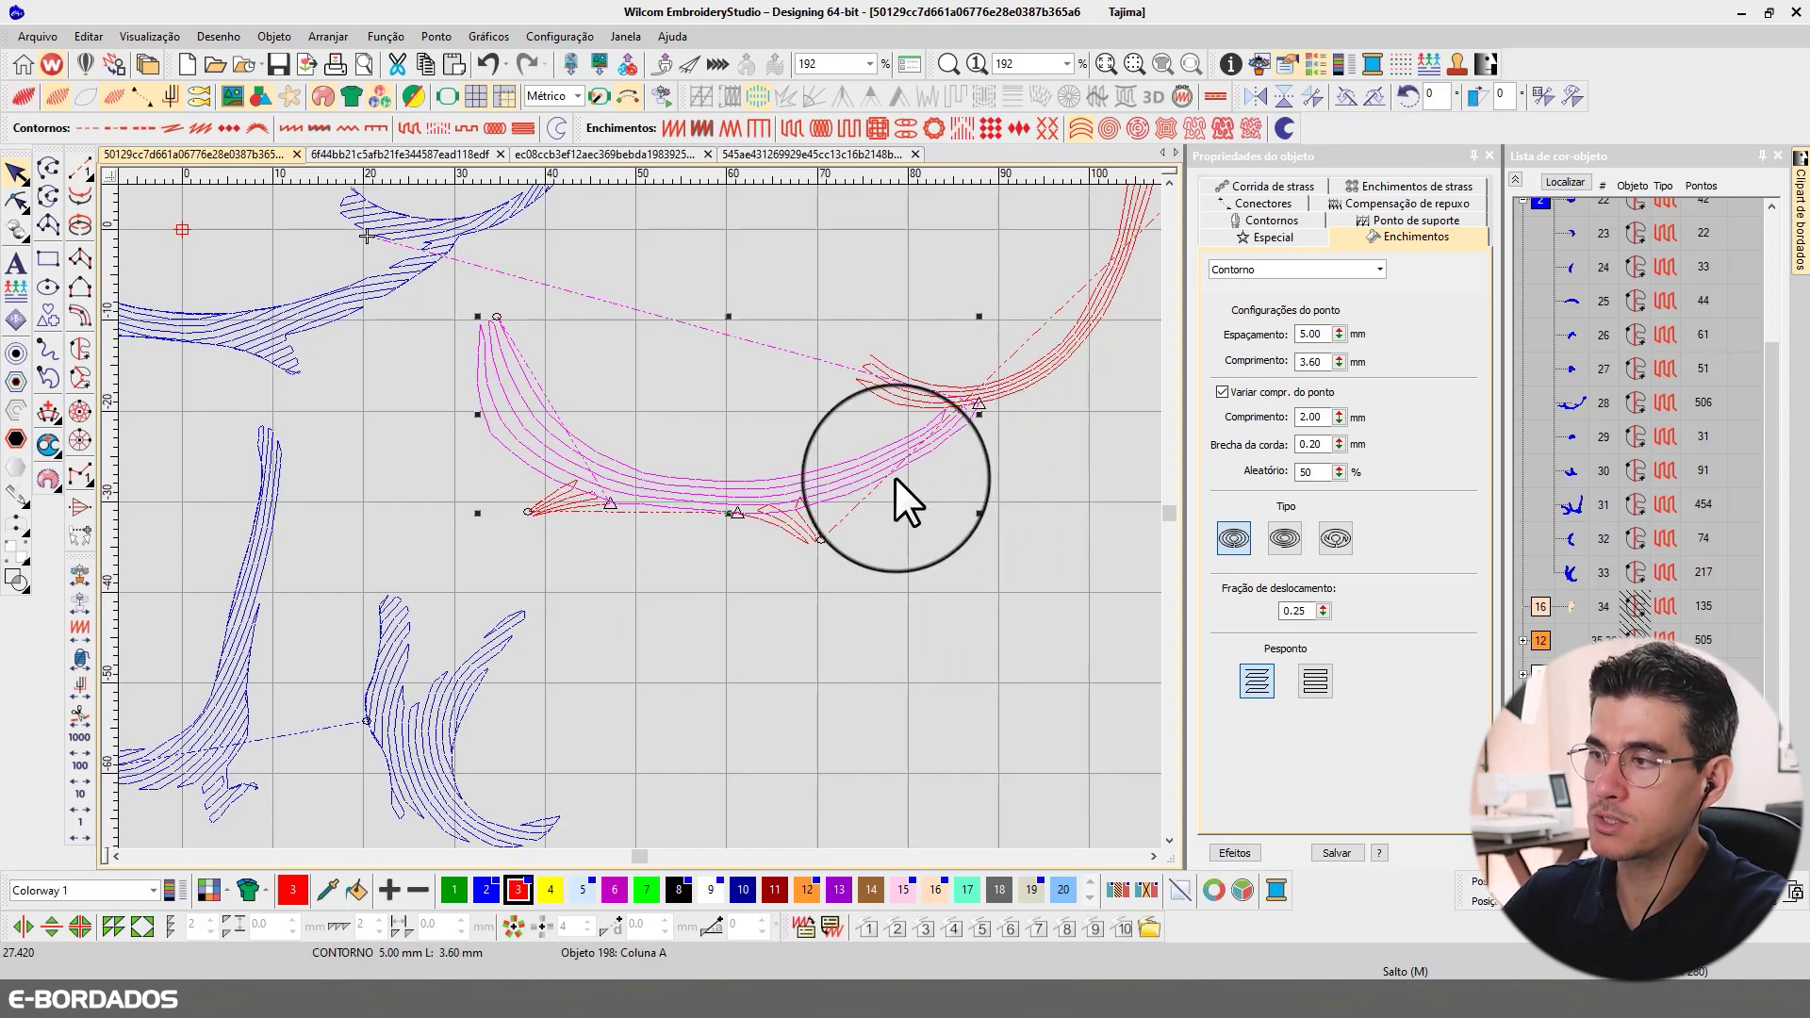
pyautogui.press('t')
pyautogui.press('t')
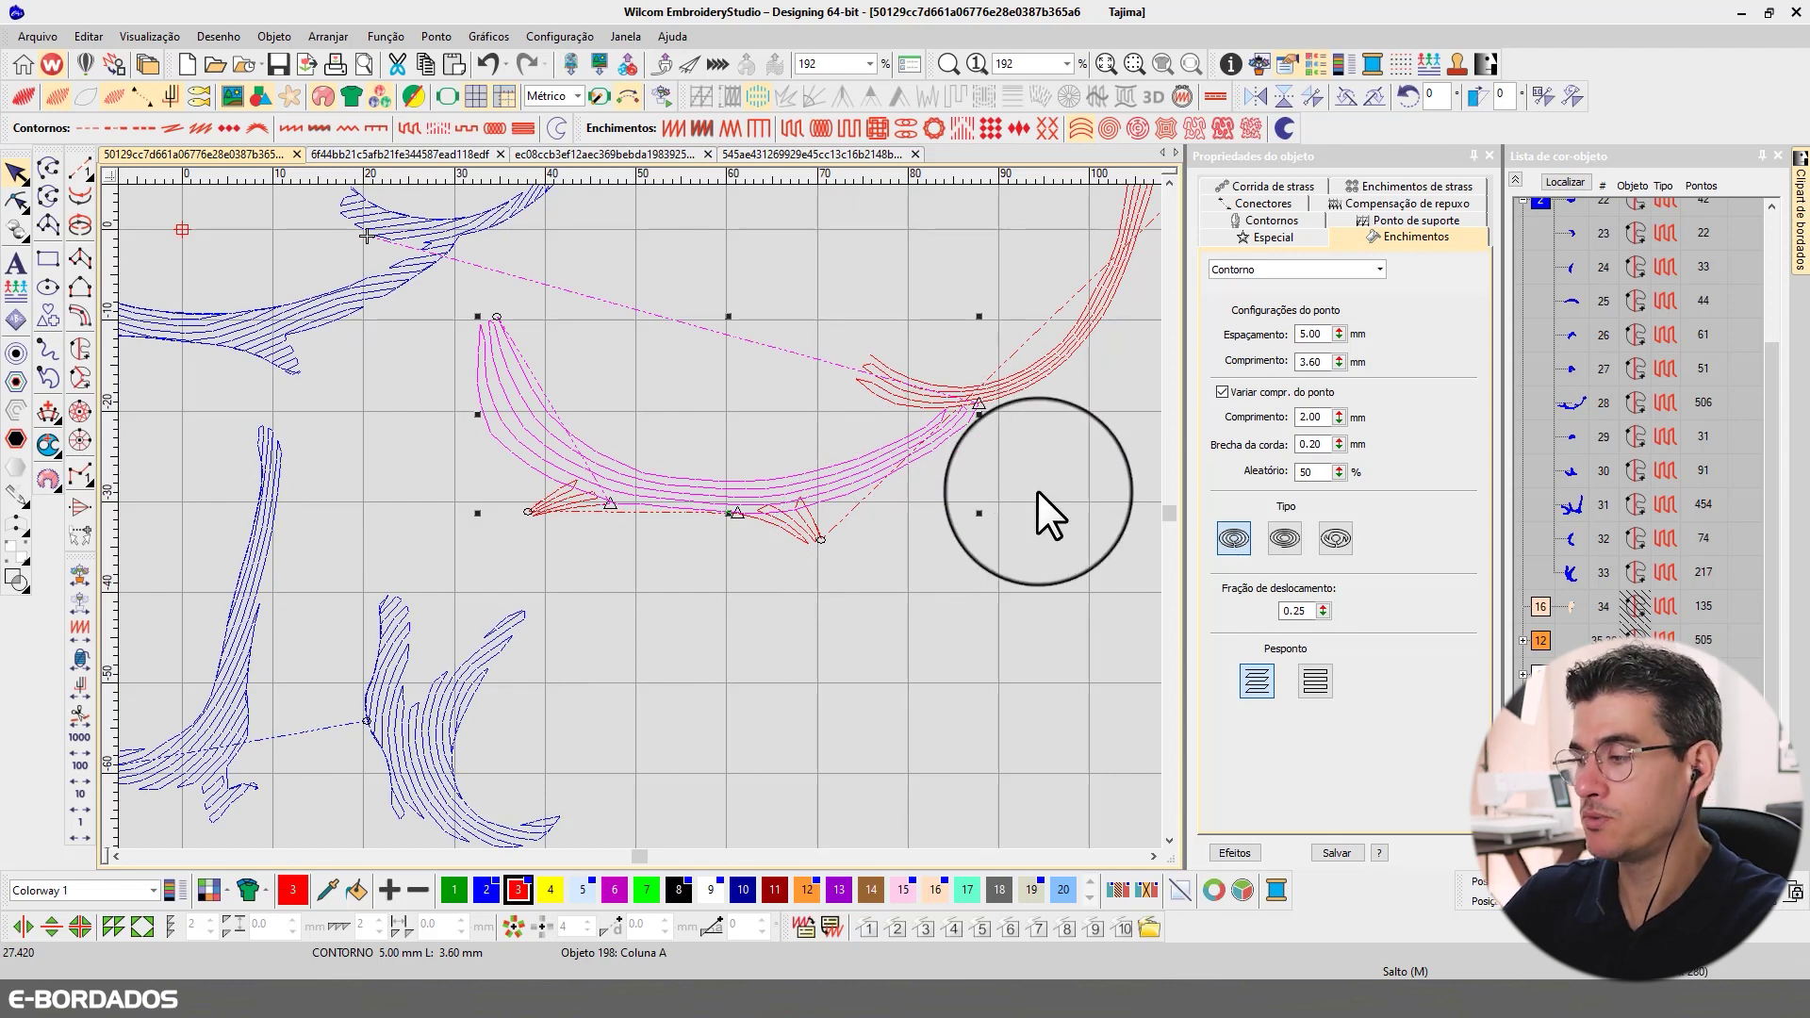
pyautogui.press('t')
pyautogui.press('t')
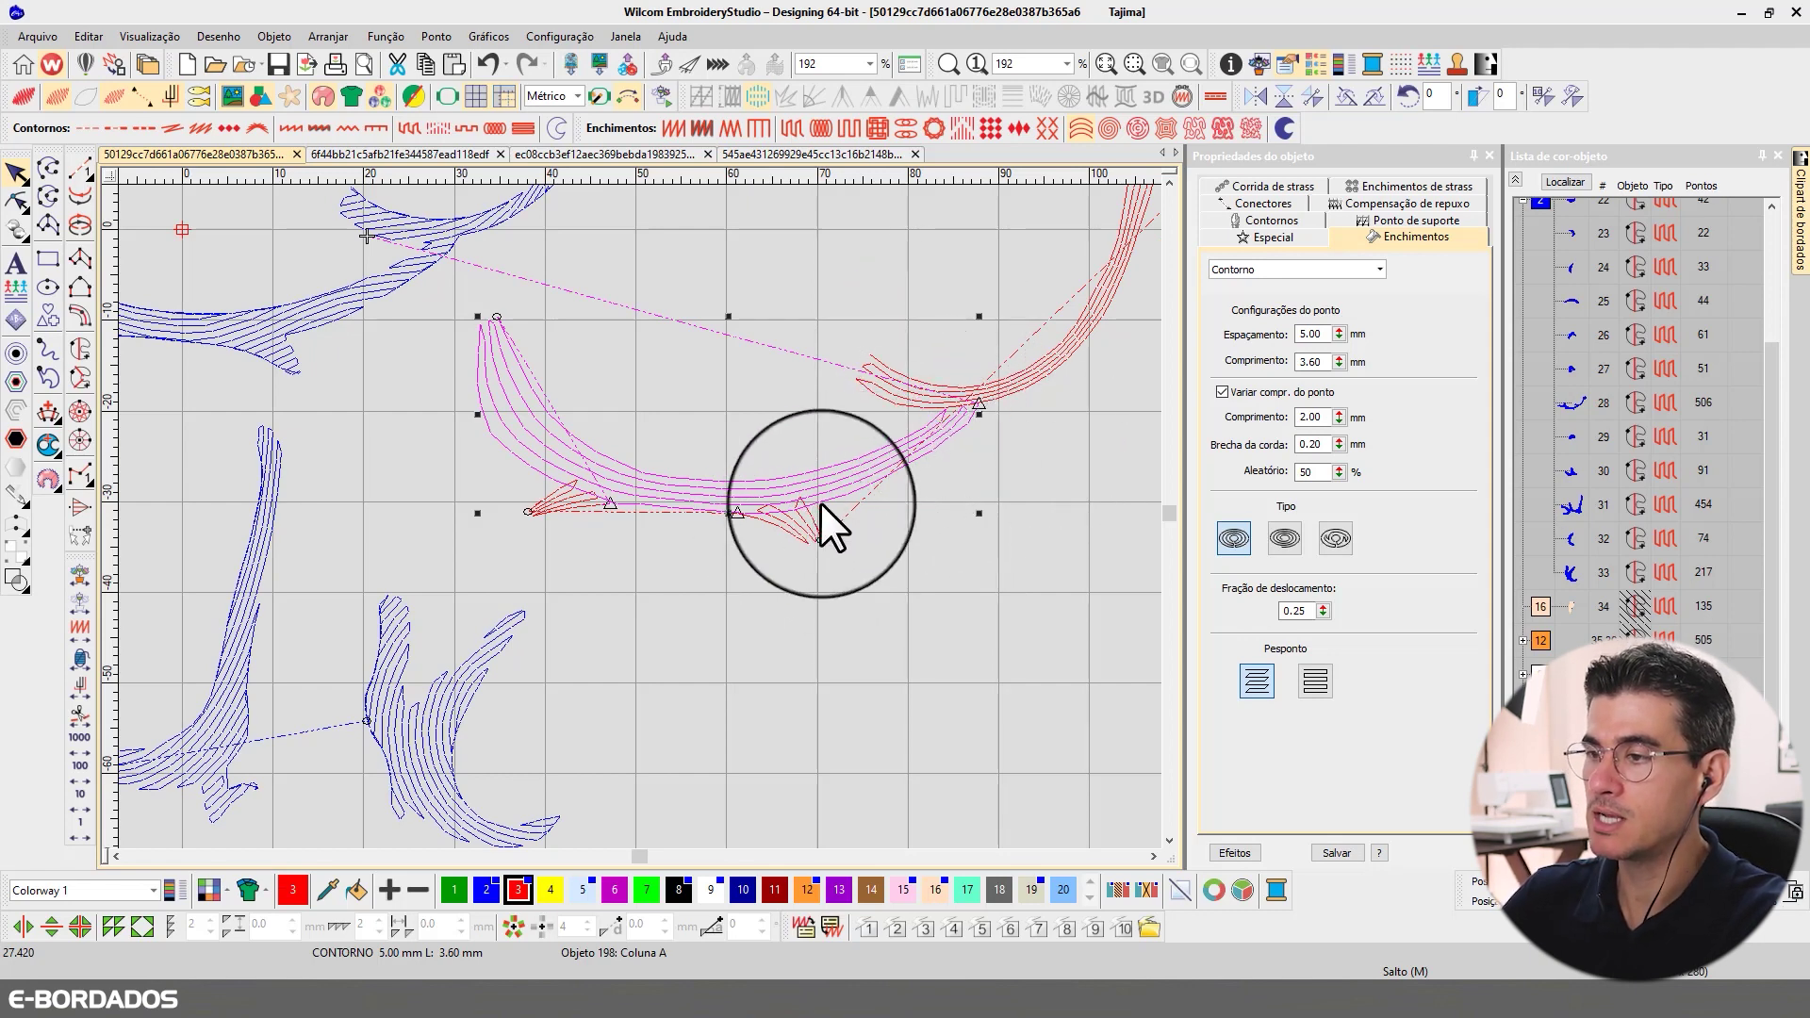
pyautogui.press('t')
pyautogui.press('t')
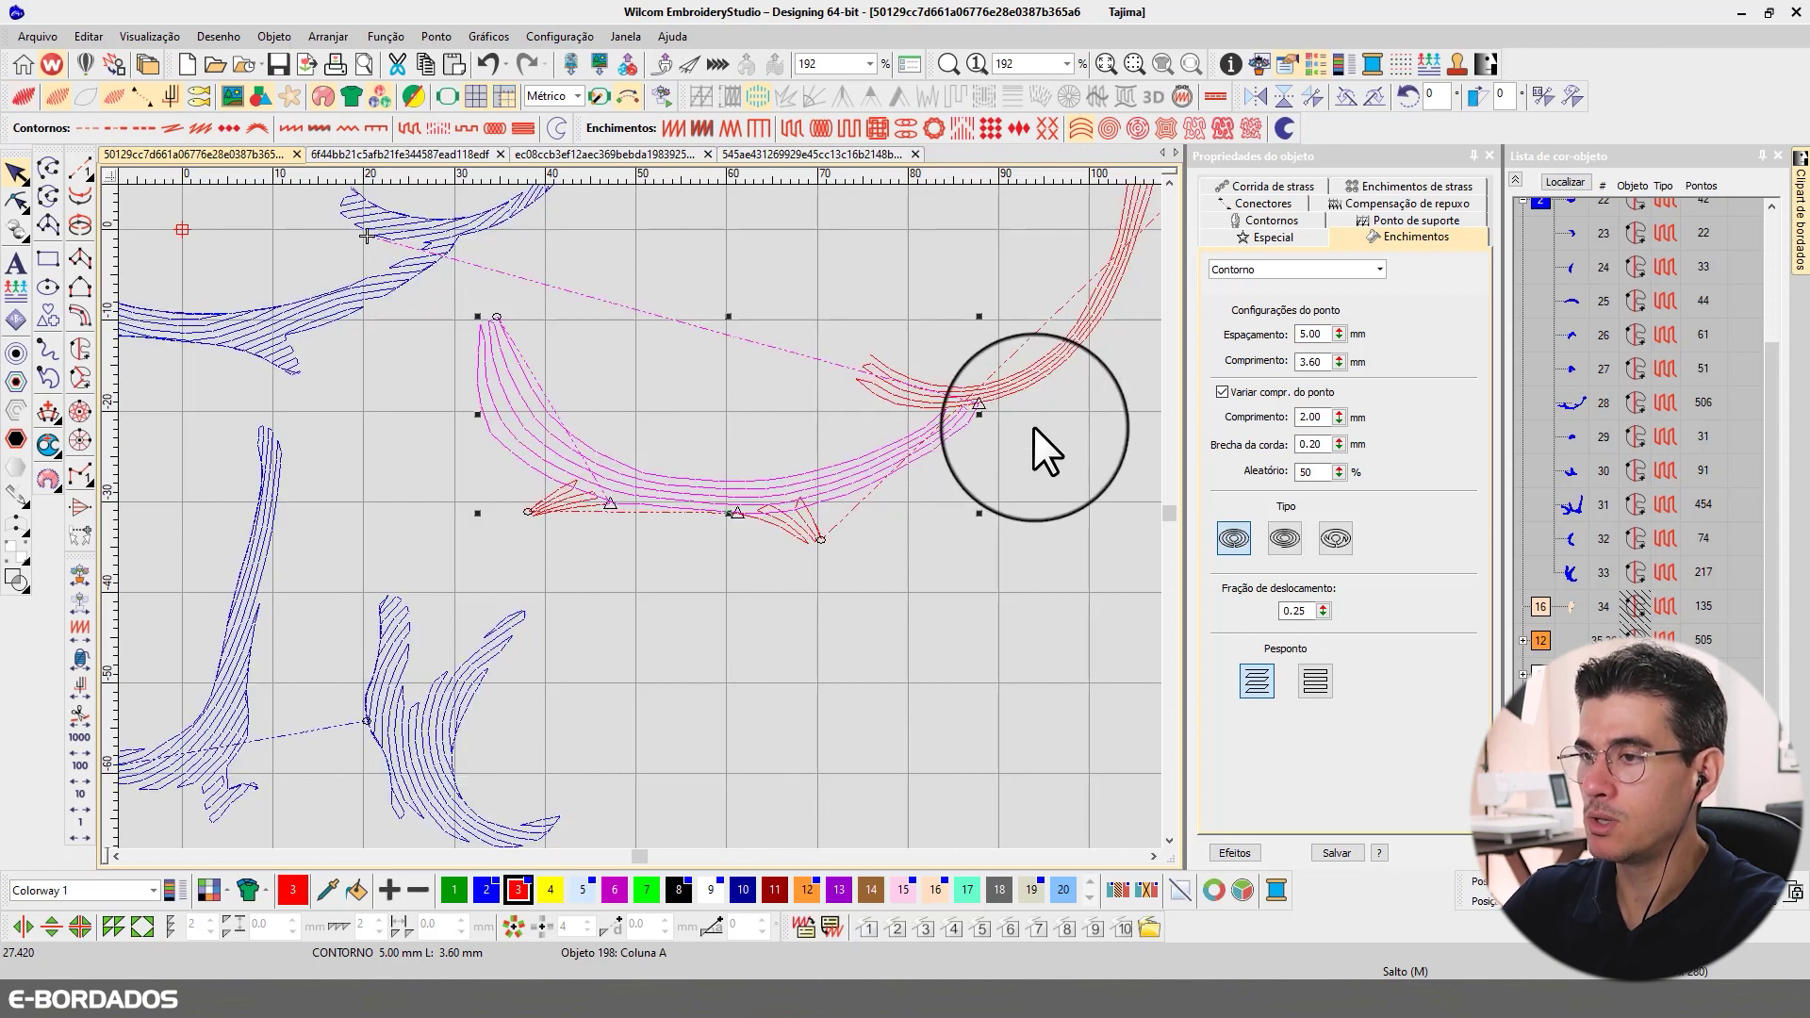
pyautogui.press('t')
# - Tighten the long red column's Contorno spacing through 4.00 and 3.50 mm to 3.00 mm
pyautogui.moveTo(1322, 334); pyautogui.dragTo(1270, 326)
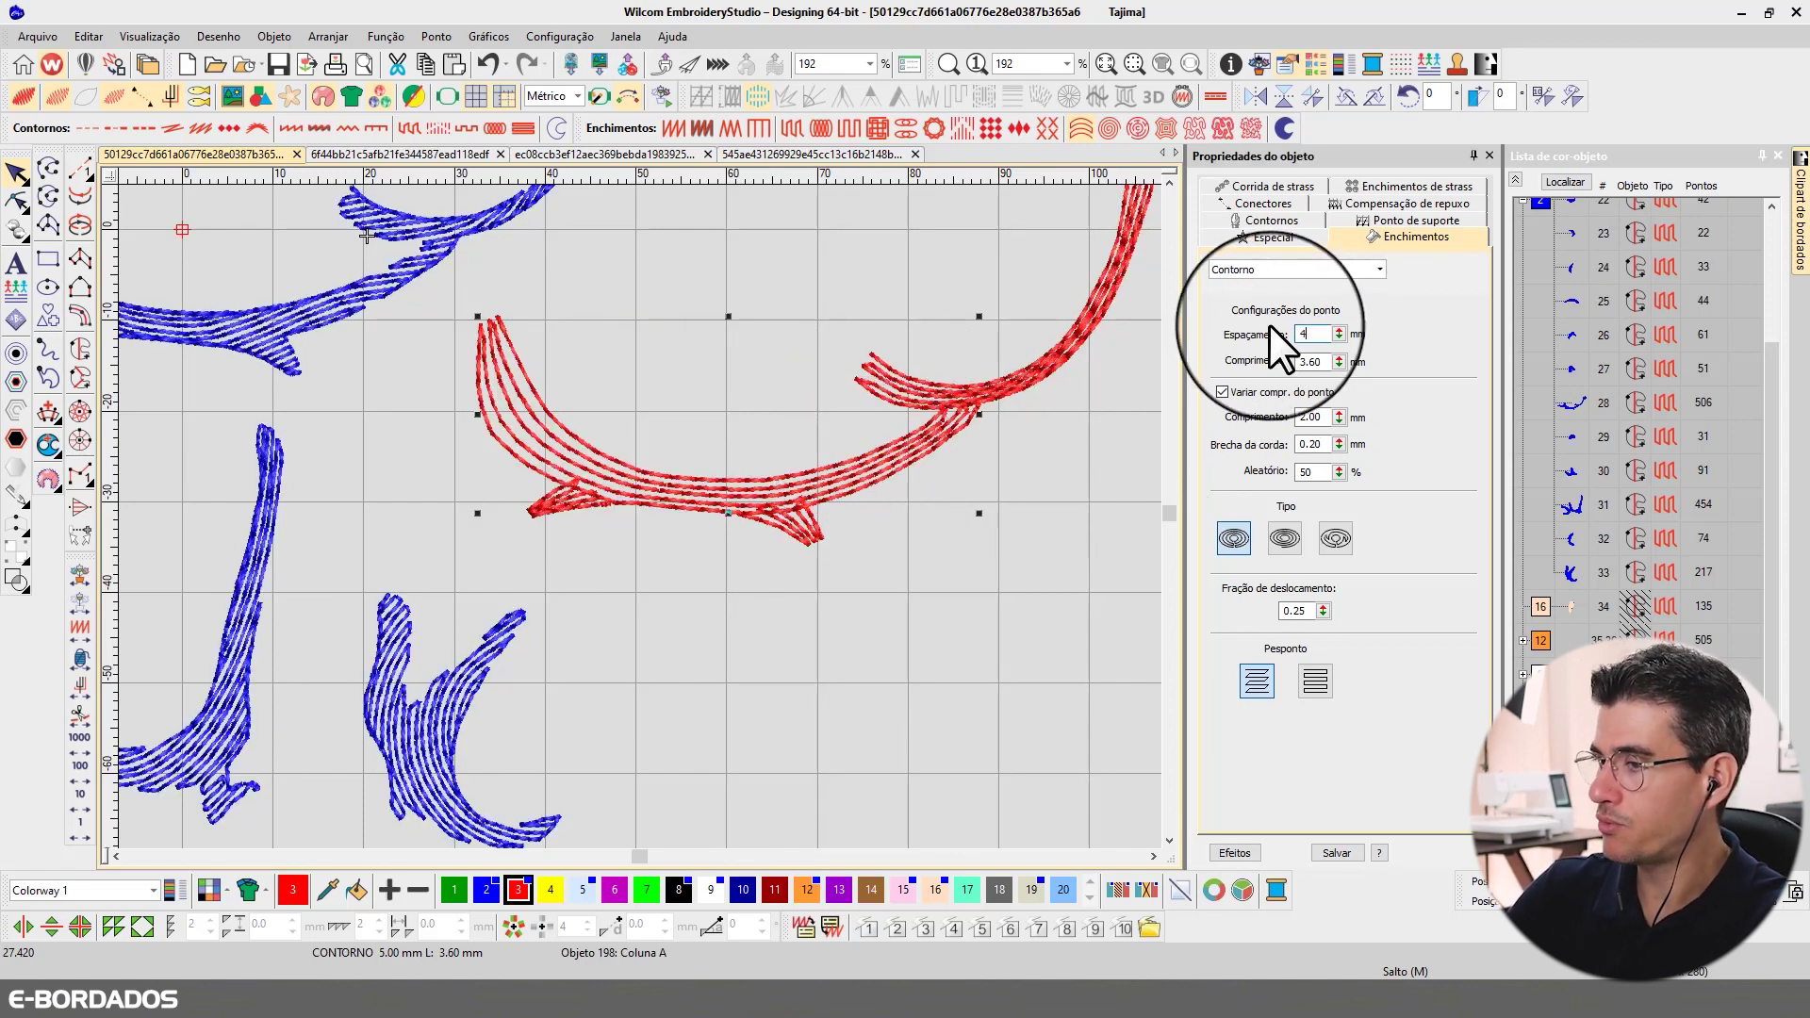
pyautogui.write('4')
pyautogui.press('Return')
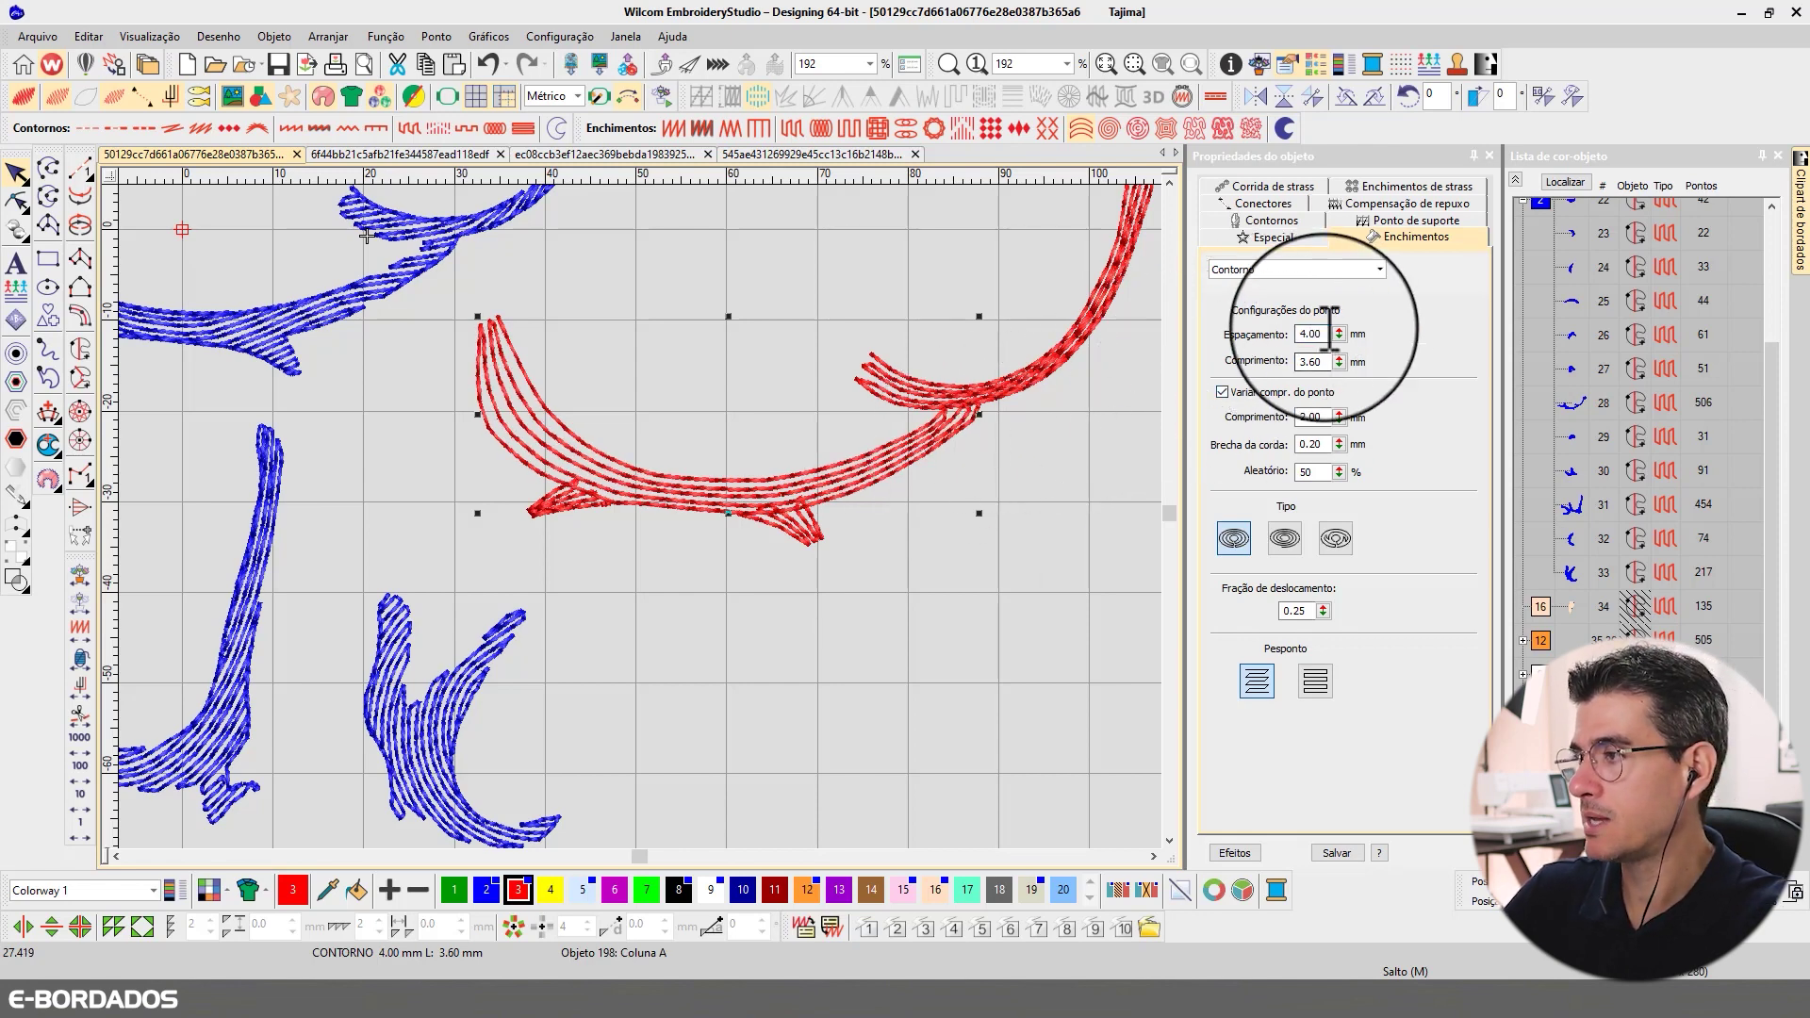
pyautogui.moveTo(1330, 332); pyautogui.dragTo(1265, 317)
pyautogui.write('3.50')
pyautogui.press('Return')
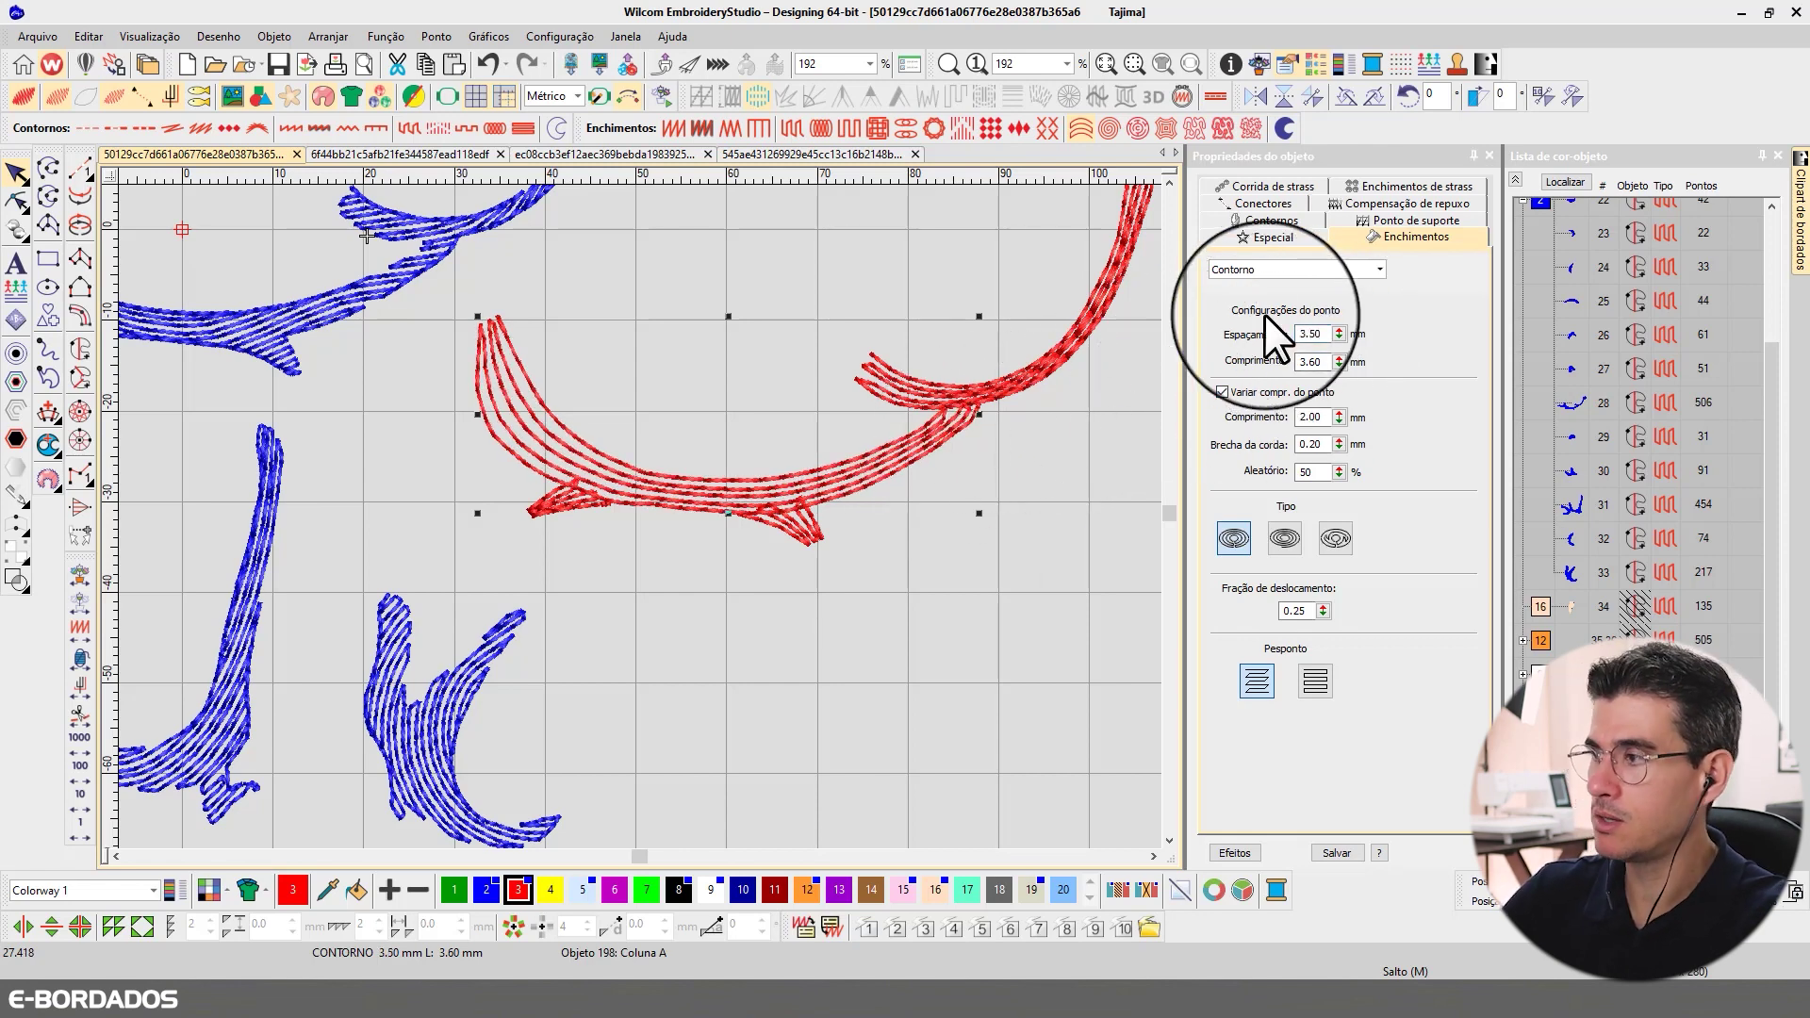
pyautogui.moveTo(1329, 333); pyautogui.dragTo(1228, 313)
pyautogui.write('3')
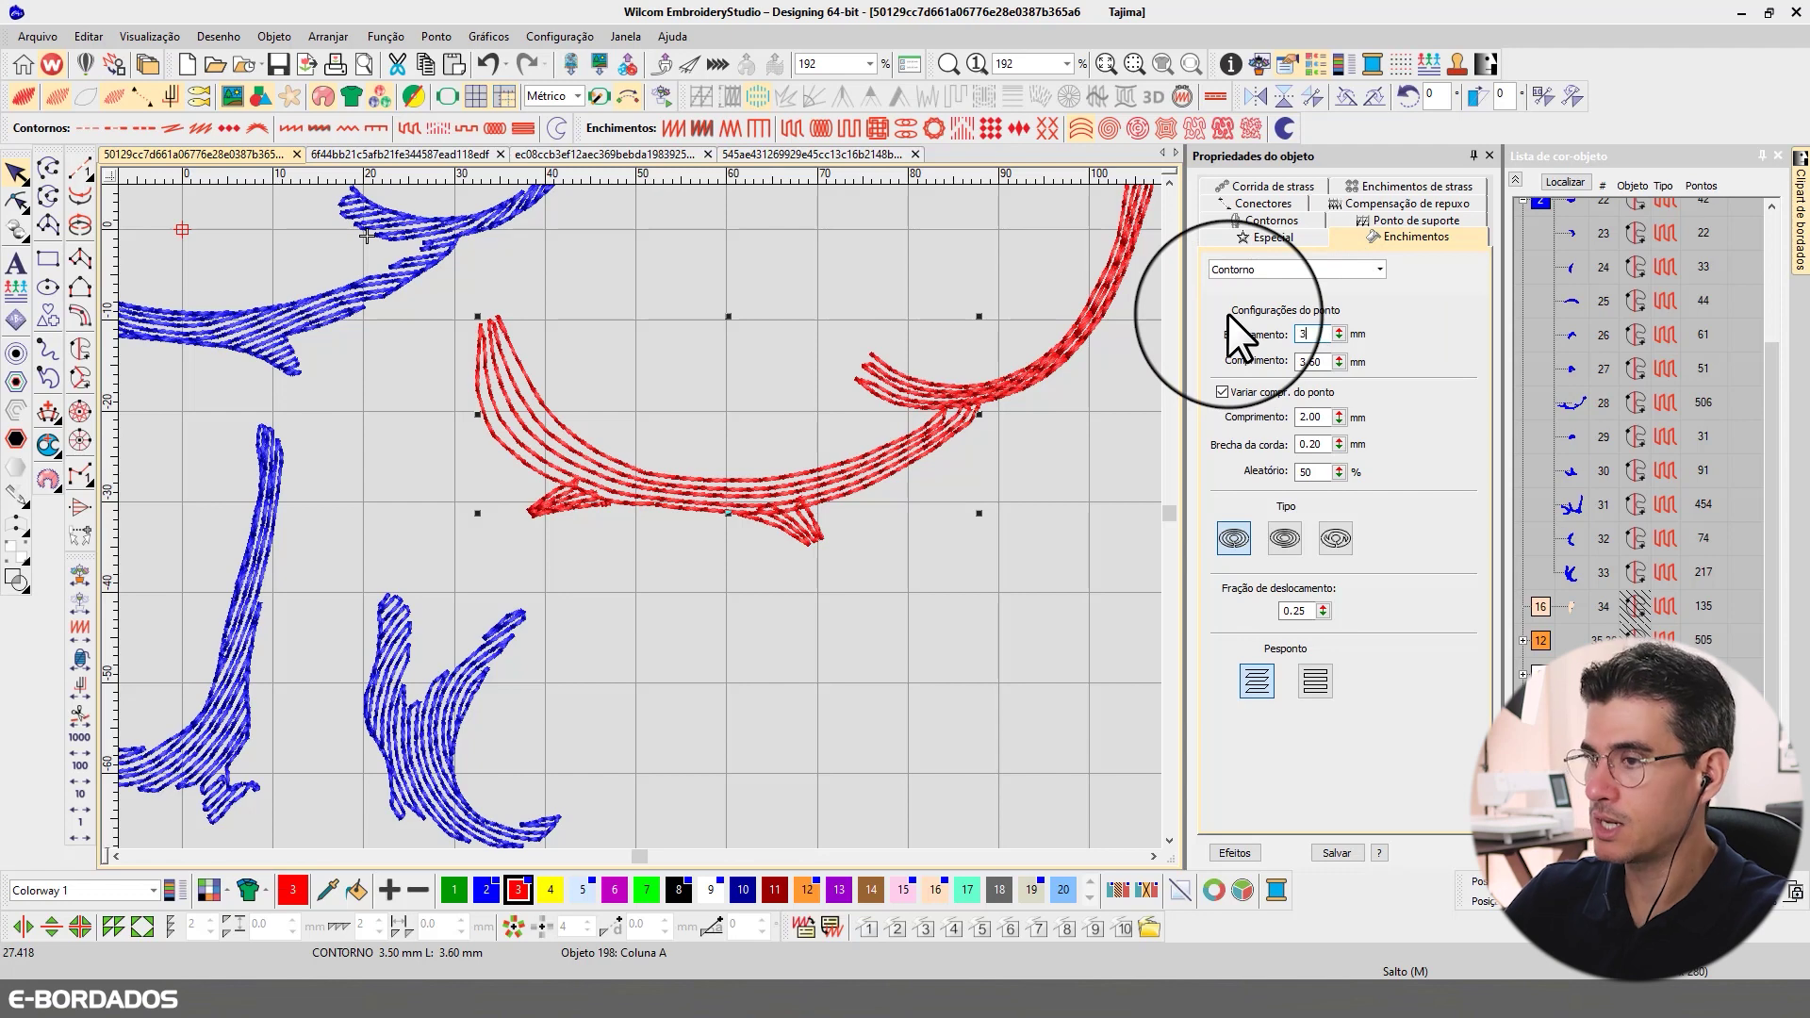
pyautogui.press('Return')
# - Compare the stitch flow and fill properties of the original long blue stroke with those of the red Contorno columns
pyautogui.scroll(-1, 639, 519)
pyautogui.scroll(-4, 639, 519)
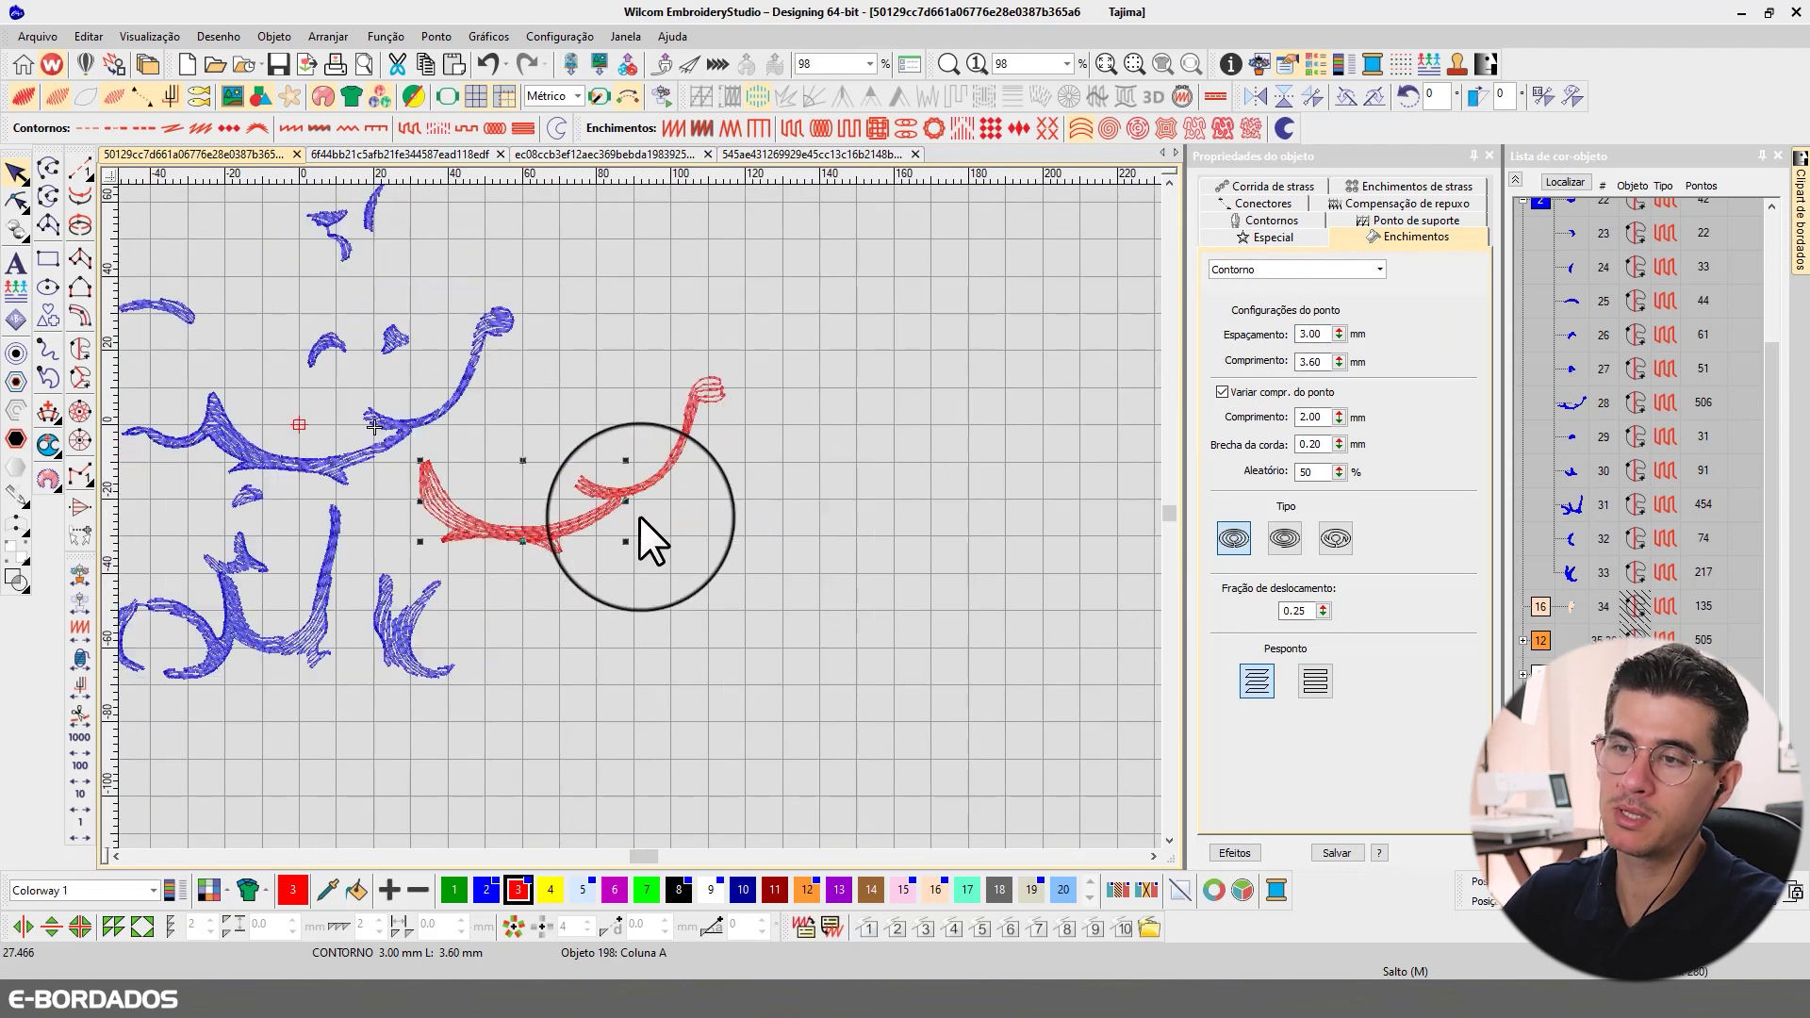
pyautogui.press('b')
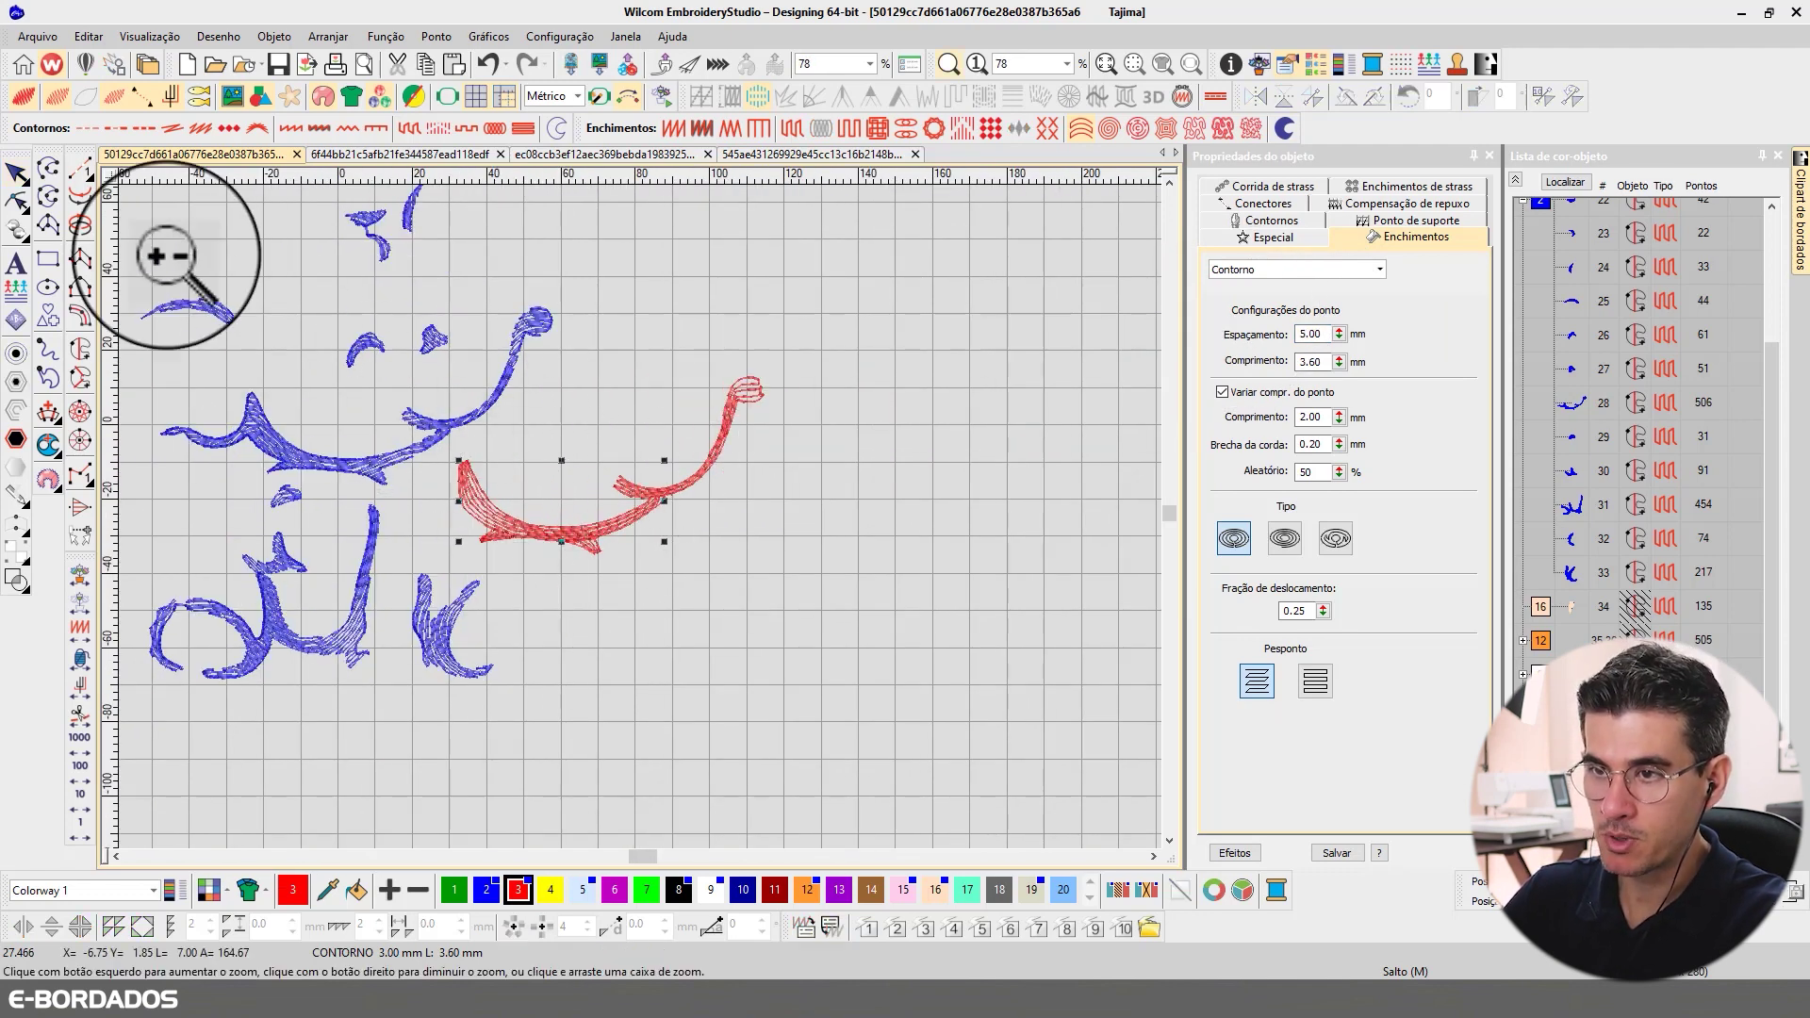
pyautogui.moveTo(146, 264); pyautogui.dragTo(813, 591)
pyautogui.click(813, 592)
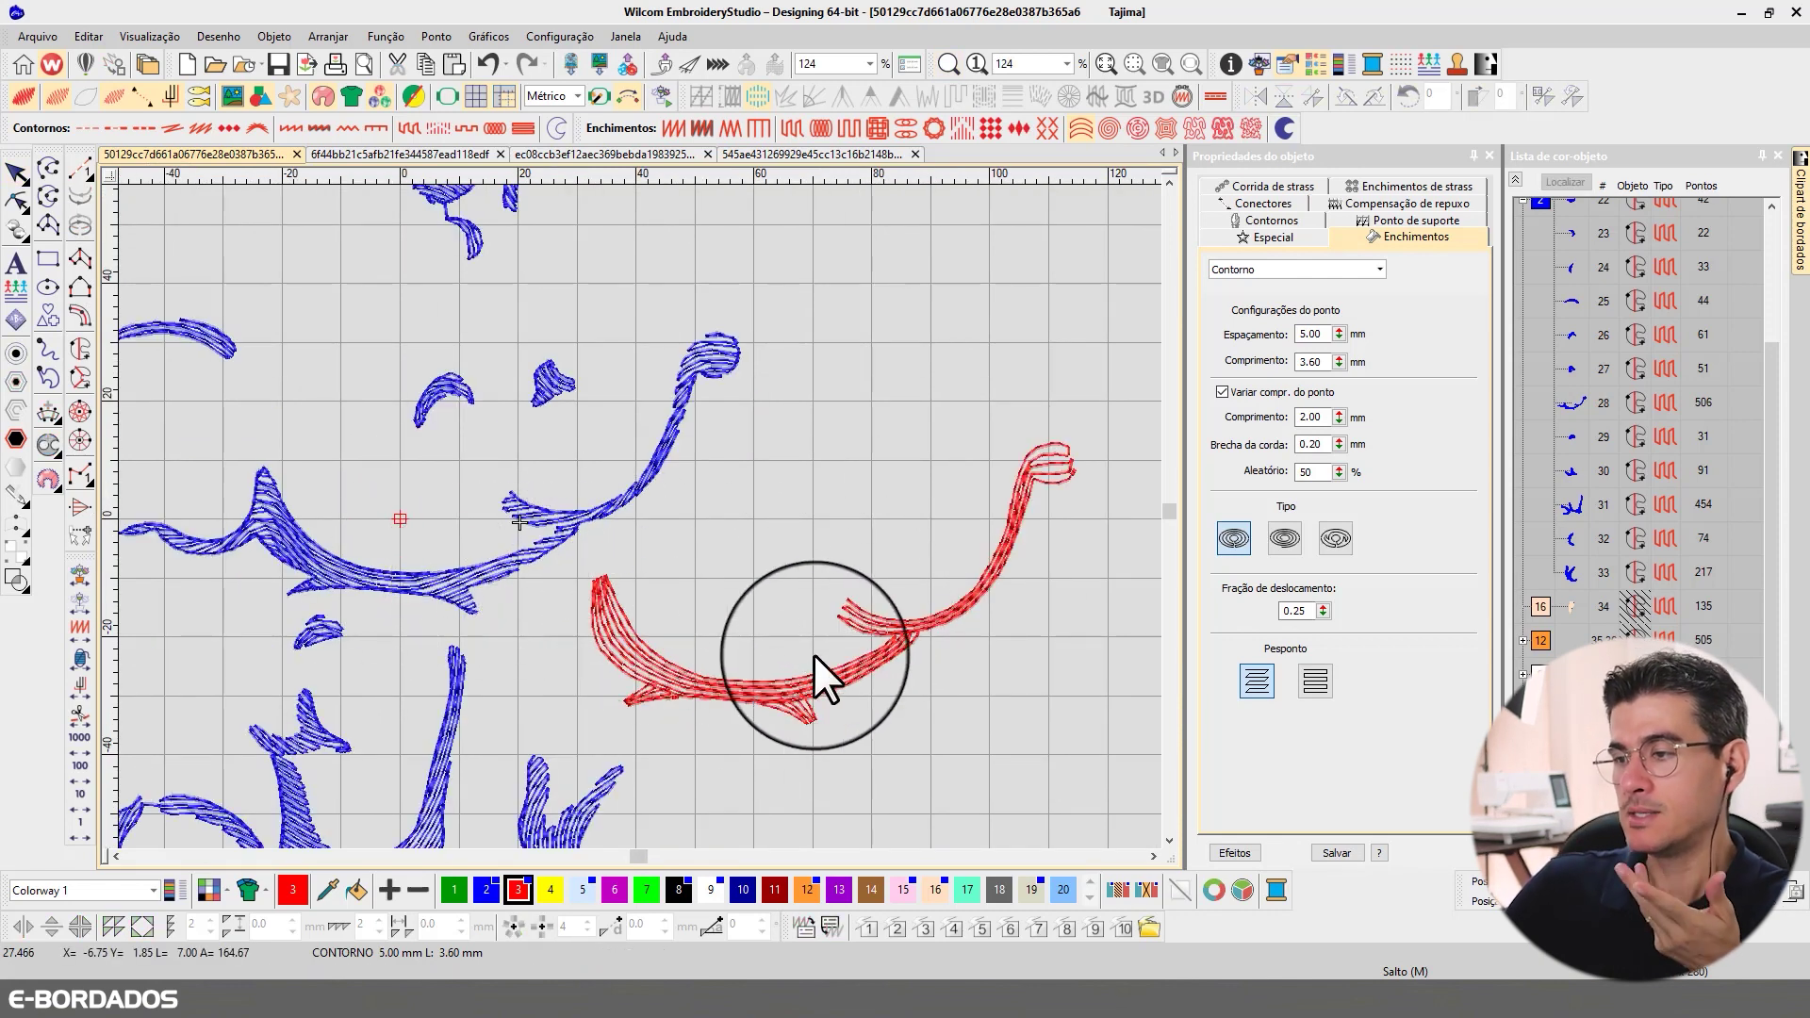
pyautogui.click(986, 590)
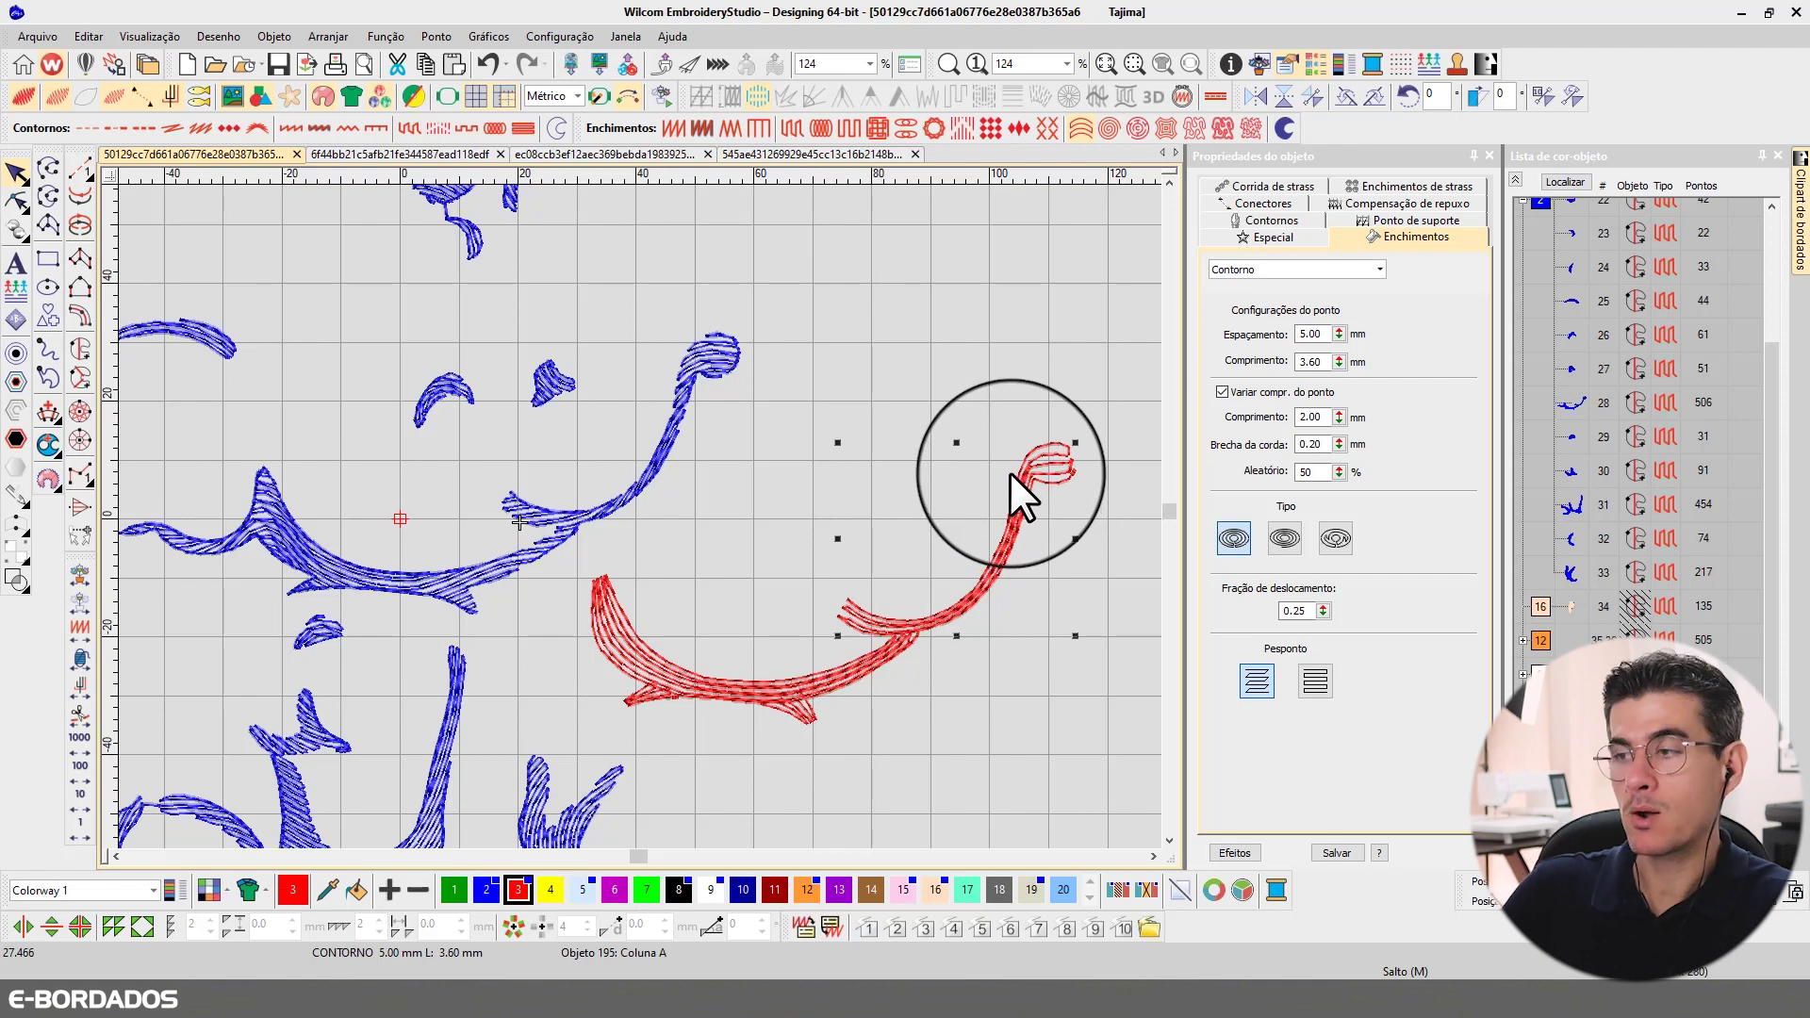
pyautogui.click(594, 507)
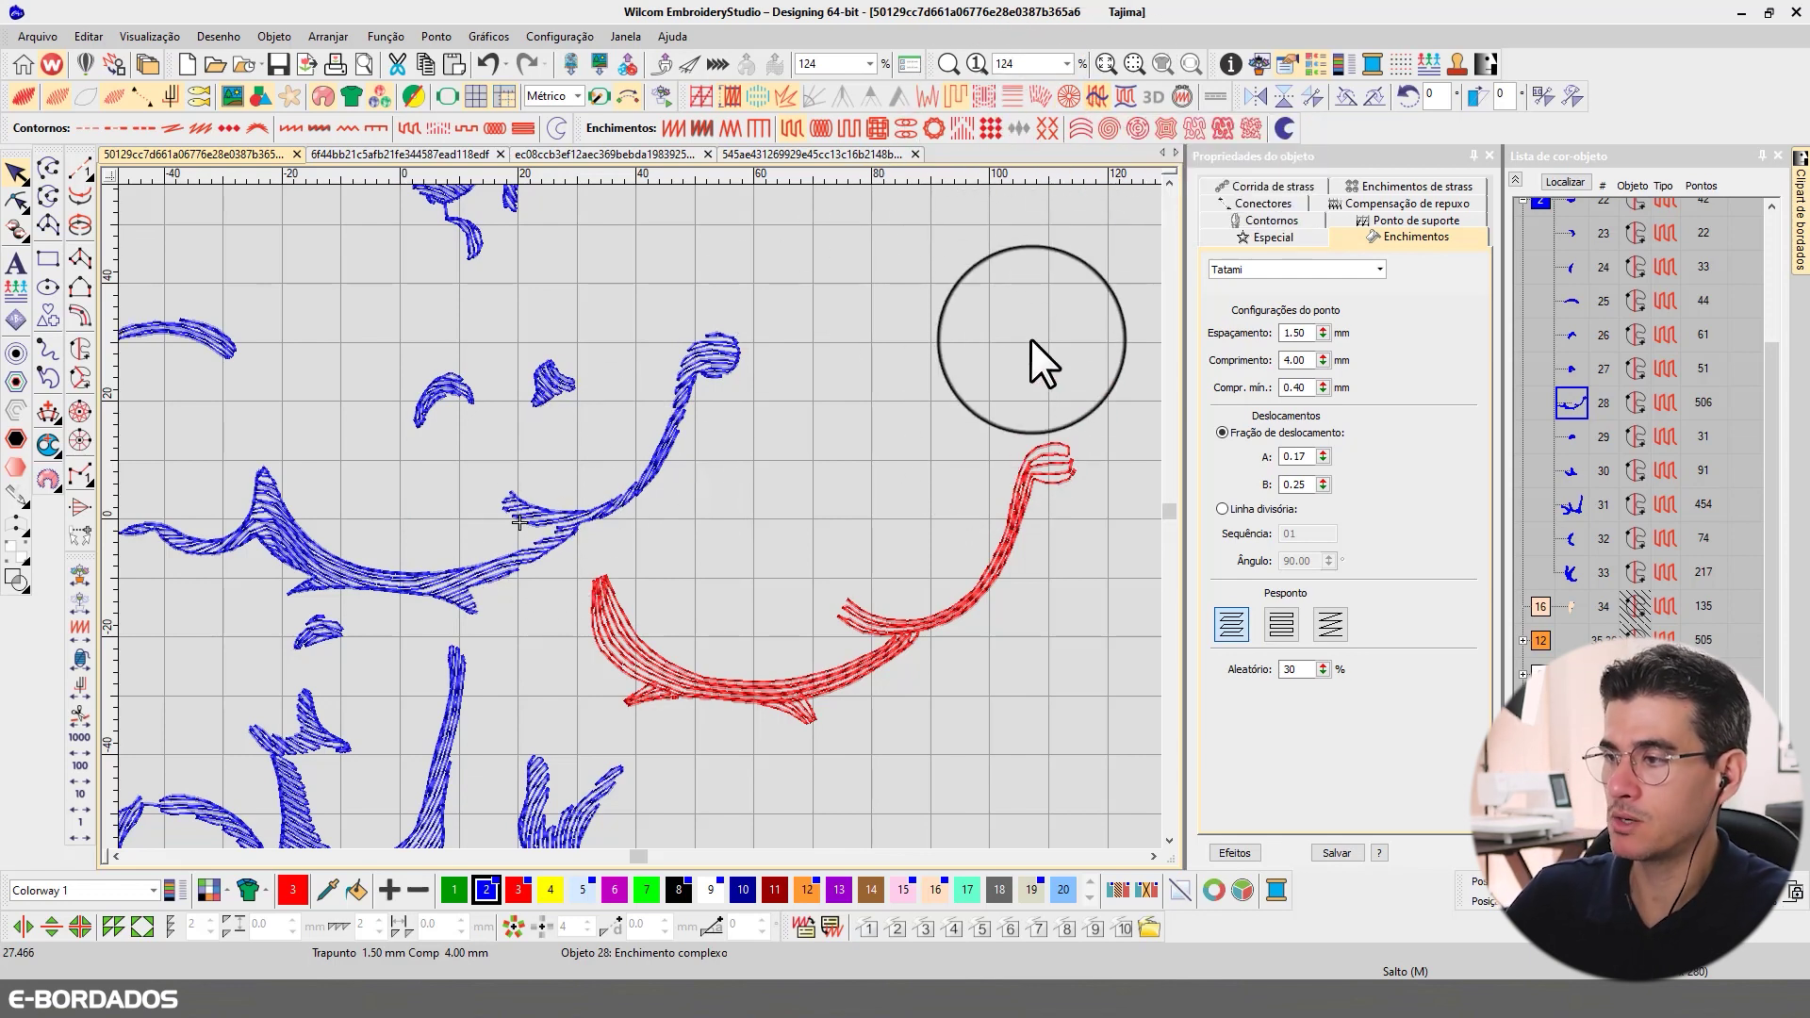
pyautogui.click(1010, 519)
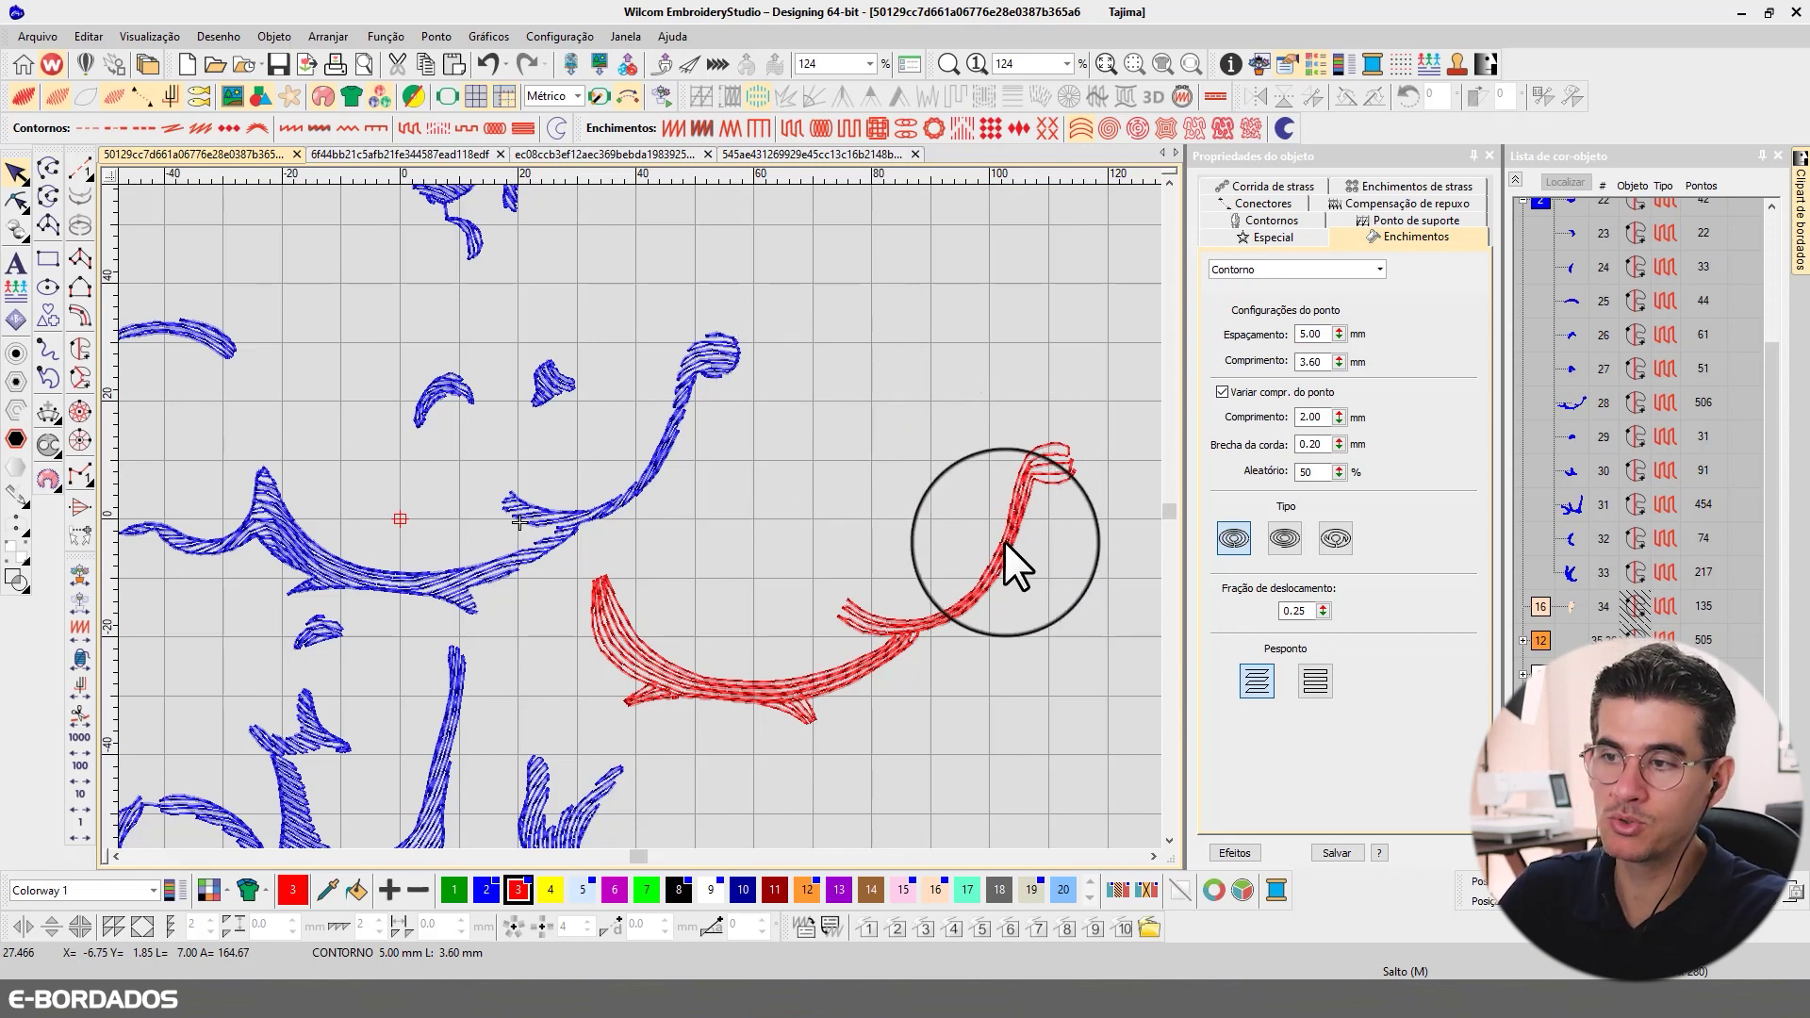
pyautogui.click(649, 483)
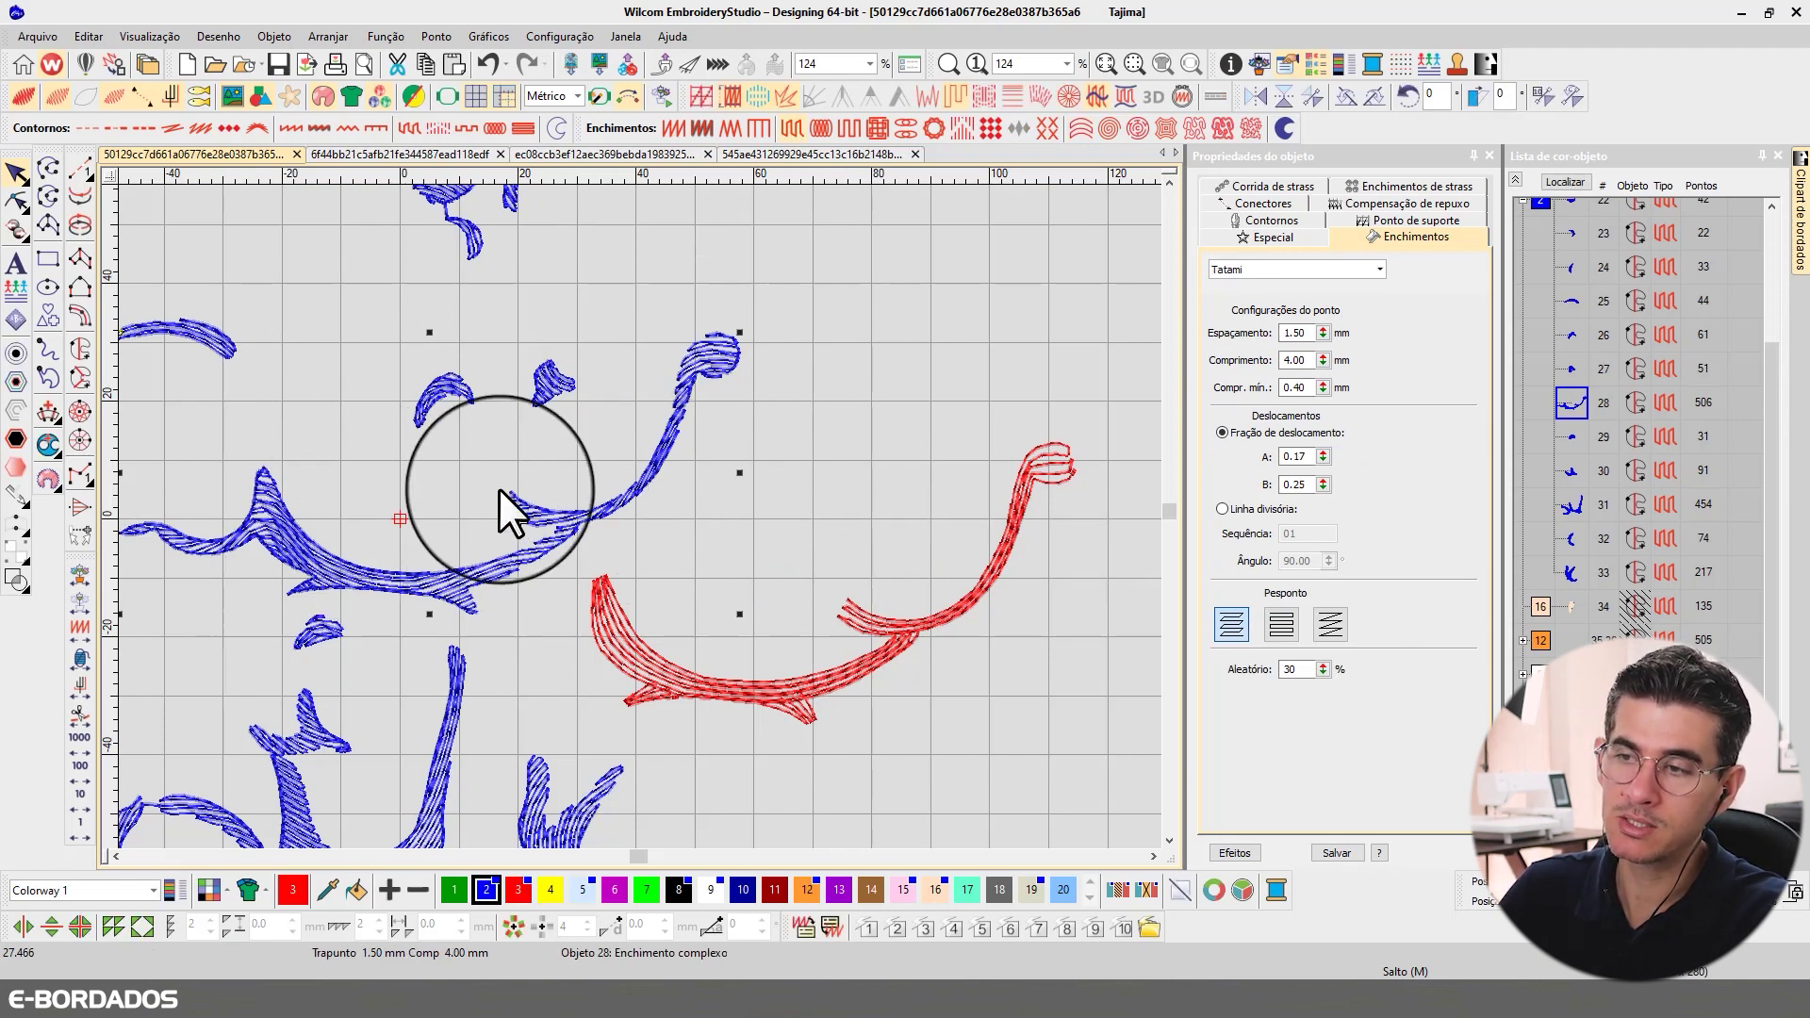
pyautogui.press('1')
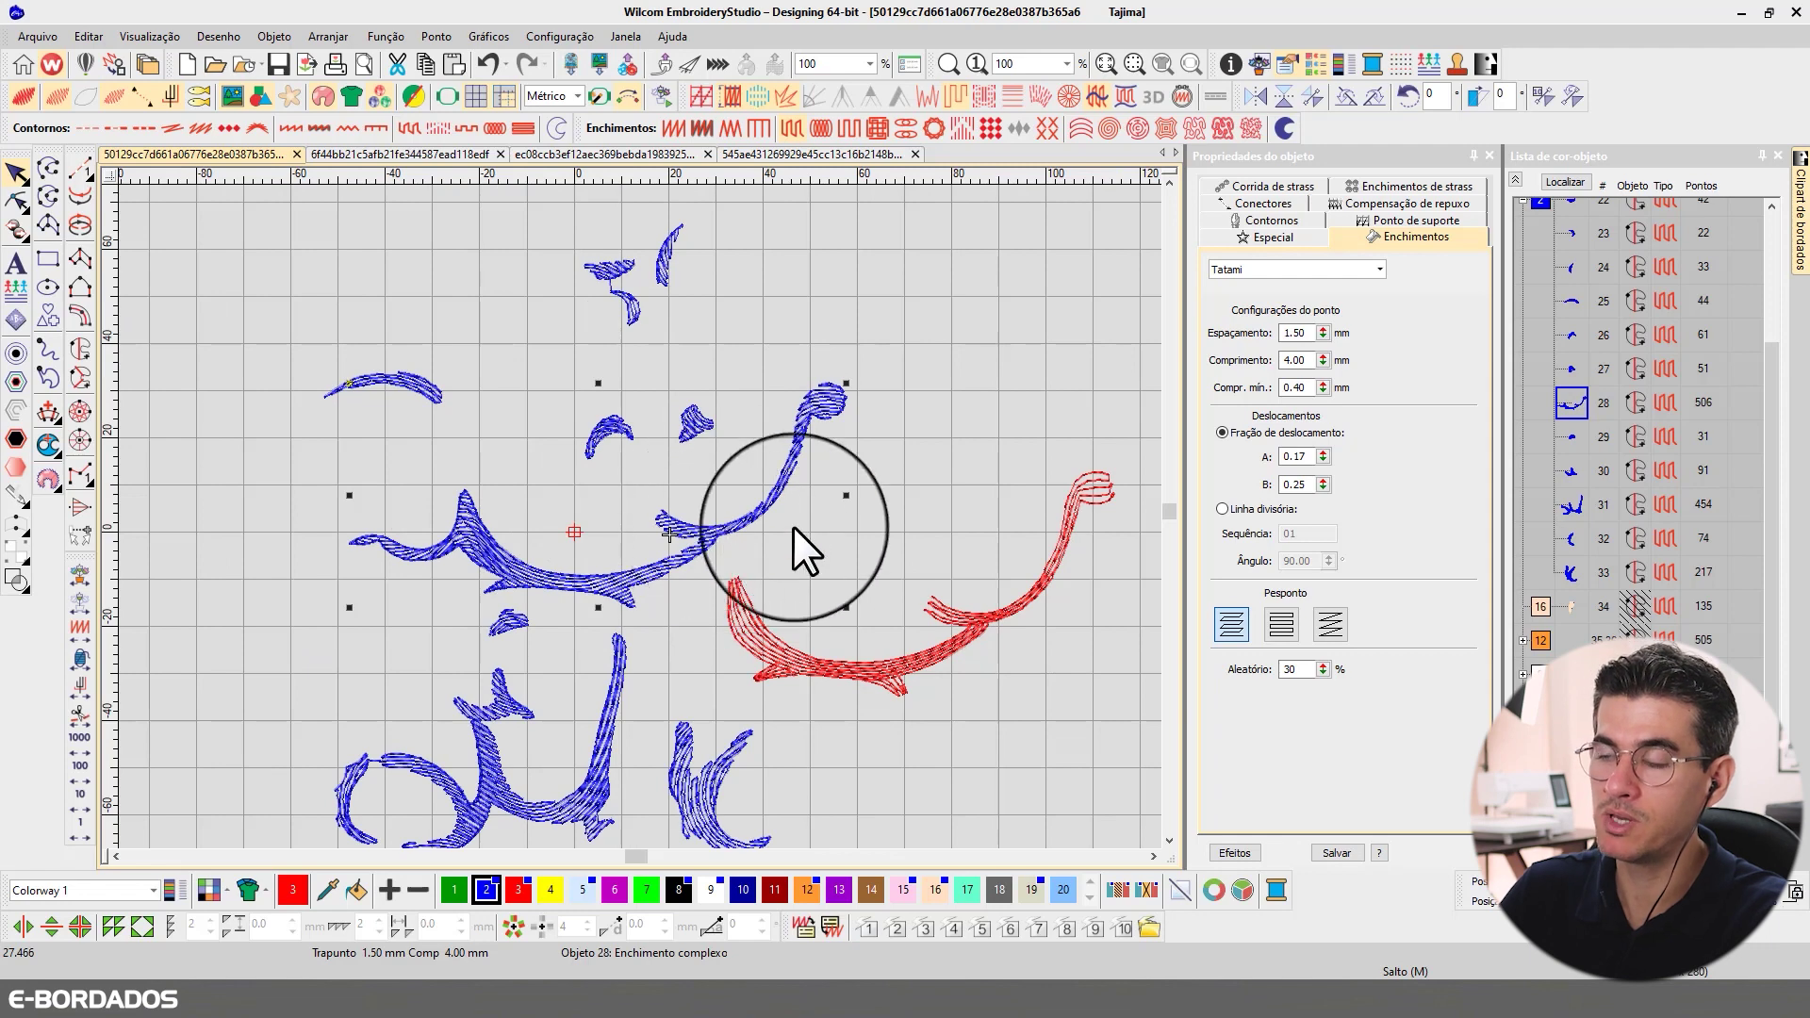
pyautogui.press('Escape')
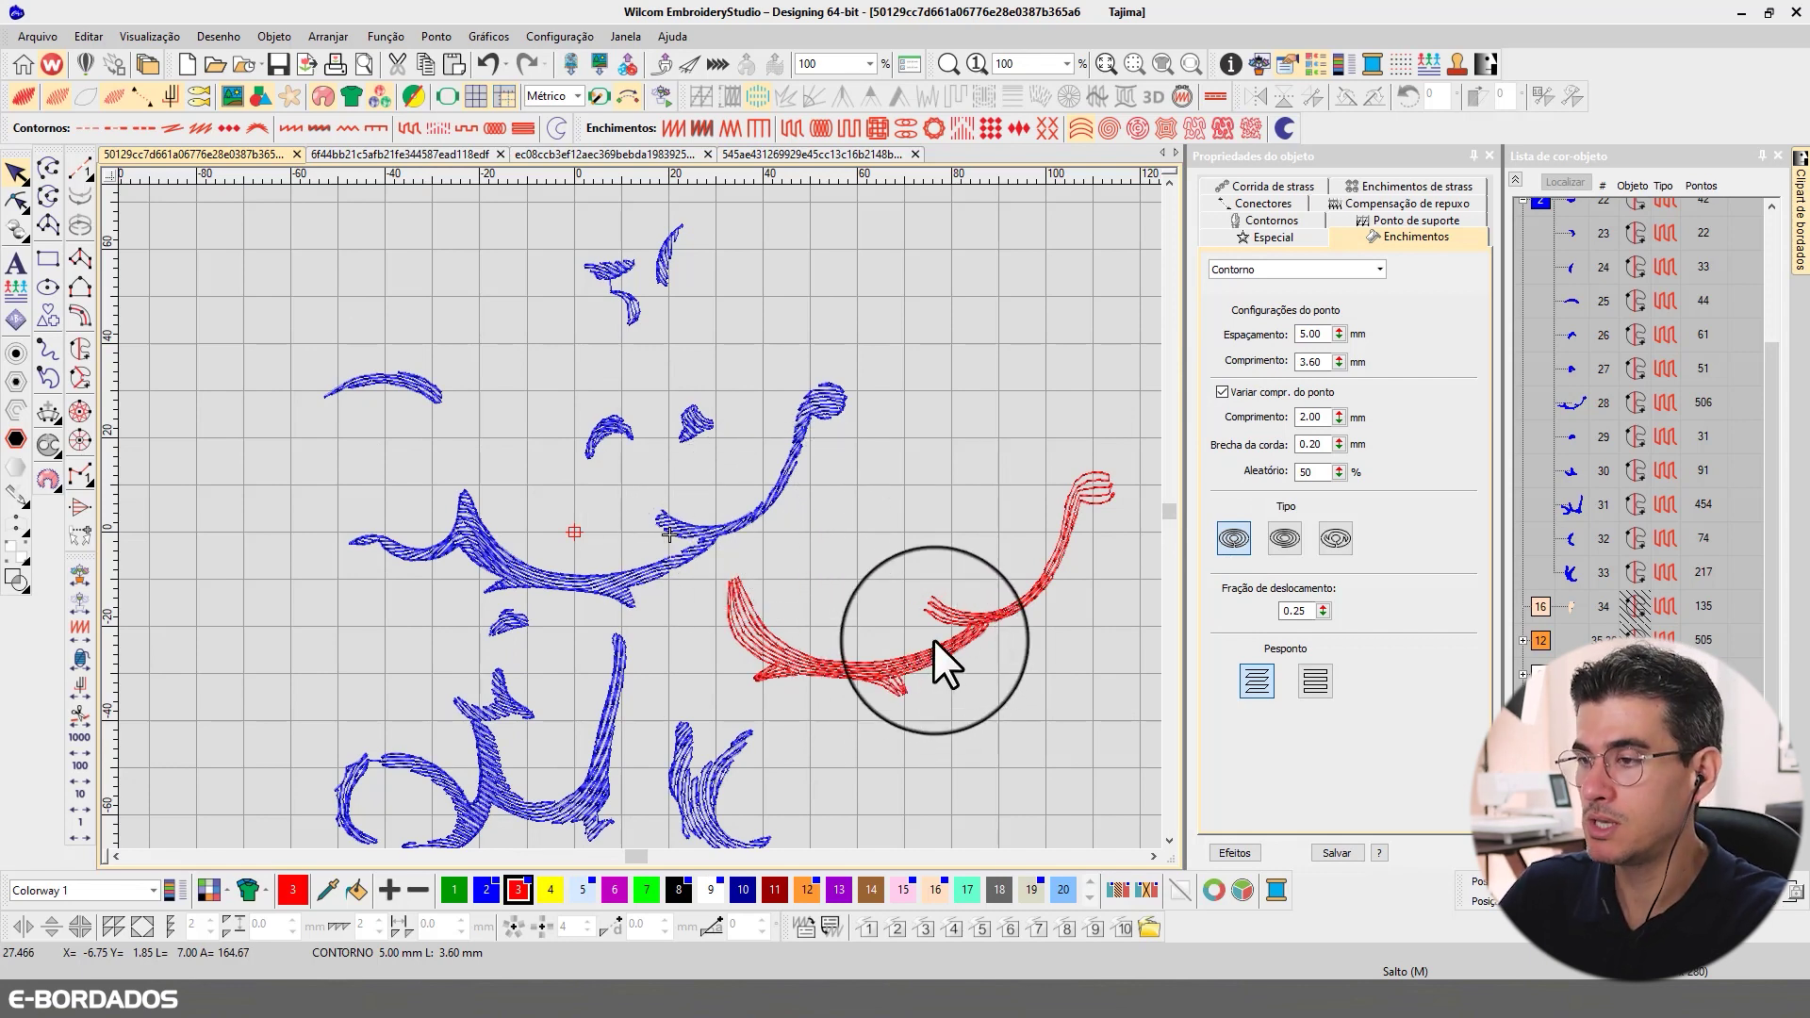
pyautogui.click(983, 615)
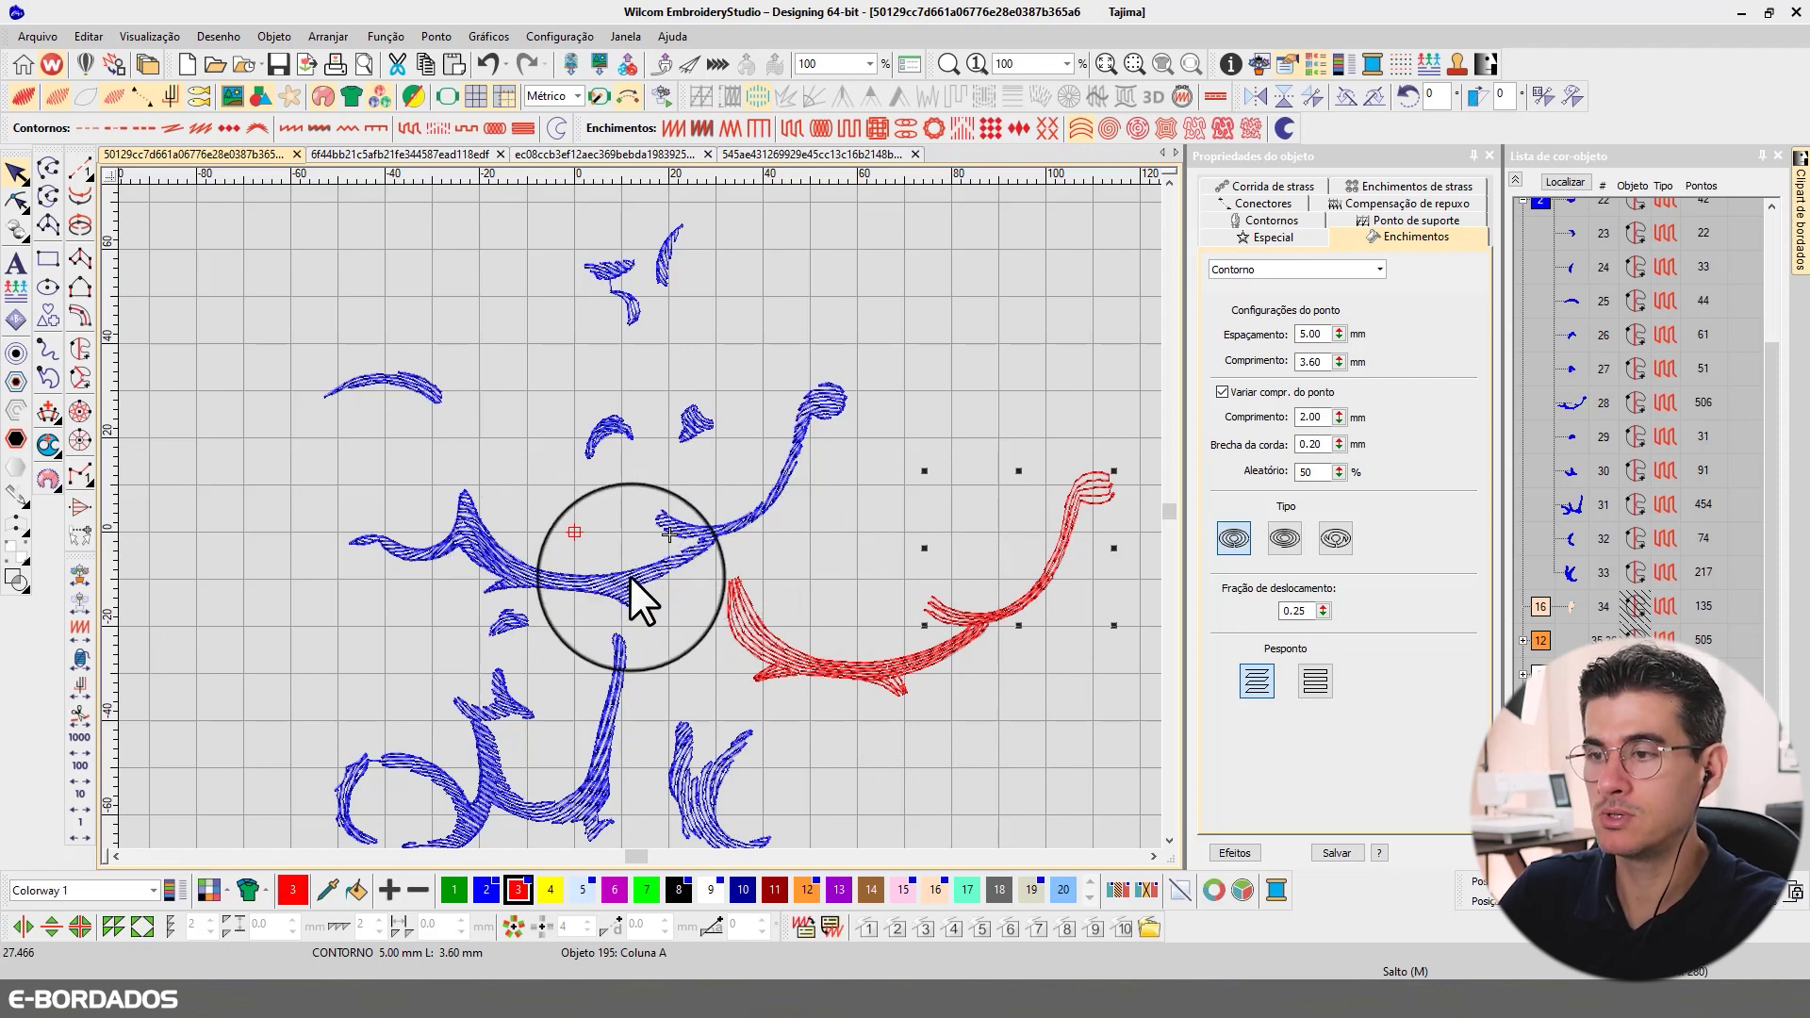
# - Review the conversion options available for the long blue stroke without applying any
pyautogui.click(540, 586)
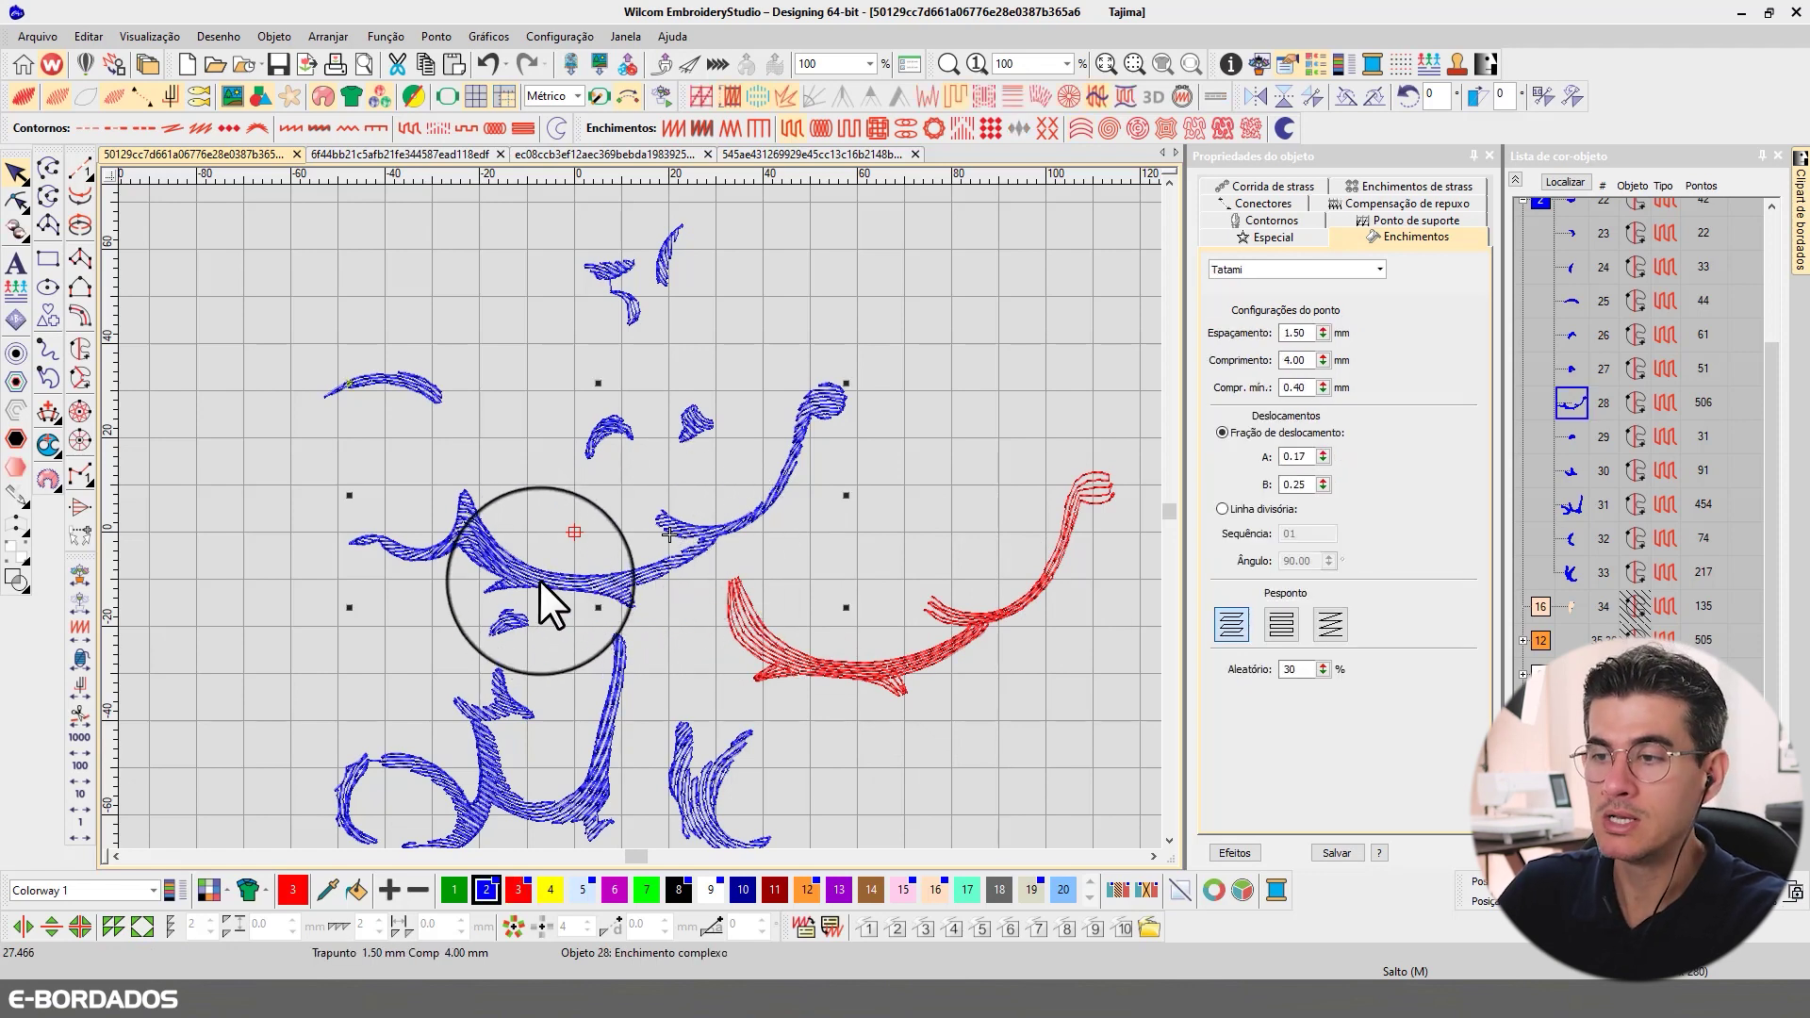
pyautogui.rightClick(540, 580)
pyautogui.moveTo(591, 567)
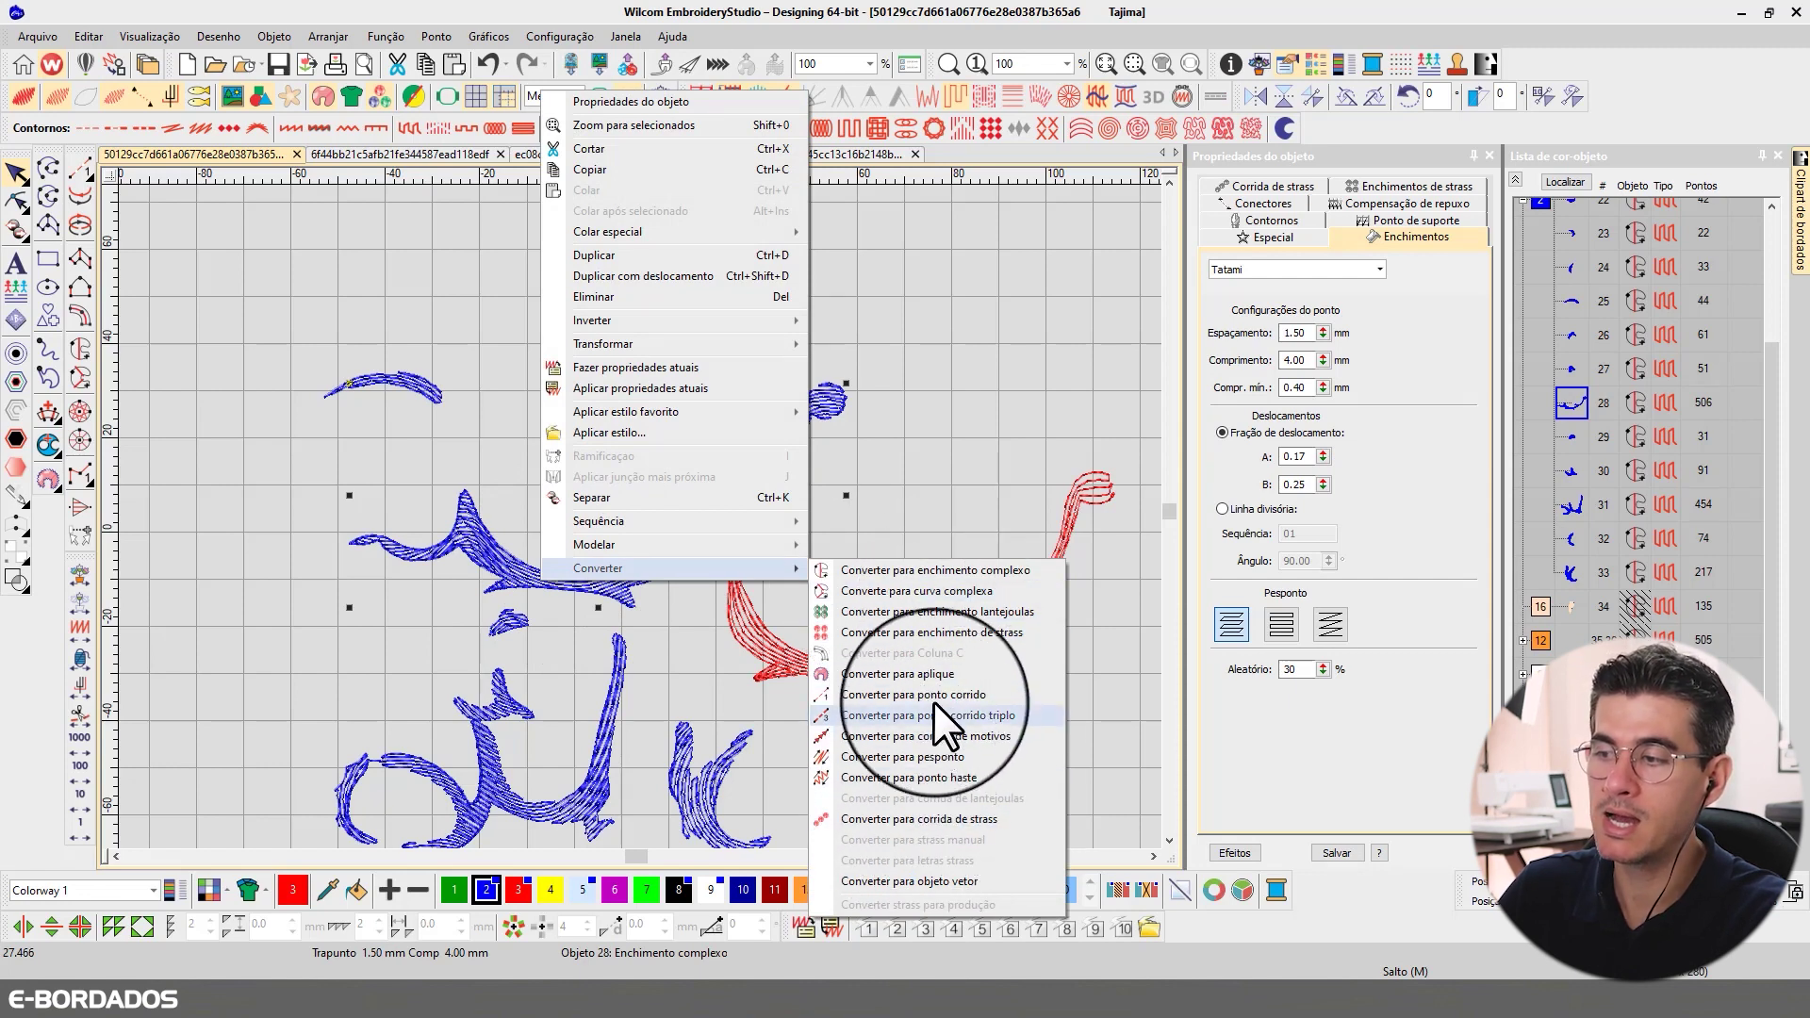
pyautogui.click(942, 347)
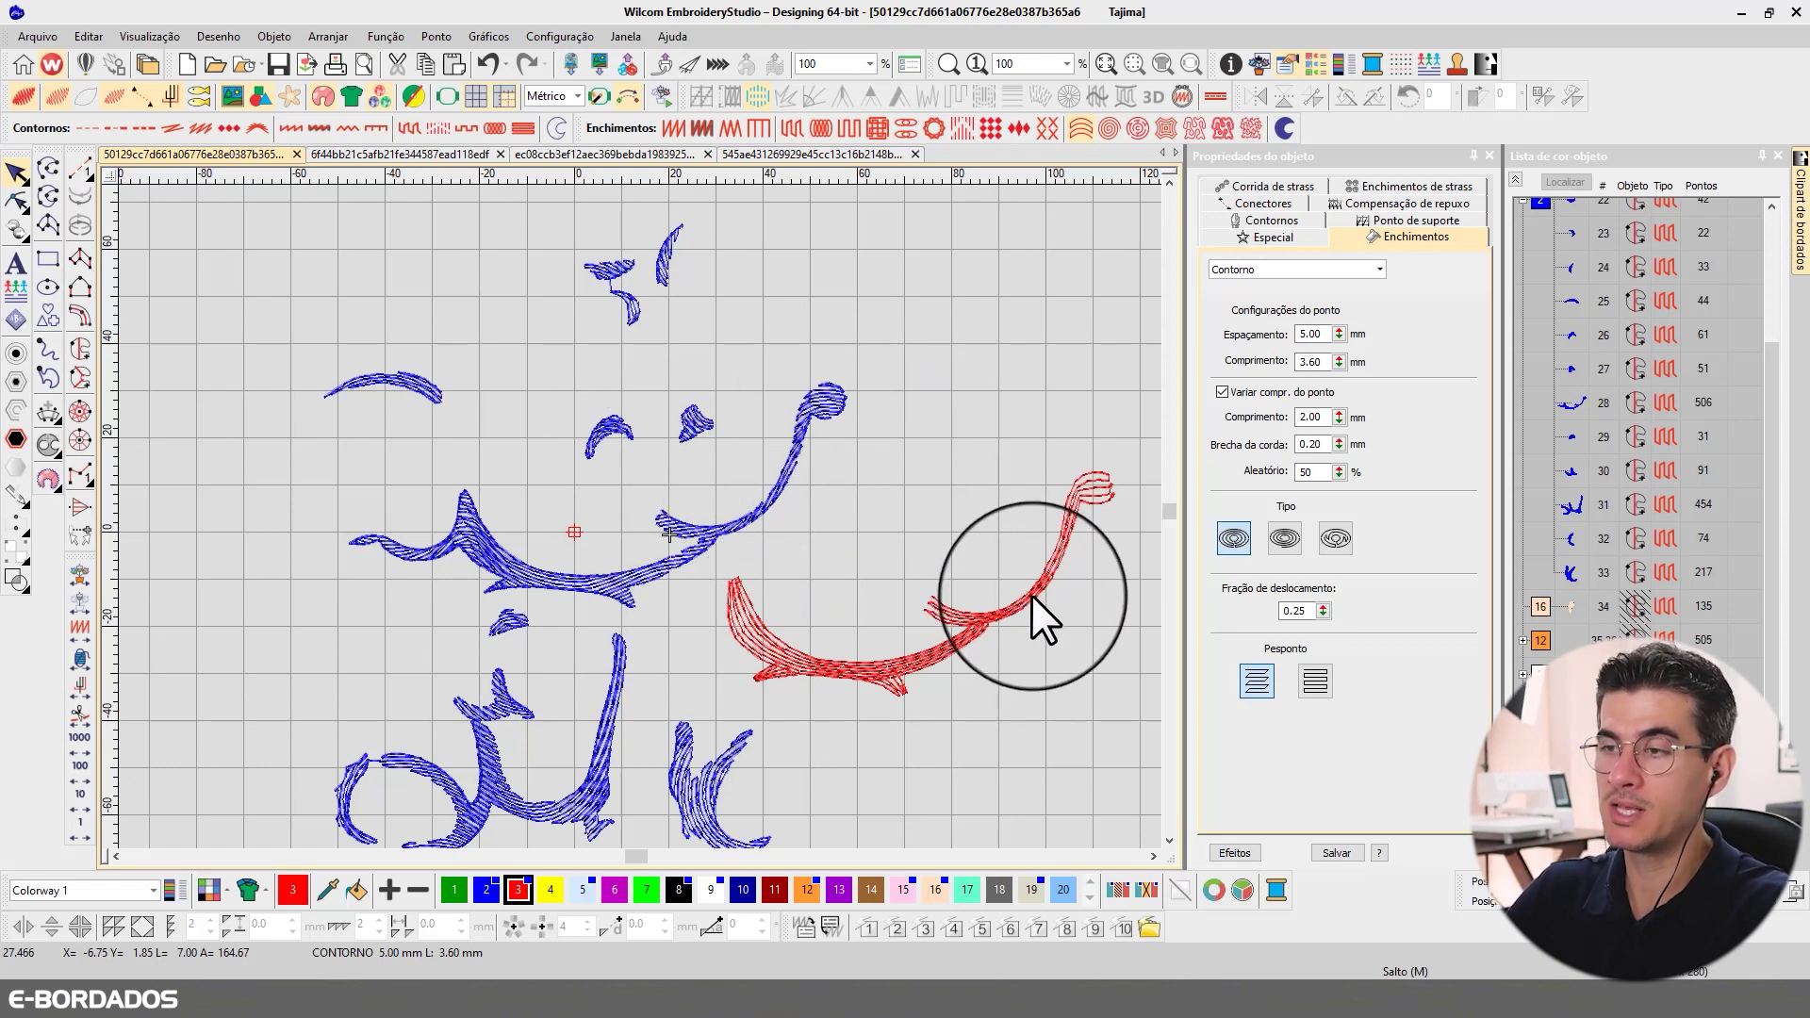
# - Collapse the color-object list to its color groups and leave nothing selected
pyautogui.click(1514, 178)
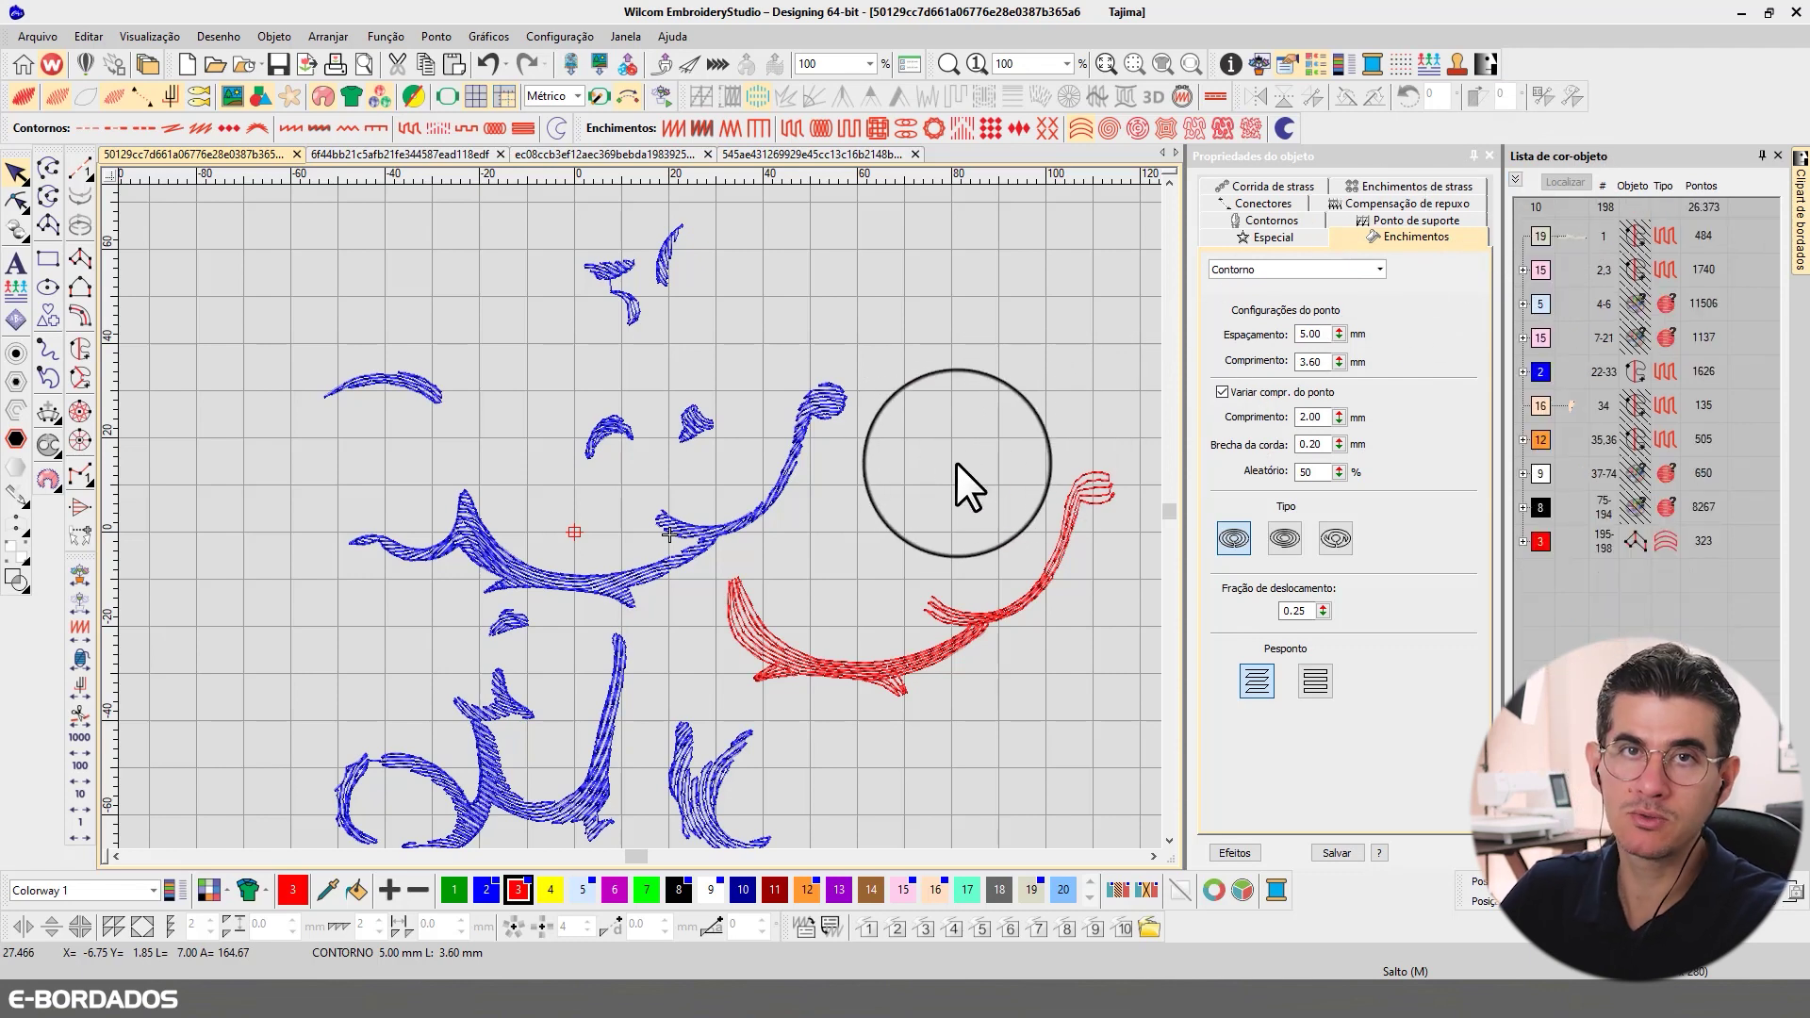
pyautogui.click(907, 402)
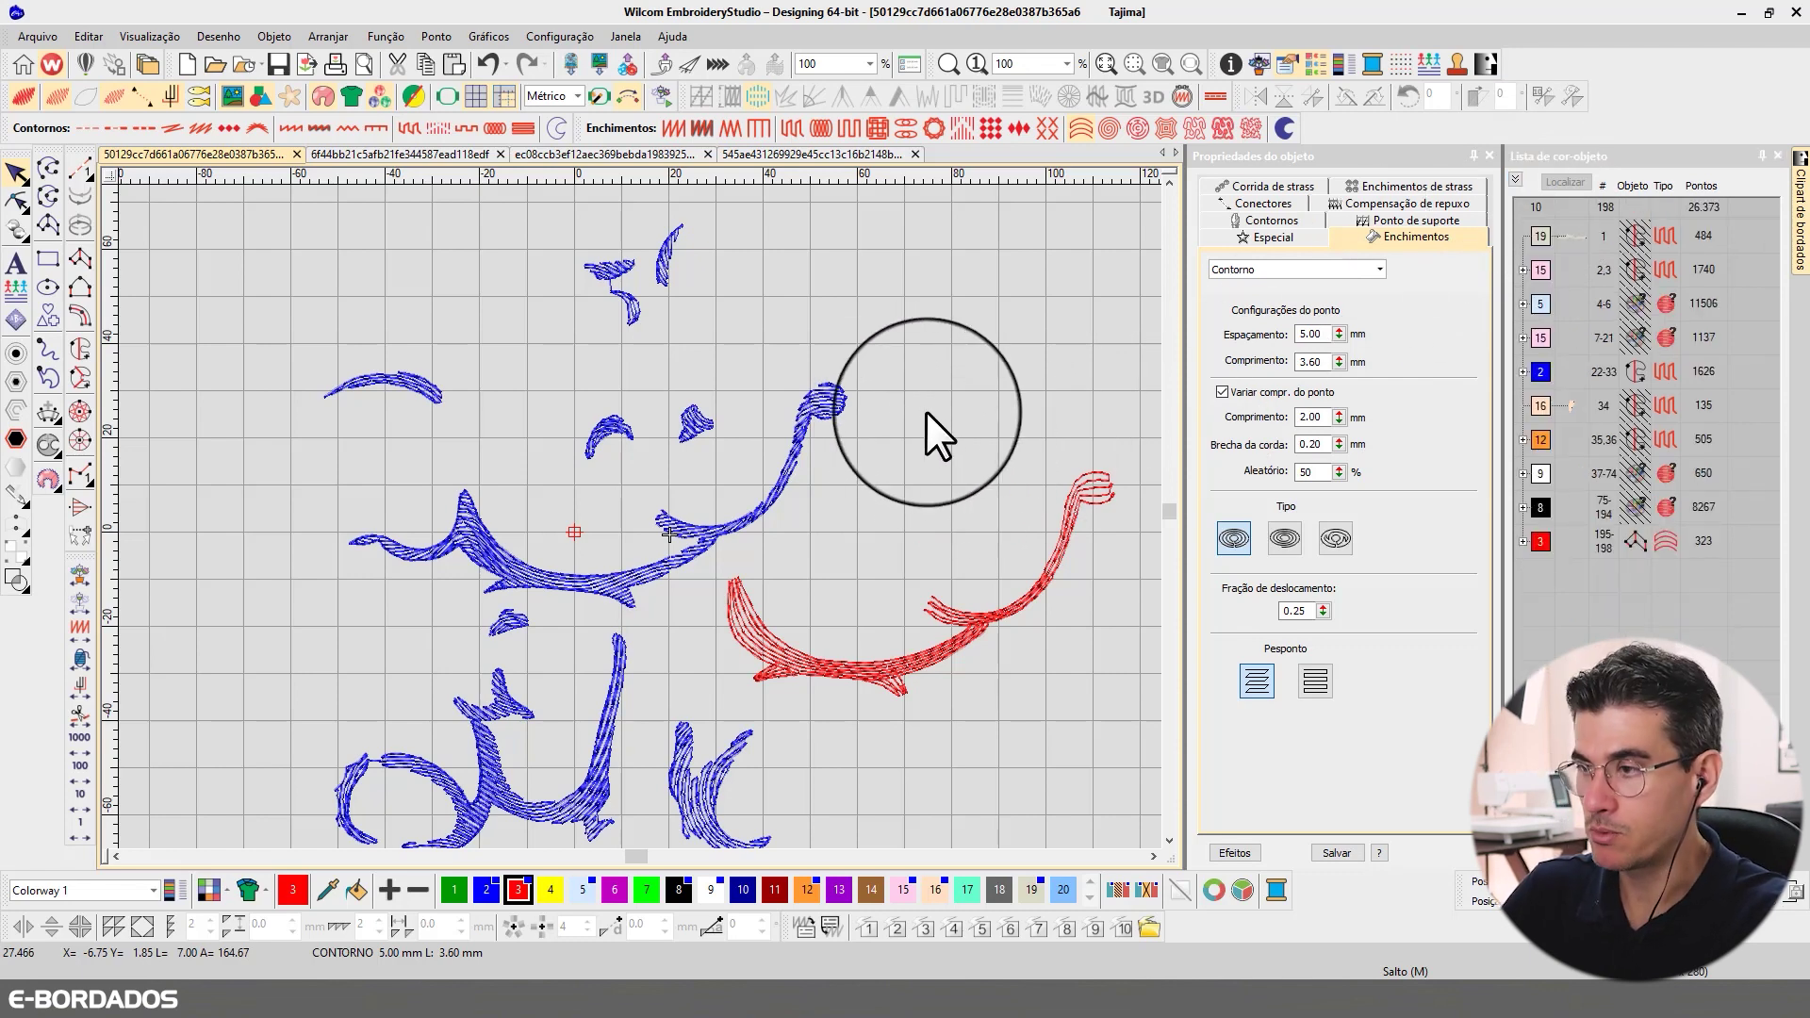
# - Delete all the red Column A objects beside the elephant
pyautogui.click(971, 630)
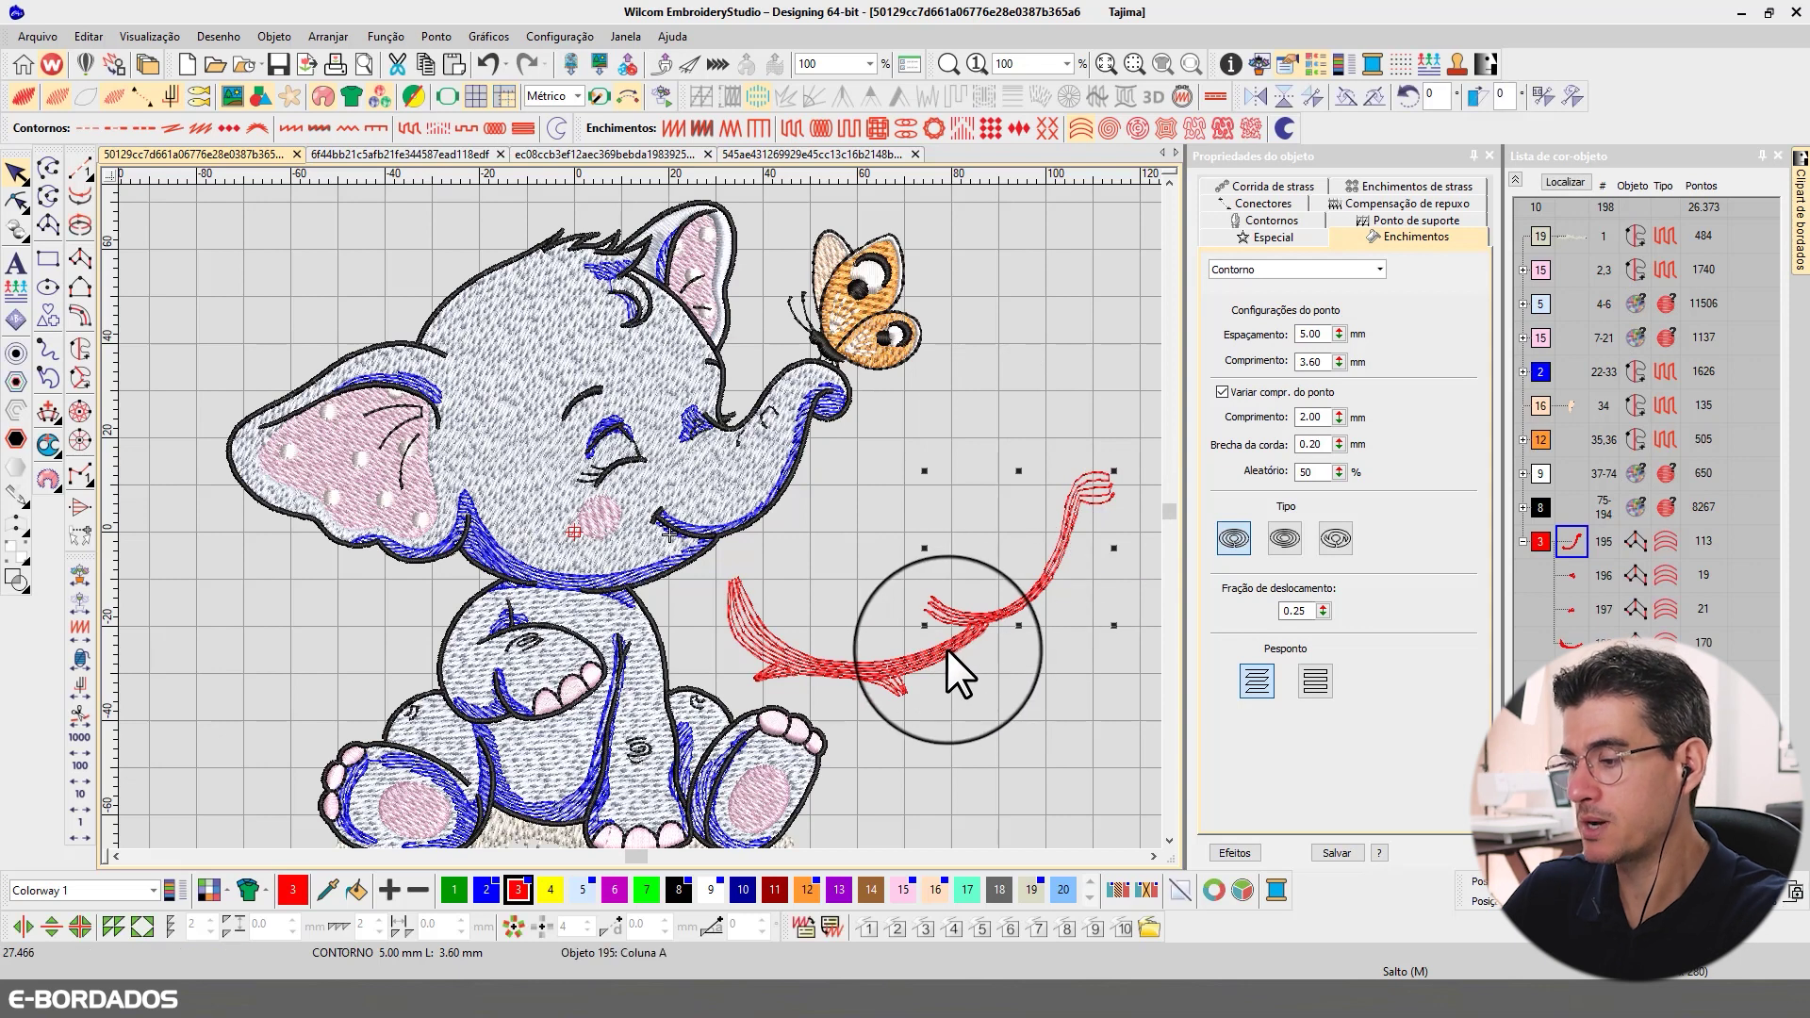
pyautogui.press('Delete')
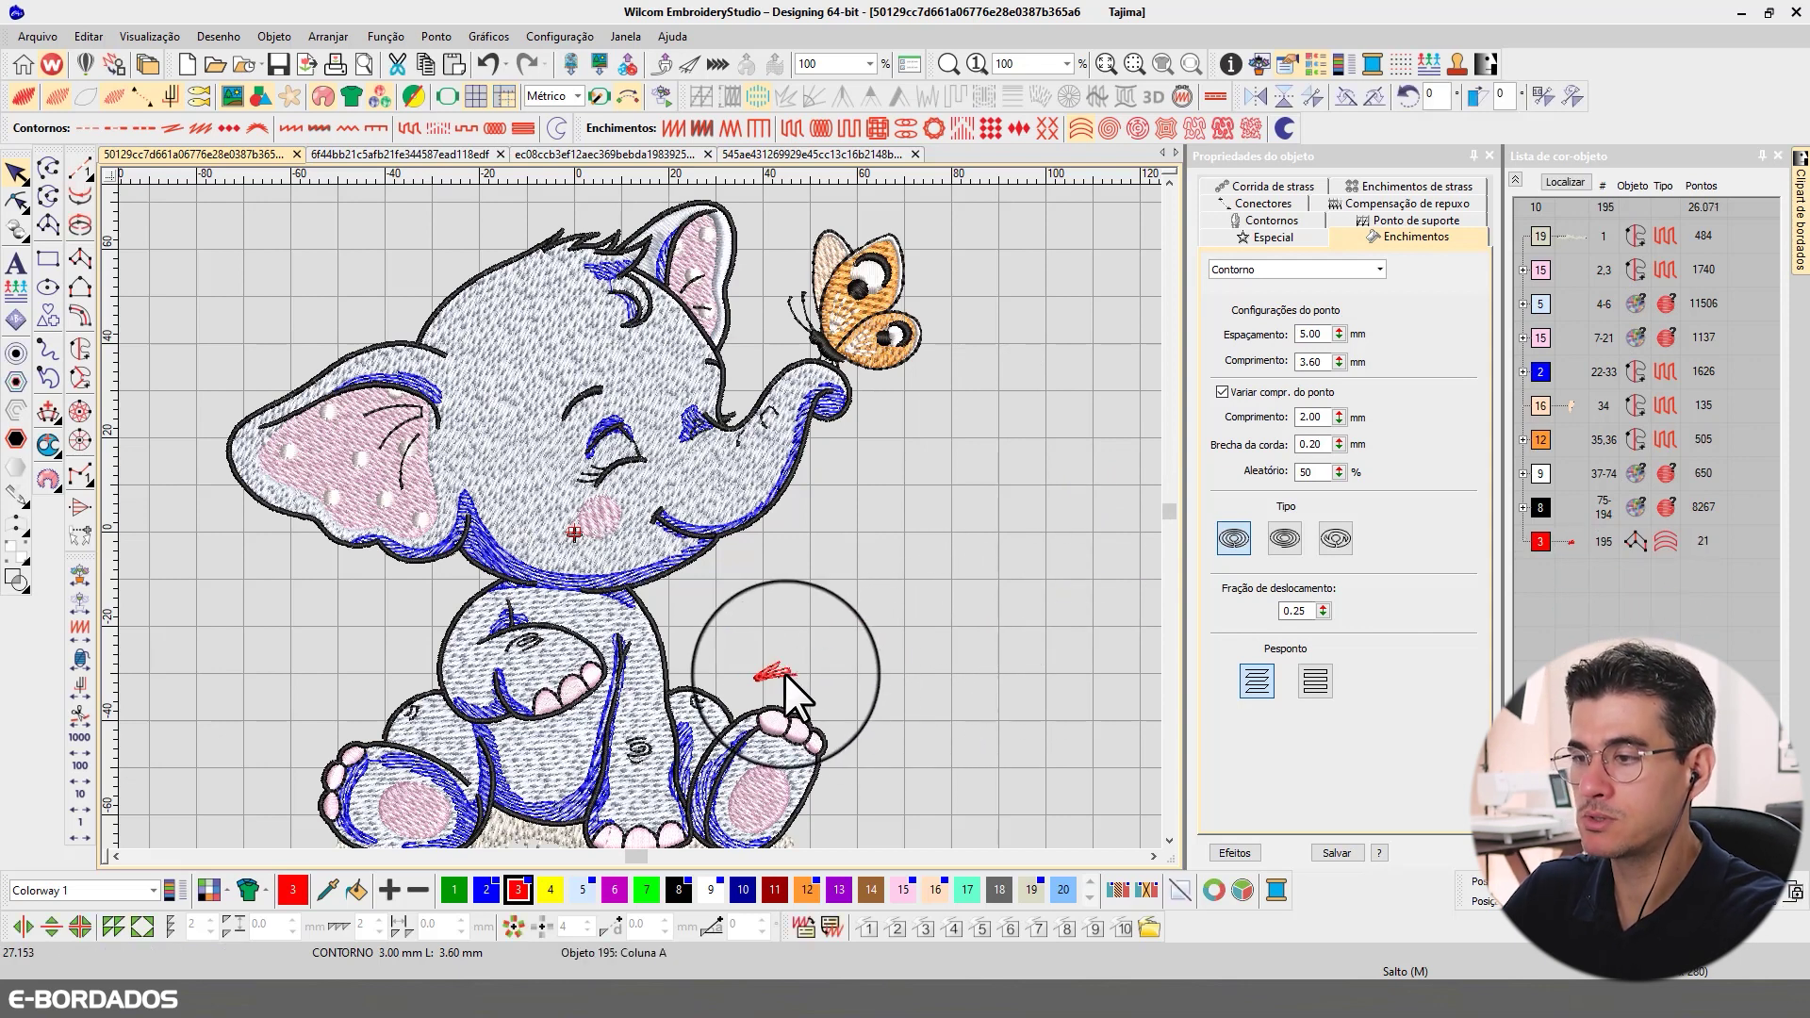
pyautogui.press('Delete')
pyautogui.scroll(-2, 890, 570)
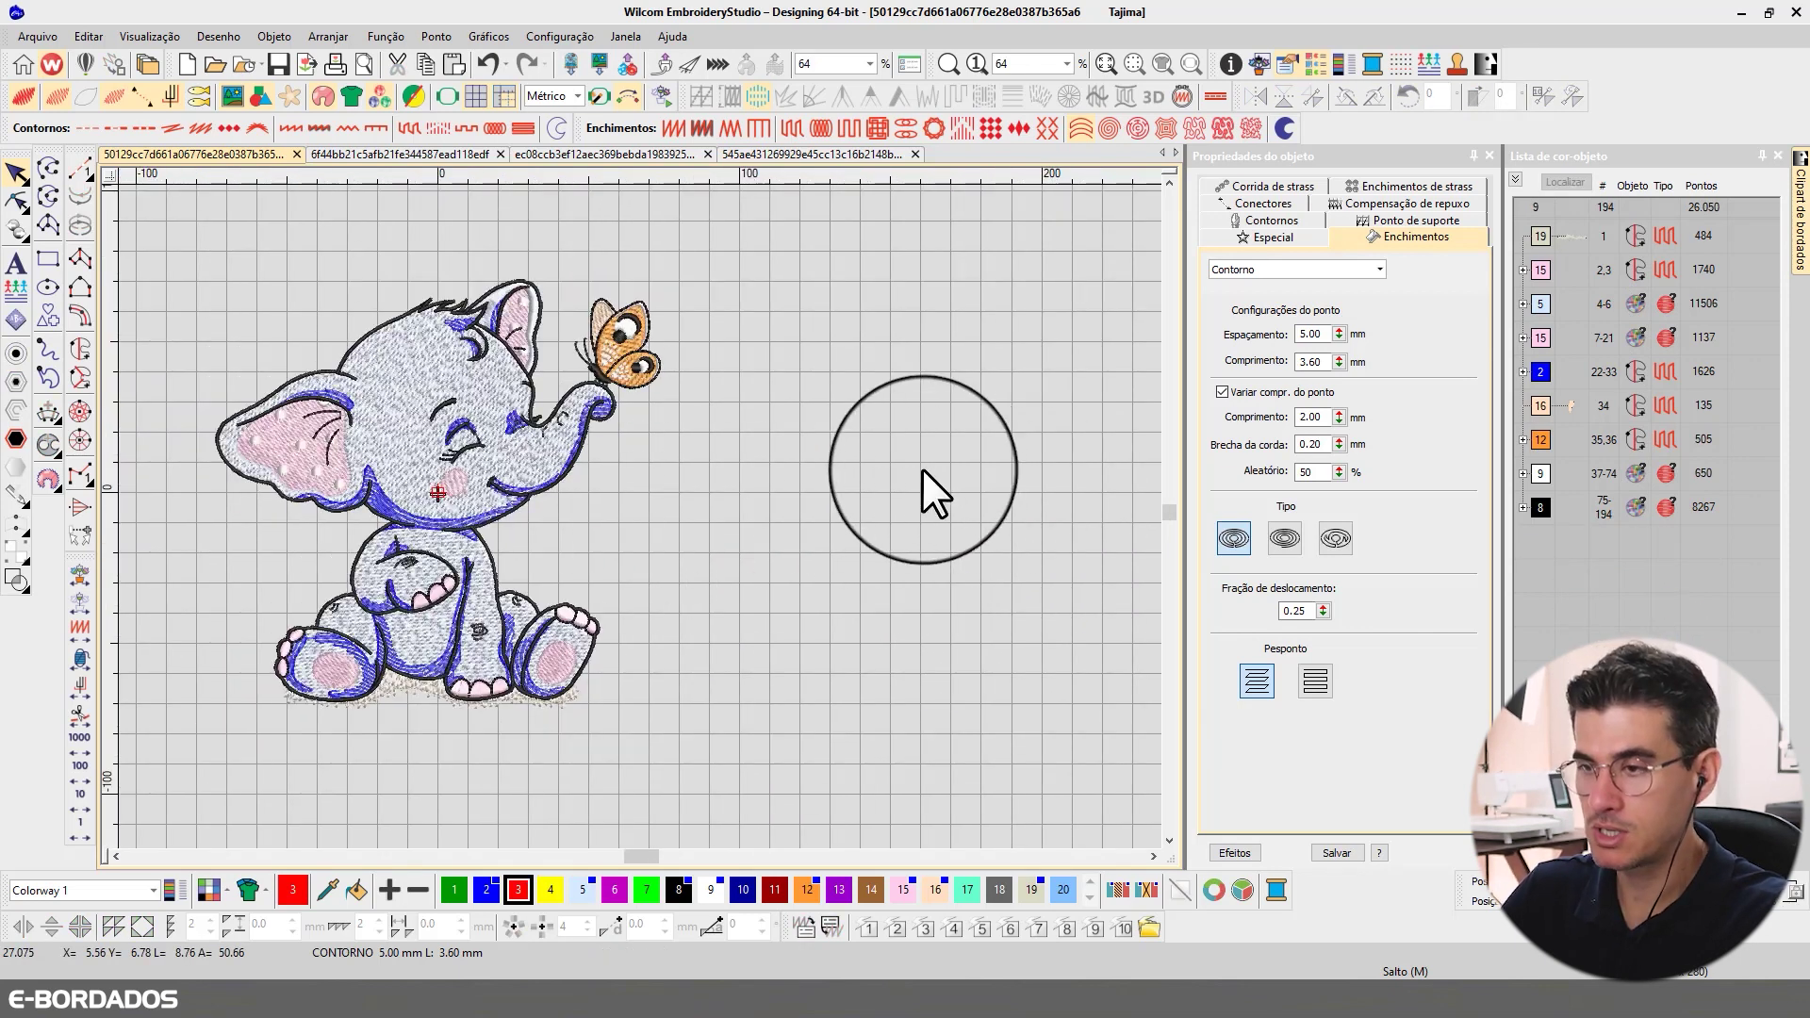
# - Recolor the blue color 2 stroke group to light blue color 20 and collapse the color-object list
pyautogui.click(1547, 368)
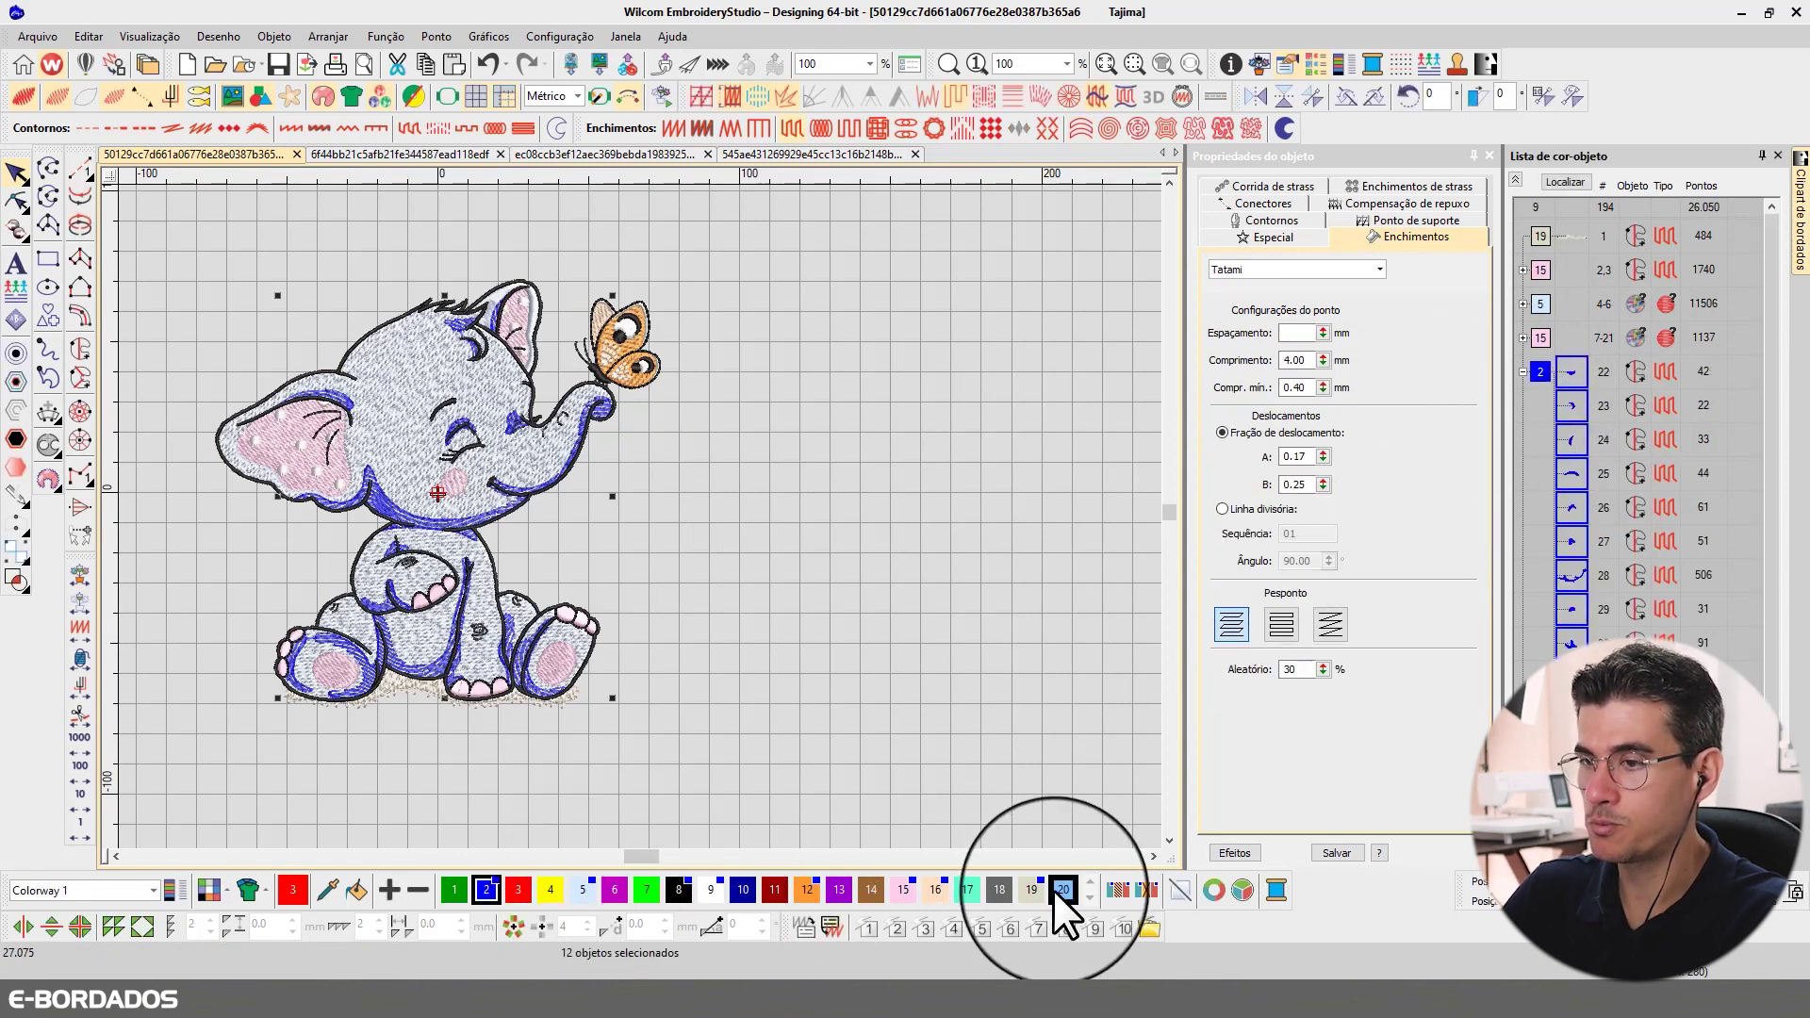
pyautogui.click(737, 466)
pyautogui.click(1514, 179)
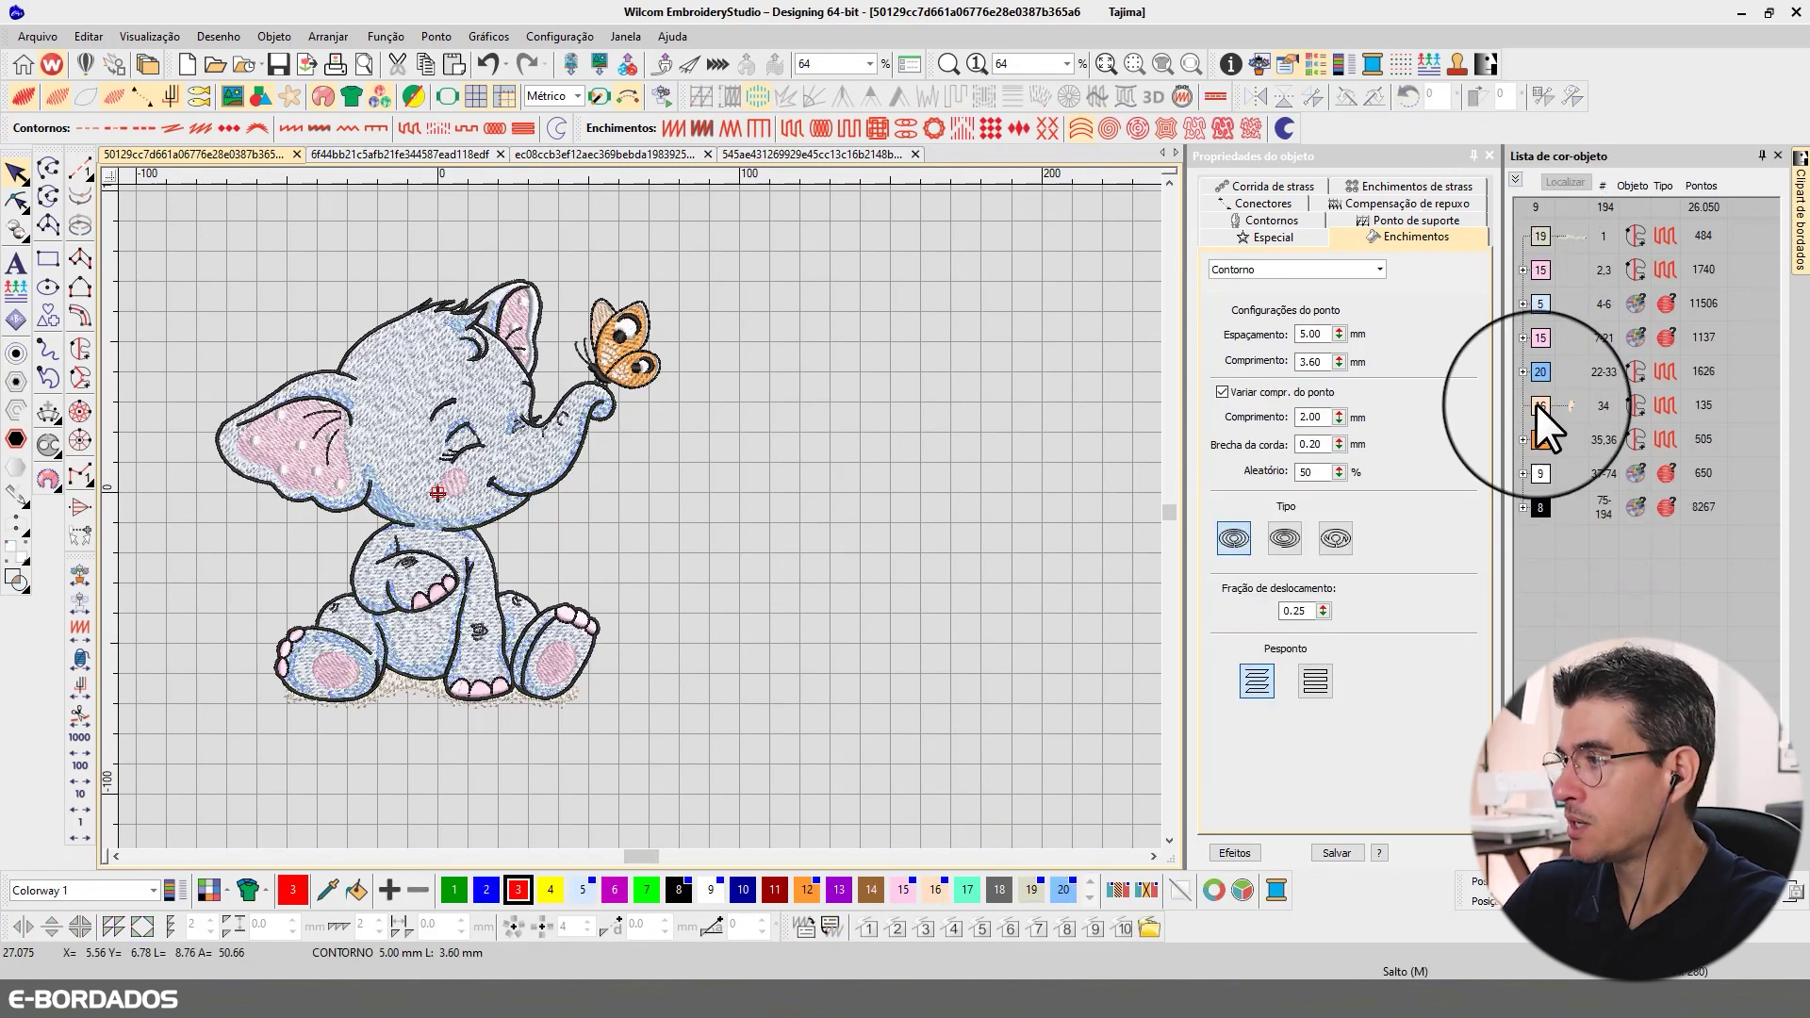
# - Inspect the butterfly's color 16 and color 12 fill objects and their Tatami properties
pyautogui.click(1573, 404)
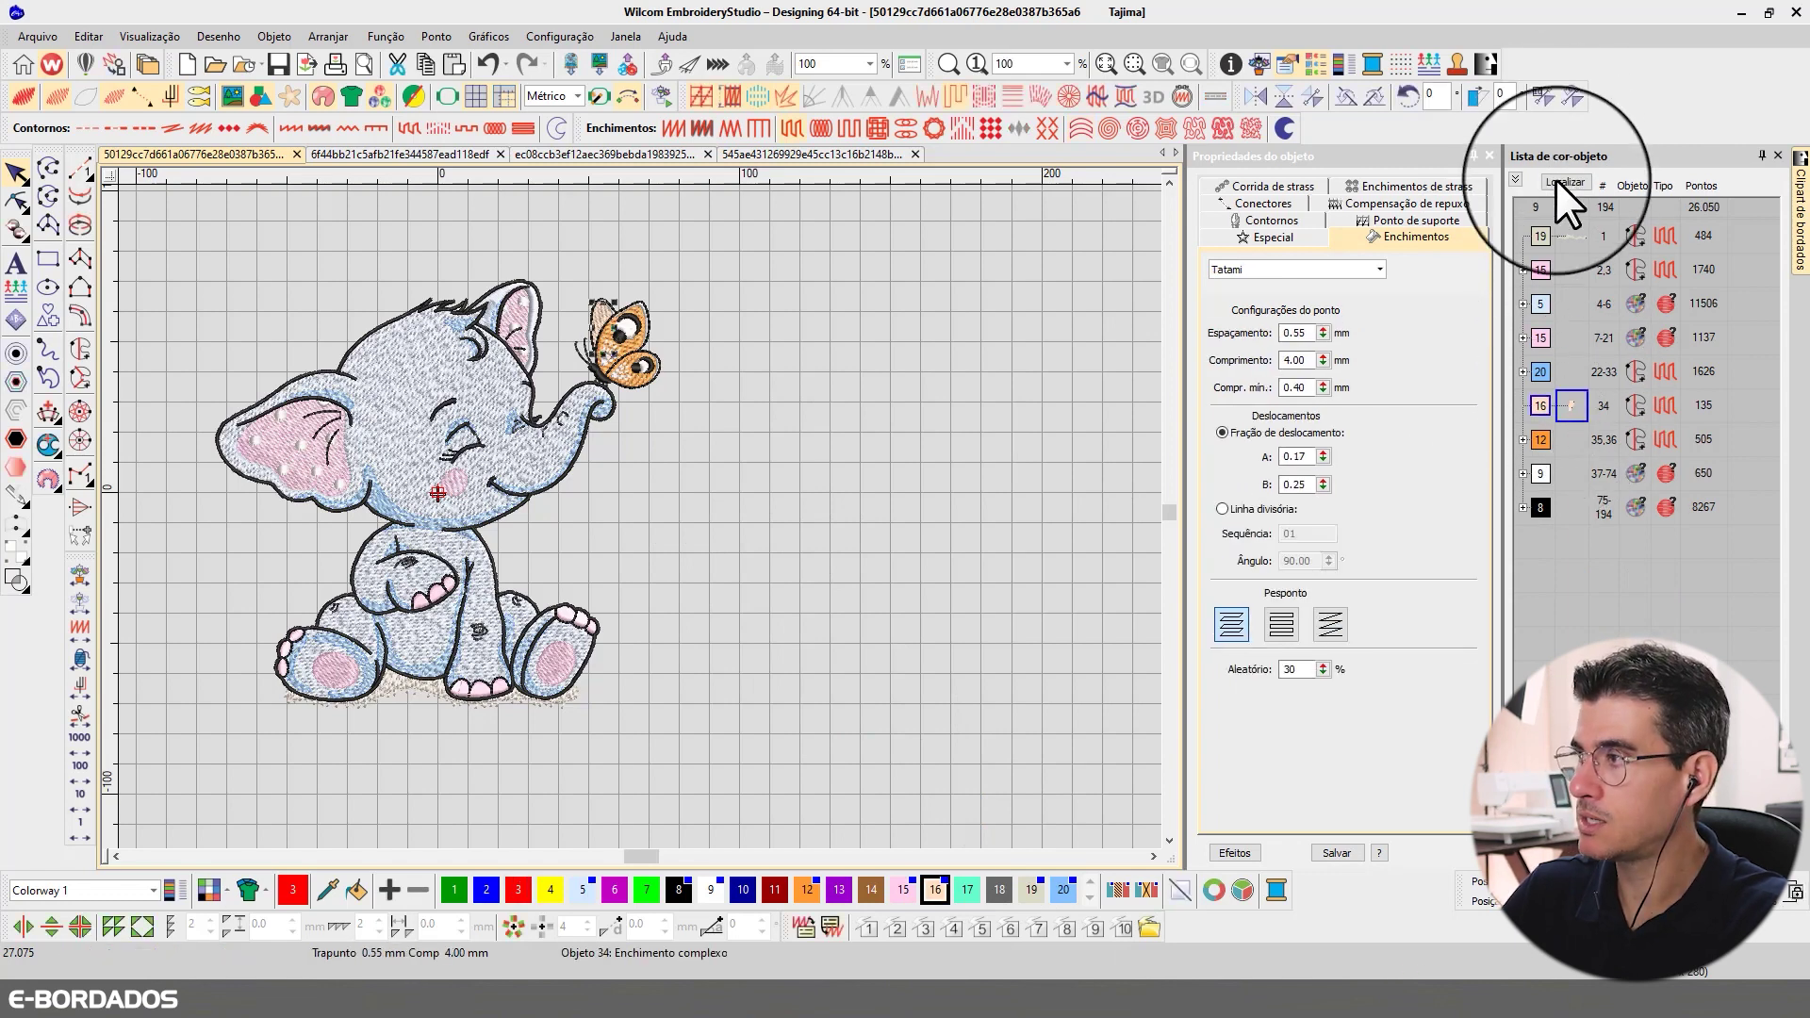
pyautogui.click(1555, 182)
pyautogui.click(1542, 441)
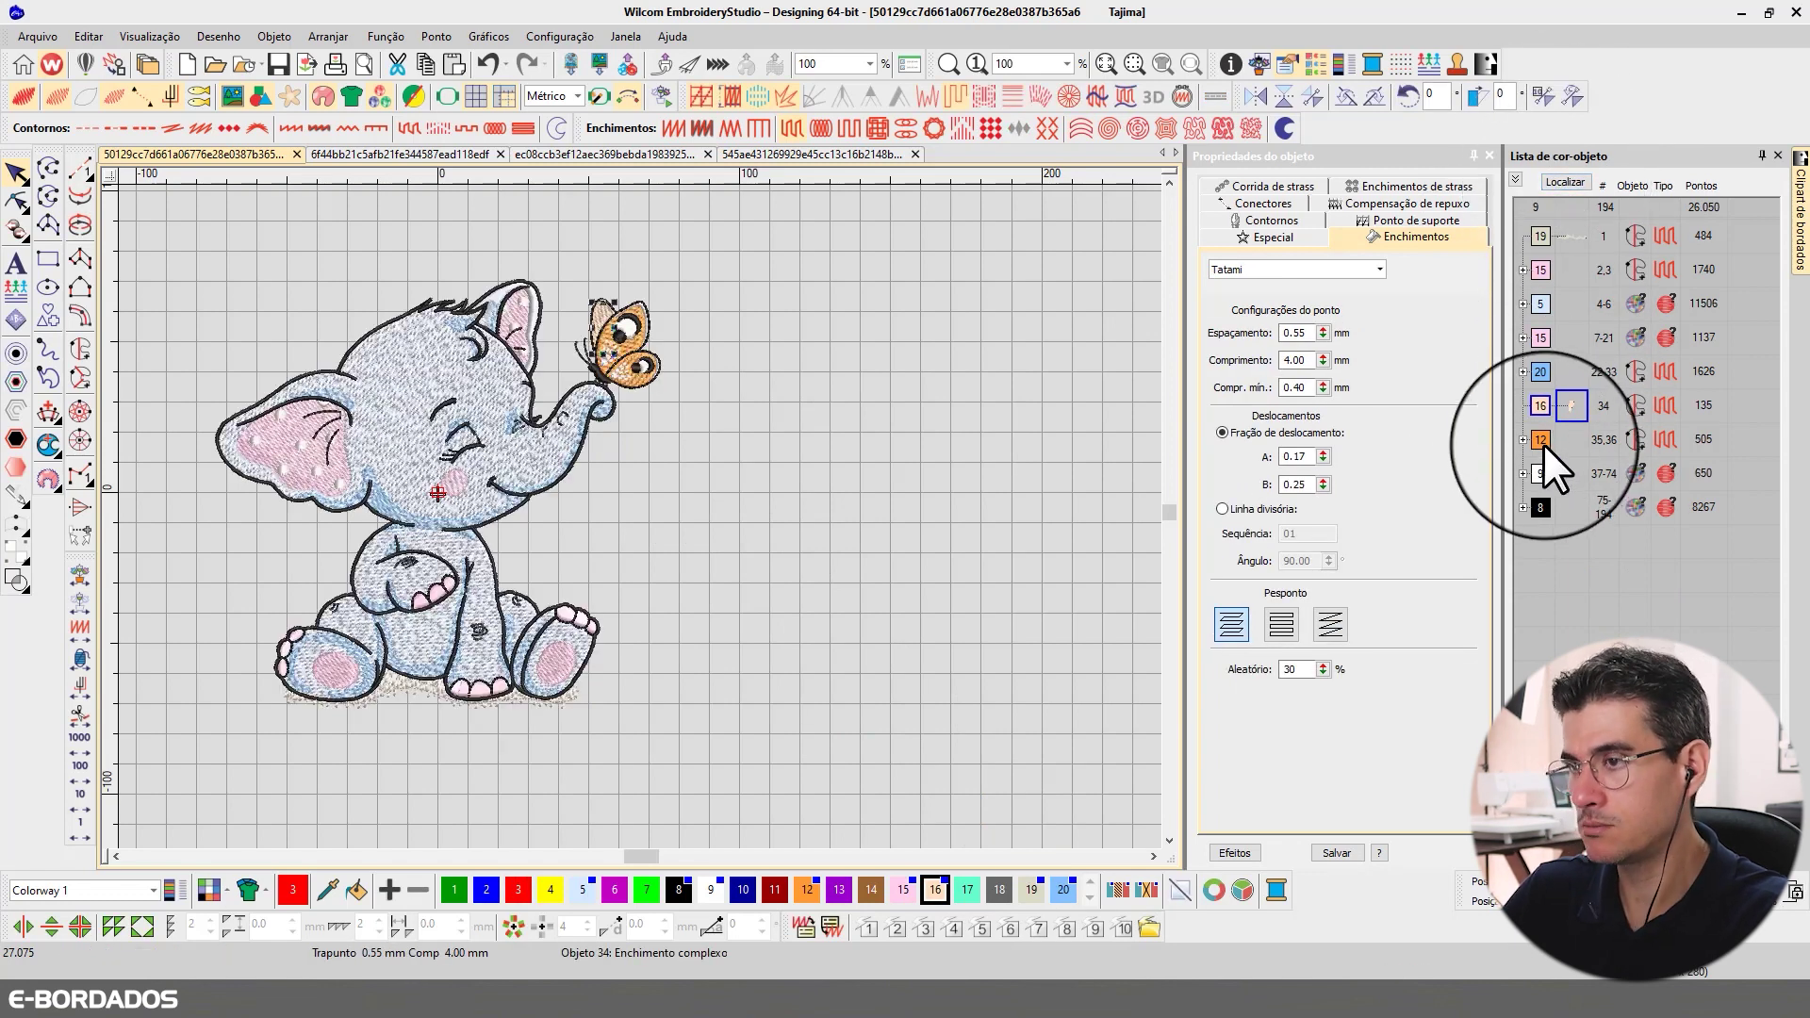
pyautogui.click(1565, 182)
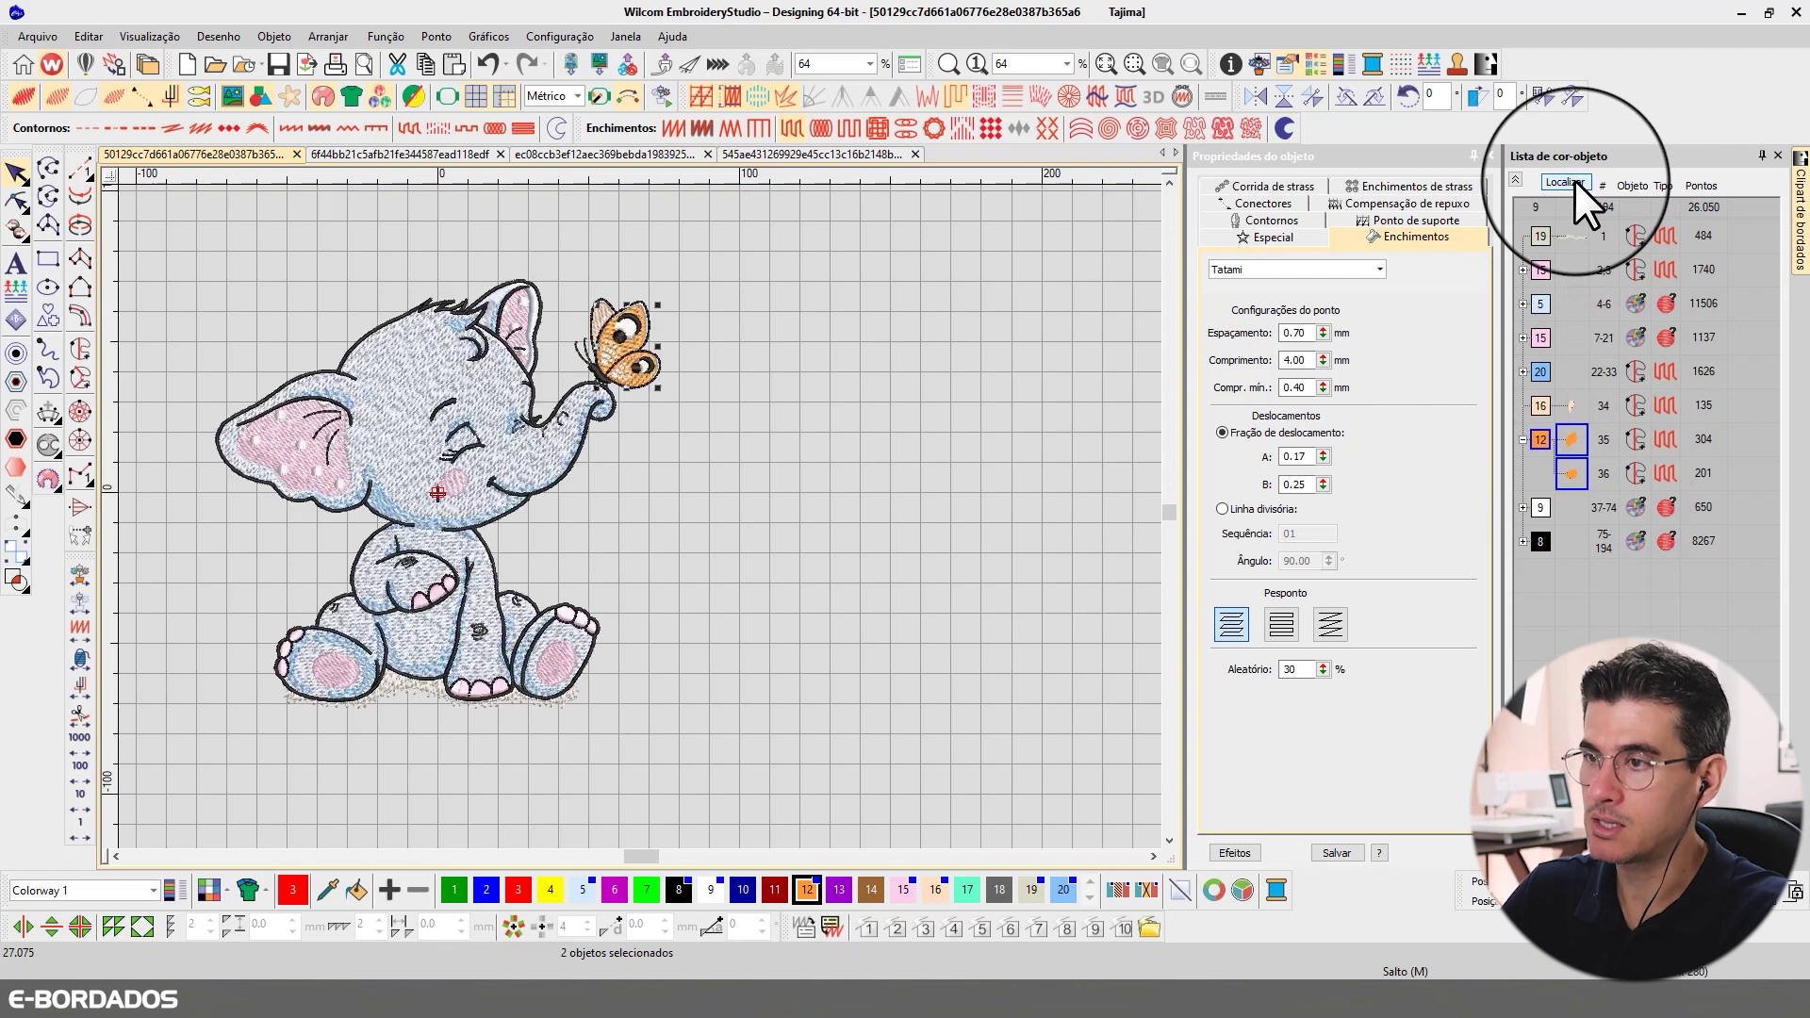
# - Isolate the white color 9 objects and select the three curved butterfly wing highlight columns in plain stitch view
pyautogui.click(1539, 509)
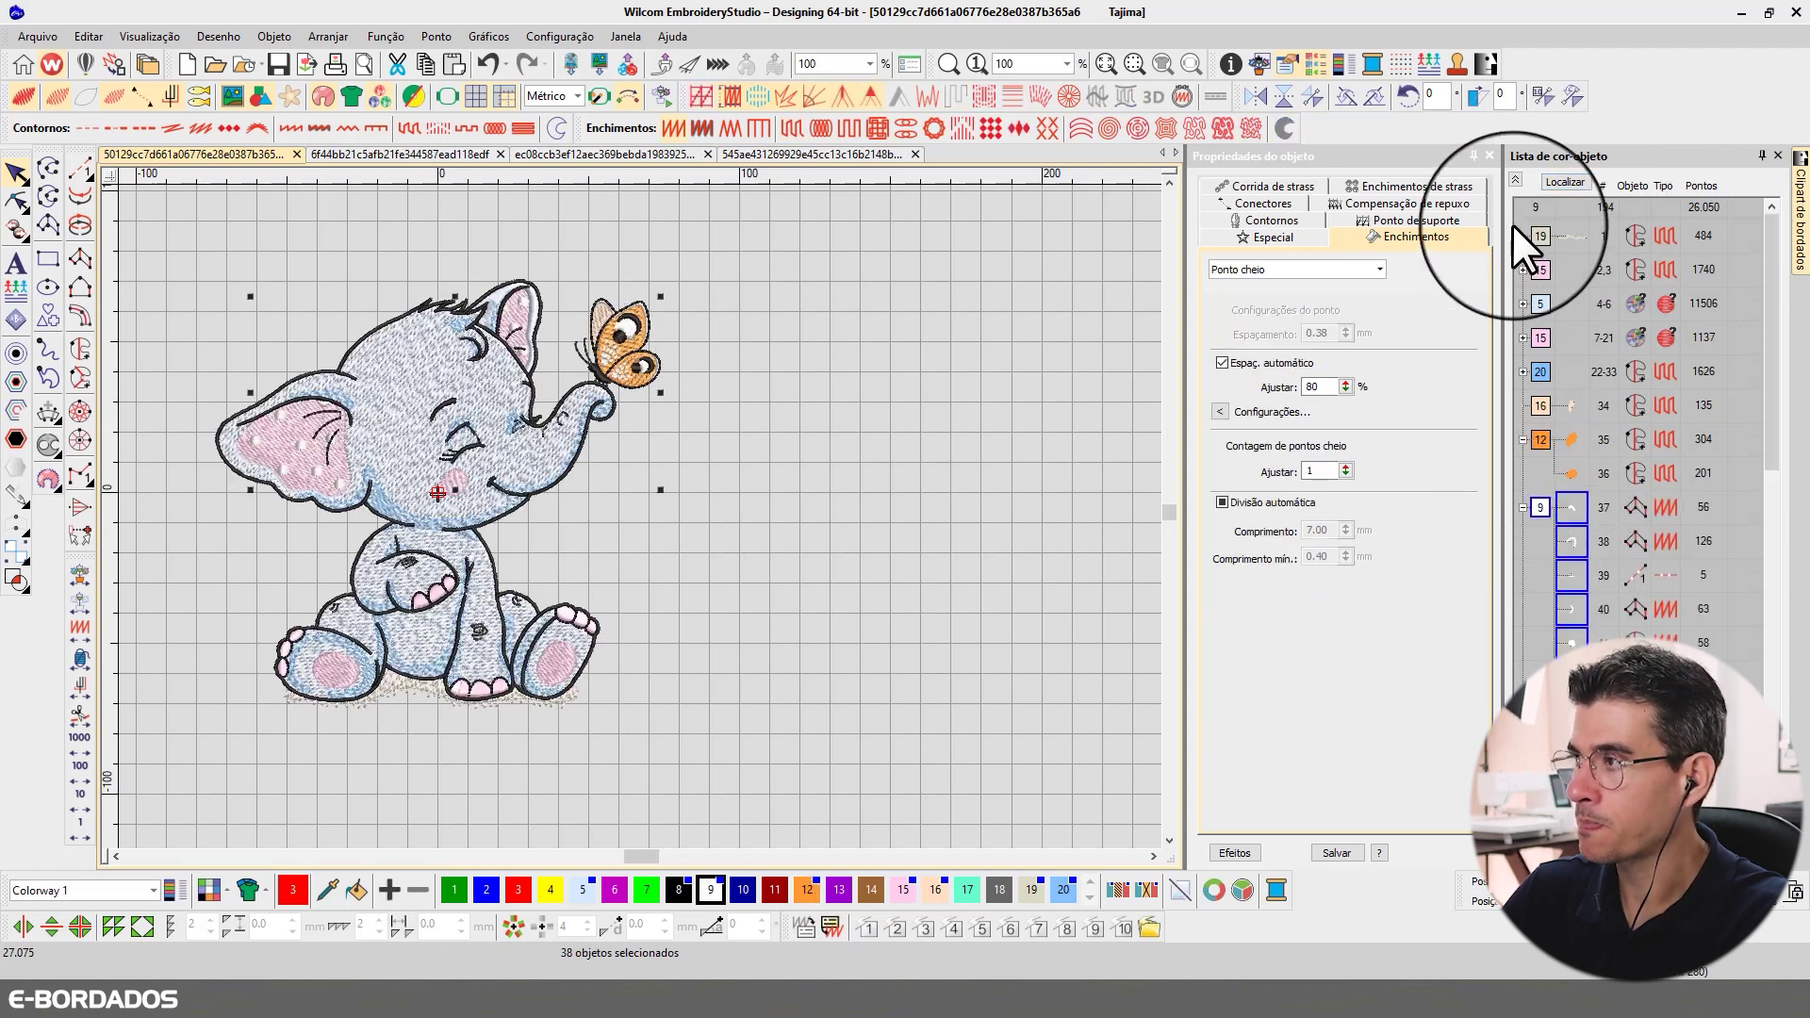
pyautogui.click(1561, 181)
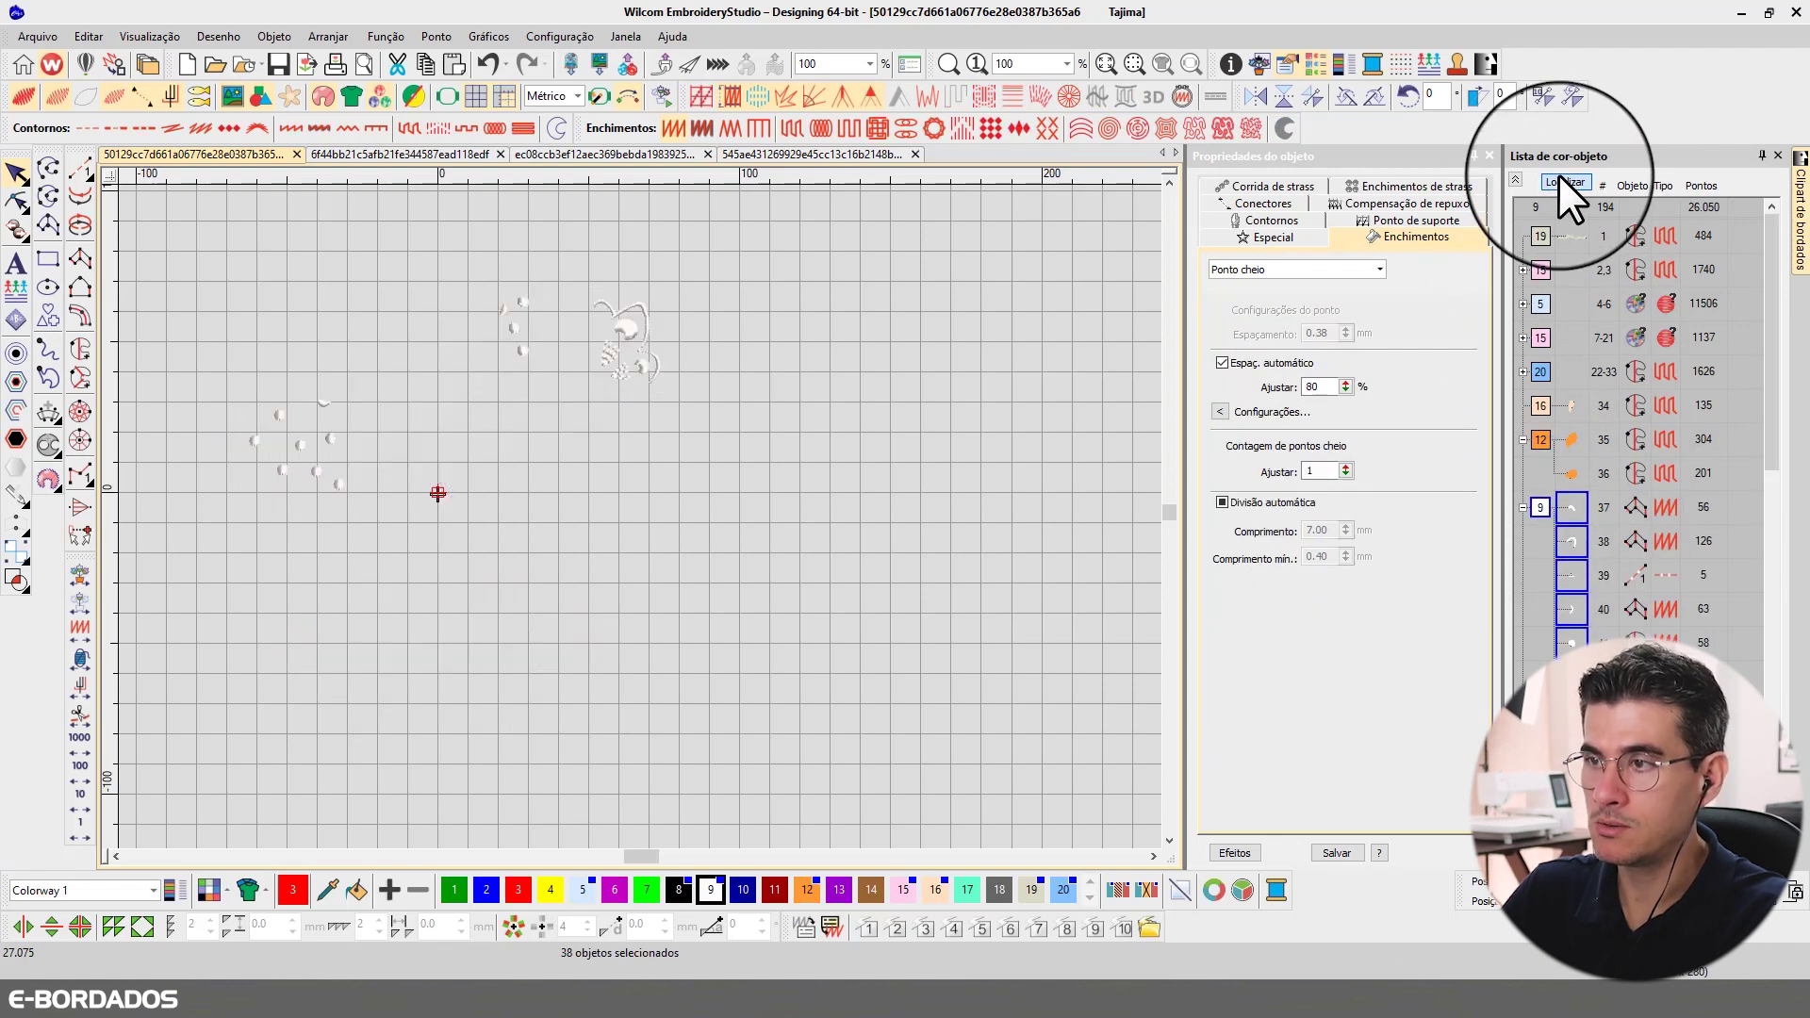
pyautogui.click(1564, 182)
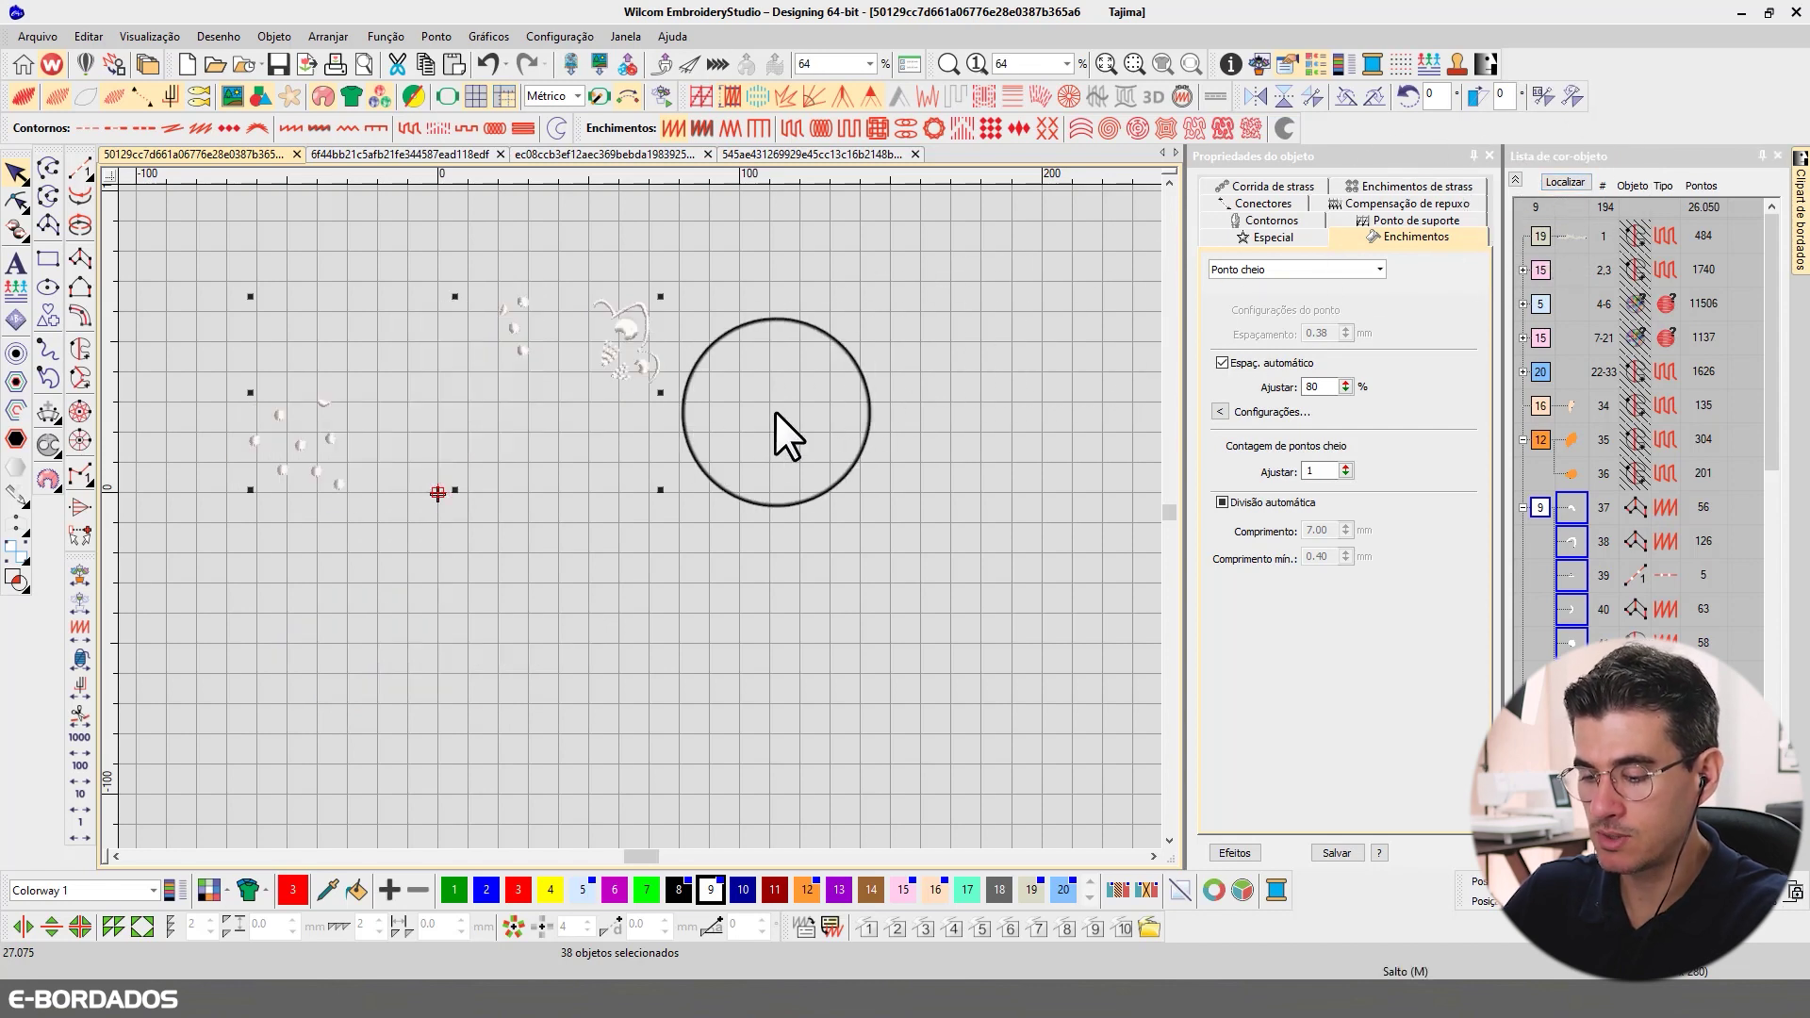
pyautogui.moveTo(585, 273); pyautogui.dragTo(699, 422)
pyautogui.click(513, 365)
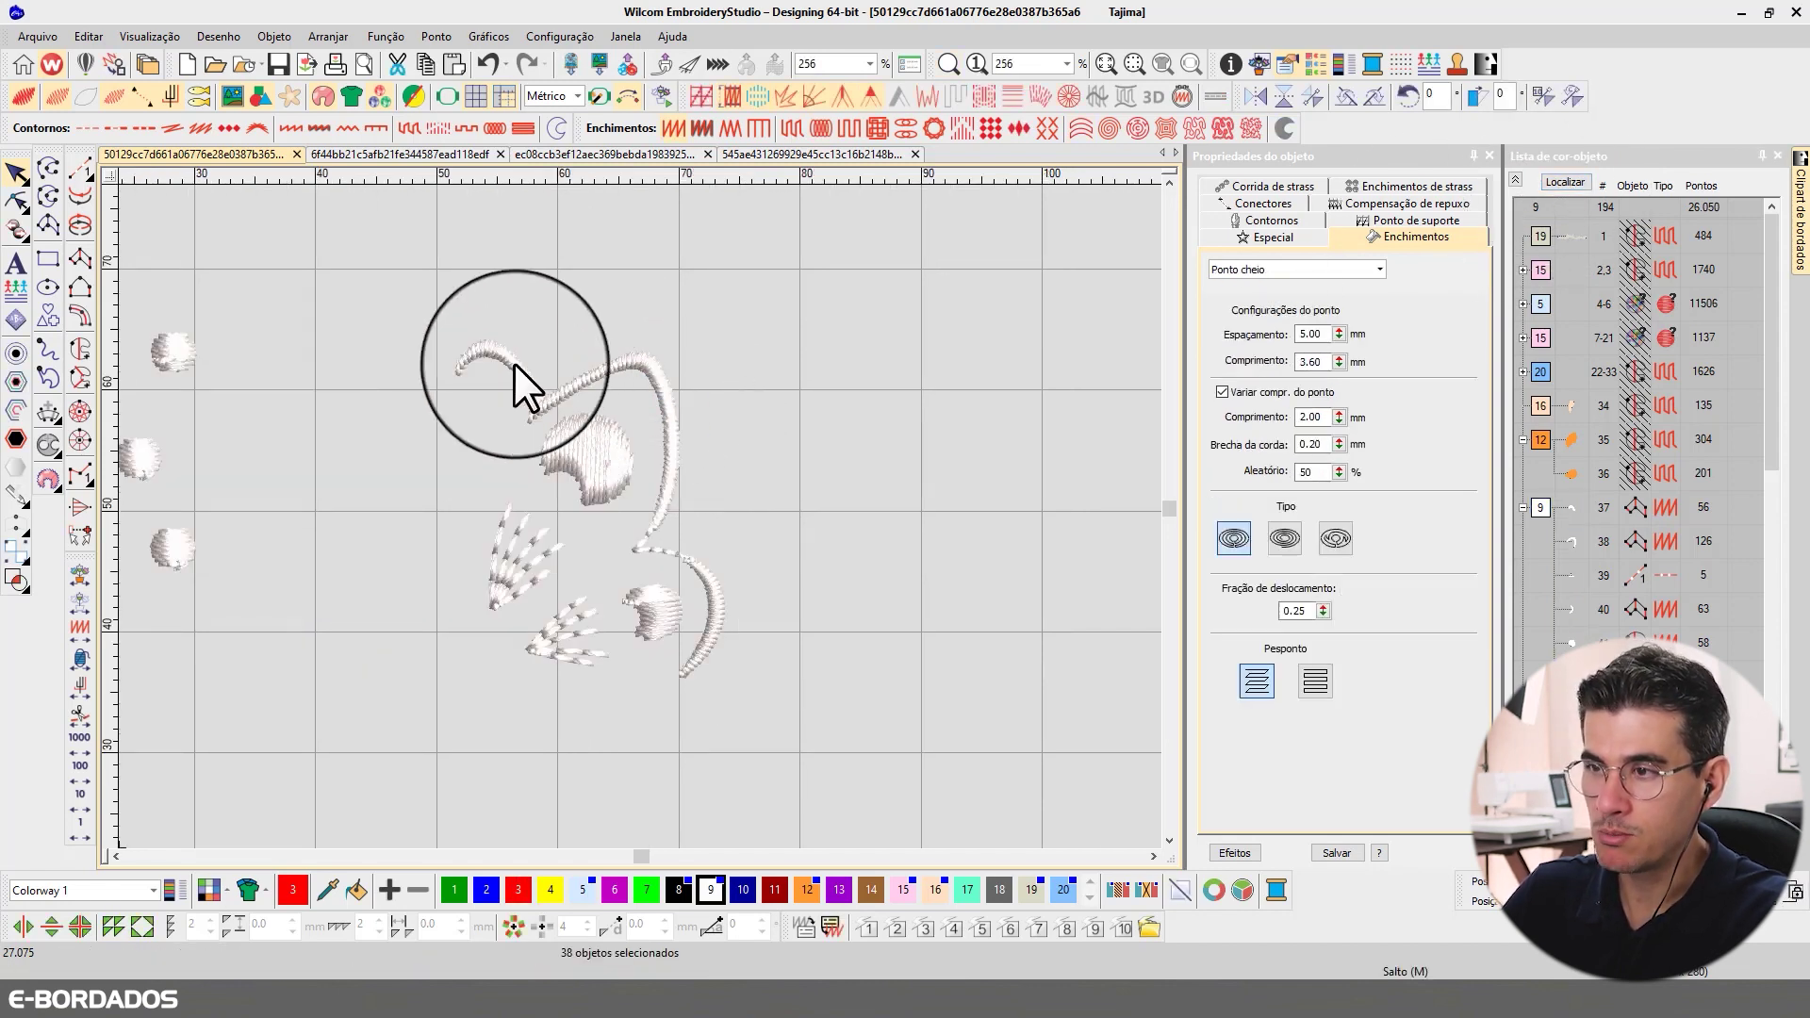
pyautogui.press('t')
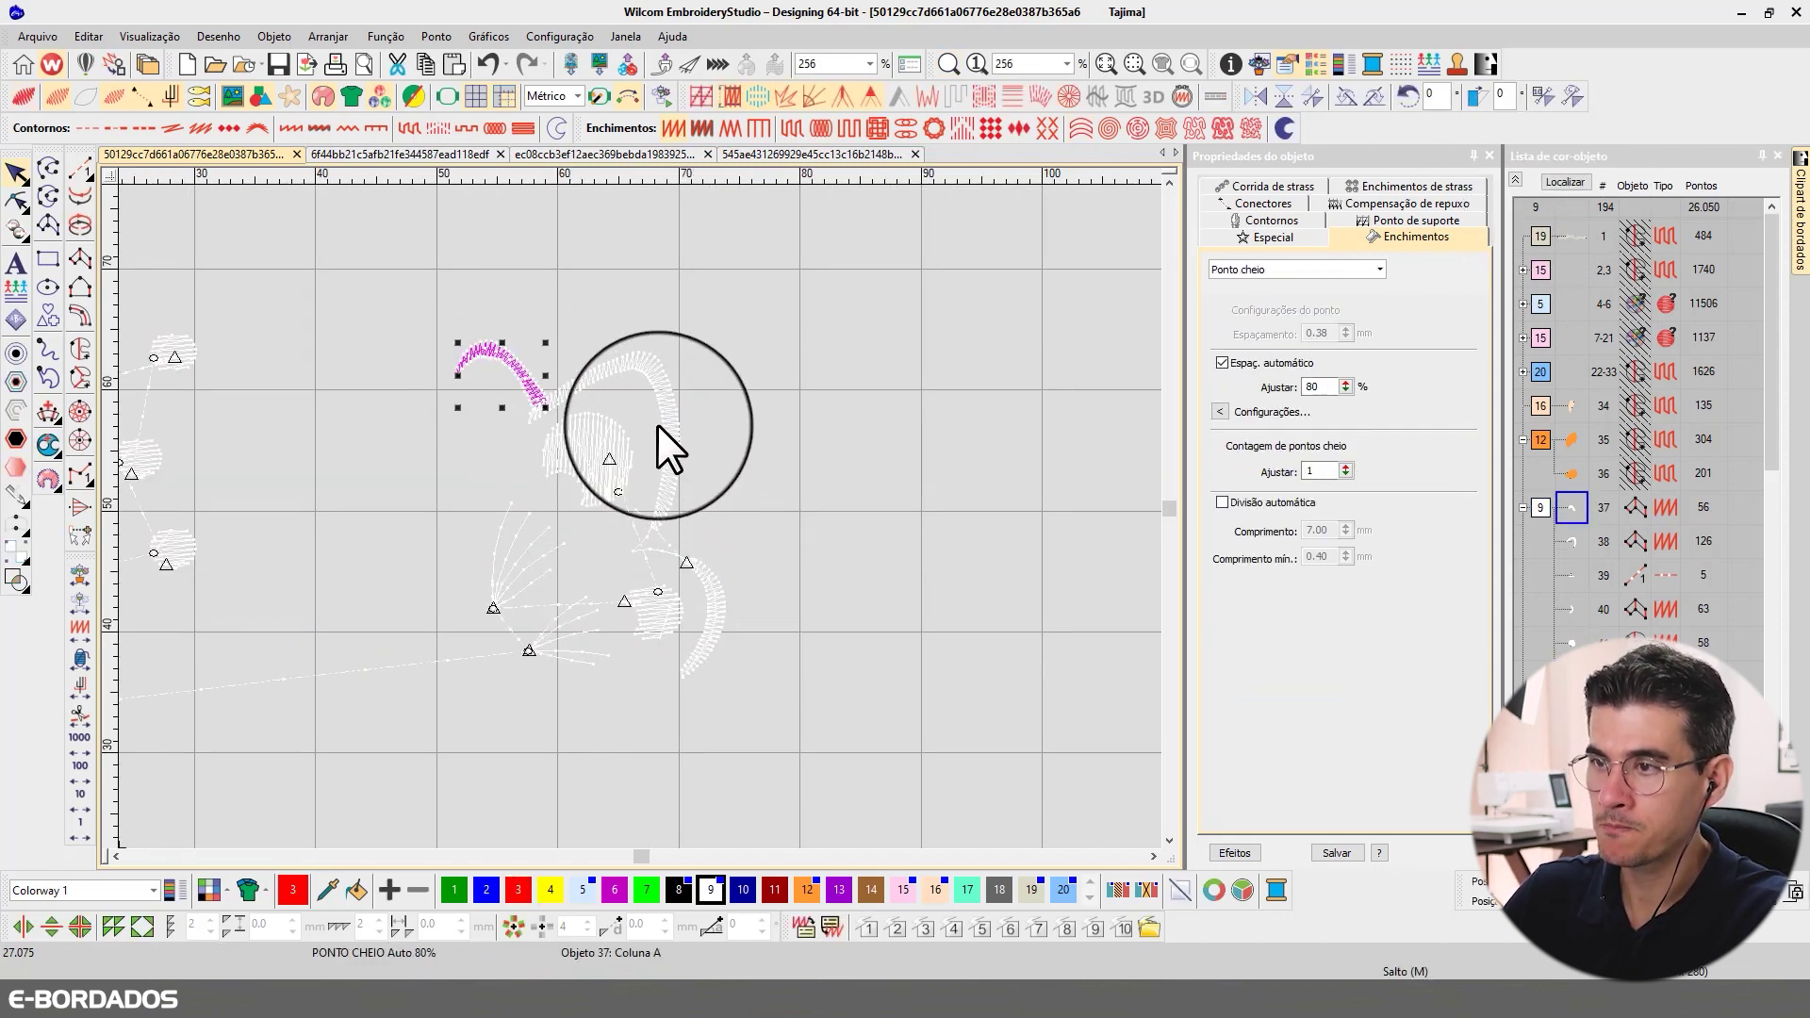
pyautogui.keyDown('ctrl'); pyautogui.click(656, 394); pyautogui.keyUp('ctrl')
pyautogui.keyDown('ctrl'); pyautogui.click(705, 592); pyautogui.keyUp('ctrl')
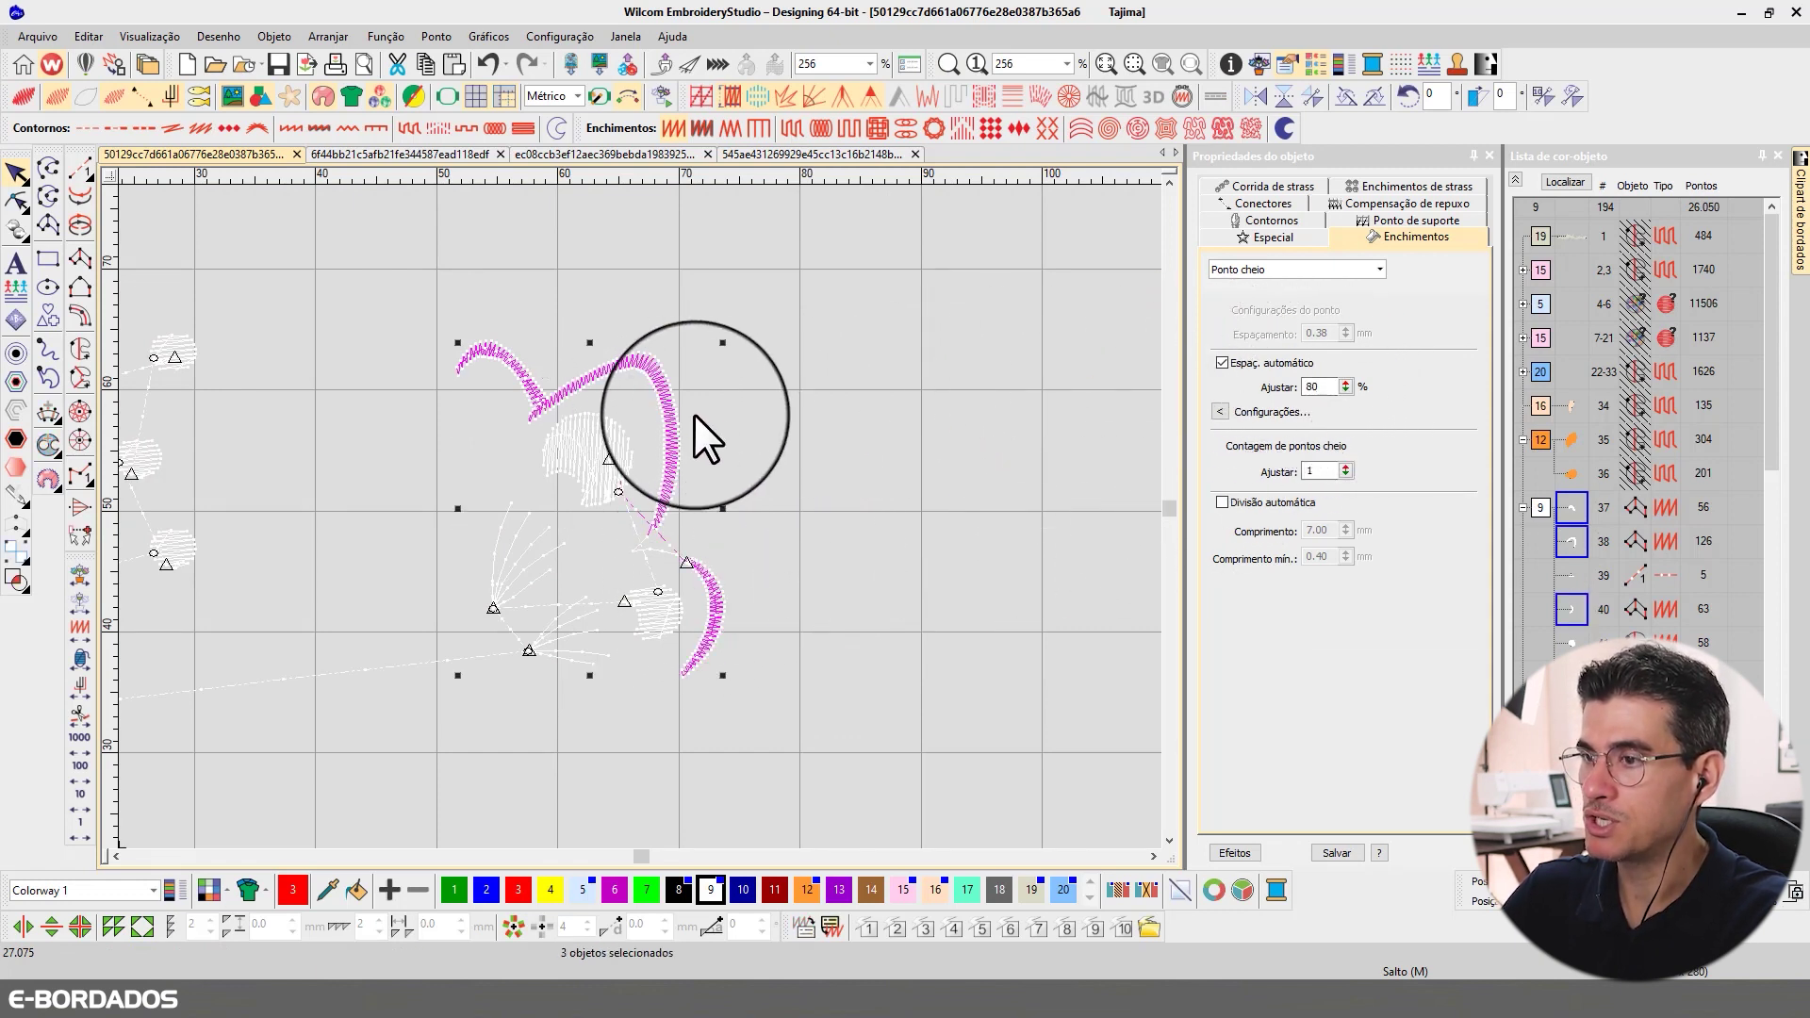
# - Set the pull compensation of the three selected wing columns to 0.40 mm
pyautogui.click(1379, 204)
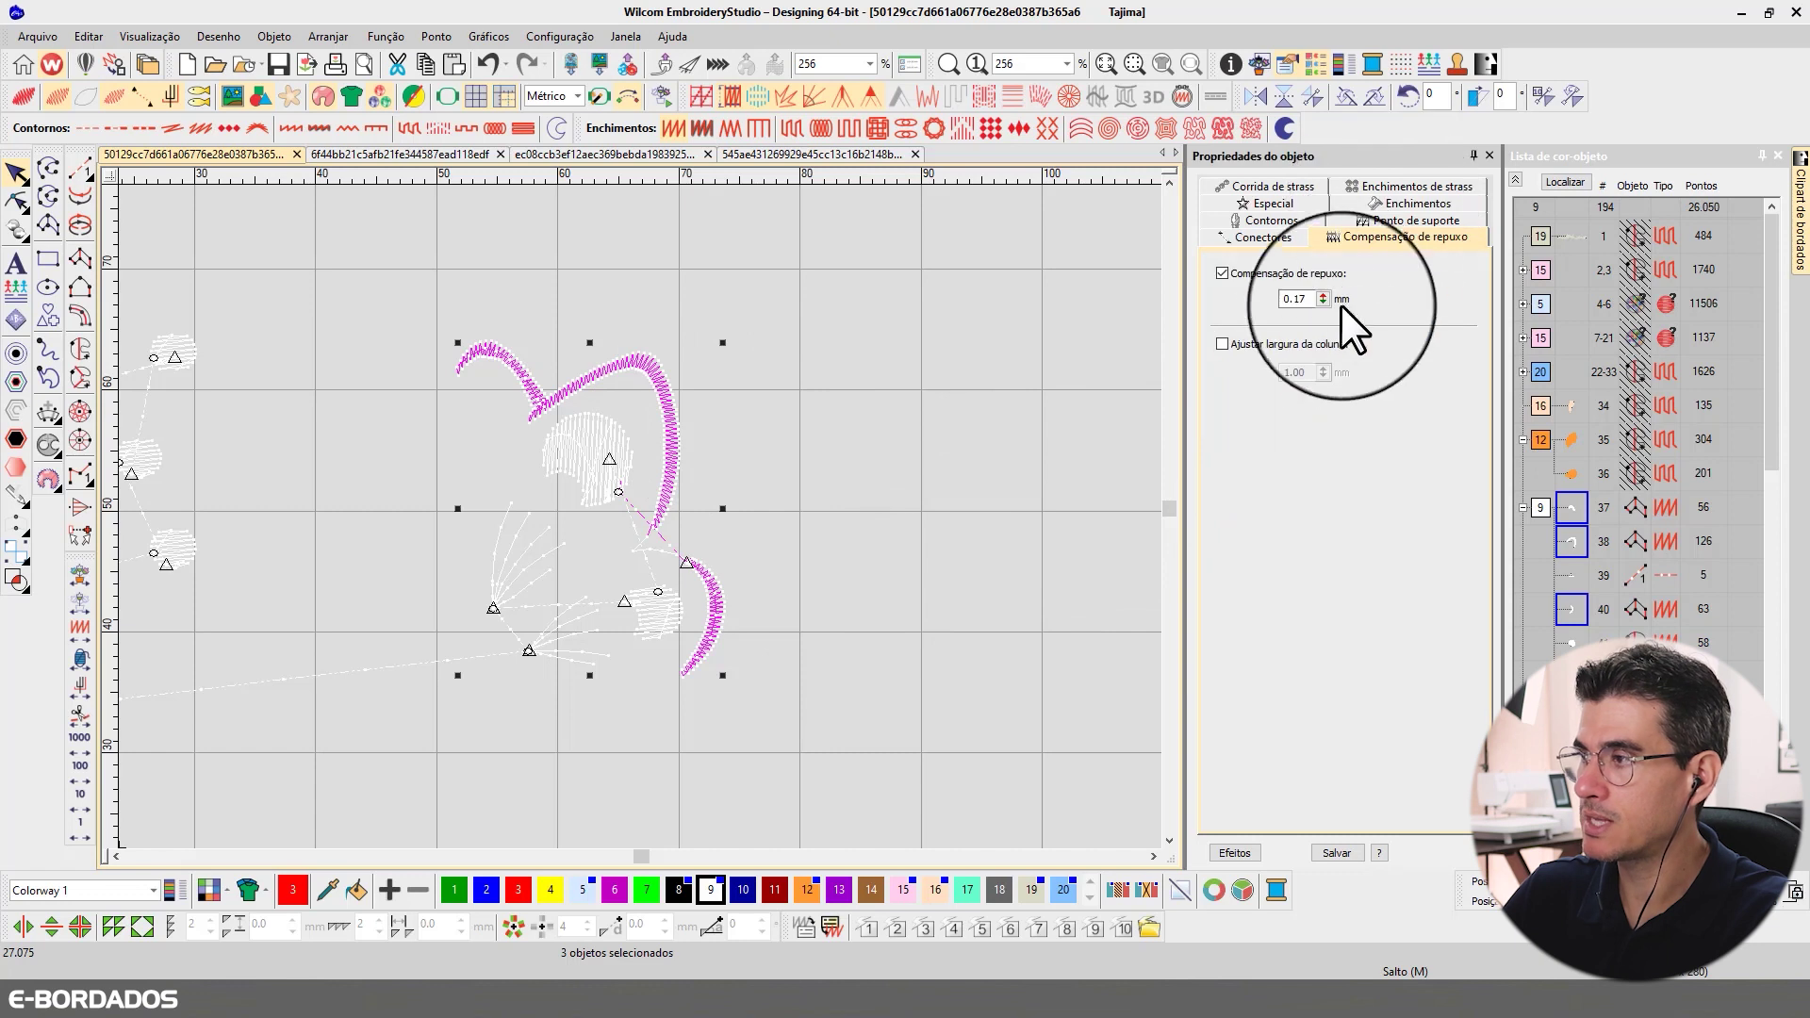
pyautogui.doubleClick(1299, 300)
pyautogui.write('0.40')
pyautogui.press('Return')
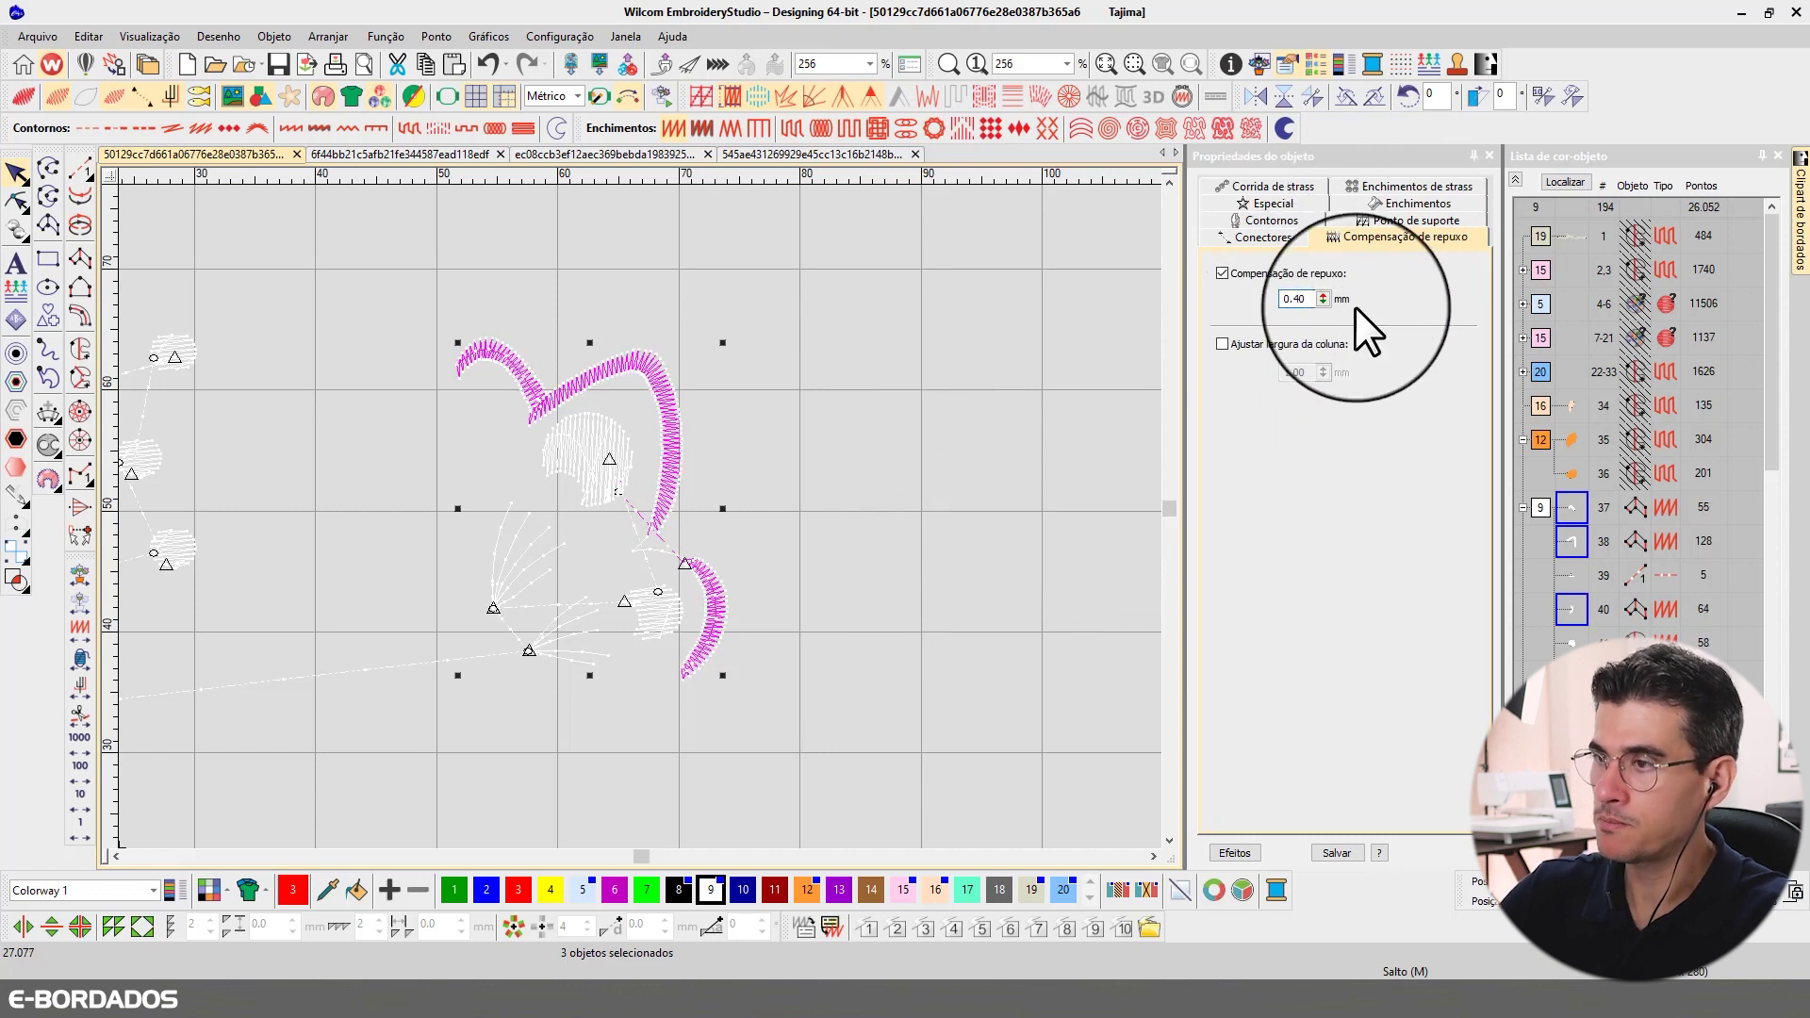
# - Turn off automatic spacing for the three wing columns and set their satin spacing to 0.65 mm
pyautogui.click(1379, 205)
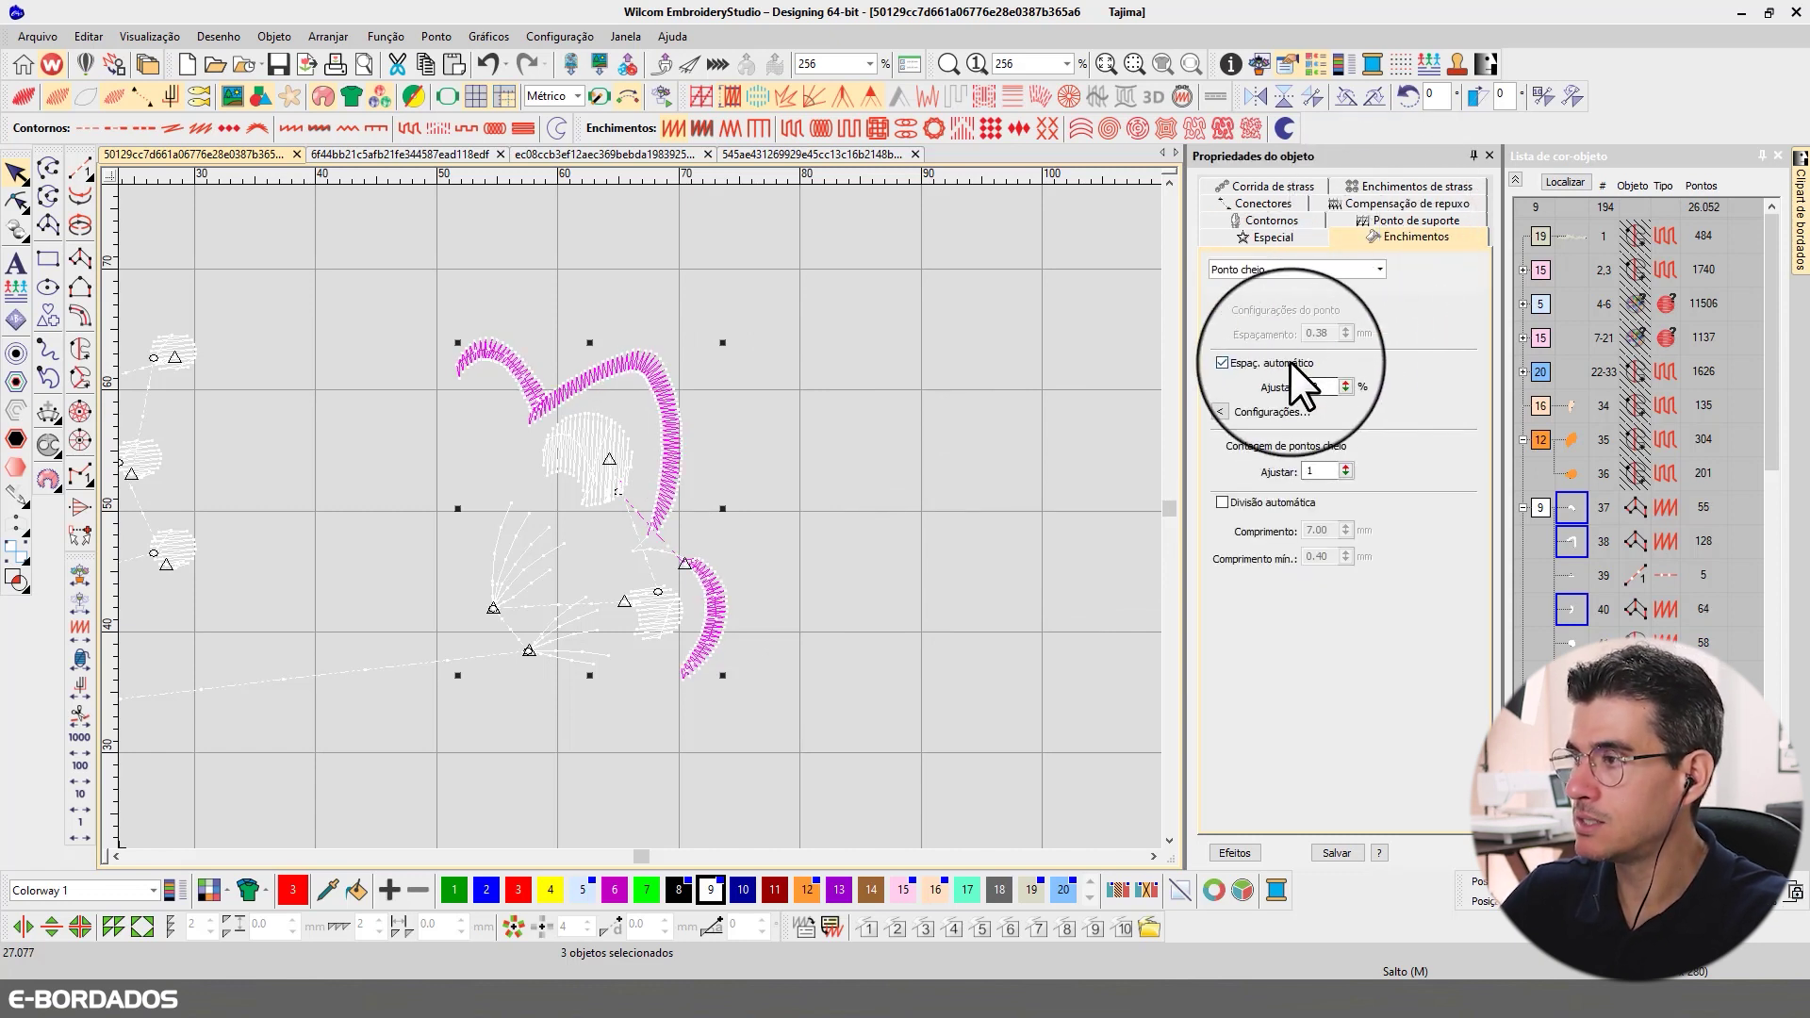
pyautogui.click(1290, 362)
pyautogui.doubleClick(1318, 333)
pyautogui.write('0.65')
pyautogui.press('Return')
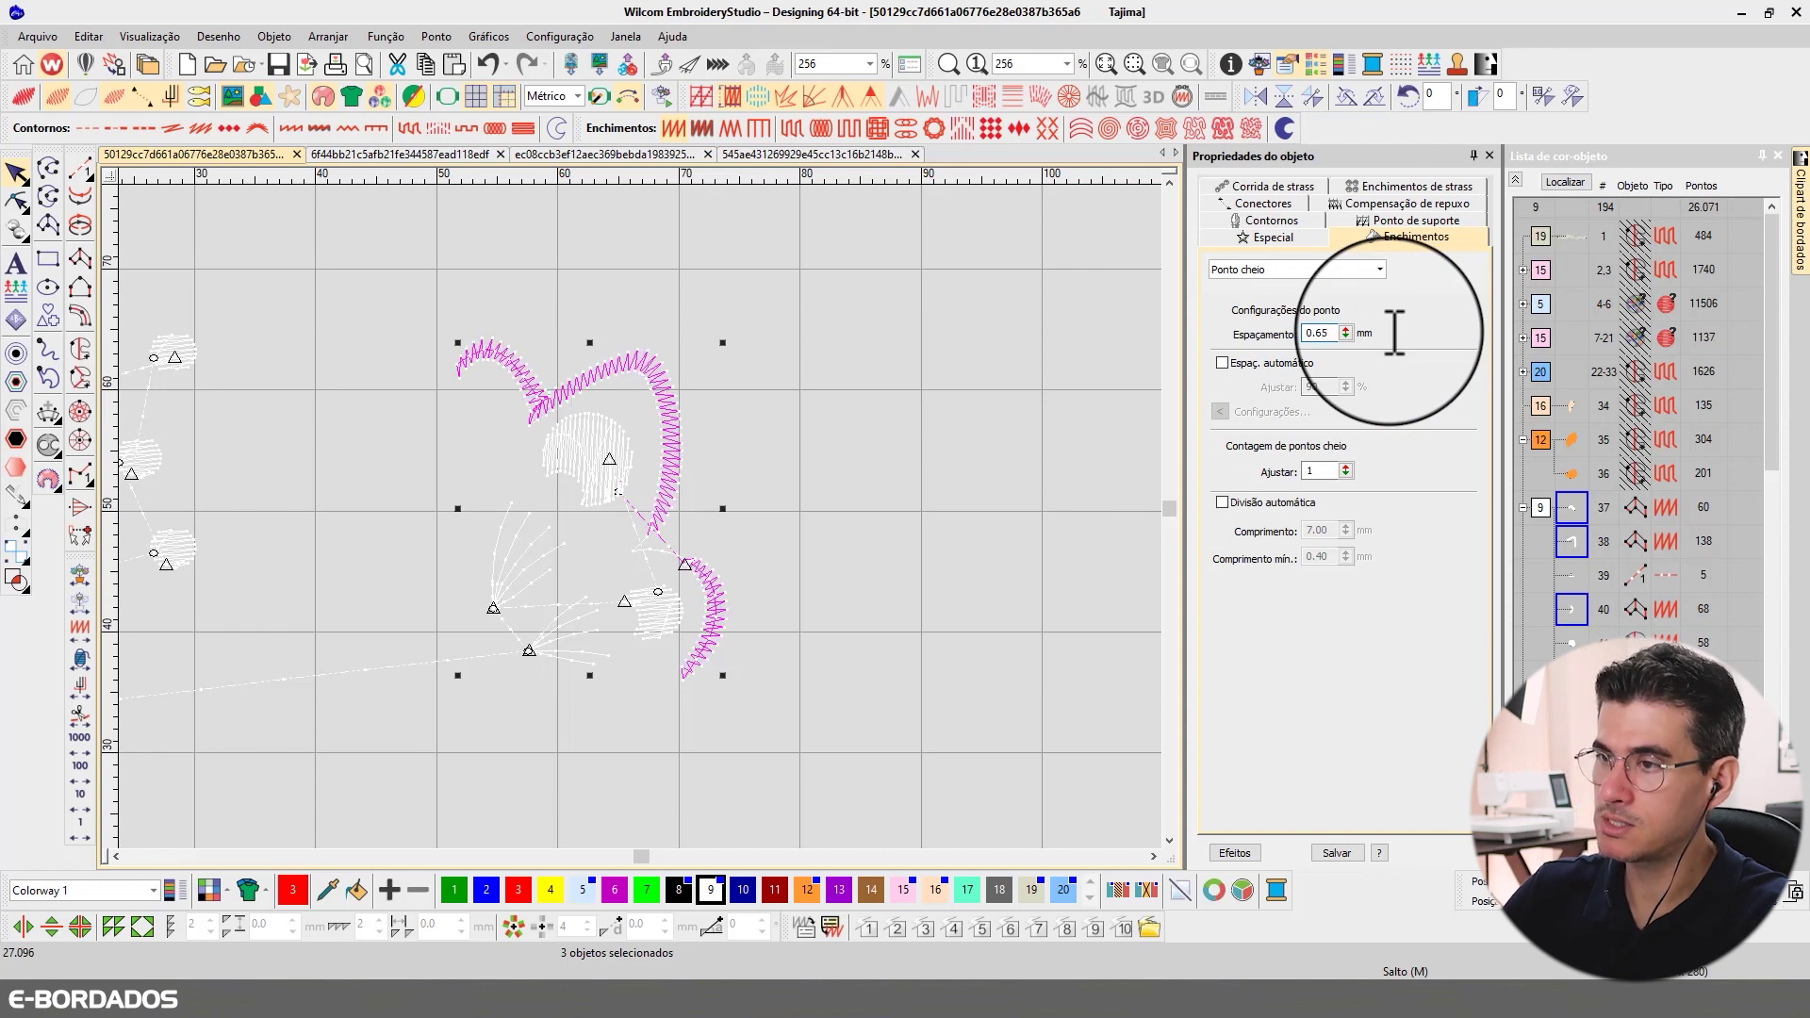
# - Increase the satin spacing of the three wing columns to 0.70 mm and deselect them
pyautogui.moveTo(1320, 333); pyautogui.dragTo(1356, 332)
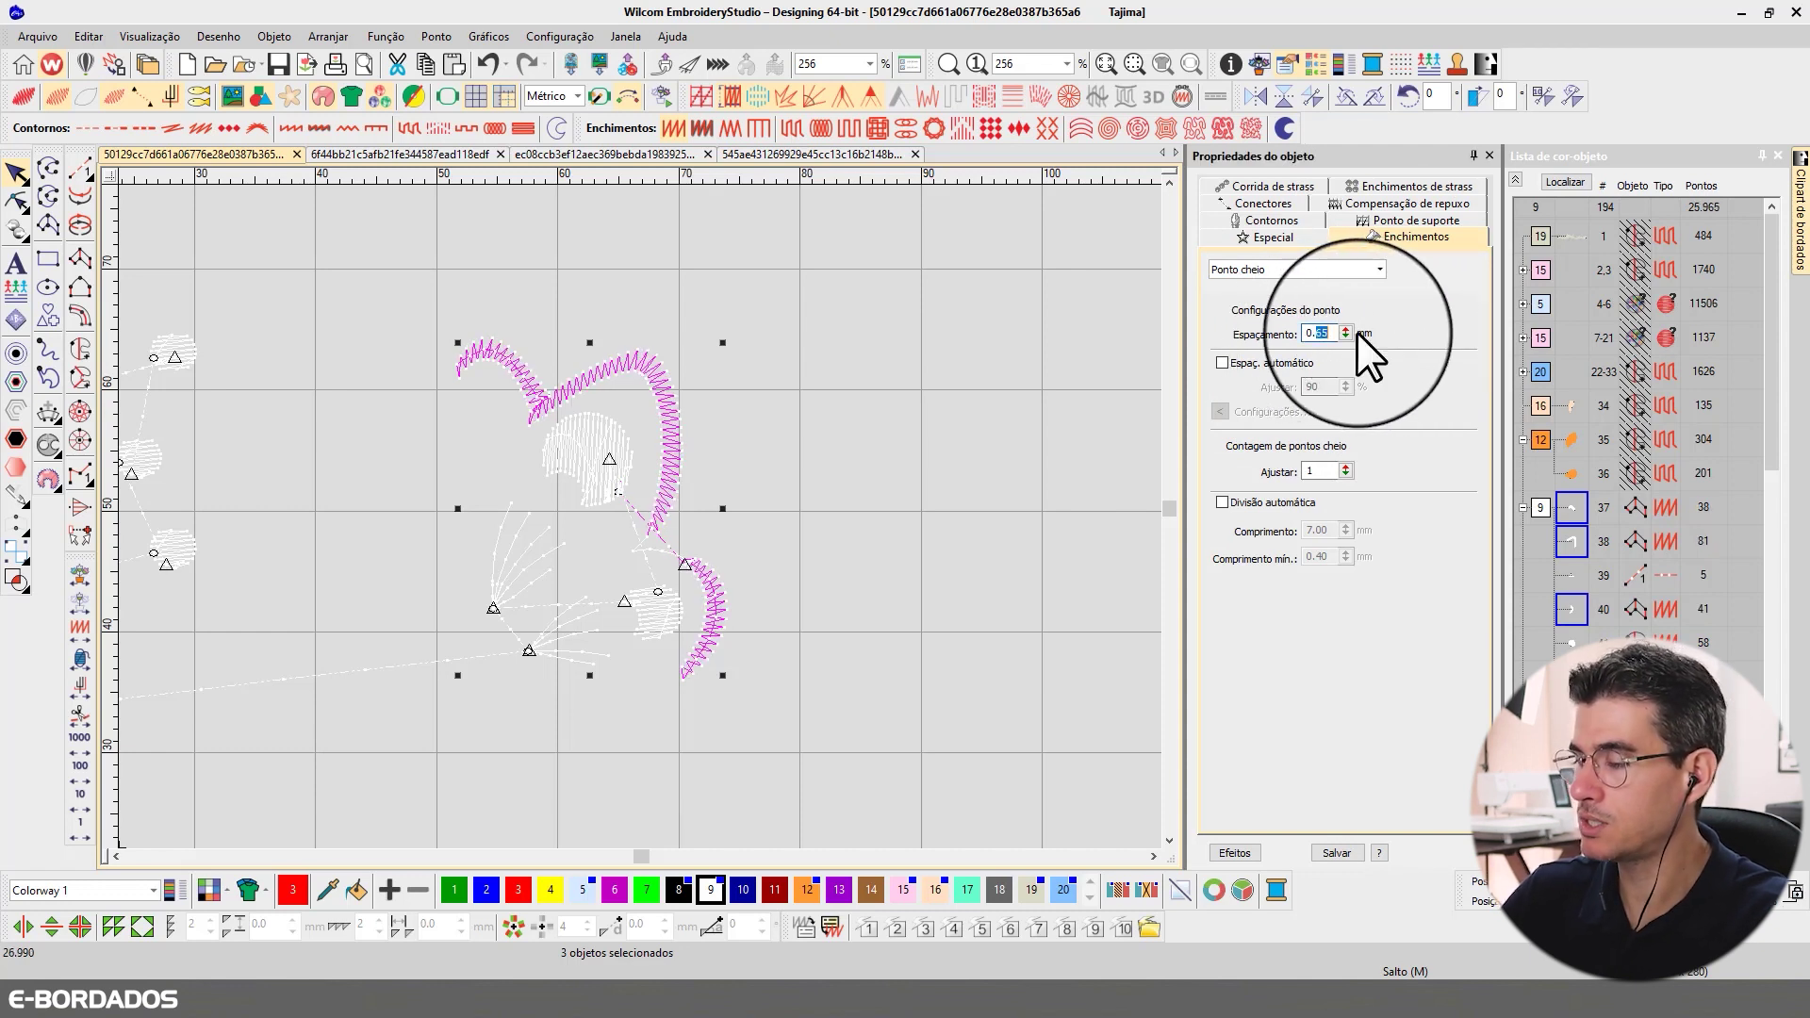
pyautogui.write('0.70')
pyautogui.press('Return')
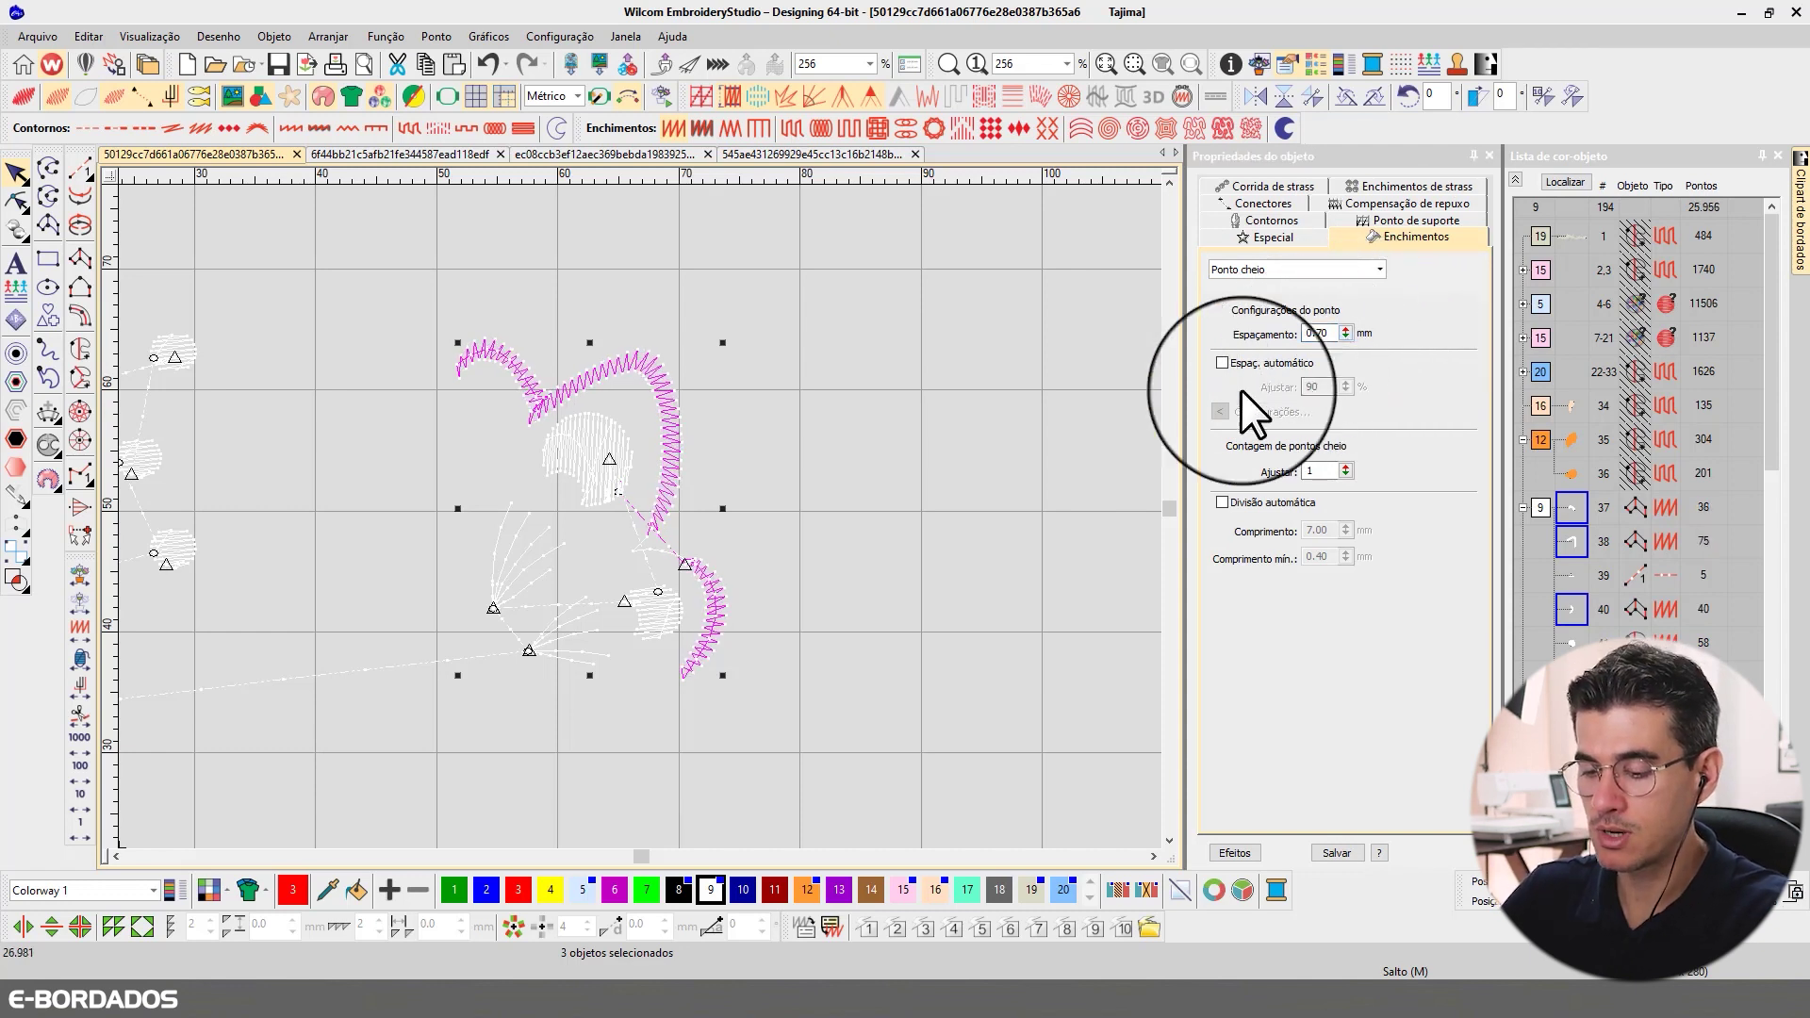
pyautogui.press('t')
pyautogui.press('t')
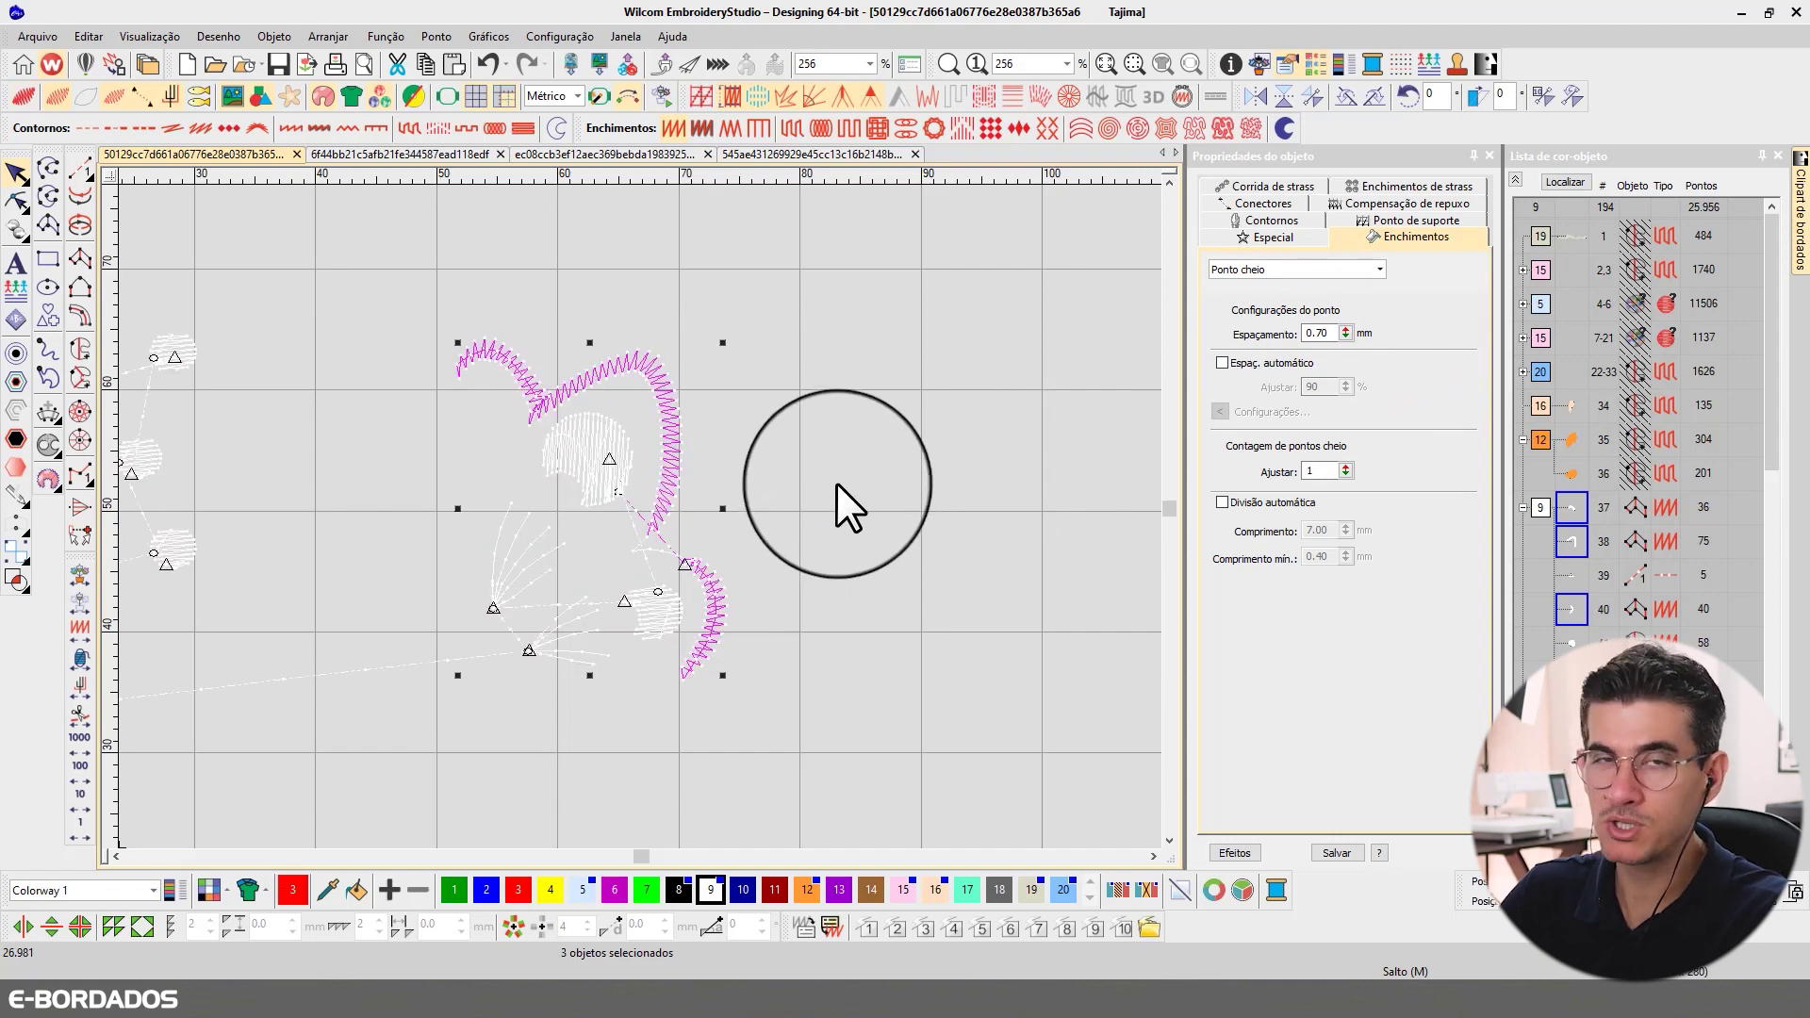
pyautogui.press('Escape')
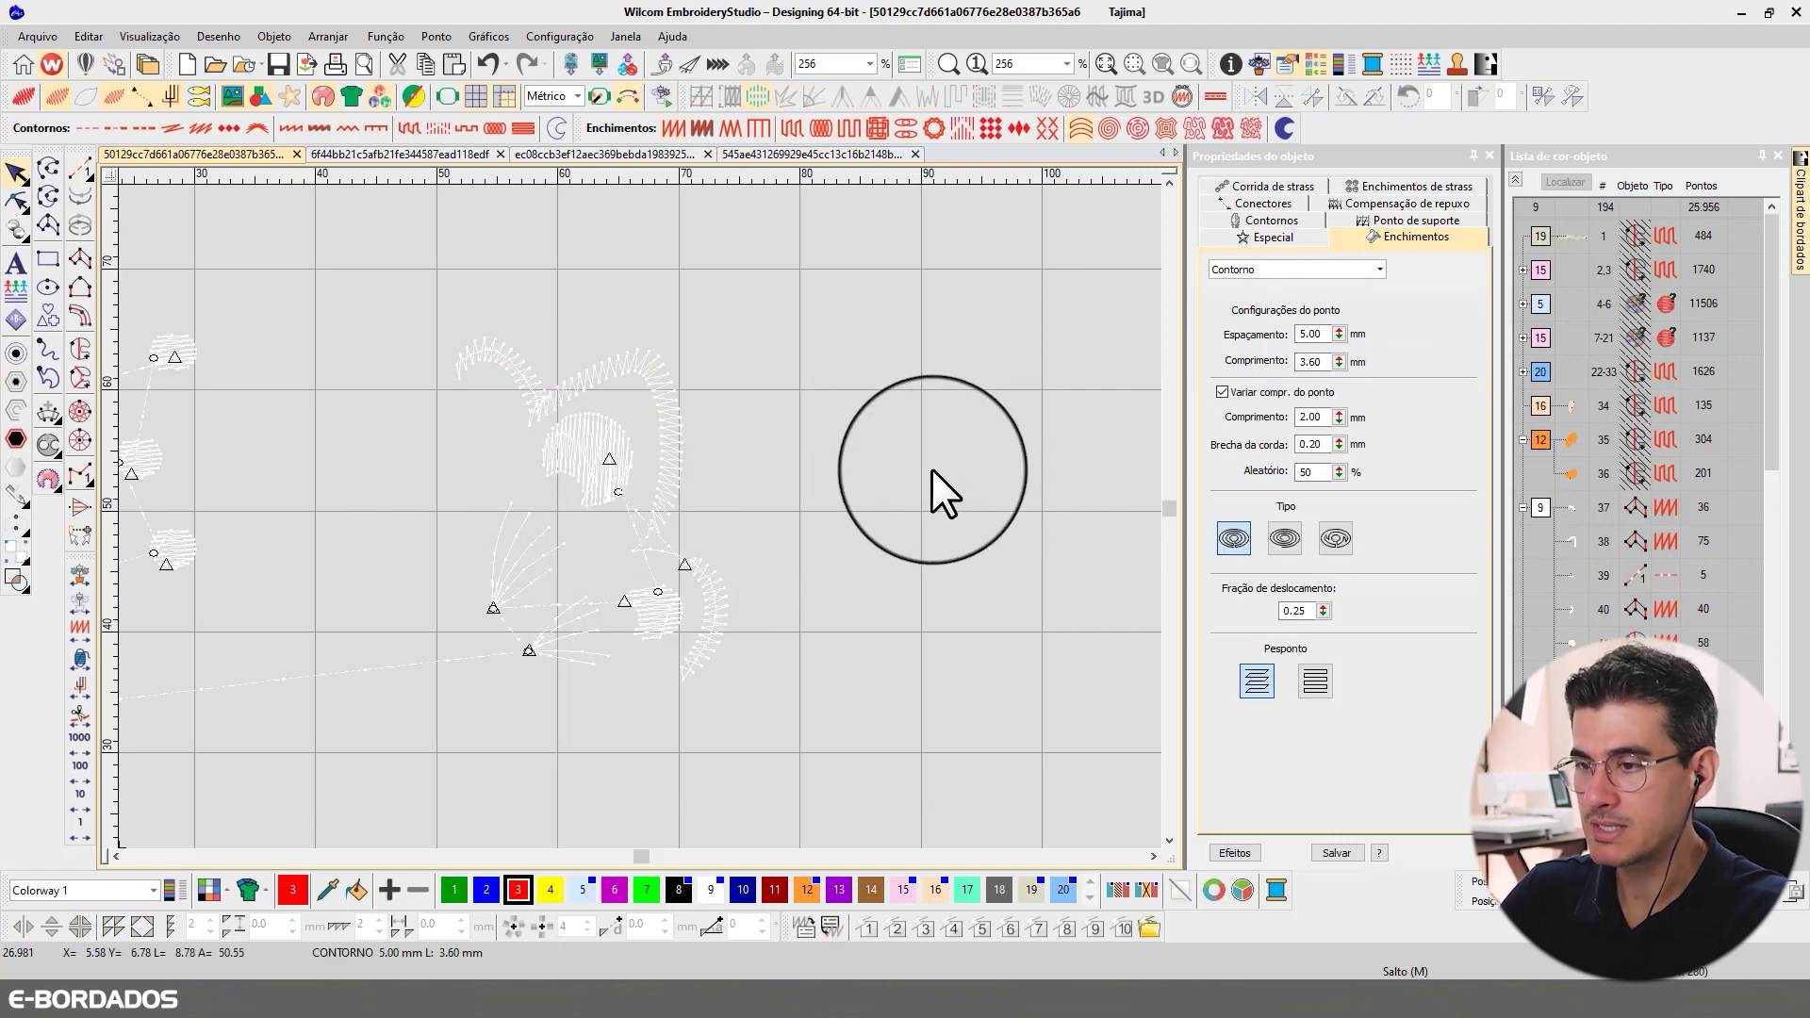
# - Redisplay the full design, then isolate the black color 8 outlines and show them in realistic stitch view with nothing selected
pyautogui.scroll(-2, 931, 470)
pyautogui.scroll(-1, 640, 516)
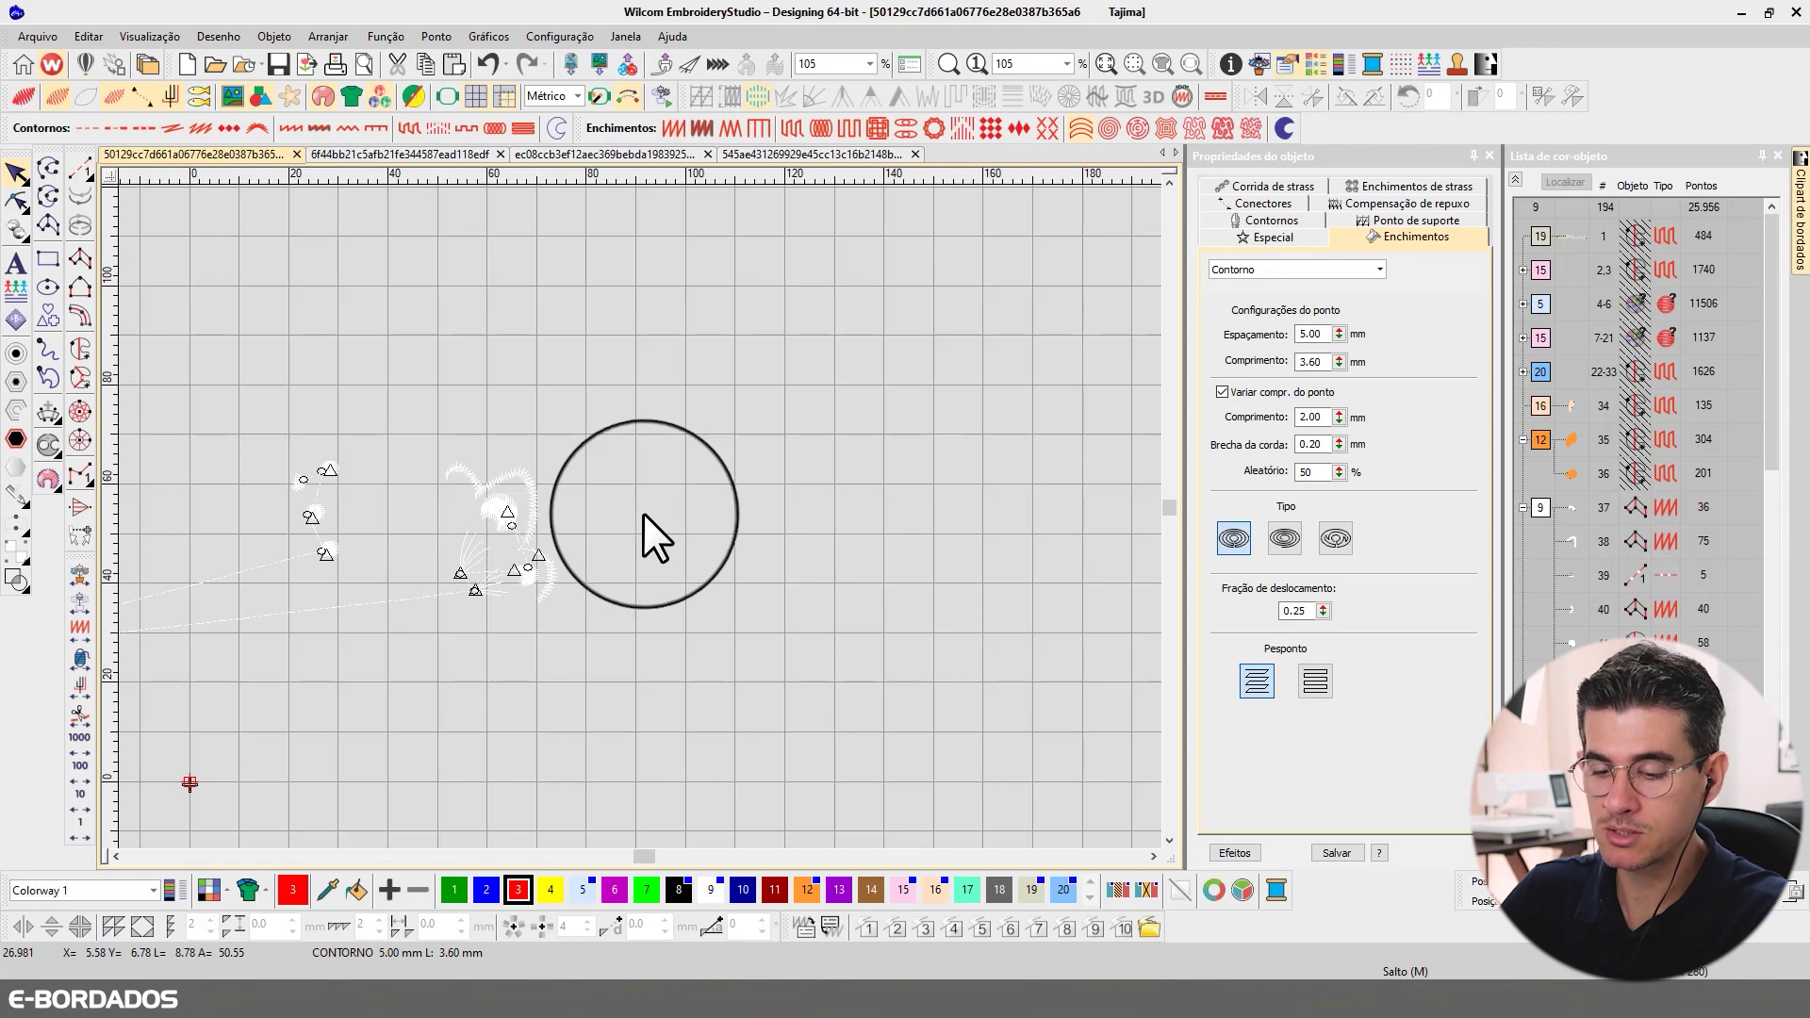
pyautogui.scroll(-1, 670, 513)
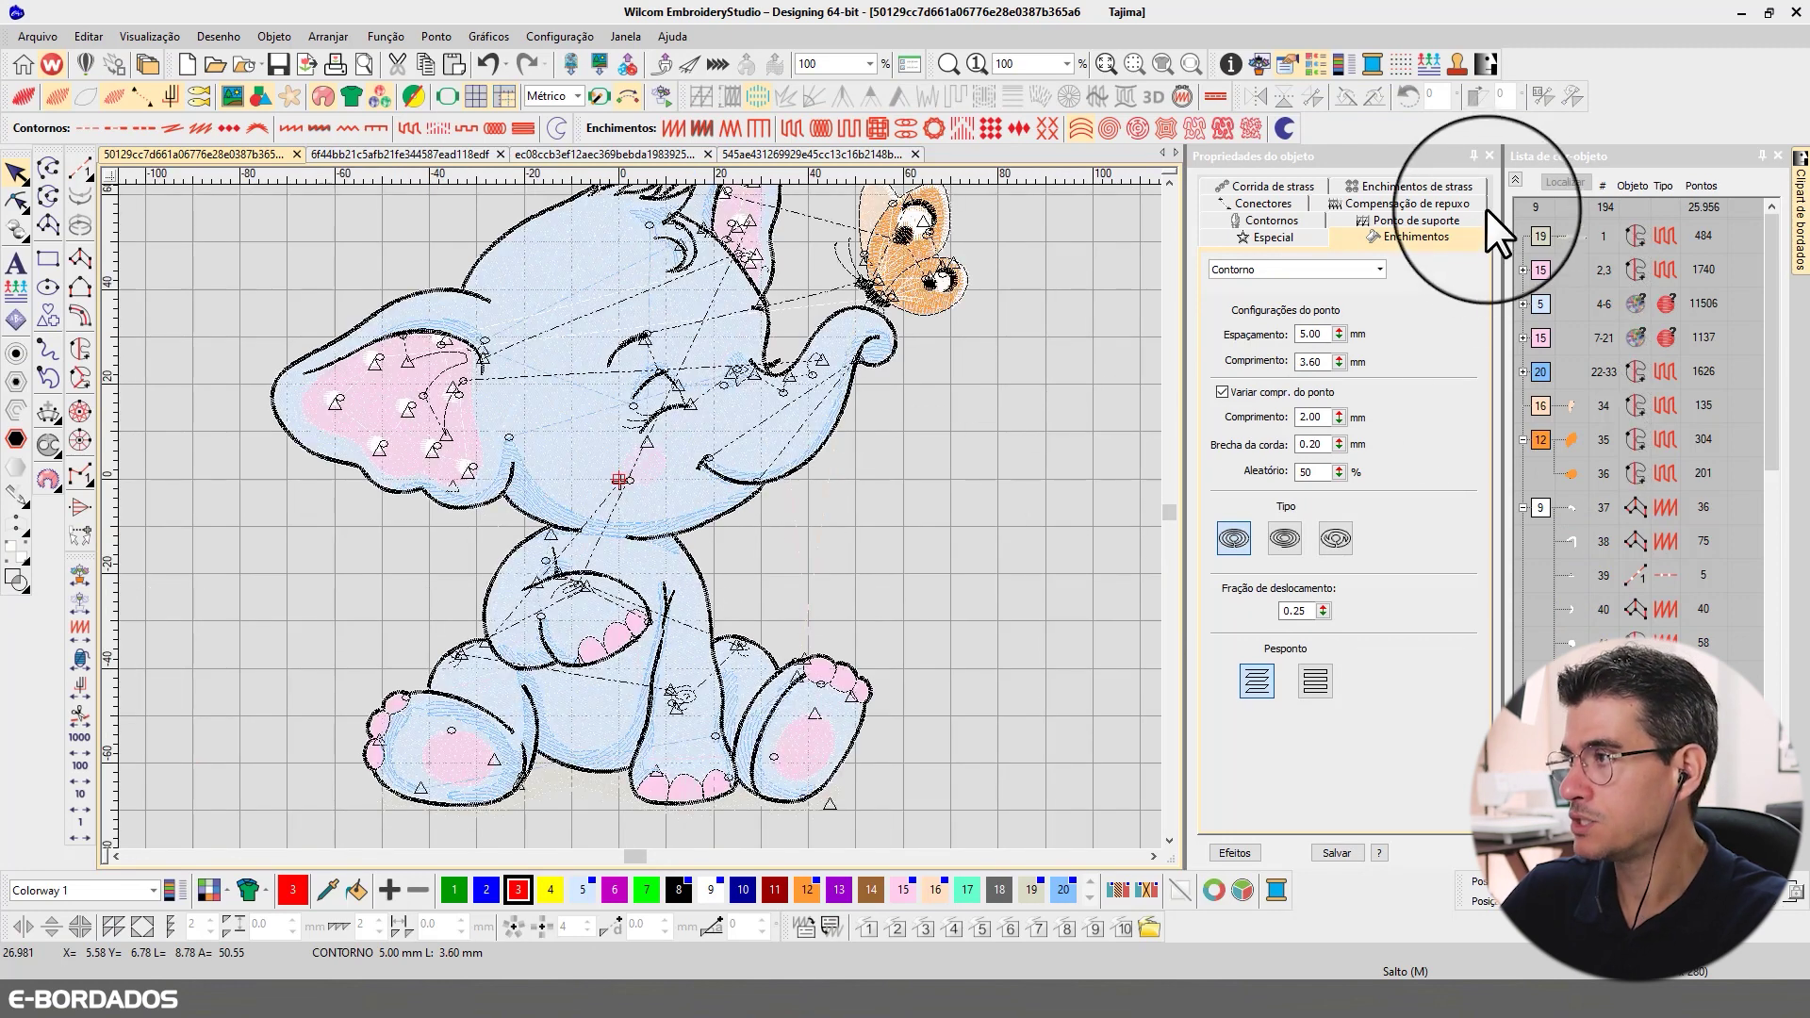
pyautogui.click(1515, 179)
pyautogui.click(1537, 511)
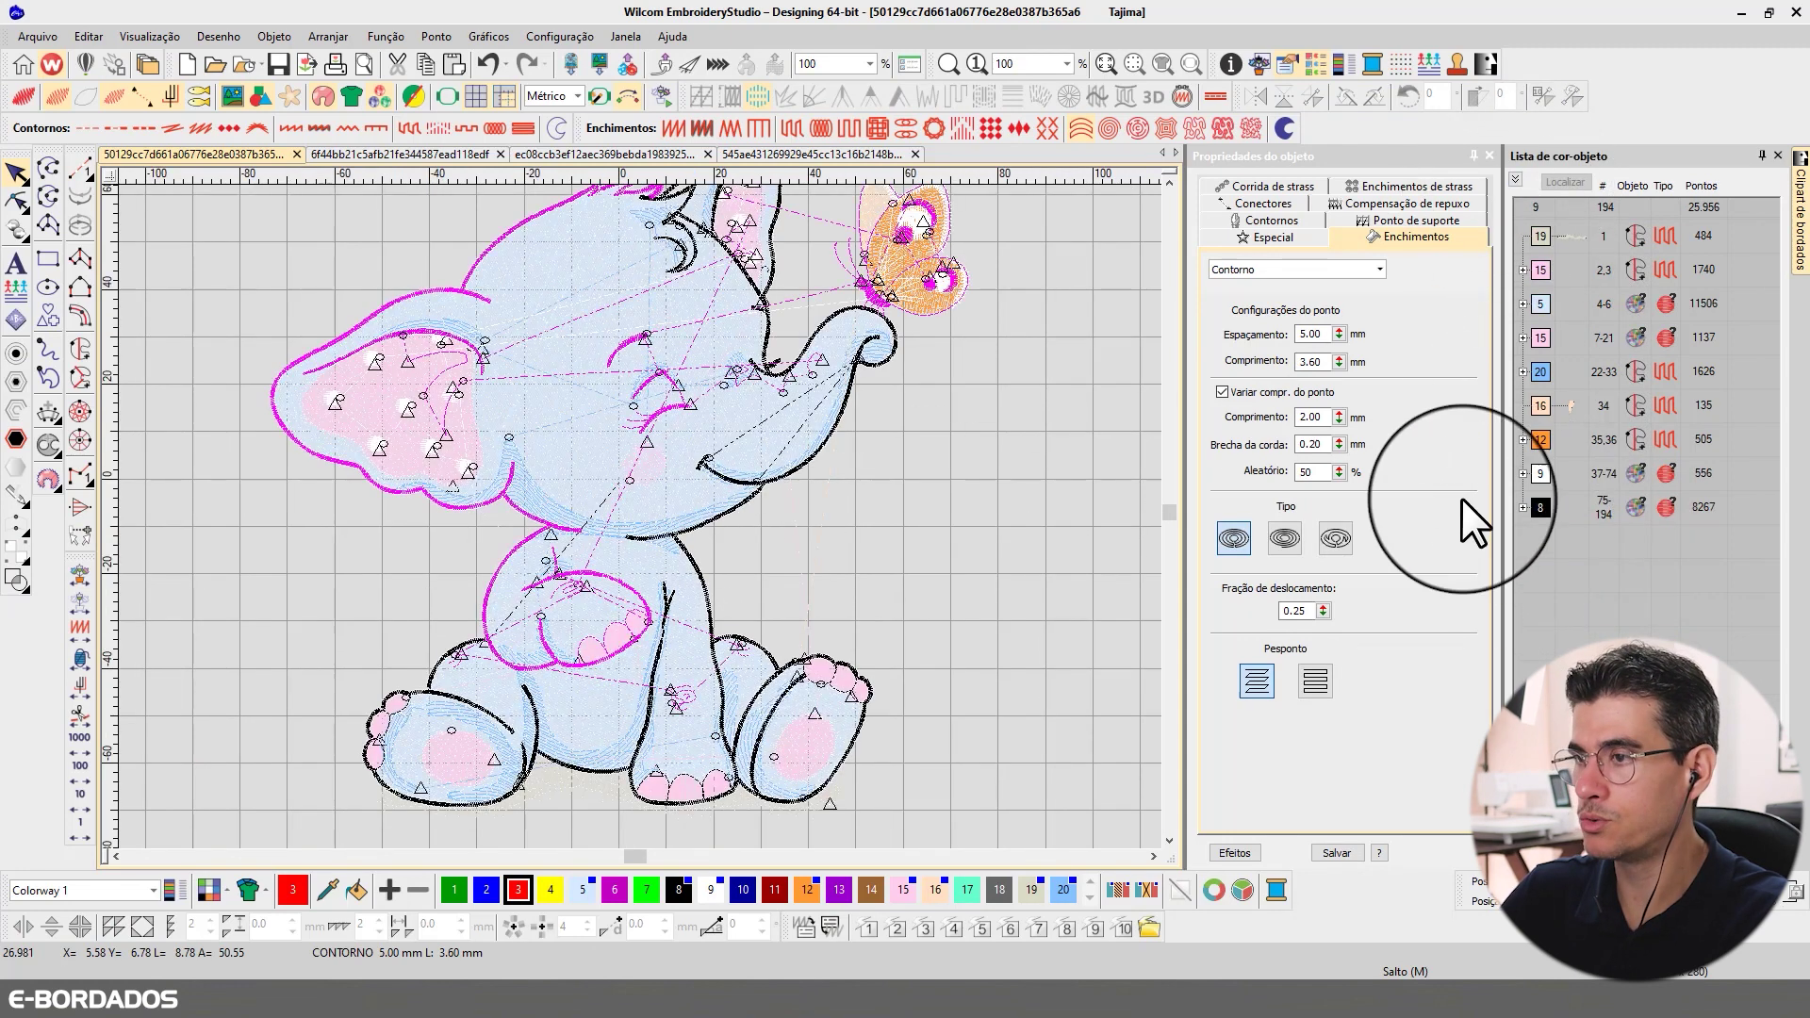
pyautogui.click(983, 455)
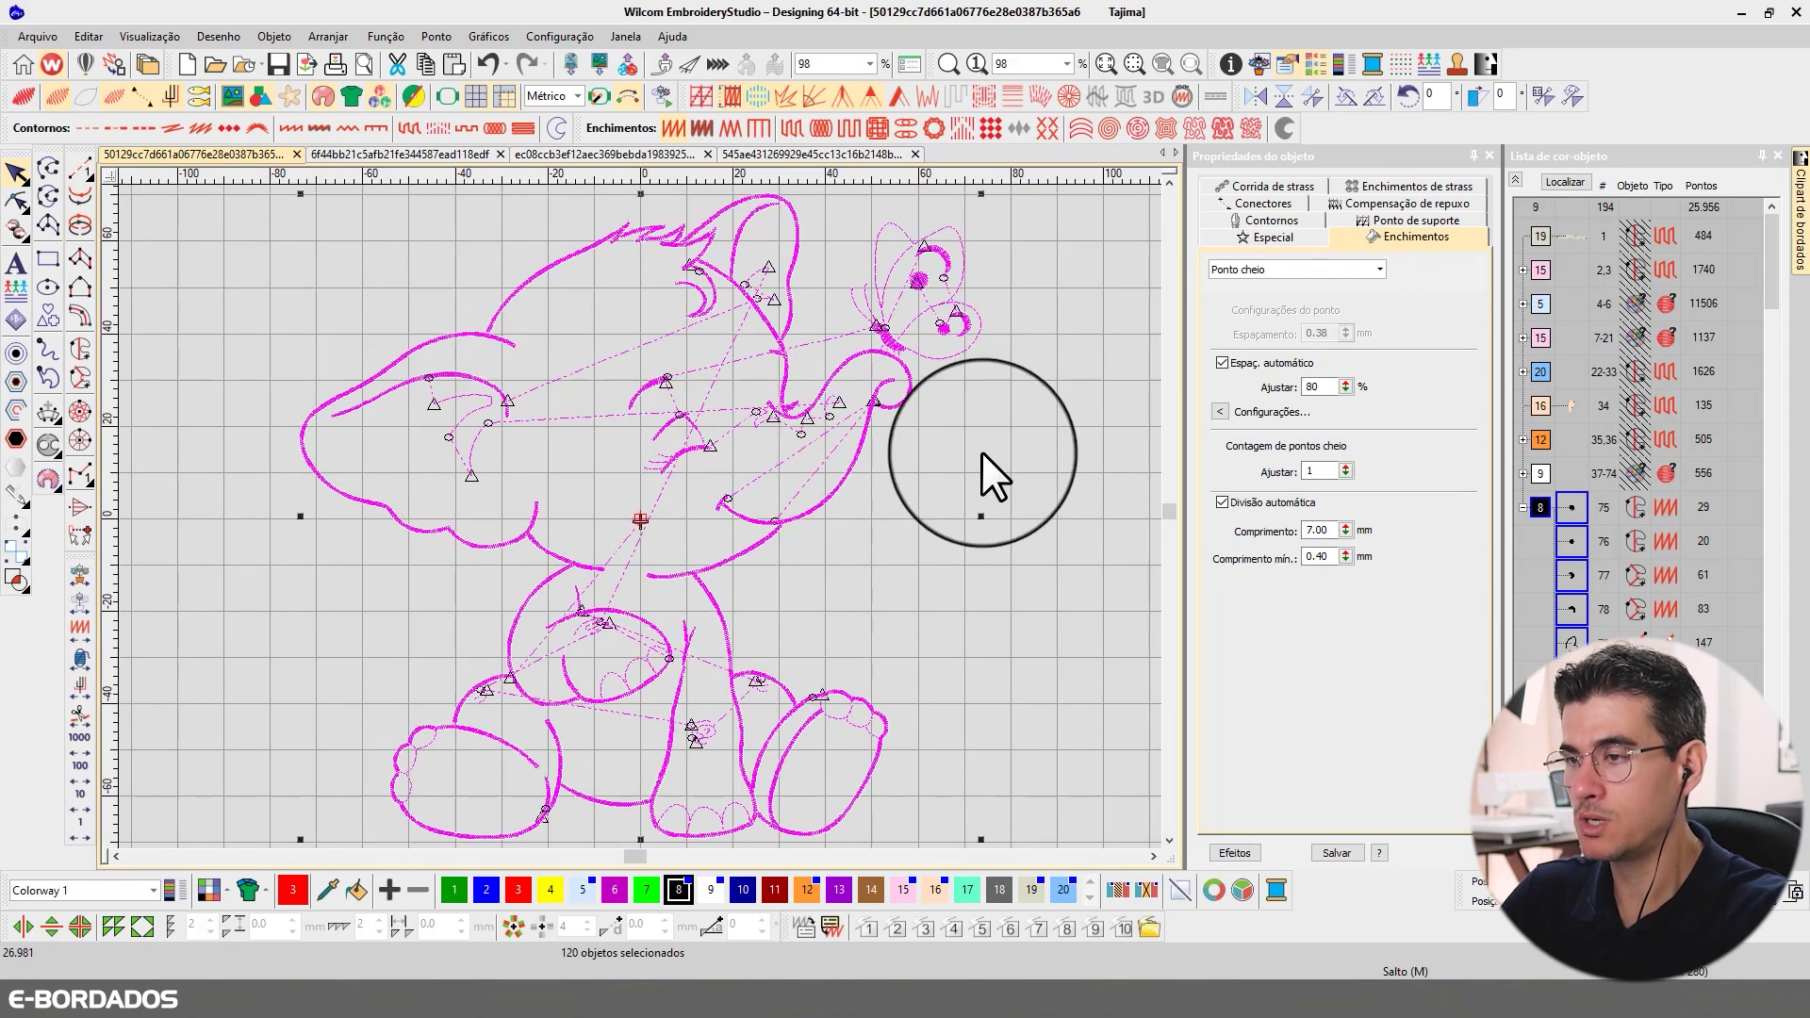
pyautogui.click(1029, 411)
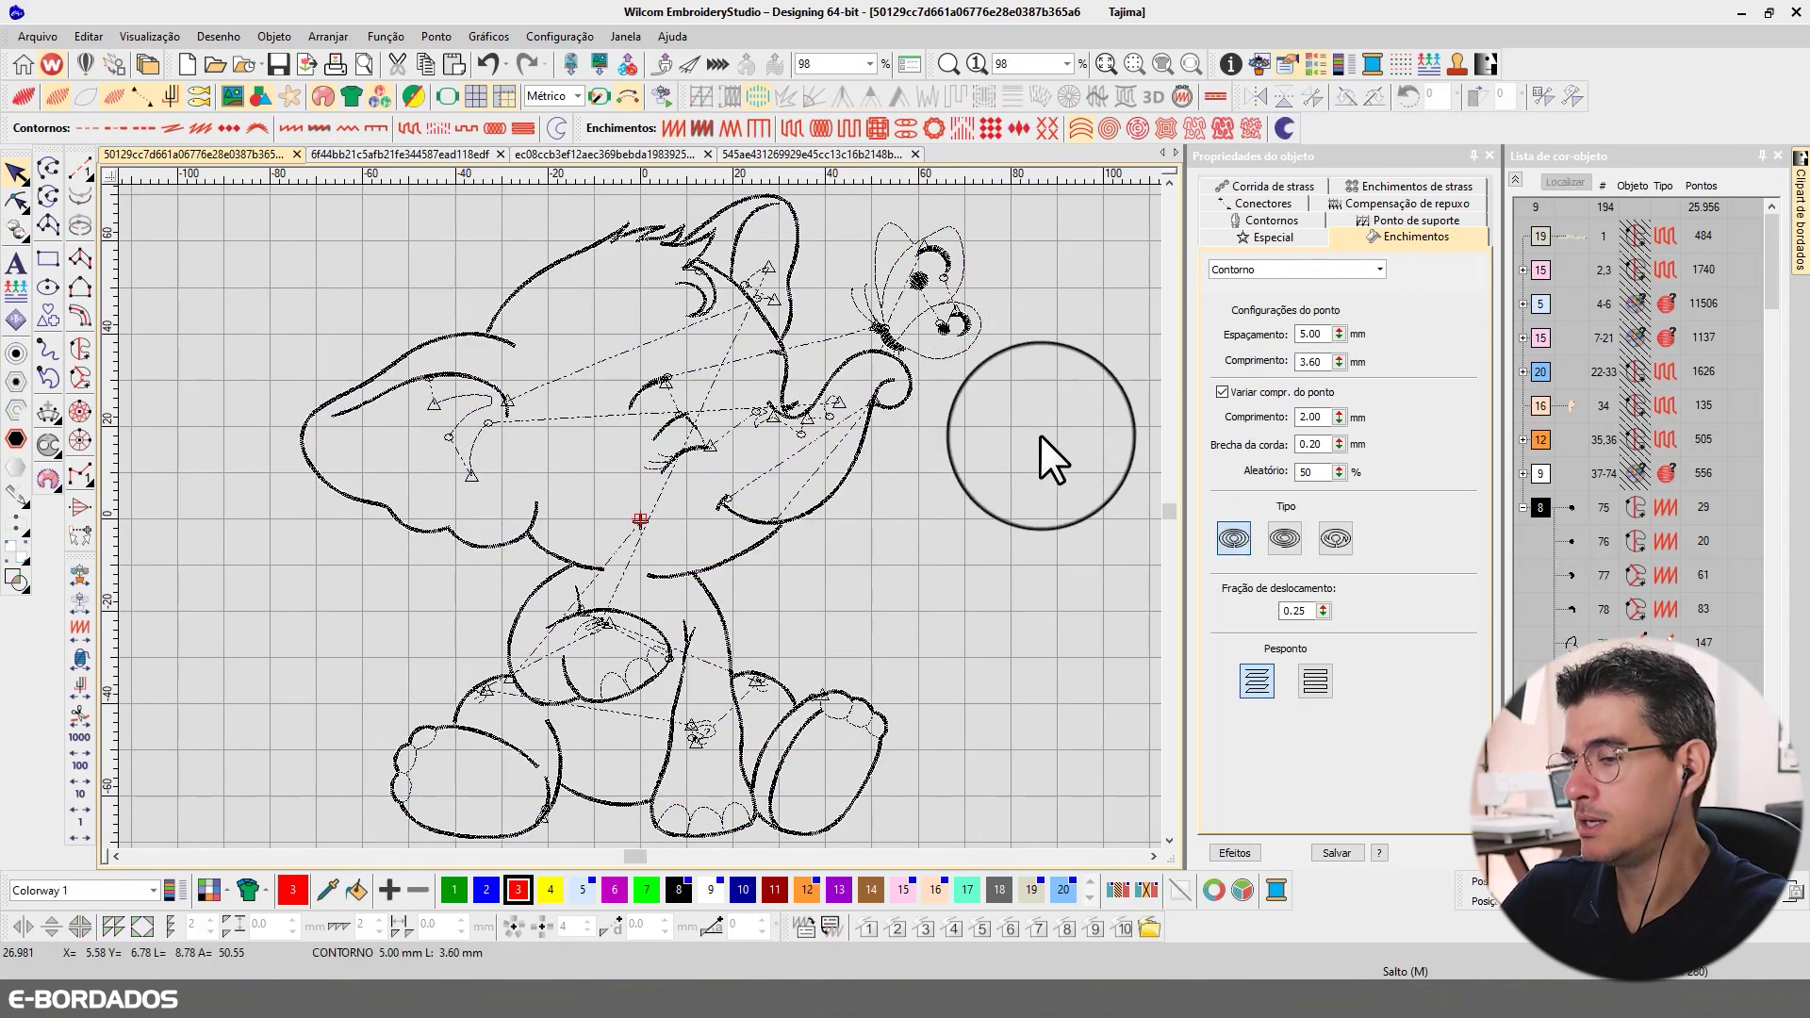
pyautogui.click(1056, 382)
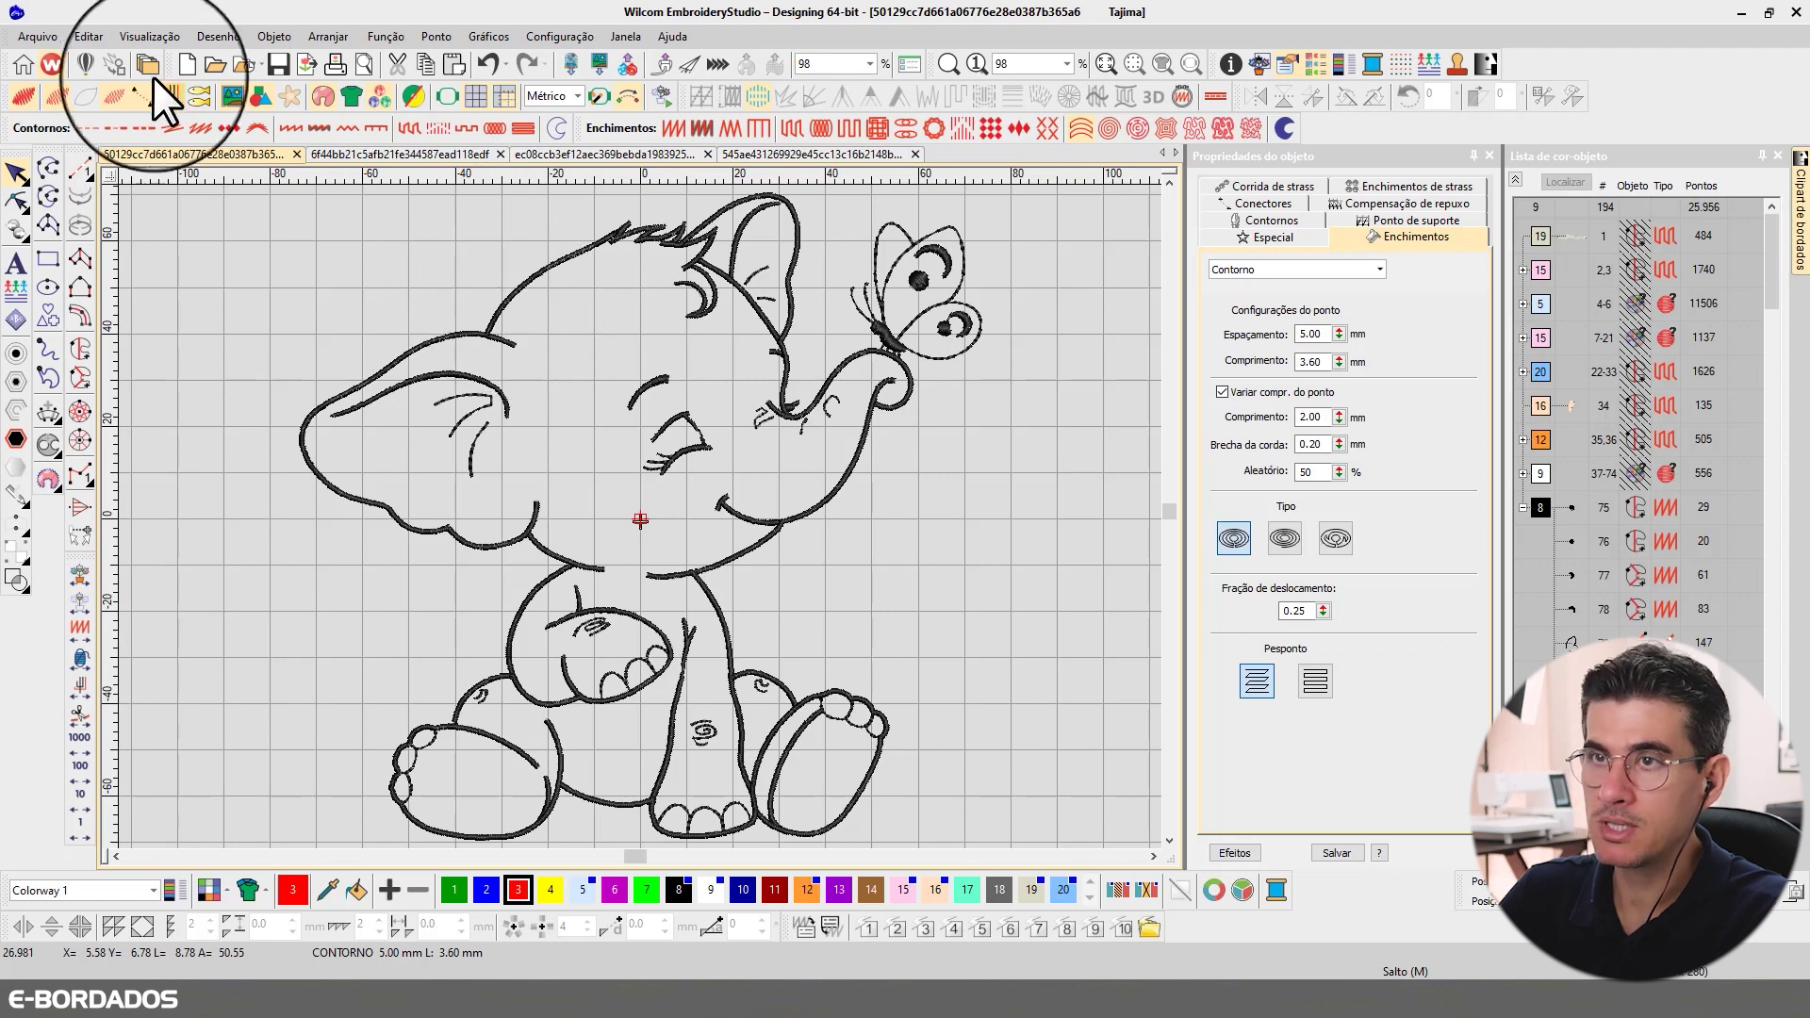
# - Select only the satin-stitch (Ponto cheio) objects among the black outlines and isolate them from the running stitches
pyautogui.click(94, 35)
pyautogui.click(202, 336)
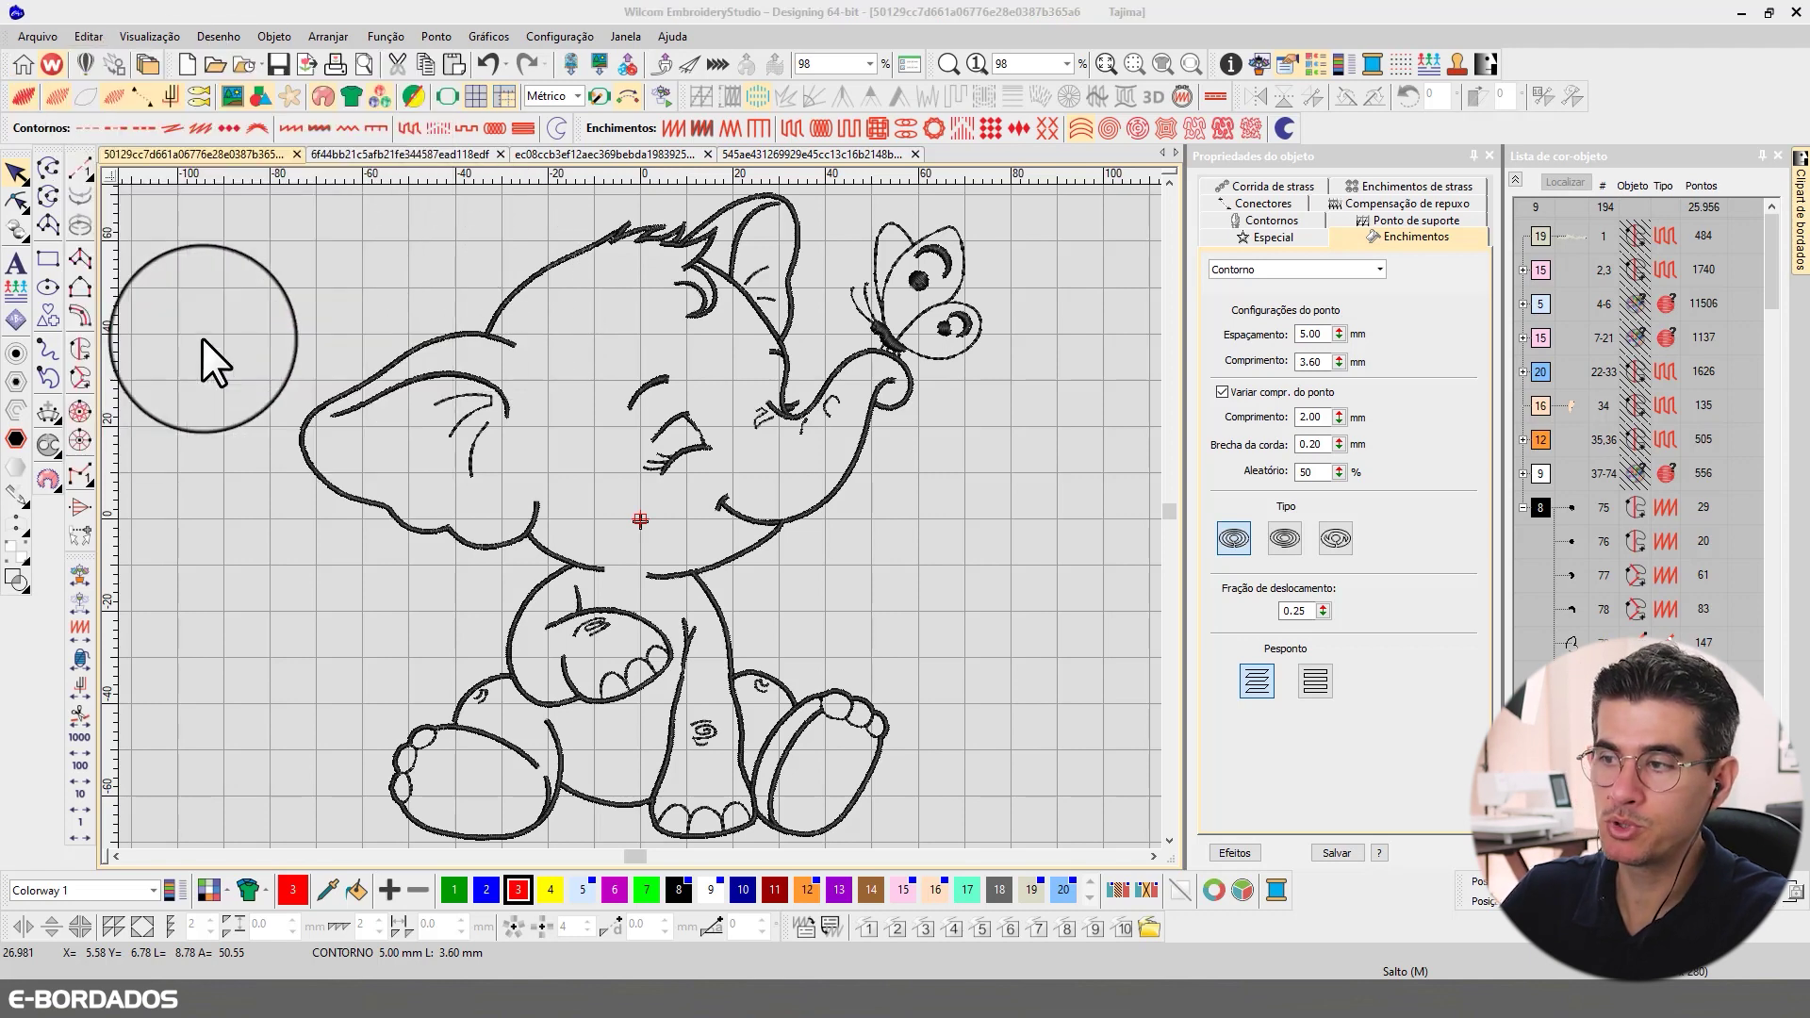
pyautogui.click(811, 461)
pyautogui.click(985, 462)
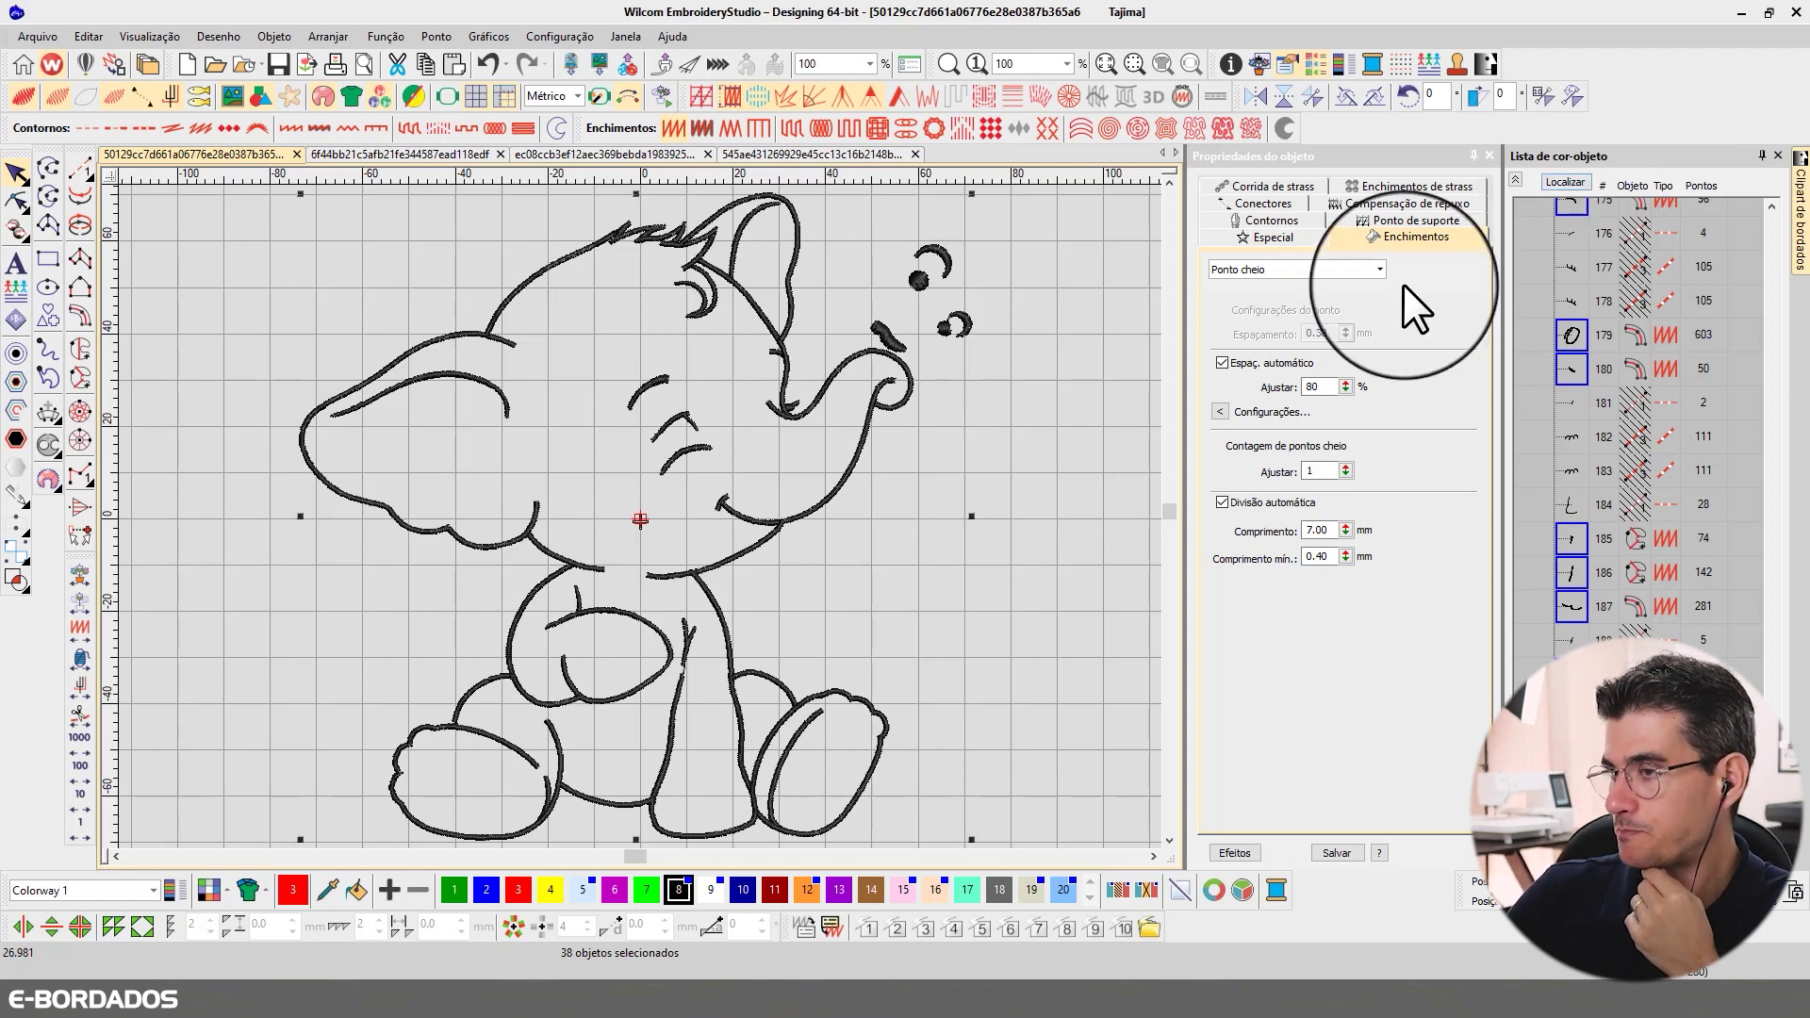
# - Examine the black foot outline (object 187) and the leg outline (object 186) among the isolated satin objects
pyautogui.click(1572, 607)
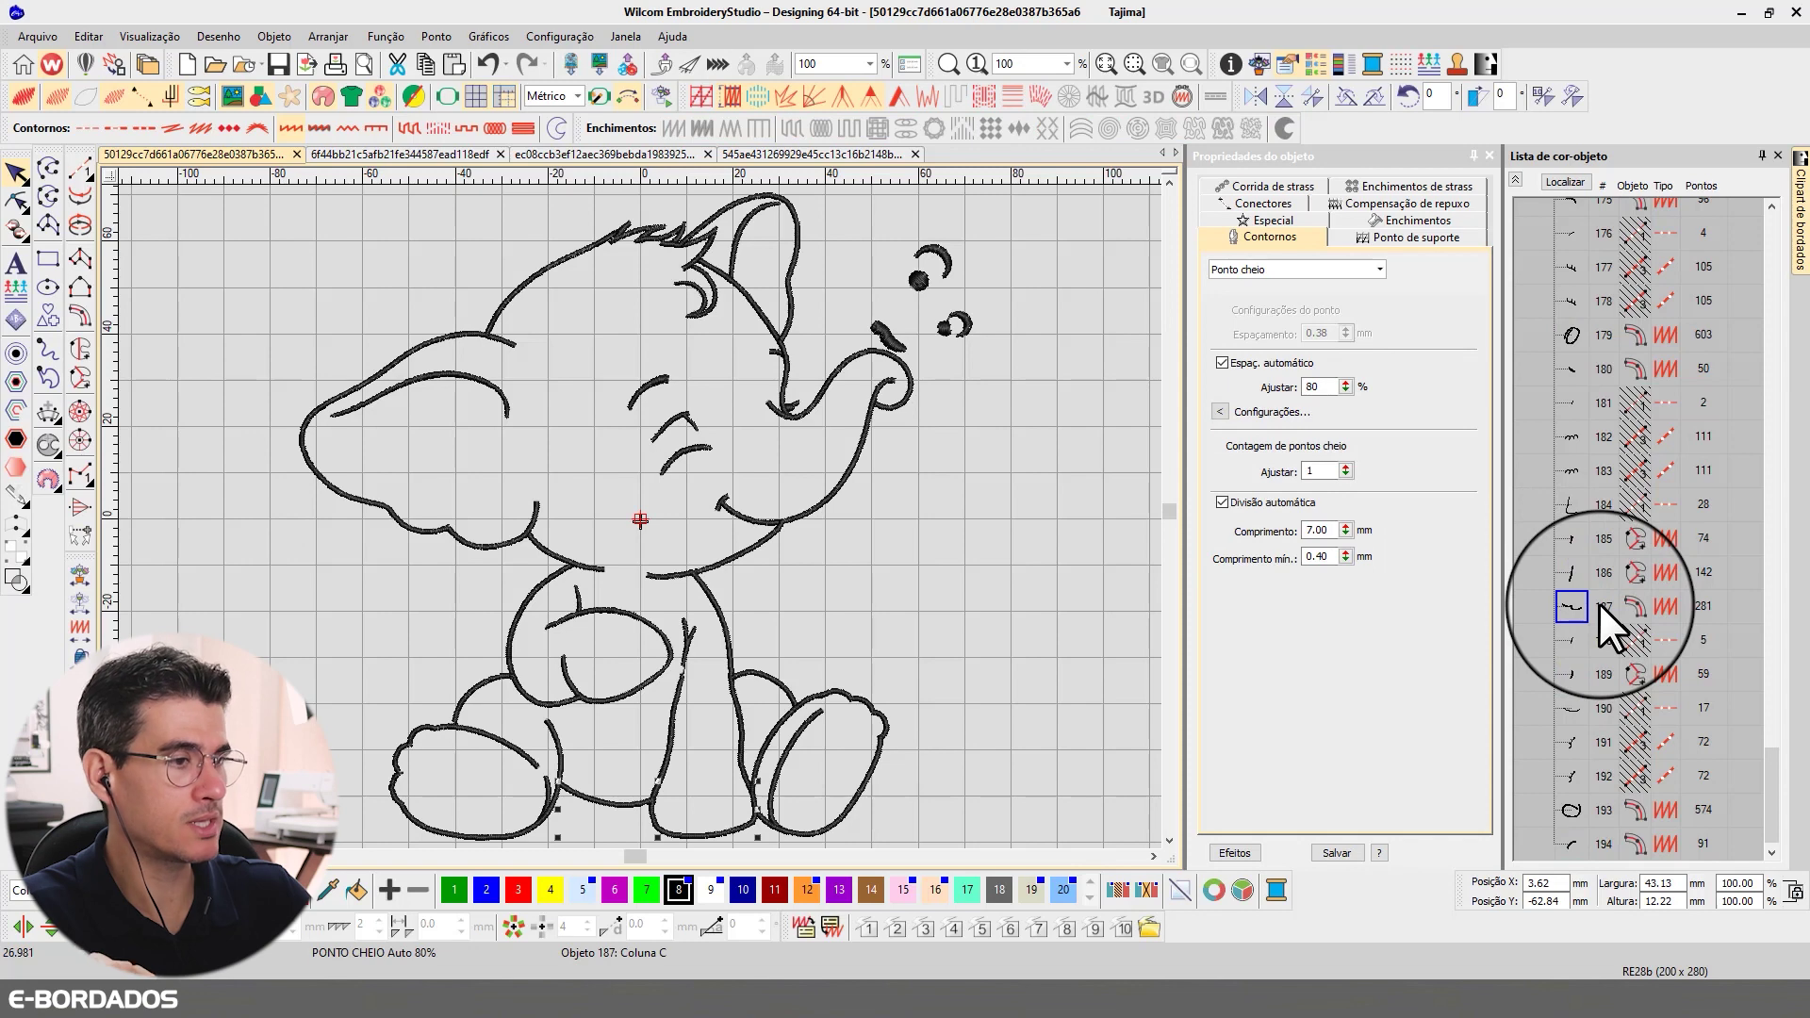
pyautogui.click(1561, 182)
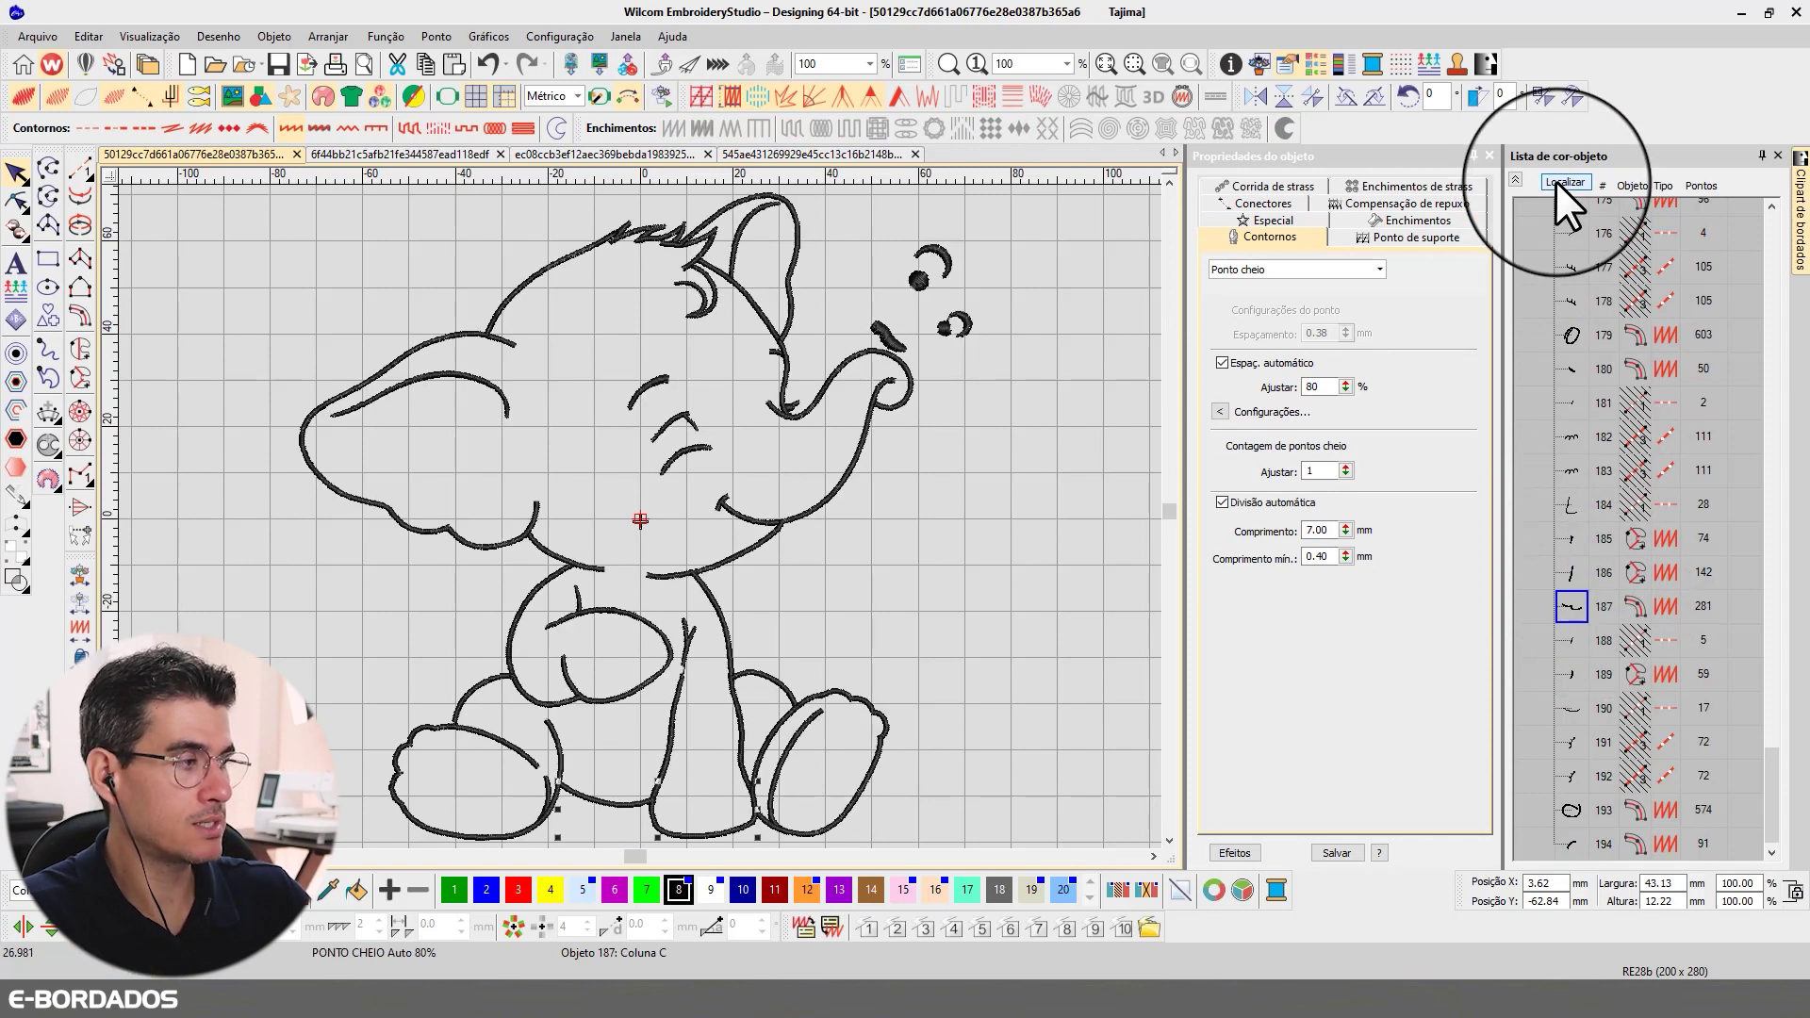
pyautogui.click(1575, 563)
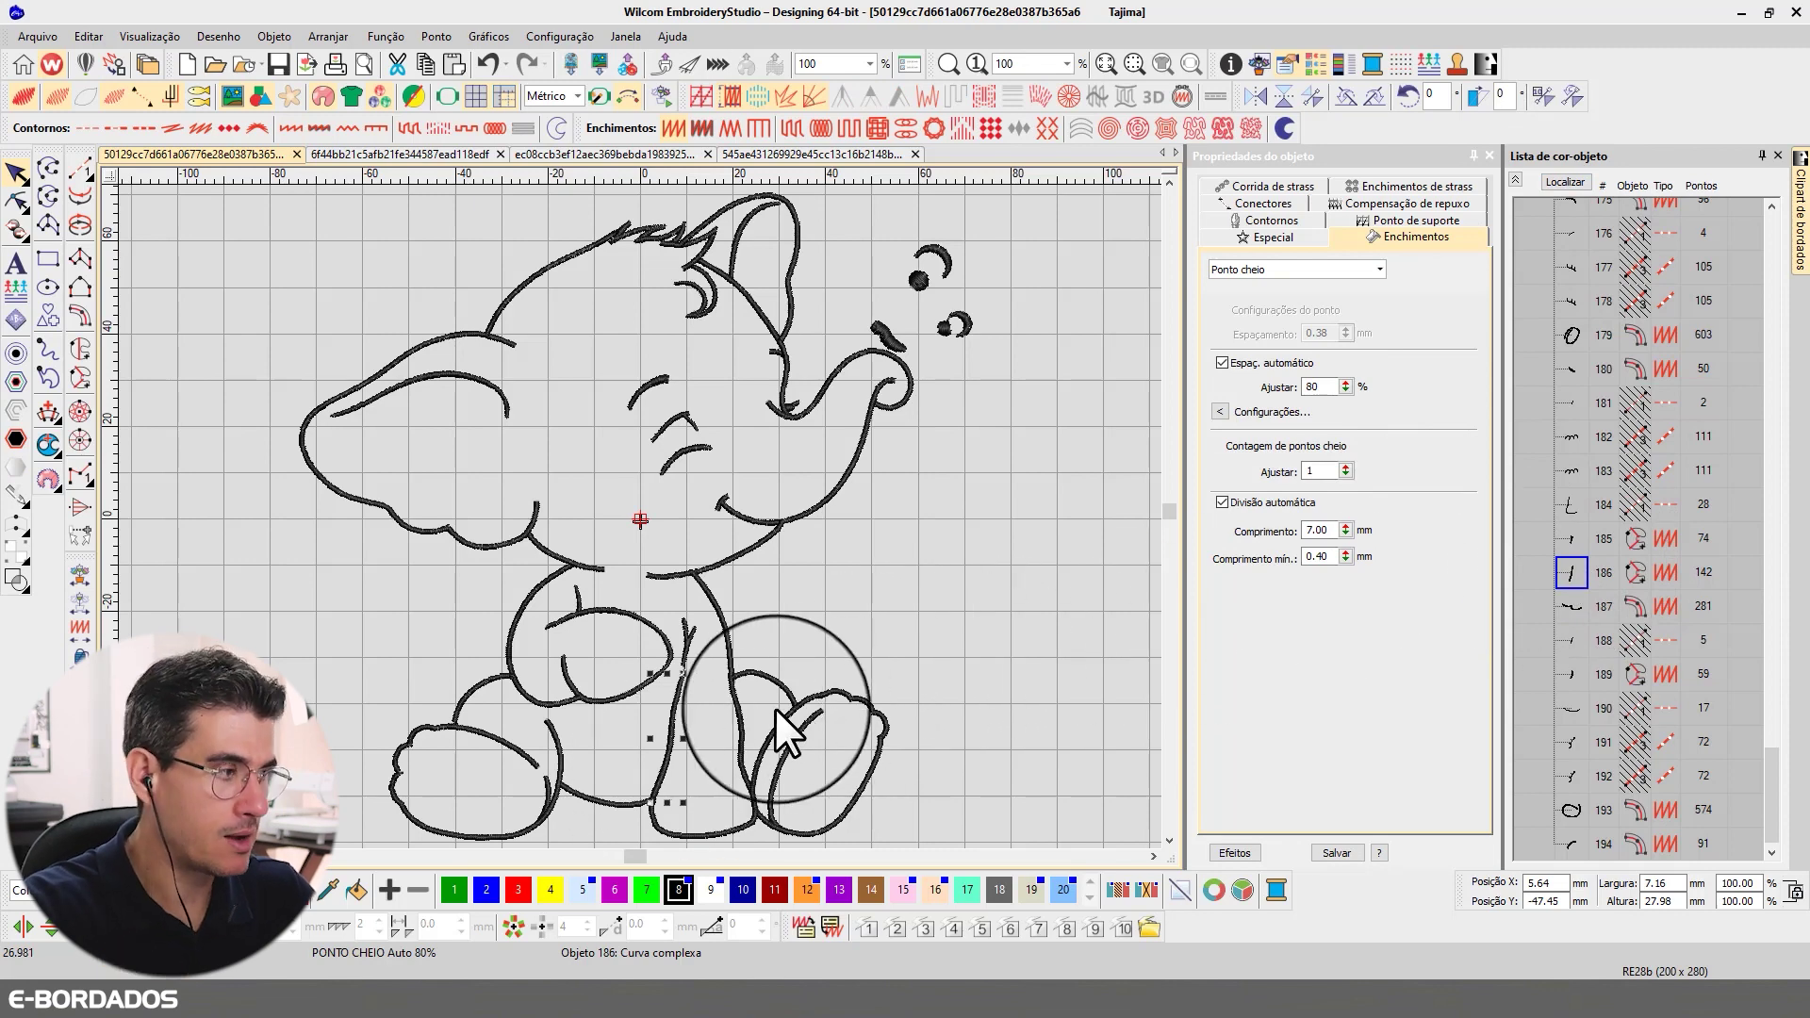
pyautogui.scroll(5, 698, 670)
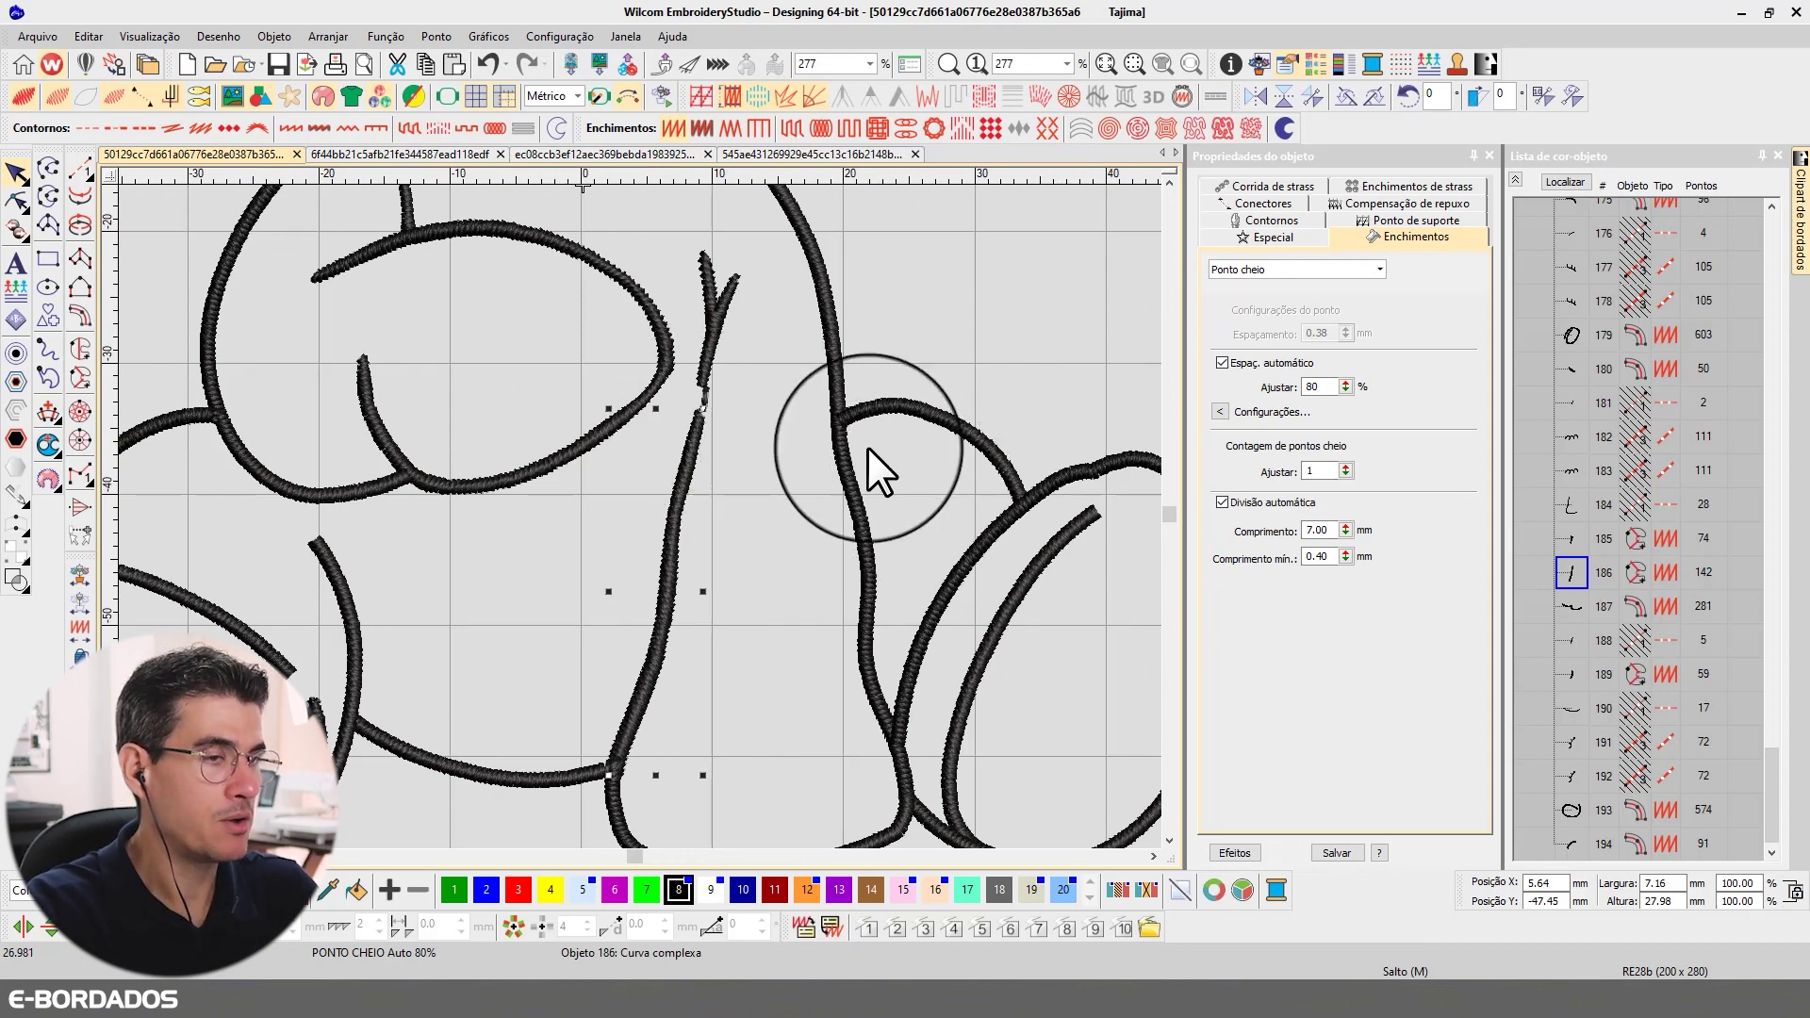
pyautogui.click(17, 198)
pyautogui.click(16, 172)
pyautogui.scroll(-1, 639, 516)
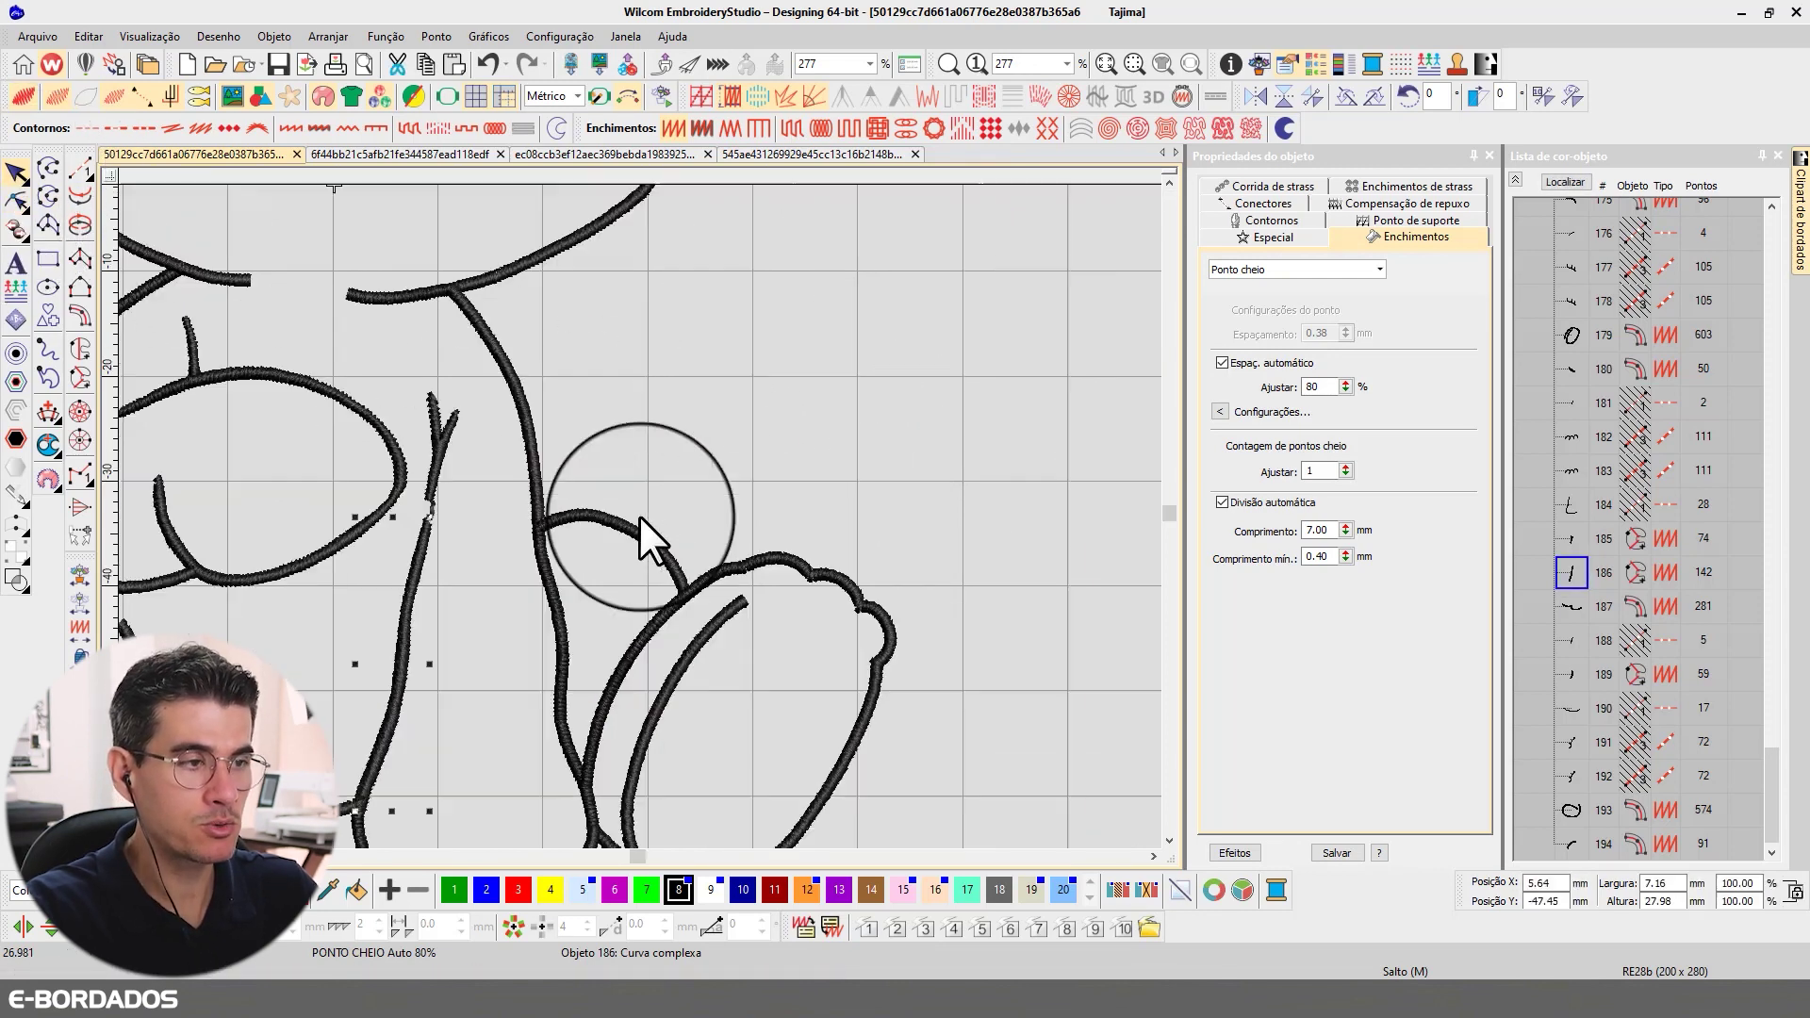
# - Deselect the leg outline, collapse the color-object list, and reselect all the satin-stitch (Ponto cheio) black outlines
pyautogui.scroll(-1, 640, 517)
pyautogui.scroll(-1, 789, 506)
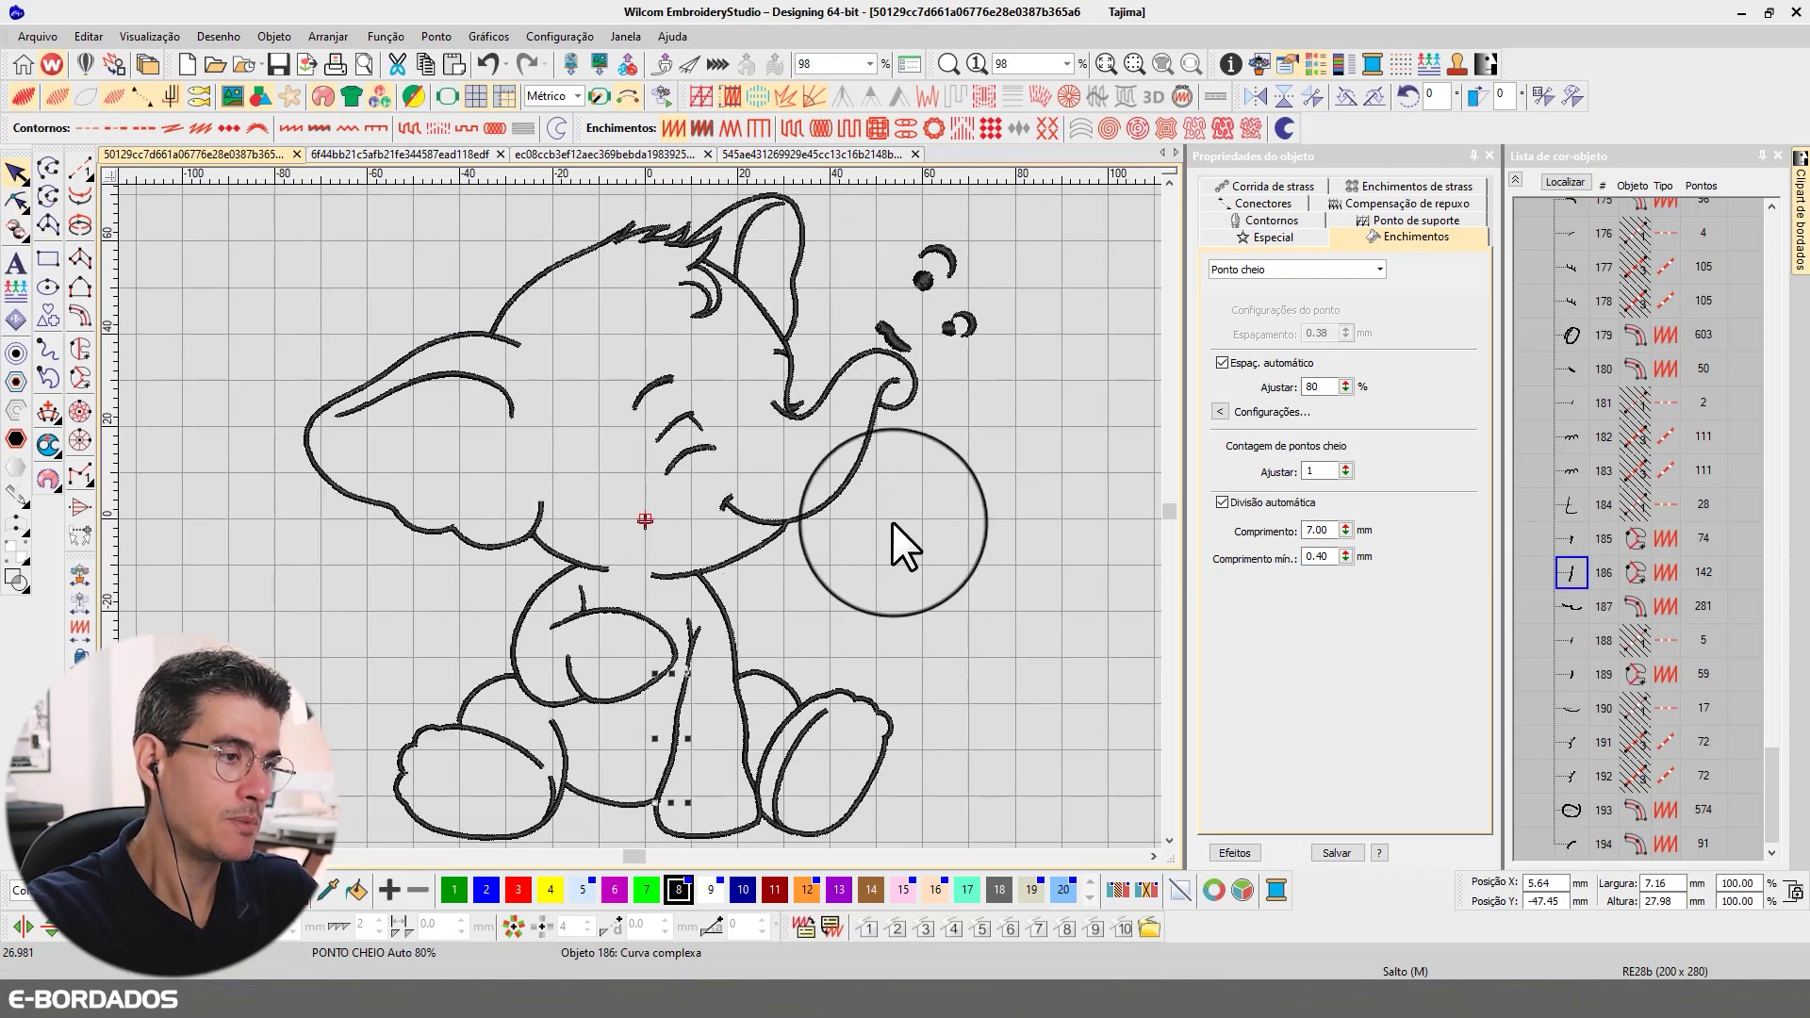
pyautogui.click(942, 524)
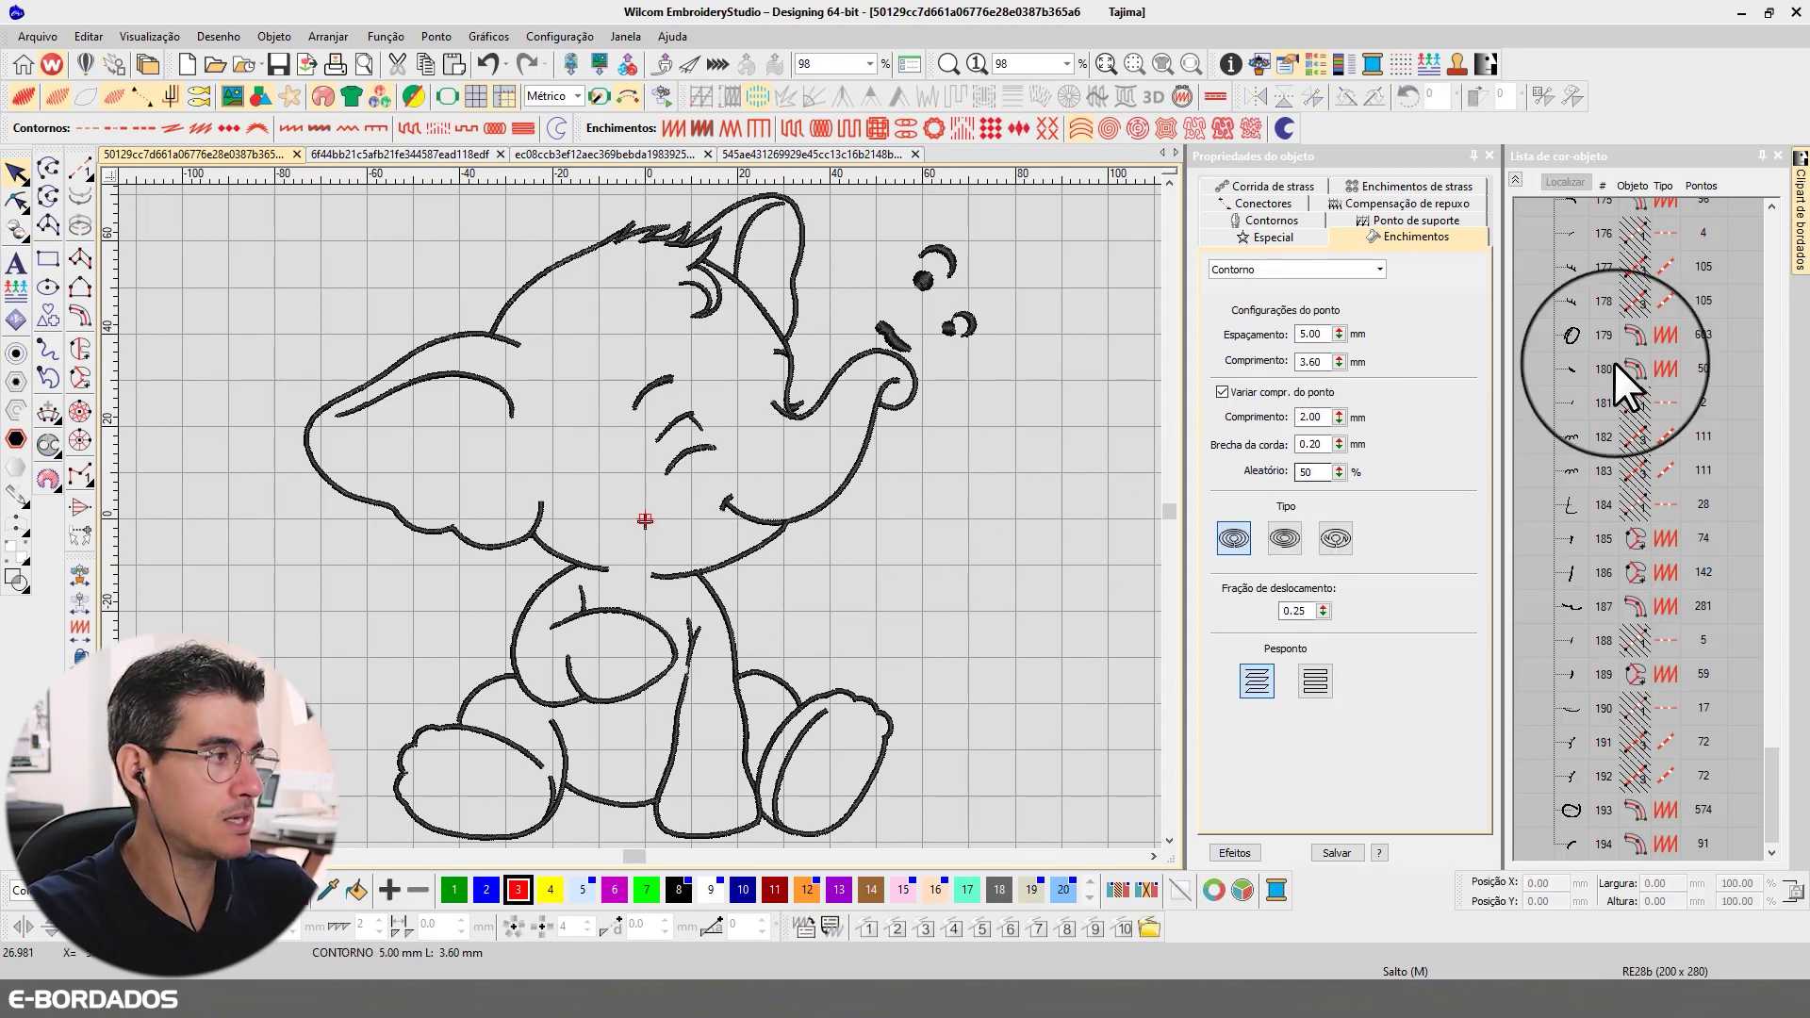
pyautogui.click(1514, 179)
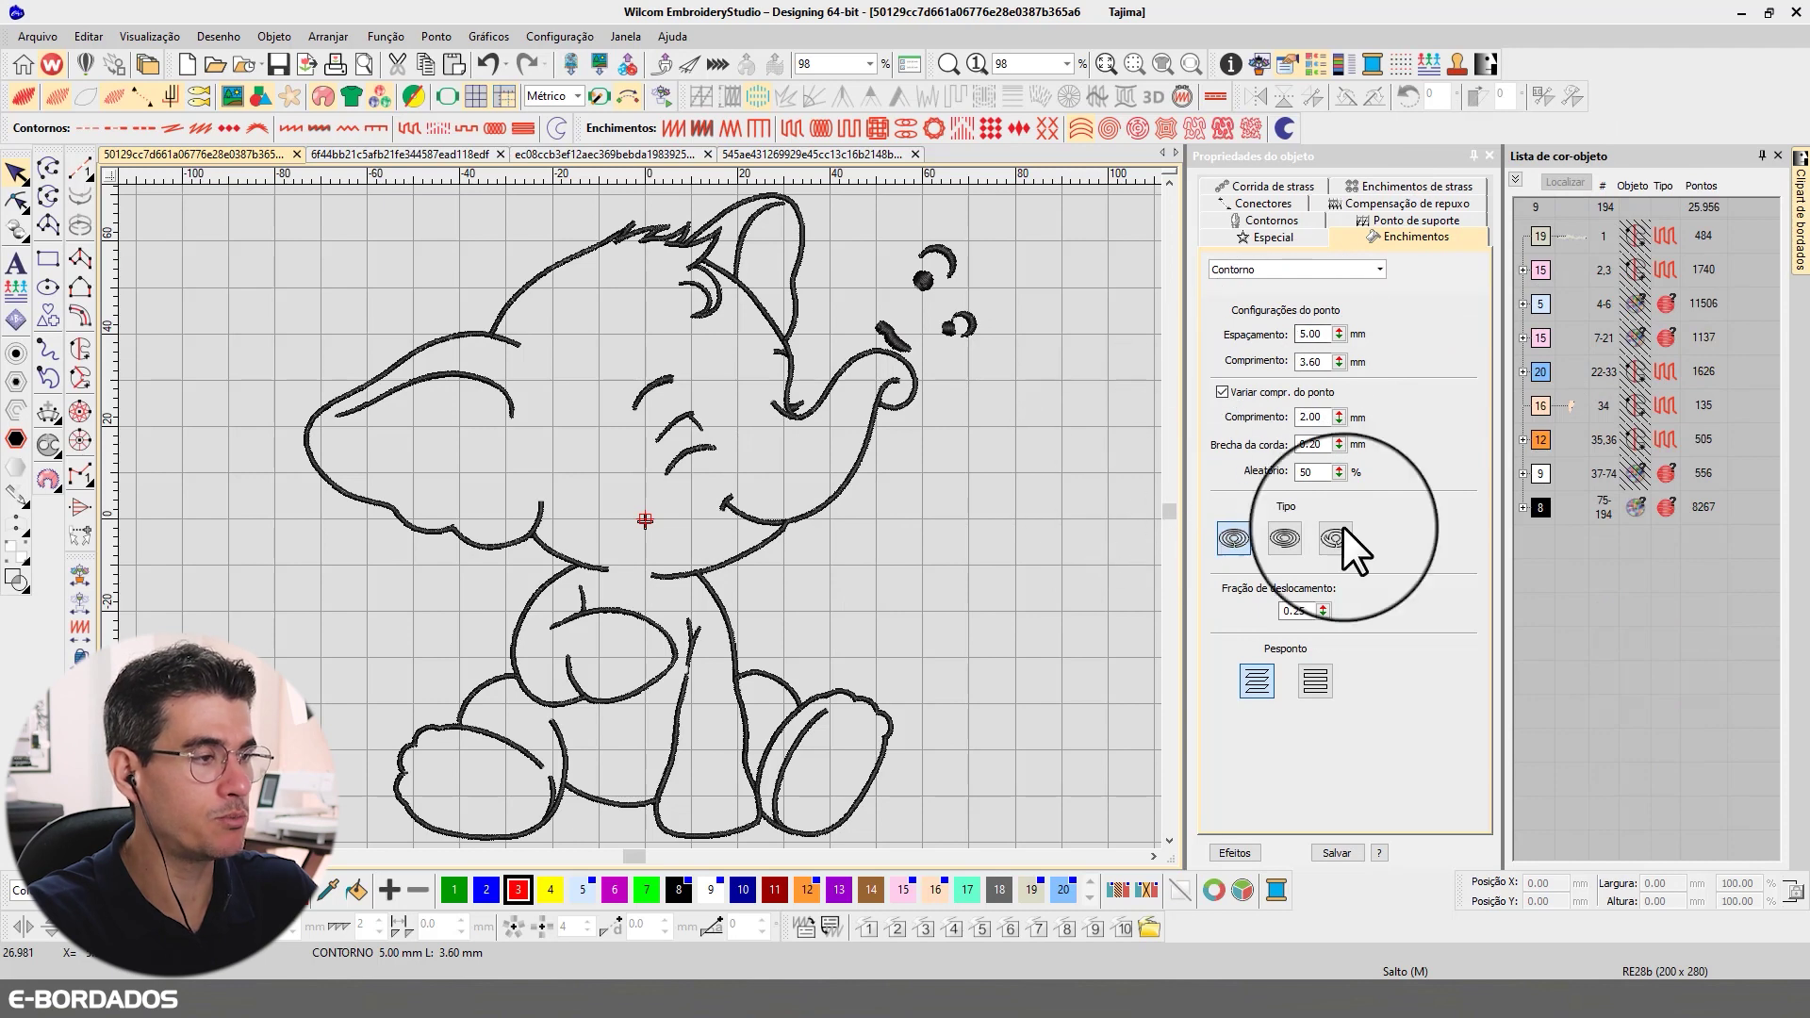
pyautogui.click(1540, 508)
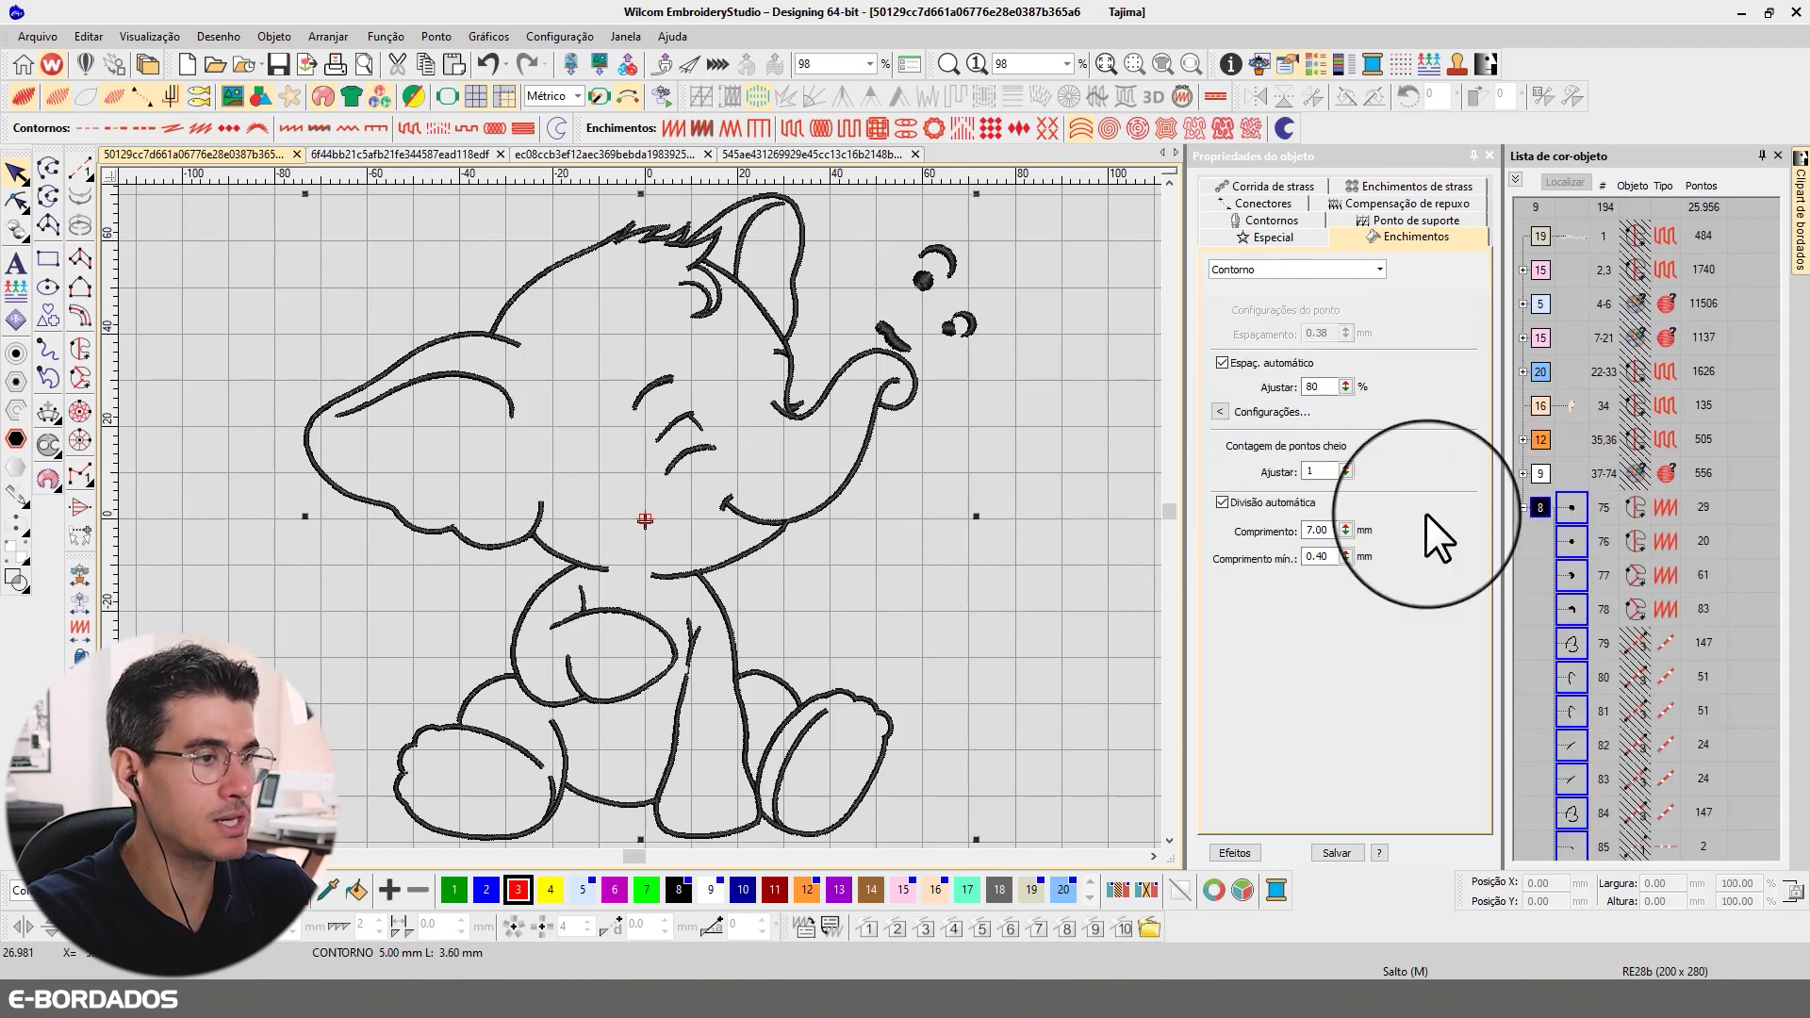
pyautogui.click(952, 411)
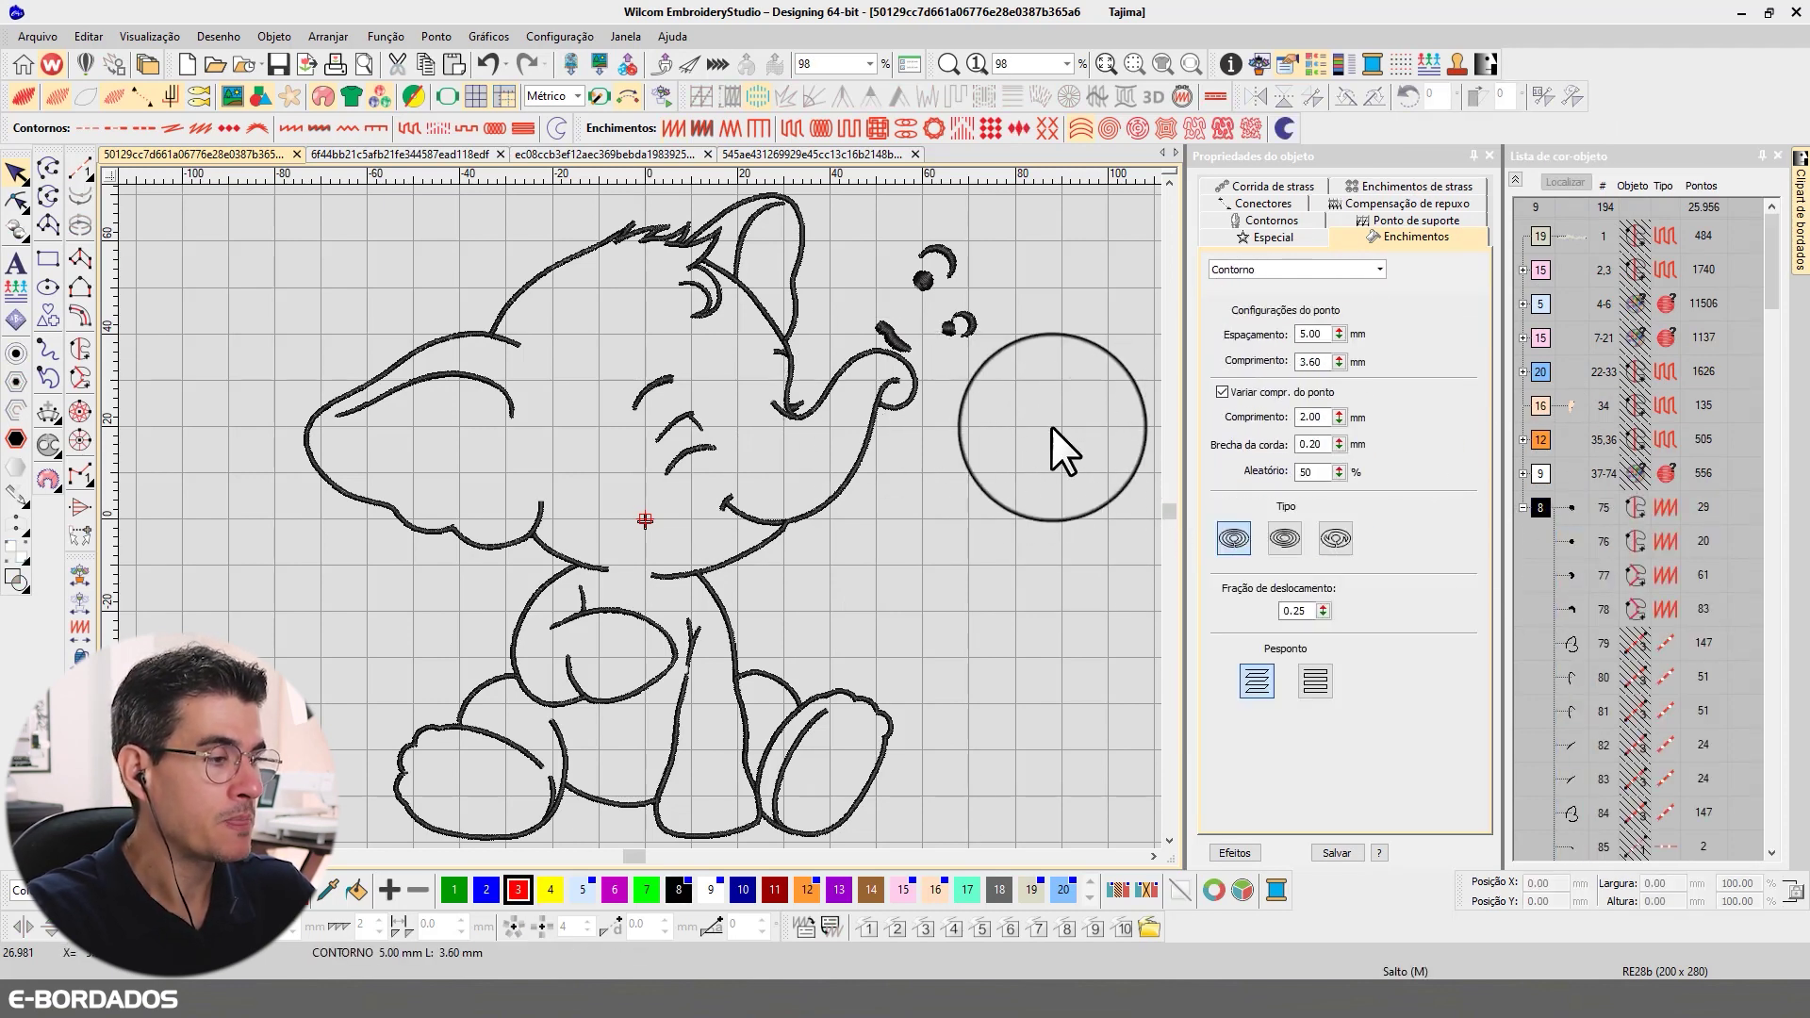
pyautogui.click(1003, 376)
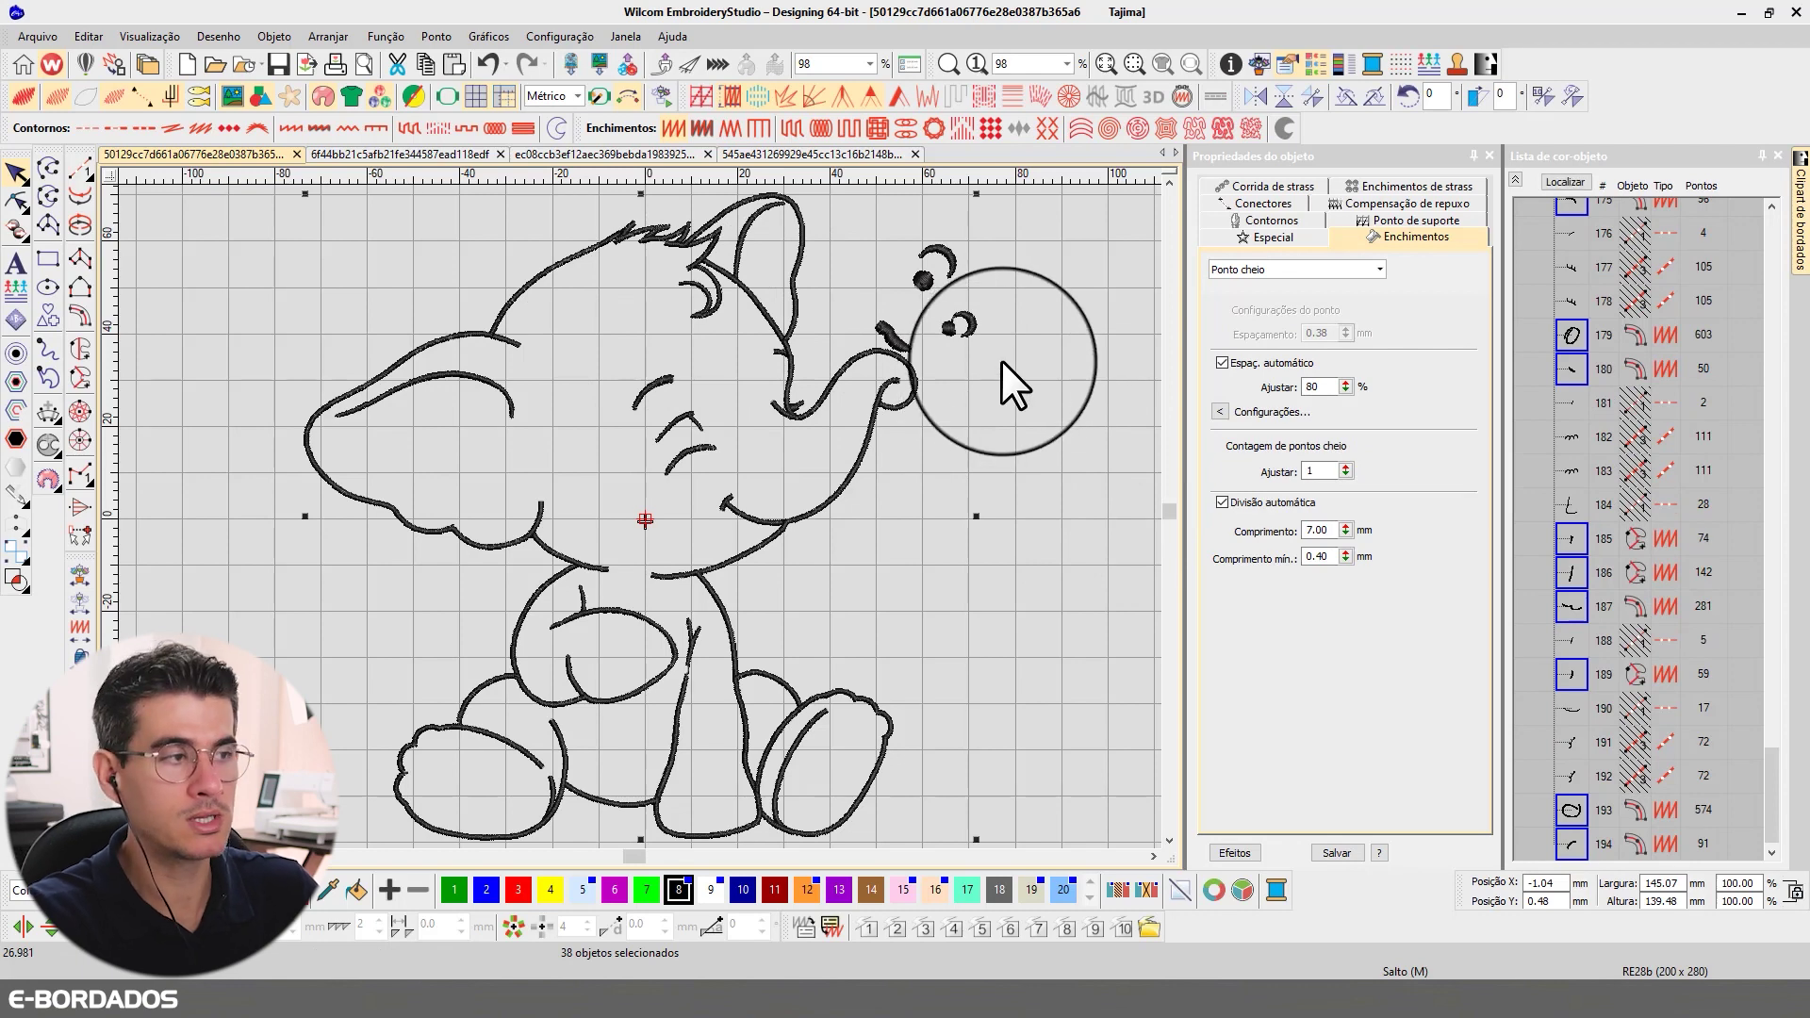
pyautogui.click(1007, 351)
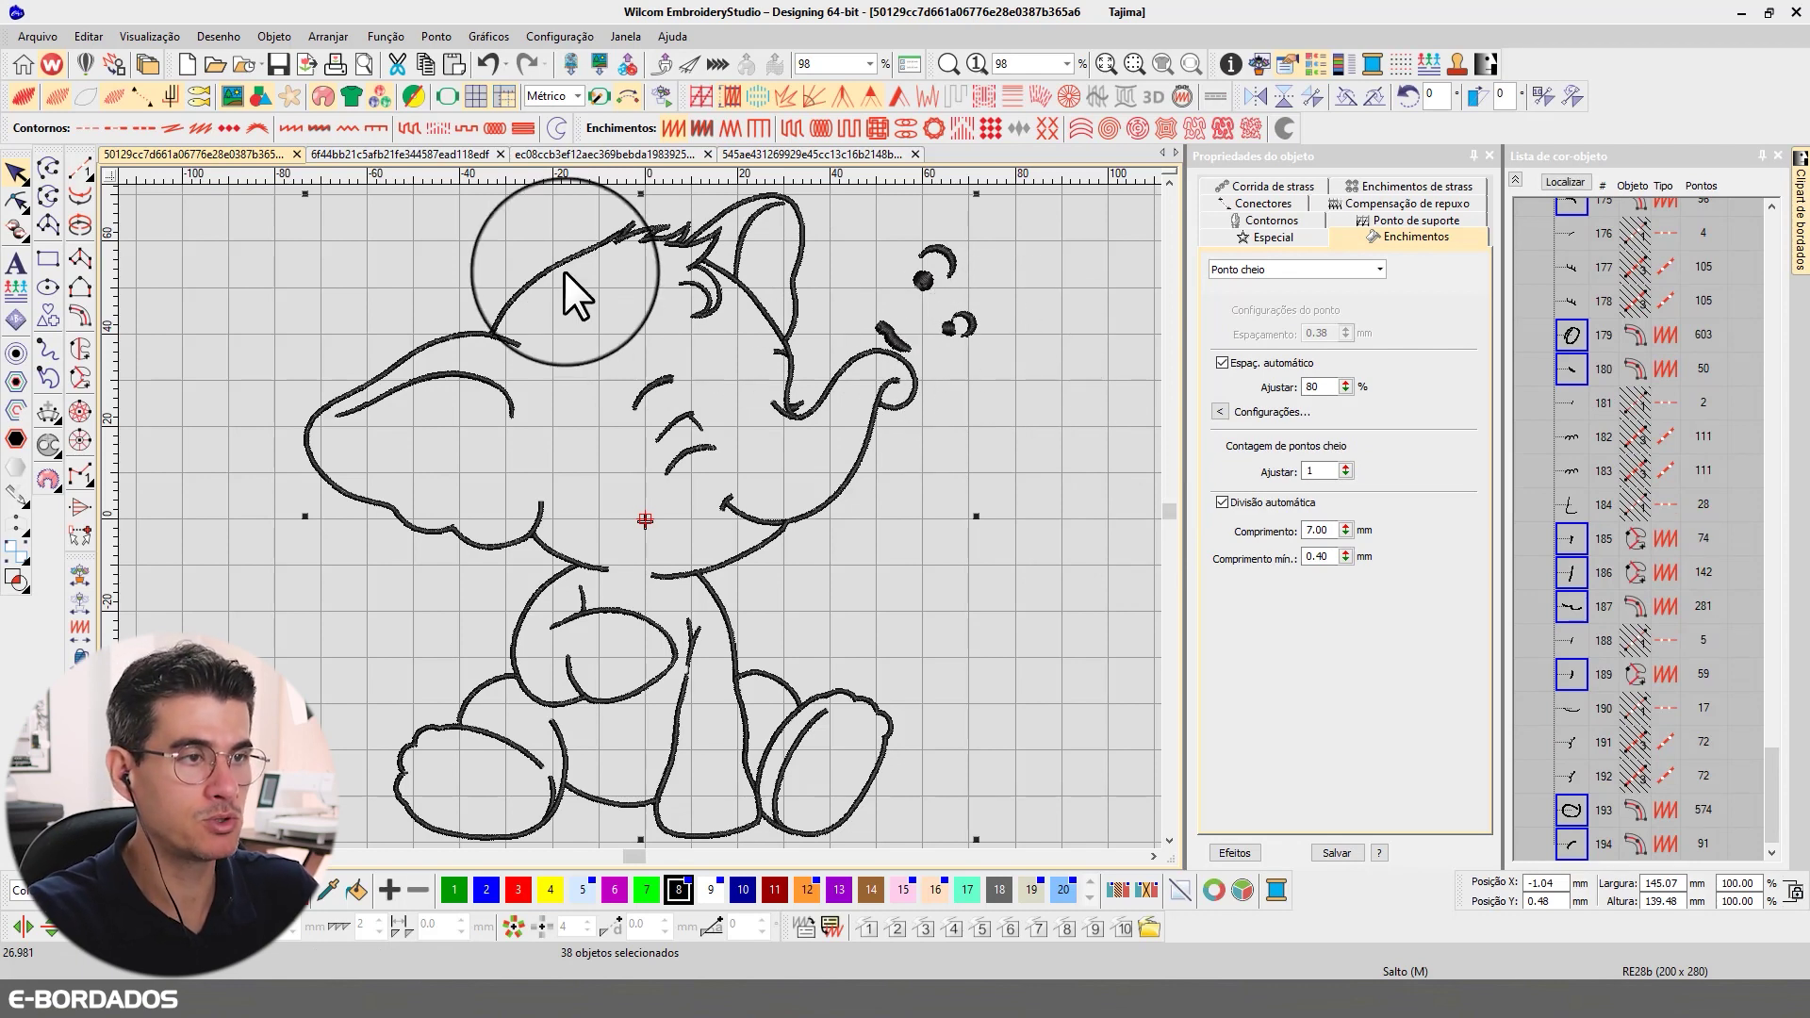
# - Set the Coluna C width of the elephant's large ear outline (object 154) to 1.50 mm
pyautogui.click(377, 372)
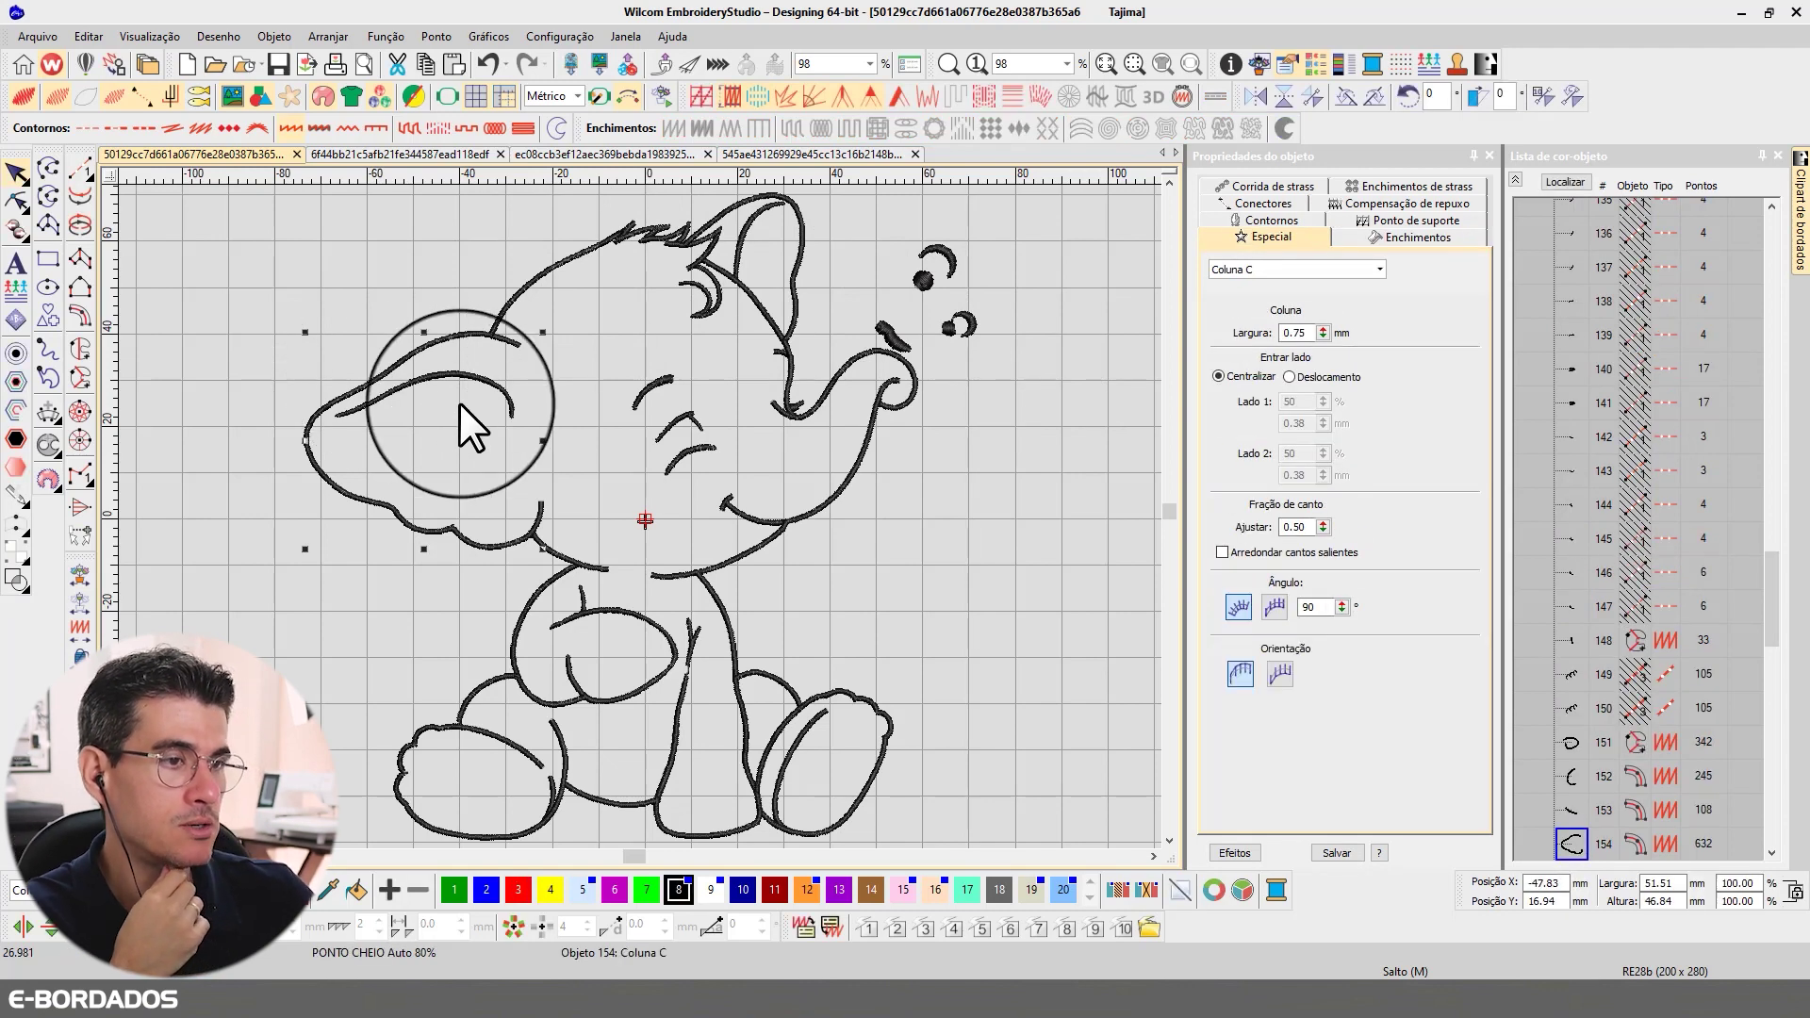
pyautogui.doubleClick(1296, 333)
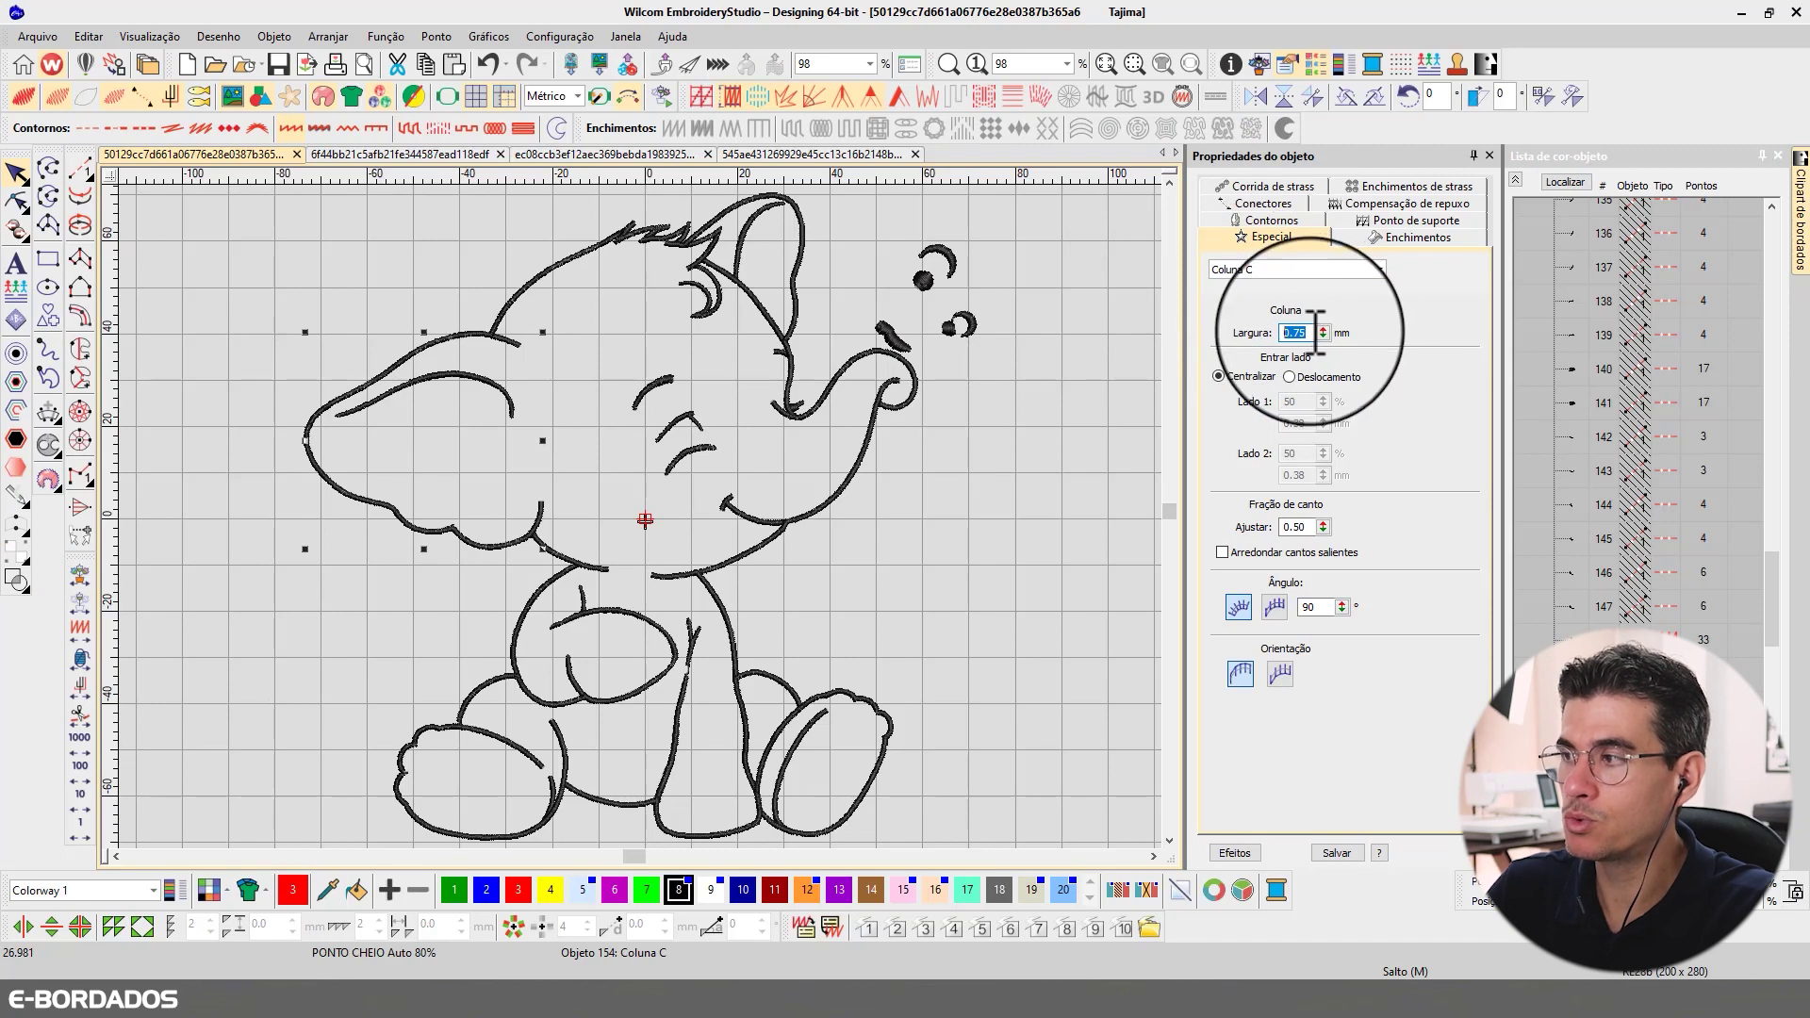
pyautogui.write('1.5')
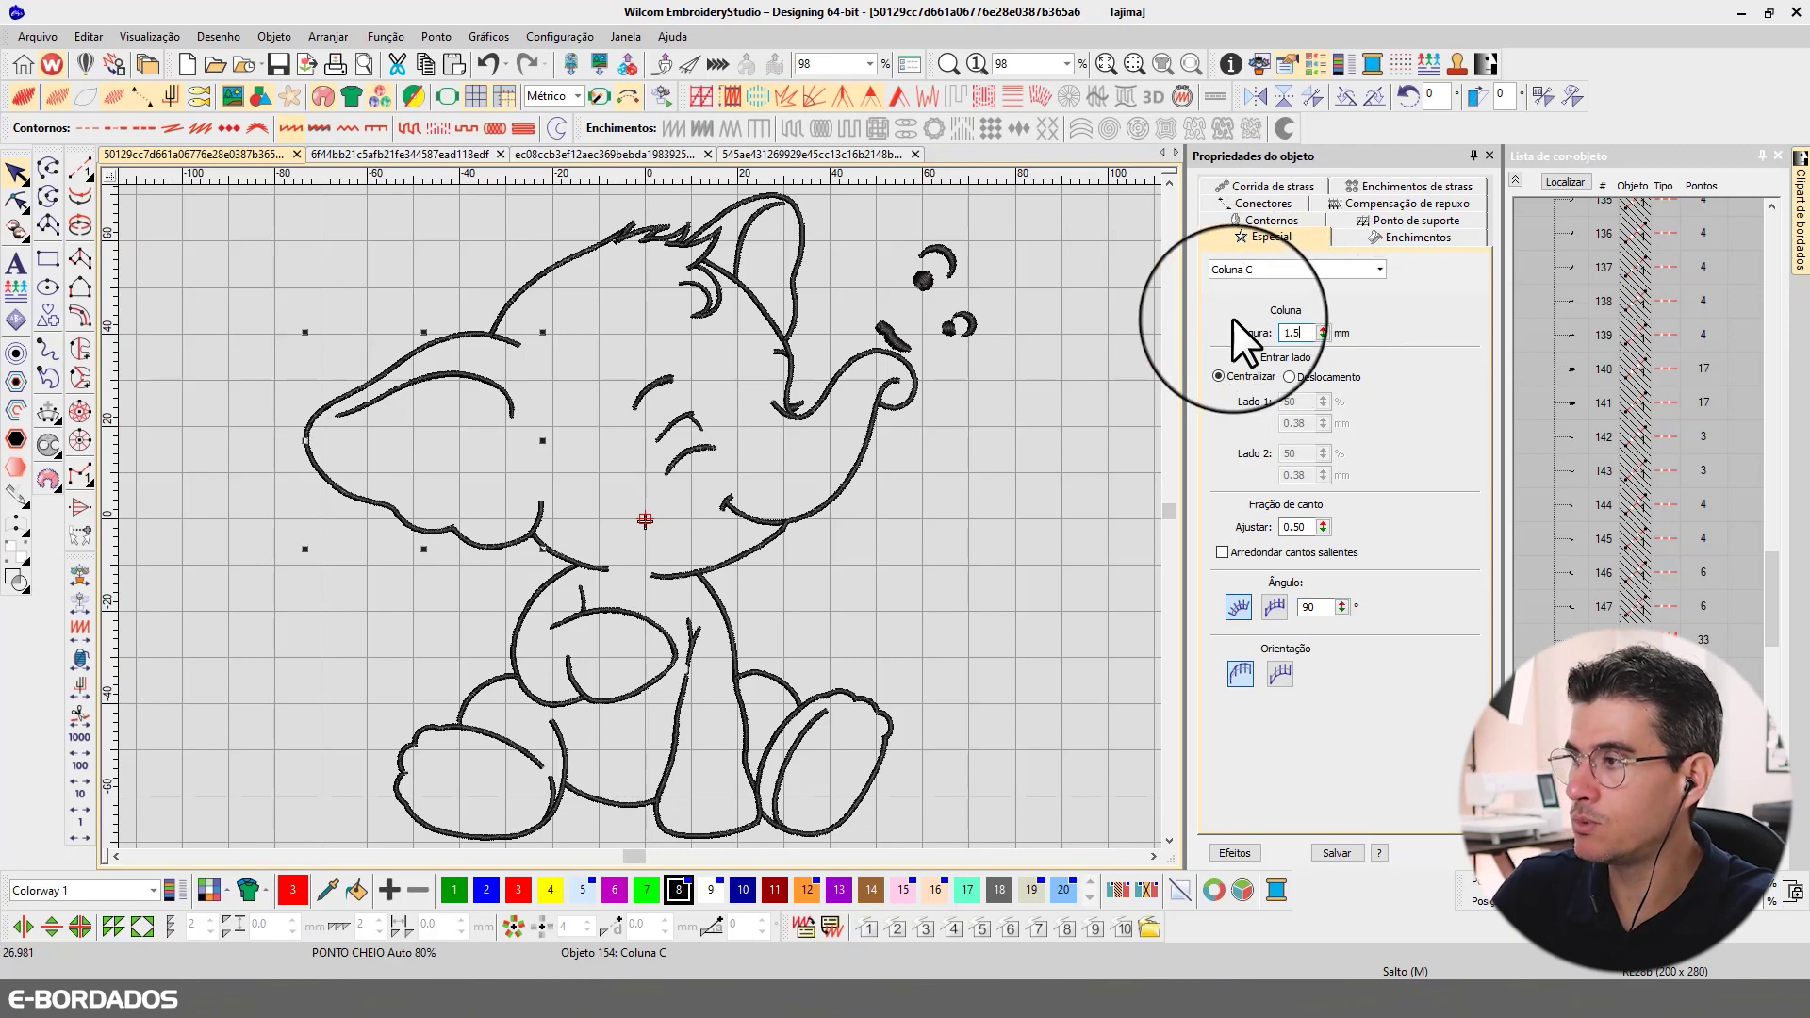
pyautogui.press('Return')
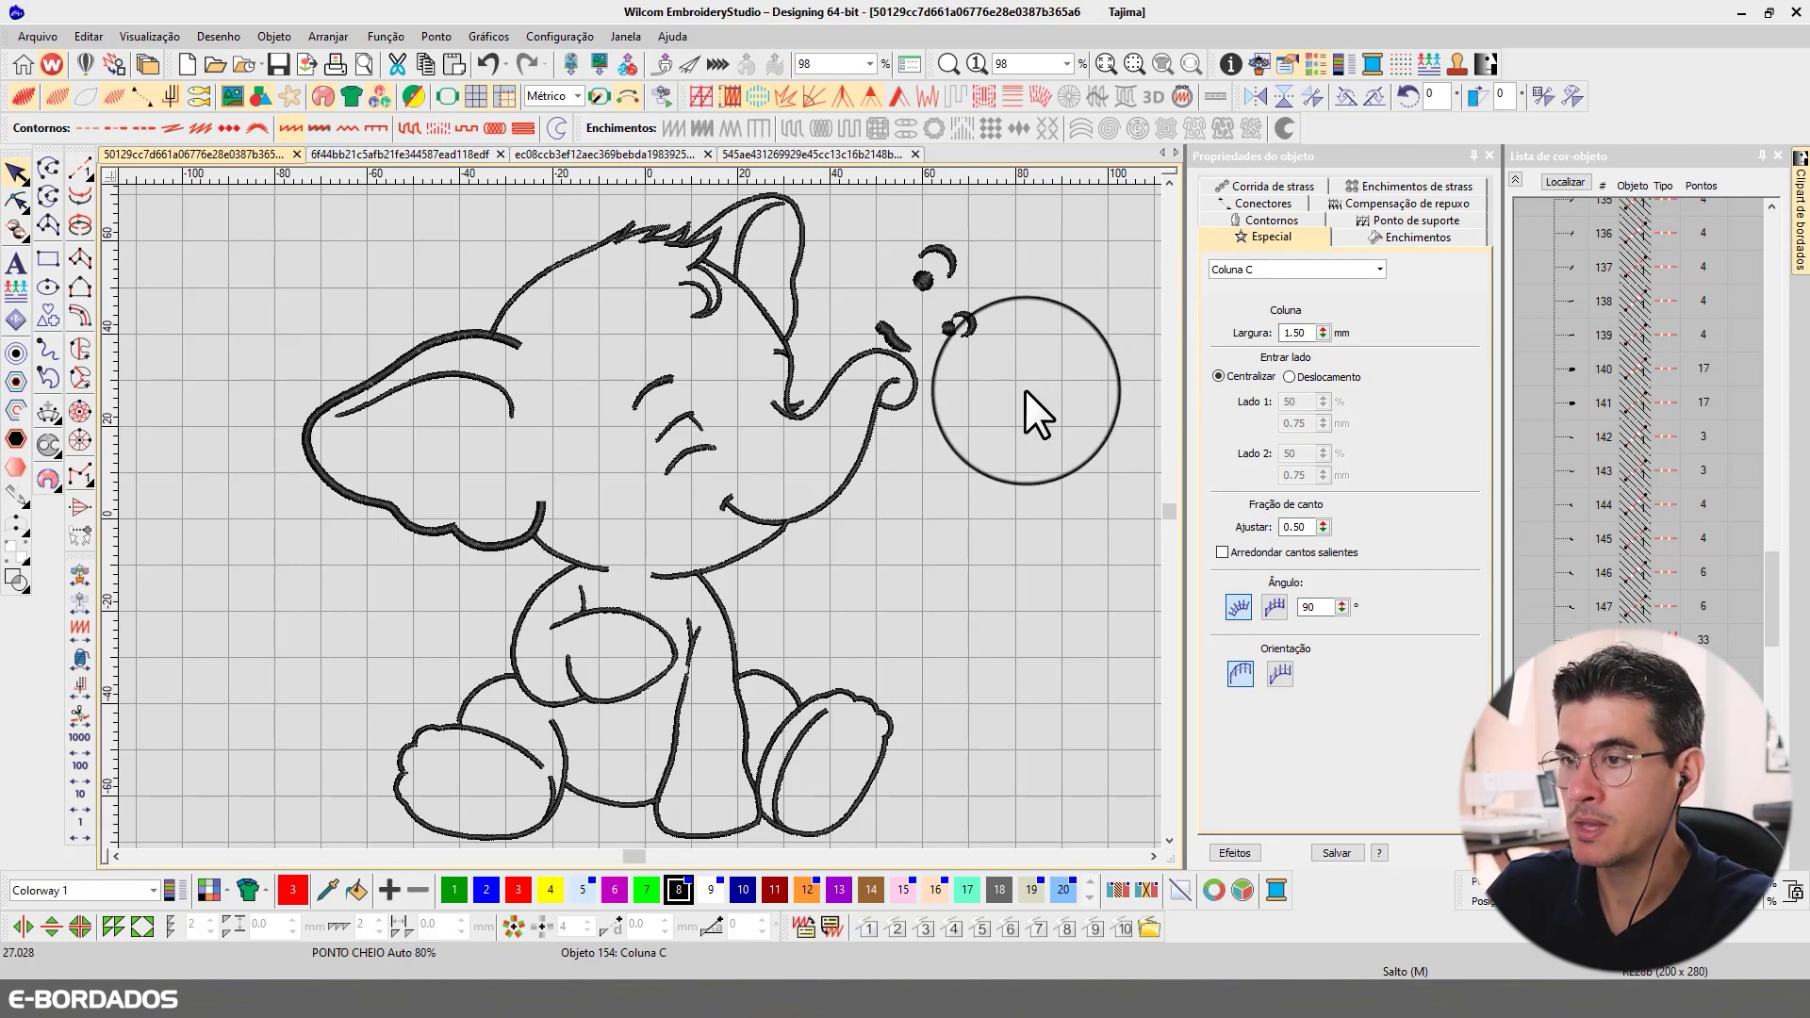
# - Select all the black satin outlines and set their Coluna C width to 1.50 mm
pyautogui.hotkey('ctrl', 'a')
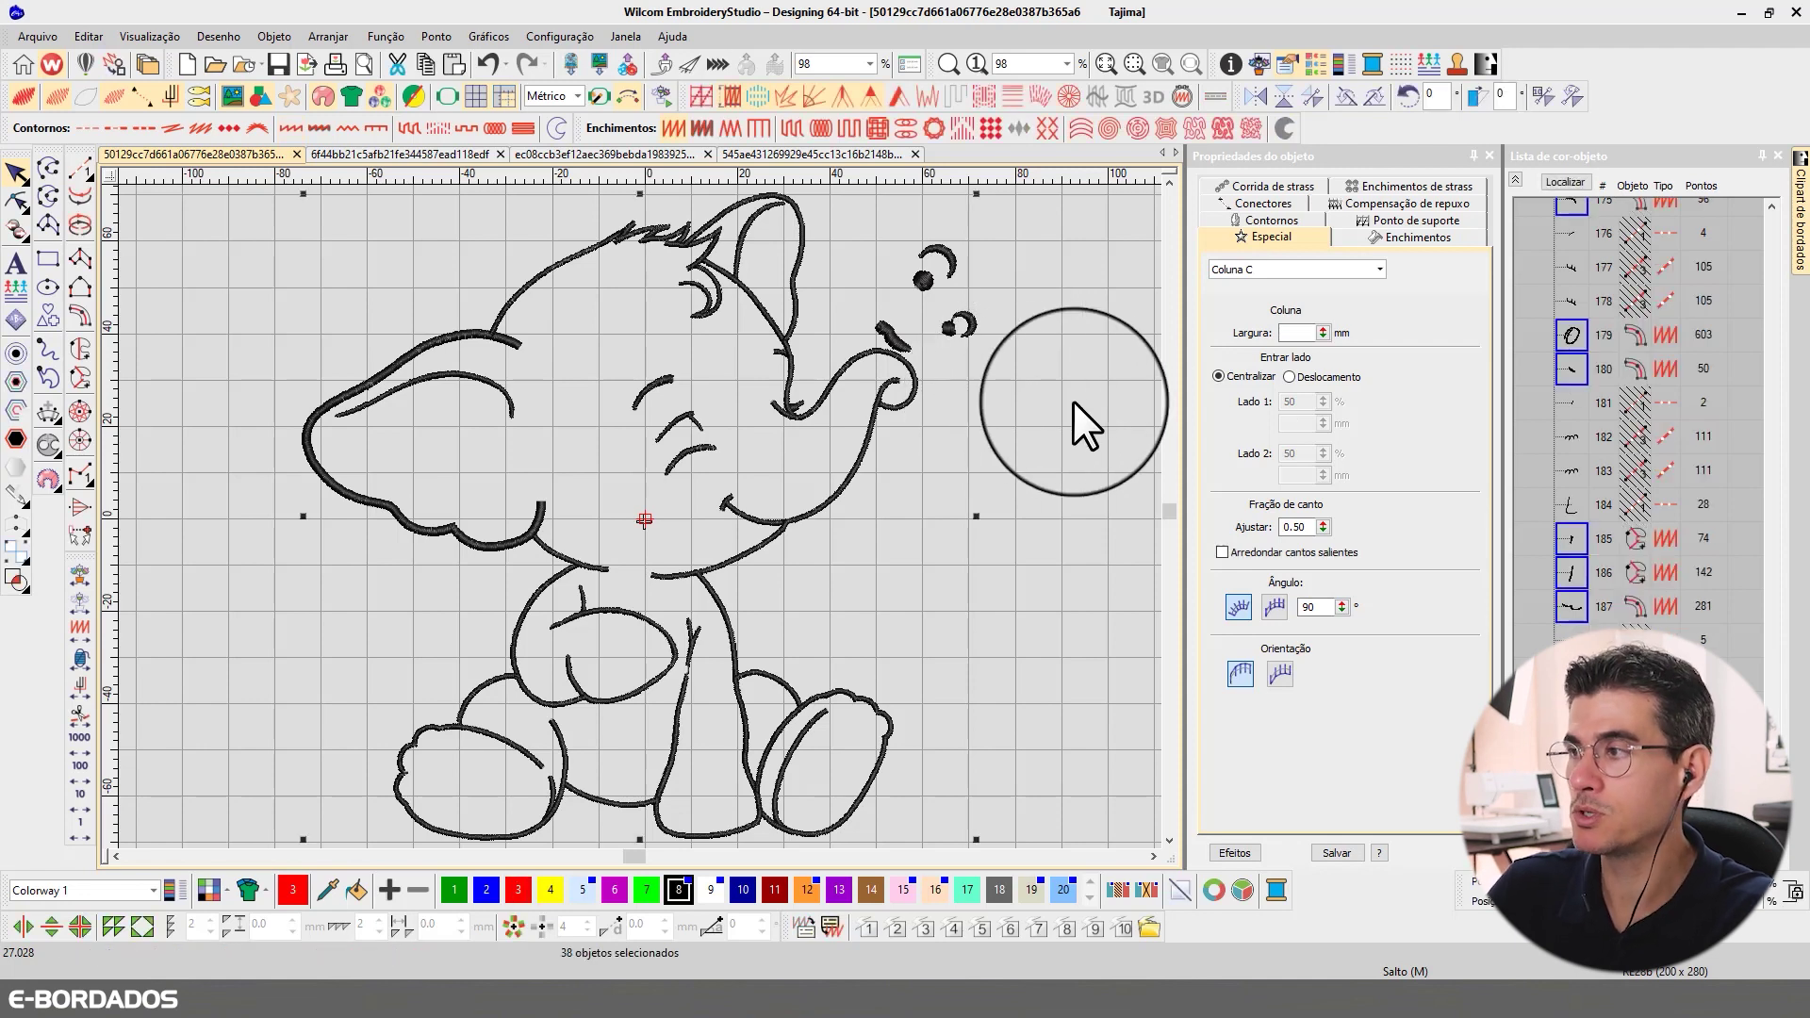
pyautogui.click(1314, 331)
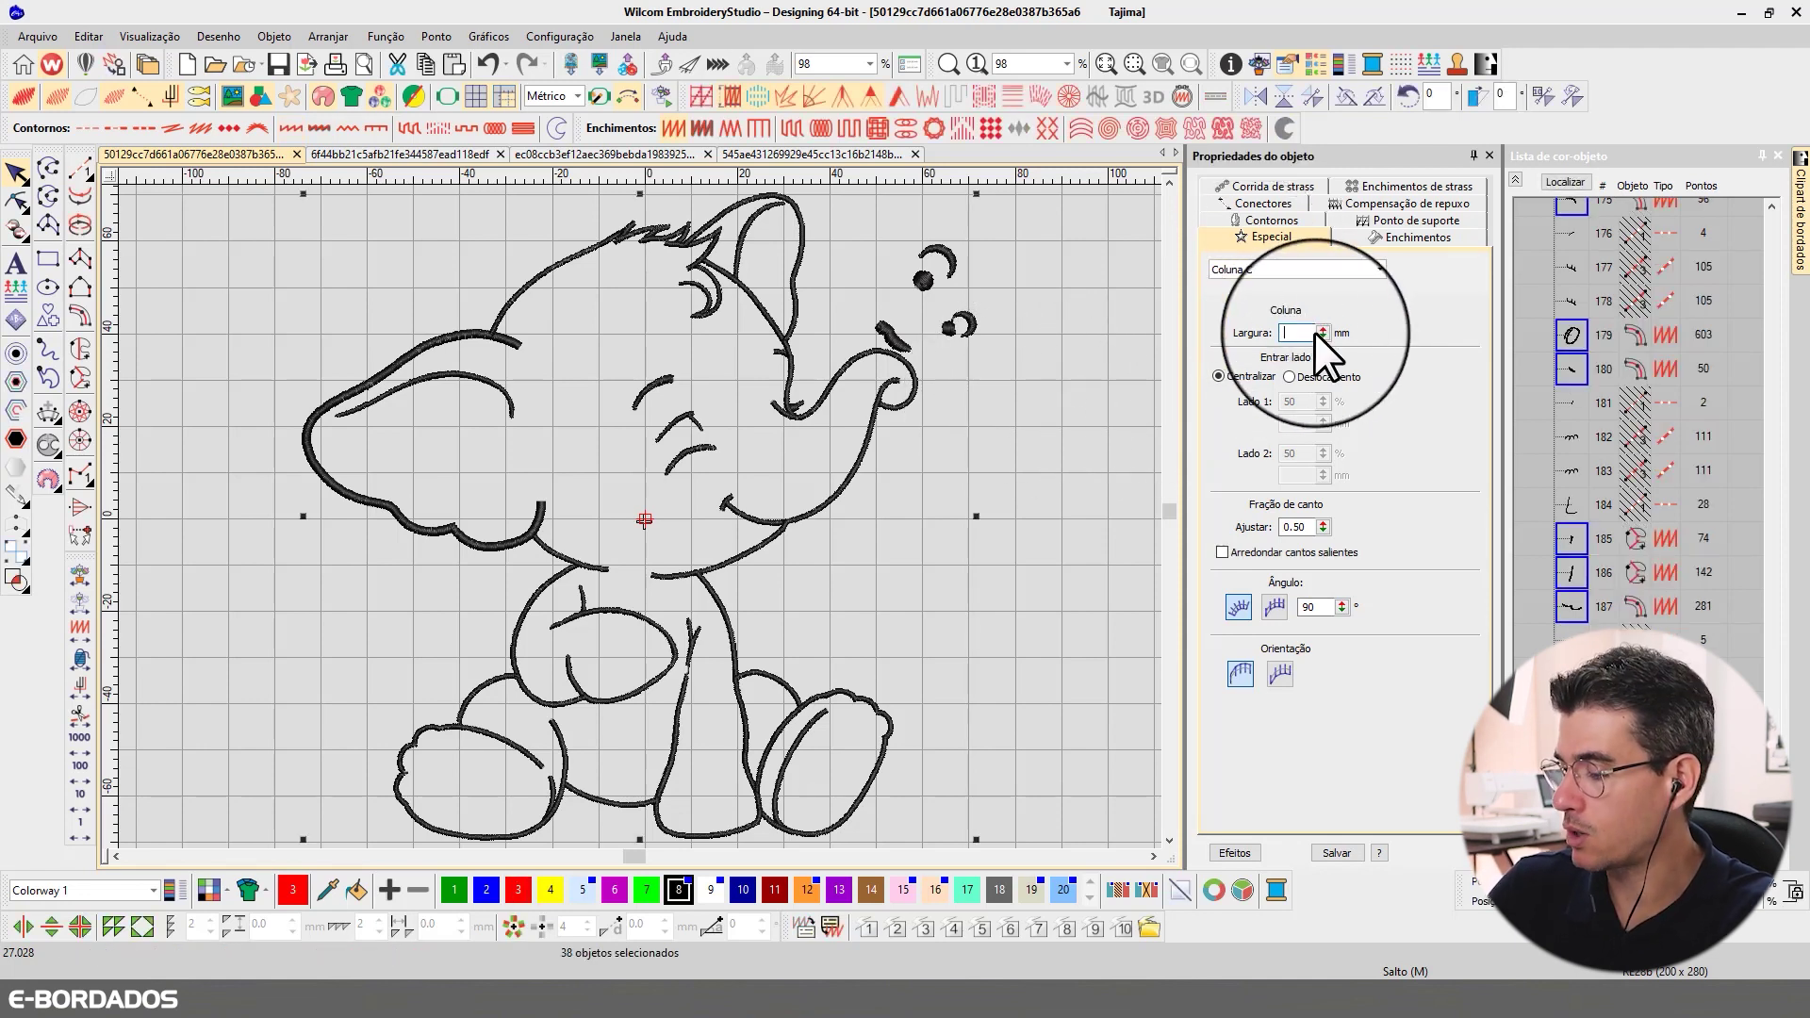
pyautogui.write('1.5')
pyautogui.press('Return')
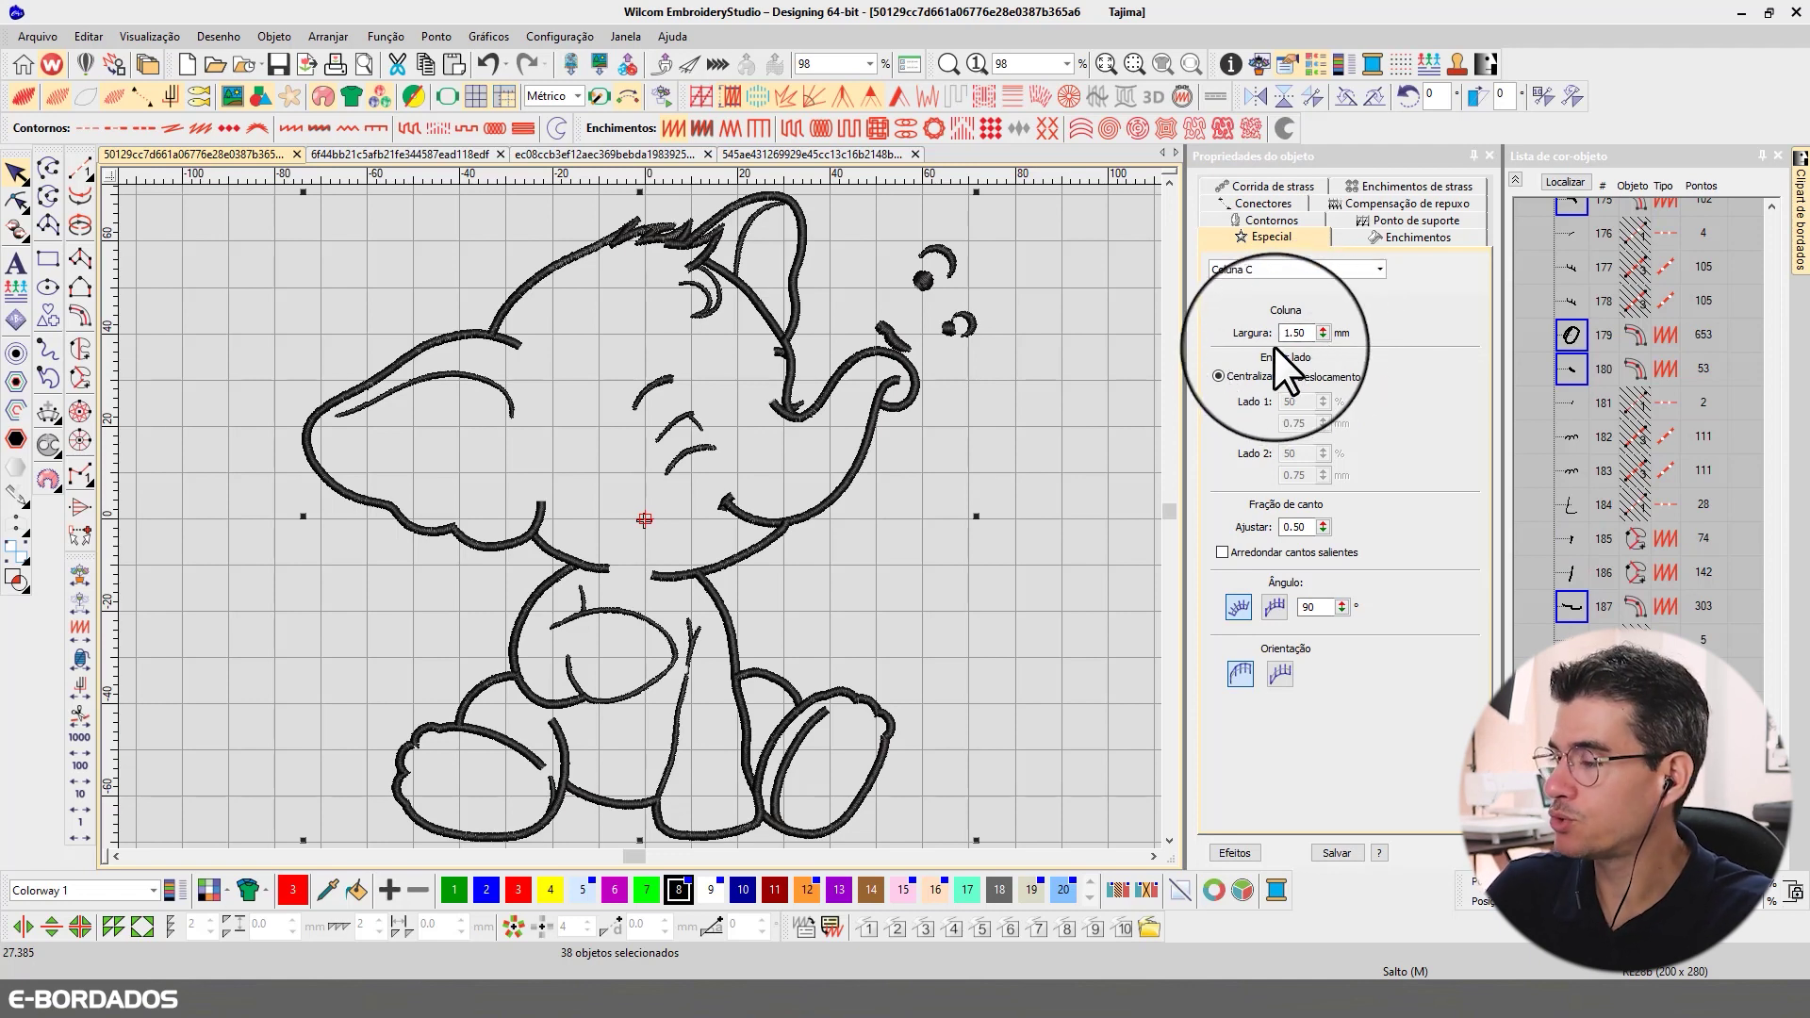
# - Locate the selected satin outlines in the design and review their Coluna C width
pyautogui.click(1569, 181)
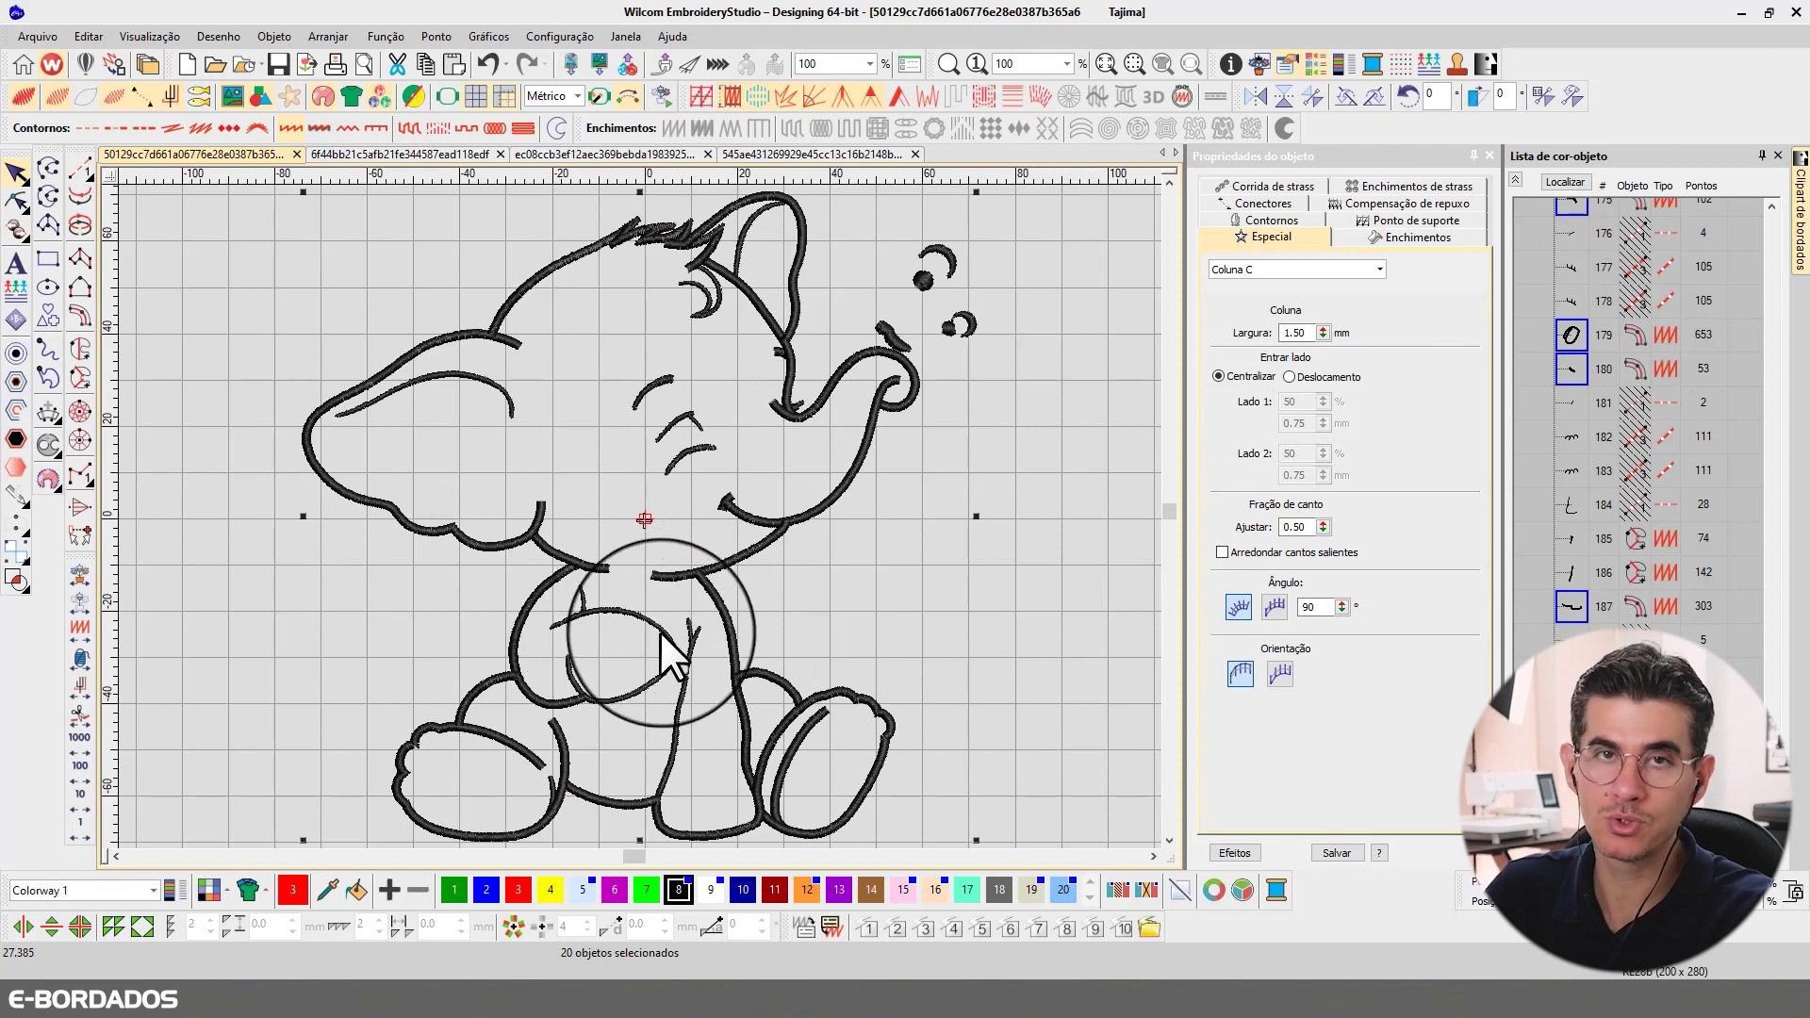
pyautogui.click(1557, 182)
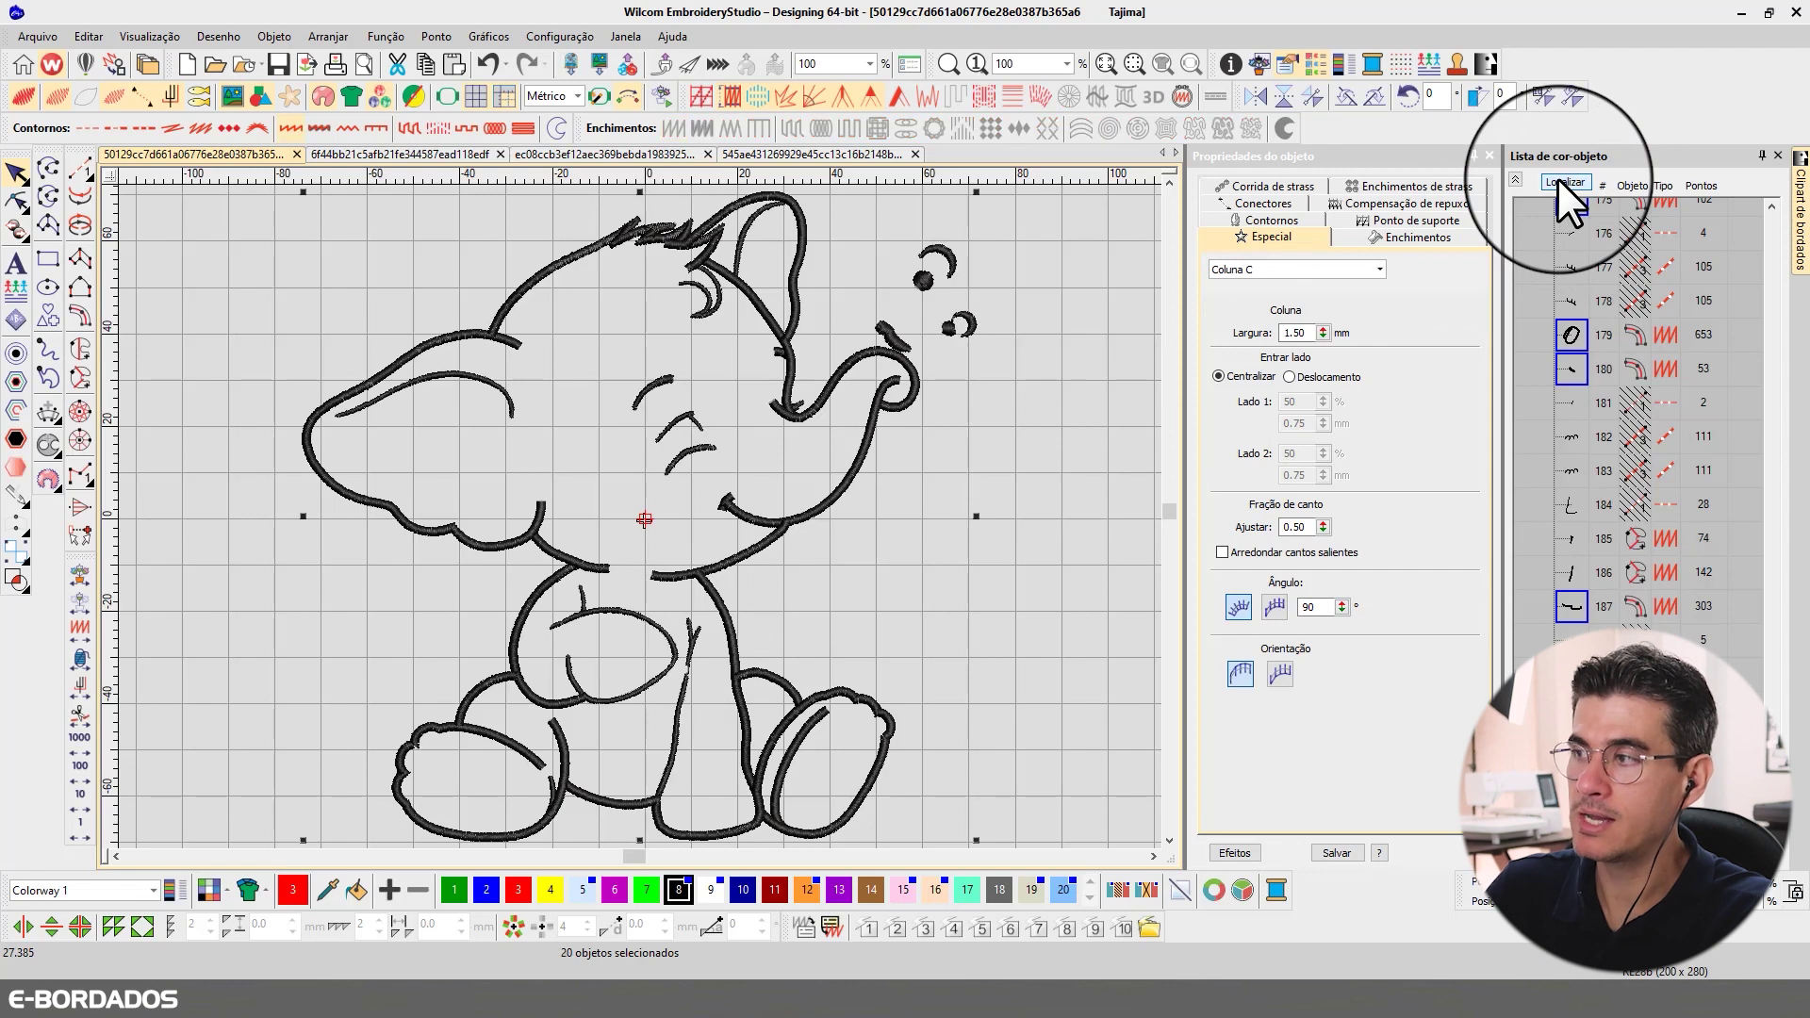
pyautogui.doubleClick(1295, 333)
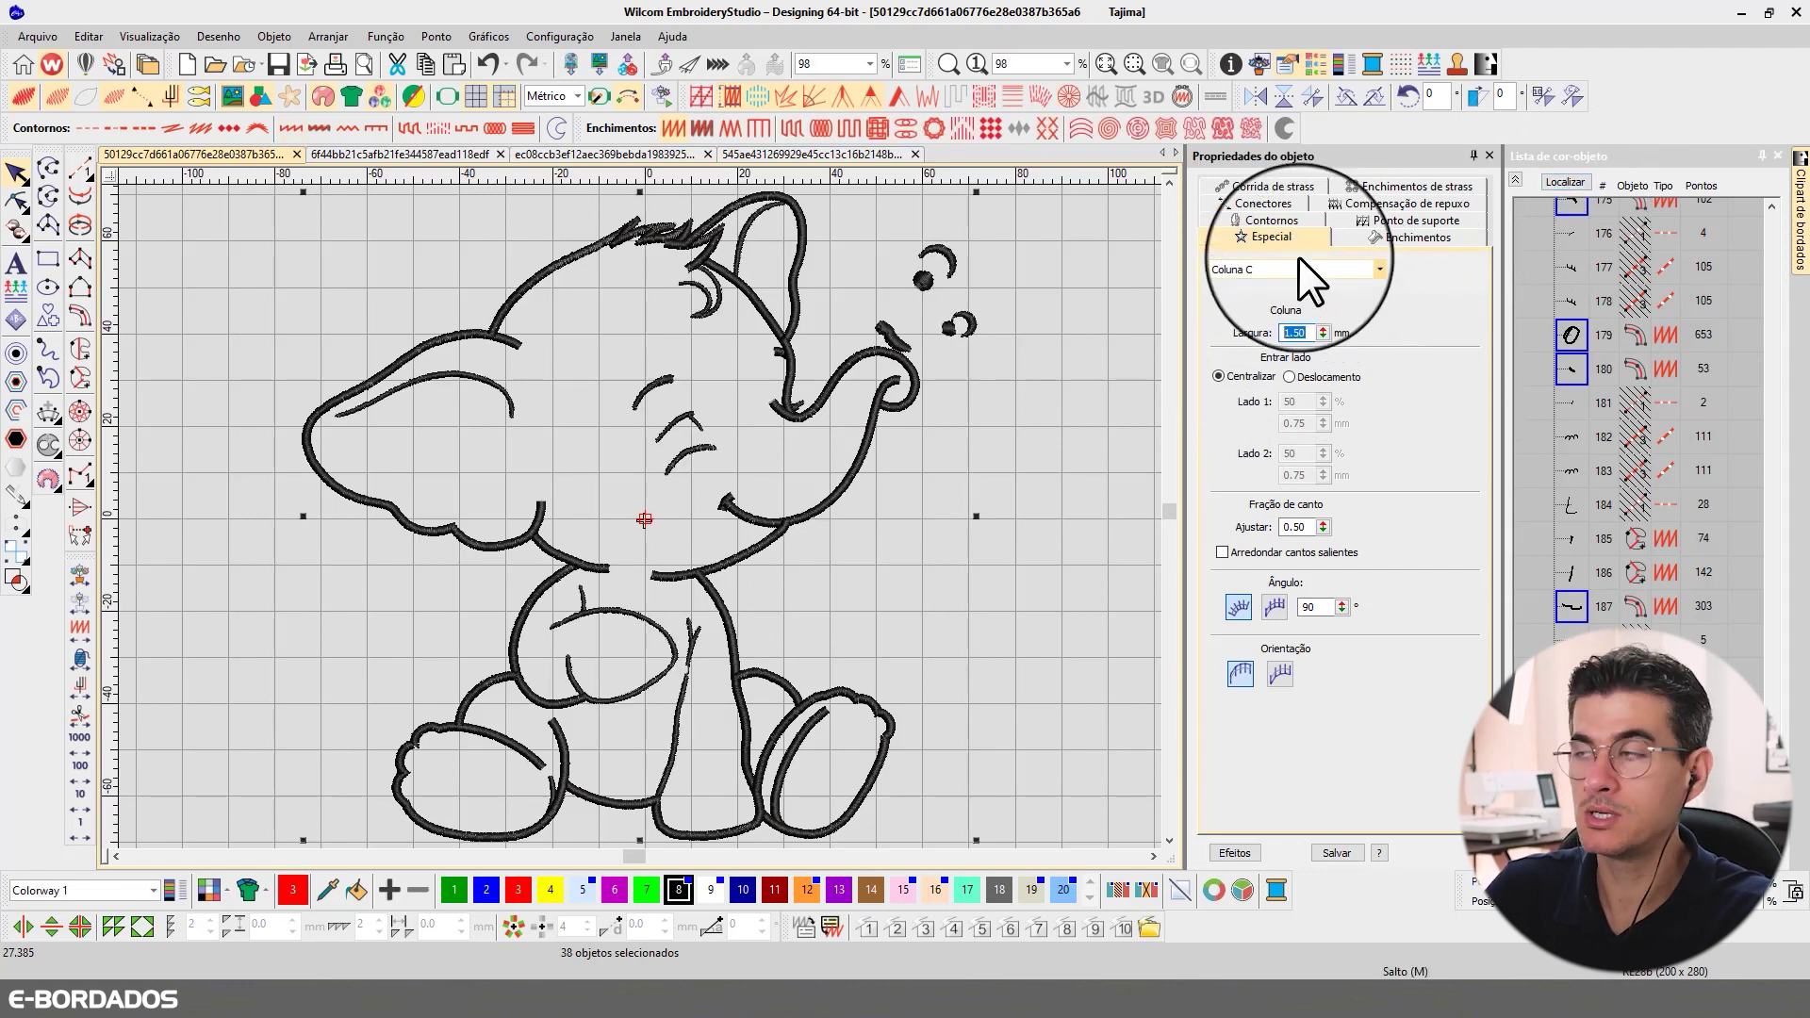
pyautogui.click(1561, 182)
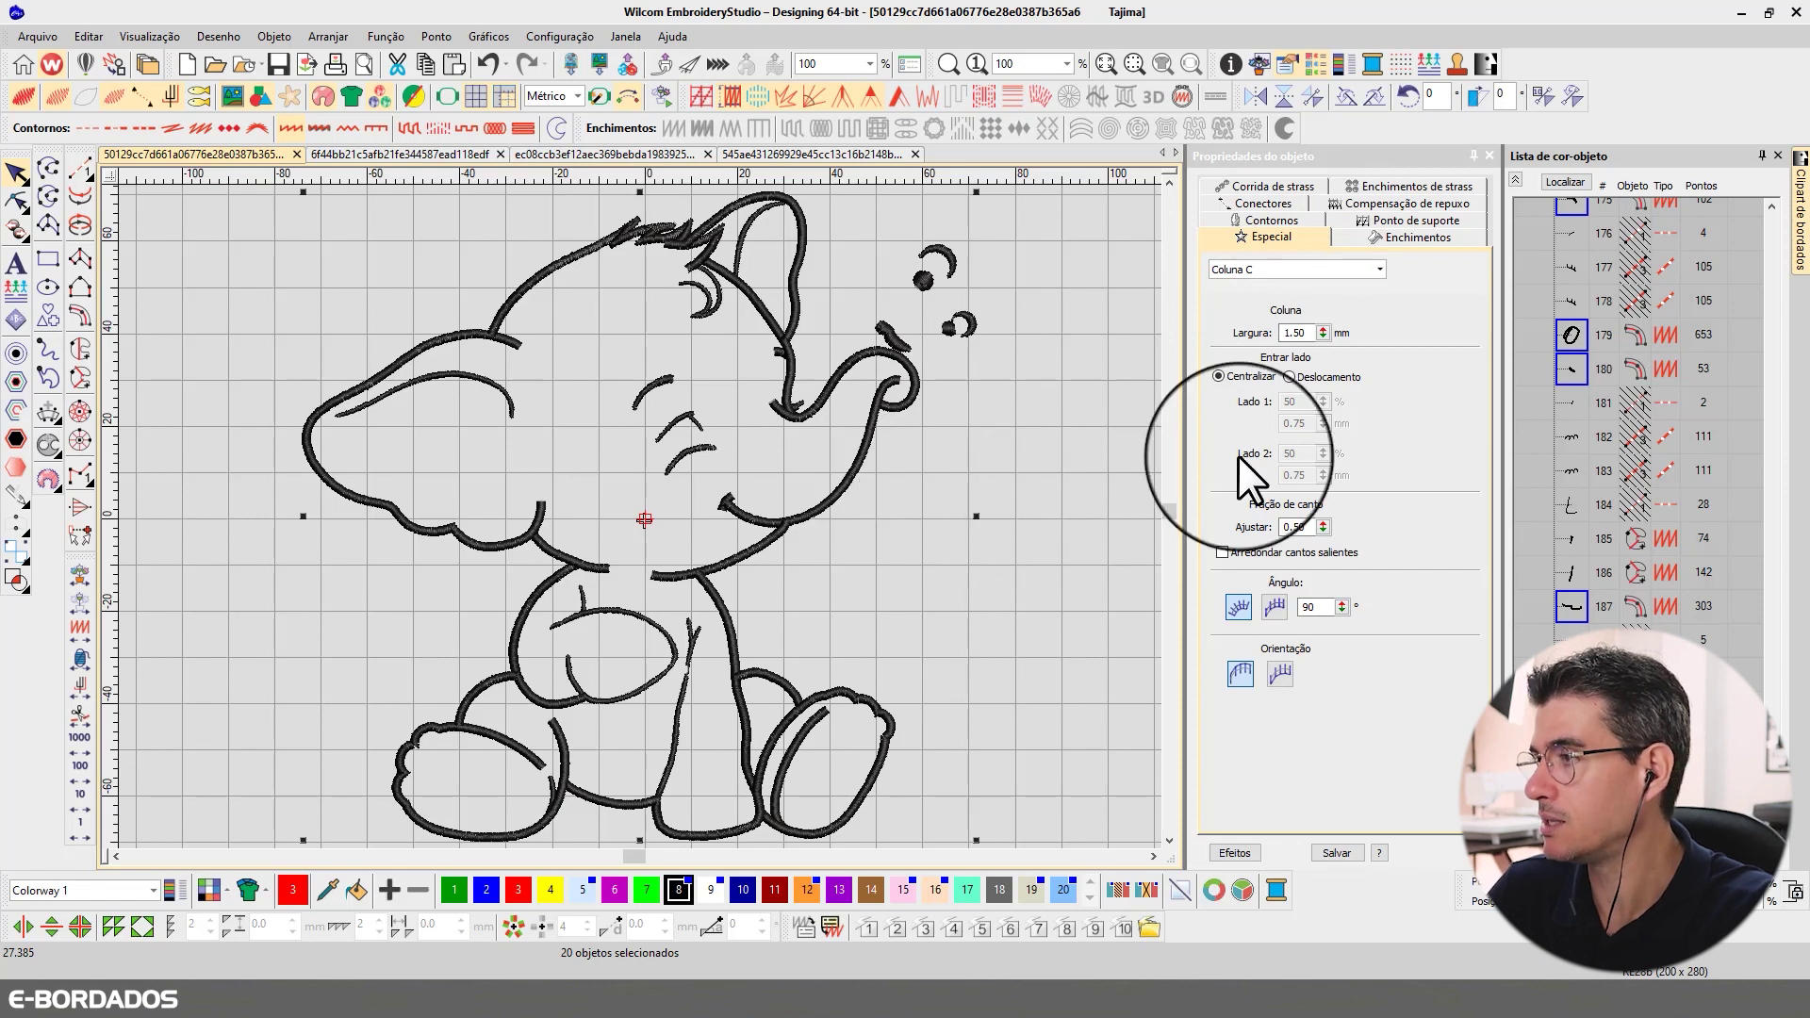
pyautogui.click(1565, 181)
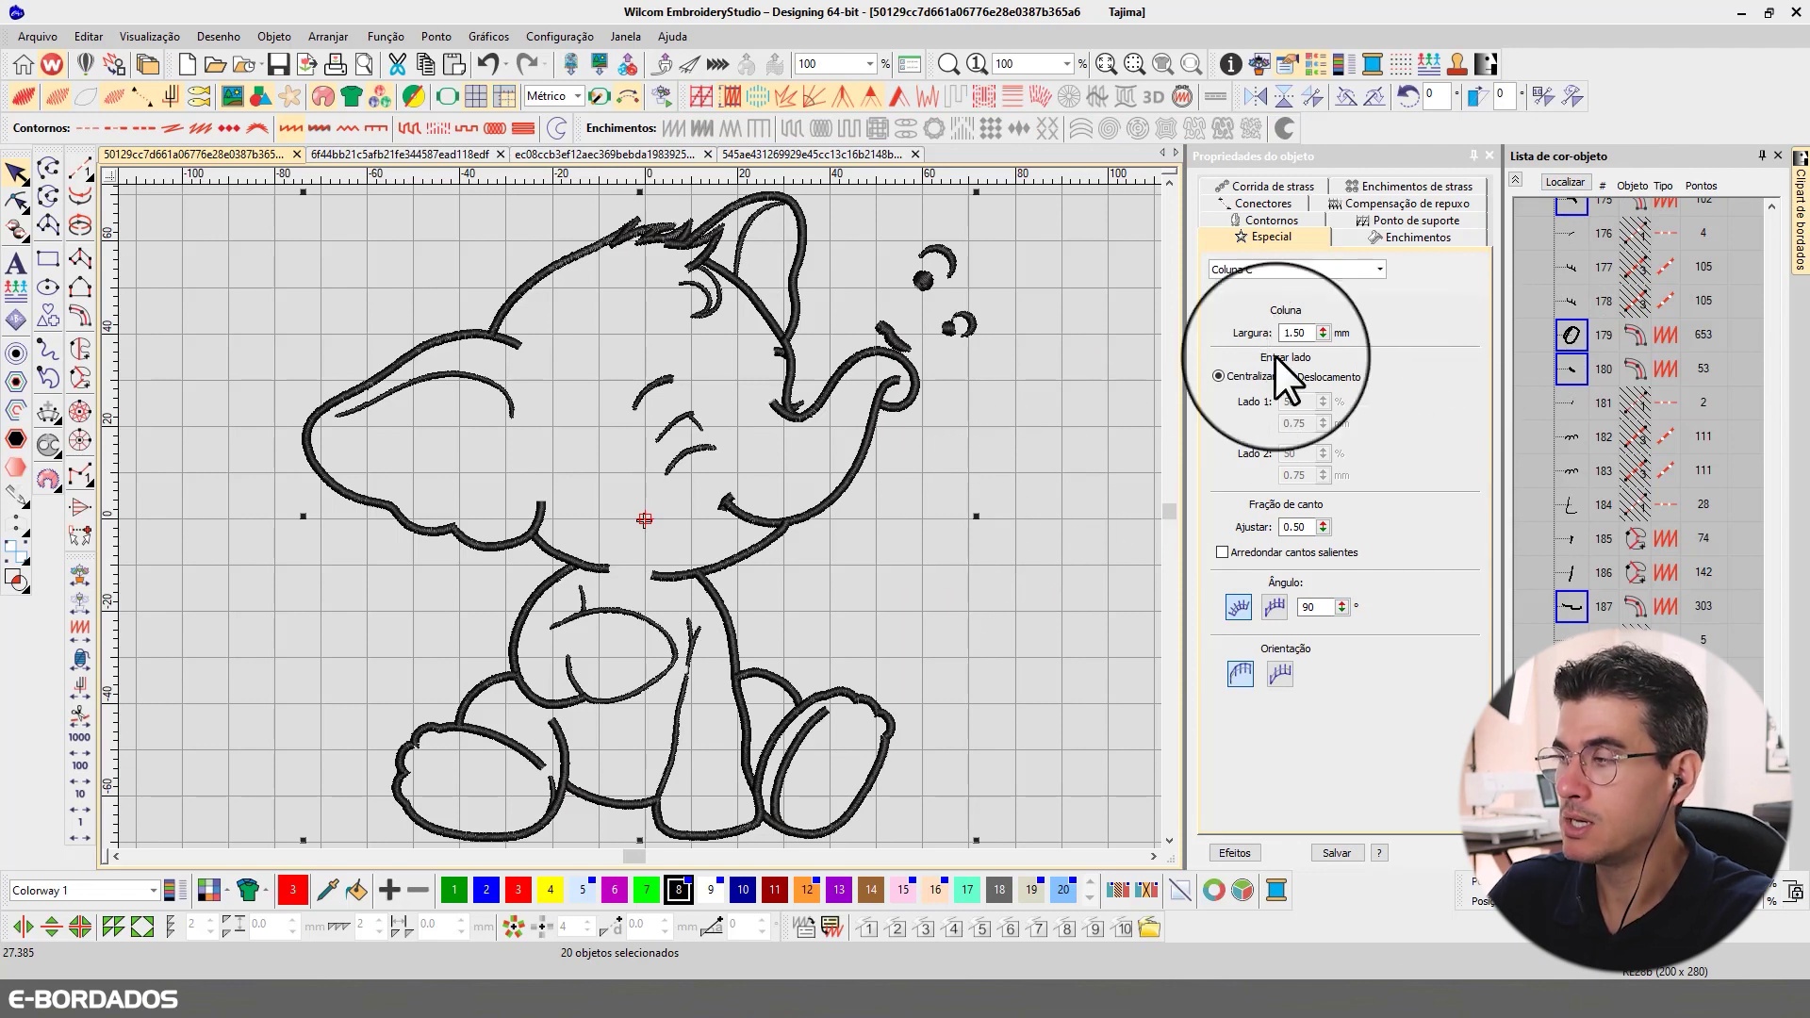
pyautogui.click(1565, 181)
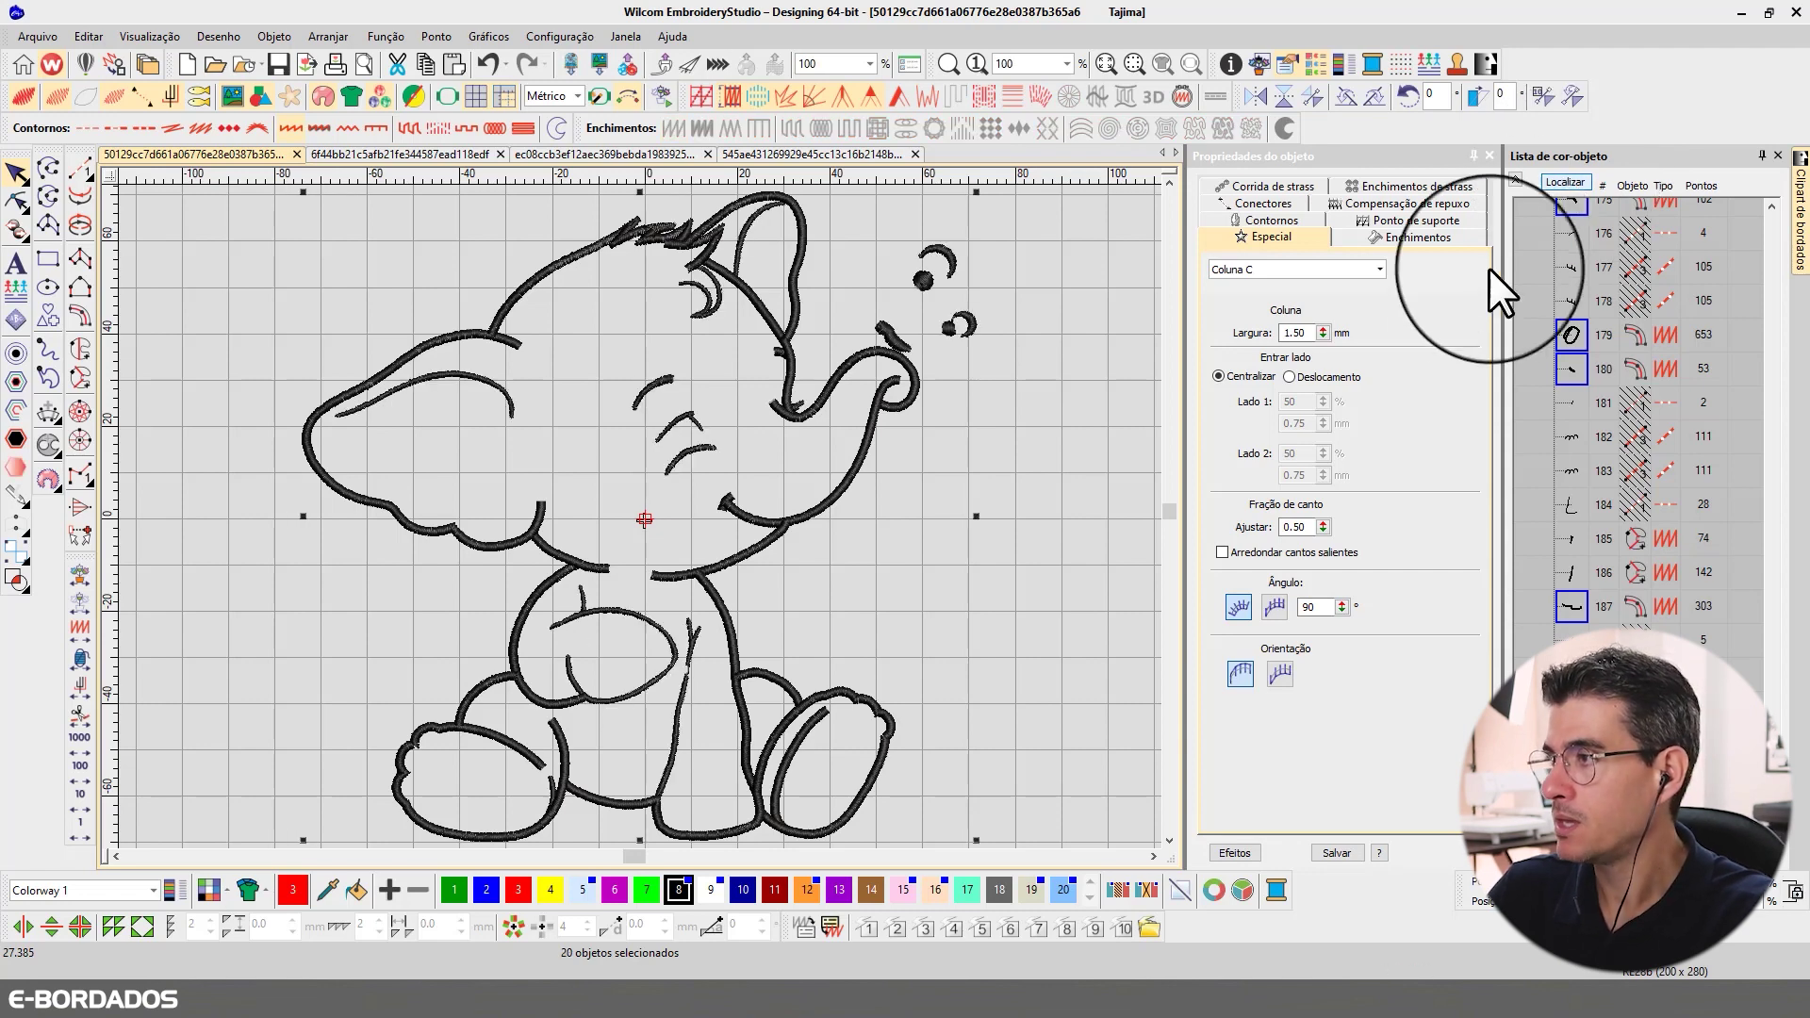
# - Set the automatic spacing adjustment of the selected satin outlines to 100% in their fill properties
pyautogui.click(1419, 237)
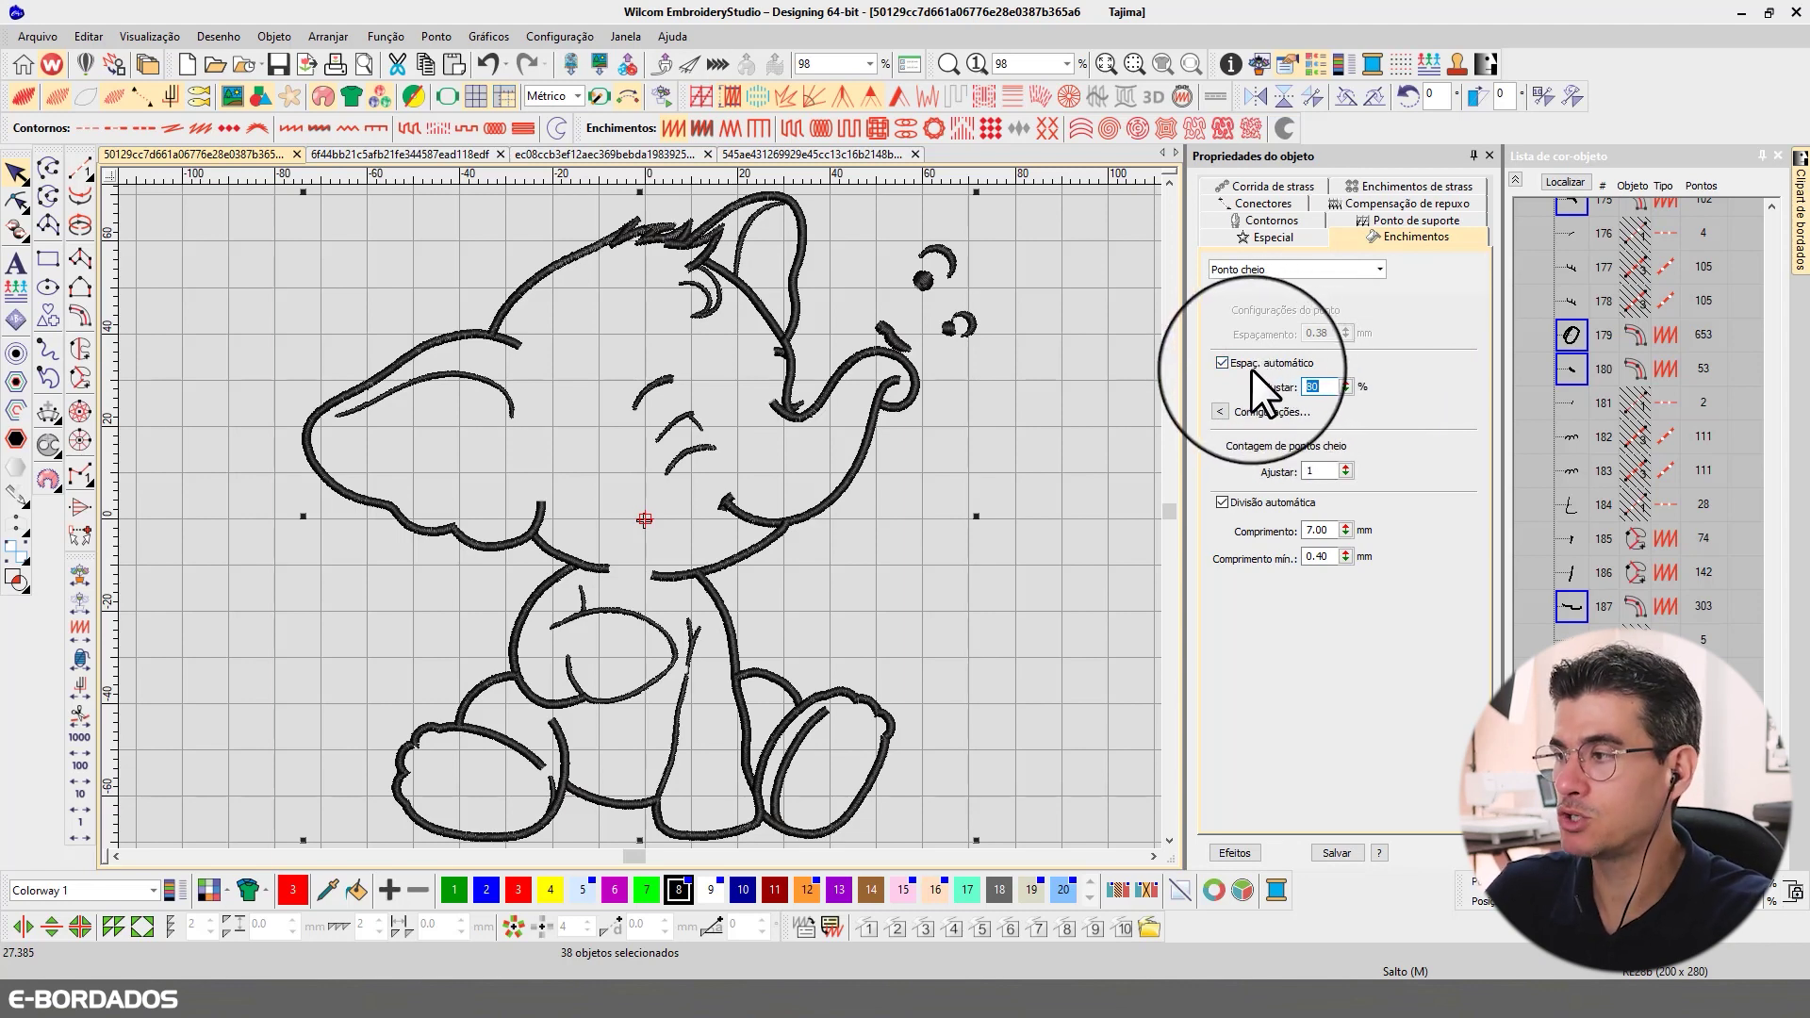
pyautogui.press('BackSpace')
pyautogui.press('BackSpace')
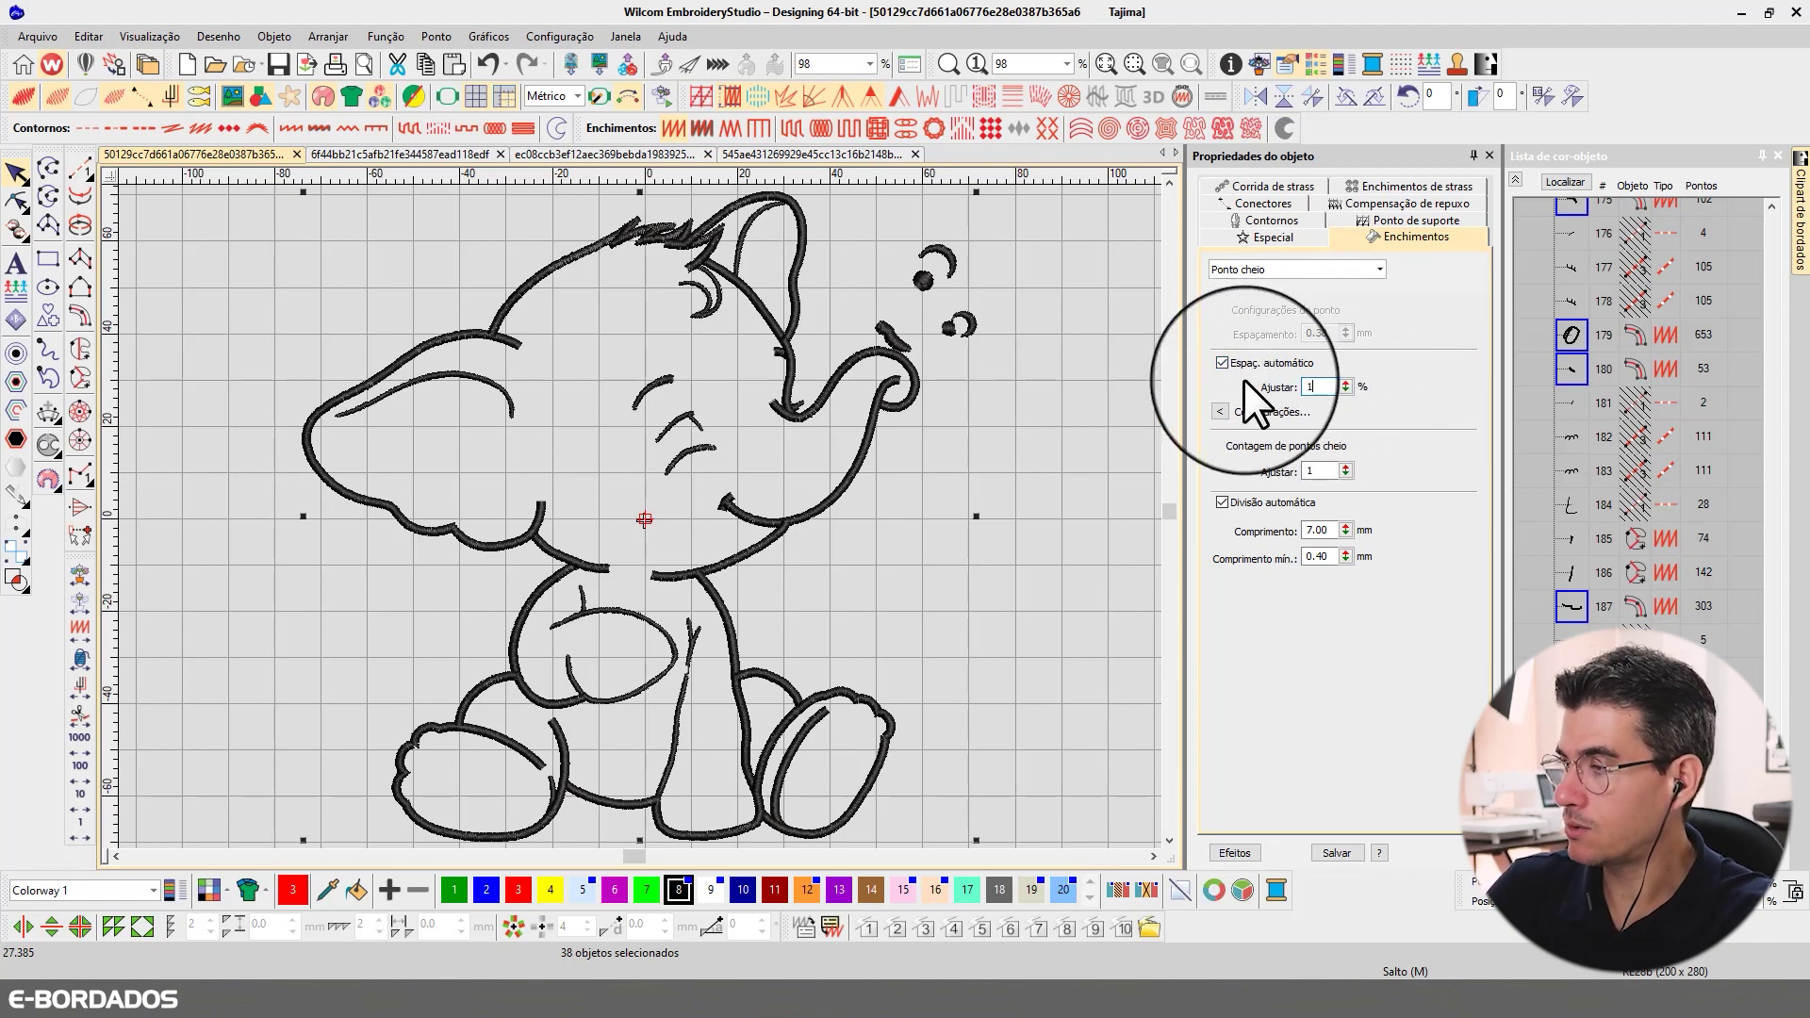
pyautogui.write('100')
pyautogui.press('Return')
# - Turn off automatic spacing for the selected satin outlines and set a fixed stitch spacing of 0.55 mm
pyautogui.click(1223, 363)
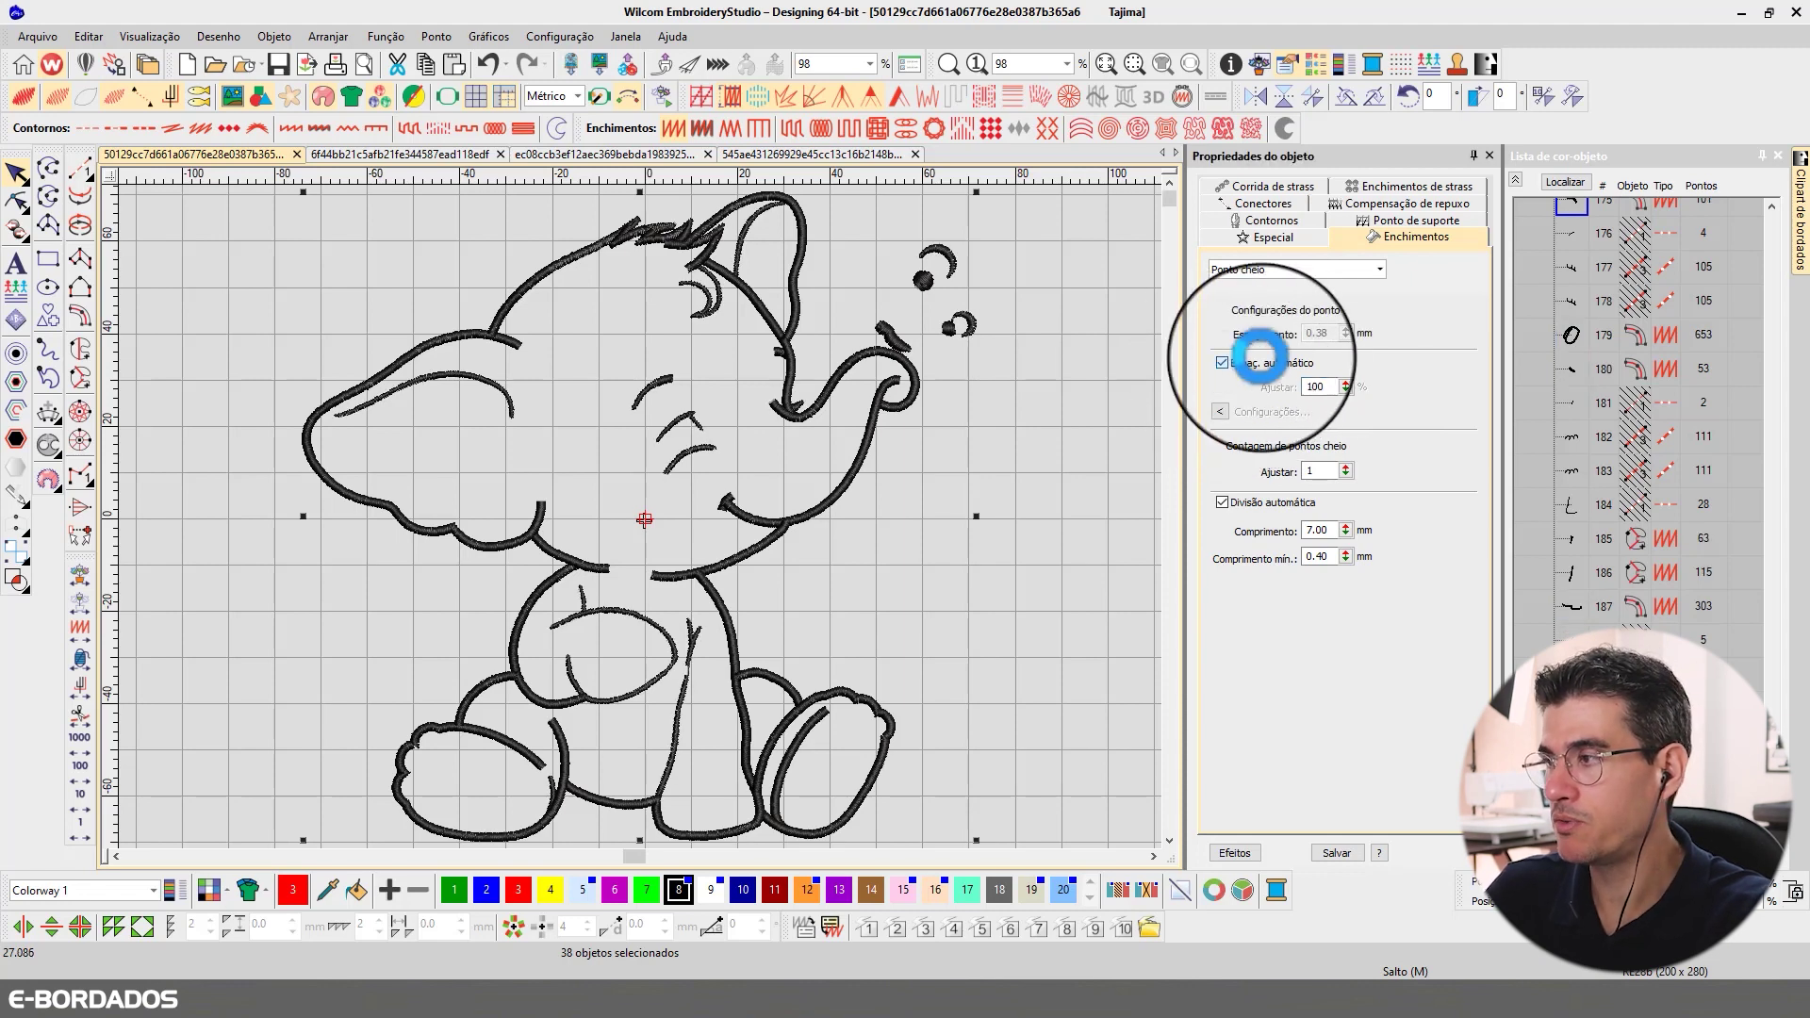
pyautogui.moveTo(1313, 332); pyautogui.dragTo(1360, 334)
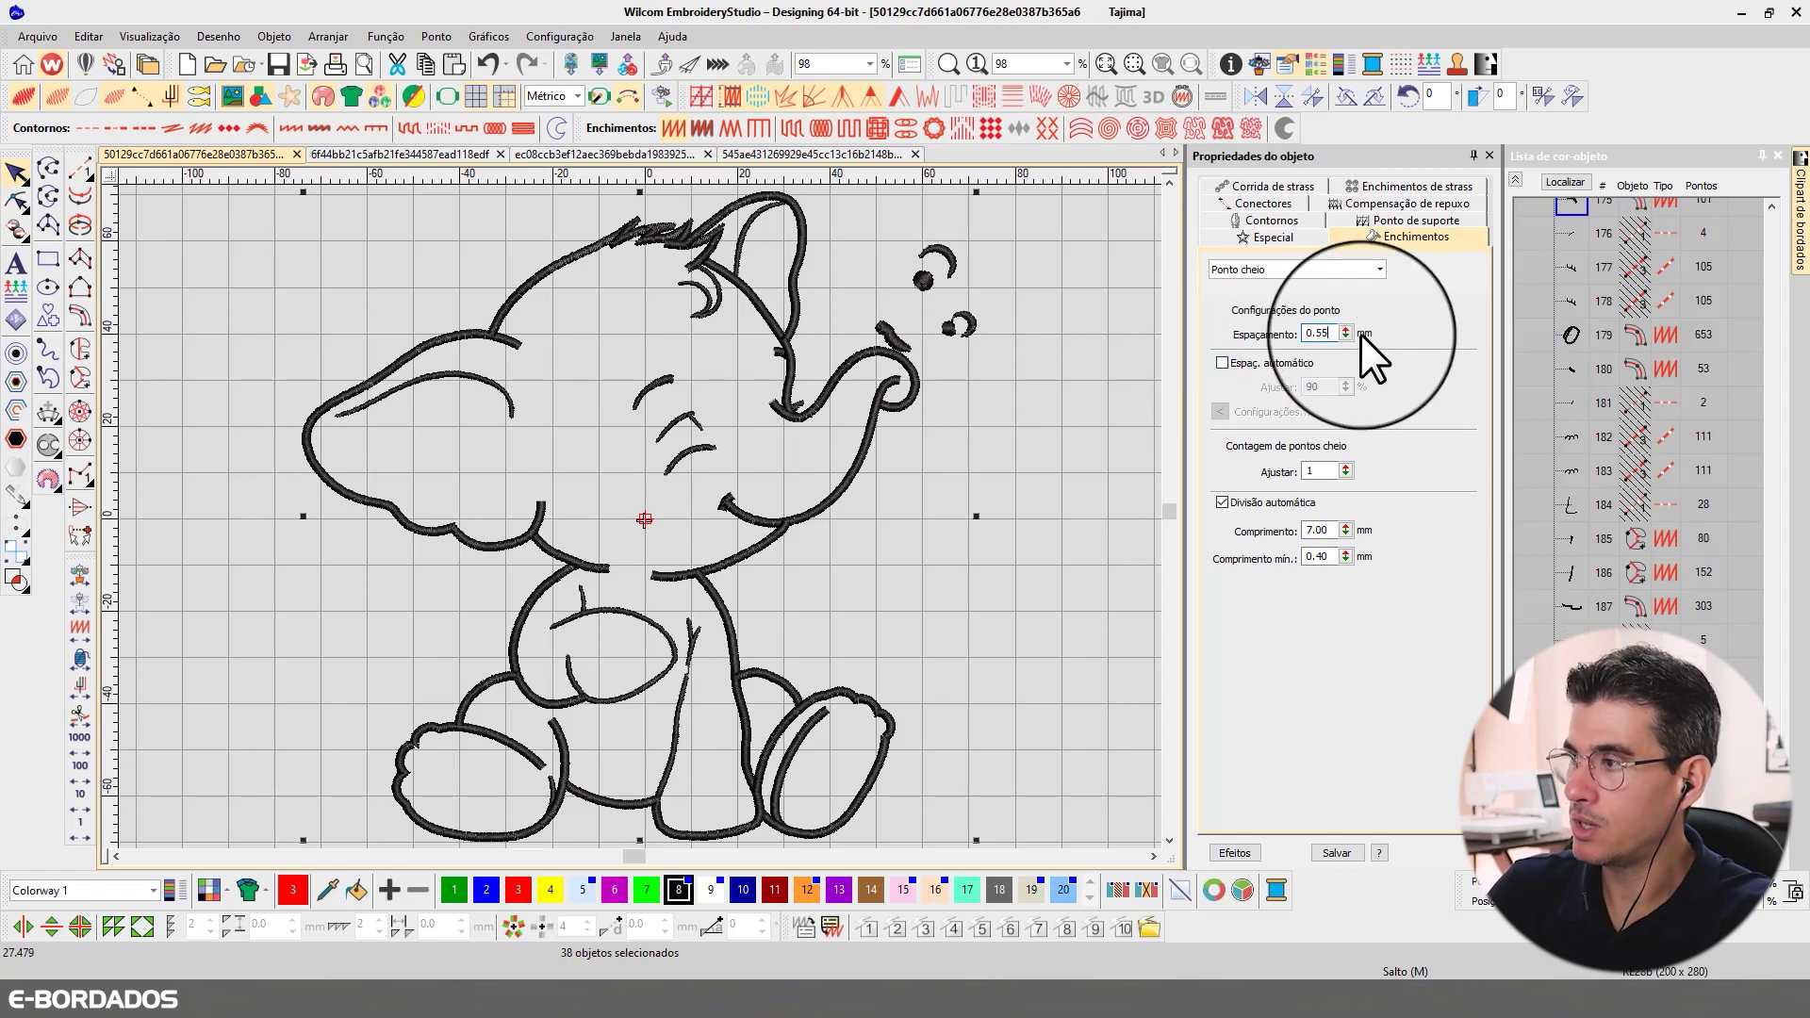
pyautogui.write('0.55')
pyautogui.press('Return')
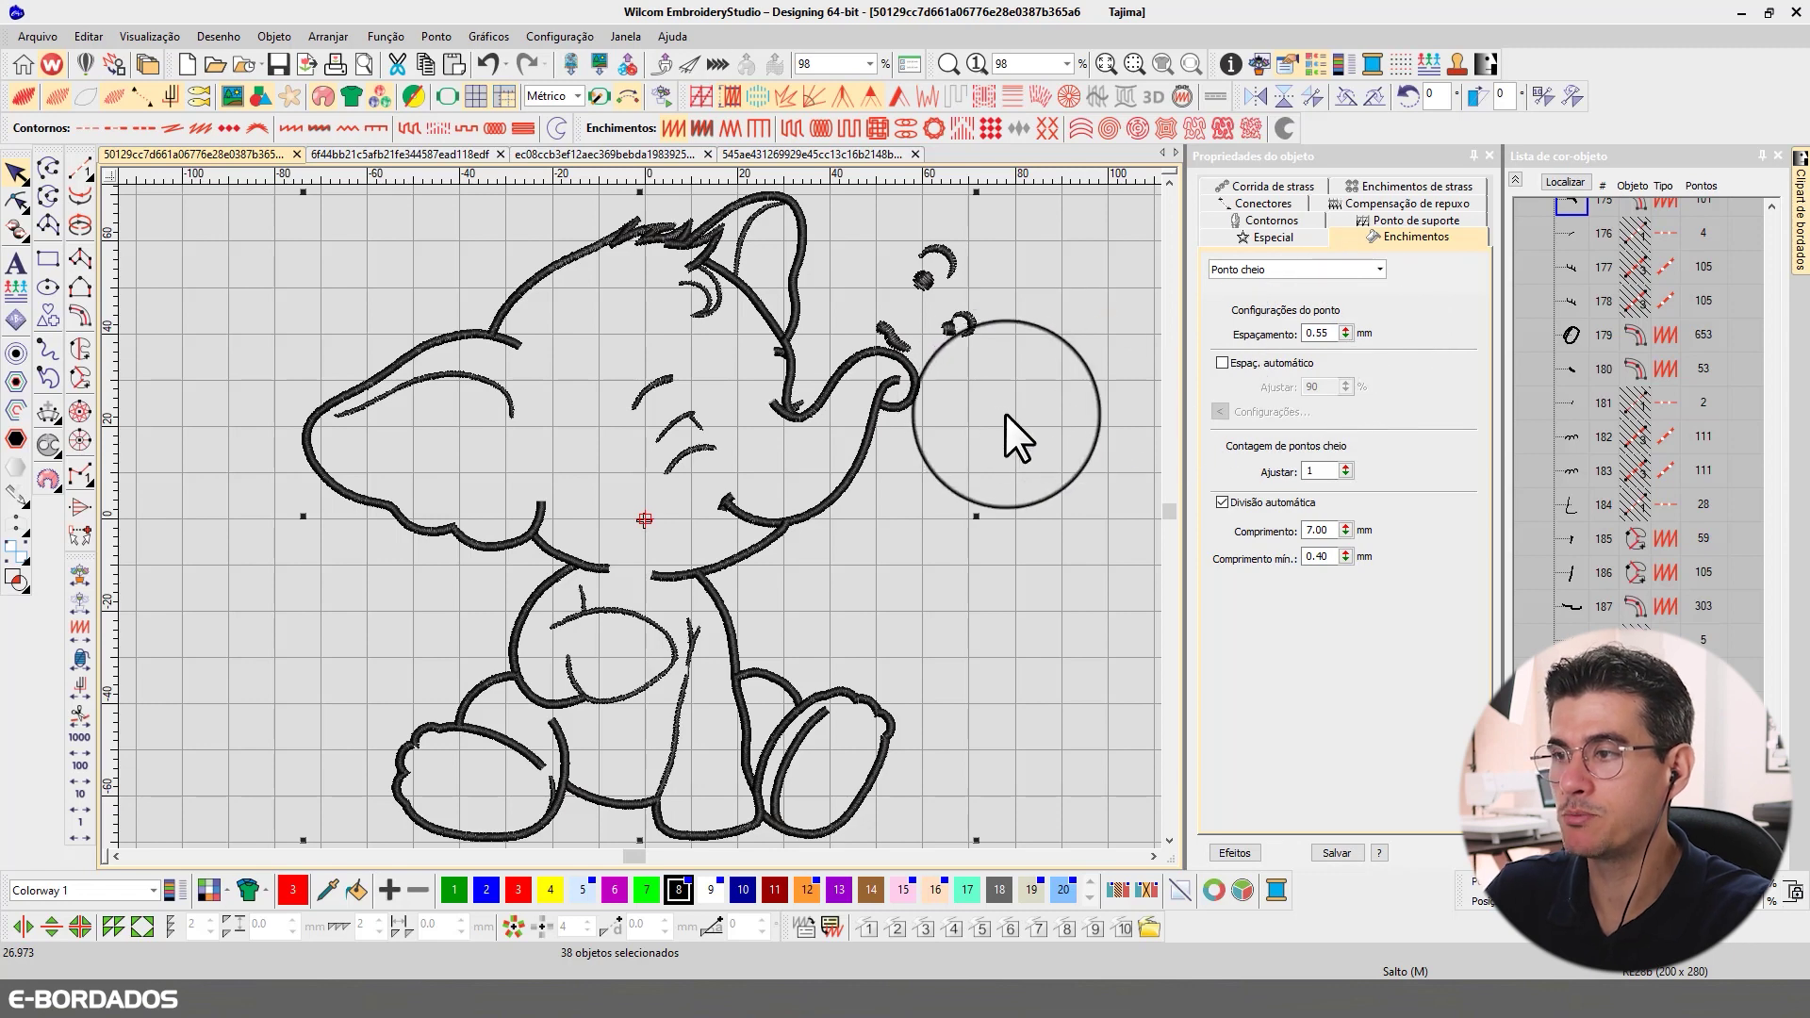
# - Check the fill spacing of the satin outlines, leaving nothing selected
pyautogui.click(1568, 181)
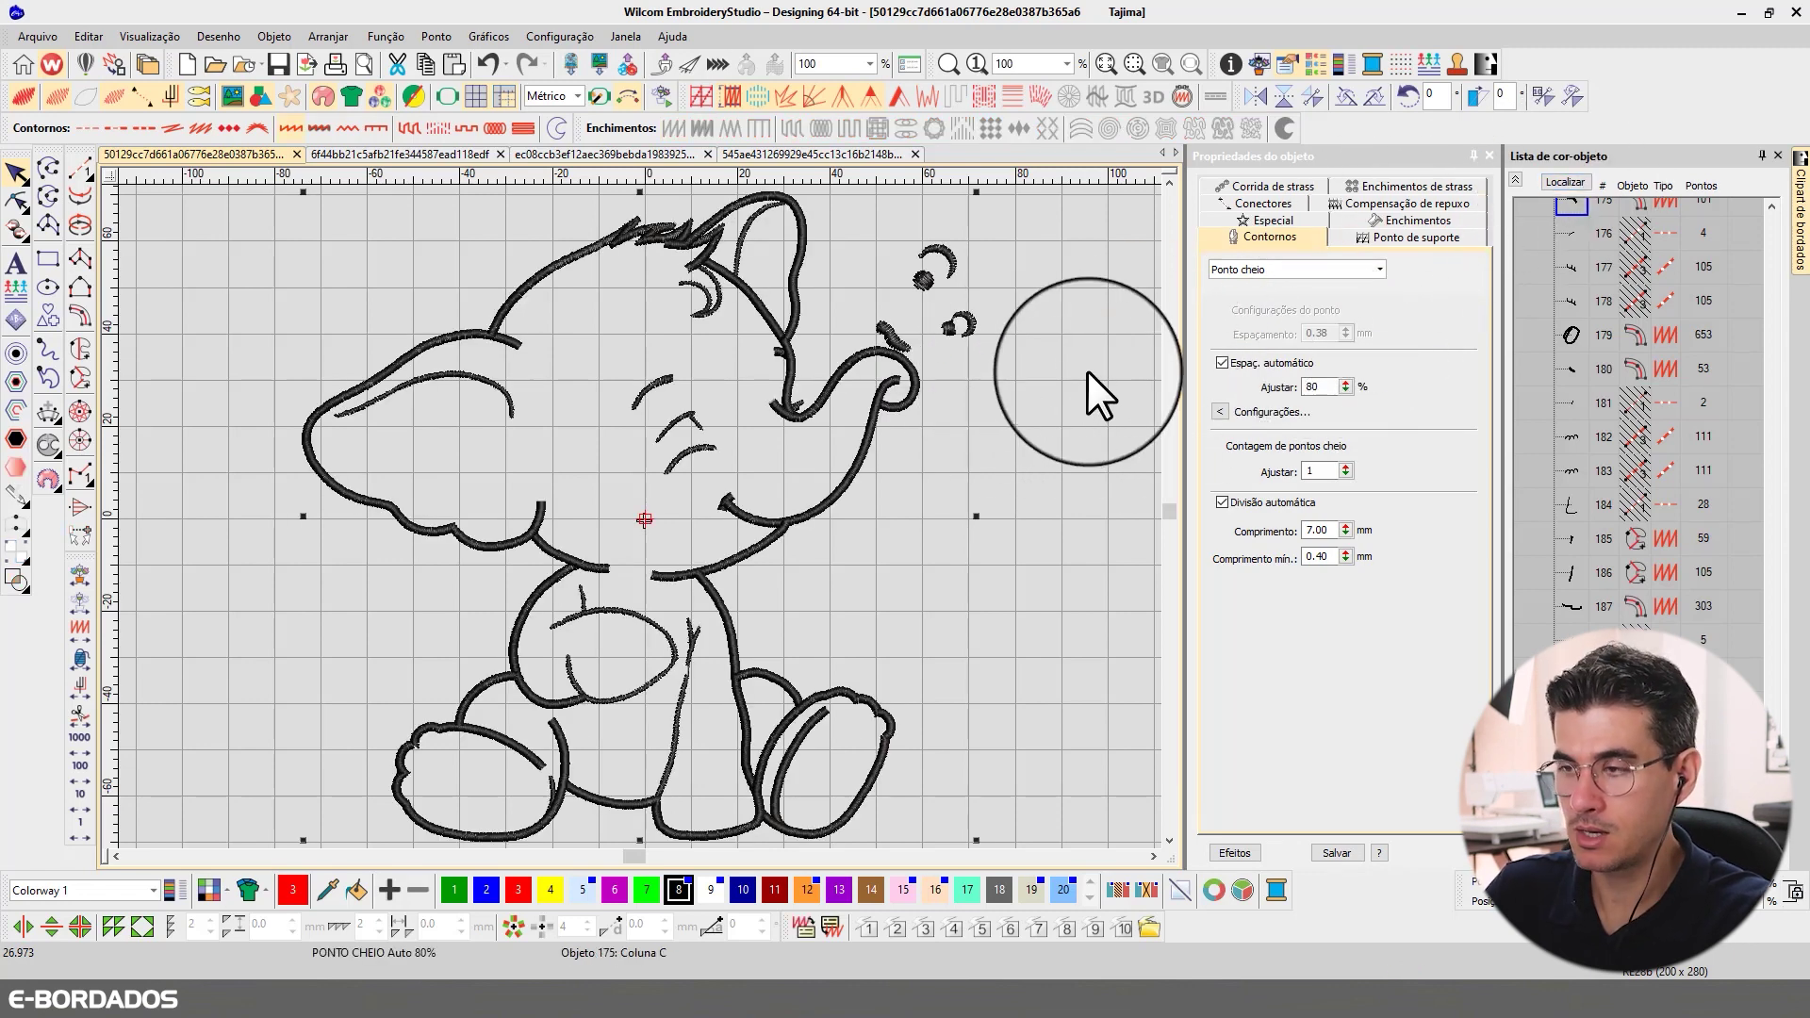
pyautogui.hotkey('ctrl', 'a')
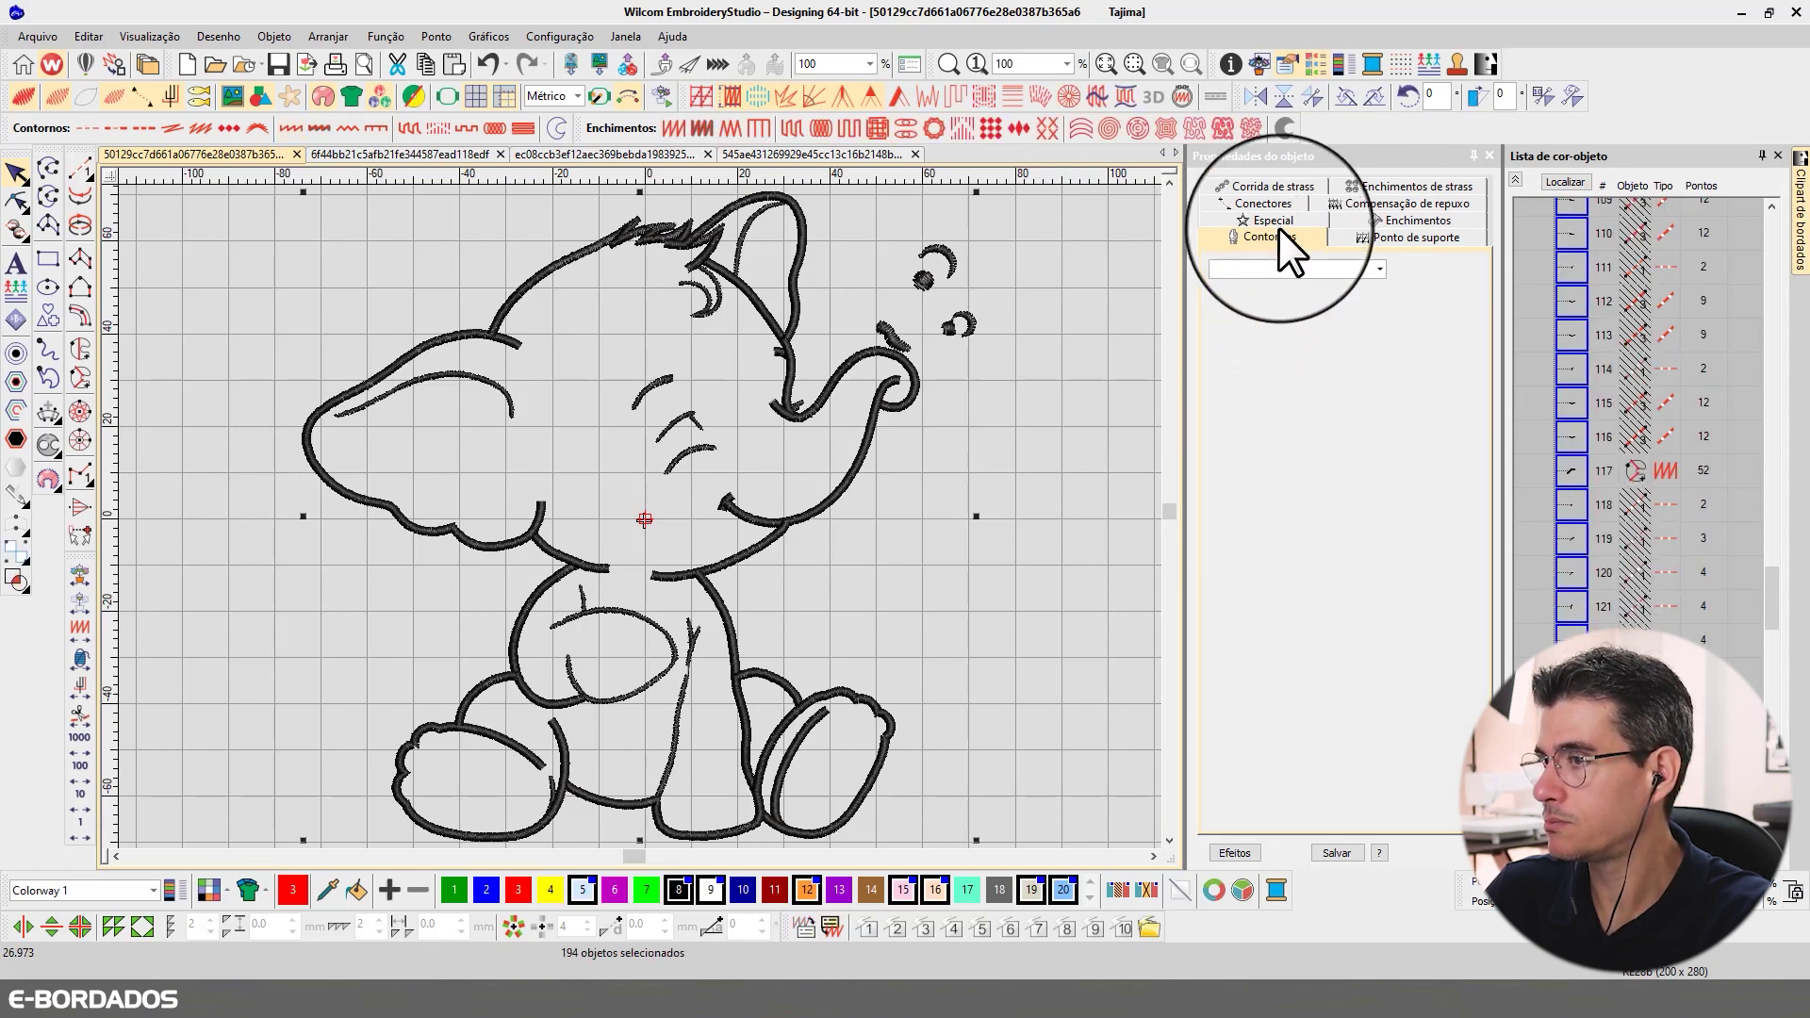
pyautogui.click(1405, 223)
pyautogui.click(1320, 334)
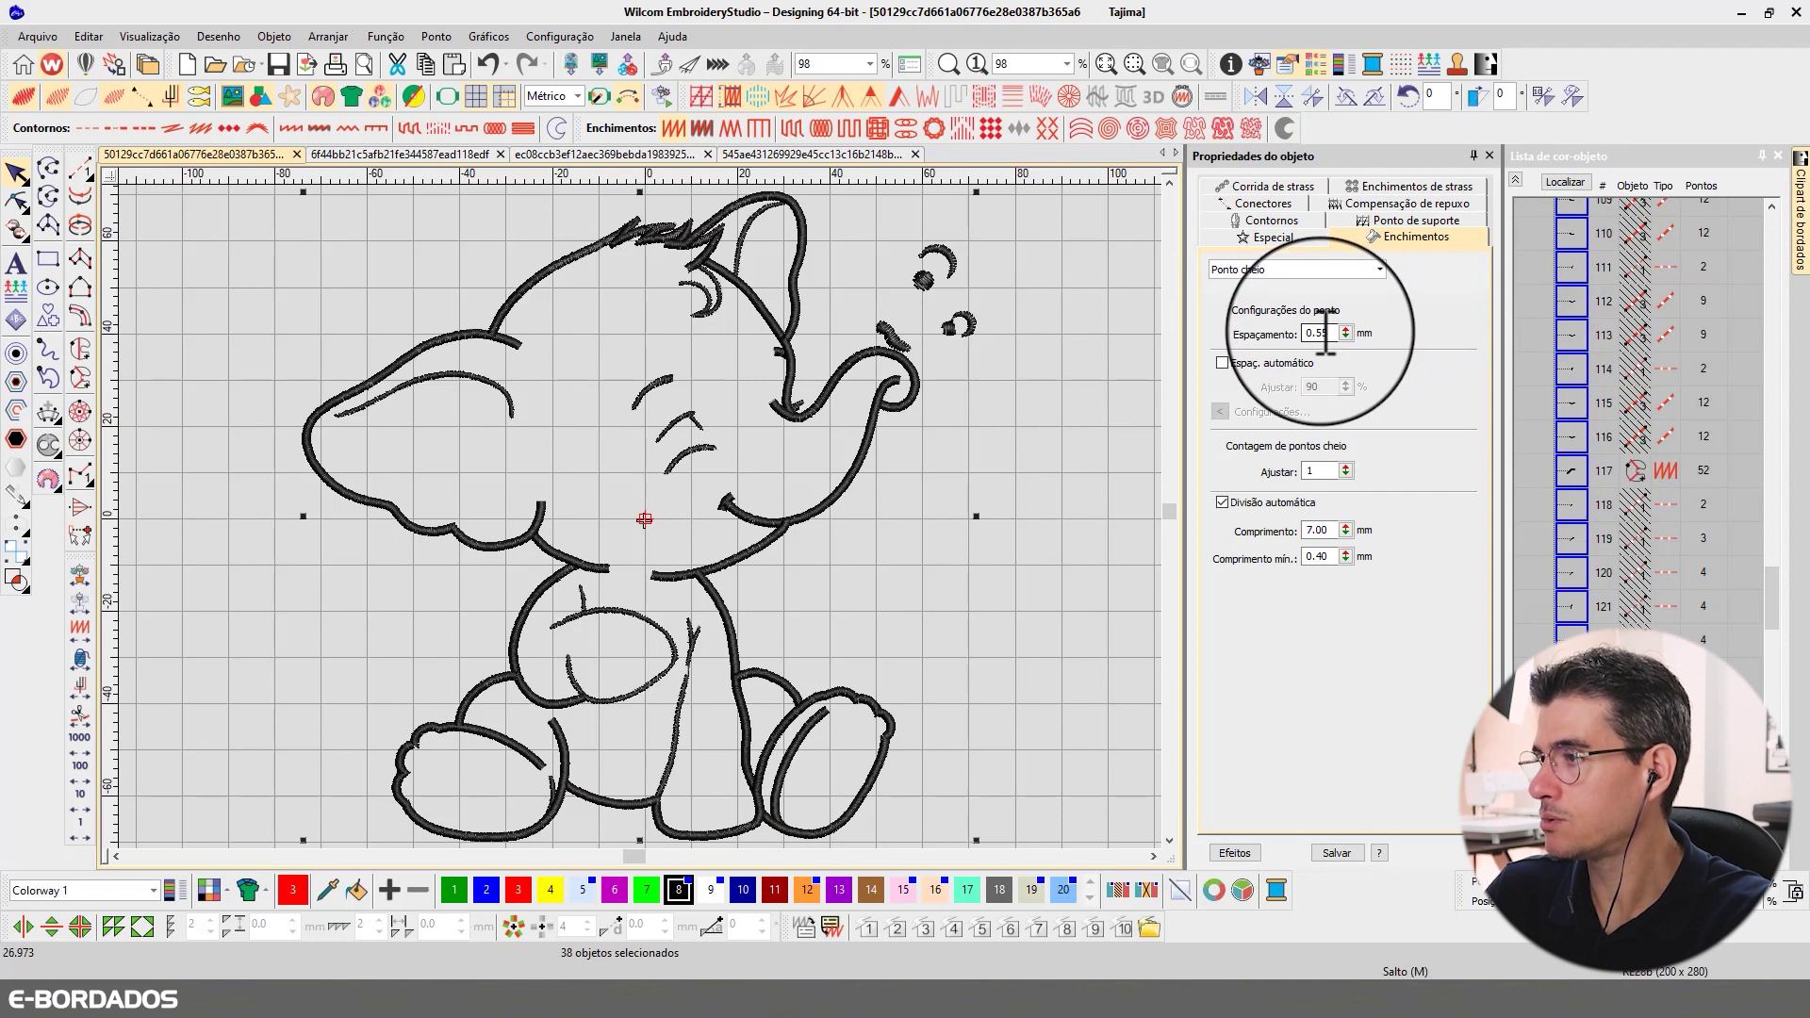
pyautogui.click(980, 363)
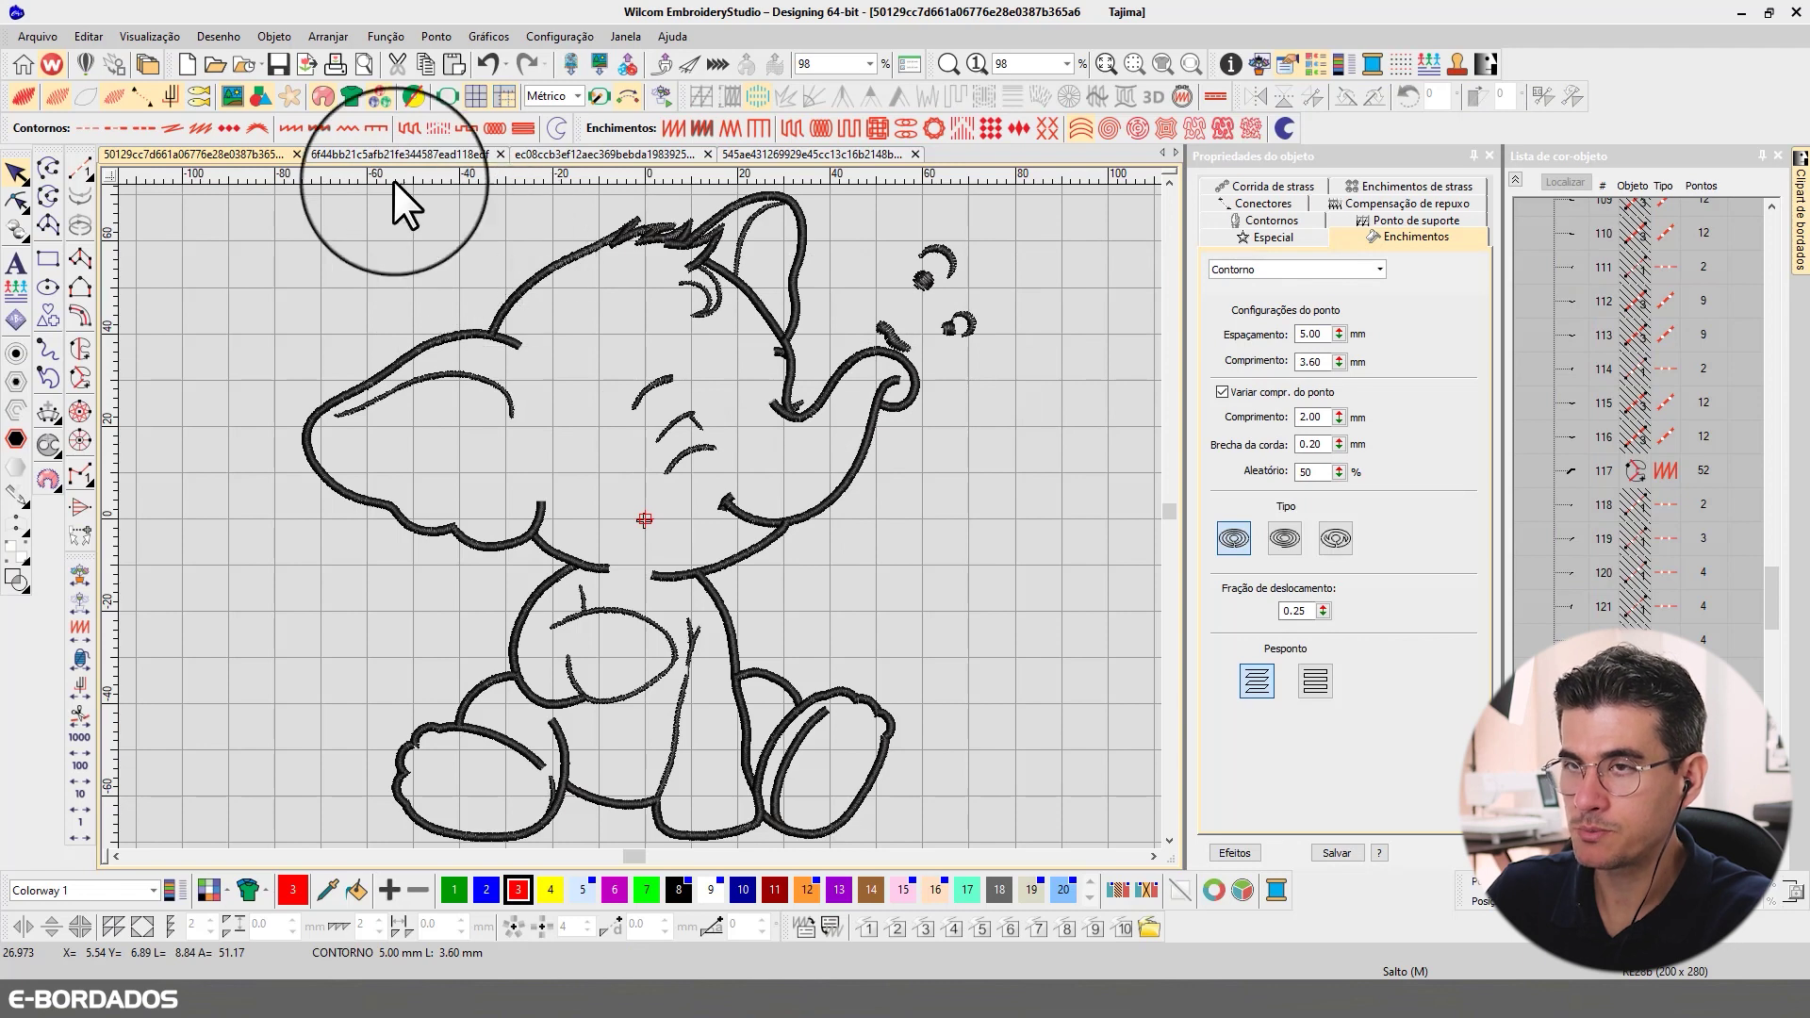
pyautogui.click(91, 37)
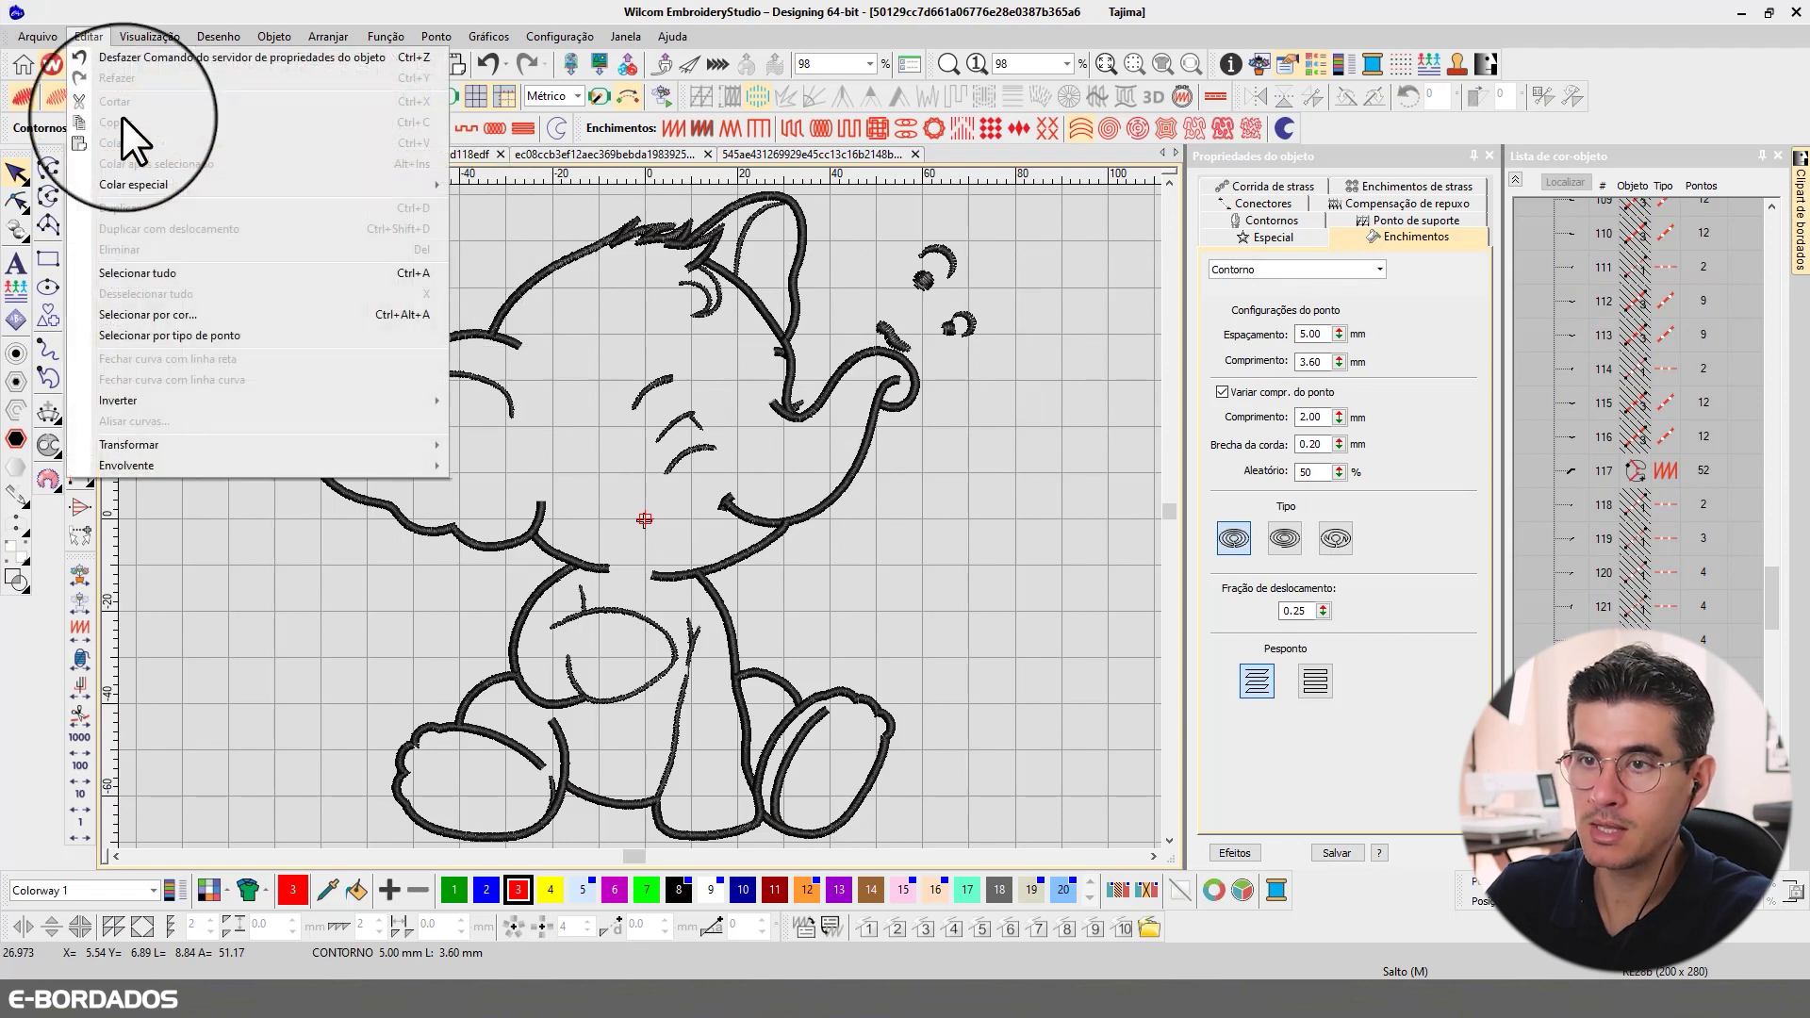
pyautogui.click(924, 467)
# - Select the thin complex-shape lines of the belly oval, the short stroke above it, the inner foot and the front leg
pyautogui.press('t')
pyautogui.click(609, 702)
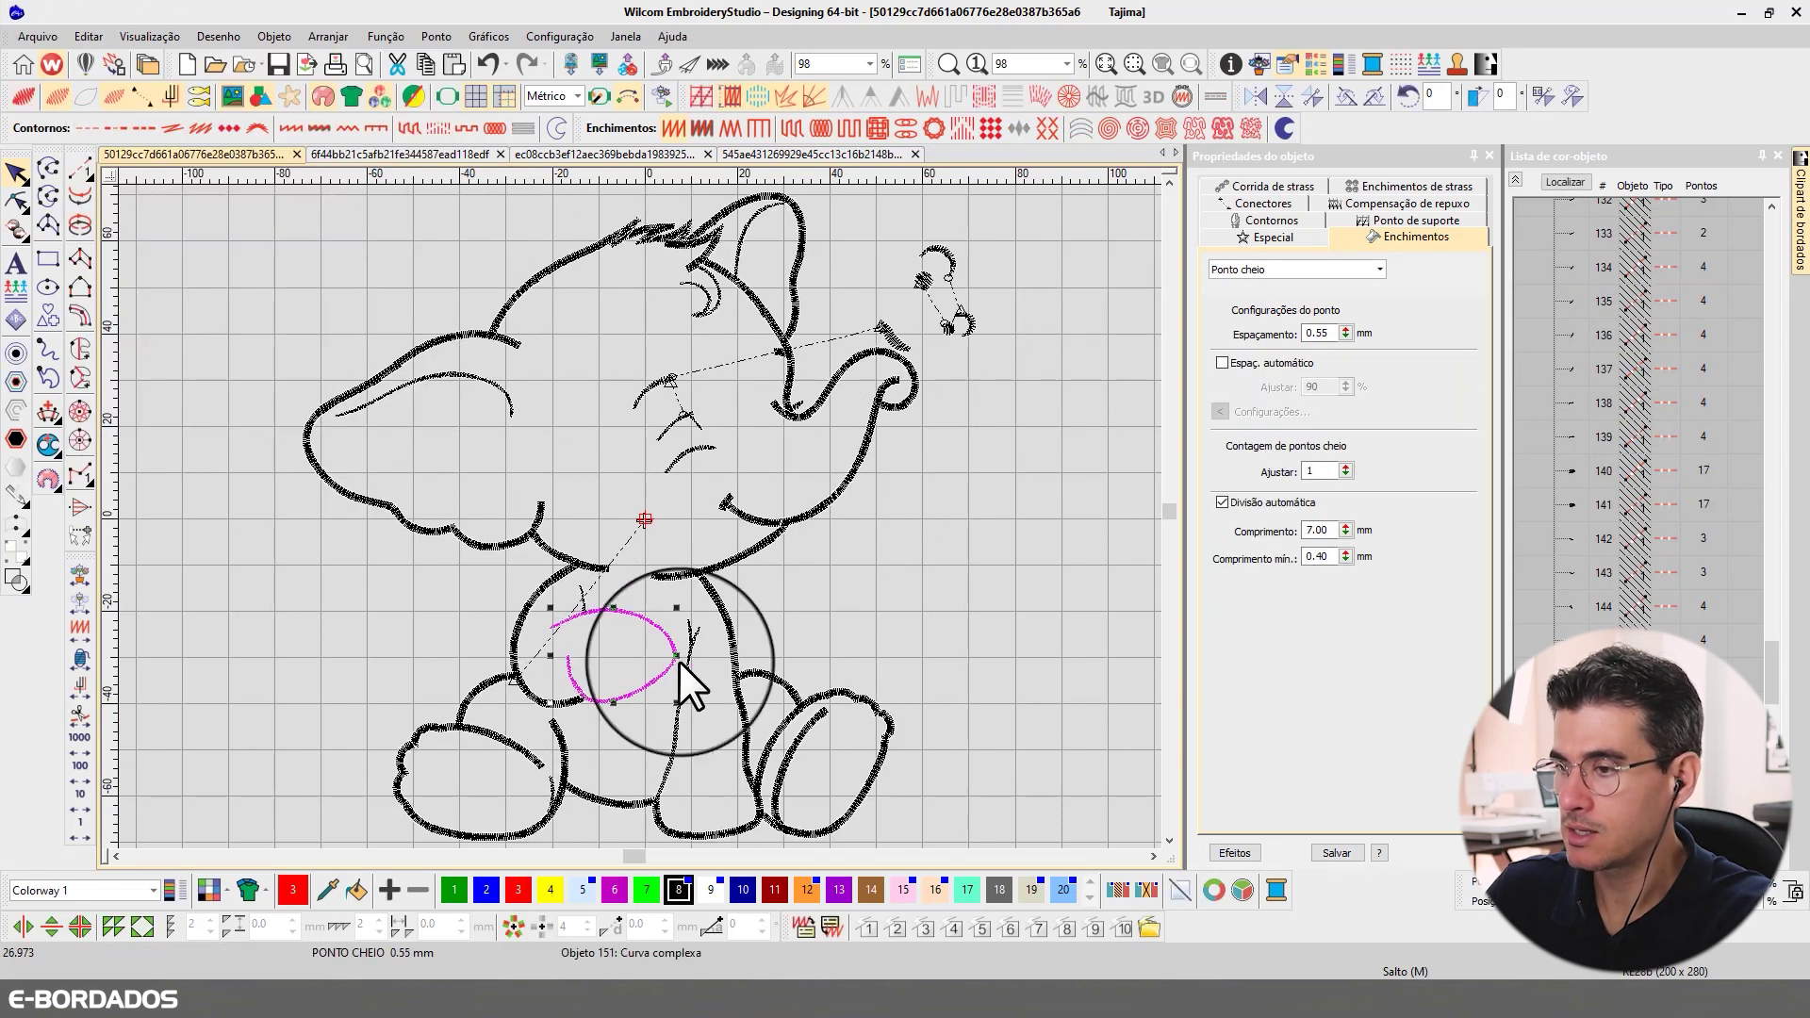
pyautogui.keyDown('ctrl'); pyautogui.click(585, 596); pyautogui.keyUp('ctrl')
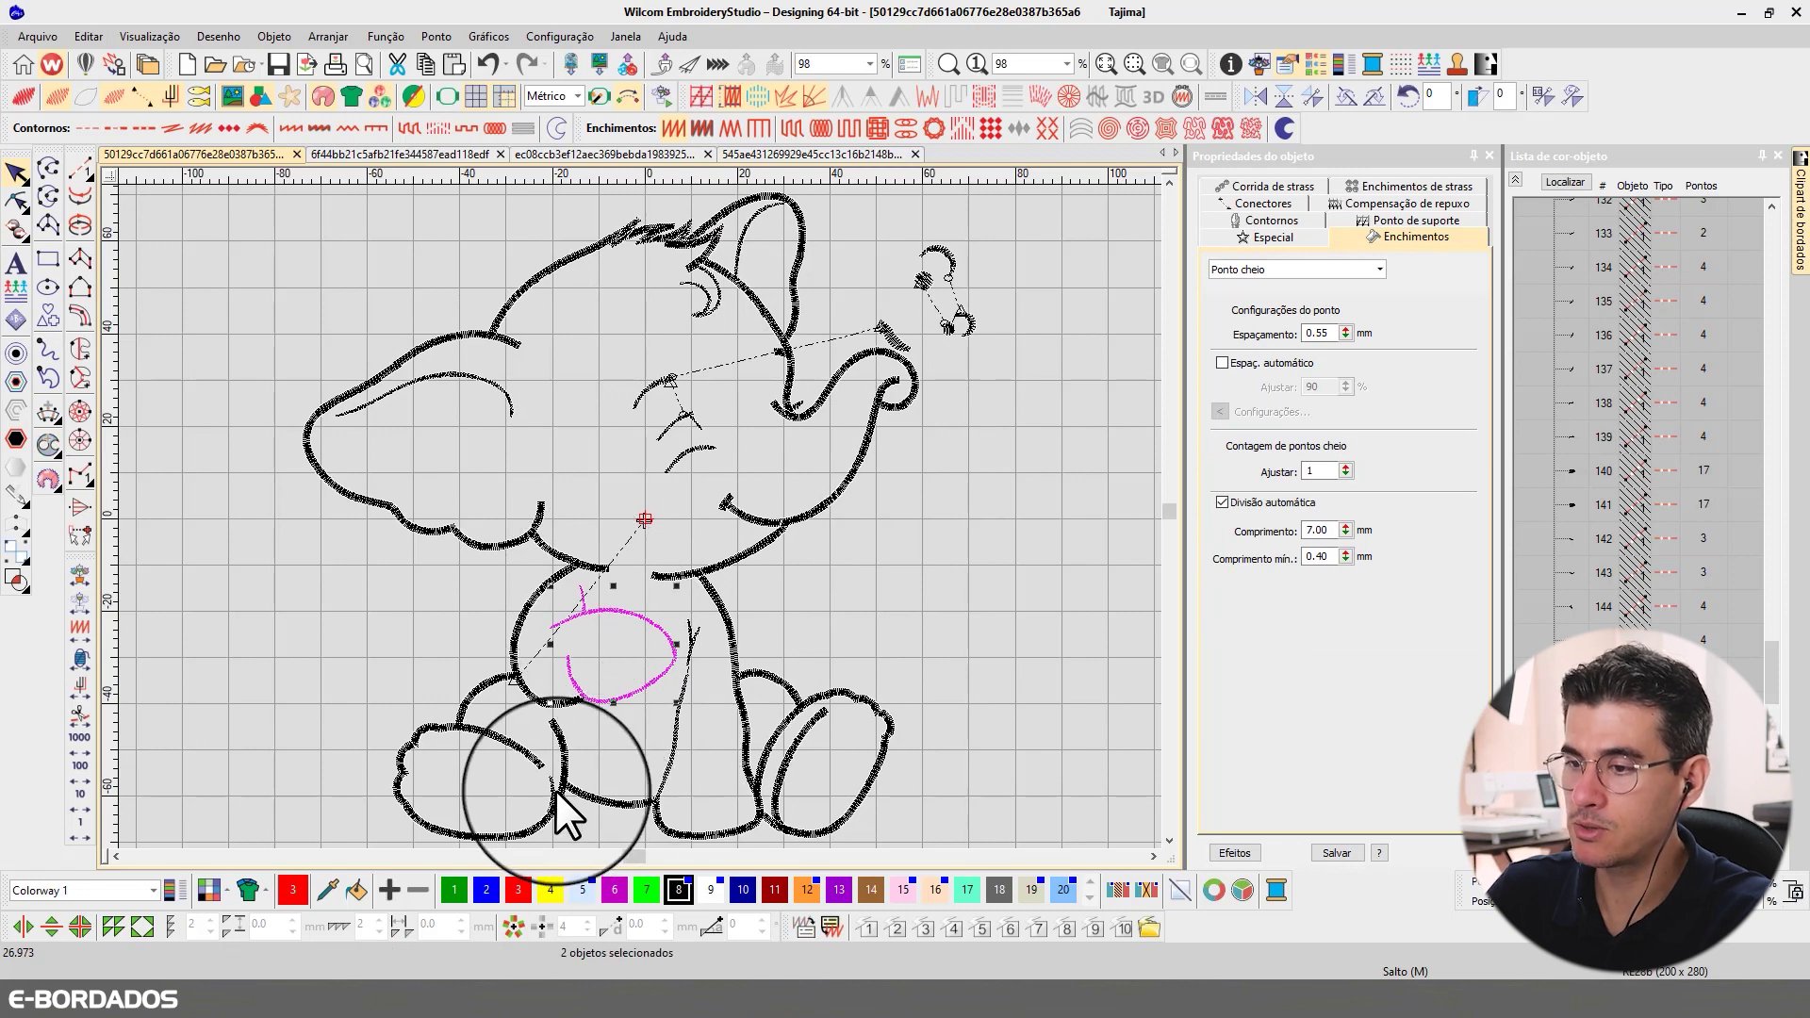
pyautogui.keyDown('ctrl'); pyautogui.click(554, 787); pyautogui.keyUp('ctrl')
pyautogui.keyDown('ctrl'); pyautogui.click(673, 741); pyautogui.keyUp('ctrl')
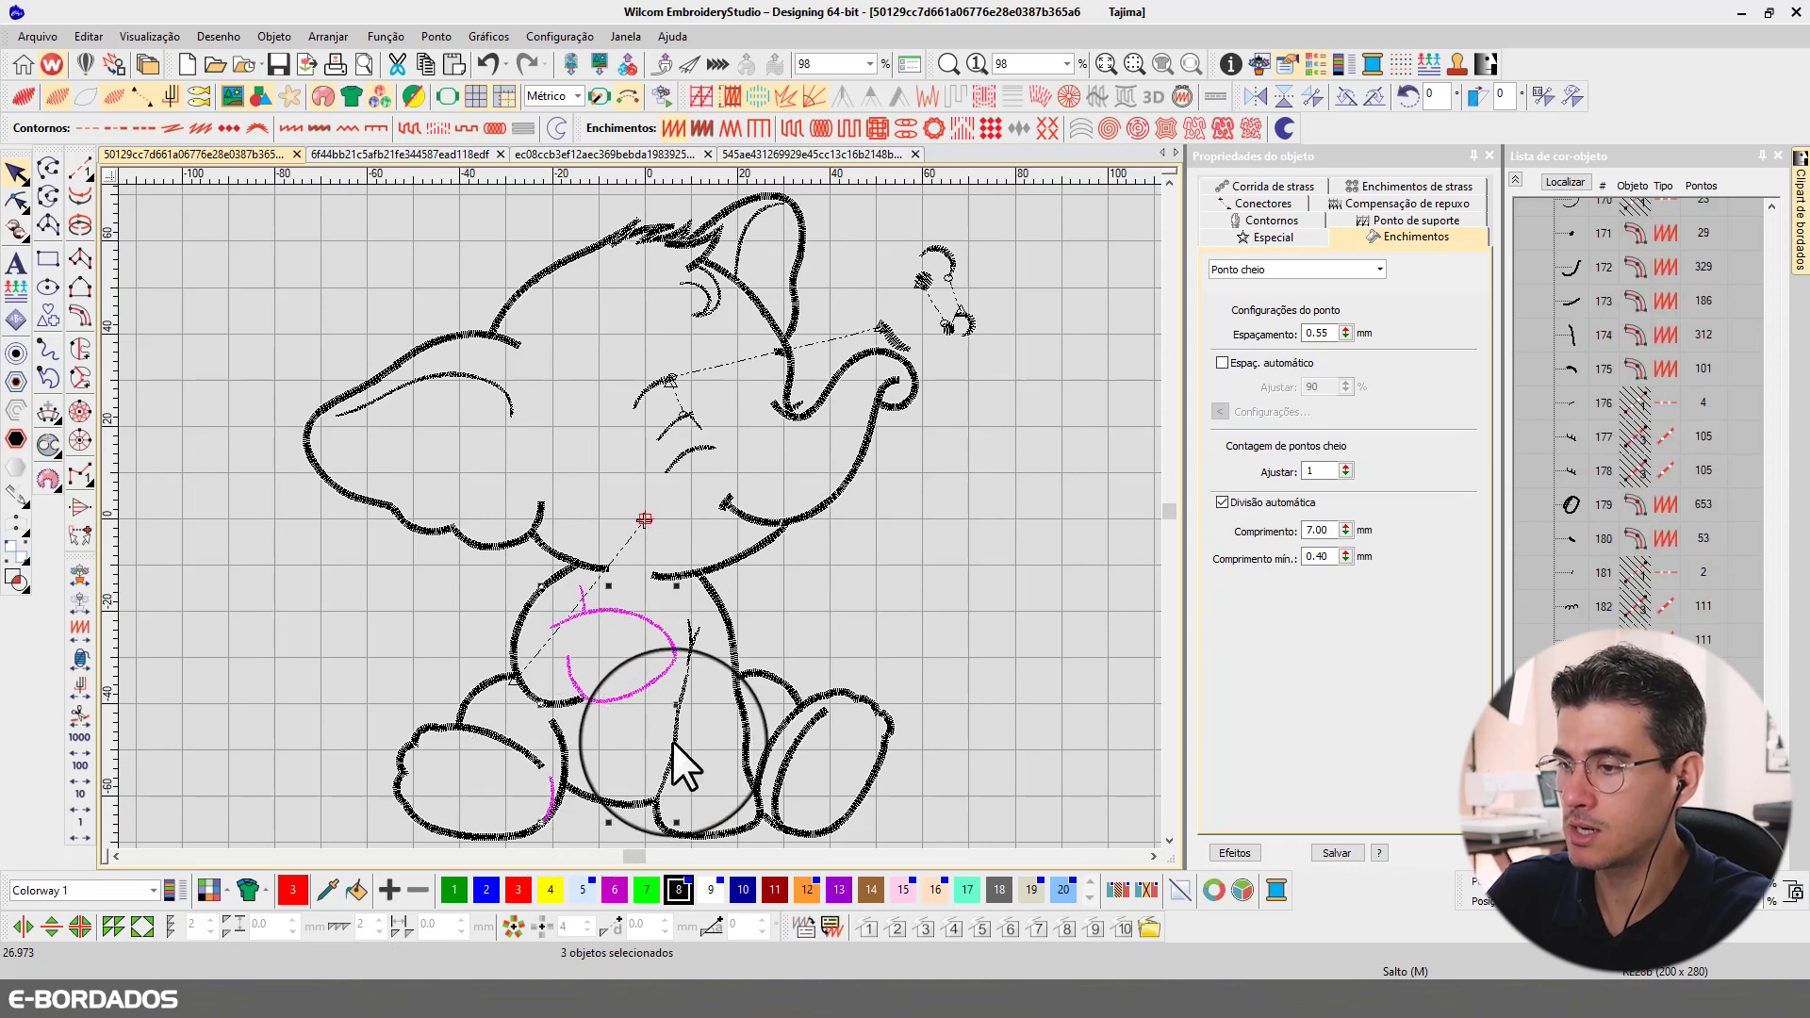
pyautogui.keyDown('ctrl'); pyautogui.click(698, 636); pyautogui.keyUp('ctrl')
# - Add the thin trunk, inner-ear and forehead curves, objects 166, 159 and 157, to the selection
pyautogui.scroll(-2, 1777, 830)
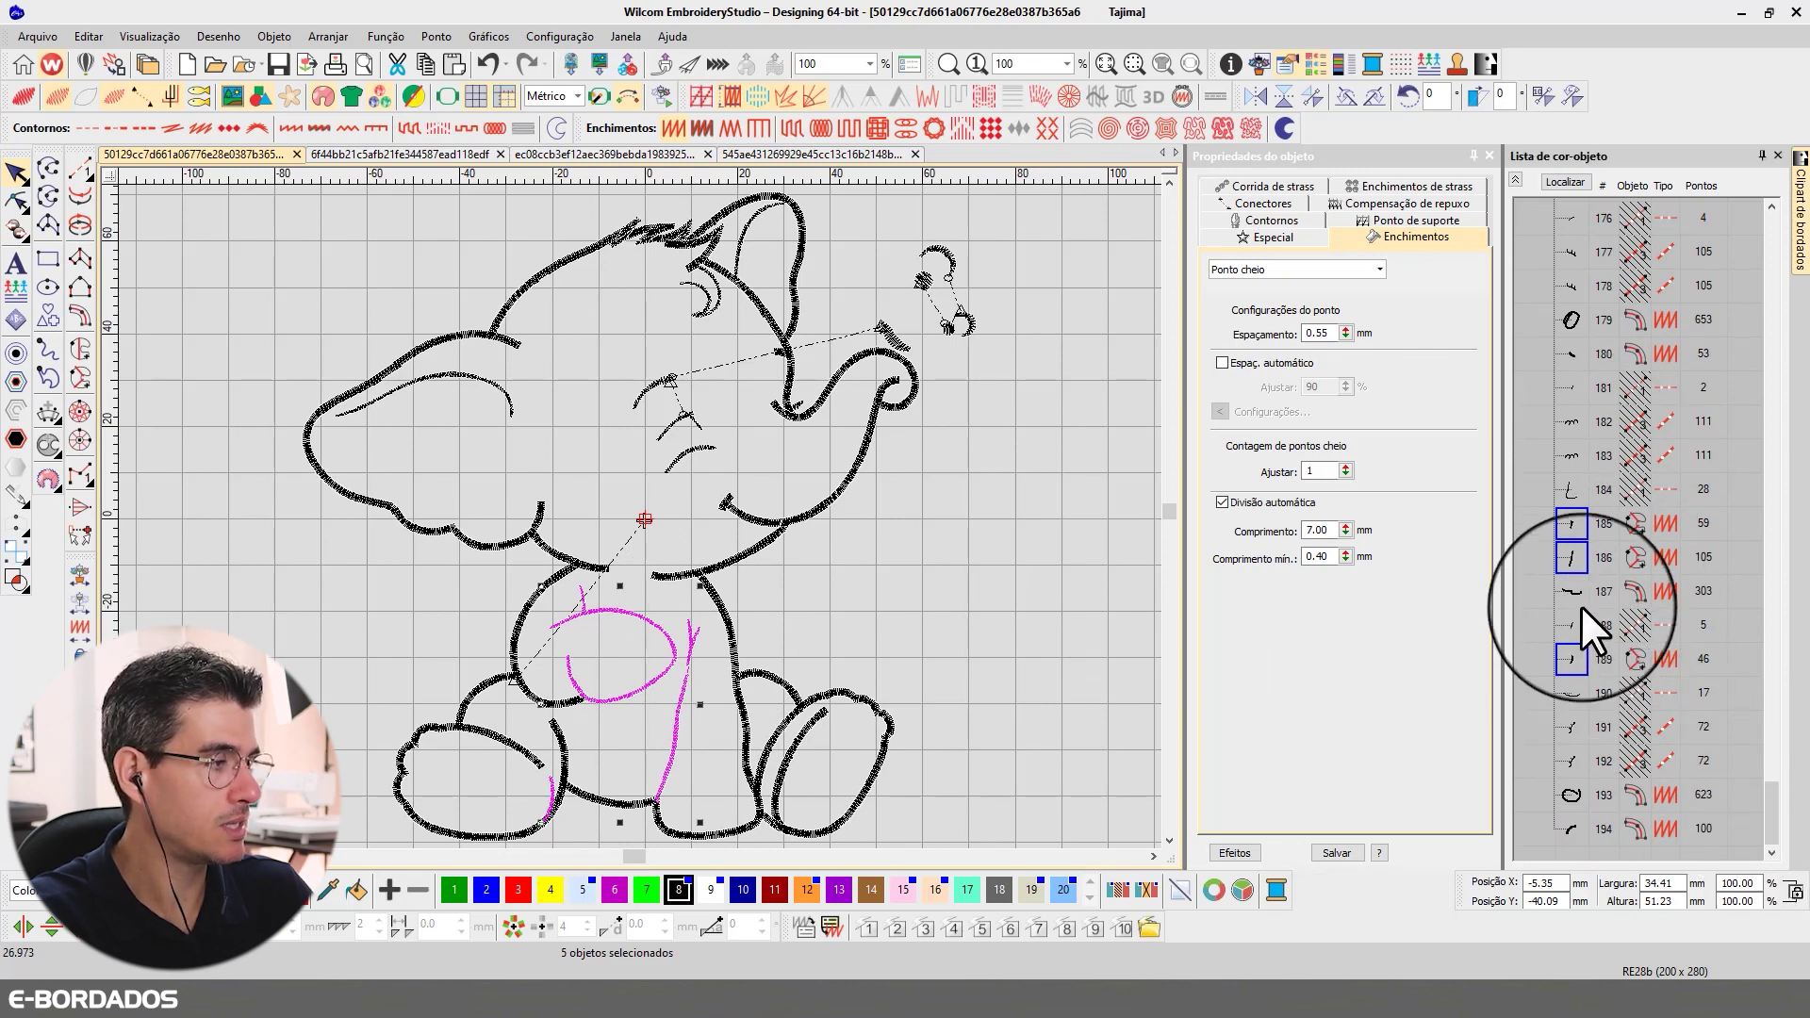
pyautogui.scroll(3, 1782, 820)
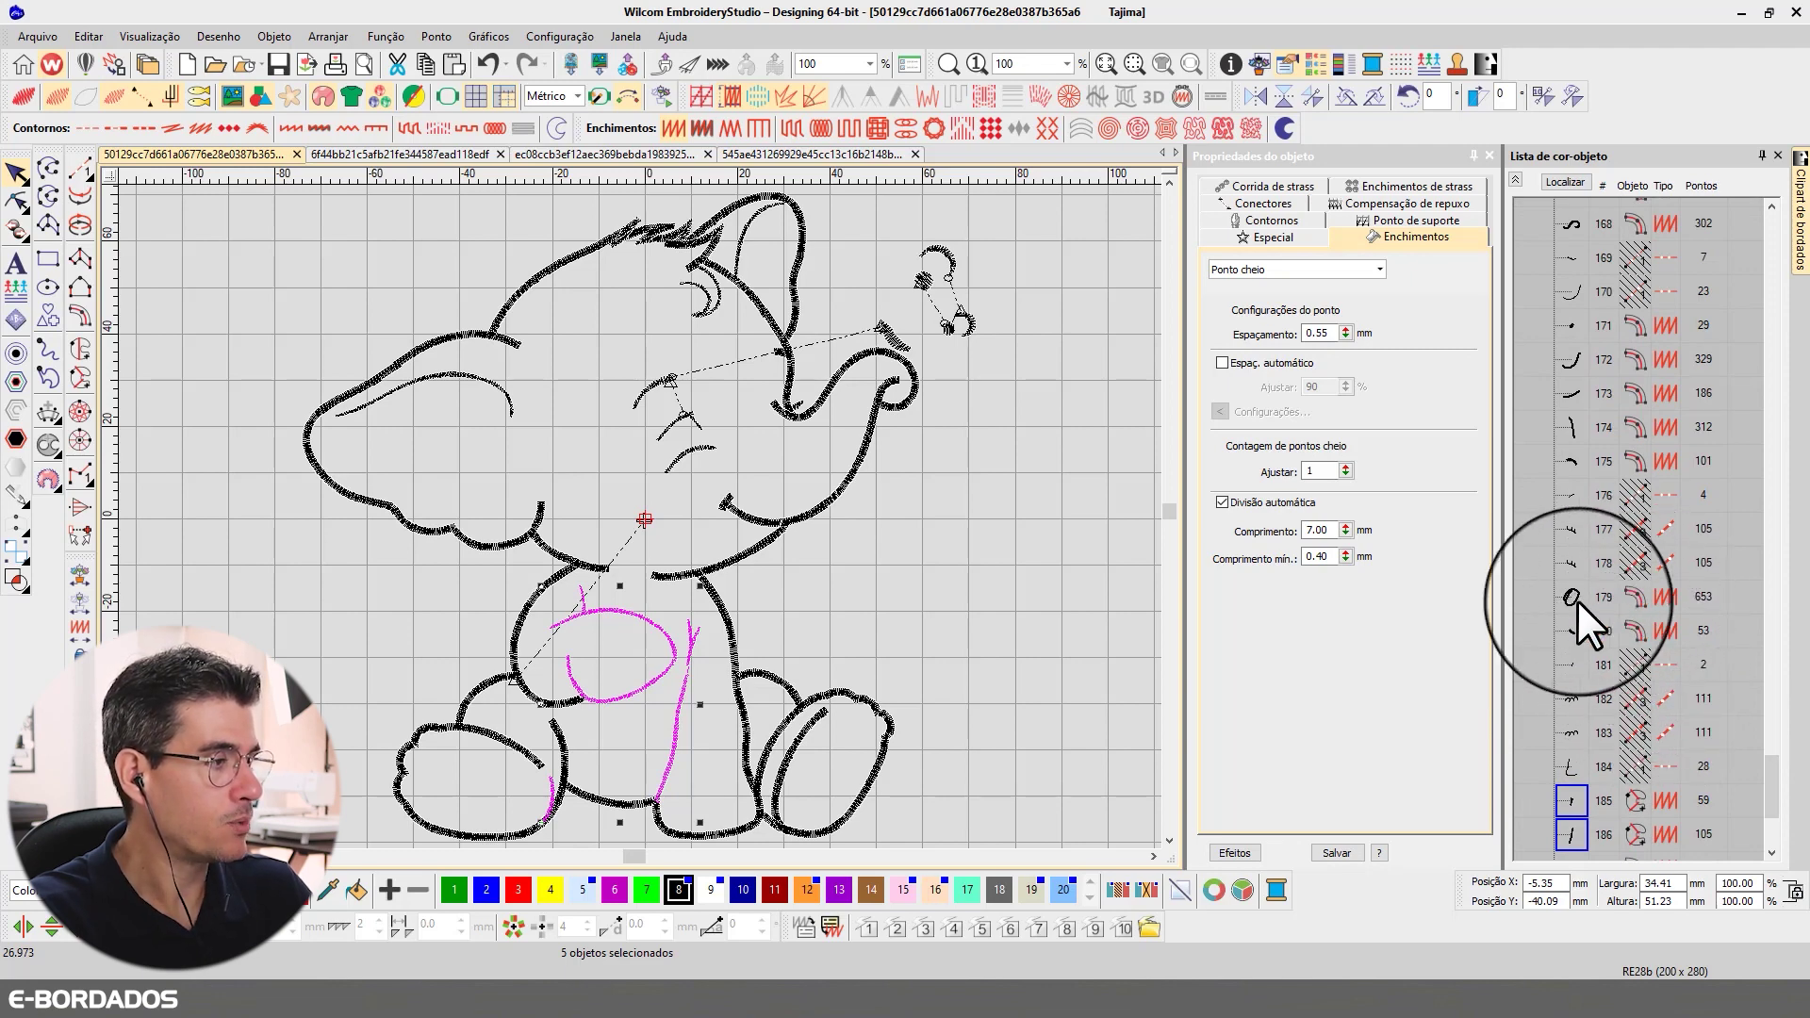
pyautogui.moveTo(1769, 766); pyautogui.dragTo(1770, 723)
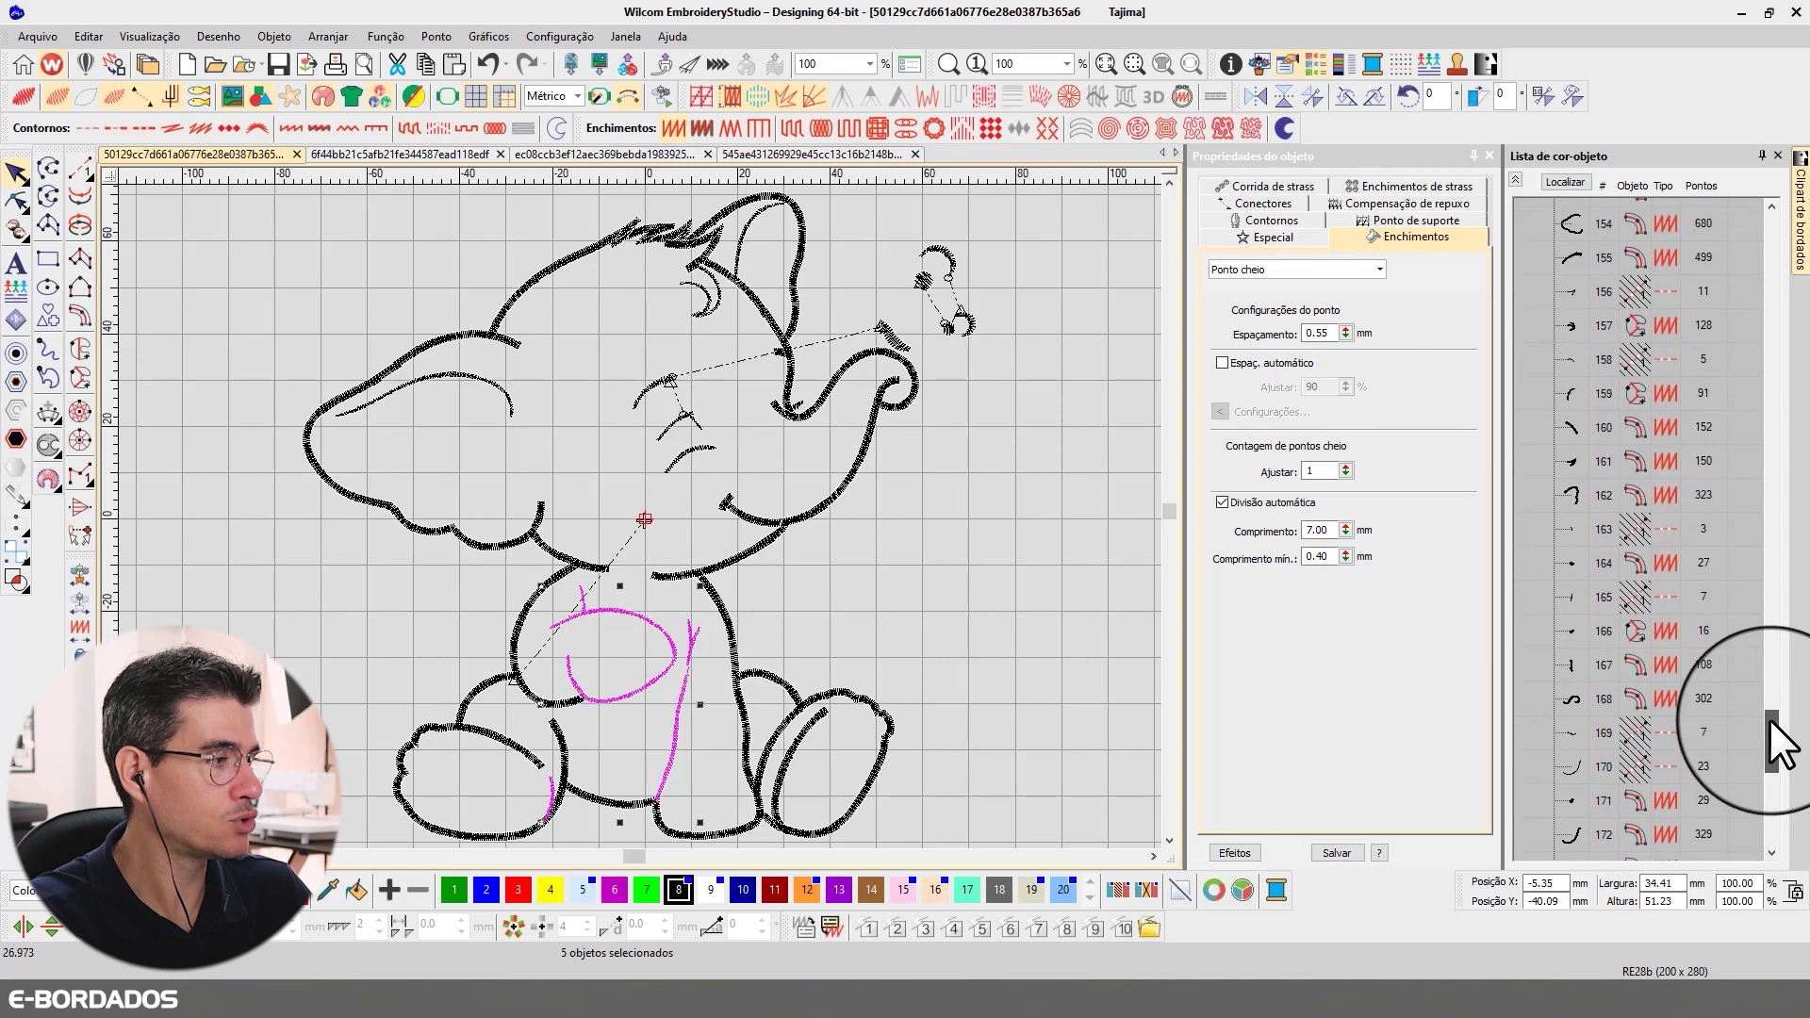
pyautogui.keyDown('ctrl'); pyautogui.click(1574, 629); pyautogui.keyUp('ctrl')
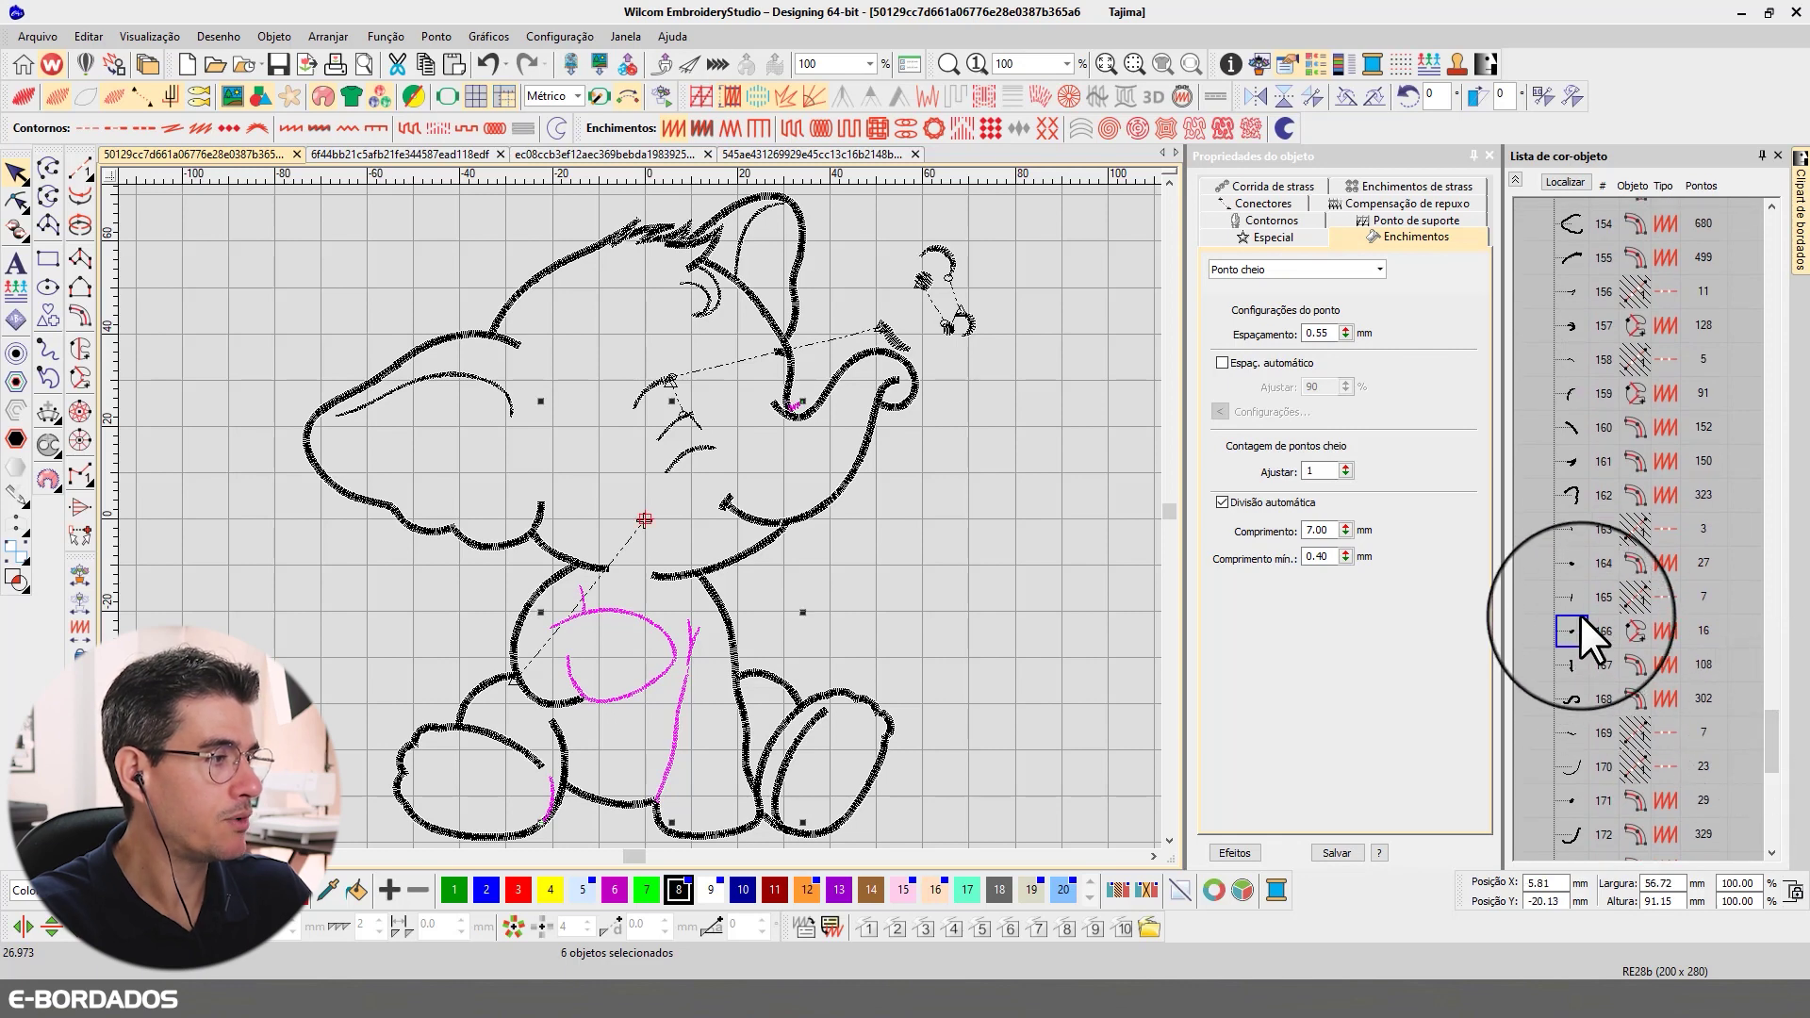
pyautogui.keyDown('ctrl'); pyautogui.click(1574, 390); pyautogui.keyUp('ctrl')
pyautogui.keyDown('ctrl'); pyautogui.click(1577, 325); pyautogui.keyUp('ctrl')
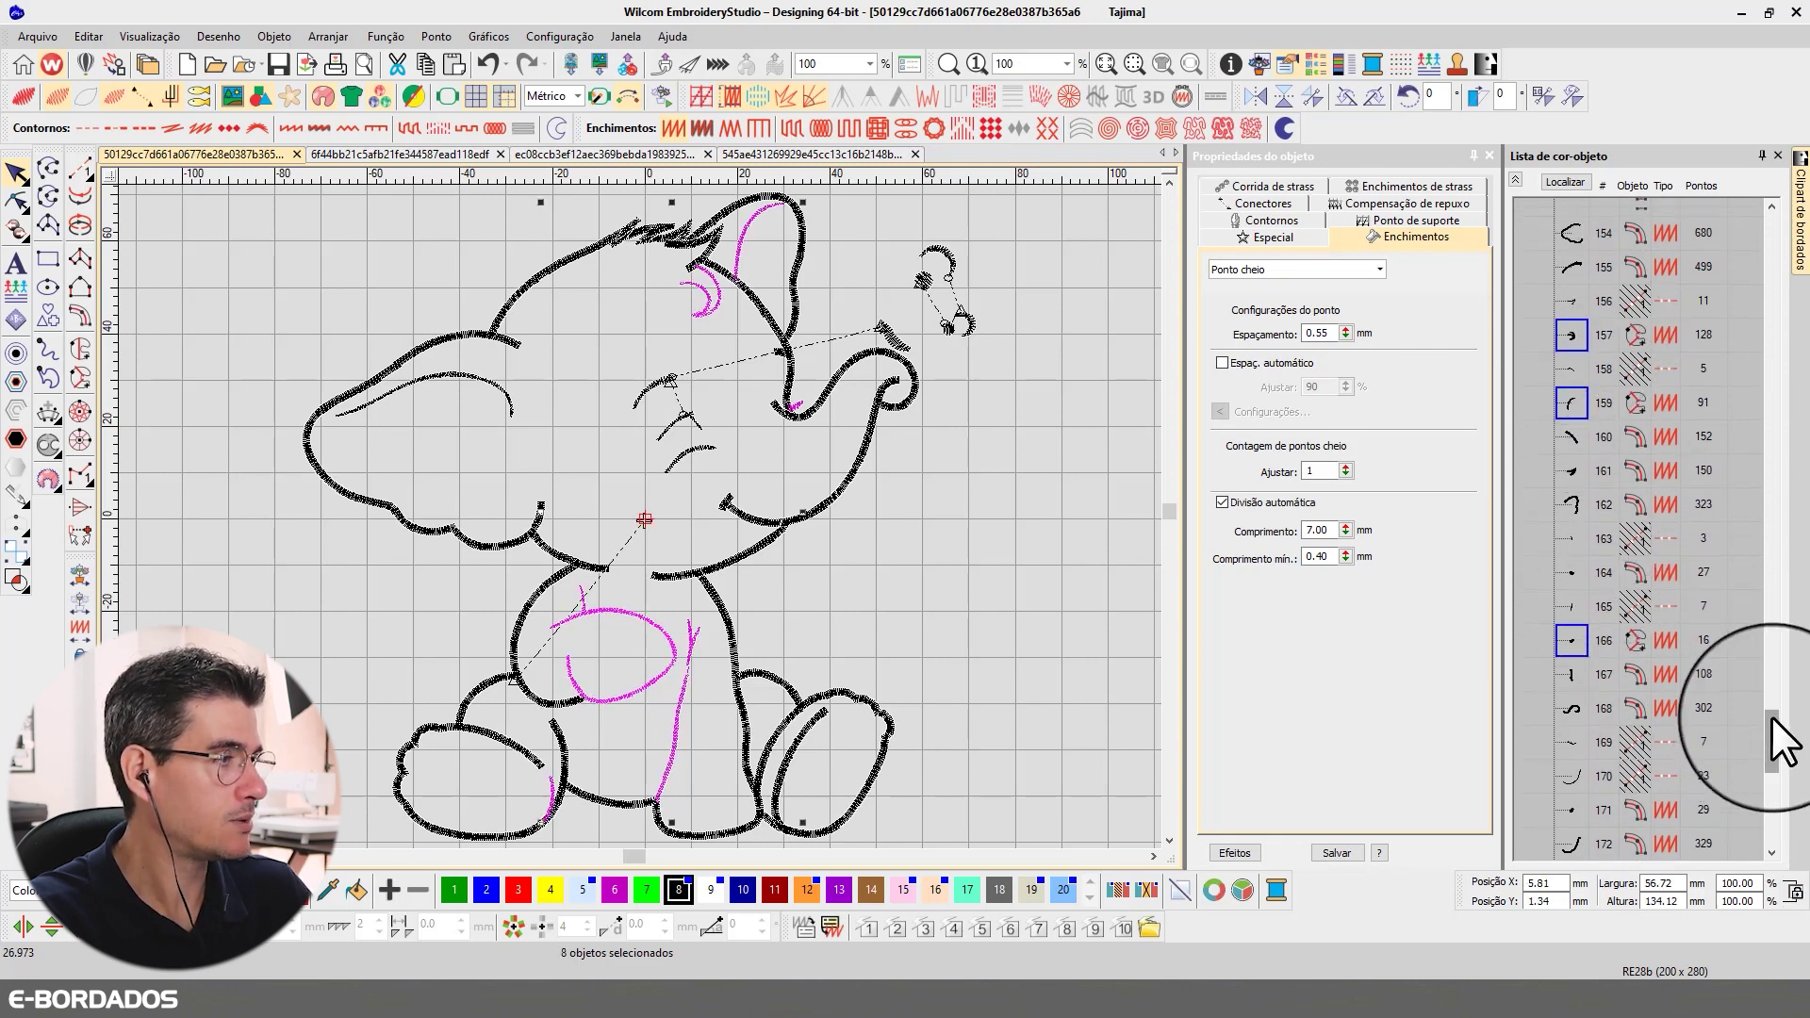
# - Add the large ear's inner line, object 127, and the eyebrow, eye and cheek curves to the selection
pyautogui.moveTo(1770, 739); pyautogui.dragTo(1761, 596)
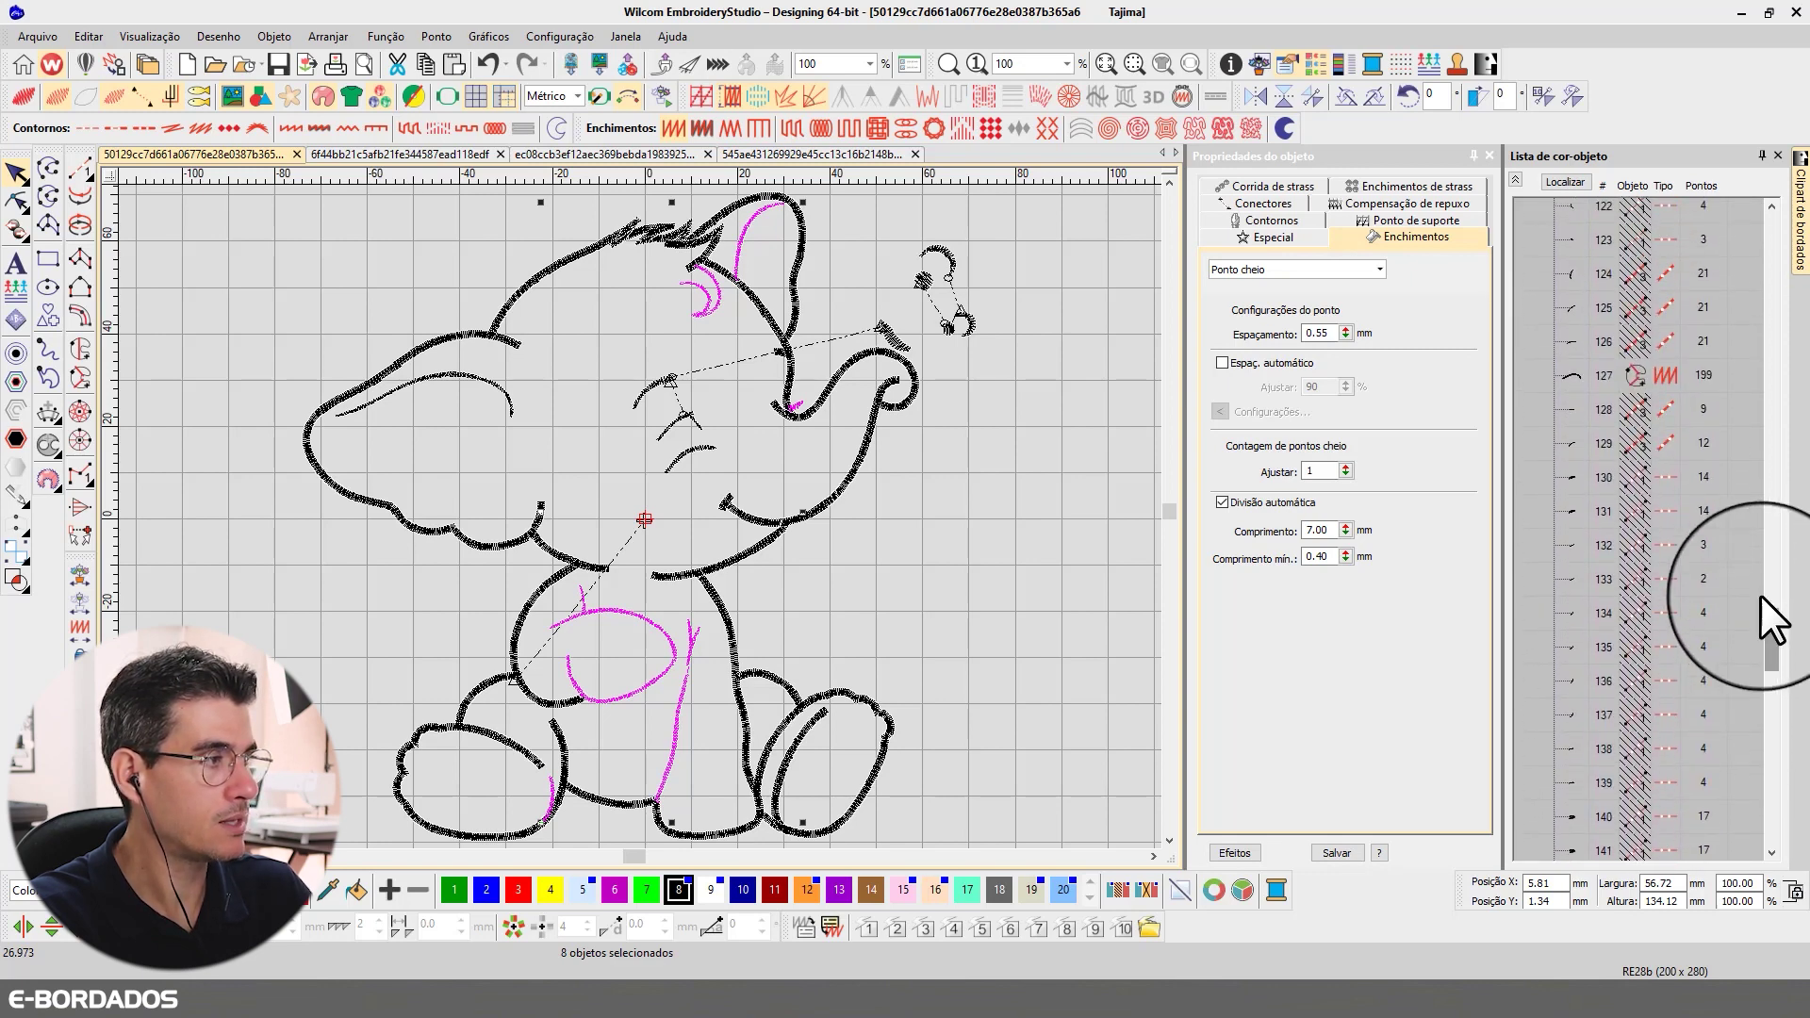
pyautogui.keyDown('ctrl'); pyautogui.click(1574, 375); pyautogui.keyUp('ctrl')
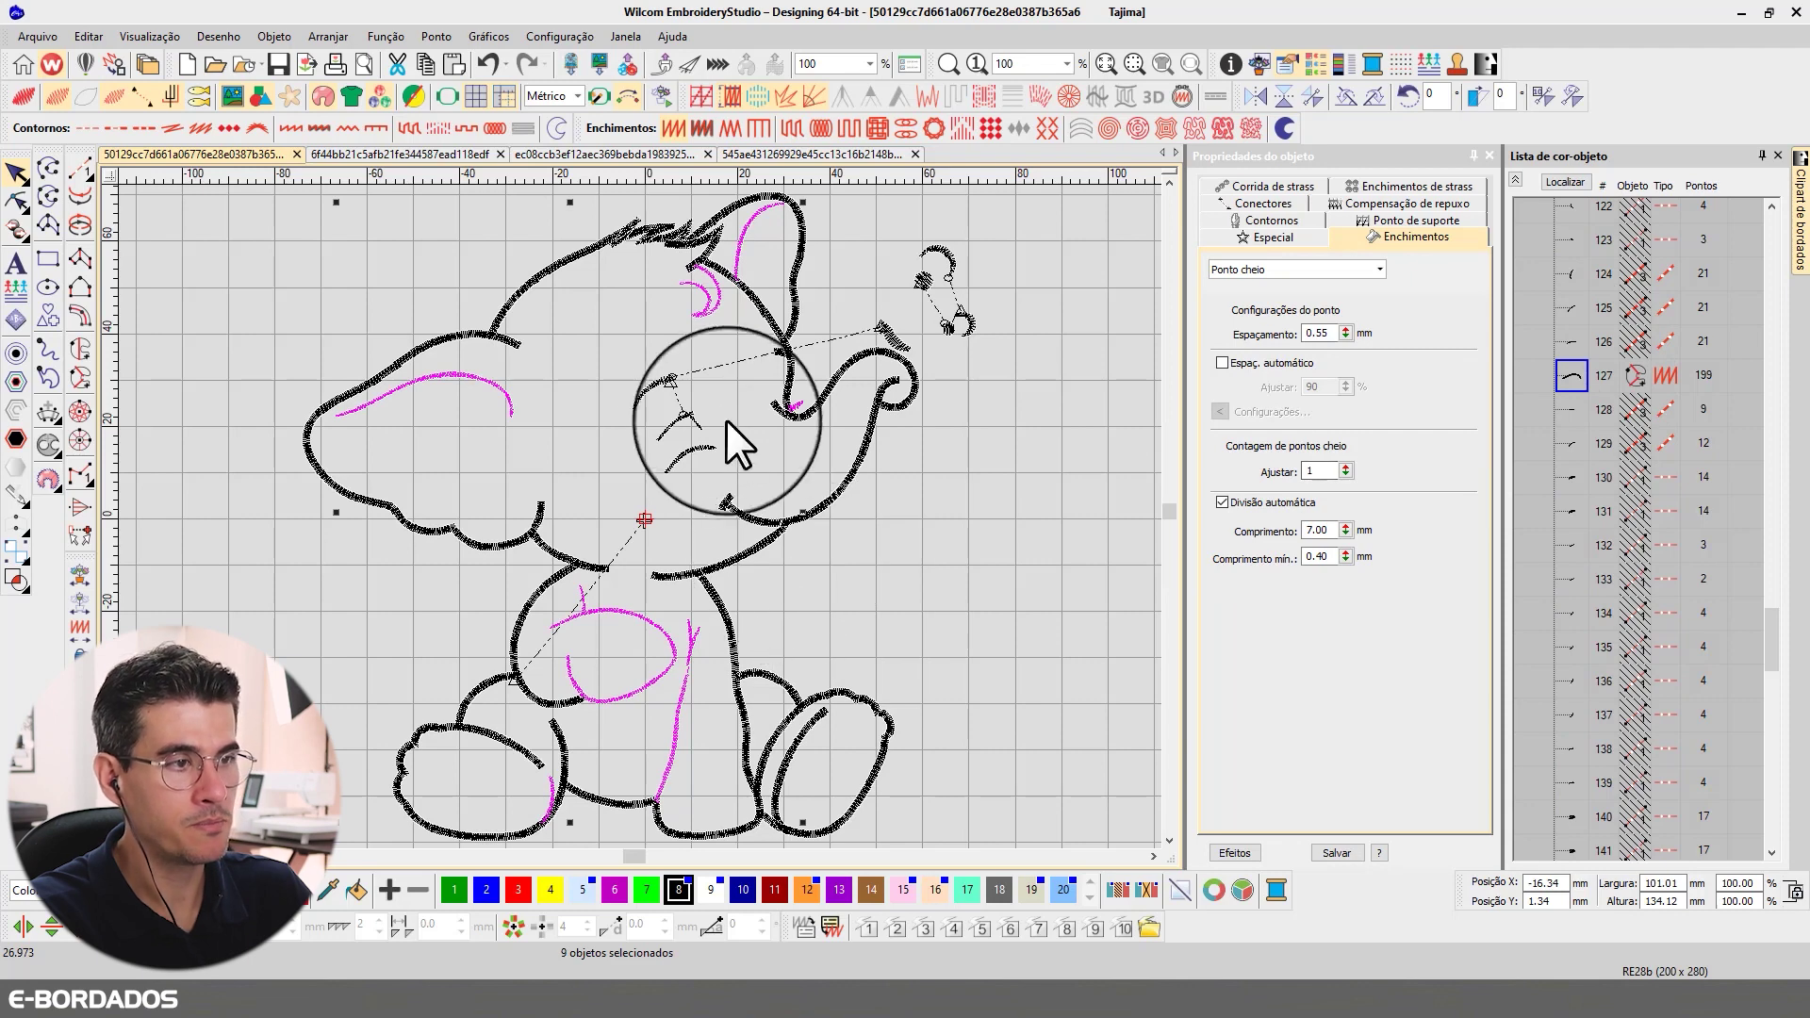
pyautogui.keyDown('ctrl'); pyautogui.click(683, 412); pyautogui.keyUp('ctrl')
pyautogui.keyDown('ctrl'); pyautogui.click(698, 449); pyautogui.keyUp('ctrl')
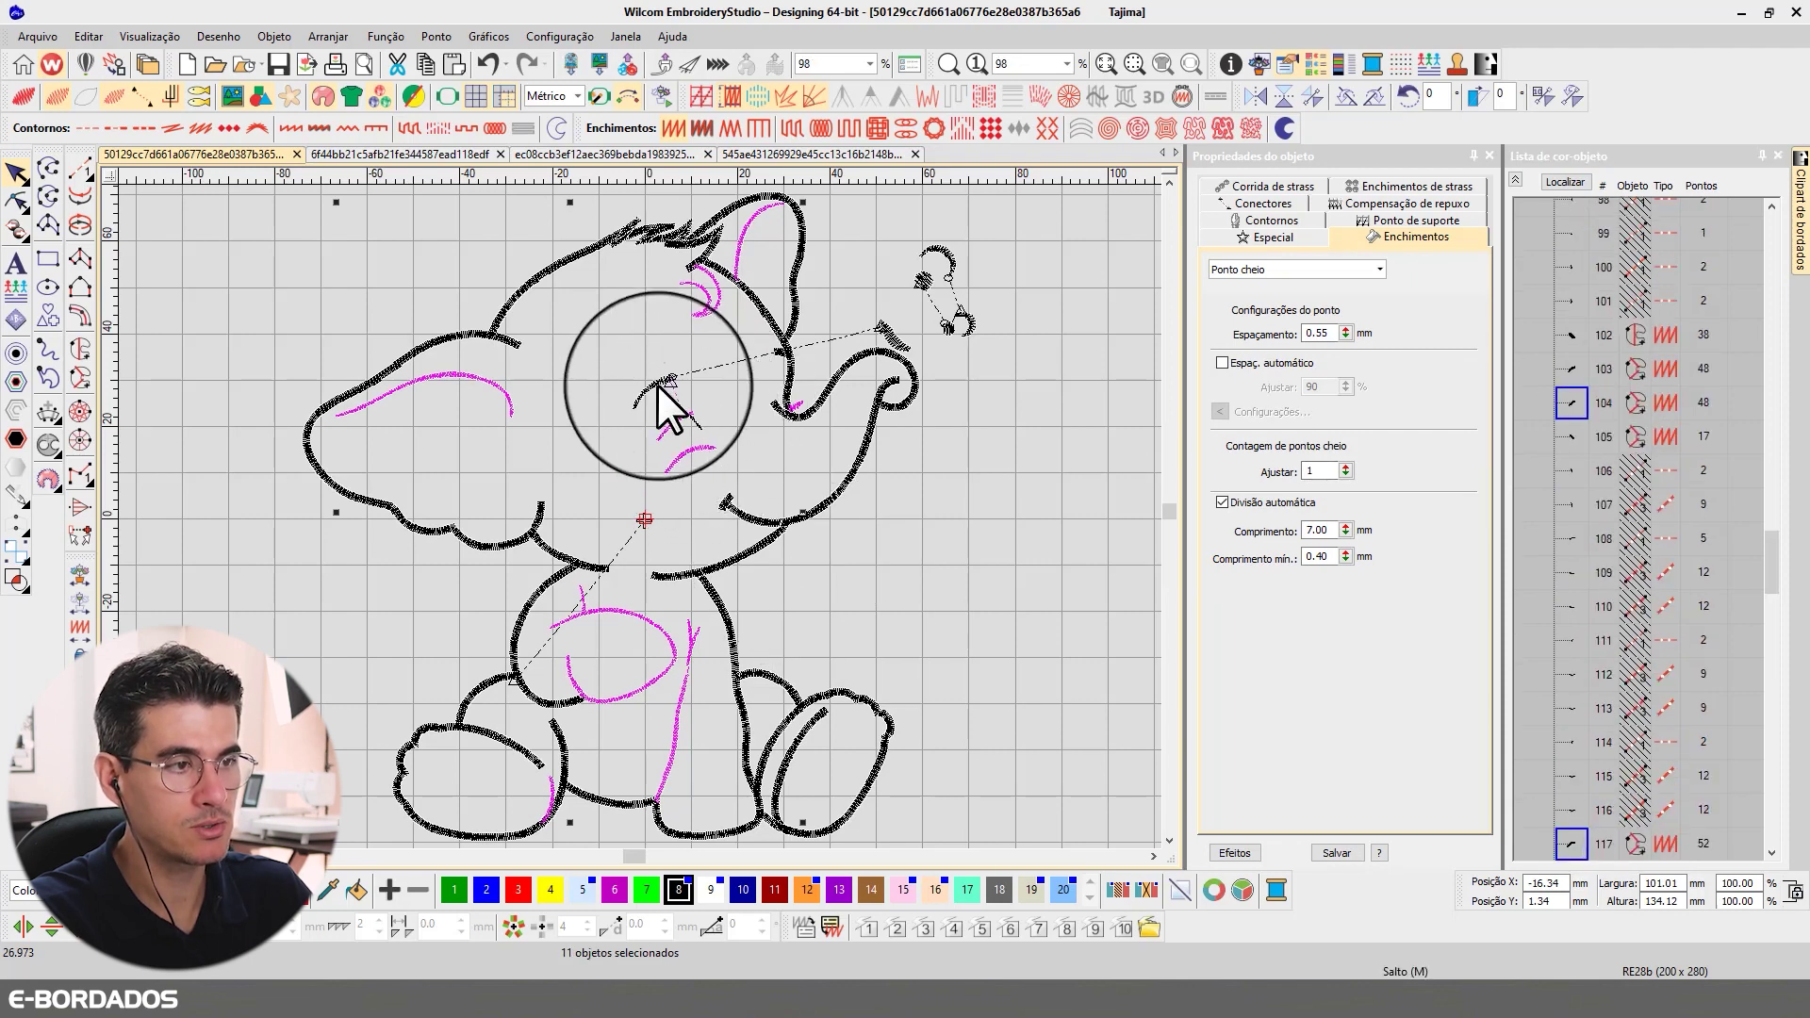
pyautogui.keyDown('ctrl'); pyautogui.click(658, 385); pyautogui.keyUp('ctrl')
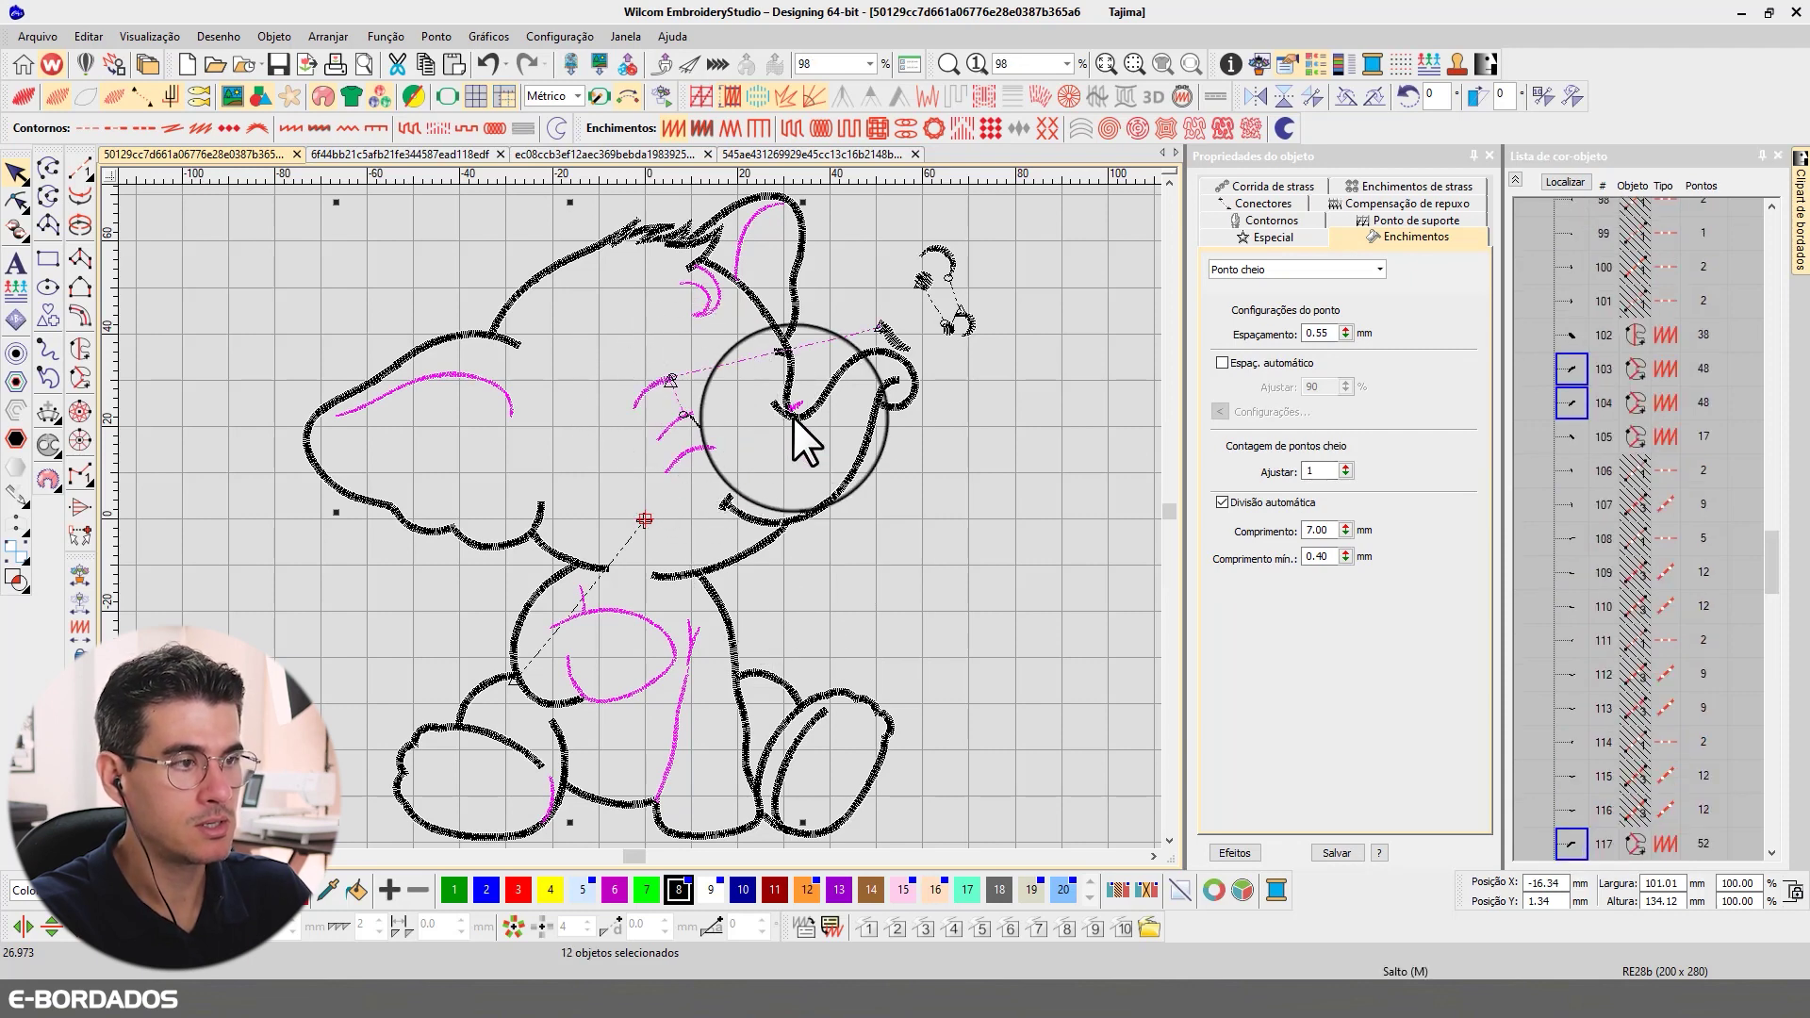
# - Add the trunk-tip stroke, the water-drop shapes and the remaining short eye line to the selection
pyautogui.keyDown('ctrl'); pyautogui.click(896, 337); pyautogui.keyUp('ctrl')
pyautogui.keyDown('ctrl'); pyautogui.click(933, 324); pyautogui.keyUp('ctrl')
pyautogui.keyDown('ctrl'); pyautogui.click(932, 296); pyautogui.keyUp('ctrl')
pyautogui.keyDown('ctrl'); pyautogui.click(936, 253); pyautogui.keyUp('ctrl')
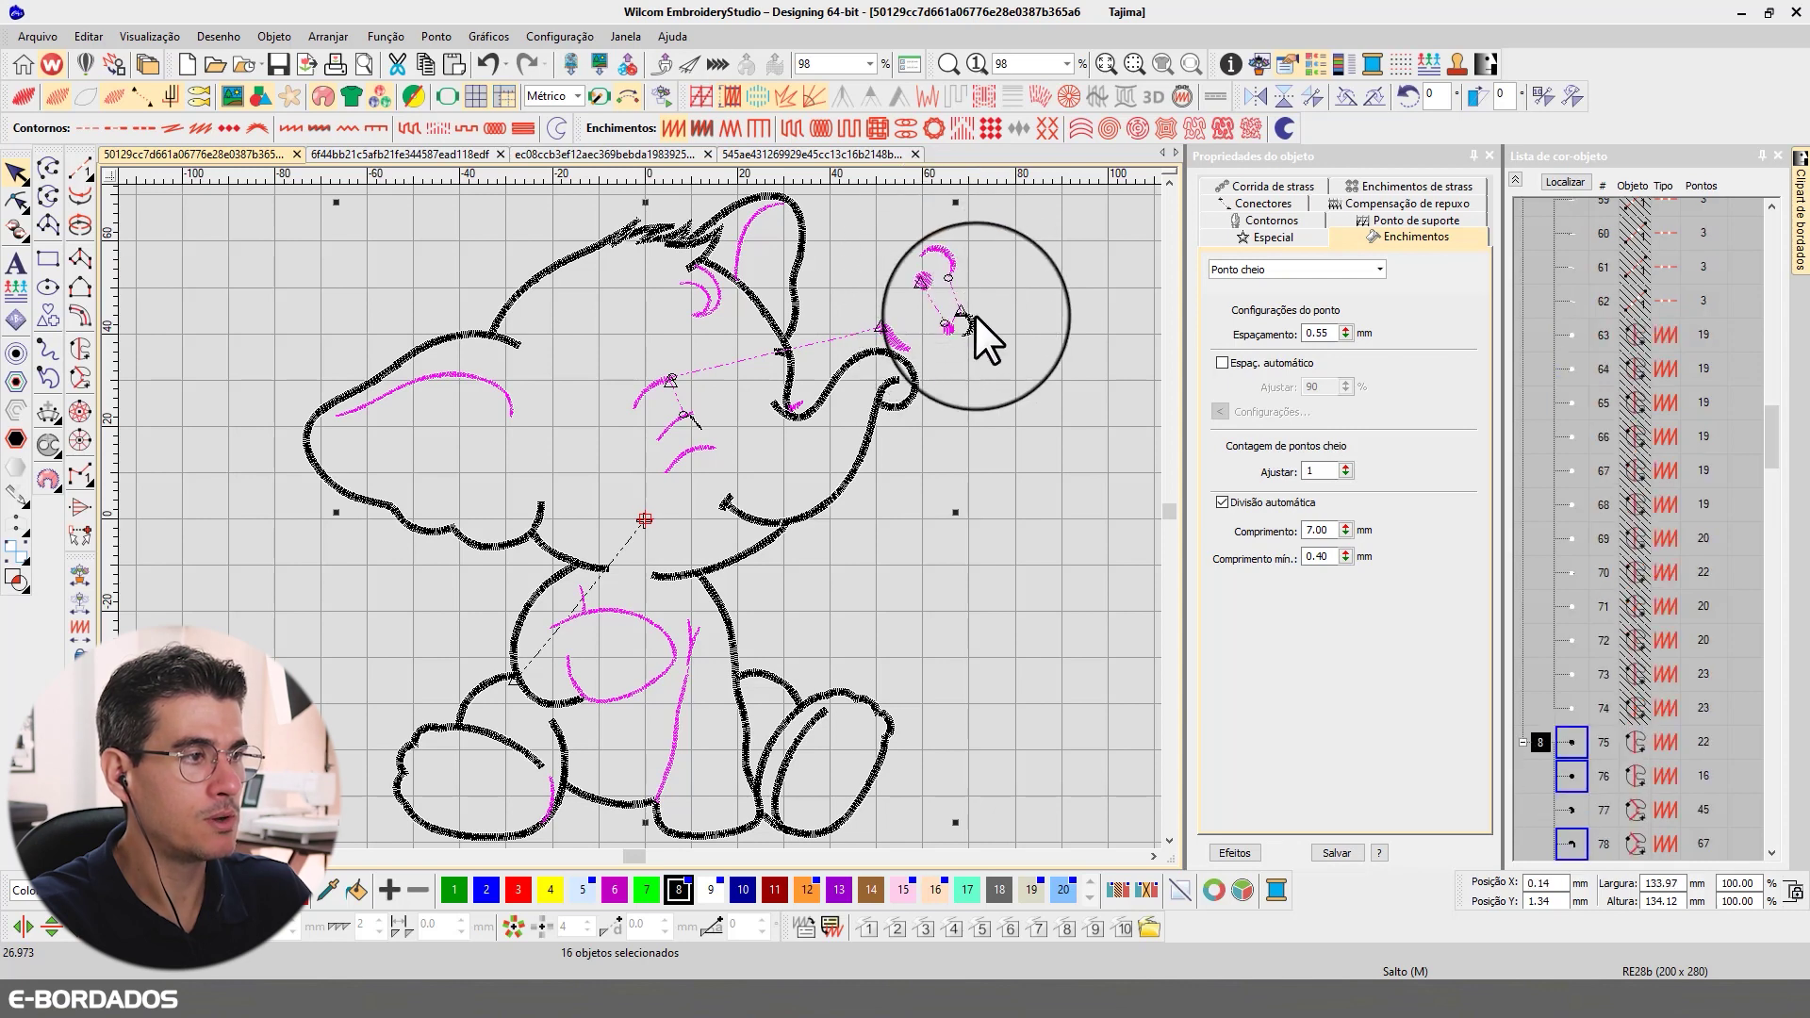
pyautogui.keyDown('ctrl'); pyautogui.click(969, 322); pyautogui.keyUp('ctrl')
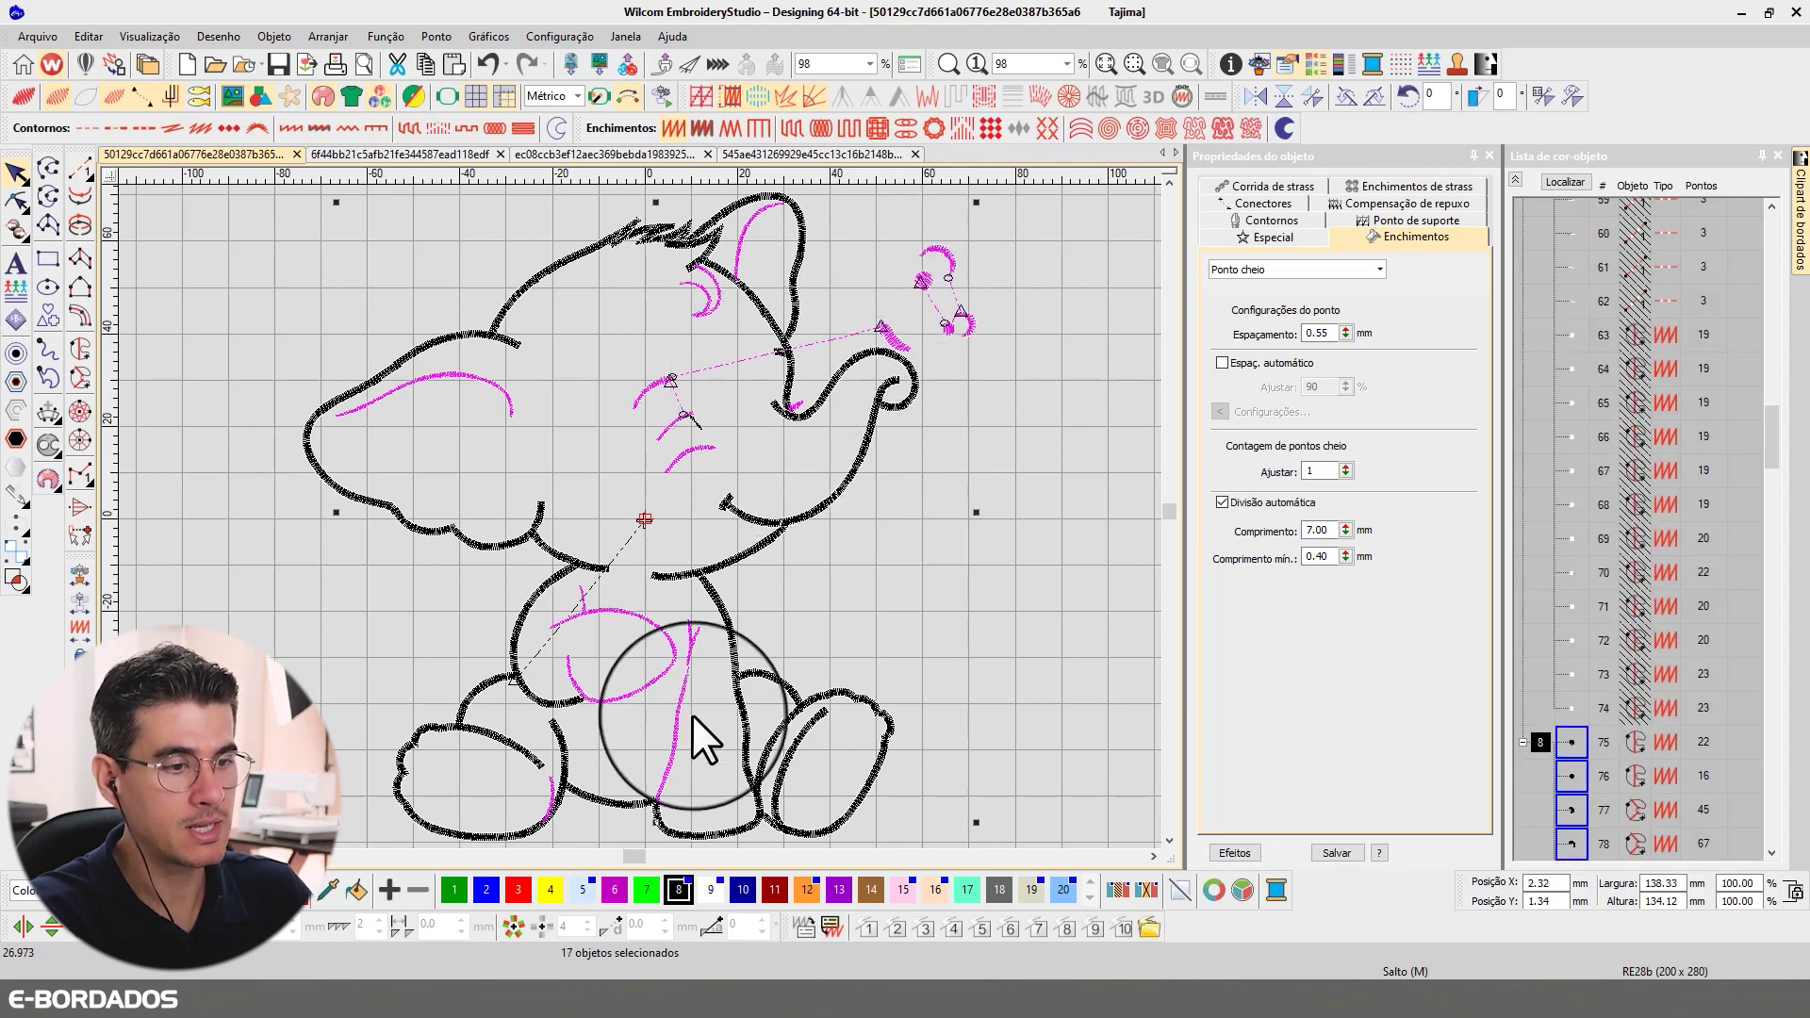
pyautogui.scroll(2, 650, 514)
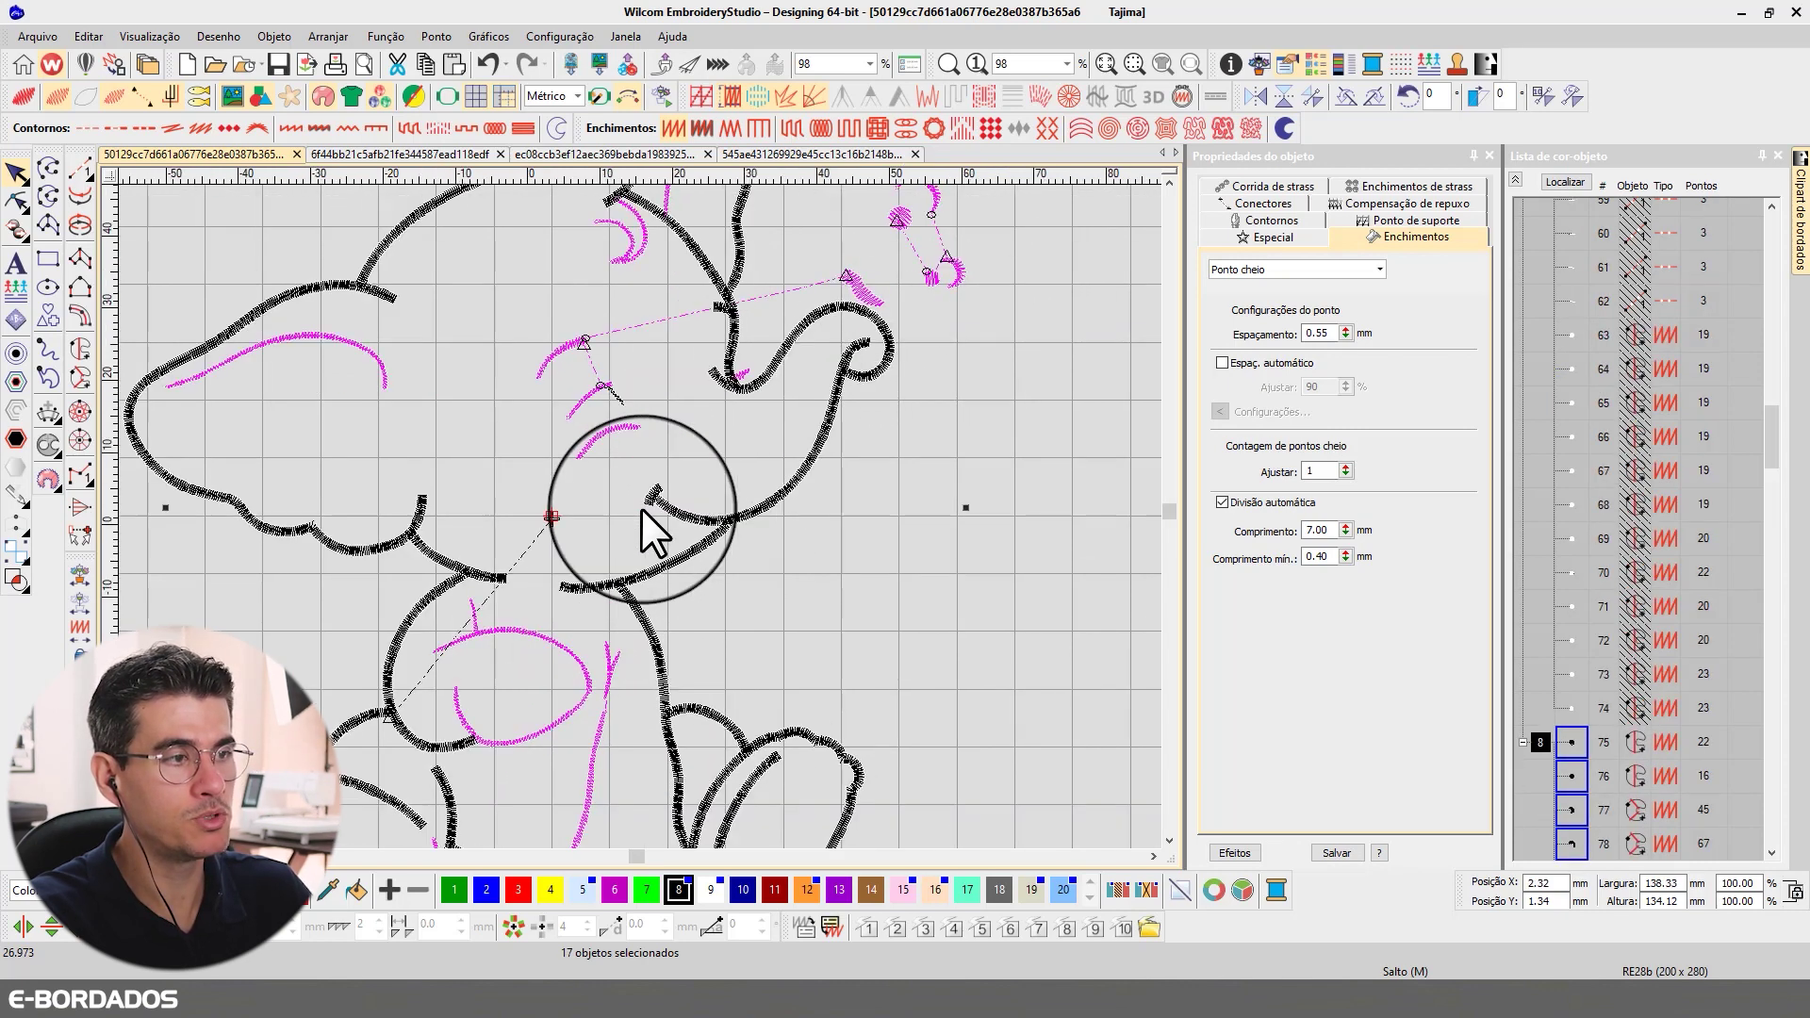
pyautogui.keyDown('ctrl'); pyautogui.click(605, 376); pyautogui.keyUp('ctrl')
pyautogui.scroll(-2, 641, 518)
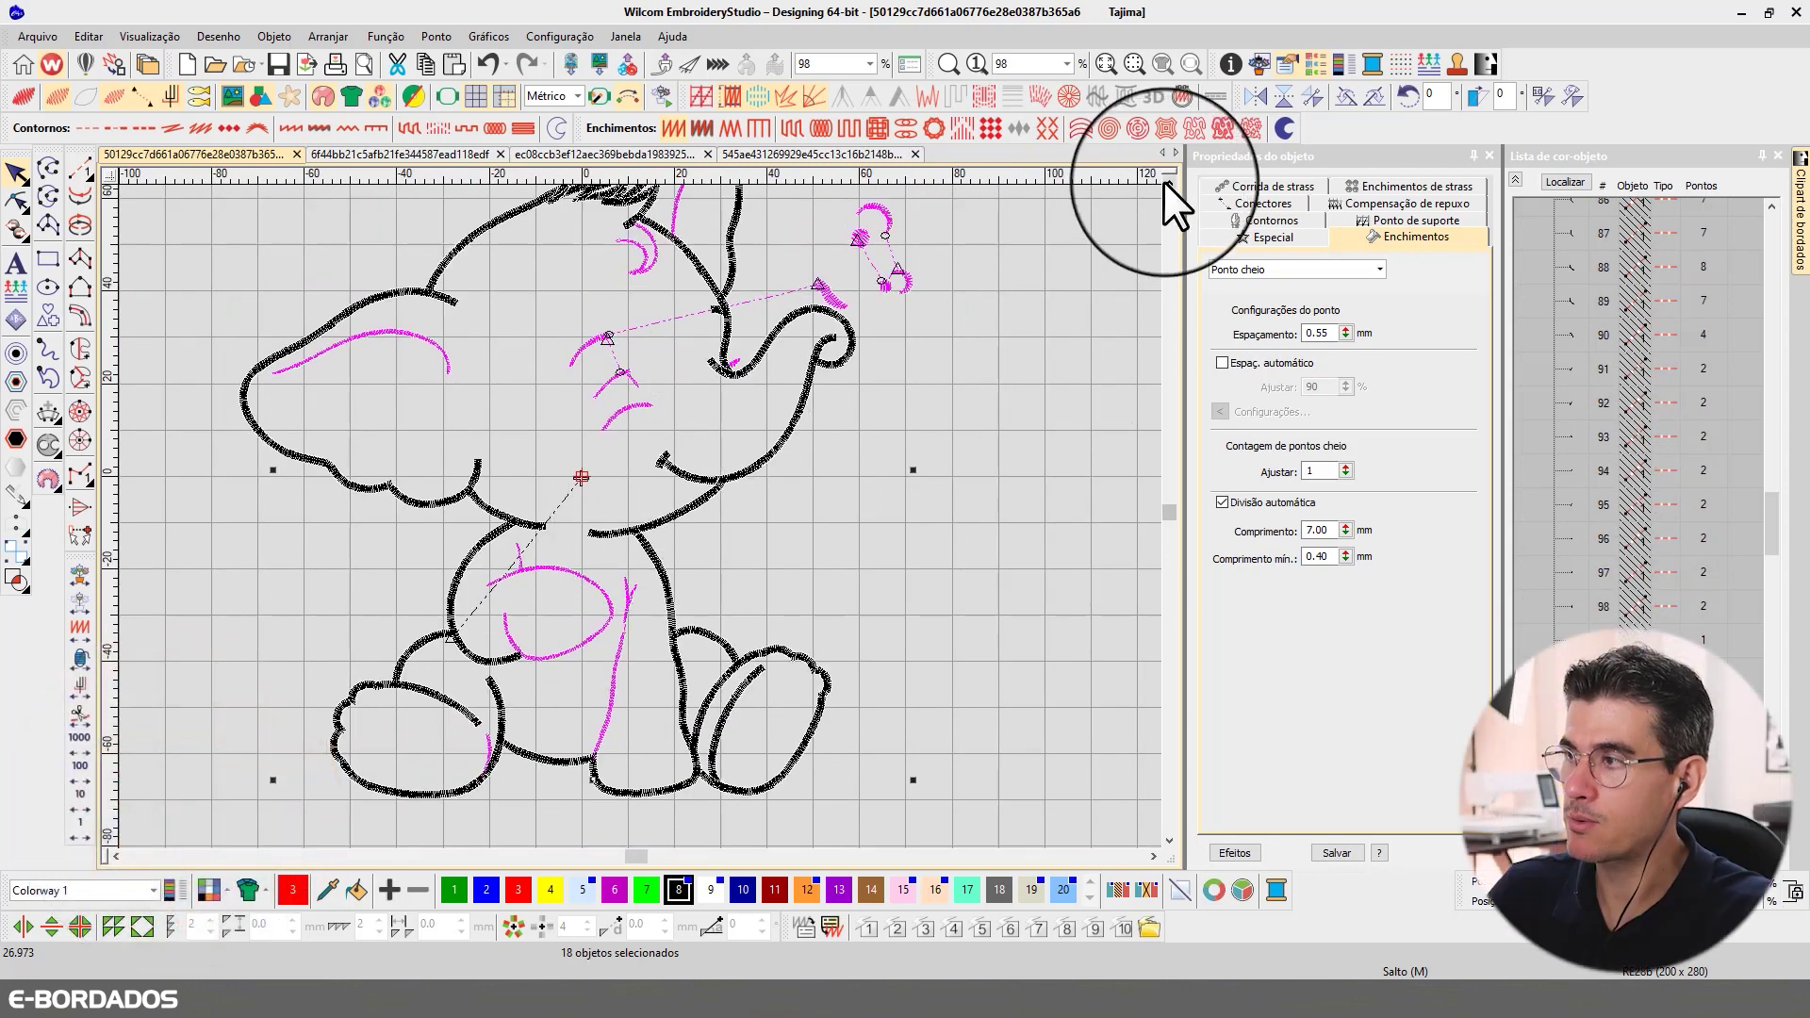
# - Set the pull compensation of the selected thin lines to 0.45 mm
pyautogui.scroll(2, 1164, 181)
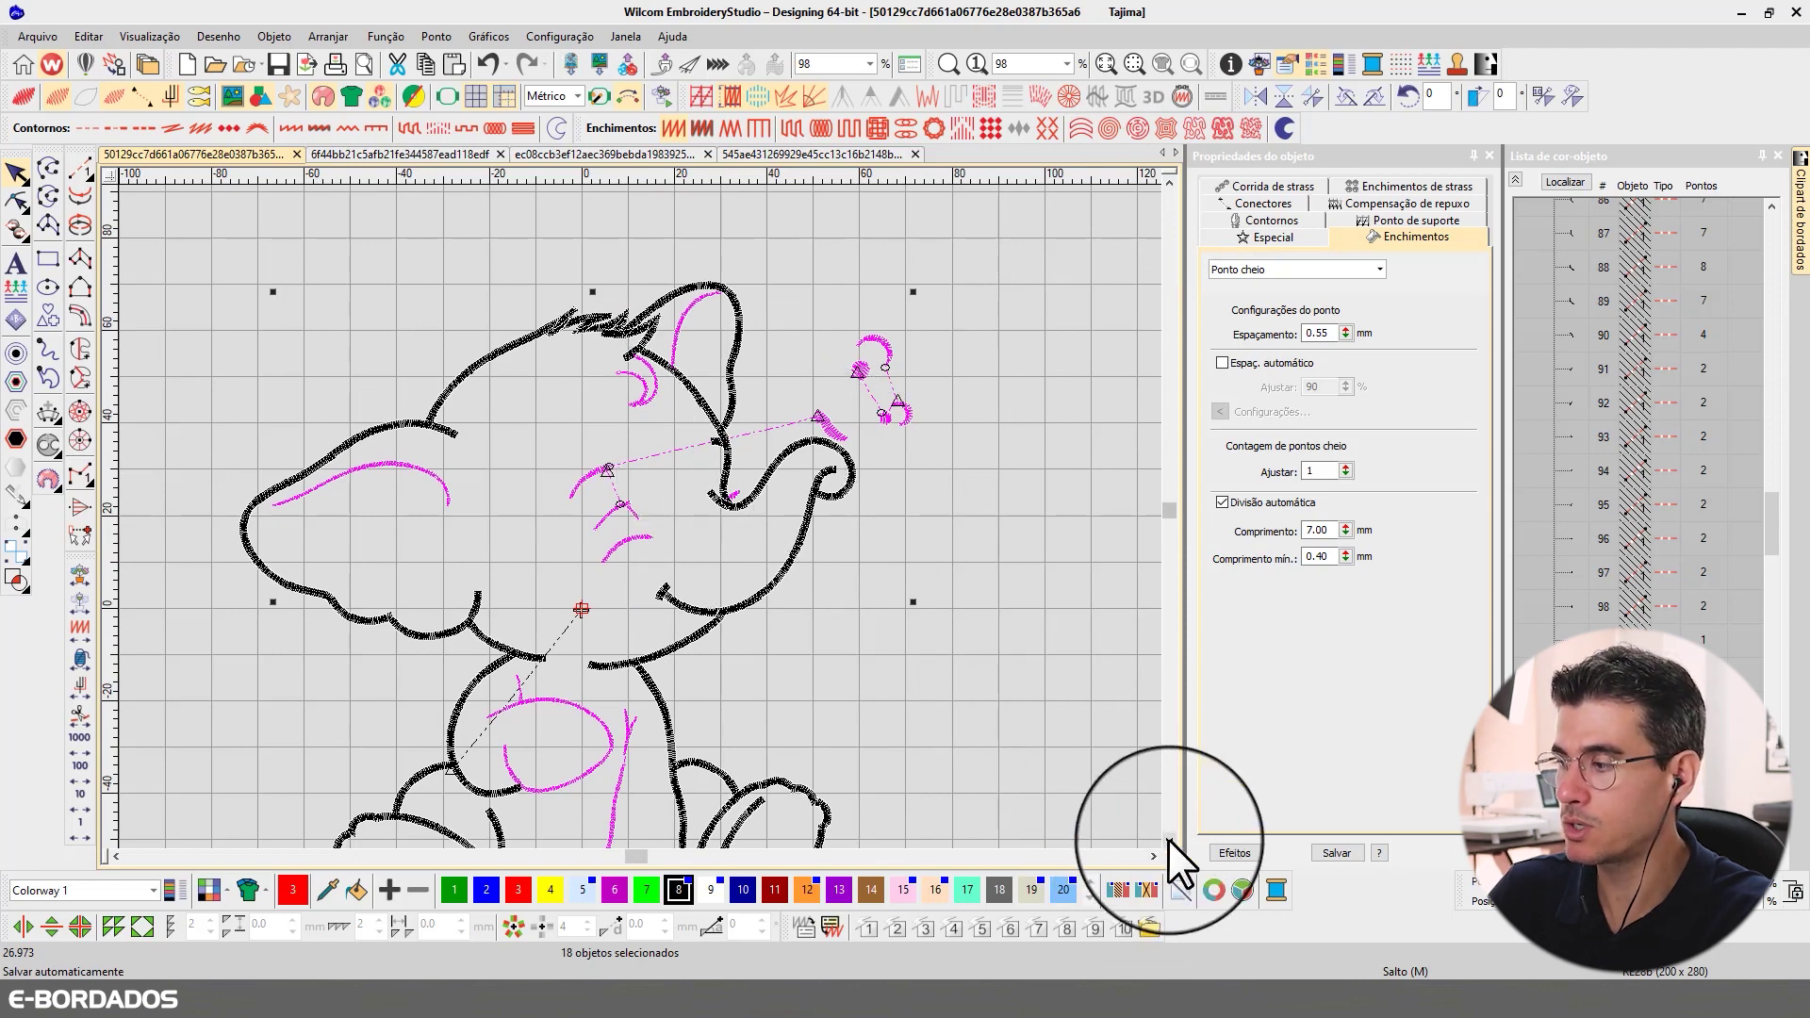
pyautogui.click(1169, 840)
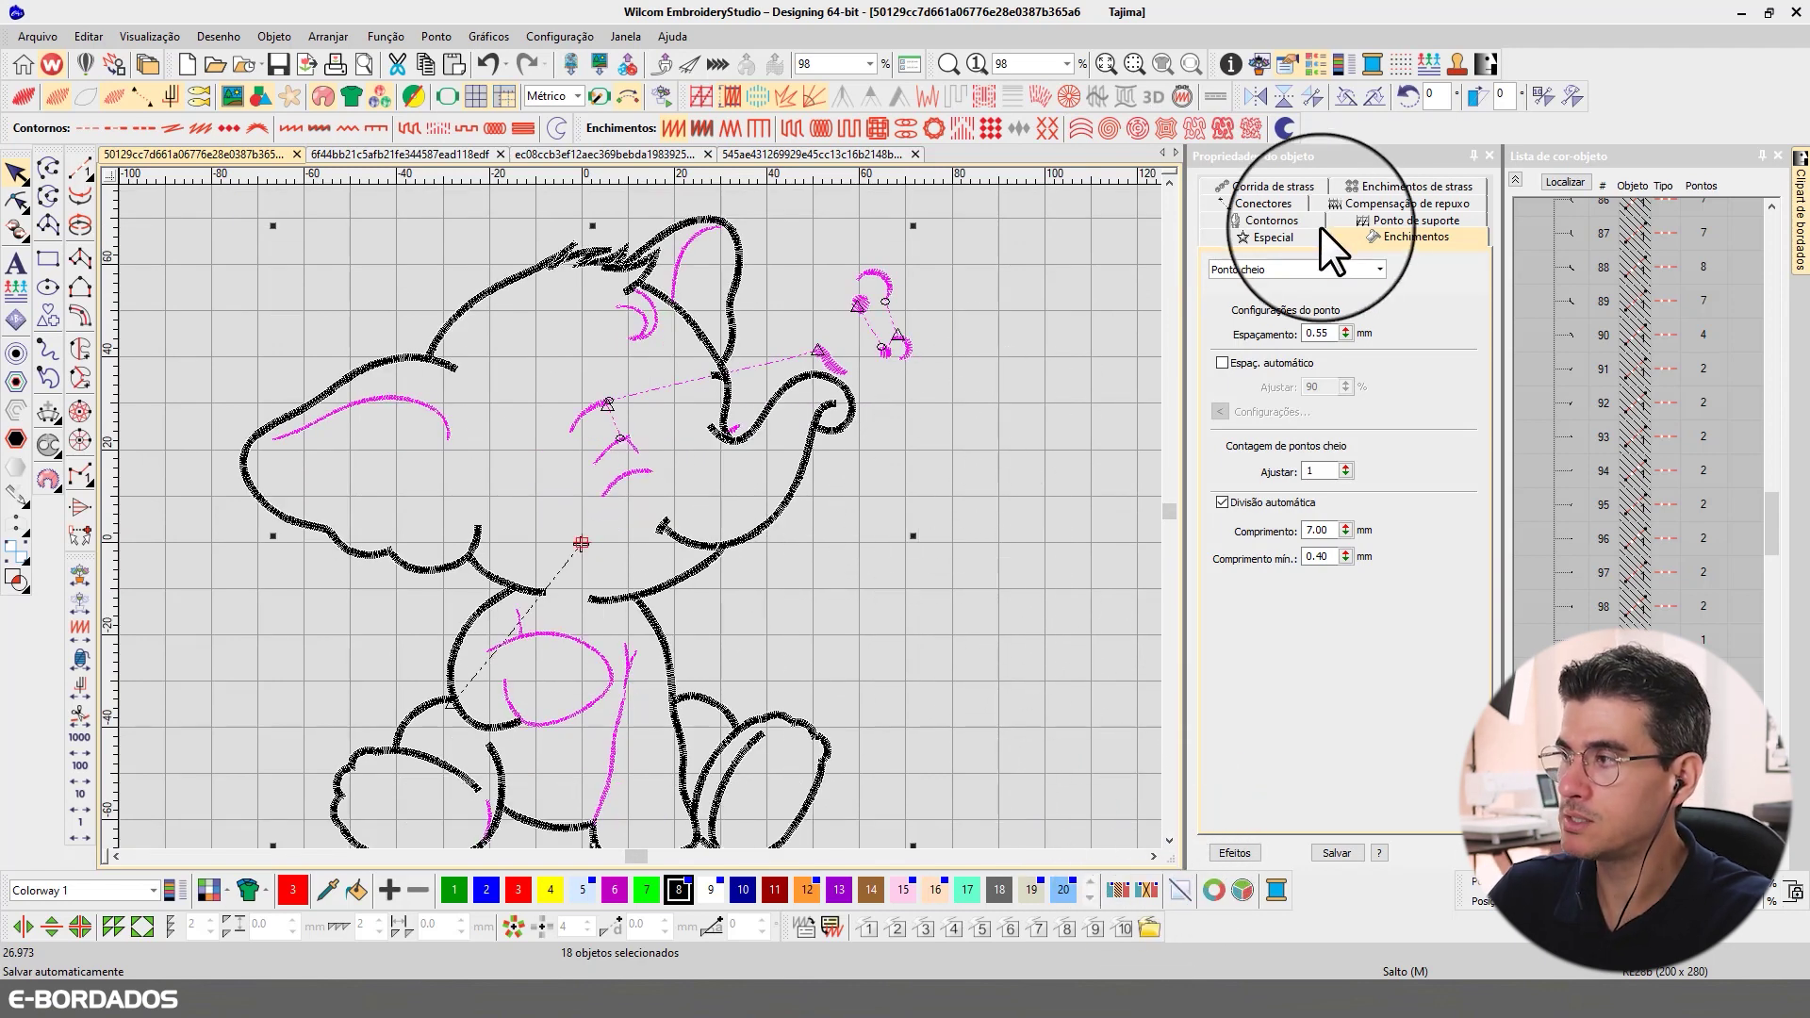
pyautogui.click(1356, 202)
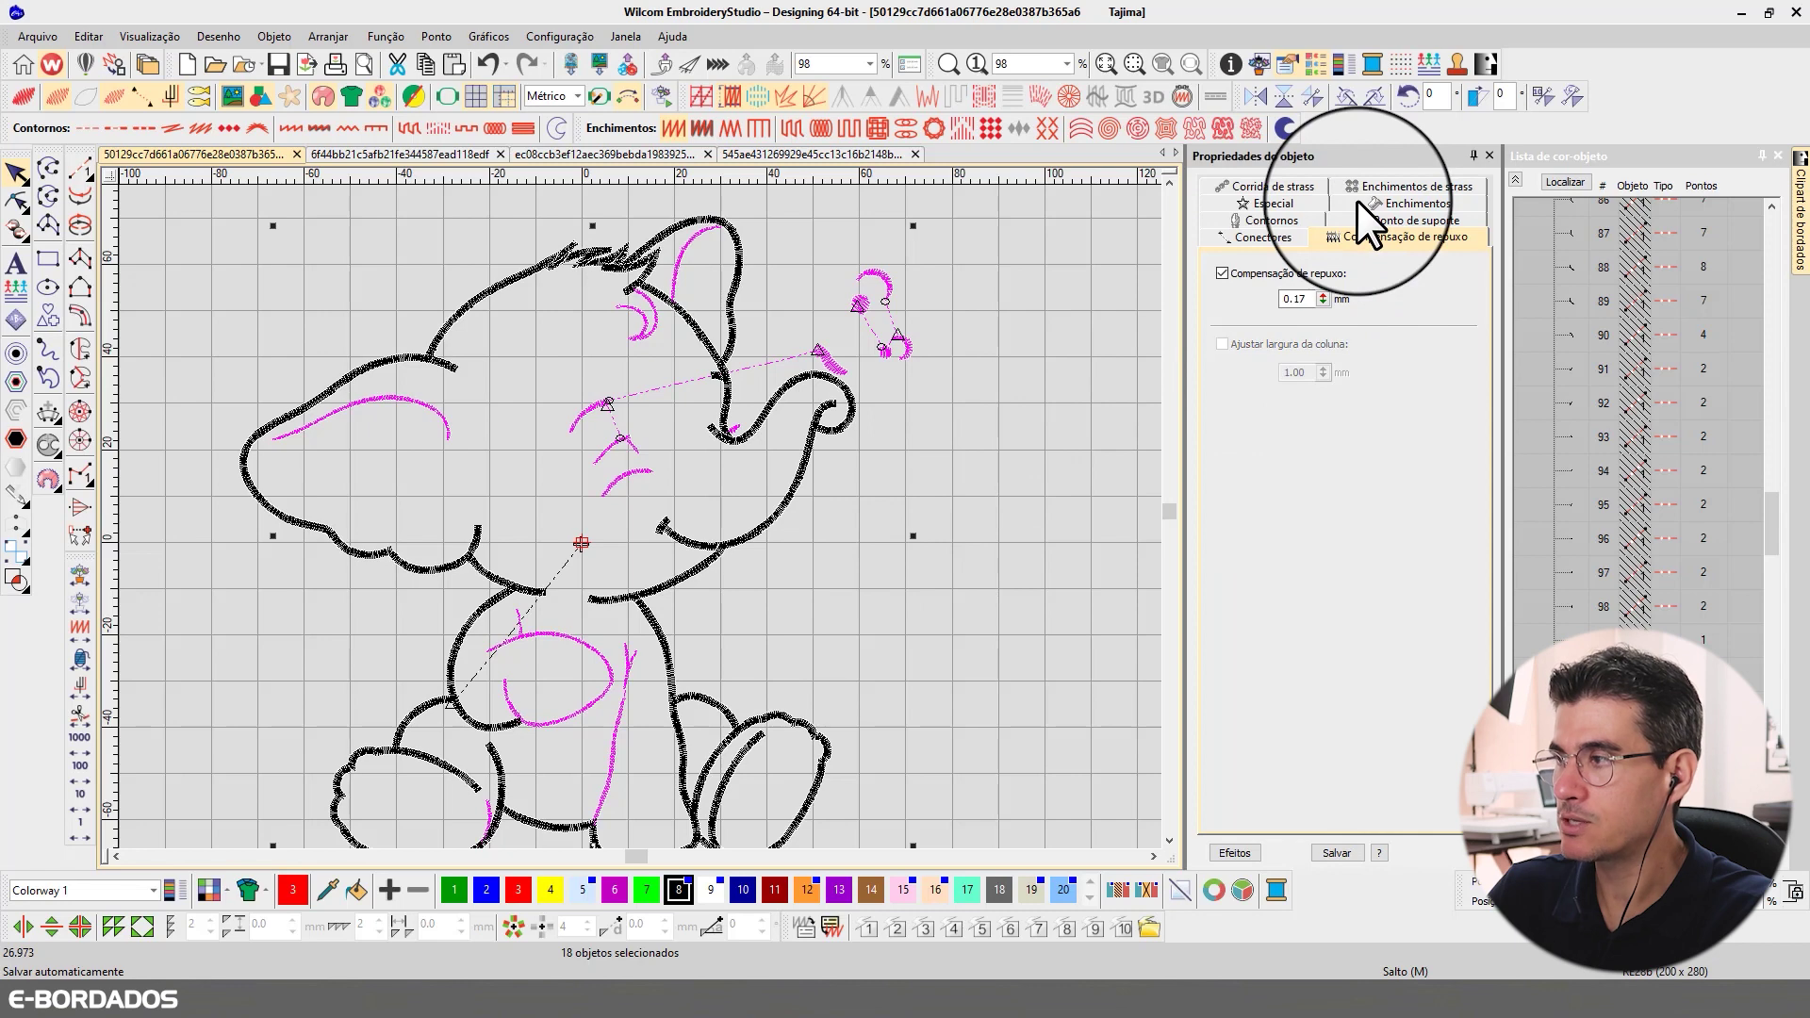
pyautogui.doubleClick(1299, 299)
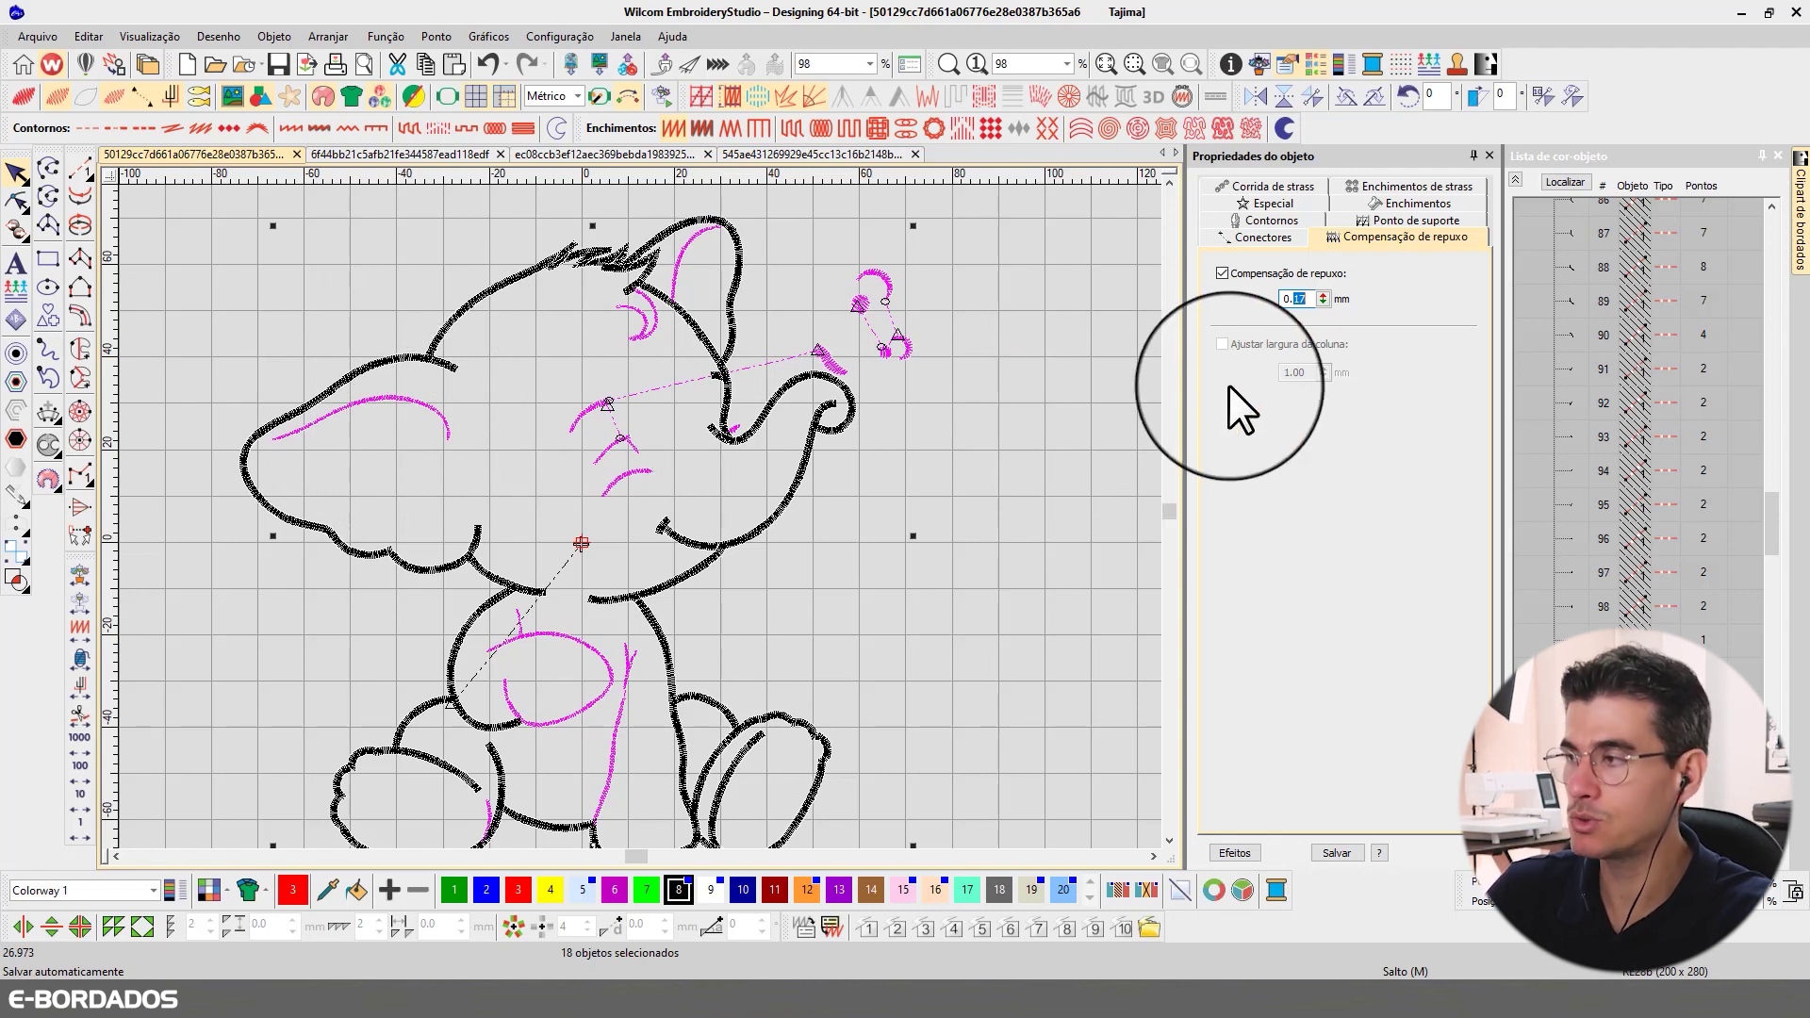
pyautogui.write('45')
pyautogui.press('Return')
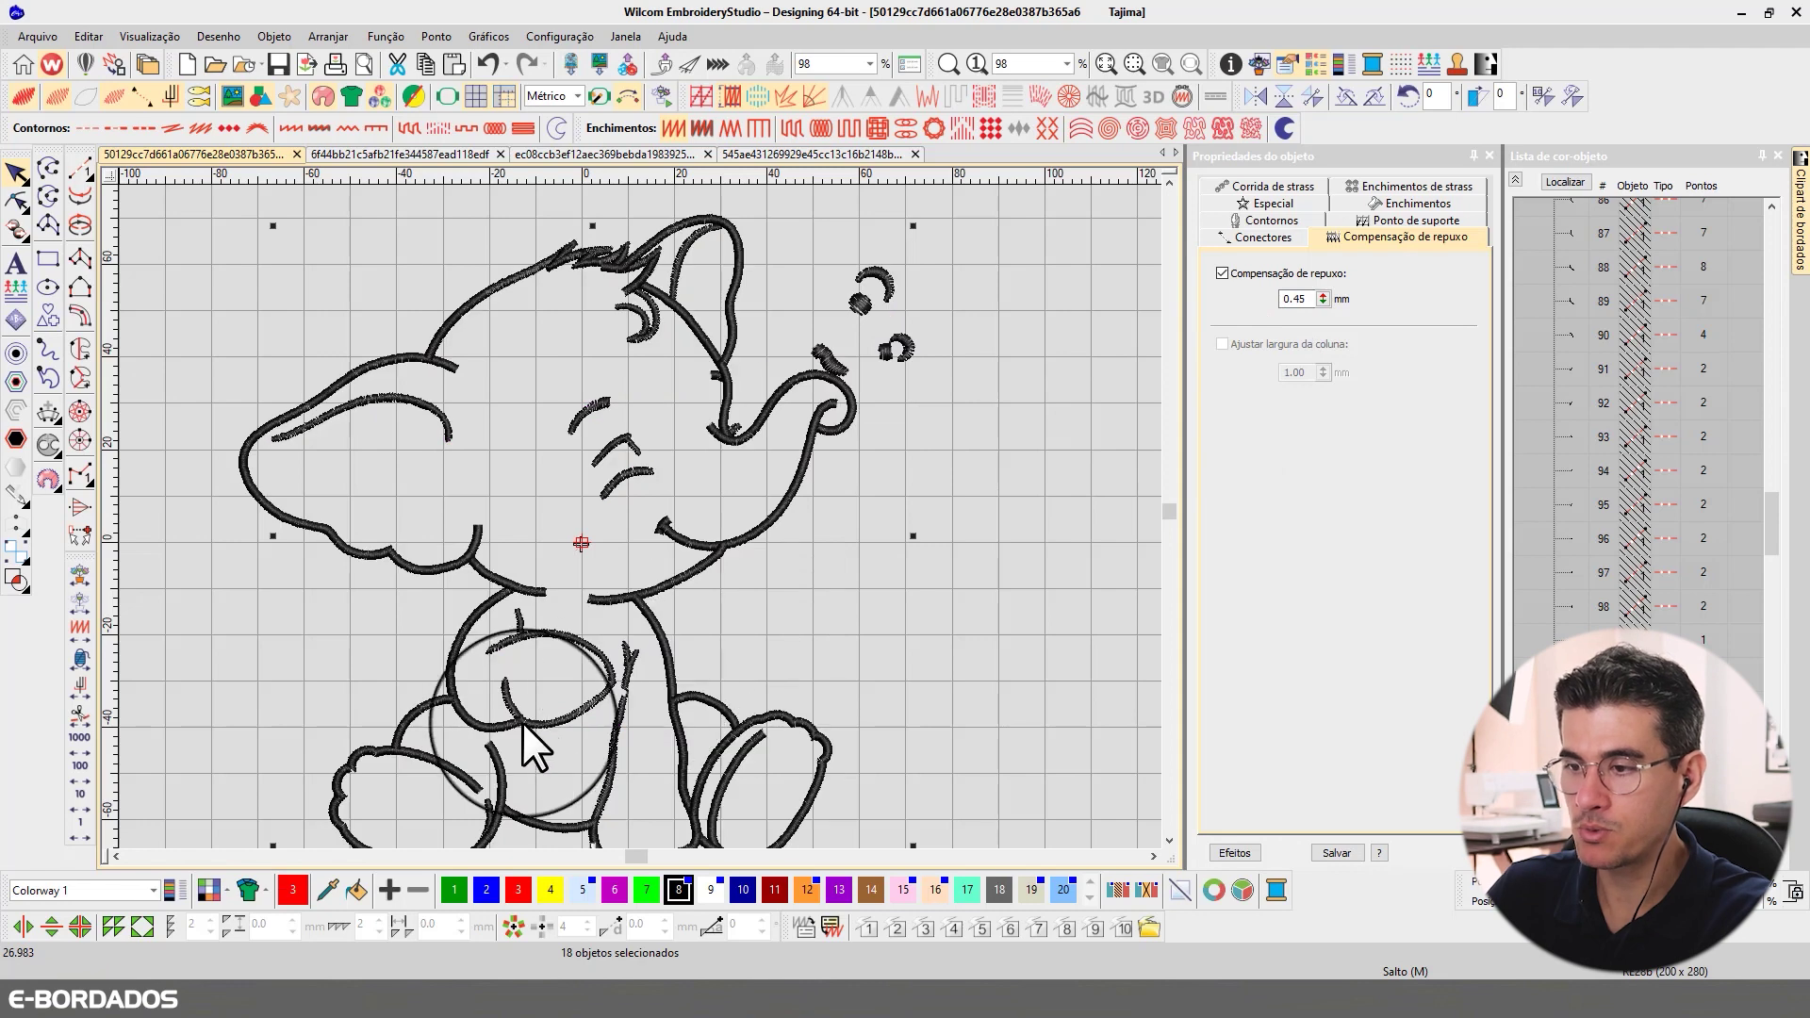
# - Examine the widened belly and leg lines up close in both realistic and stitch view, then in the whole design
pyautogui.scroll(2, 528, 717)
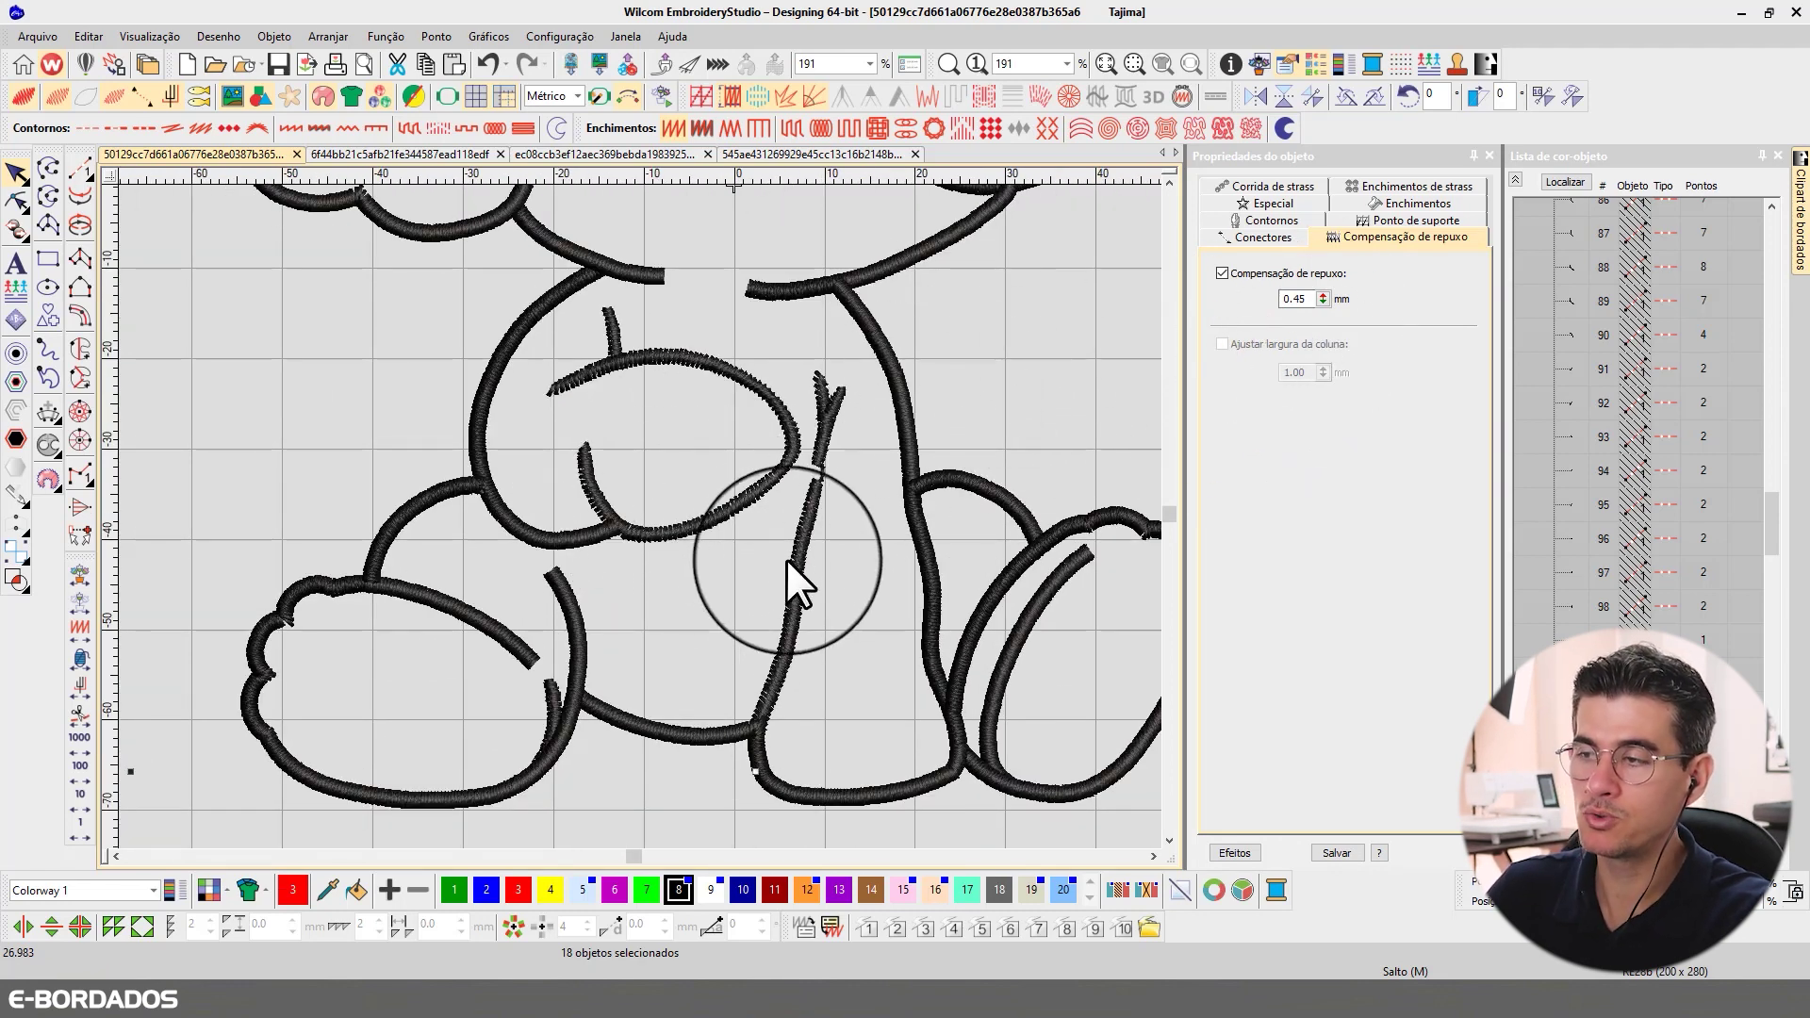
pyautogui.press('t')
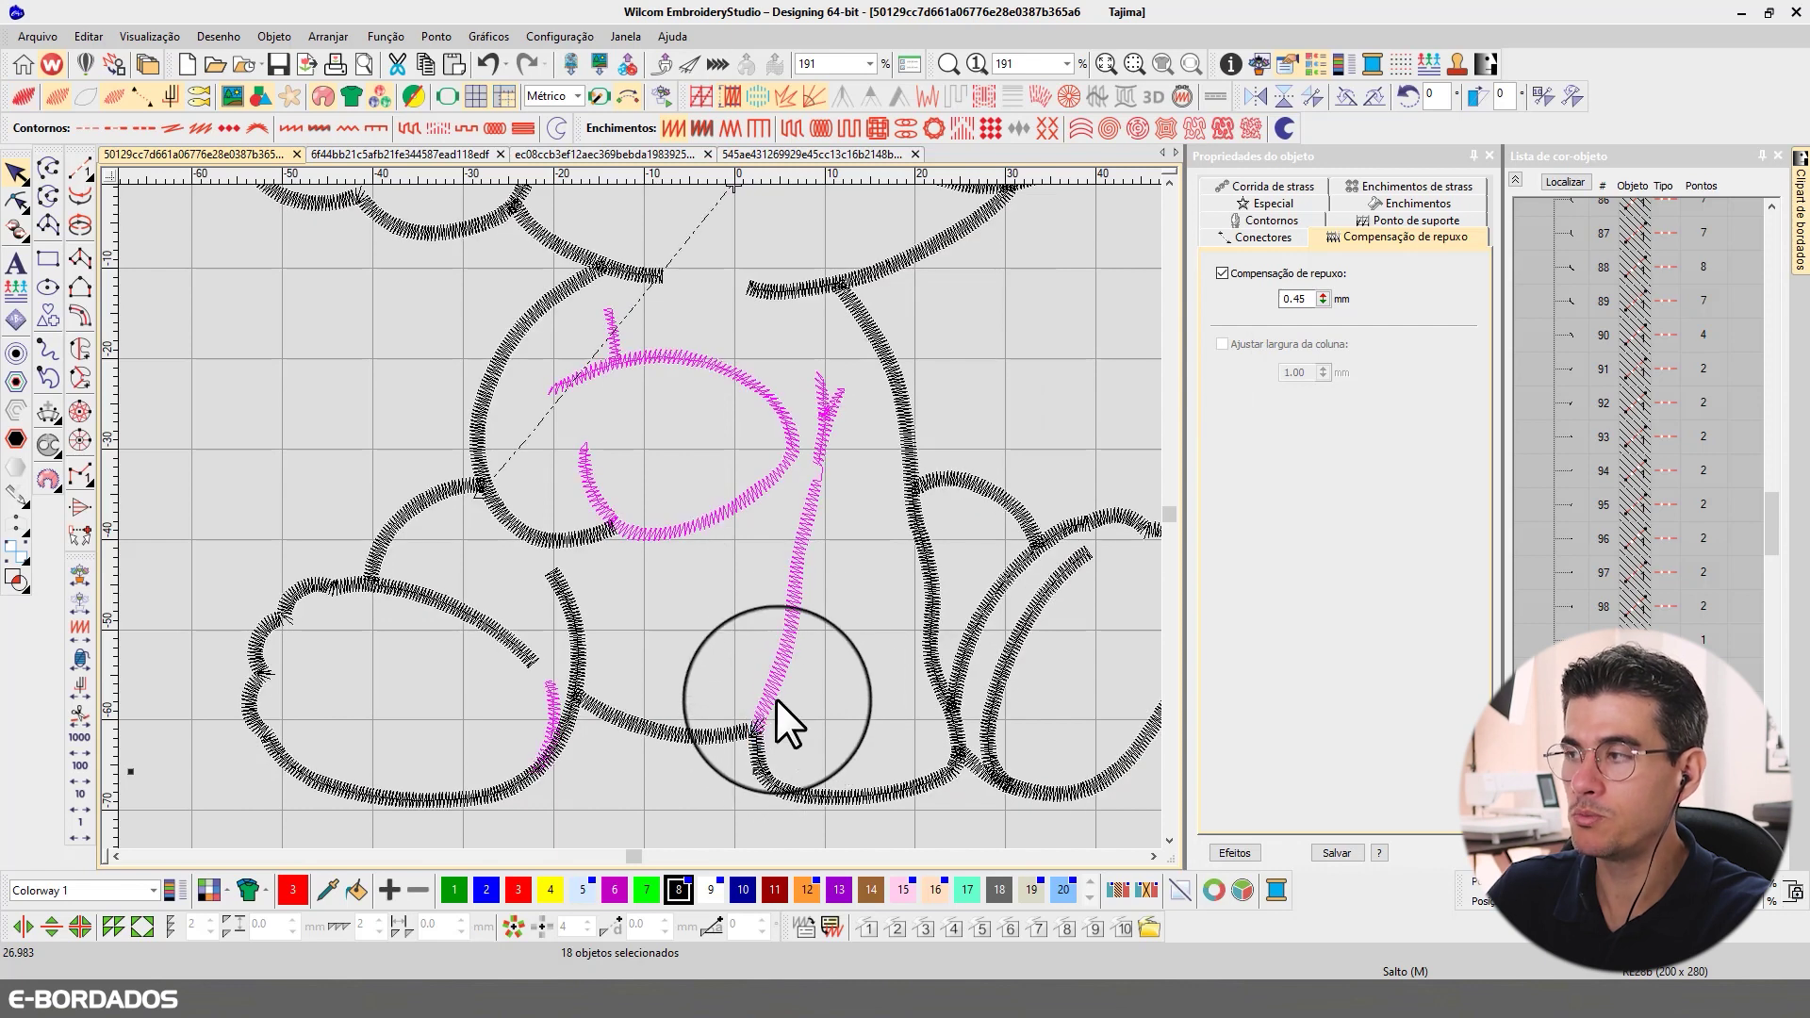
pyautogui.press('t')
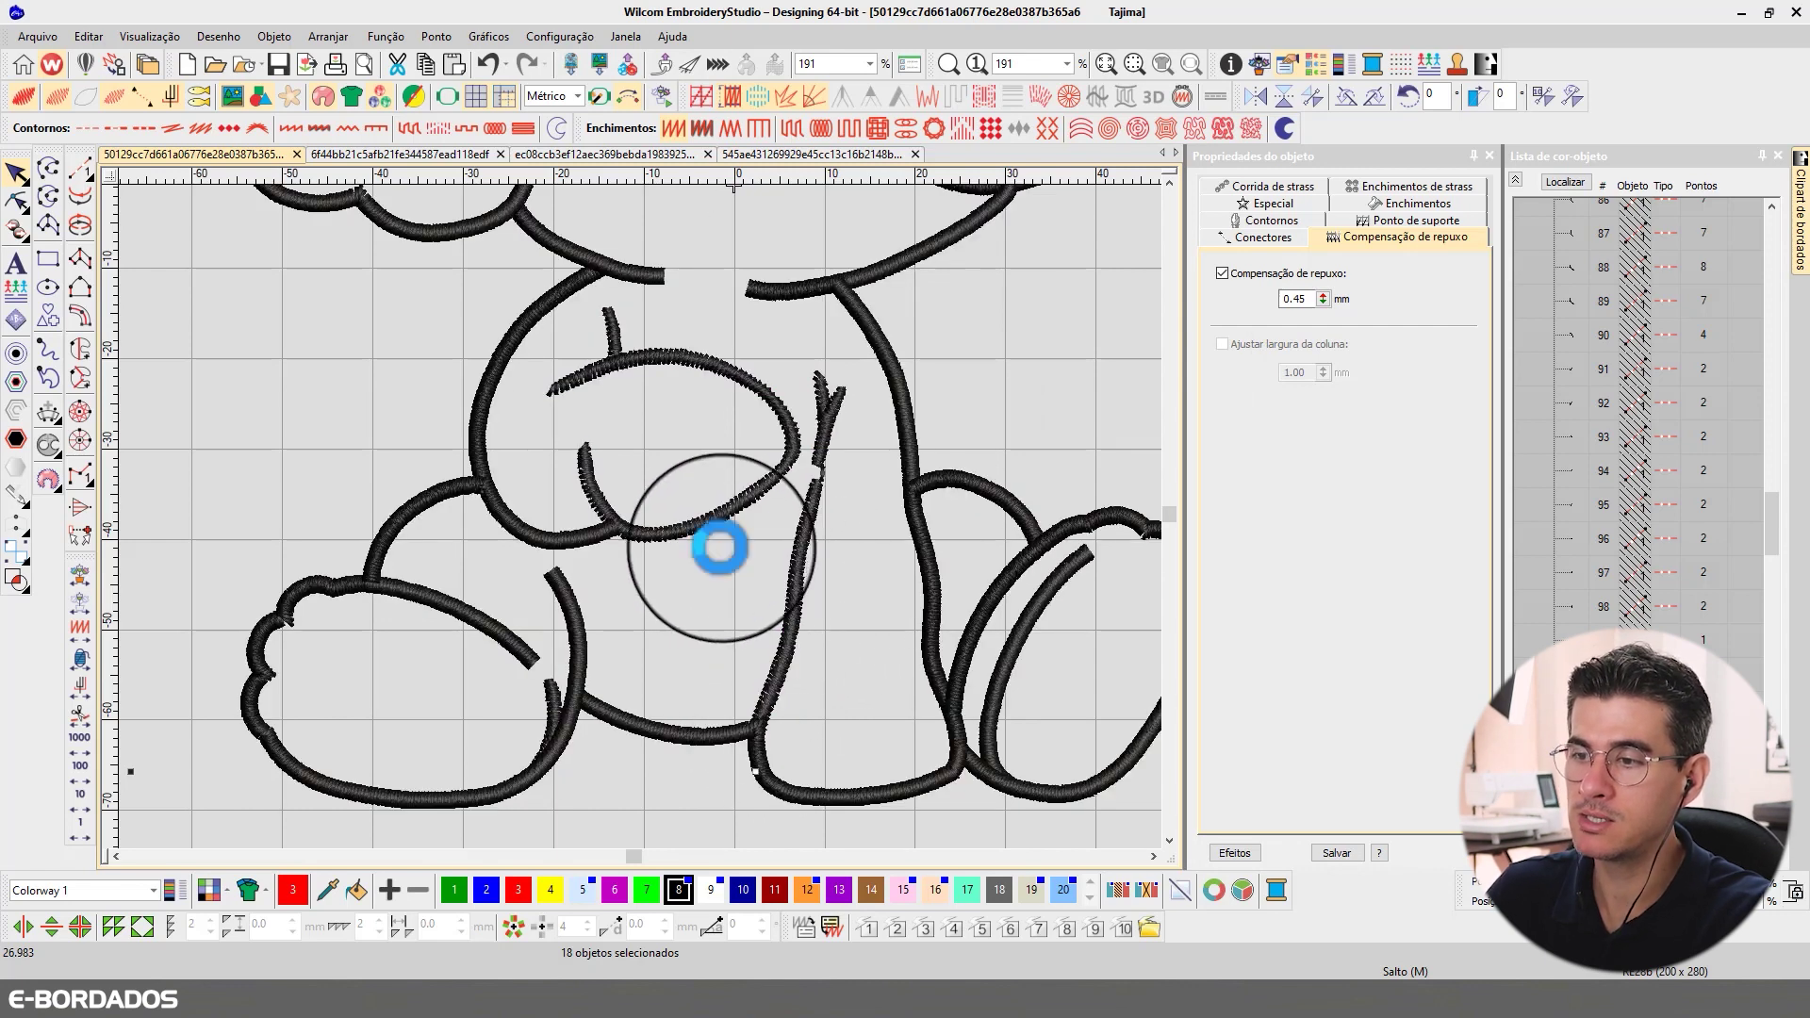
pyautogui.press('t')
pyautogui.scroll(-3, 643, 512)
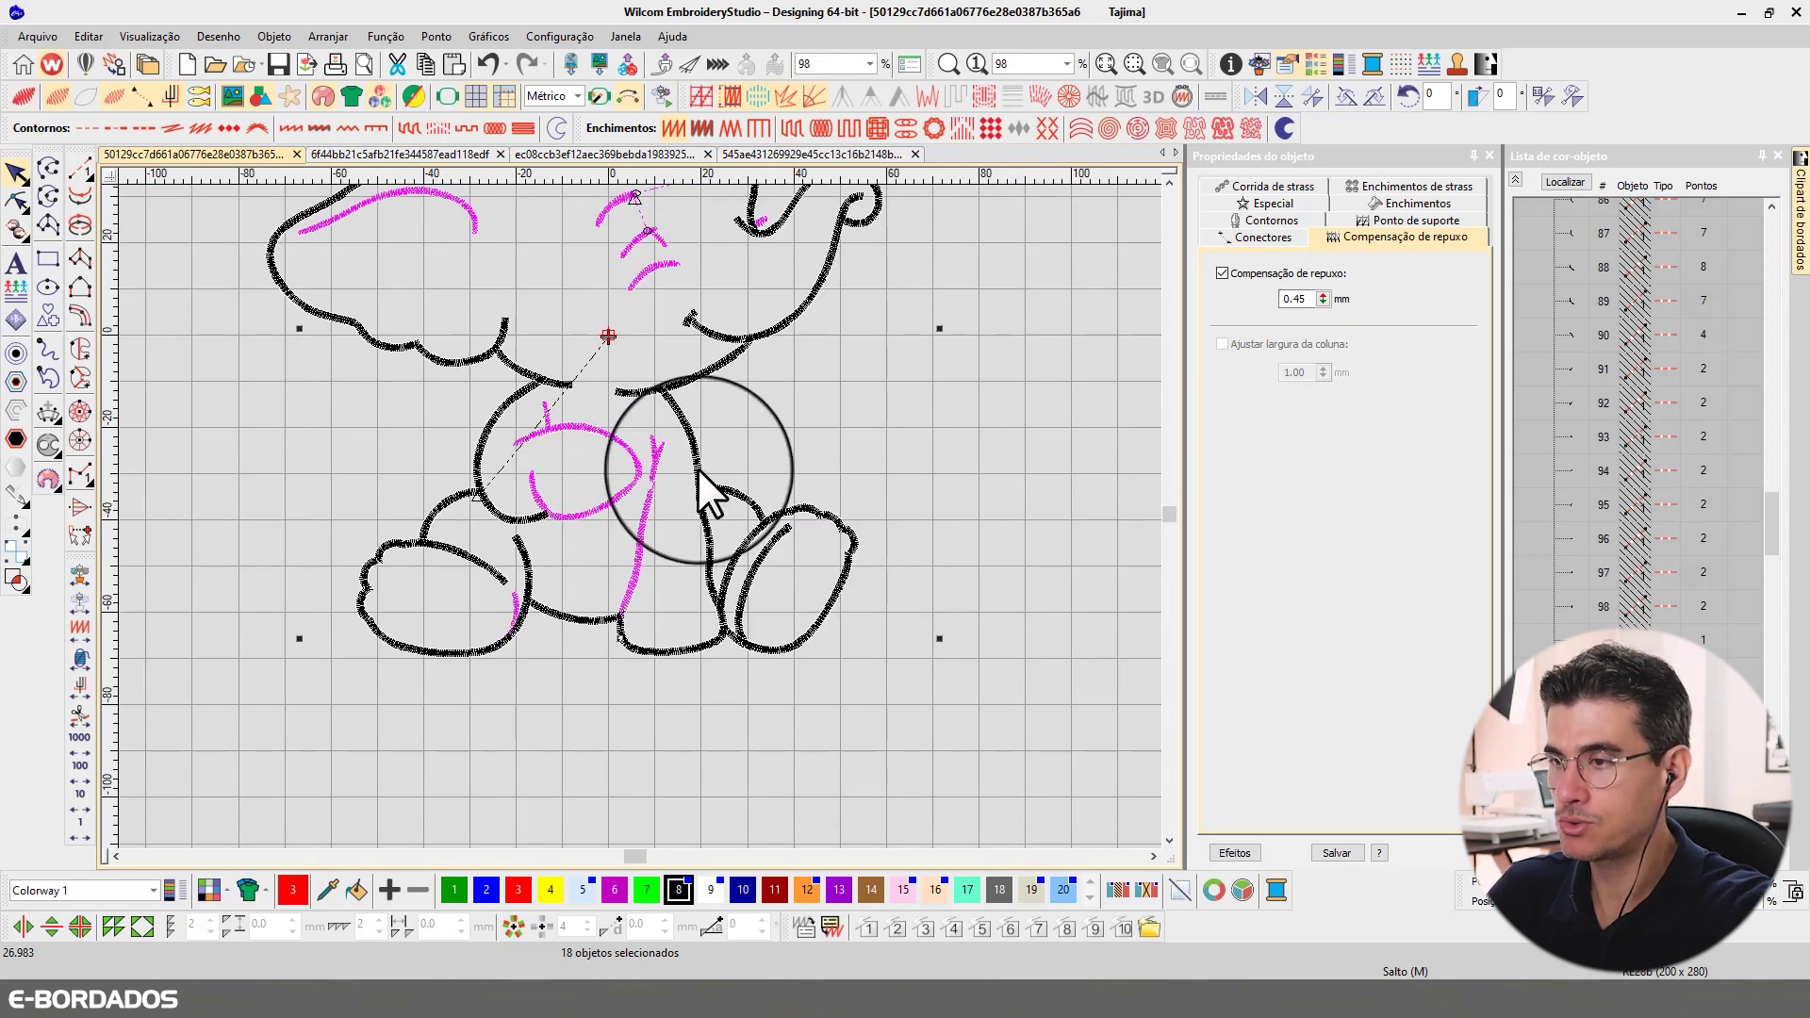
pyautogui.press('0')
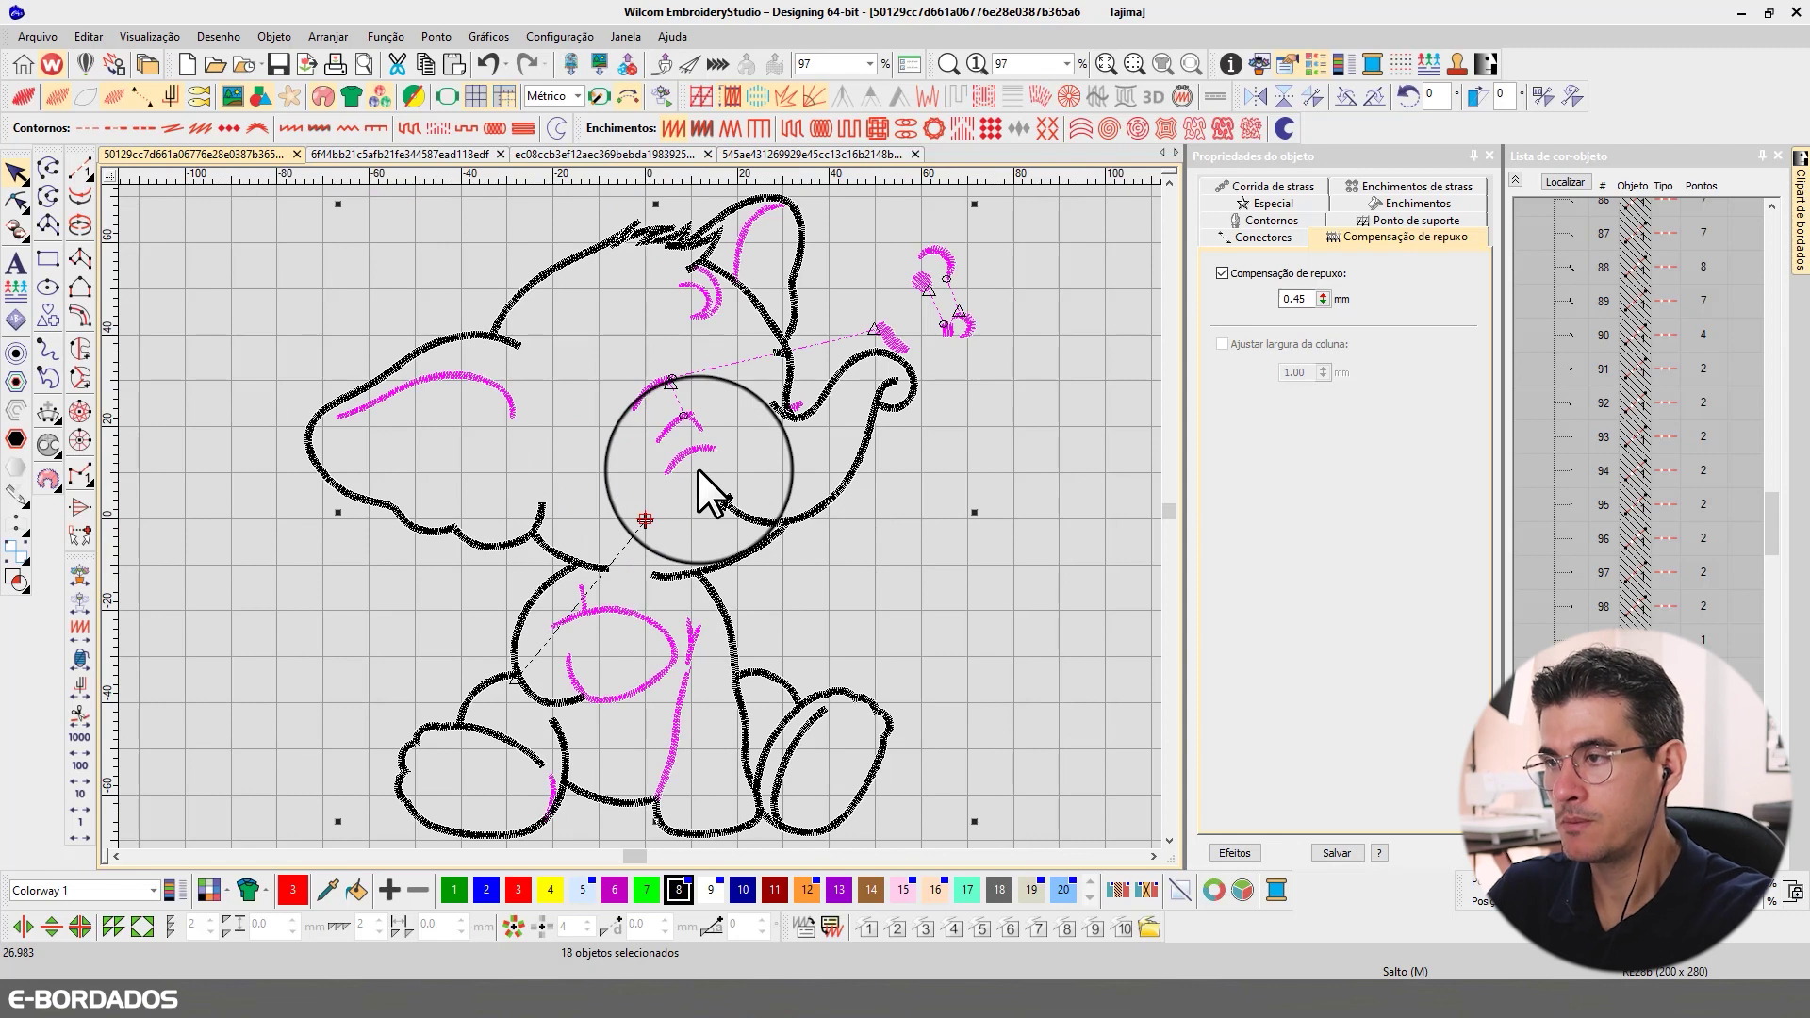
# - Review the pull compensation and fill spacing of the selected thin lines
pyautogui.click(1557, 183)
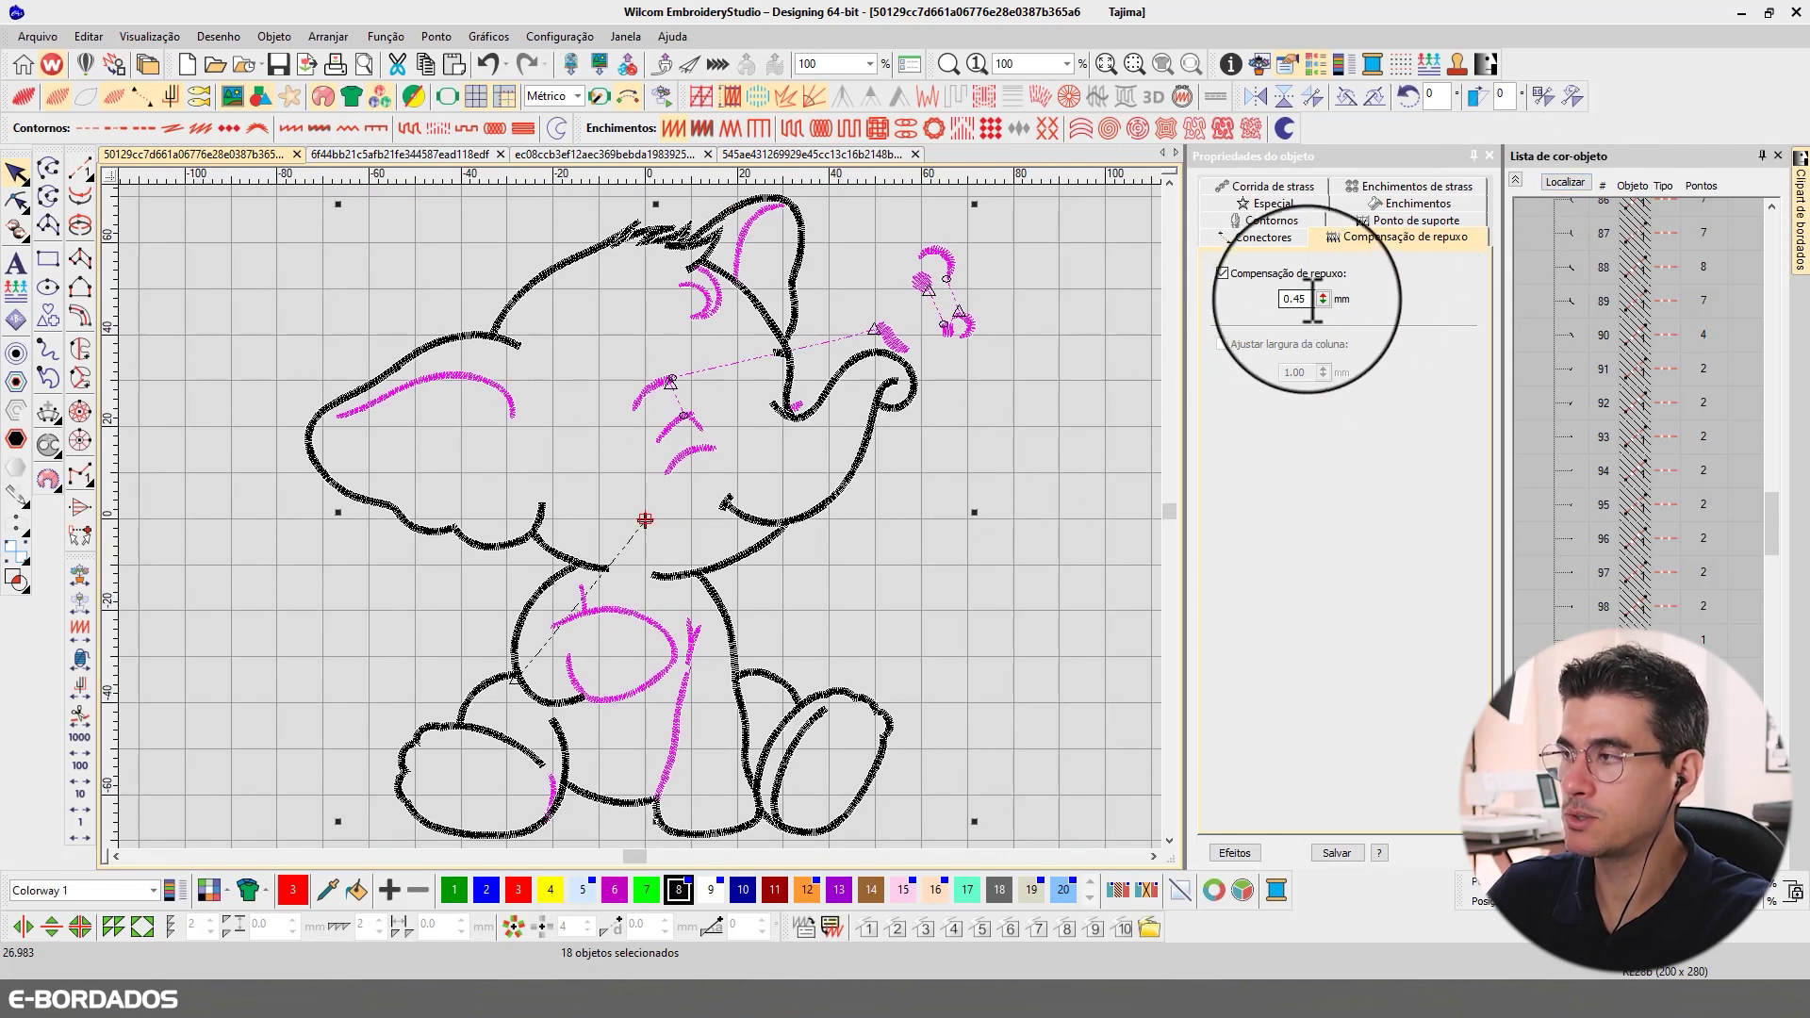
pyautogui.click(1568, 181)
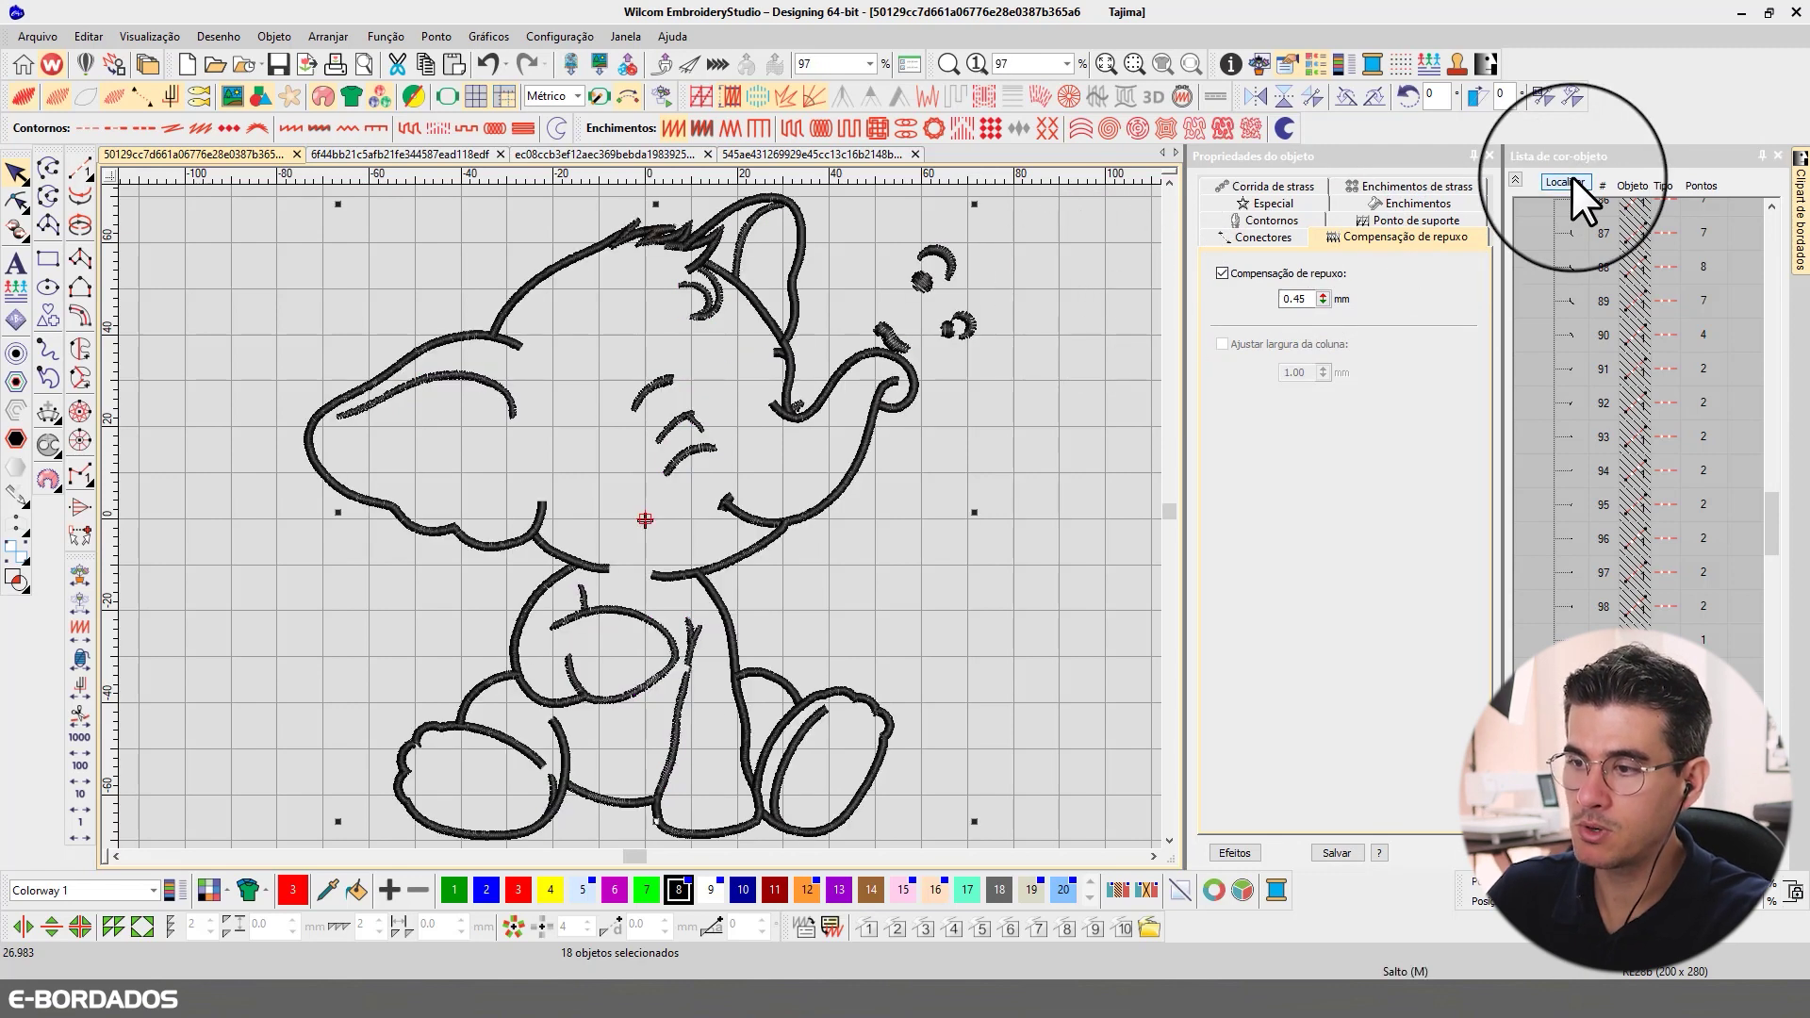
pyautogui.click(1570, 179)
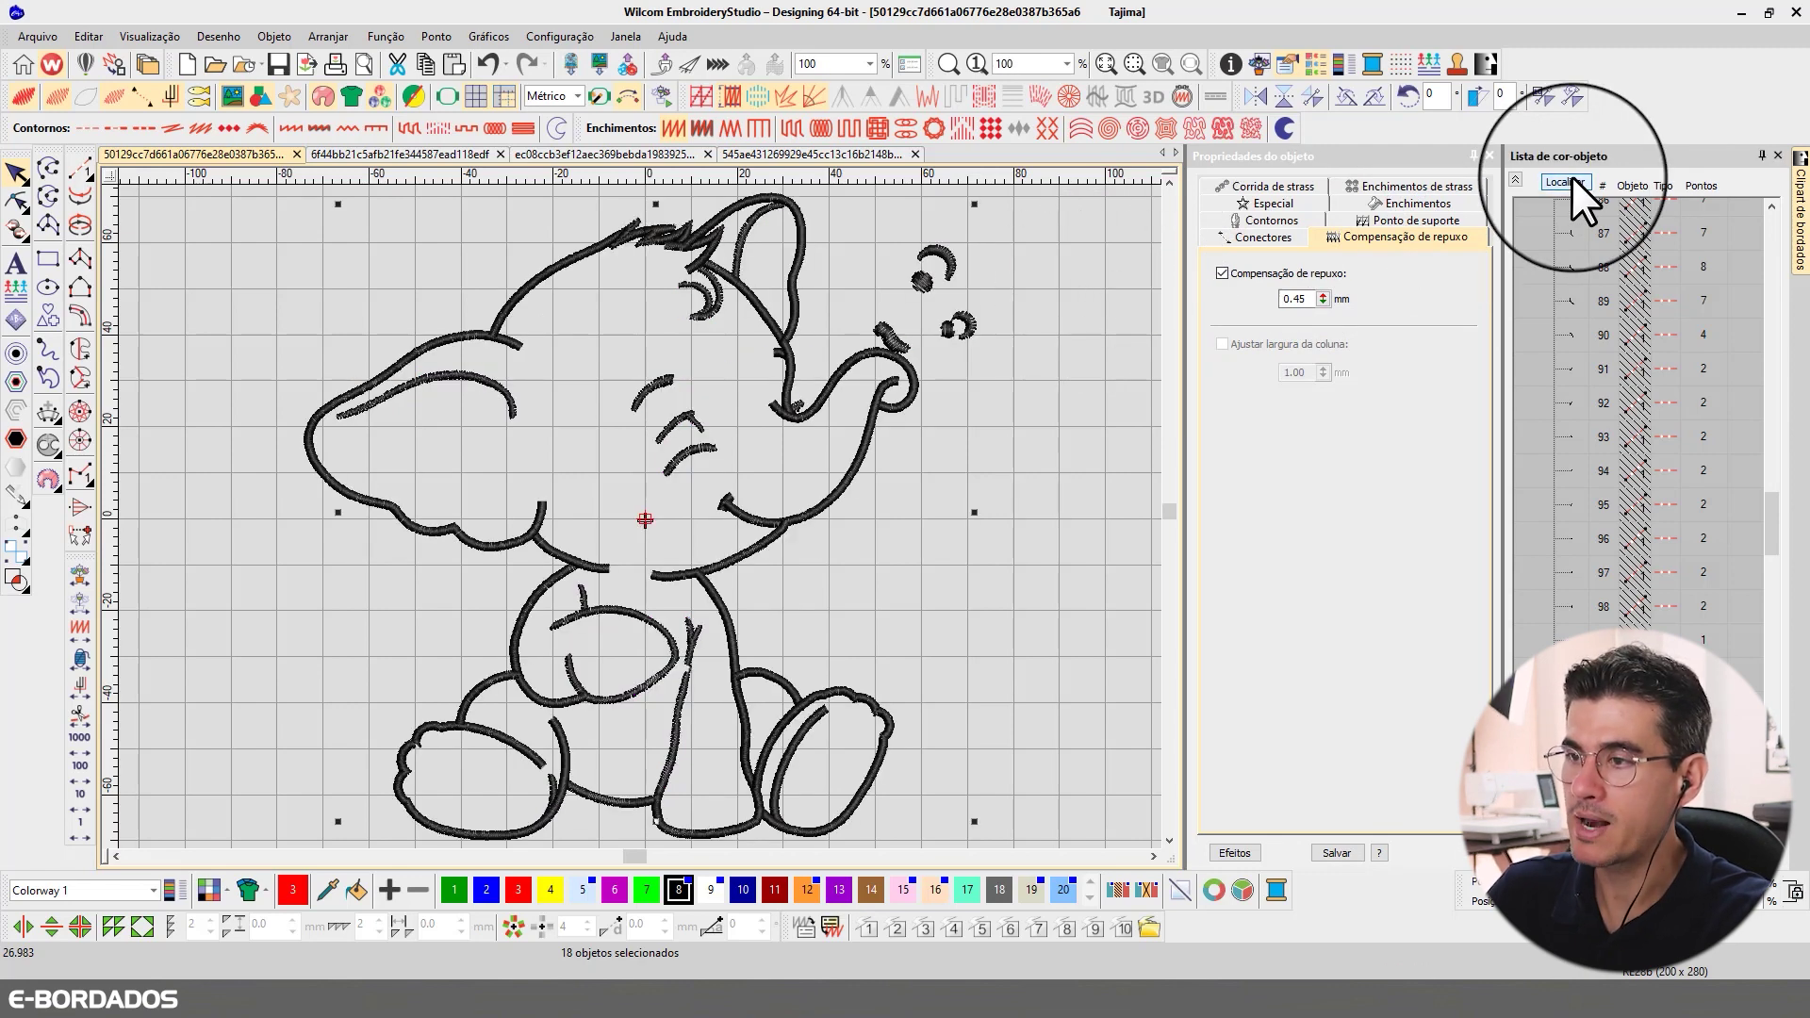
pyautogui.click(1571, 179)
pyautogui.click(1409, 205)
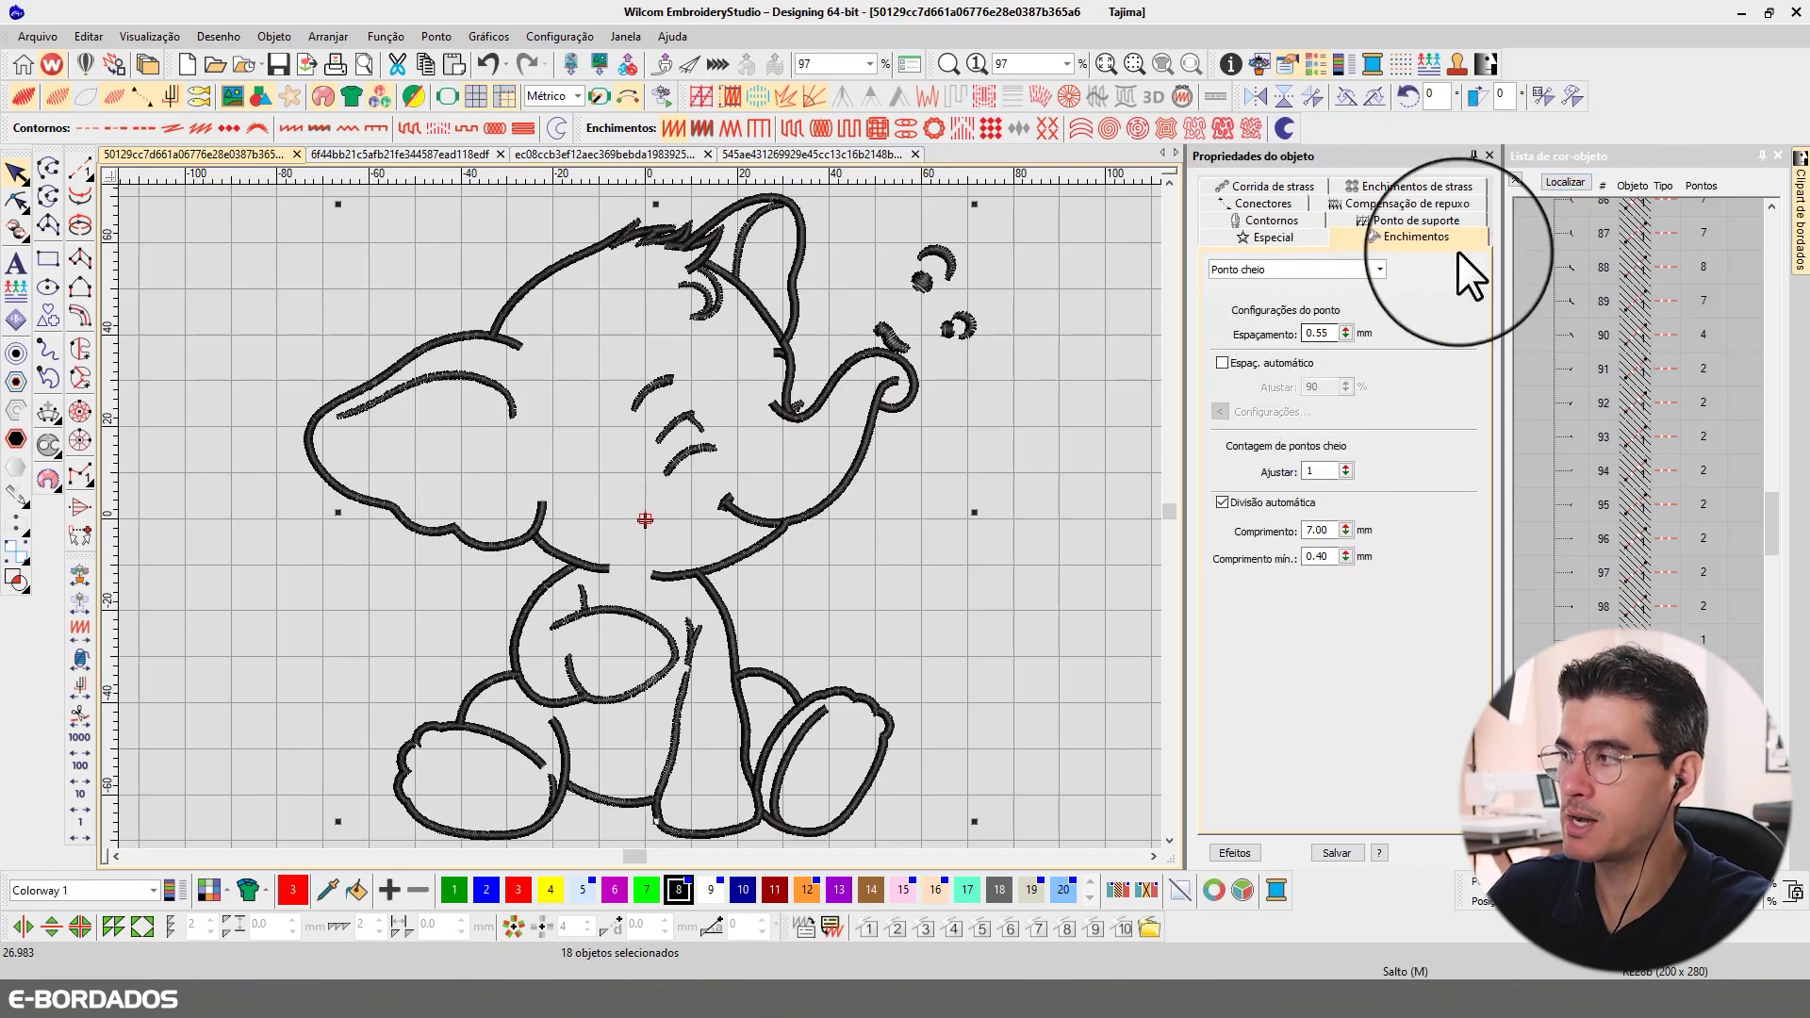
# - Locate and hide the selected thin lines, then select all the outlines that are still visible
pyautogui.click(1559, 179)
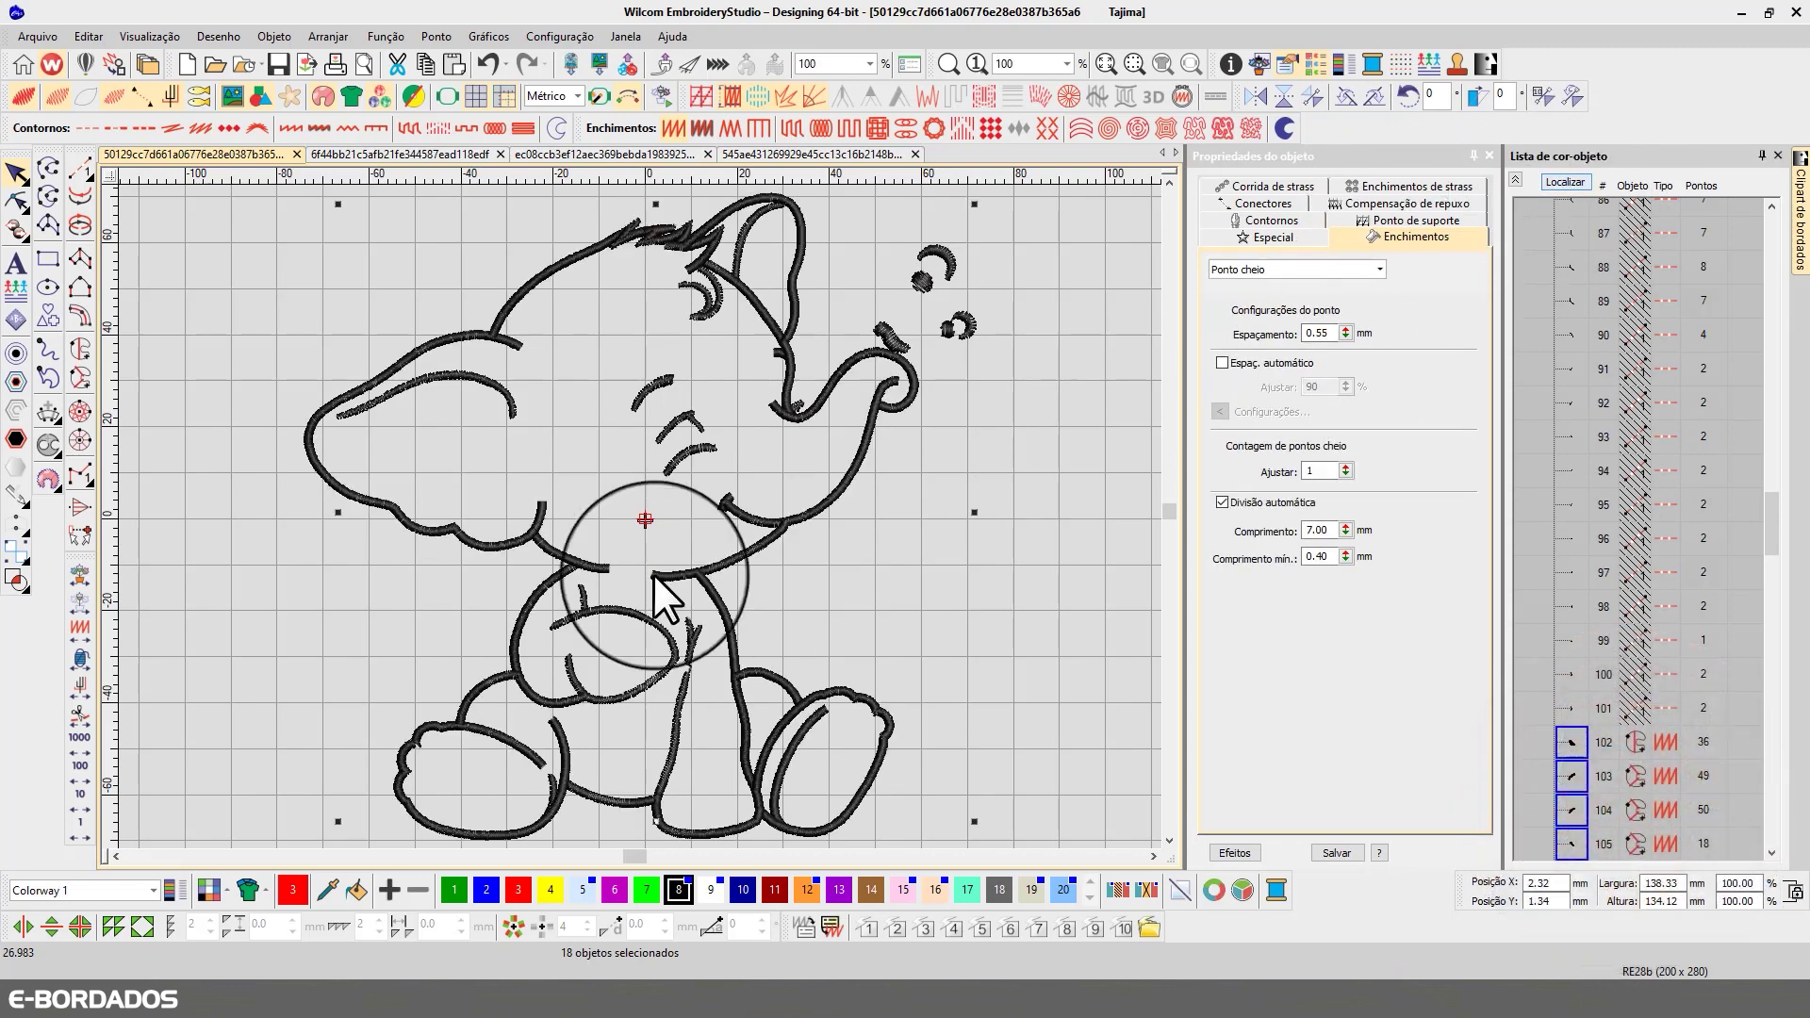
pyautogui.rightClick(1574, 764)
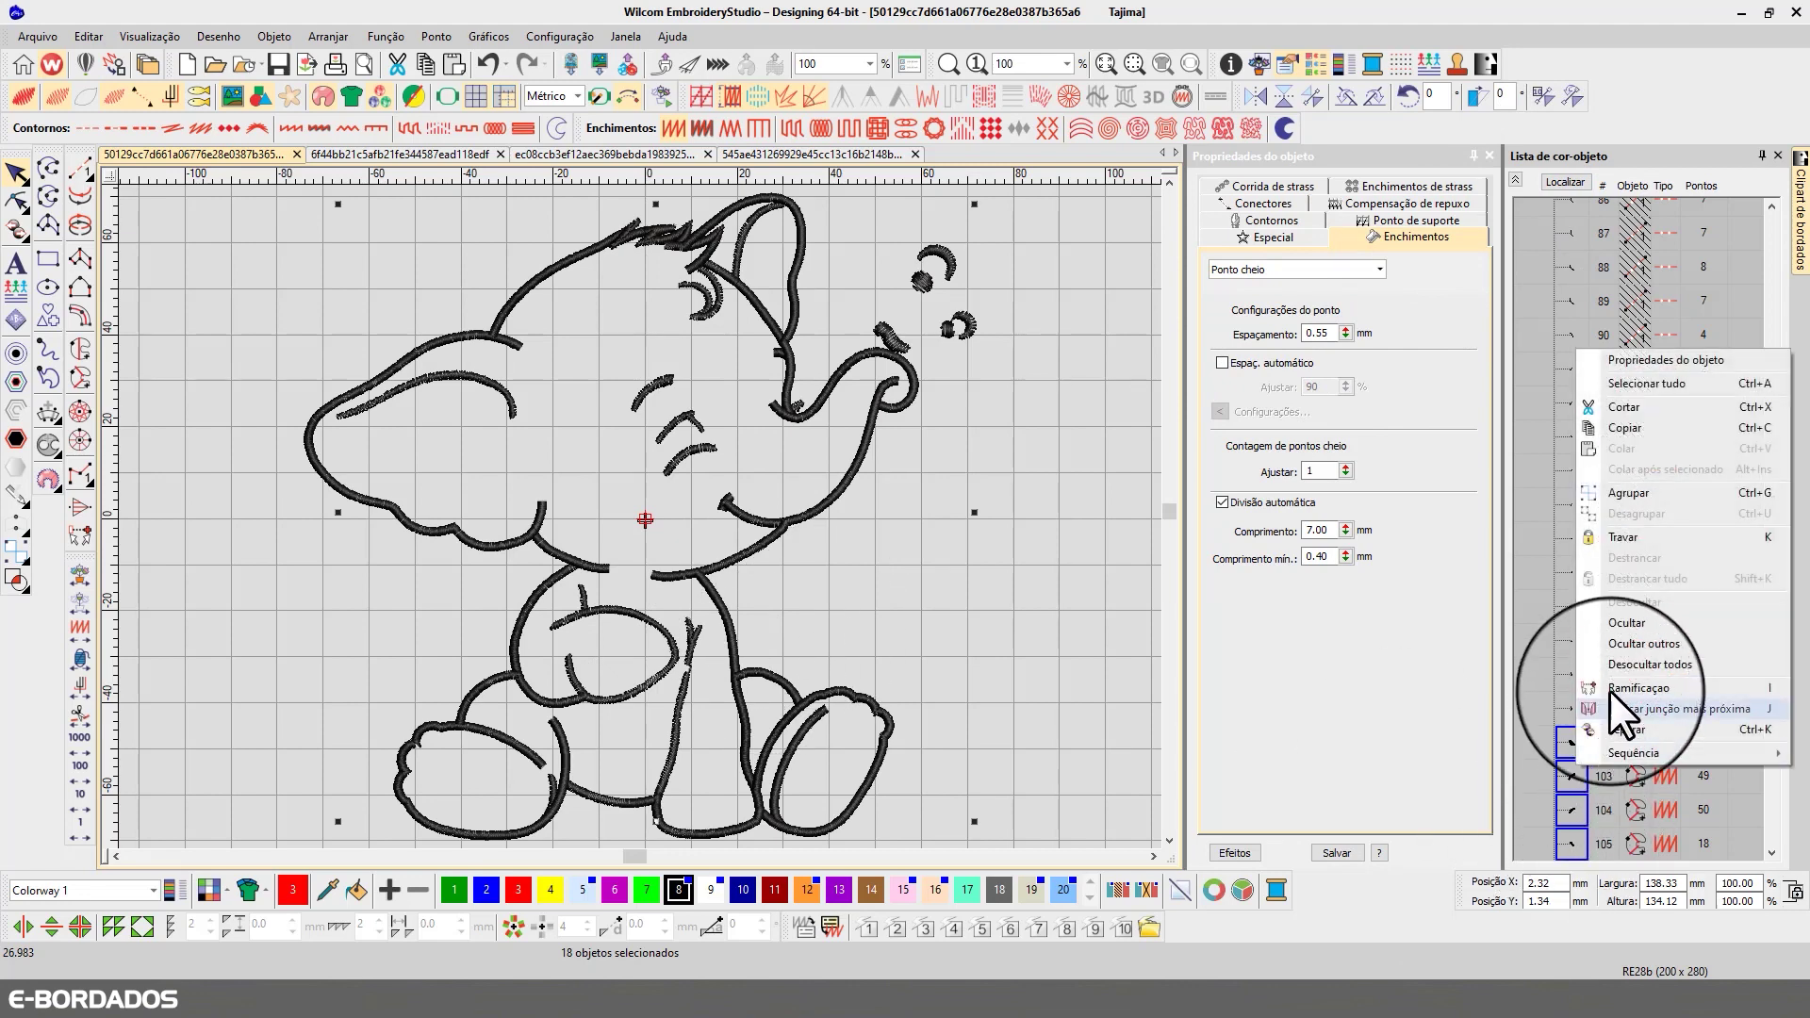
pyautogui.click(1624, 622)
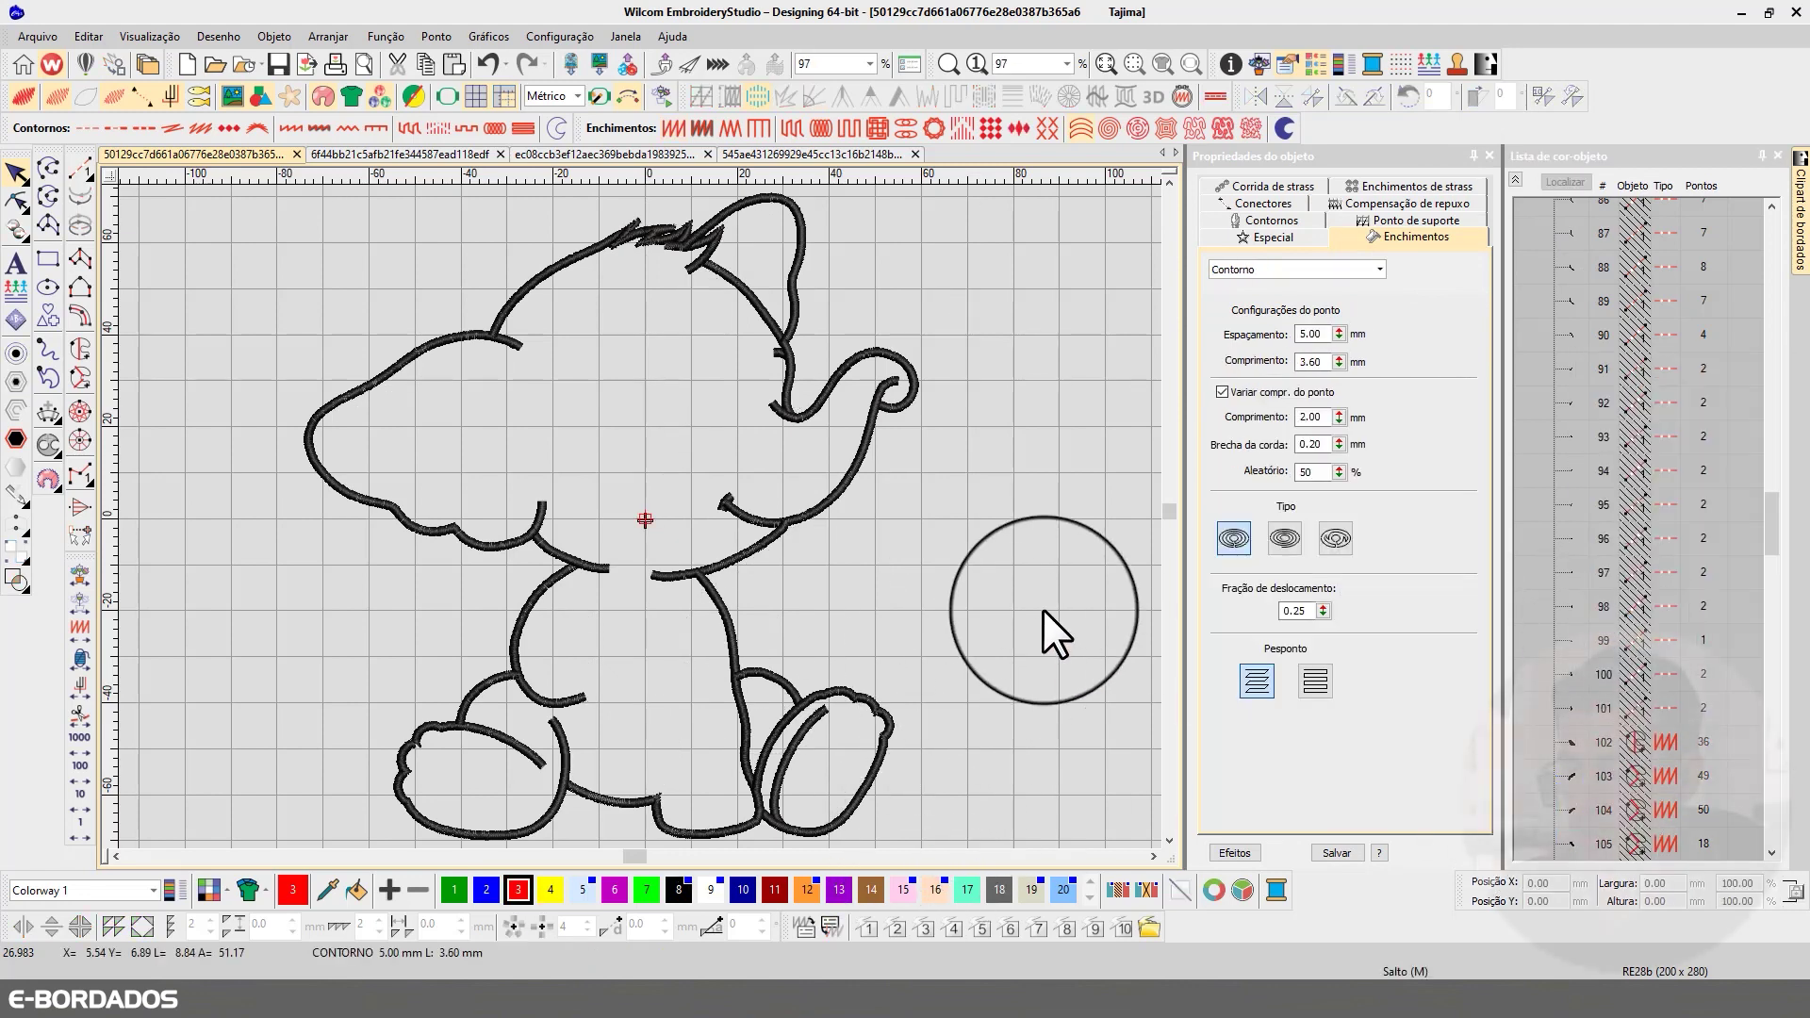
pyautogui.hotkey('ctrl', 'a')
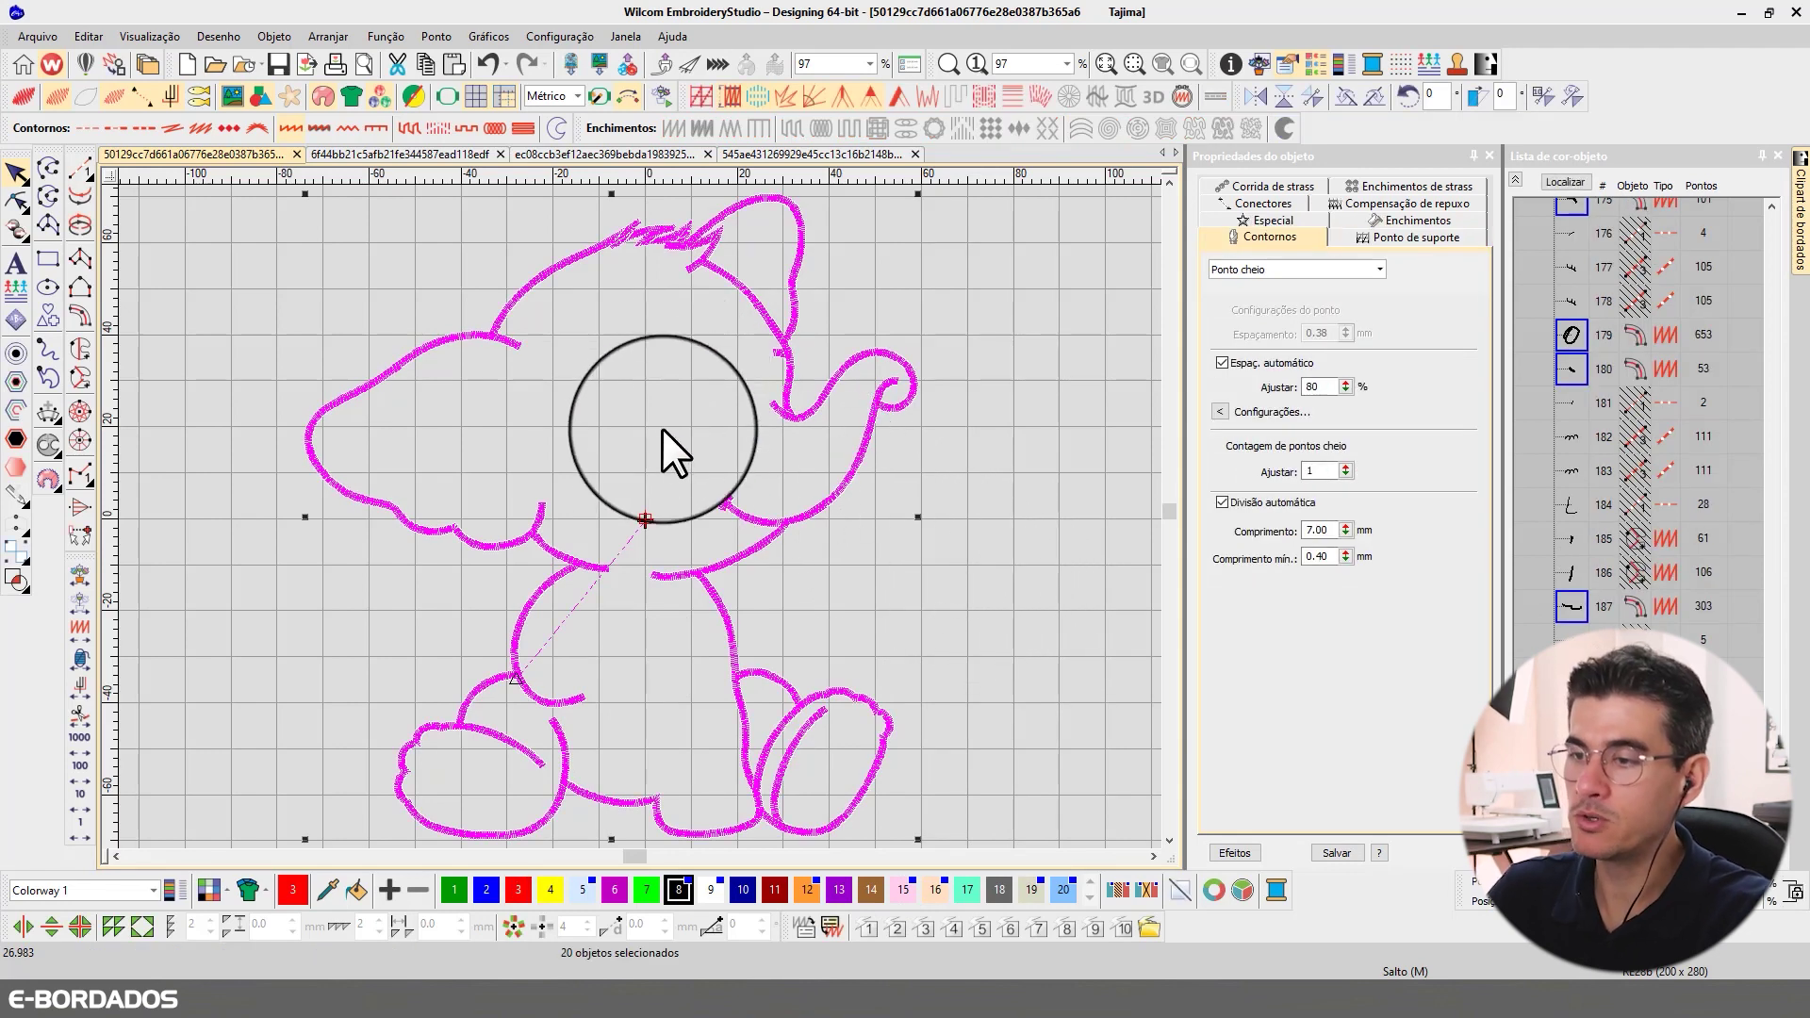
pyautogui.click(959, 454)
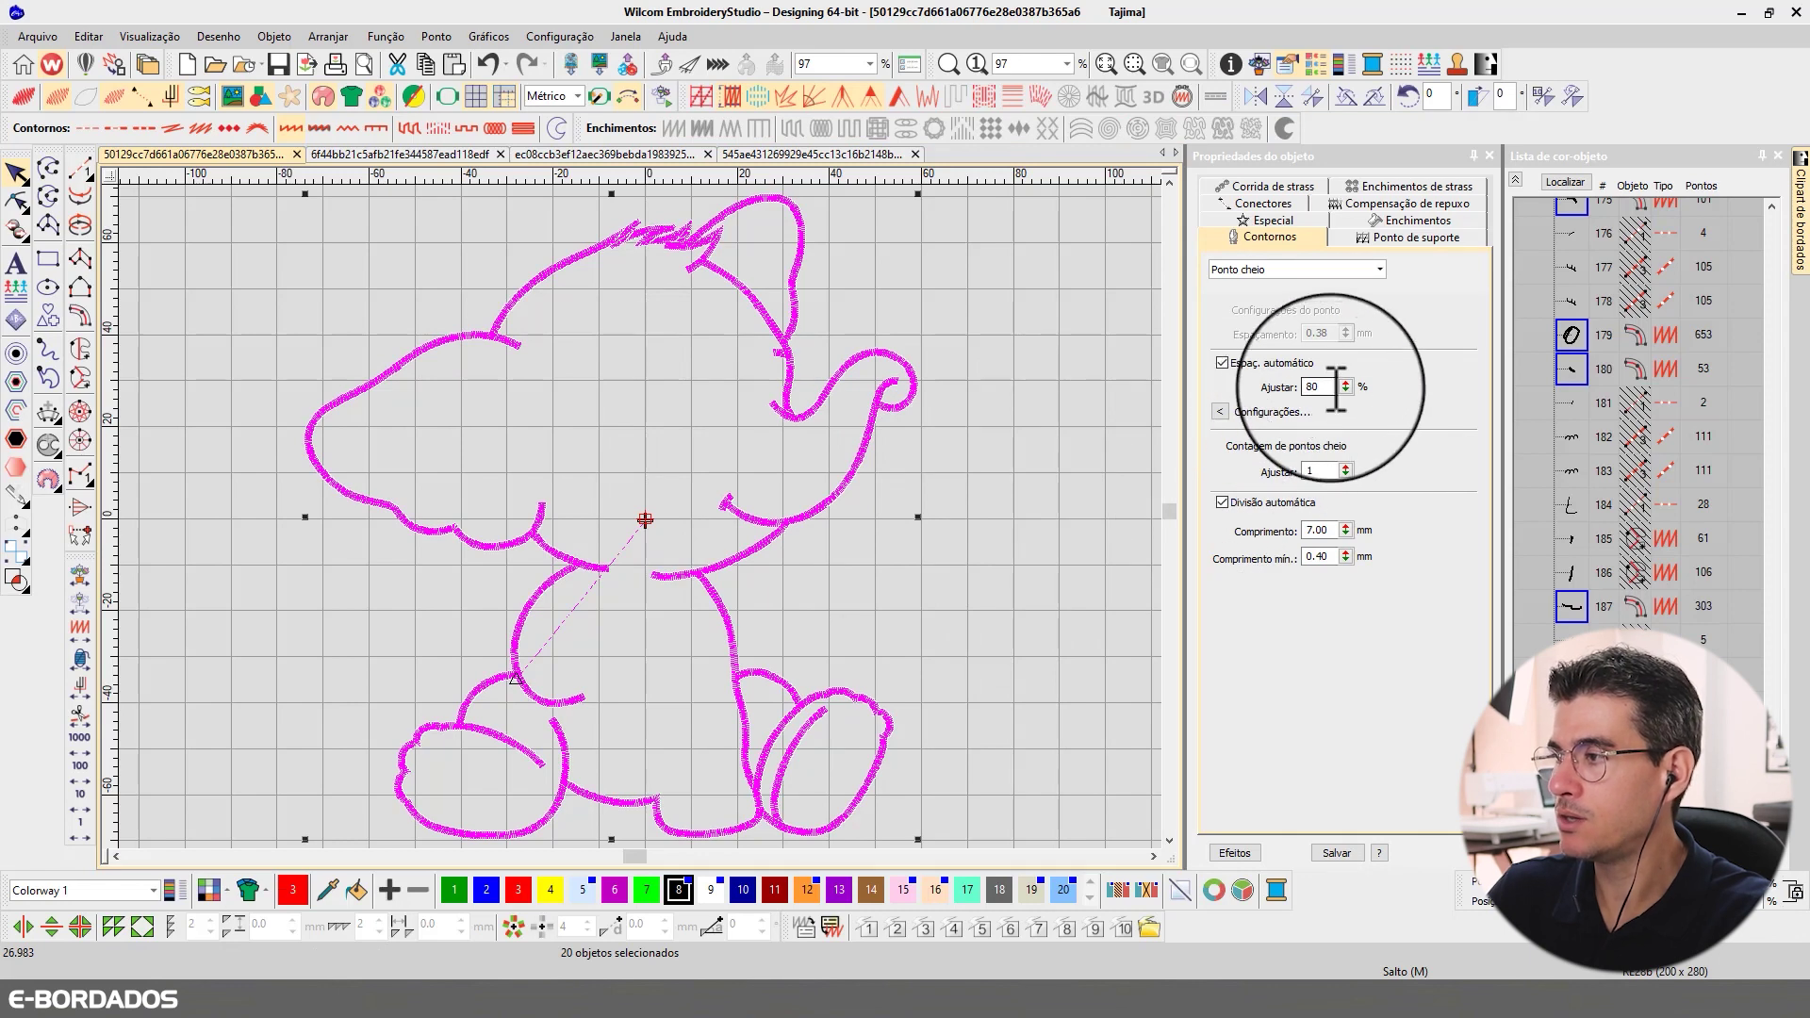
# - Turn off automatic spacing for the selected satin outlines and set their stitch spacing to 0.55 mm
pyautogui.click(1224, 363)
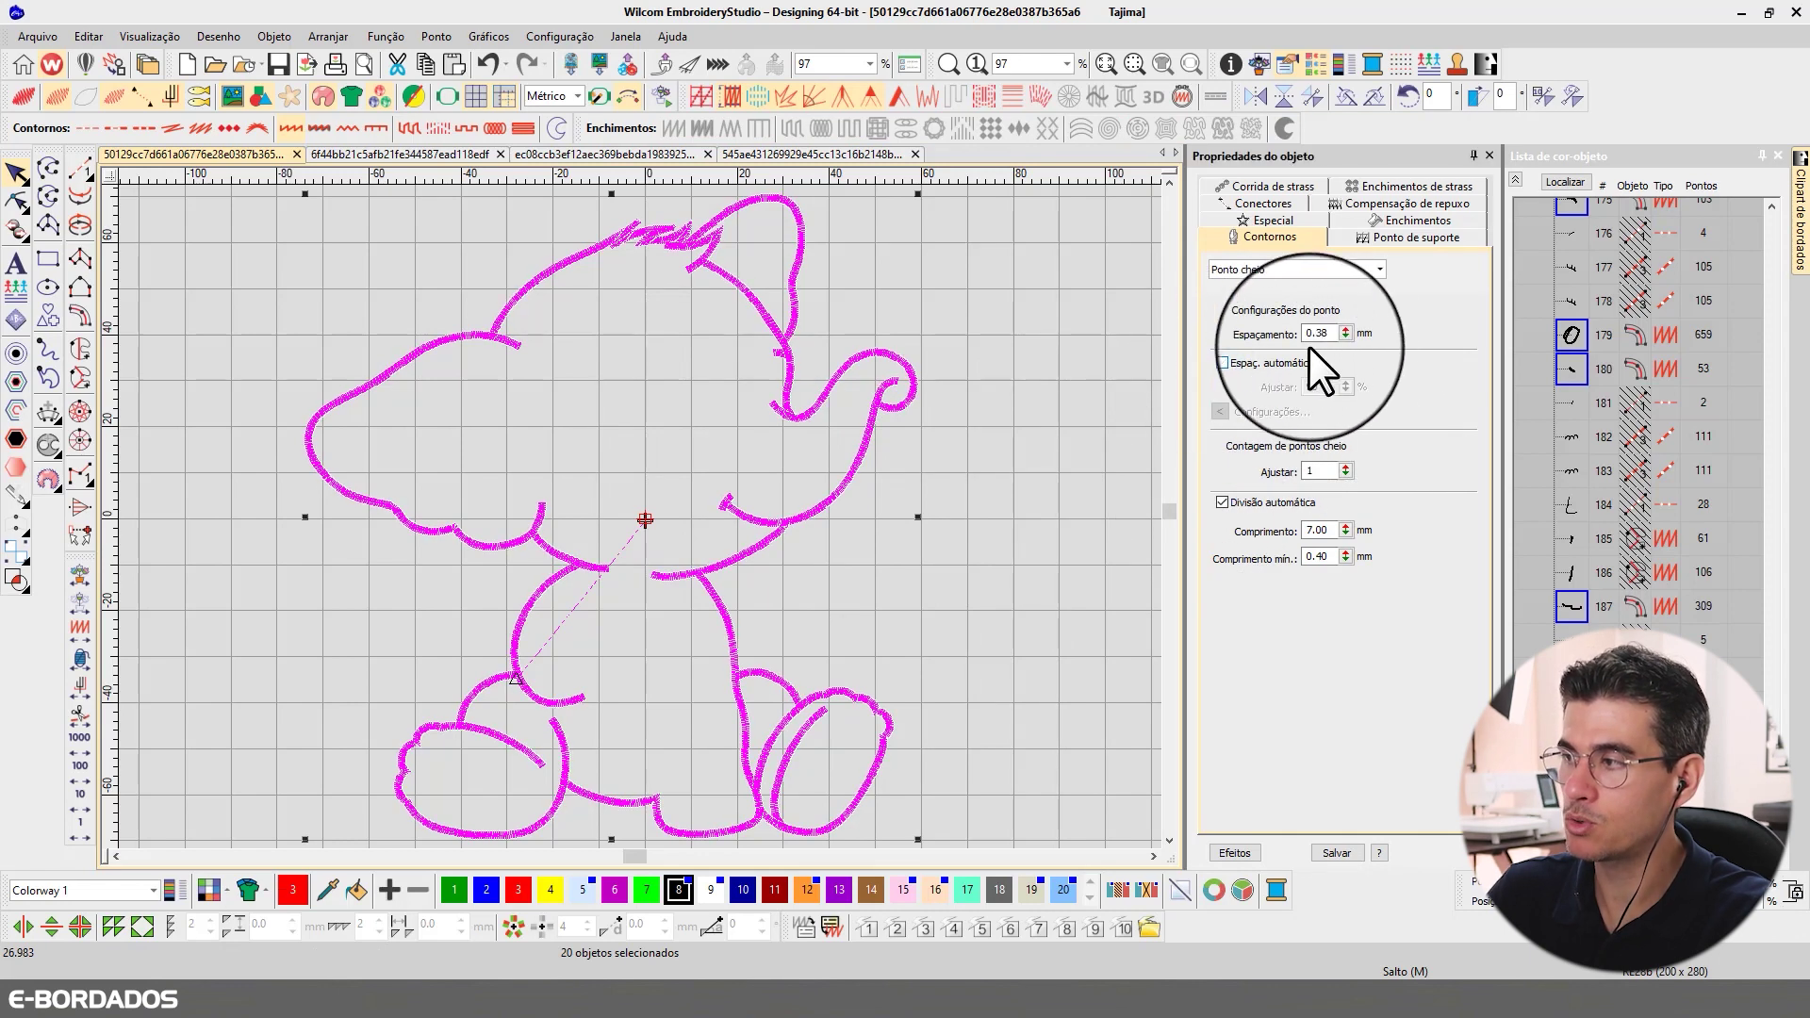
pyautogui.doubleClick(1320, 333)
pyautogui.write('0.')
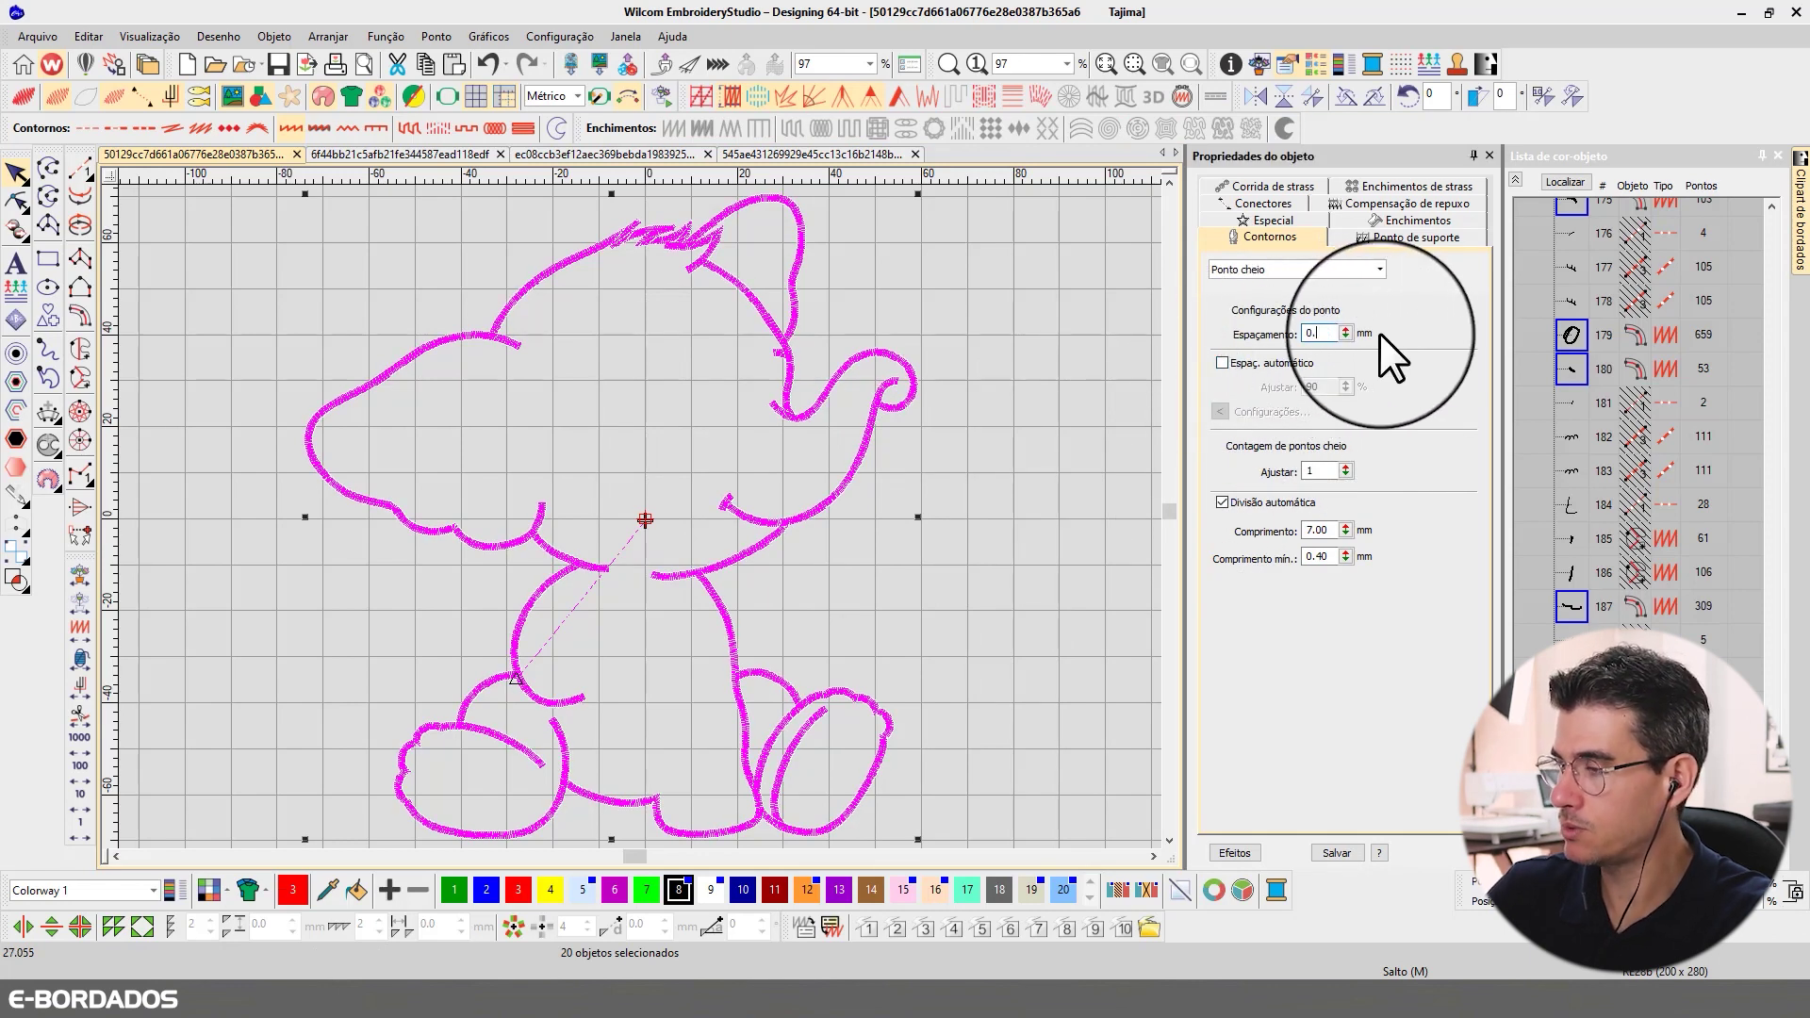
pyautogui.write('55')
pyautogui.press('Return')
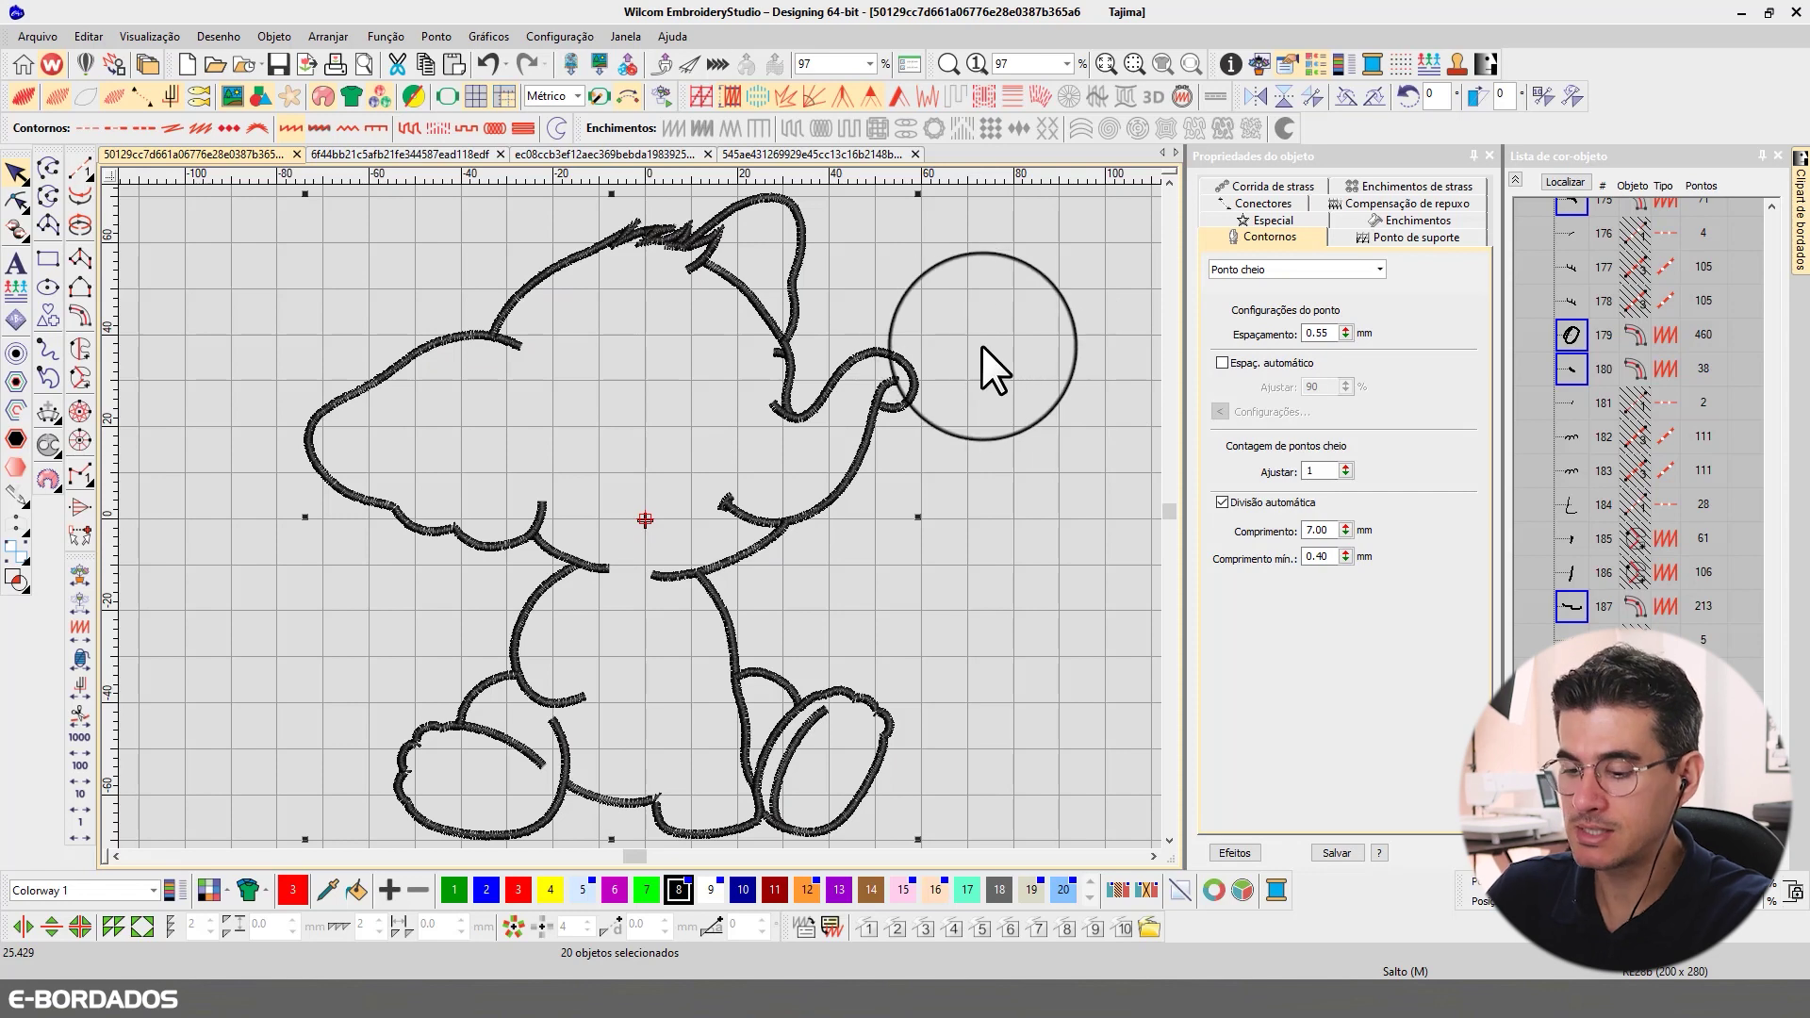
# - Show all objects again and examine the outlines around the elephant's head up close in realistic and stitch view
pyautogui.hotkey('ctrl', 'z')
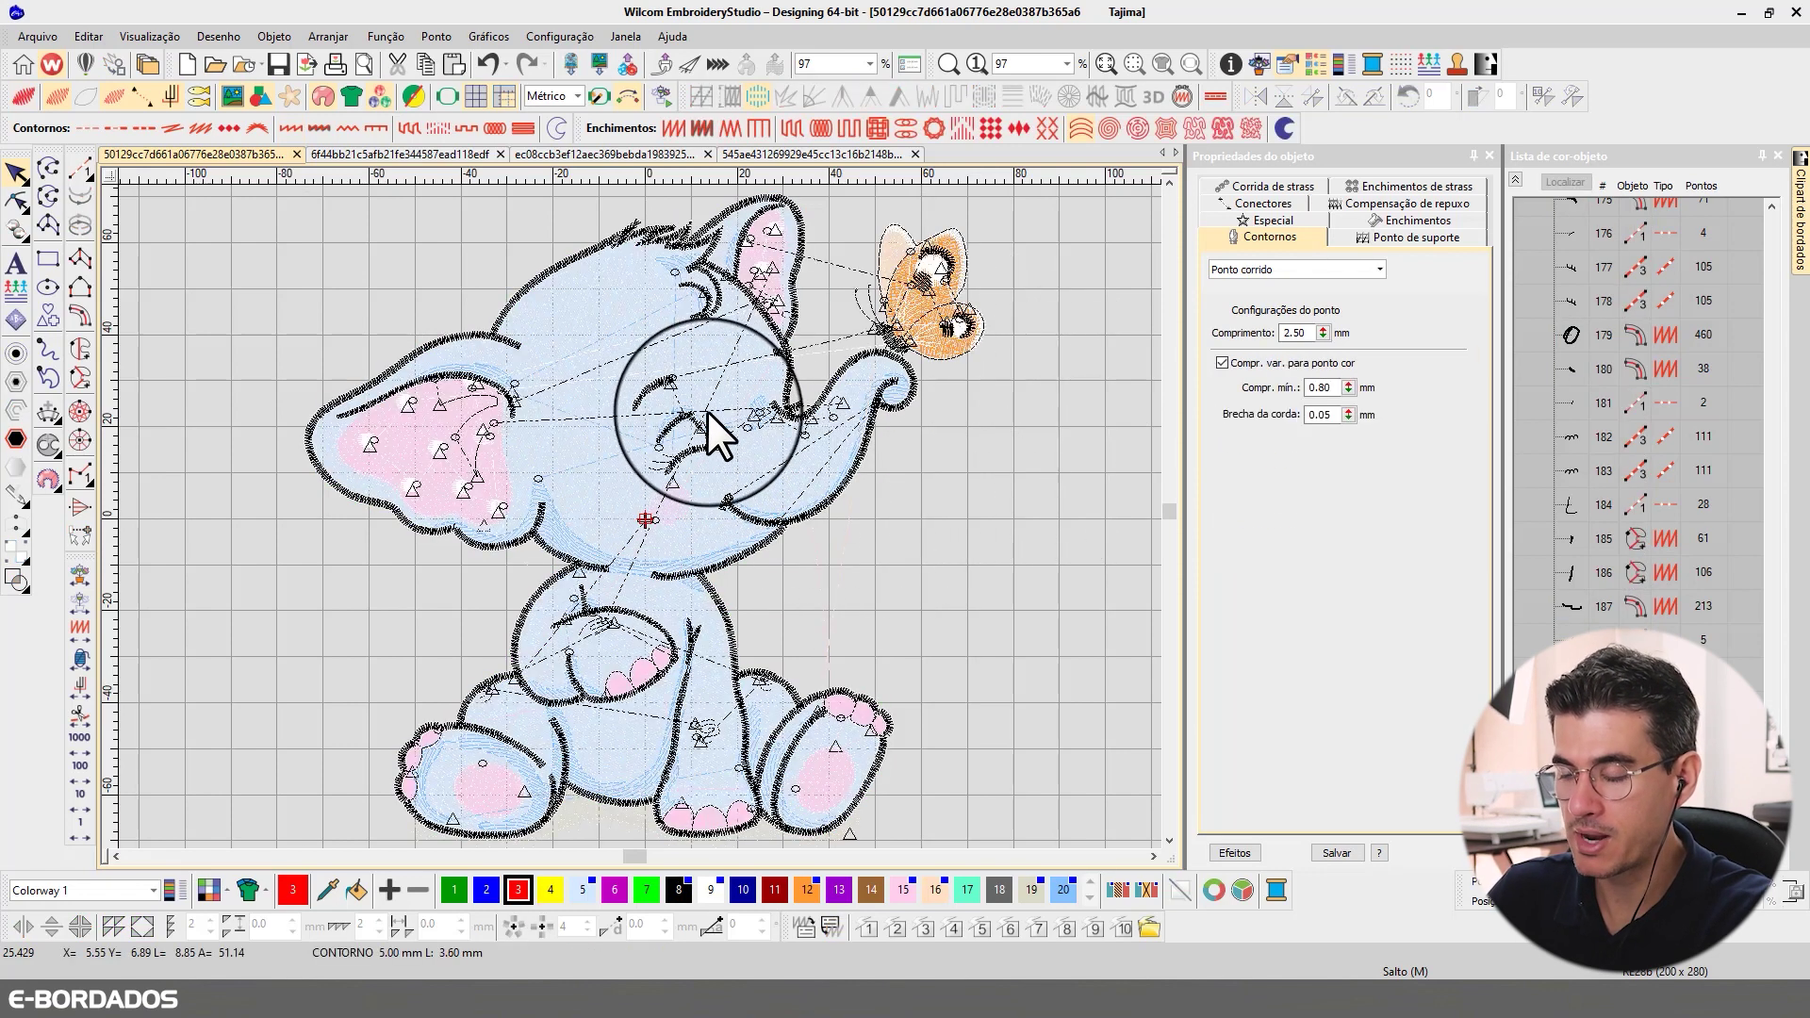
pyautogui.press('b')
pyautogui.moveTo(404, 182); pyautogui.dragTo(905, 603)
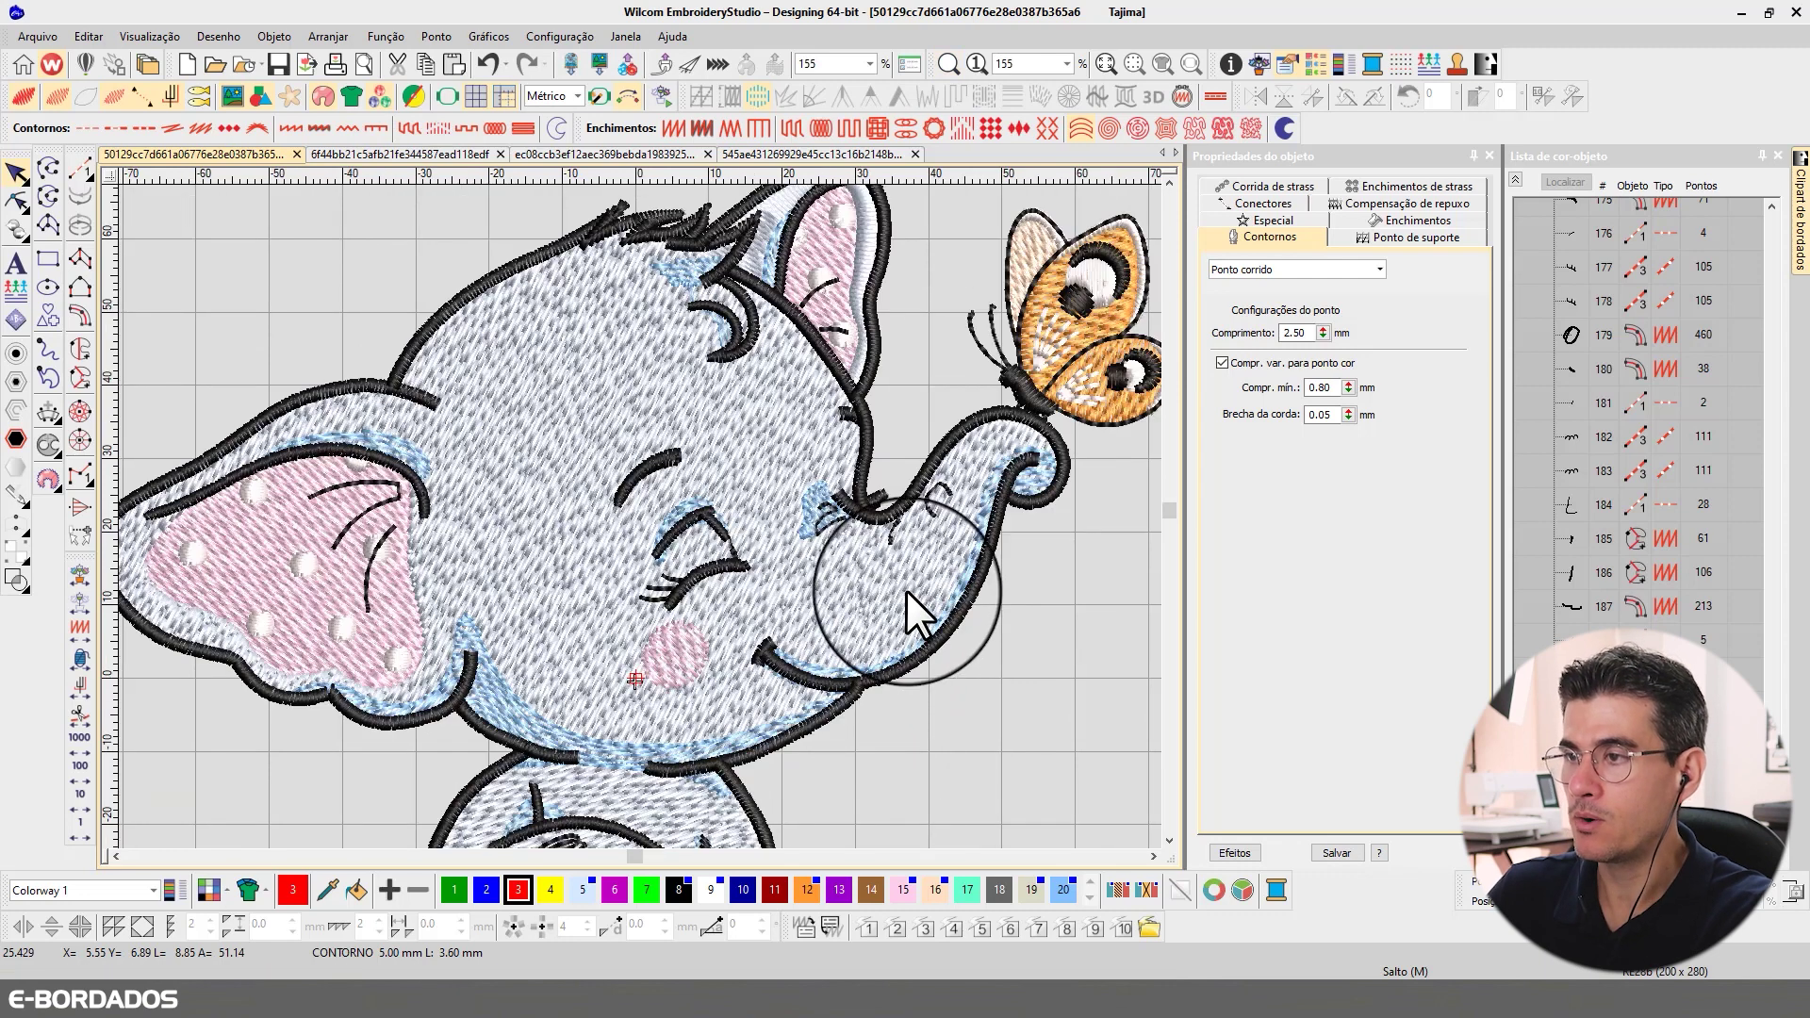
pyautogui.press('t')
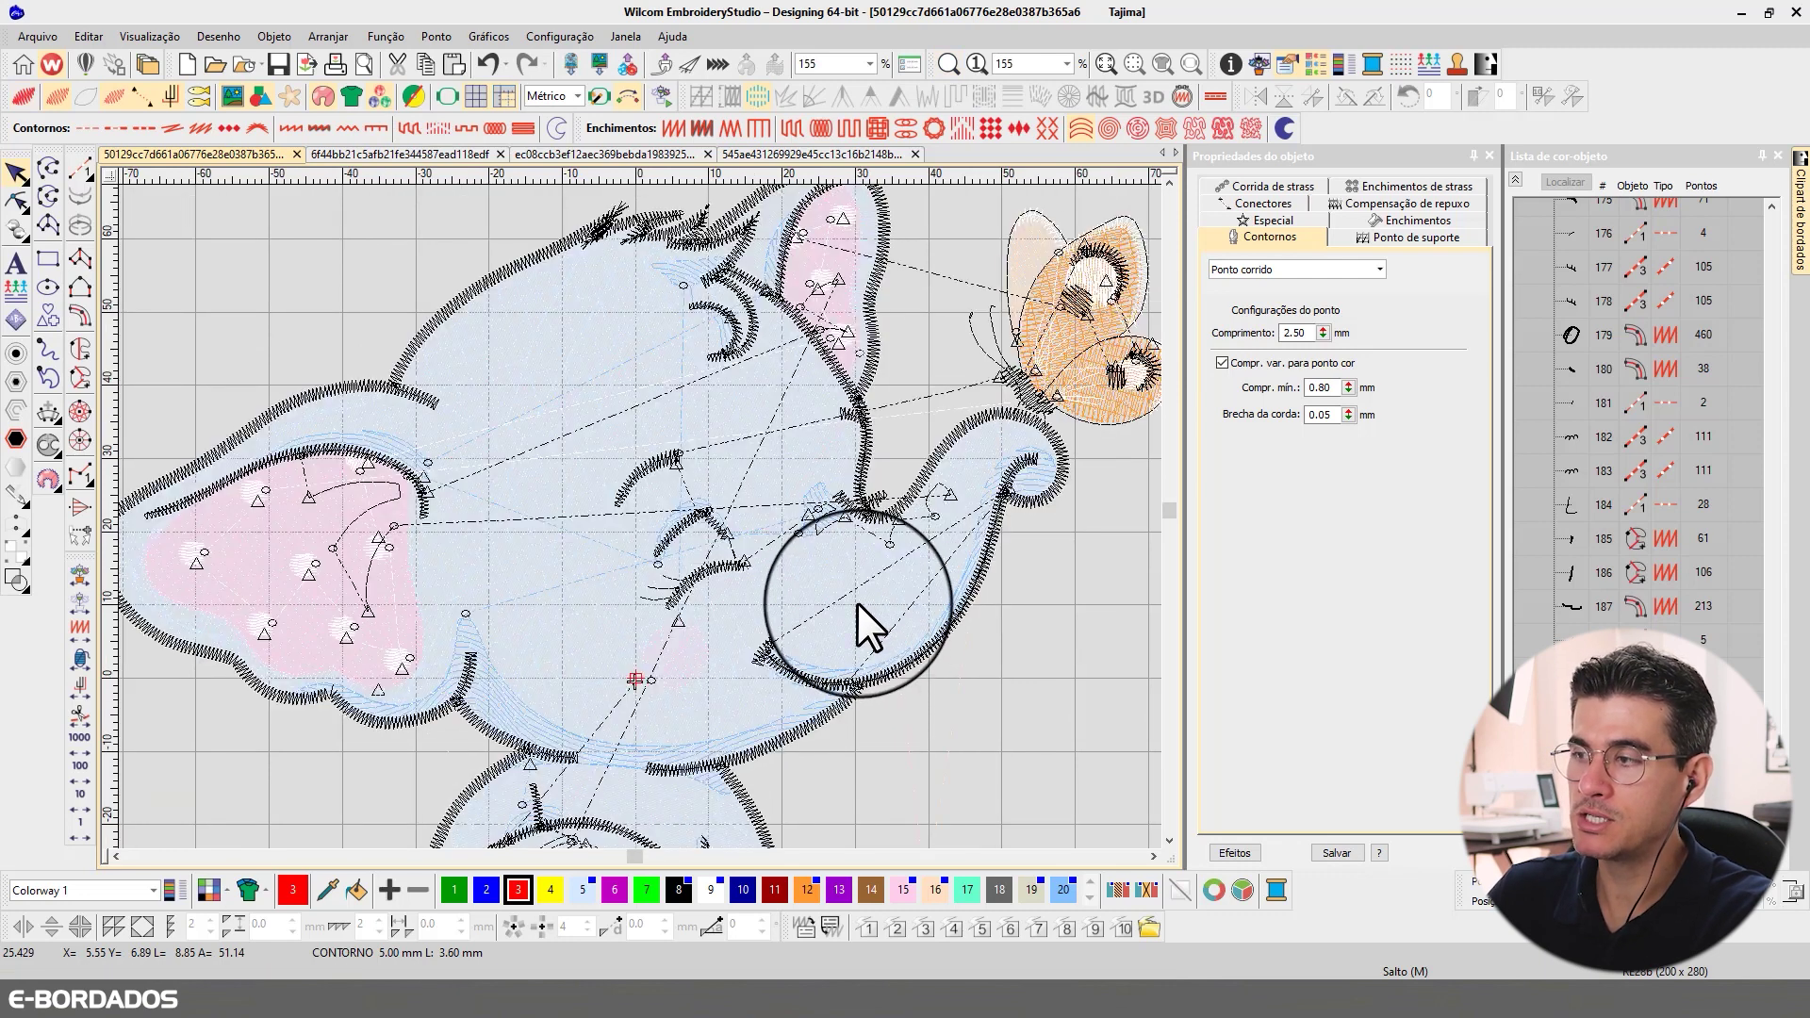
# - Select all the black objects of color 8 and isolate them from the rest of the design
pyautogui.click(1515, 179)
pyautogui.click(1540, 507)
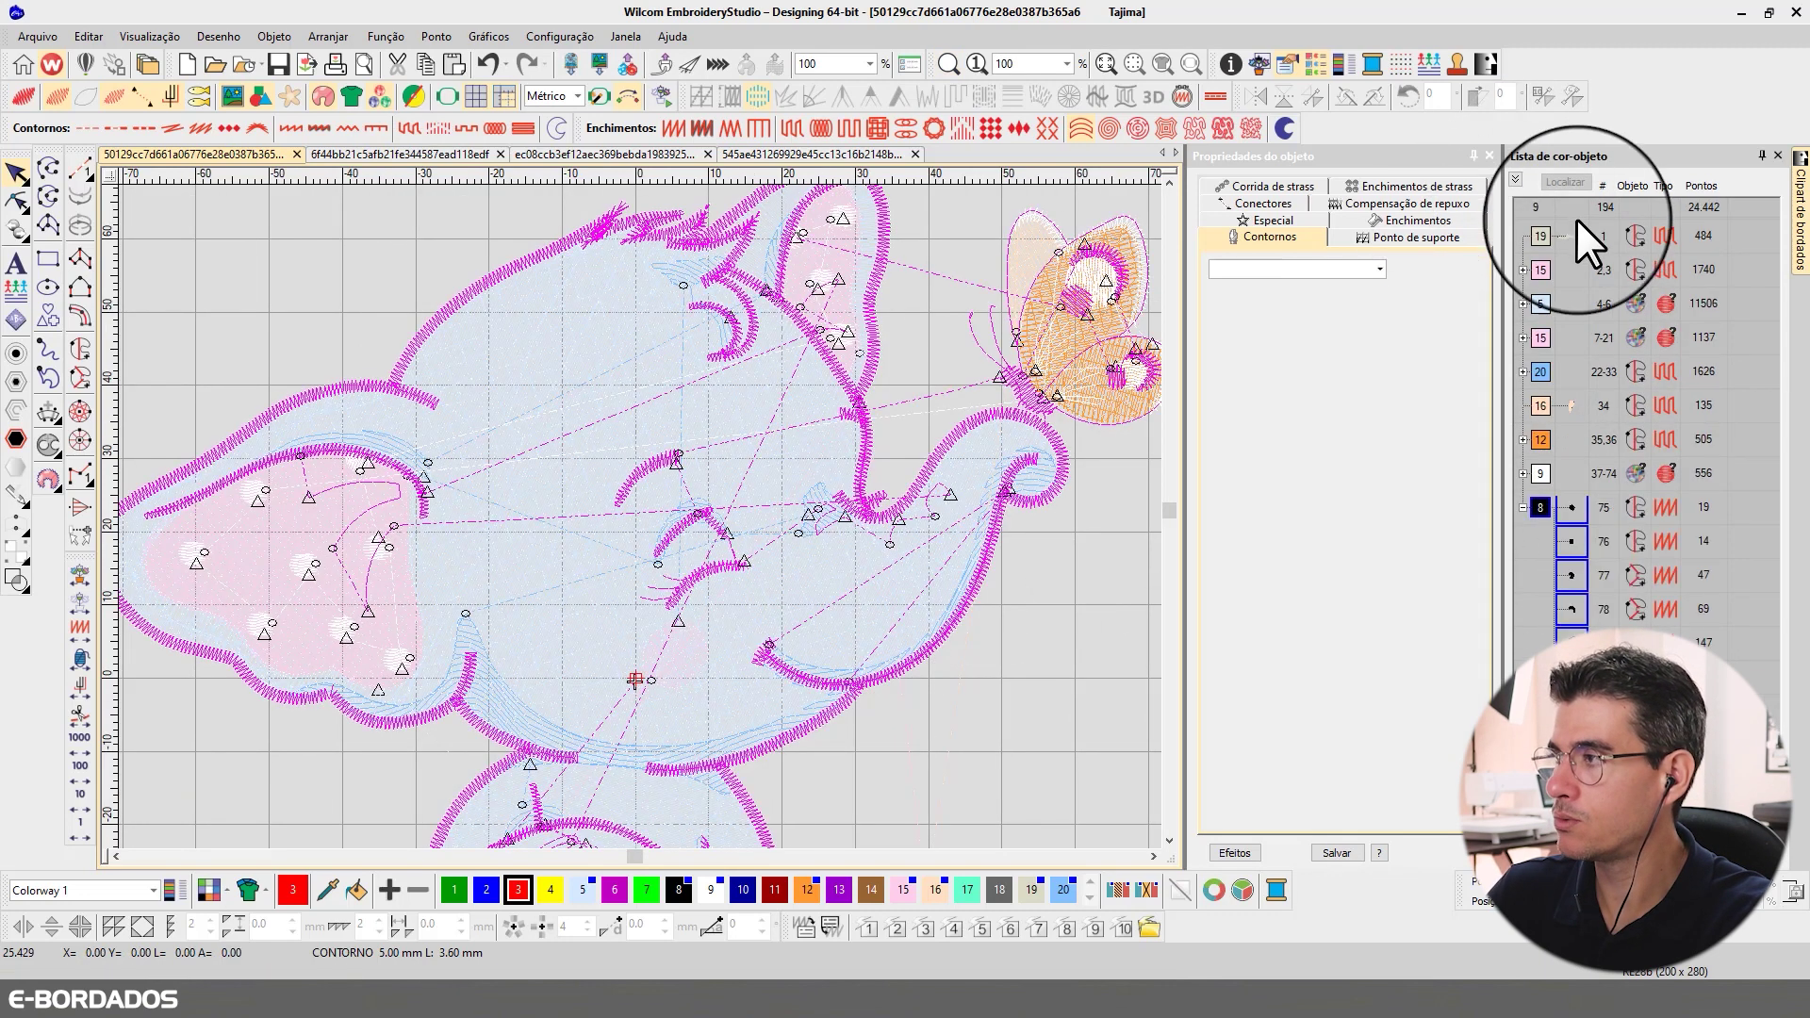
pyautogui.click(1569, 185)
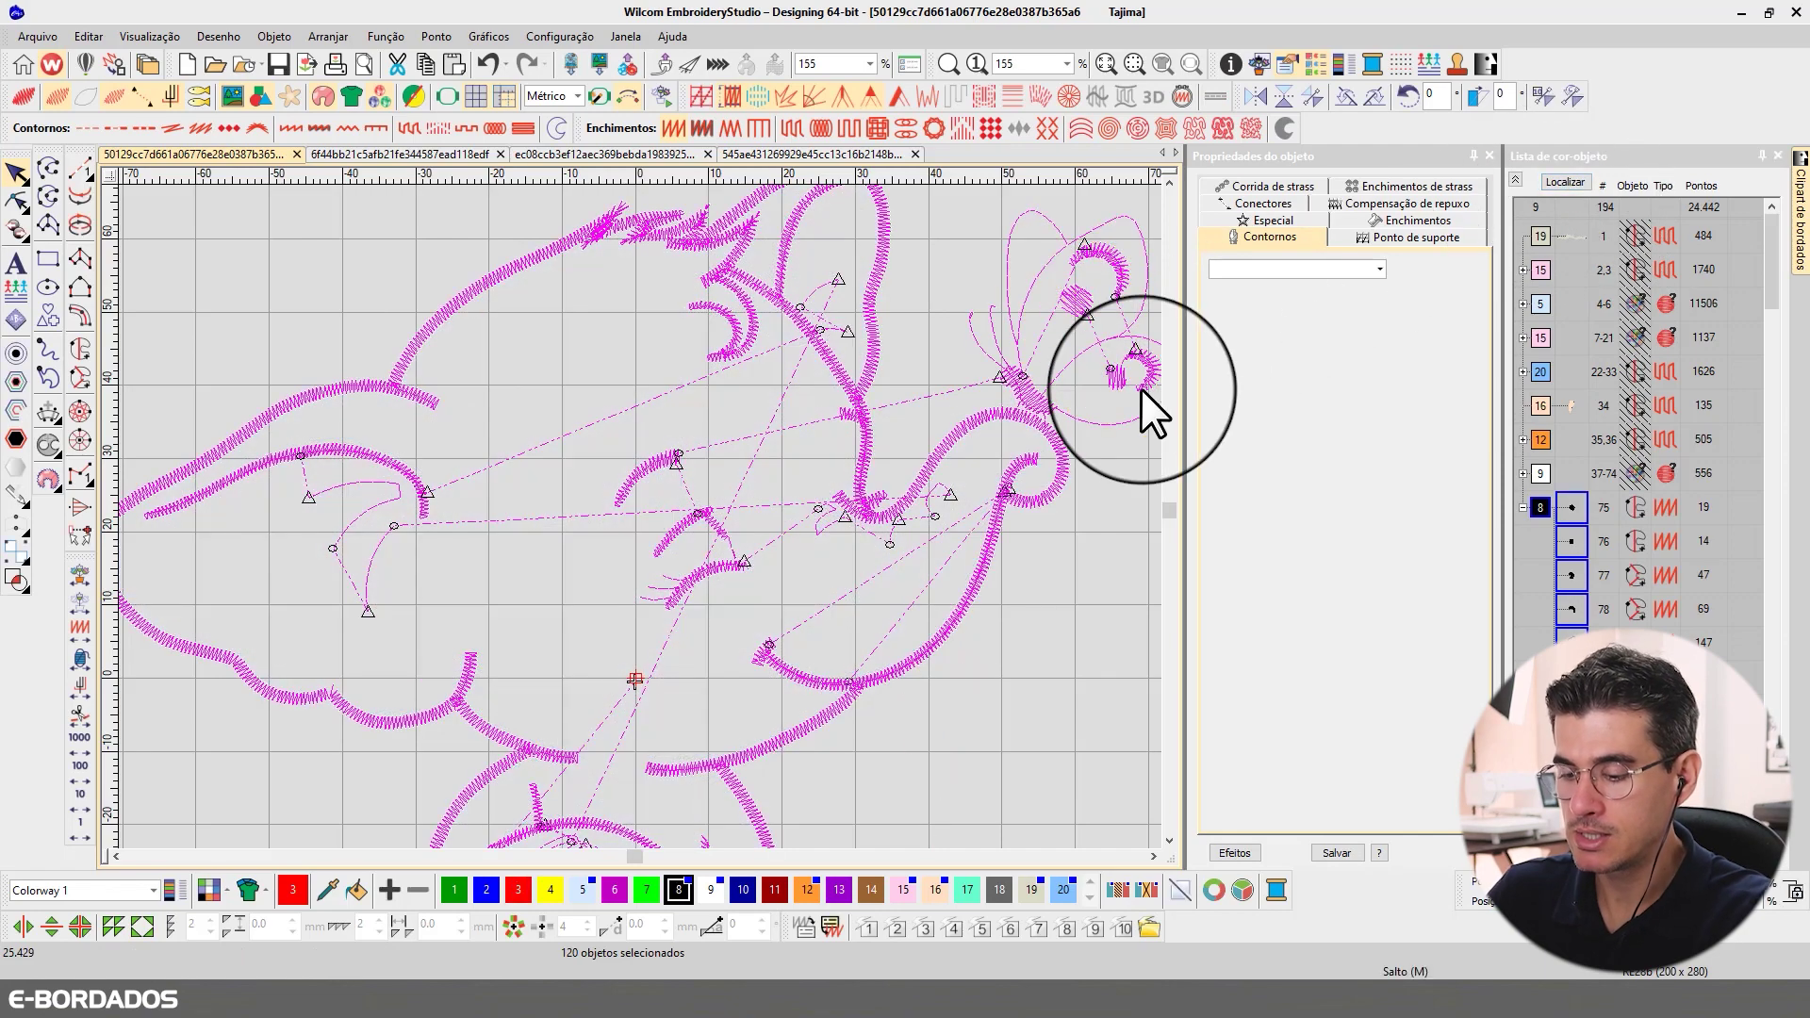
# - Examine the isolated black outlines of the head, body and feet in stitch and realistic view, then show the whole design again
pyautogui.scroll(-3, 969, 389)
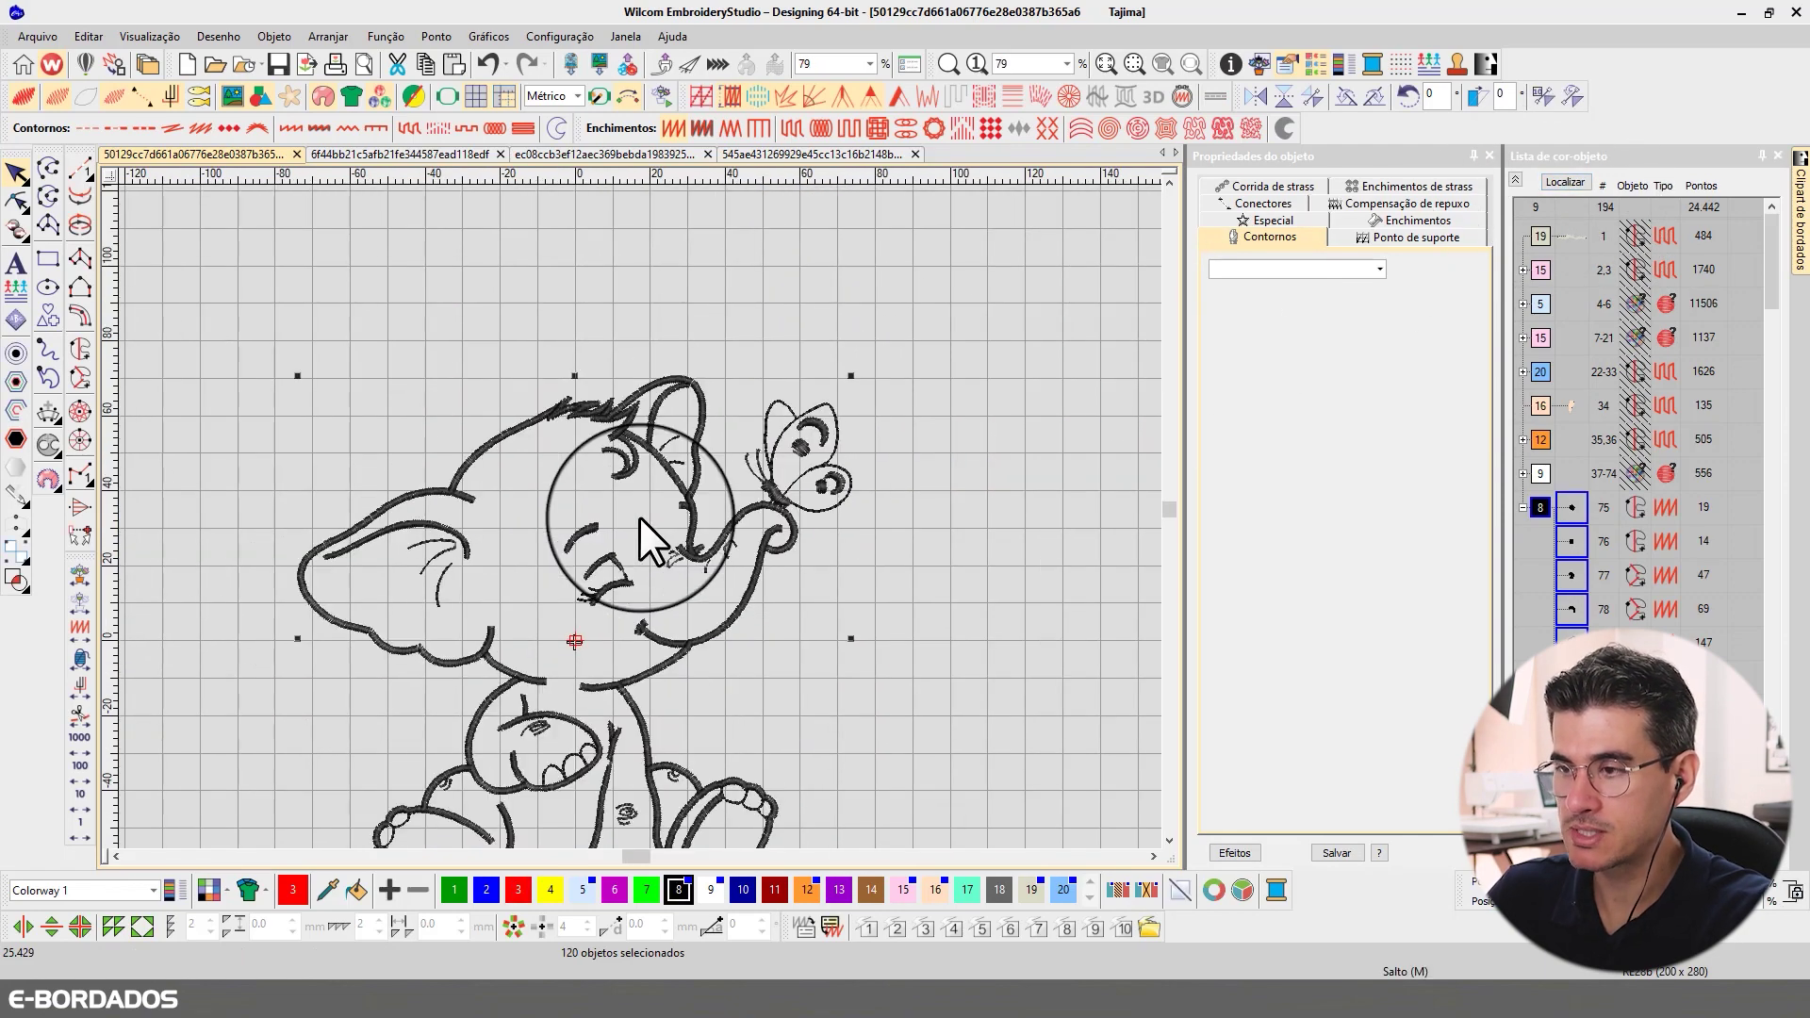
pyautogui.scroll(4, 637, 518)
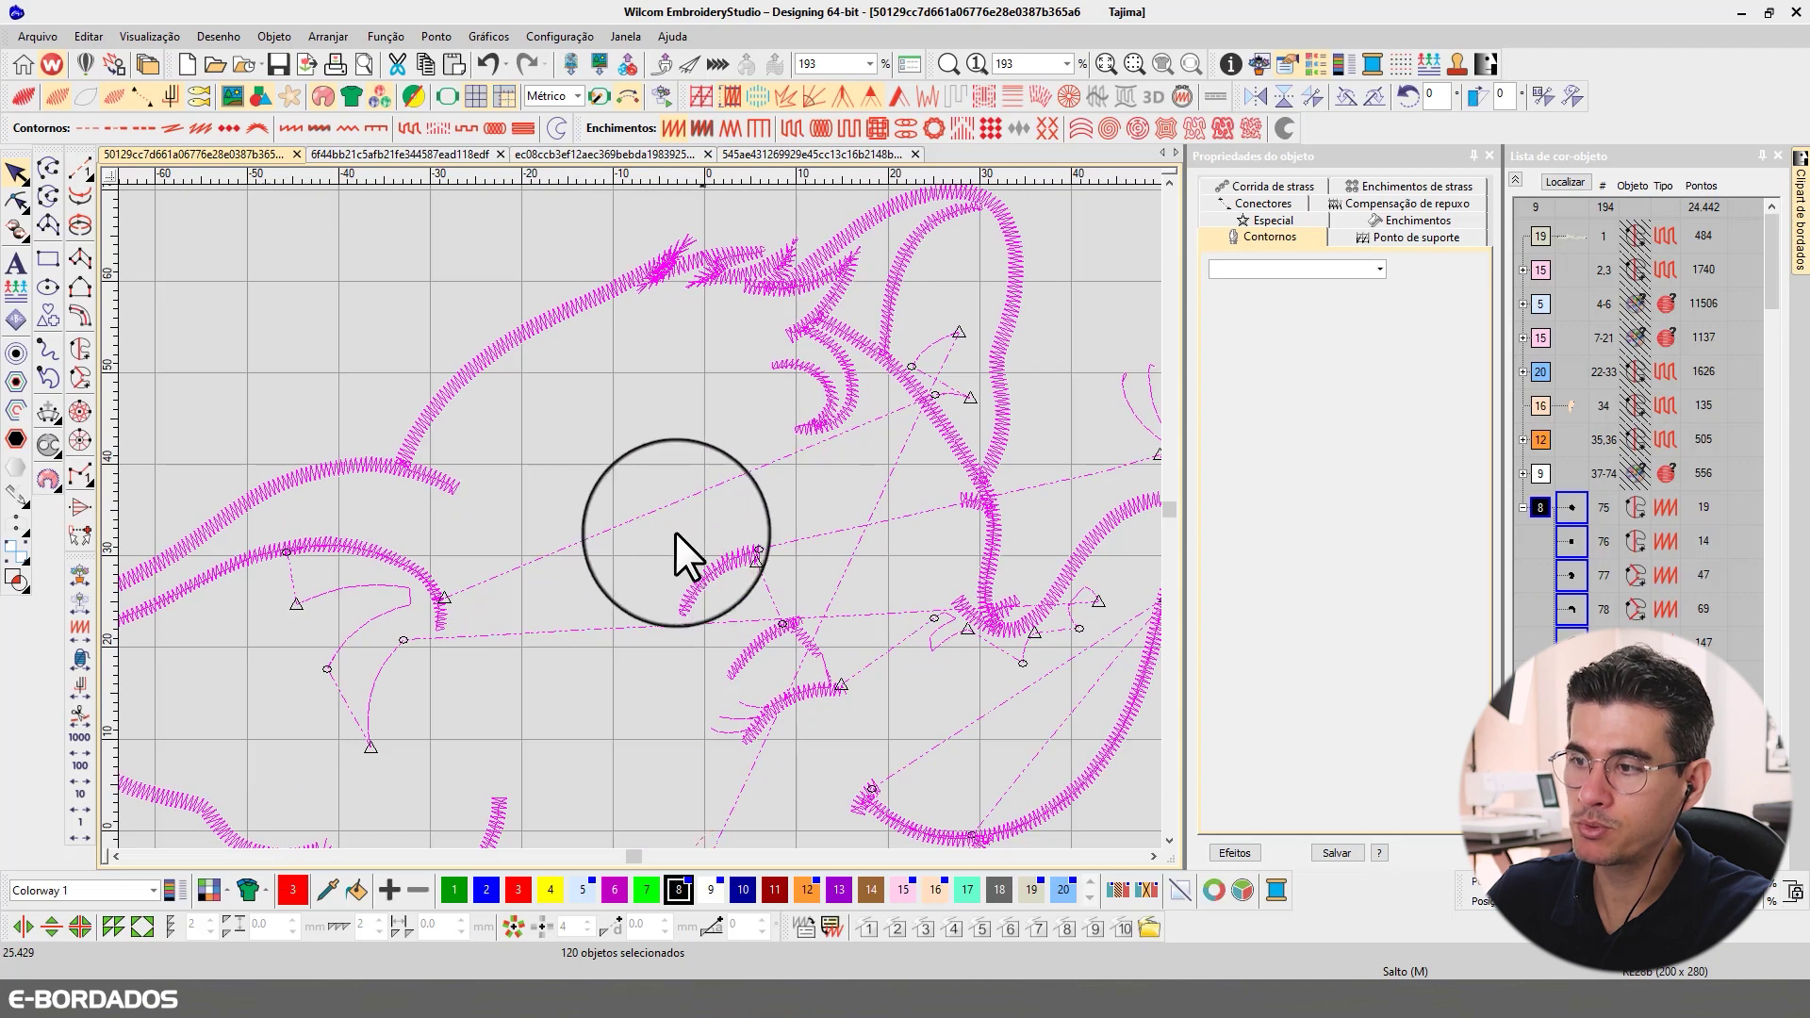
pyautogui.scroll(-2, 639, 517)
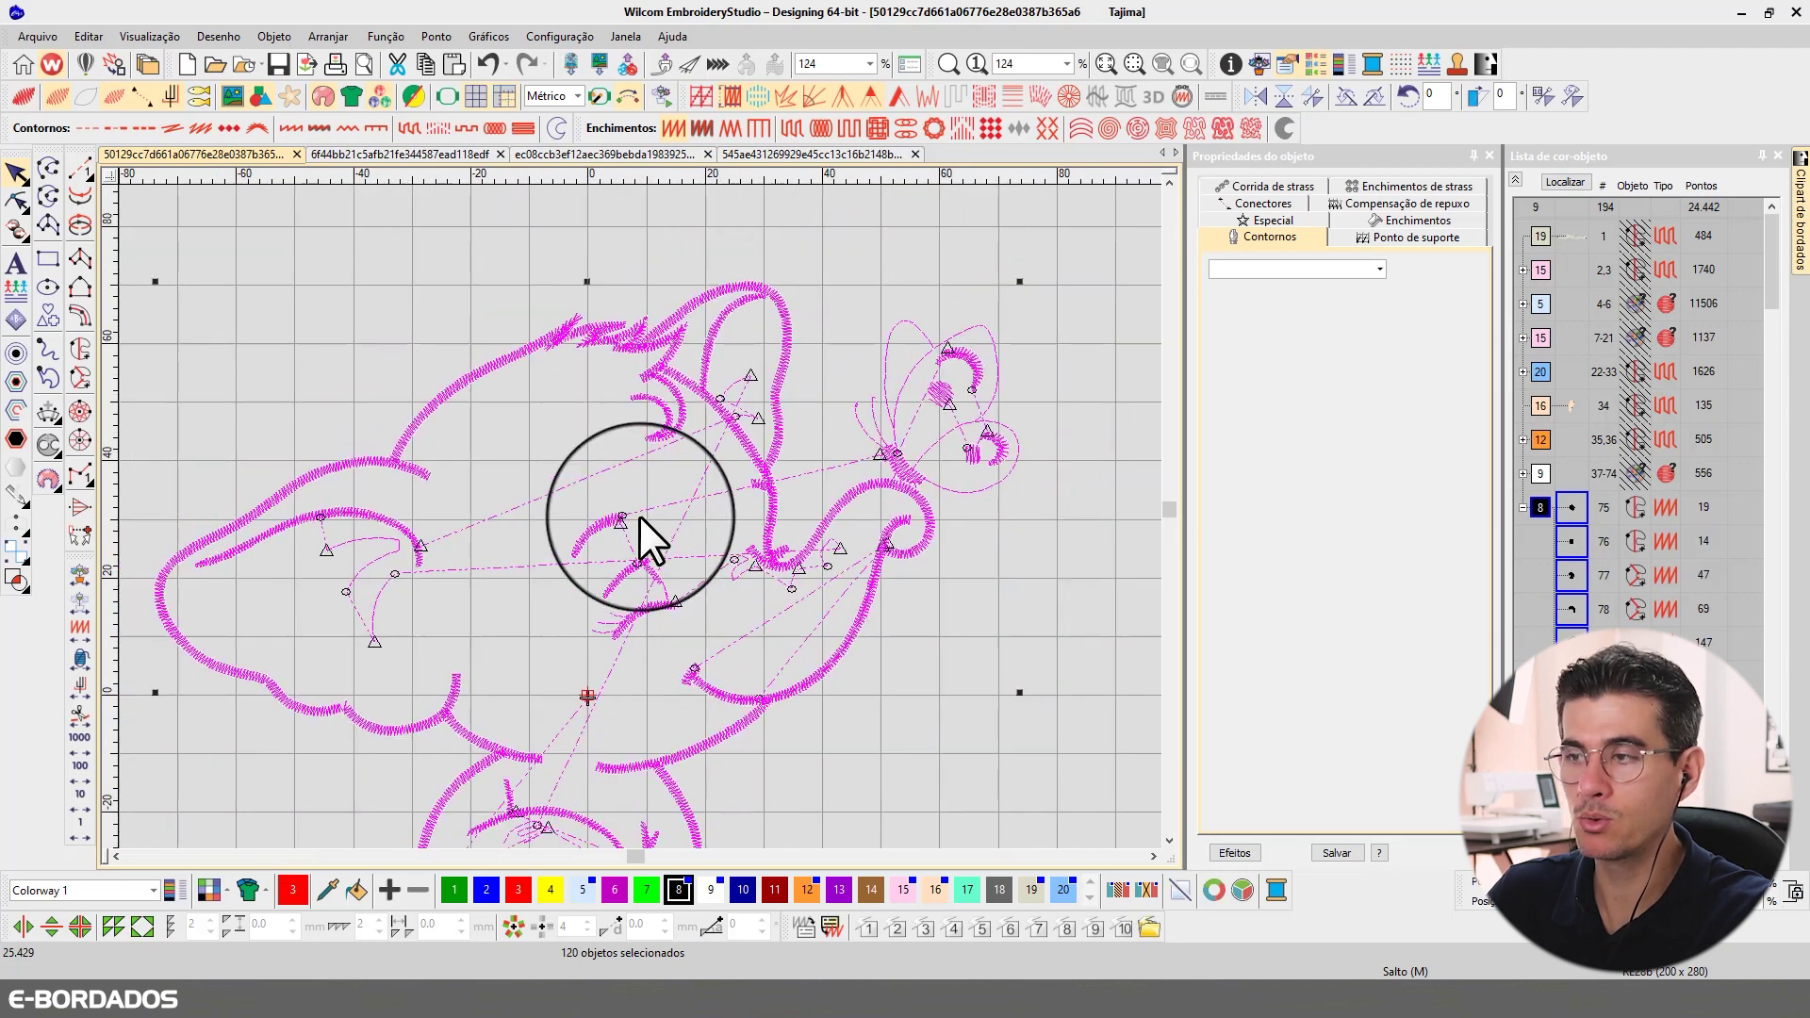
pyautogui.click(1050, 550)
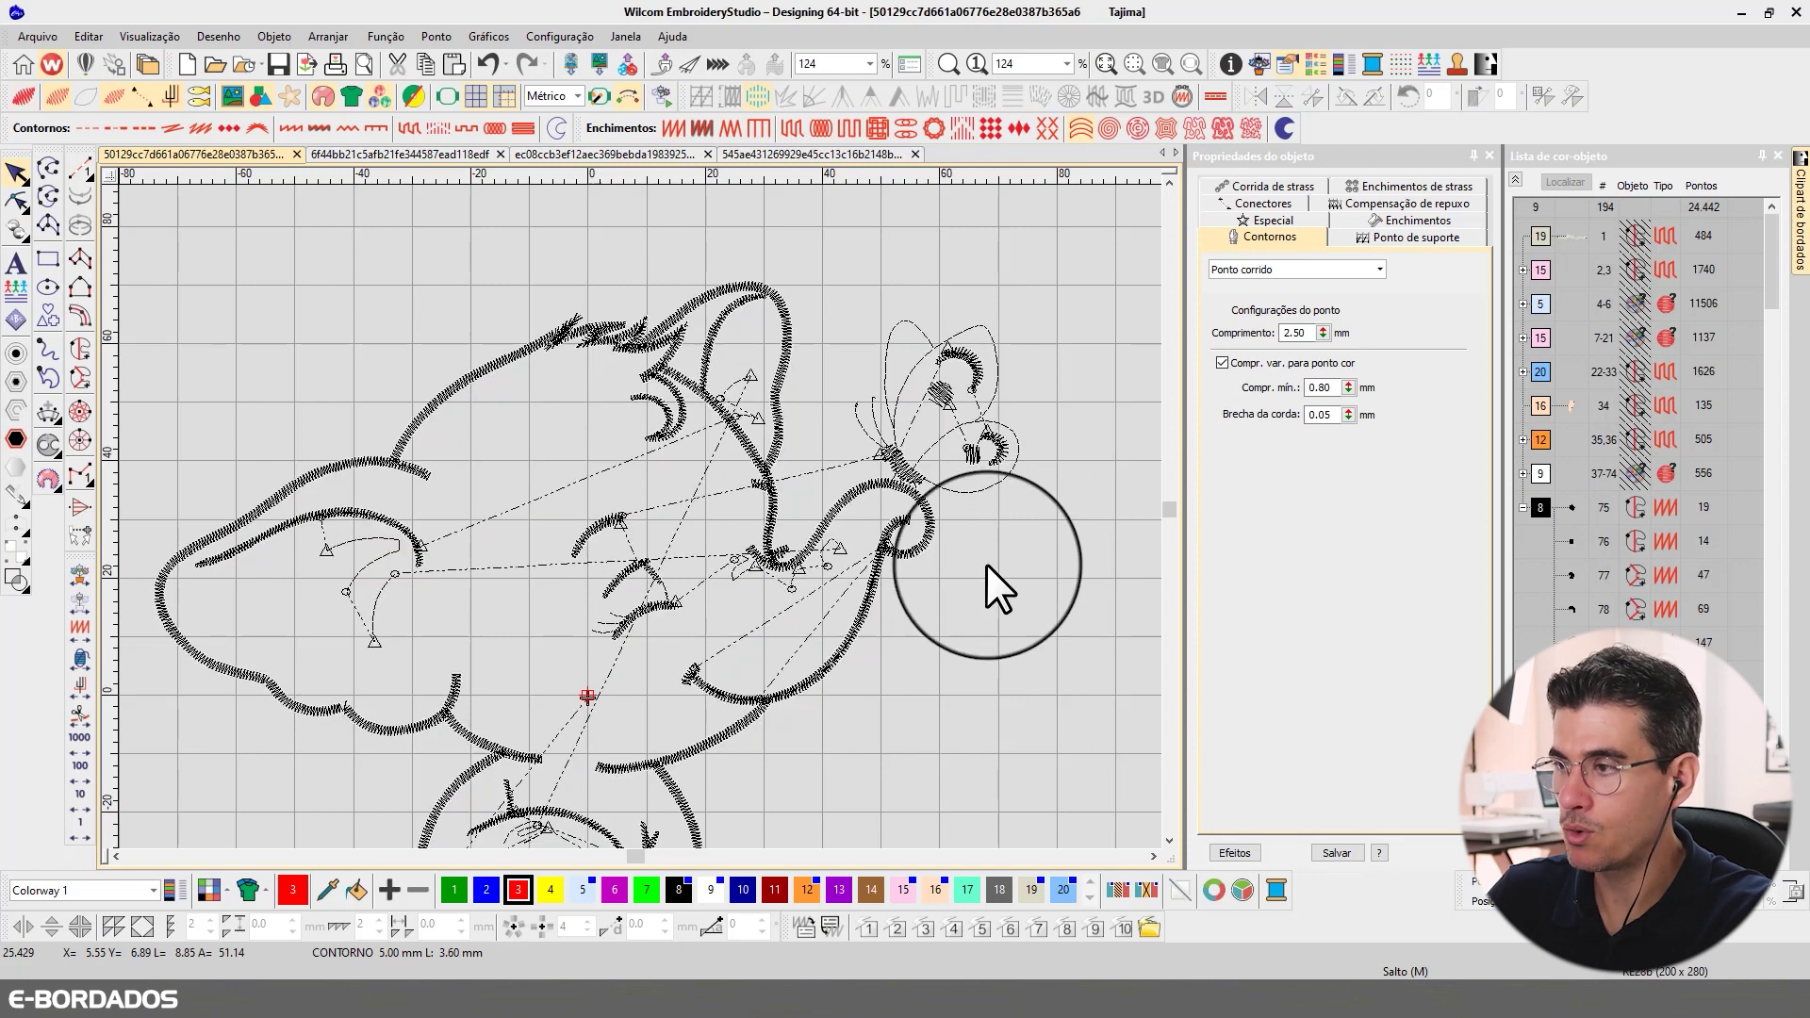
pyautogui.press('t')
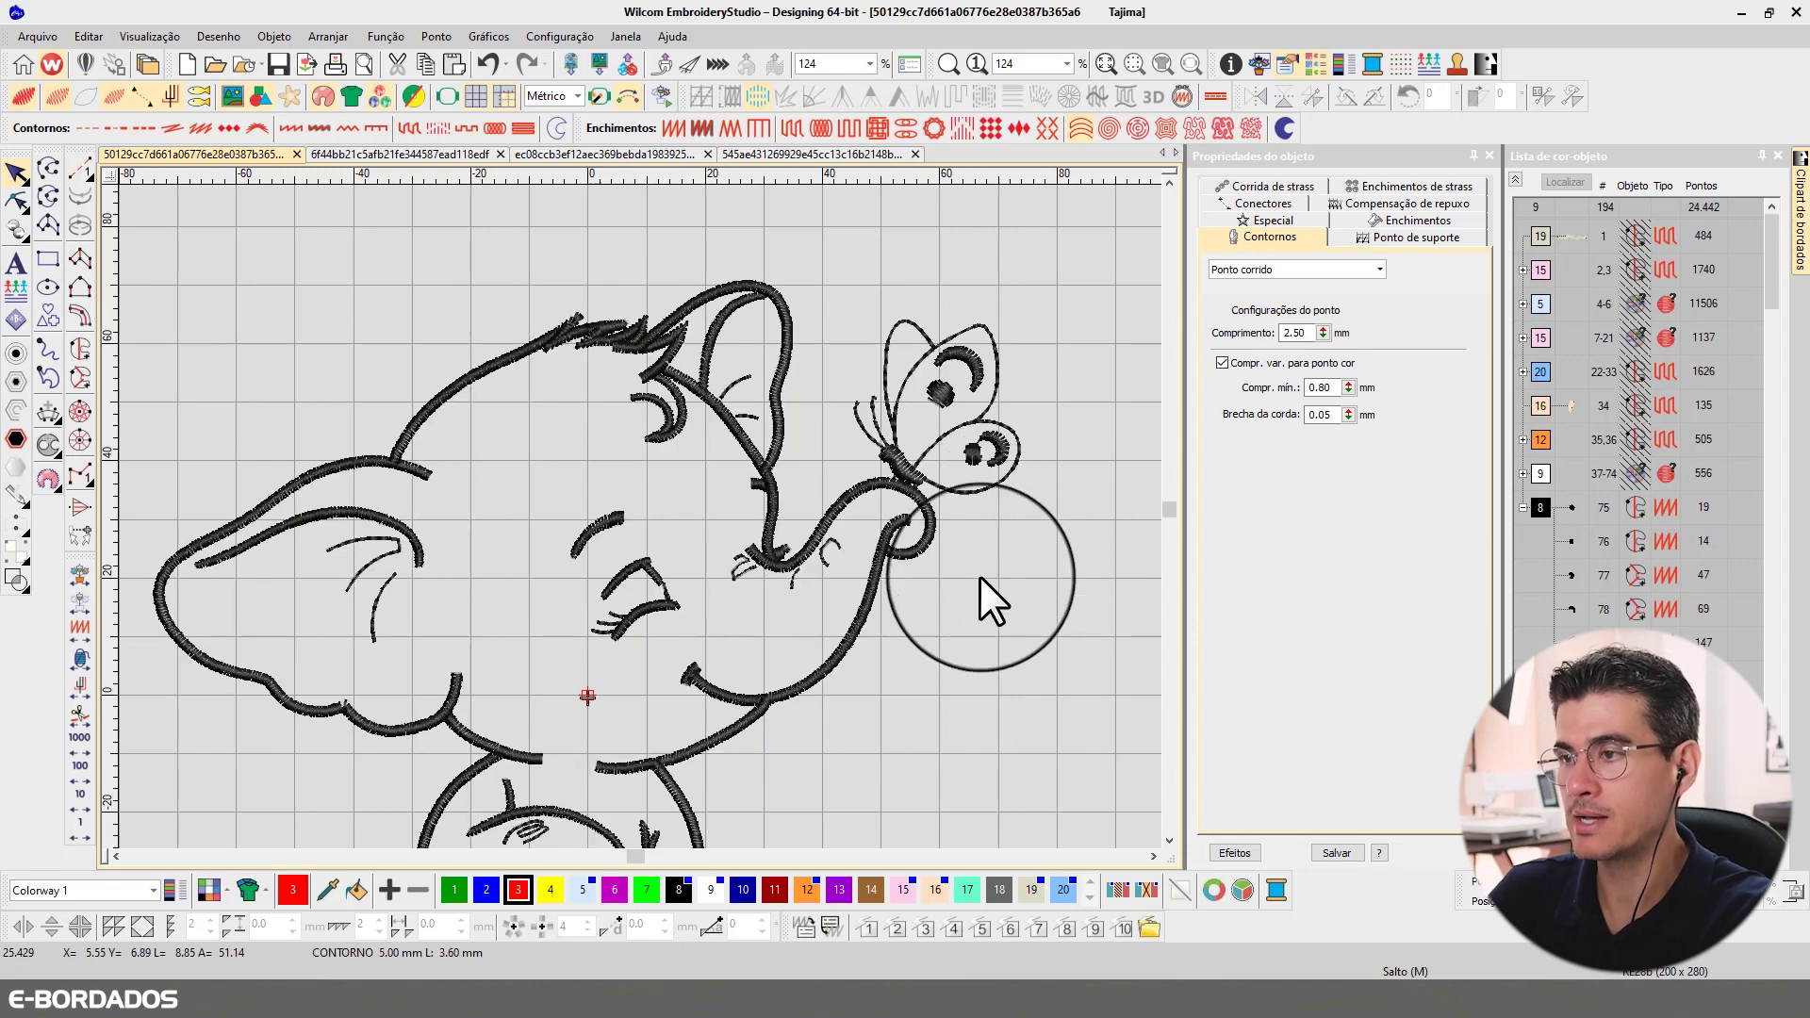
pyautogui.click(1168, 841)
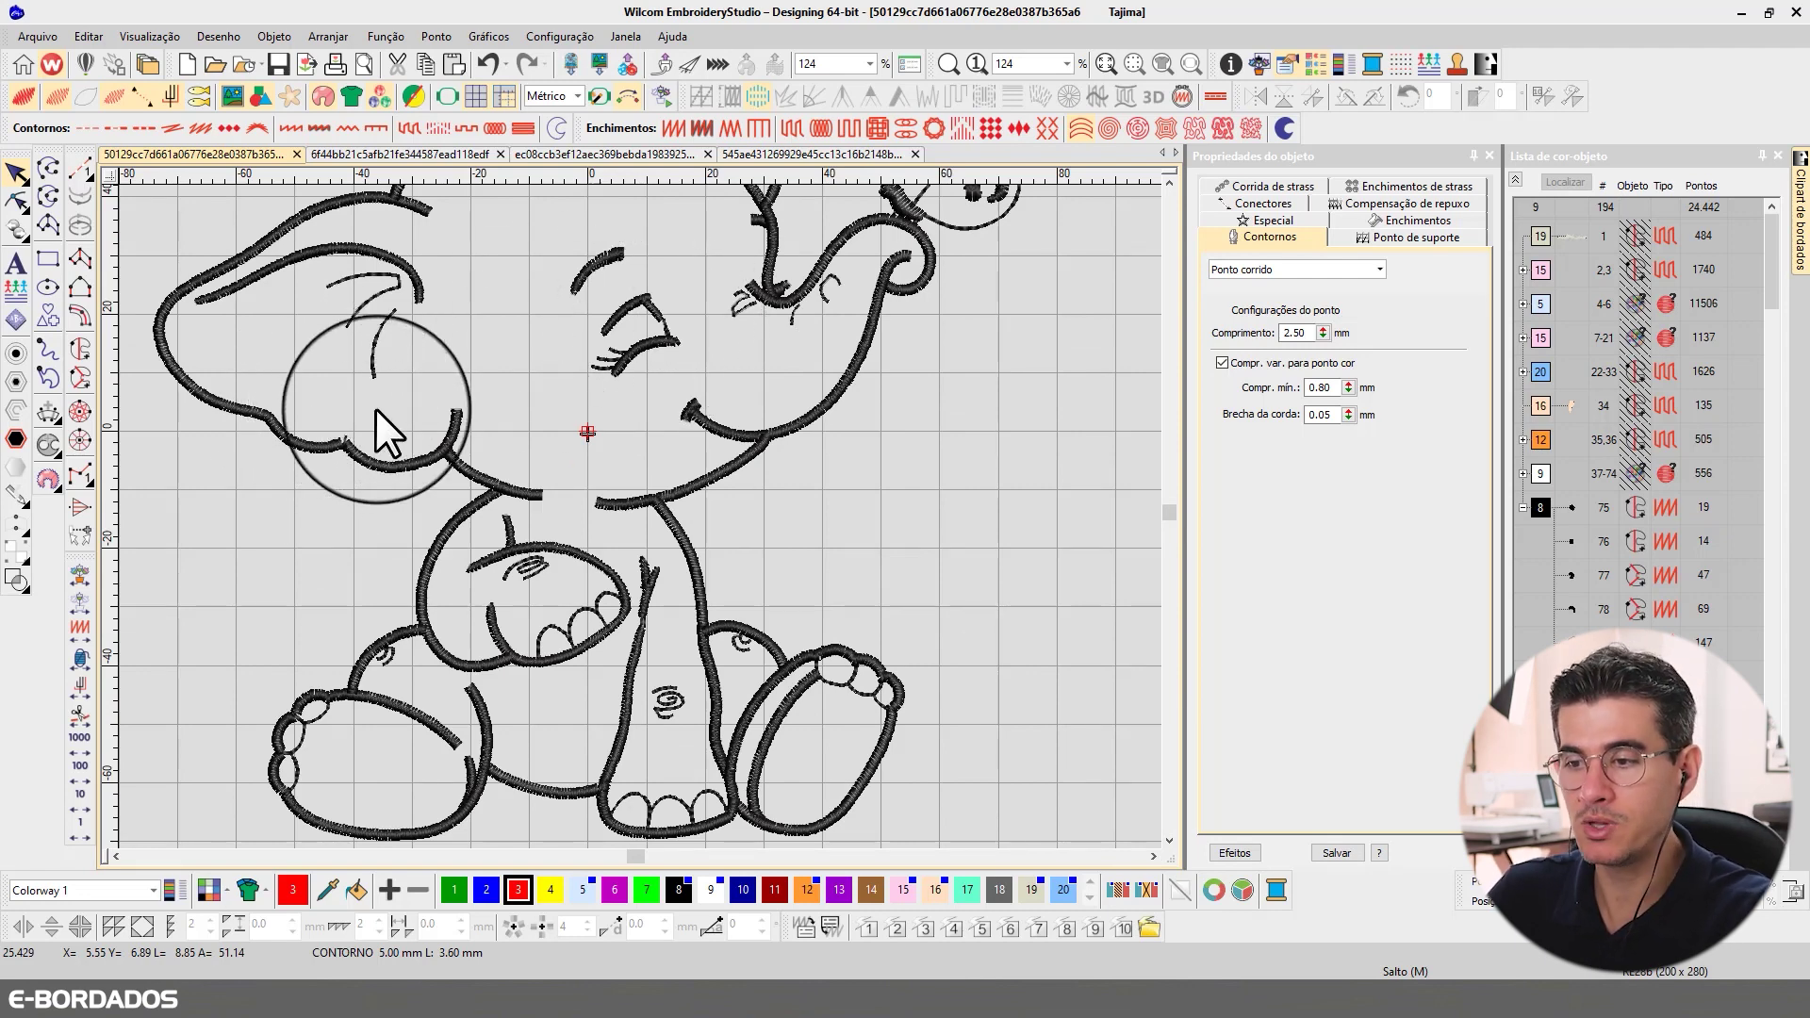
pyautogui.press('t')
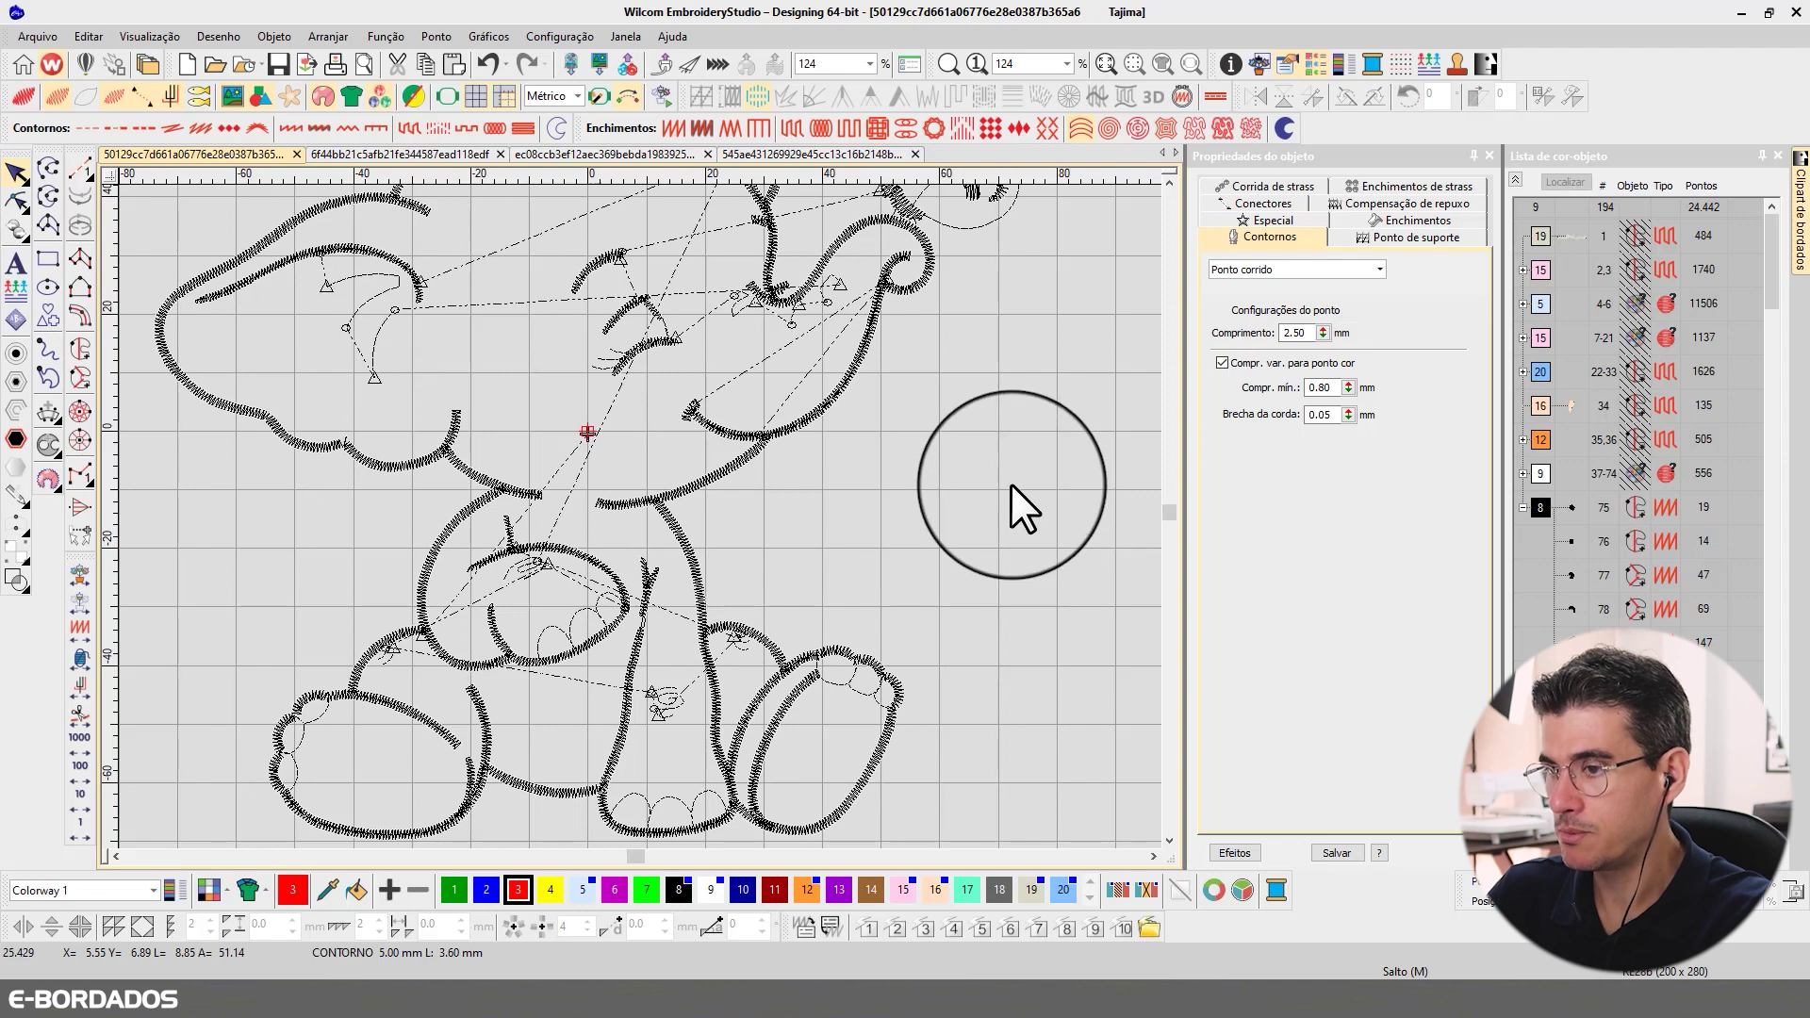
pyautogui.scroll(-2, 1011, 484)
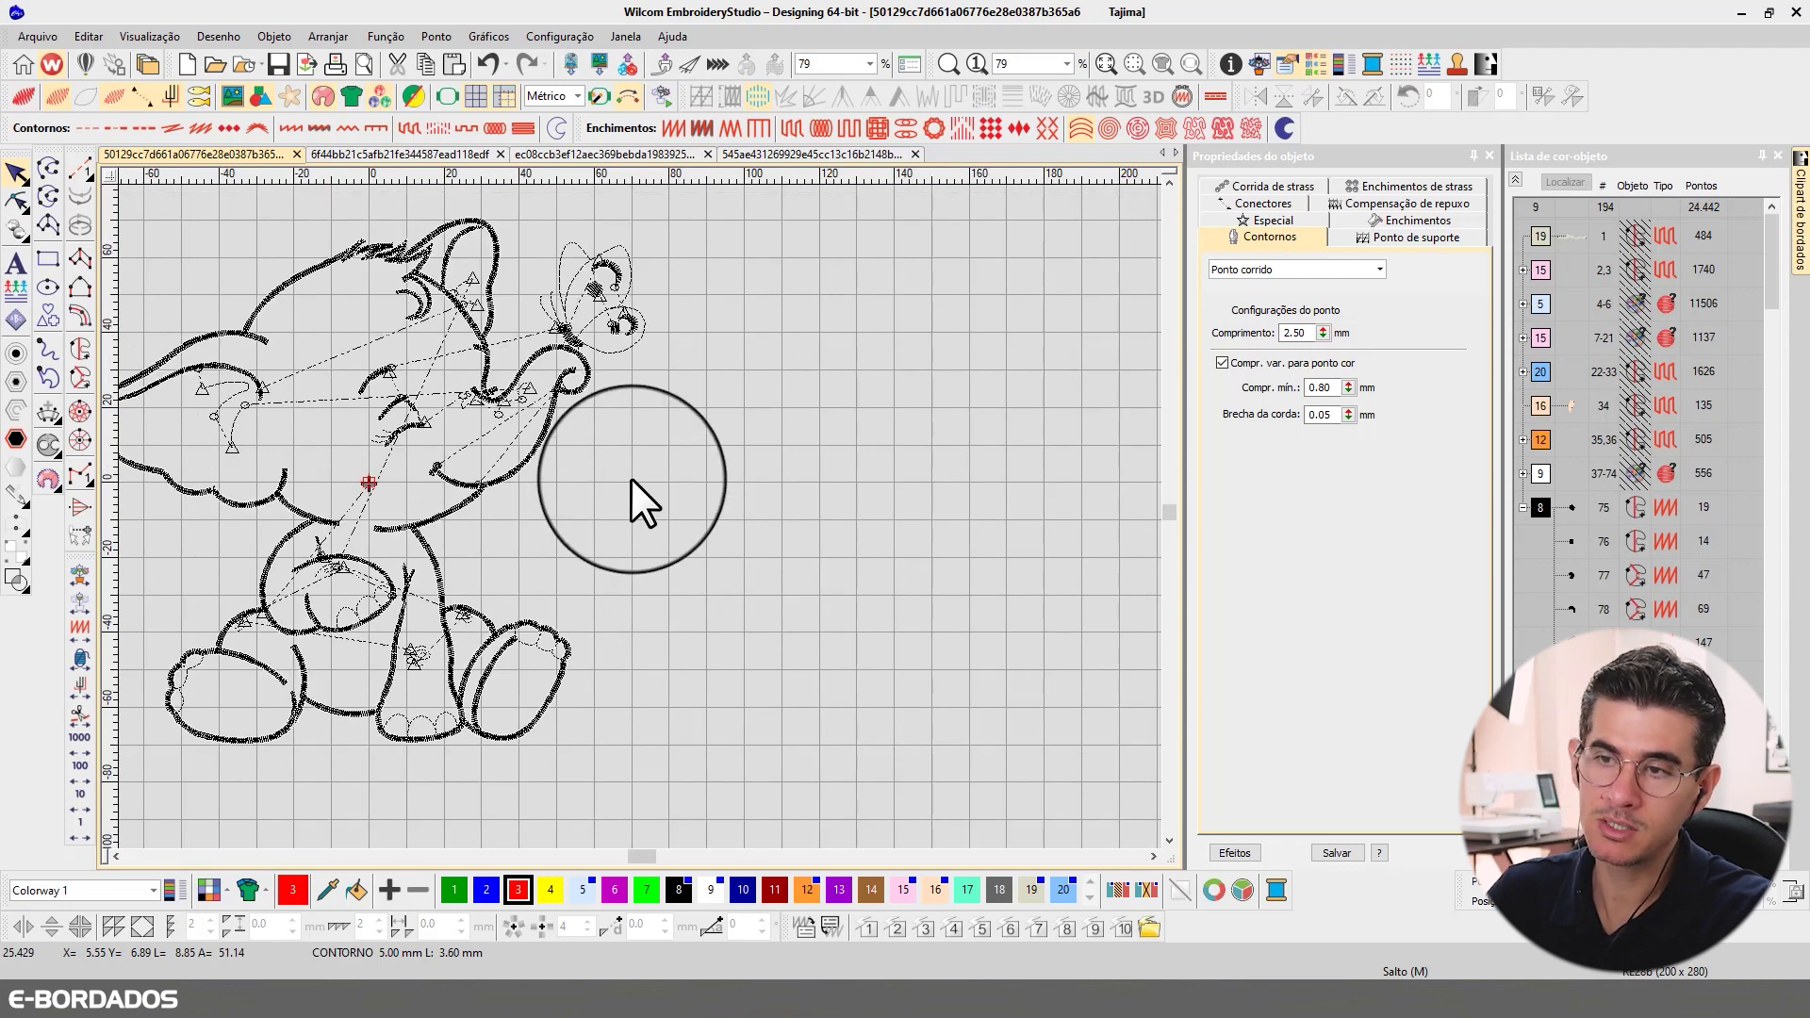
pyautogui.press('t')
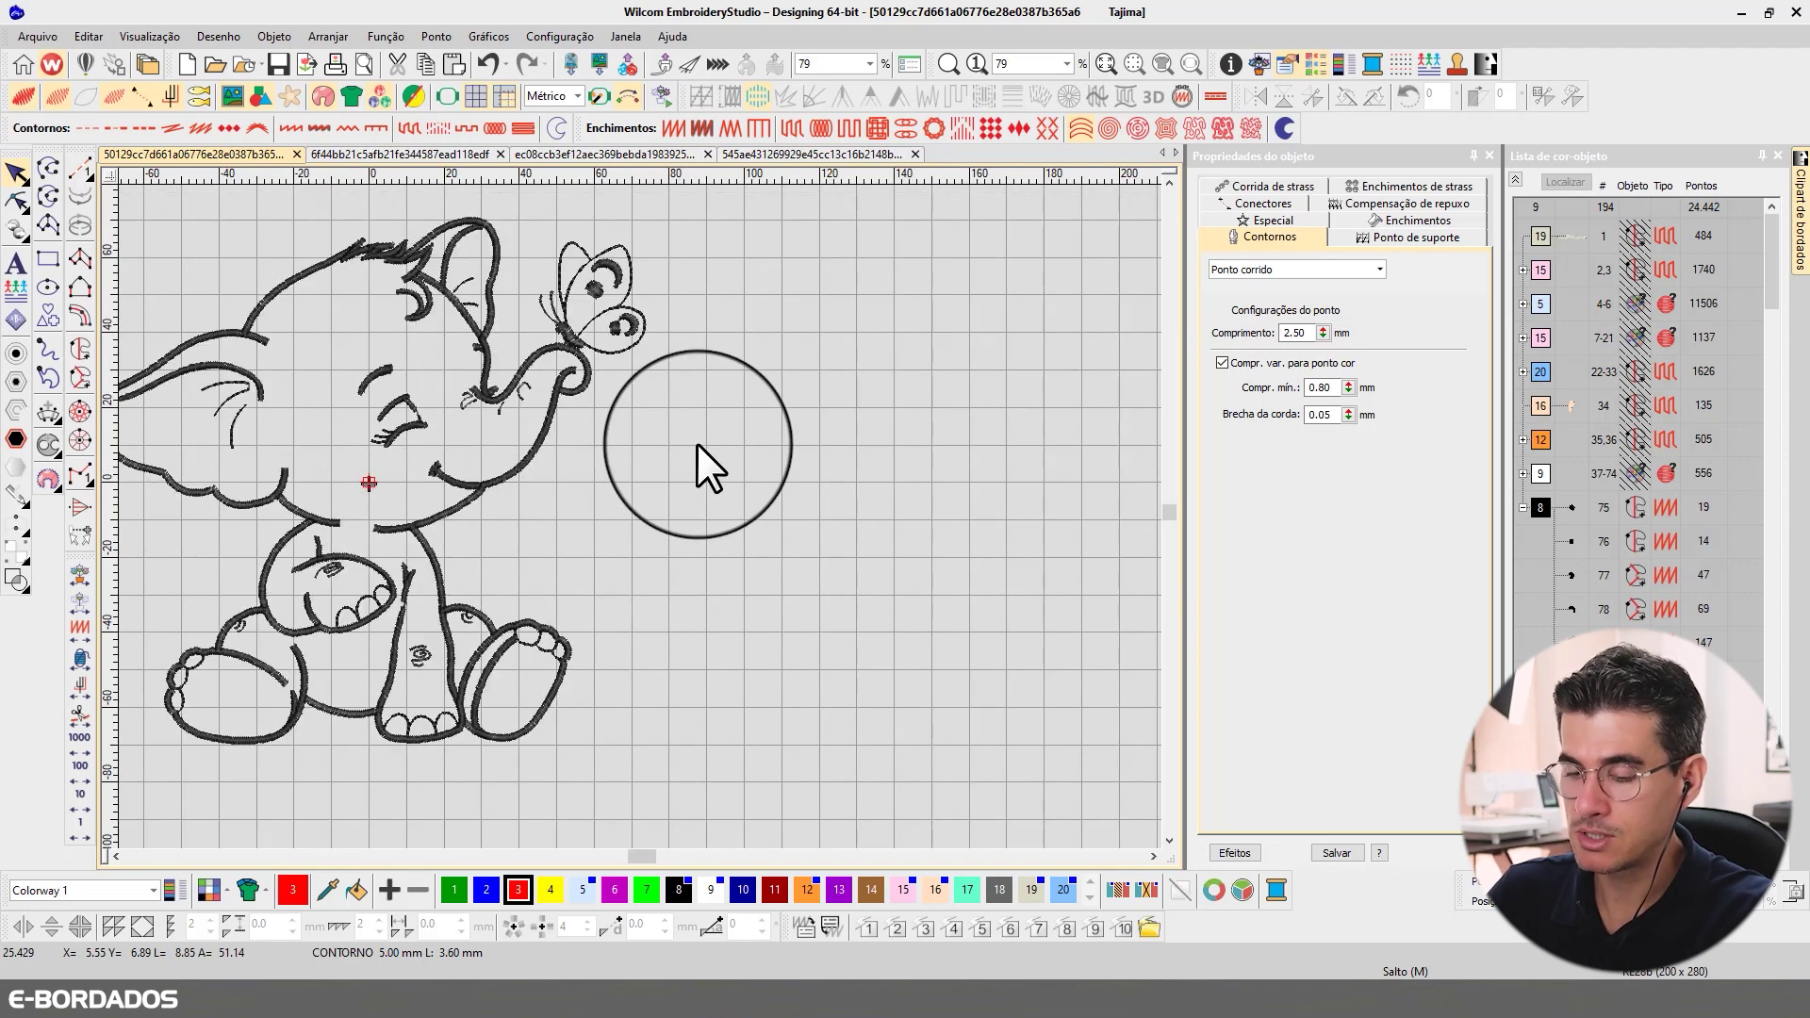
pyautogui.press('0')
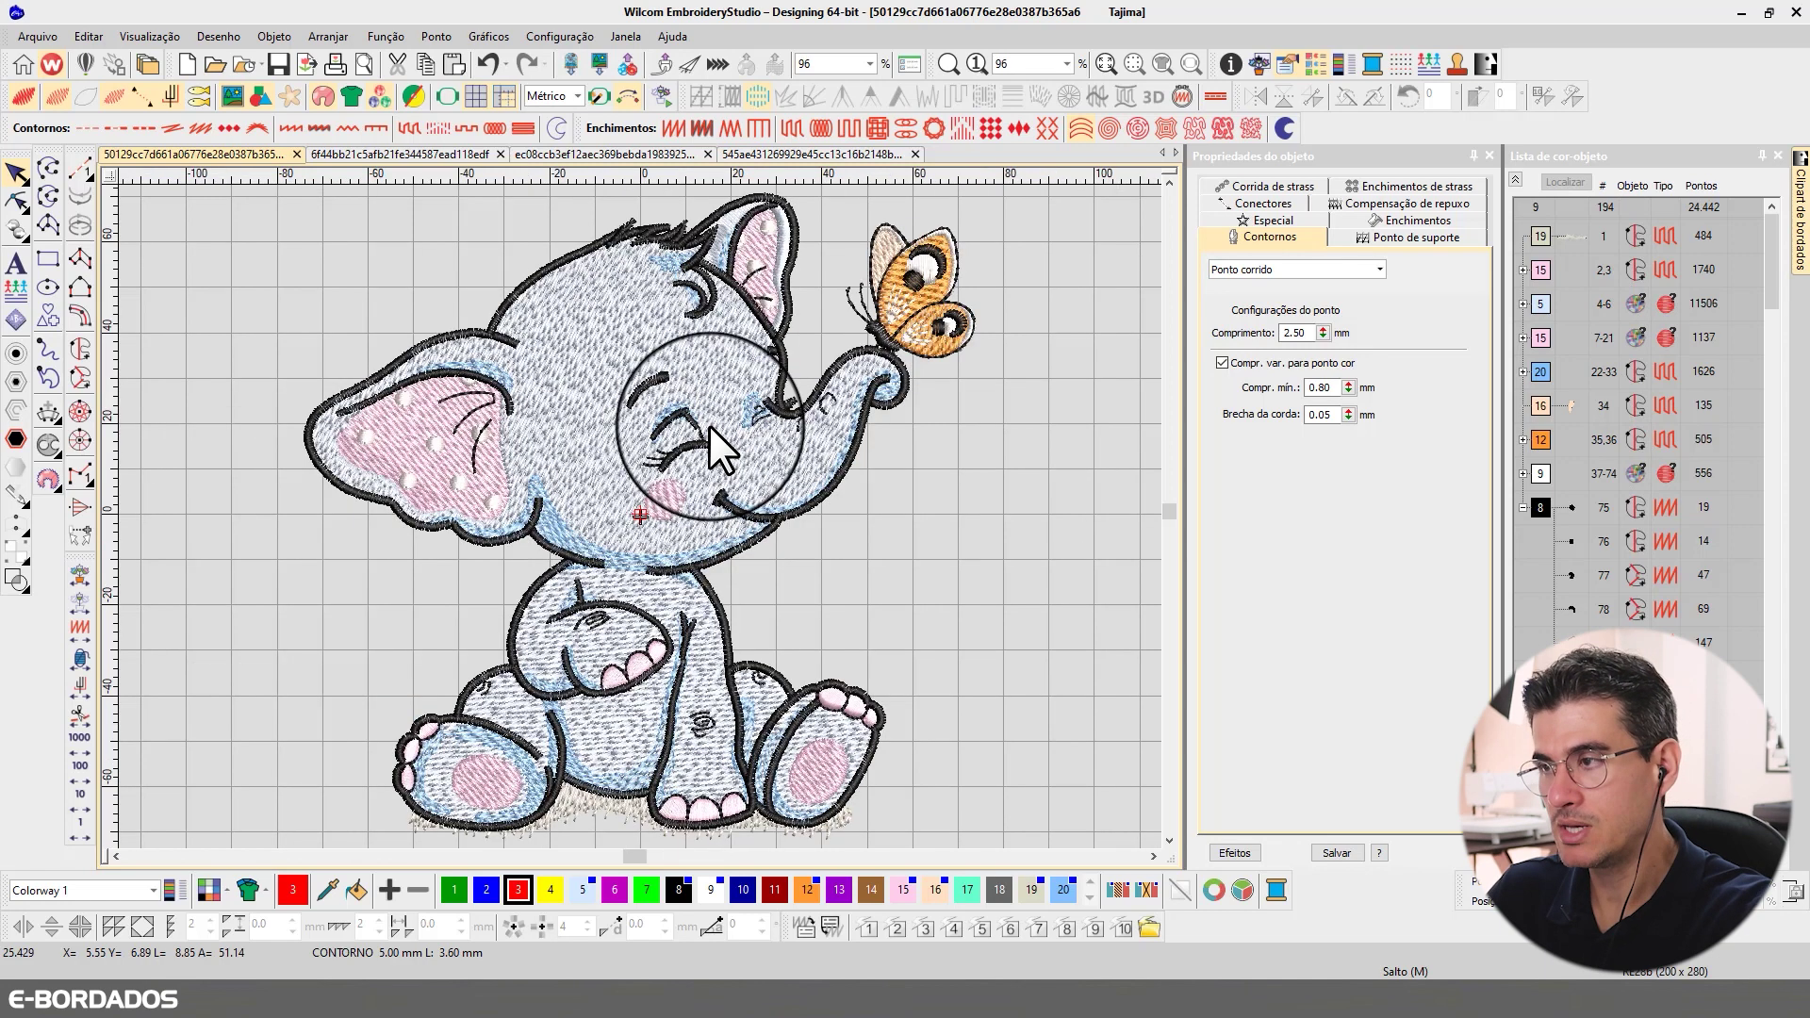